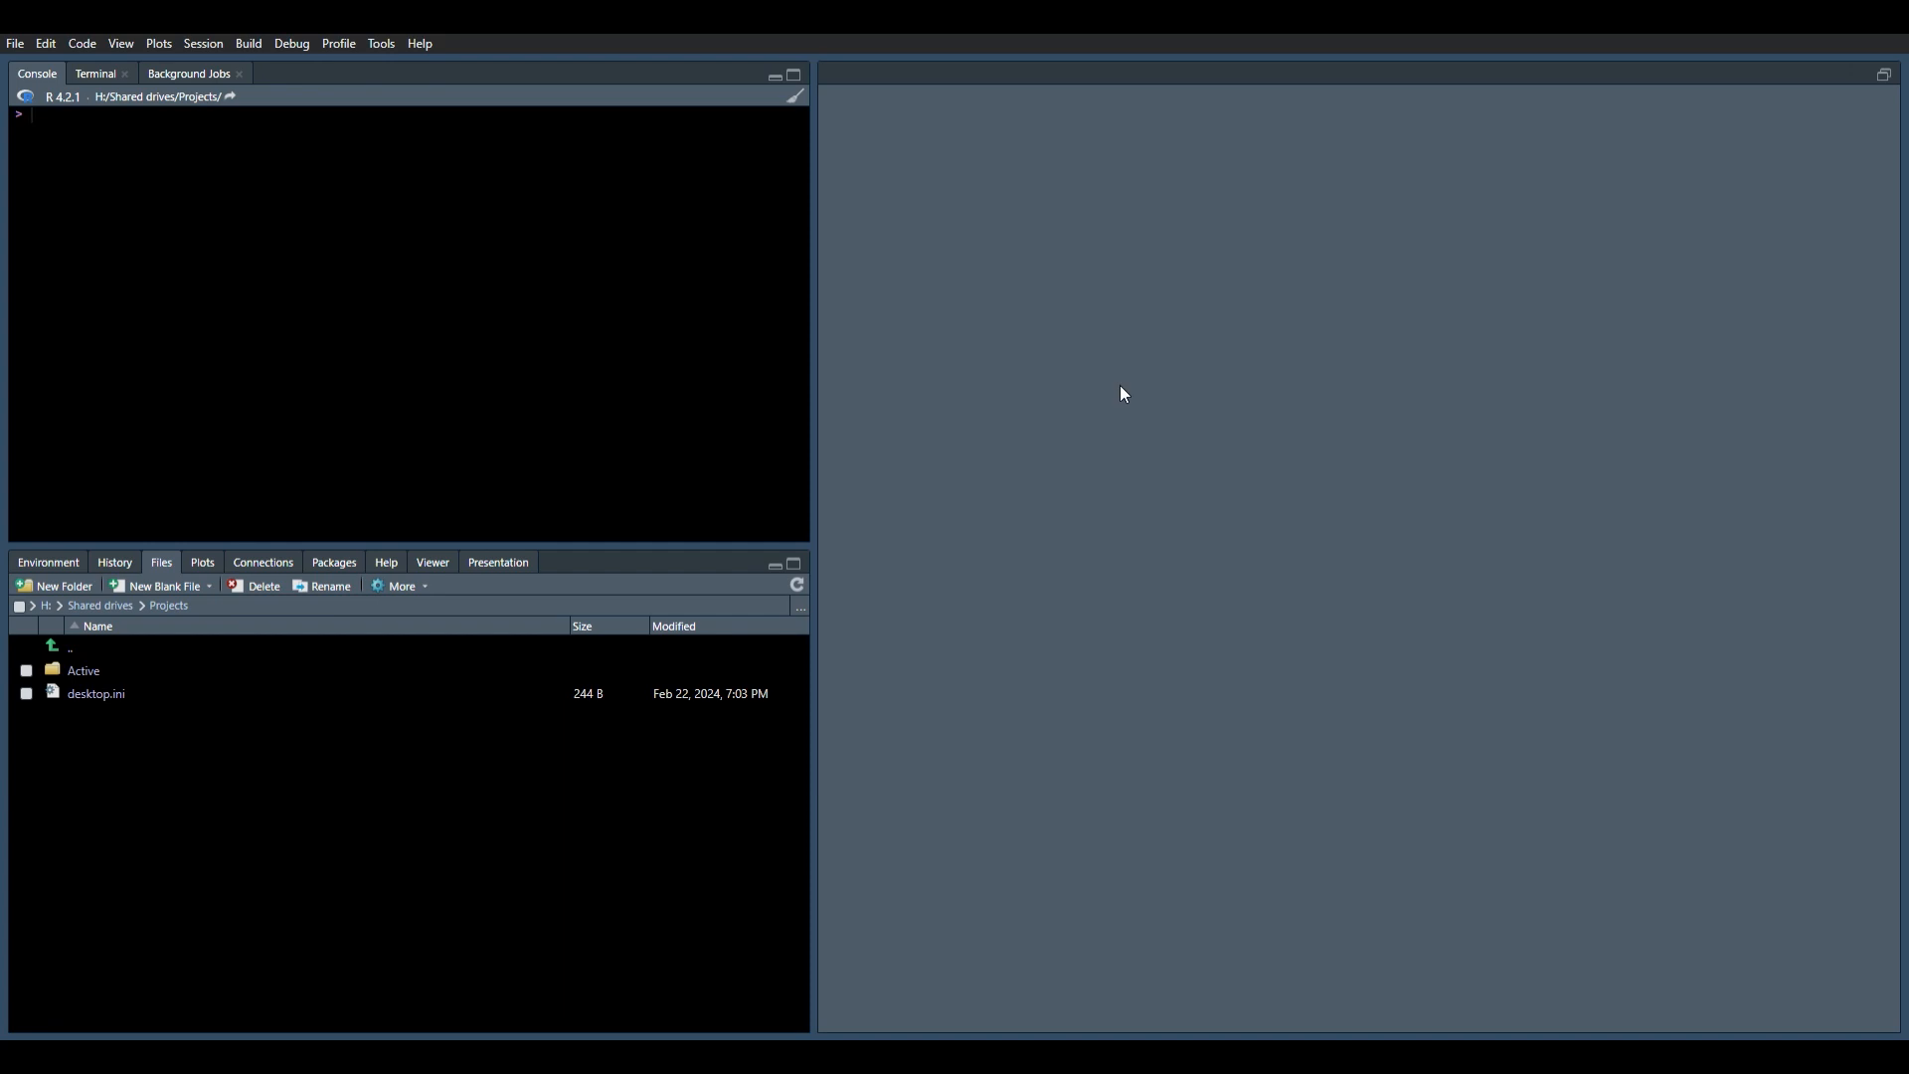
Create a new R script, enlarge its editor pane, and write set.seed(123) as the first line
{"action": "key", "text": "ctrl+shift+n"}
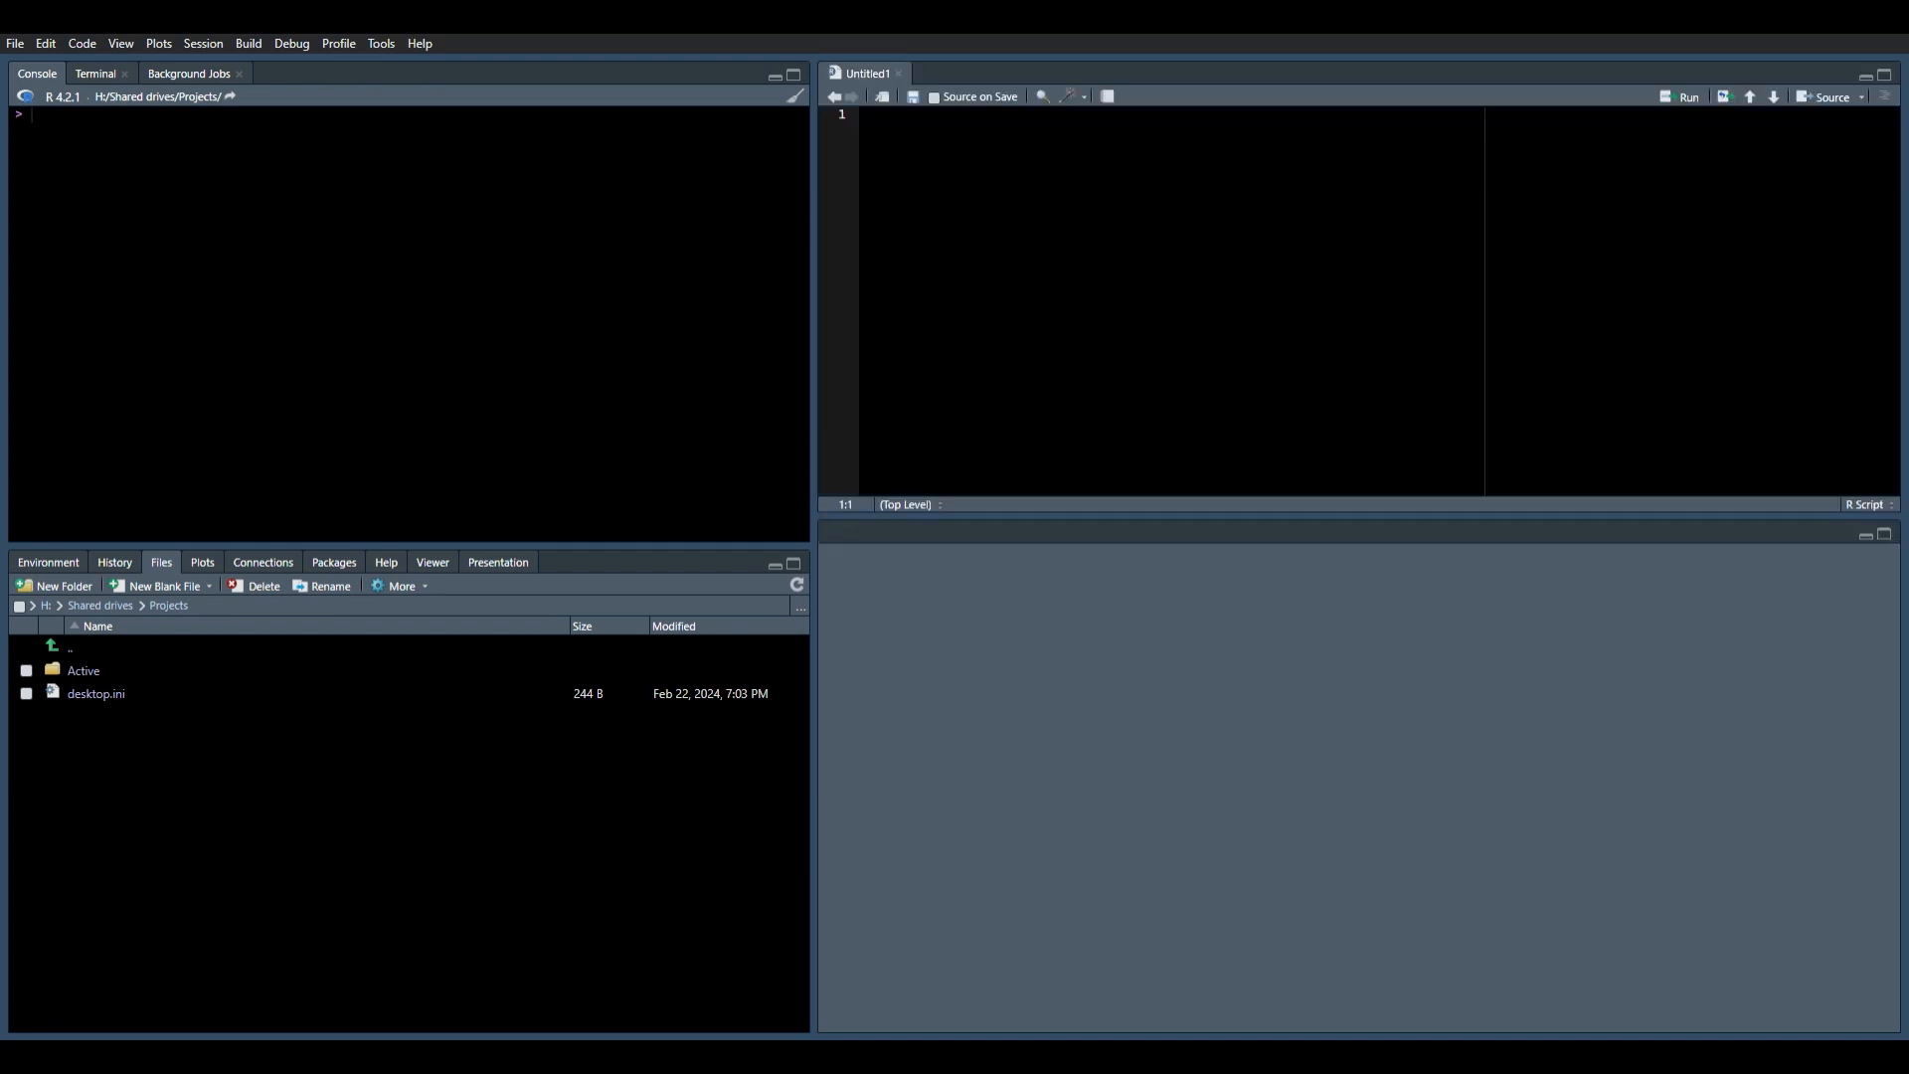
{"action": "left_click", "coordinate": [1885, 74]}
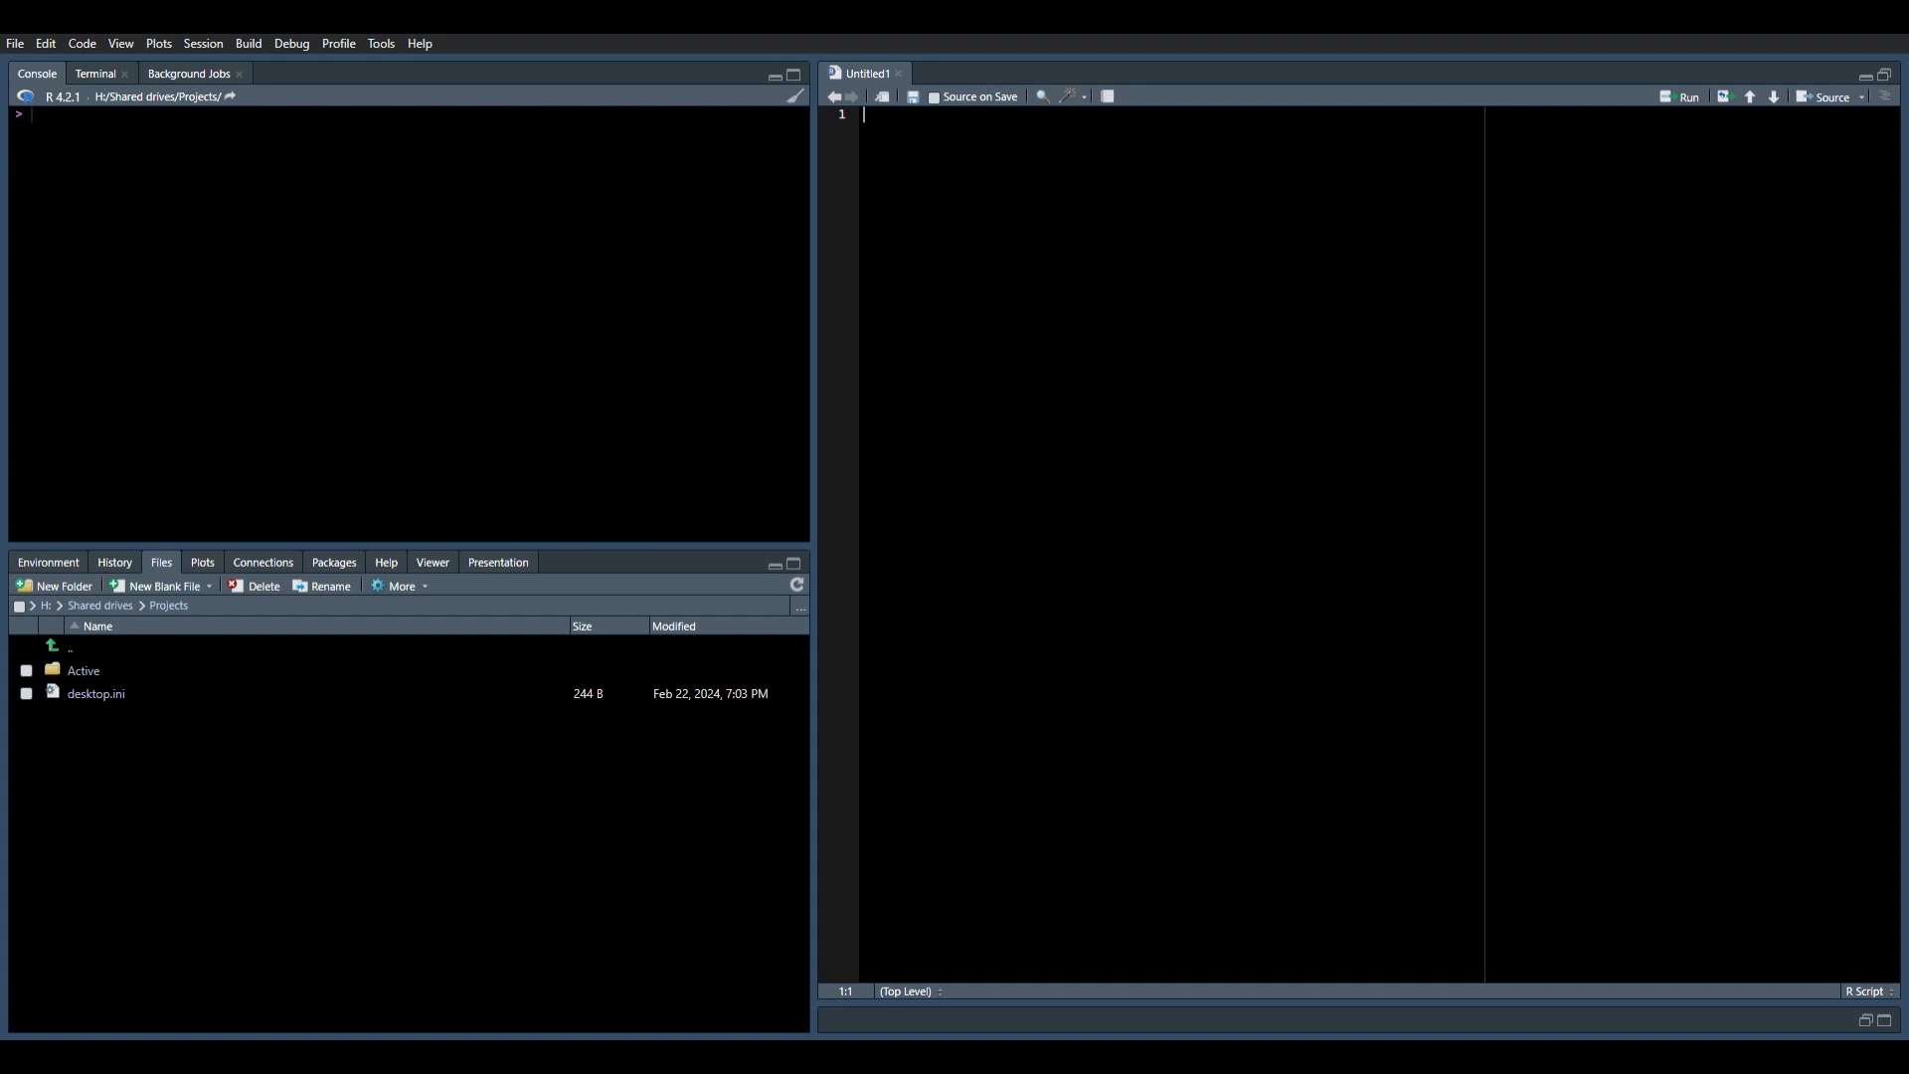
{"action": "type", "text": "set.seed(123"}
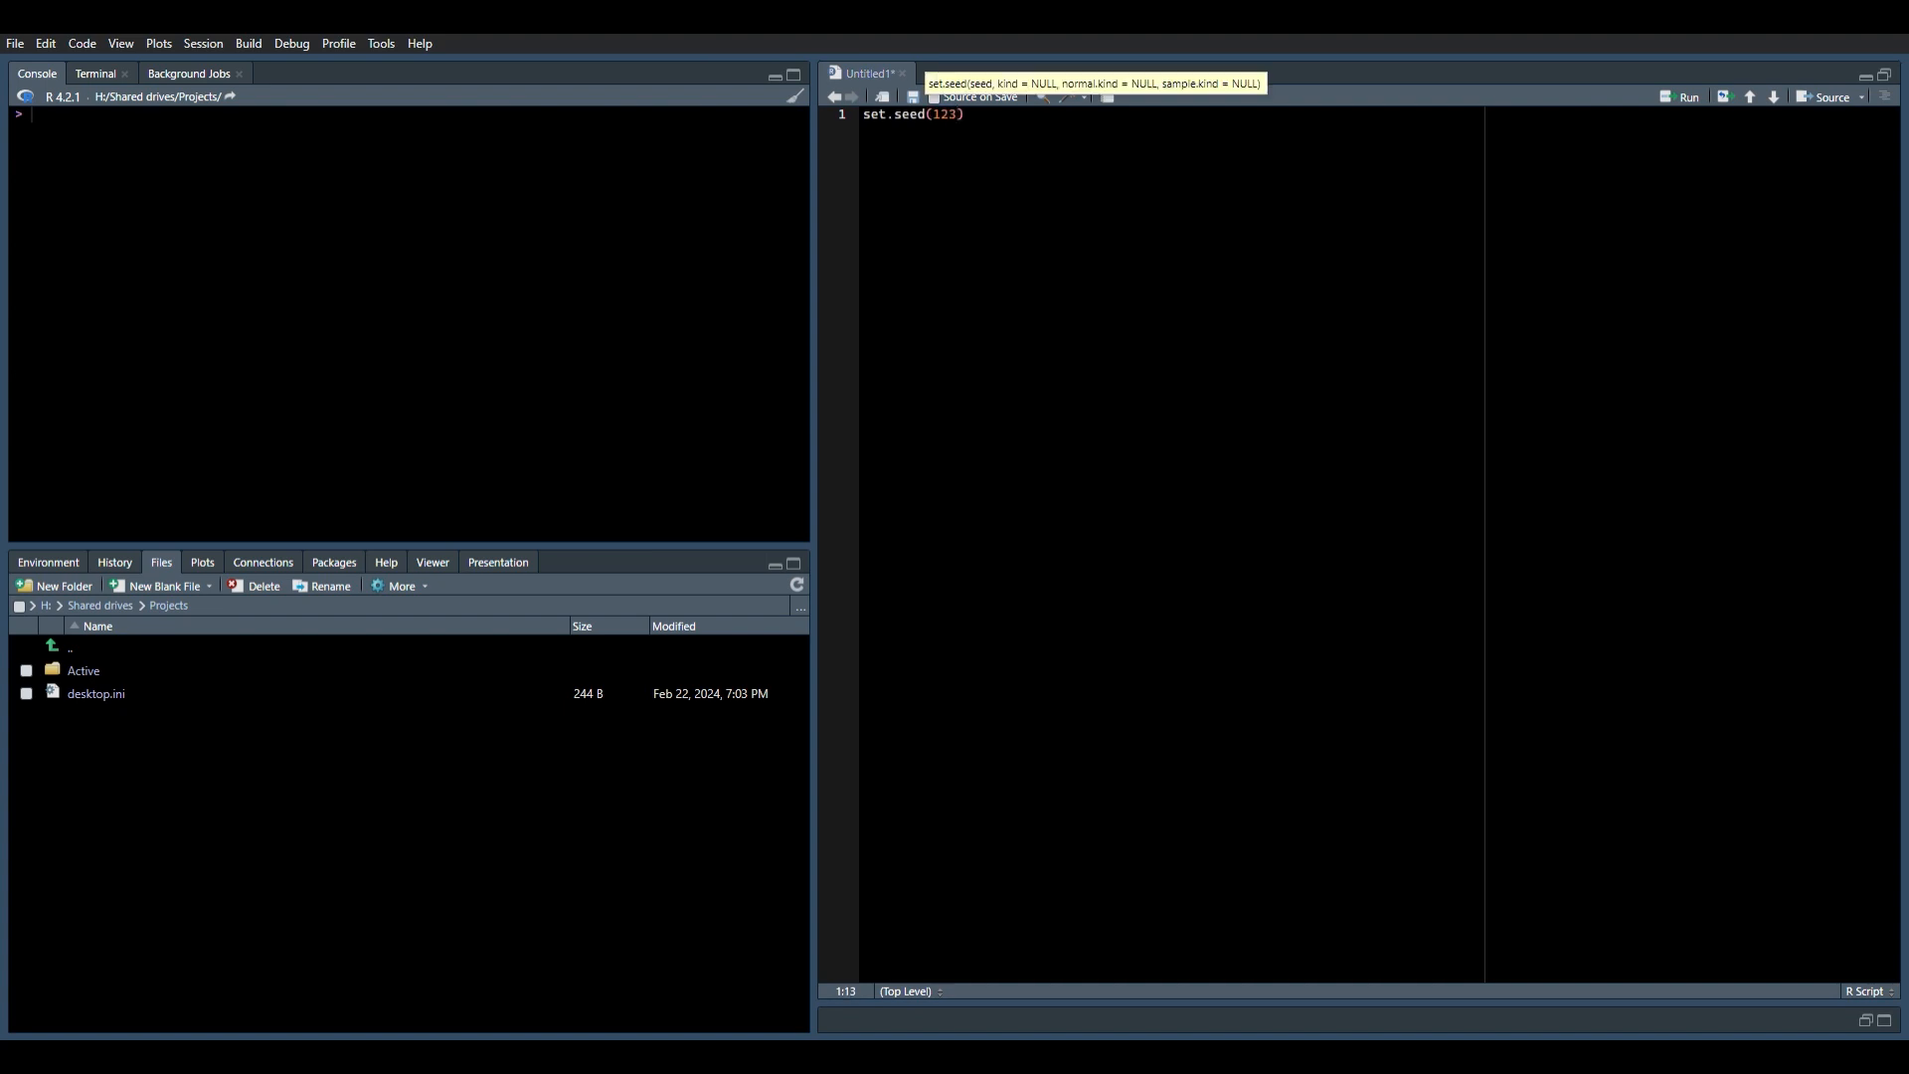
{"action": "type", "text": ")"}
{"action": "key", "text": "Return"}
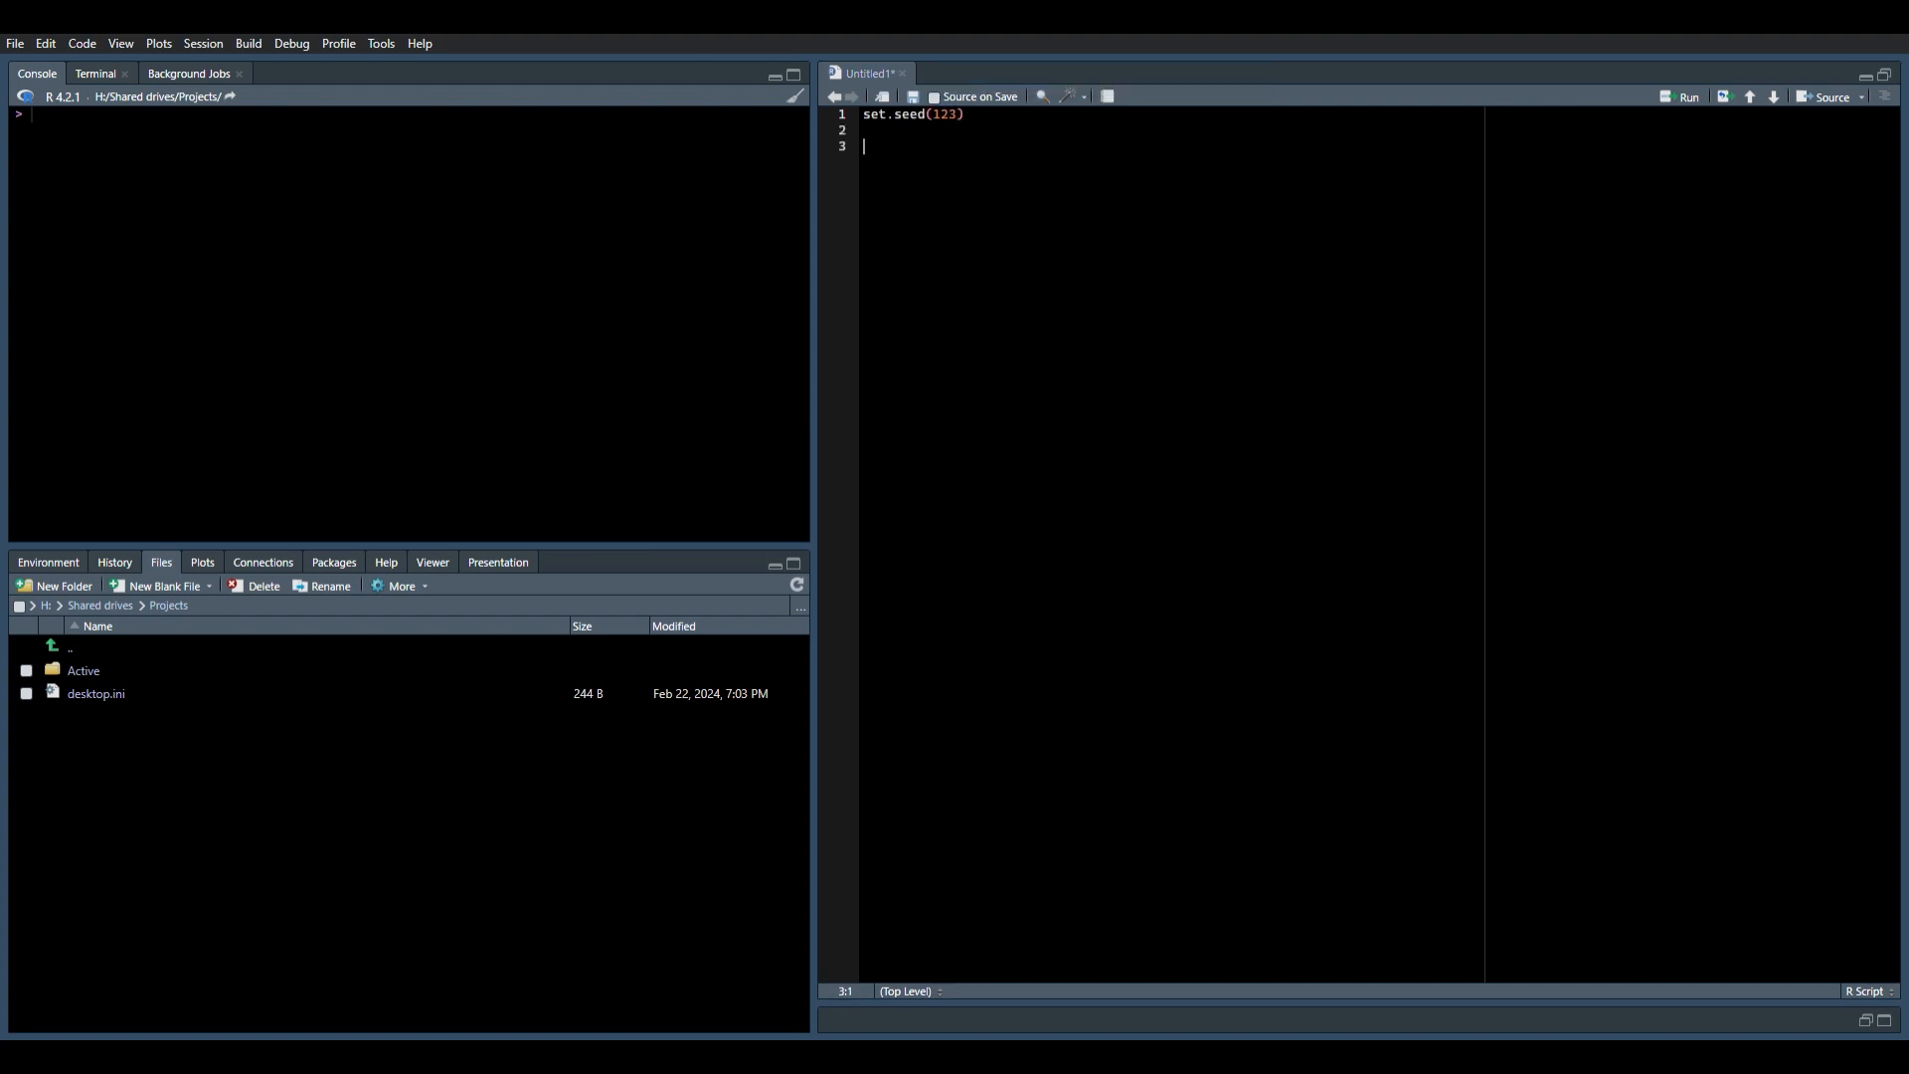
Begin a data frame assignment below the seed with df_sample <- data.frame() and open its body for column definitions
{"action": "type", "text": "df_sample"}
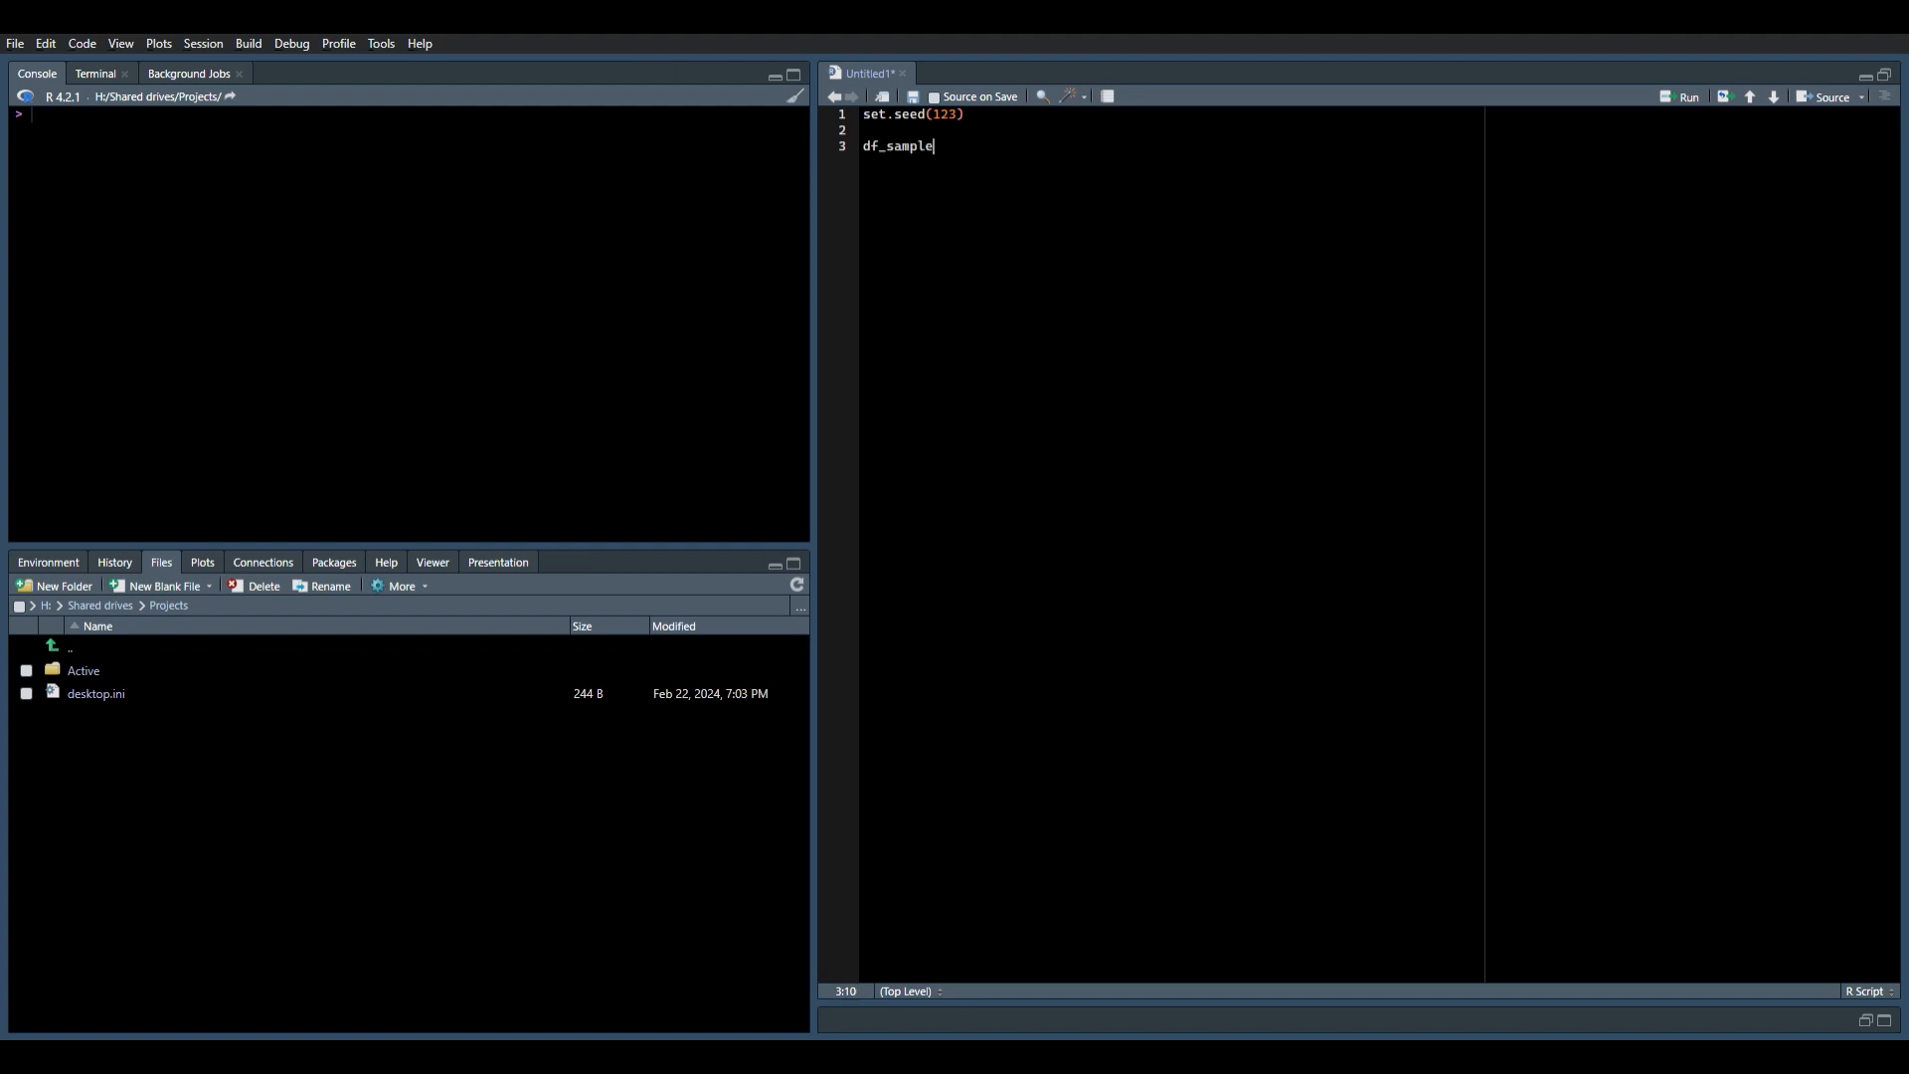
{"action": "key", "text": "alt+minus"}
{"action": "type", "text": "data.fram"}
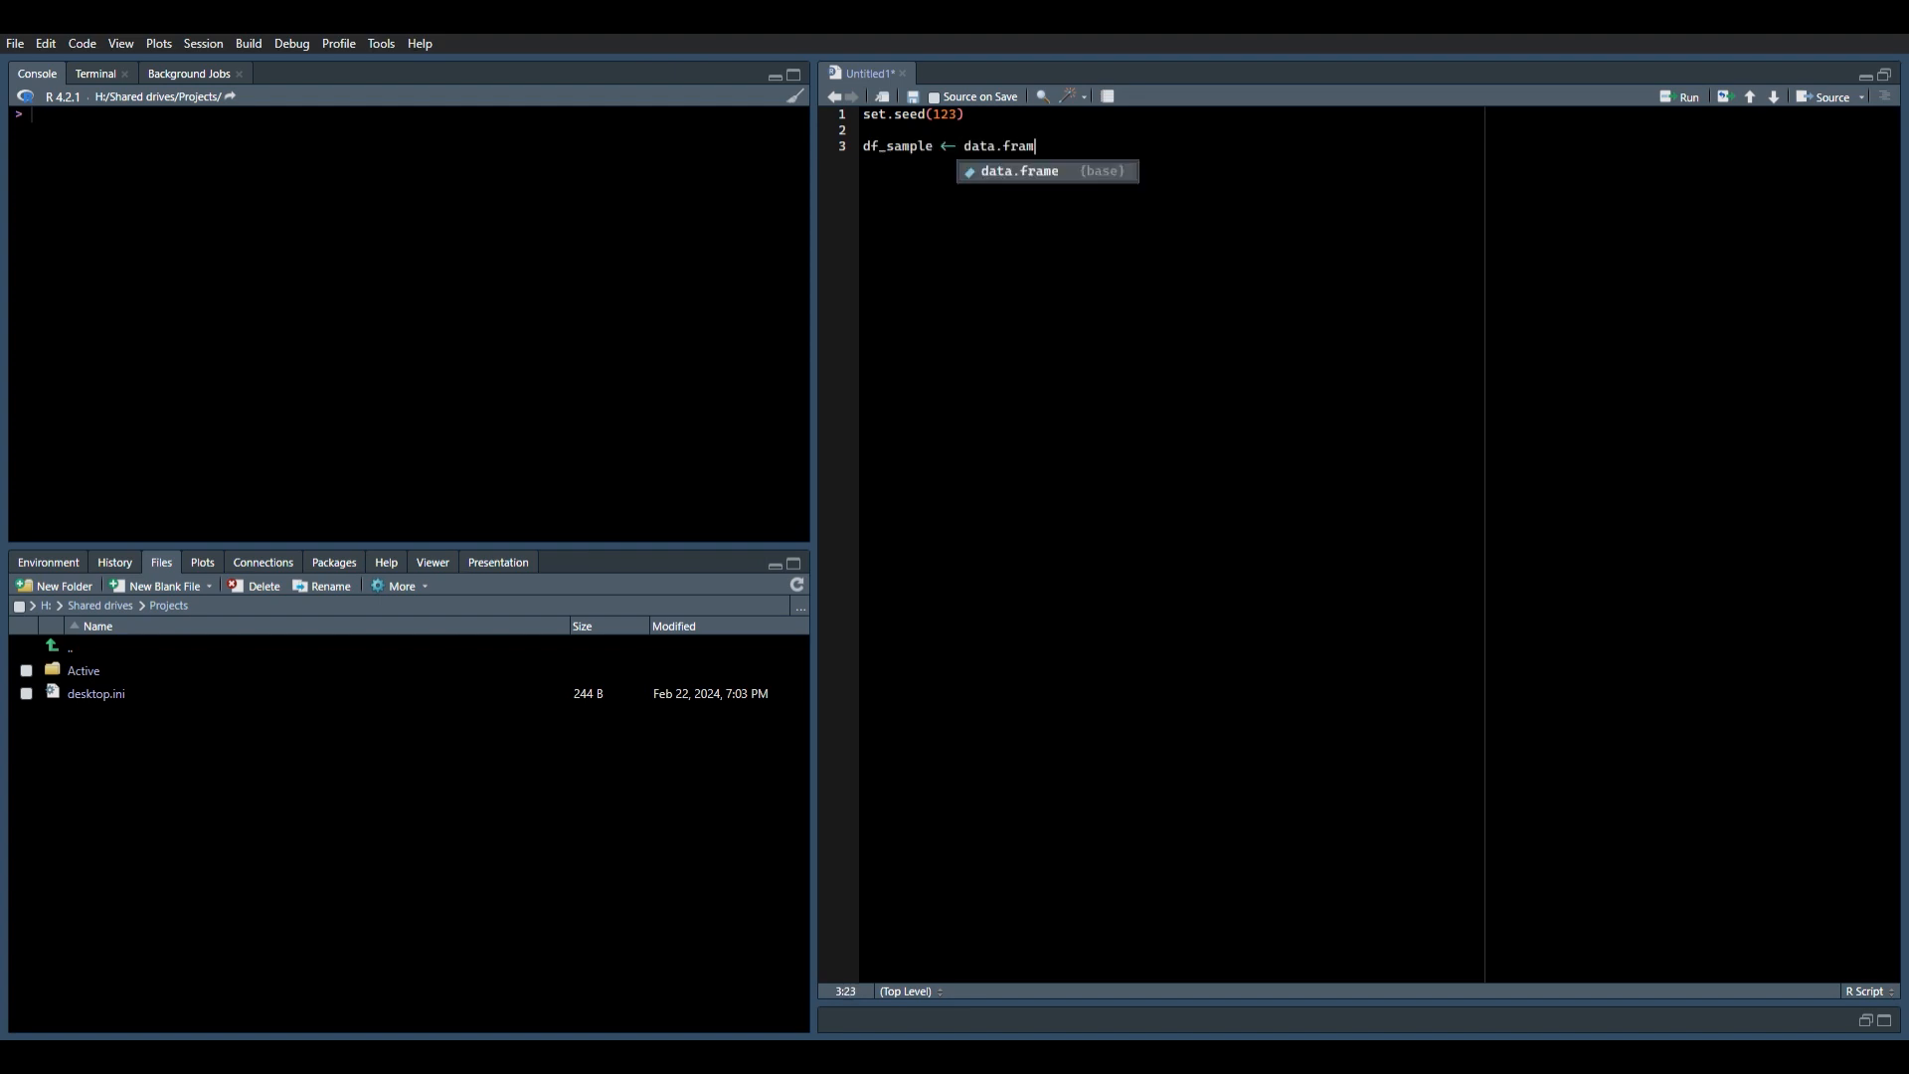
{"action": "key", "text": "Tab"}
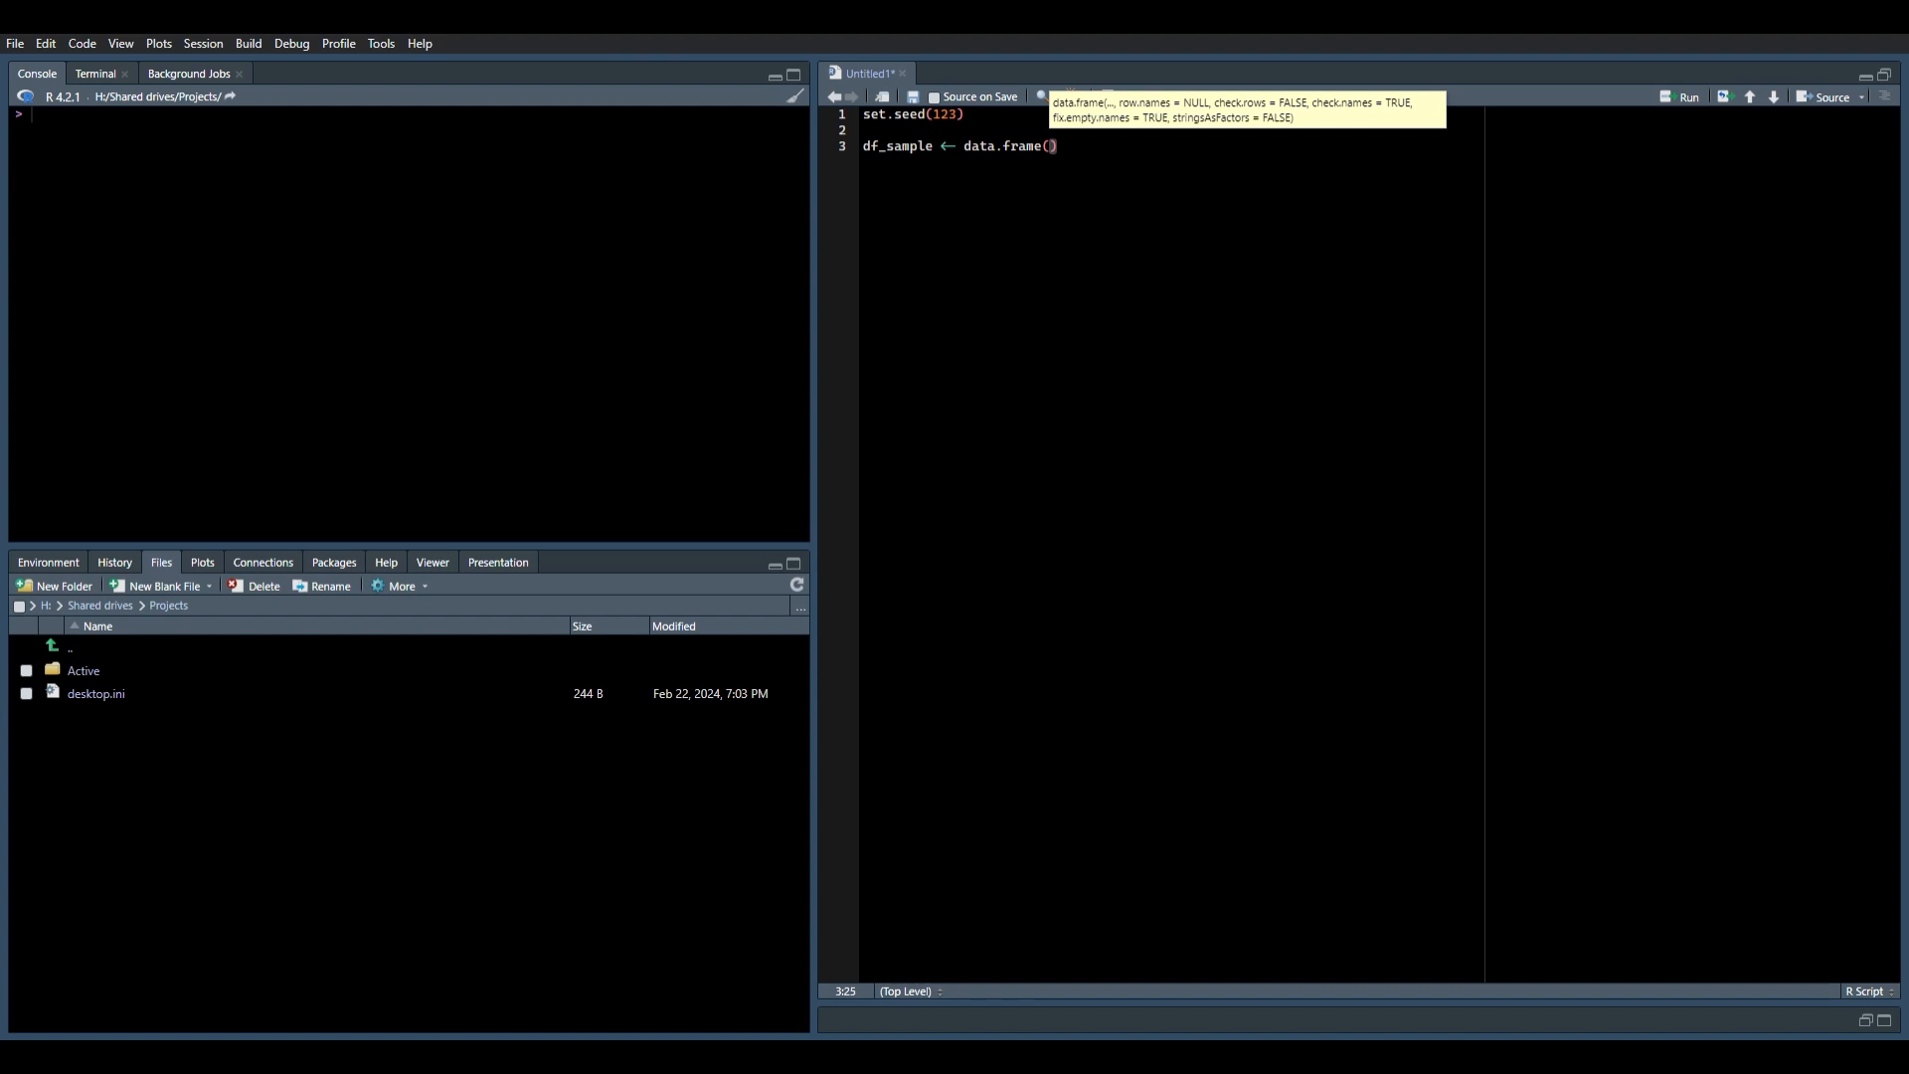
{"action": "key", "text": "Return"}
Define the first column of the data frame as col1 <- sample(1:1000, 10), followed by a comma
{"action": "type", "text": "col"}
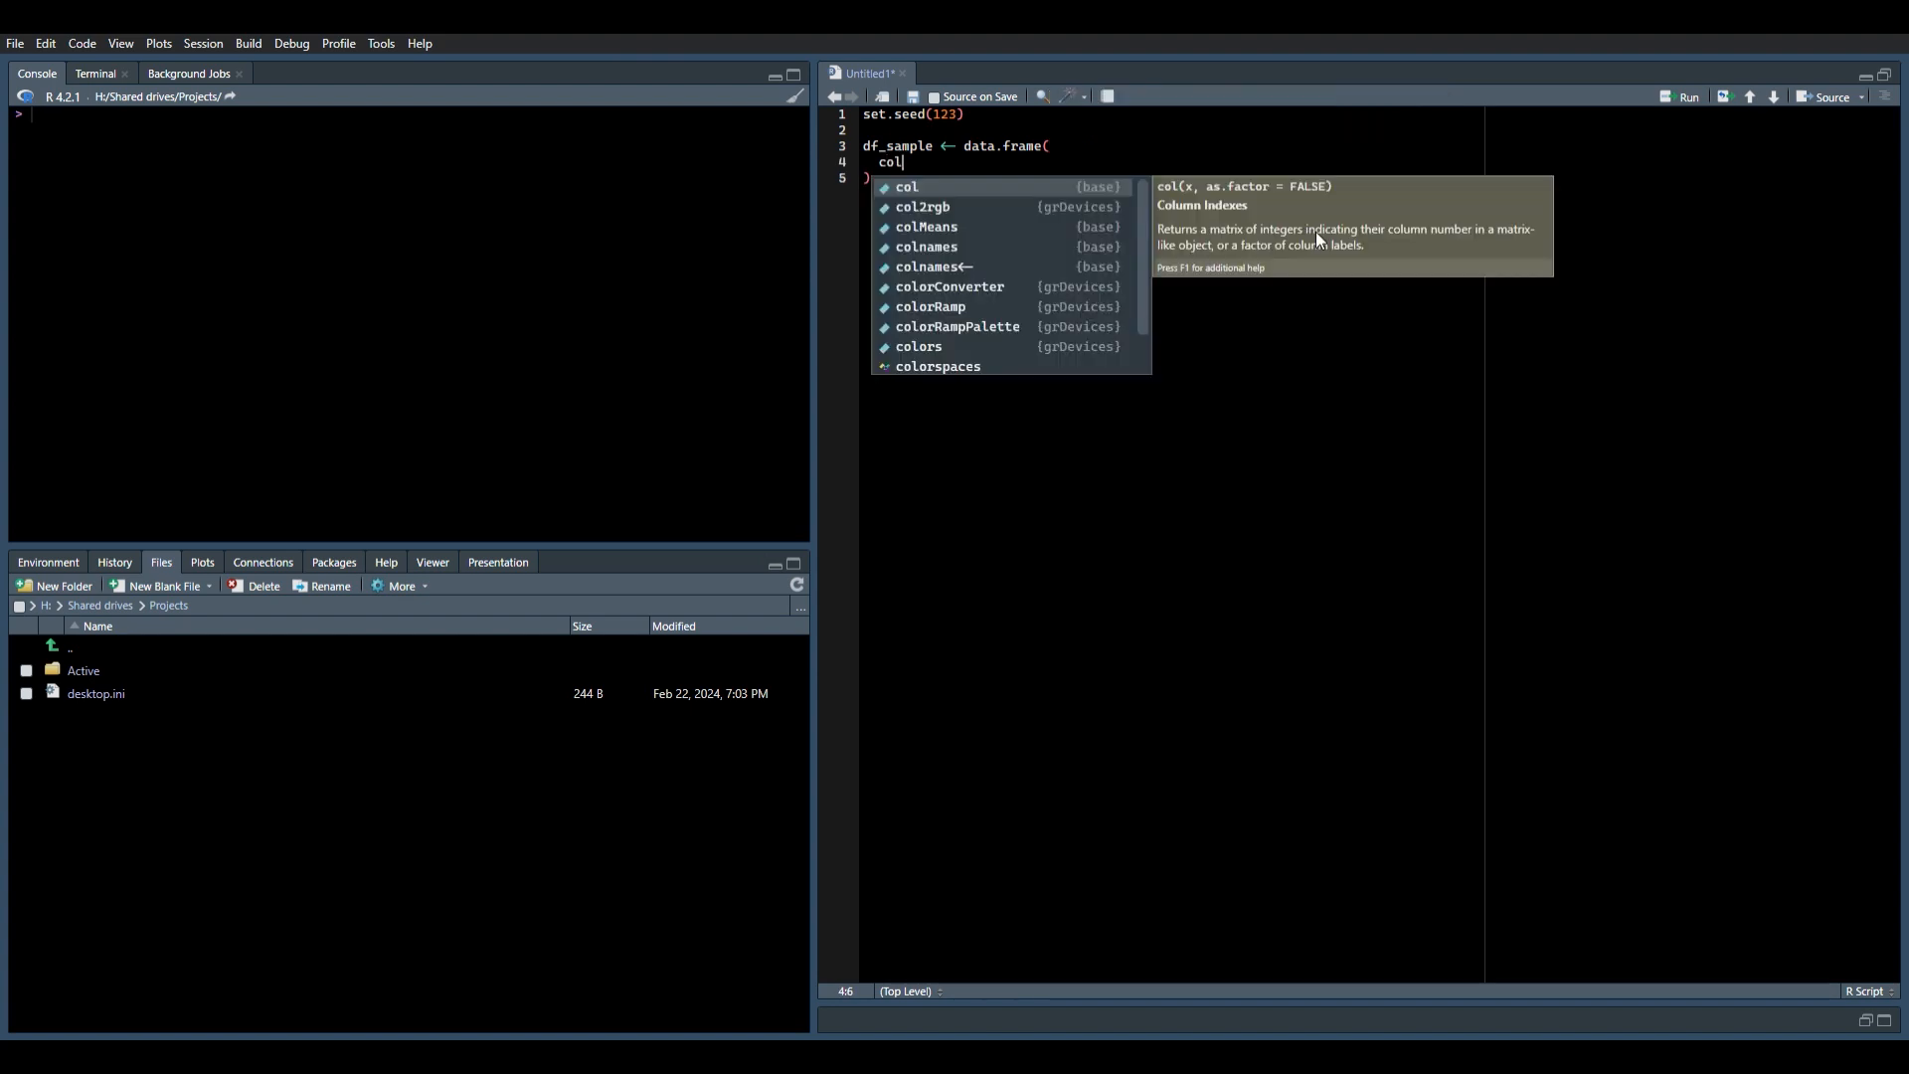
{"action": "type", "text": "1"}
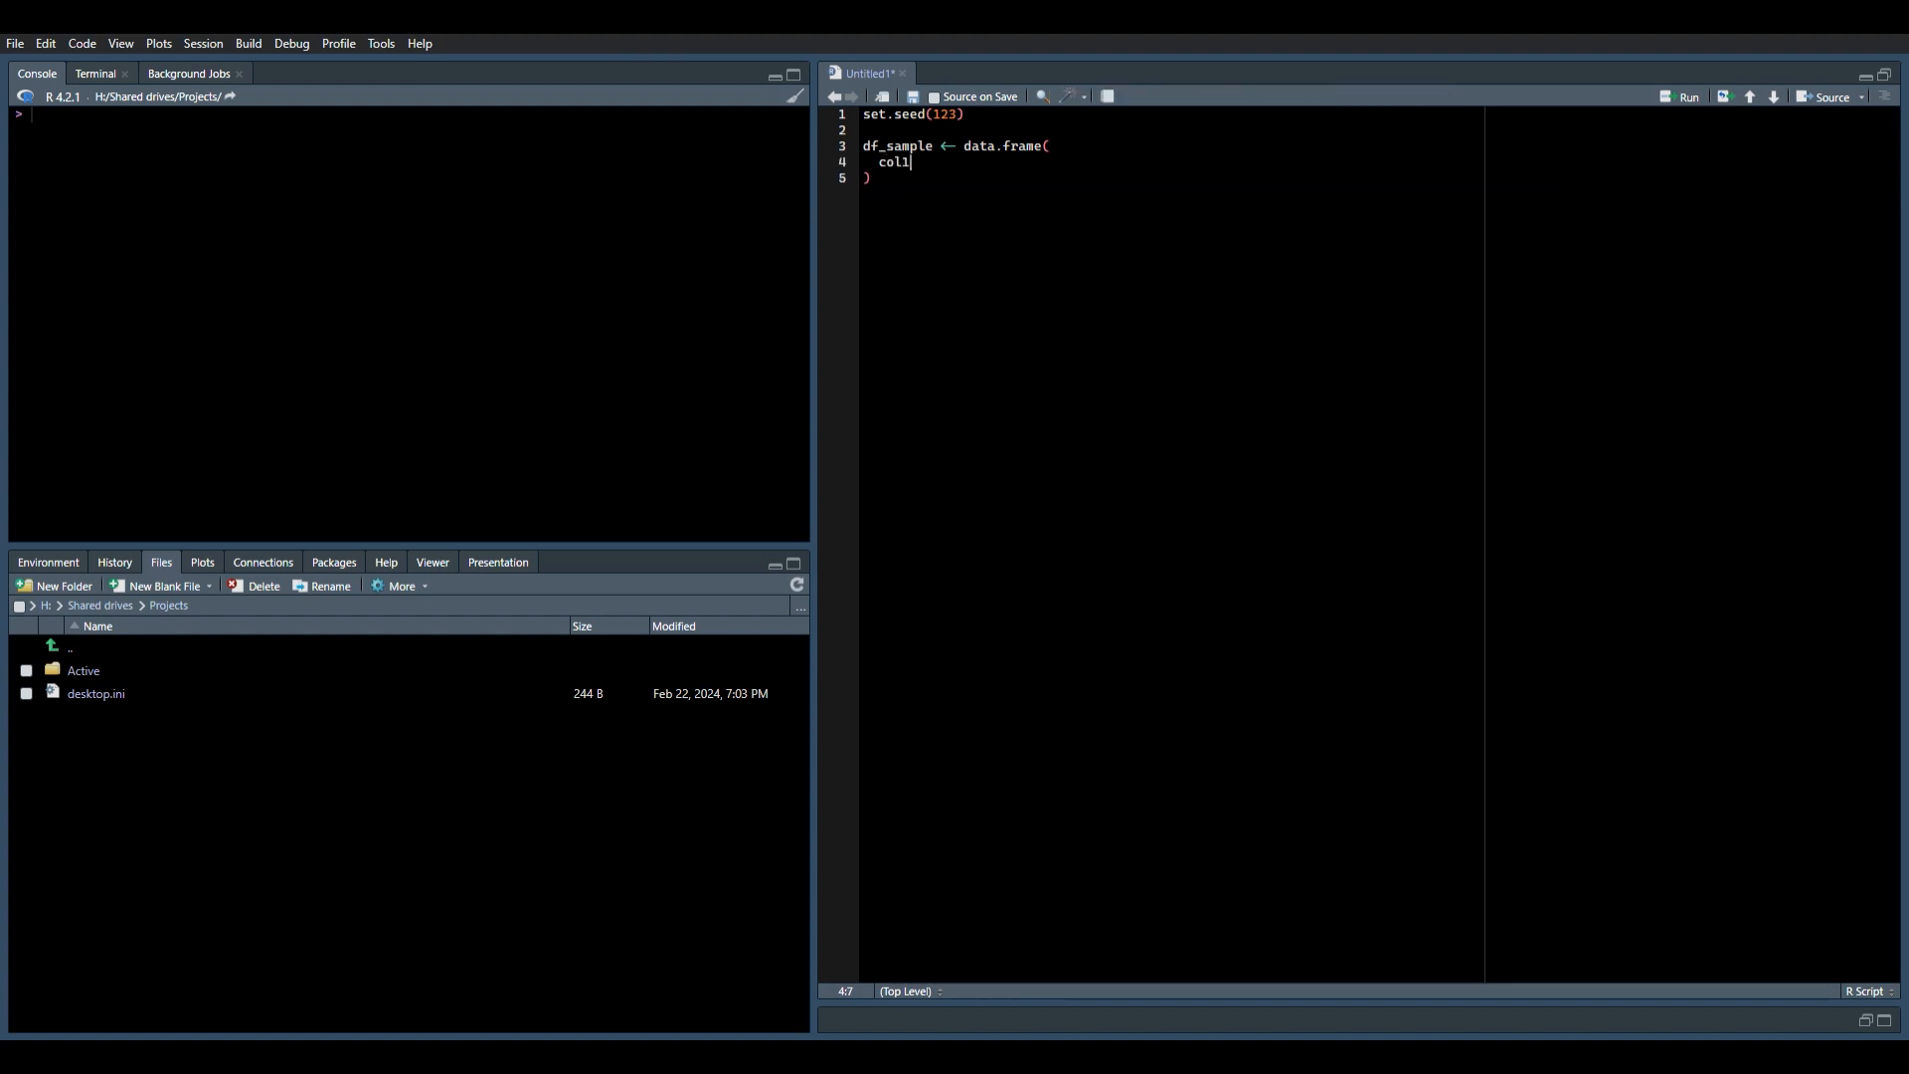
{"action": "type", "text": " <- sma"}
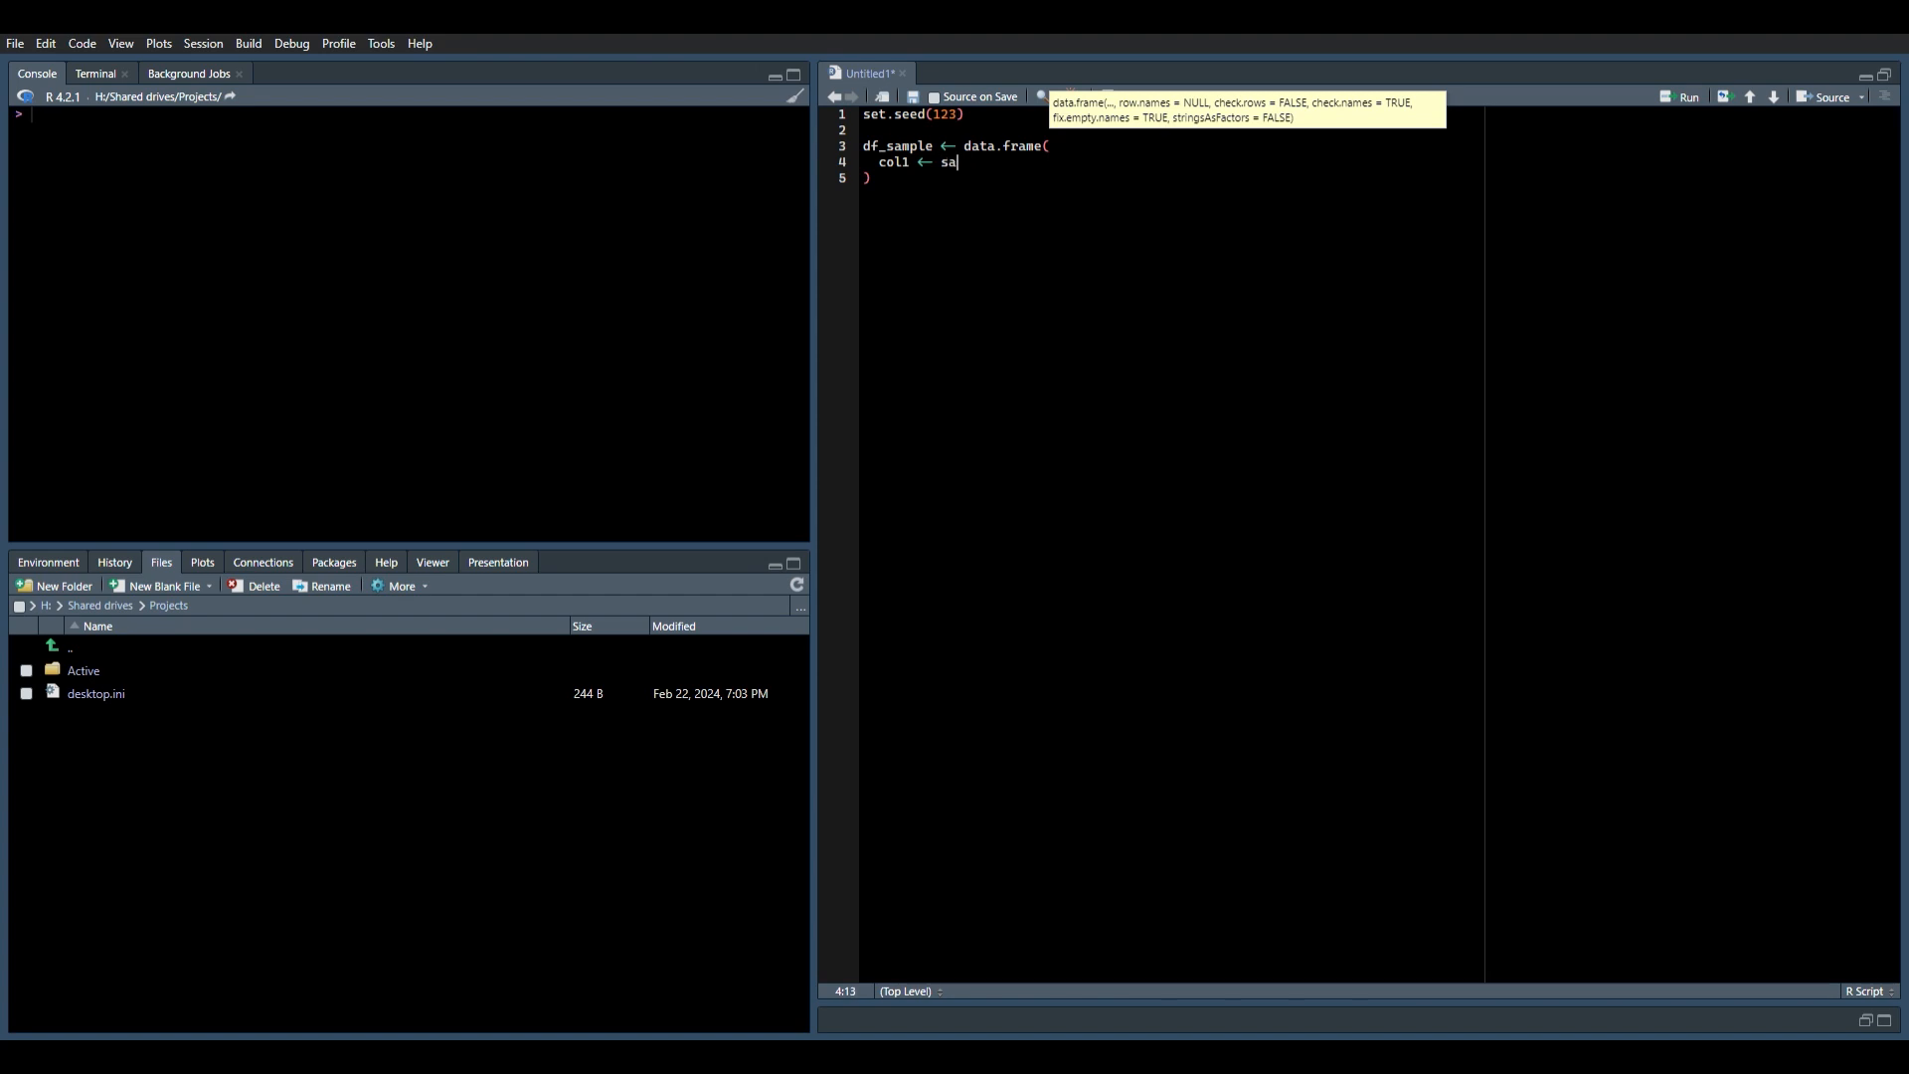
{"action": "type", "text": "mple("}
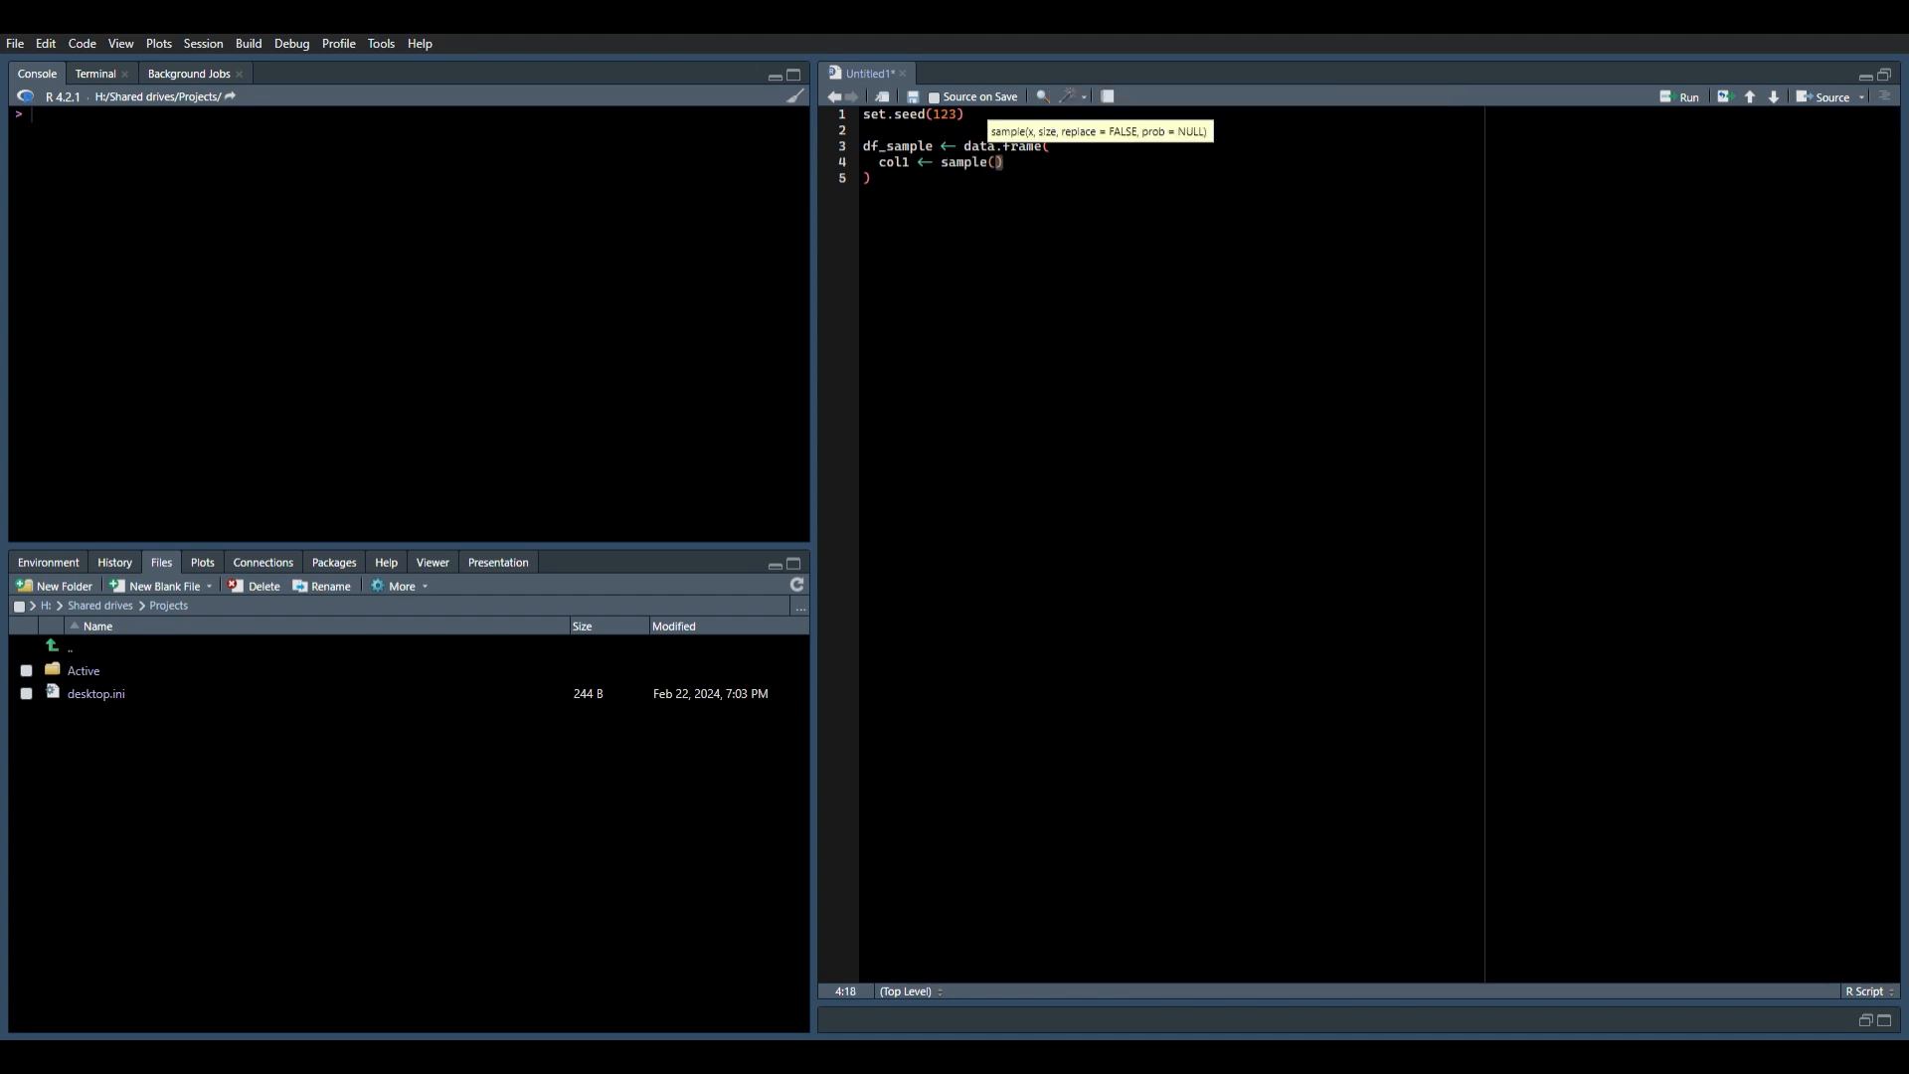
{"action": "type", "text": "1:1000, 10"}
{"action": "key", "text": "Right"}
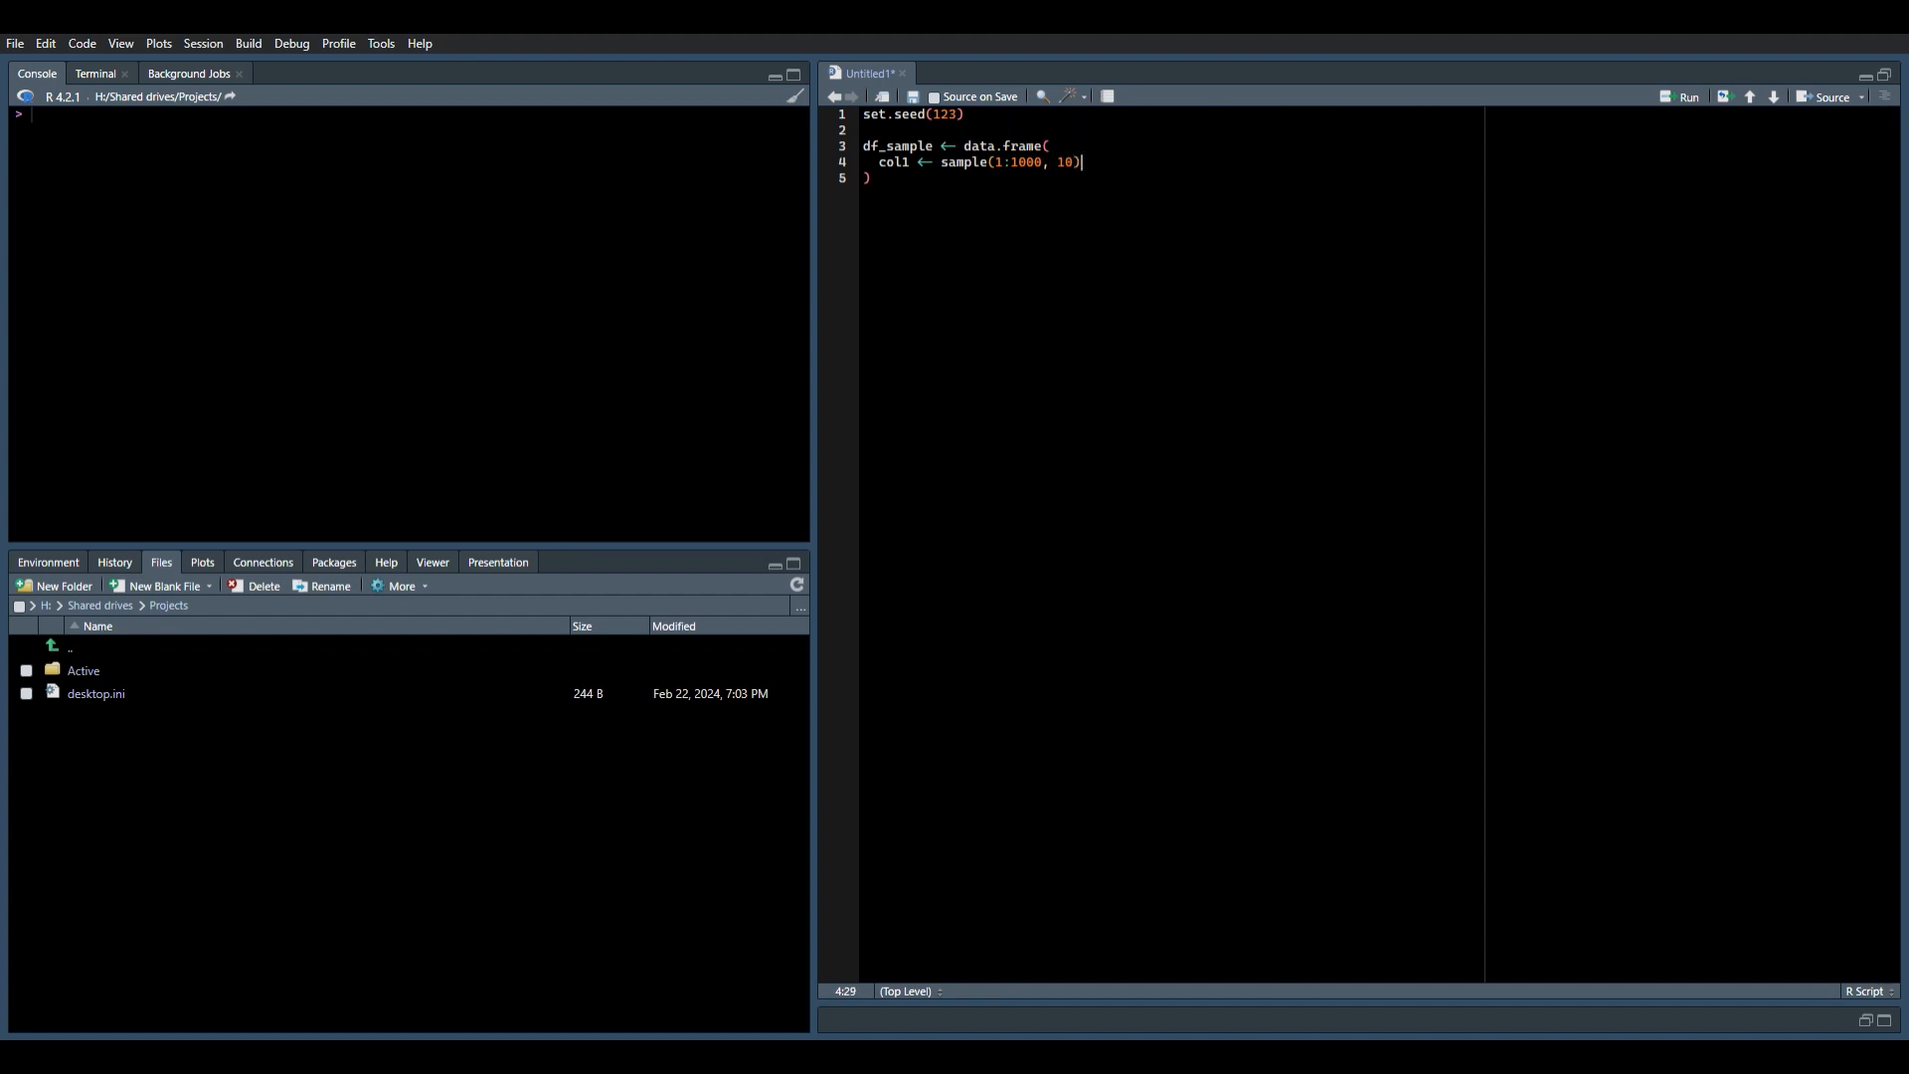
{"action": "type", "text": ","}
Add the second column as col2 <- runif(10, min = 0, max = 50), followed by a comma
{"action": "key", "text": "Return"}
{"action": "type", "text": "col2"}
{"action": "key", "text": "alt+minus"}
{"action": "type", "text": "runif(10"}
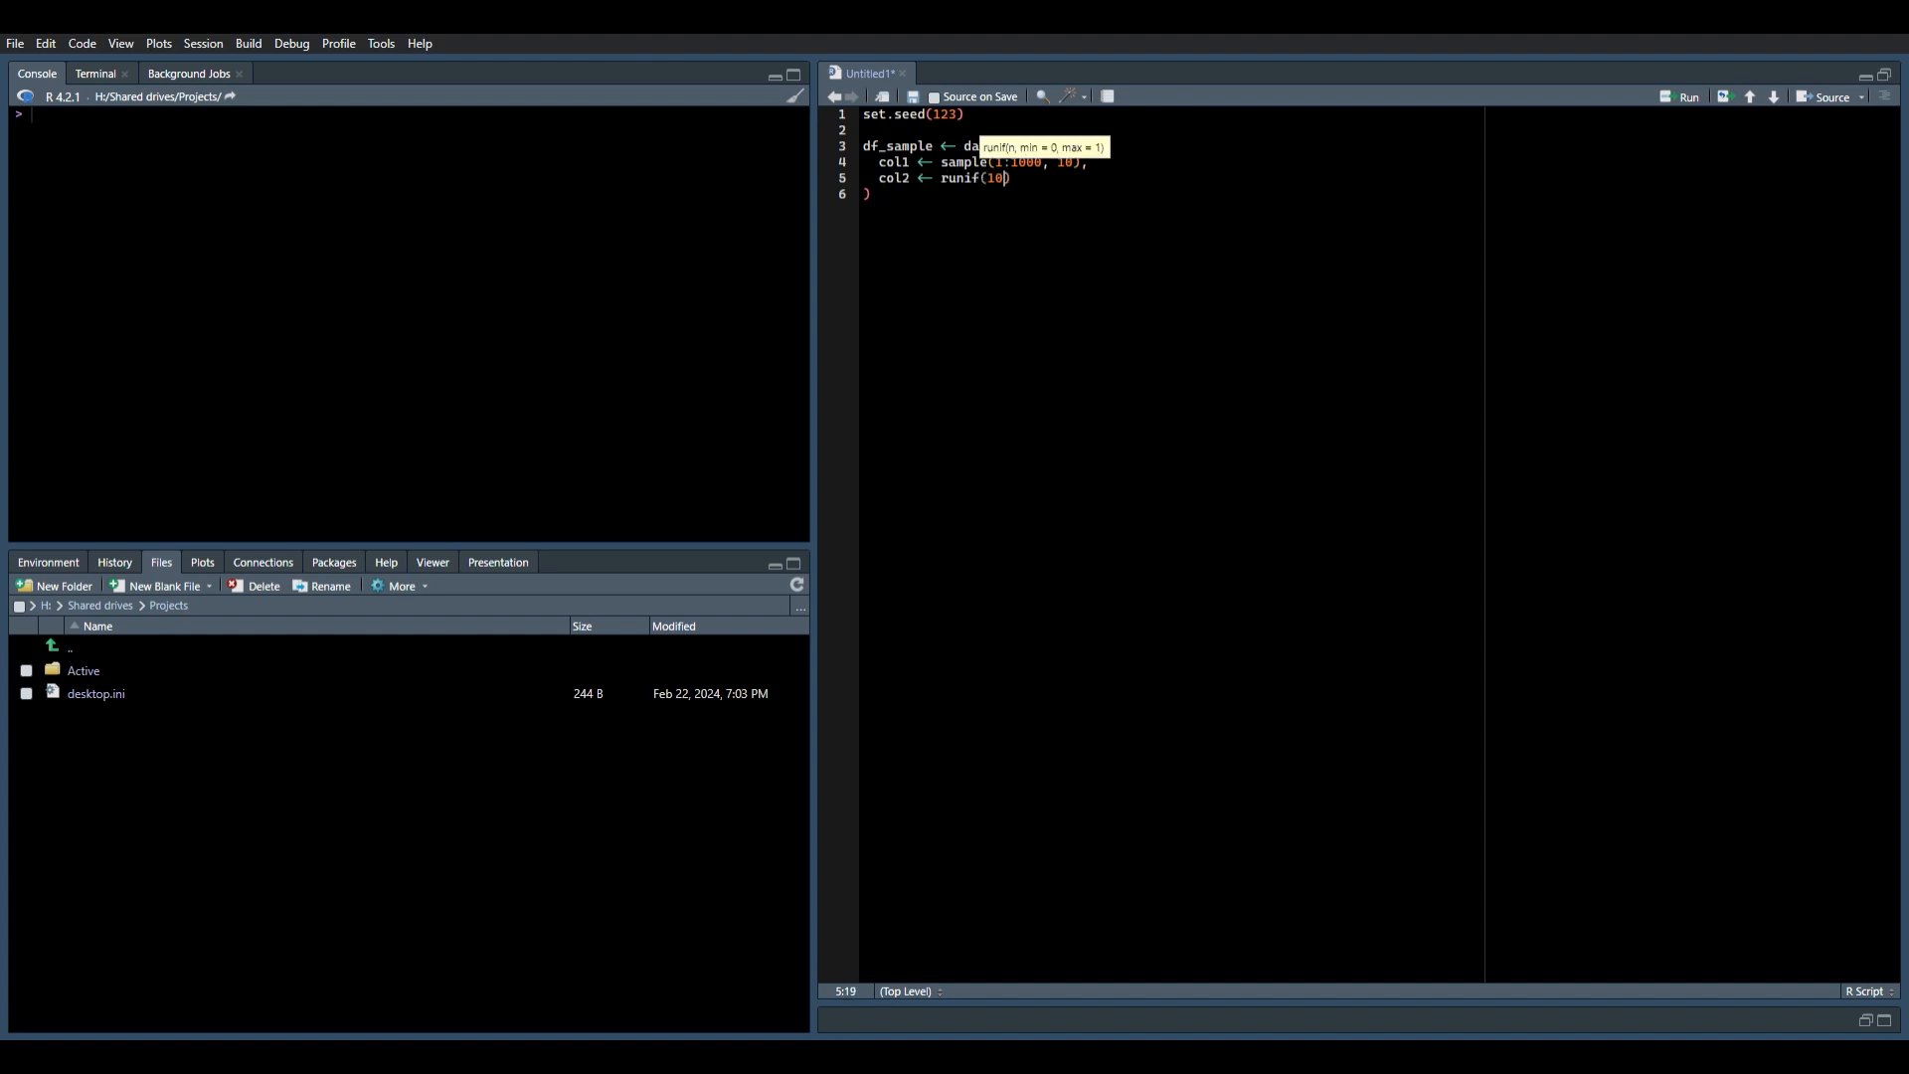
{"action": "type", "text": ", min = 0, max = 50),"}
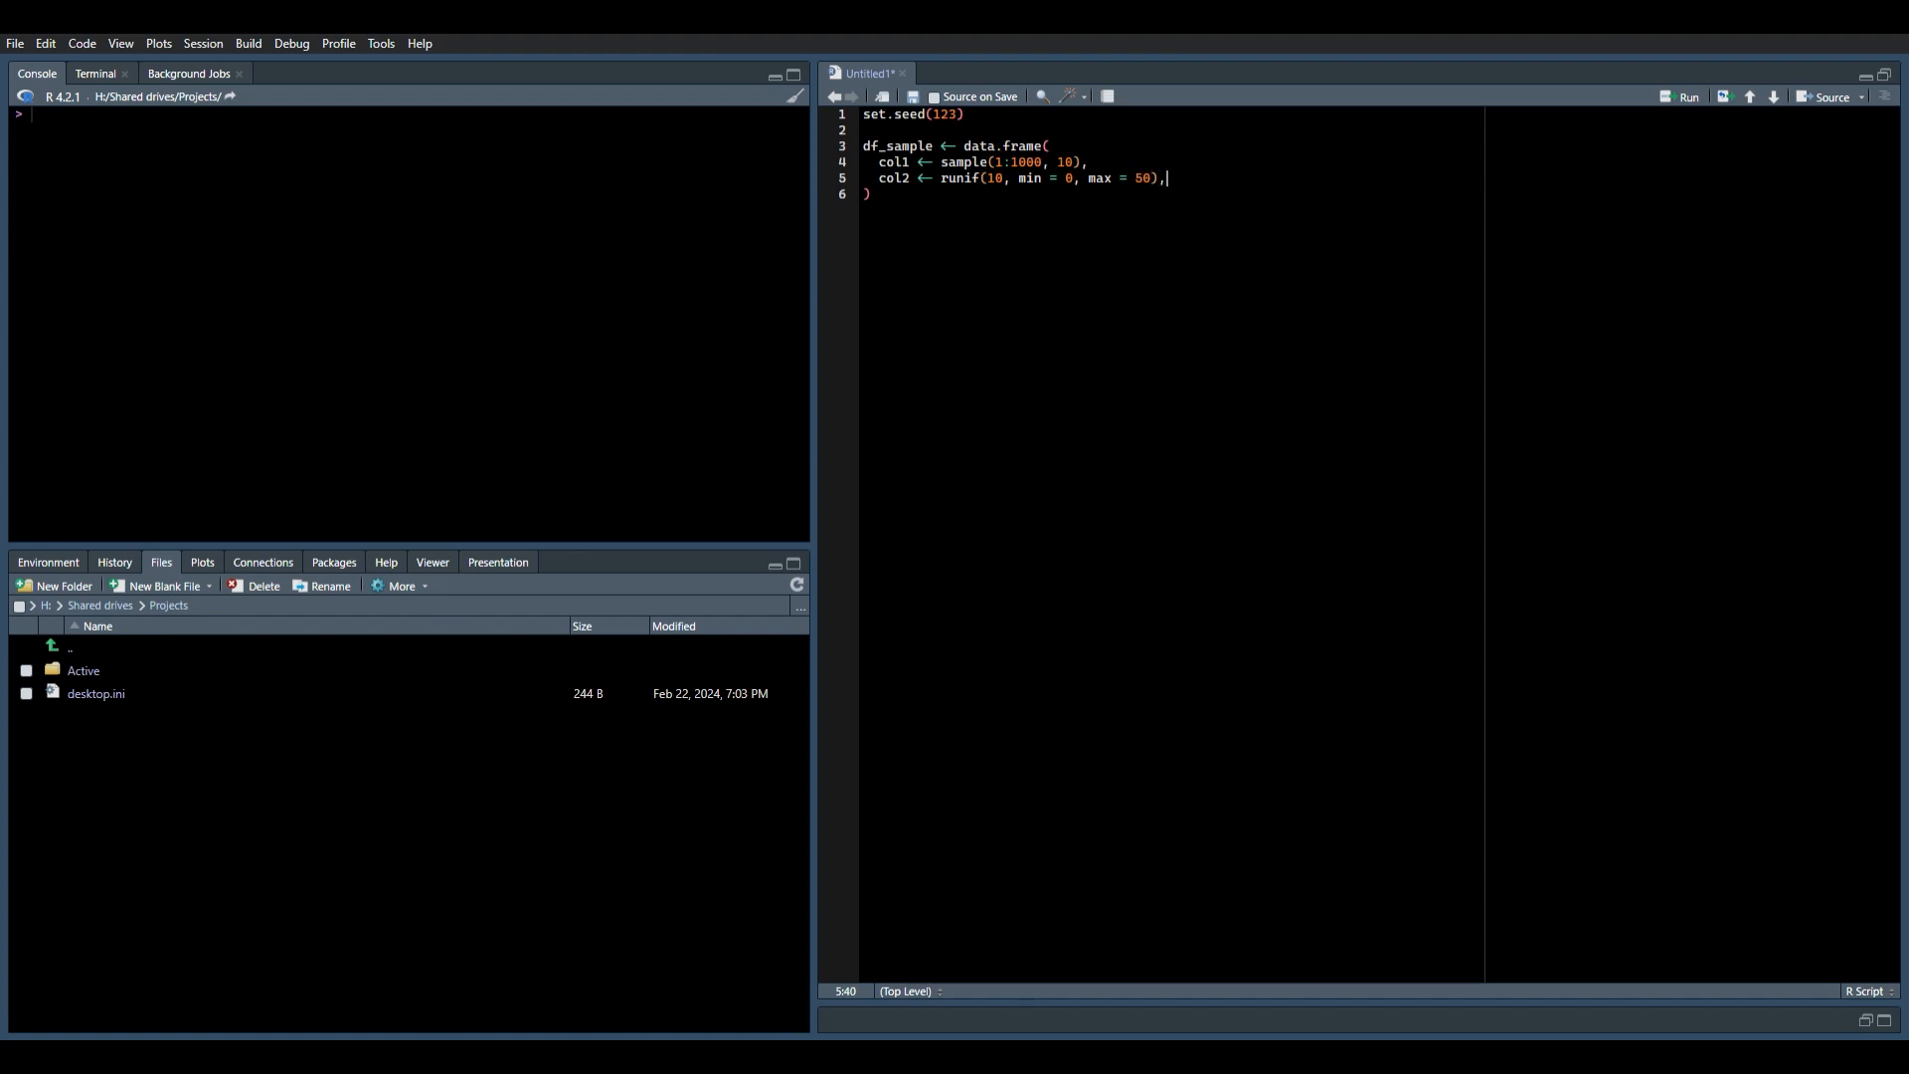
Add the third column as col3 <- sample(c("Red", "Green", "Blue"), 10, replace = TRUE), followed by a comma
{"action": "key", "text": "Return"}
{"action": "type", "text": "col2"}
{"action": "key", "text": "BackSpace"}
{"action": "type", "text": "3"}
{"action": "key", "text": "alt+minus"}
{"action": "type", "text": "sample("}
{"action": "type", "text": "c(\"re"}
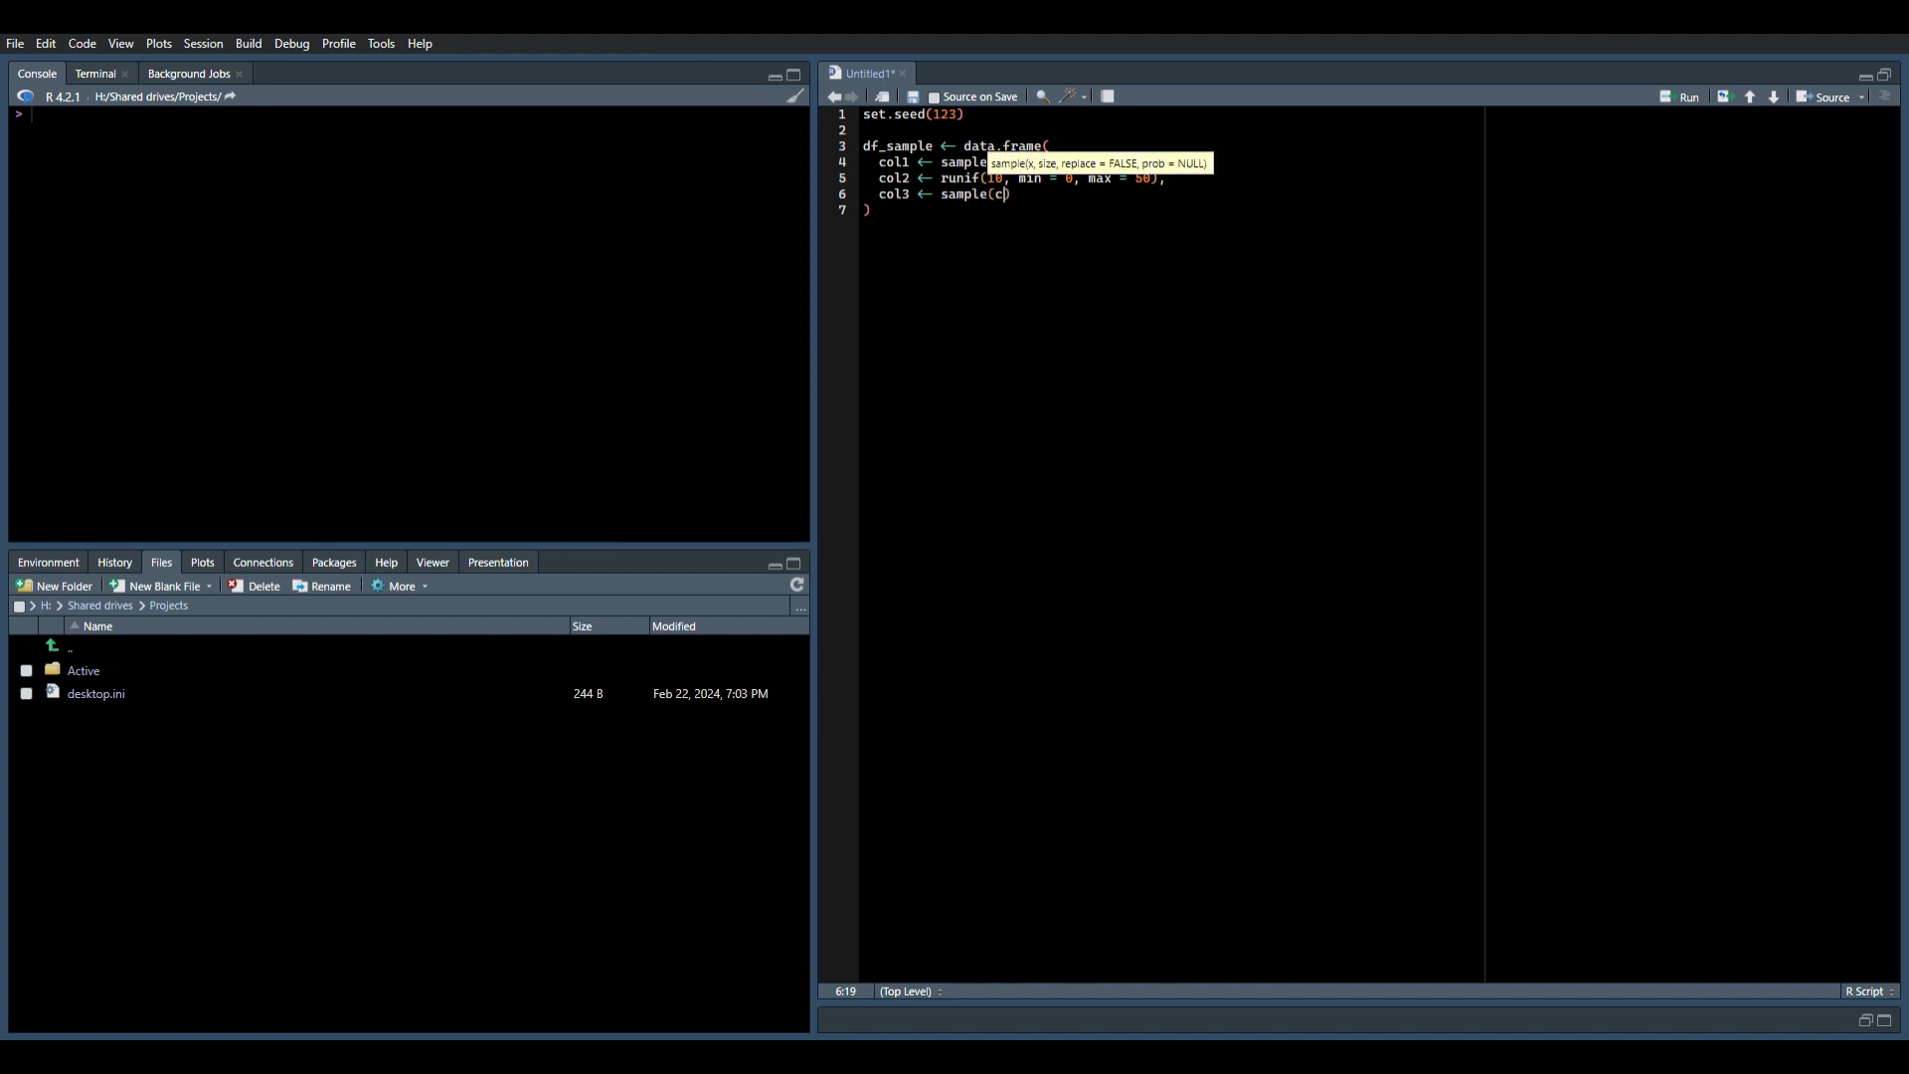
{"action": "type", "text": "d"}
{"action": "key", "text": "BackSpace"}
{"action": "key", "text": "BackSpace"}
{"action": "key", "text": "BackSpace"}
{"action": "type", "text": "Red\", \"Green\", \"Blue\"), 10, replace = TRUE),"}
{"action": "key", "text": "Return"}
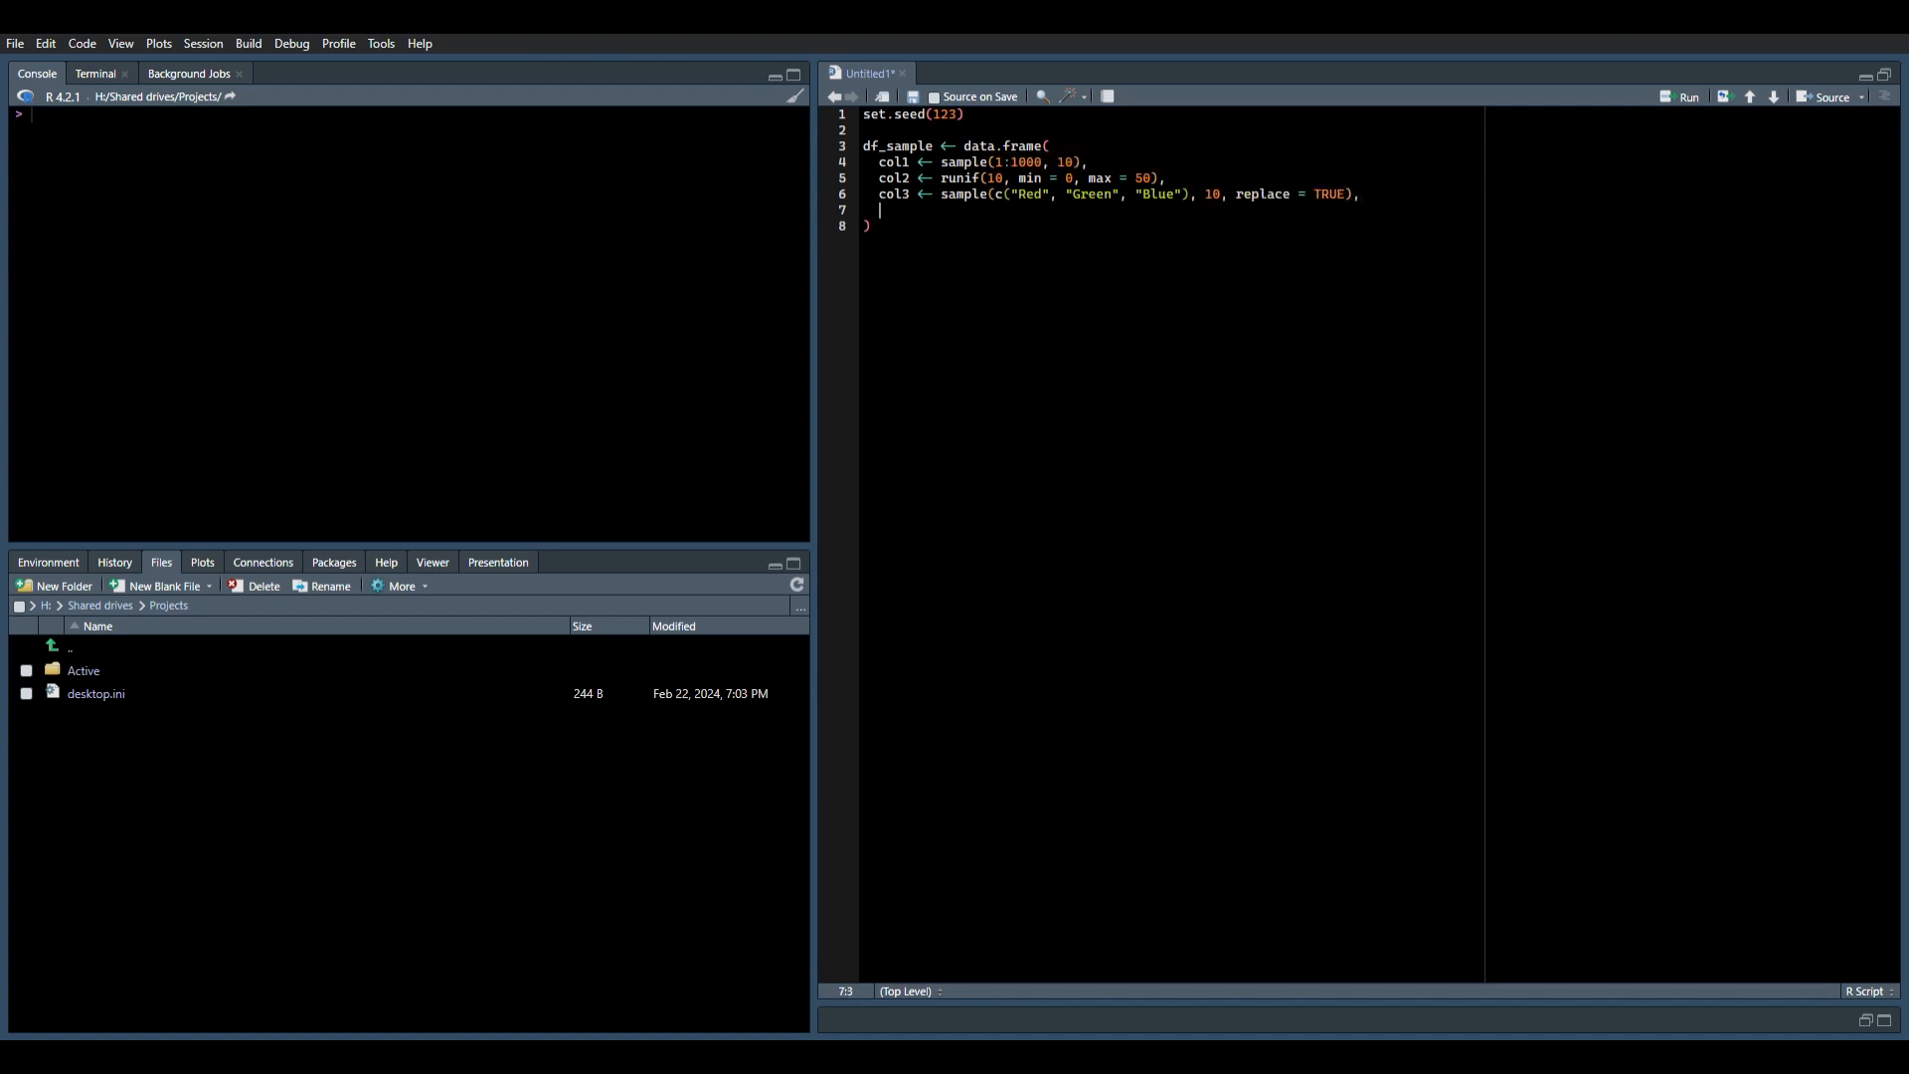
Add the fourth column as col4 <- paste0("Item_", 1:10), followed by a comma
{"action": "type", "text": "col"}
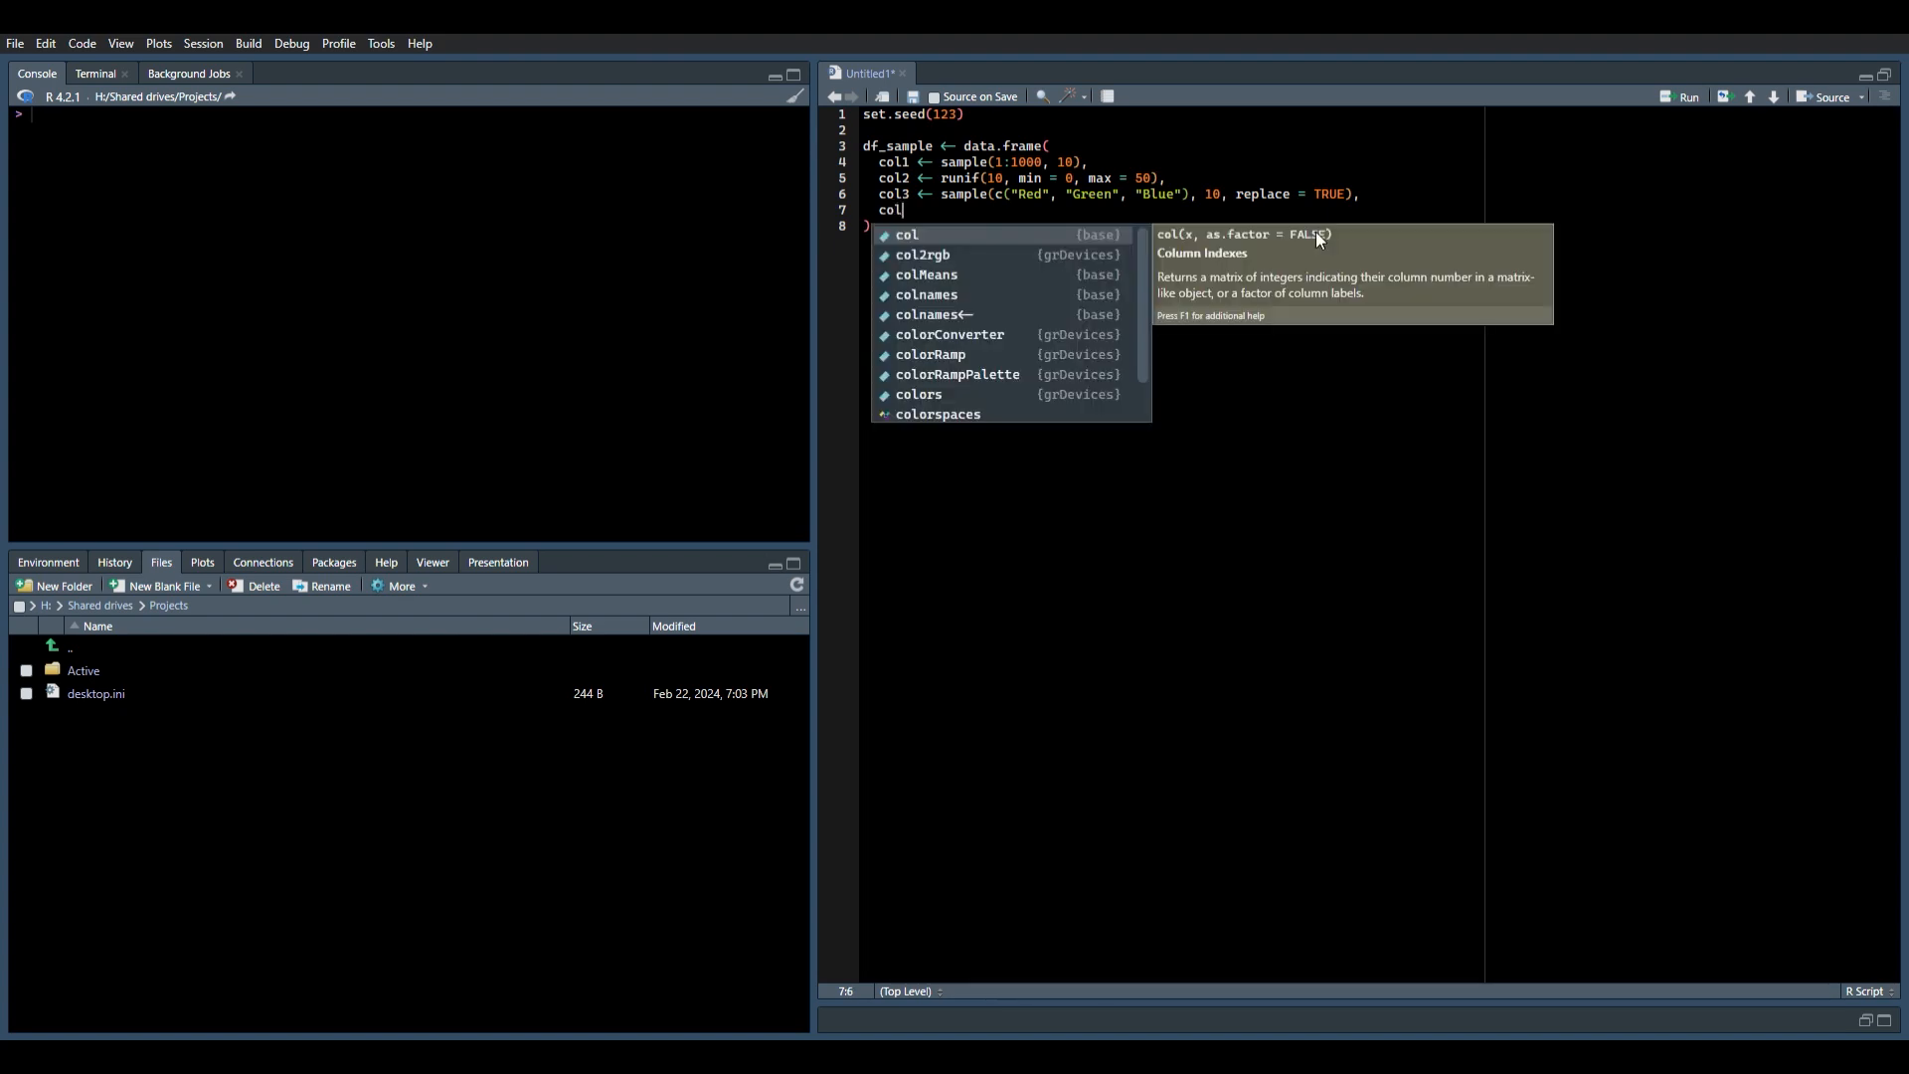
{"action": "type", "text": "4"}
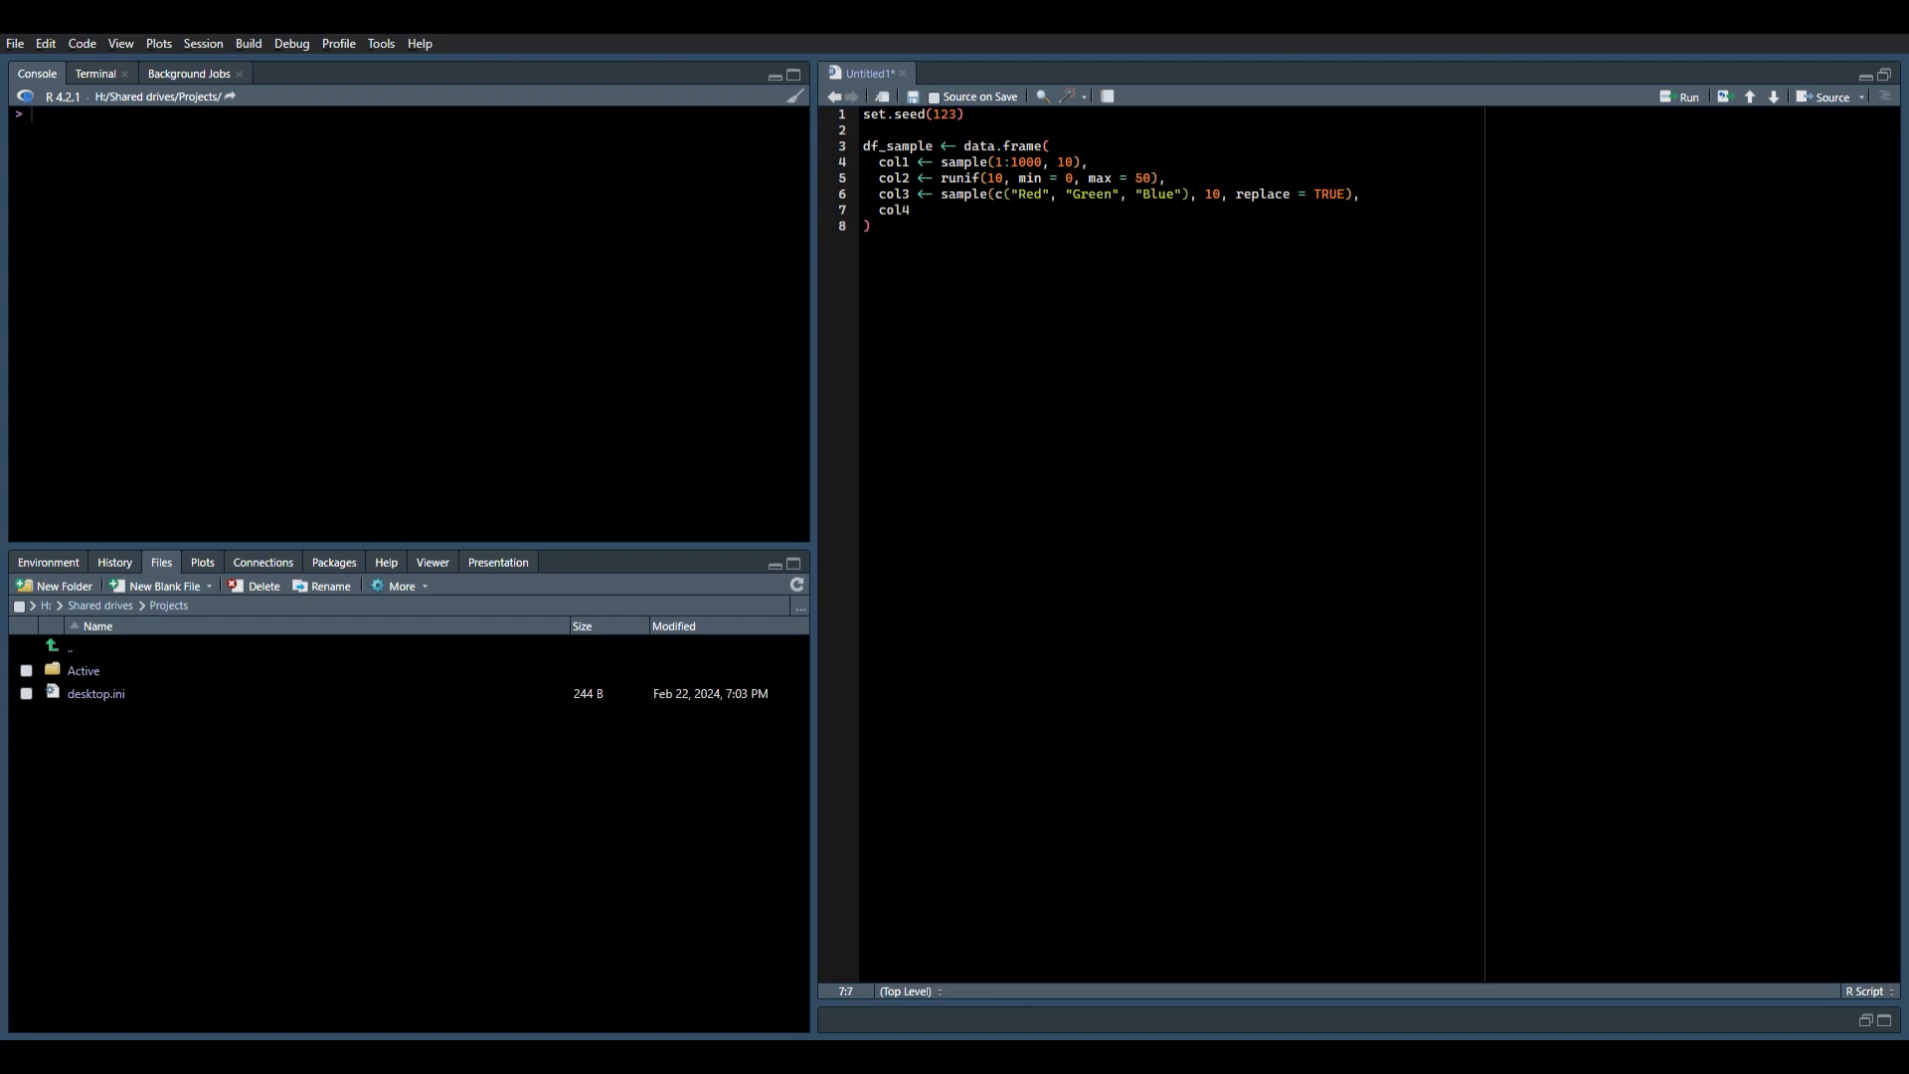
{"action": "key", "text": "alt+minus"}
{"action": "type", "text": "paste0"}
{"action": "type", "text": "("}
{"action": "type", "text": "\"Item_1"}
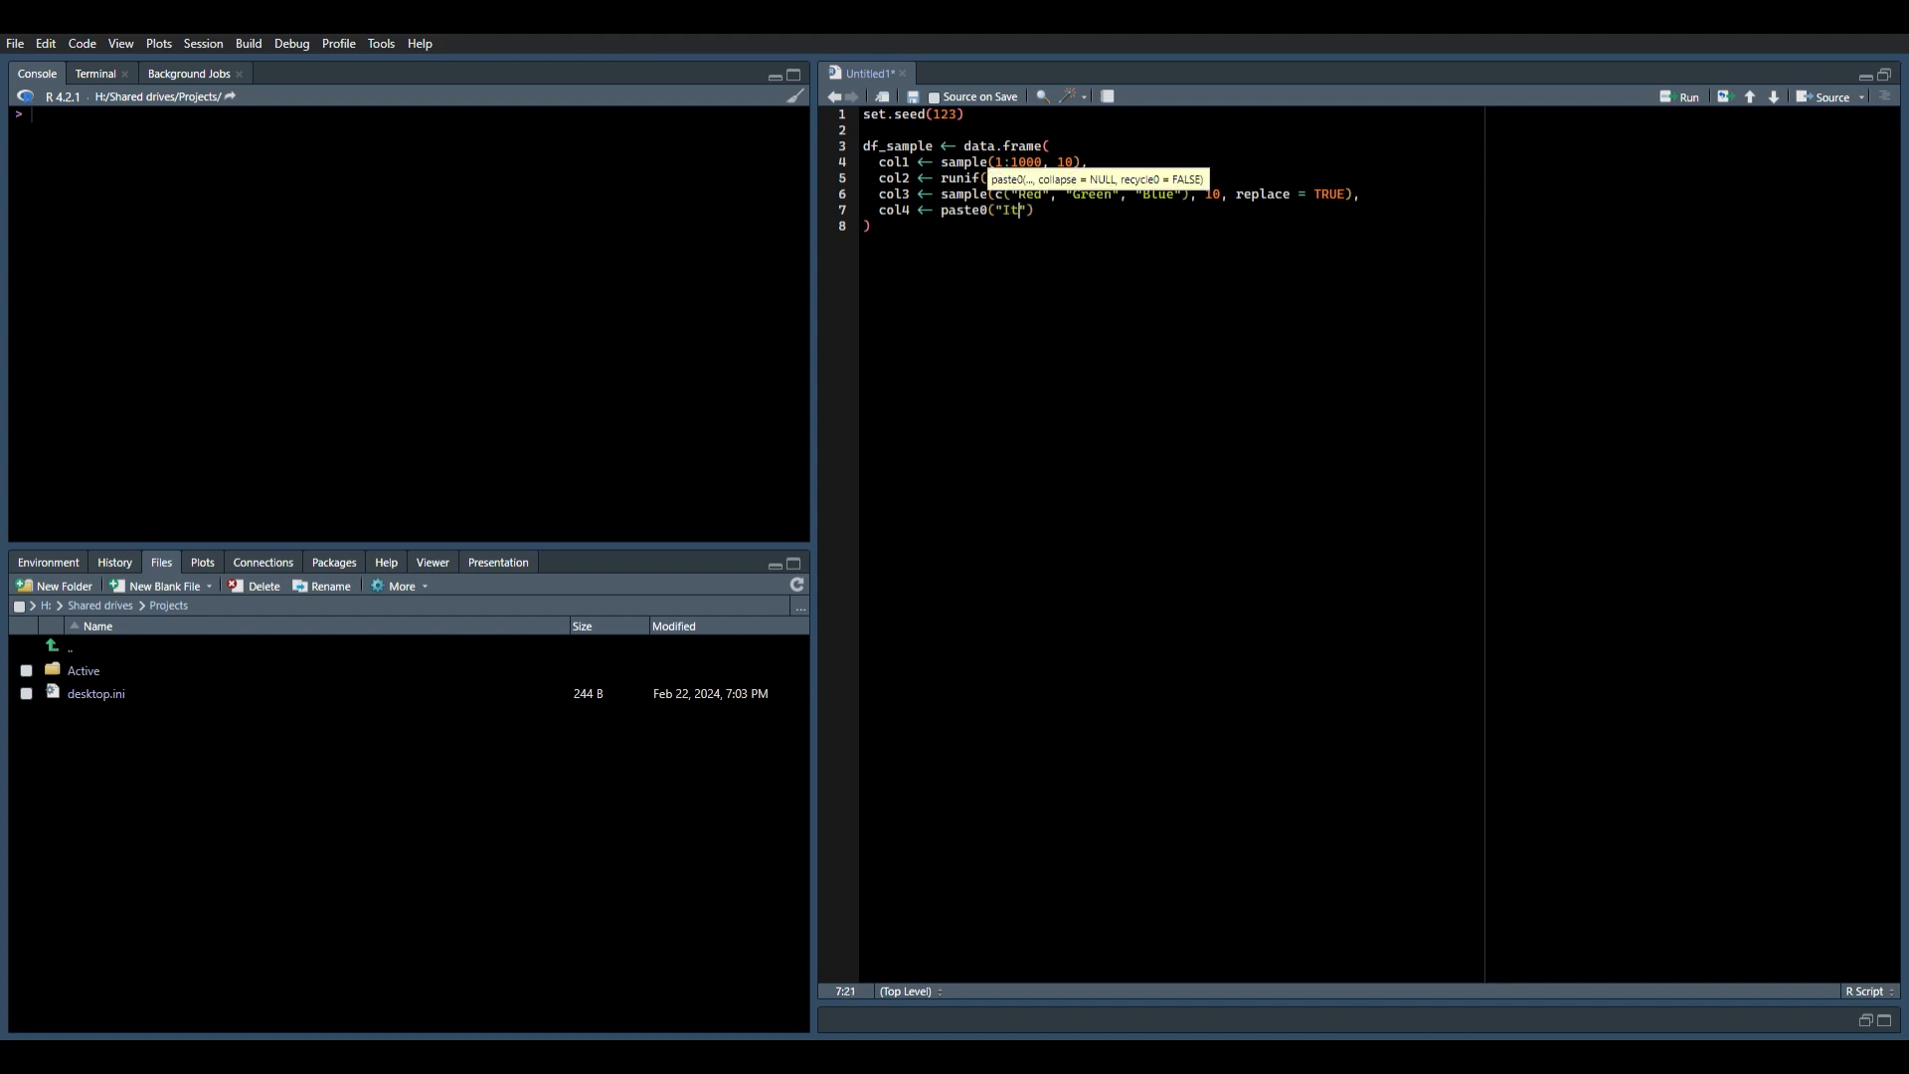
{"action": "key", "text": "BackSpace"}
{"action": "type", "text": ", 1:10),"}
{"action": "key", "text": "Return"}
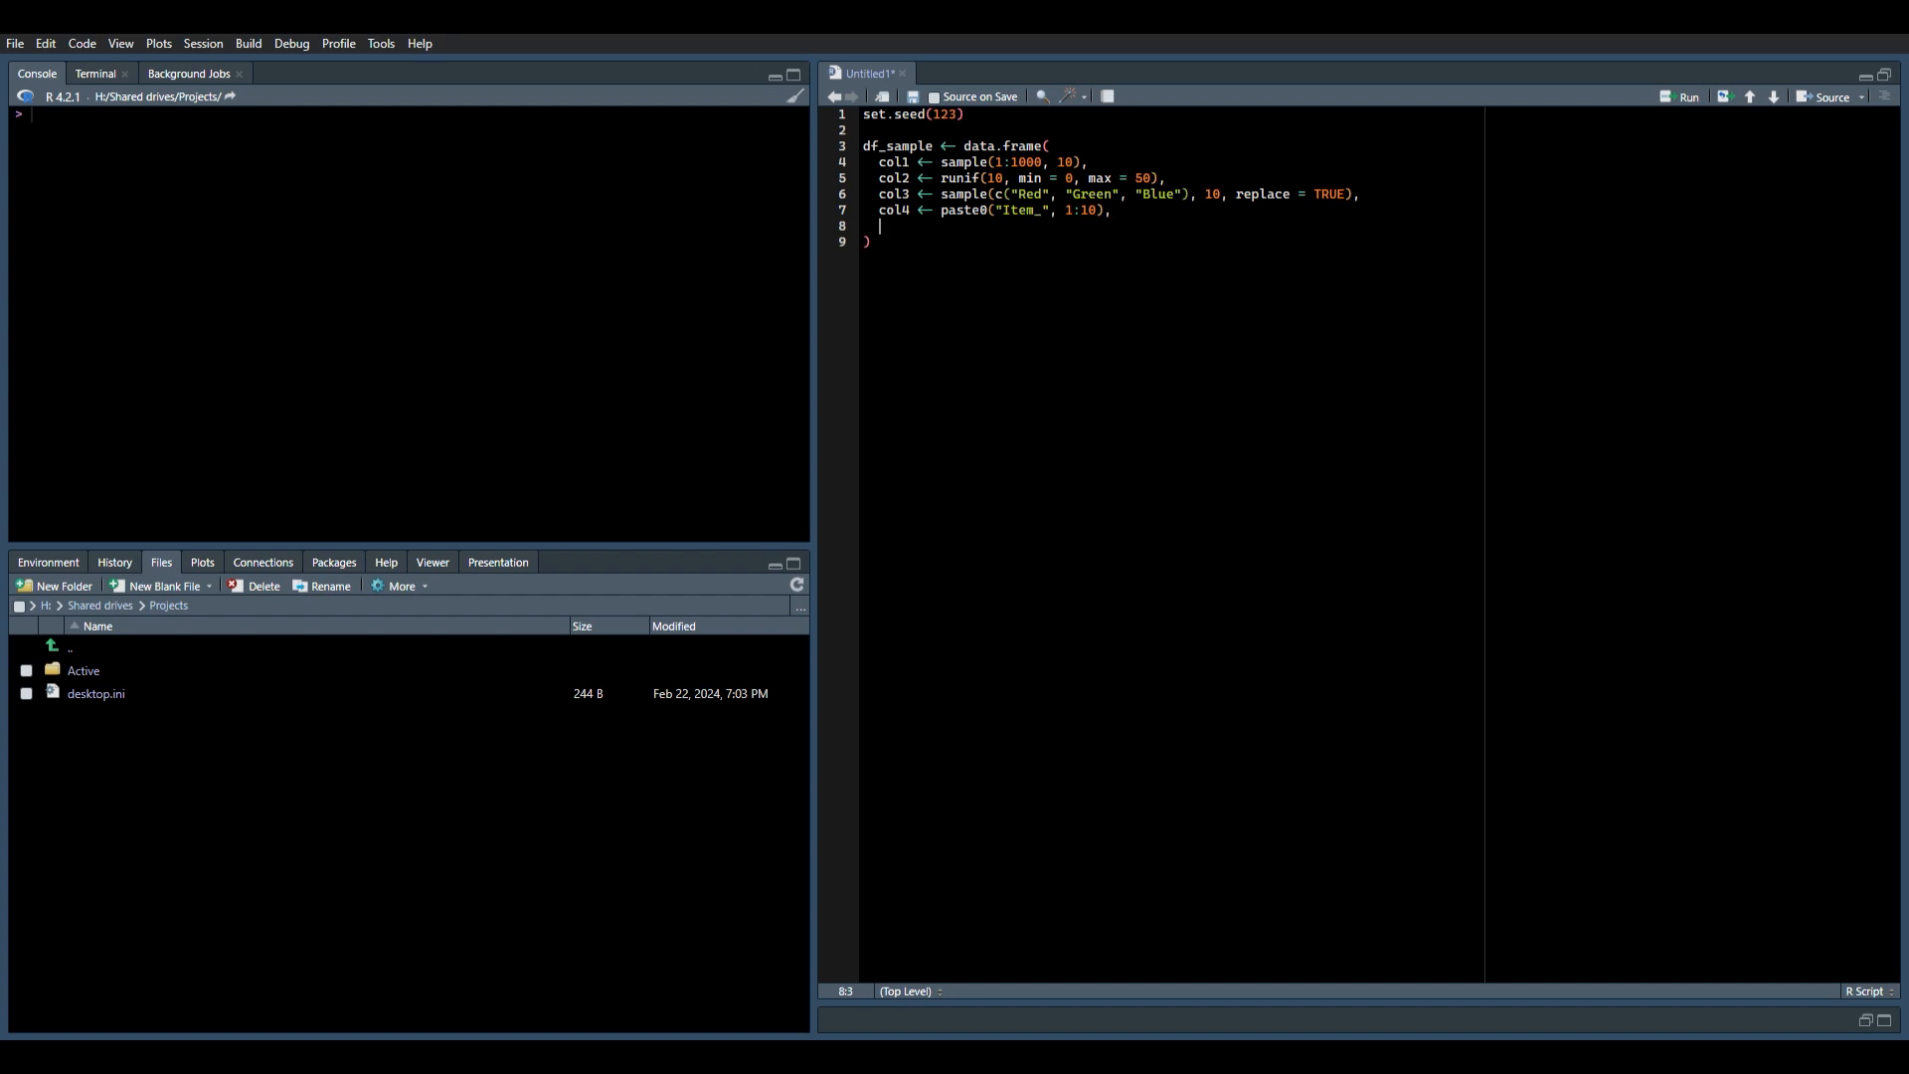
Add the fifth column as col5 <- sample(10000:99999, 10, replace = TRUE), followed by a comma
{"action": "type", "text": "col5"}
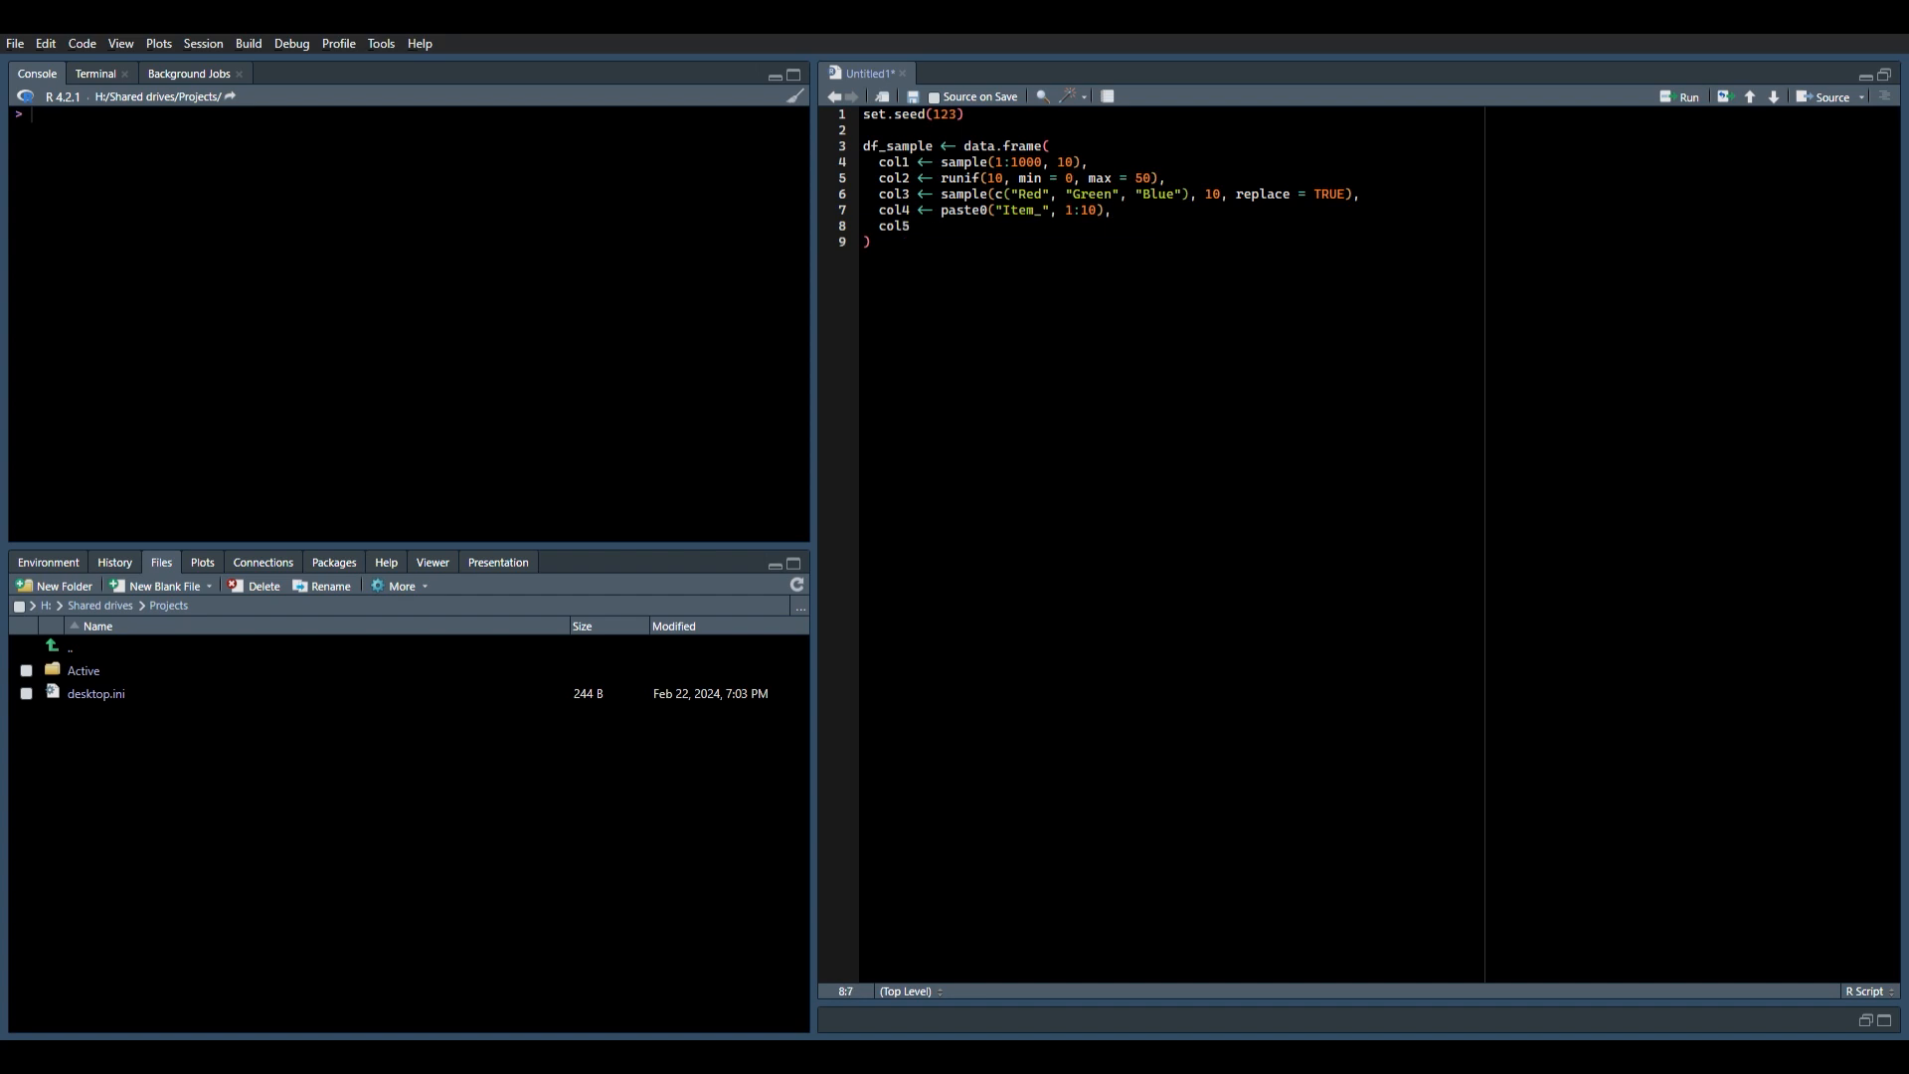
{"action": "key", "text": "alt+minus"}
{"action": "type", "text": "sample(1"}
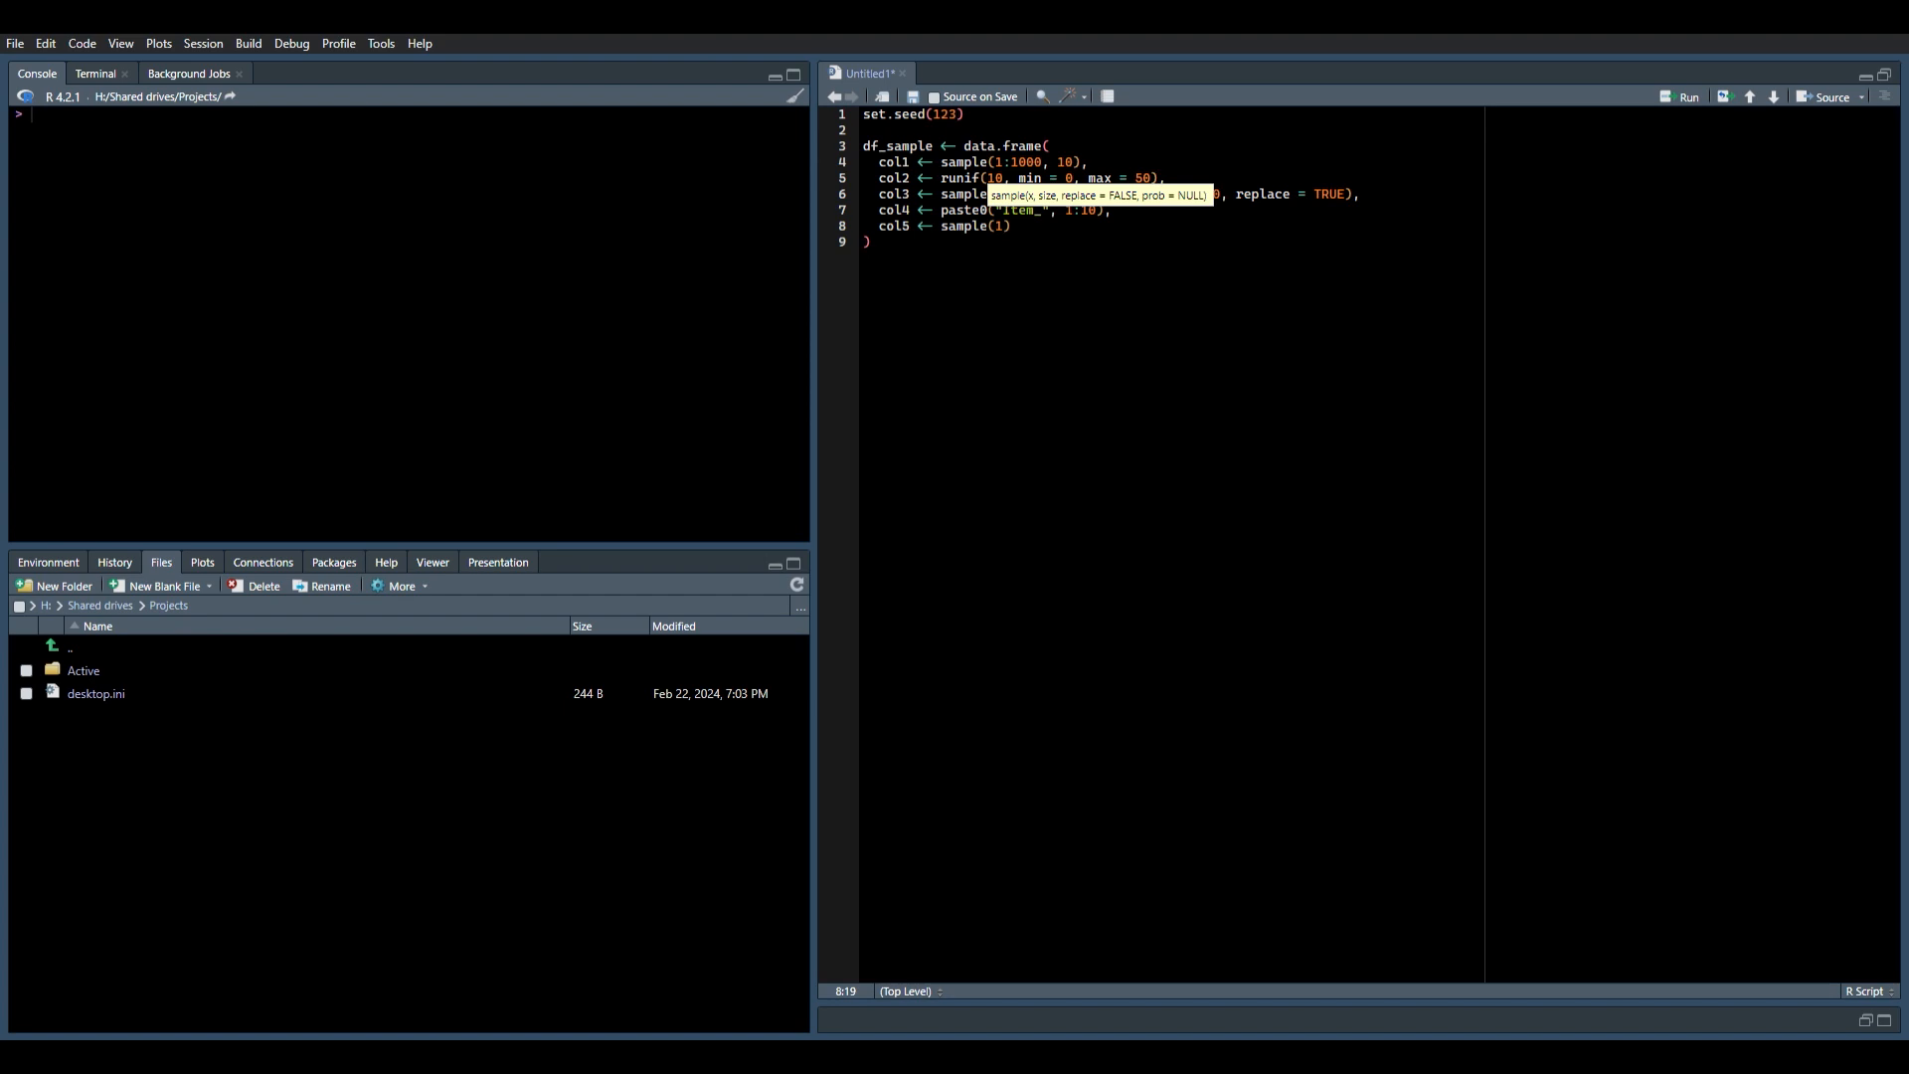
{"action": "type", "text": "0000:99999, 10, replace = TRUE),"}
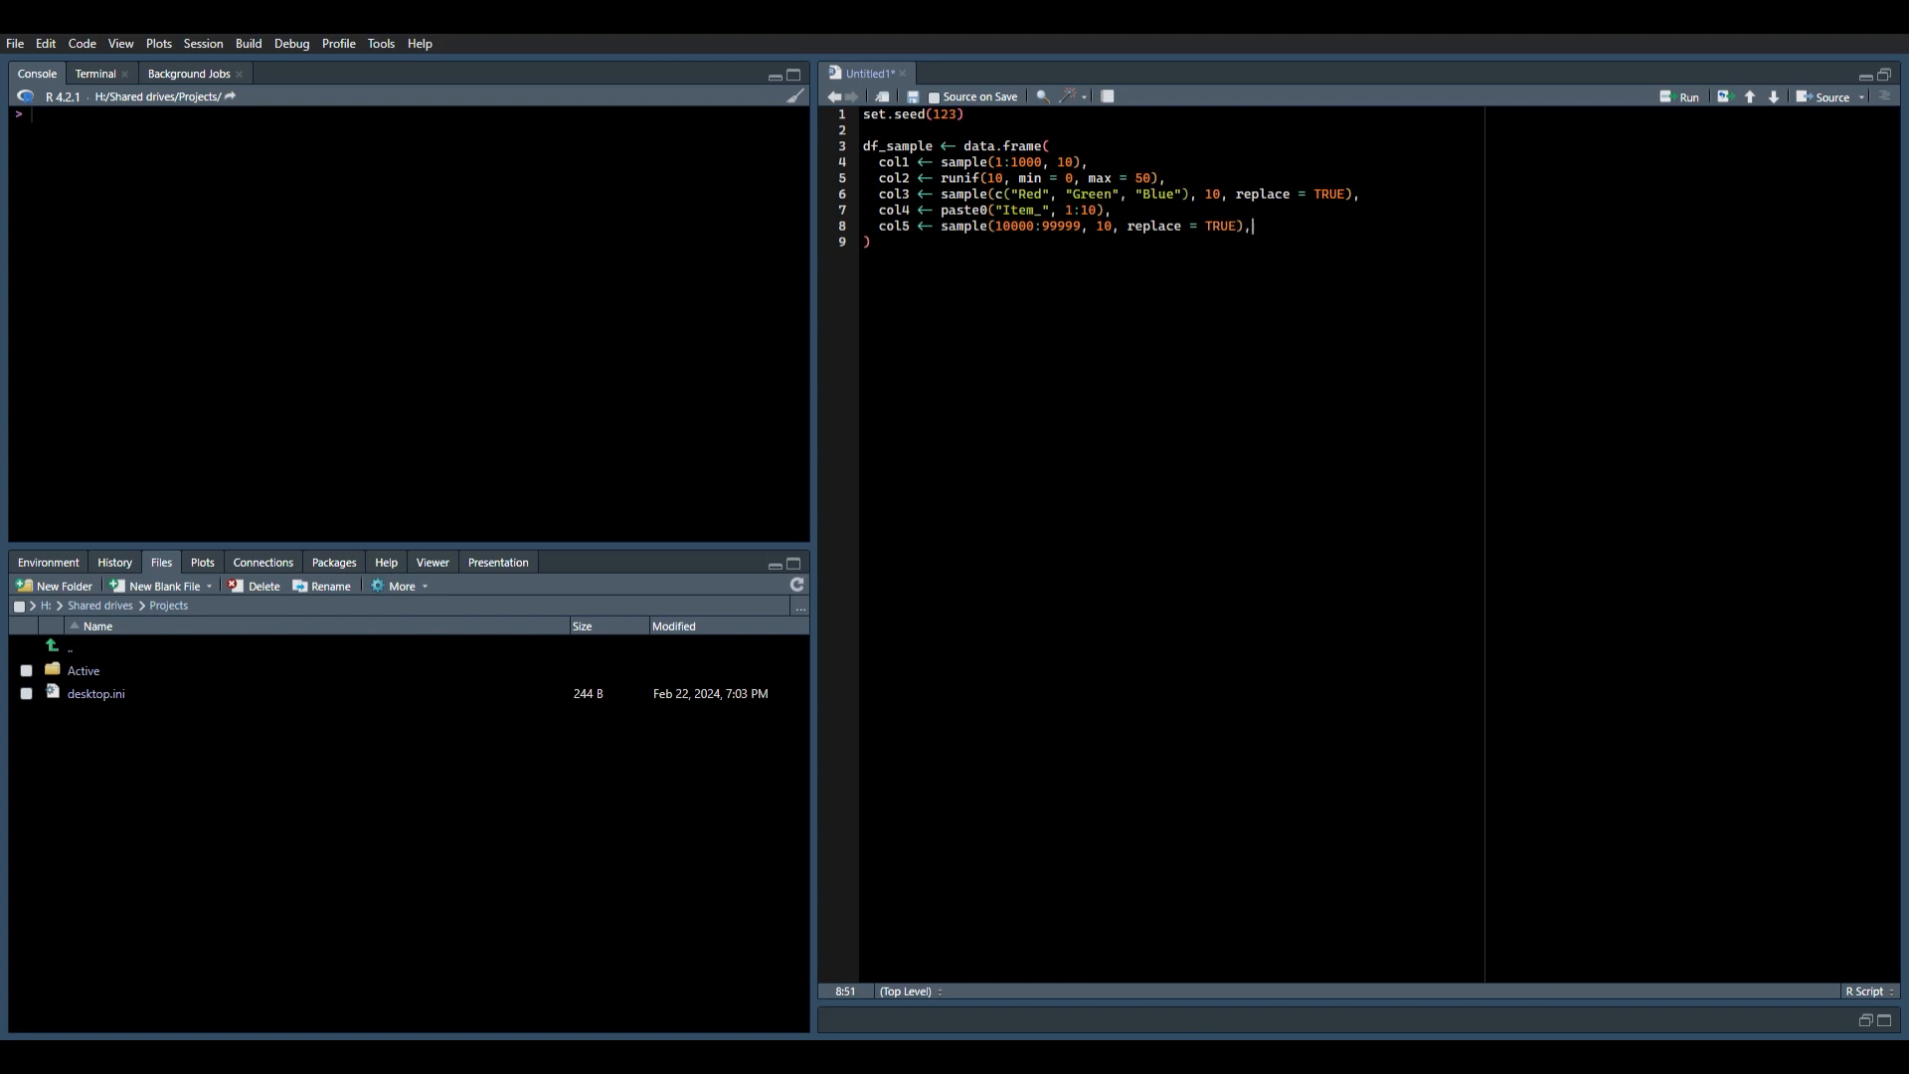
Add the sixth column as col6 <- sample(c("NY", "CA", "TX", "NM"), 10, replace = TRUE)
{"action": "key", "text": "Return"}
{"action": "type", "text": "col6"}
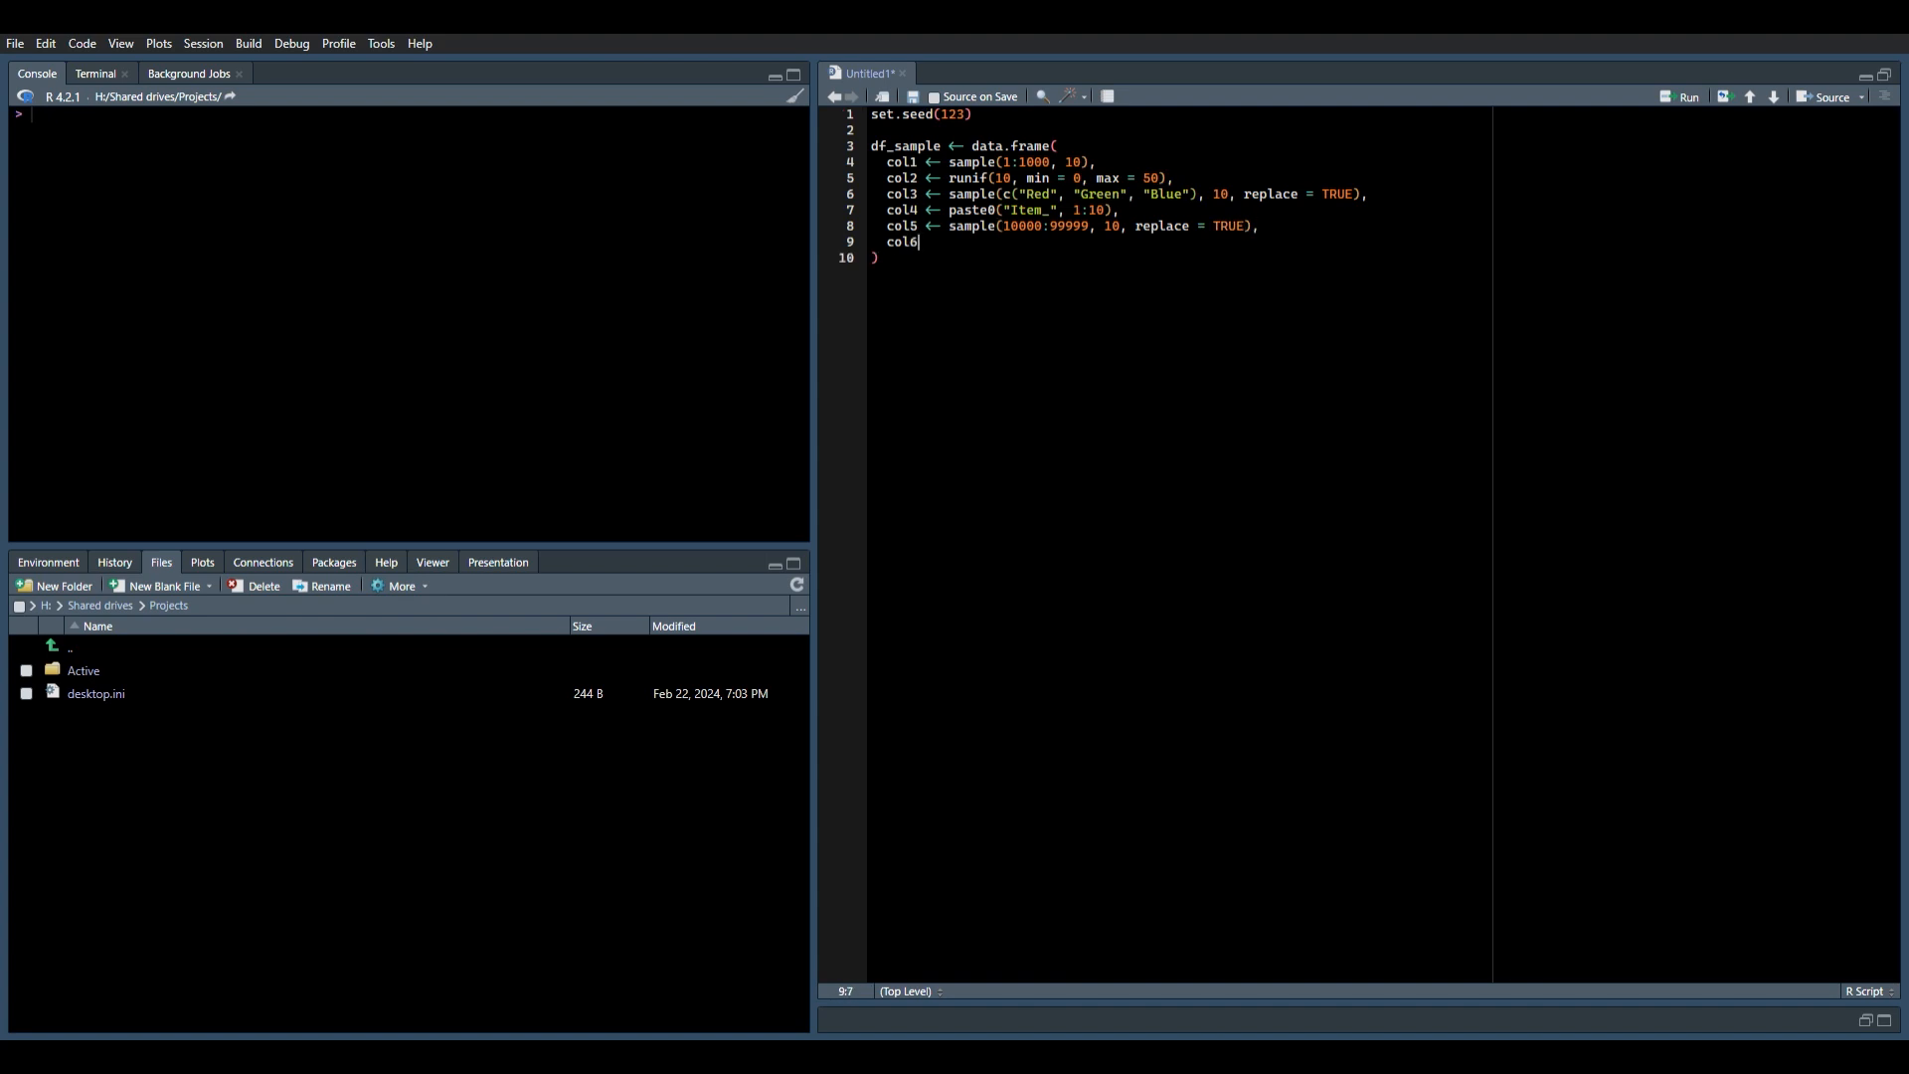
{"action": "type", "text": " <- sample(c(\""}
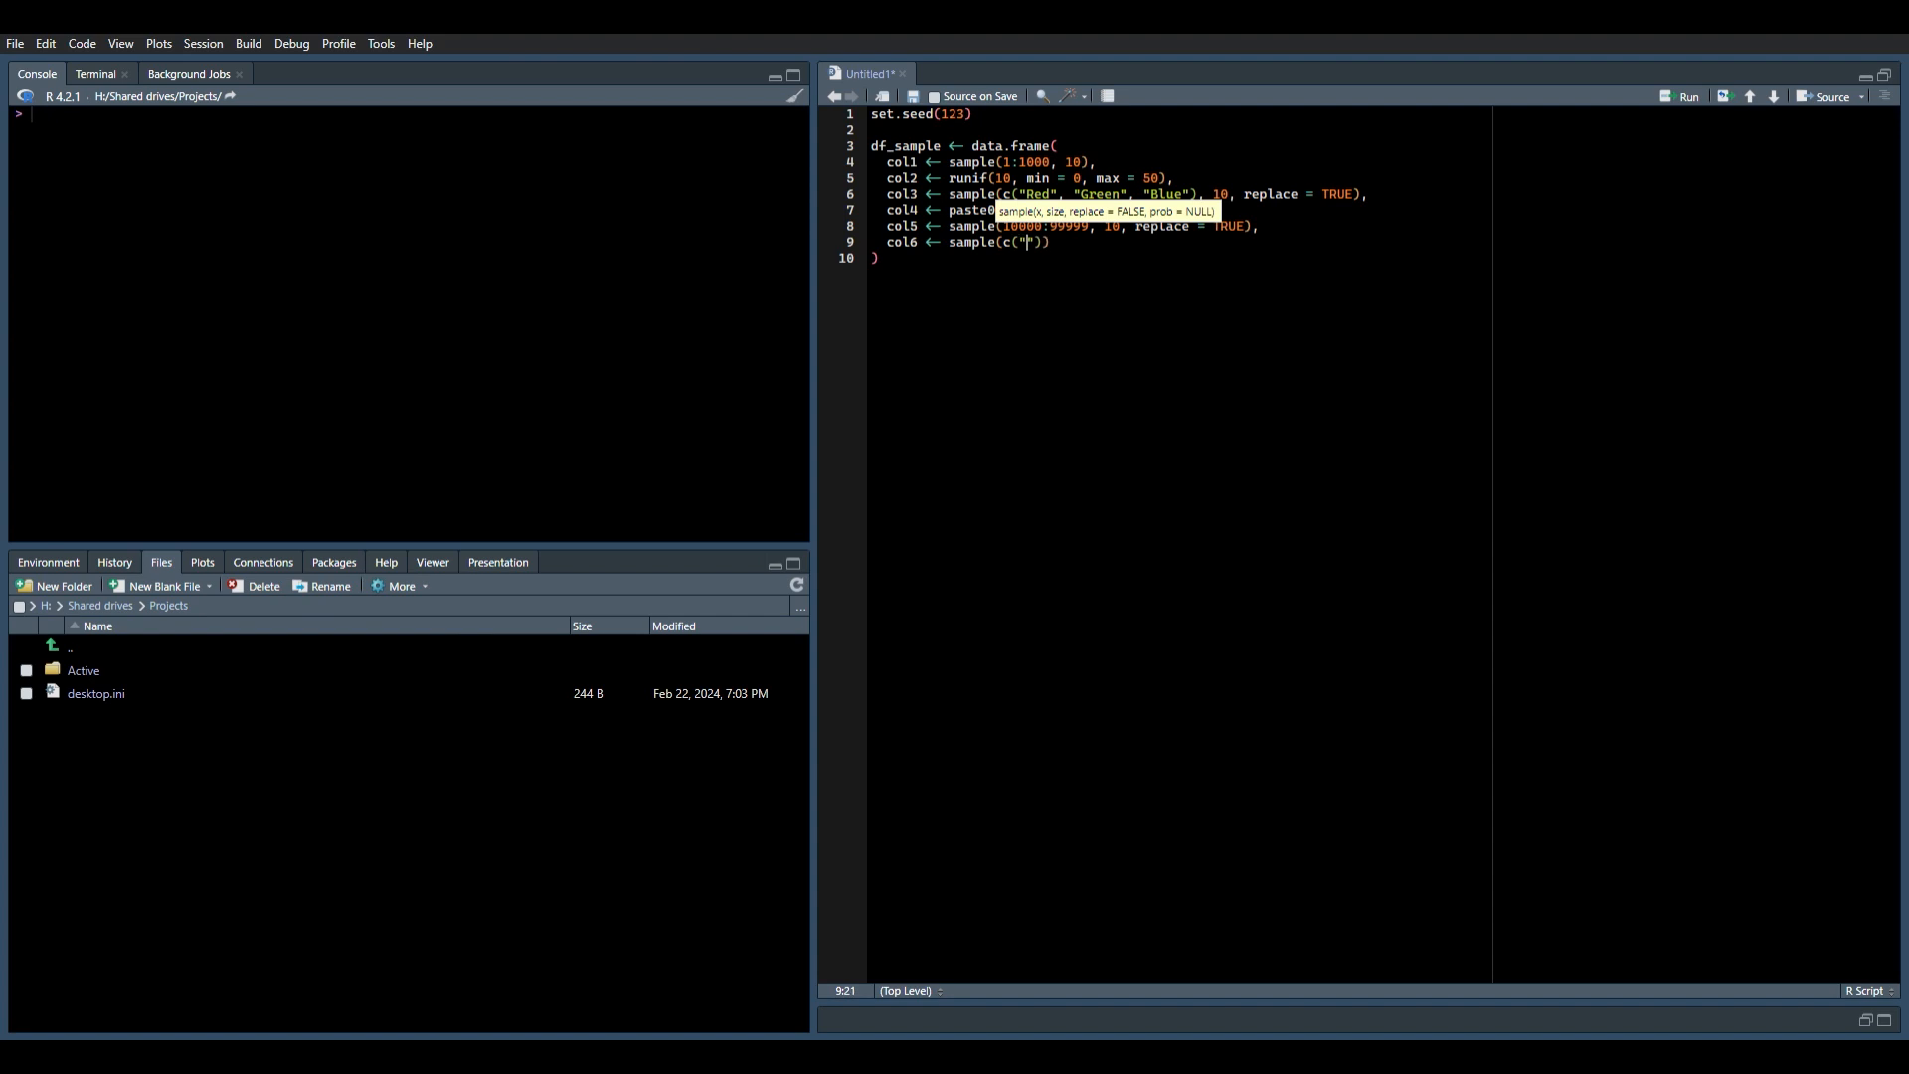
{"action": "type", "text": "NY\", \"CA\", \"TX\", \"NM\"), 10, replace = TRUE"}
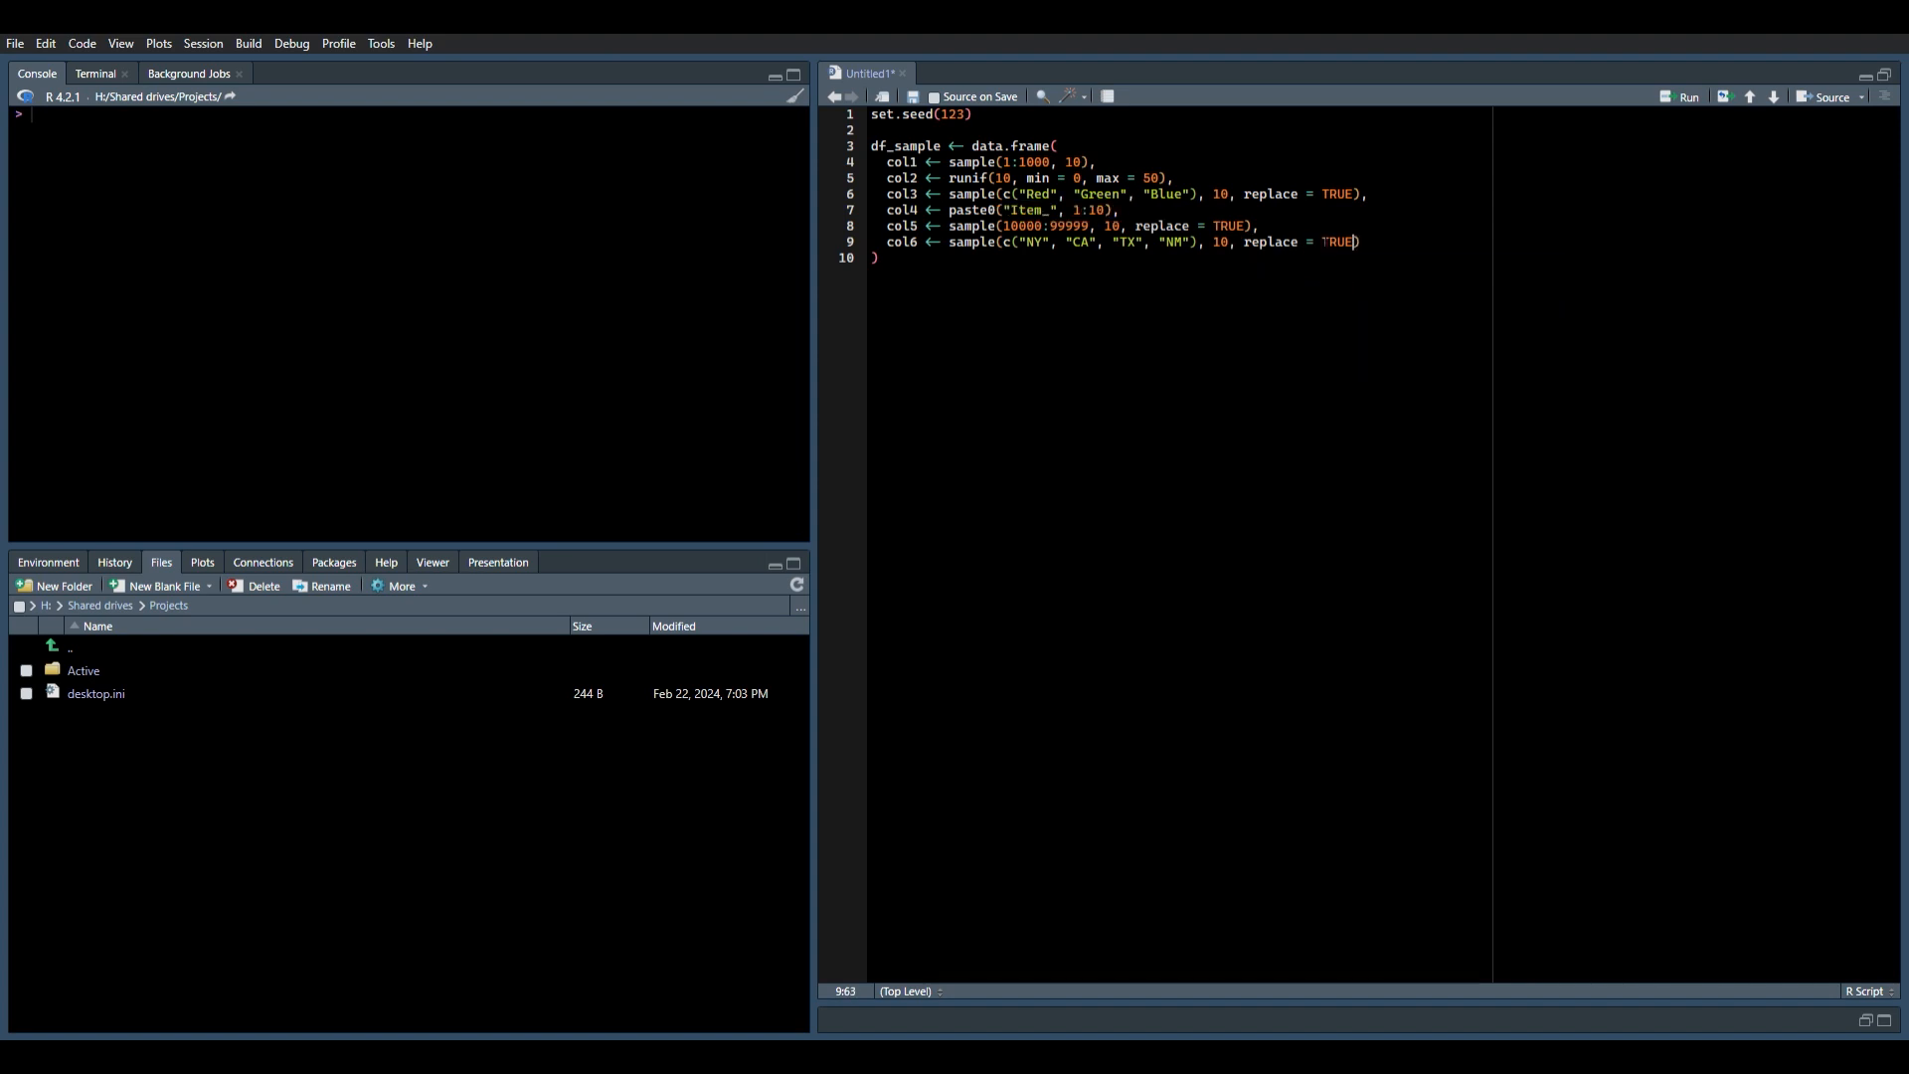
Below the data frame, write the export call write.csv(df_sample, "test_data.csv", row.names = FALSE)
{"action": "key", "text": "Down"}
{"action": "key", "text": "Return"}
{"action": "key", "text": "Return"}
{"action": "type", "text": "write."}
{"action": "key", "text": "Tab"}
{"action": "type", "text": "df_"}
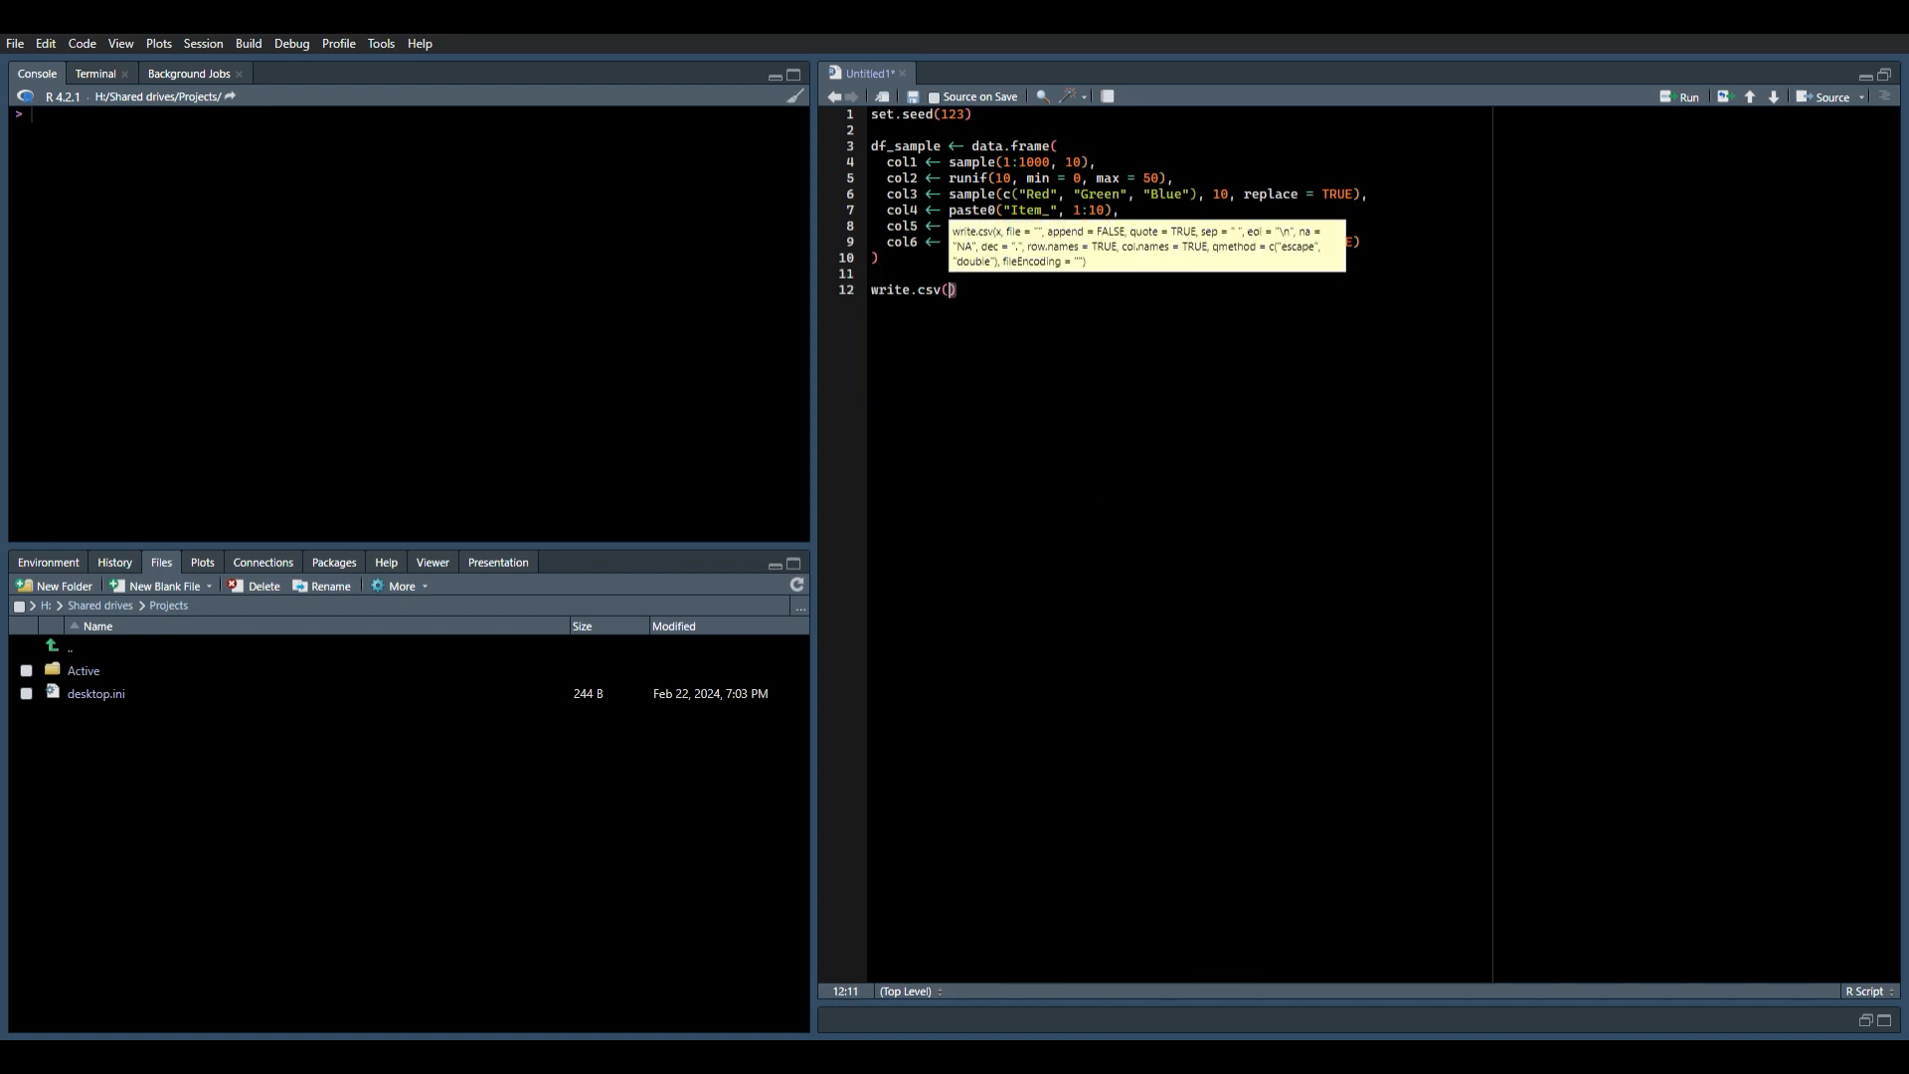
{"action": "type", "text": "sam"}
{"action": "key", "text": "Tab"}
{"action": "type", "text": ", \"test_data.csv\", row.names = FALSE"}
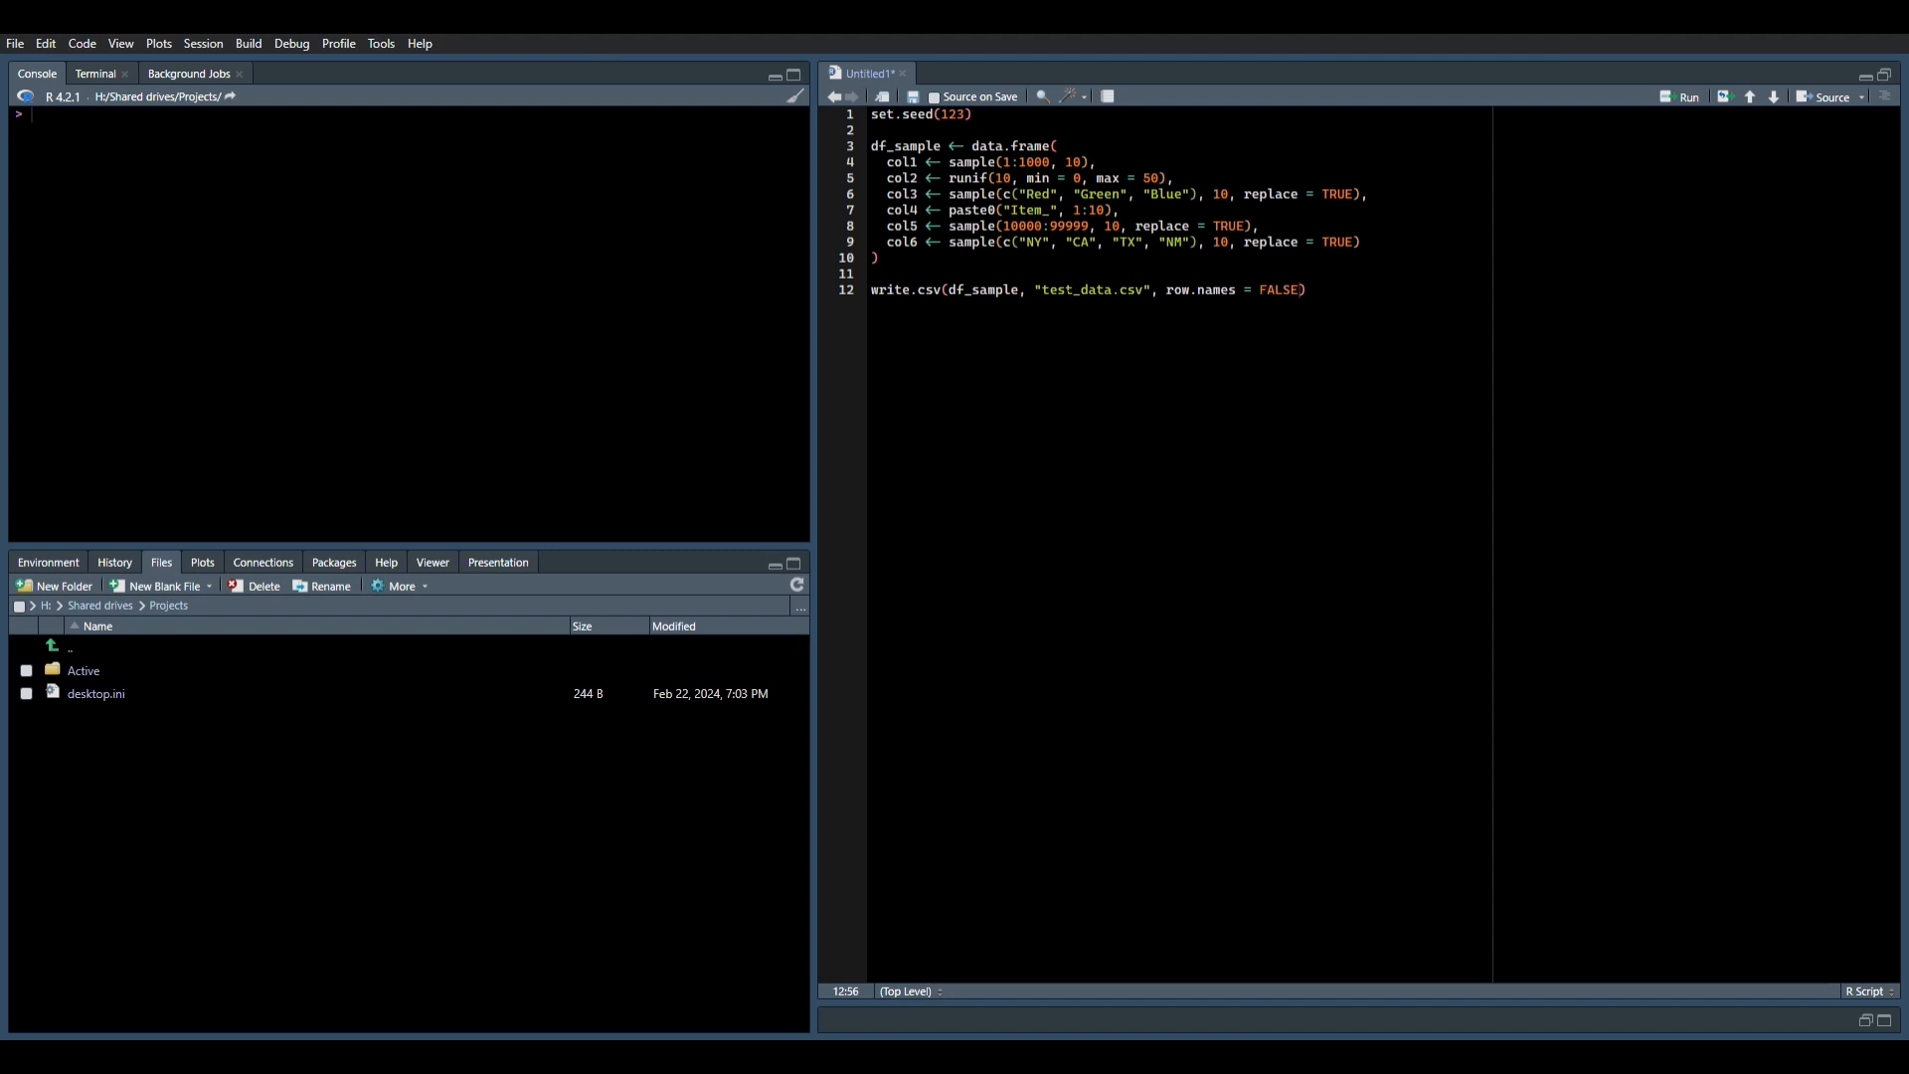
Prefix test_data.csv with the full path of the personal Downloads folder and replace every backslash in the script with a forward slash
{"action": "type", "text": "C:\\Users\\donav\\Downloads\\"}
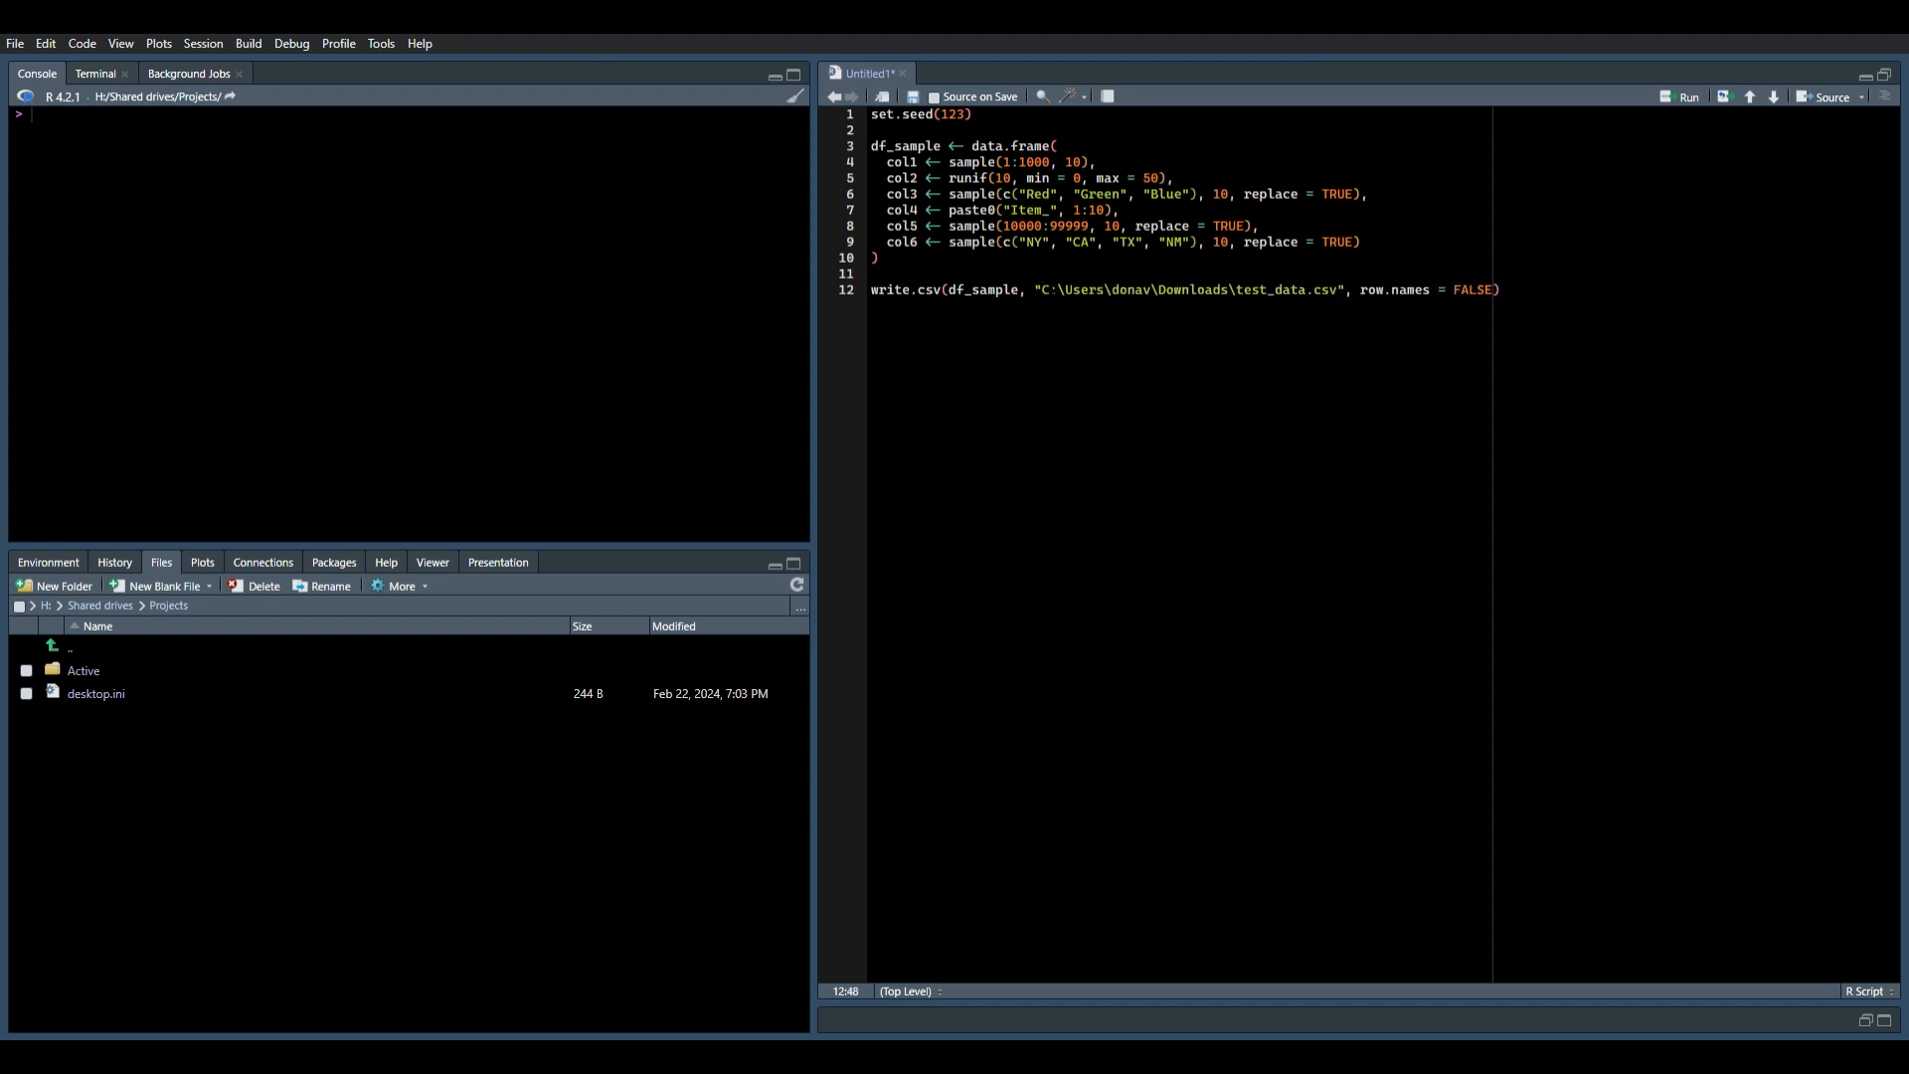
{"action": "key", "text": "ctrl+f"}
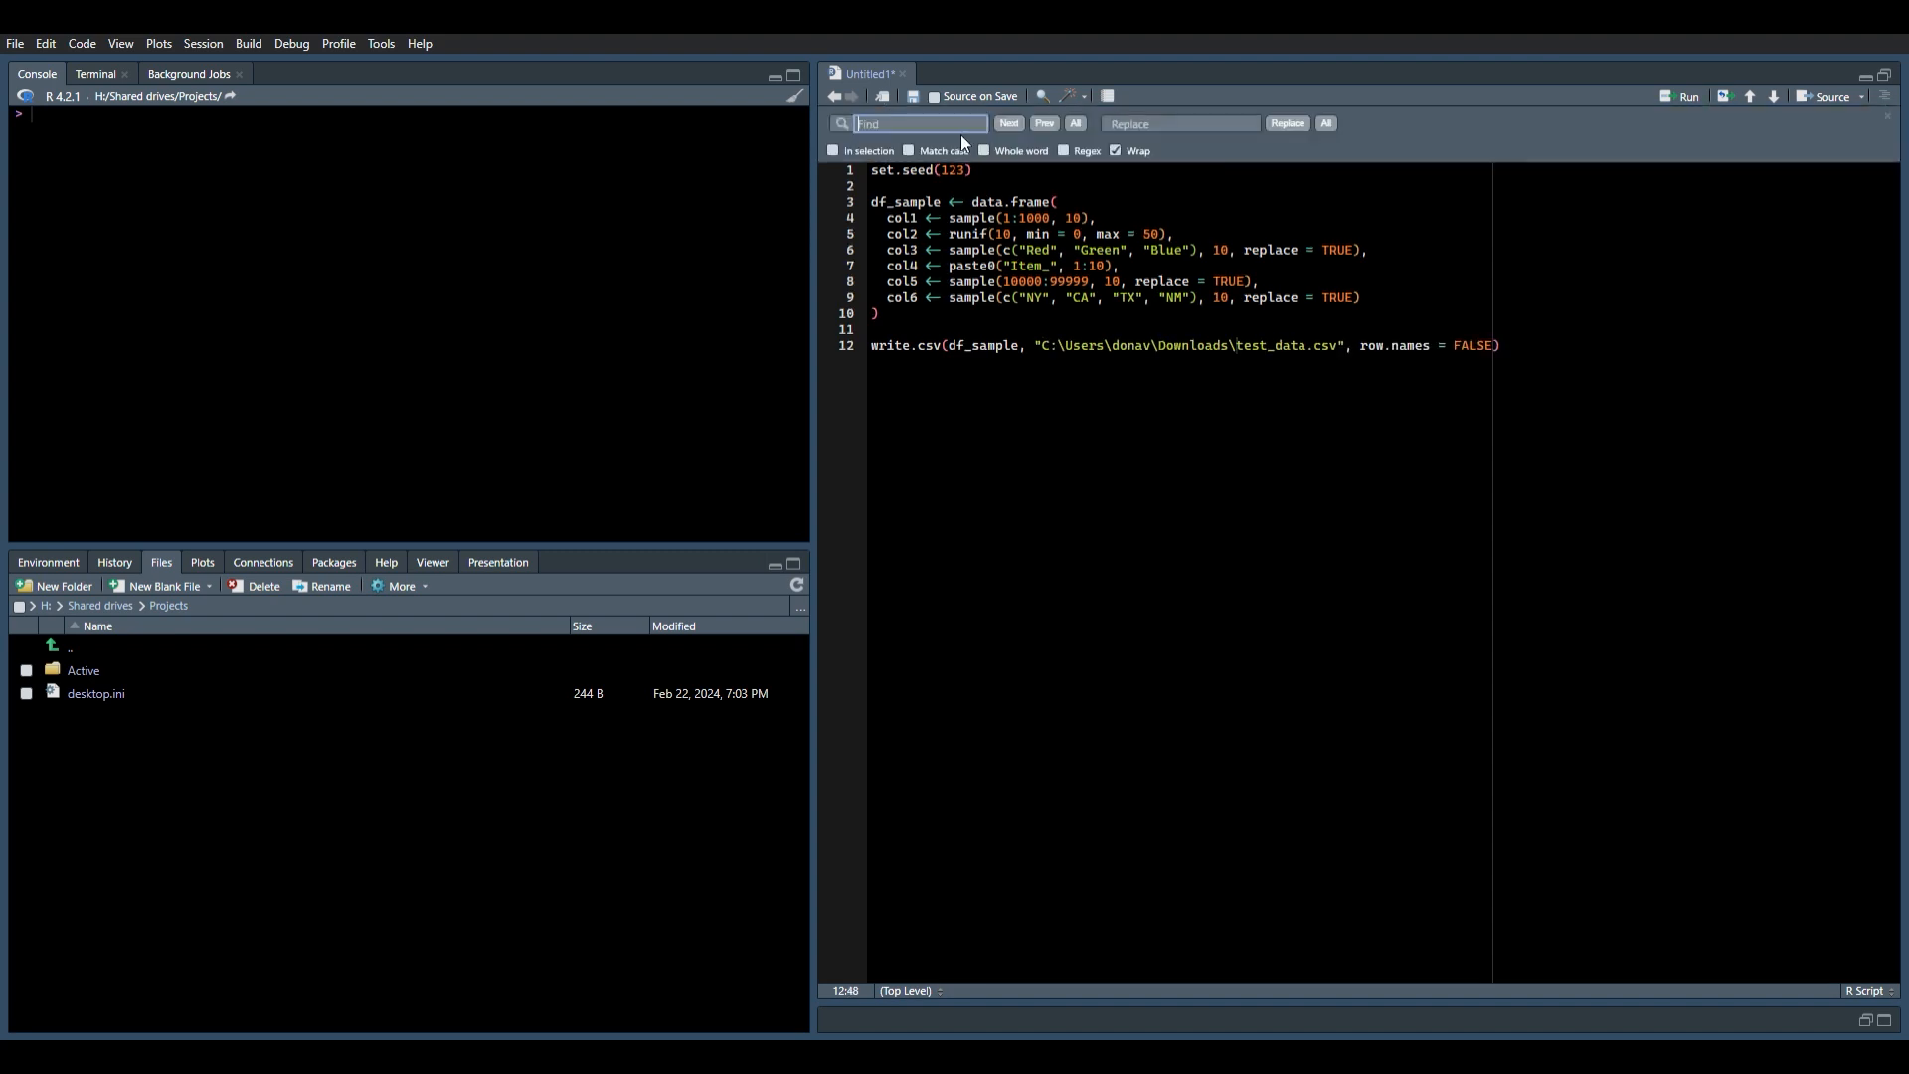
{"action": "type", "text": "\\"}
{"action": "key", "text": "Tab"}
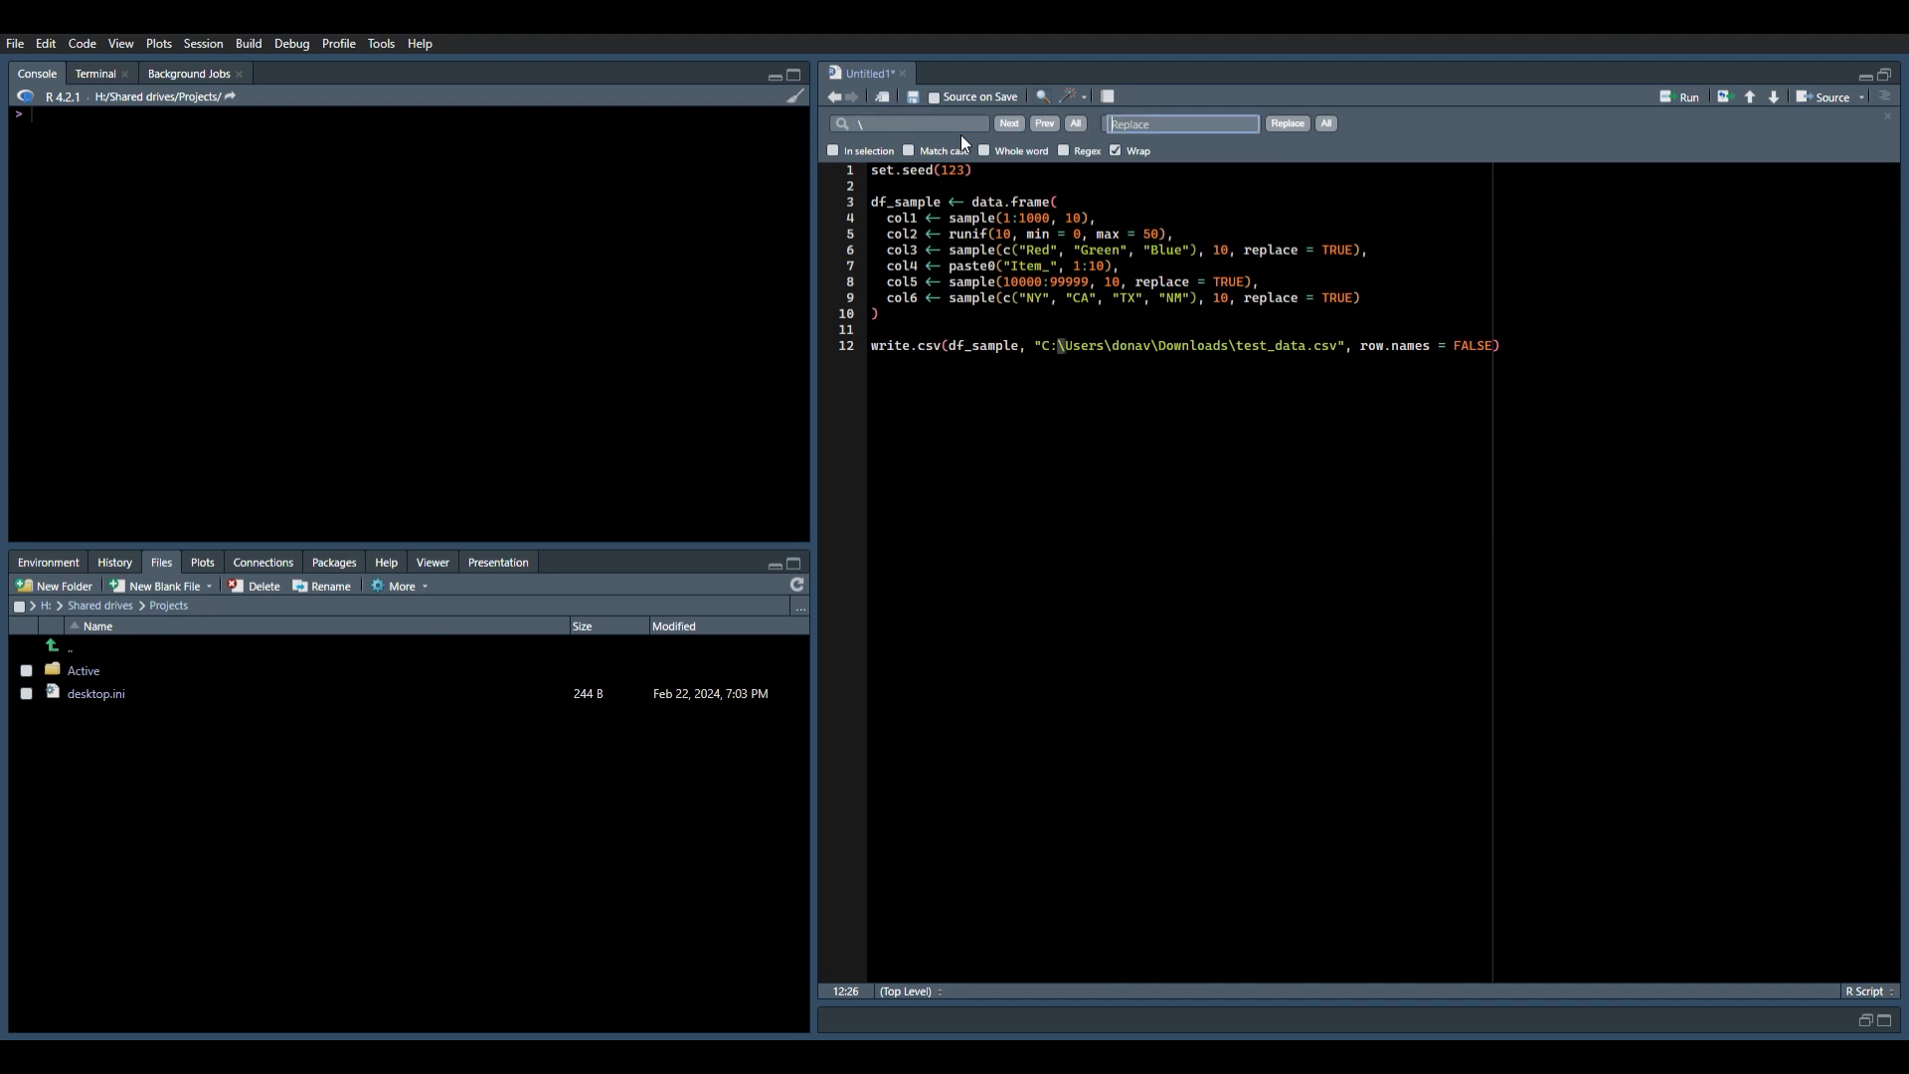
{"action": "type", "text": "/"}
{"action": "left_click", "coordinate": [1326, 122]}
{"action": "left_click", "coordinate": [1887, 117]}
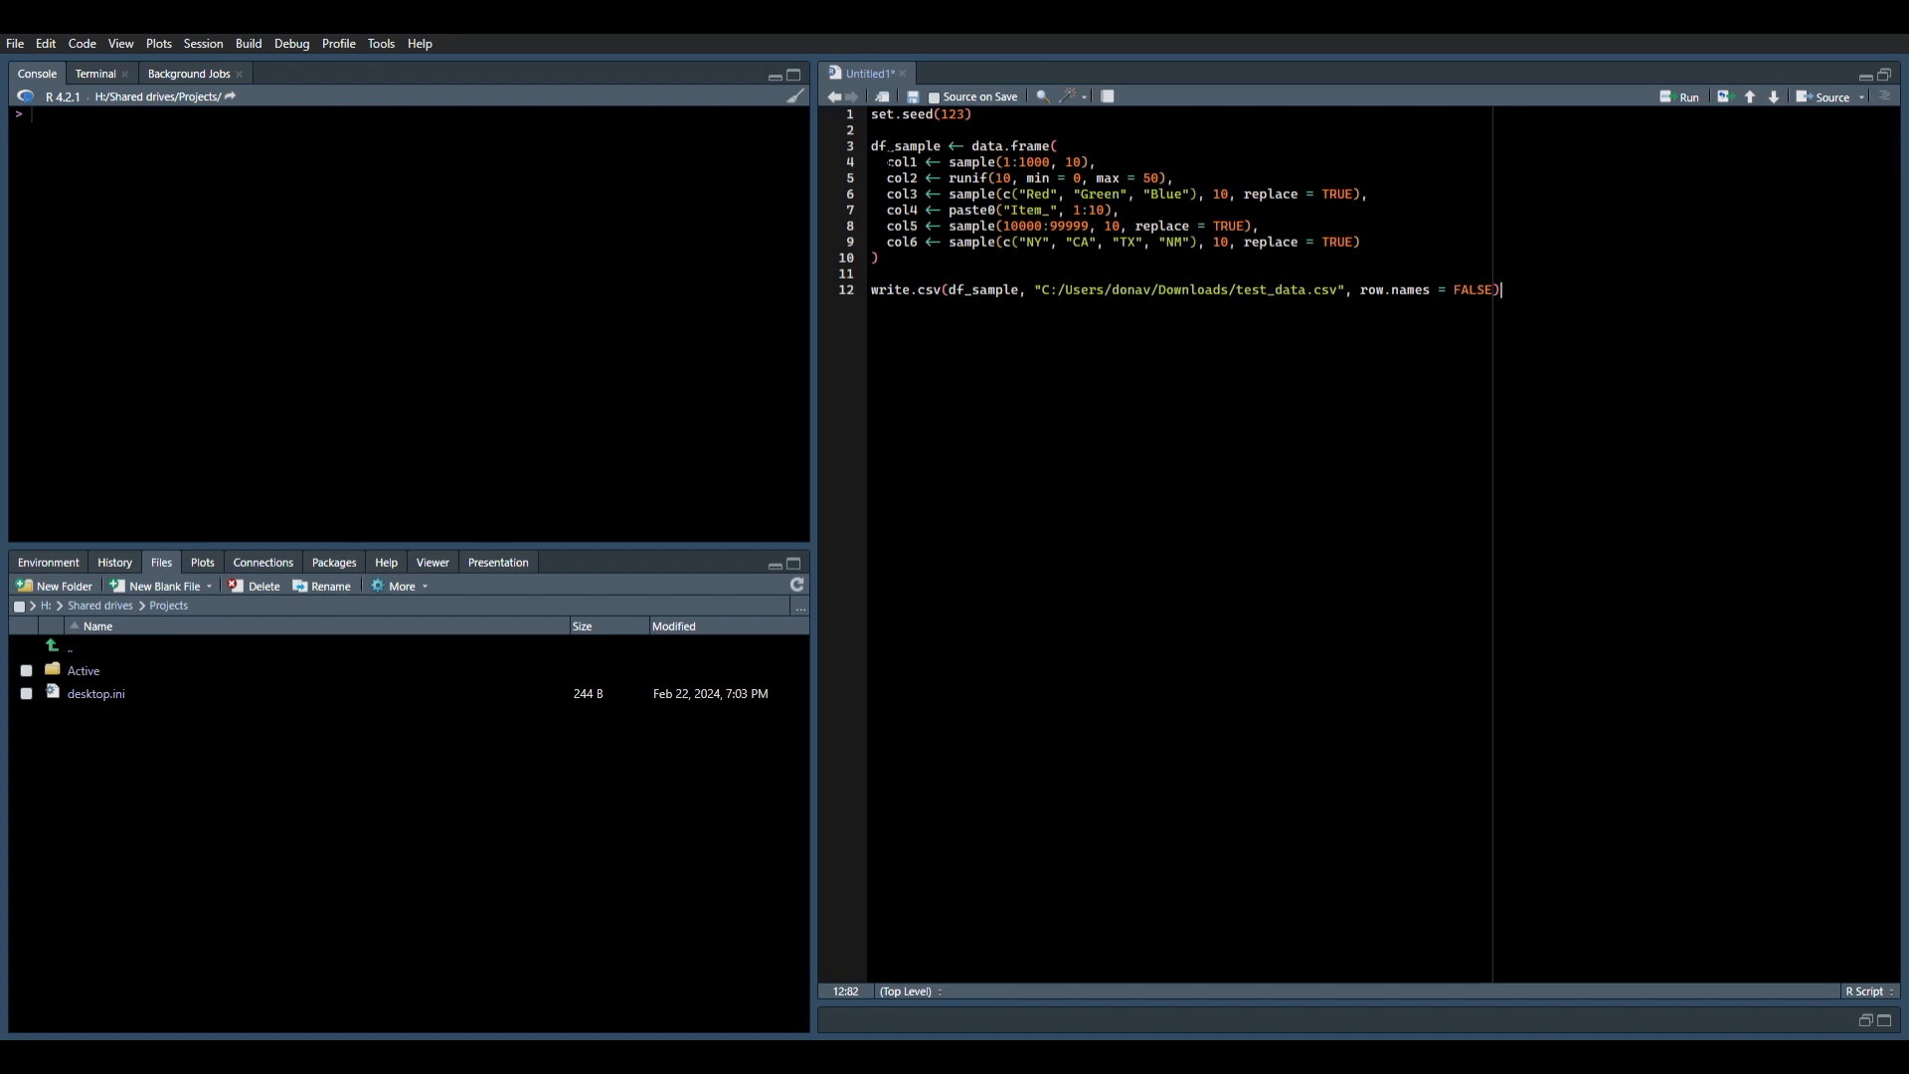
Insert two new lines between the end of the data frame definition and the write.csv call
{"action": "left_click", "coordinate": [892, 146]}
{"action": "left_click", "coordinate": [878, 258]}
{"action": "key", "text": "Return"}
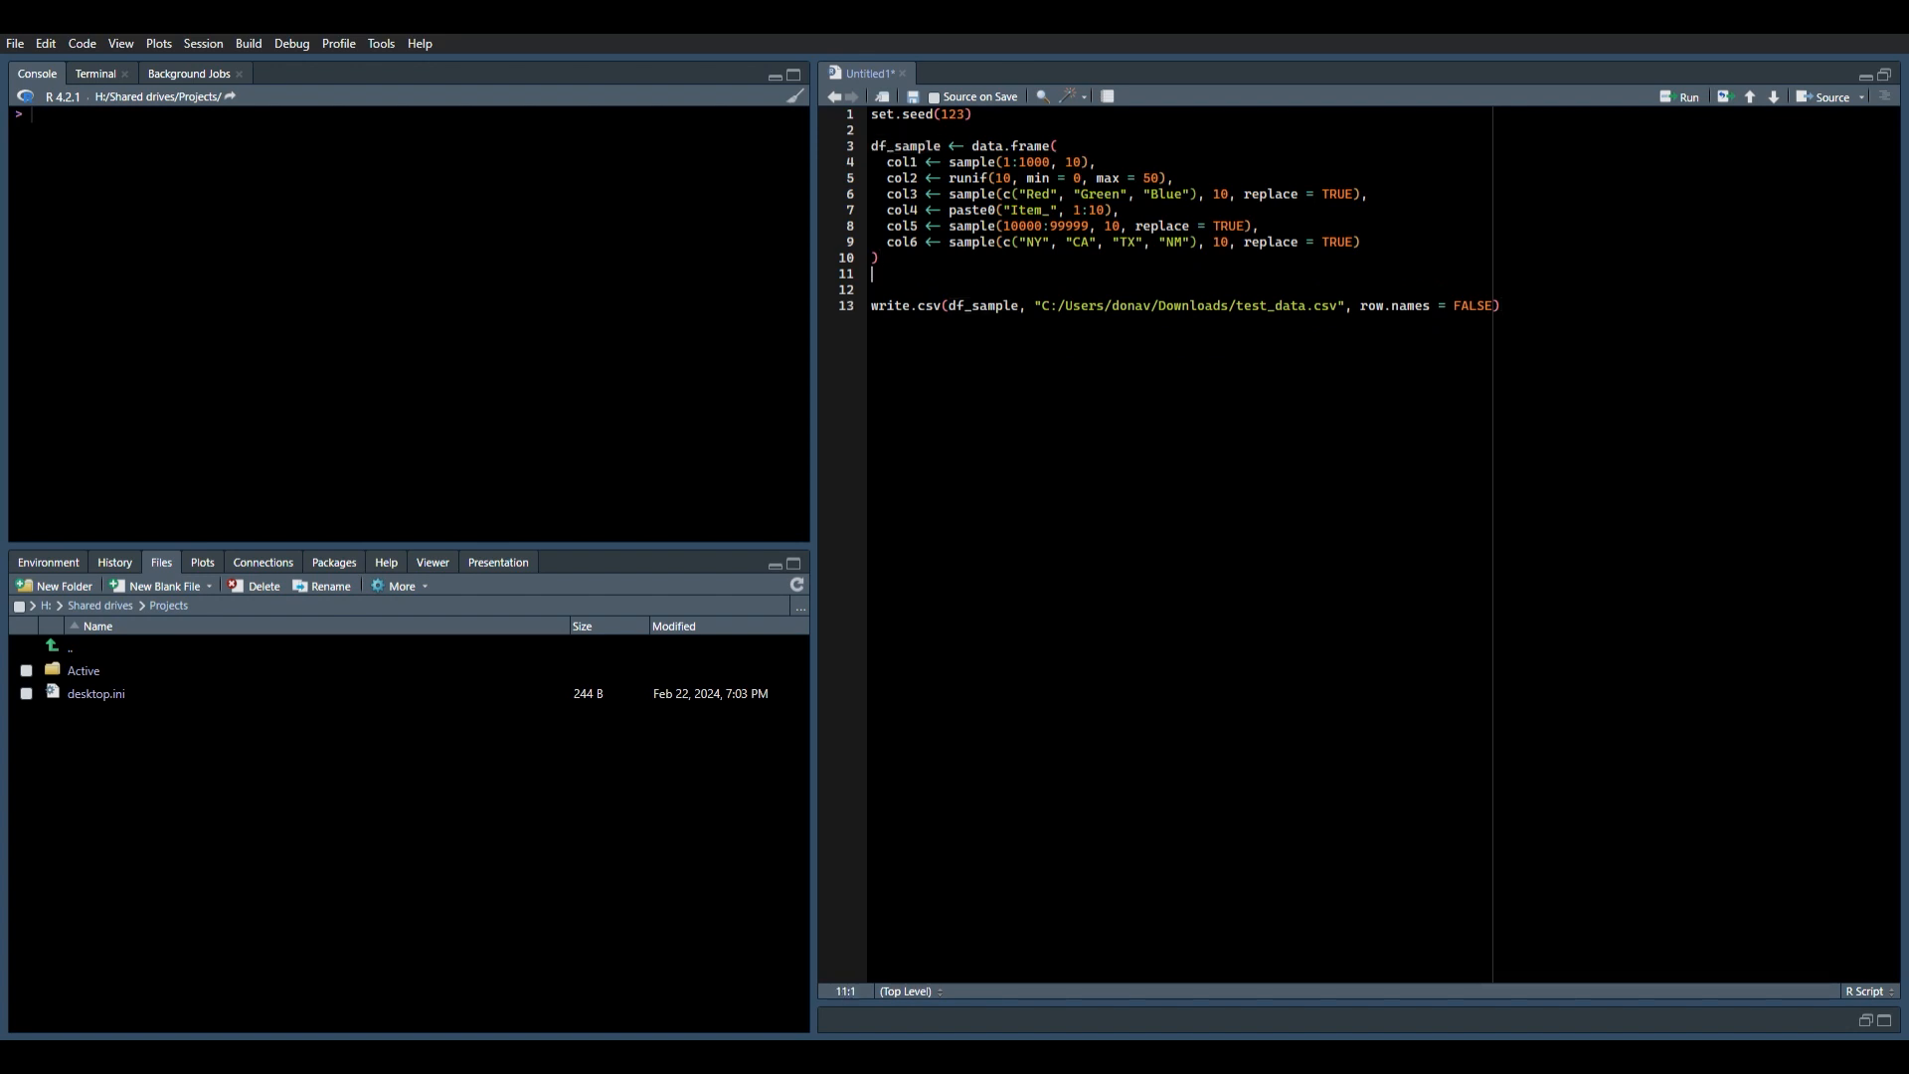
{"action": "key", "text": "Return"}
{"action": "type", "text": "df_sample"}
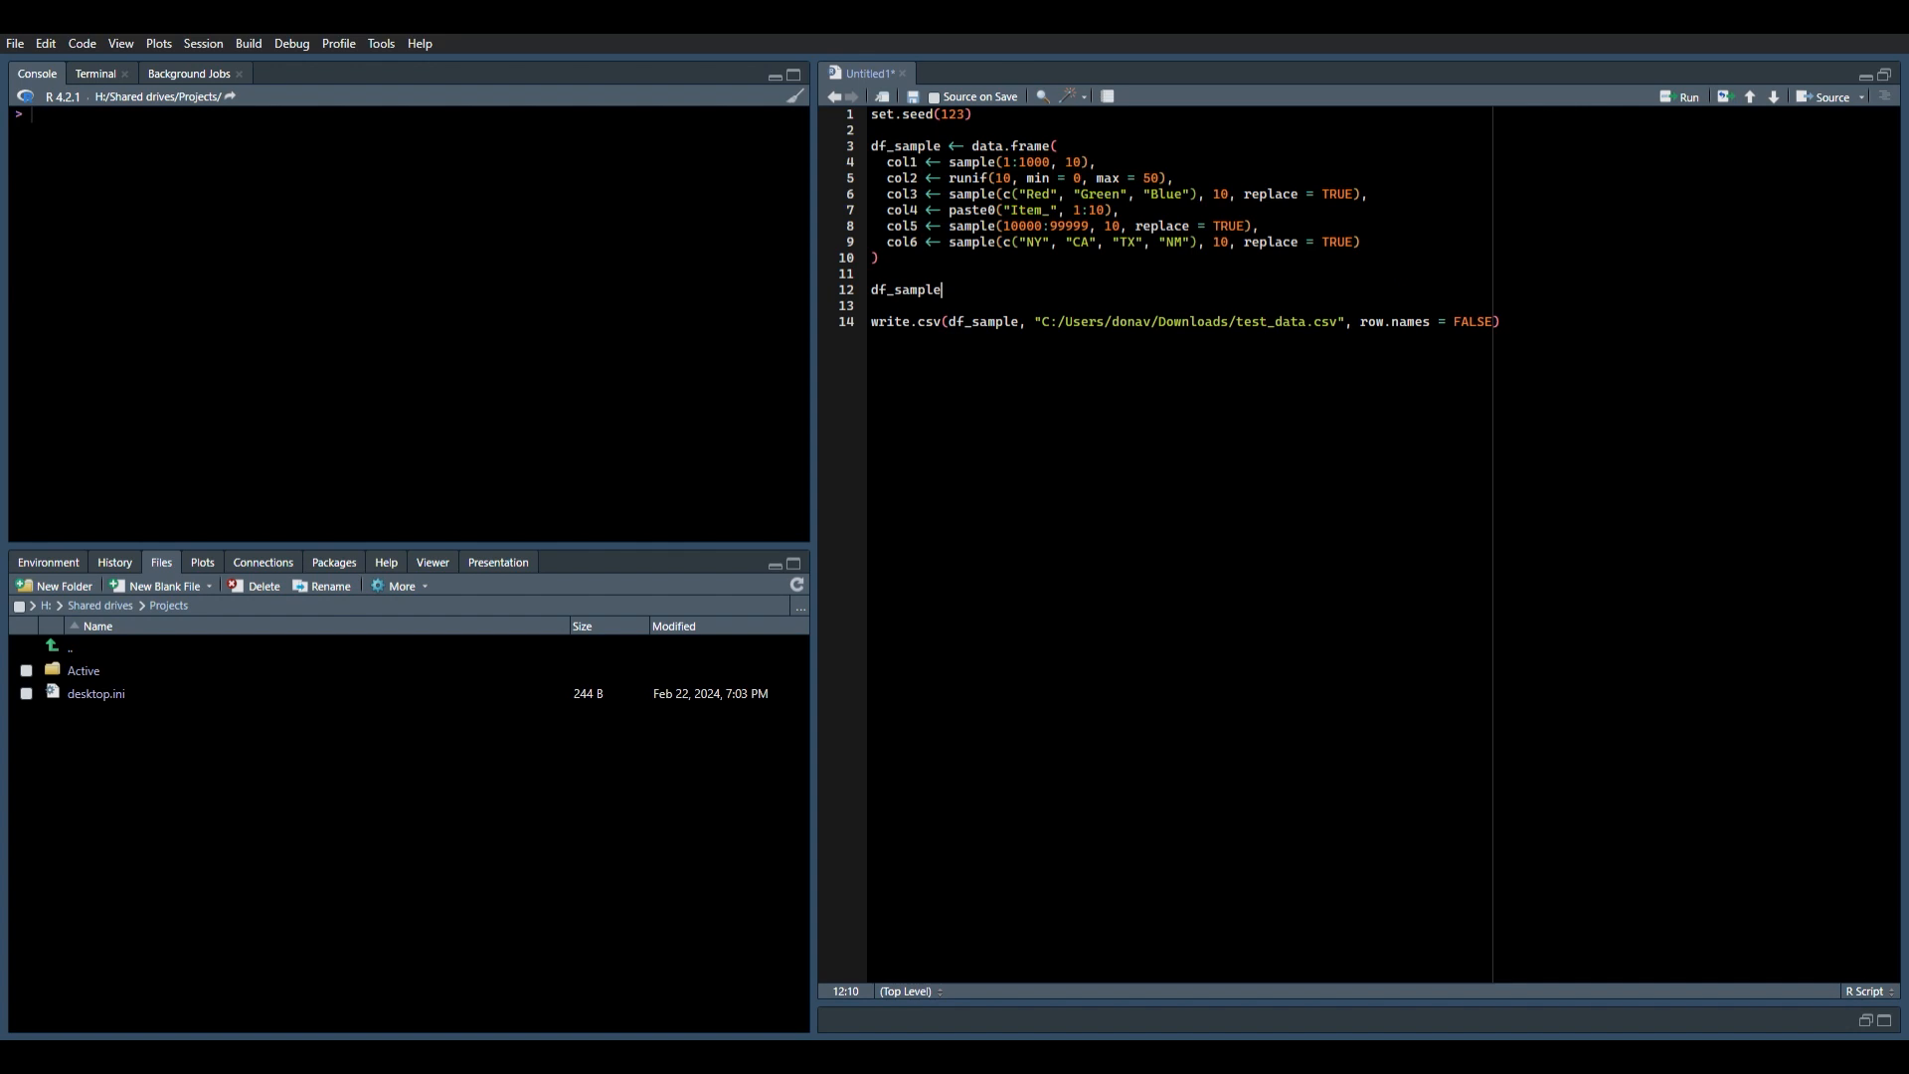
{"action": "type", "text": " <- \""}
{"action": "key", "text": "BackSpace"}
{"action": "type", "text": "c"}
{"action": "key", "text": "BackSpace"}
{"action": "key", "text": "BackSpace"}
{"action": "key", "text": "BackSpace"}
{"action": "key", "text": "BackSpace"}
{"action": "key", "text": "BackSpace"}
{"action": "key", "text": "BackSpace"}
{"action": "key", "text": "BackSpace"}
{"action": "key", "text": "BackSpace"}
{"action": "key", "text": "BackSpace"}
{"action": "key", "text": "BackSpace"}
{"action": "key", "text": "BackSpace"}
{"action": "key", "text": "BackSpace"}
{"action": "key", "text": "BackSpace"}
{"action": "key", "text": "BackSpace"}
Above the write.csv call, start a column-naming assignment with colnames(df_sample) <-
{"action": "type", "text": "colna"}
{"action": "key", "text": "Tab"}
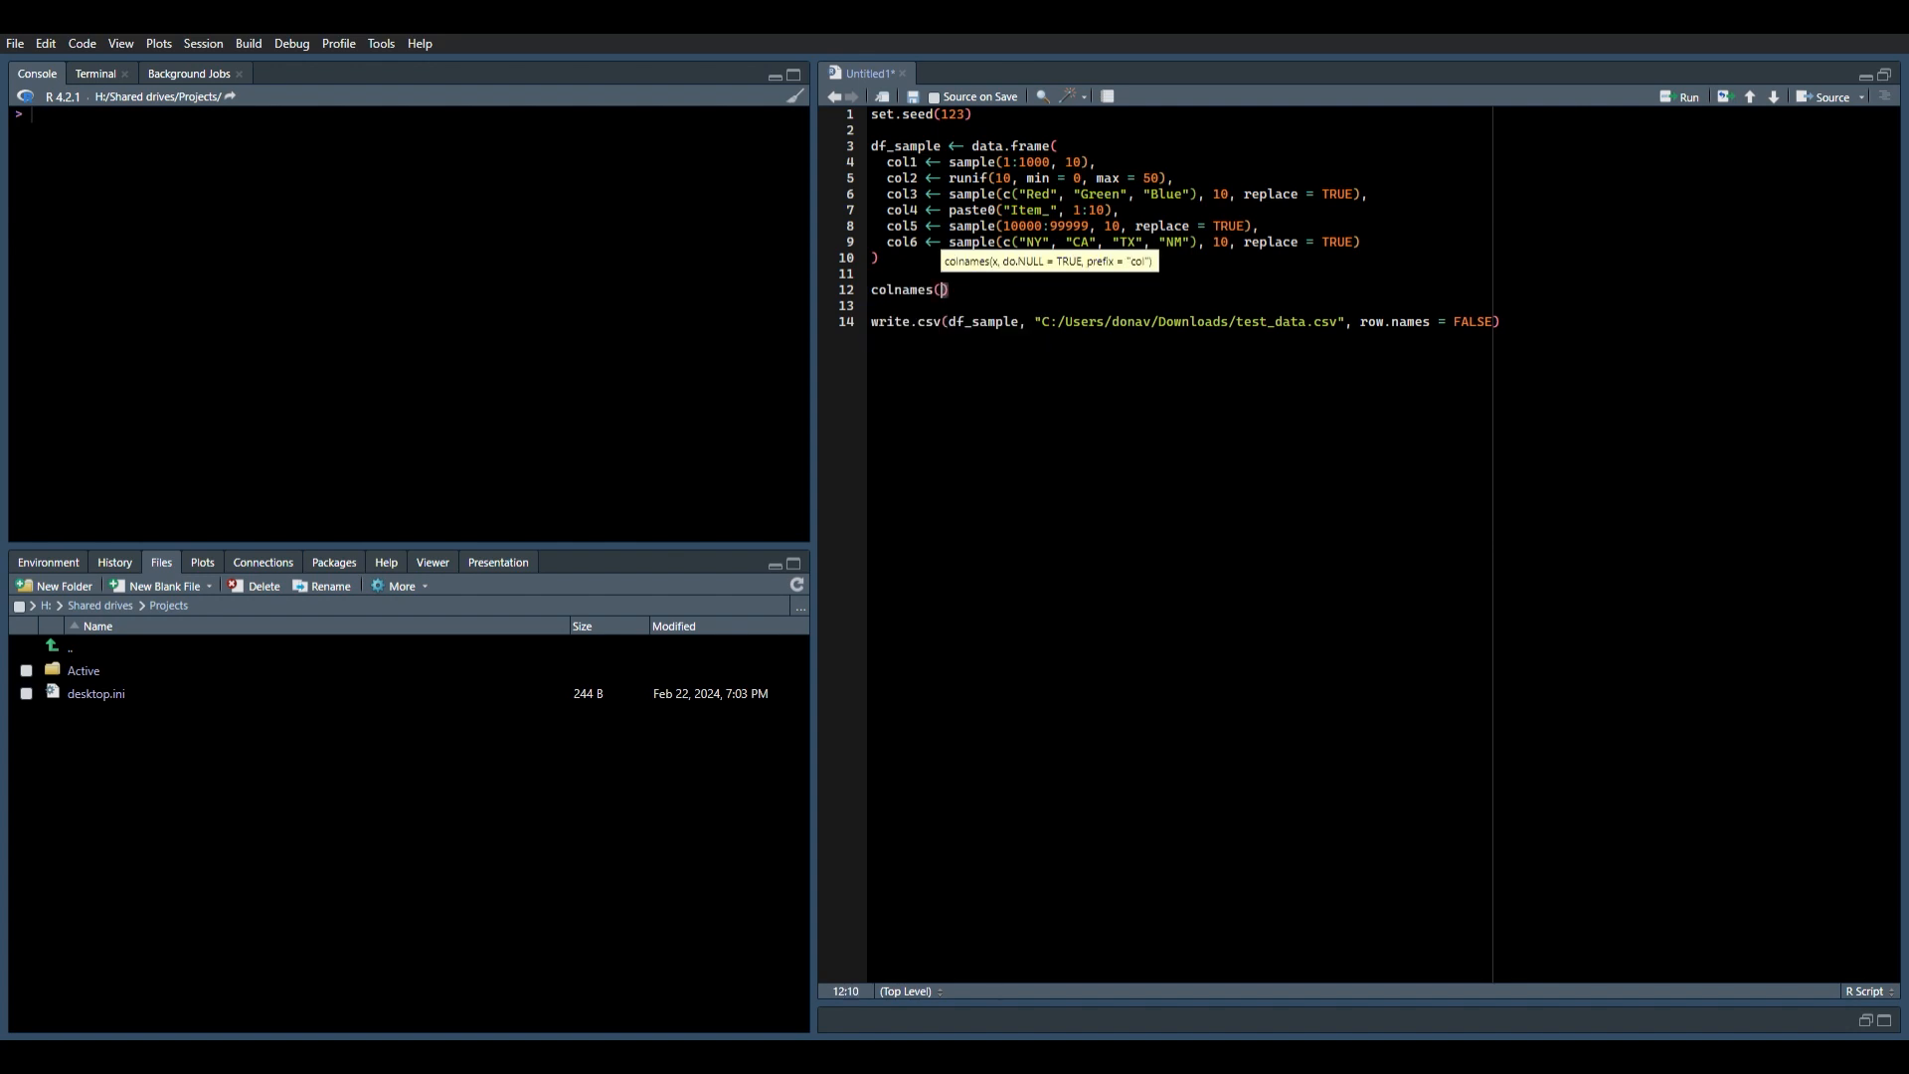
{"action": "type", "text": "df)"}
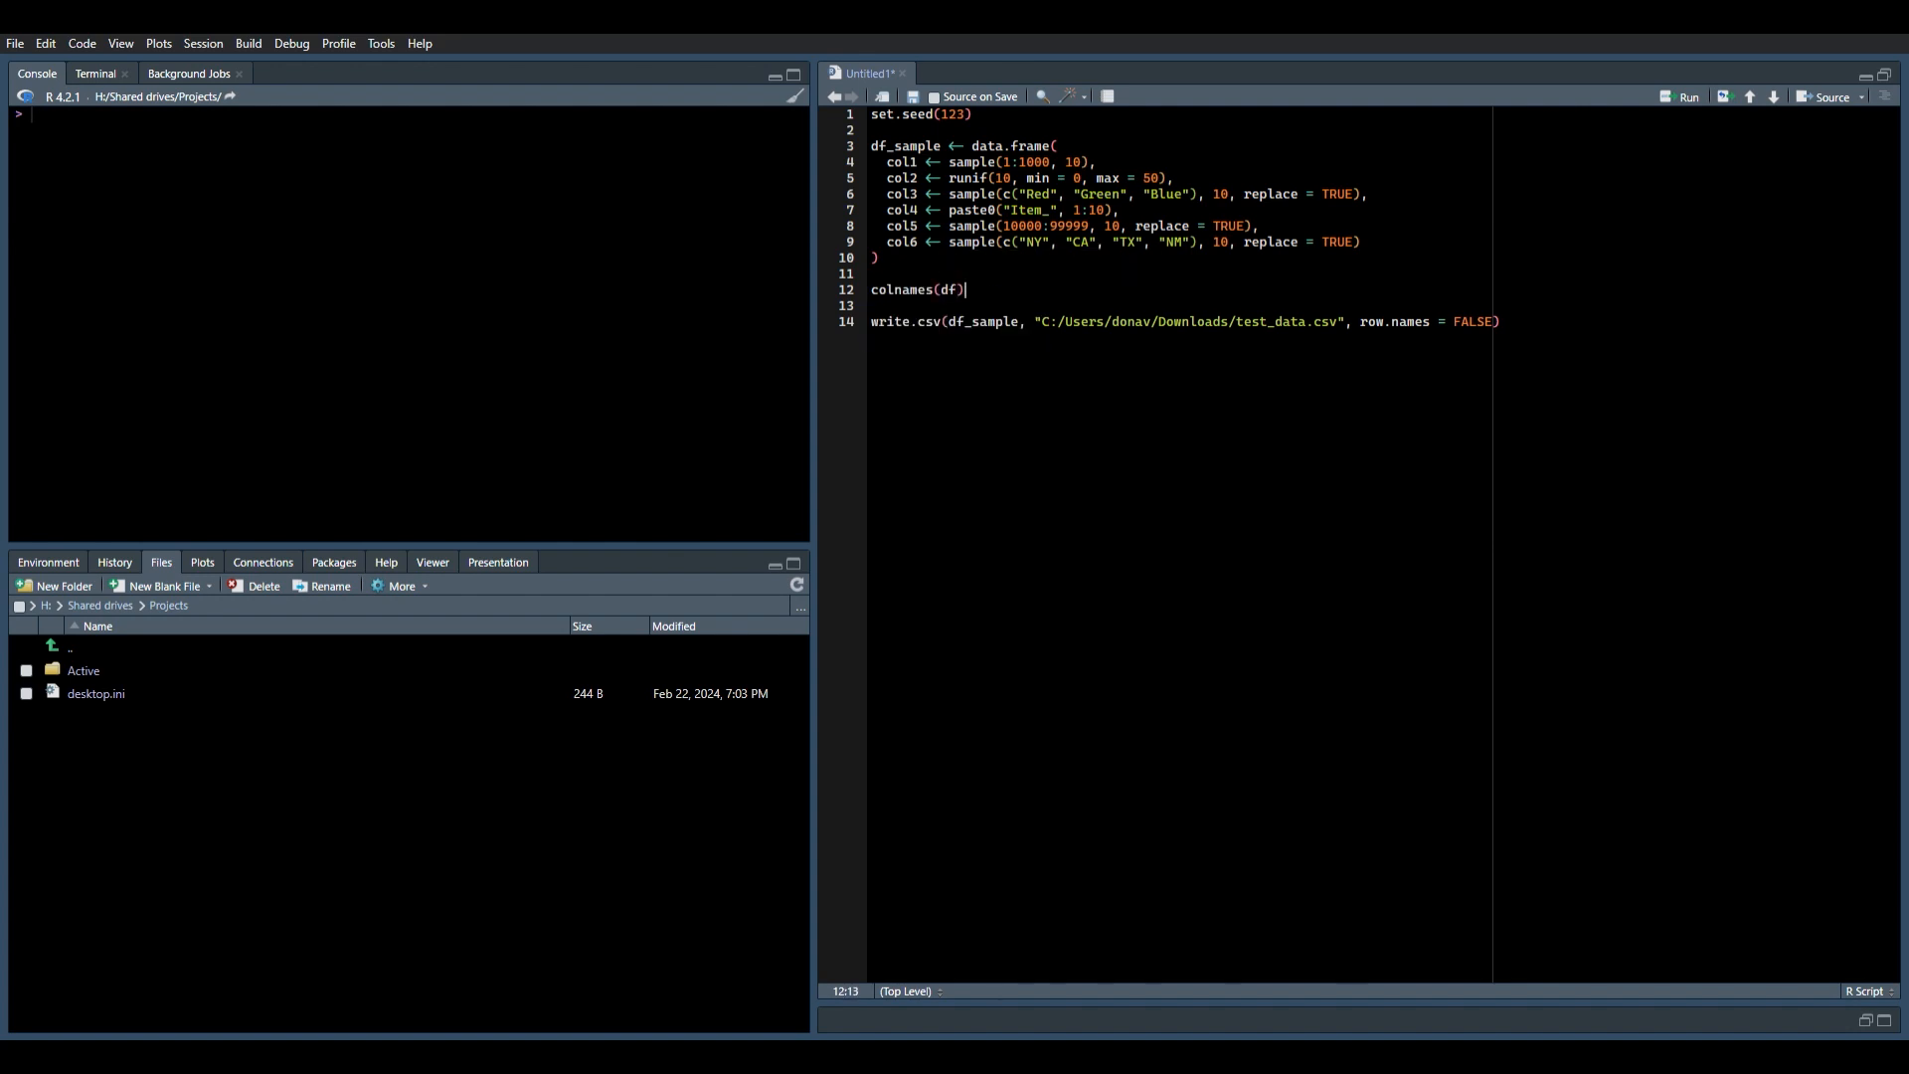
{"action": "key", "text": "BackSpace"}
{"action": "key", "text": "Tab"}
{"action": "key", "text": "Tab"}
{"action": "type", "text": ")"}
{"action": "key", "text": "alt+minus"}
{"action": "type", "text": "c(\"Col1"}
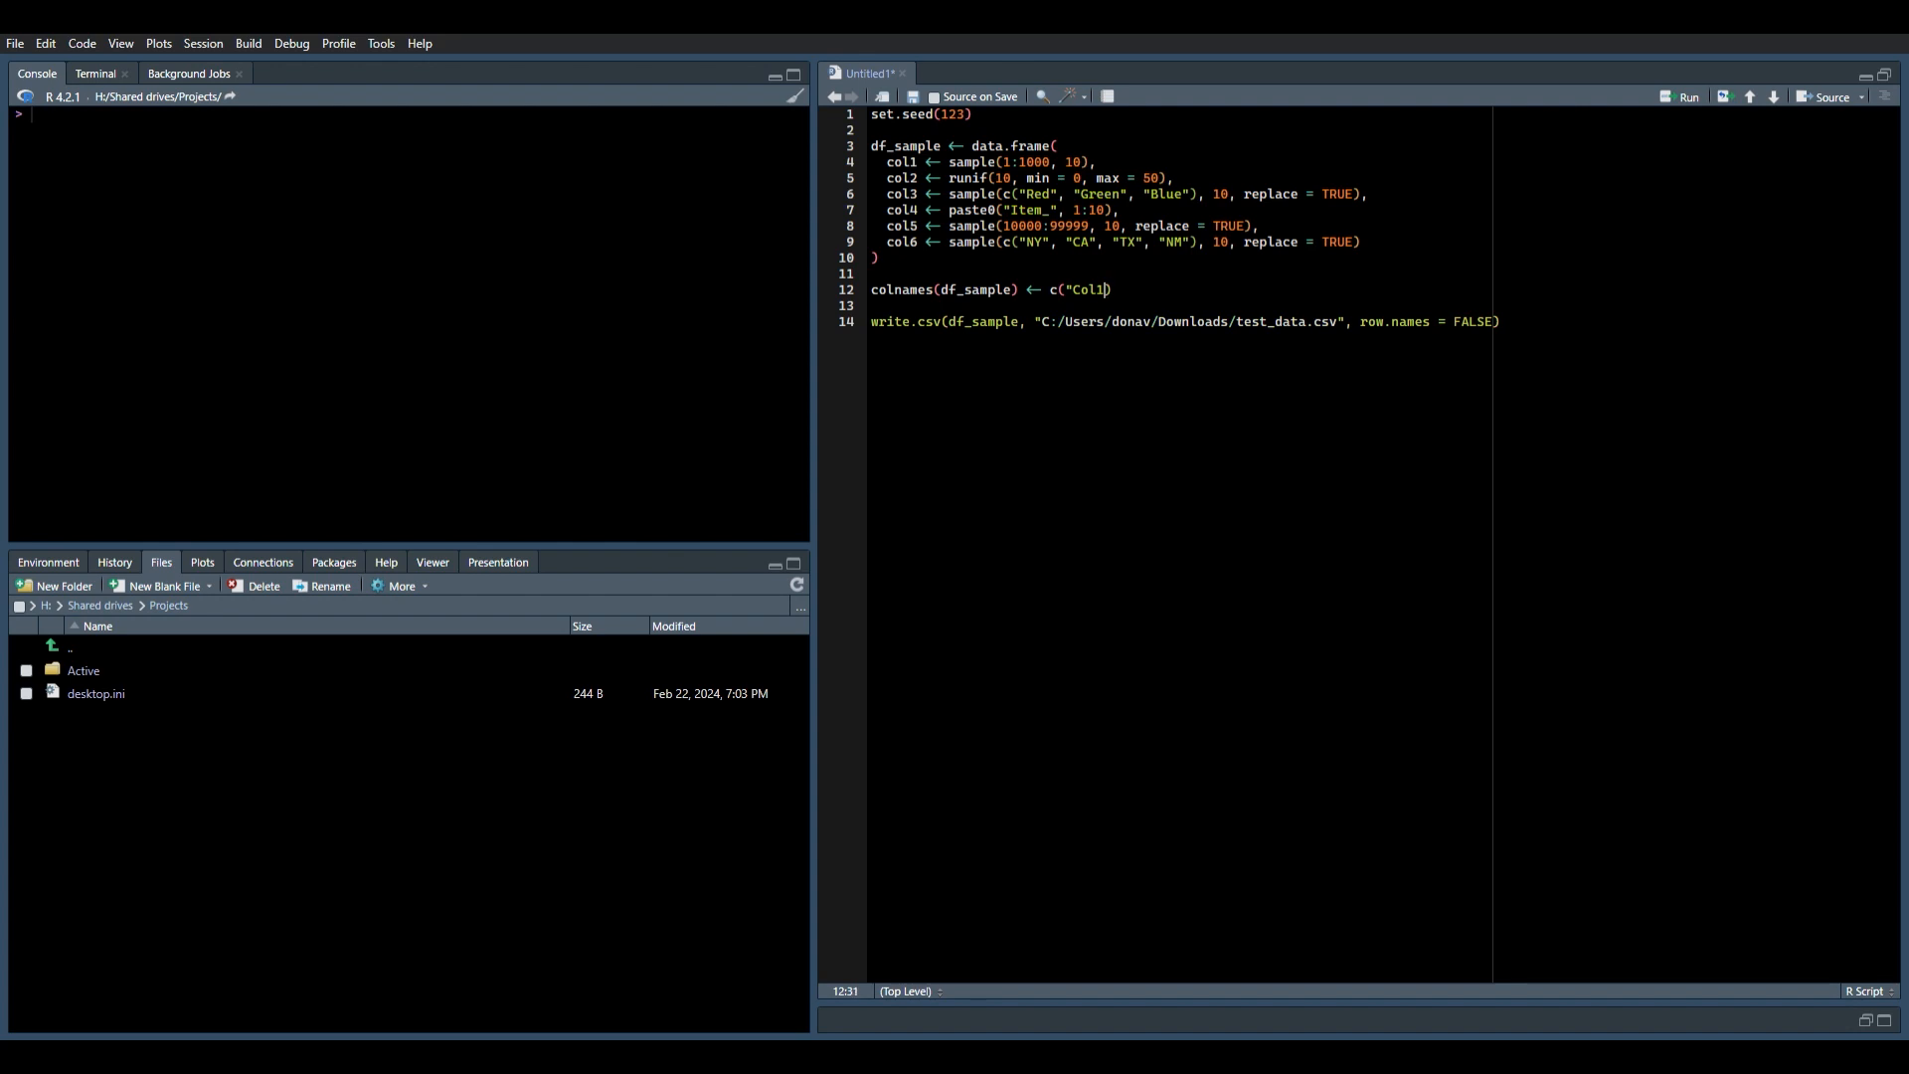
{"action": "key", "text": "BackSpace"}
{"action": "key", "text": "BackSpace"}
{"action": "key", "text": "BackSpace"}
{"action": "key", "text": "BackSpace"}
{"action": "key", "text": "BackSpace"}
{"action": "key", "text": "BackSpace"}
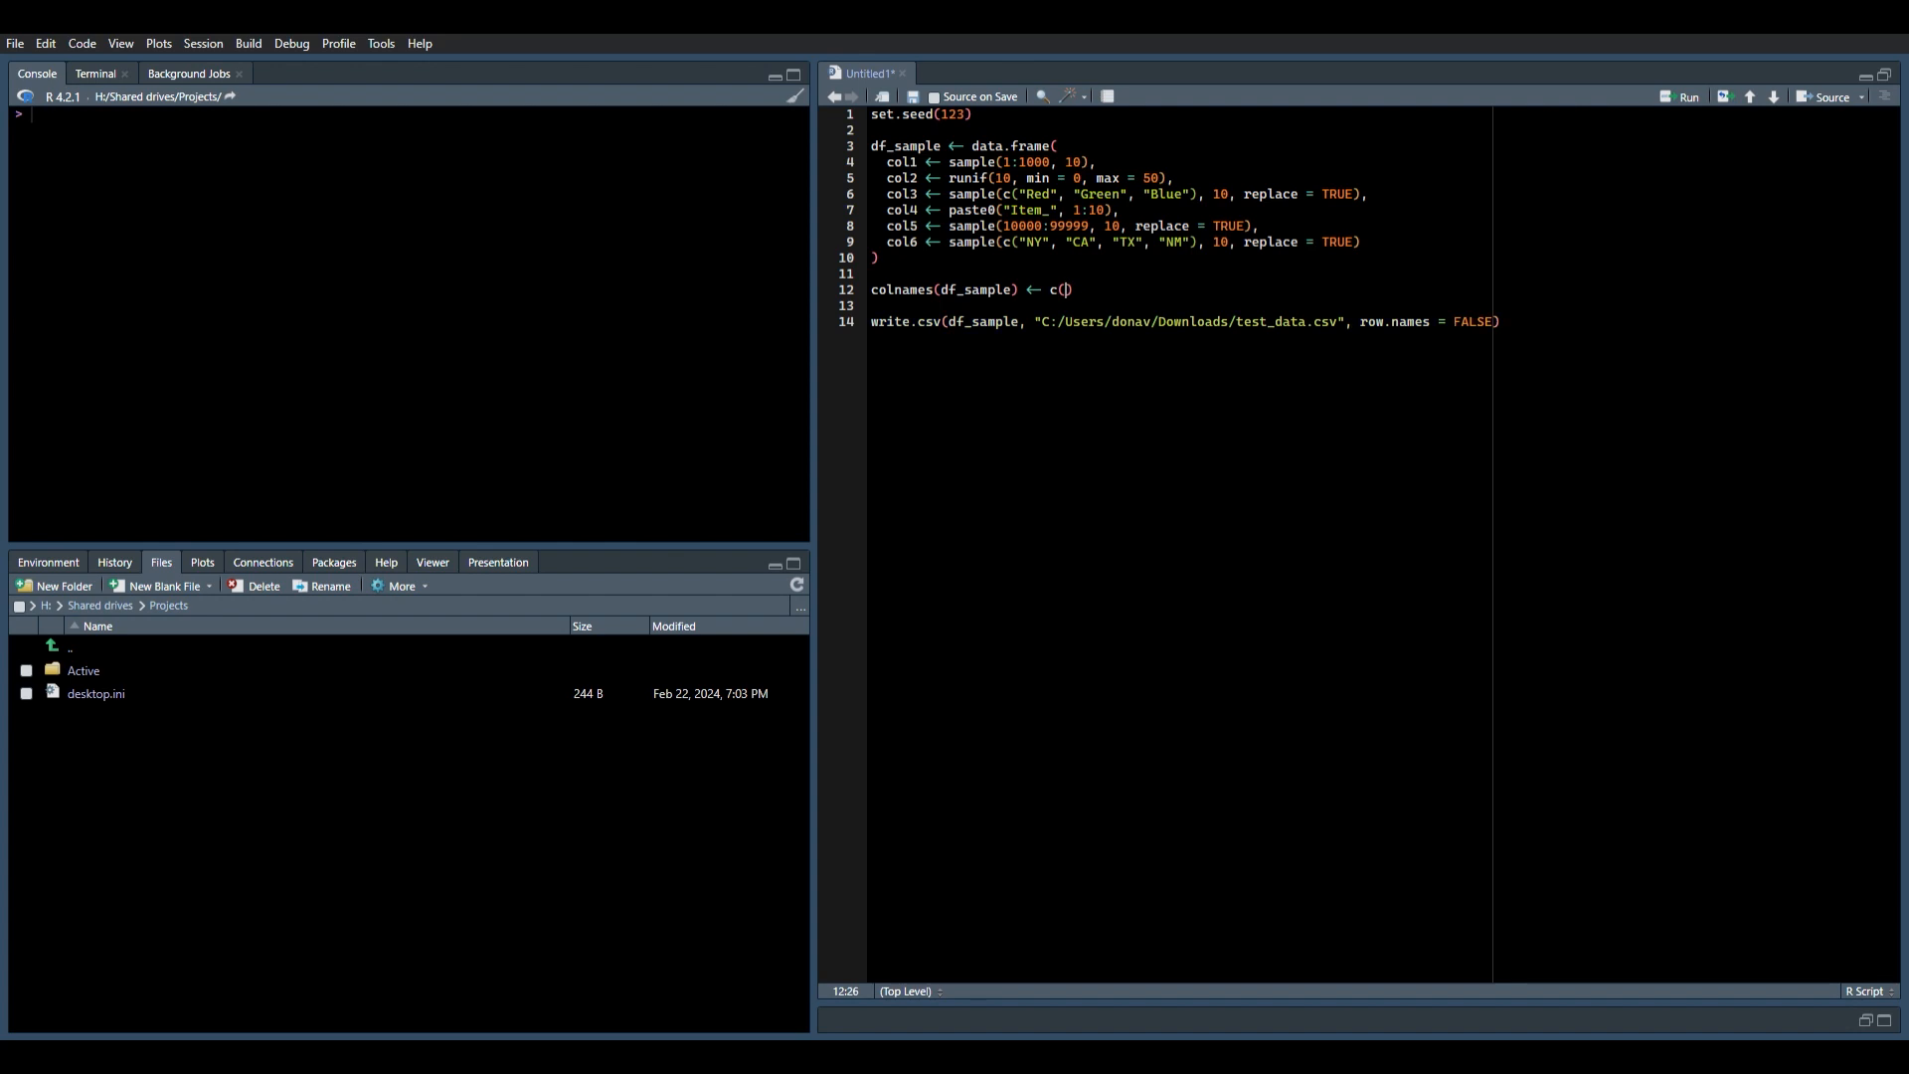
{"action": "key", "text": "BackSpace"}
{"action": "key", "text": "BackSpace"}
Complete the column-name assignment with paste0("Column_", 1:6) and run the entire script
{"action": "type", "text": "paste0("}
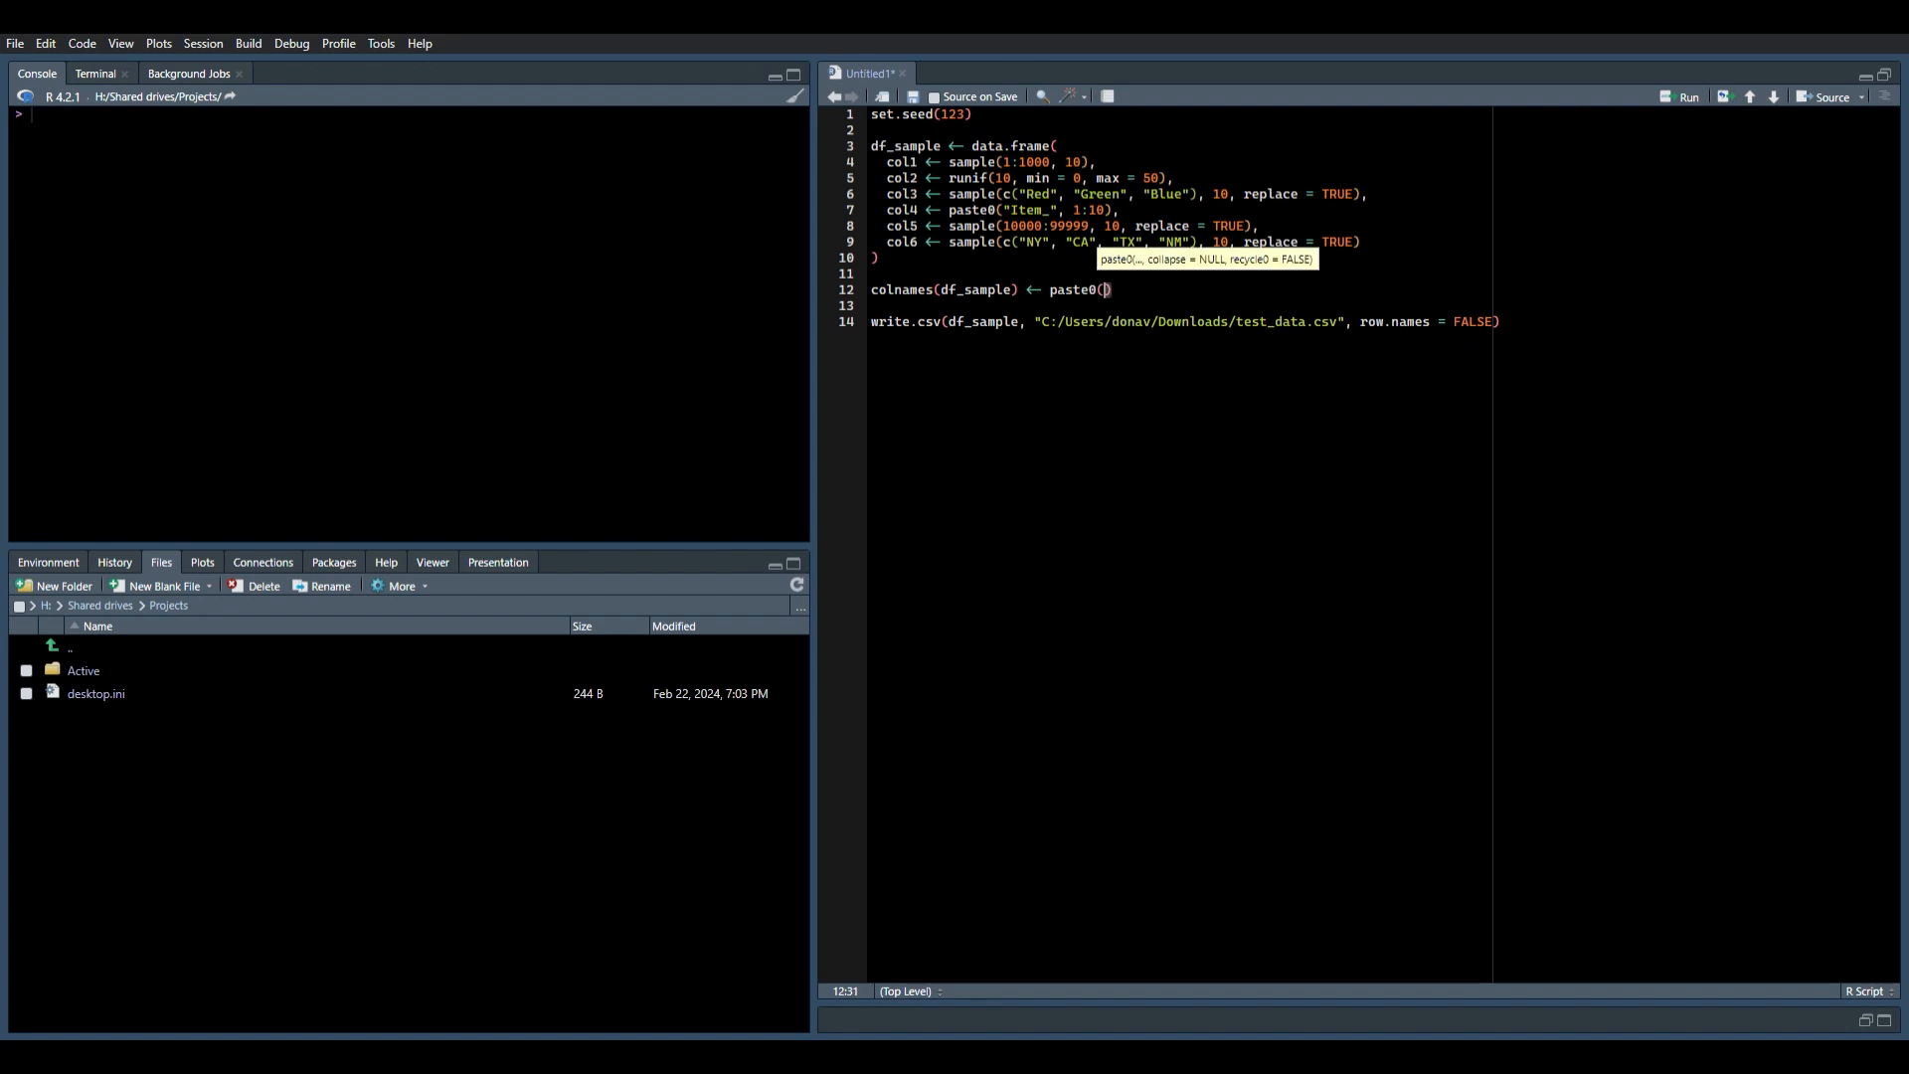
{"action": "type", "text": "\"Column_\", 1:6)"}
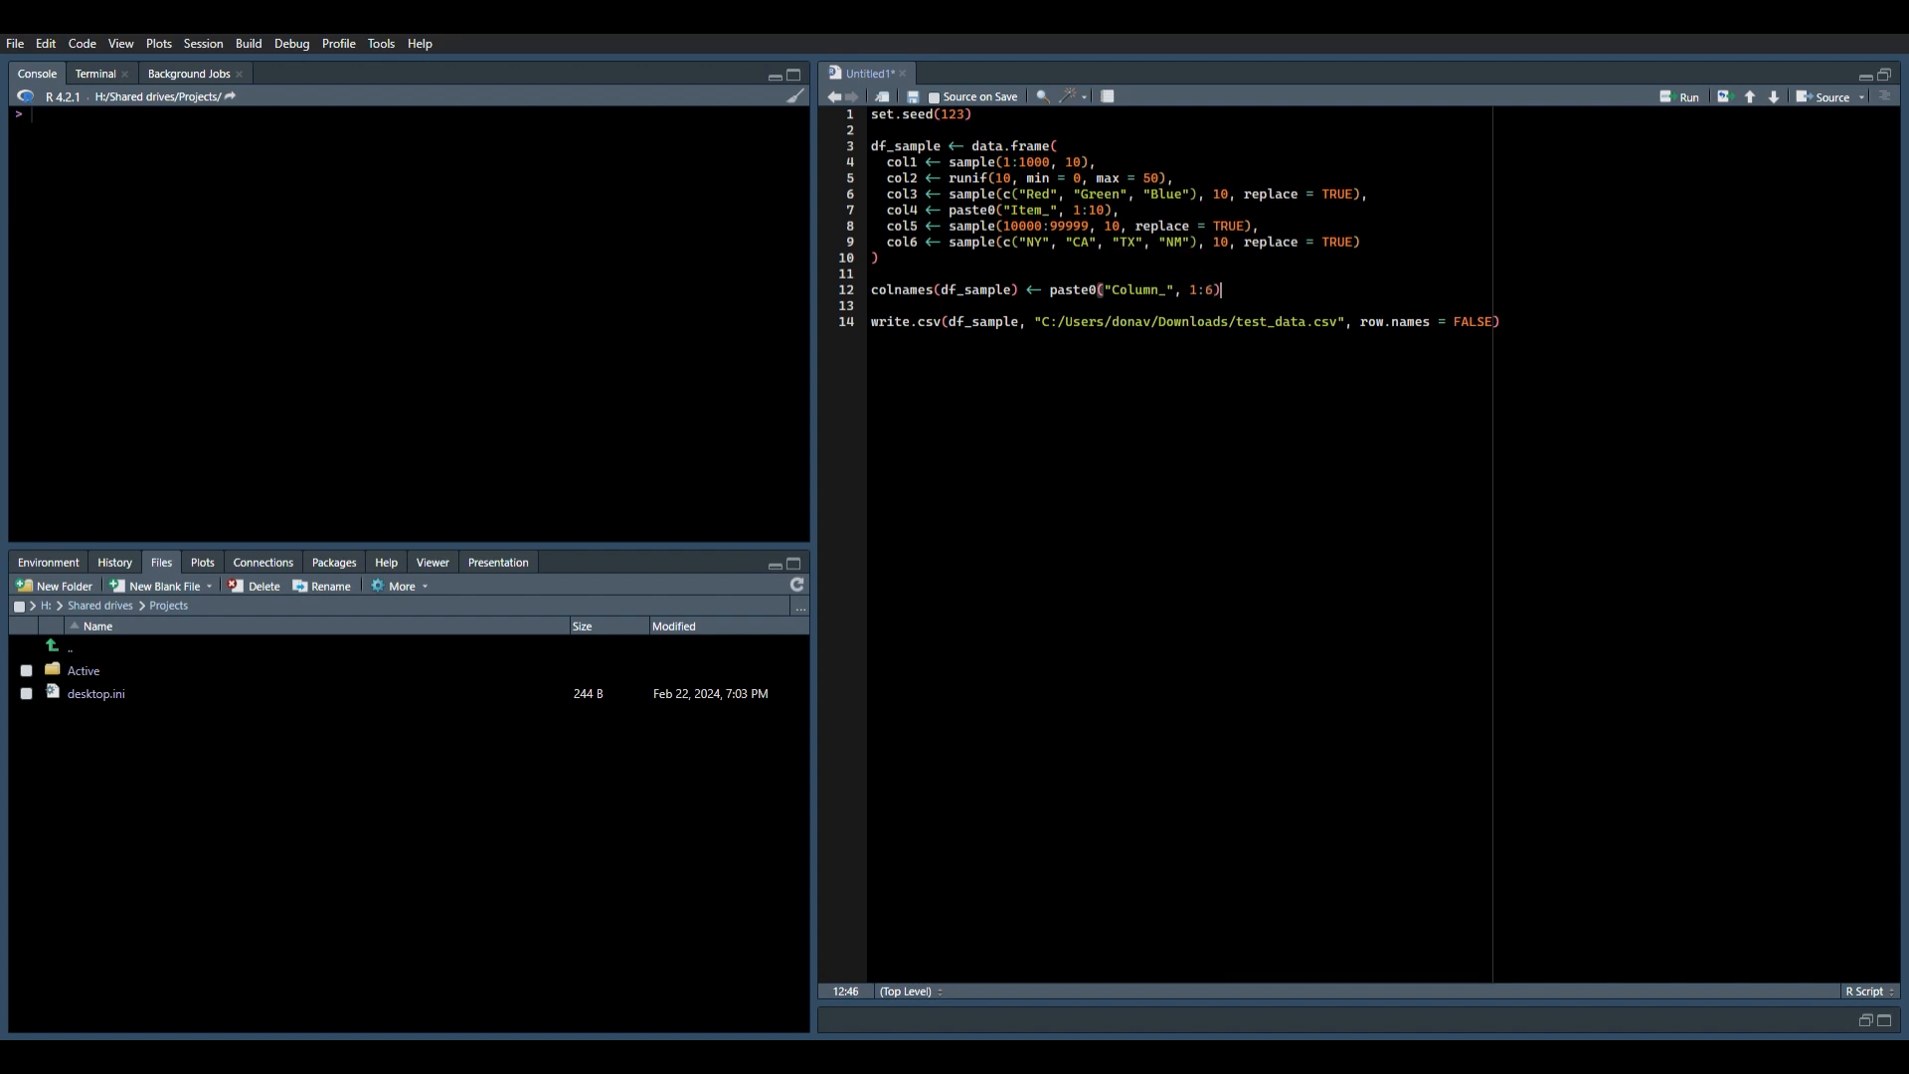
{"action": "key", "text": "ctrl+a"}
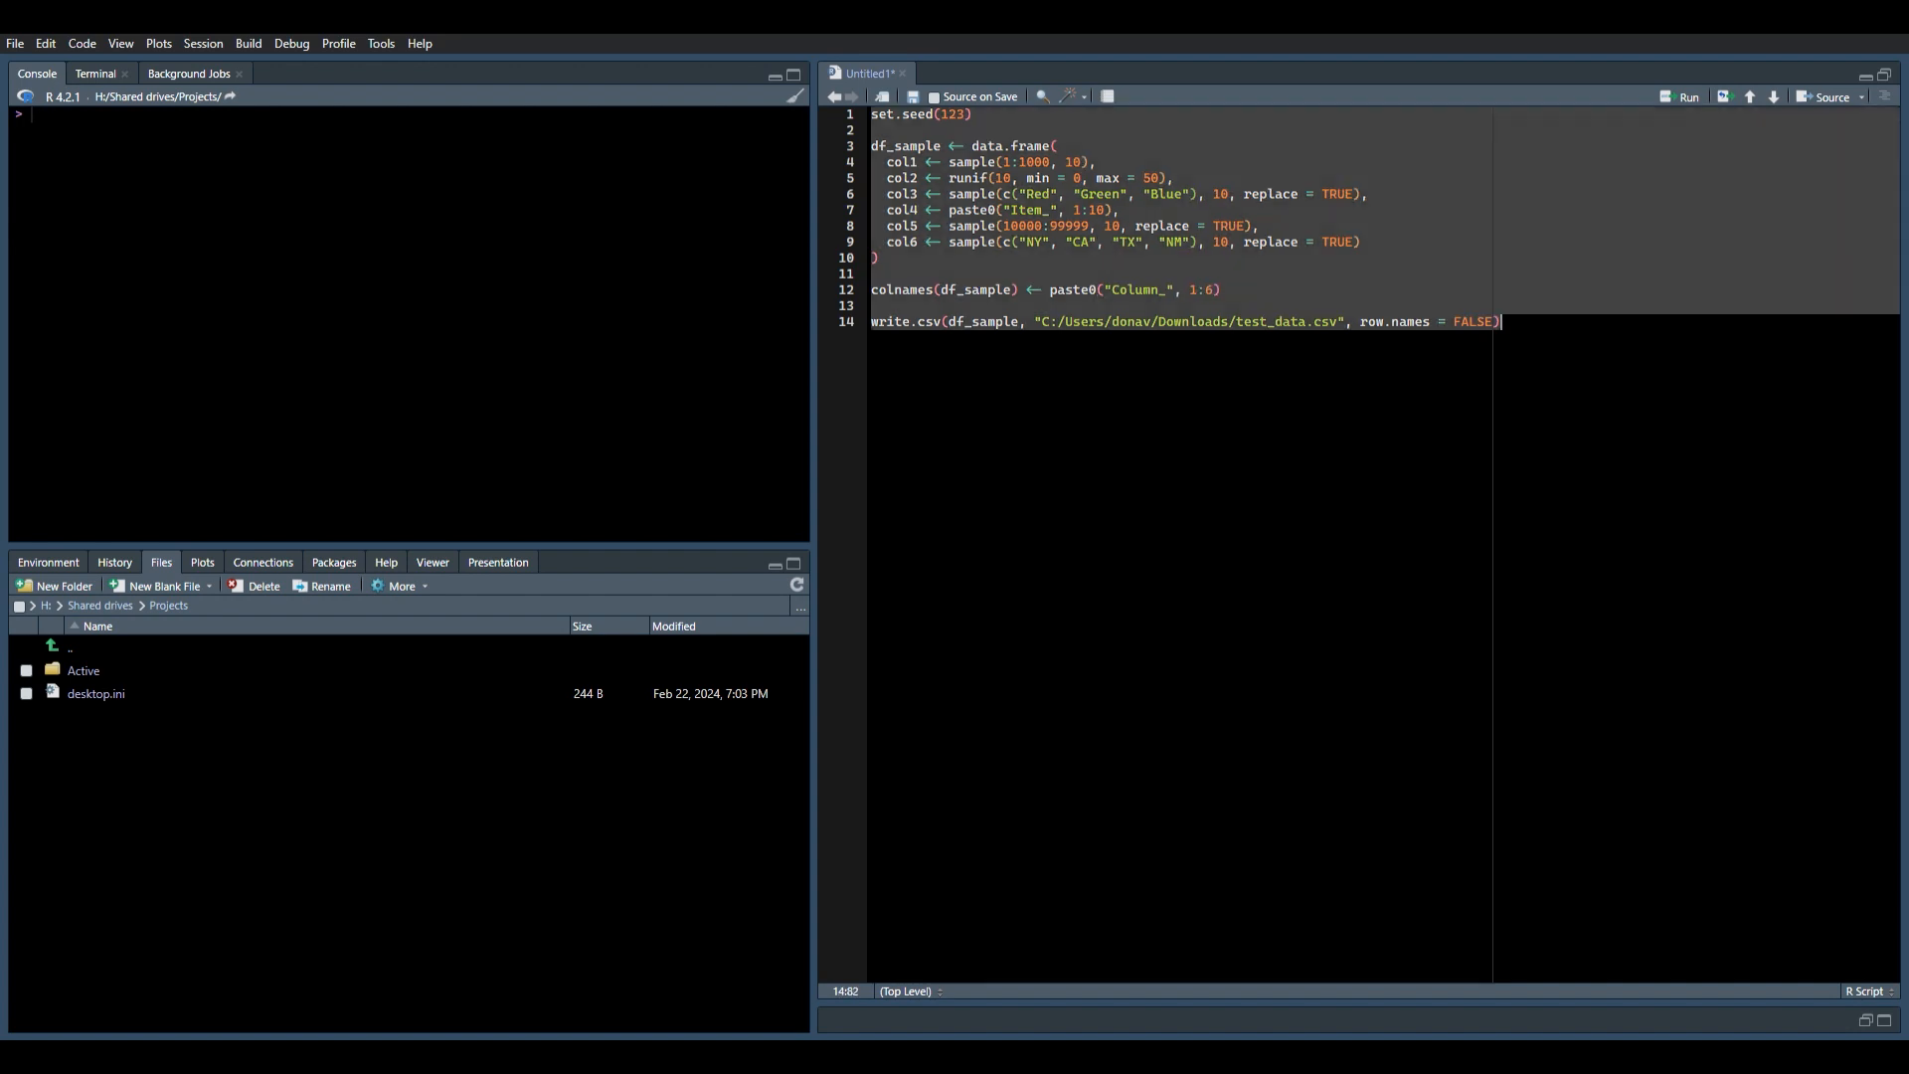
{"action": "key", "text": "ctrl+Return"}
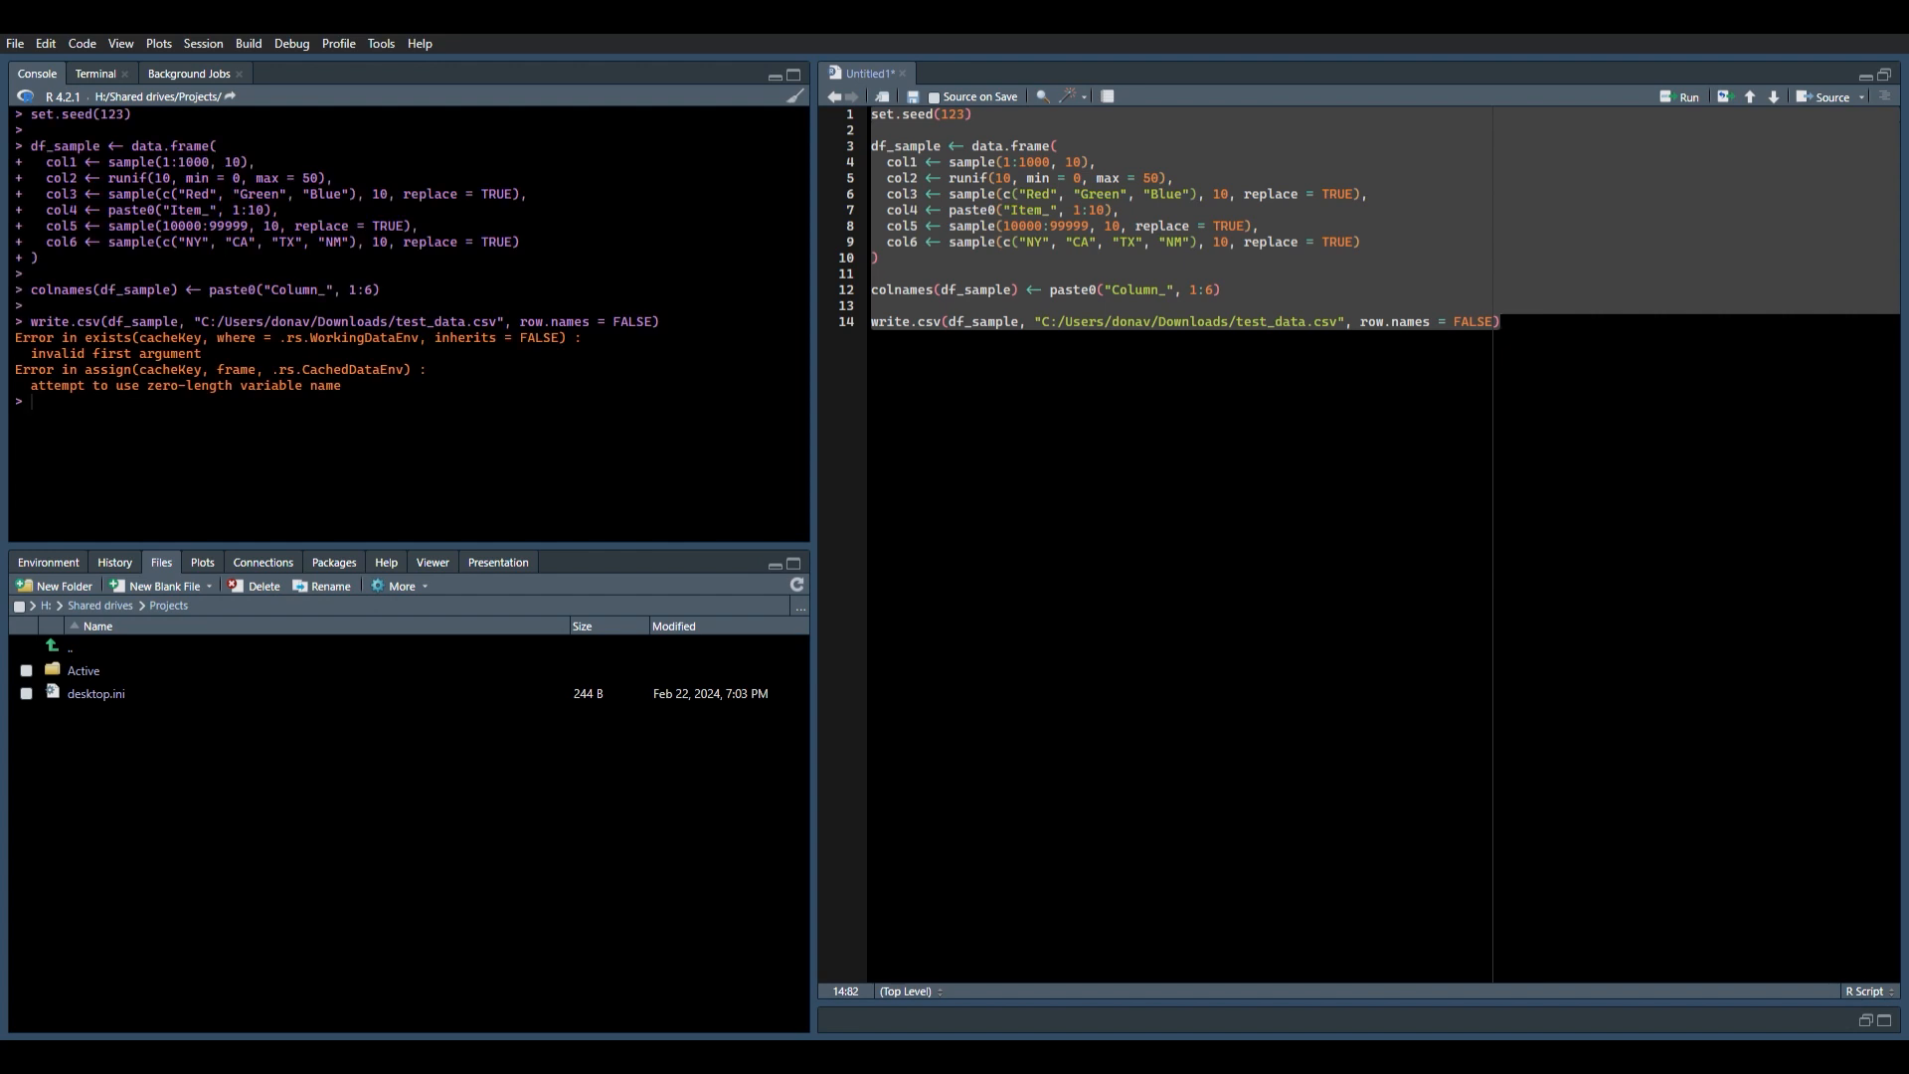
{"action": "left_click", "coordinate": [1705, 305]}
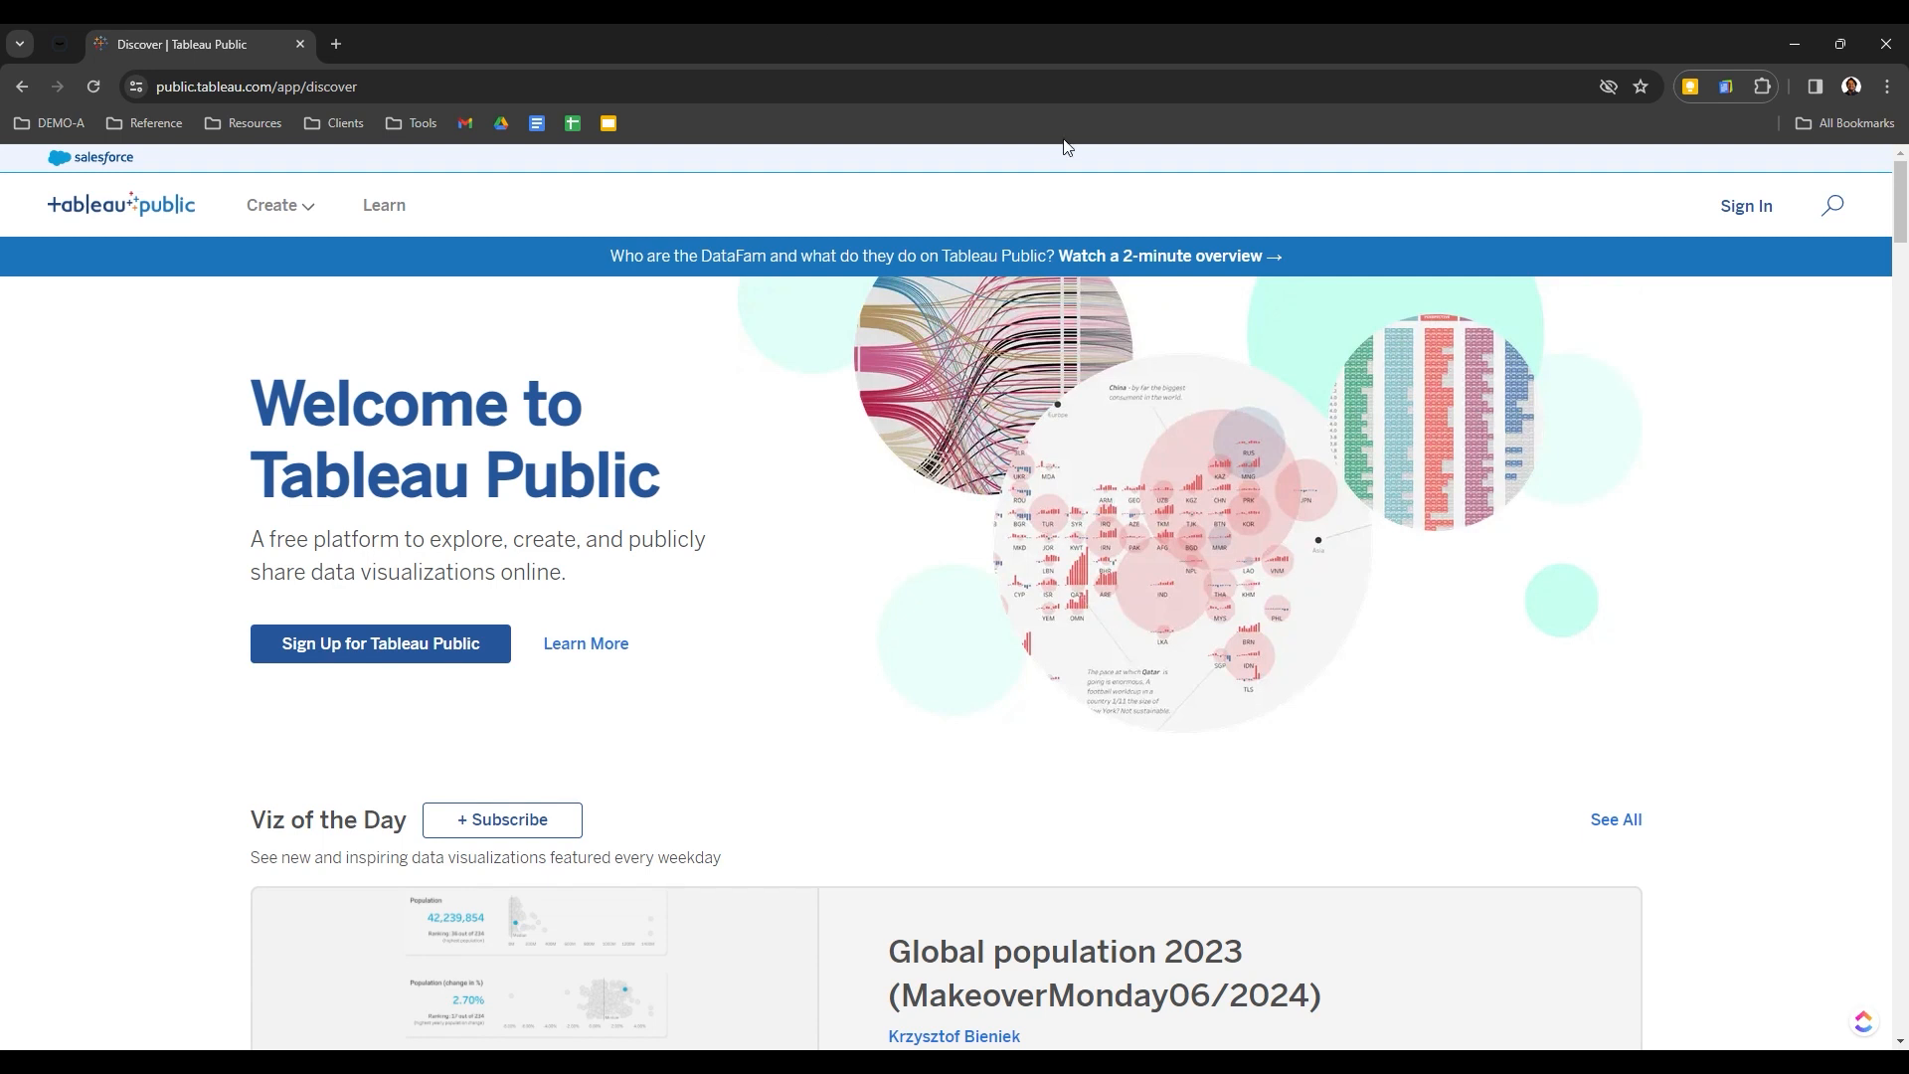
Switch to Chrome and, in a new tab beside the Tableau Public page, search Google for tableau online
{"action": "left_click", "coordinate": [385, 98]}
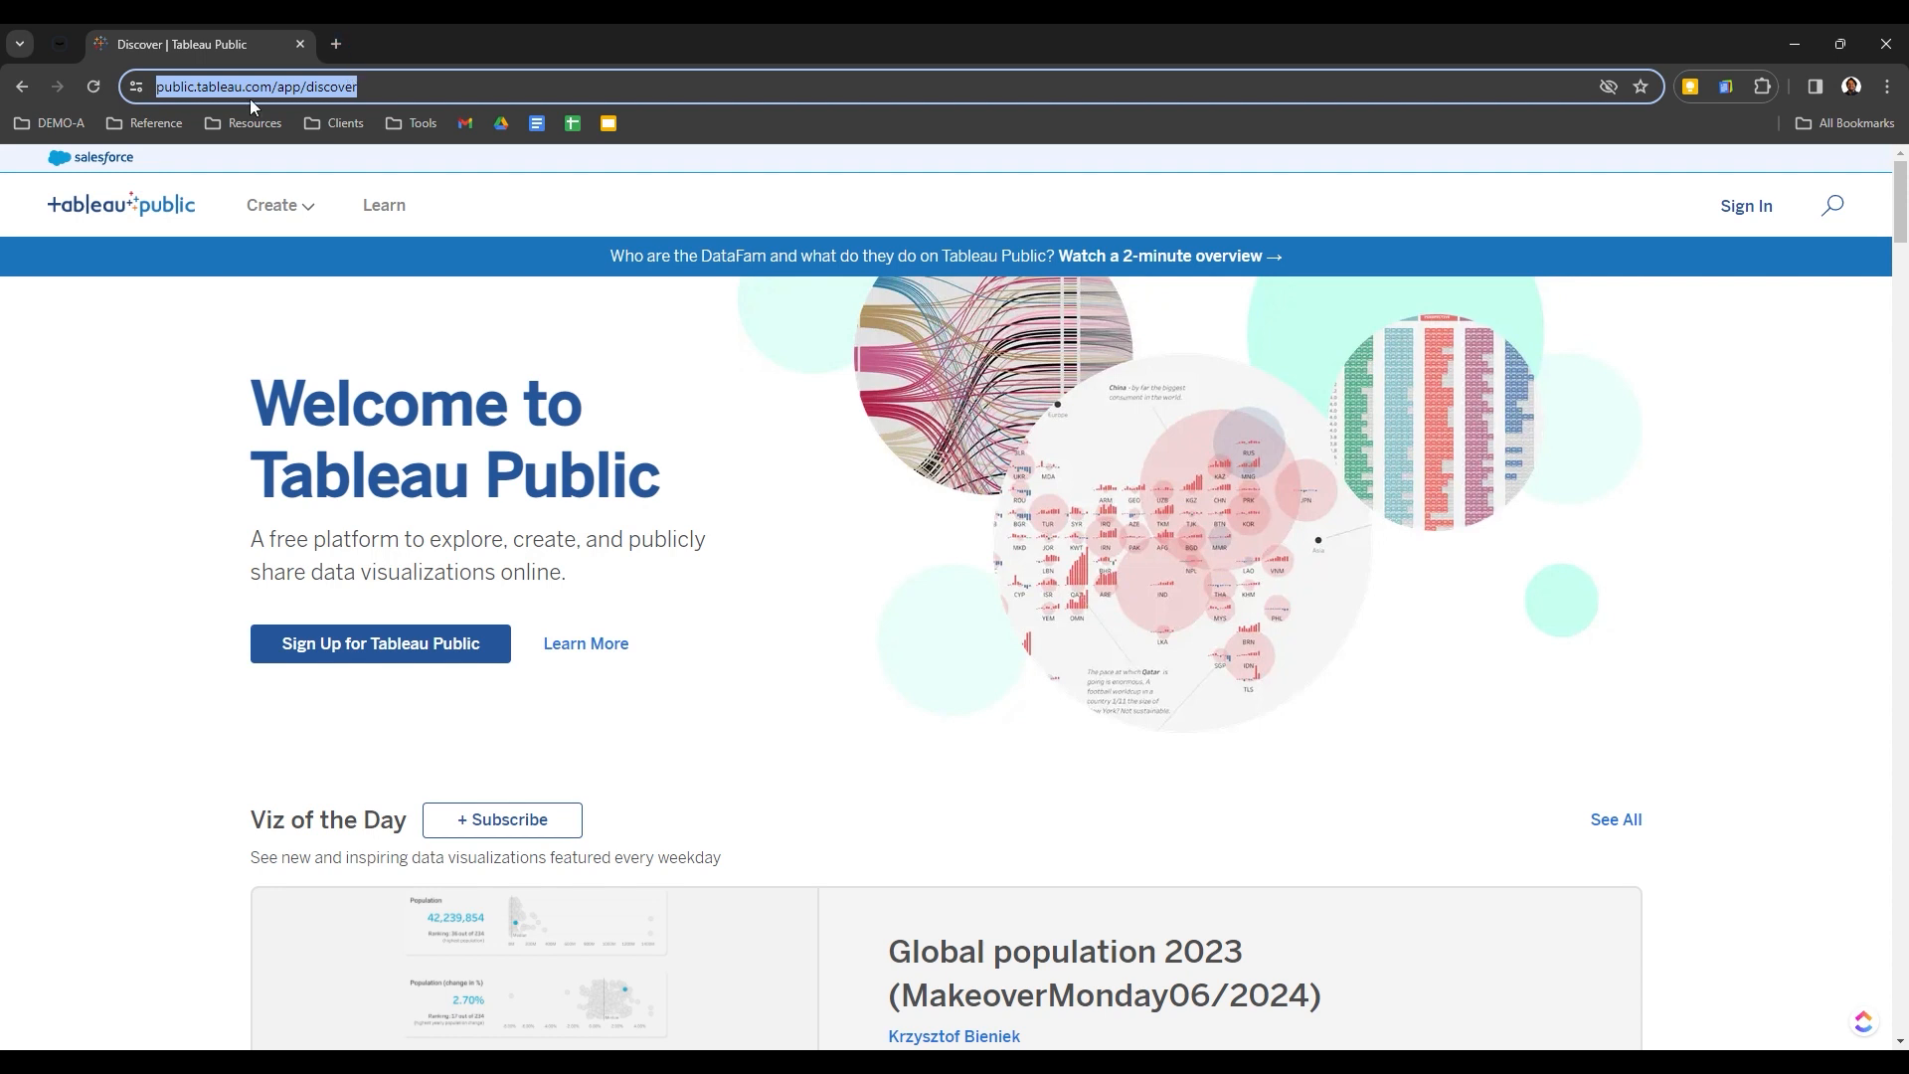
{"action": "left_click", "coordinate": [335, 50]}
{"action": "type", "text": "tableau"}
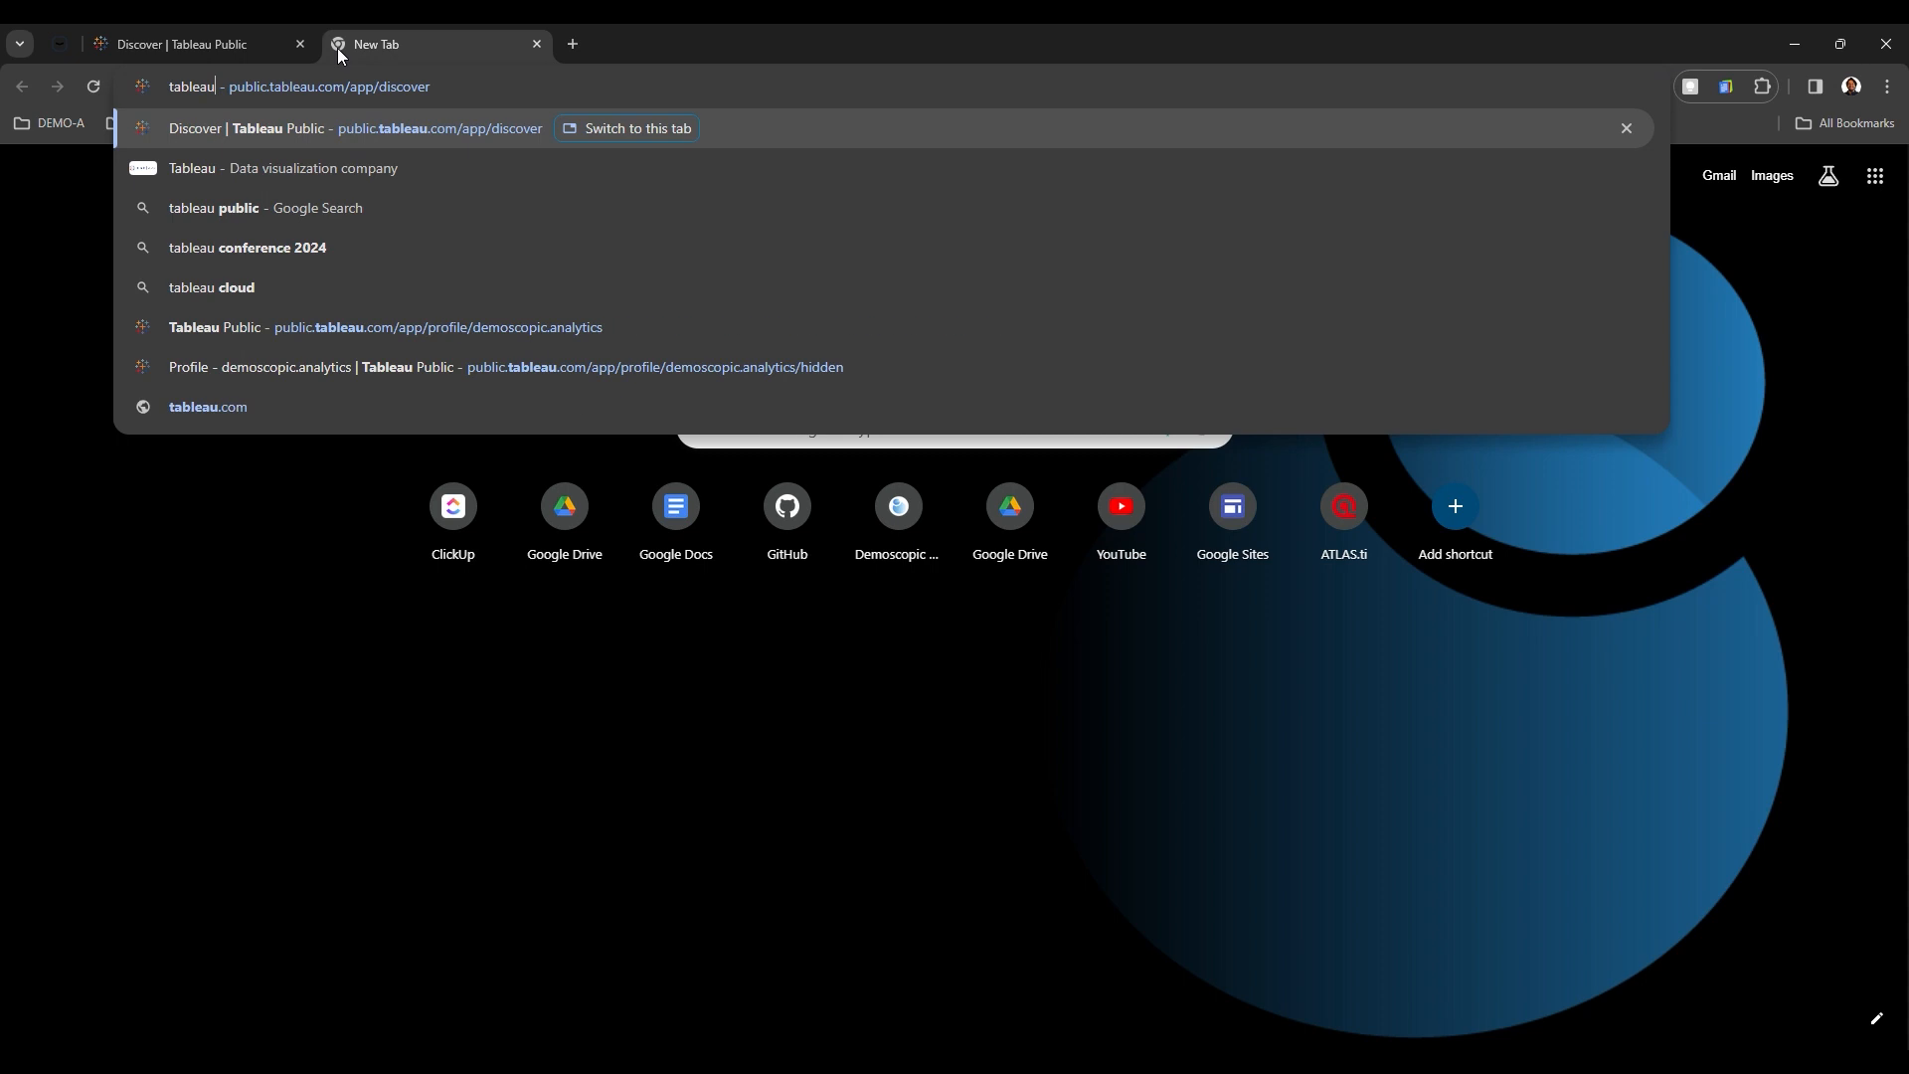
{"action": "key", "text": "Return"}
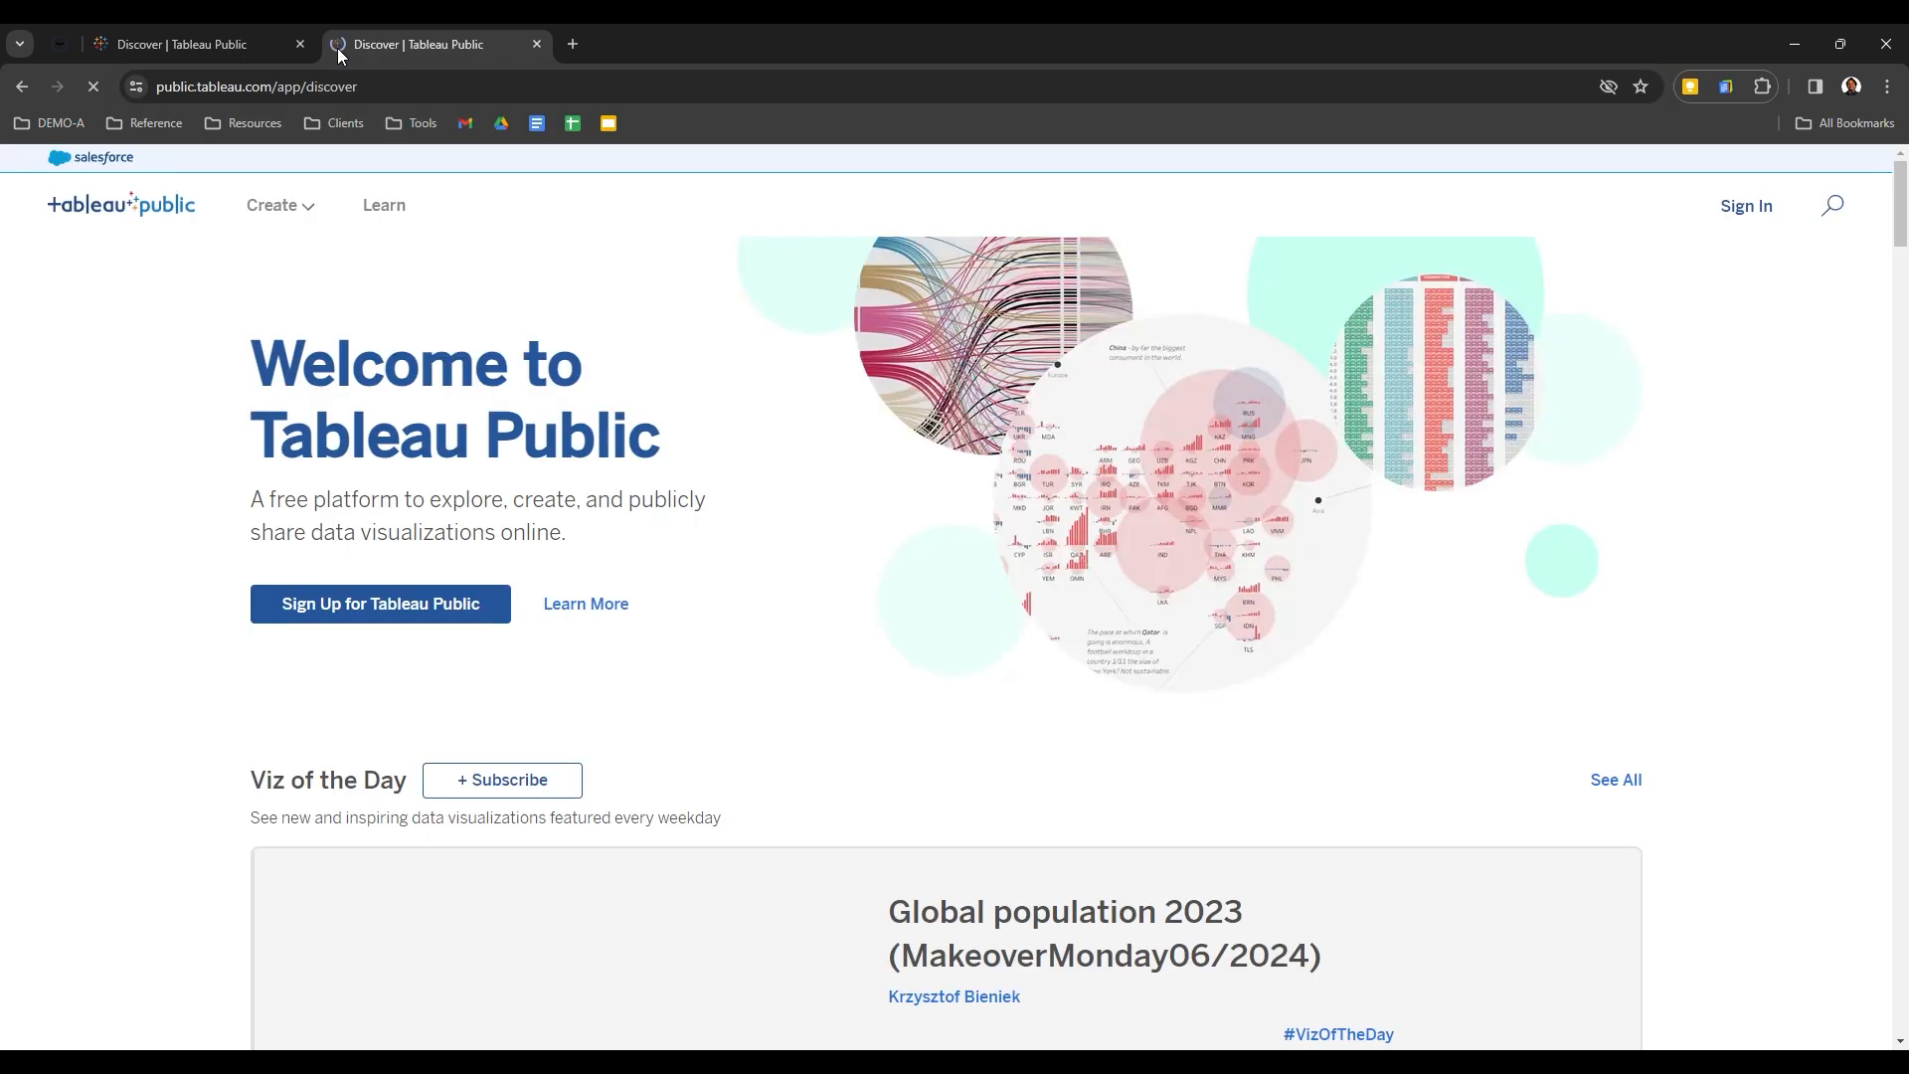
{"action": "left_click", "coordinate": [414, 93]}
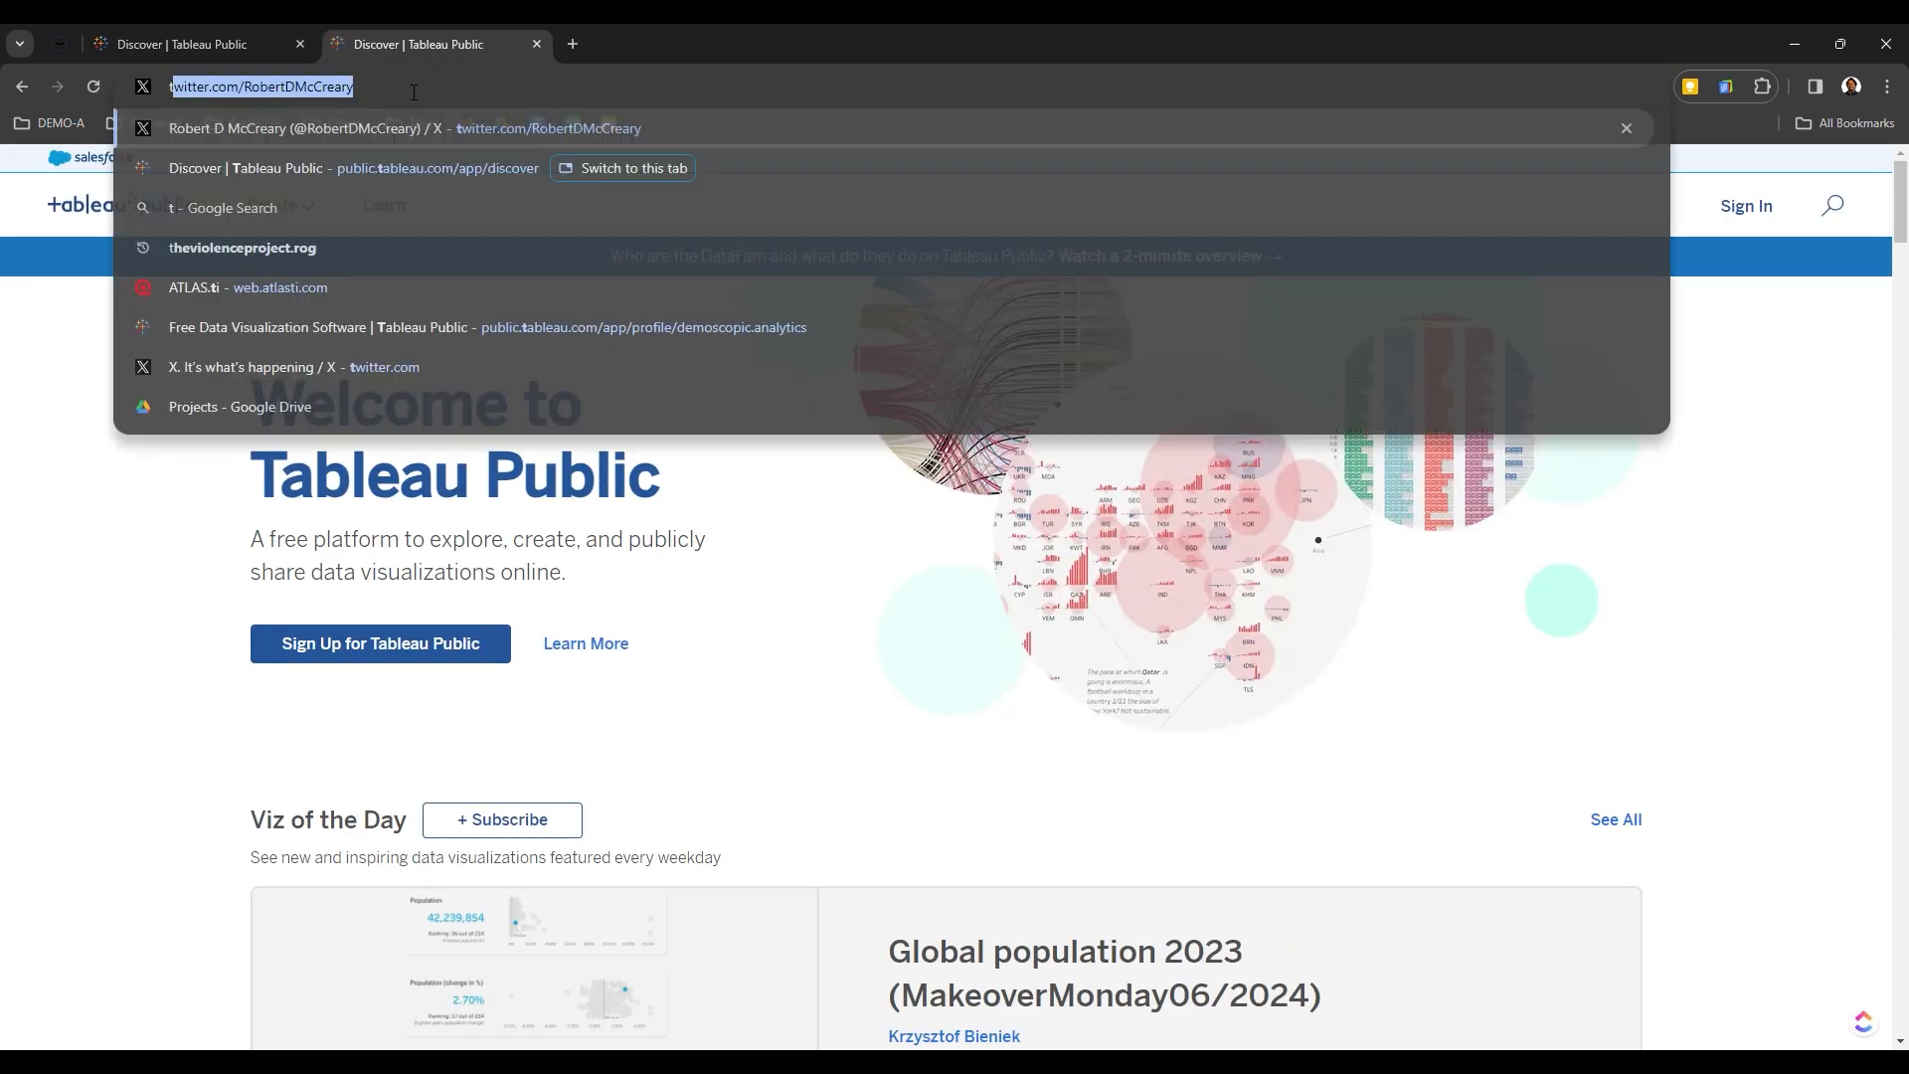
{"action": "type", "text": "tablea"}
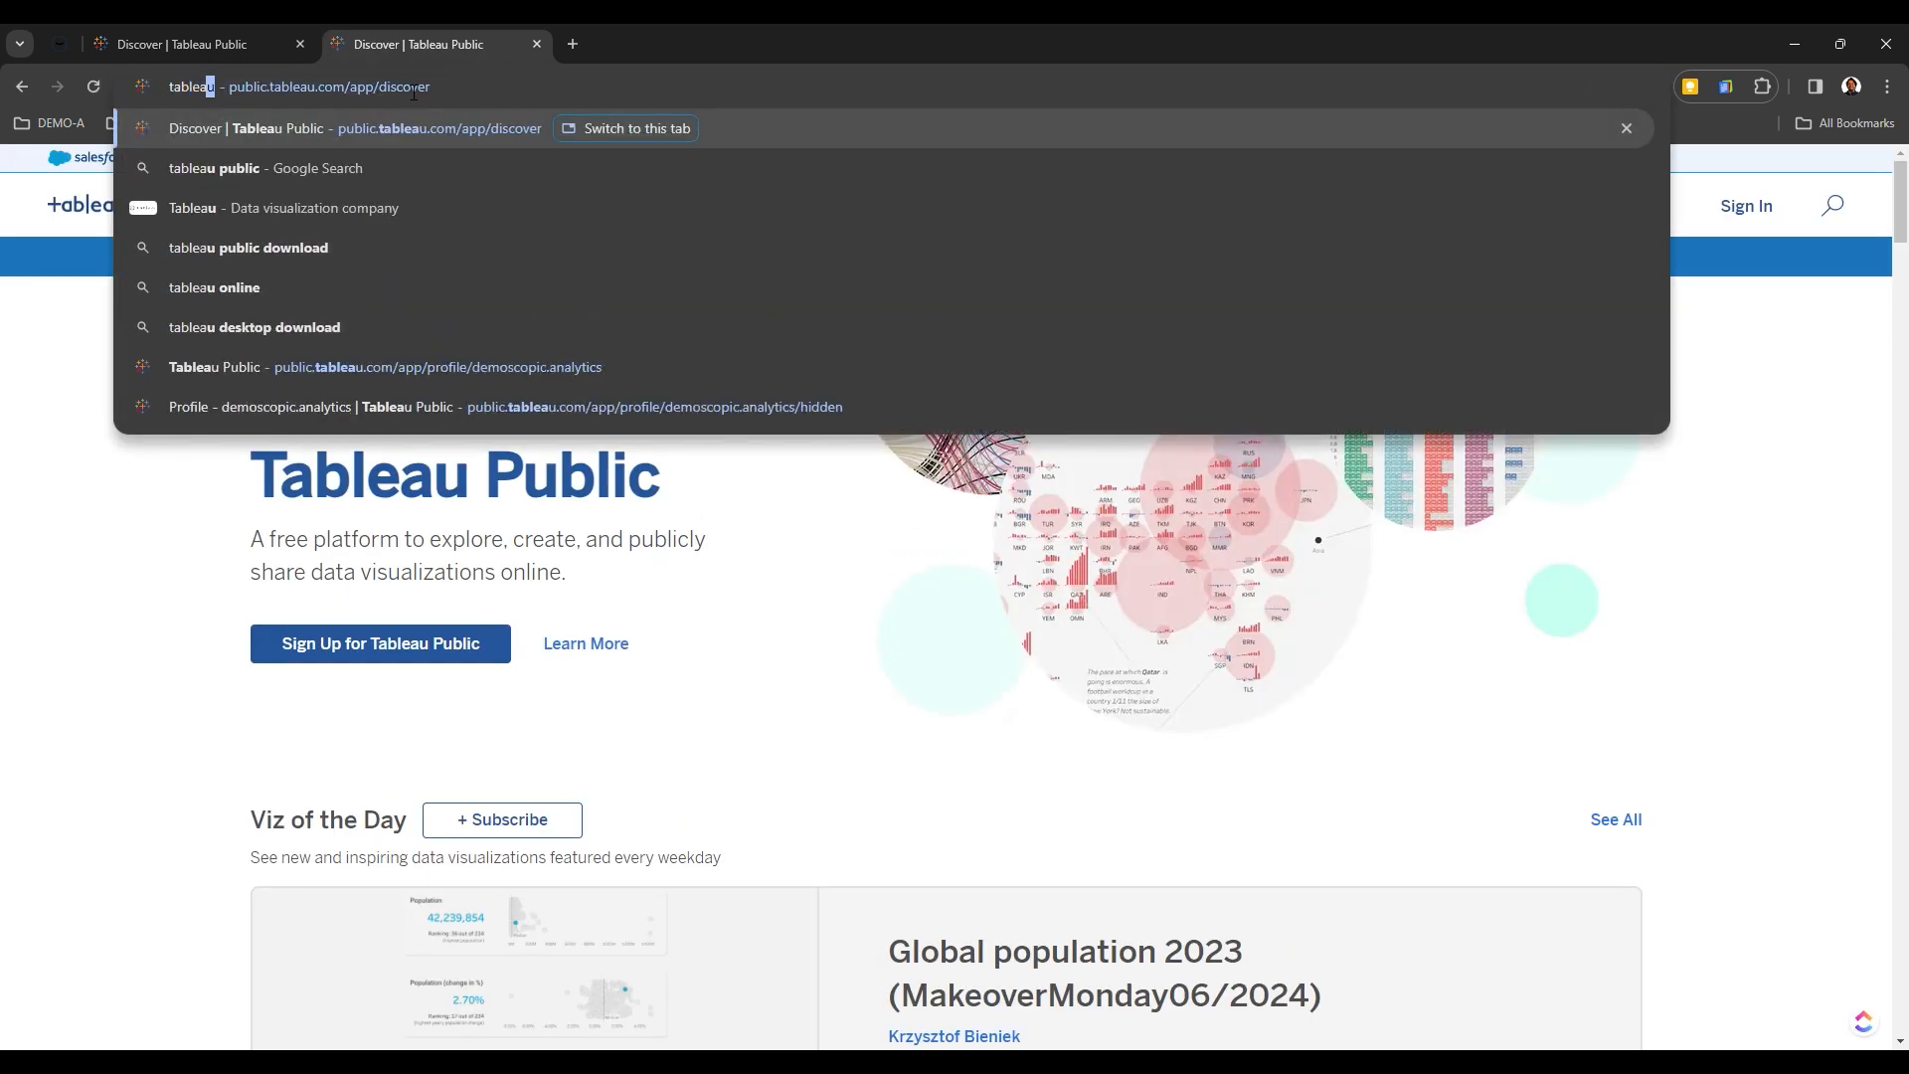
{"action": "left_click", "coordinate": [257, 296]}
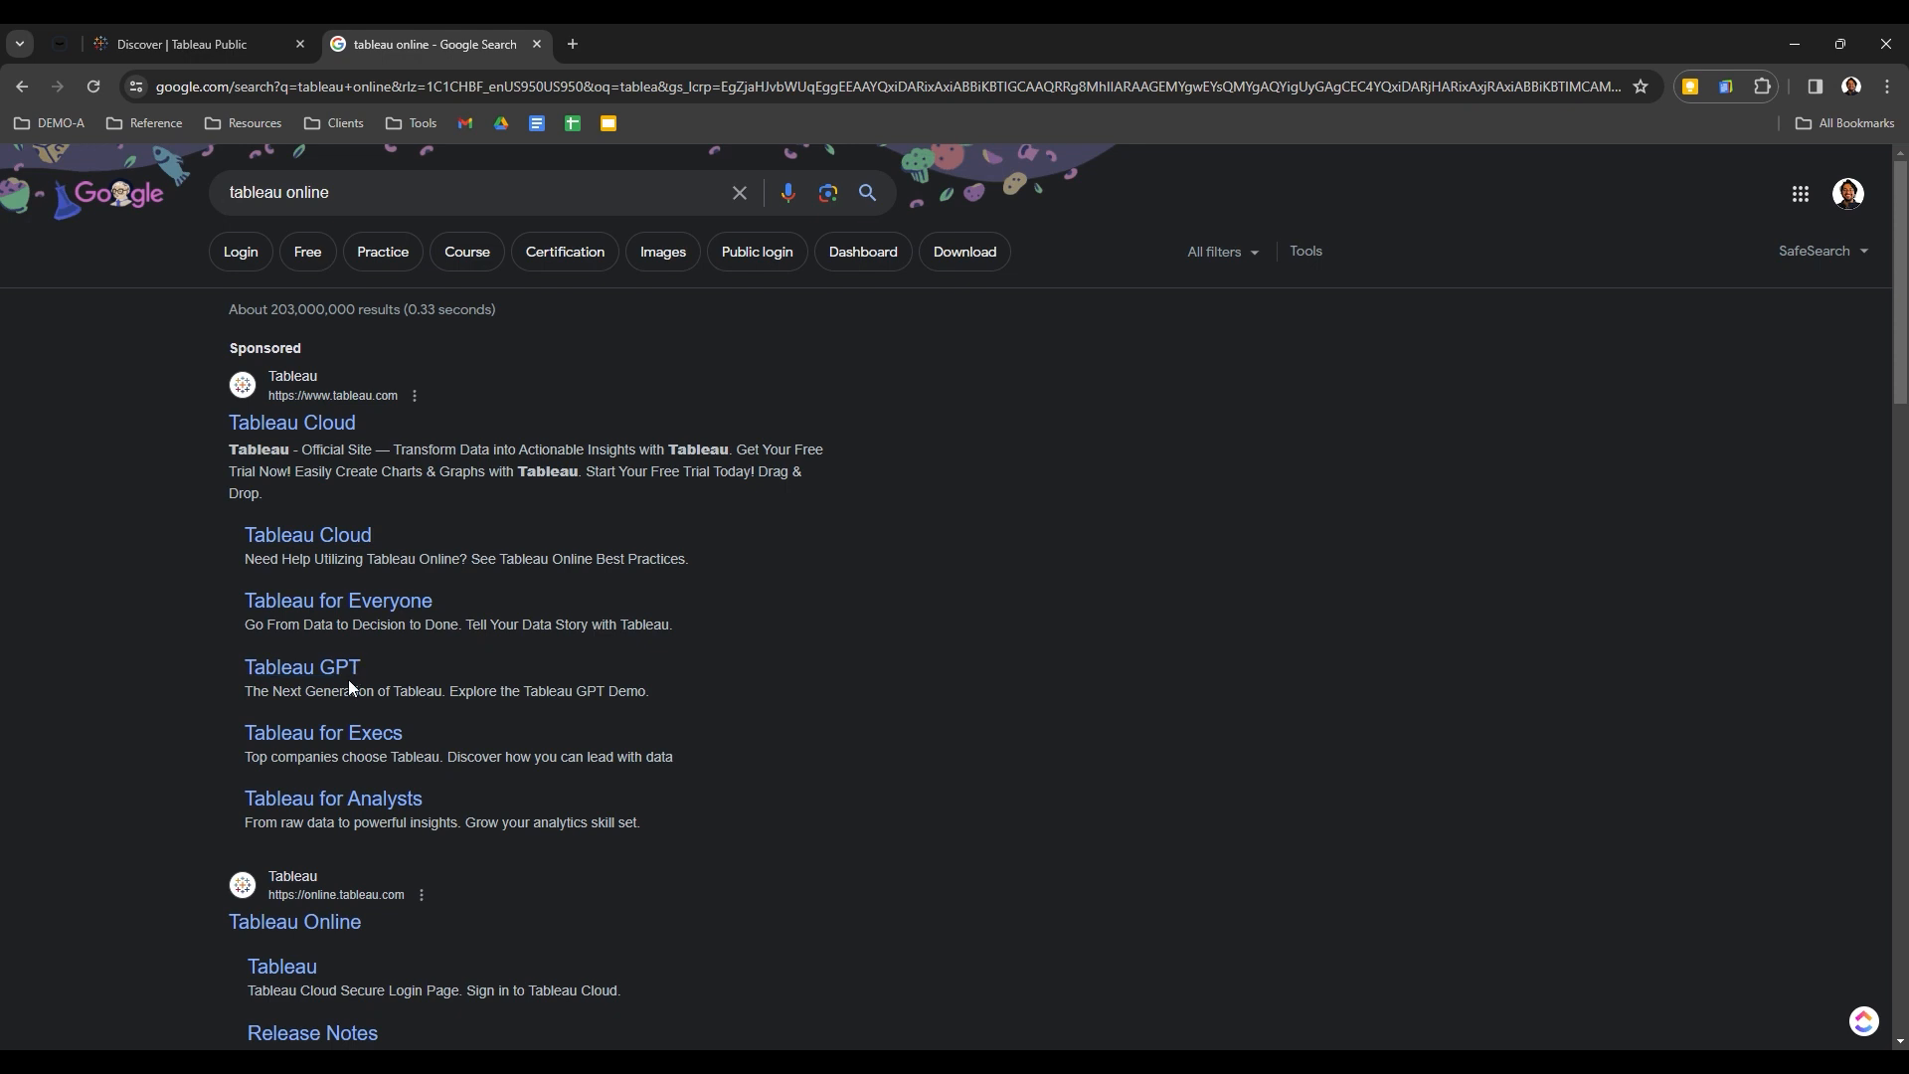
Look through the Tableau Online search results and close that tab to return to the Tableau Public page
{"action": "scroll", "coordinate": [567, 843], "scroll_direction": "down", "scroll_amount": 3}
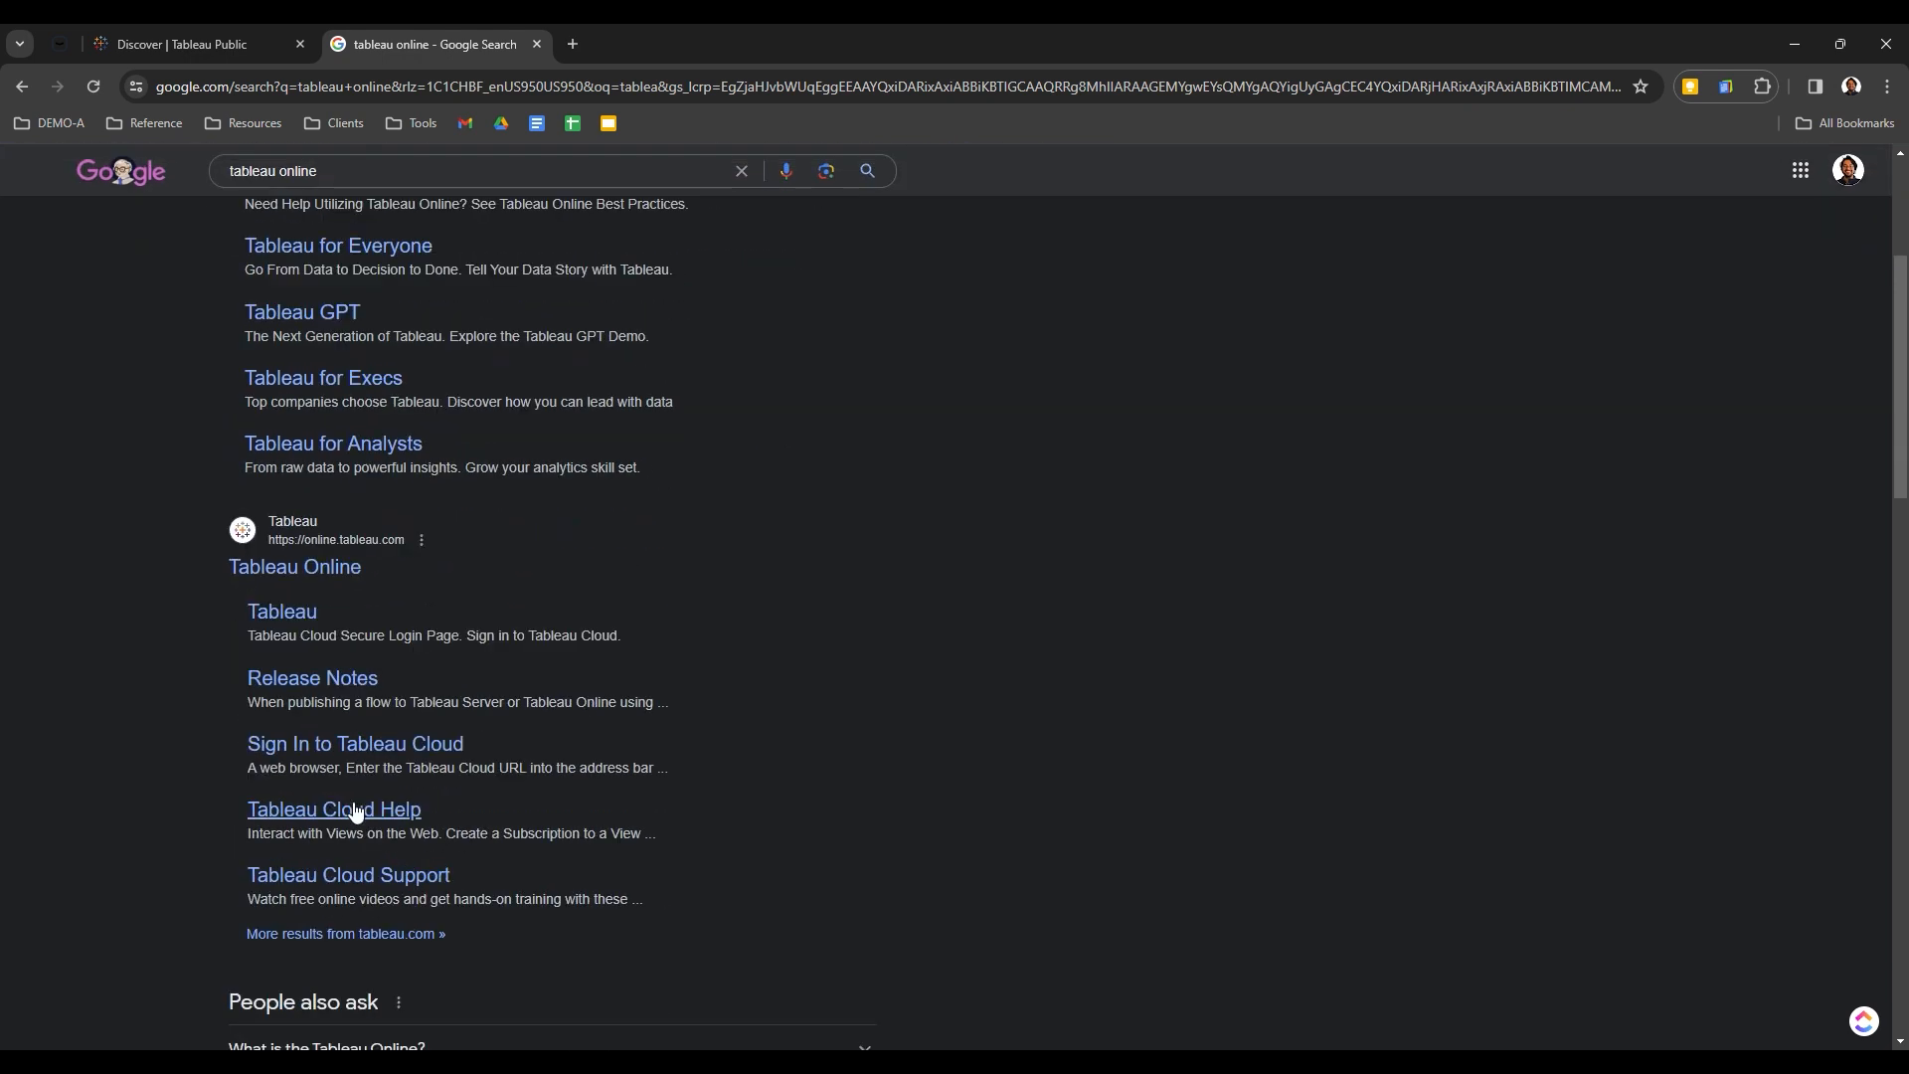
{"action": "scroll", "coordinate": [486, 915], "scroll_direction": "down", "scroll_amount": 3}
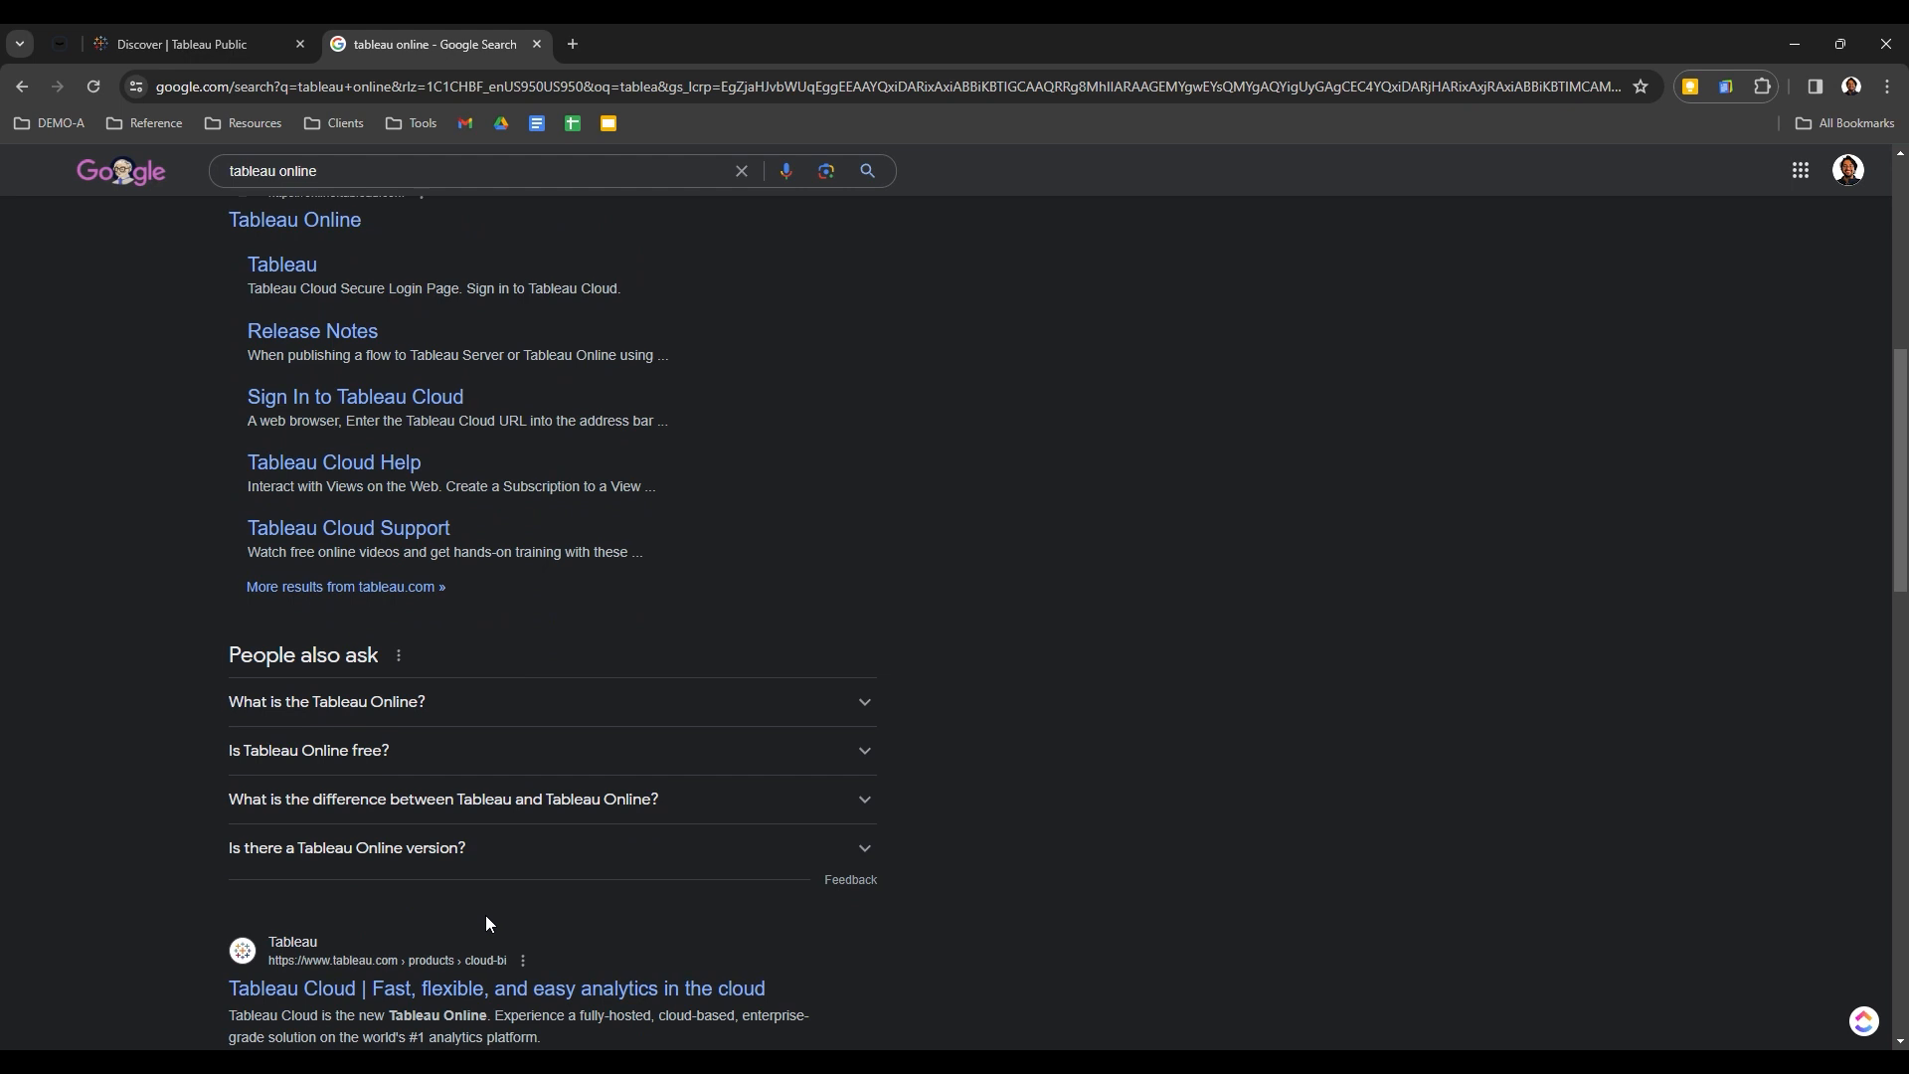
{"action": "scroll", "coordinate": [486, 917], "scroll_direction": "up", "scroll_amount": 4}
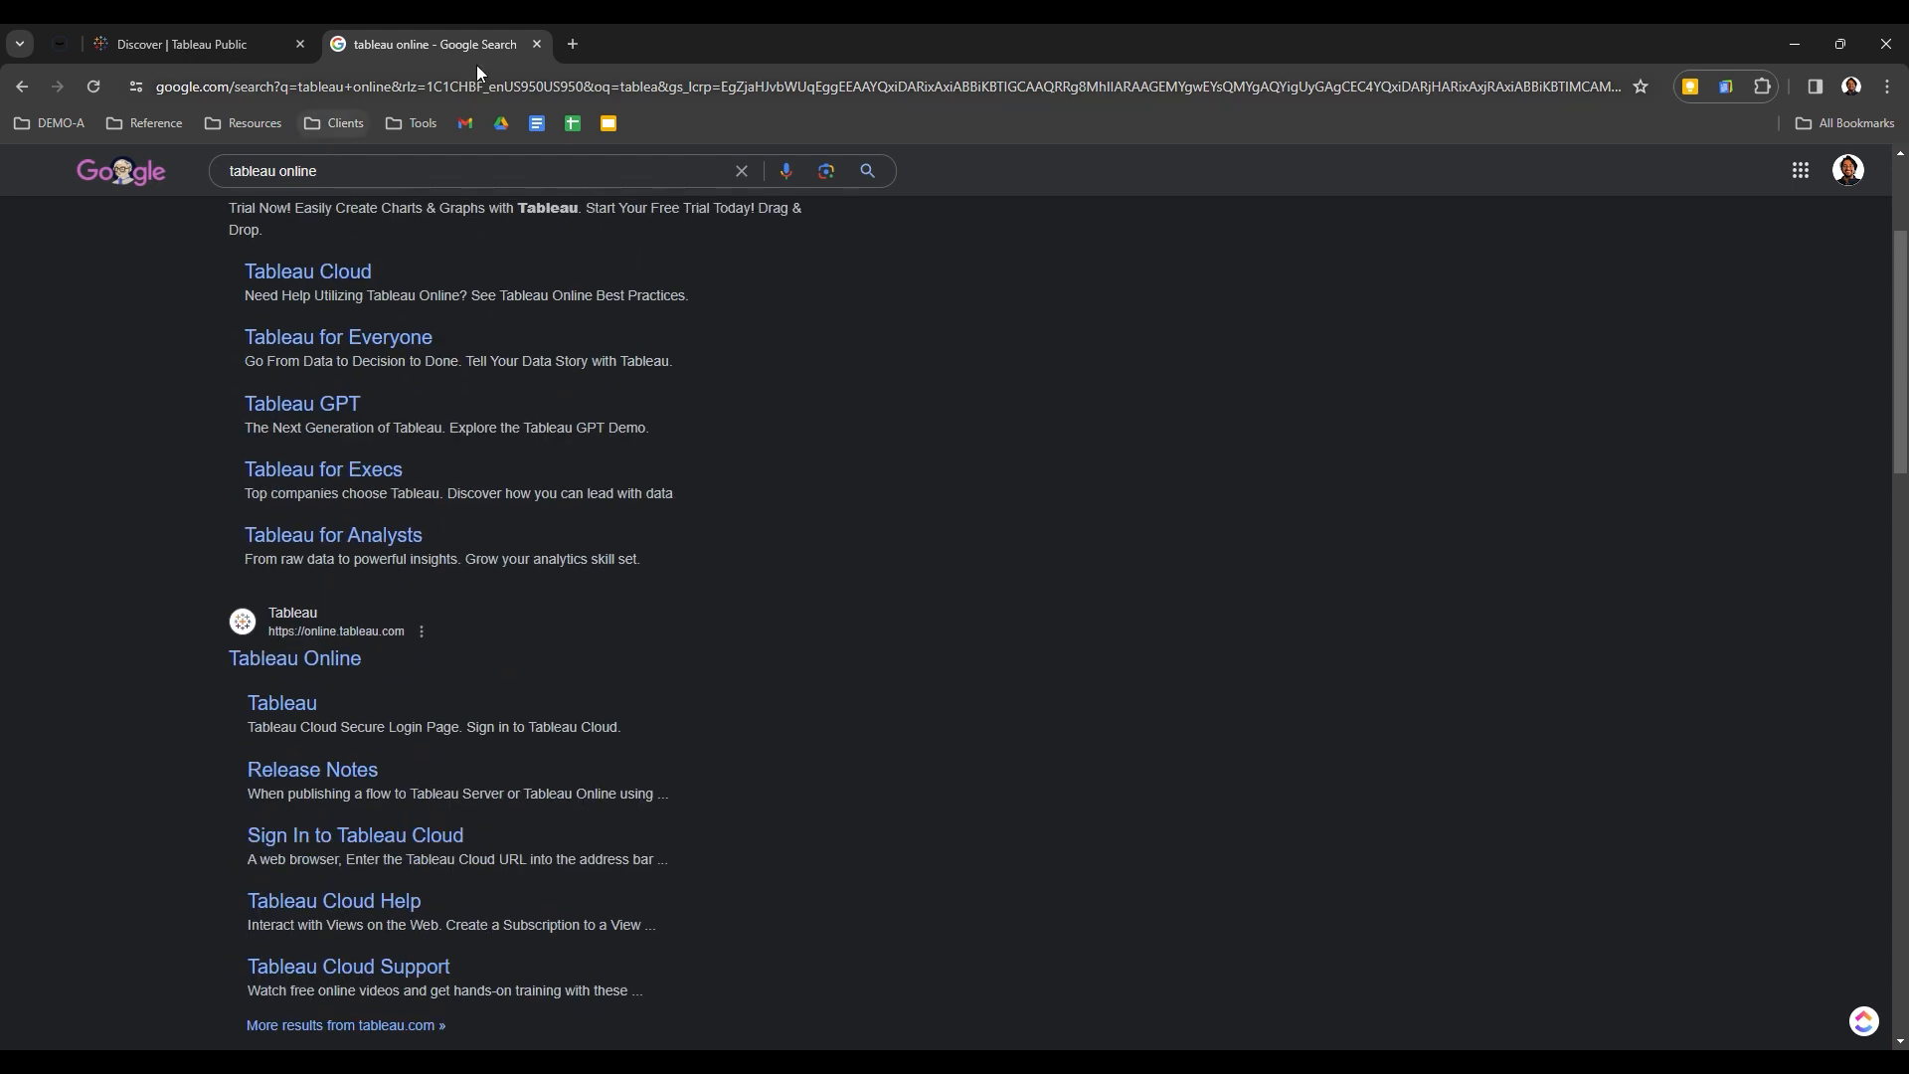
{"action": "left_click", "coordinate": [538, 45]}
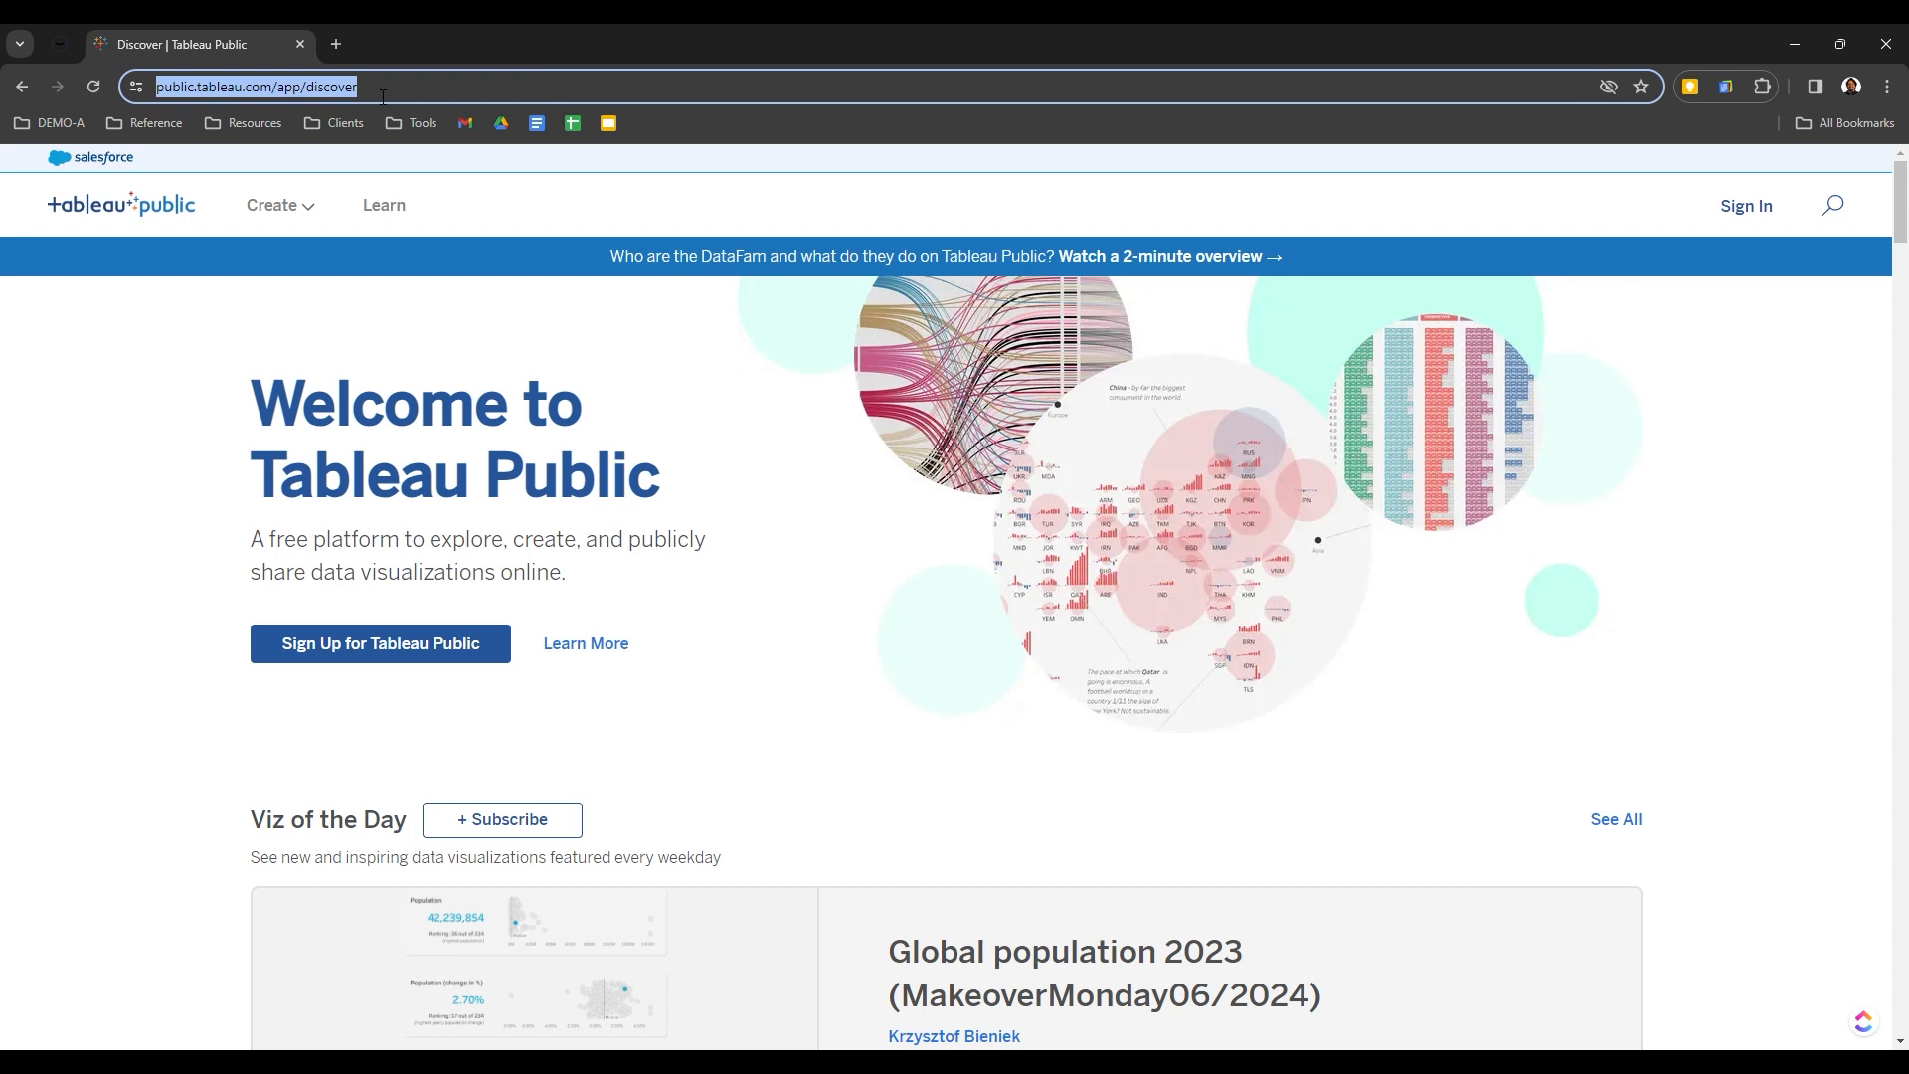
{"action": "left_click", "coordinate": [790, 338]}
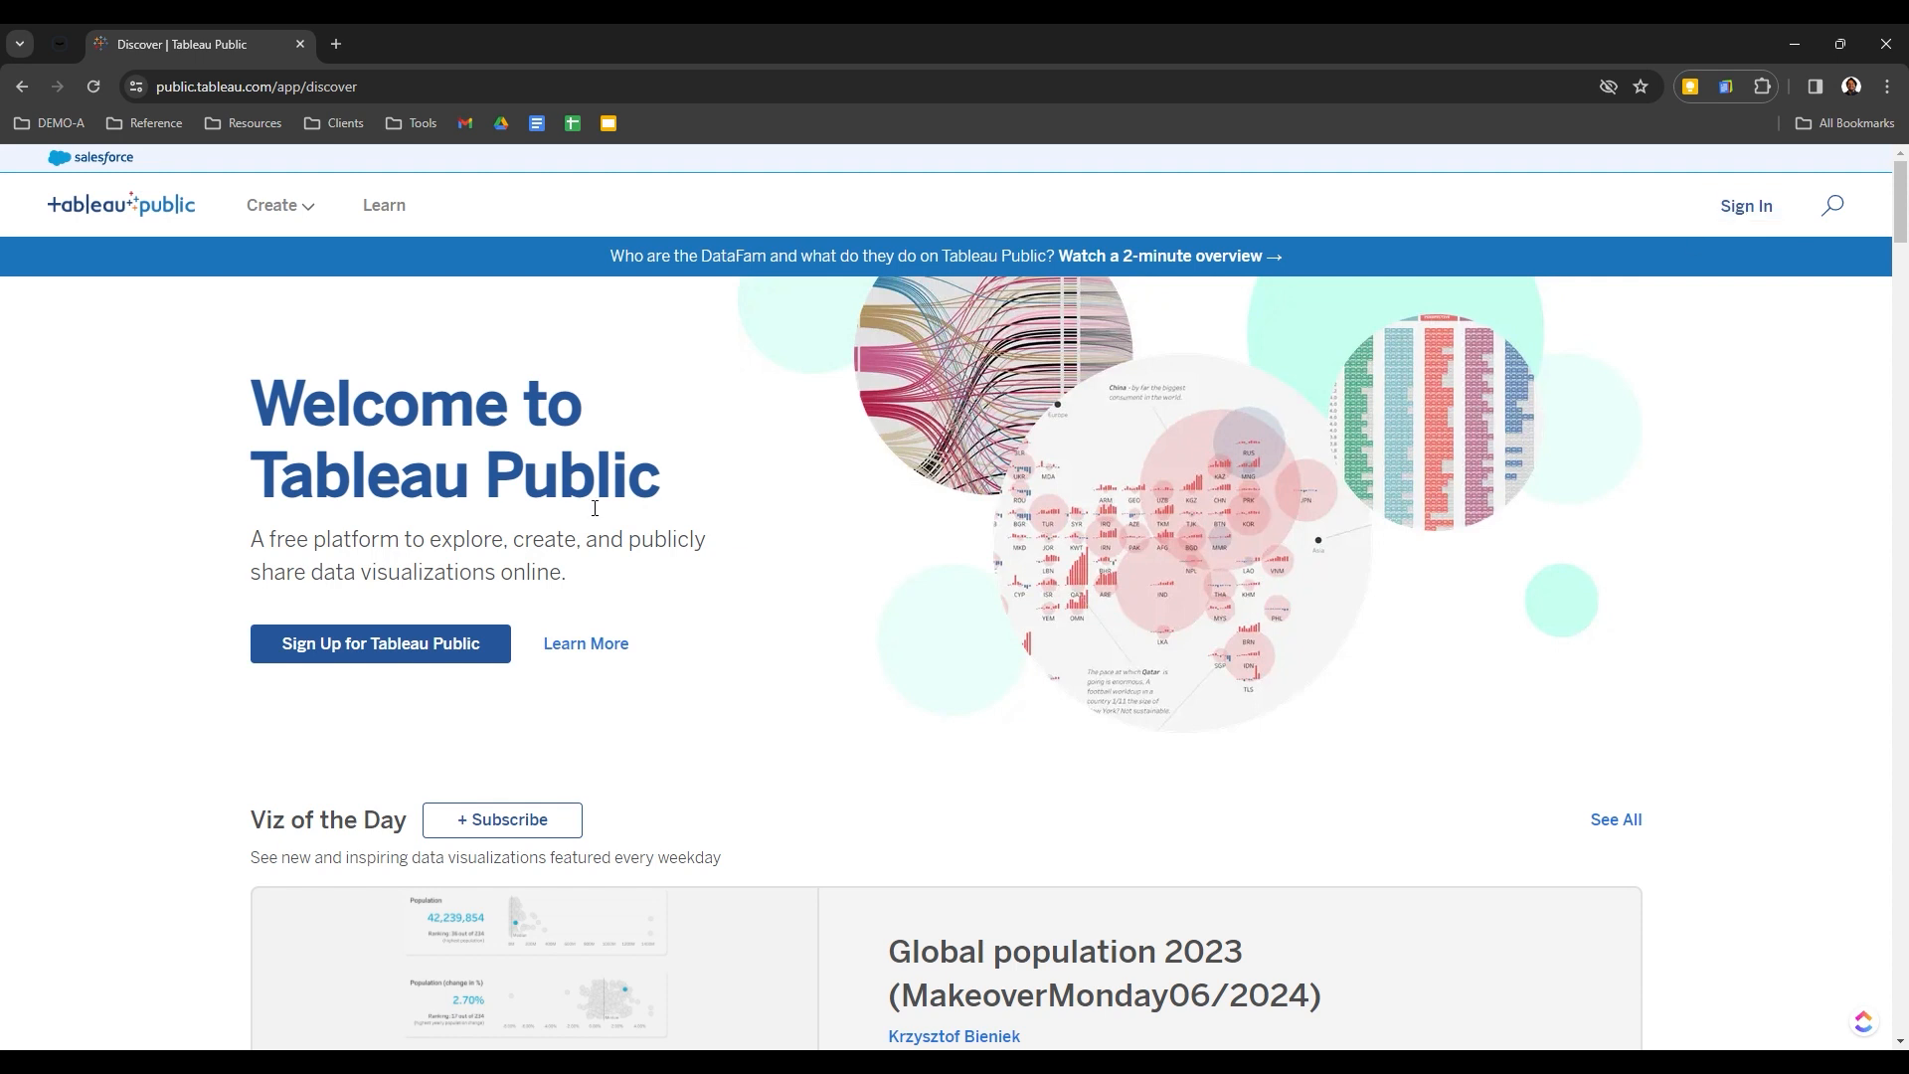
Open the Tableau Public sign-up form and fill in the account holder's first name, last name and email
{"action": "left_click", "coordinate": [368, 644]}
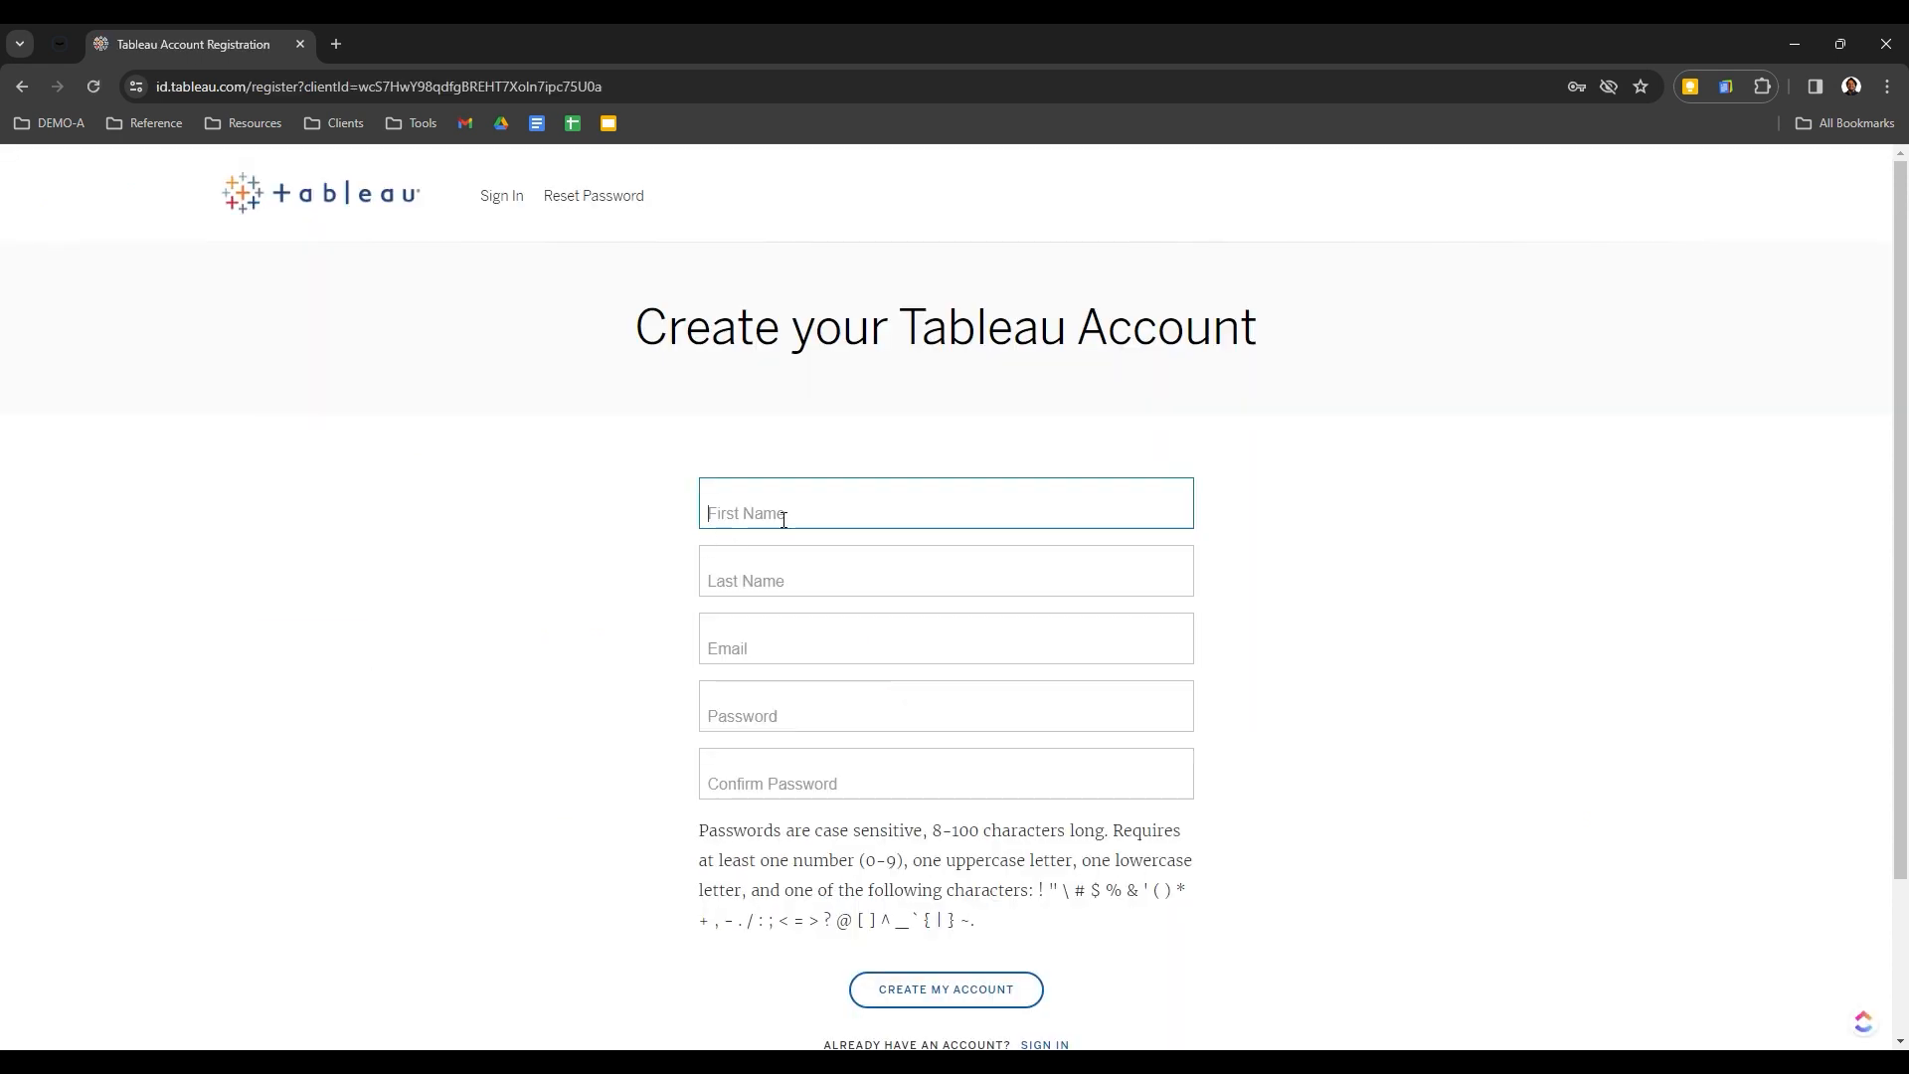
{"action": "type", "text": "Robert"}
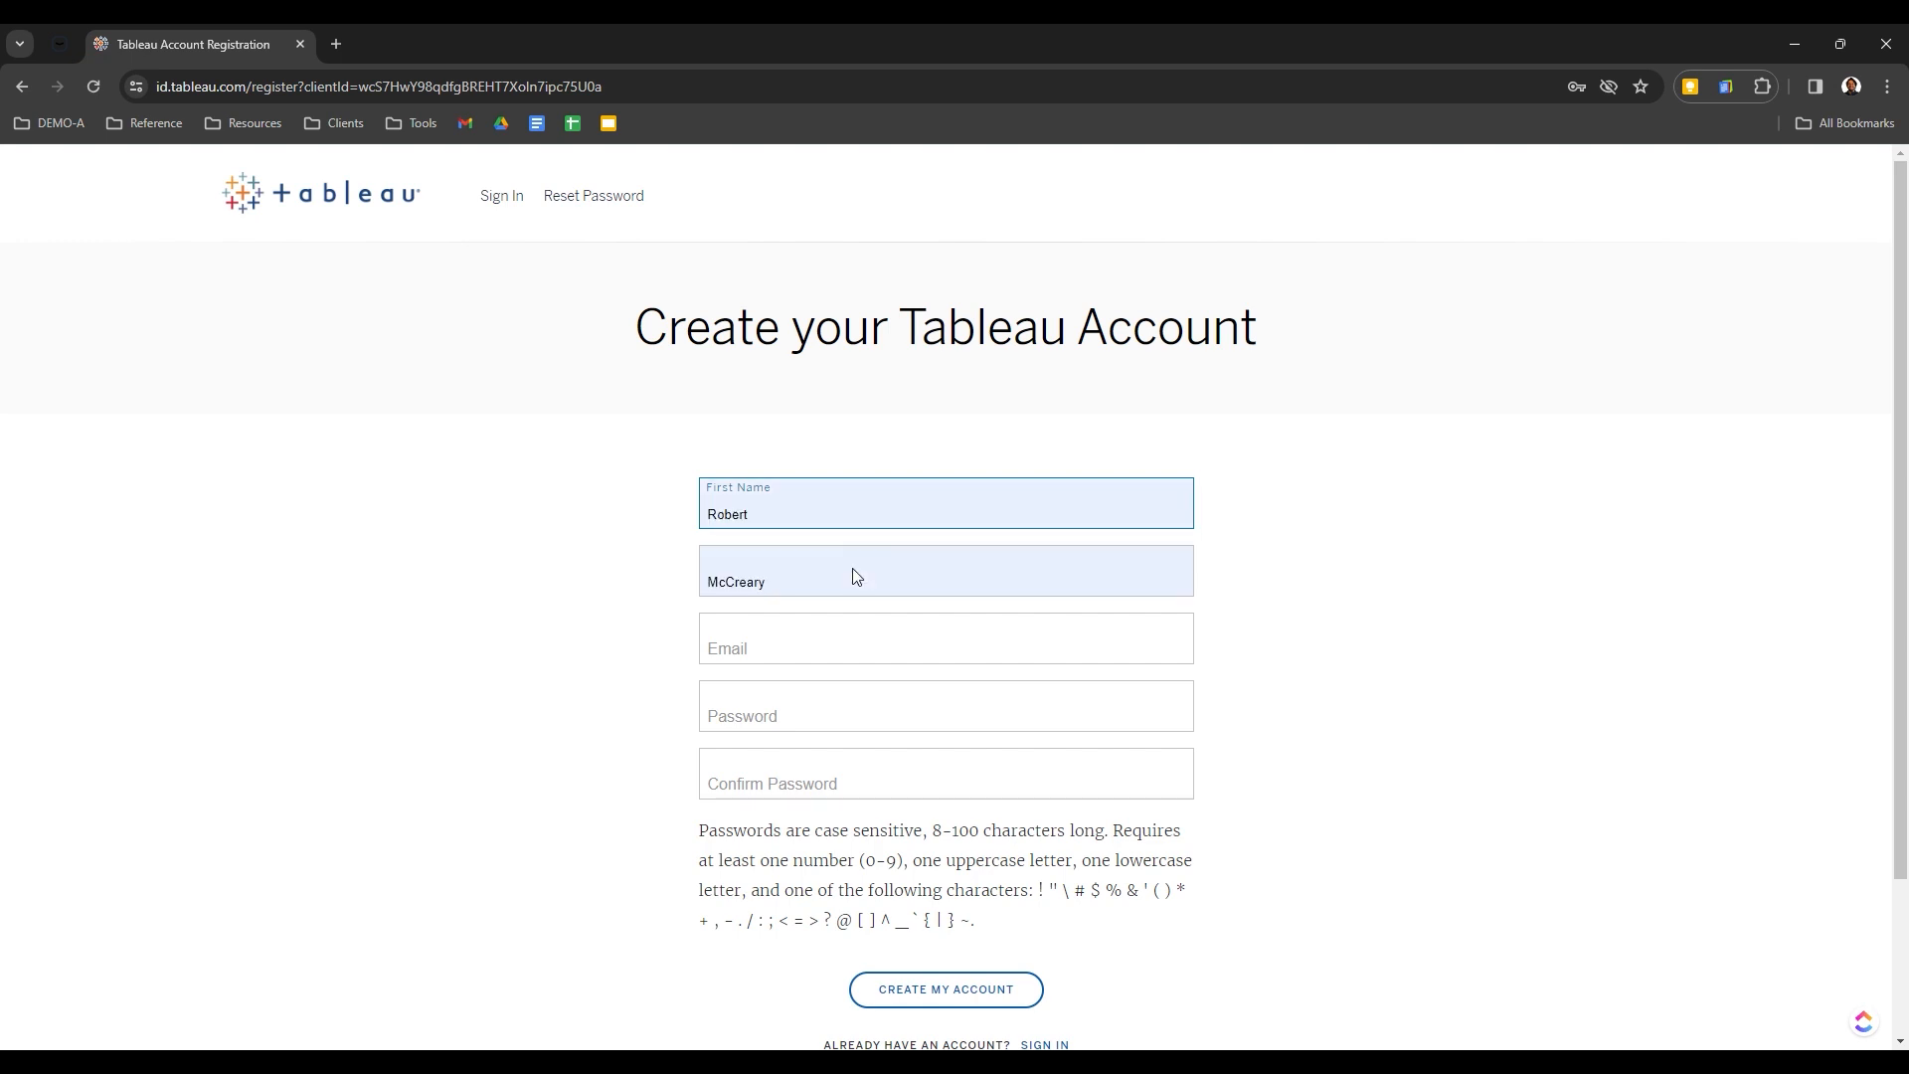
{"action": "left_click", "coordinate": [852, 575]}
{"action": "left_click", "coordinate": [832, 652]}
{"action": "left_click", "coordinate": [847, 688]}
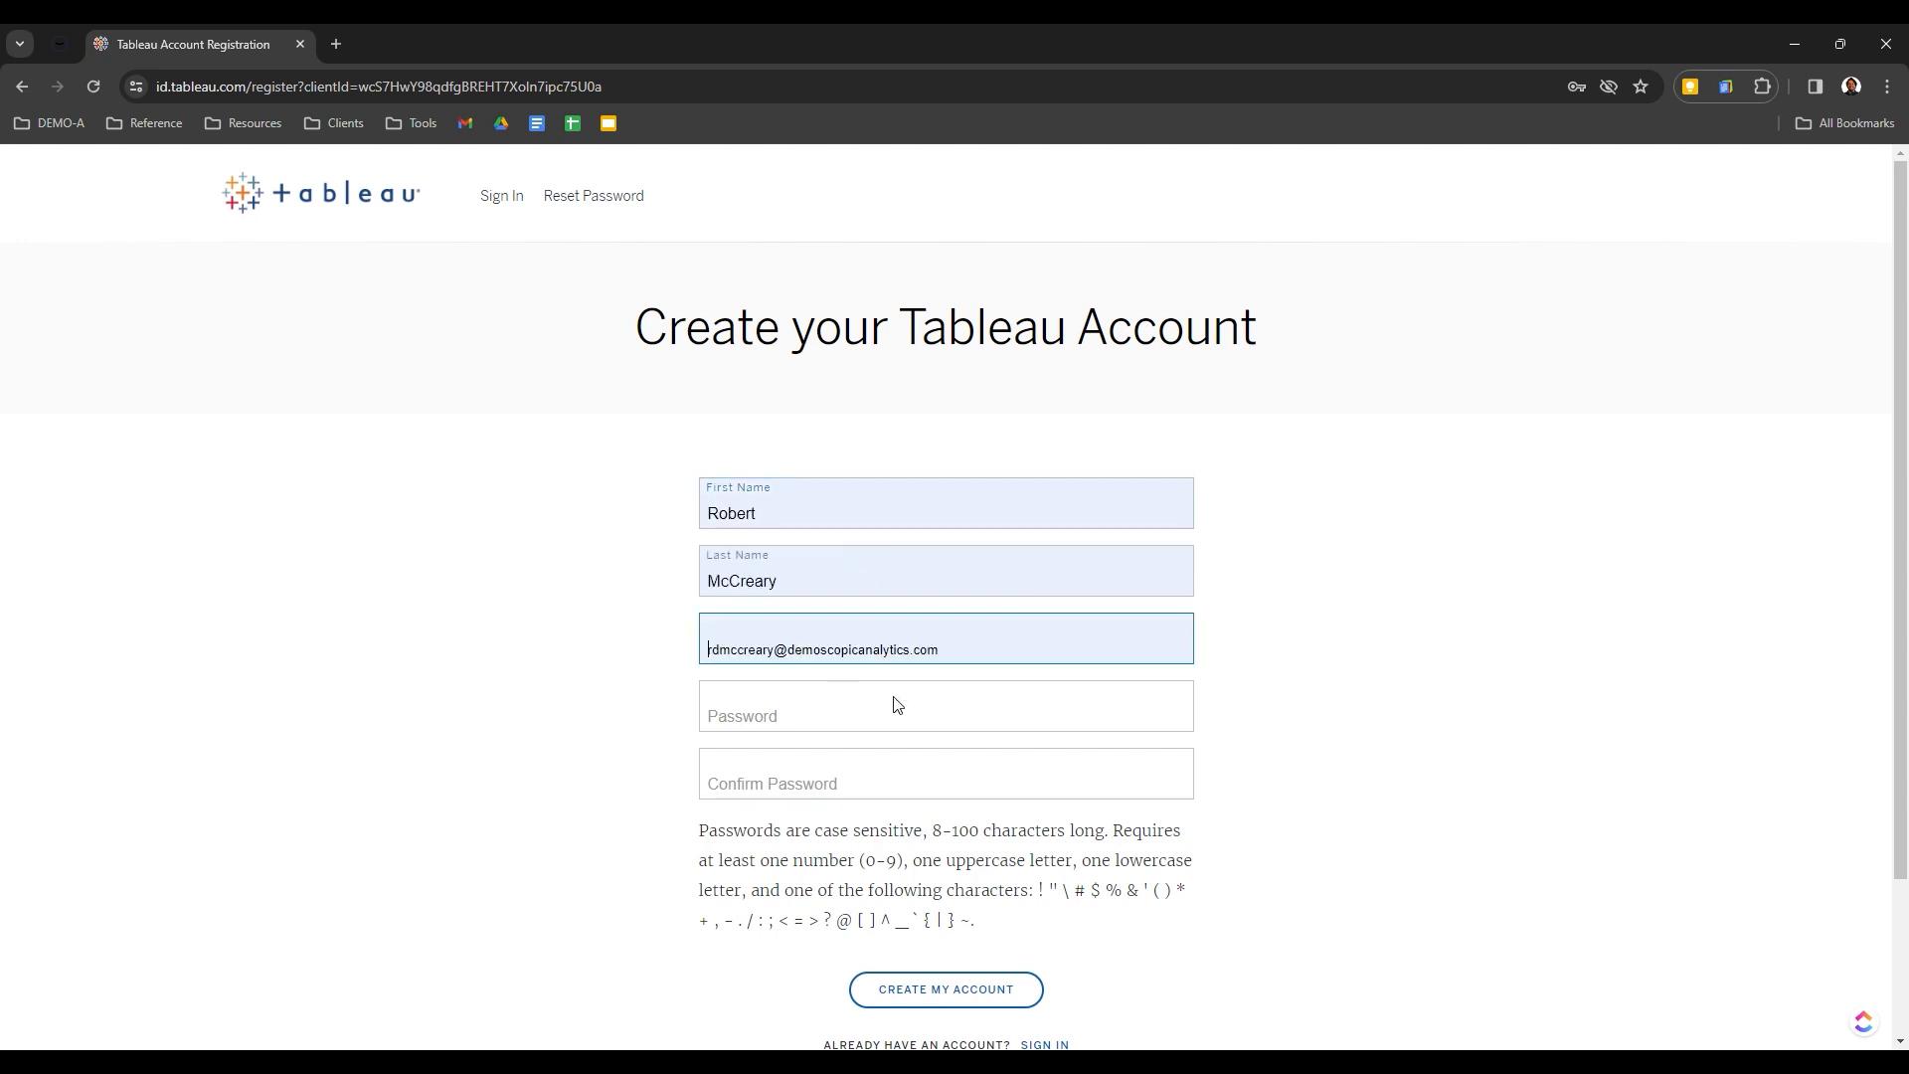
{"action": "left_click", "coordinate": [833, 718]}
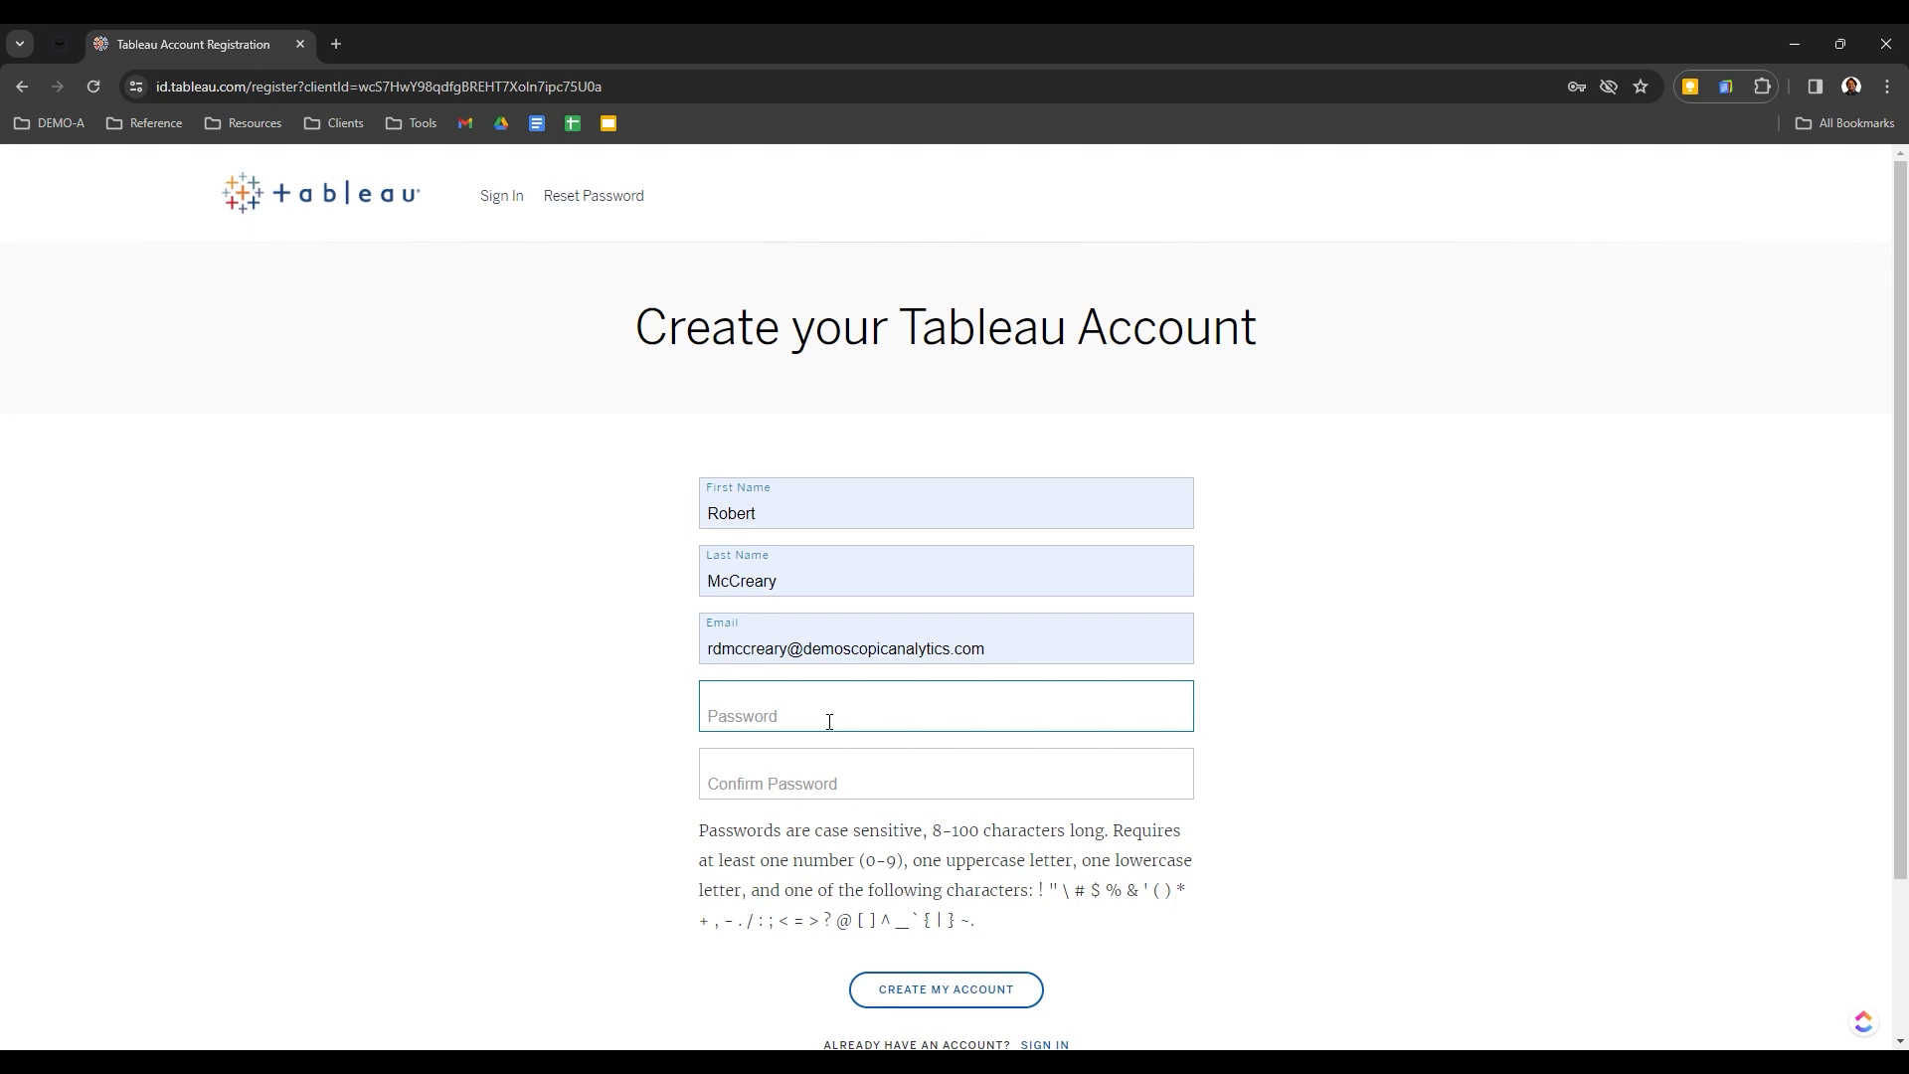
Look over the rest of the account registration form and return to the Tableau Public Discover page without creating an account
{"action": "left_click", "coordinate": [580, 825]}
{"action": "scroll", "coordinate": [580, 825], "scroll_direction": "down", "scroll_amount": 3}
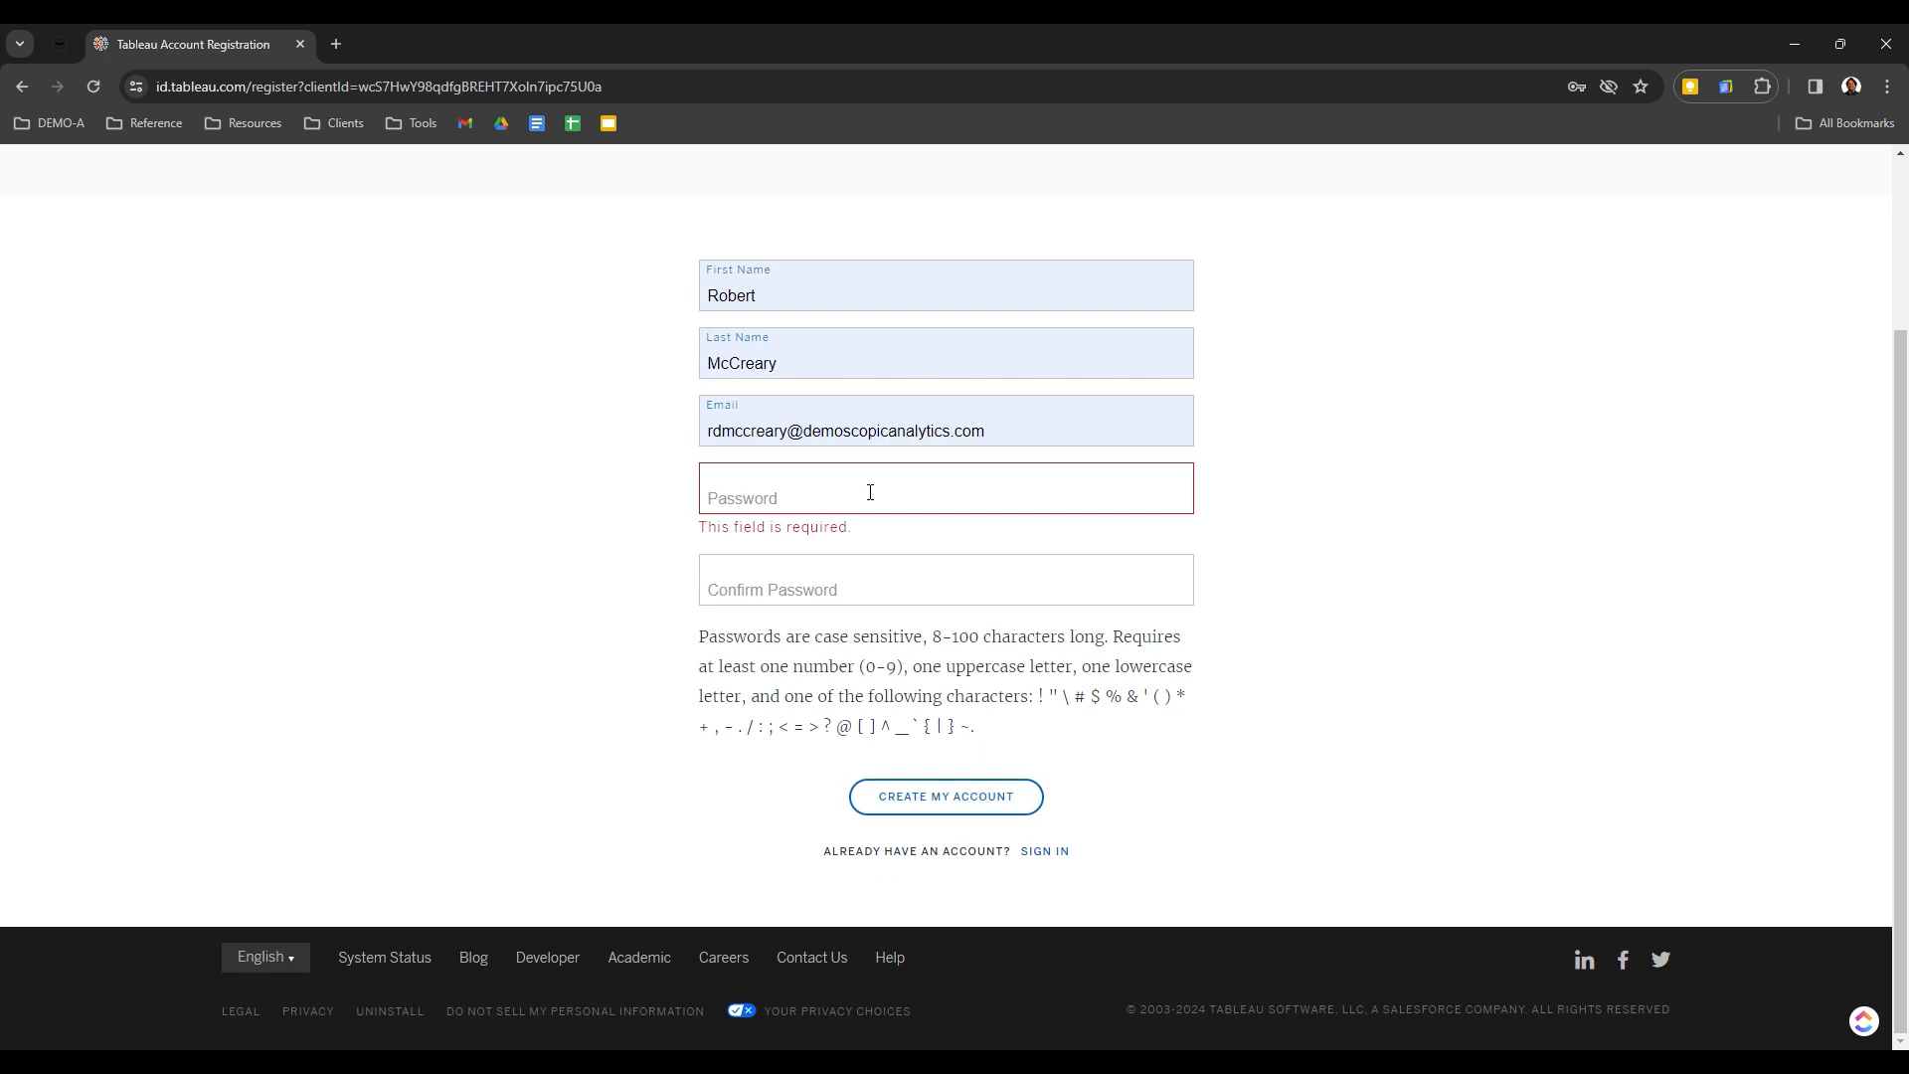
{"action": "scroll", "coordinate": [869, 490], "scroll_direction": "up", "scroll_amount": 3}
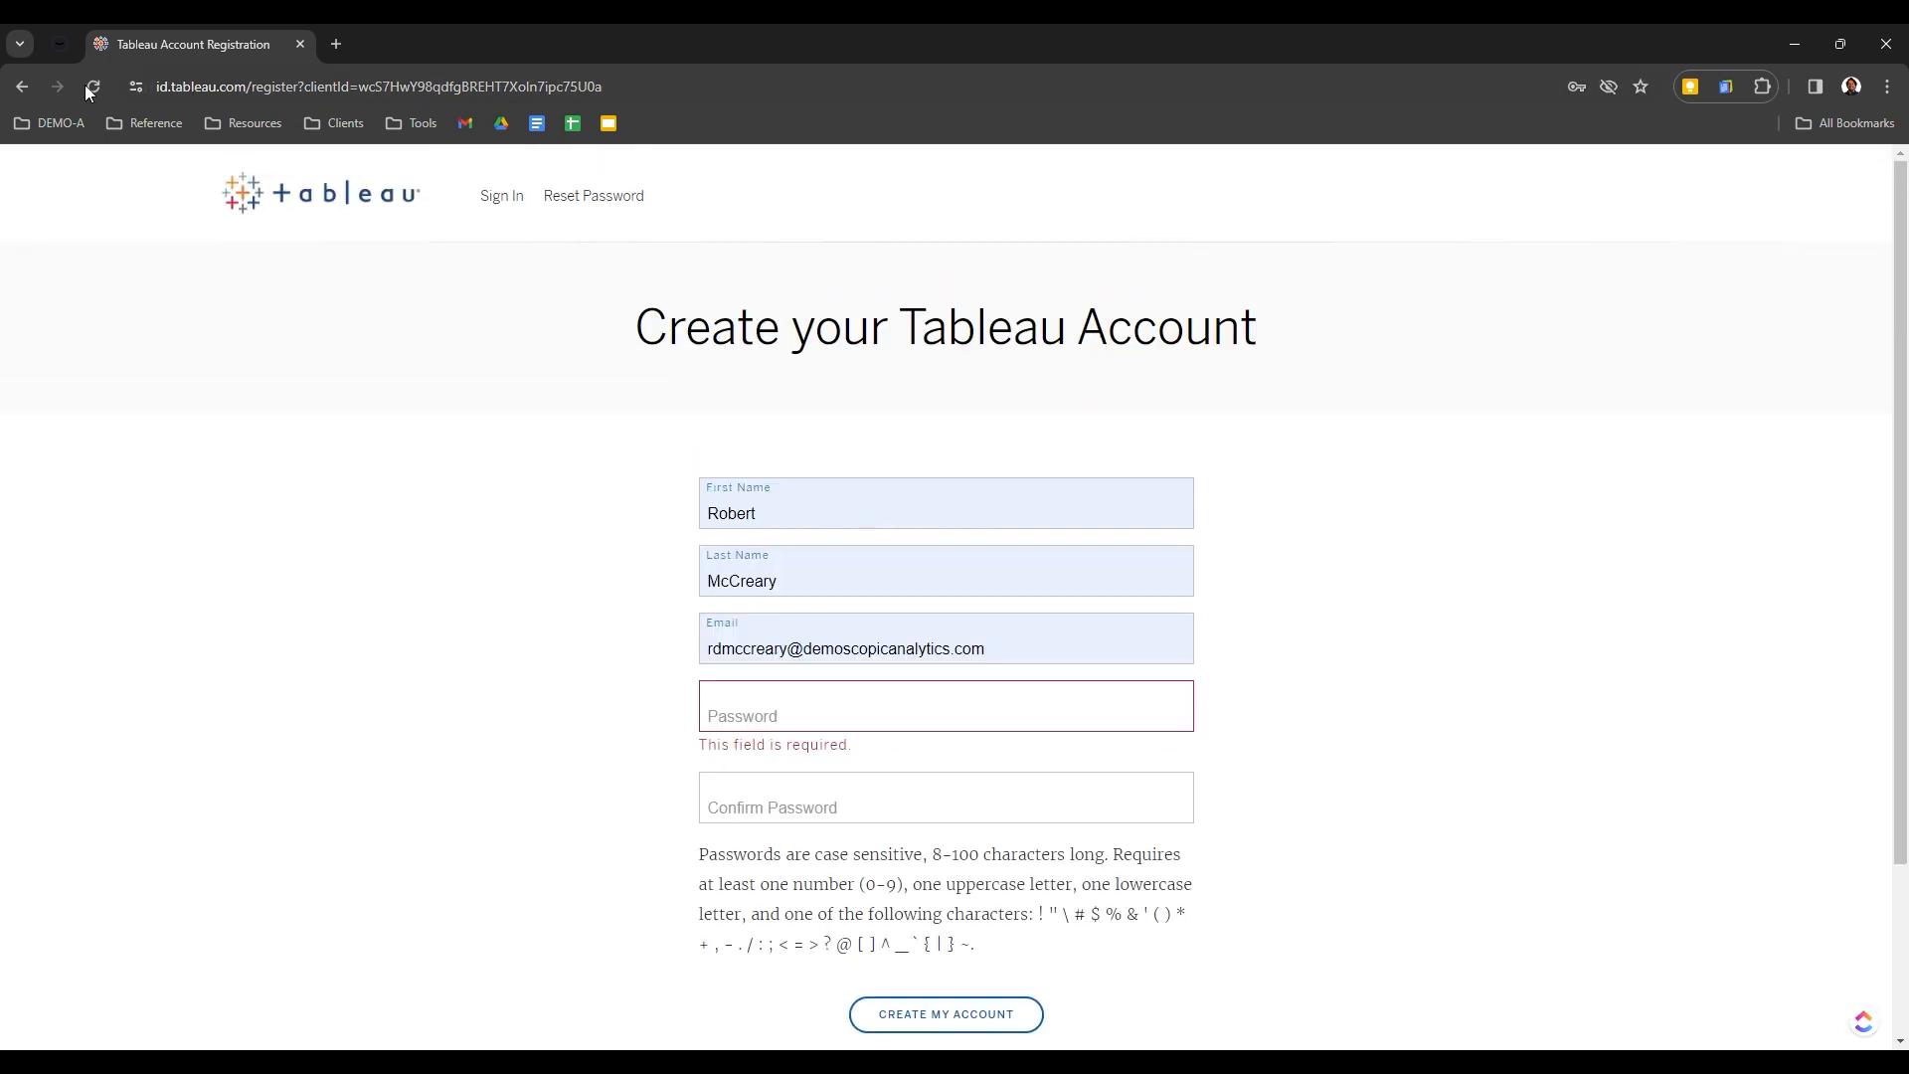
{"action": "left_click", "coordinate": [32, 86]}
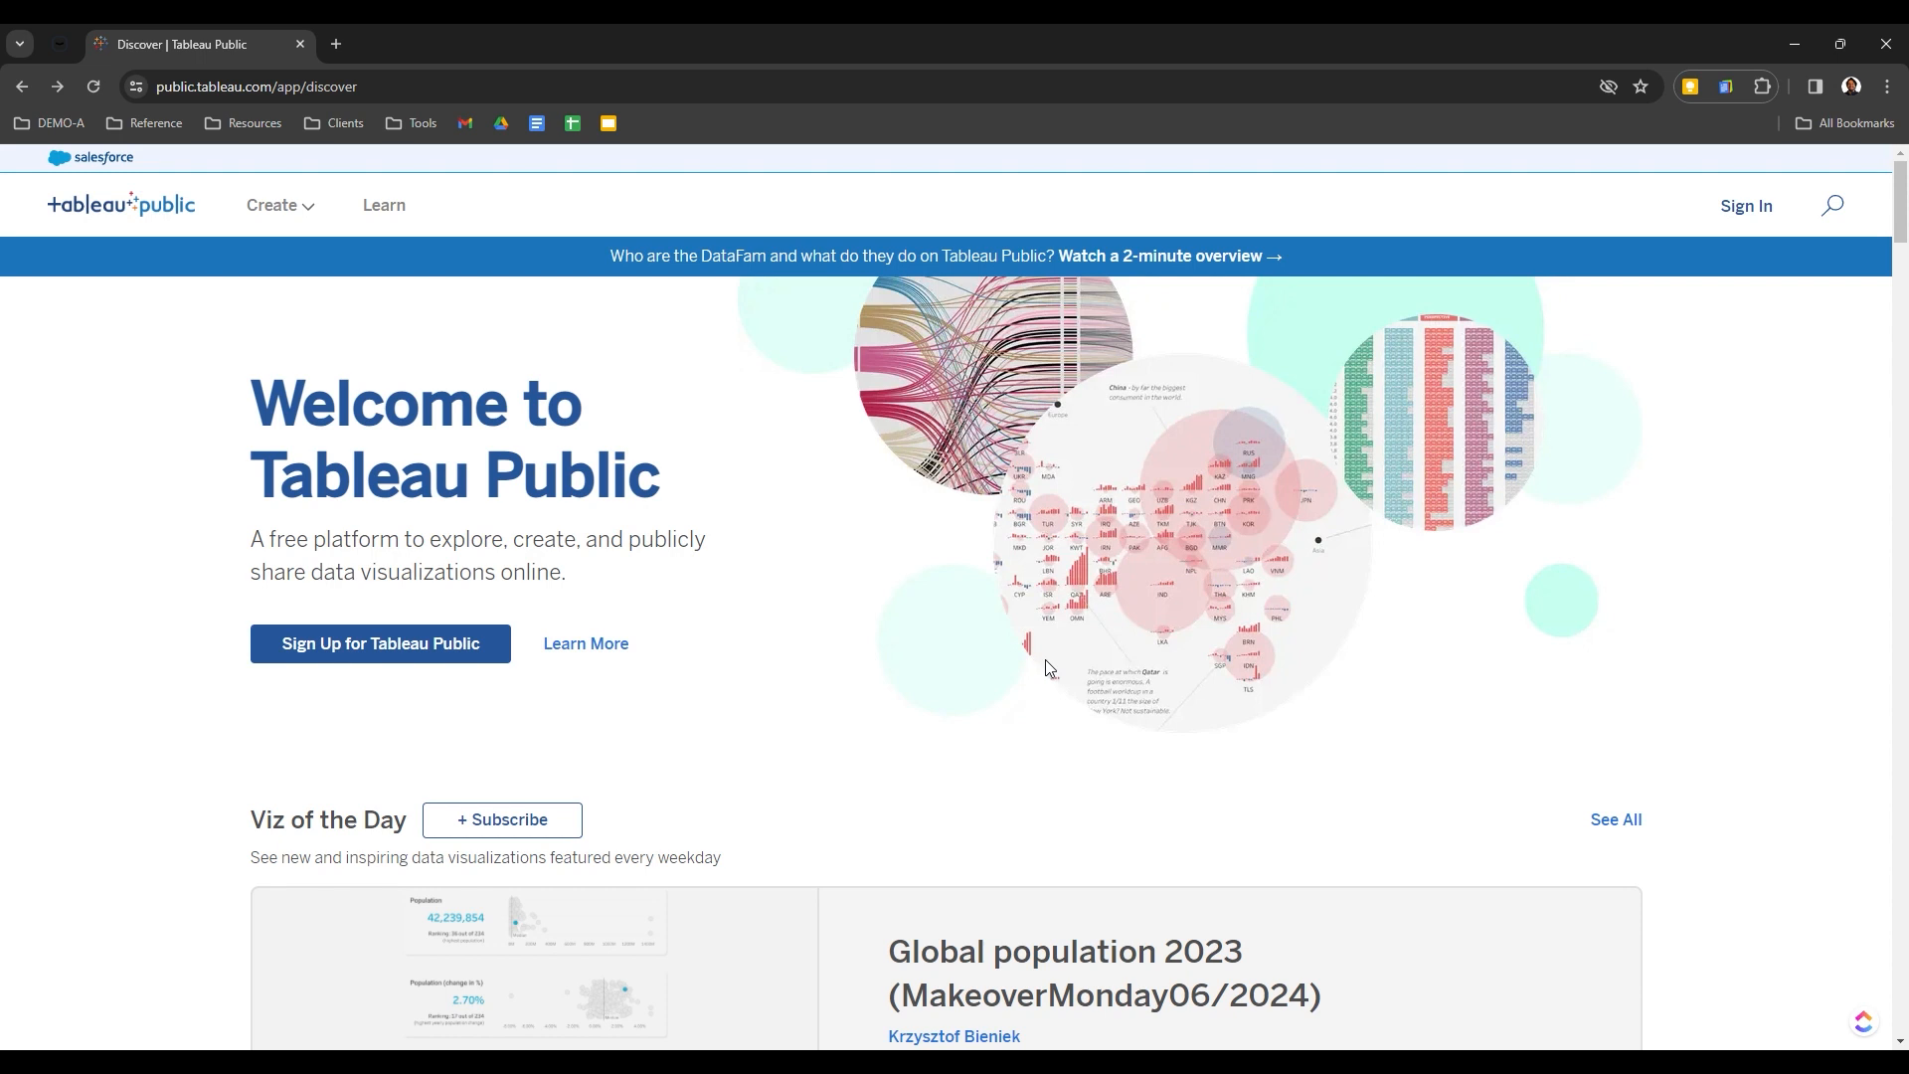
Browse the Discover page's featured visualizations, from Viz of the Day and Trending through the topic categories to Time Series Analysis
{"action": "scroll", "coordinate": [1046, 659], "scroll_direction": "down", "scroll_amount": 3}
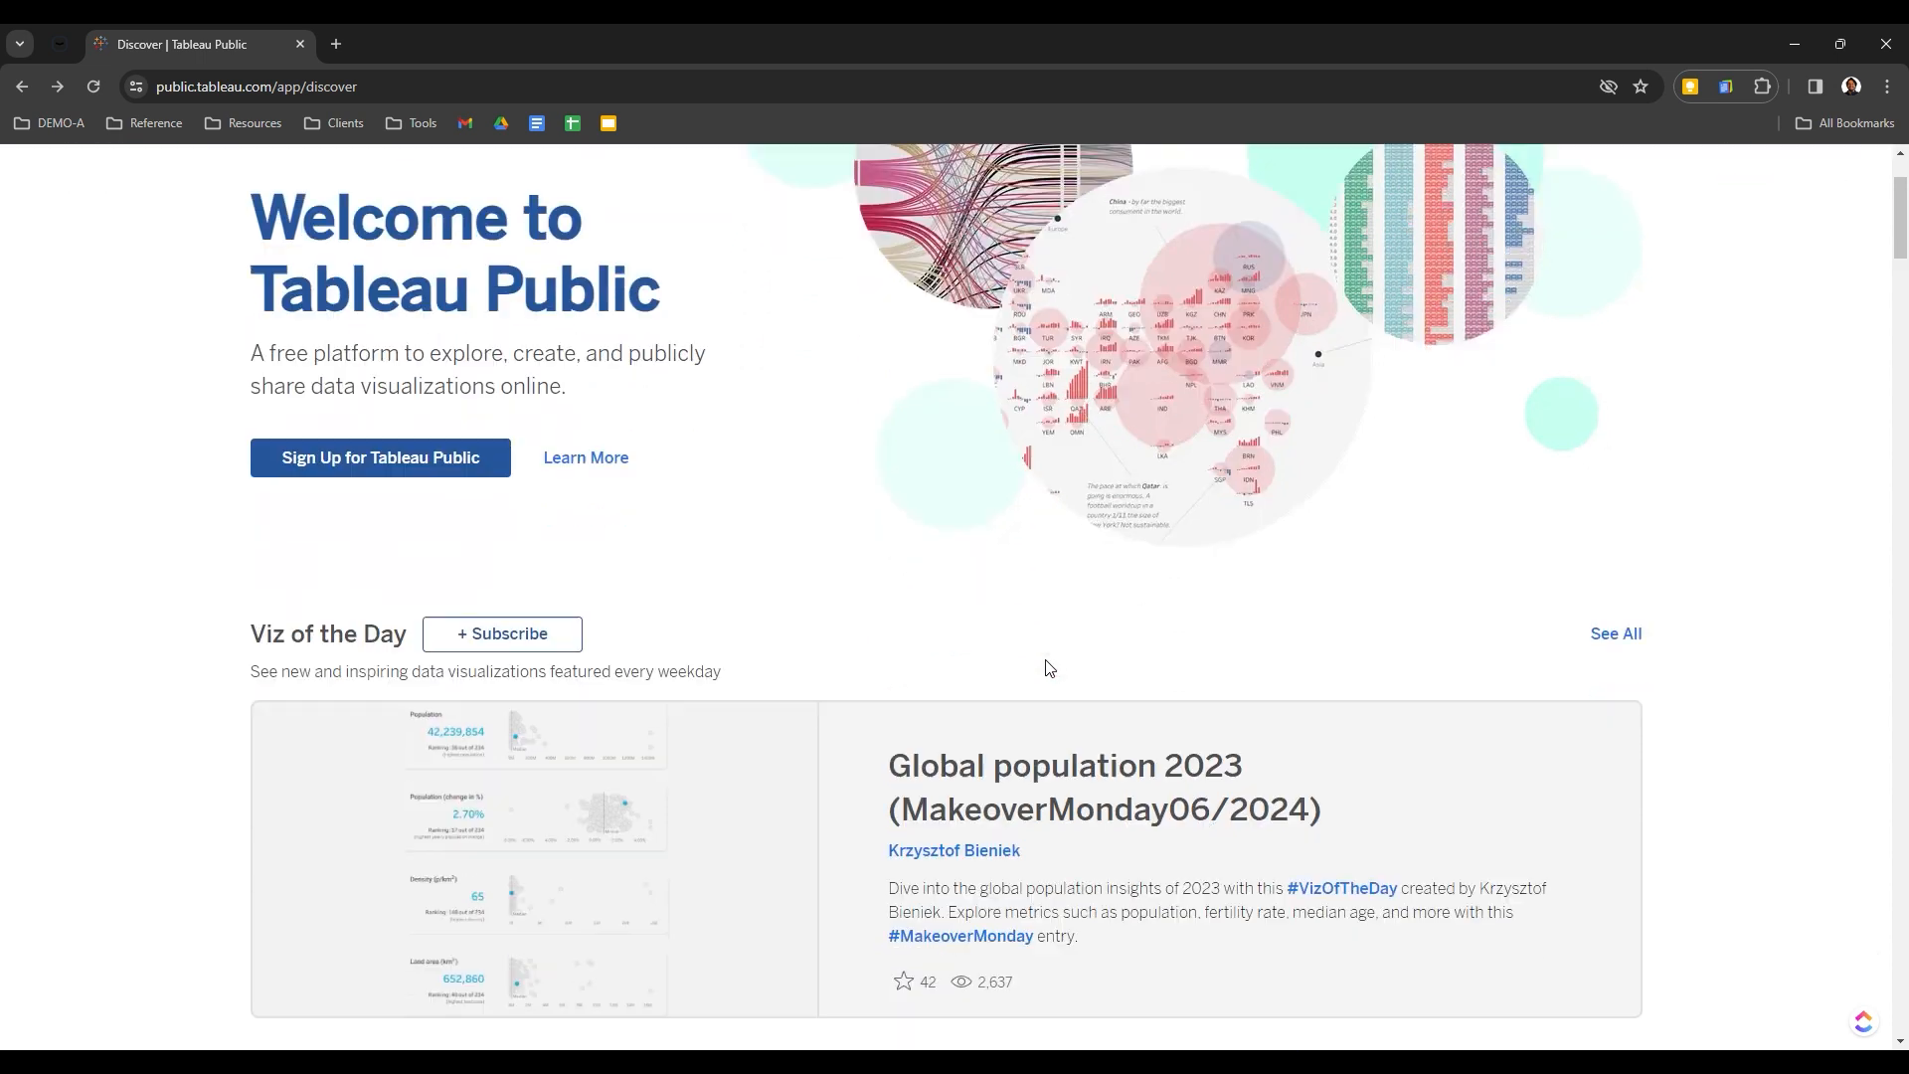
{"action": "scroll", "coordinate": [1054, 668], "scroll_direction": "down", "scroll_amount": 1}
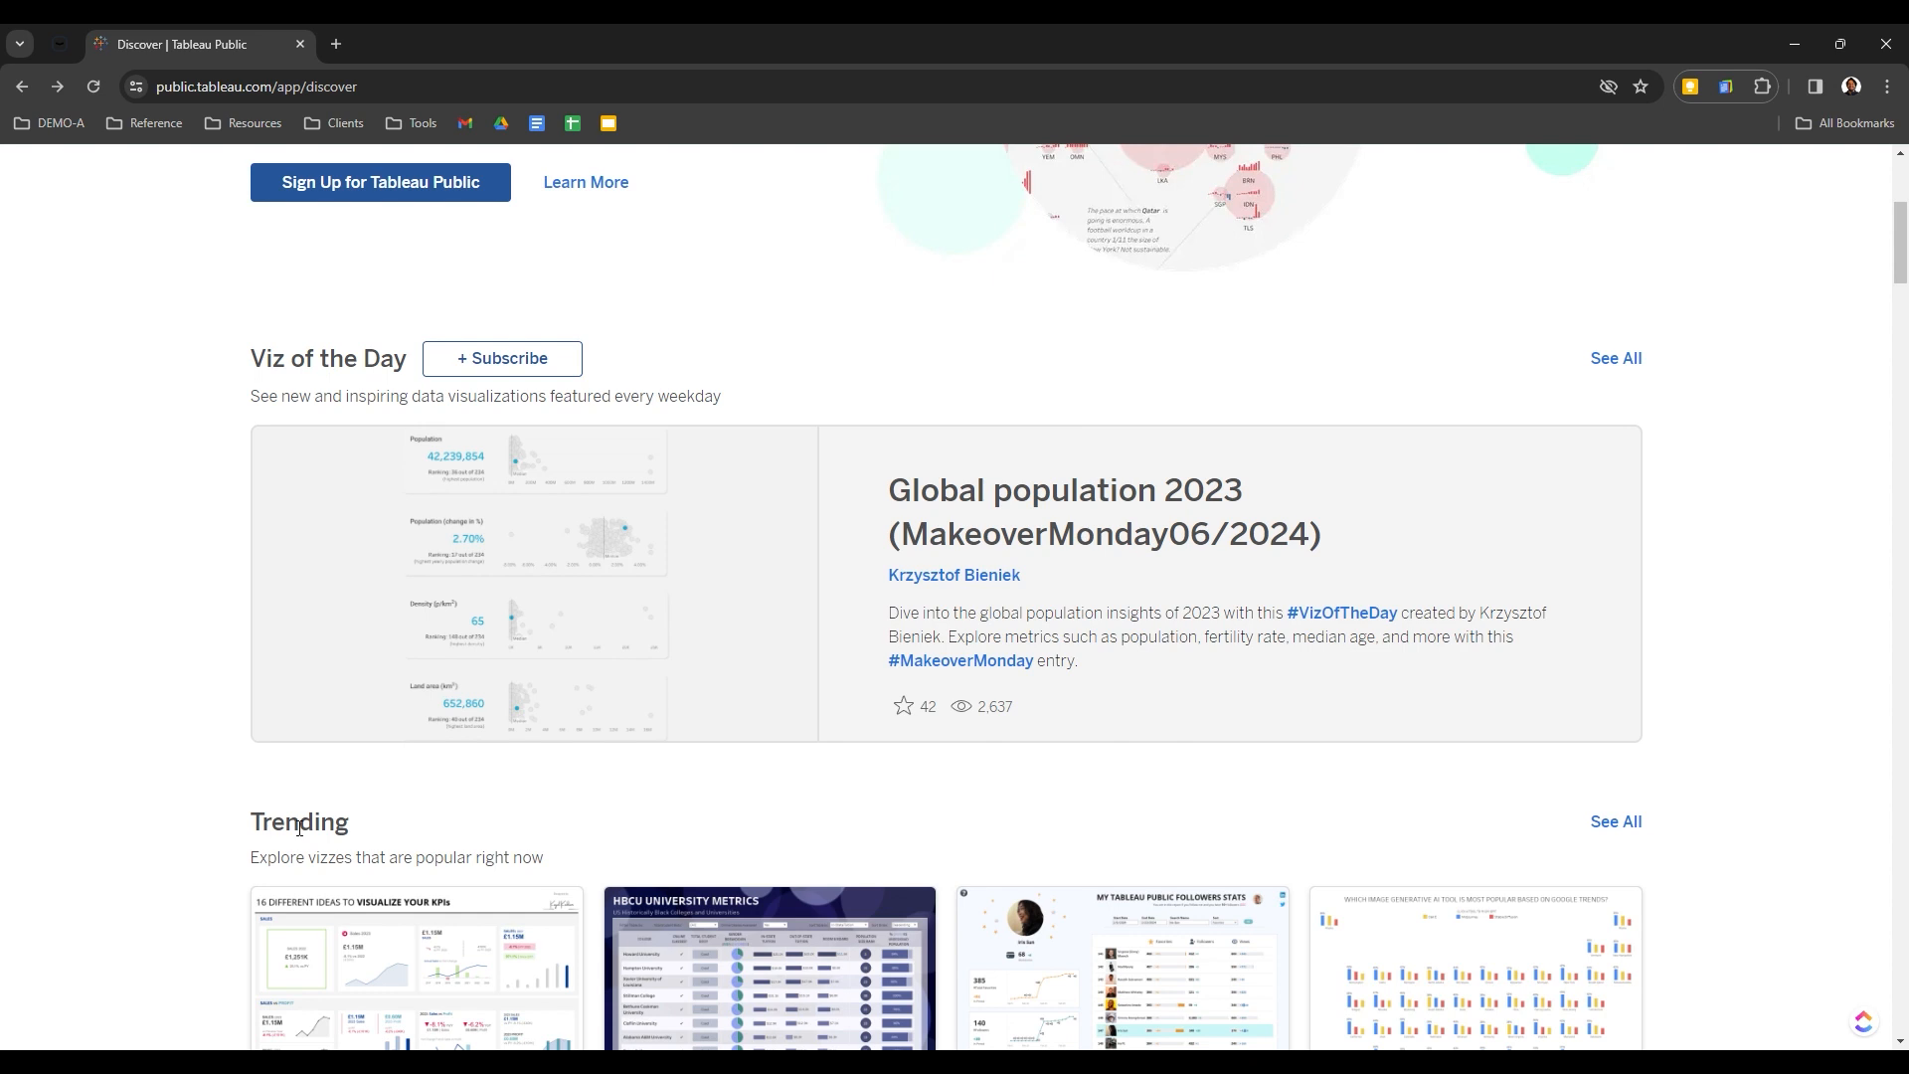
{"action": "scroll", "coordinate": [300, 828], "scroll_direction": "down", "scroll_amount": 10}
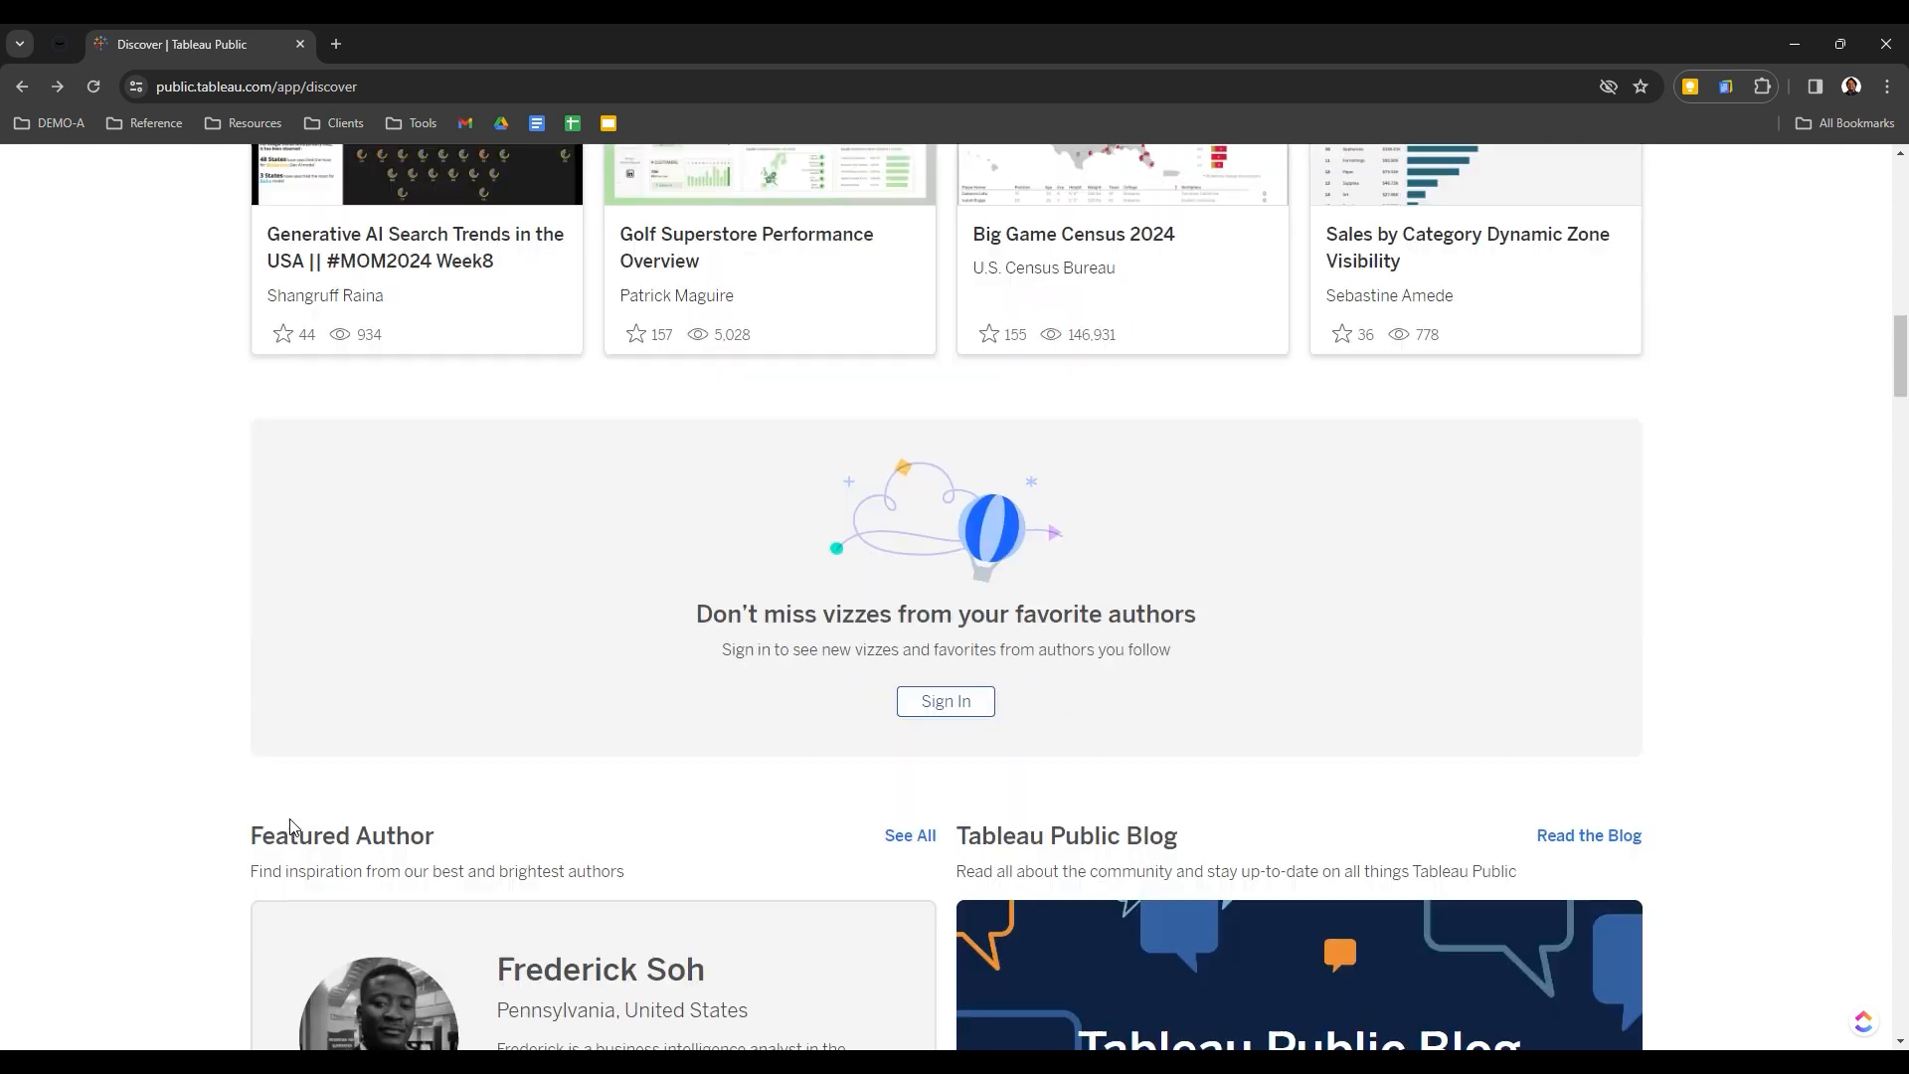
{"action": "scroll", "coordinate": [291, 829], "scroll_direction": "down", "scroll_amount": 4}
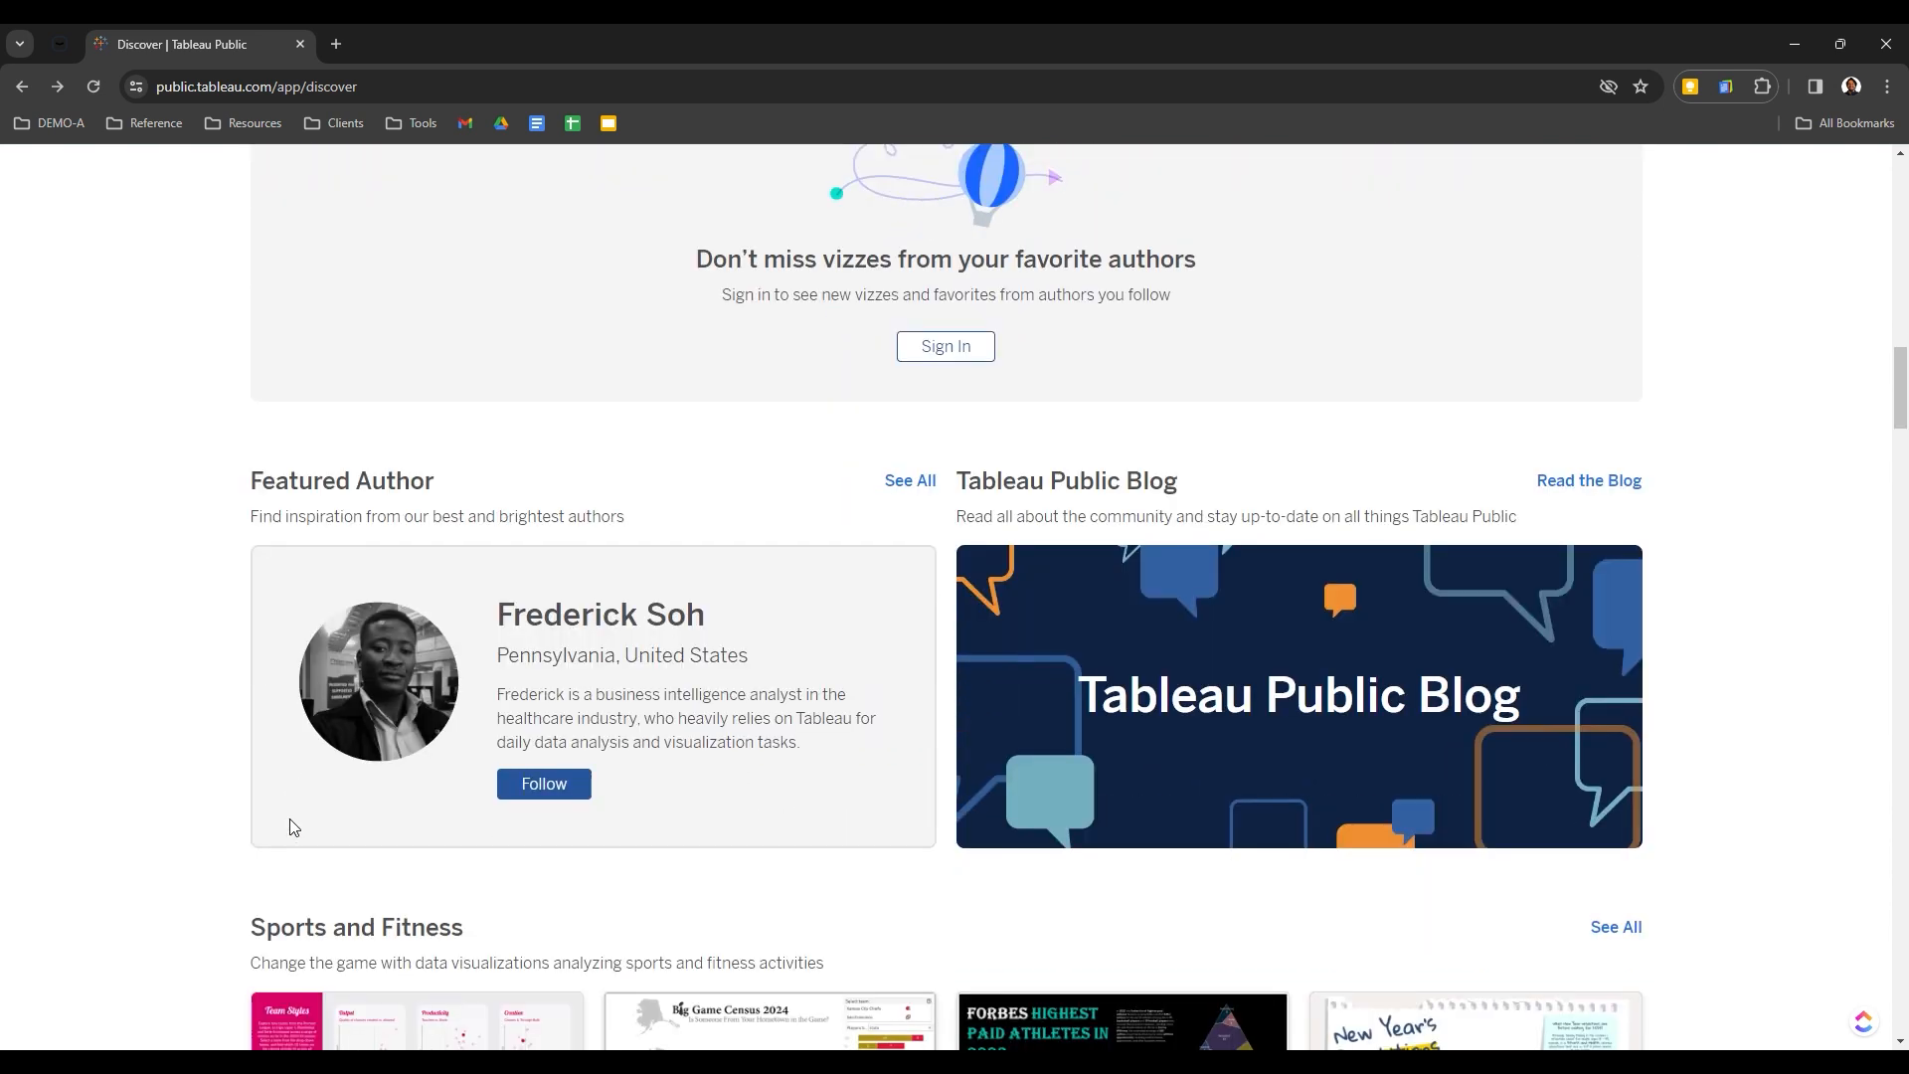
{"action": "scroll", "coordinate": [291, 828], "scroll_direction": "down", "scroll_amount": 5}
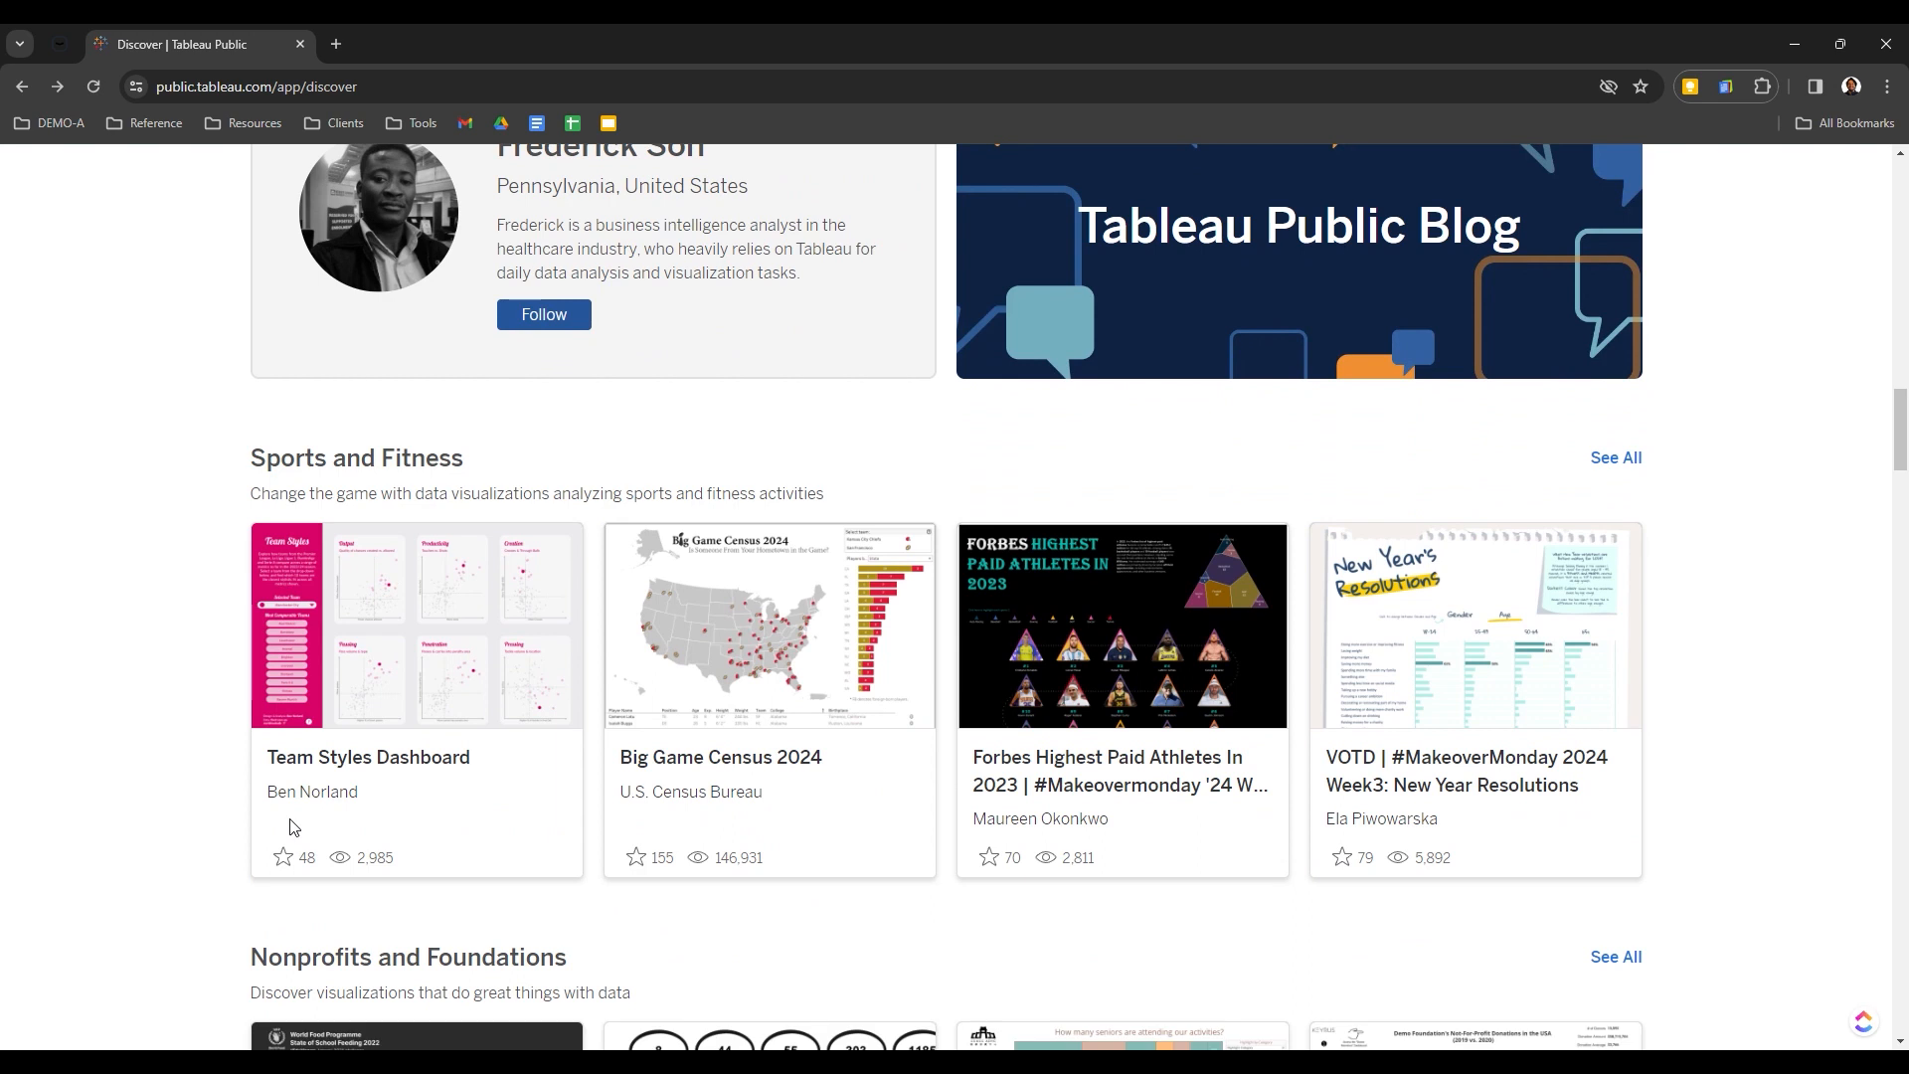
{"action": "scroll", "coordinate": [293, 828], "scroll_direction": "down", "scroll_amount": 5}
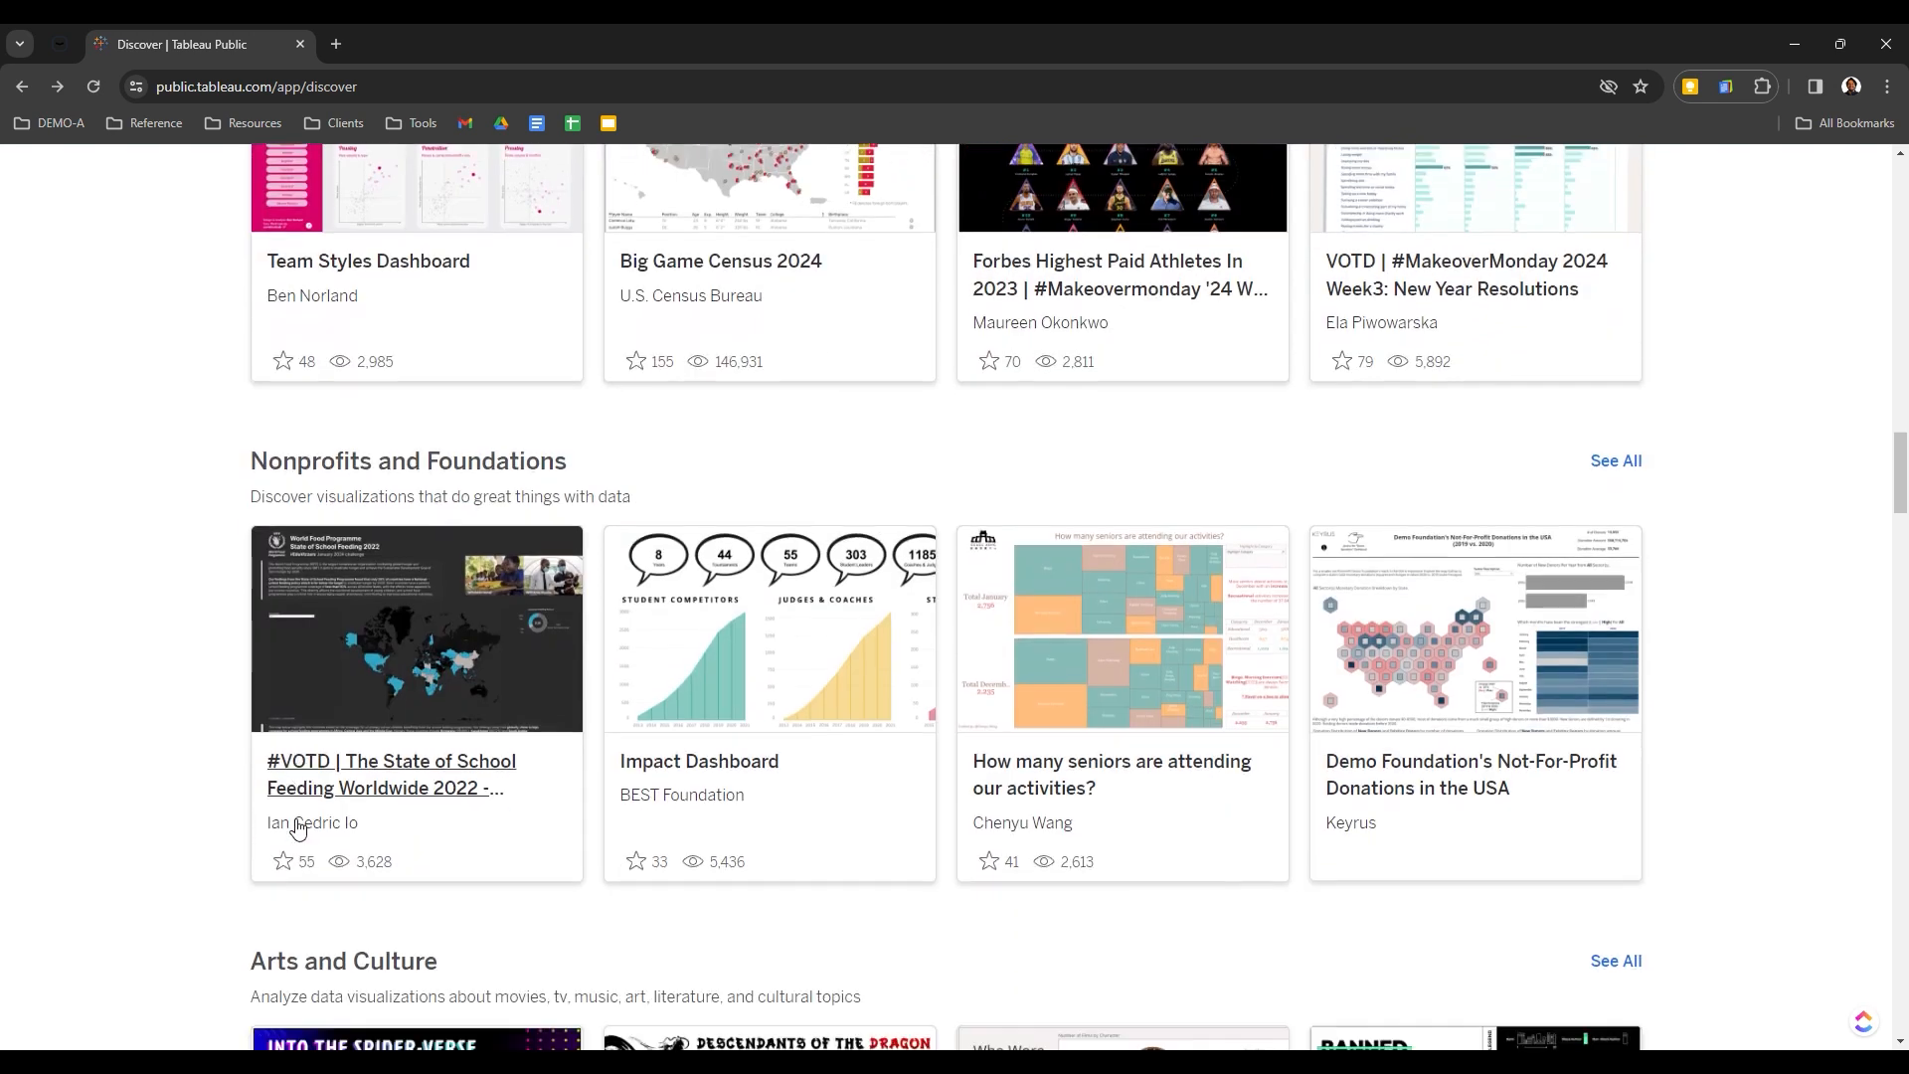
{"action": "scroll", "coordinate": [295, 829], "scroll_direction": "down", "scroll_amount": 9}
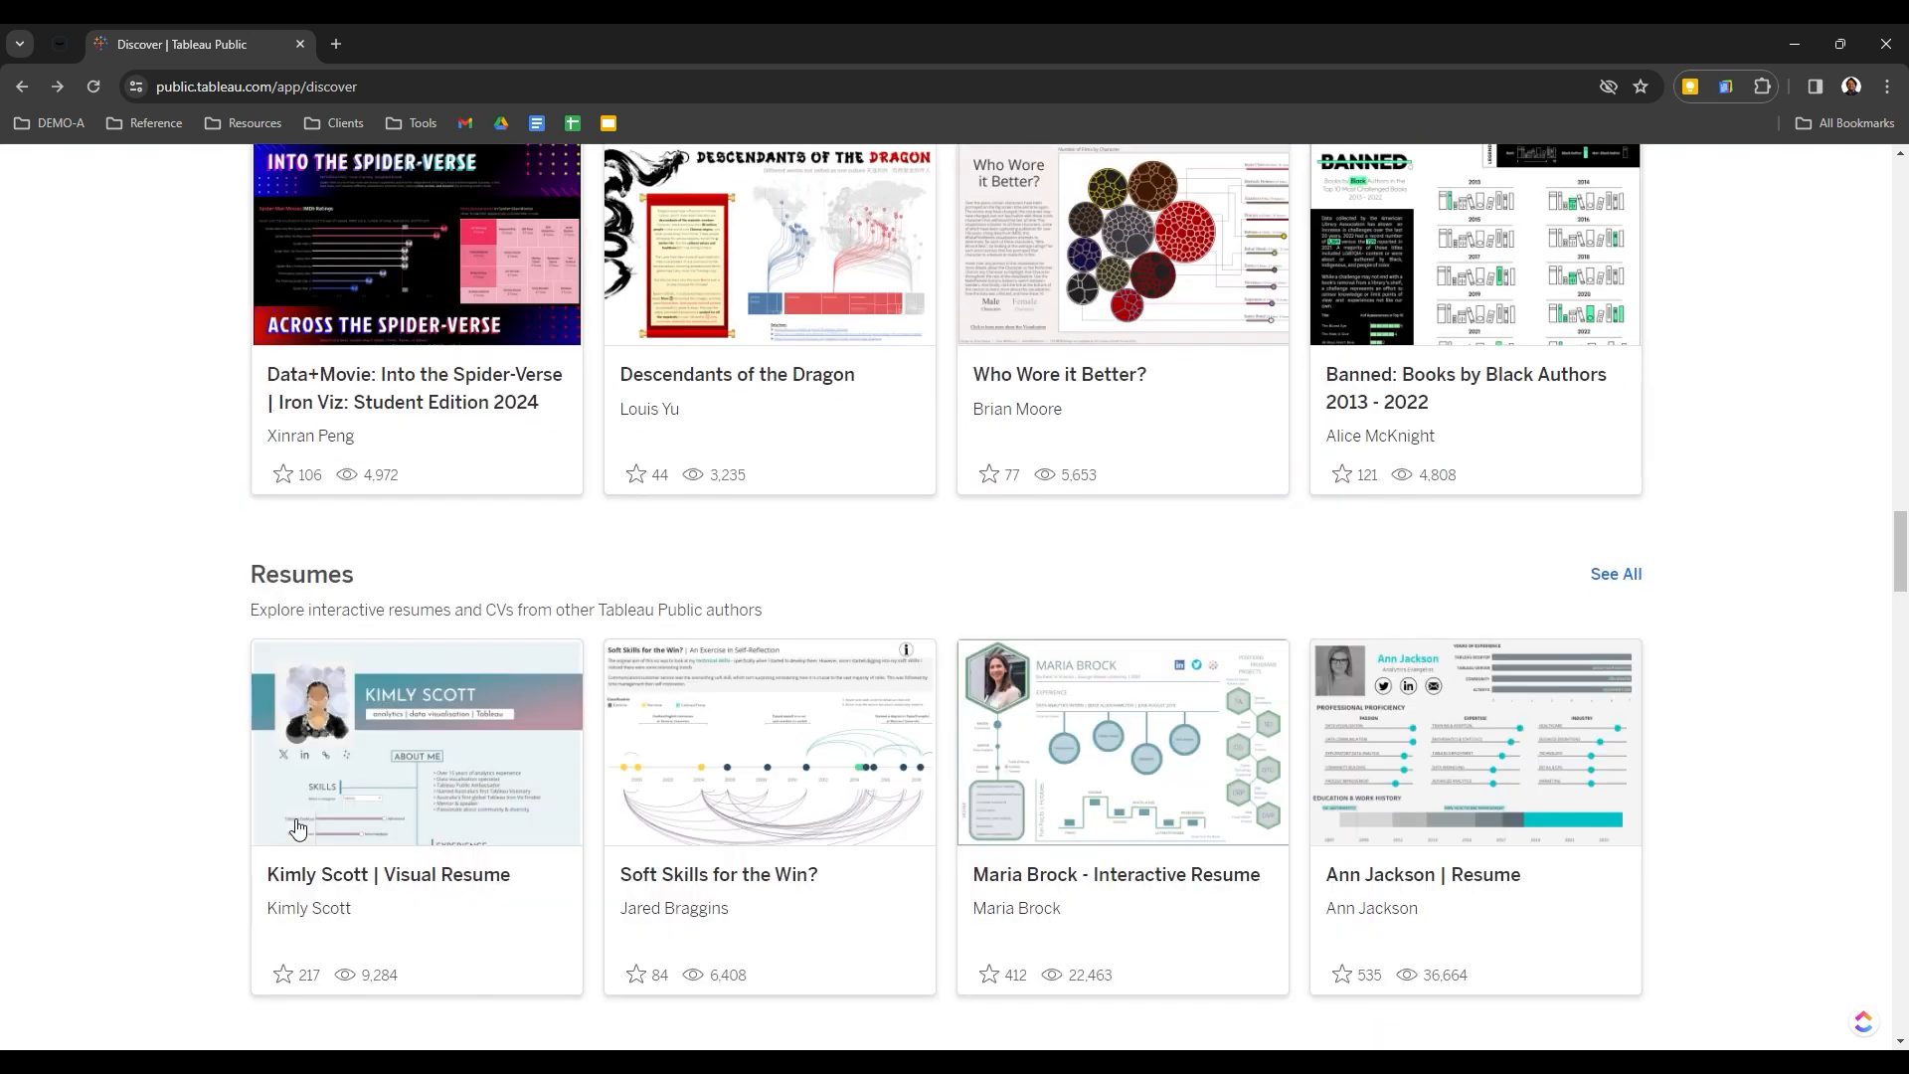
{"action": "scroll", "coordinate": [297, 829], "scroll_direction": "down", "scroll_amount": 6}
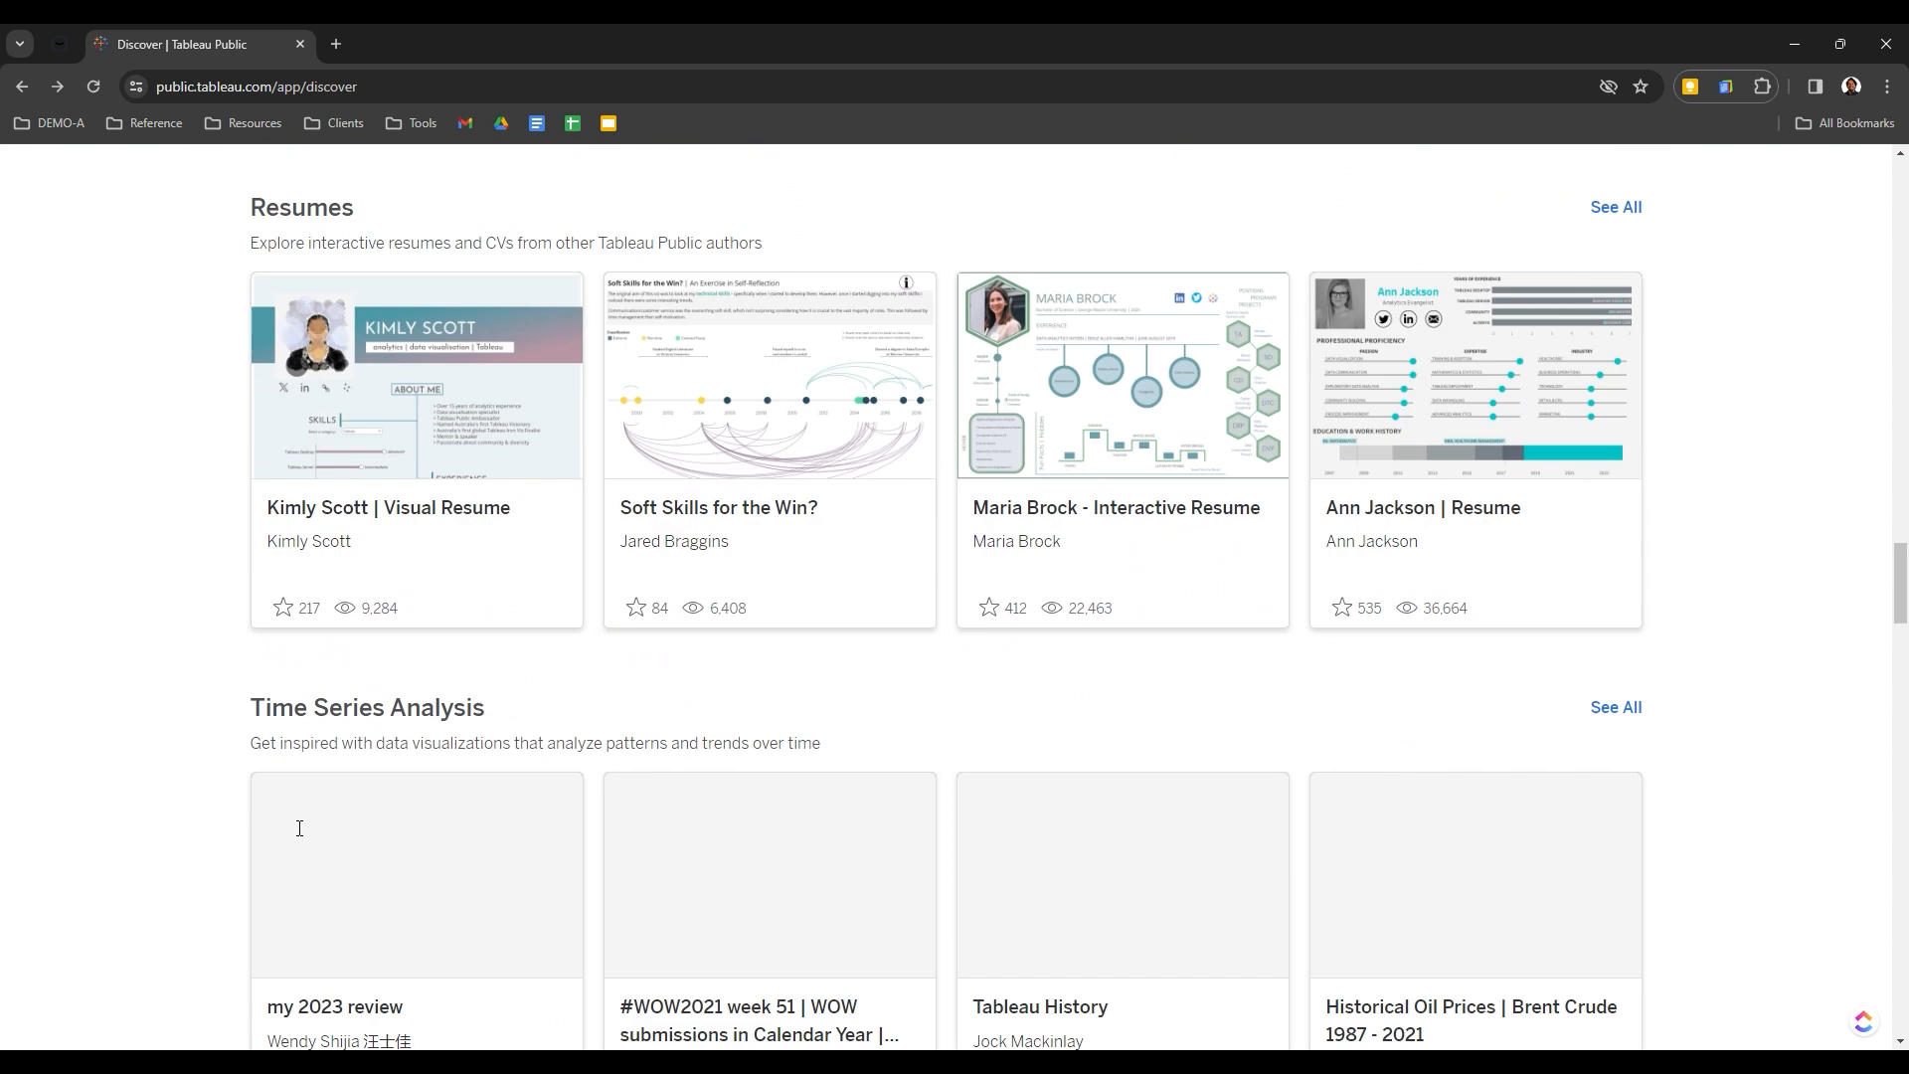
Browse the remaining Discover page categories, from Learning Tableau through Healthcare and Business Dashboards to Maps, and return to the page's beginning
{"action": "scroll", "coordinate": [297, 828], "scroll_direction": "down", "scroll_amount": 6}
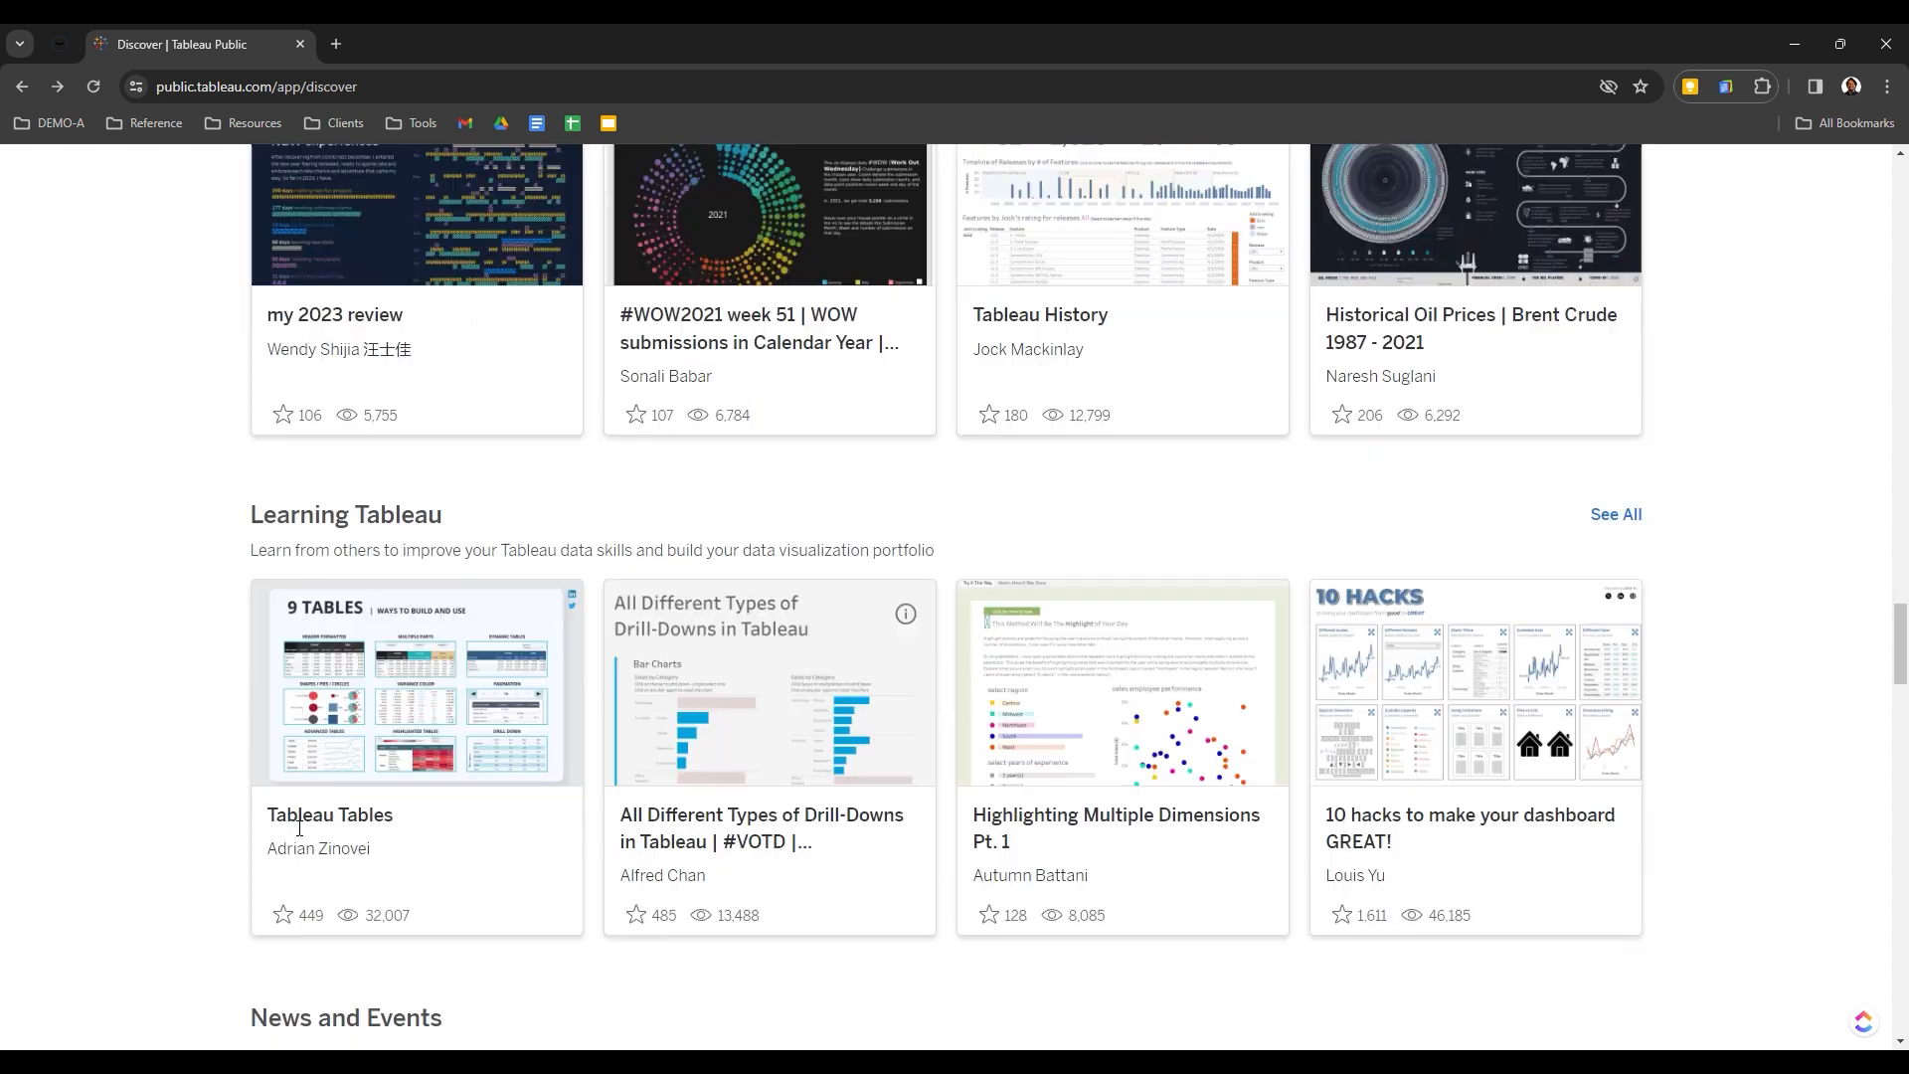
{"action": "scroll", "coordinate": [298, 829], "scroll_direction": "down", "scroll_amount": 6}
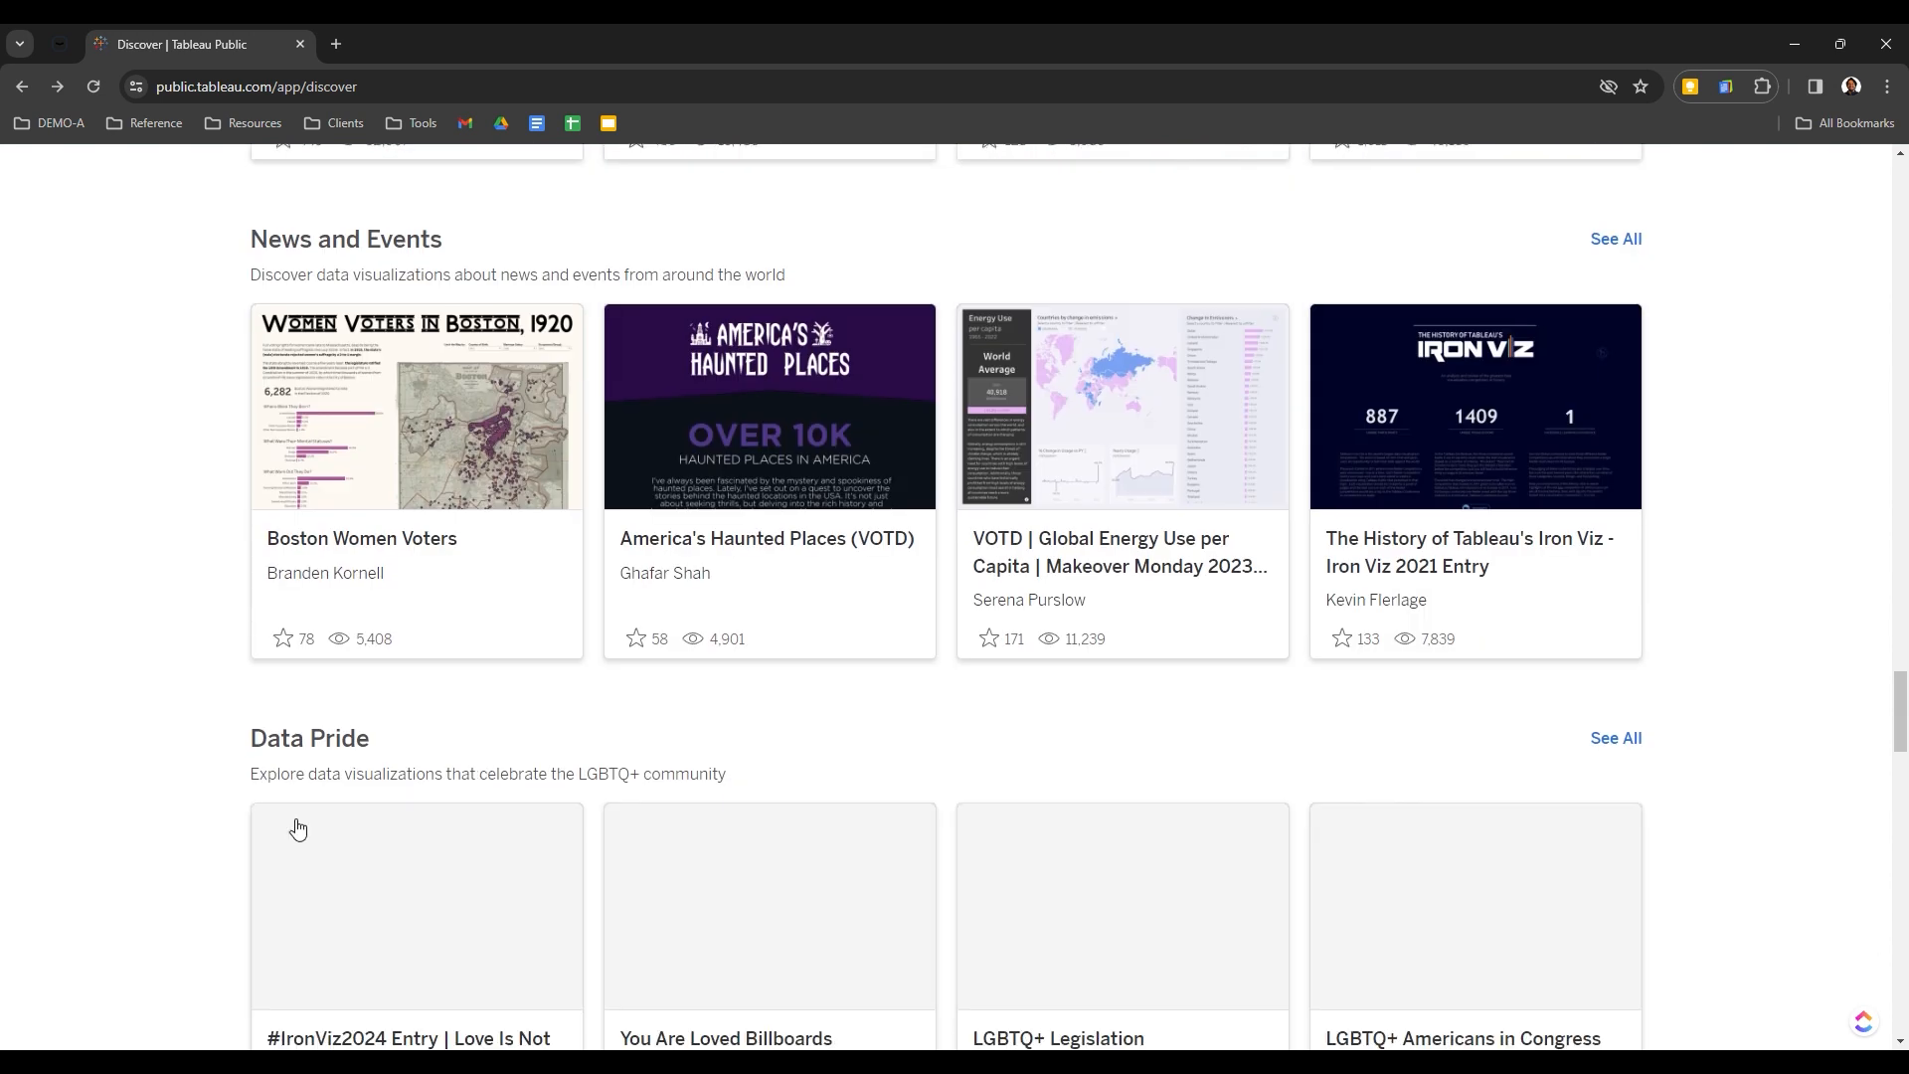
{"action": "scroll", "coordinate": [295, 827], "scroll_direction": "down", "scroll_amount": 6}
{"action": "scroll", "coordinate": [294, 827], "scroll_direction": "down", "scroll_amount": 5}
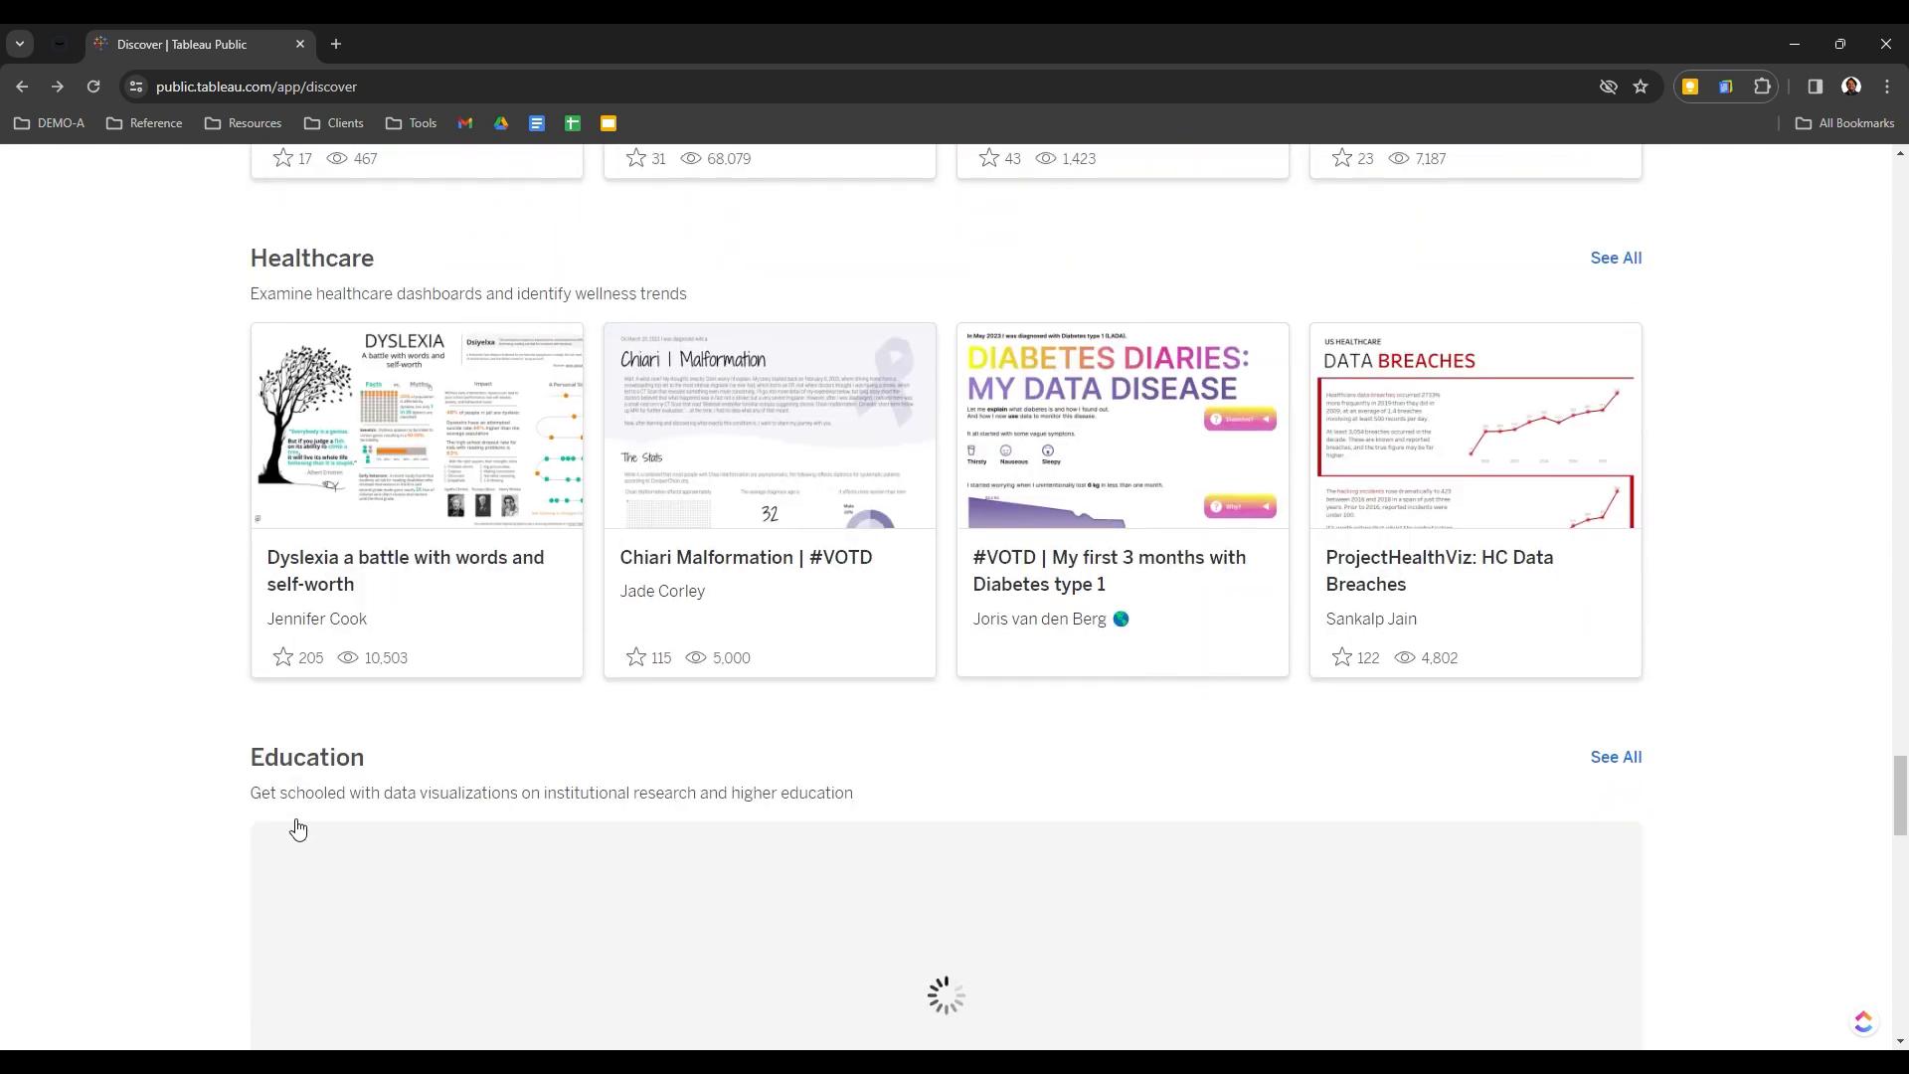
{"action": "scroll", "coordinate": [297, 826], "scroll_direction": "down", "scroll_amount": 2}
{"action": "scroll", "coordinate": [298, 828], "scroll_direction": "down", "scroll_amount": 4}
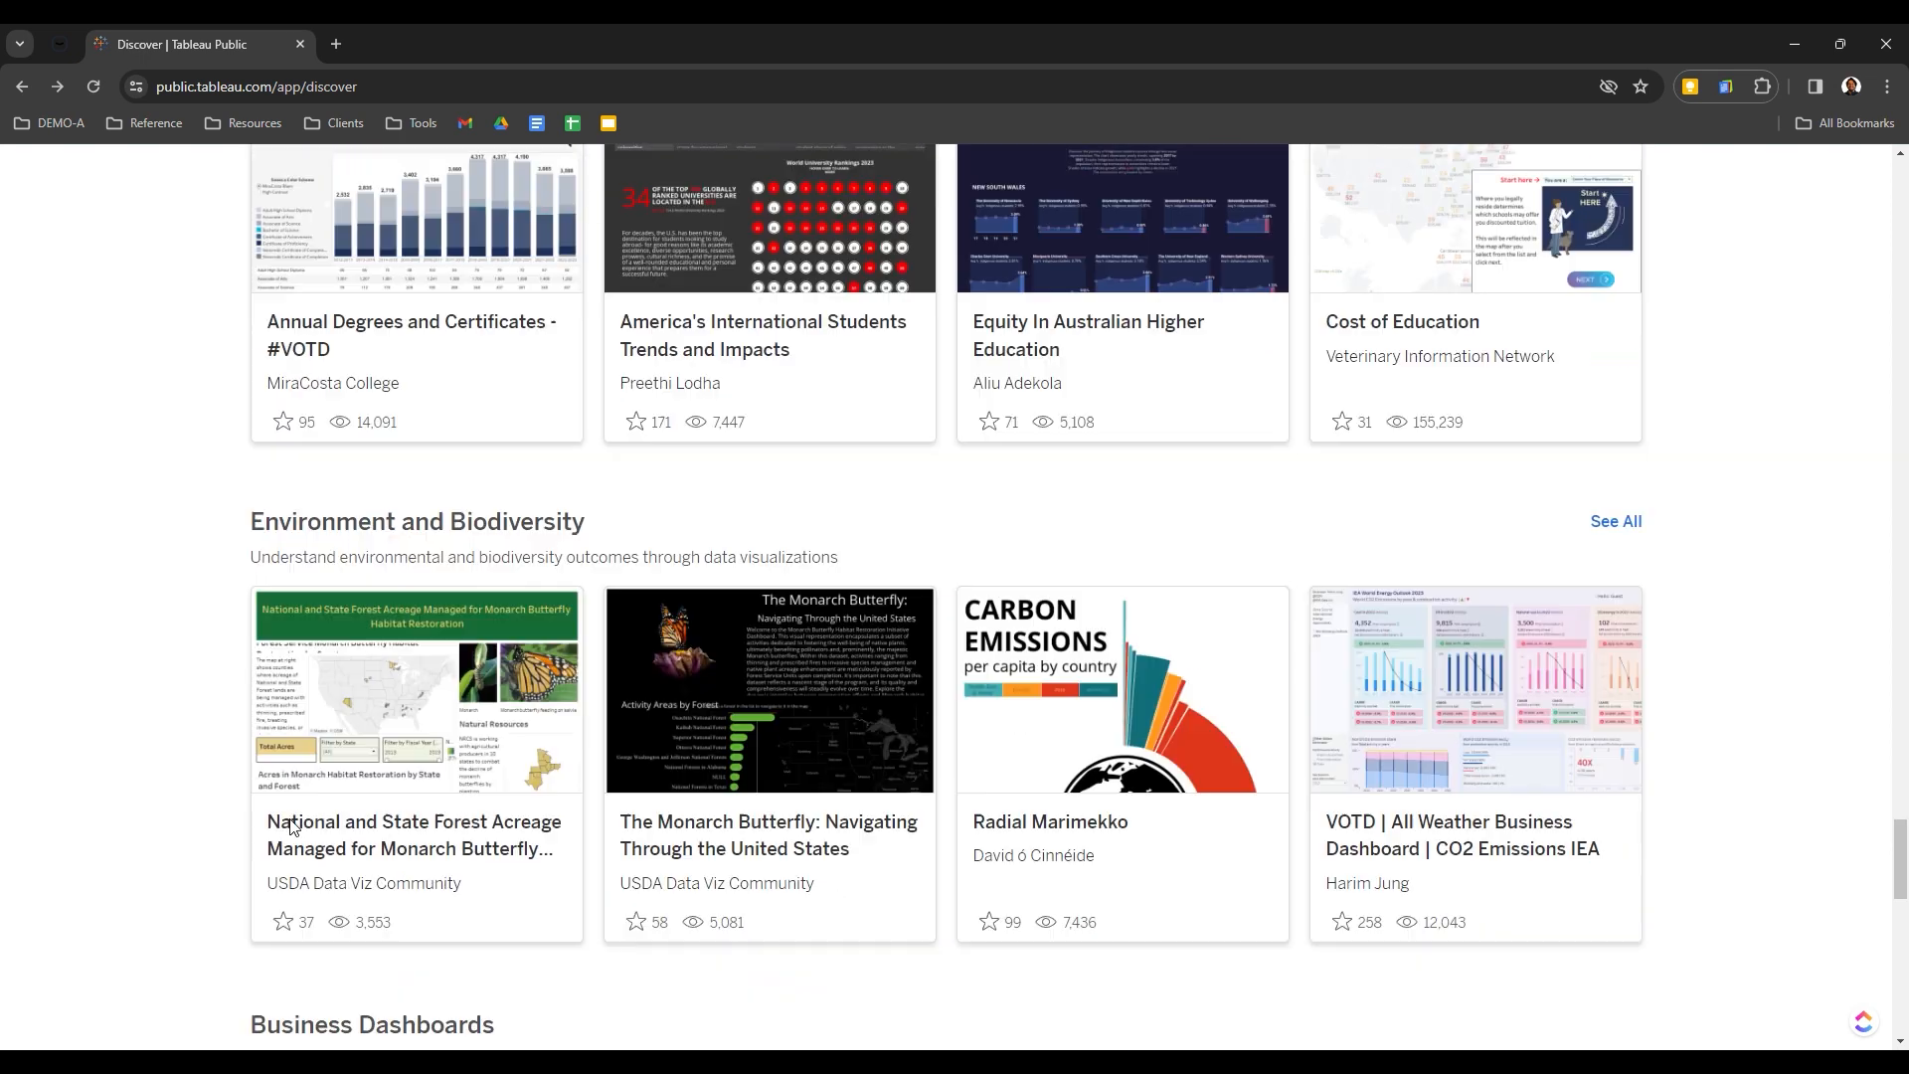
{"action": "scroll", "coordinate": [297, 828], "scroll_direction": "down", "scroll_amount": 5}
{"action": "scroll", "coordinate": [296, 828], "scroll_direction": "down", "scroll_amount": 6}
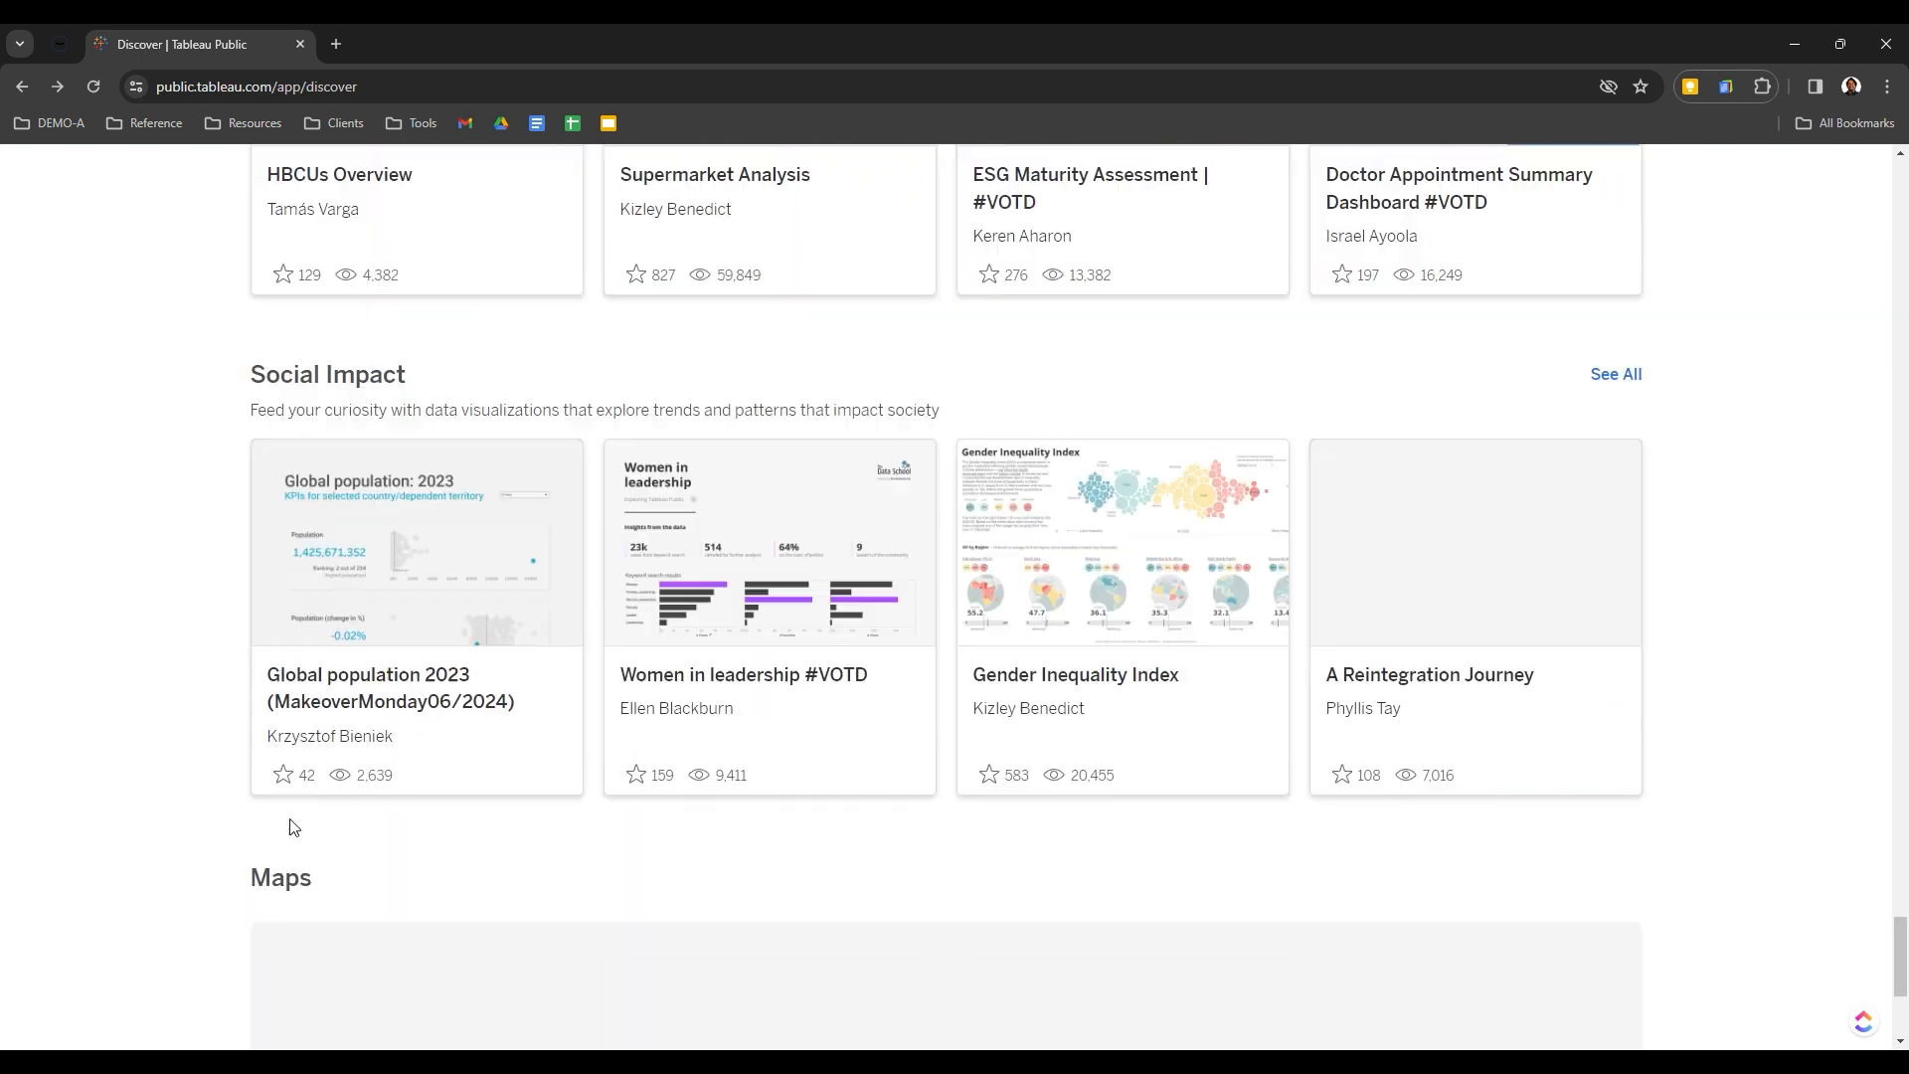
{"action": "scroll", "coordinate": [295, 828], "scroll_direction": "down", "scroll_amount": 4}
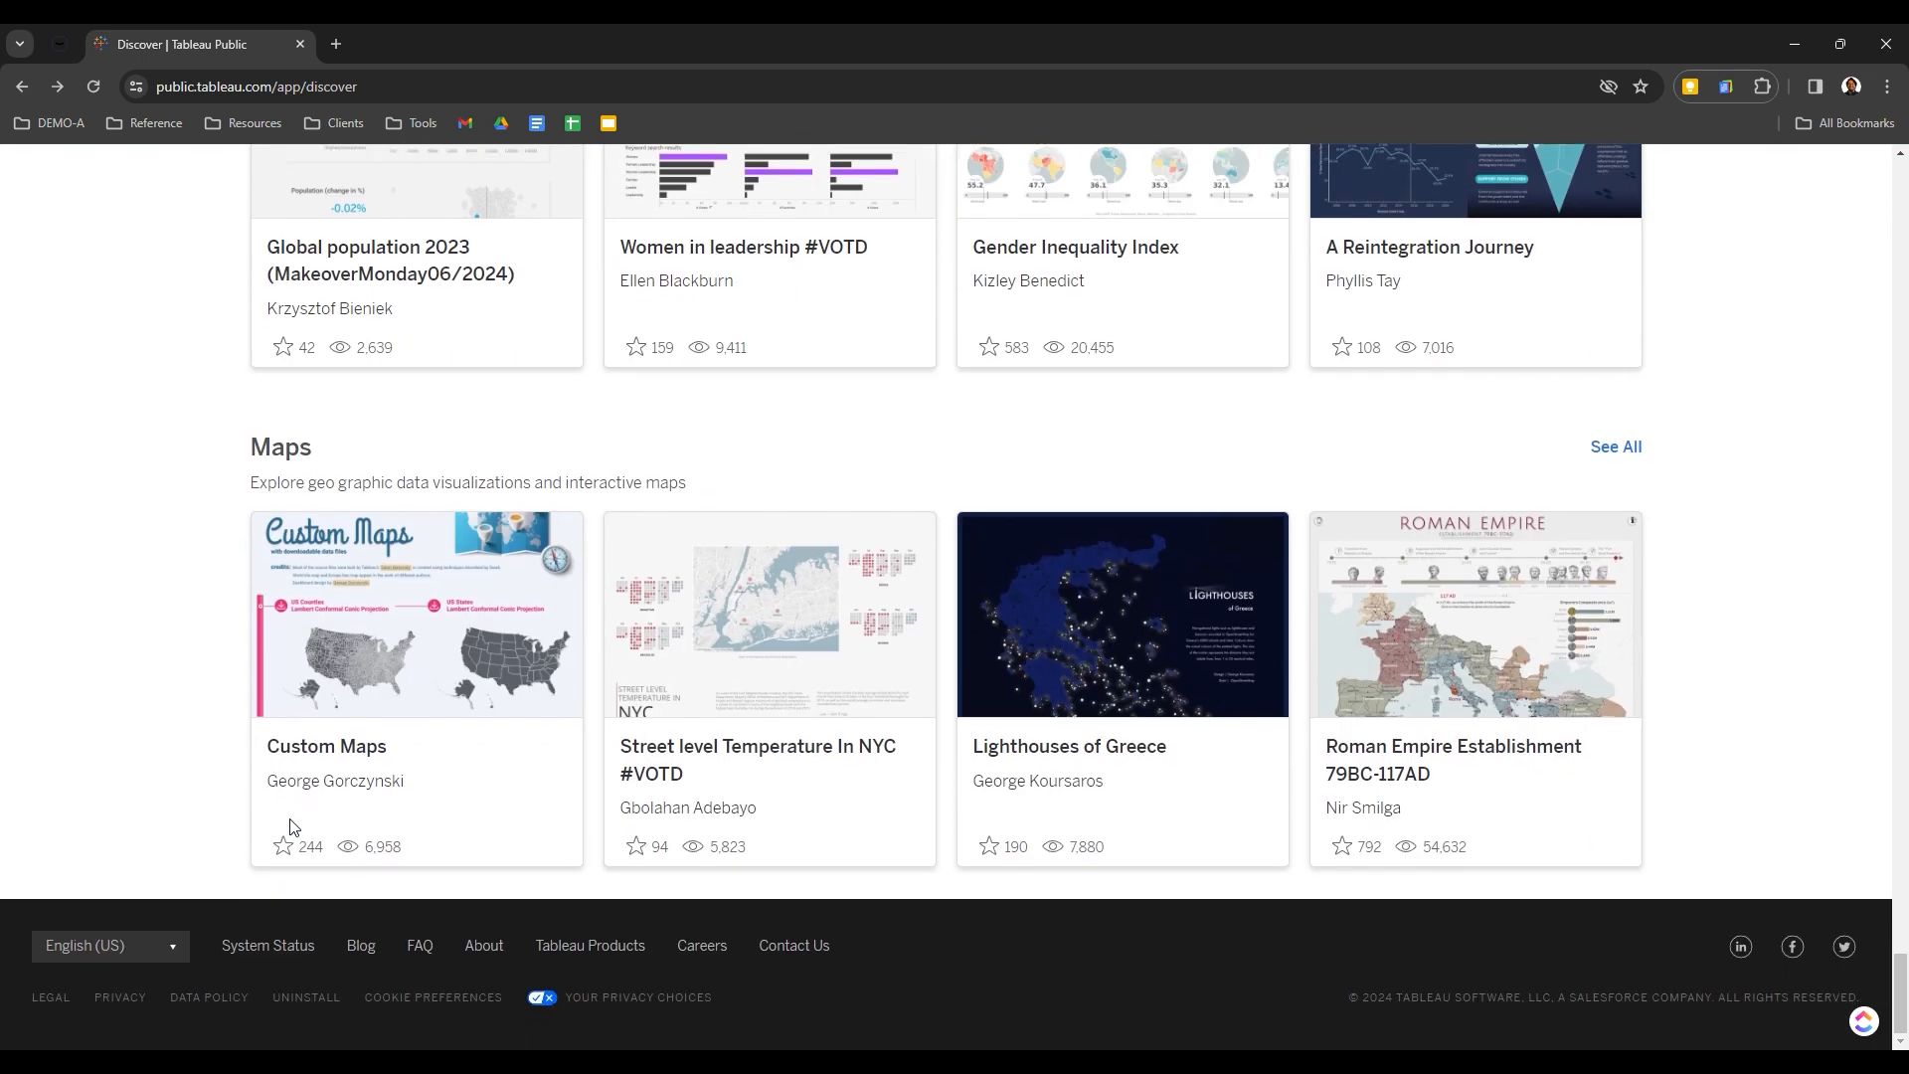
{"action": "scroll", "coordinate": [571, 641], "scroll_direction": "up", "scroll_amount": 20}
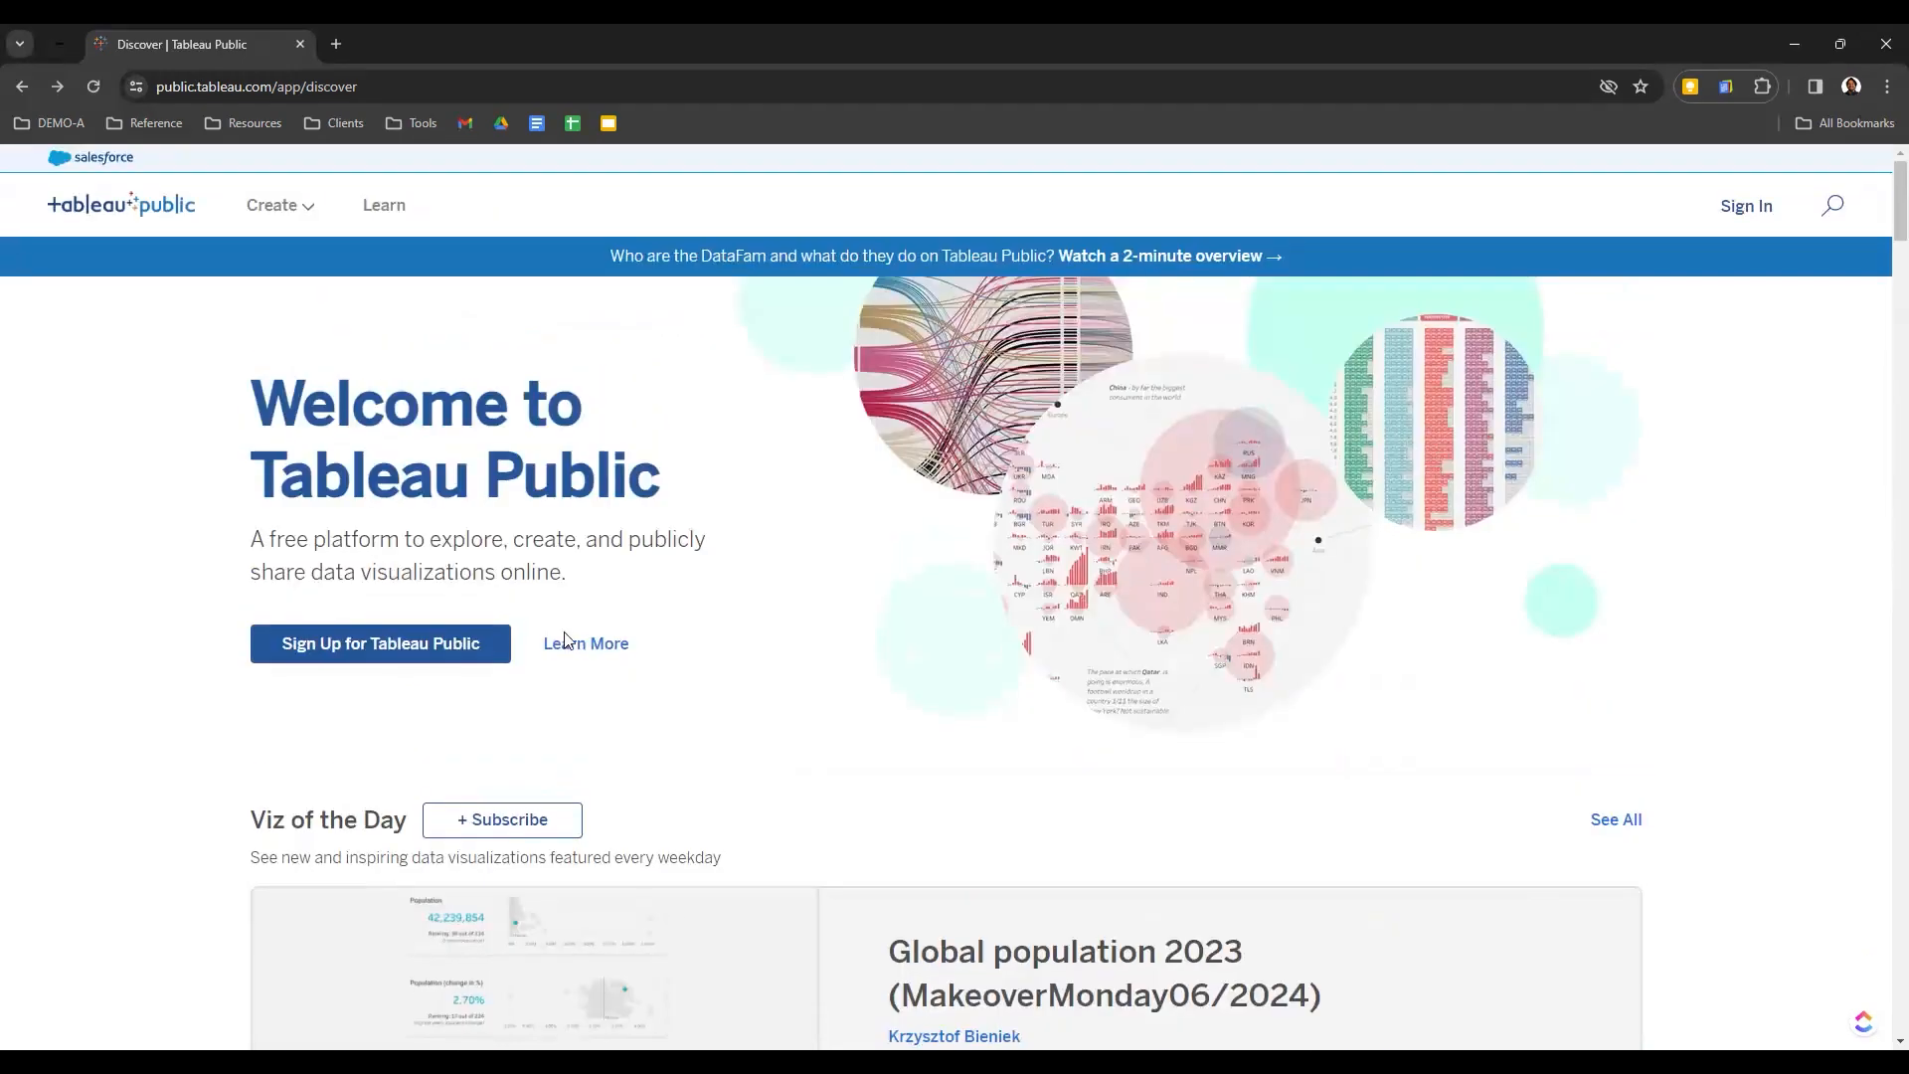
Sign in to Tableau Public with the saved account credentials and open the account's own profile page
{"action": "left_click", "coordinate": [1767, 205]}
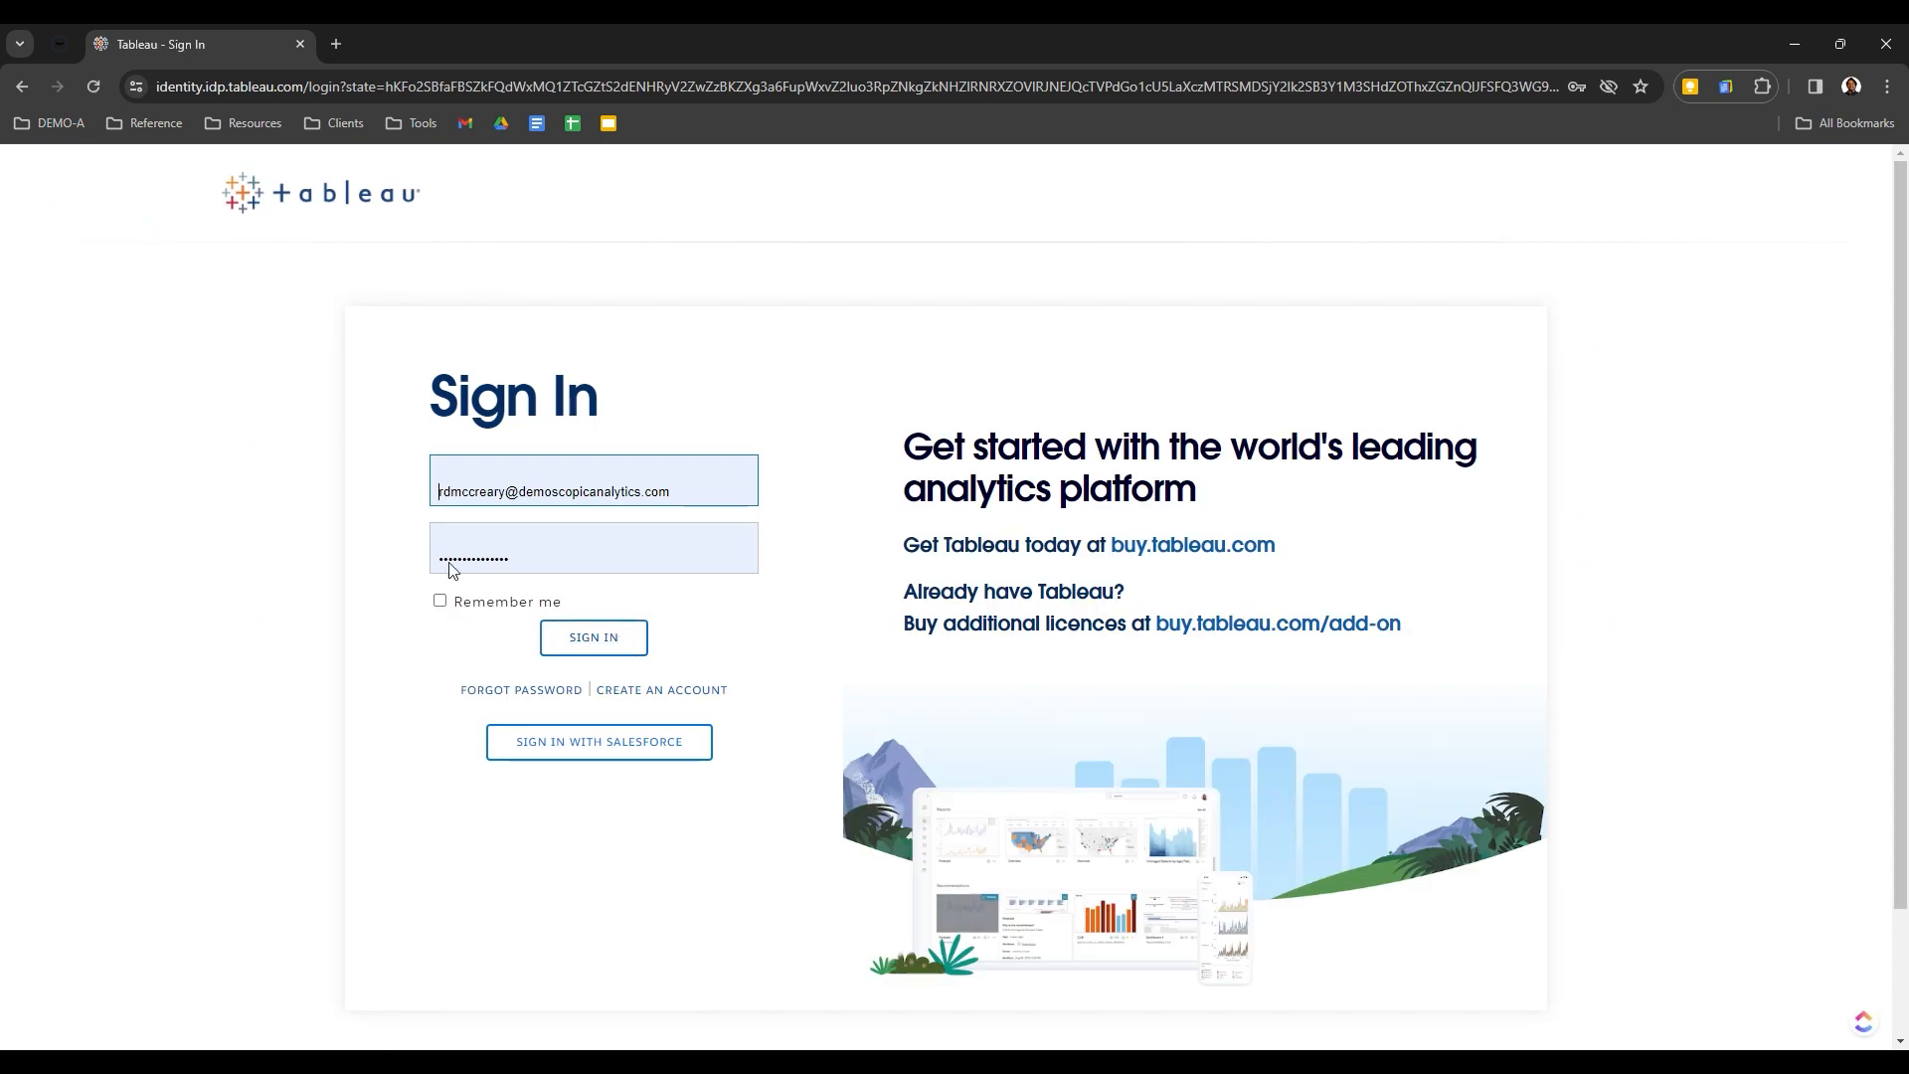
{"action": "left_click", "coordinate": [607, 648]}
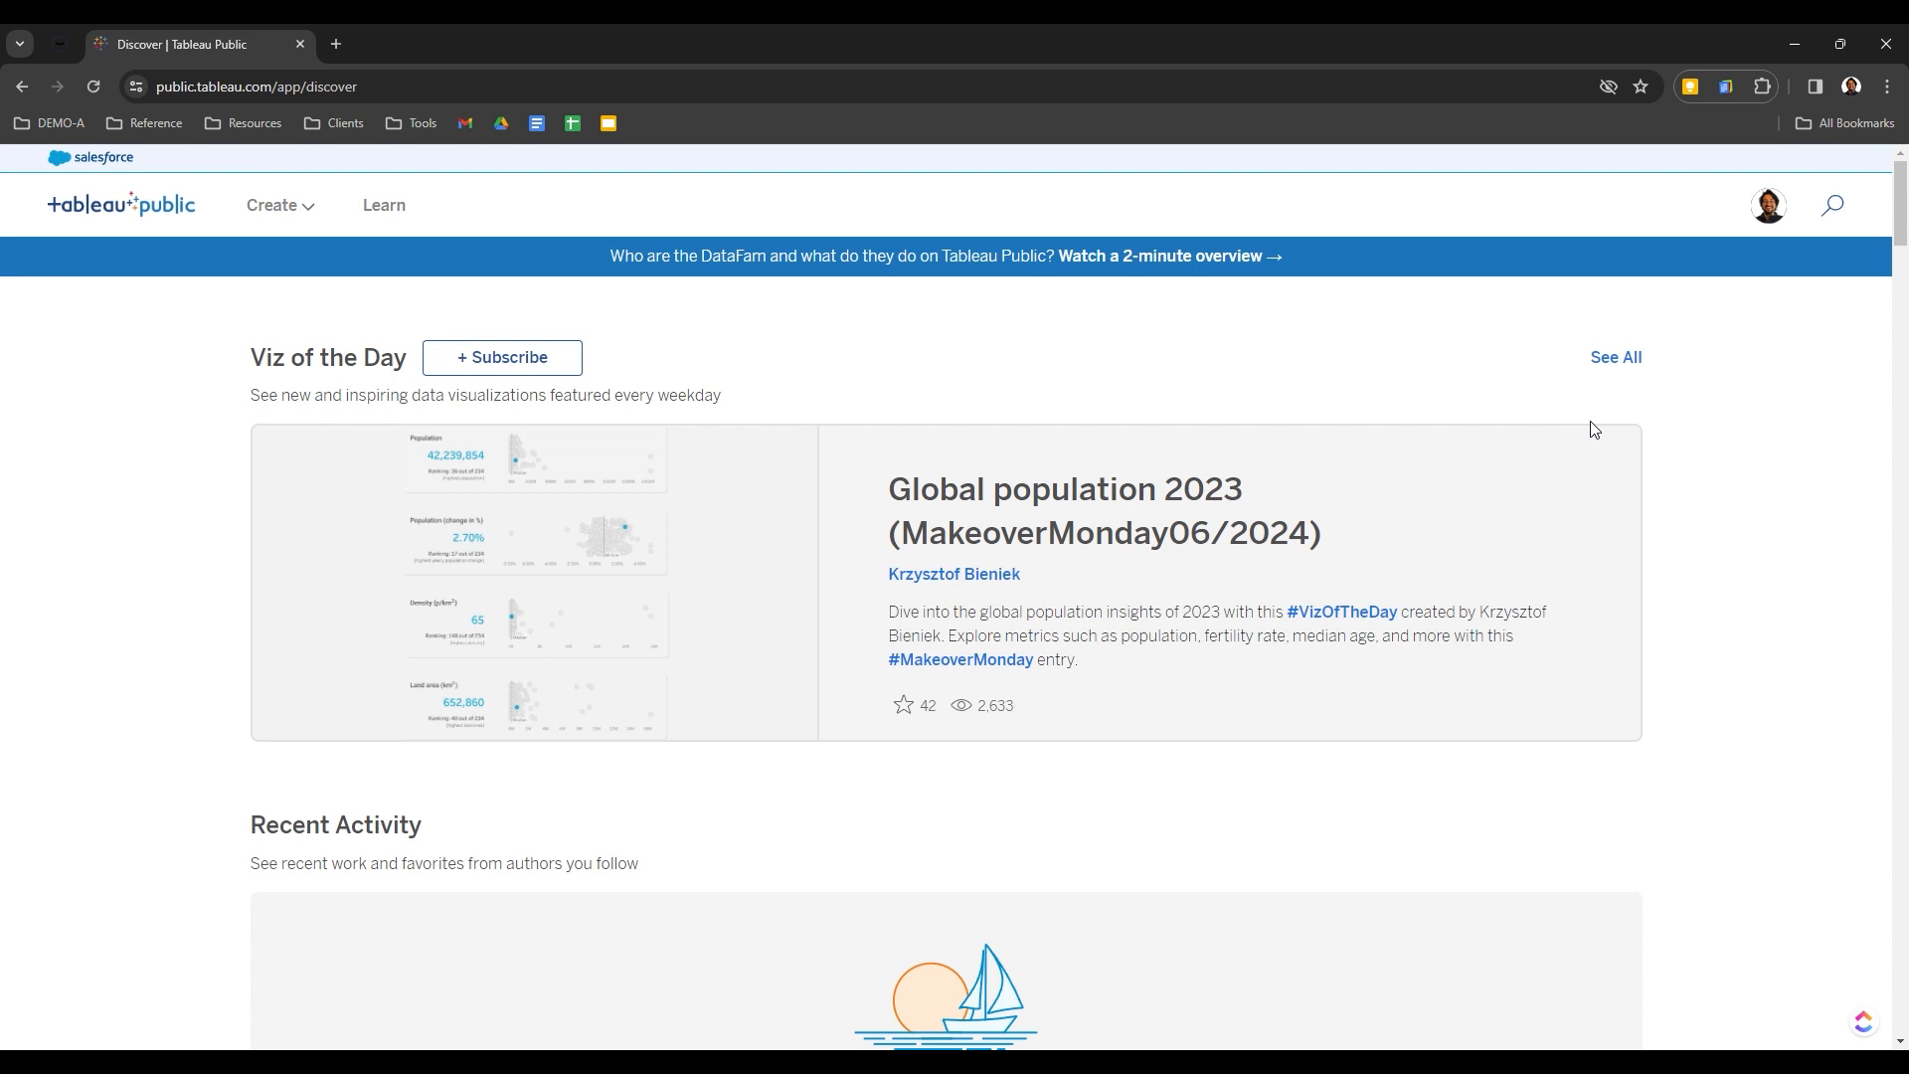
{"action": "left_click", "coordinate": [1776, 217]}
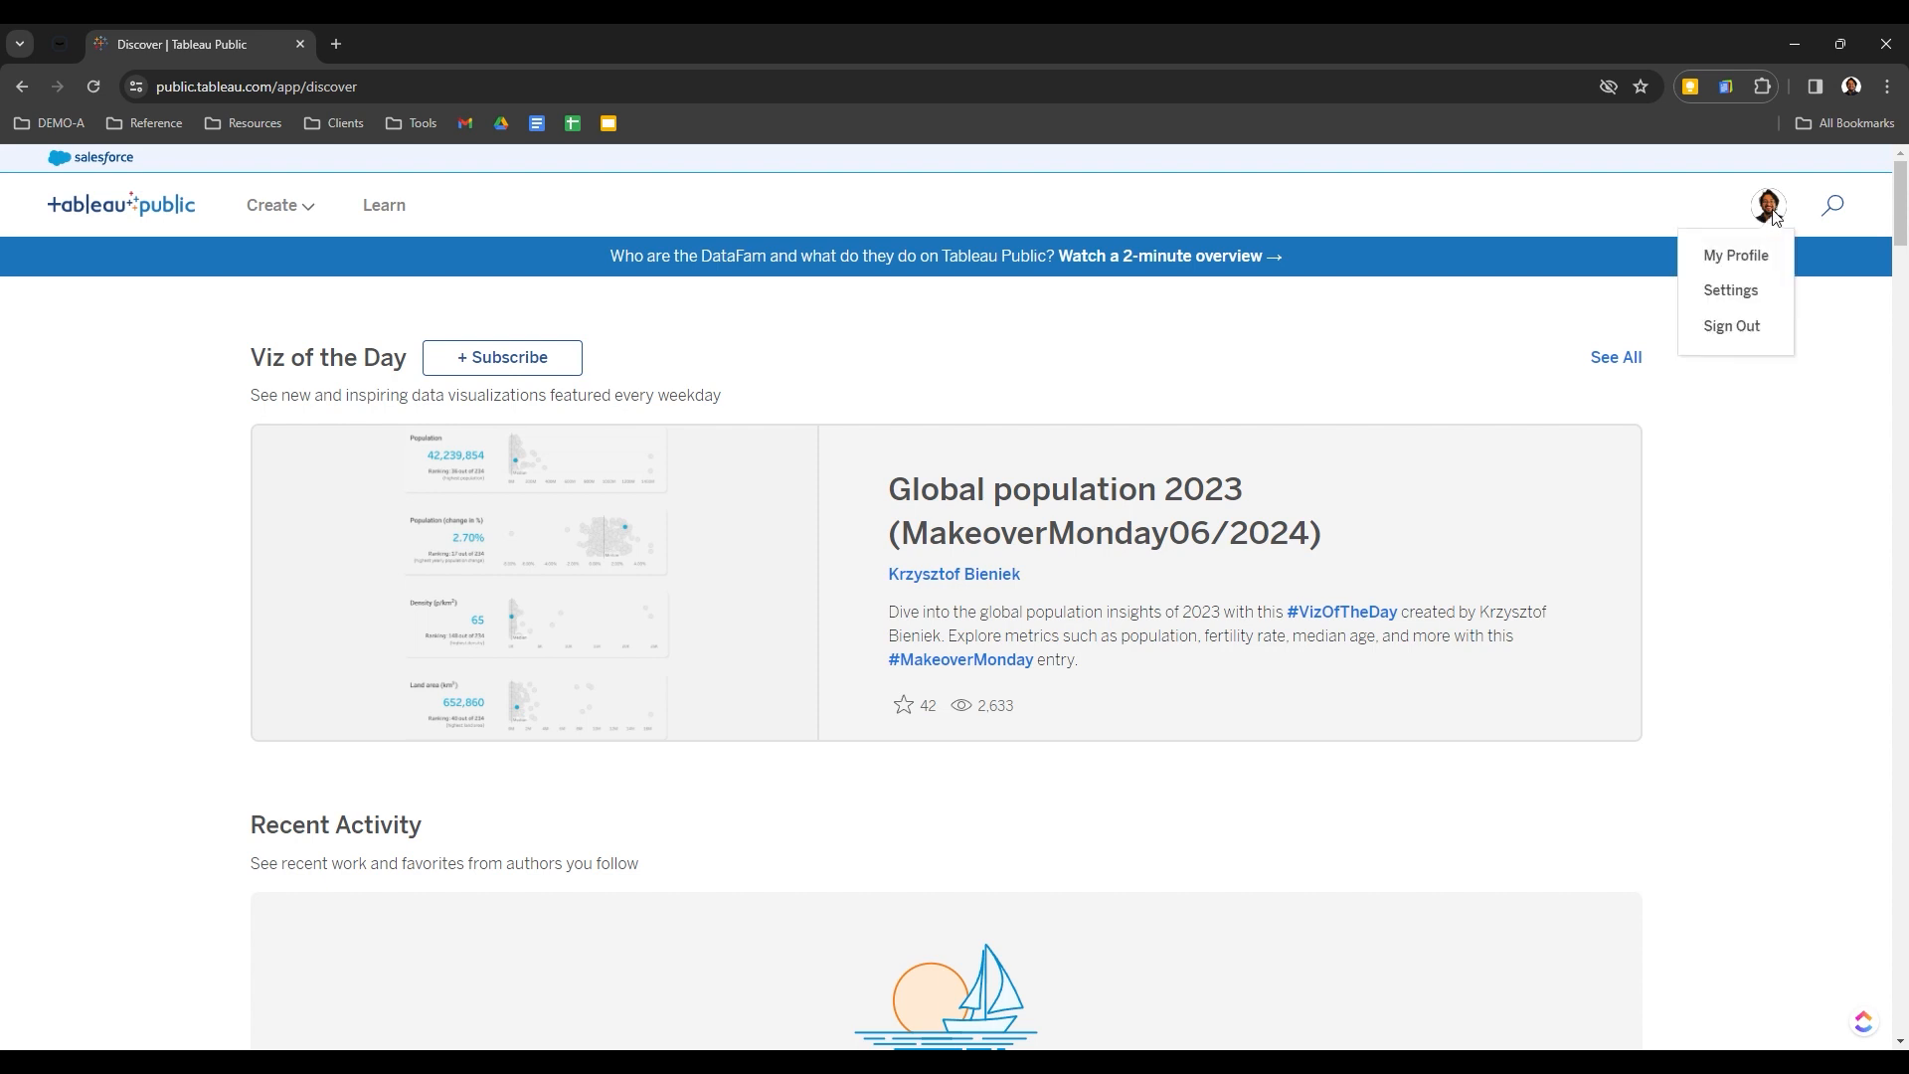
{"action": "left_click", "coordinate": [1736, 256]}
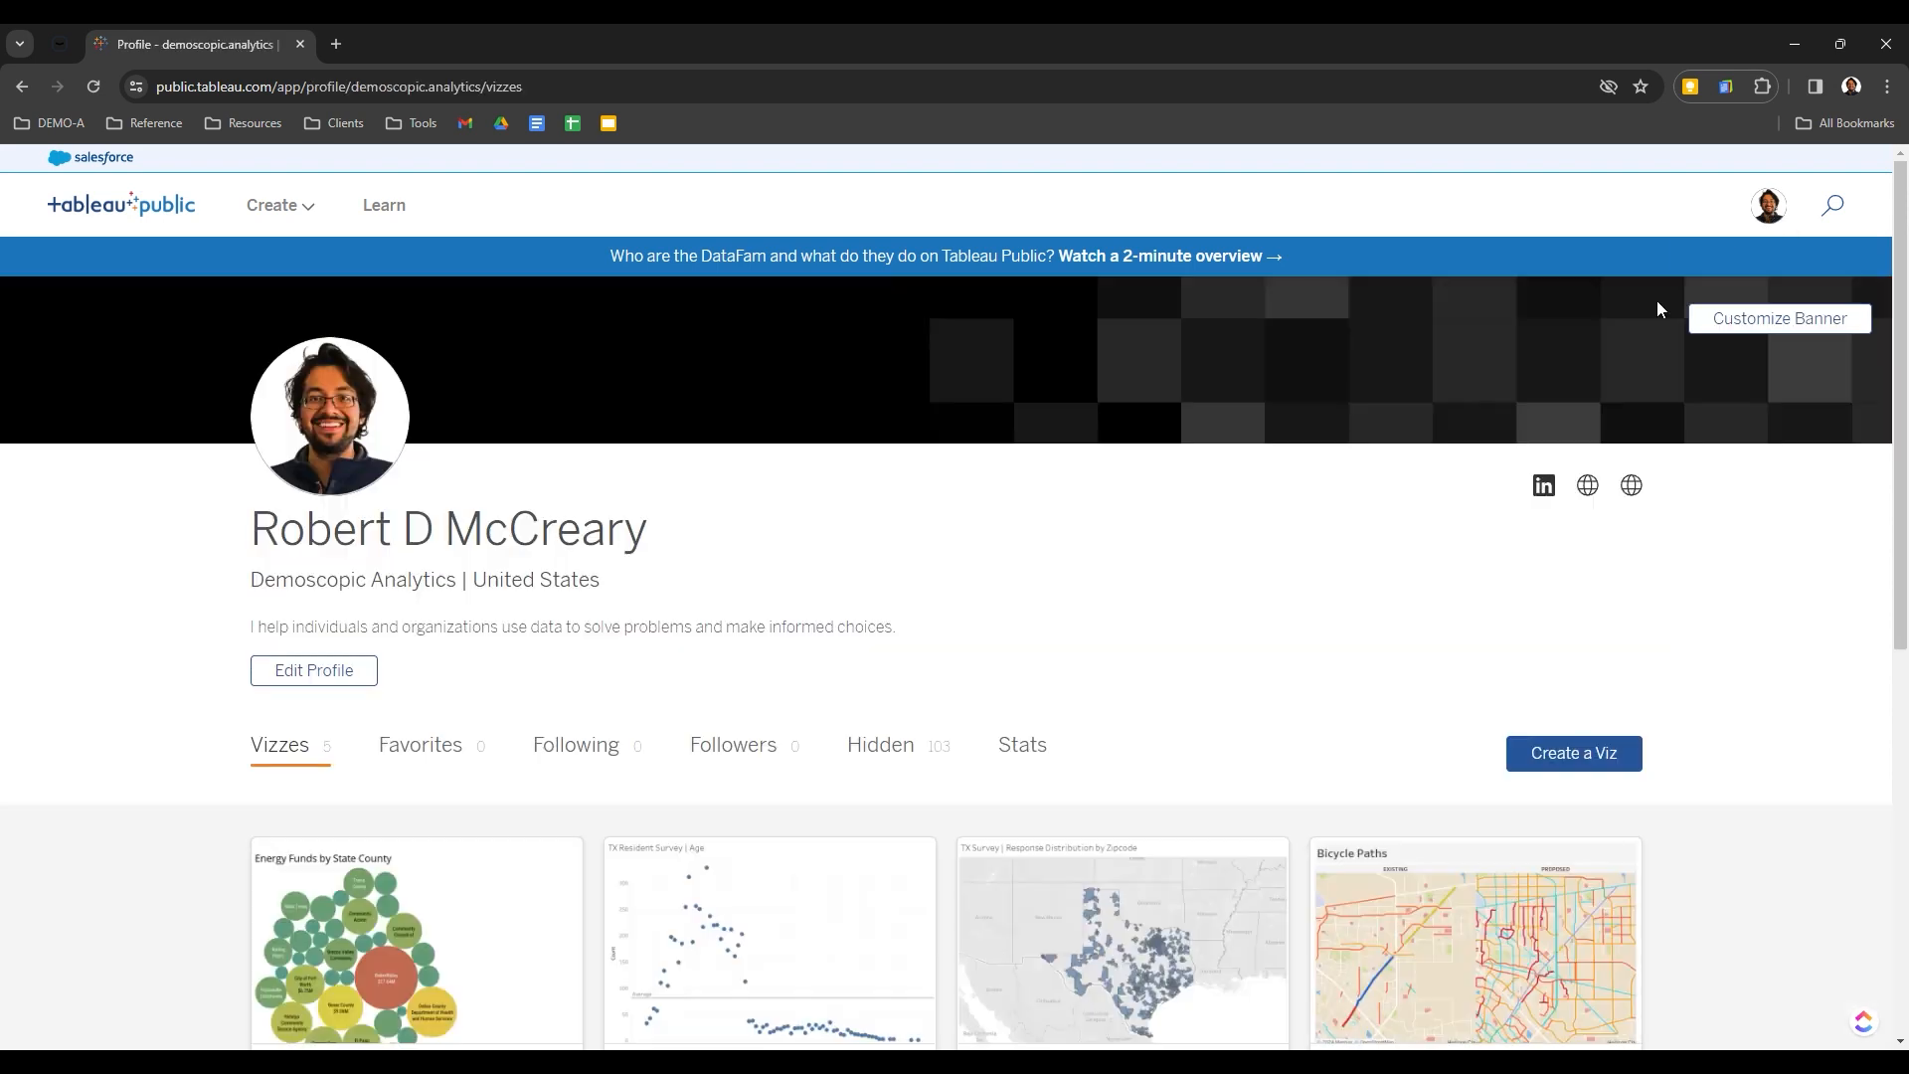
Review the published vizzes on the profile and the Funds viz's display, feature and delete options without changing them
{"action": "scroll", "coordinate": [1319, 665], "scroll_direction": "down", "scroll_amount": 3}
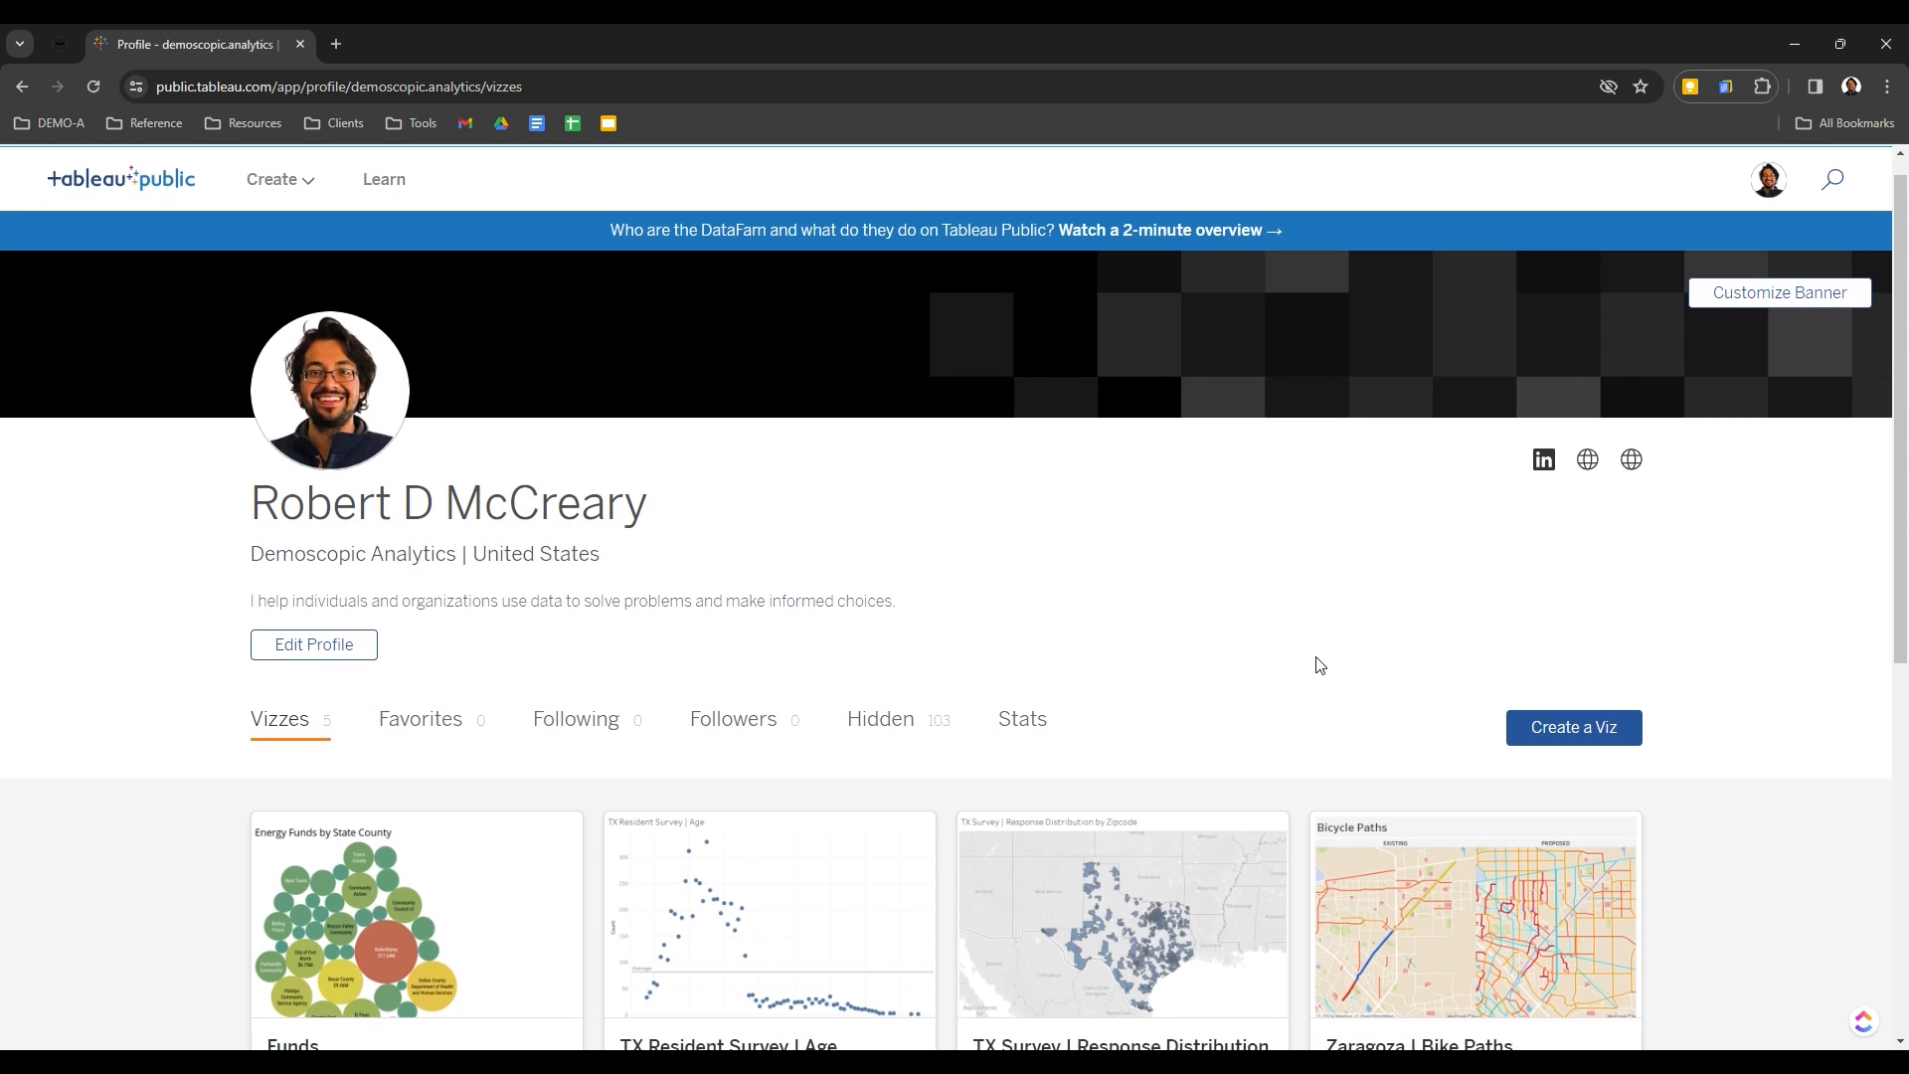
{"action": "scroll", "coordinate": [1318, 664], "scroll_direction": "down", "scroll_amount": 3}
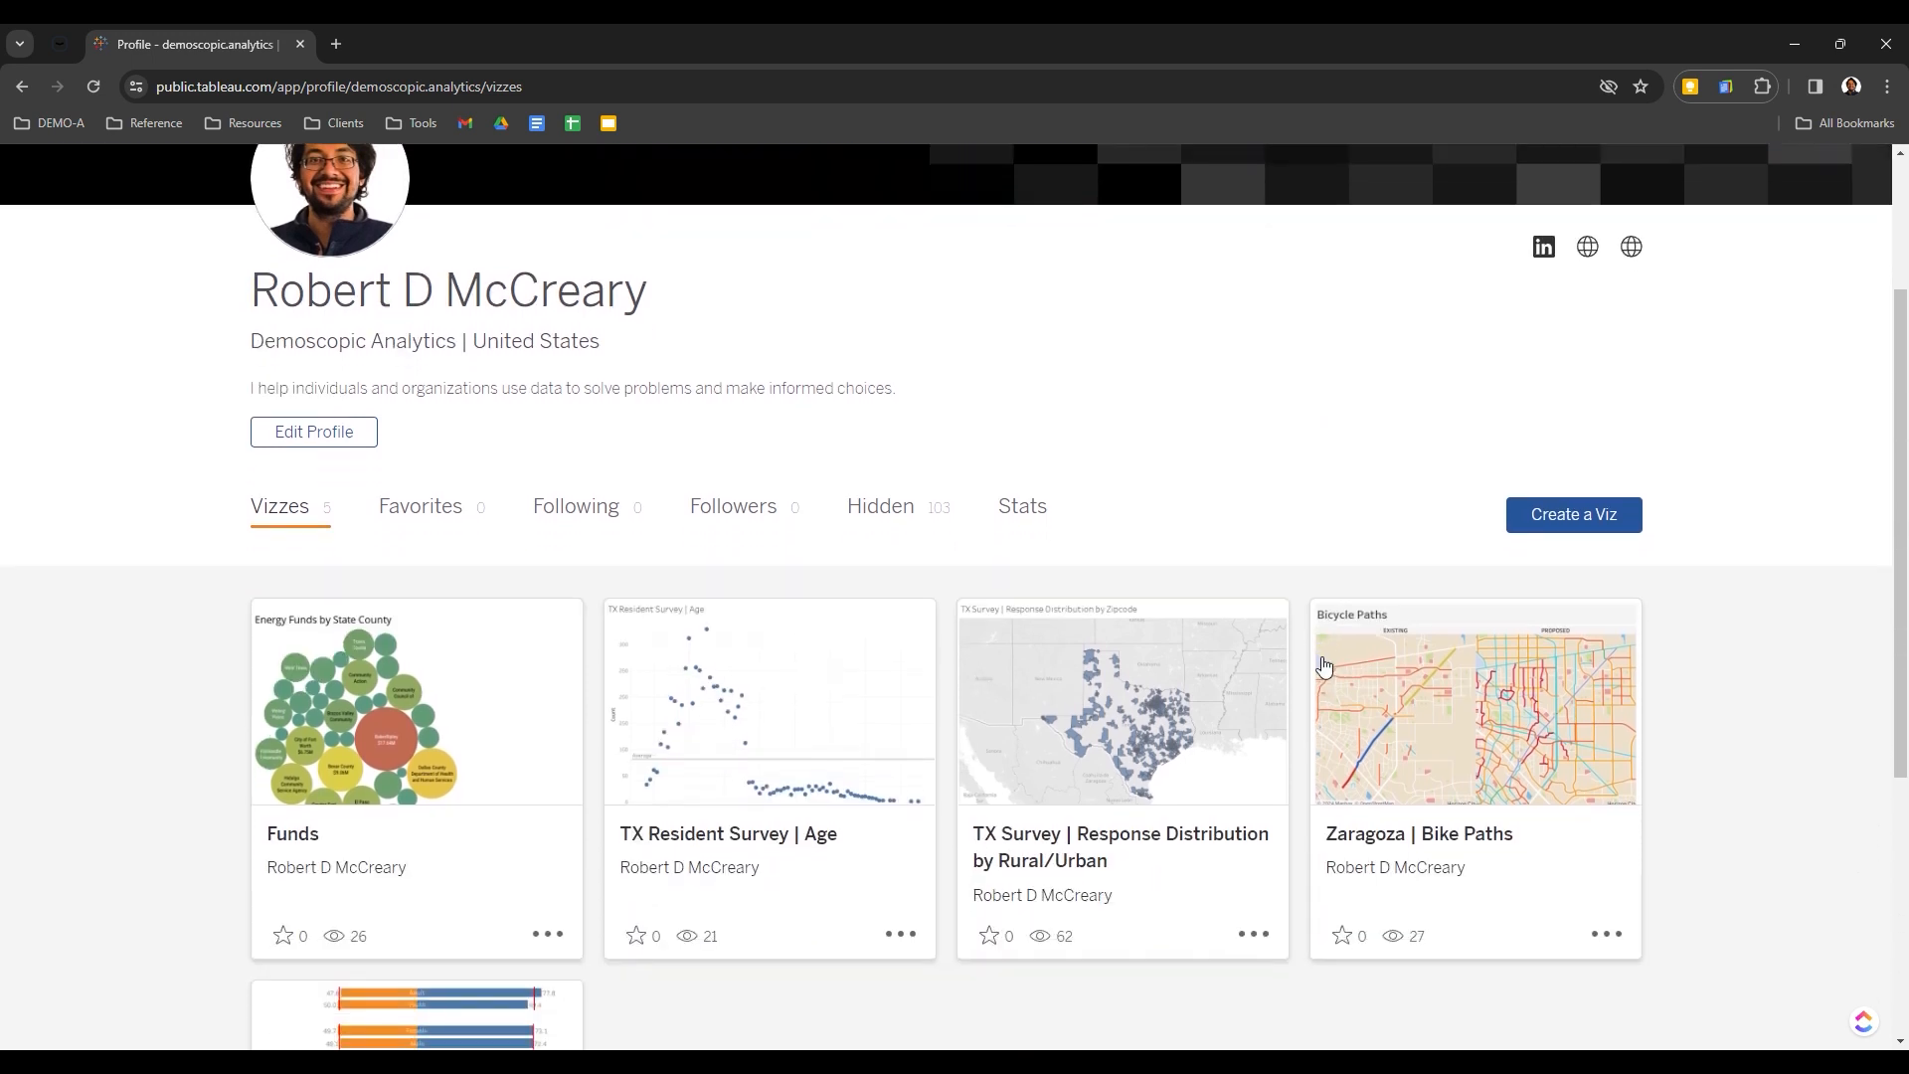
{"action": "scroll", "coordinate": [1319, 664], "scroll_direction": "down", "scroll_amount": 1}
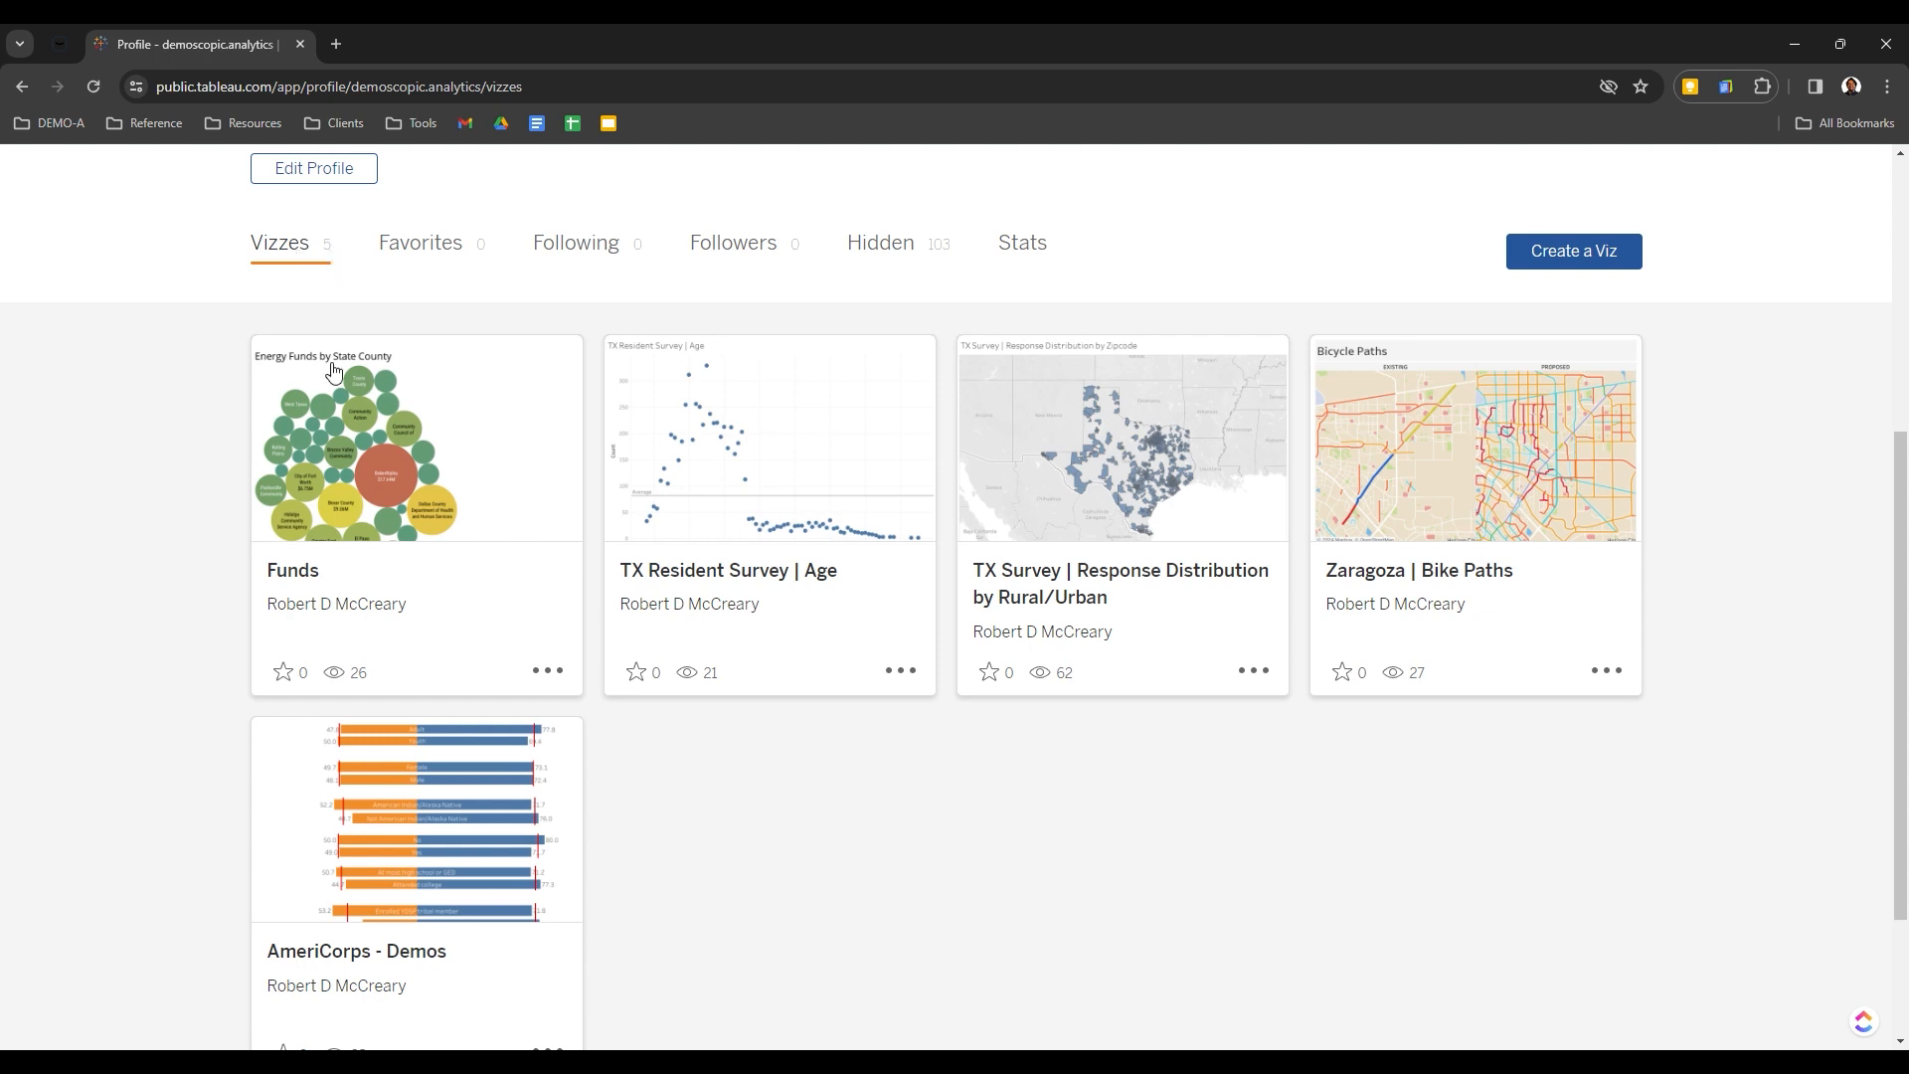
{"action": "left_click", "coordinate": [547, 670]}
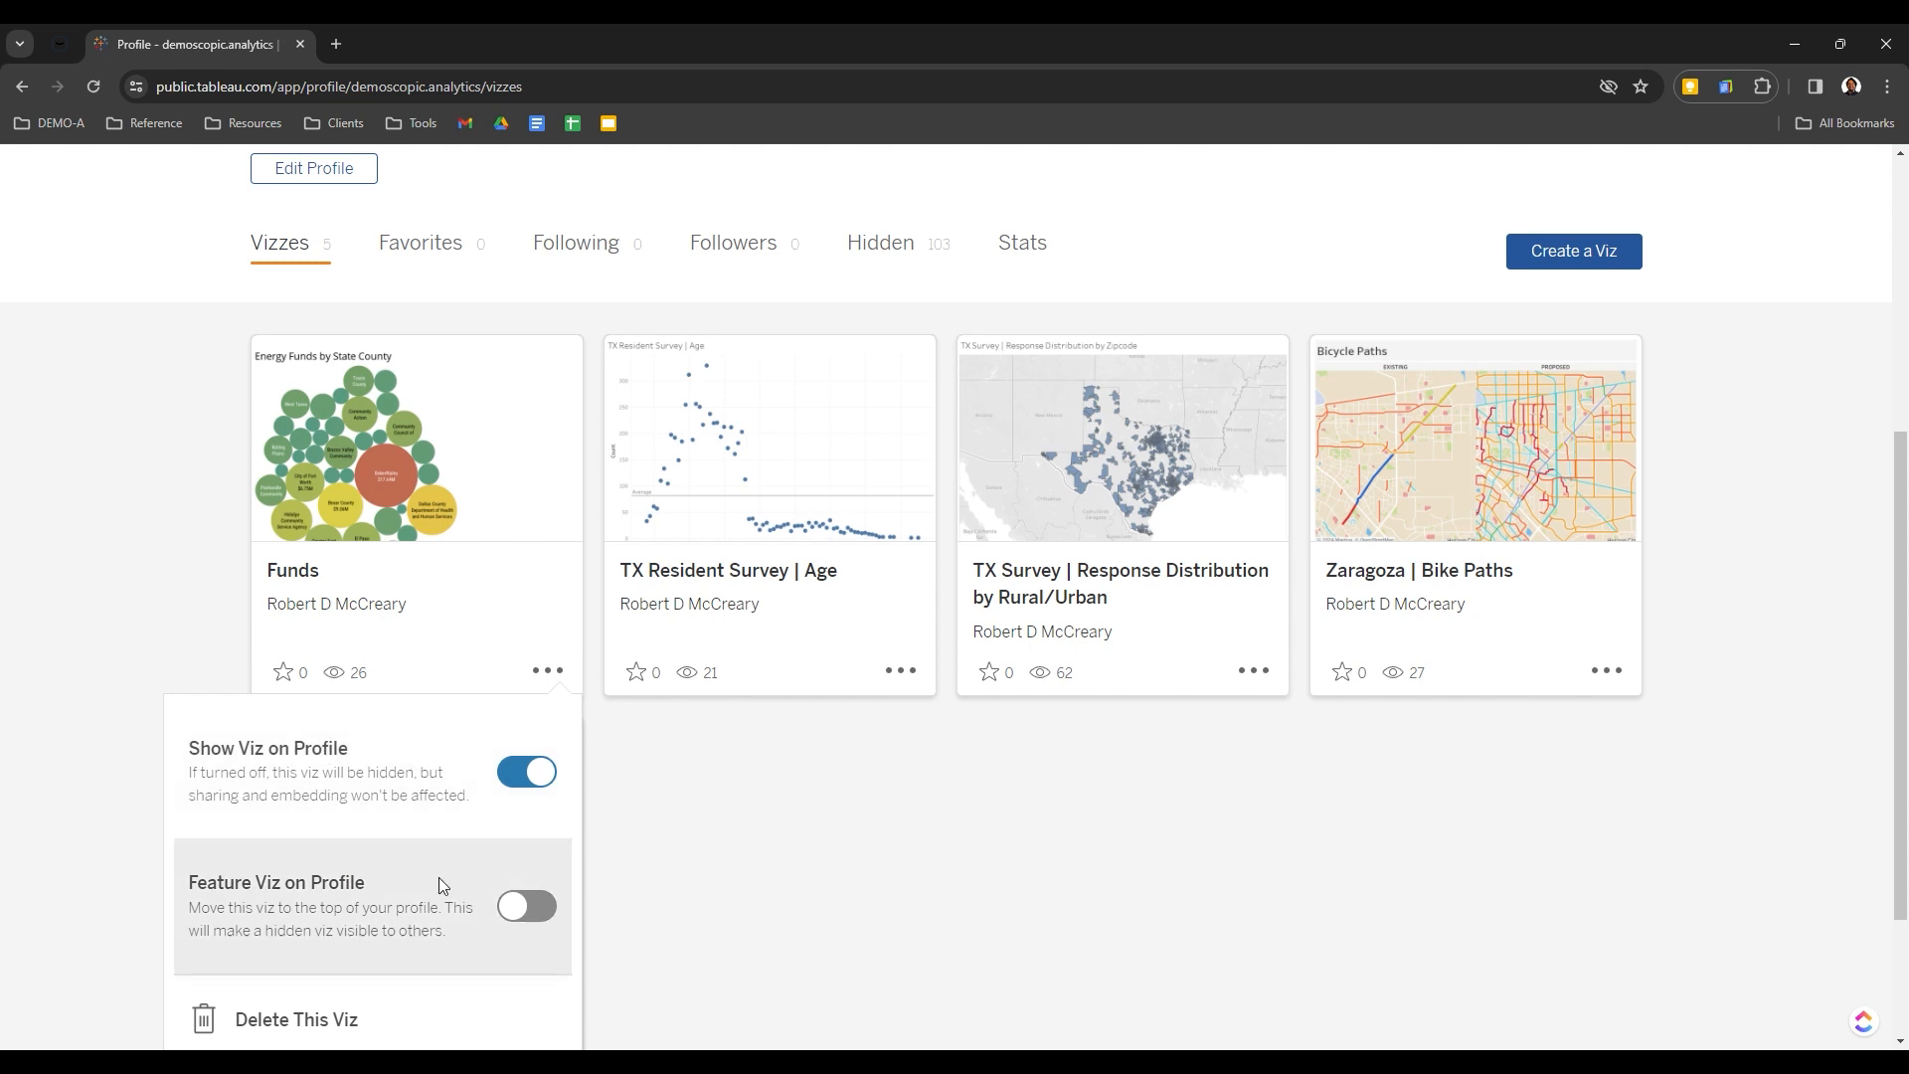
{"action": "scroll", "coordinate": [437, 901], "scroll_direction": "down", "scroll_amount": 1}
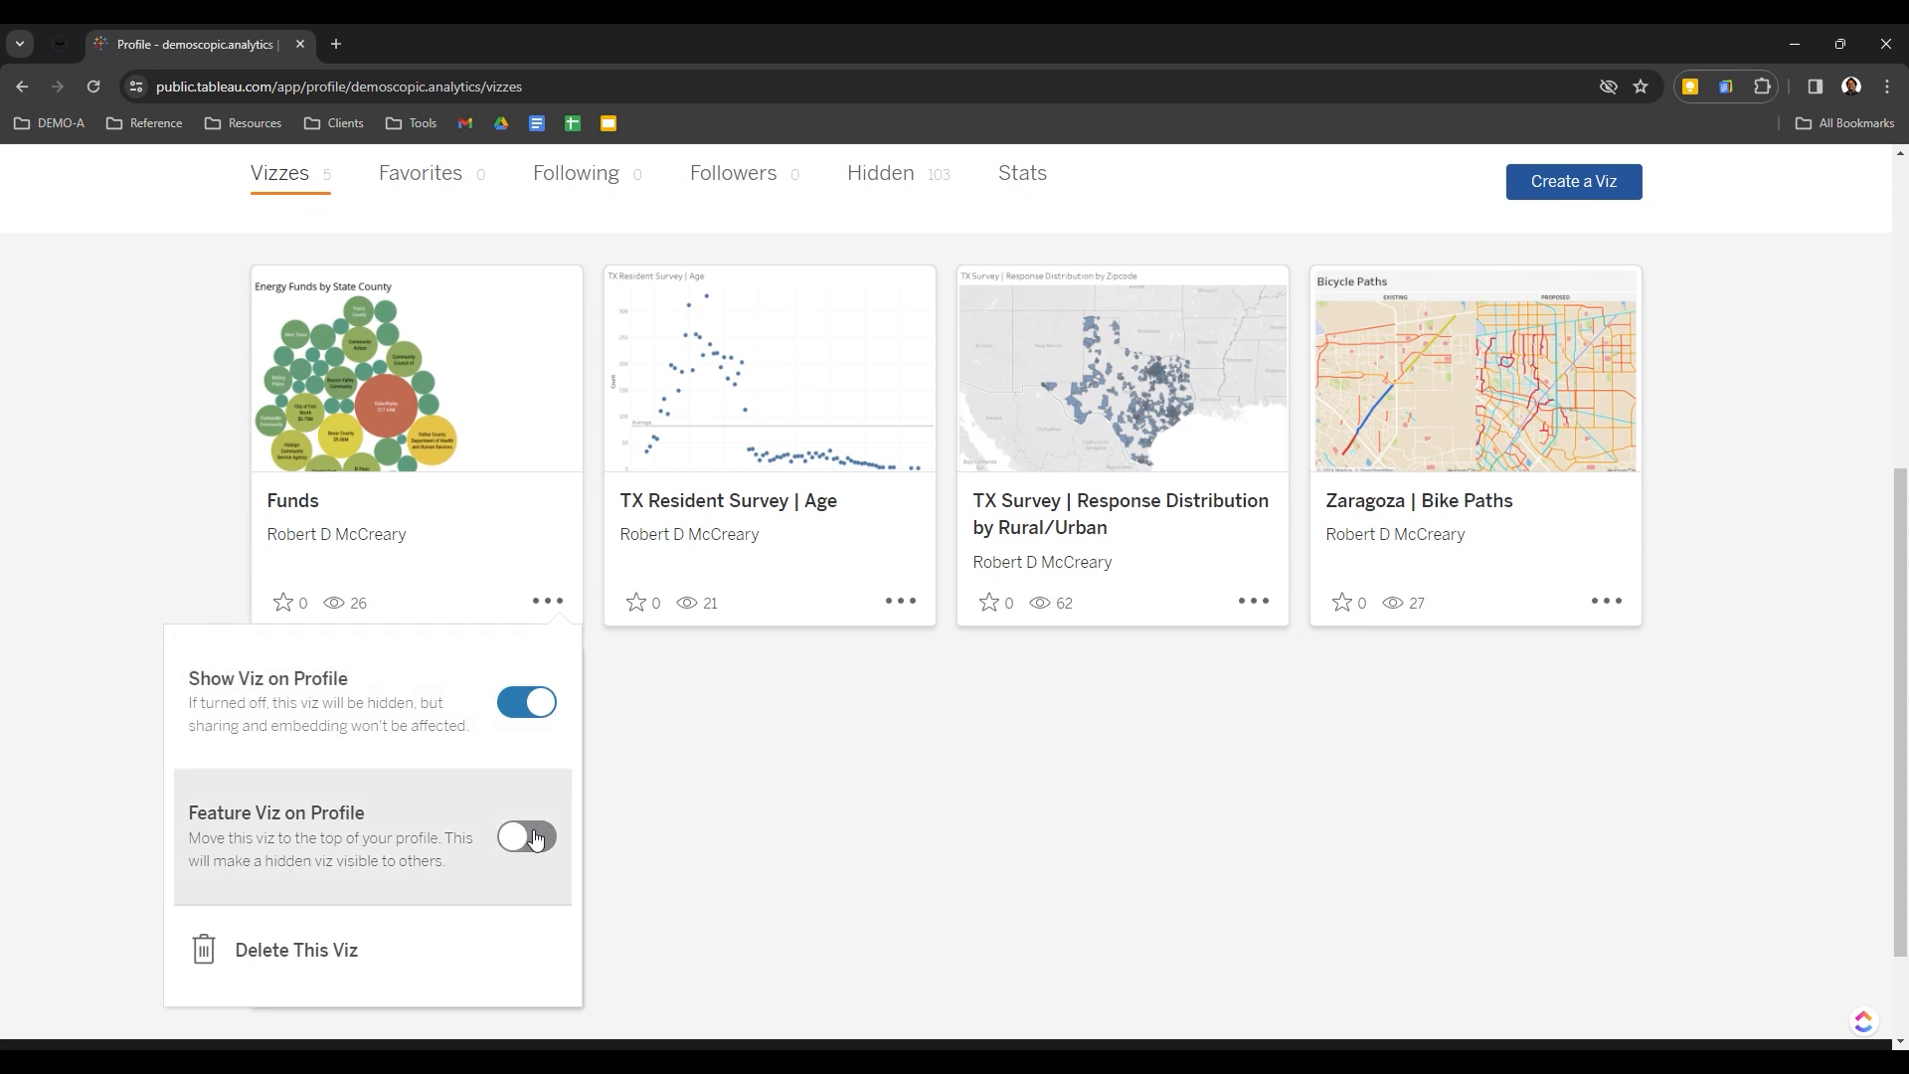
{"action": "left_click", "coordinate": [749, 736]}
{"action": "scroll", "coordinate": [747, 734], "scroll_direction": "up", "scroll_amount": 2}
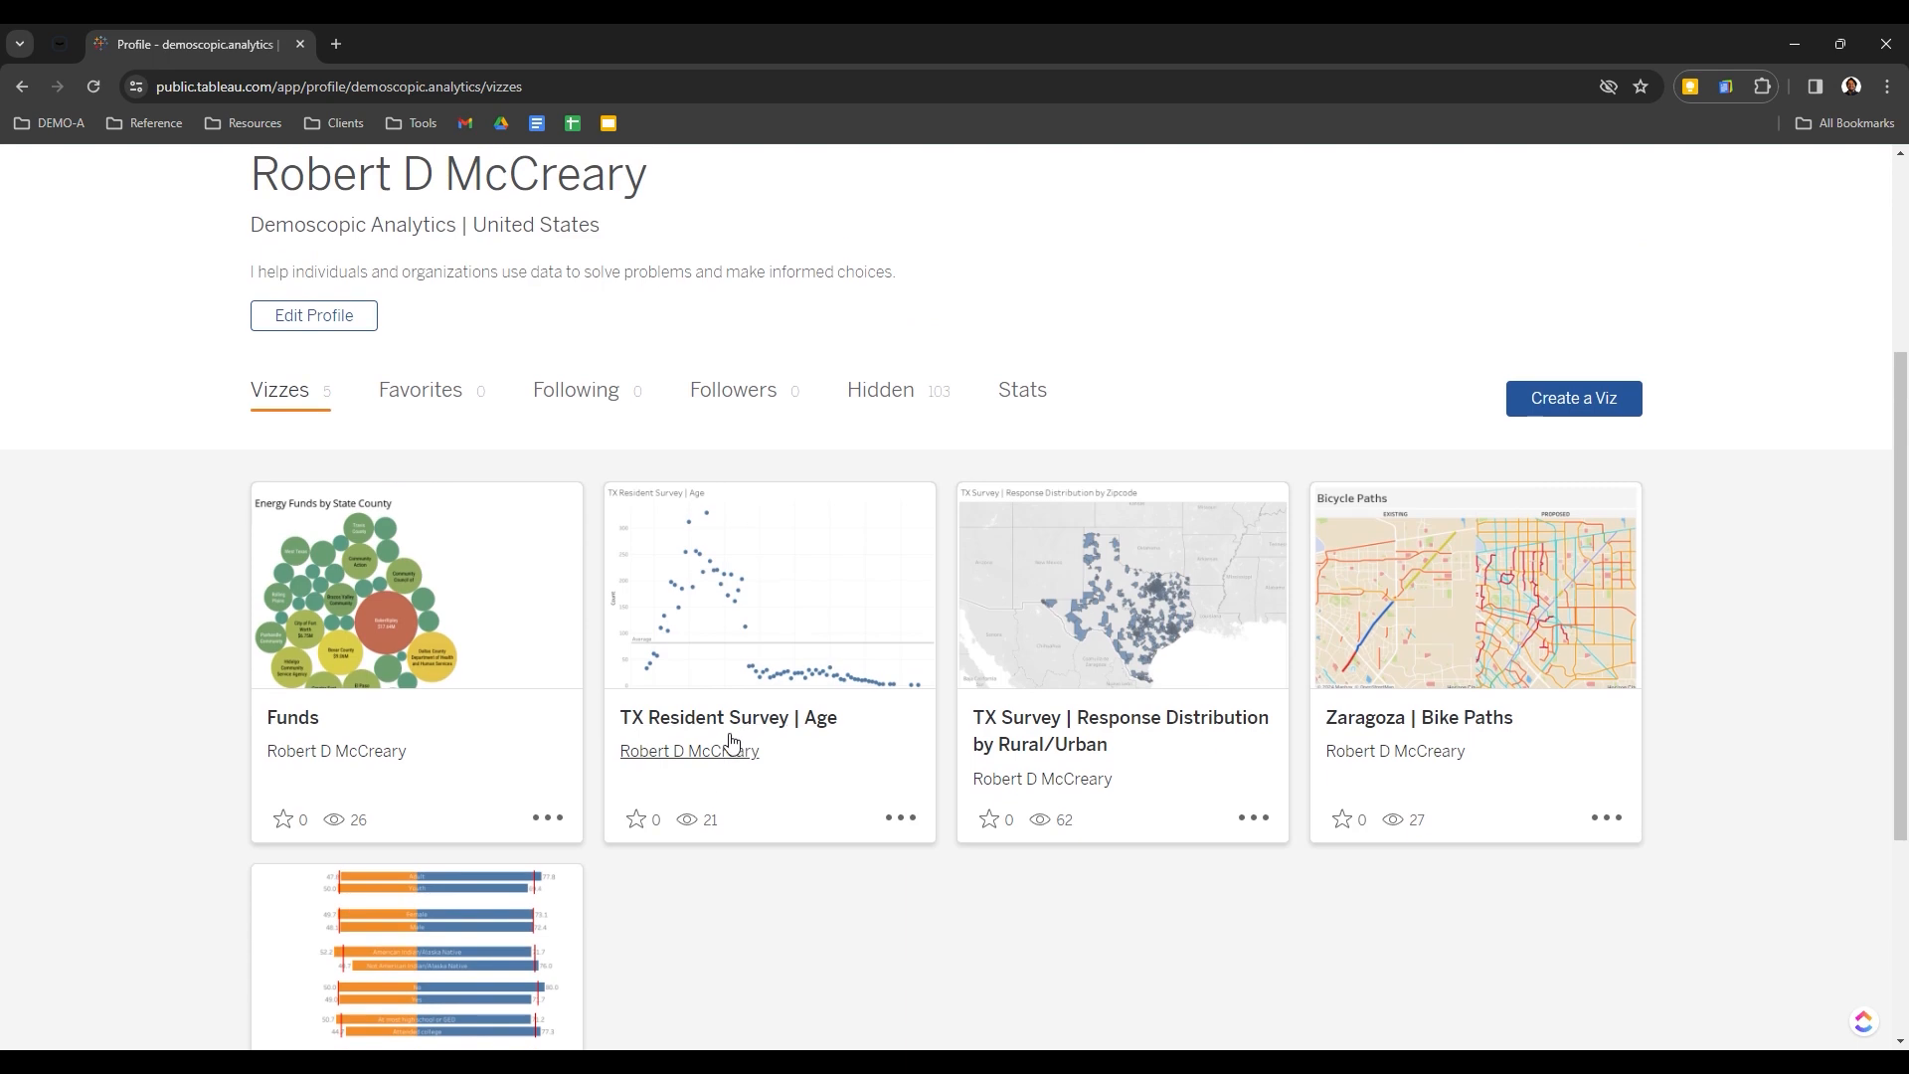
Look through the profile's Favorites, Following and Followers sections
{"action": "left_click", "coordinate": [437, 405]}
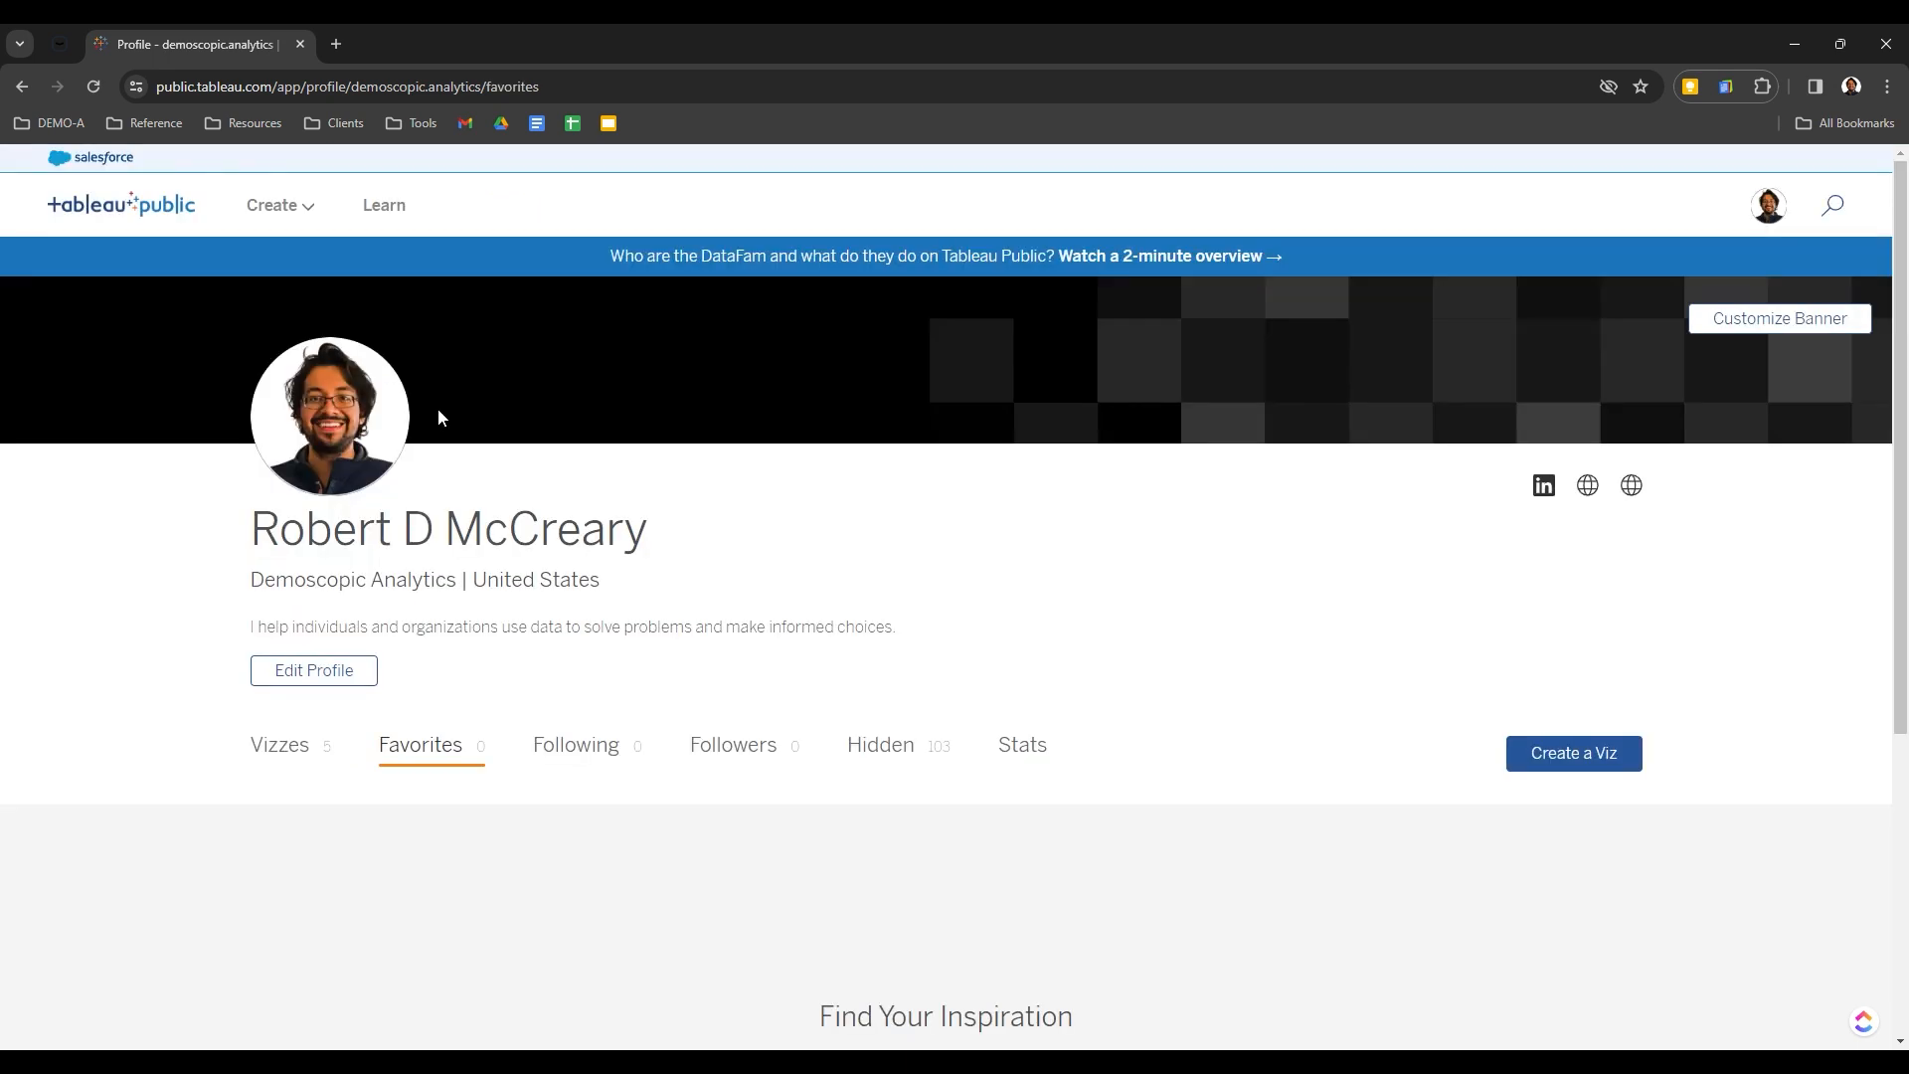
{"action": "scroll", "coordinate": [438, 418], "scroll_direction": "down", "scroll_amount": 5}
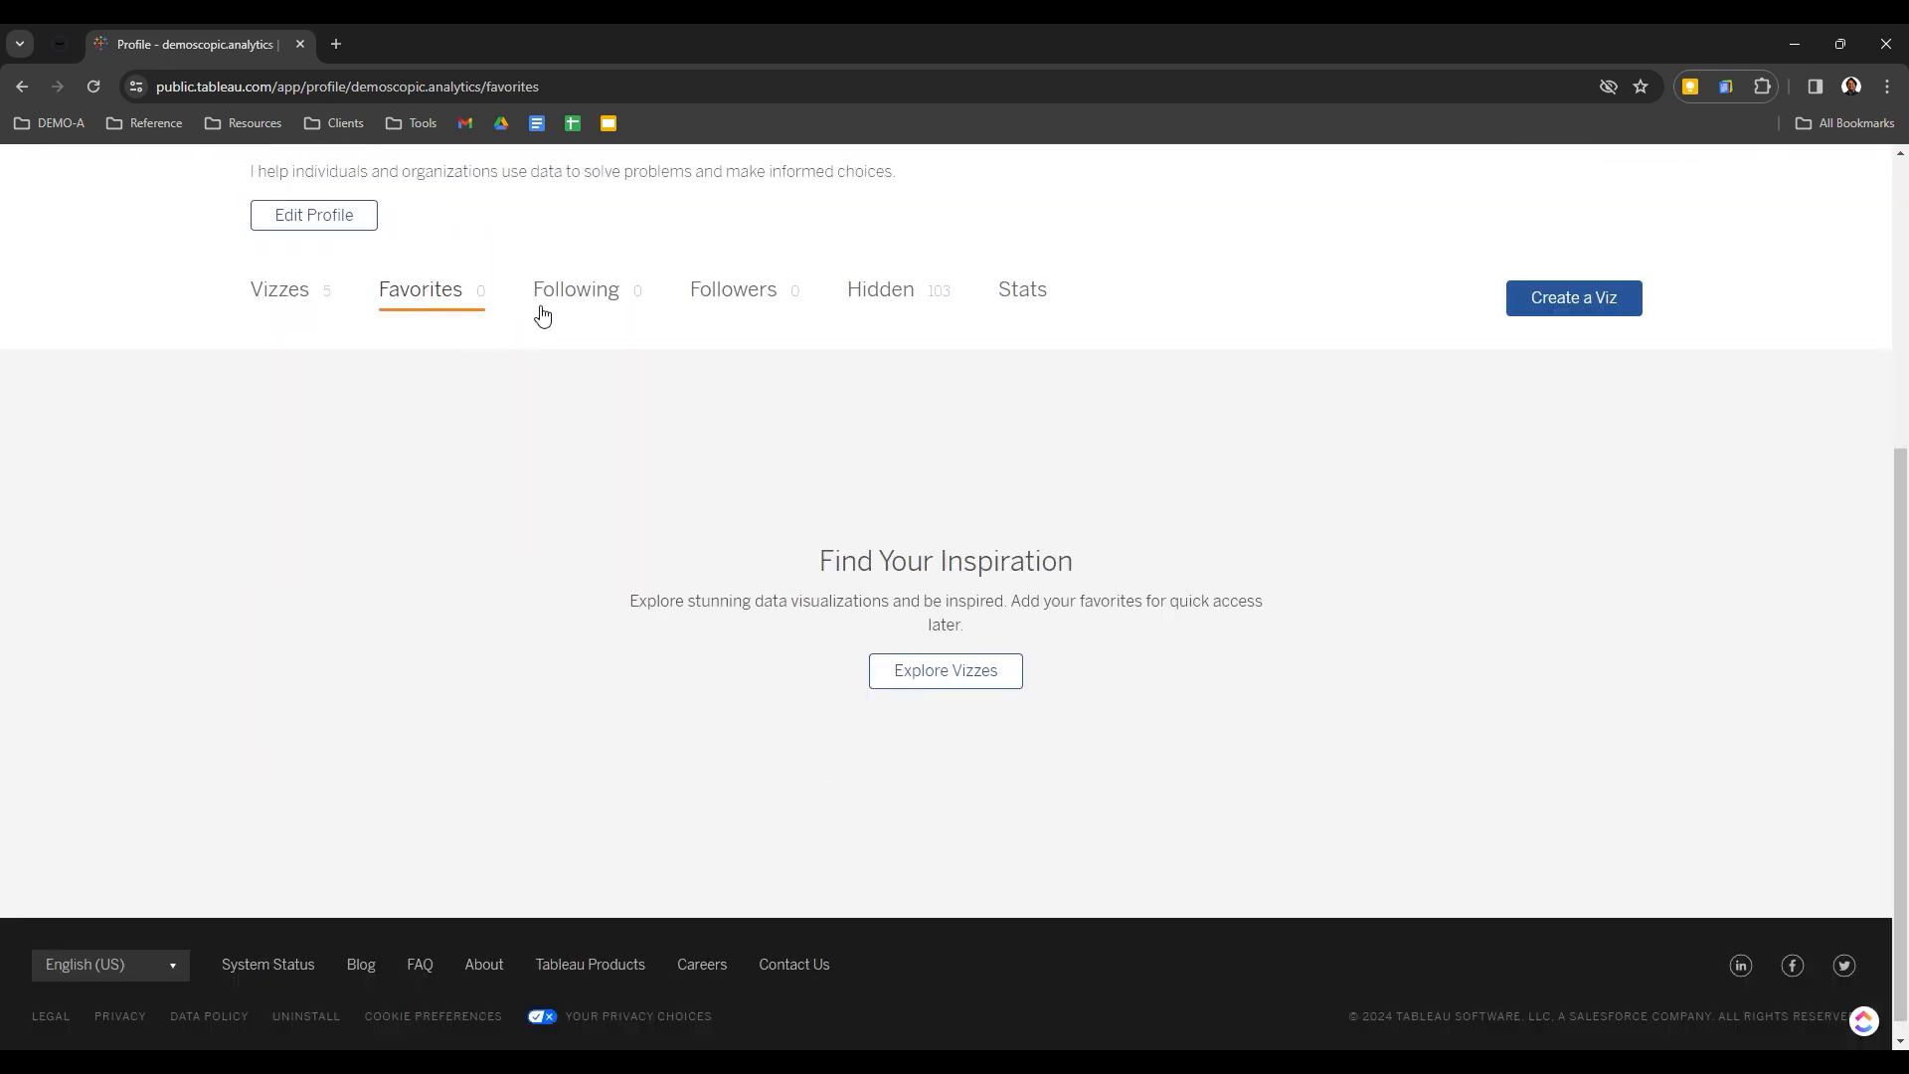
{"action": "left_click", "coordinate": [607, 302]}
{"action": "scroll", "coordinate": [609, 301], "scroll_direction": "down", "scroll_amount": 3}
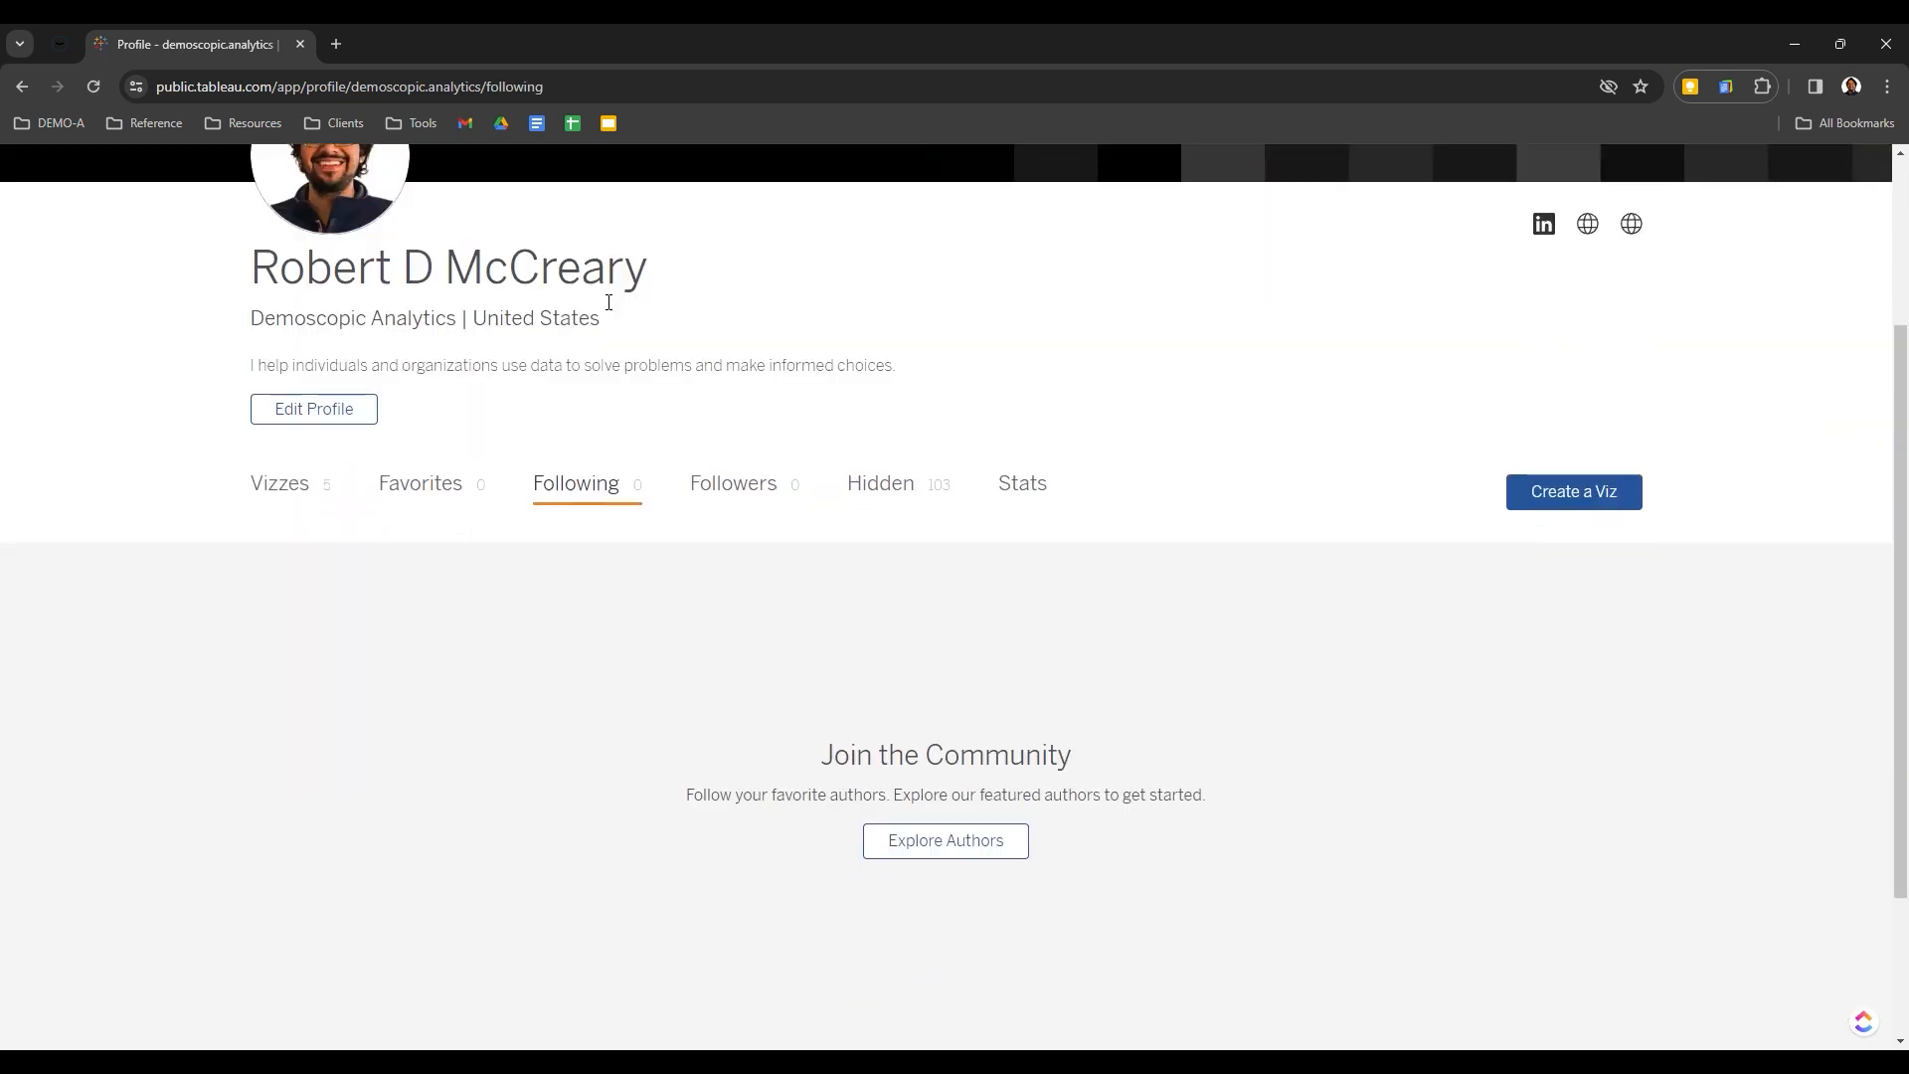
{"action": "scroll", "coordinate": [609, 301], "scroll_direction": "down", "scroll_amount": 2}
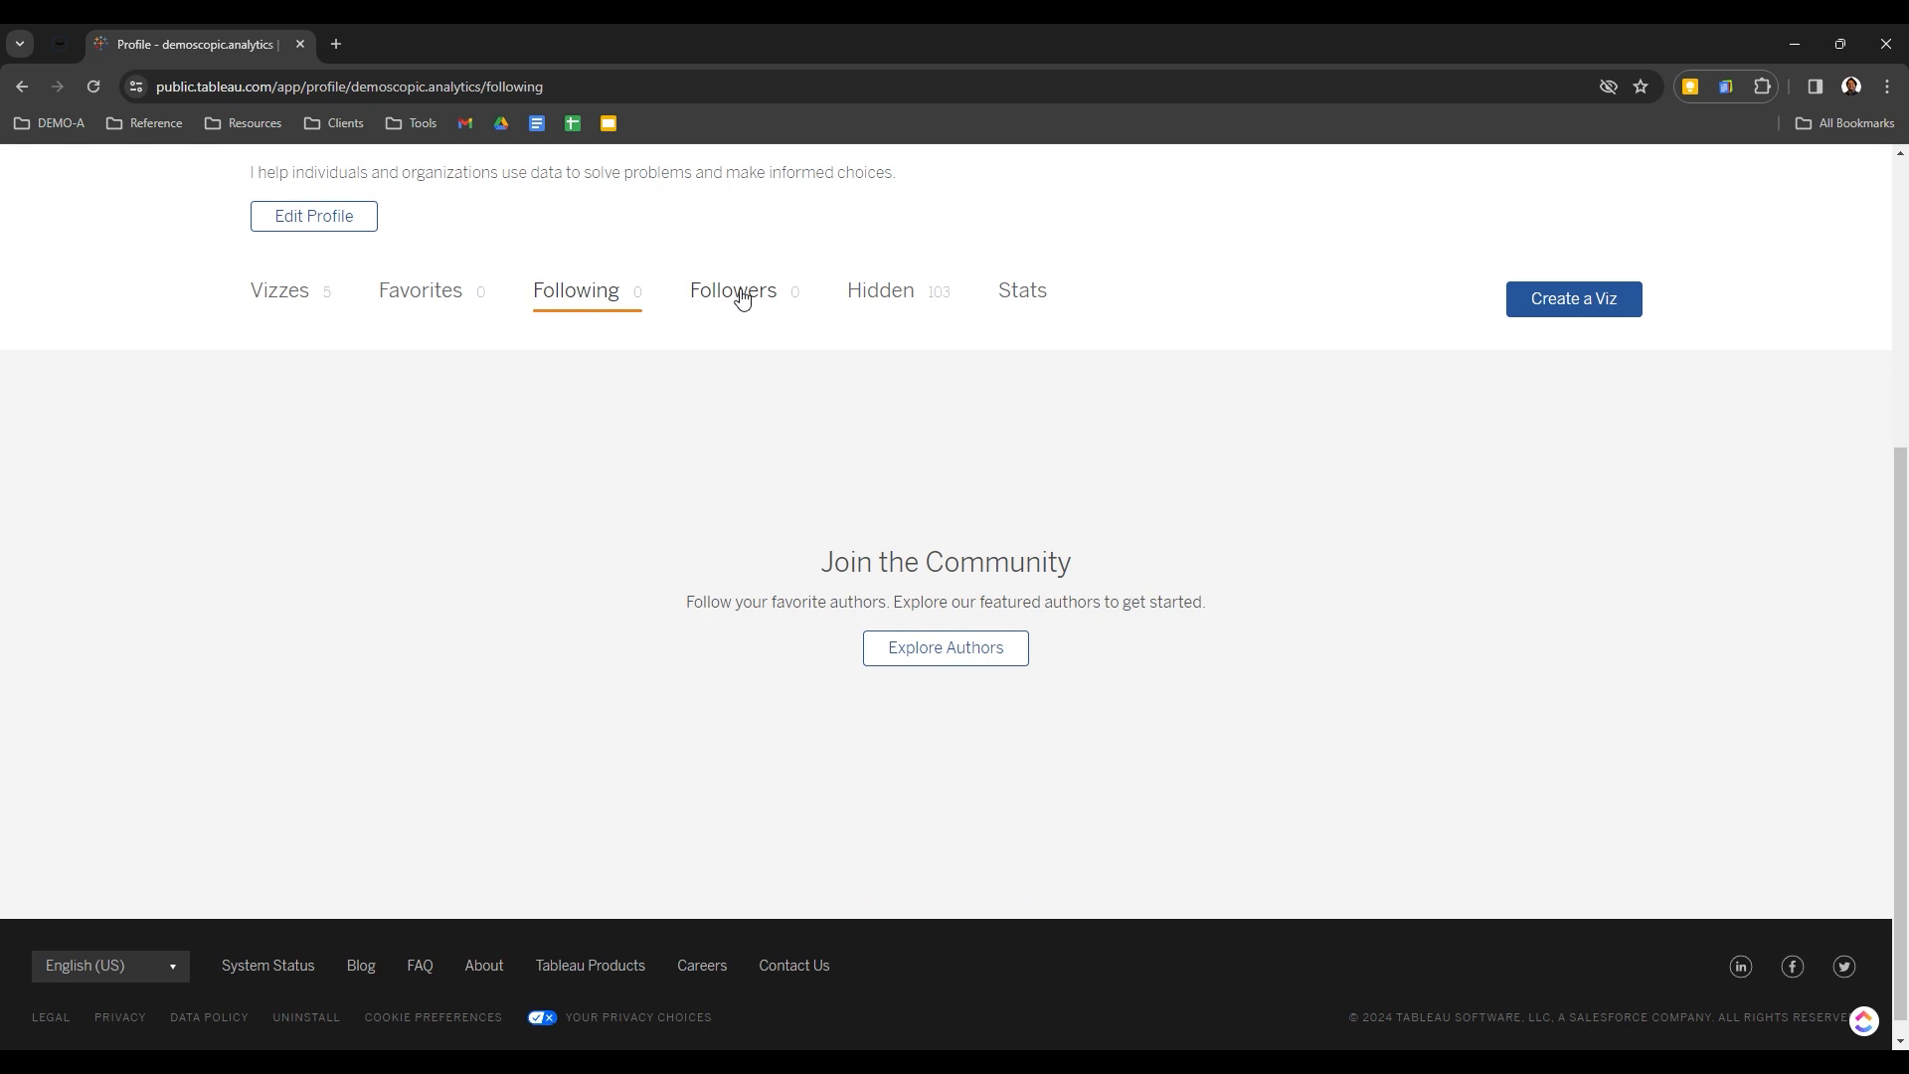
{"action": "left_click", "coordinate": [740, 297]}
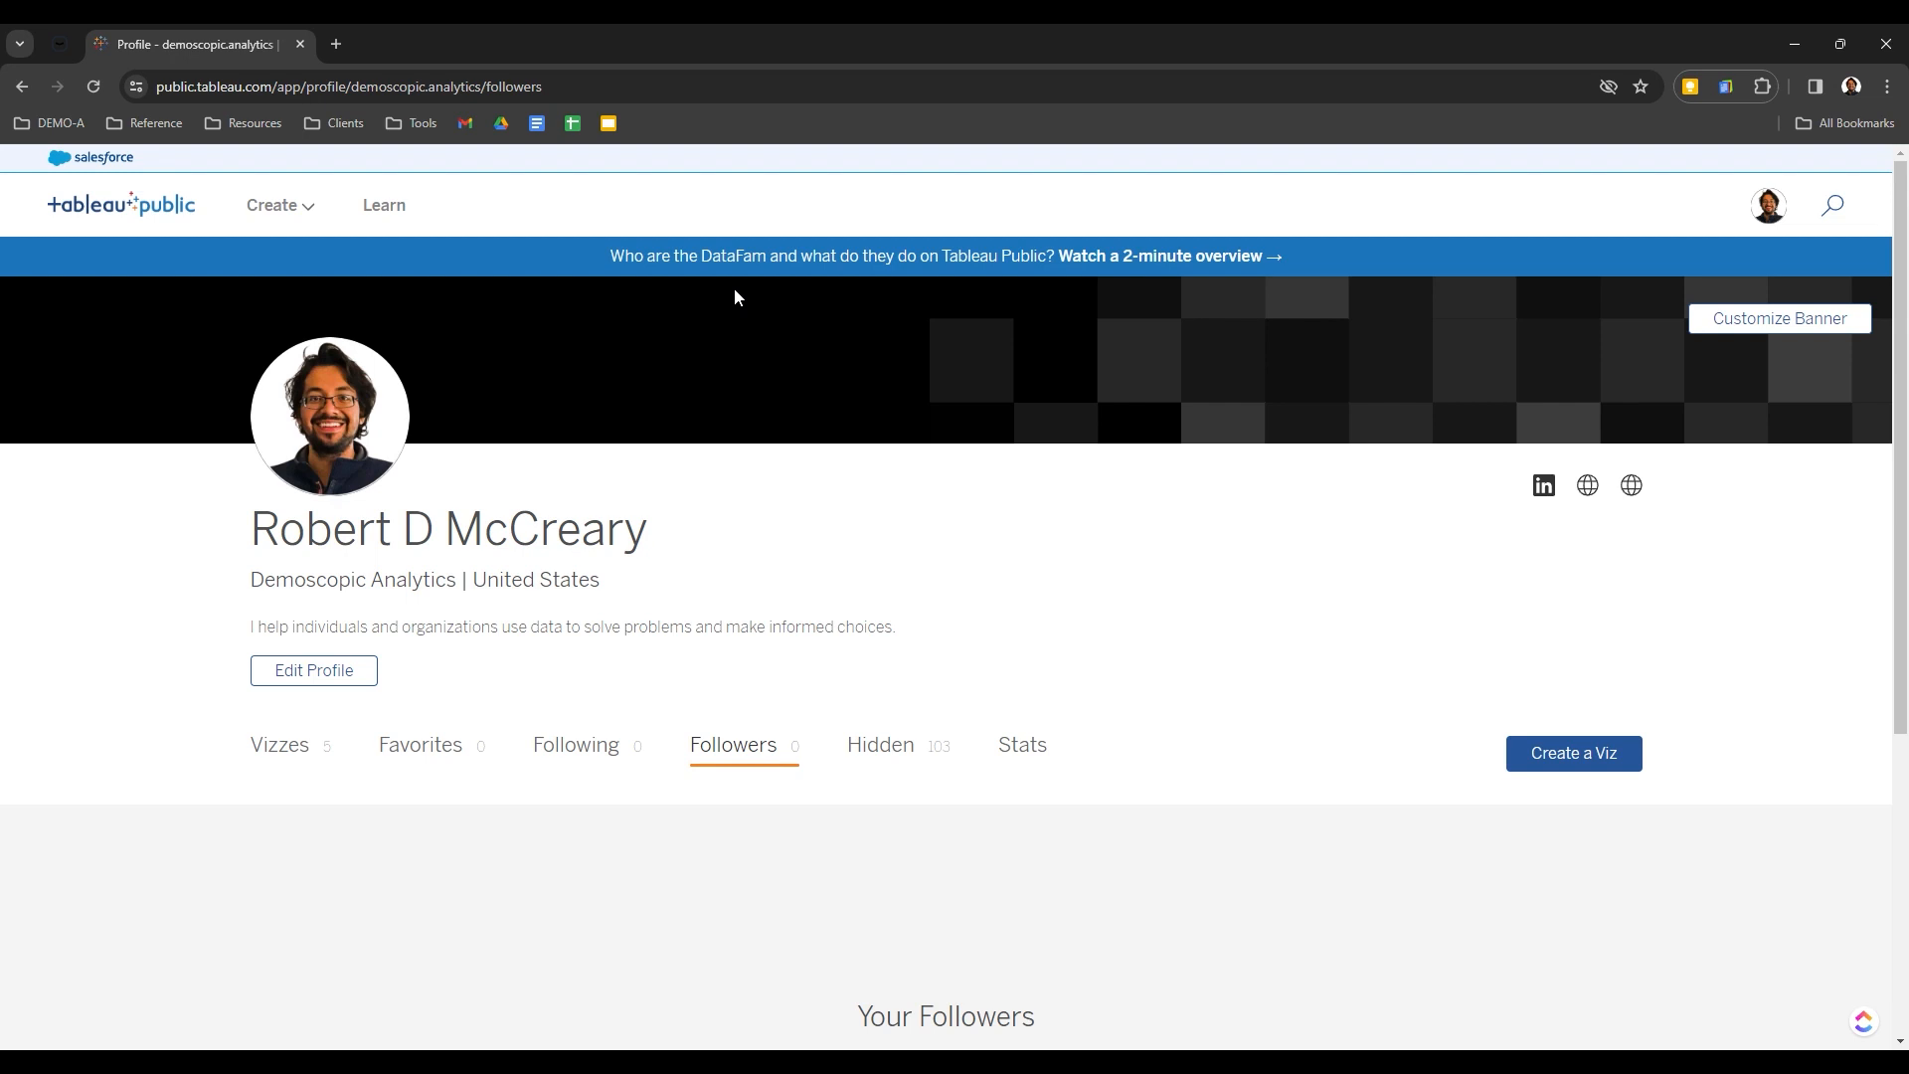
{"action": "scroll", "coordinate": [734, 290], "scroll_direction": "down", "scroll_amount": 5}
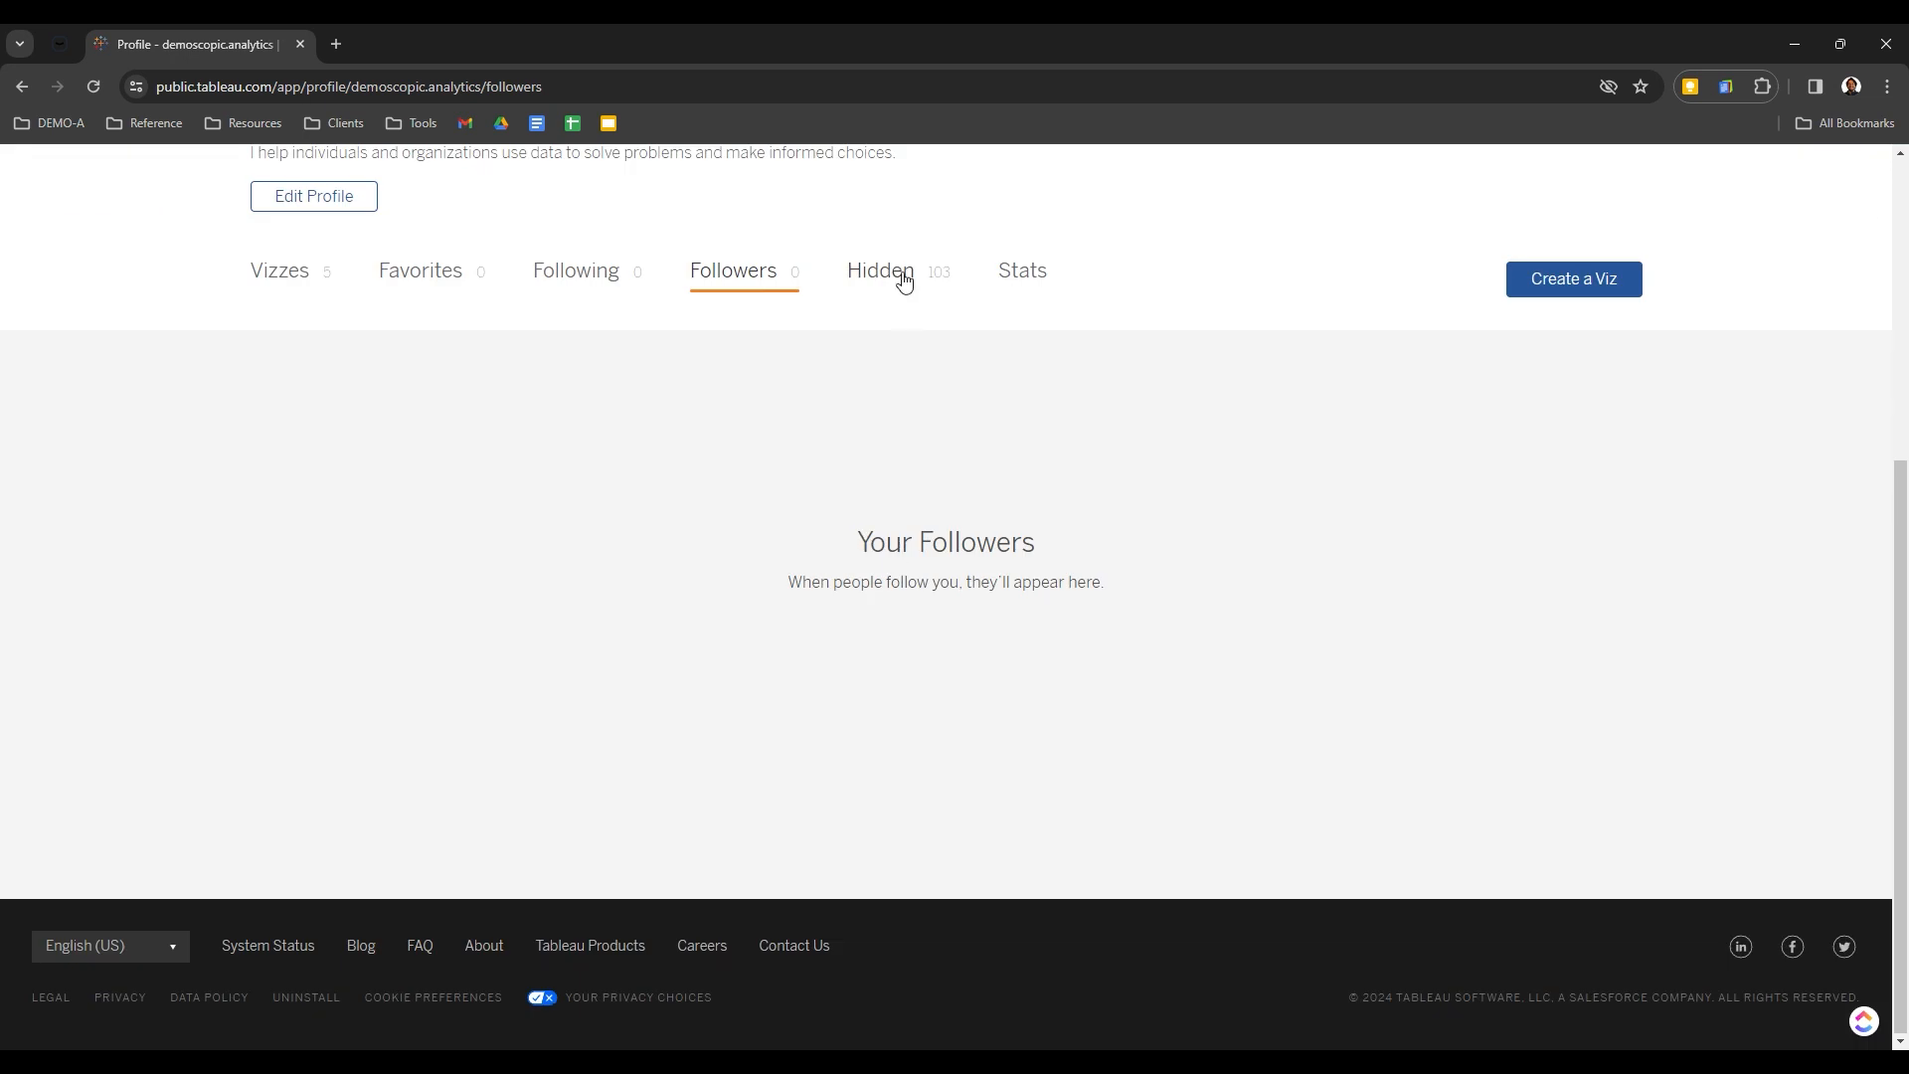
Browse the profile's Hidden vizzes and return to the beginning of the page
{"action": "left_click", "coordinate": [904, 281]}
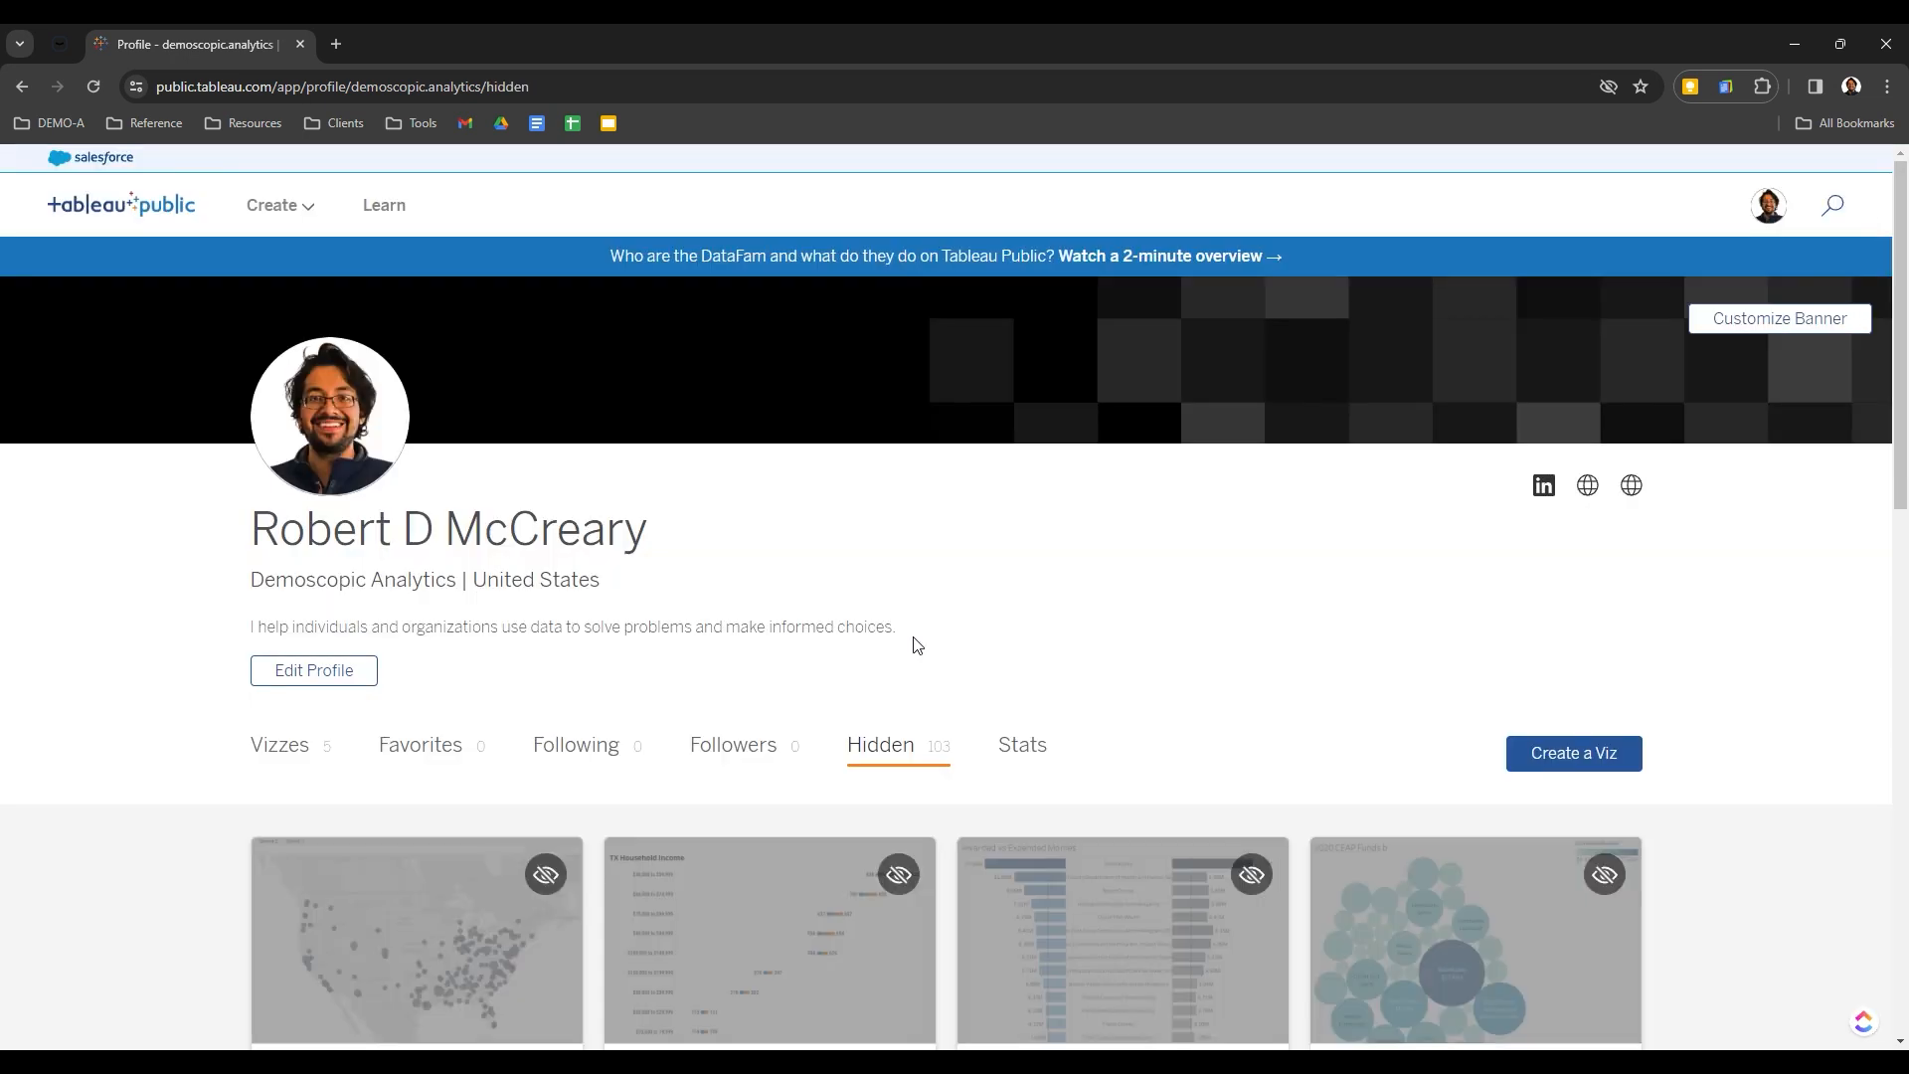
{"action": "scroll", "coordinate": [916, 645], "scroll_direction": "down", "scroll_amount": 12}
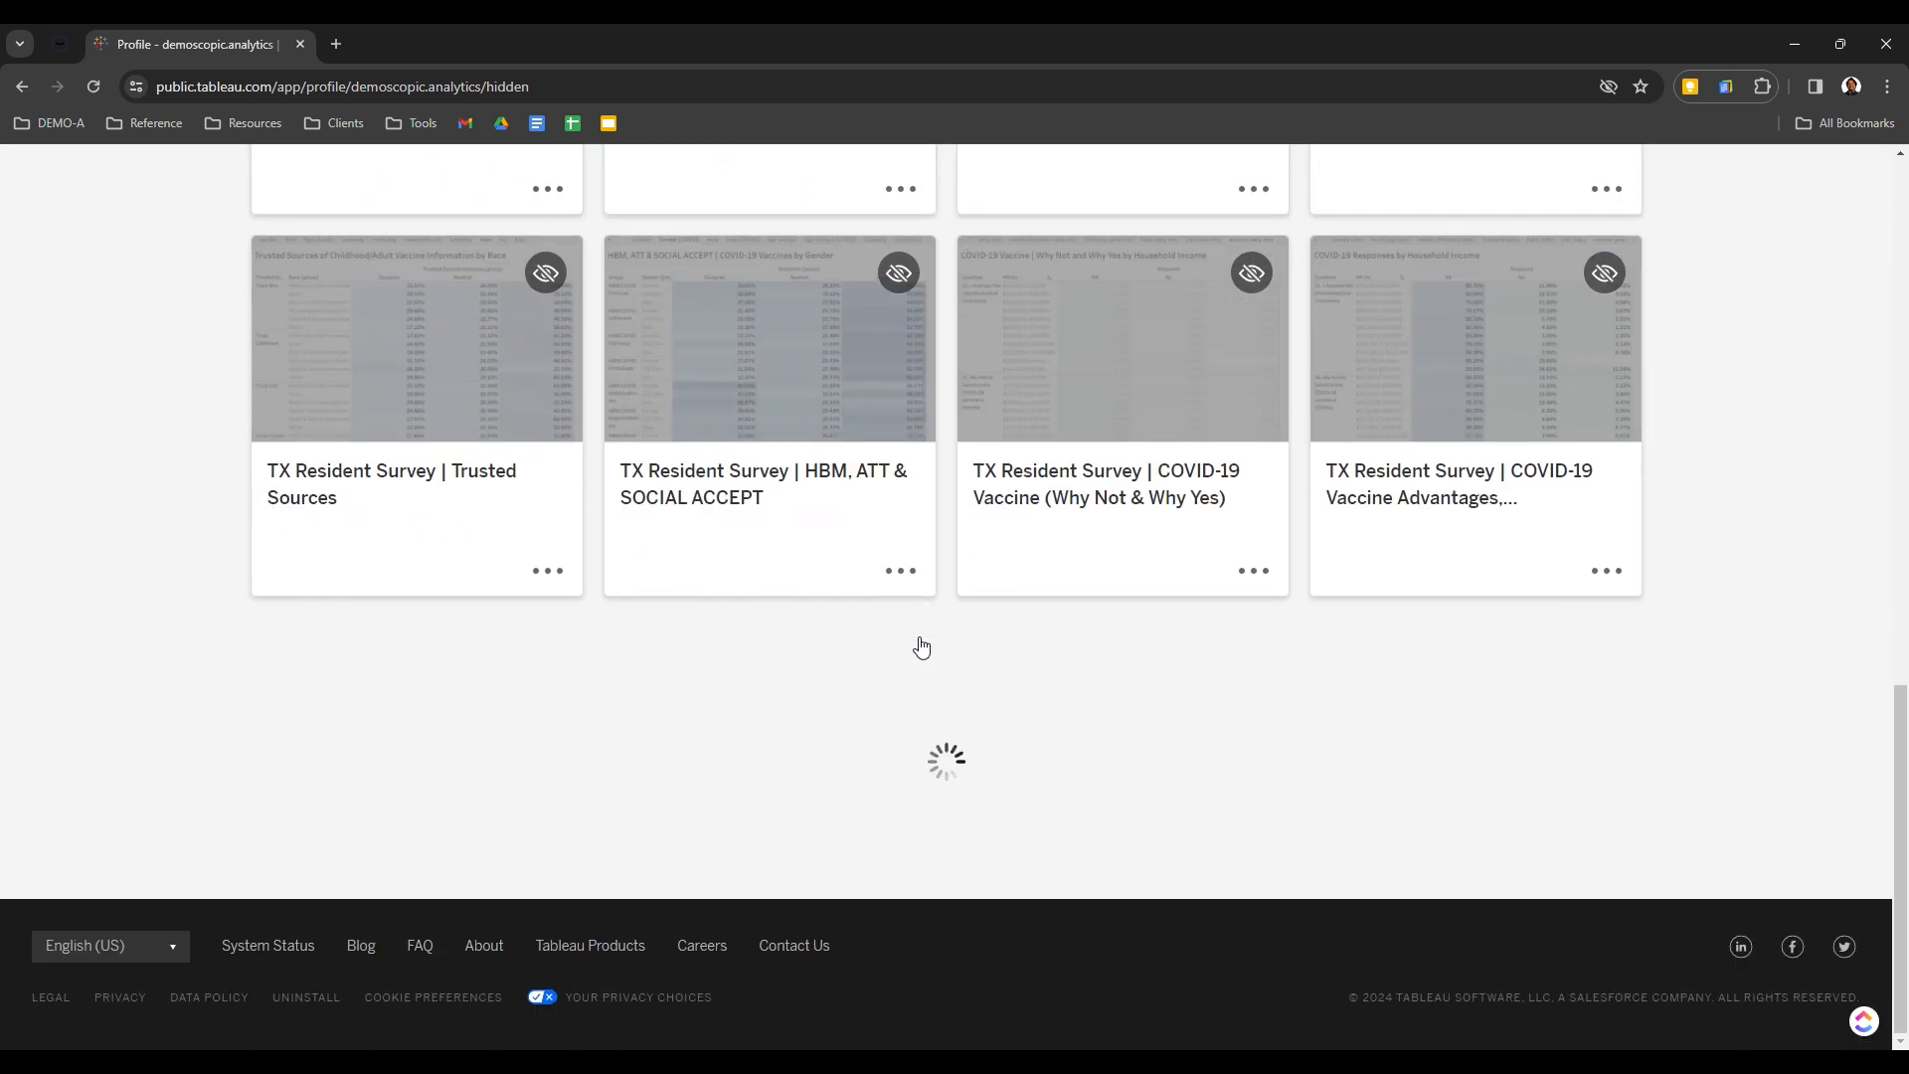
{"action": "scroll", "coordinate": [920, 641], "scroll_direction": "down", "scroll_amount": 11}
{"action": "scroll", "coordinate": [914, 639], "scroll_direction": "up", "scroll_amount": 13}
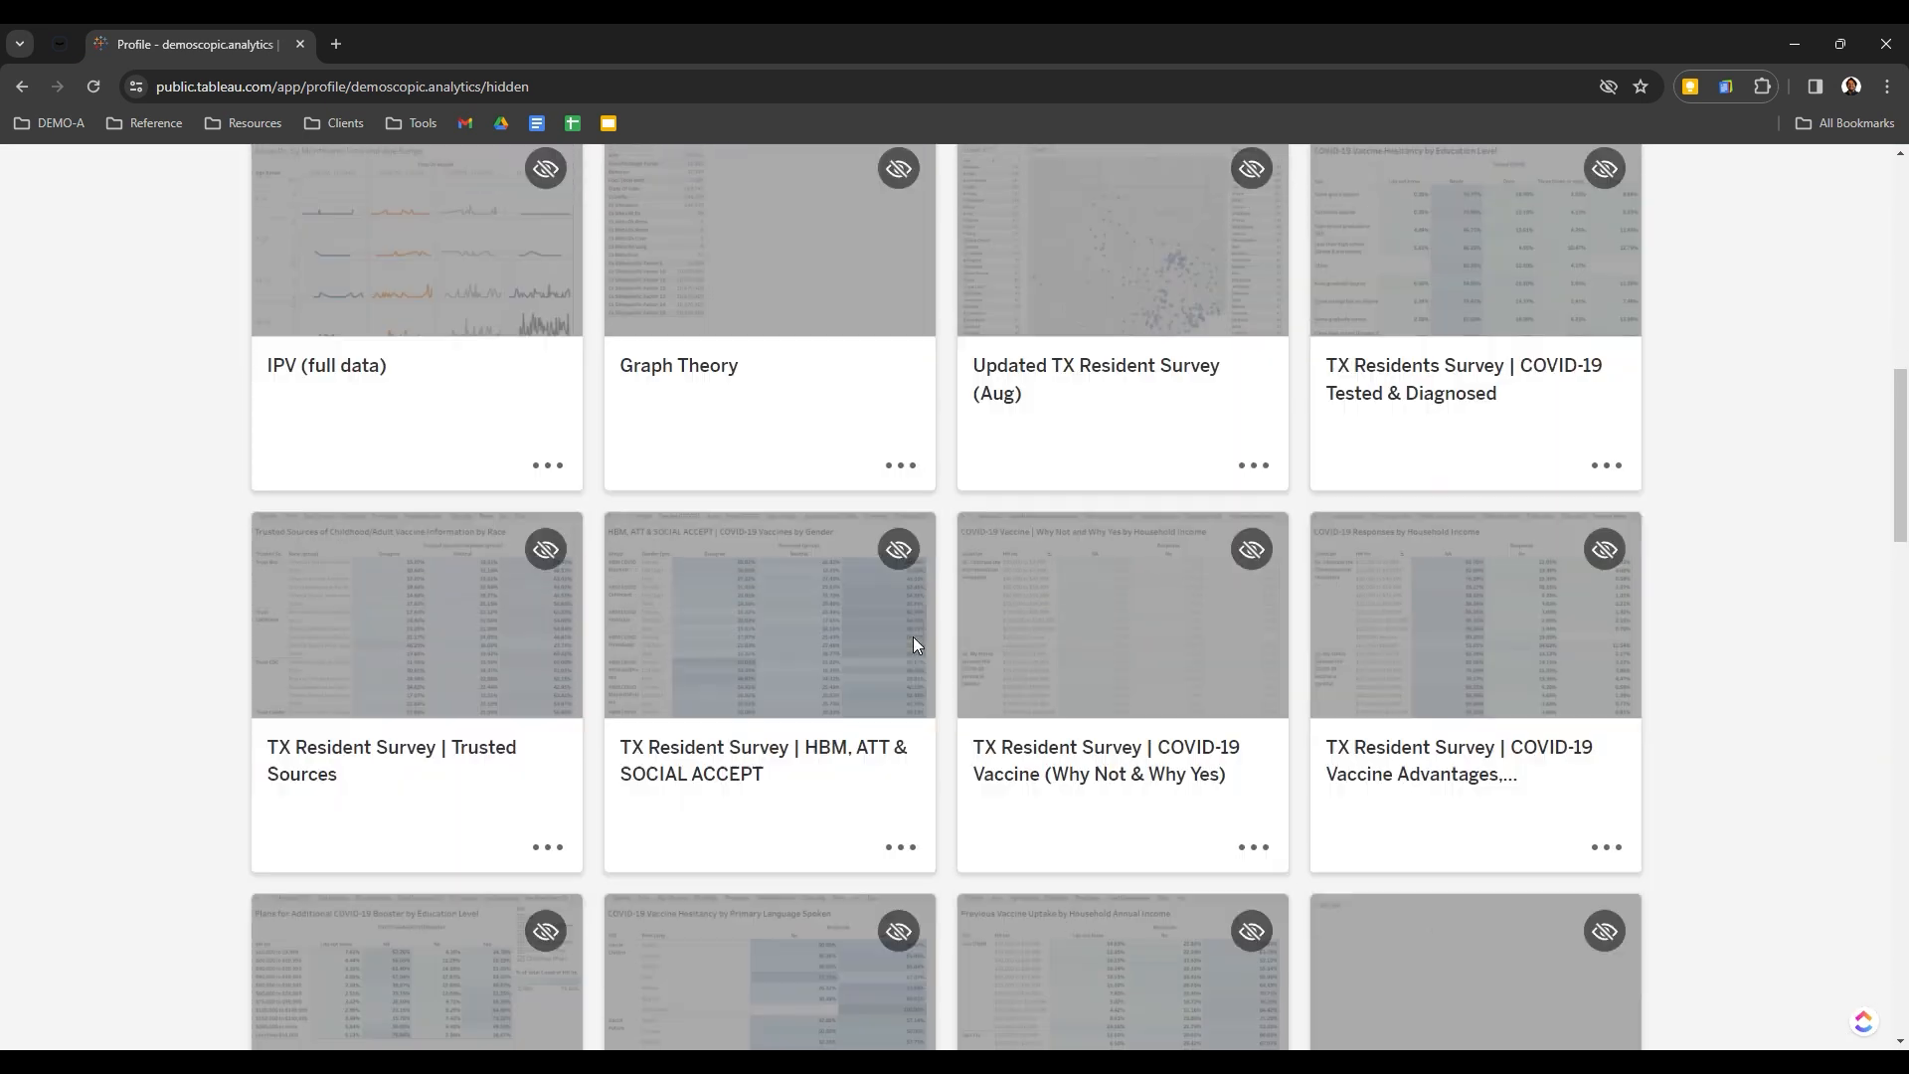
{"action": "scroll", "coordinate": [915, 641], "scroll_direction": "up", "scroll_amount": 10}
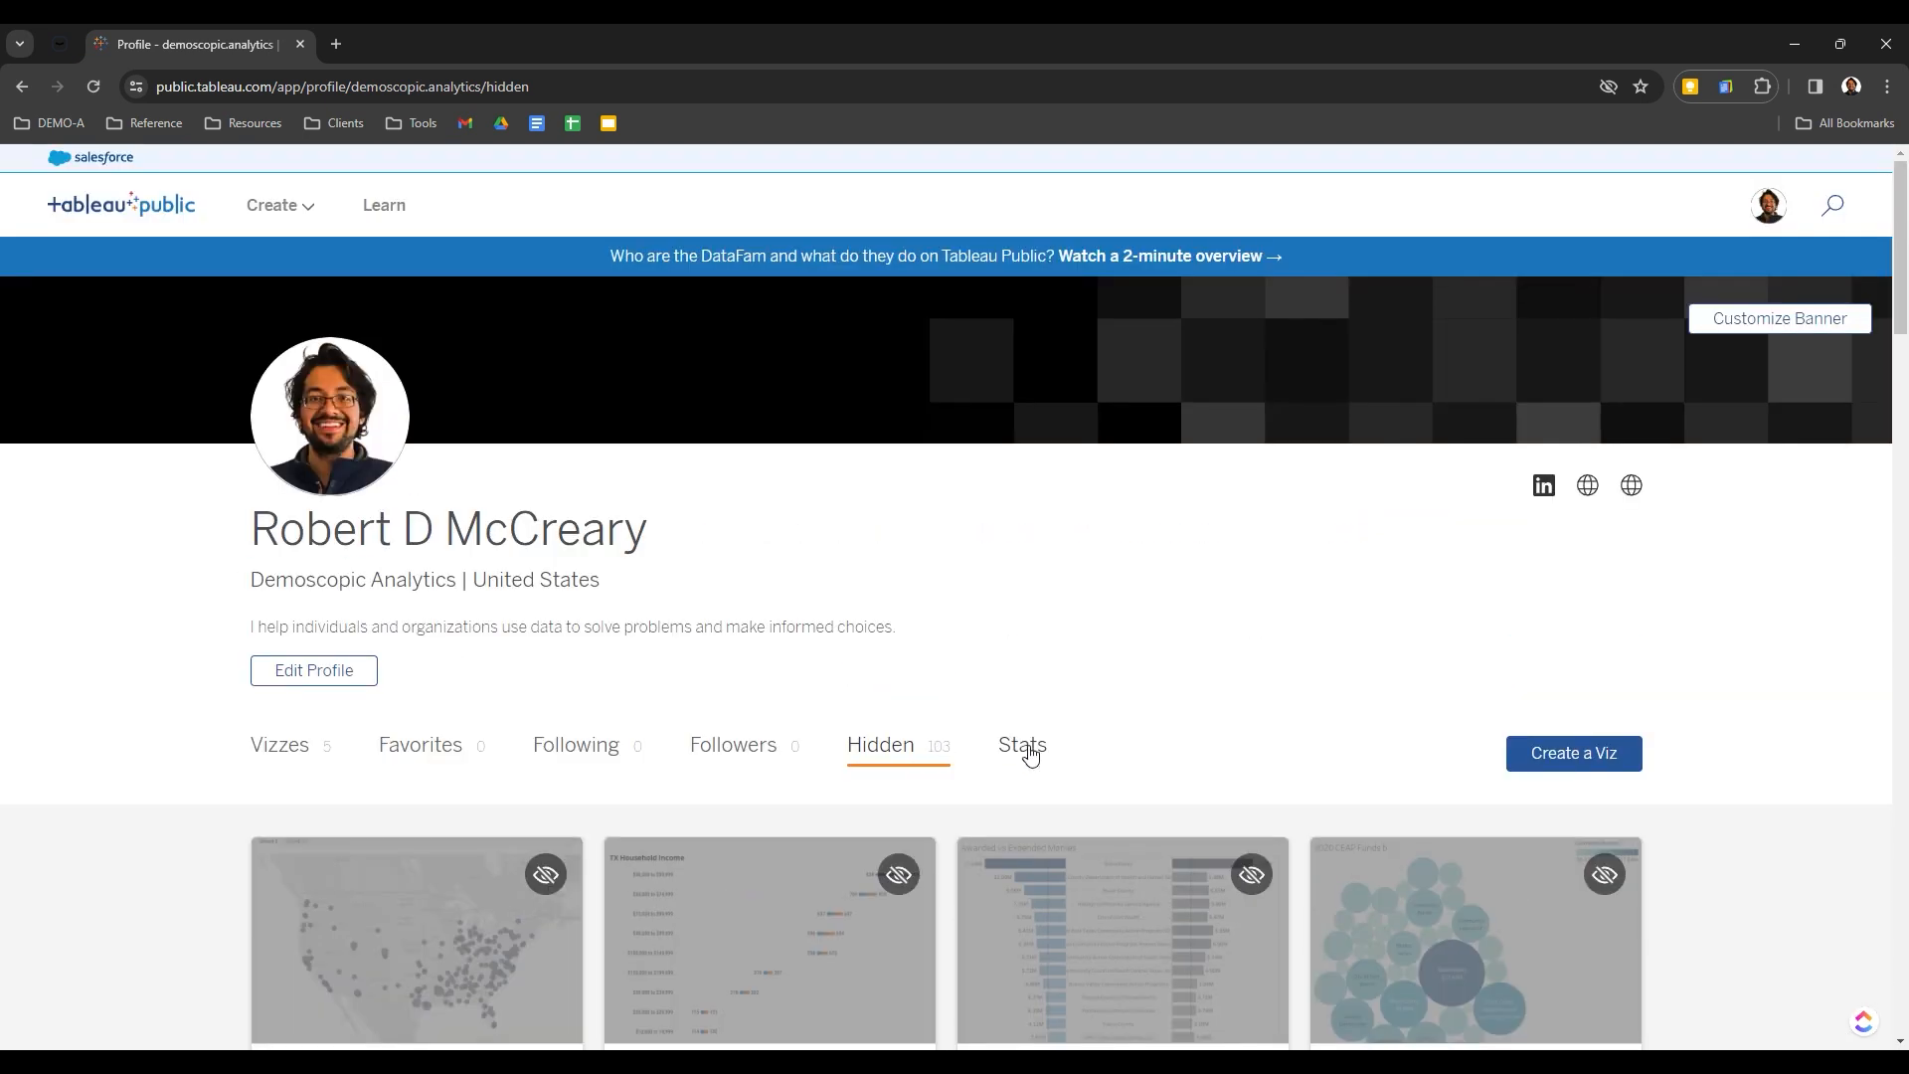
Examine the profile's Stats for the last 30 days, including Views Over Time and Top Visualizations by Views
{"action": "left_click", "coordinate": [1023, 746]}
{"action": "scroll", "coordinate": [1030, 756], "scroll_direction": "down", "scroll_amount": 3}
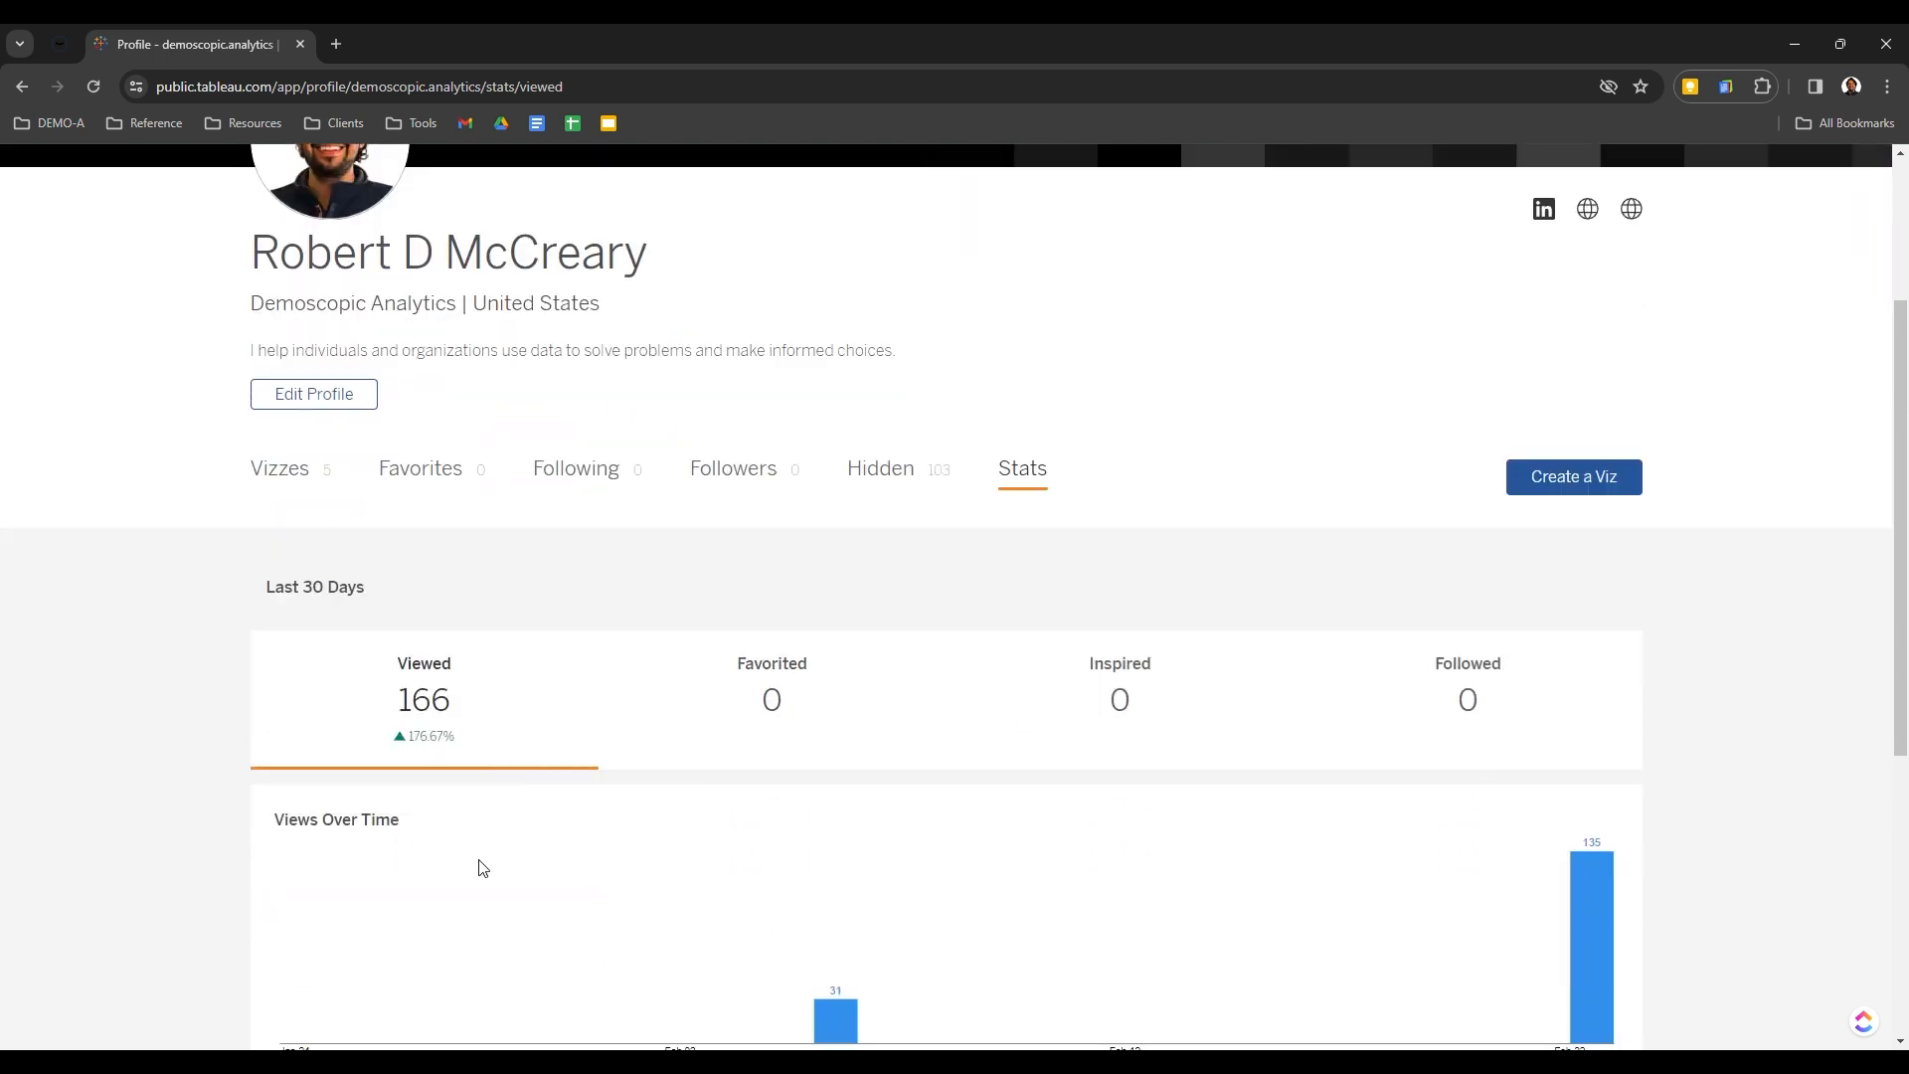
{"action": "scroll", "coordinate": [131, 806], "scroll_direction": "down", "scroll_amount": 3}
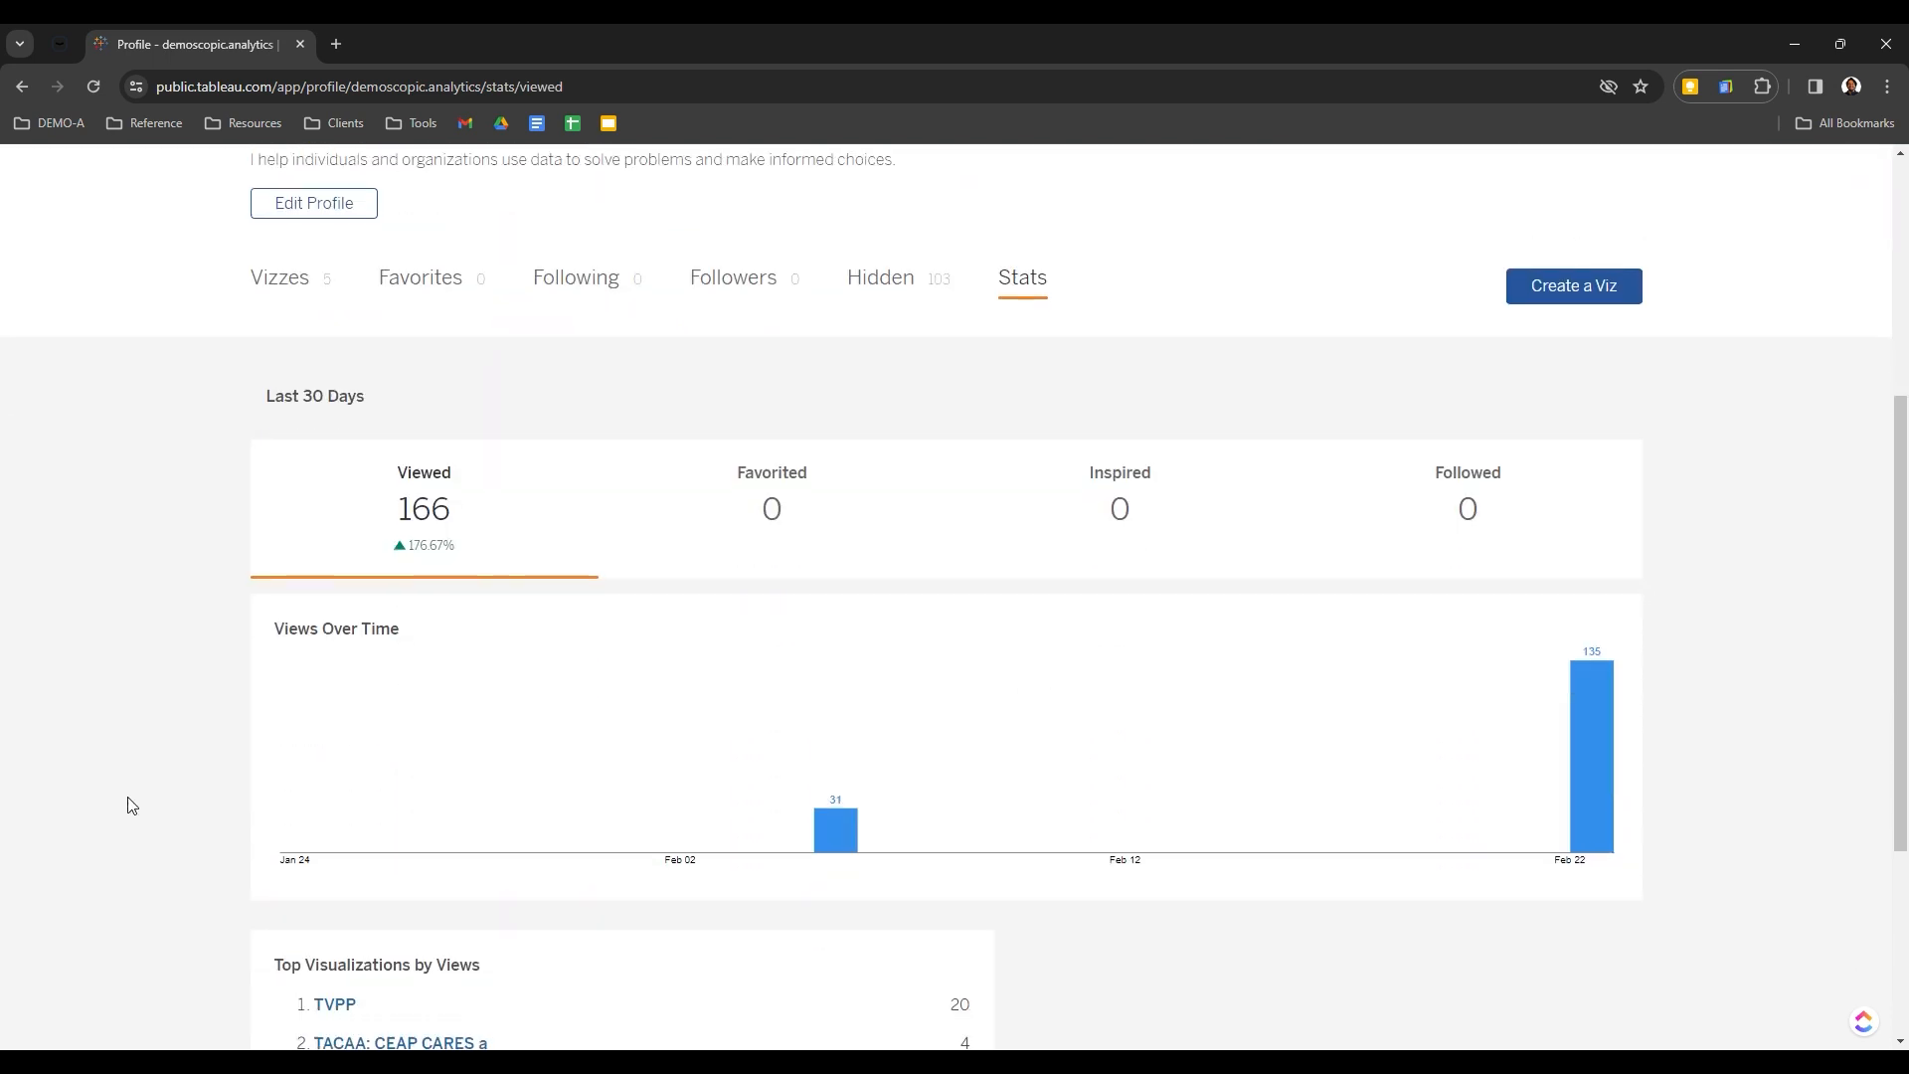
{"action": "scroll", "coordinate": [132, 805], "scroll_direction": "down", "scroll_amount": 3}
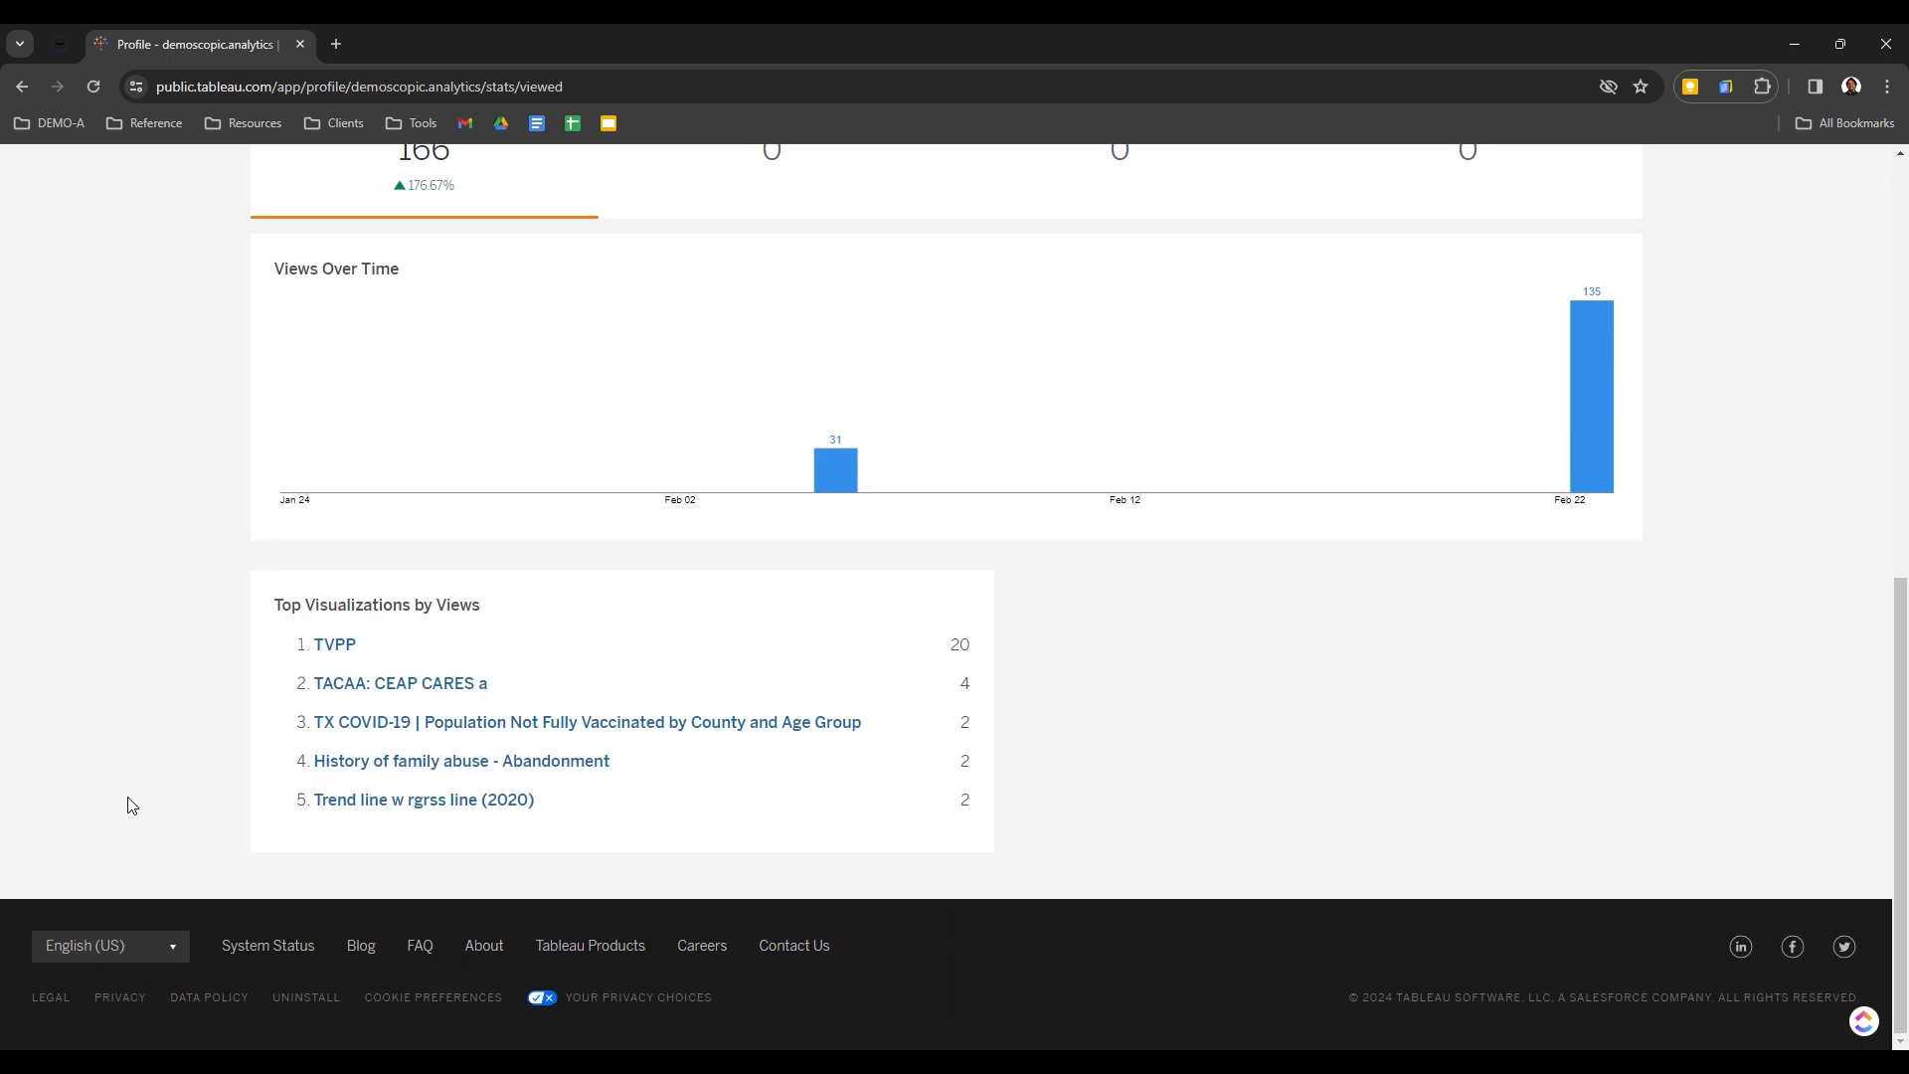
{"action": "scroll", "coordinate": [147, 700], "scroll_direction": "up", "scroll_amount": 1}
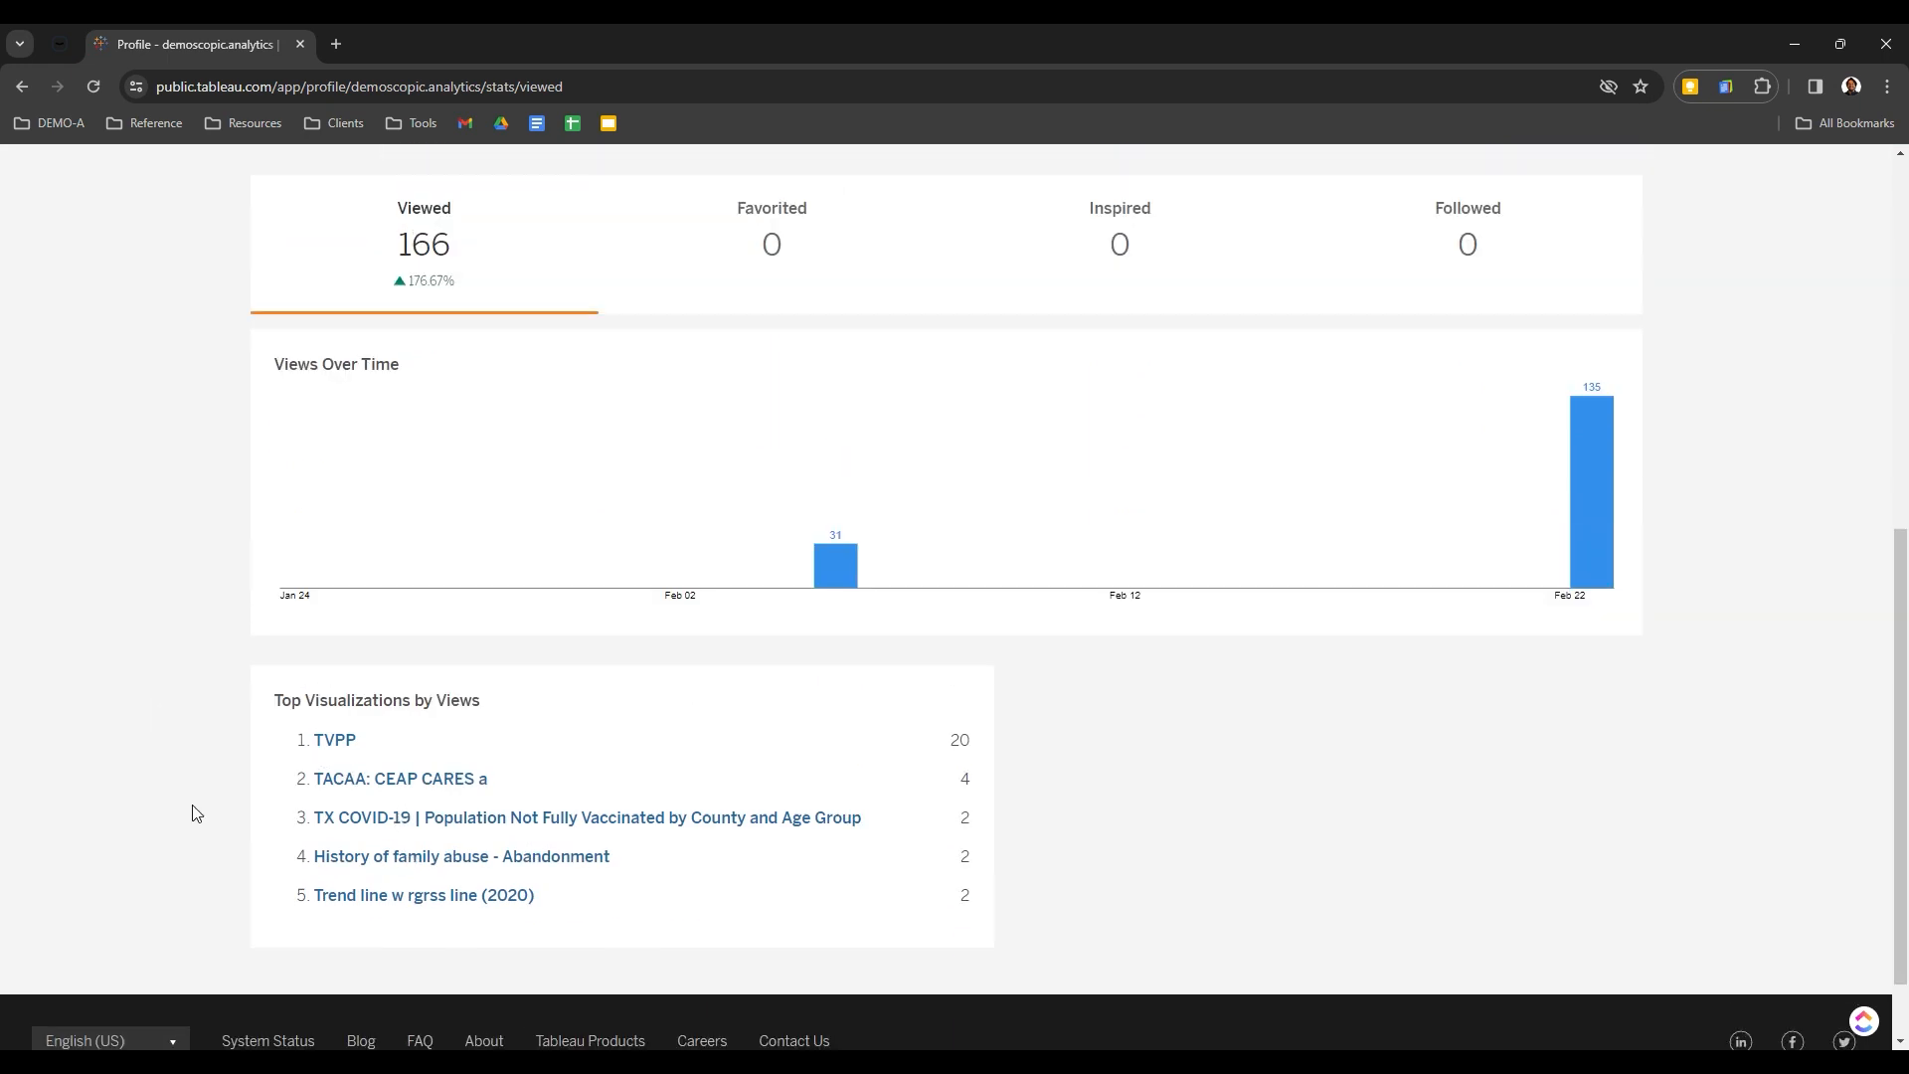
{"action": "scroll", "coordinate": [192, 809], "scroll_direction": "up", "scroll_amount": 1}
{"action": "scroll", "coordinate": [196, 815], "scroll_direction": "up", "scroll_amount": 1}
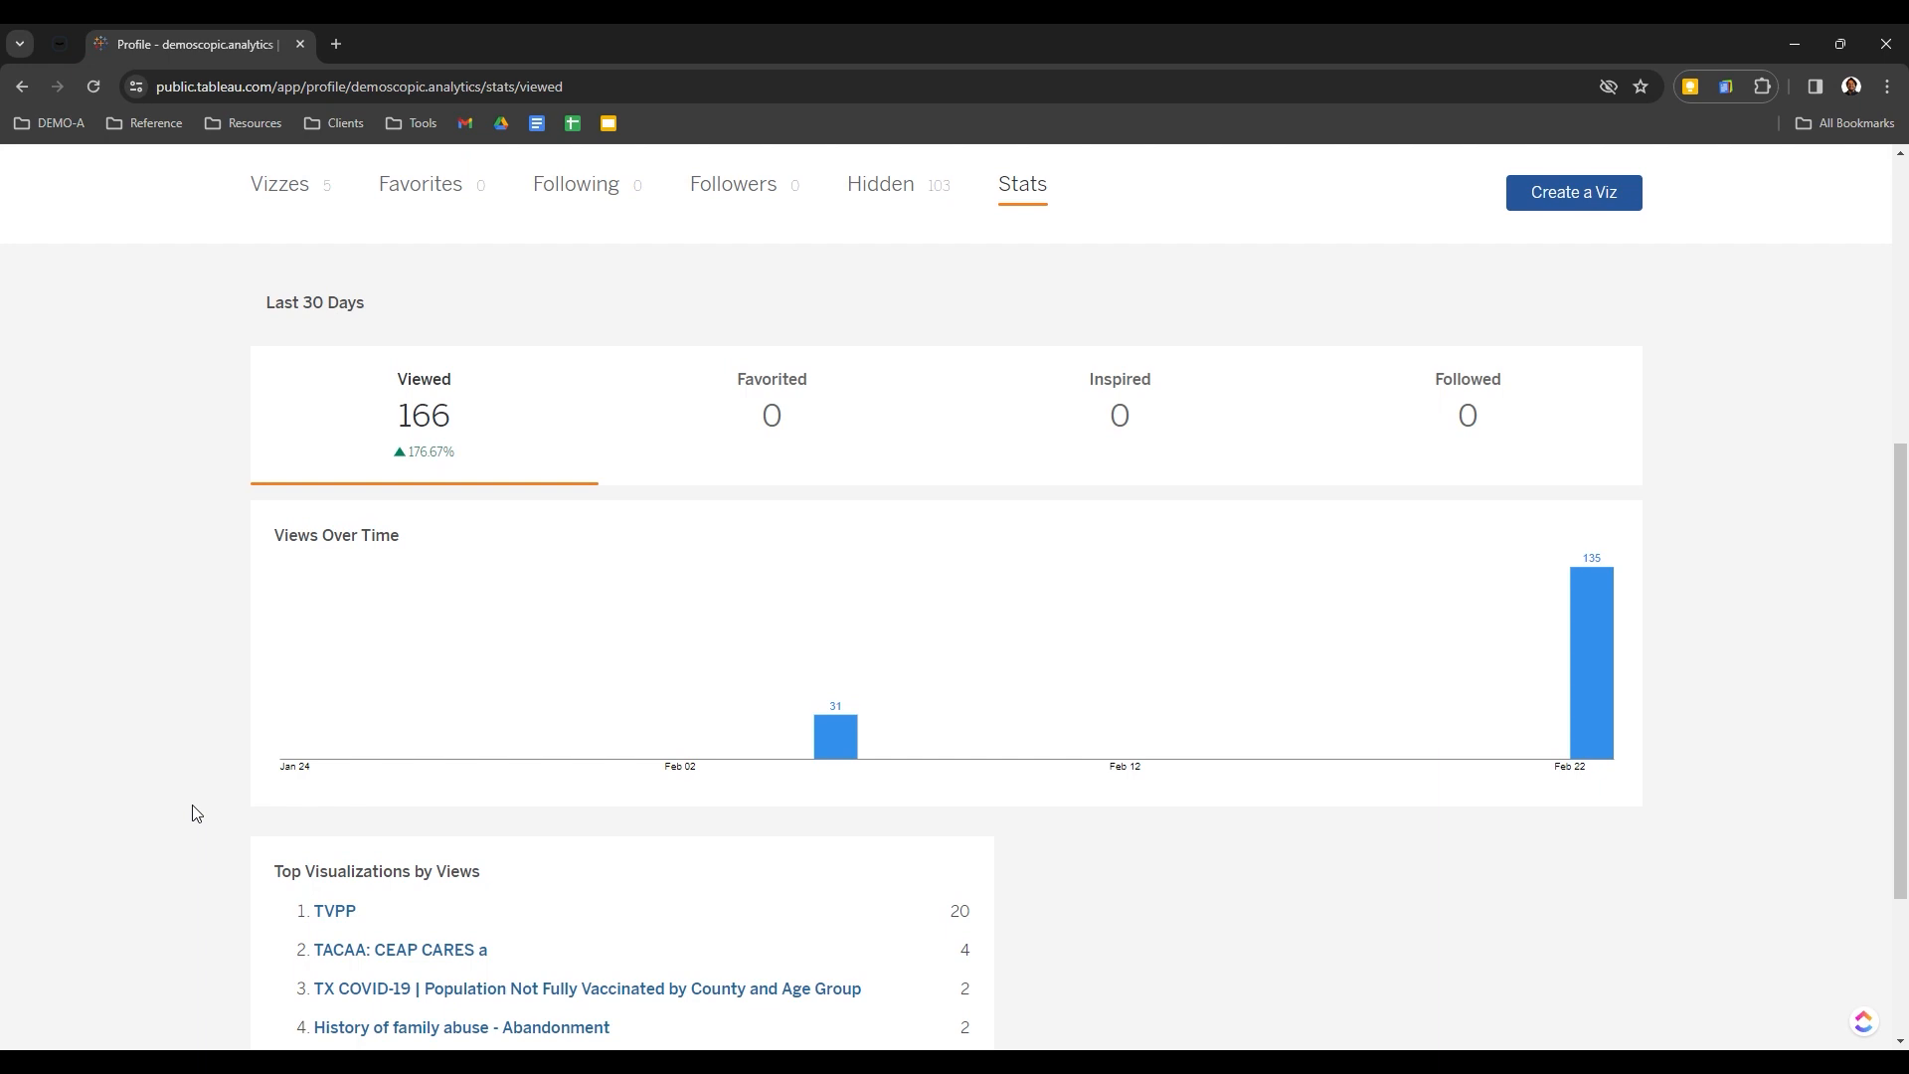
{"action": "scroll", "coordinate": [196, 814], "scroll_direction": "up", "scroll_amount": 4}
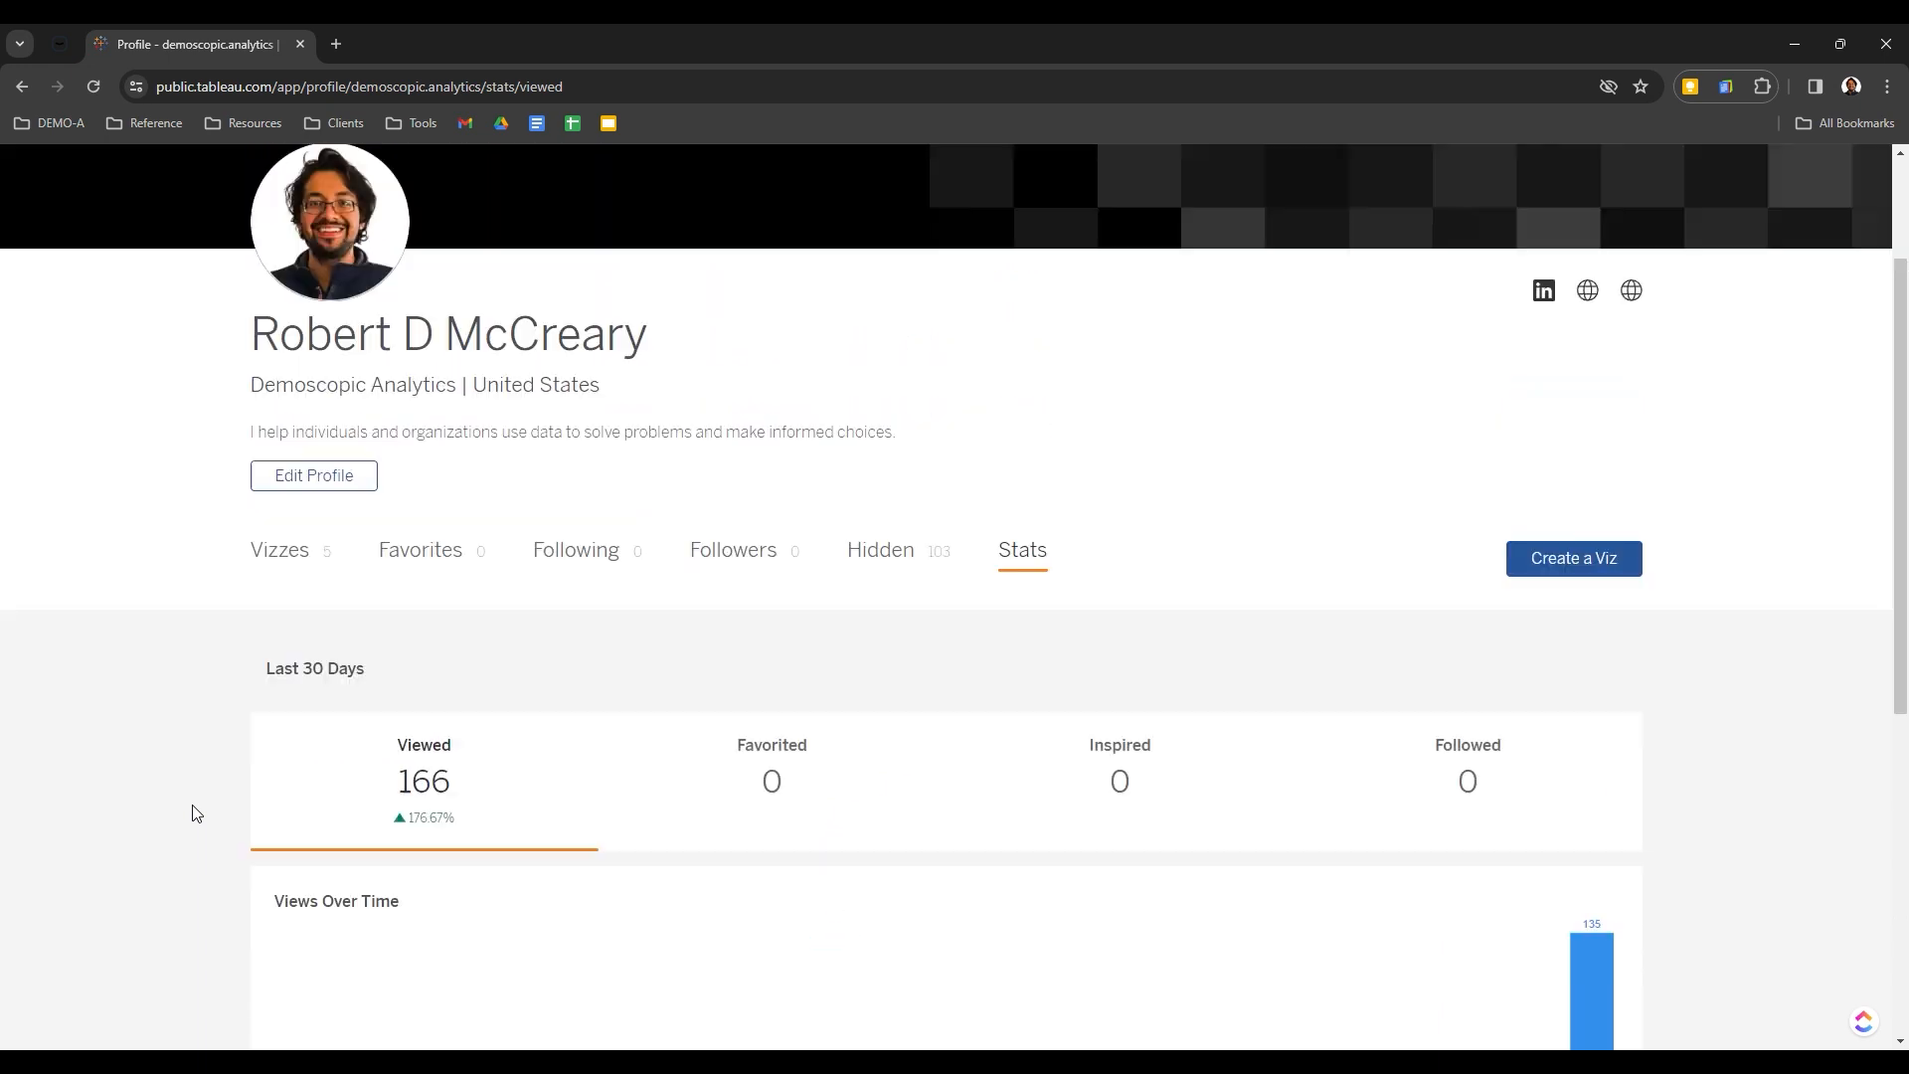
{"action": "scroll", "coordinate": [194, 811], "scroll_direction": "up", "scroll_amount": 1}
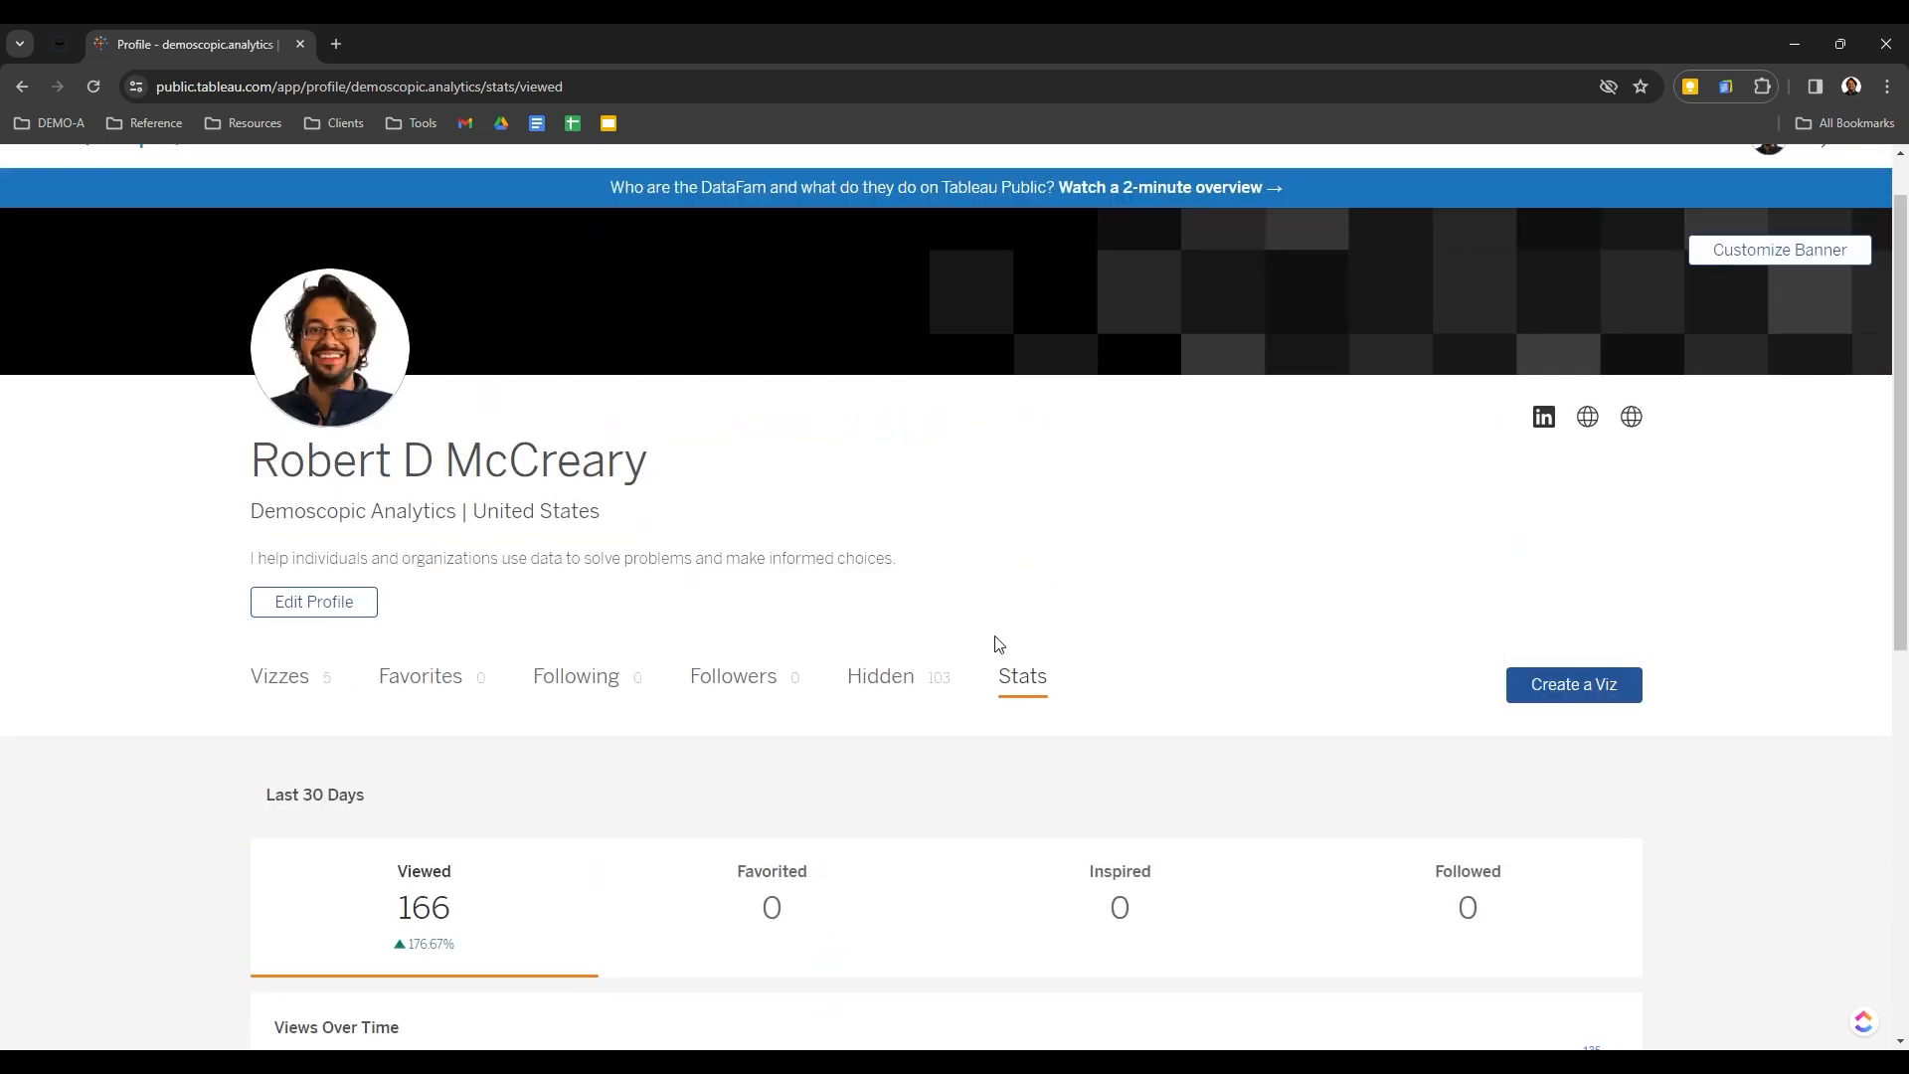
{"action": "scroll", "coordinate": [1000, 644], "scroll_direction": "up", "scroll_amount": 1}
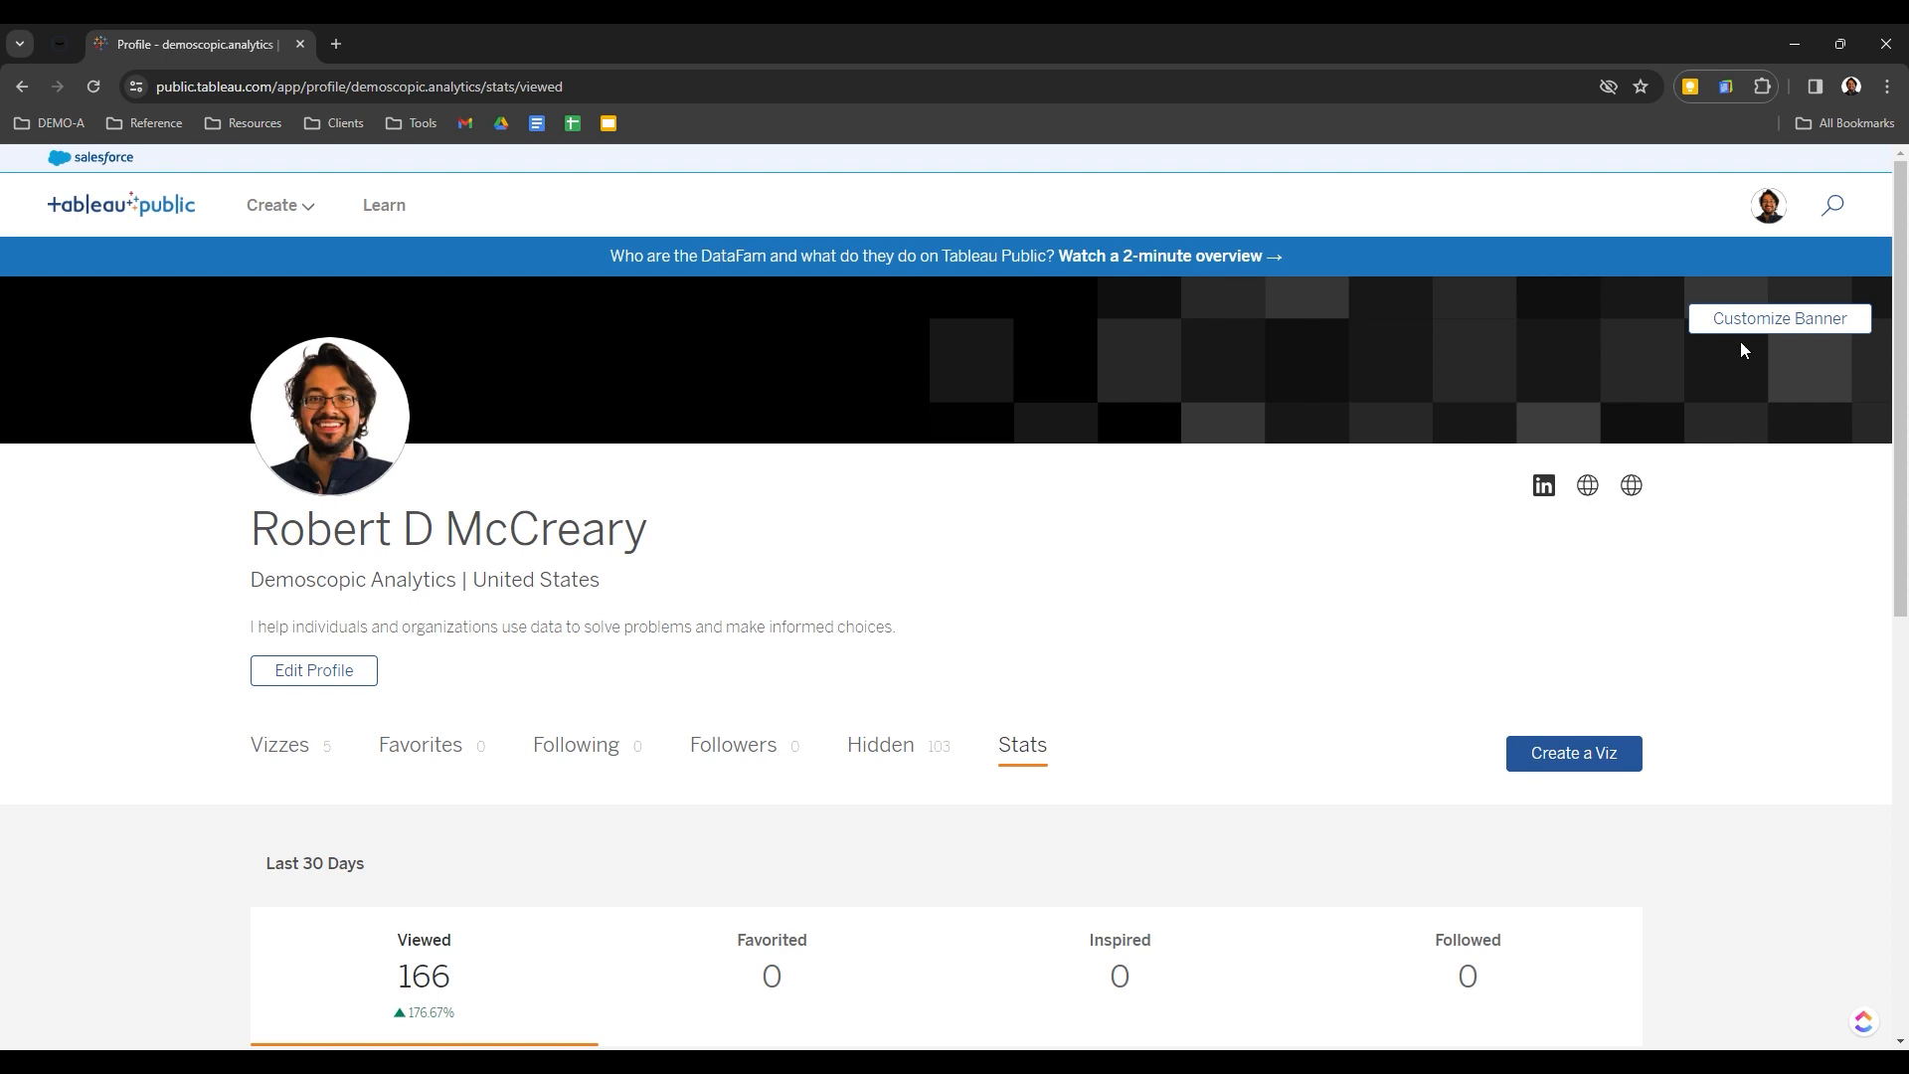
Preview the Rings, Circles and Squares patterns for the profile banner, and cancel the banner customization
{"action": "left_click", "coordinate": [1820, 320]}
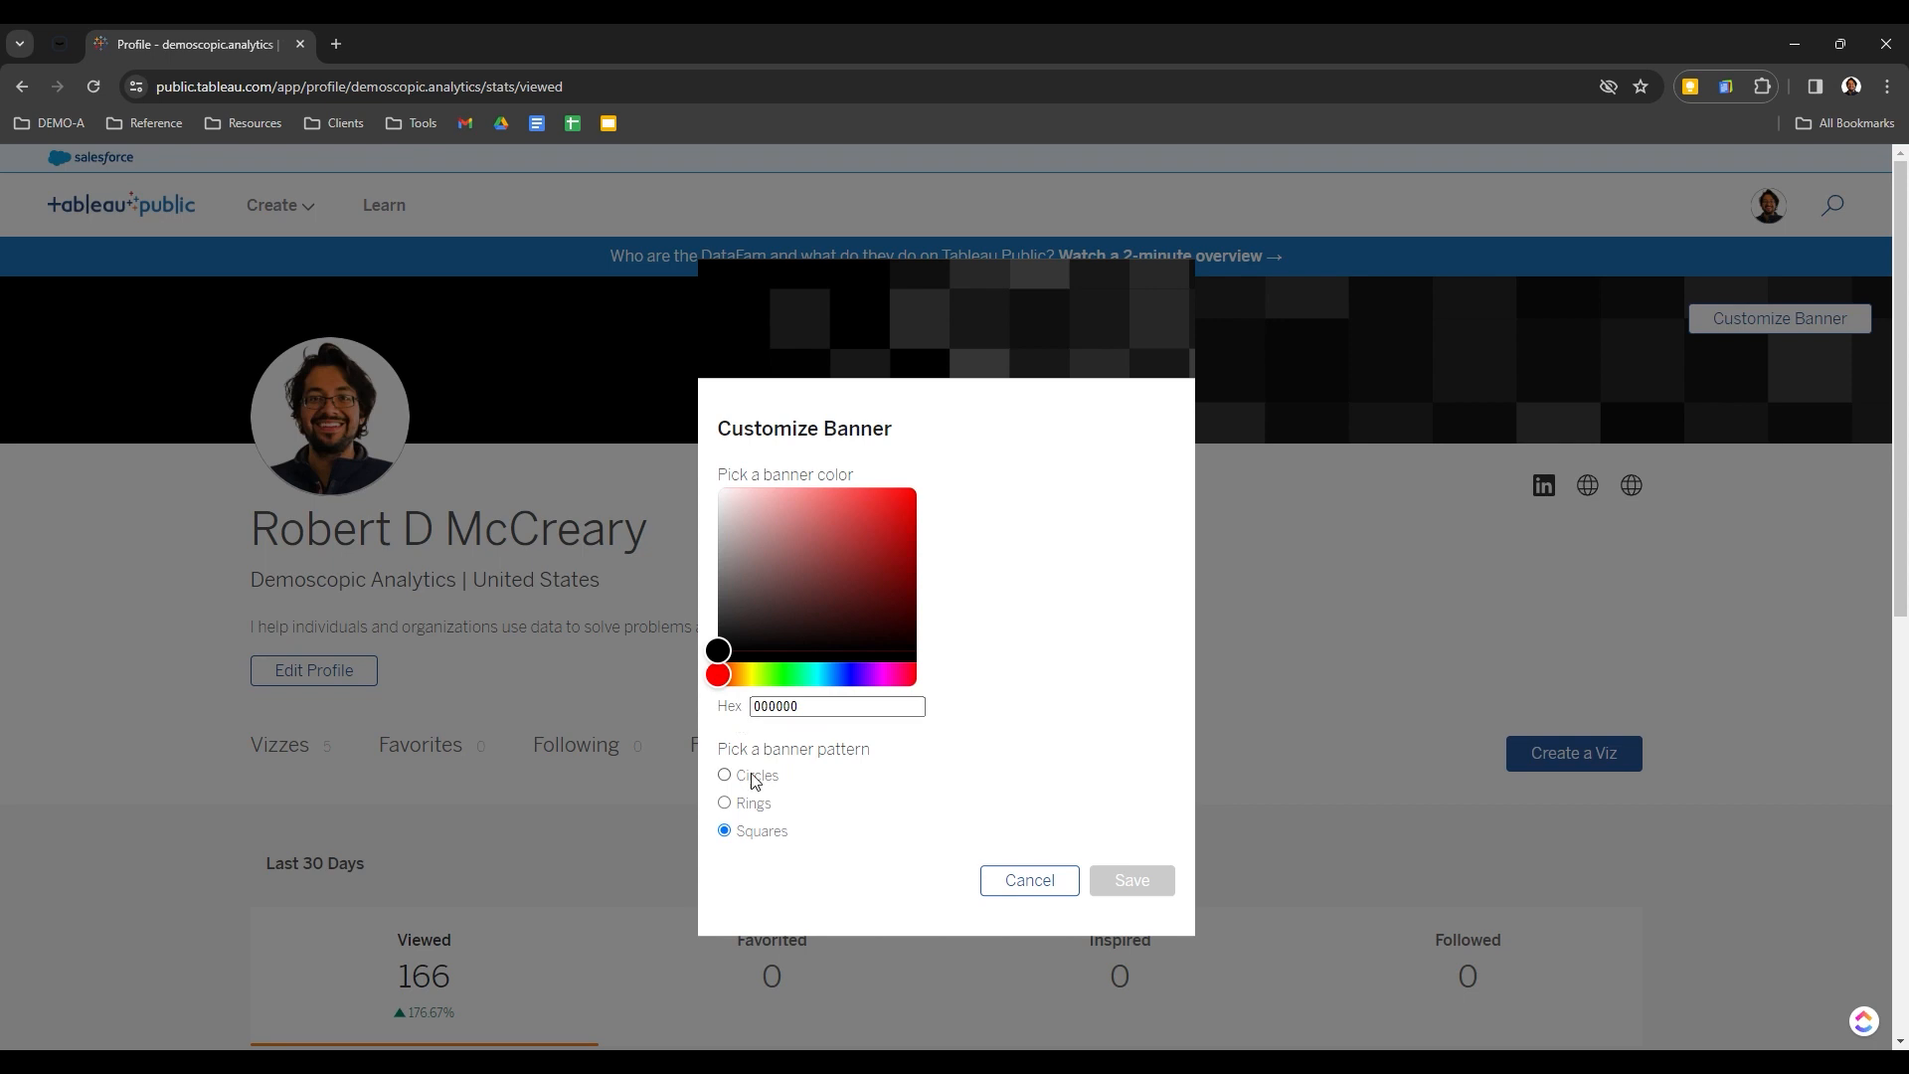
{"action": "left_click", "coordinate": [753, 803]}
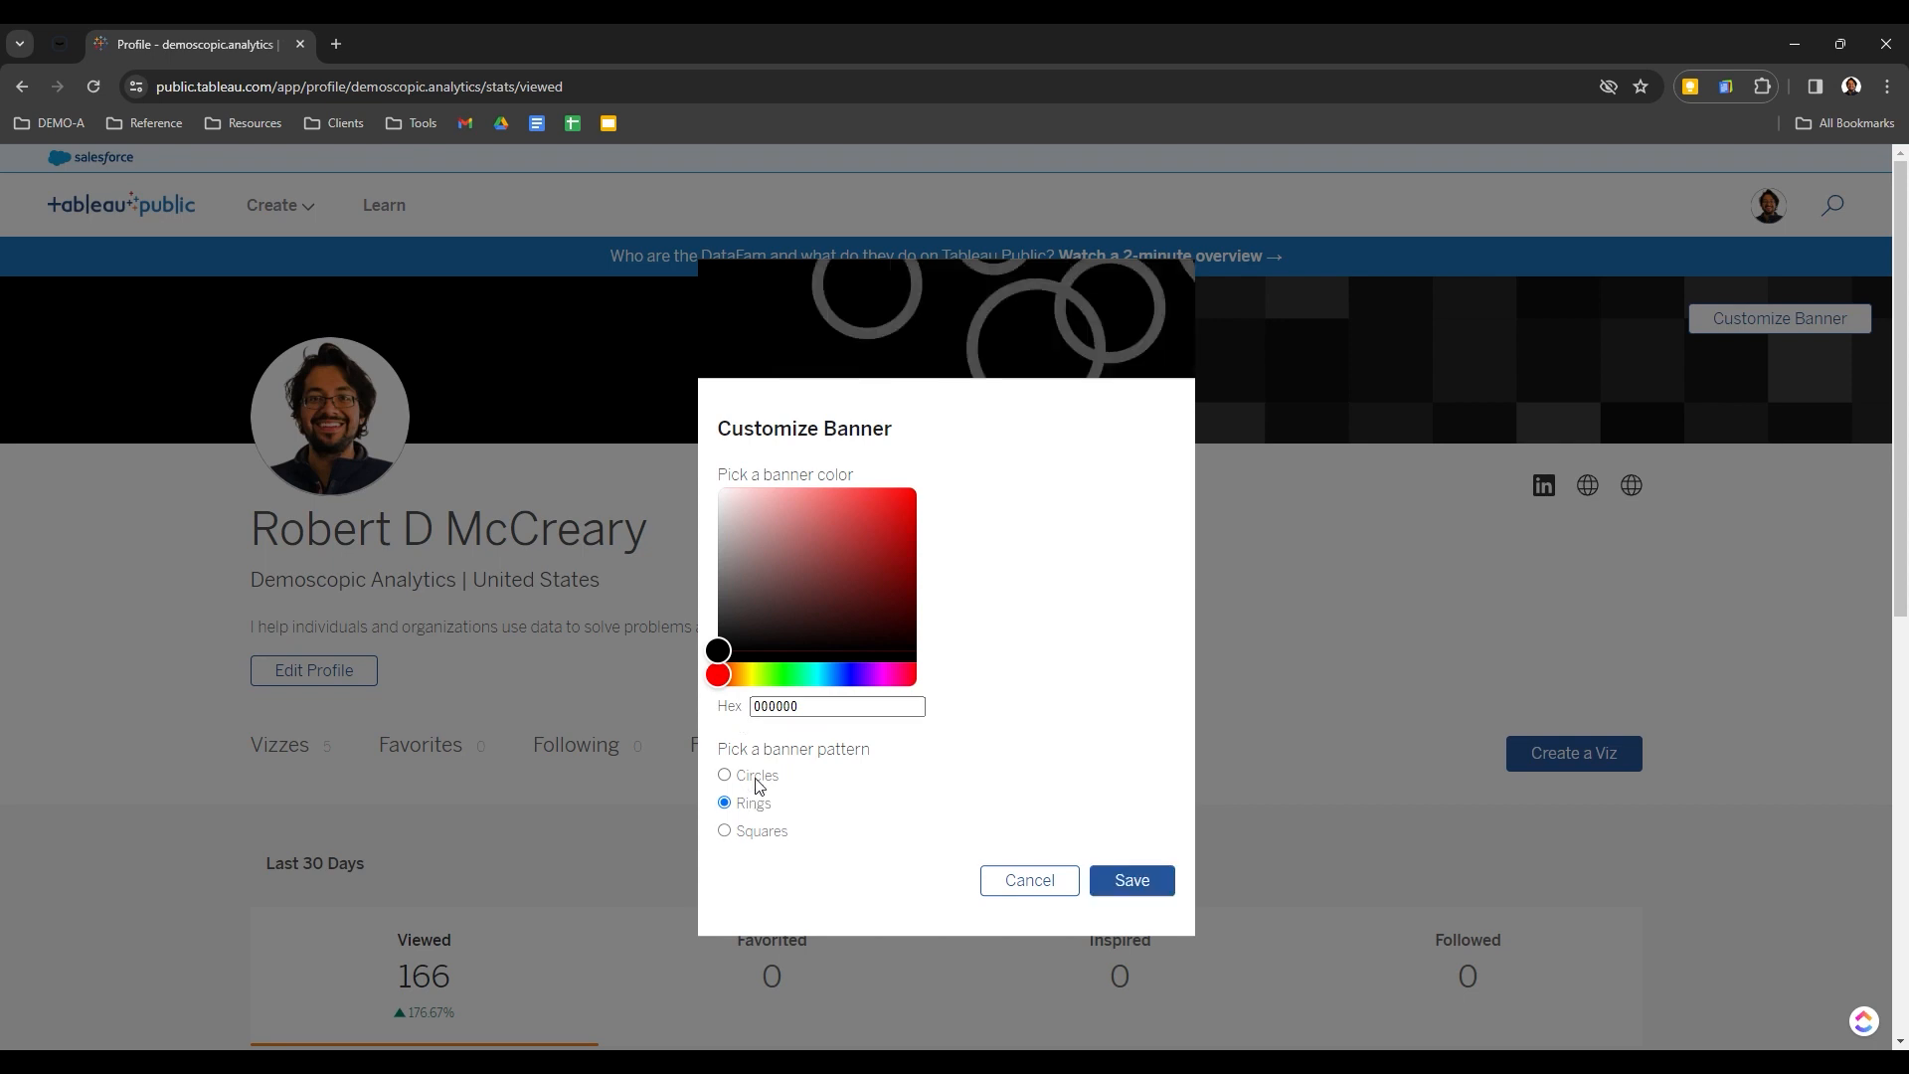
{"action": "left_click", "coordinate": [728, 773]}
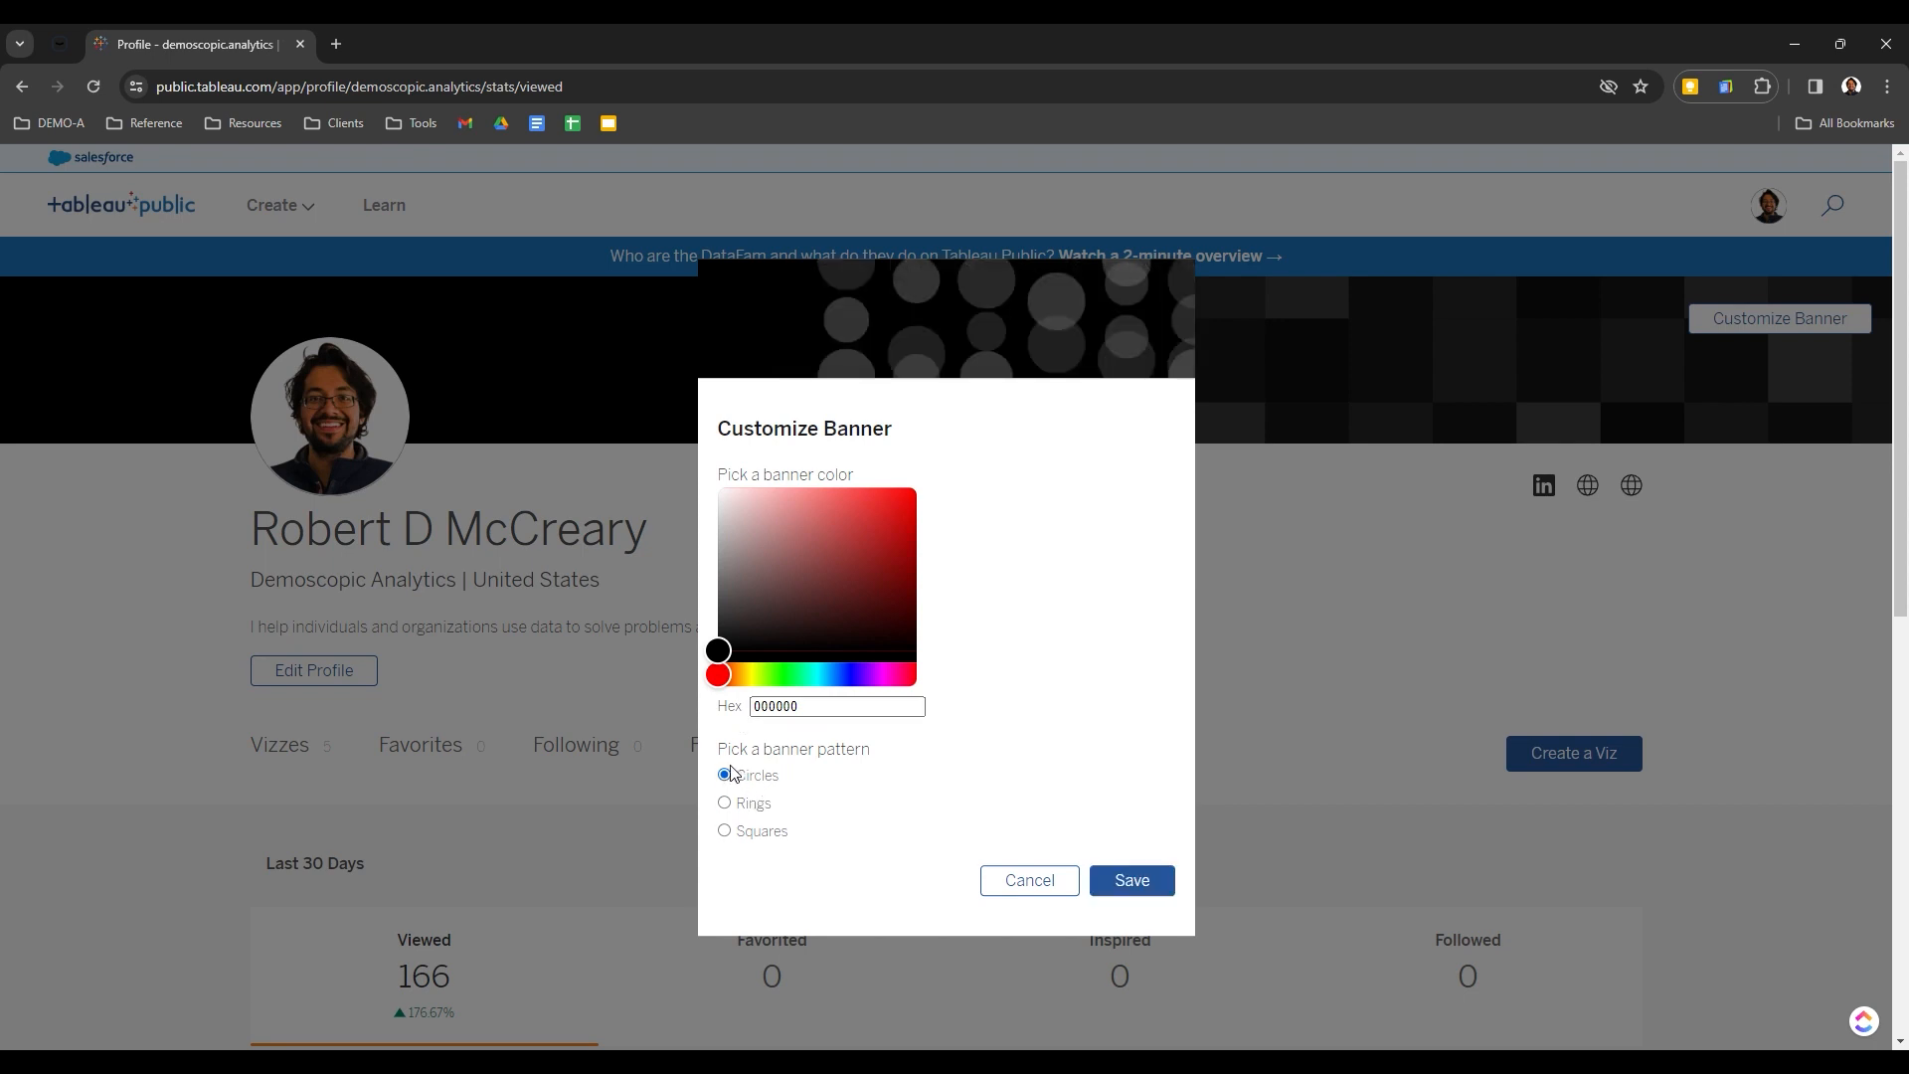
{"action": "left_click", "coordinate": [748, 833]}
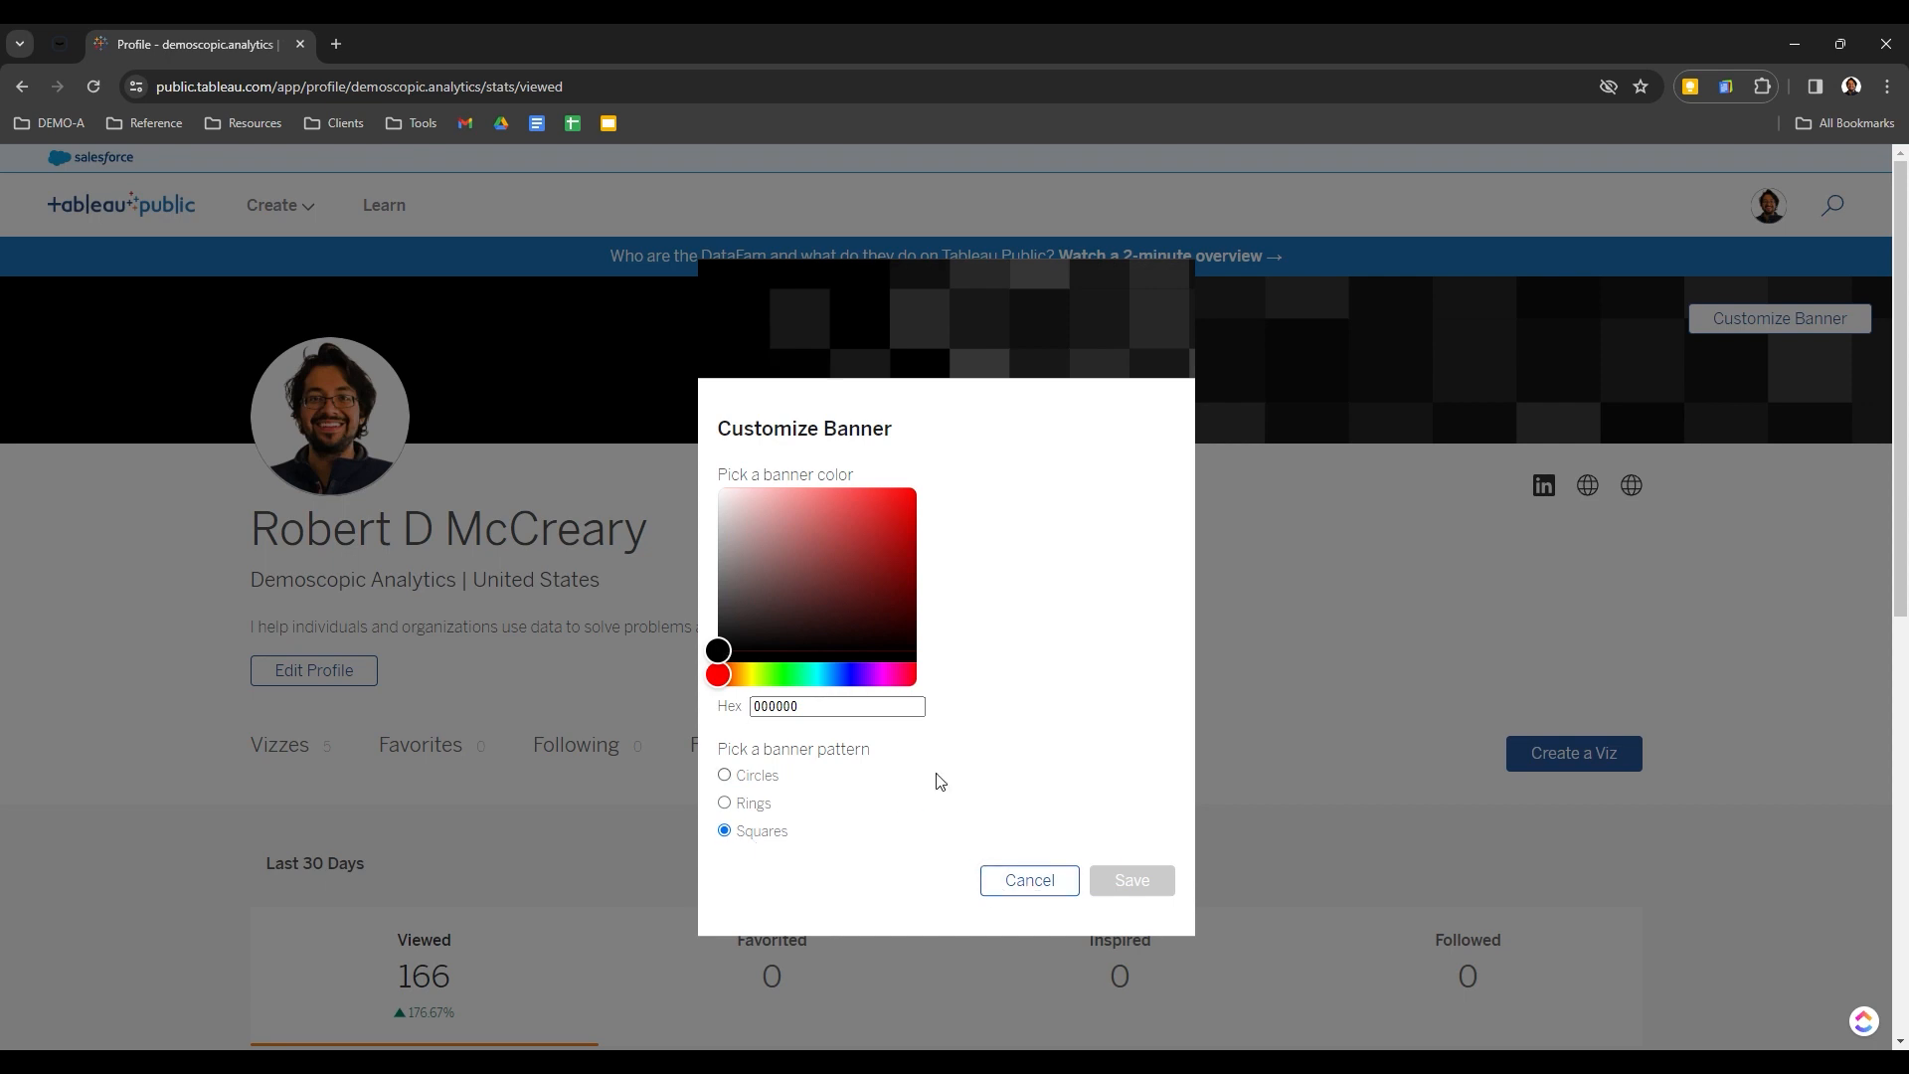
{"action": "left_click", "coordinate": [1023, 891]}
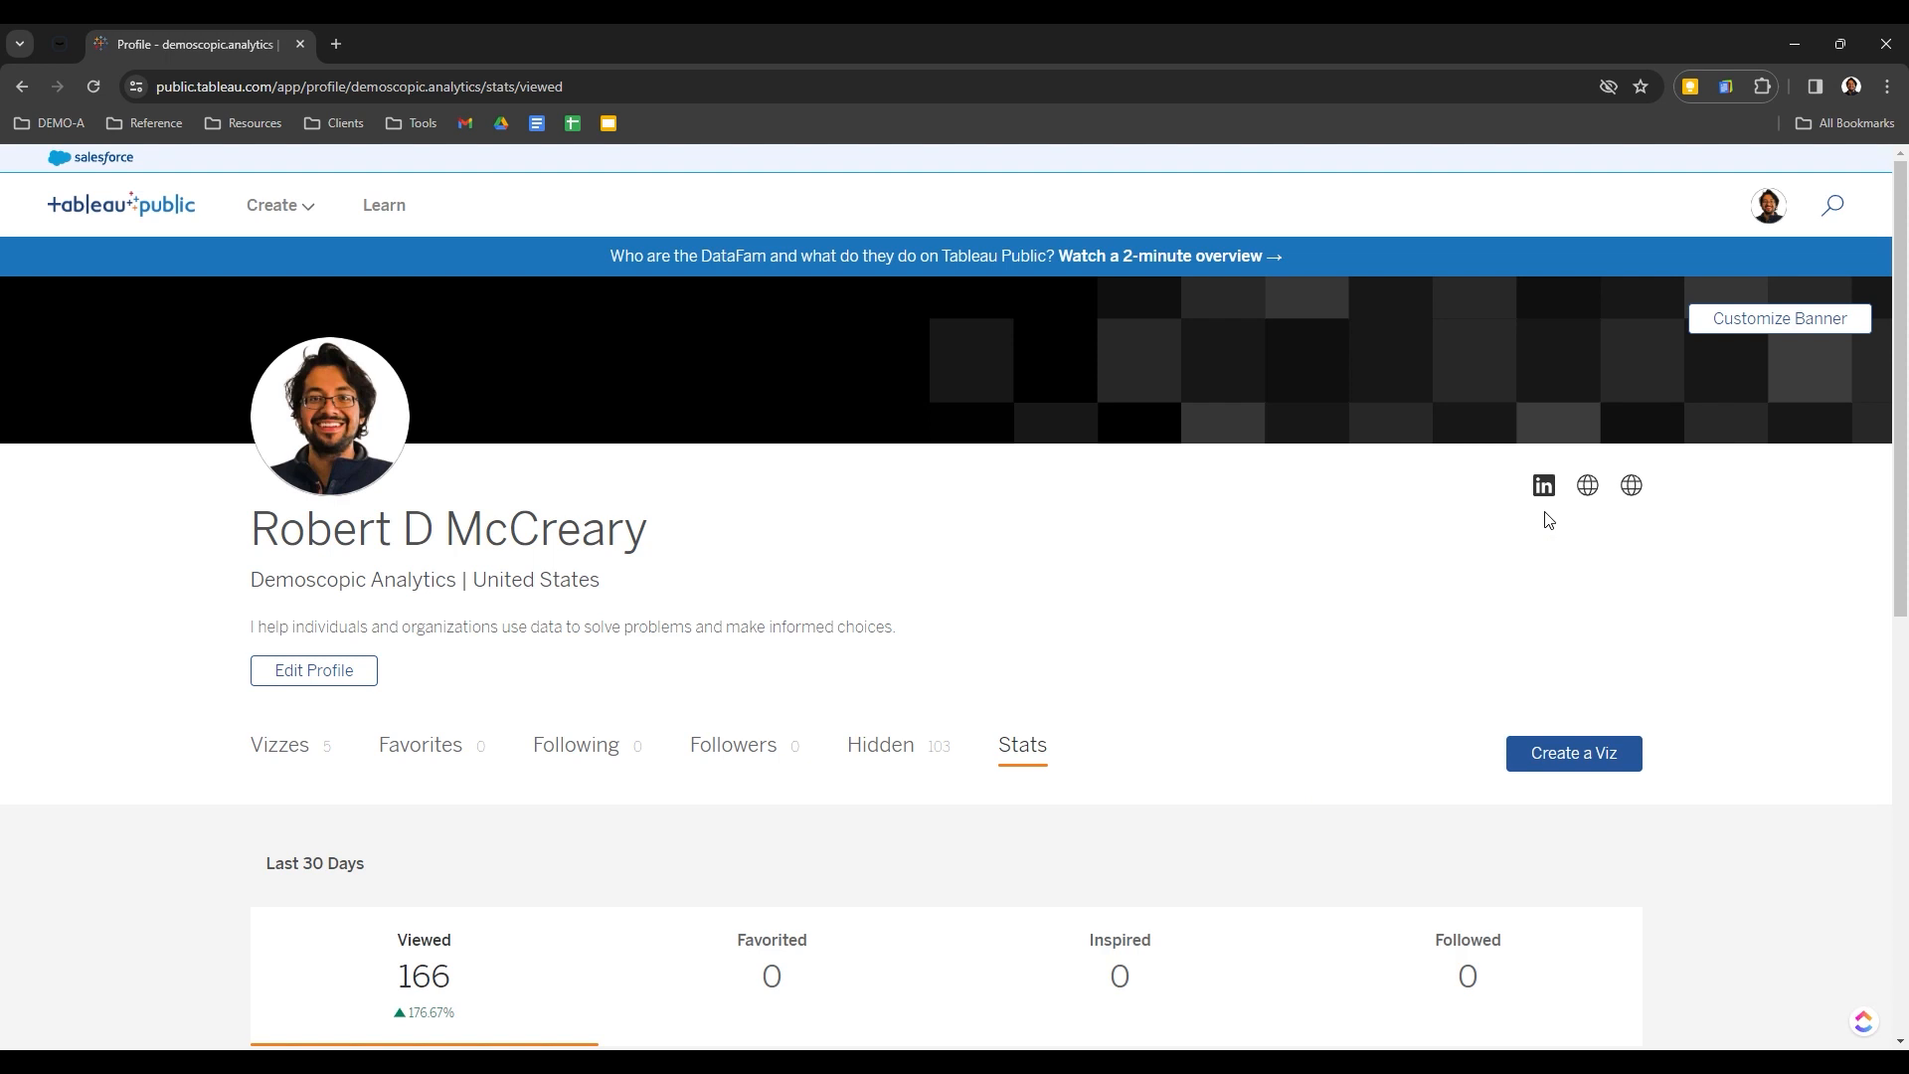
Open the profile for editing and examine its profile details, social links and Available for Hire section
{"action": "left_click", "coordinate": [324, 669]}
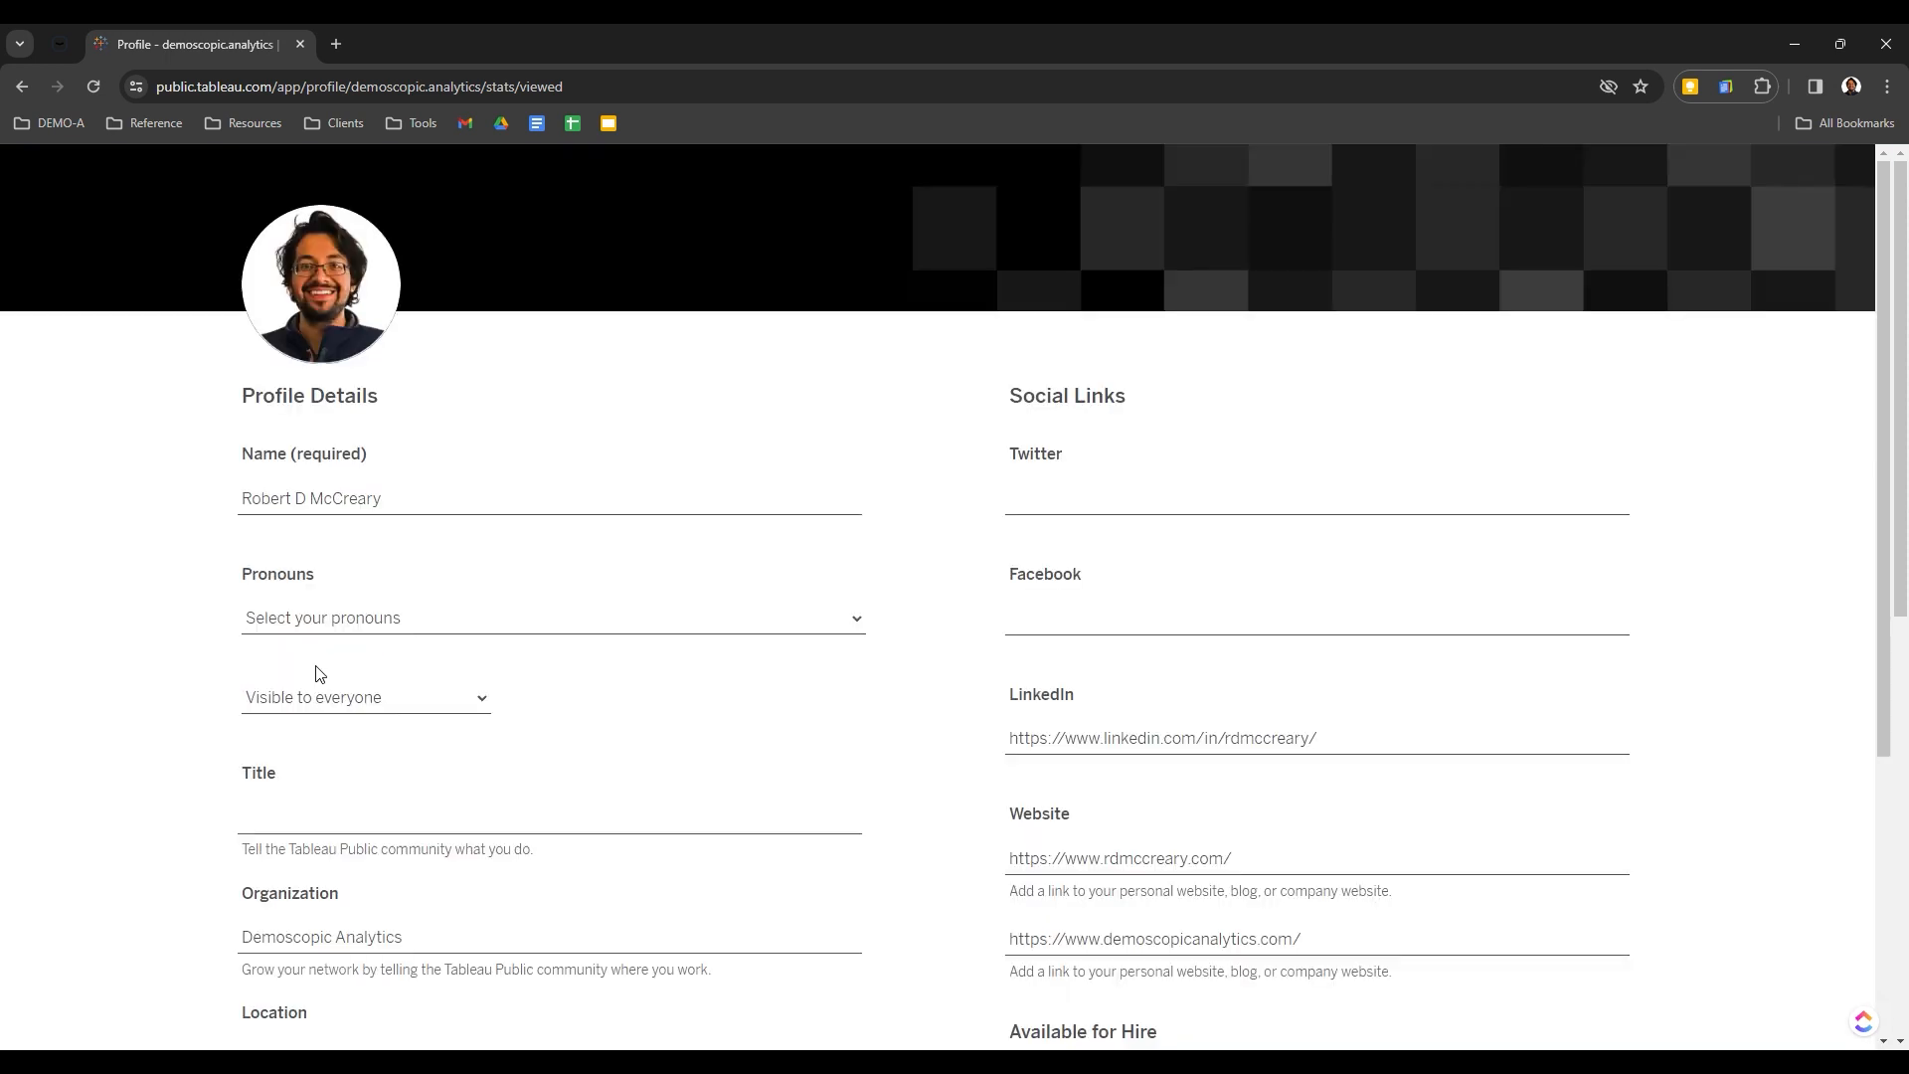
{"action": "scroll", "coordinate": [760, 640], "scroll_direction": "down", "scroll_amount": 3}
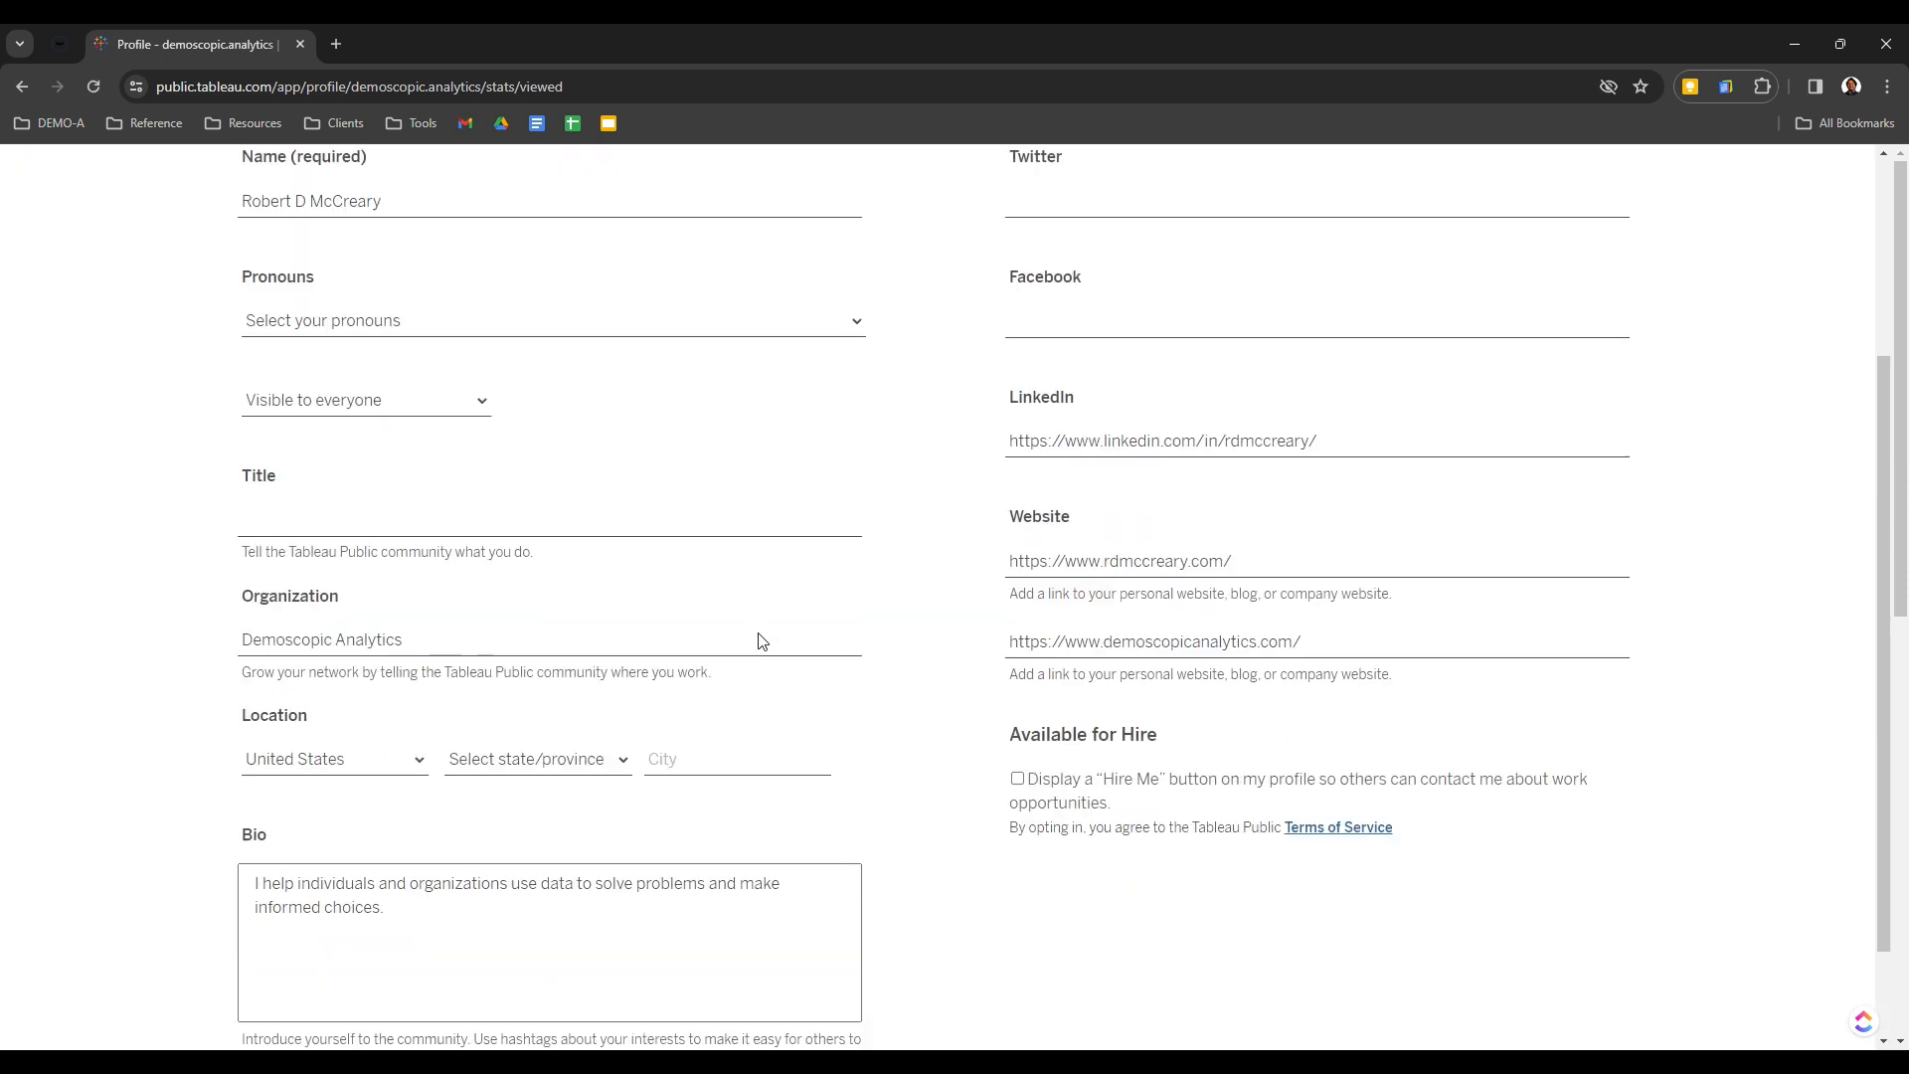
{"action": "scroll", "coordinate": [415, 602], "scroll_direction": "up", "scroll_amount": 2}
{"action": "scroll", "coordinate": [419, 602], "scroll_direction": "up", "scroll_amount": 1}
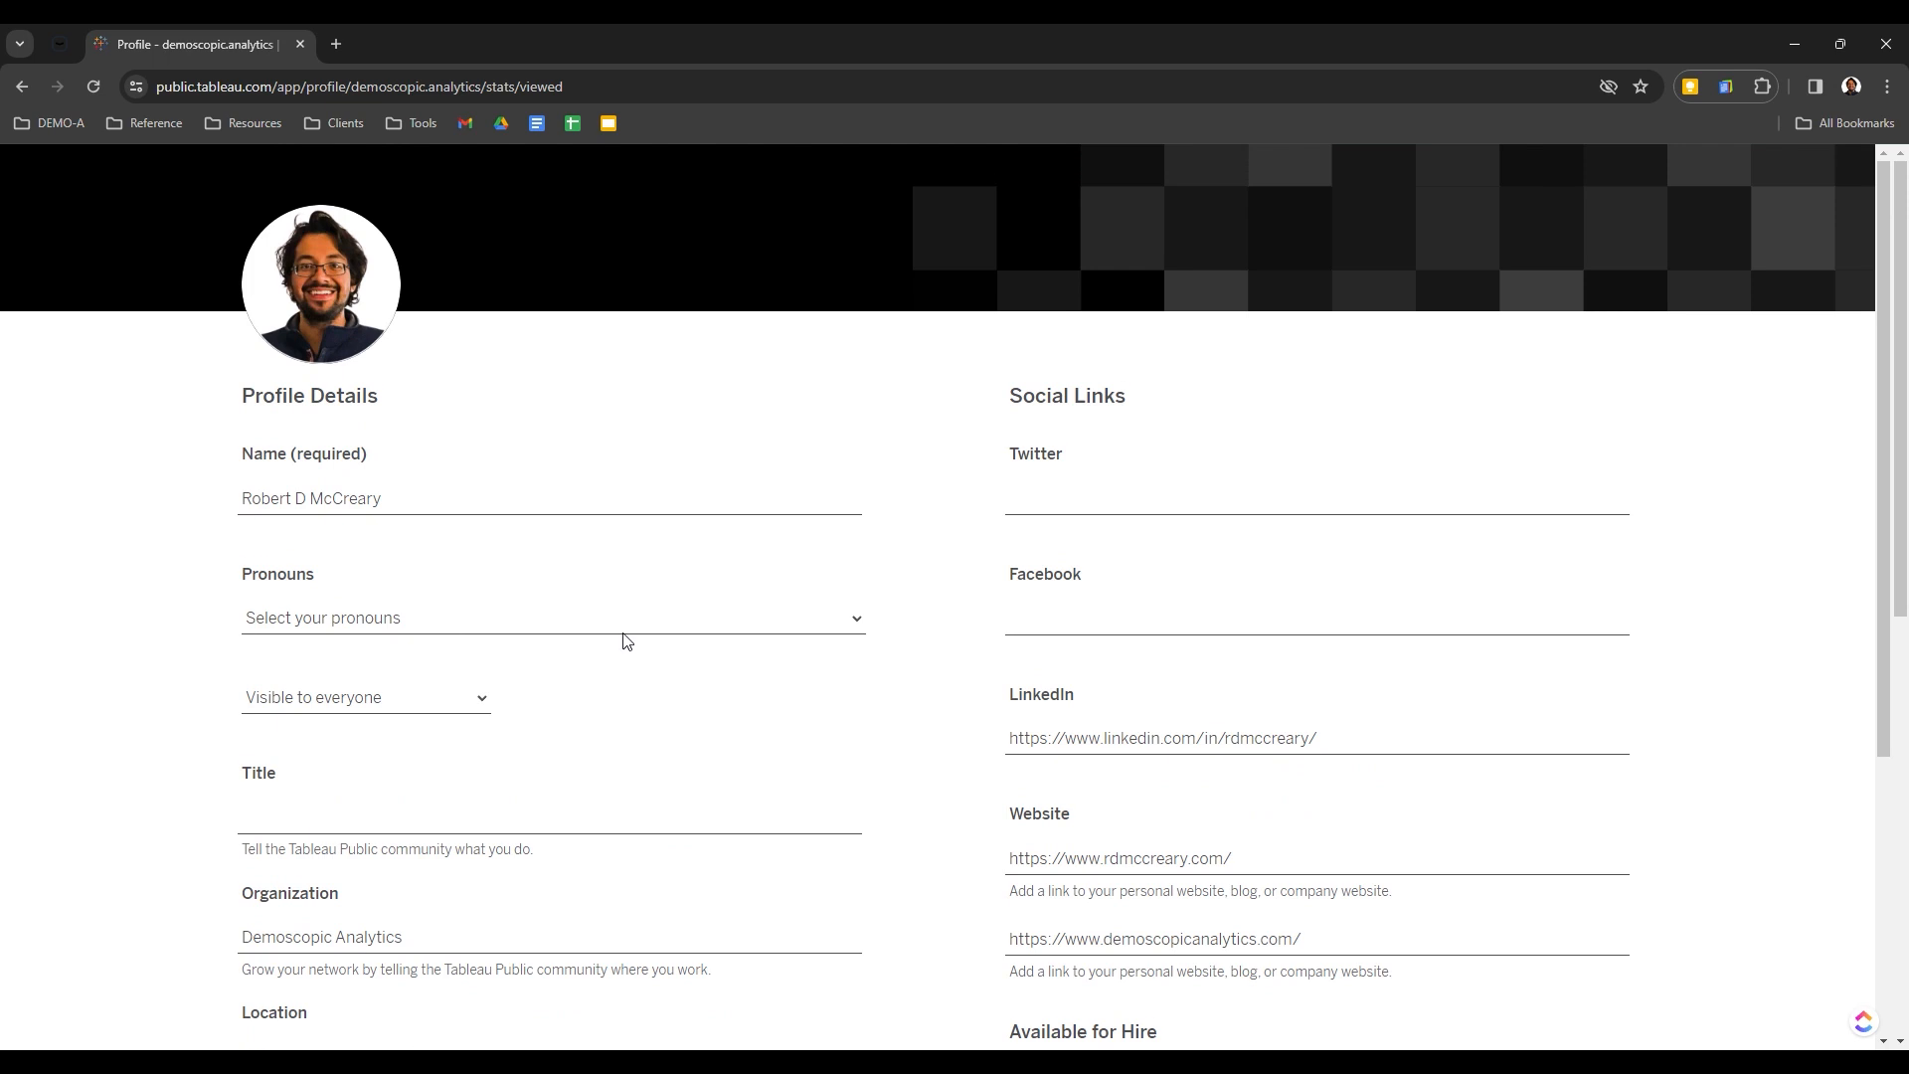
{"action": "scroll", "coordinate": [725, 647], "scroll_direction": "down", "scroll_amount": 5}
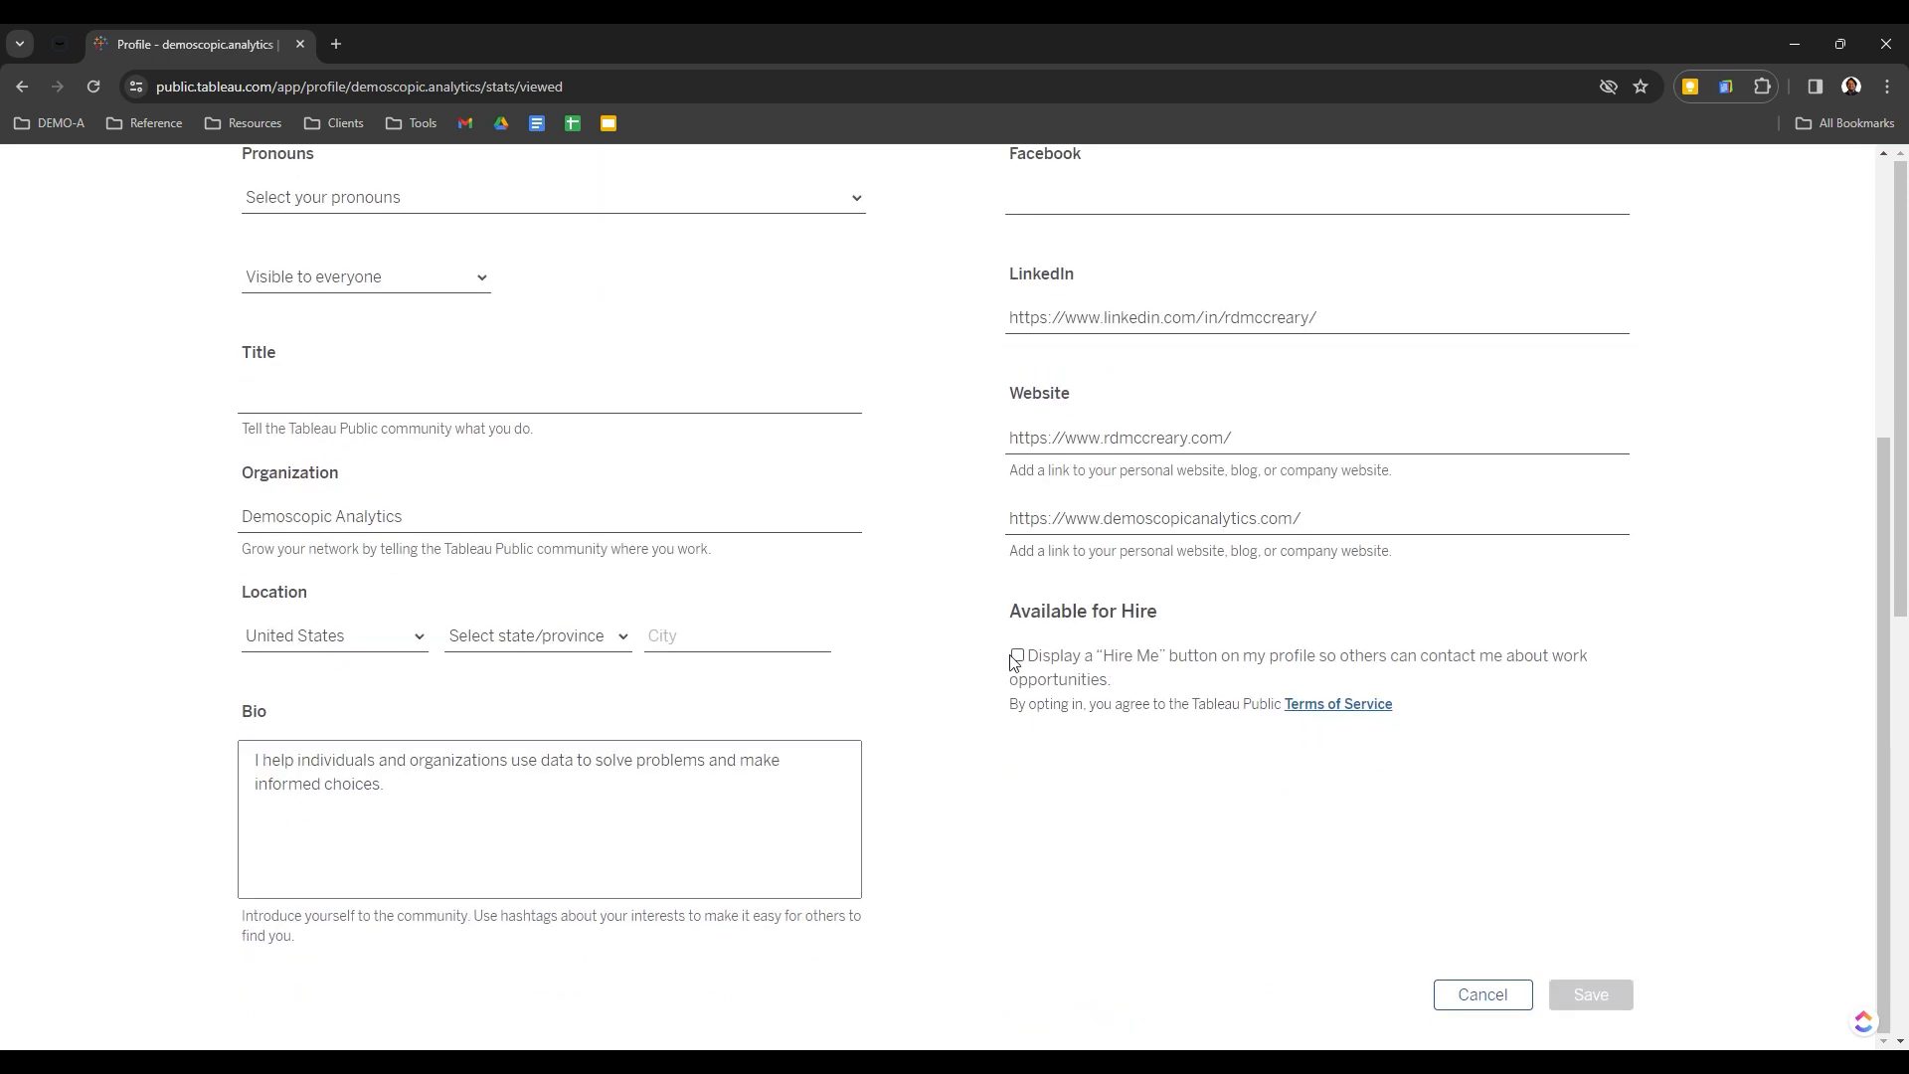
Try the "Hire Me" button option and its contact e-mail field, disable it again and cancel the profile edits
{"action": "left_click", "coordinate": [1015, 658]}
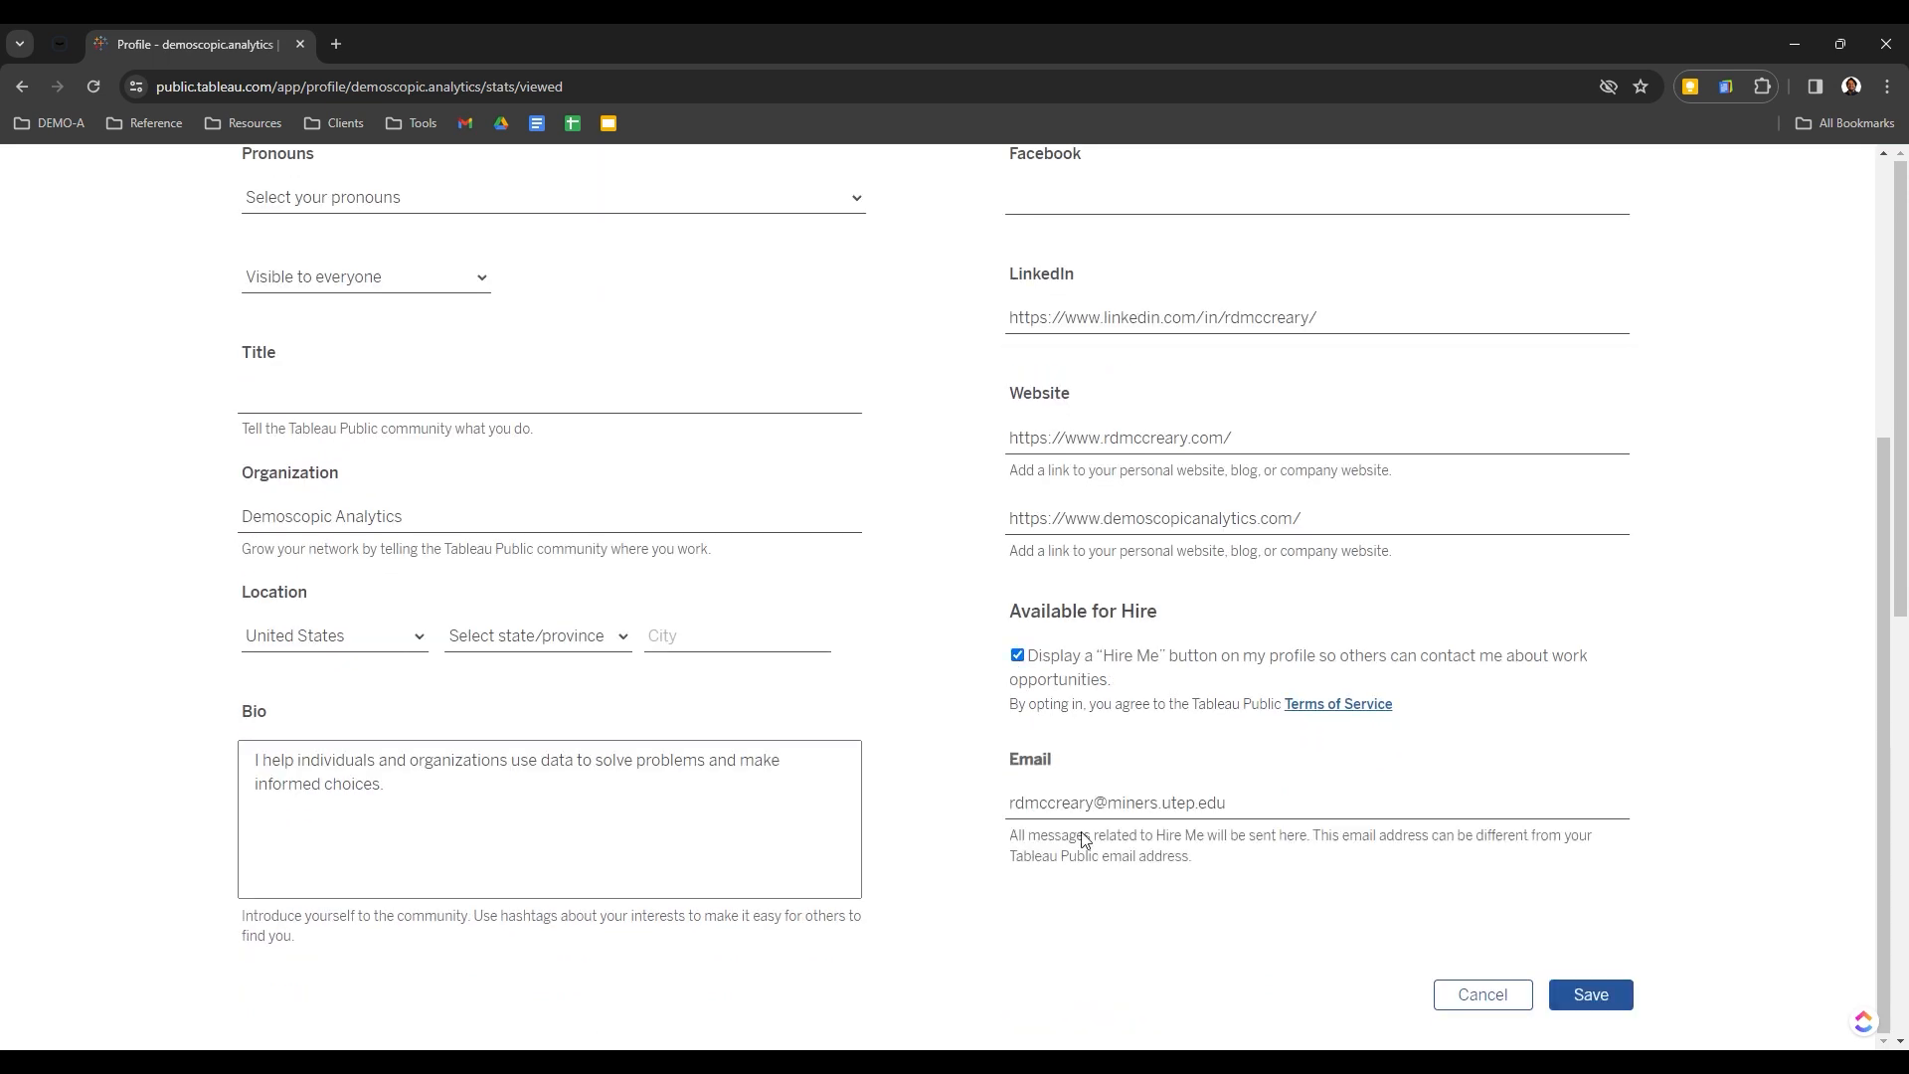
{"action": "left_click", "coordinate": [1250, 813]}
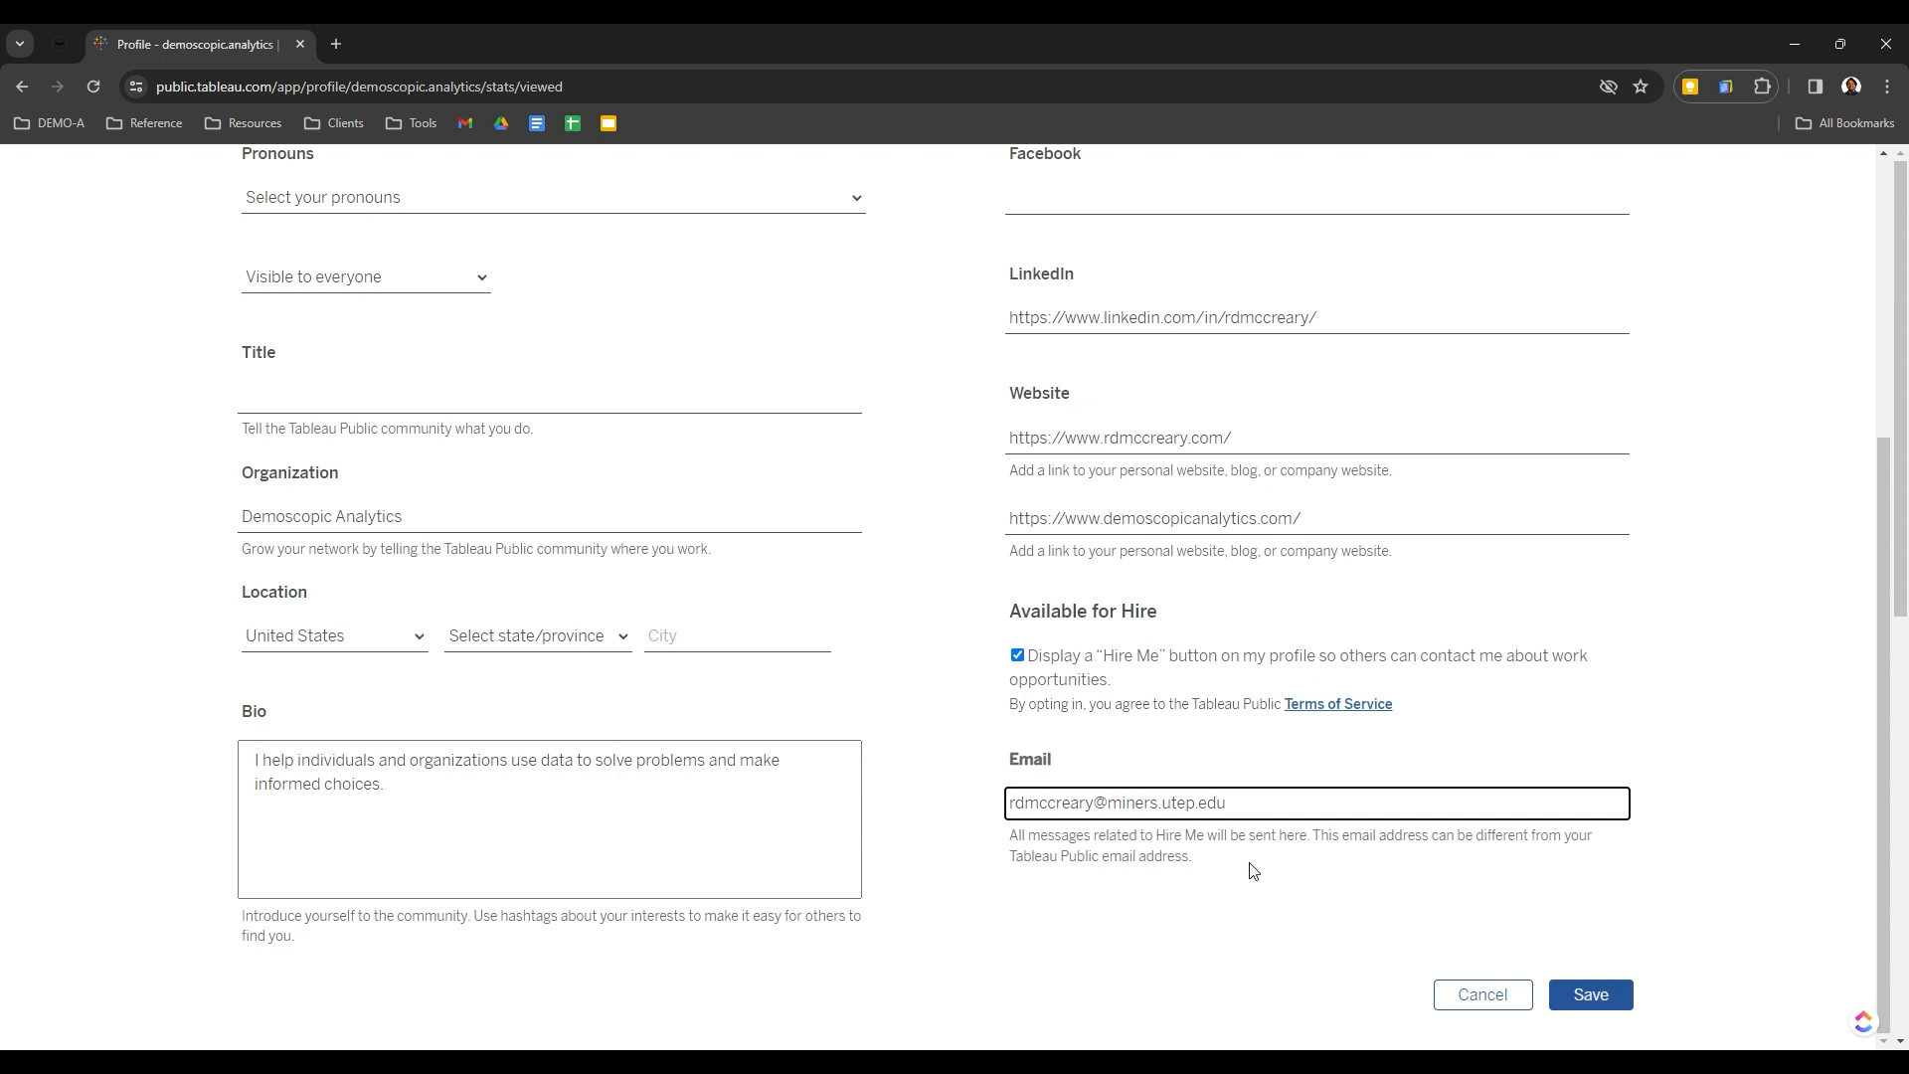
{"action": "left_click", "coordinate": [1018, 658]}
{"action": "scroll", "coordinate": [1023, 664], "scroll_direction": "up", "scroll_amount": 5}
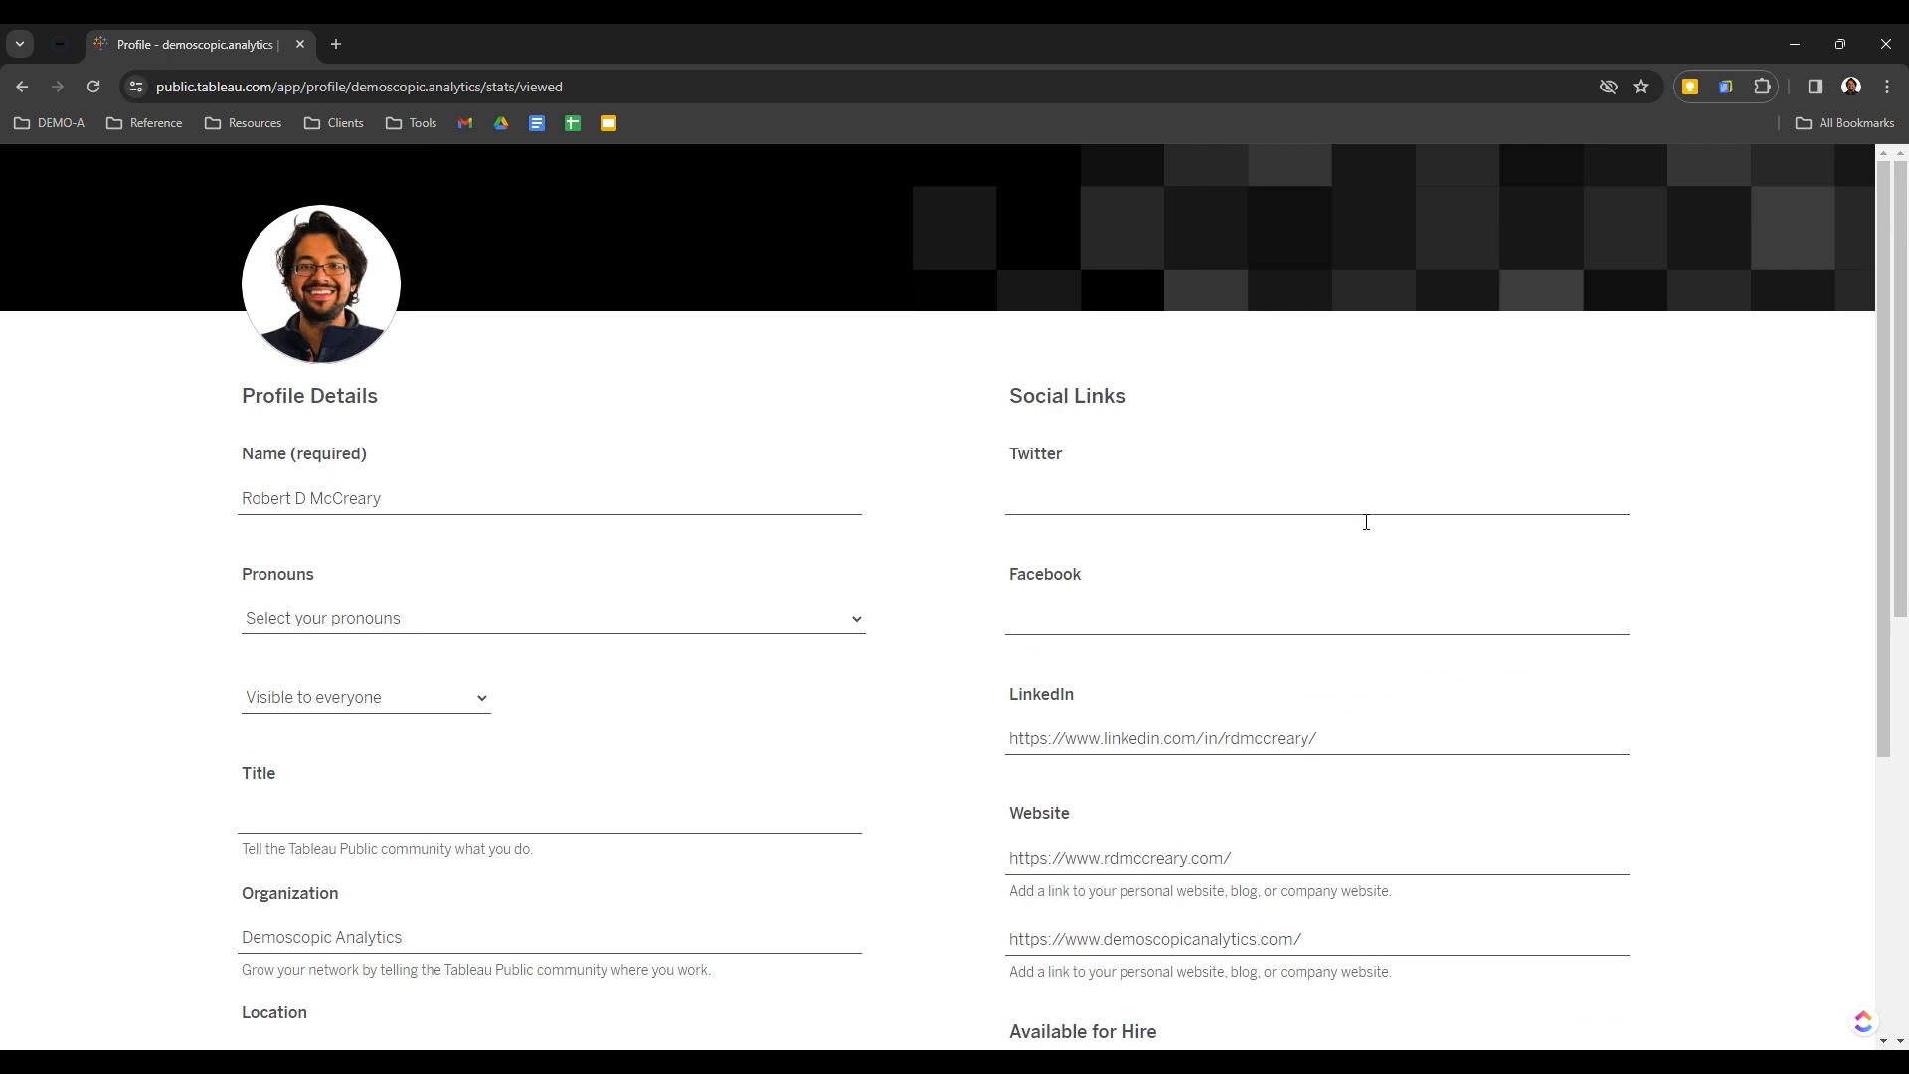
{"action": "scroll", "coordinate": [1363, 520], "scroll_direction": "down", "scroll_amount": 5}
{"action": "left_click", "coordinate": [1464, 998]}
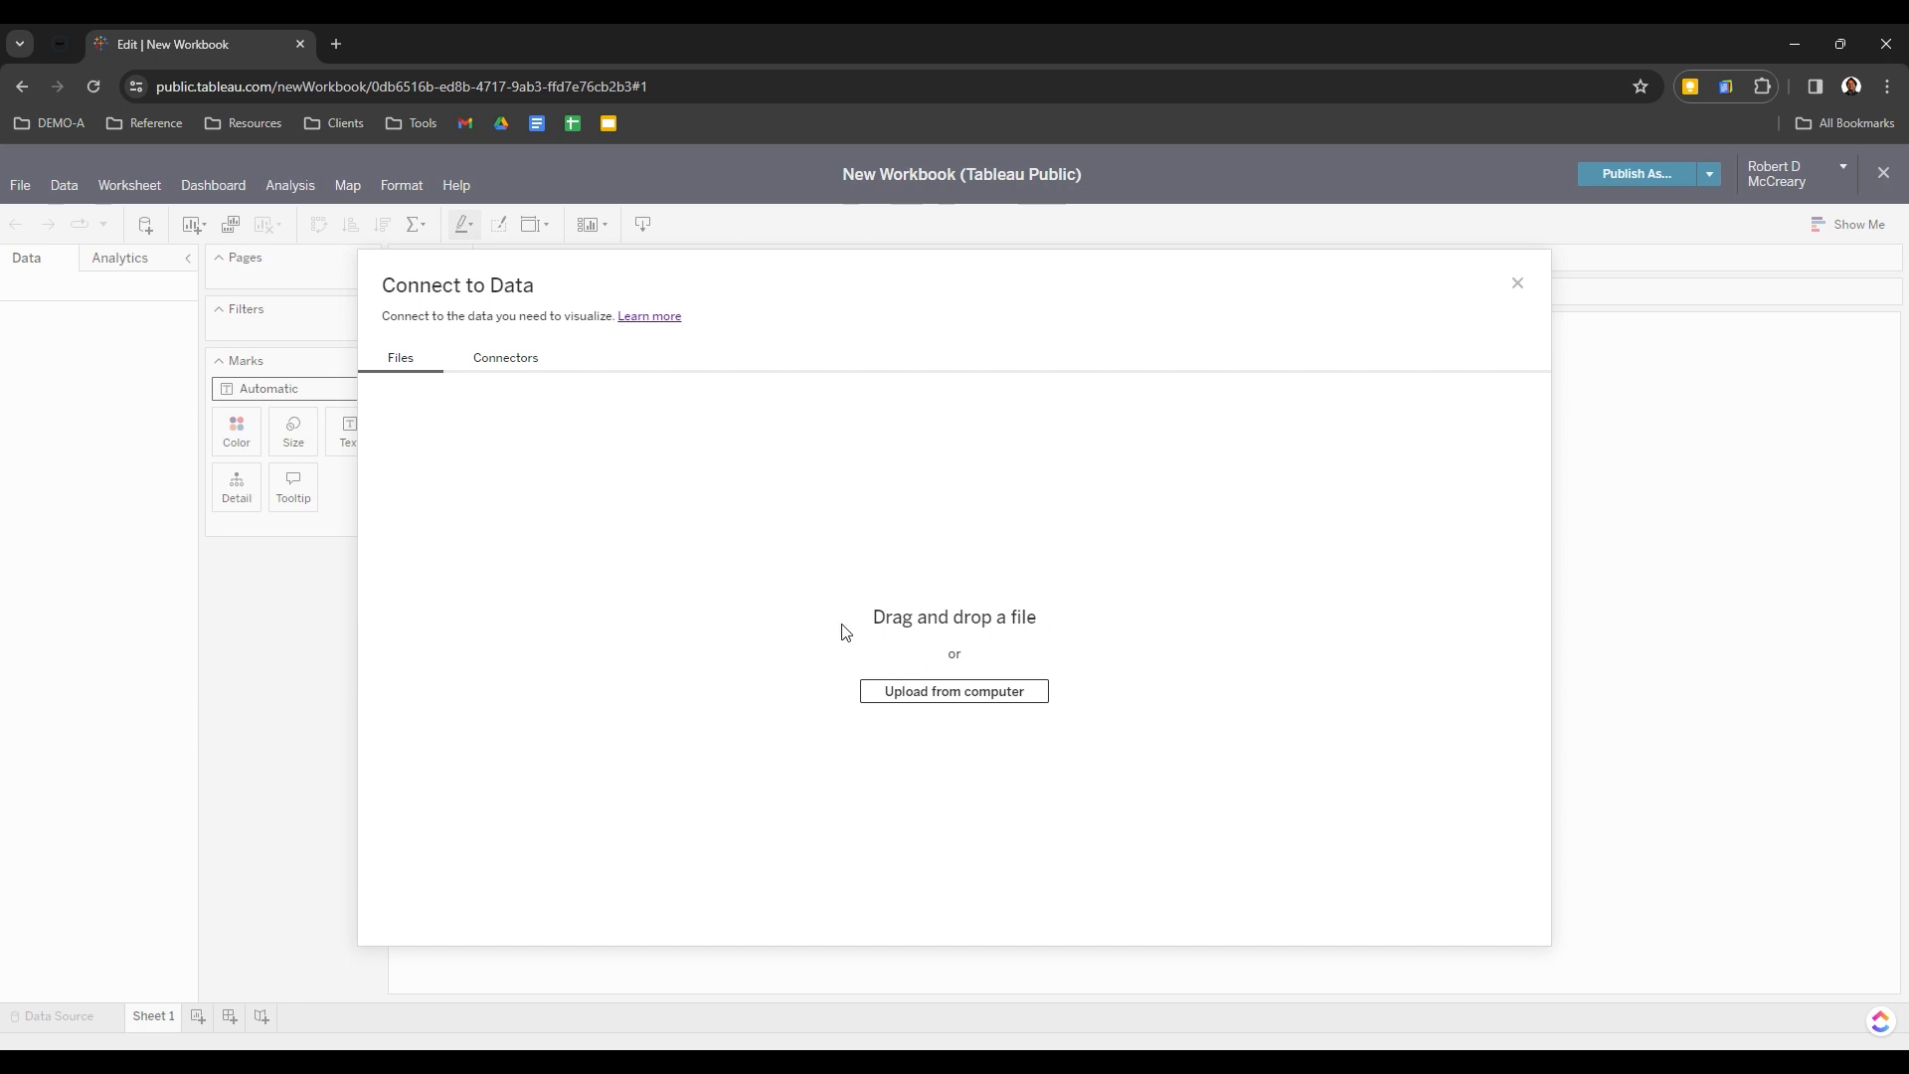
Compare the file upload and connector options for connecting the new workbook to data
{"action": "left_click", "coordinate": [519, 371]}
{"action": "left_click", "coordinate": [438, 376]}
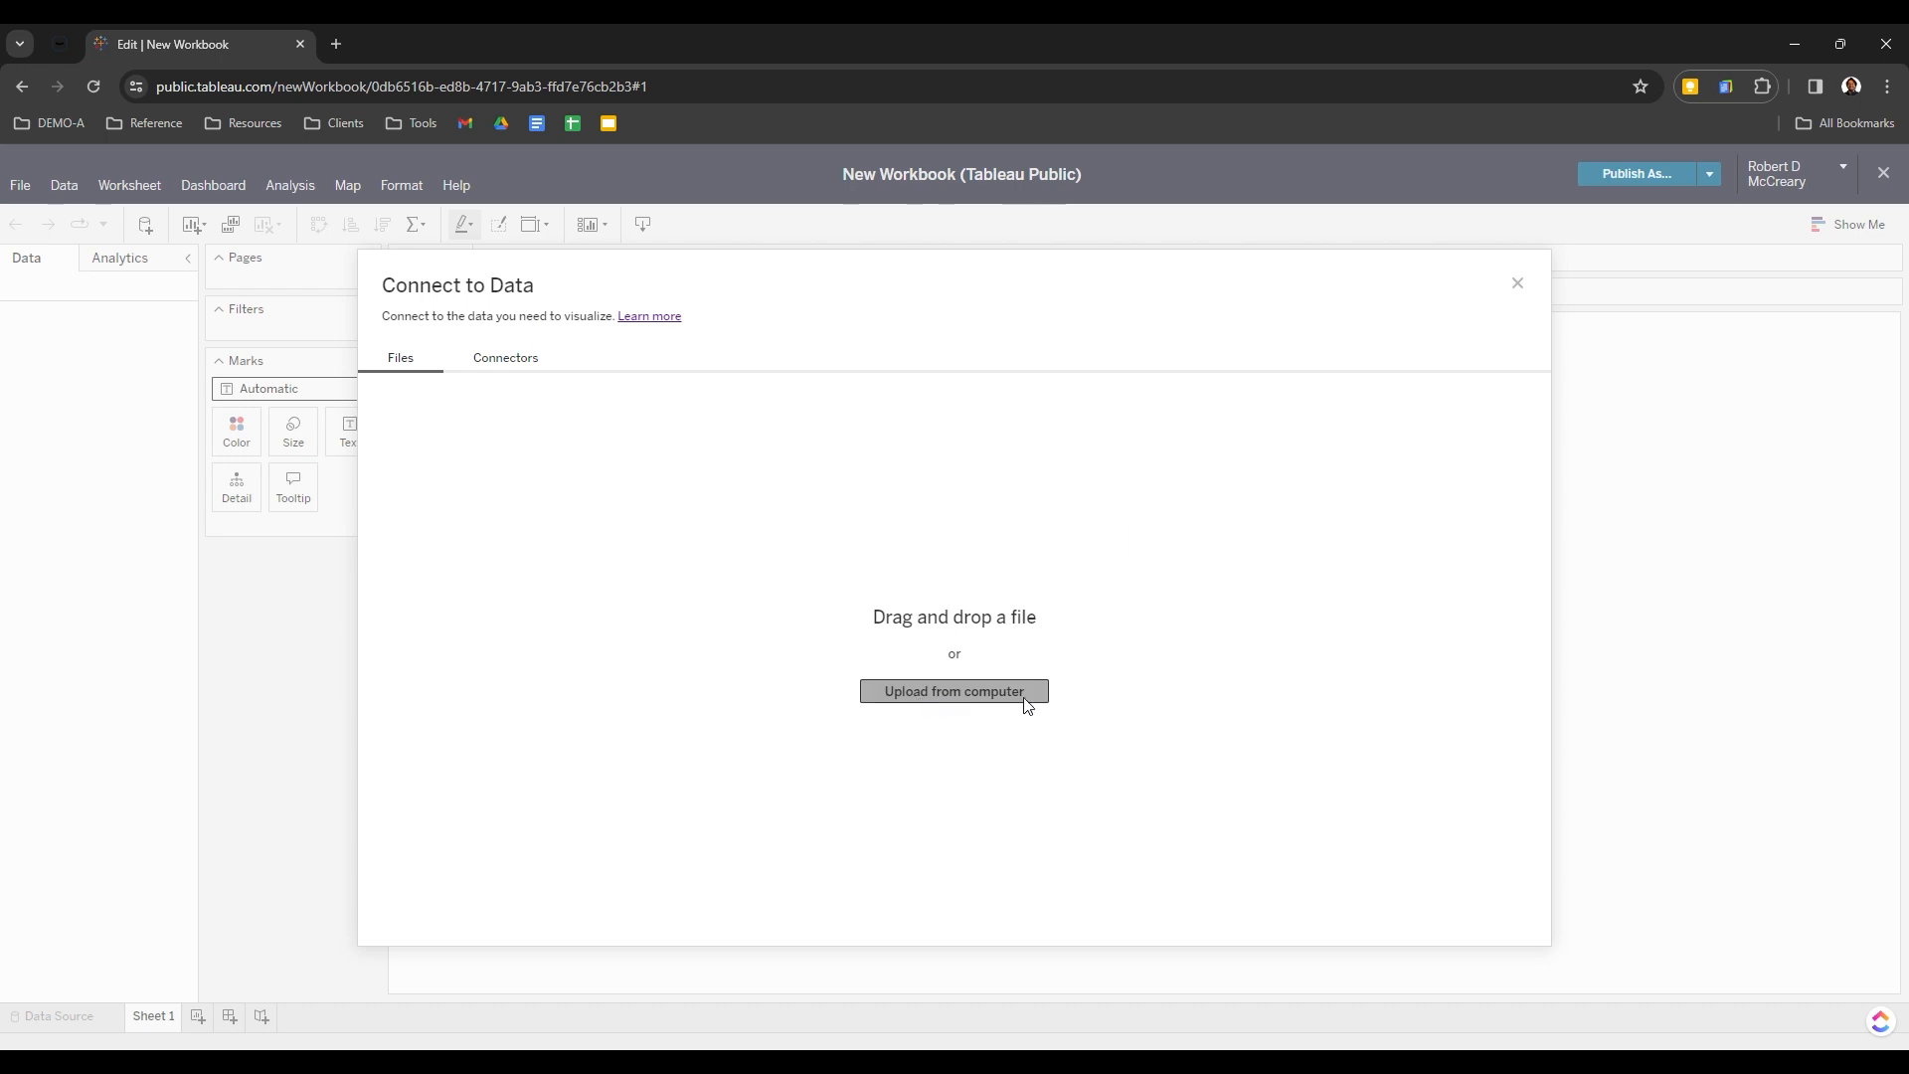
{"action": "left_click", "coordinate": [504, 370]}
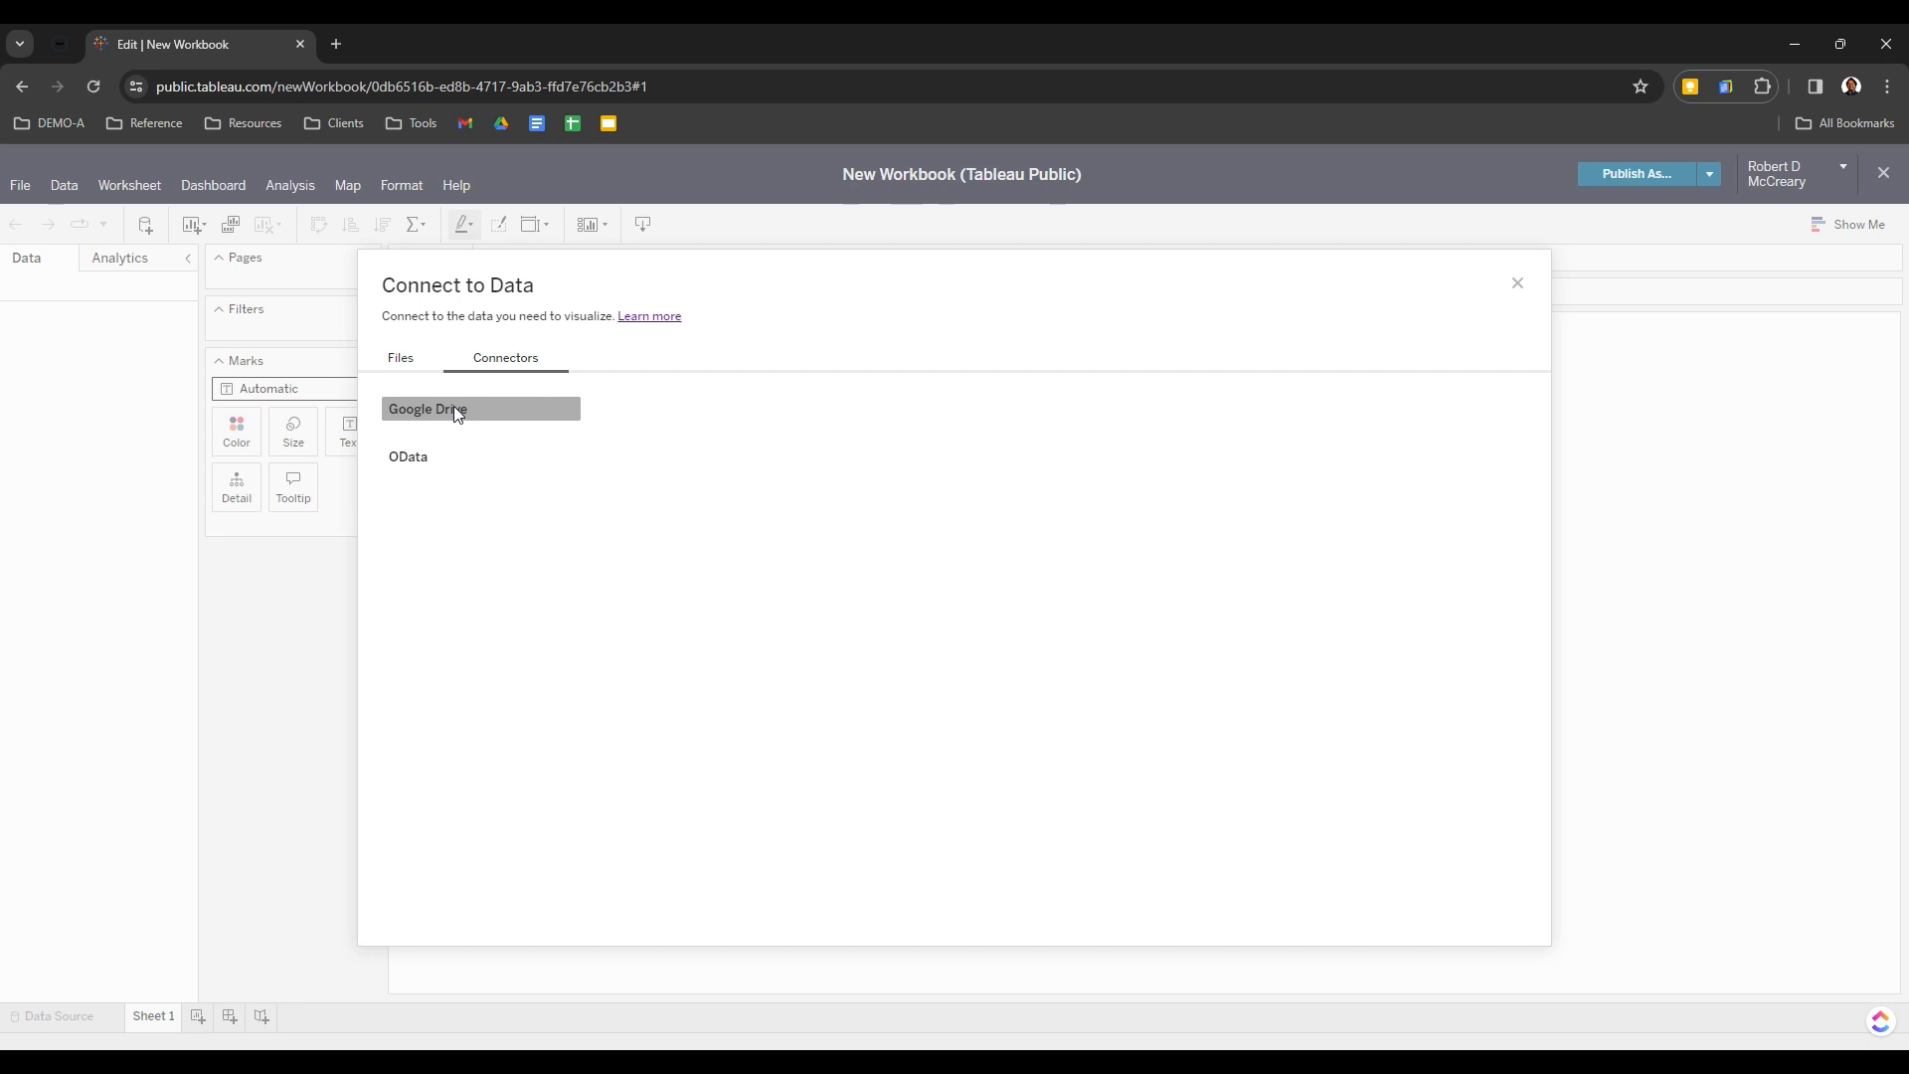
{"action": "left_click", "coordinate": [401, 360]}
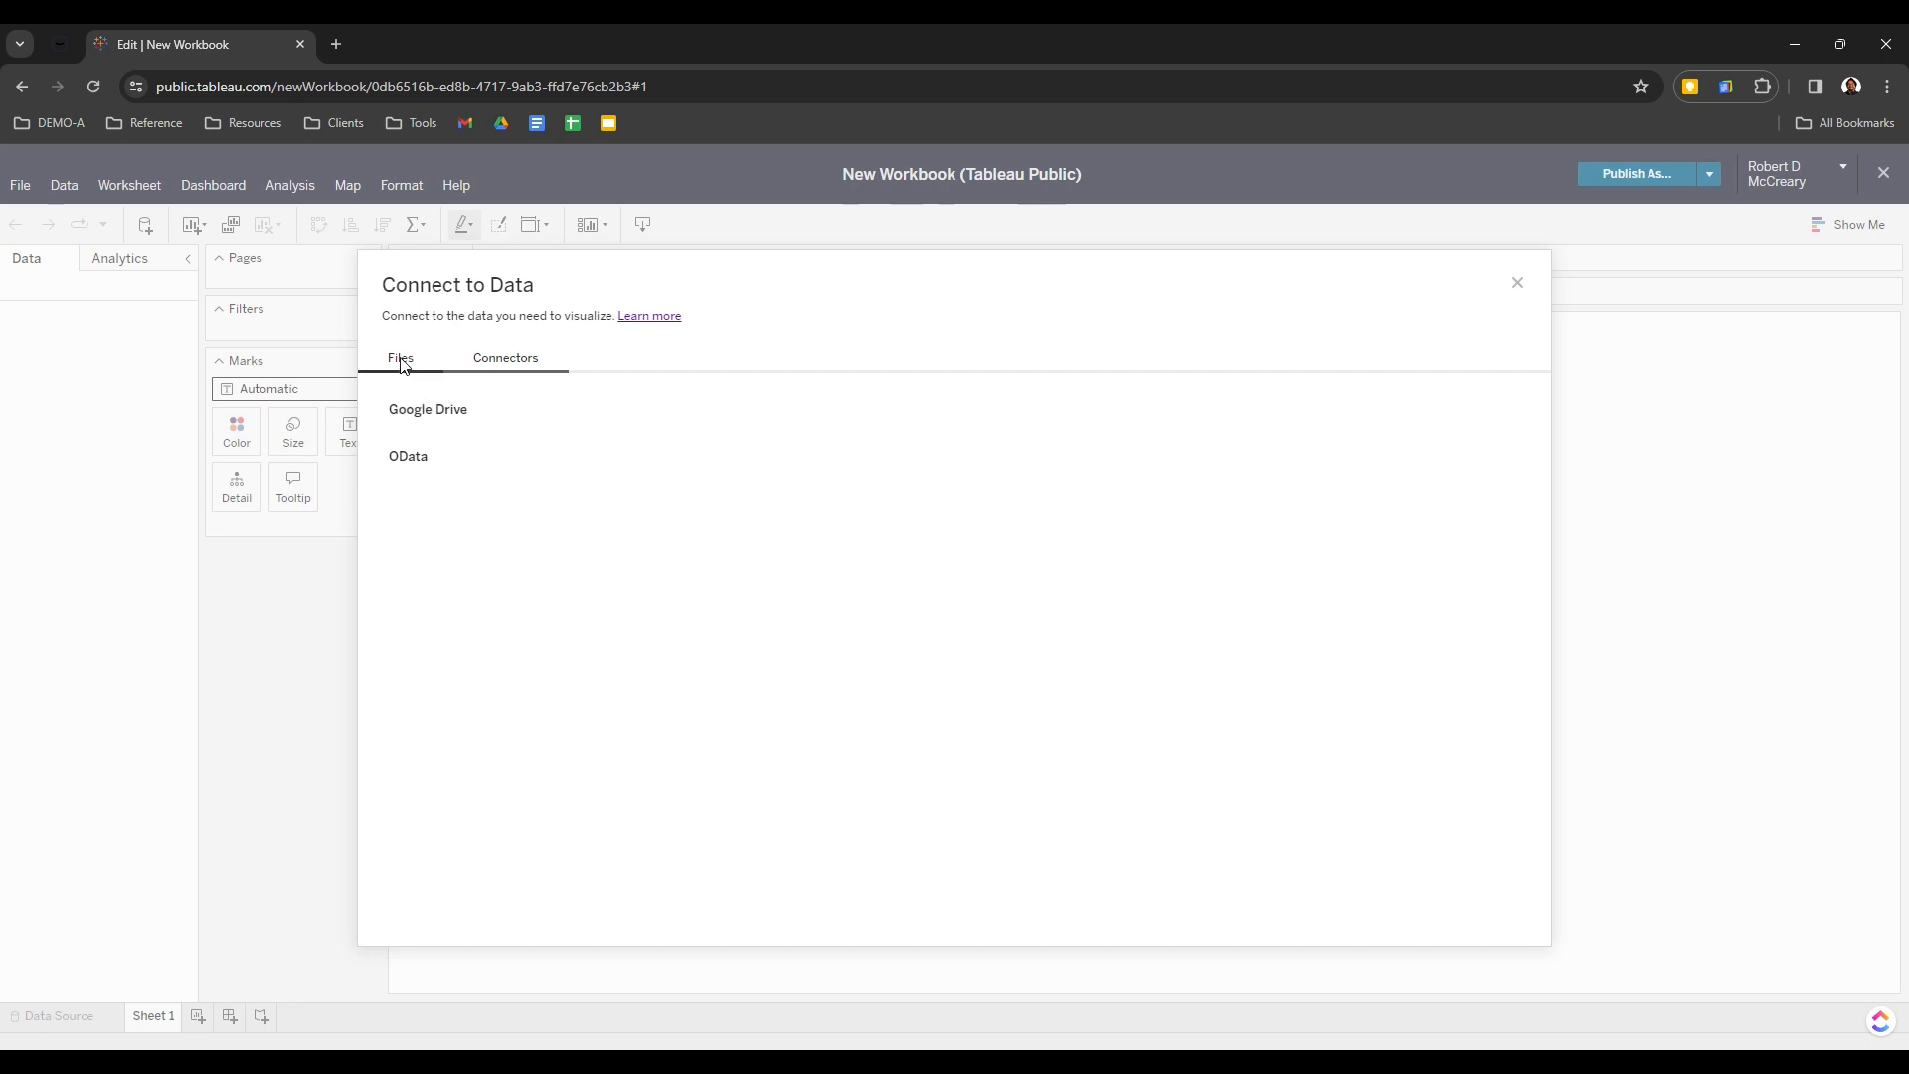
Open the help article on connecting to data and examine its sections on files, connectors and Tableau Server connectors
{"action": "left_click", "coordinate": [650, 320]}
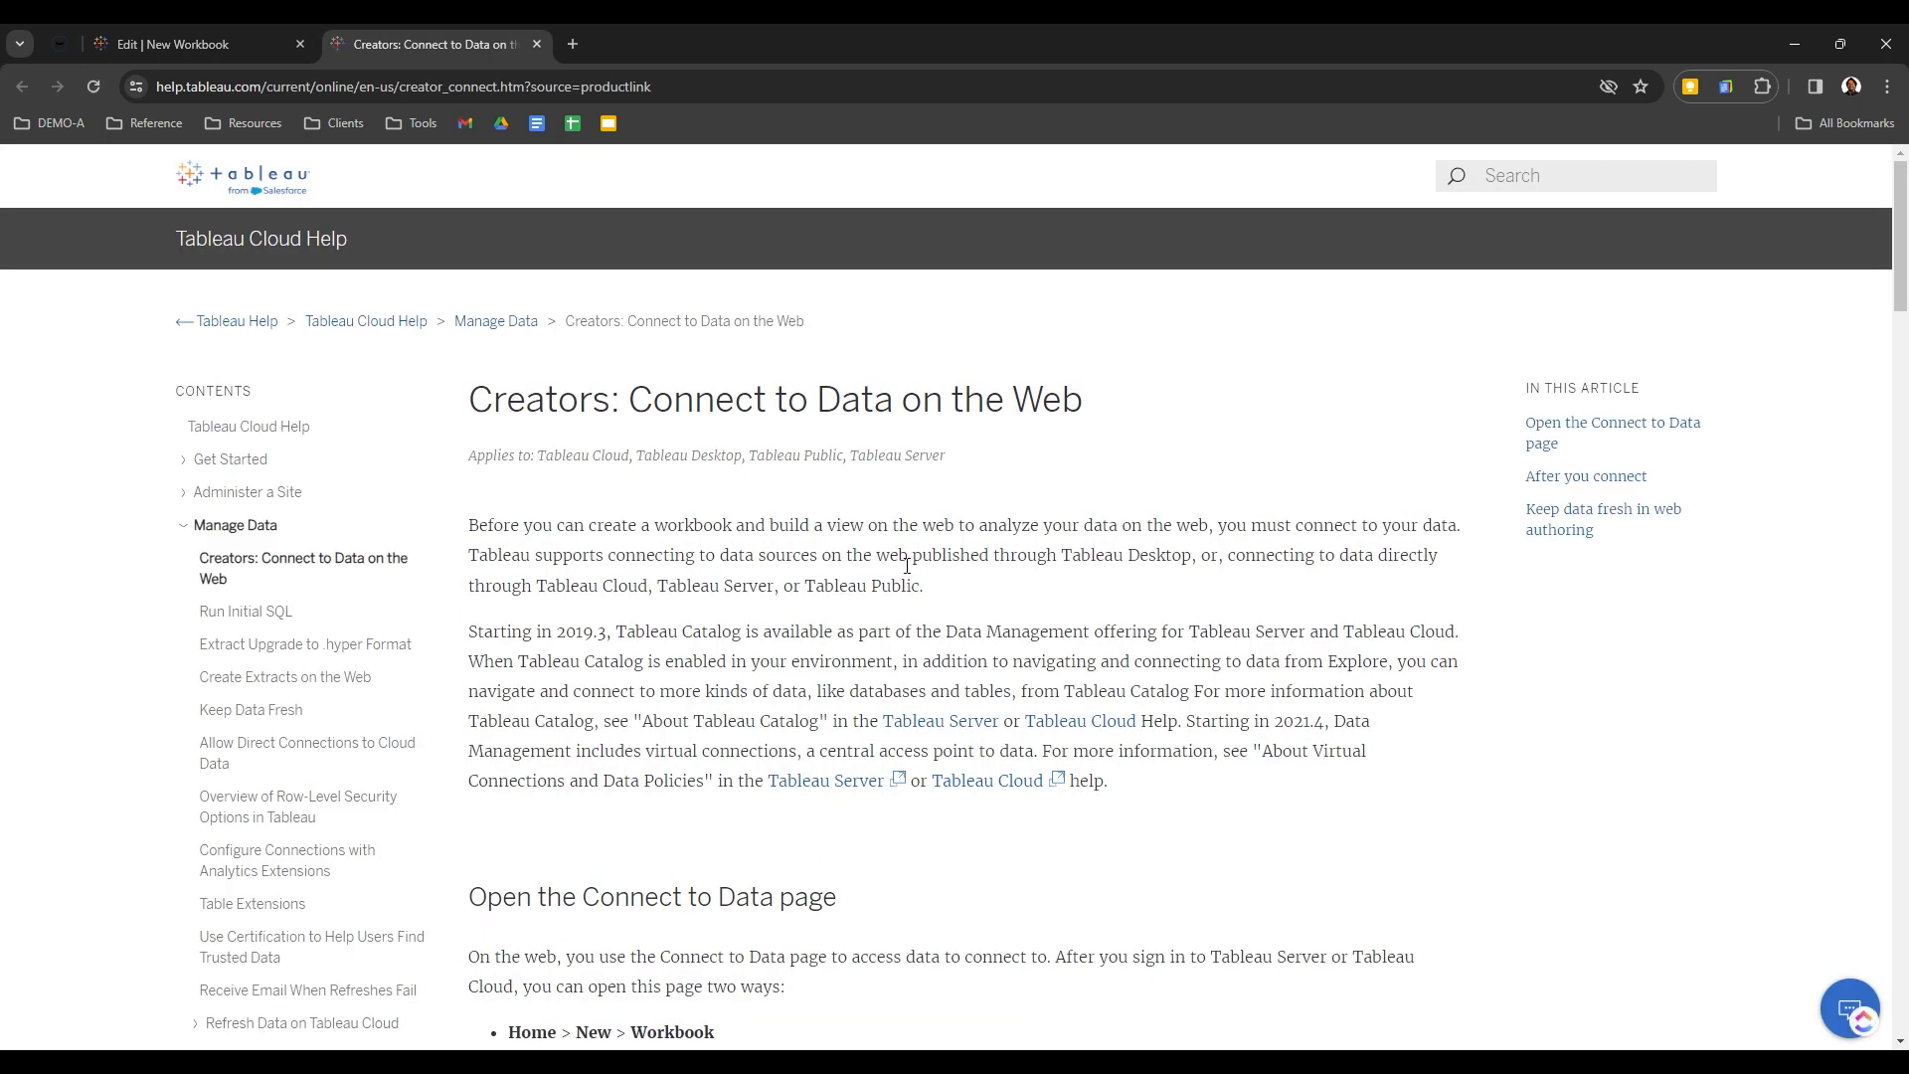
{"action": "scroll", "coordinate": [907, 564], "scroll_direction": "down", "scroll_amount": 5}
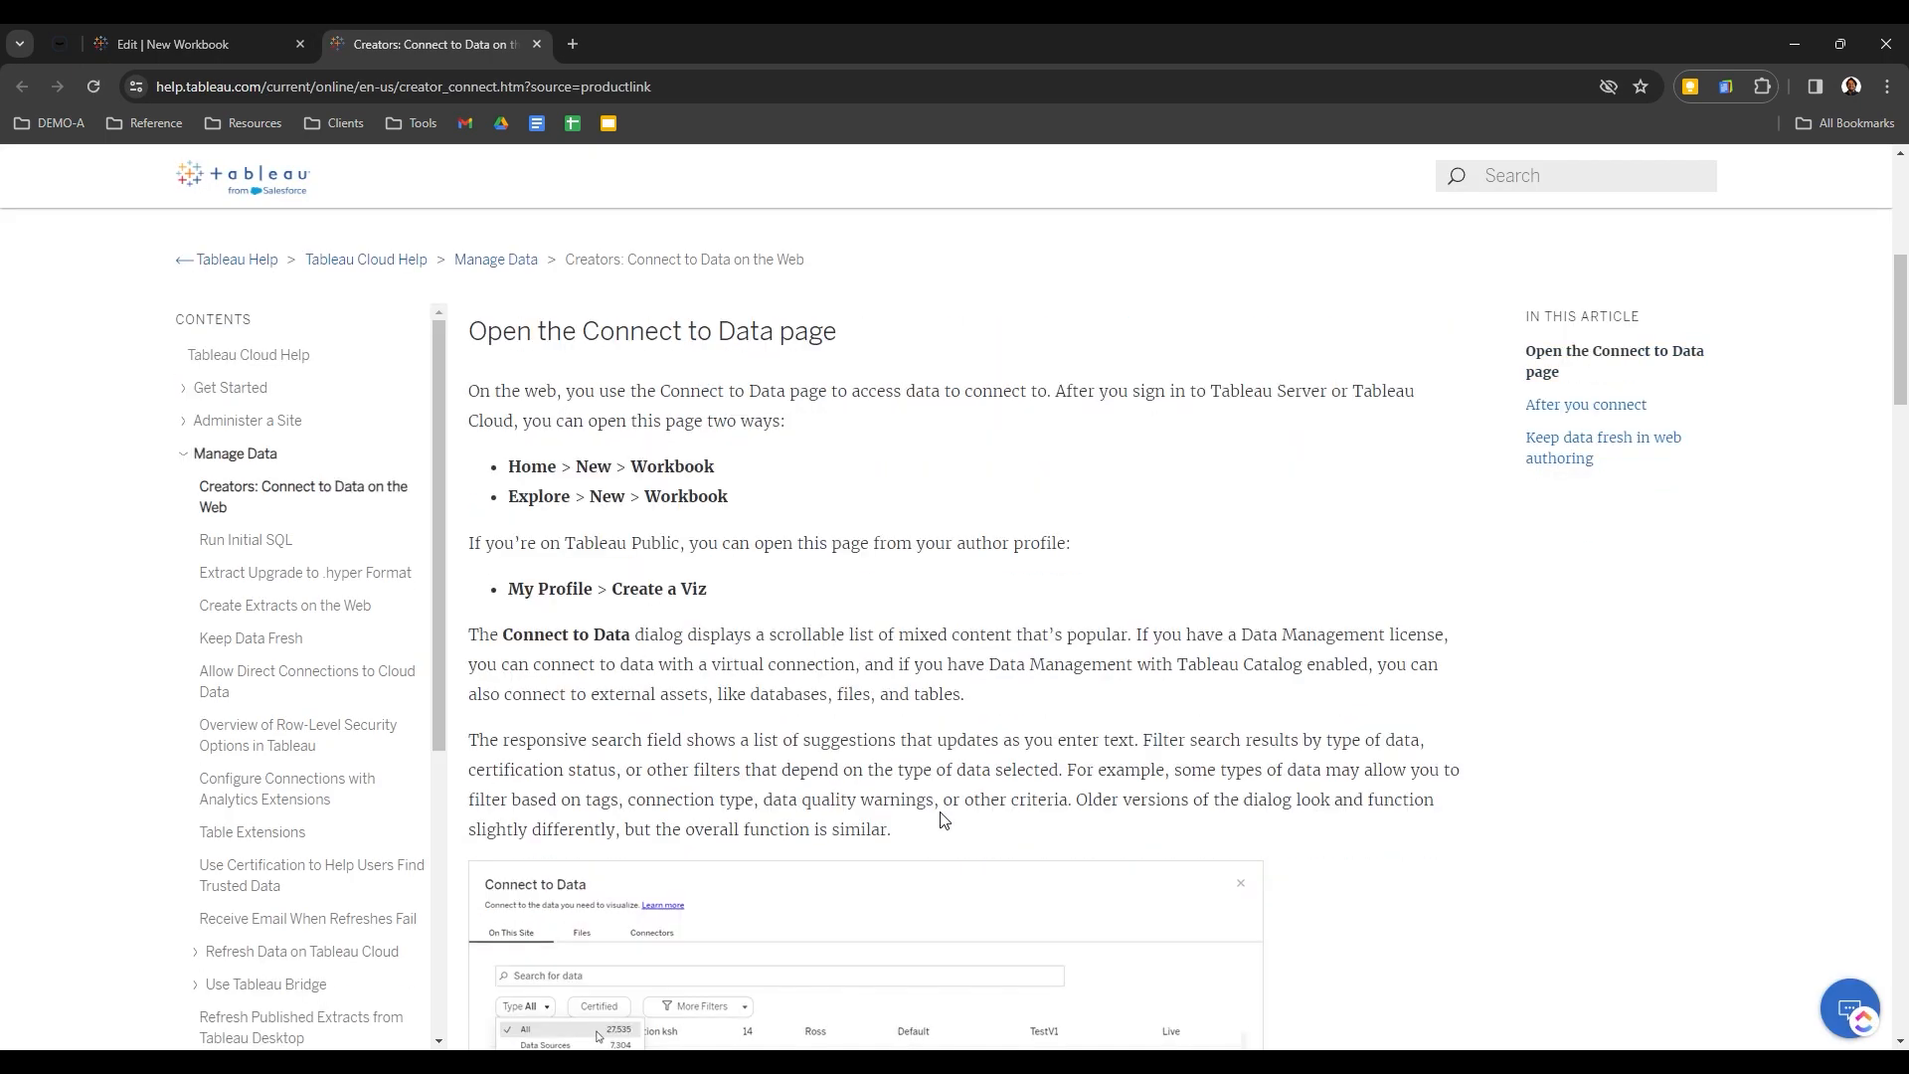
{"action": "scroll", "coordinate": [944, 819], "scroll_direction": "down", "scroll_amount": 12}
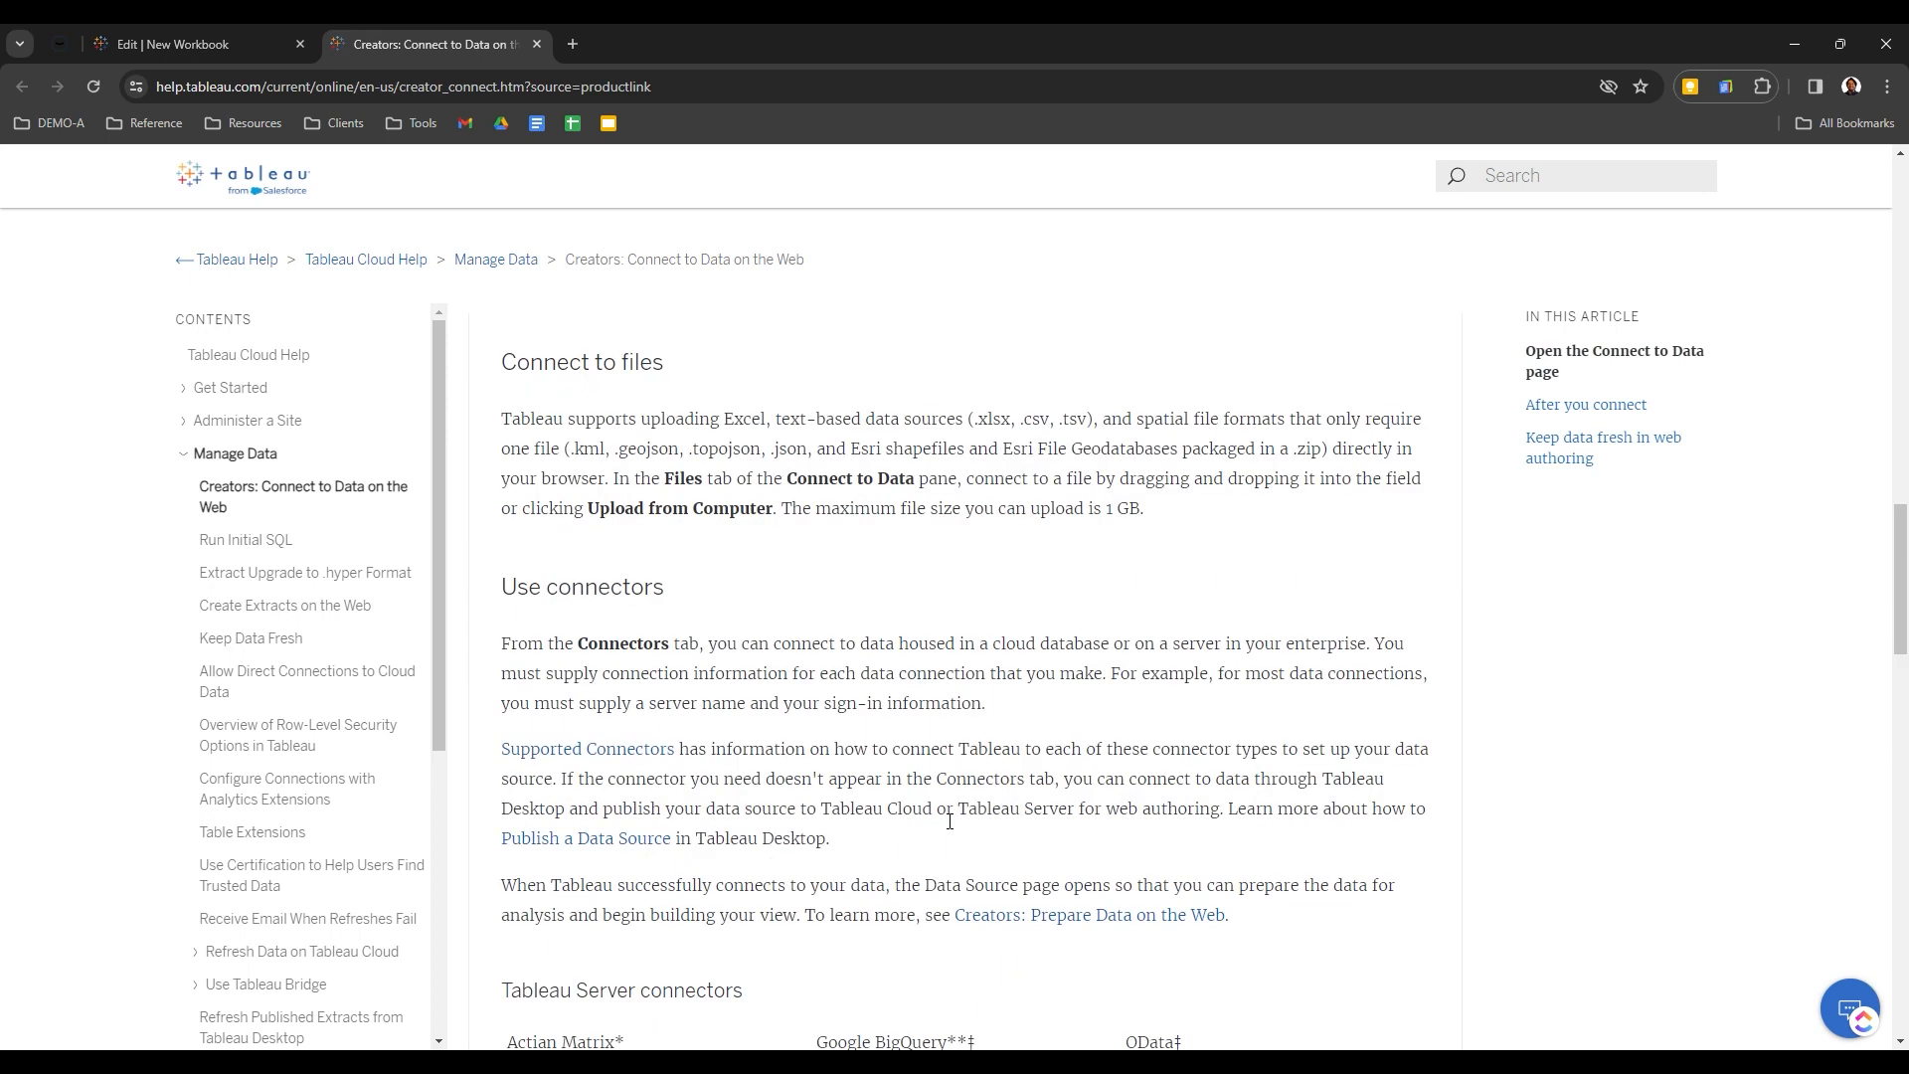
{"action": "scroll", "coordinate": [950, 821], "scroll_direction": "down", "scroll_amount": 4}
{"action": "scroll", "coordinate": [945, 817], "scroll_direction": "up", "scroll_amount": 20}
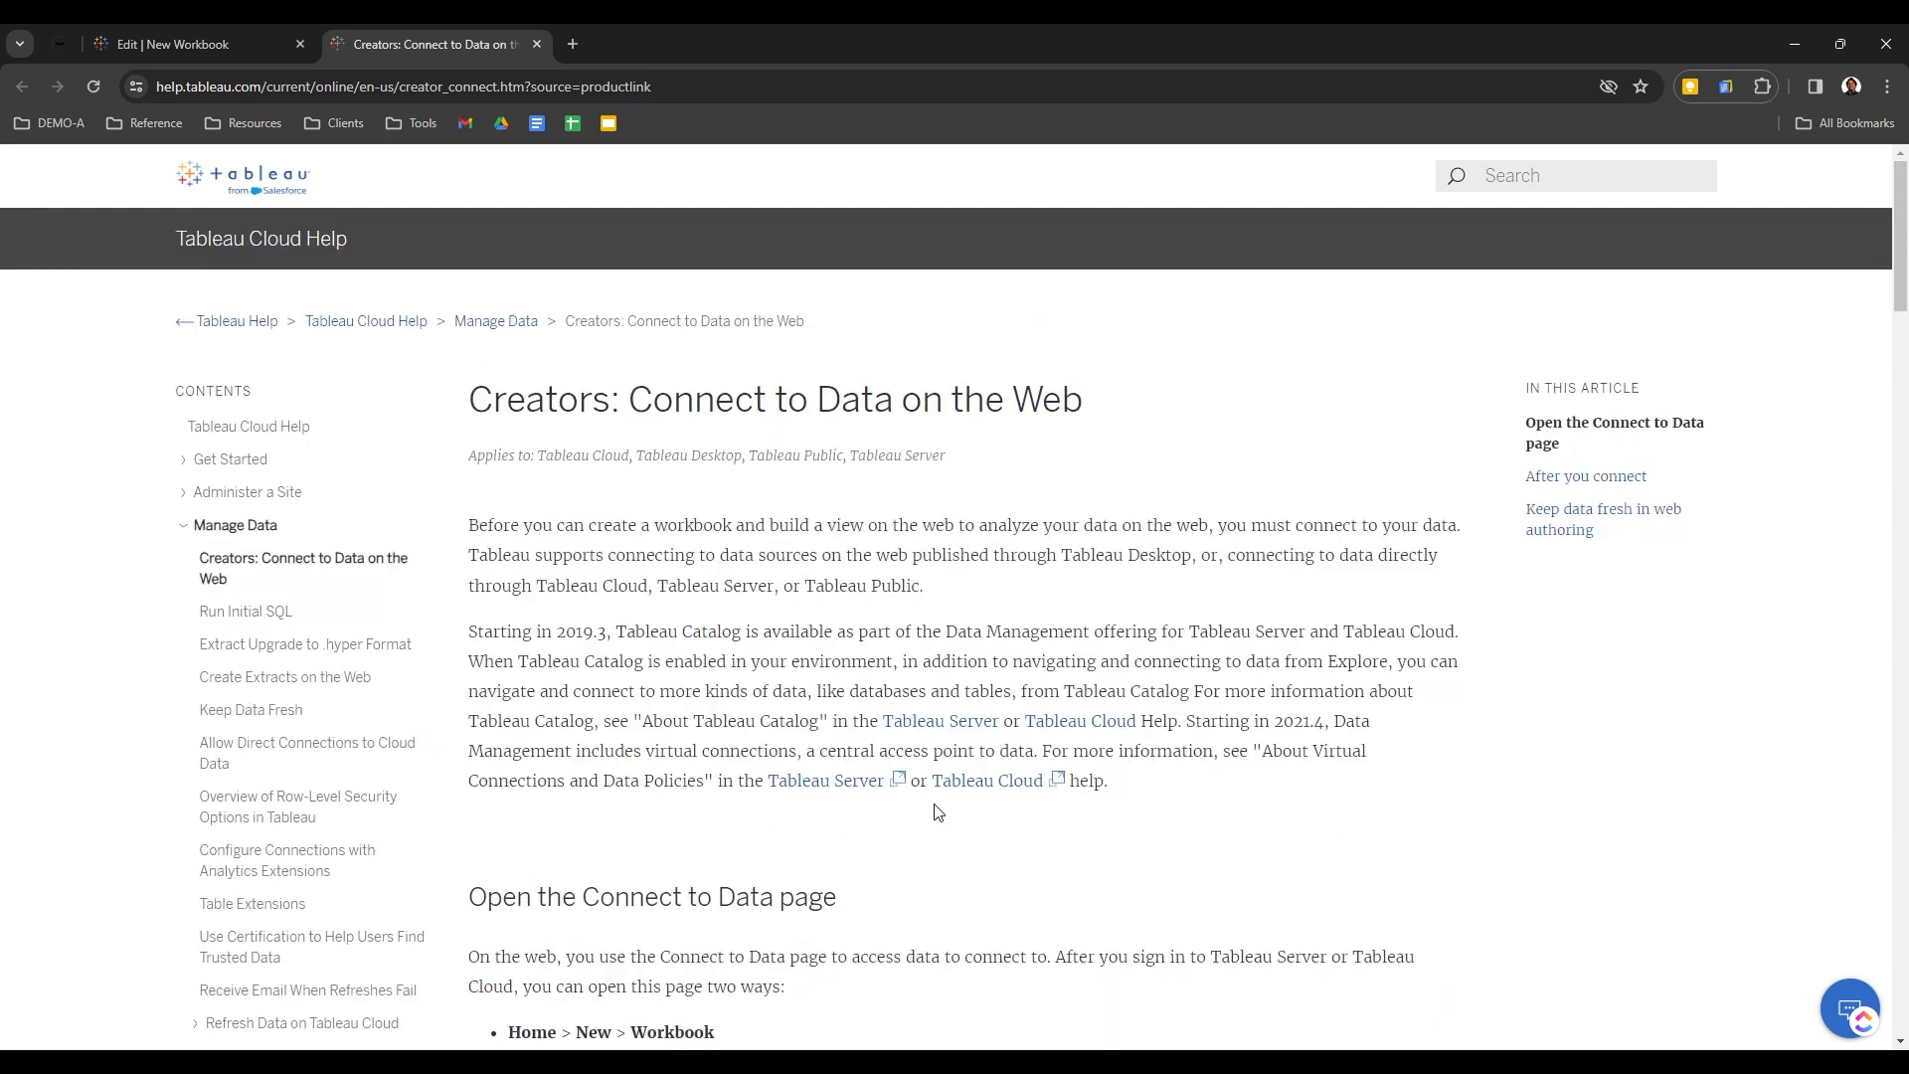
{"action": "scroll", "coordinate": [937, 813], "scroll_direction": "down", "scroll_amount": 20}
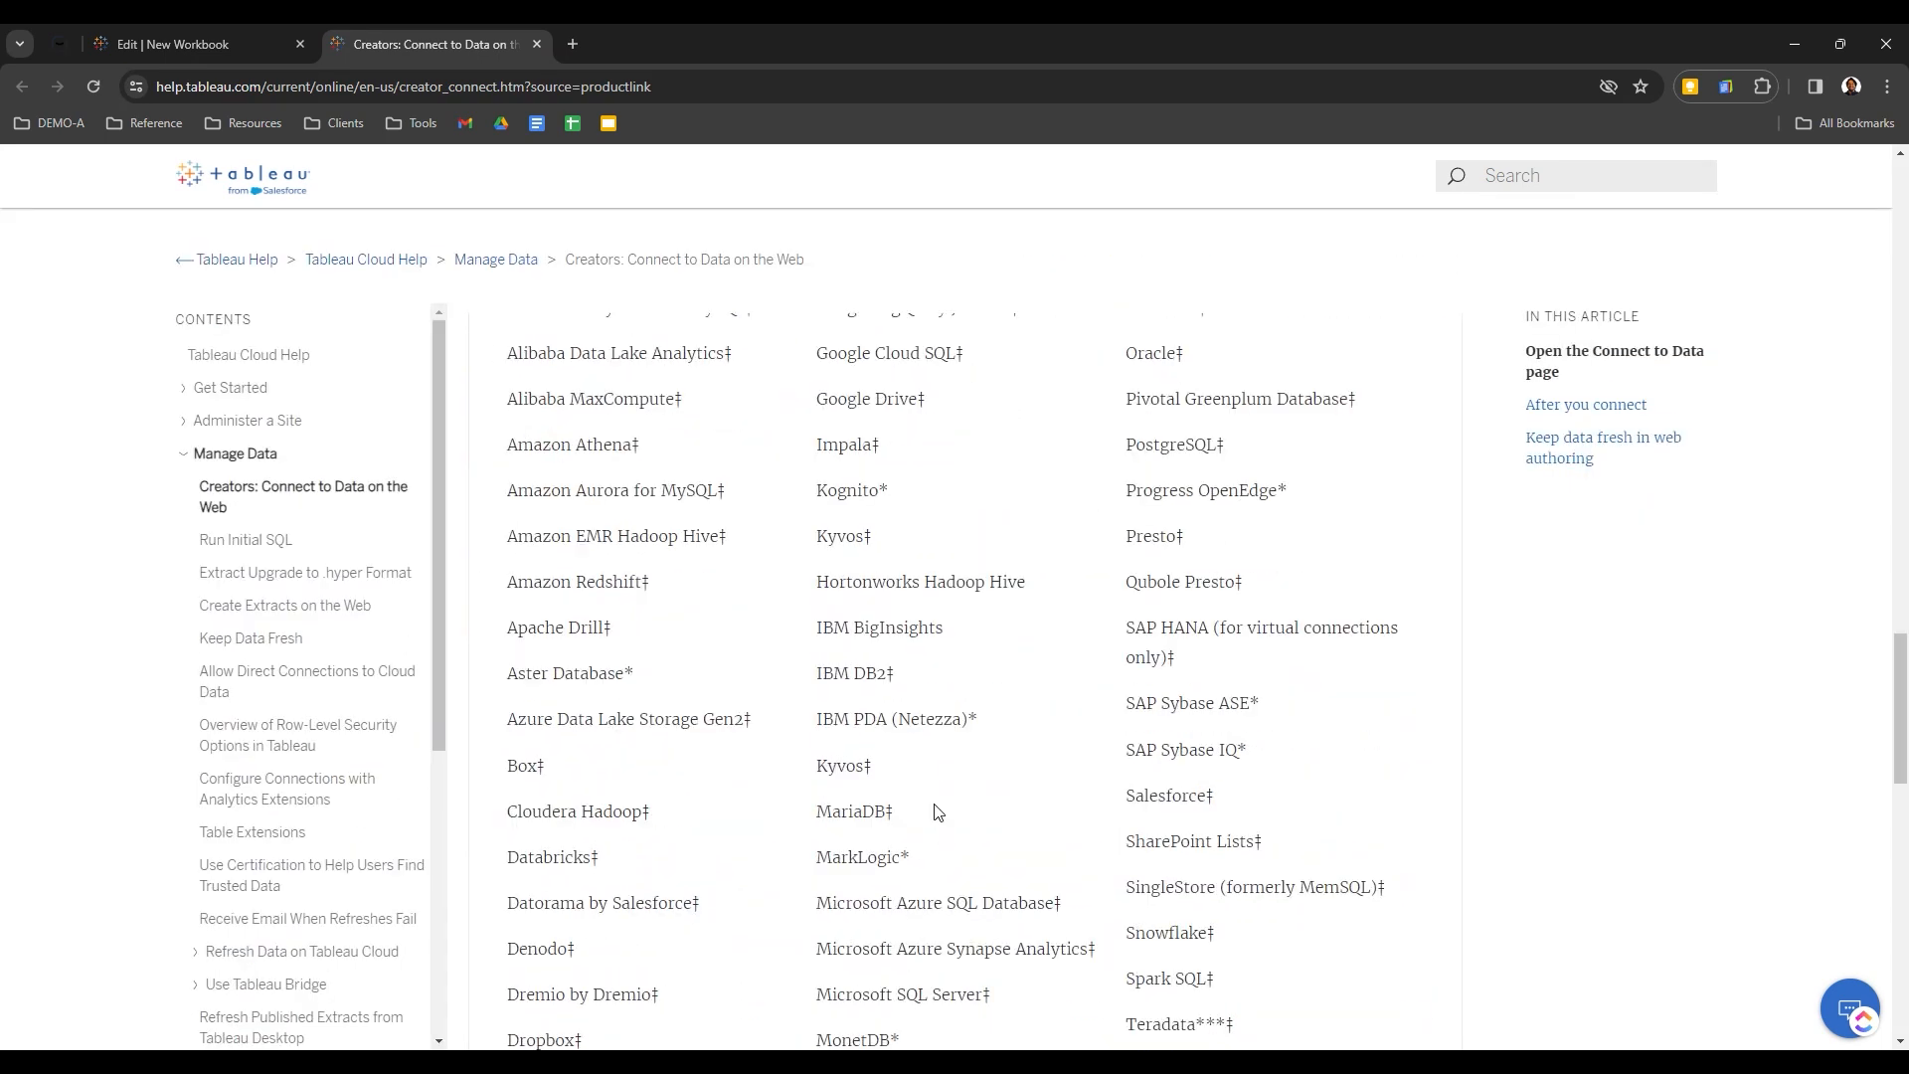
{"action": "scroll", "coordinate": [937, 813], "scroll_direction": "up", "scroll_amount": 4}
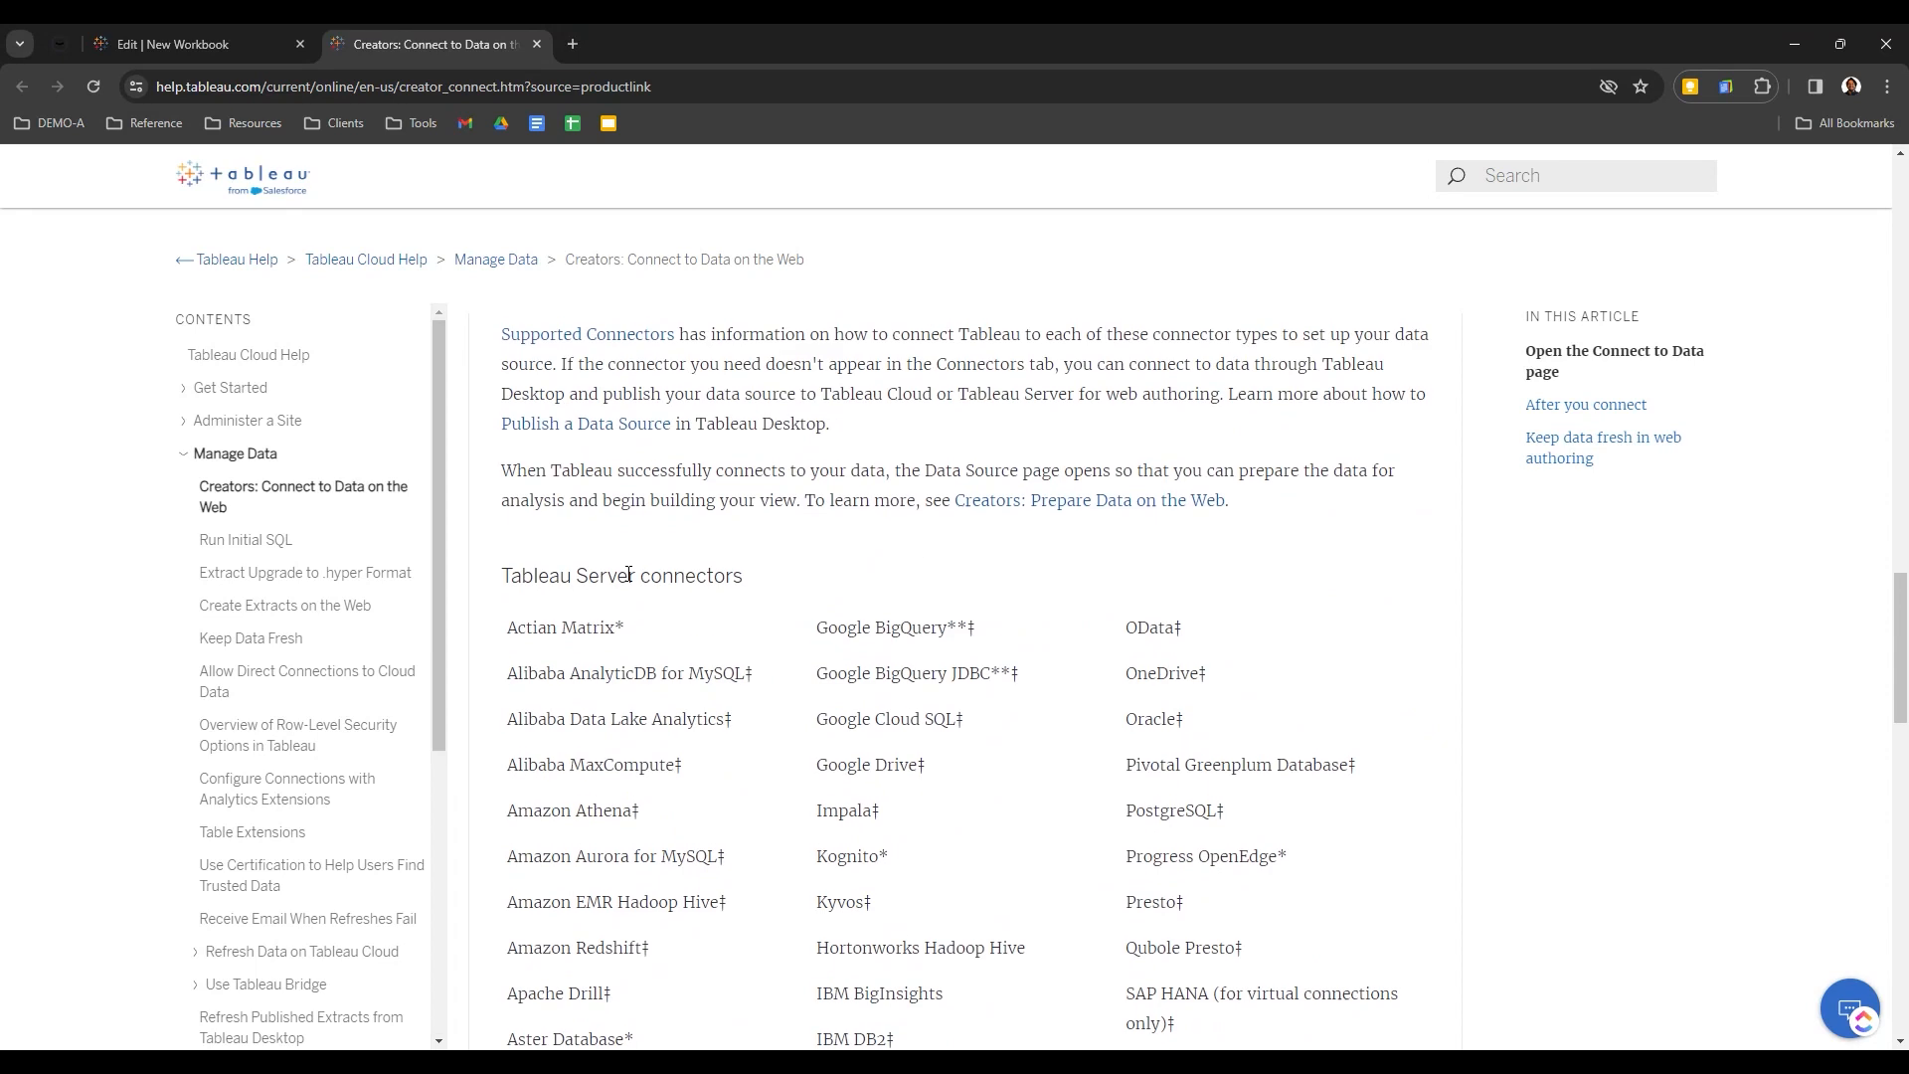
{"action": "scroll", "coordinate": [944, 660], "scroll_direction": "down", "scroll_amount": 3}
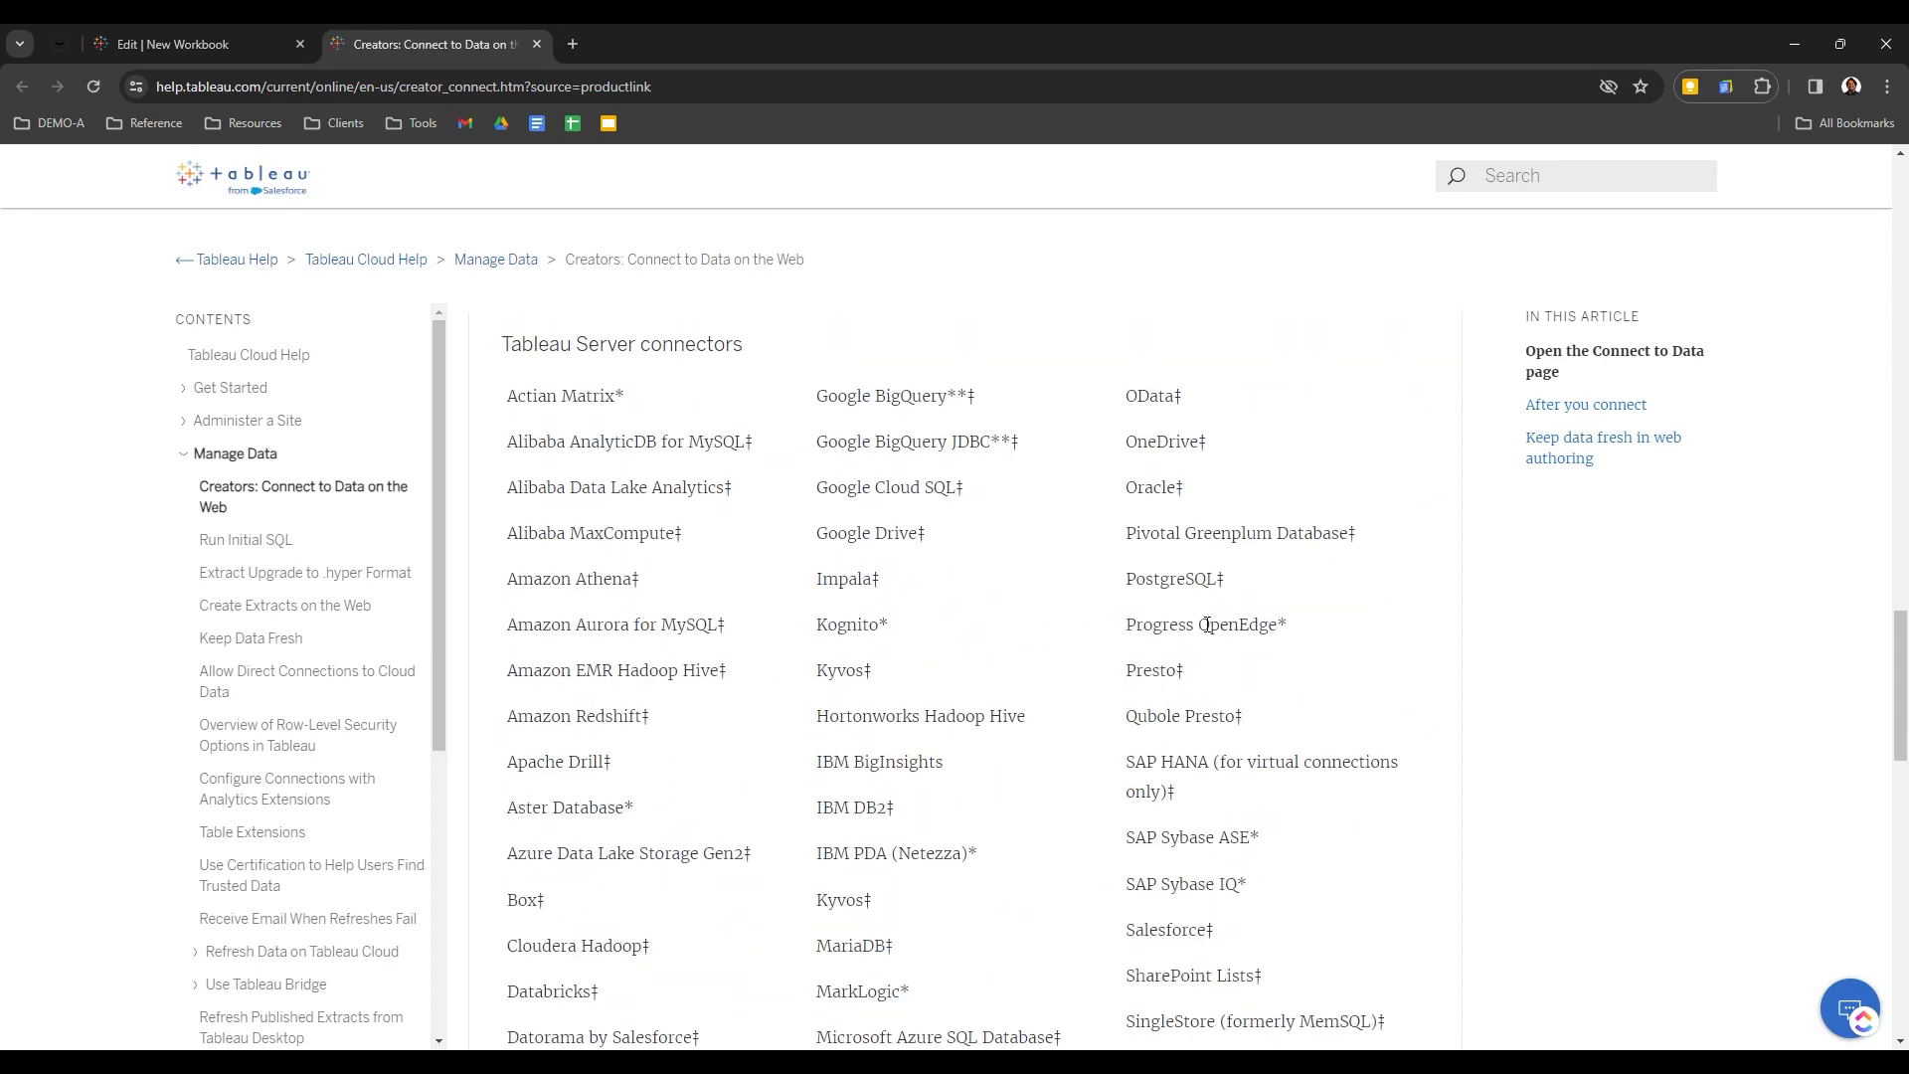
{"action": "scroll", "coordinate": [1207, 624], "scroll_direction": "down", "scroll_amount": 3}
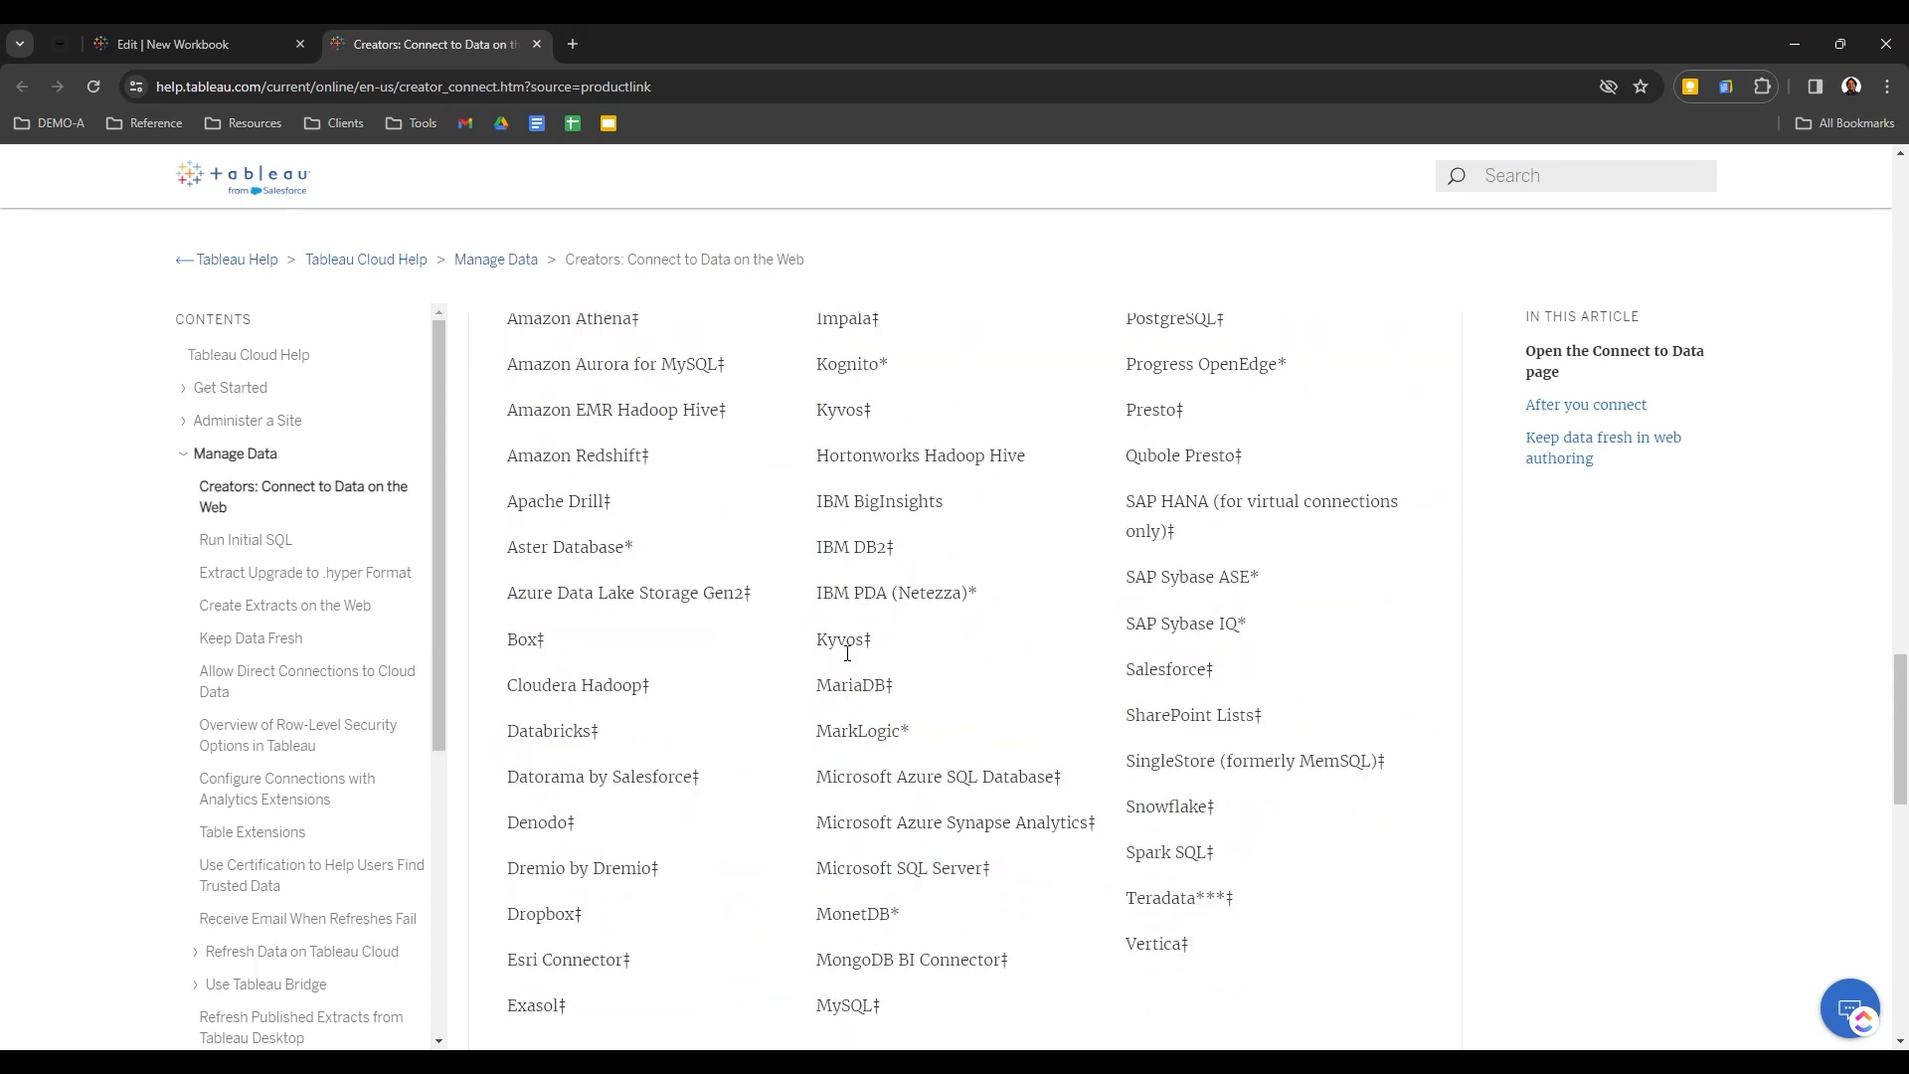
{"action": "scroll", "coordinate": [847, 653], "scroll_direction": "up", "scroll_amount": 1}
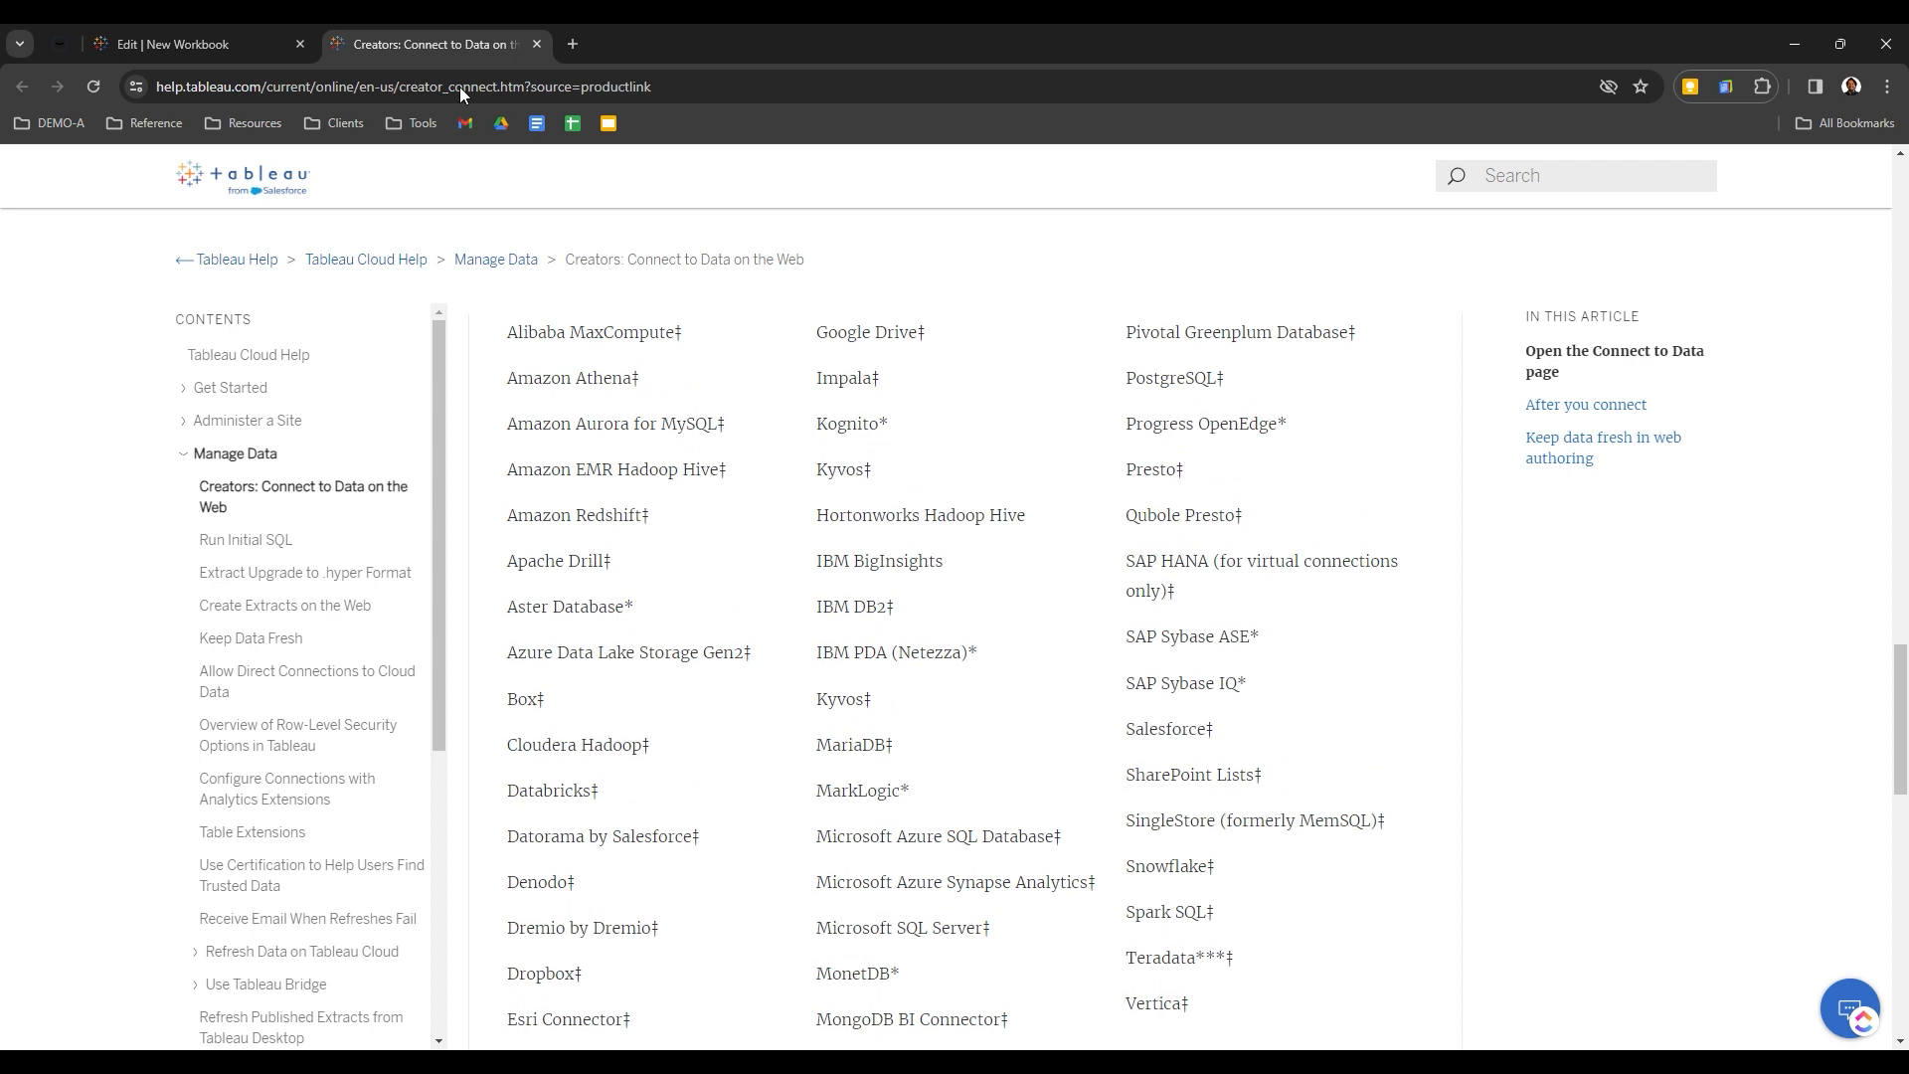
Return to the new workbook and upload test_data.csv from the computer as its data source
{"action": "left_click", "coordinate": [253, 26]}
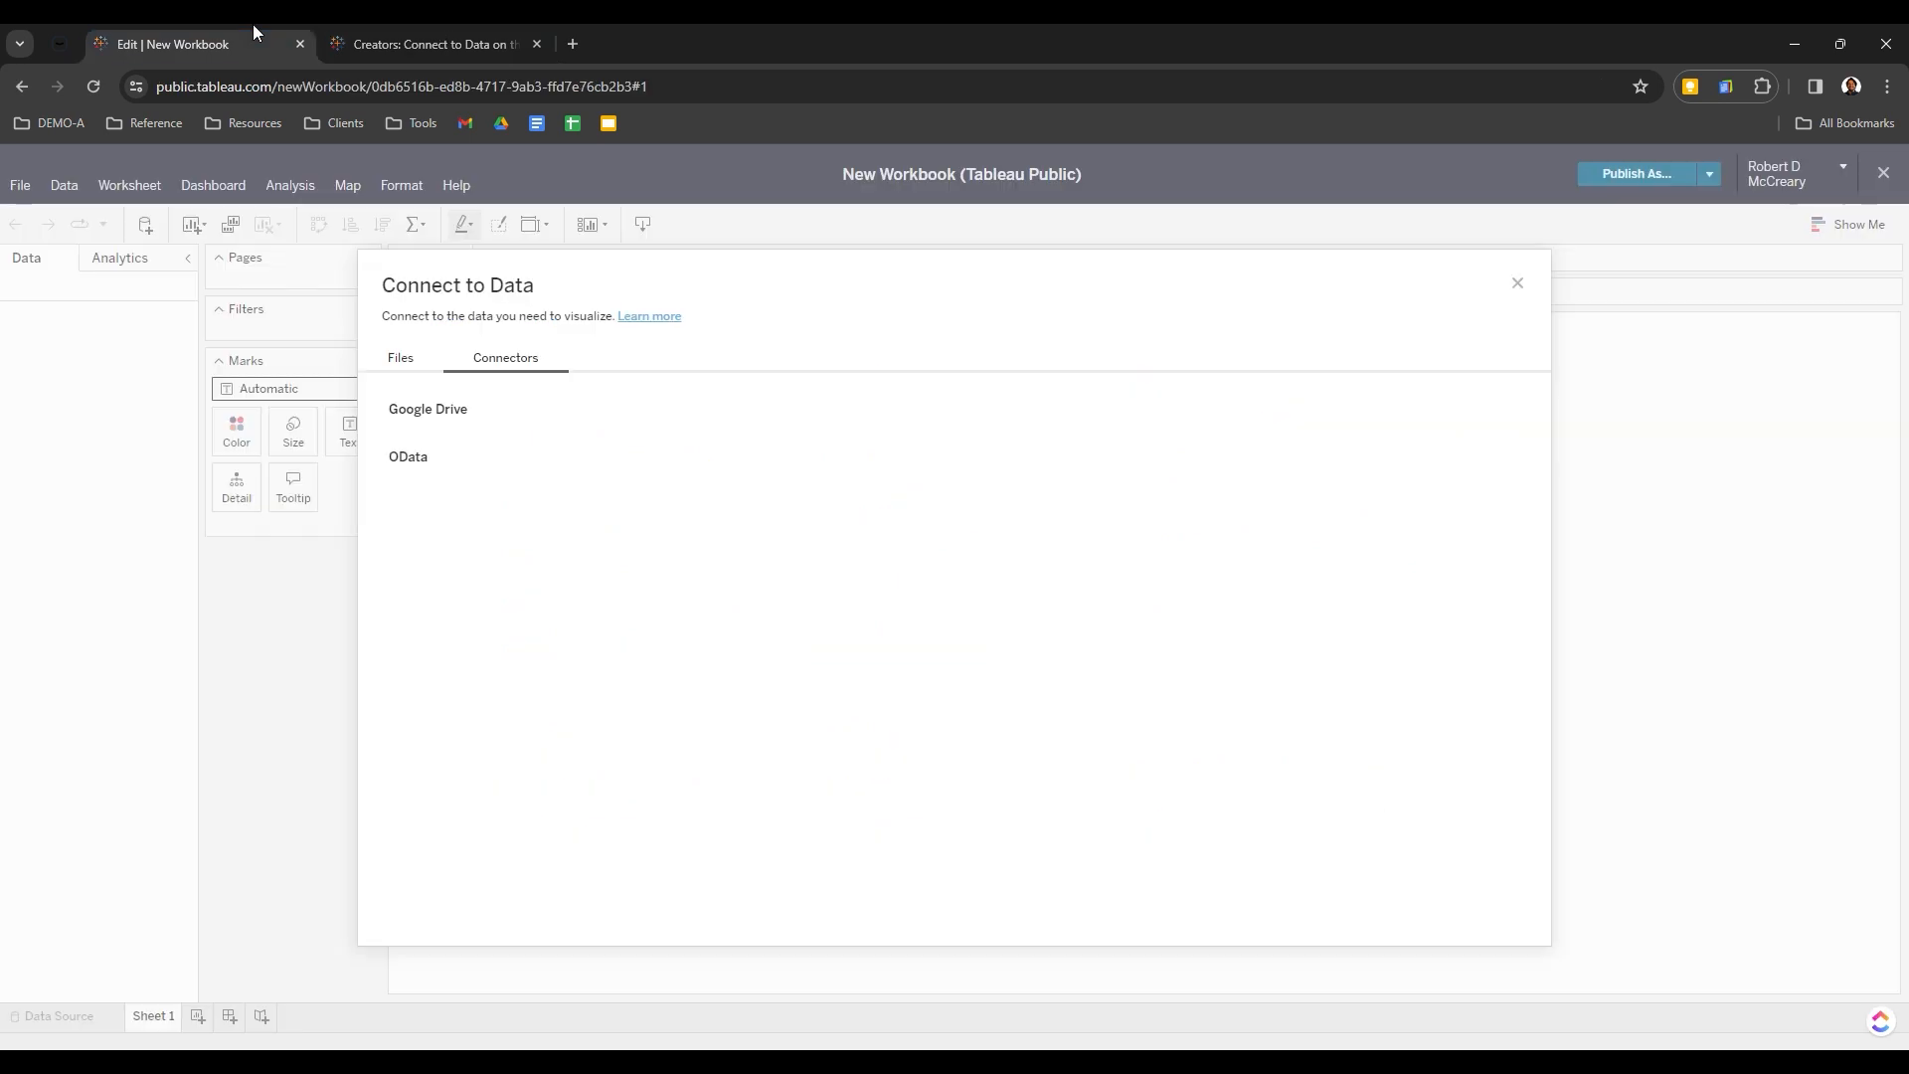
{"action": "left_click", "coordinate": [405, 358]}
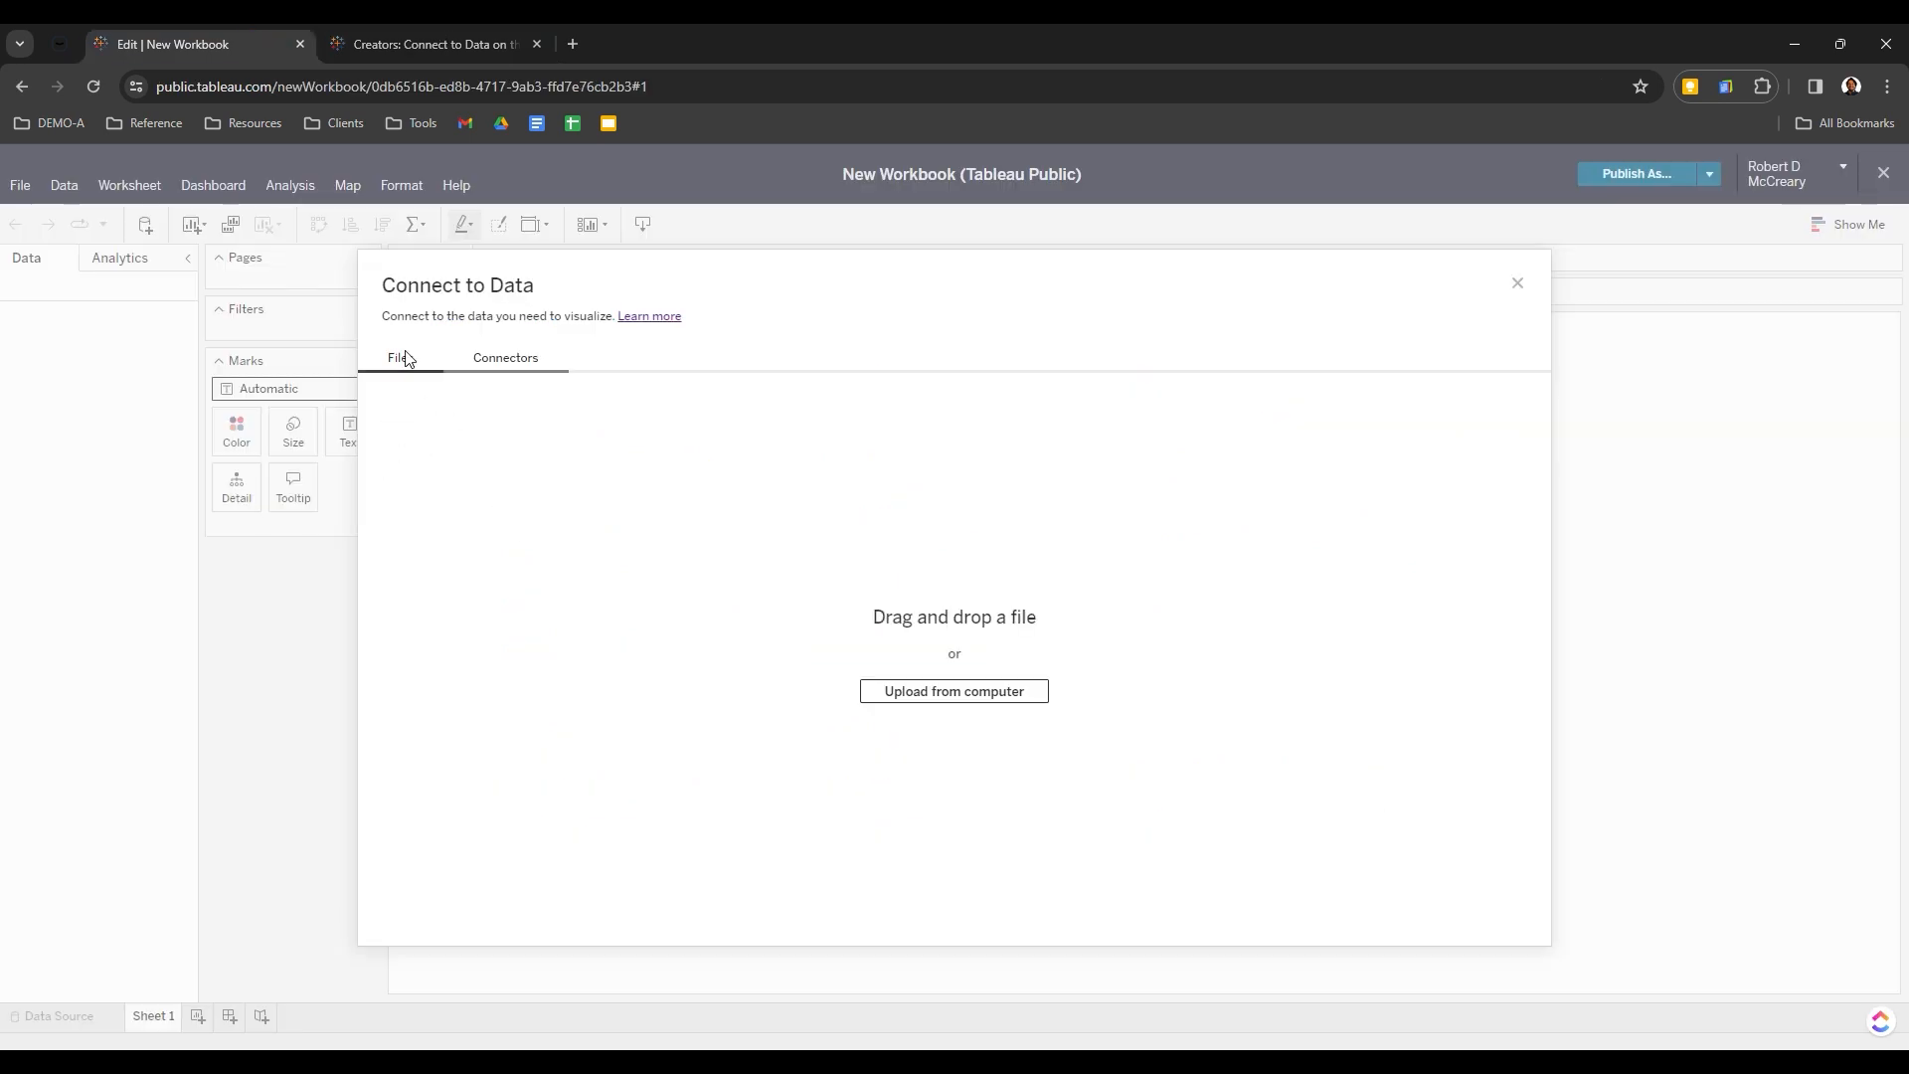
{"action": "left_click", "coordinate": [985, 689]}
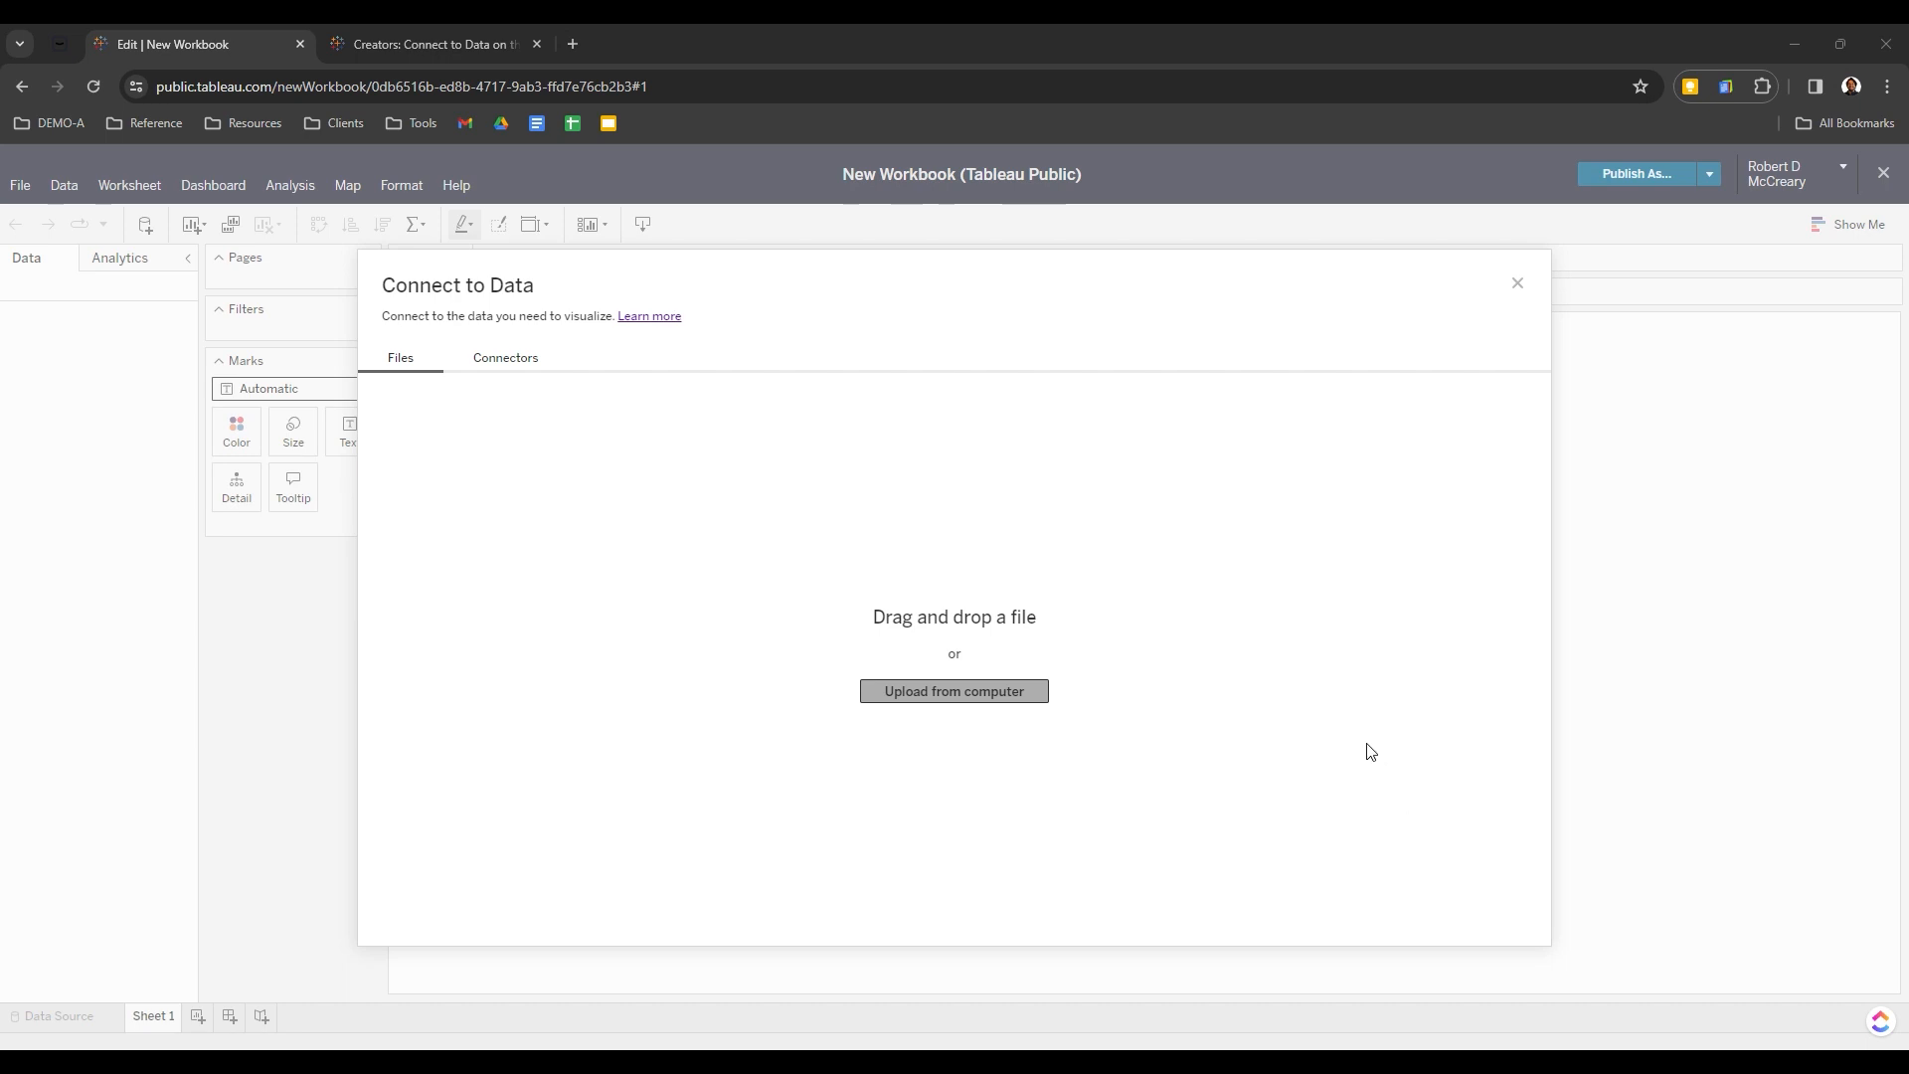
{"action": "left_click", "coordinate": [1391, 755]}
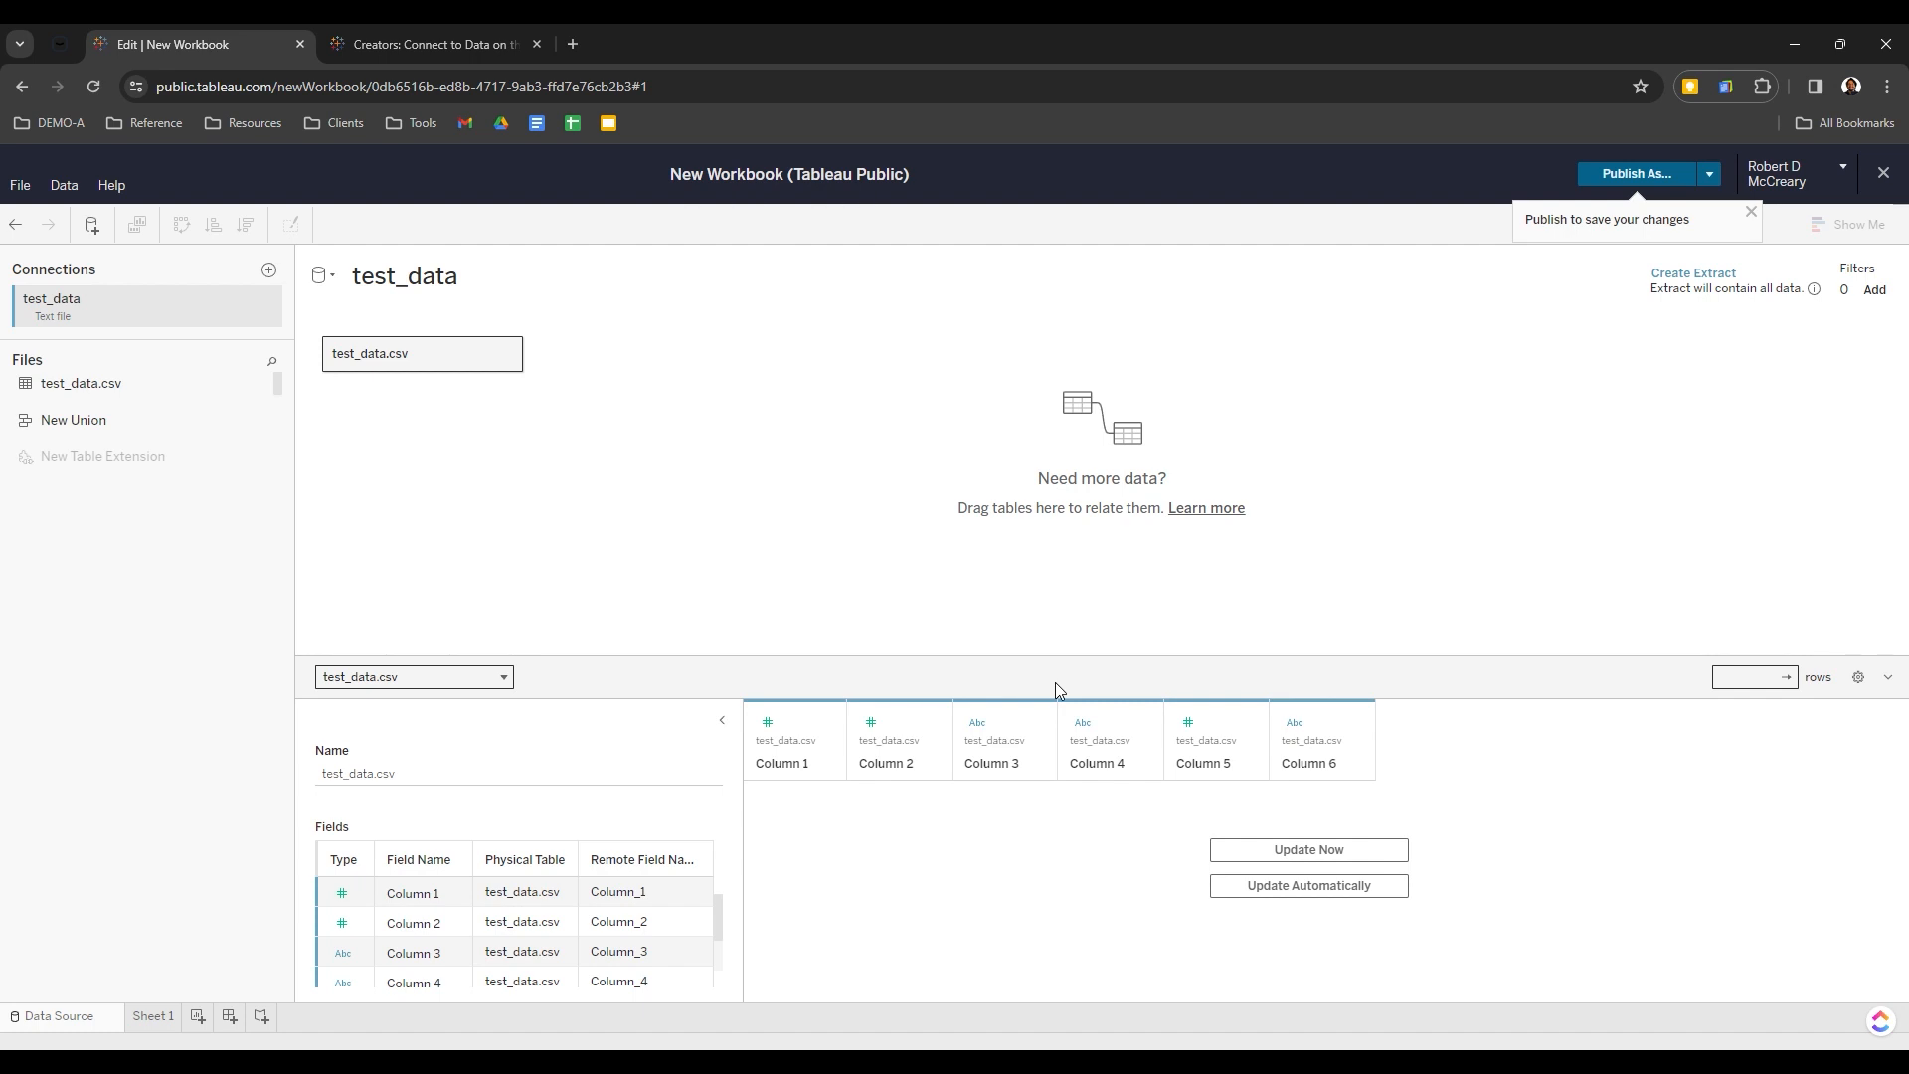
Rename the data source to "Test Data for Tableau Public Part 1" and enlarge the table details pane up to the title
{"action": "left_click", "coordinate": [491, 294]}
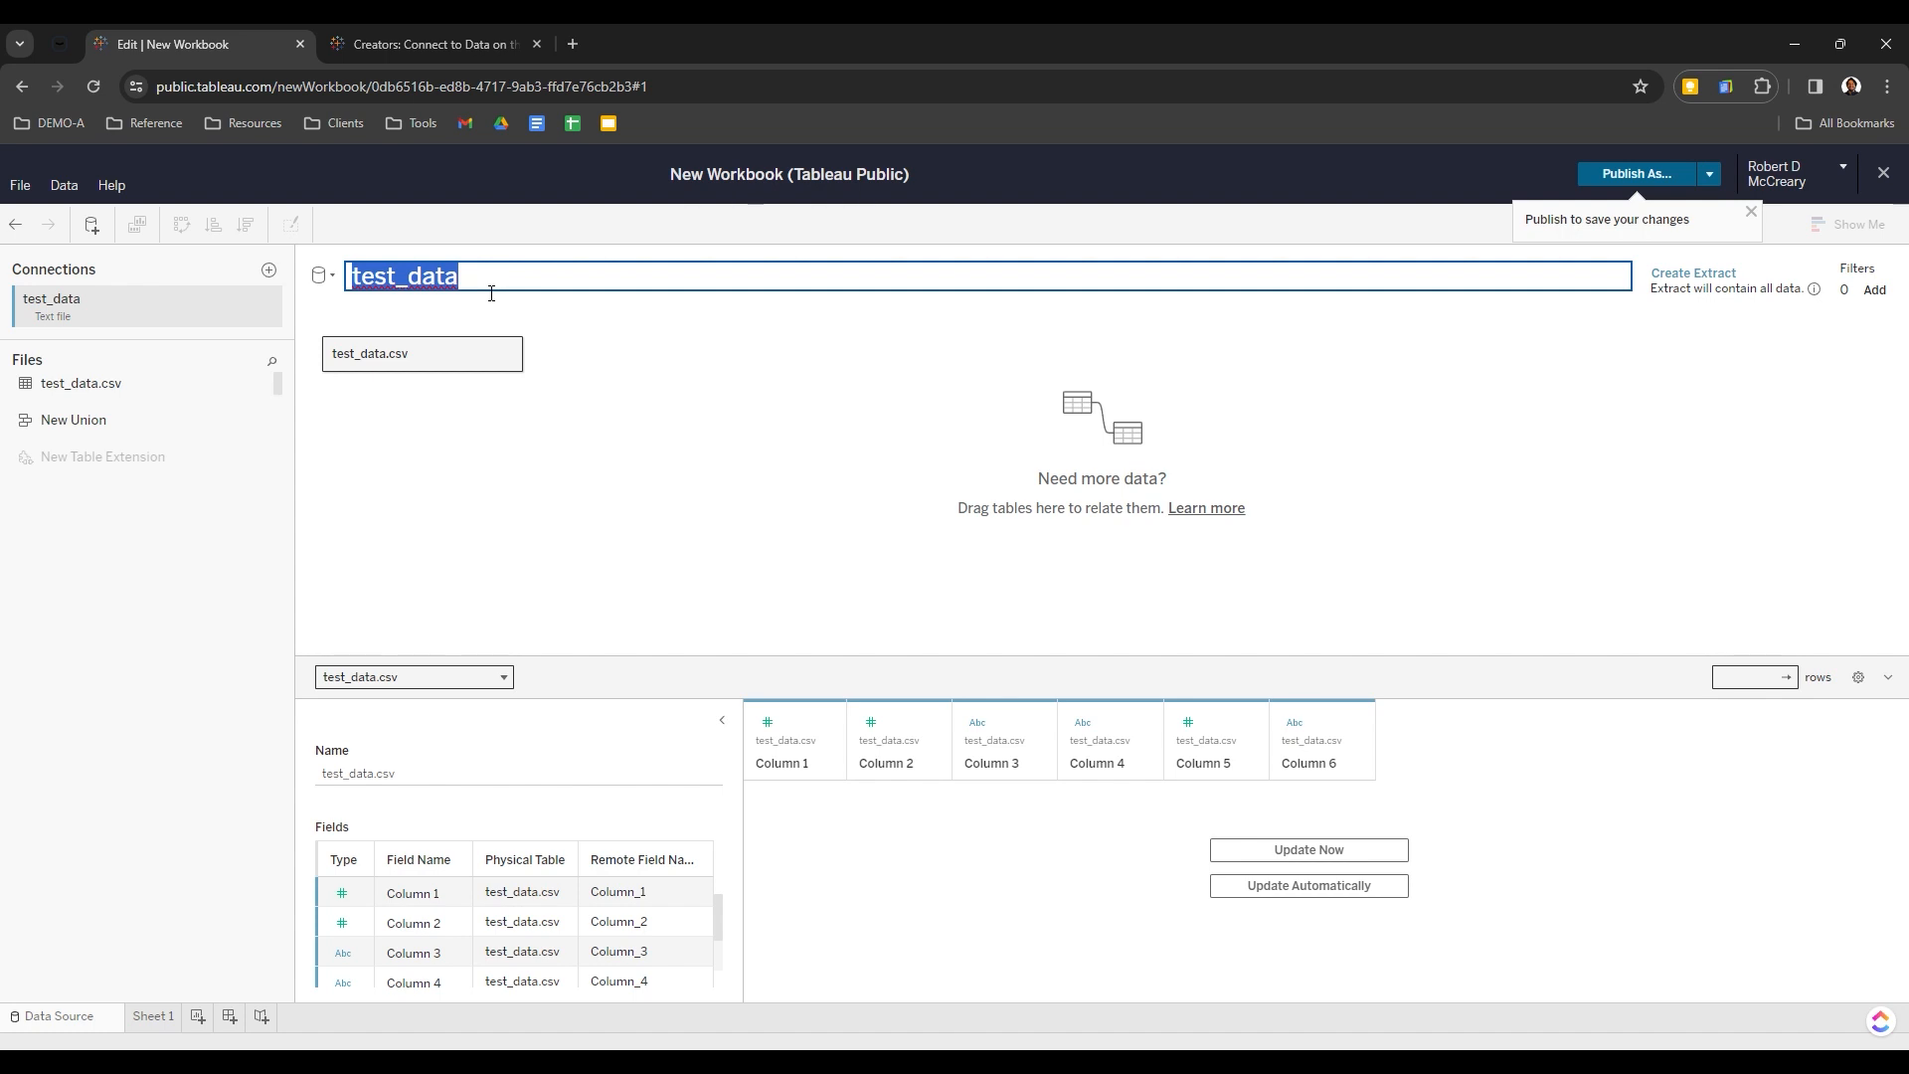
{"action": "type", "text": "Test "}
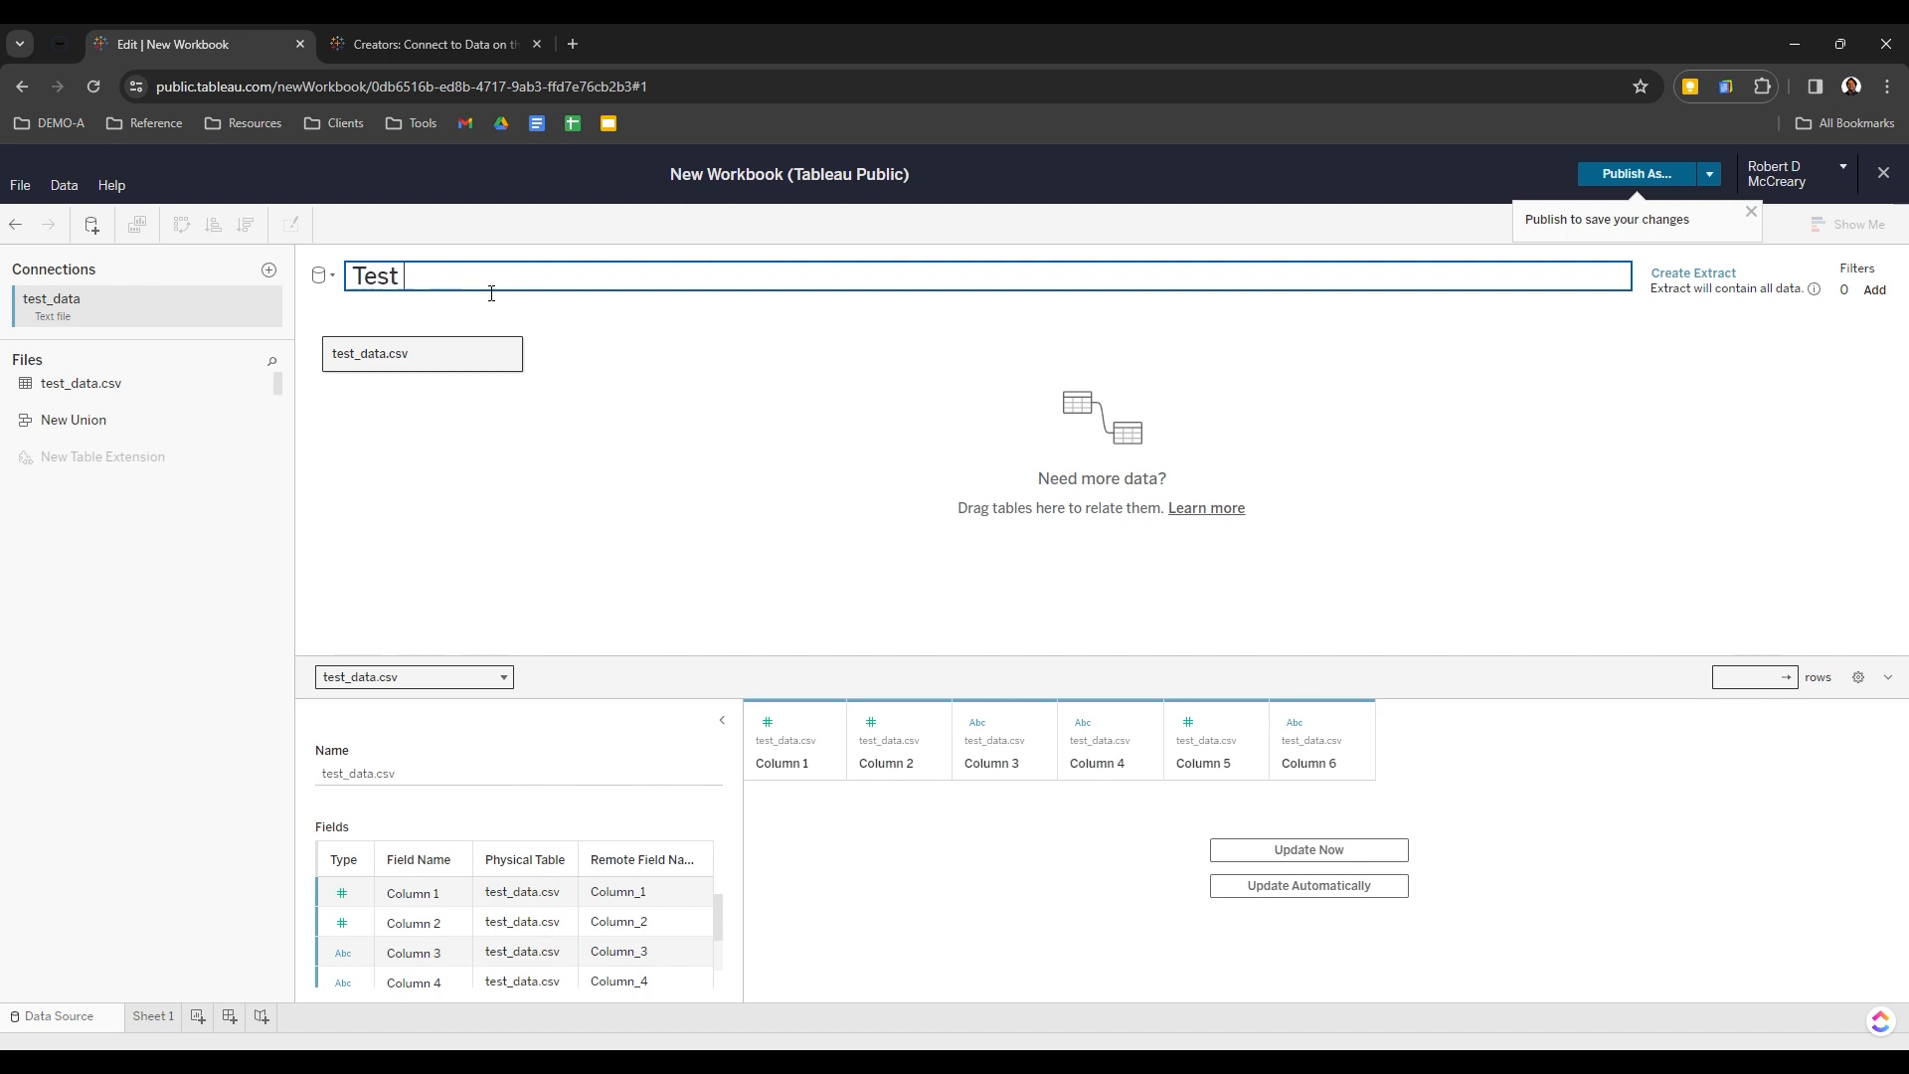
{"action": "type", "text": "Data for Tableau Public"}
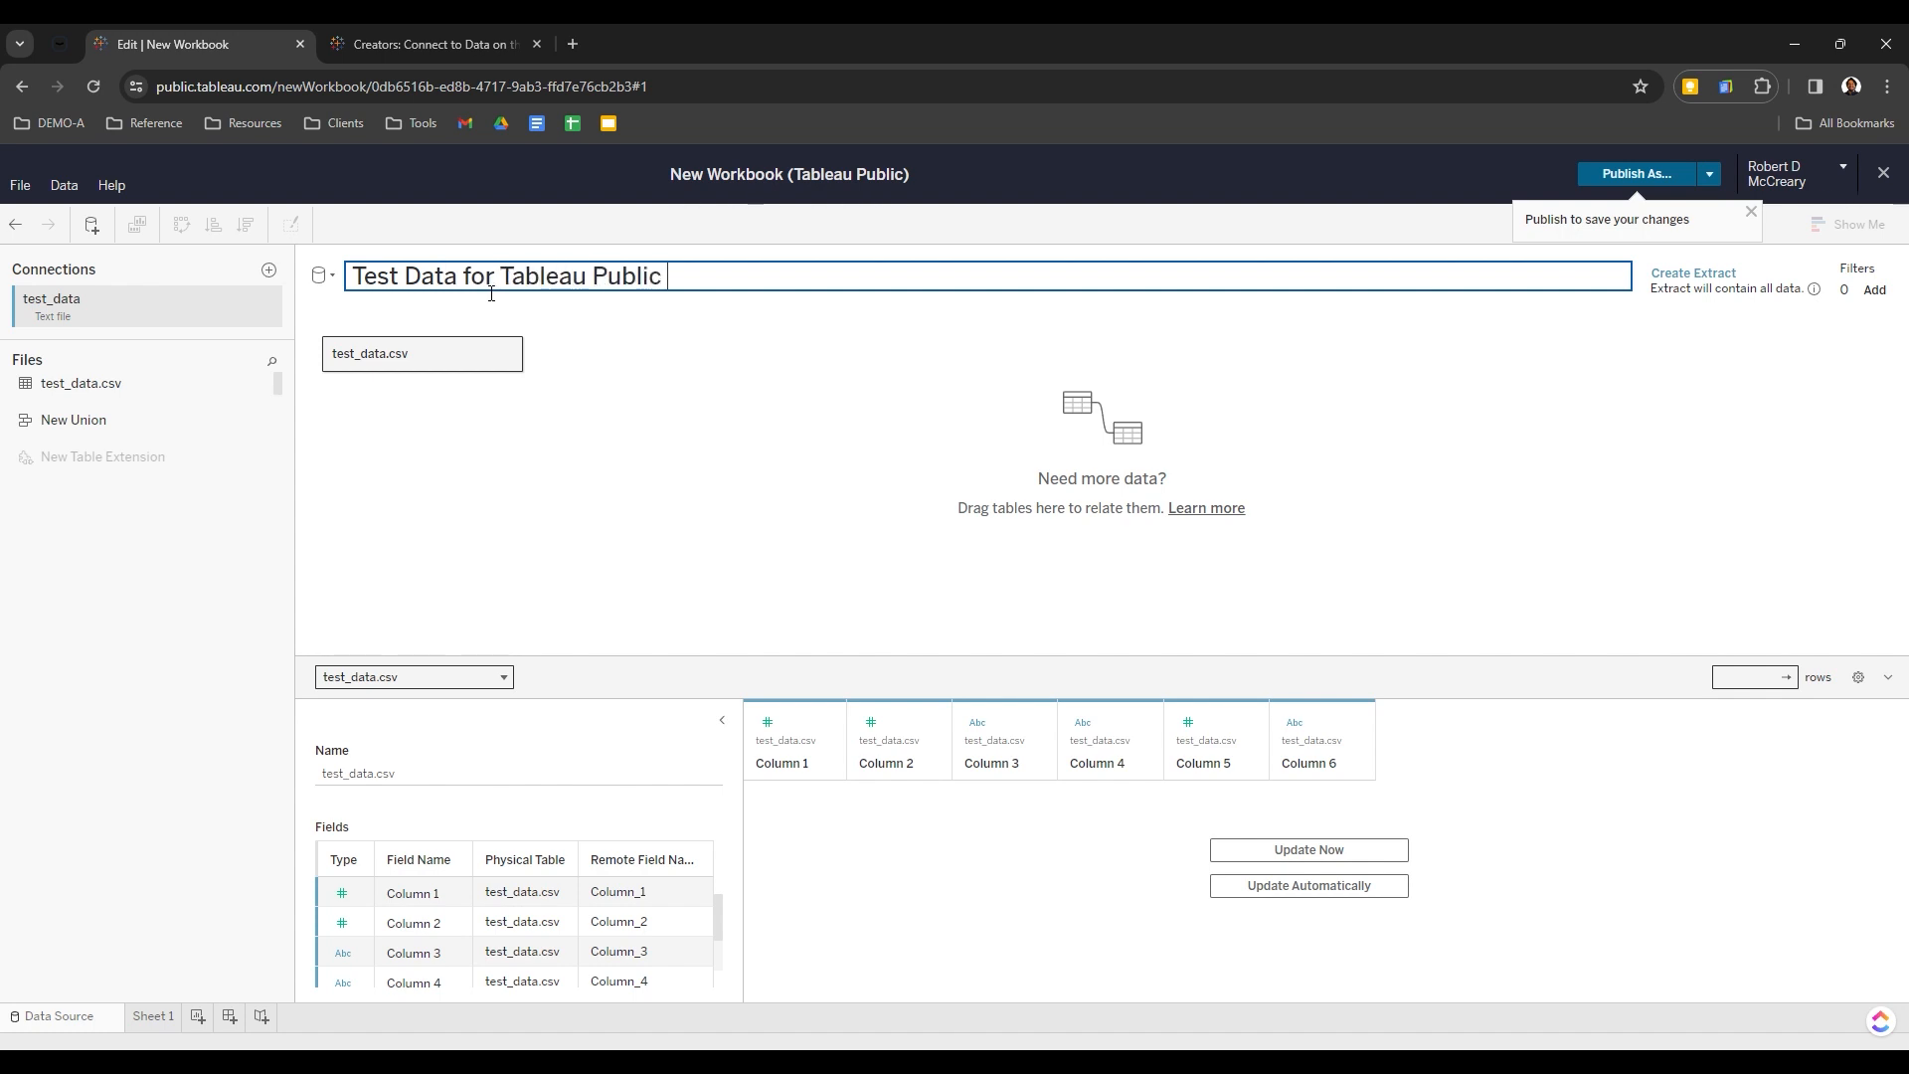
{"action": "type", "text": " Part 1"}
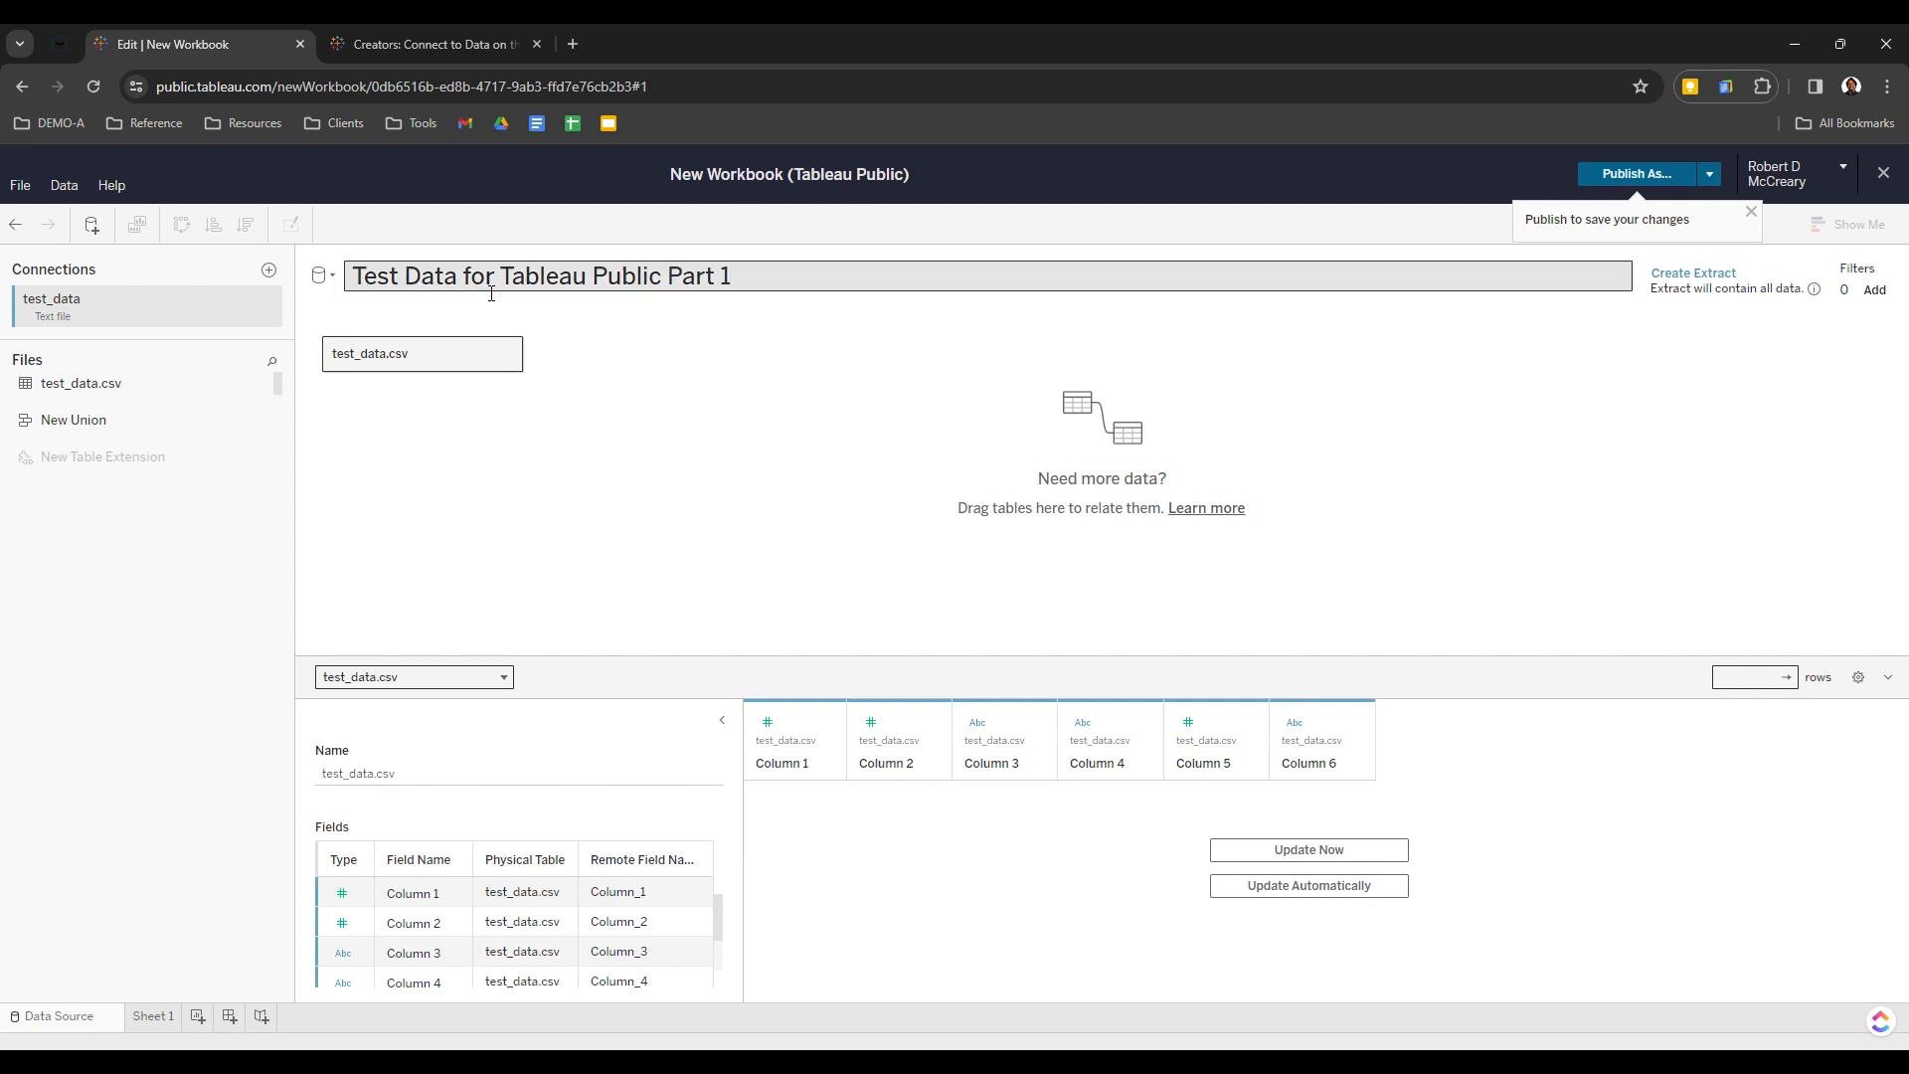
{"action": "left_click", "coordinate": [644, 306]}
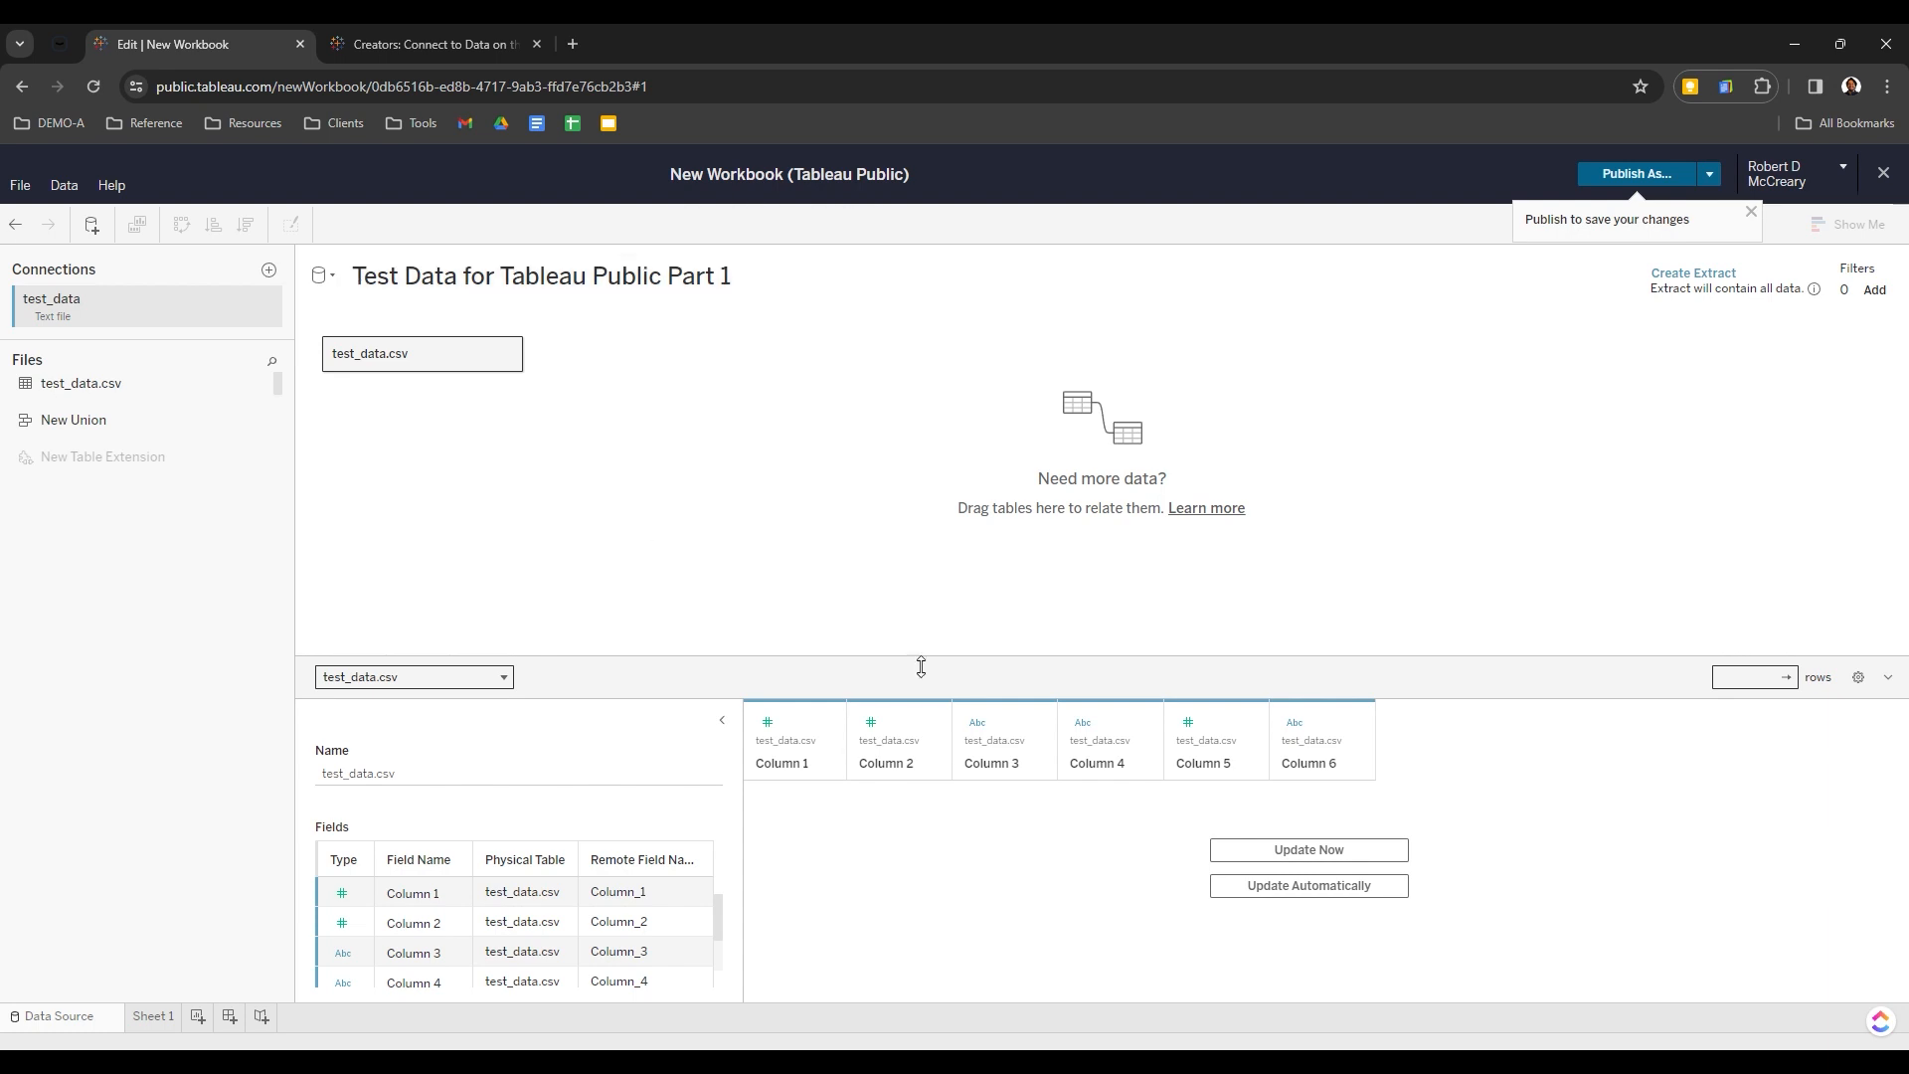
{"action": "left_click_drag", "start_coordinate": [921, 667], "coordinate": [936, 298]}
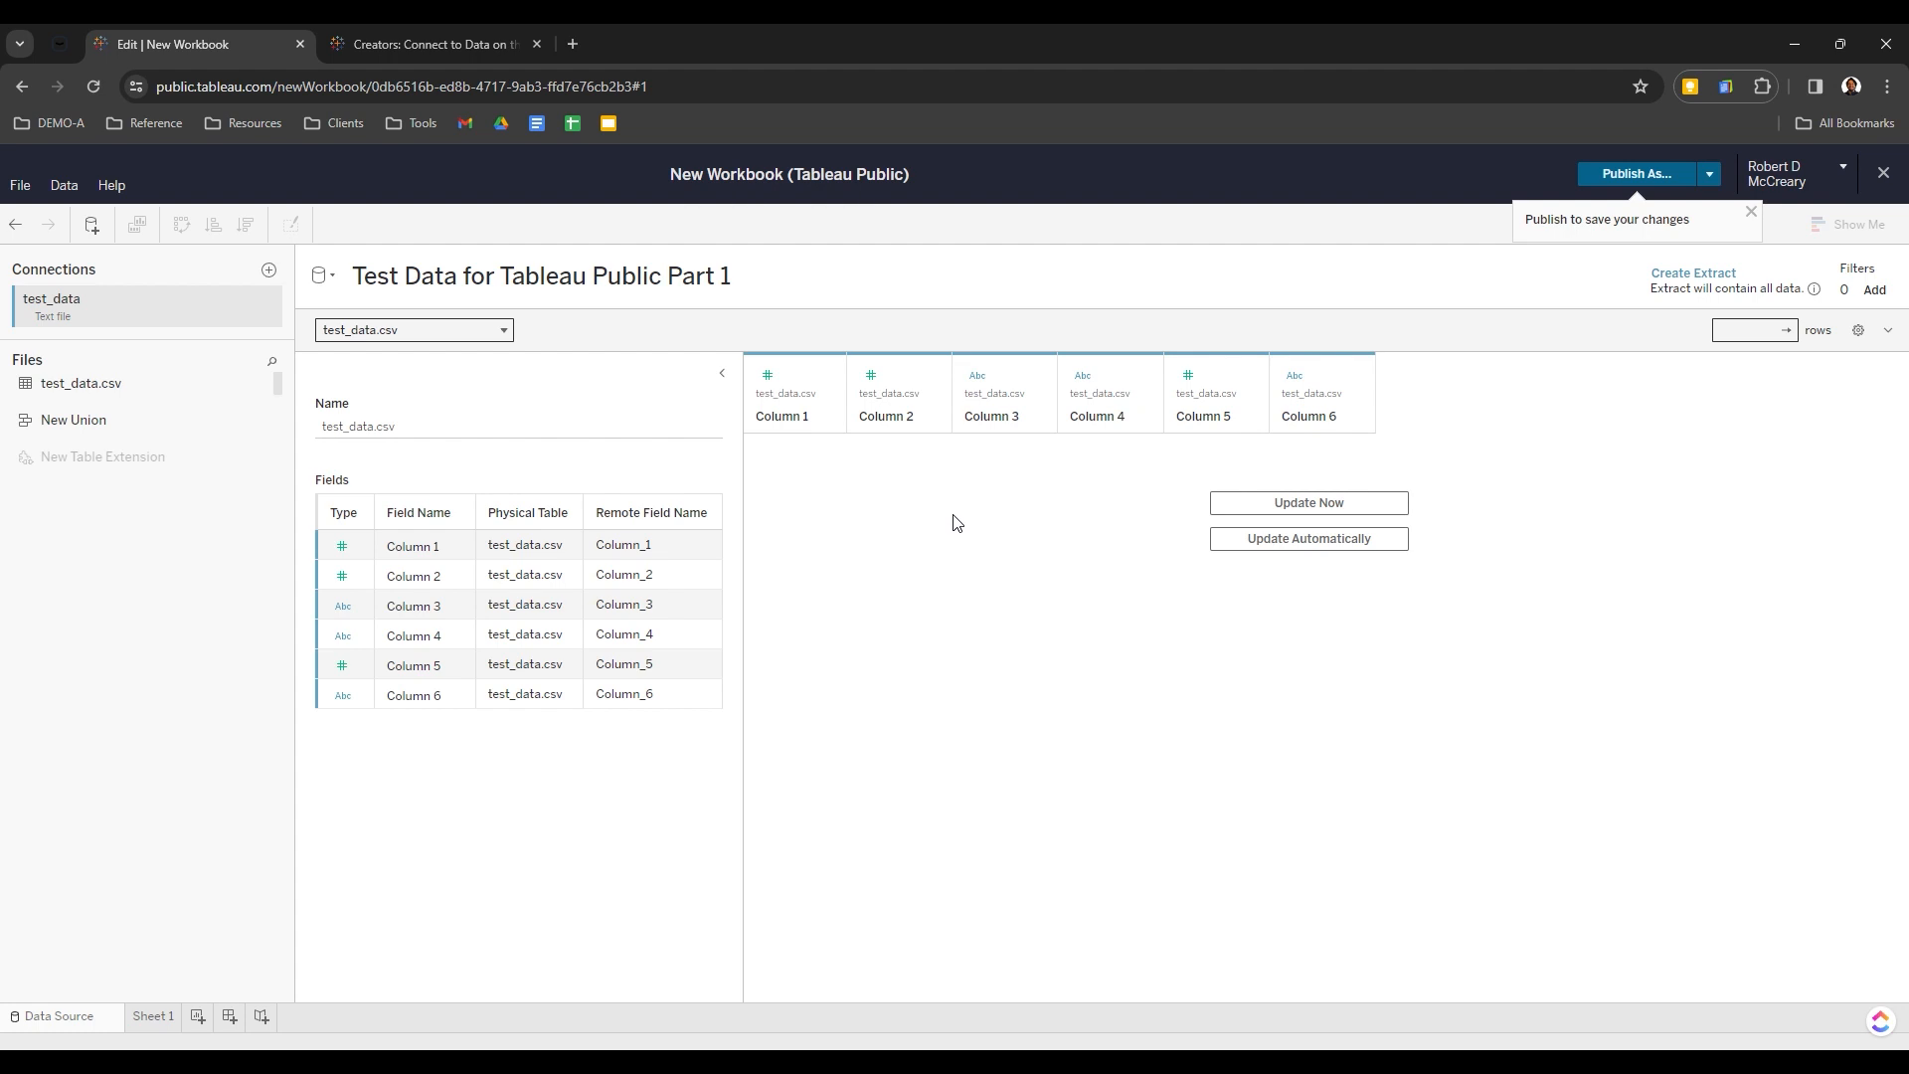
Turn on automatic updating of the data preview and review the data type and geographic role options for Column 1
{"action": "left_click", "coordinate": [1260, 535]}
{"action": "left_click", "coordinate": [1350, 540]}
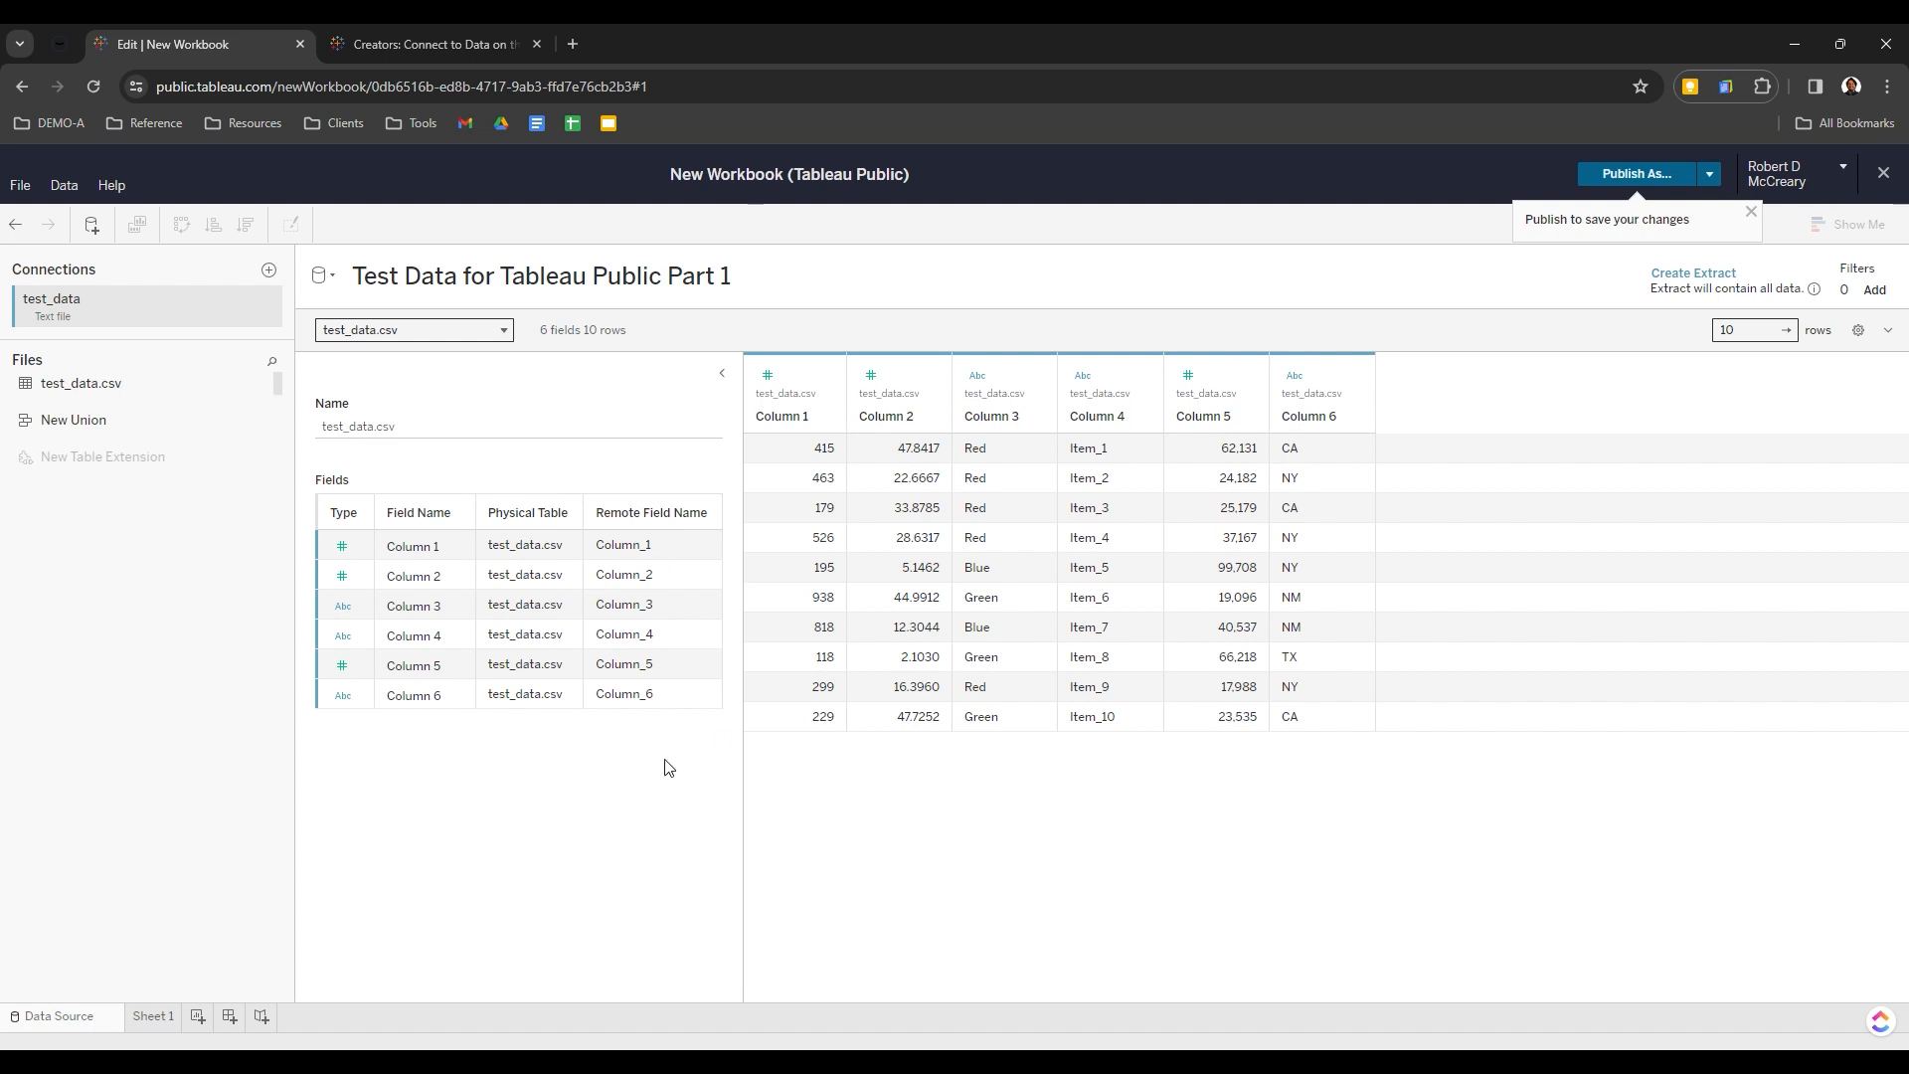
{"action": "left_click", "coordinate": [344, 549]}
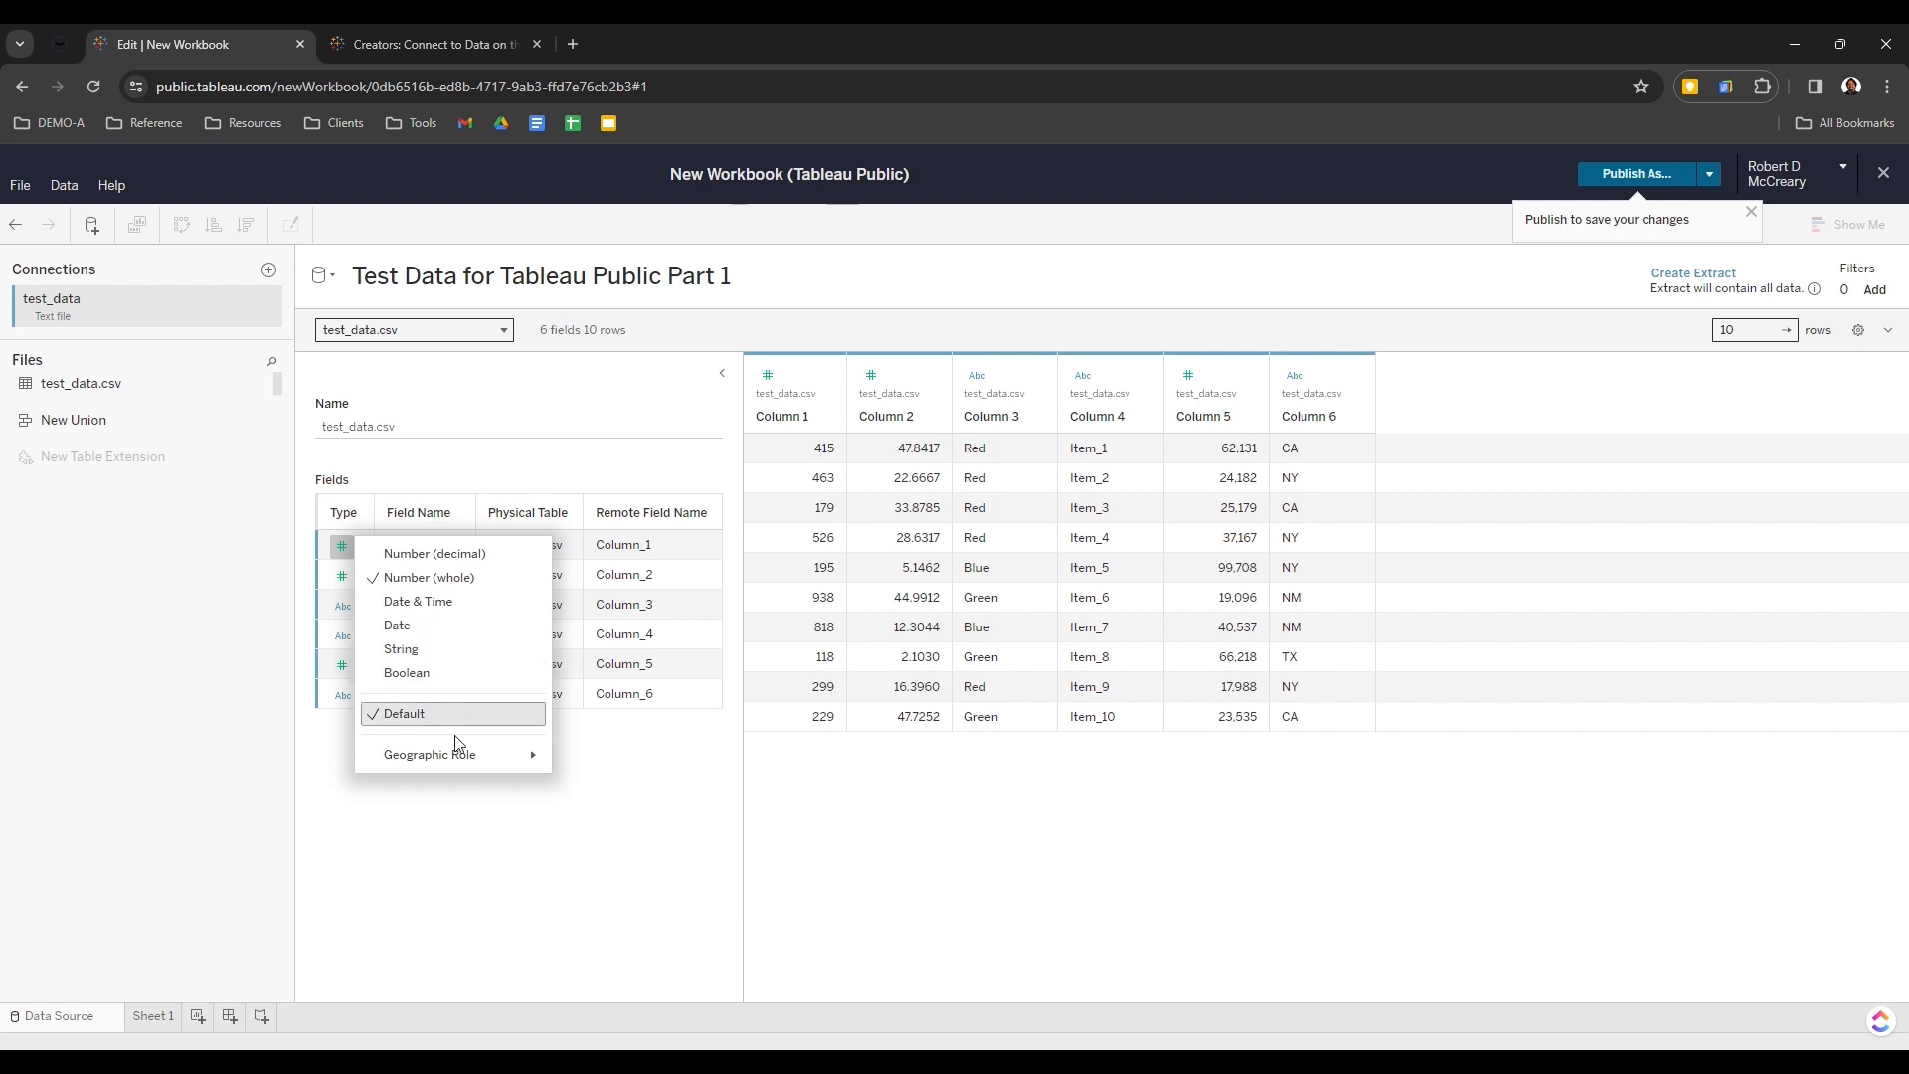
{"action": "mouse_move", "coordinate": [396, 766]}
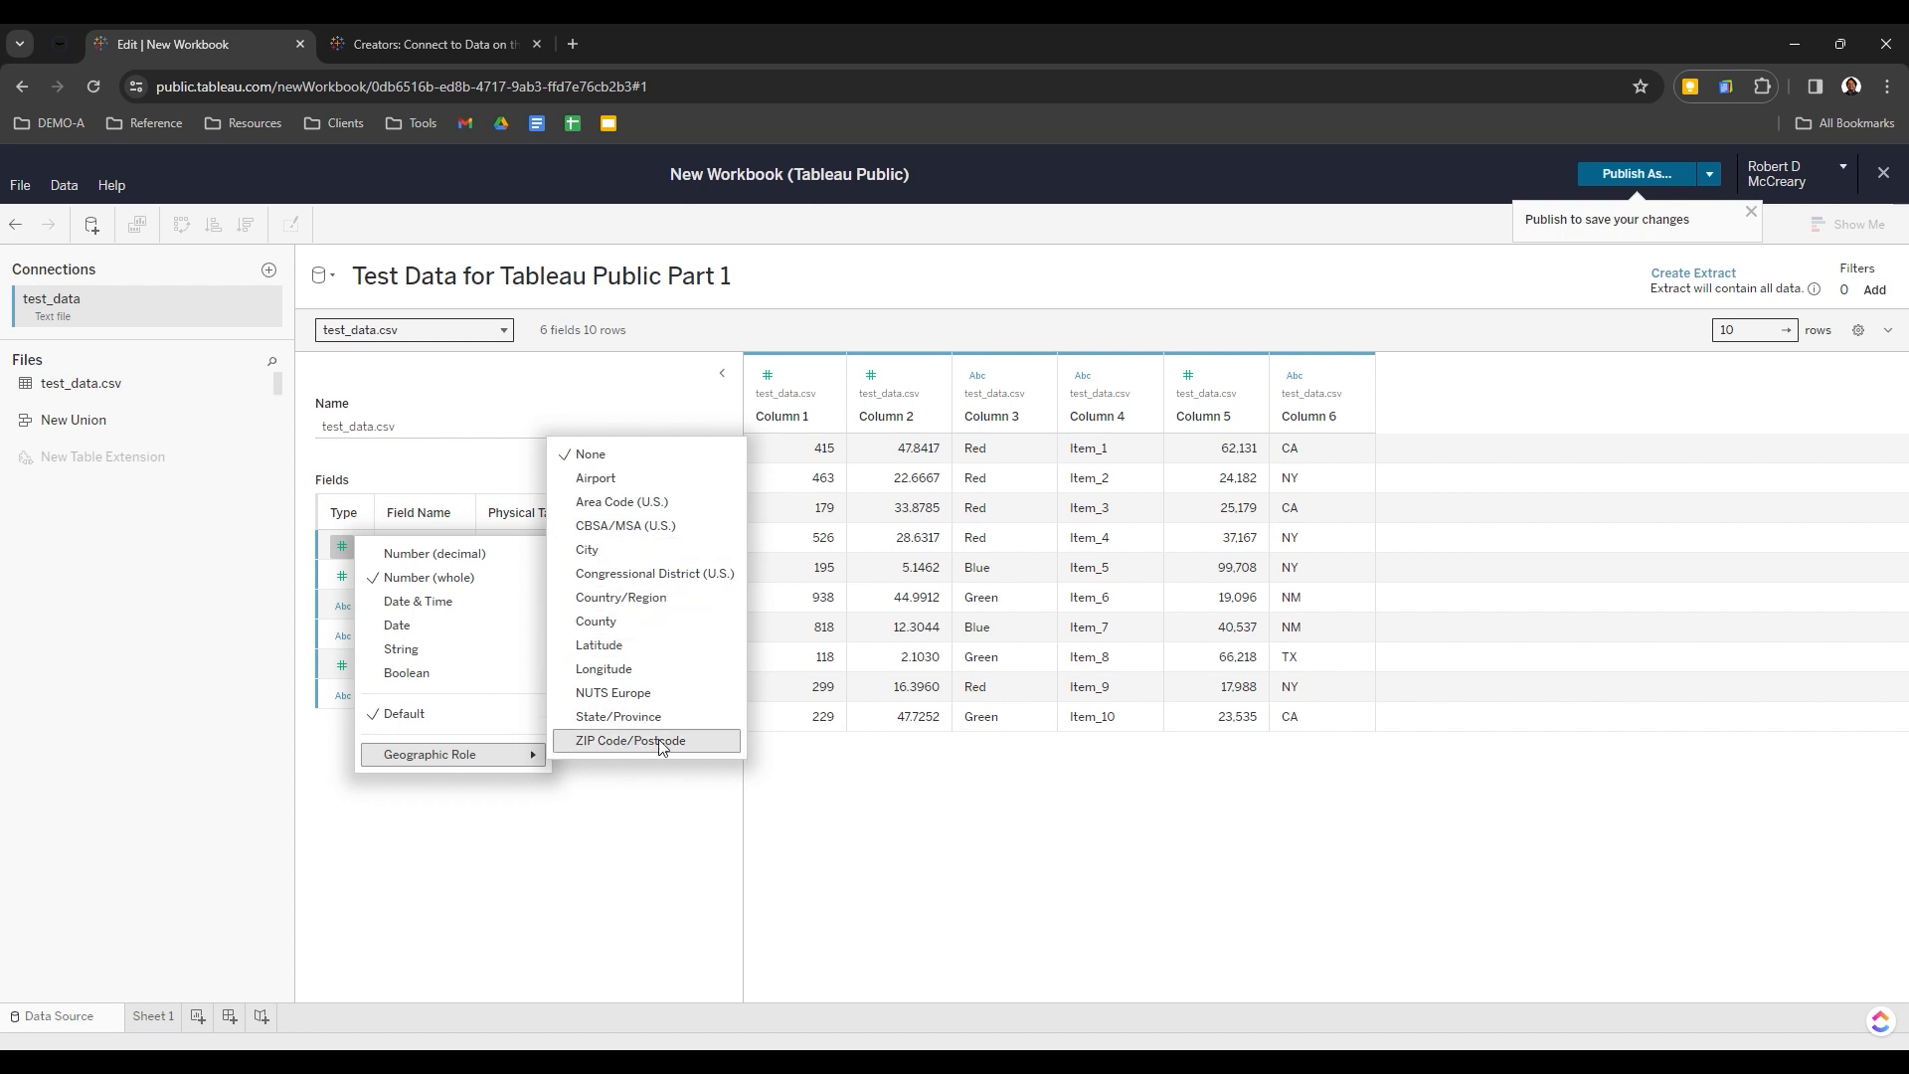
{"action": "left_click", "coordinate": [636, 804]}
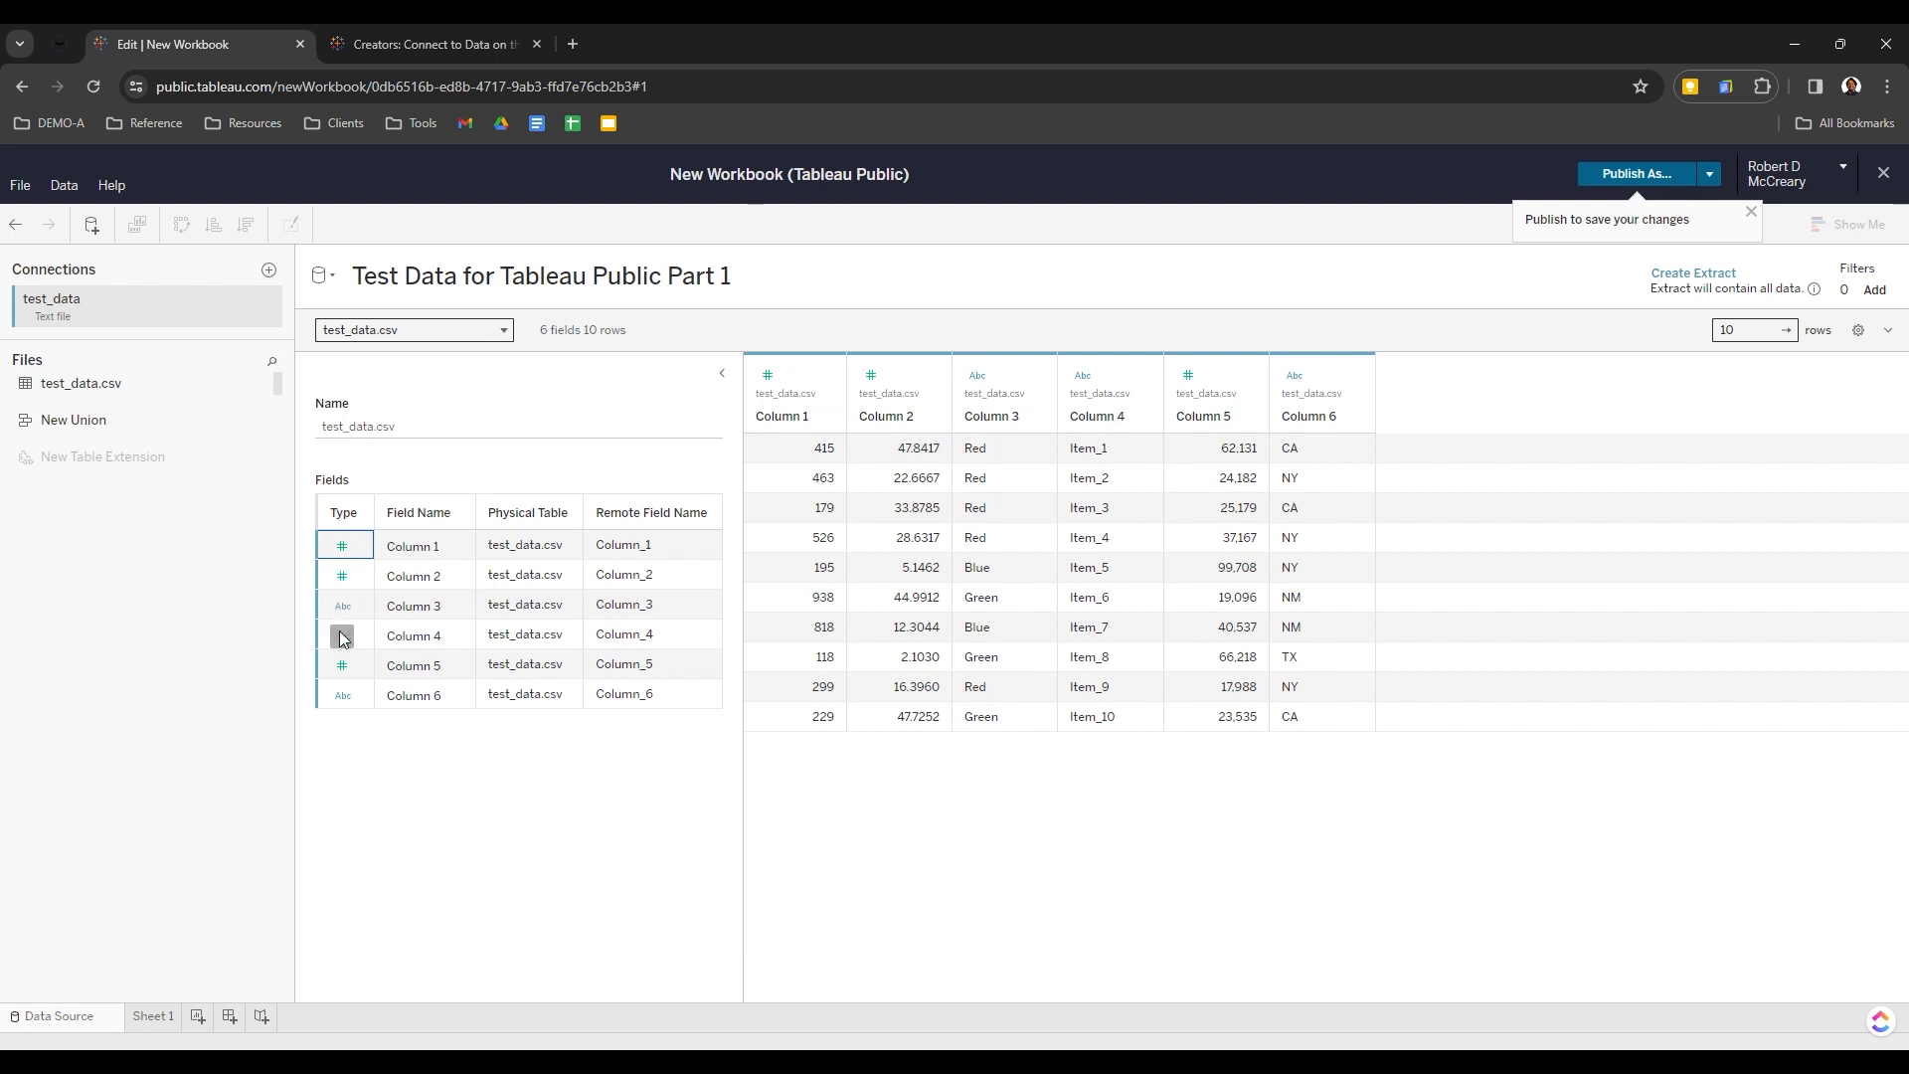
{"action": "left_click", "coordinate": [768, 378]}
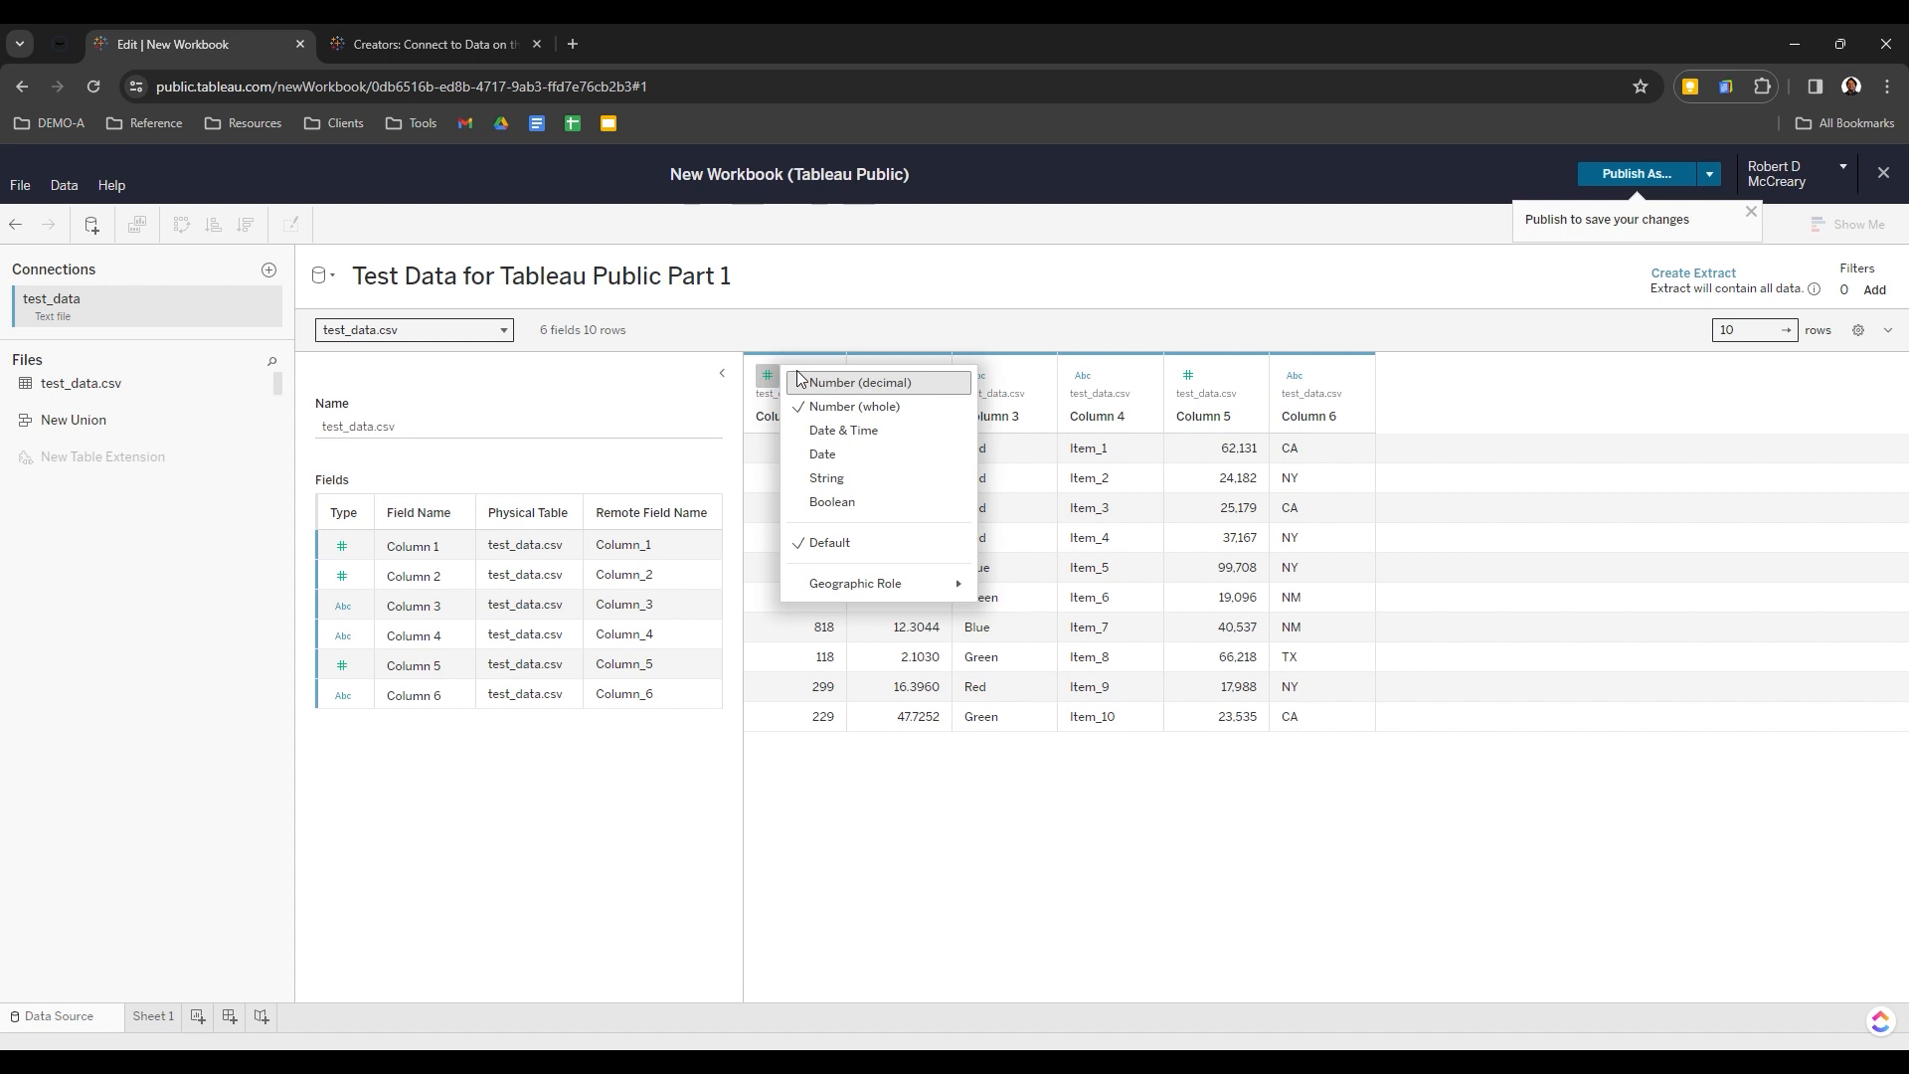
{"action": "left_click", "coordinate": [651, 781]}
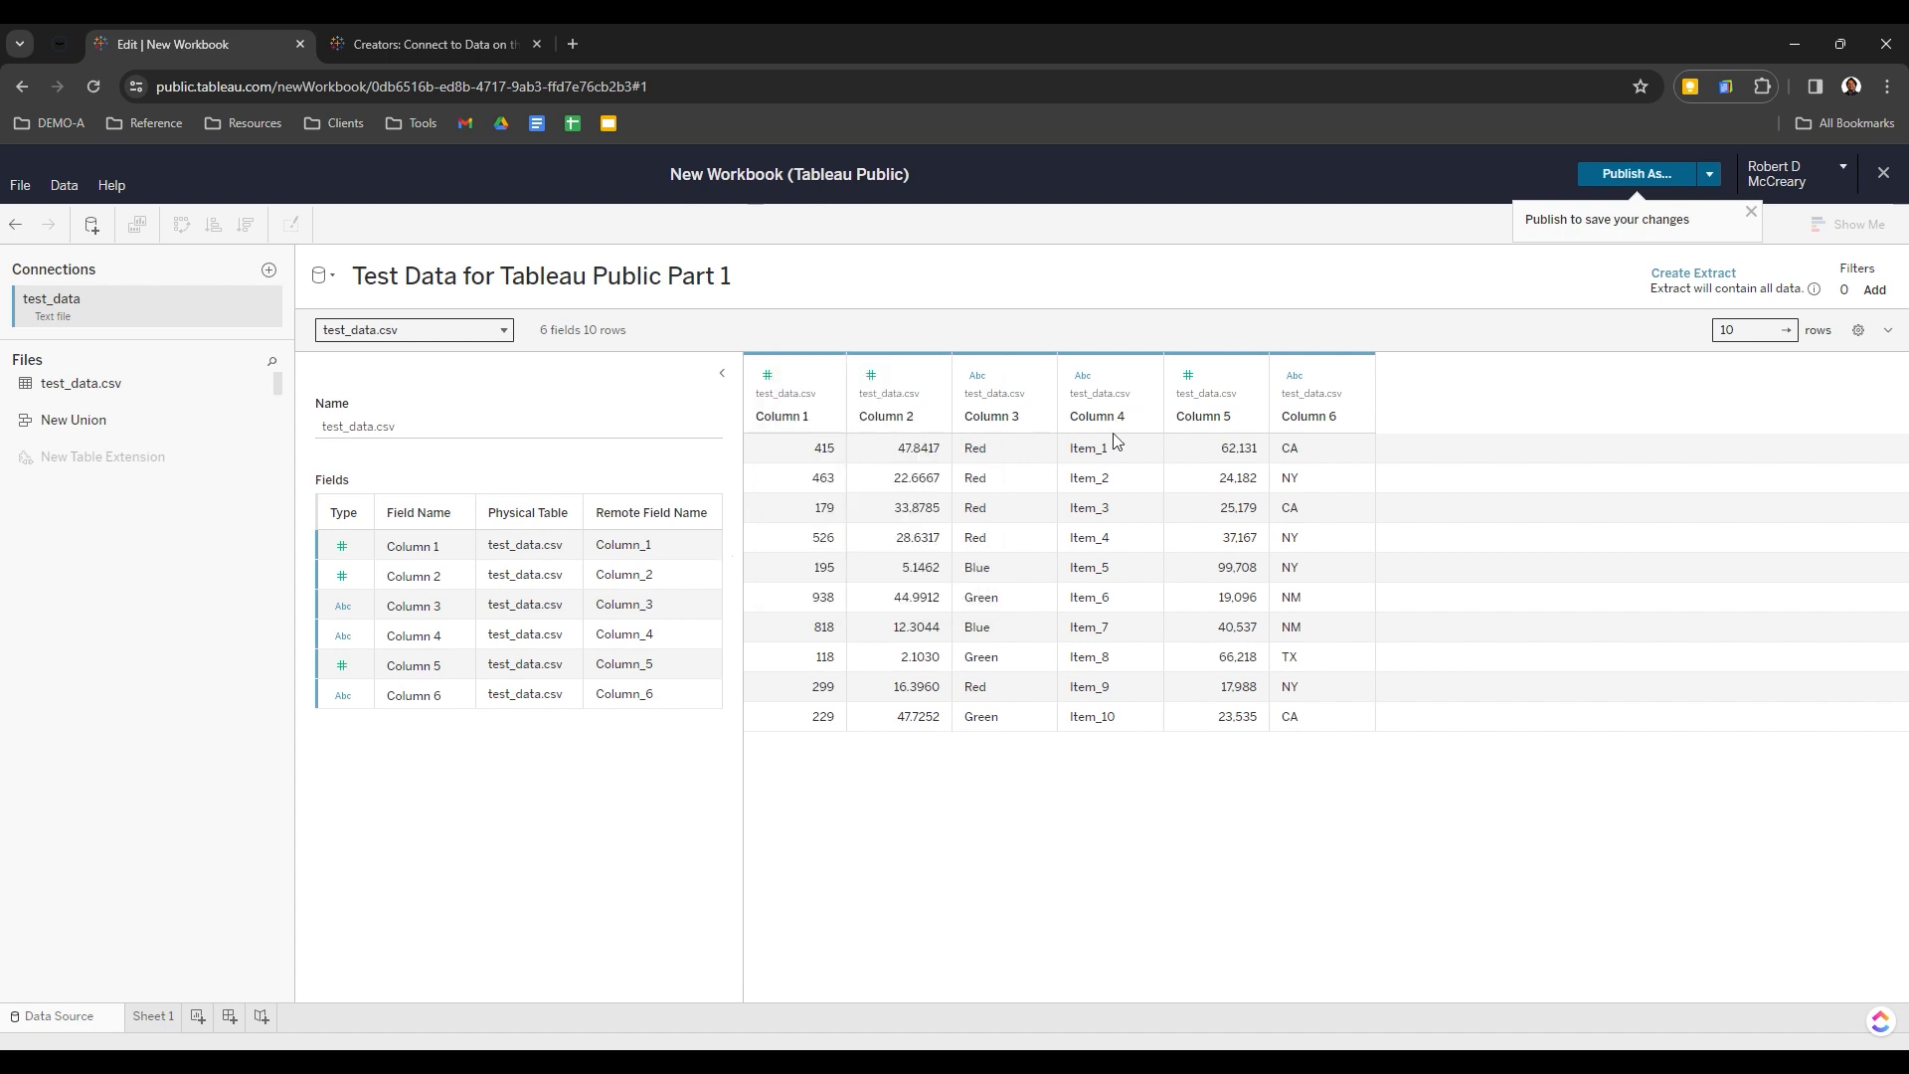
Assign the ZIP Code/Postcode geographic role to Column 5 and check the assigned role
{"action": "left_click", "coordinate": [1189, 376]}
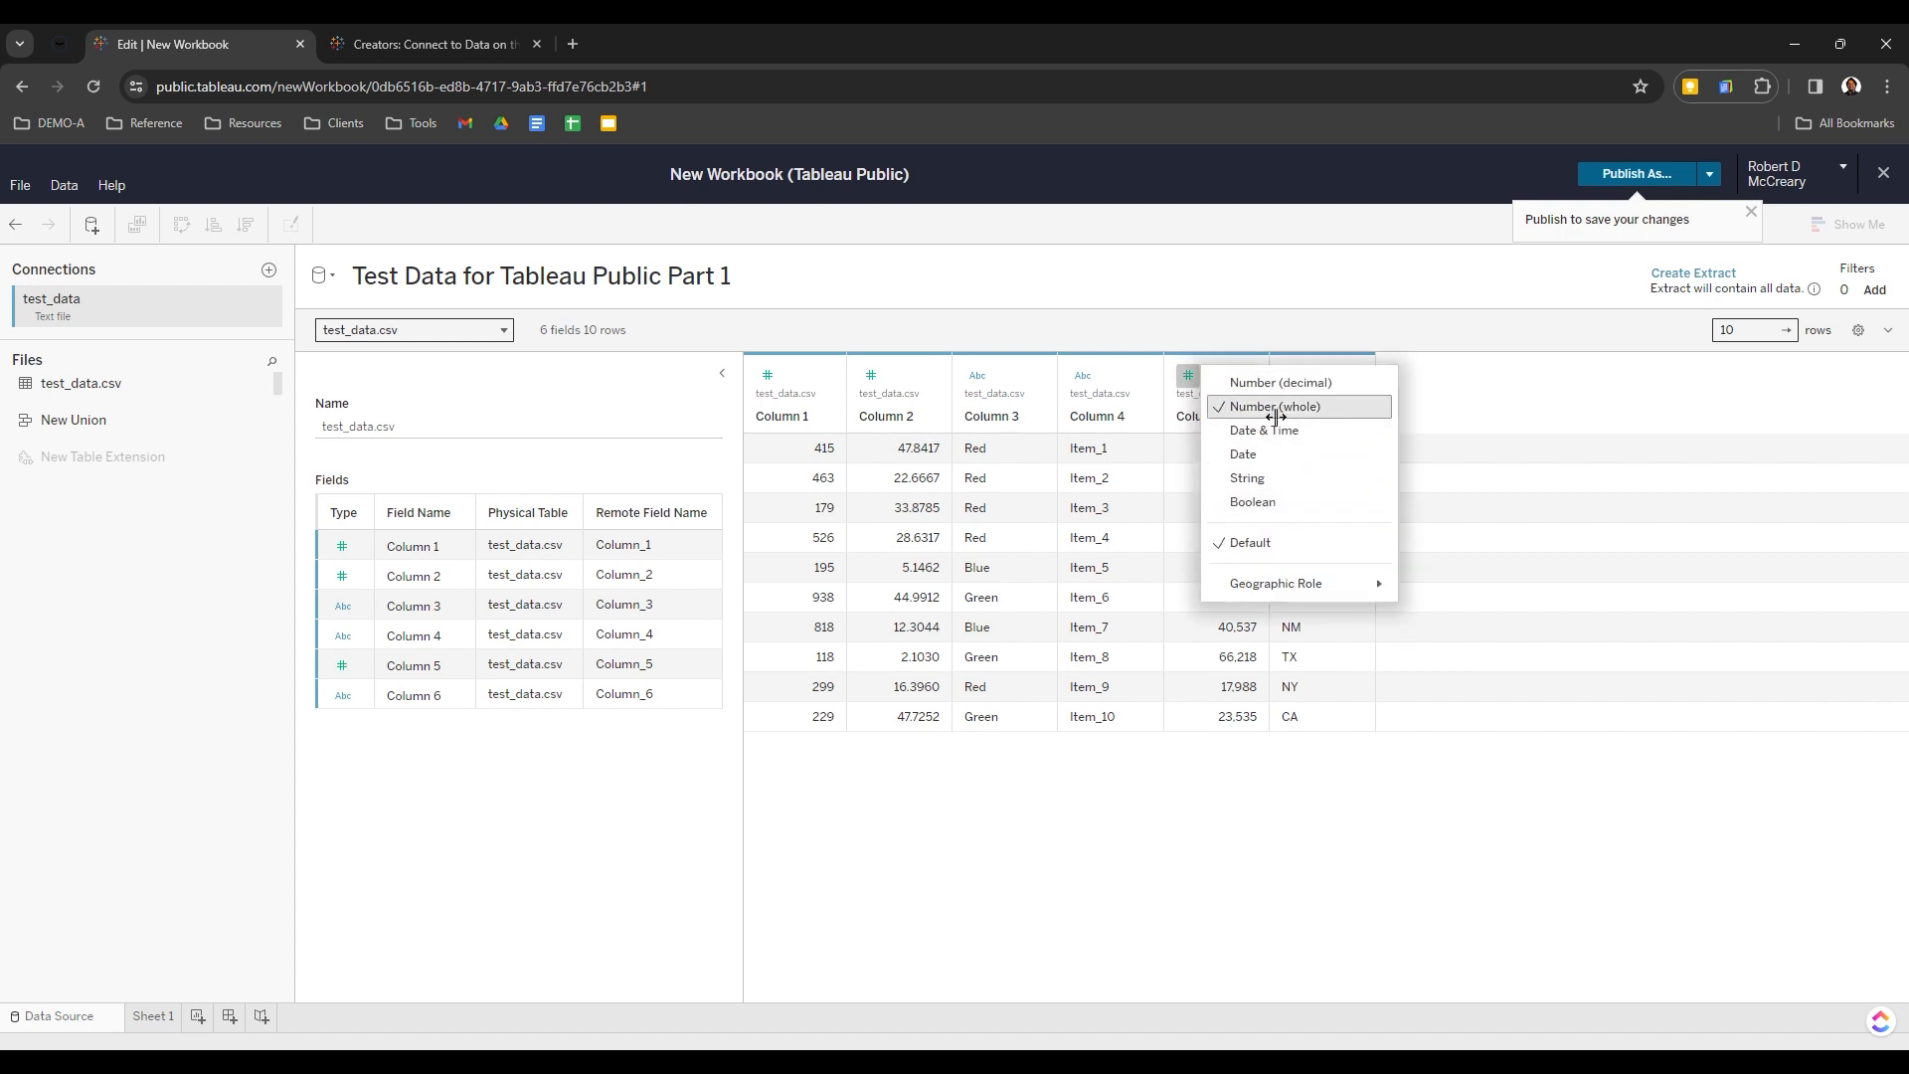
{"action": "mouse_move", "coordinate": [1368, 585]}
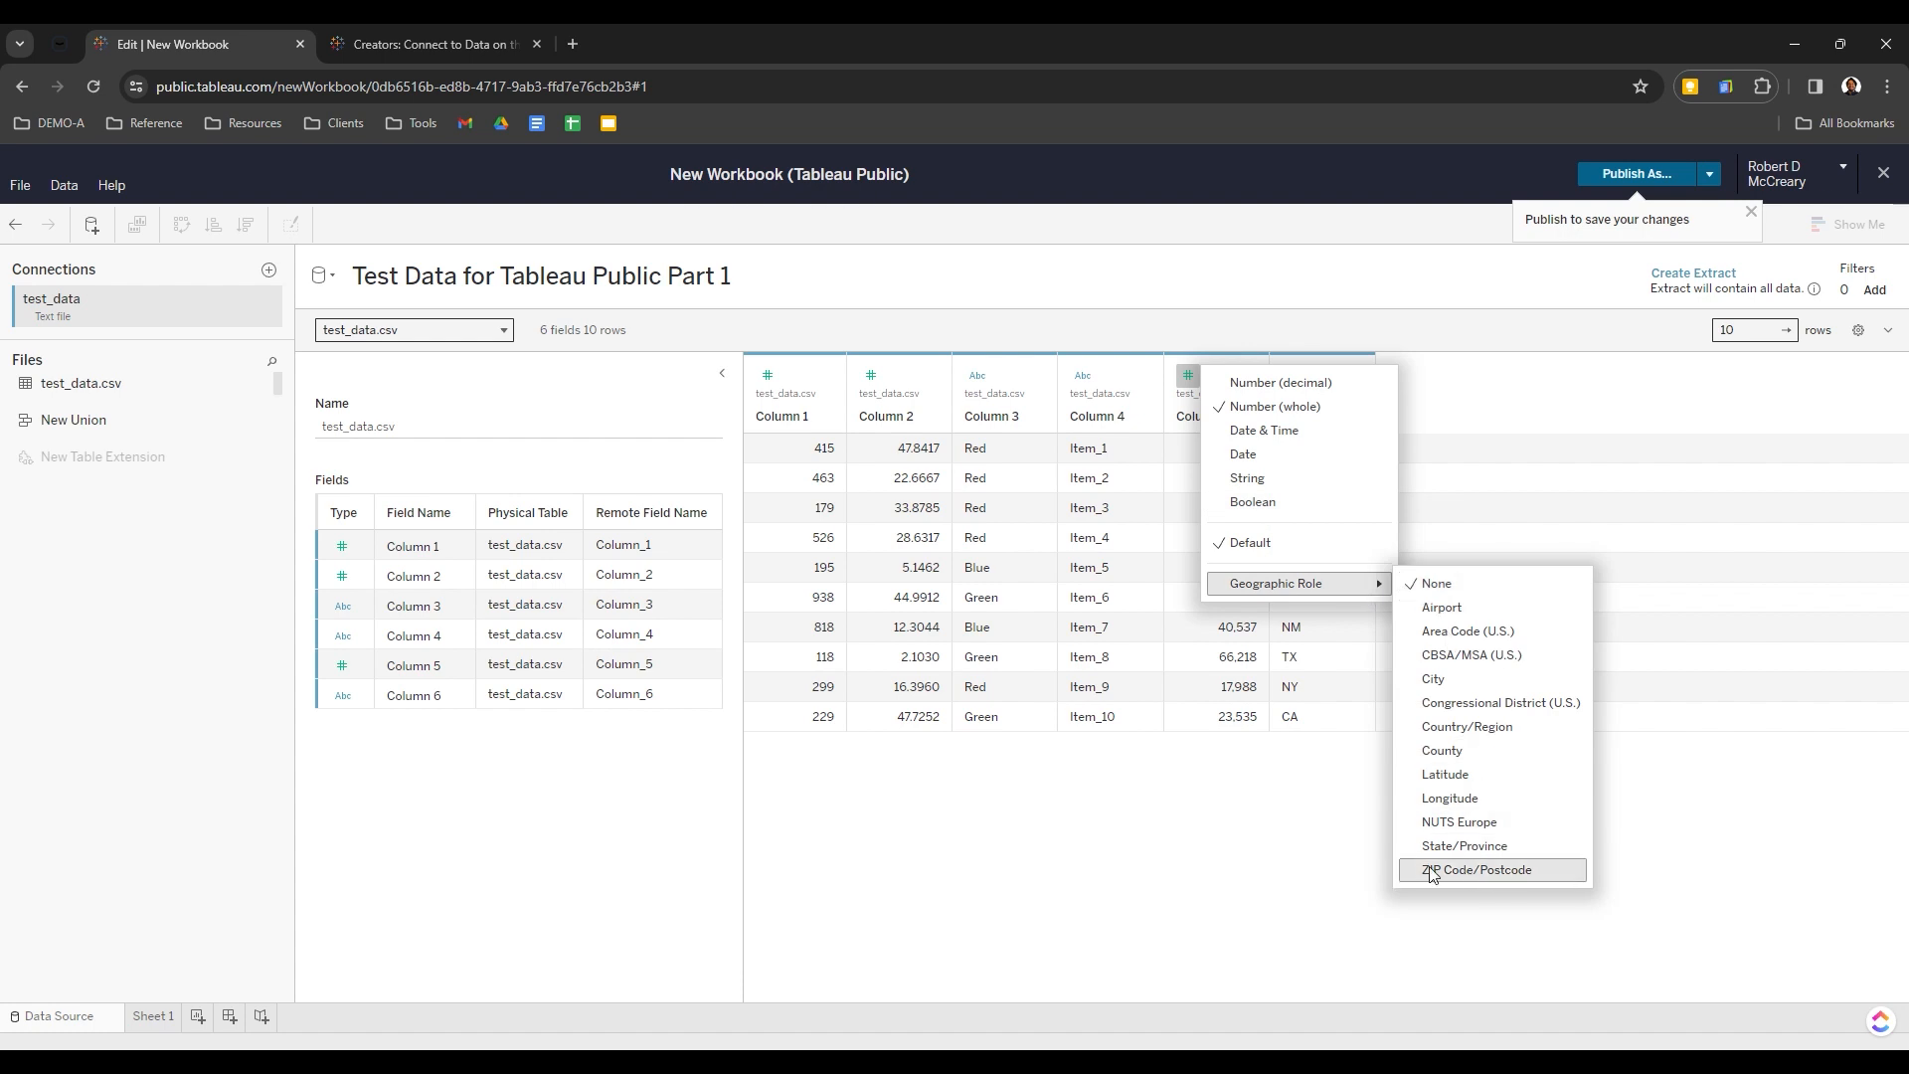
{"action": "left_click", "coordinate": [1462, 871]}
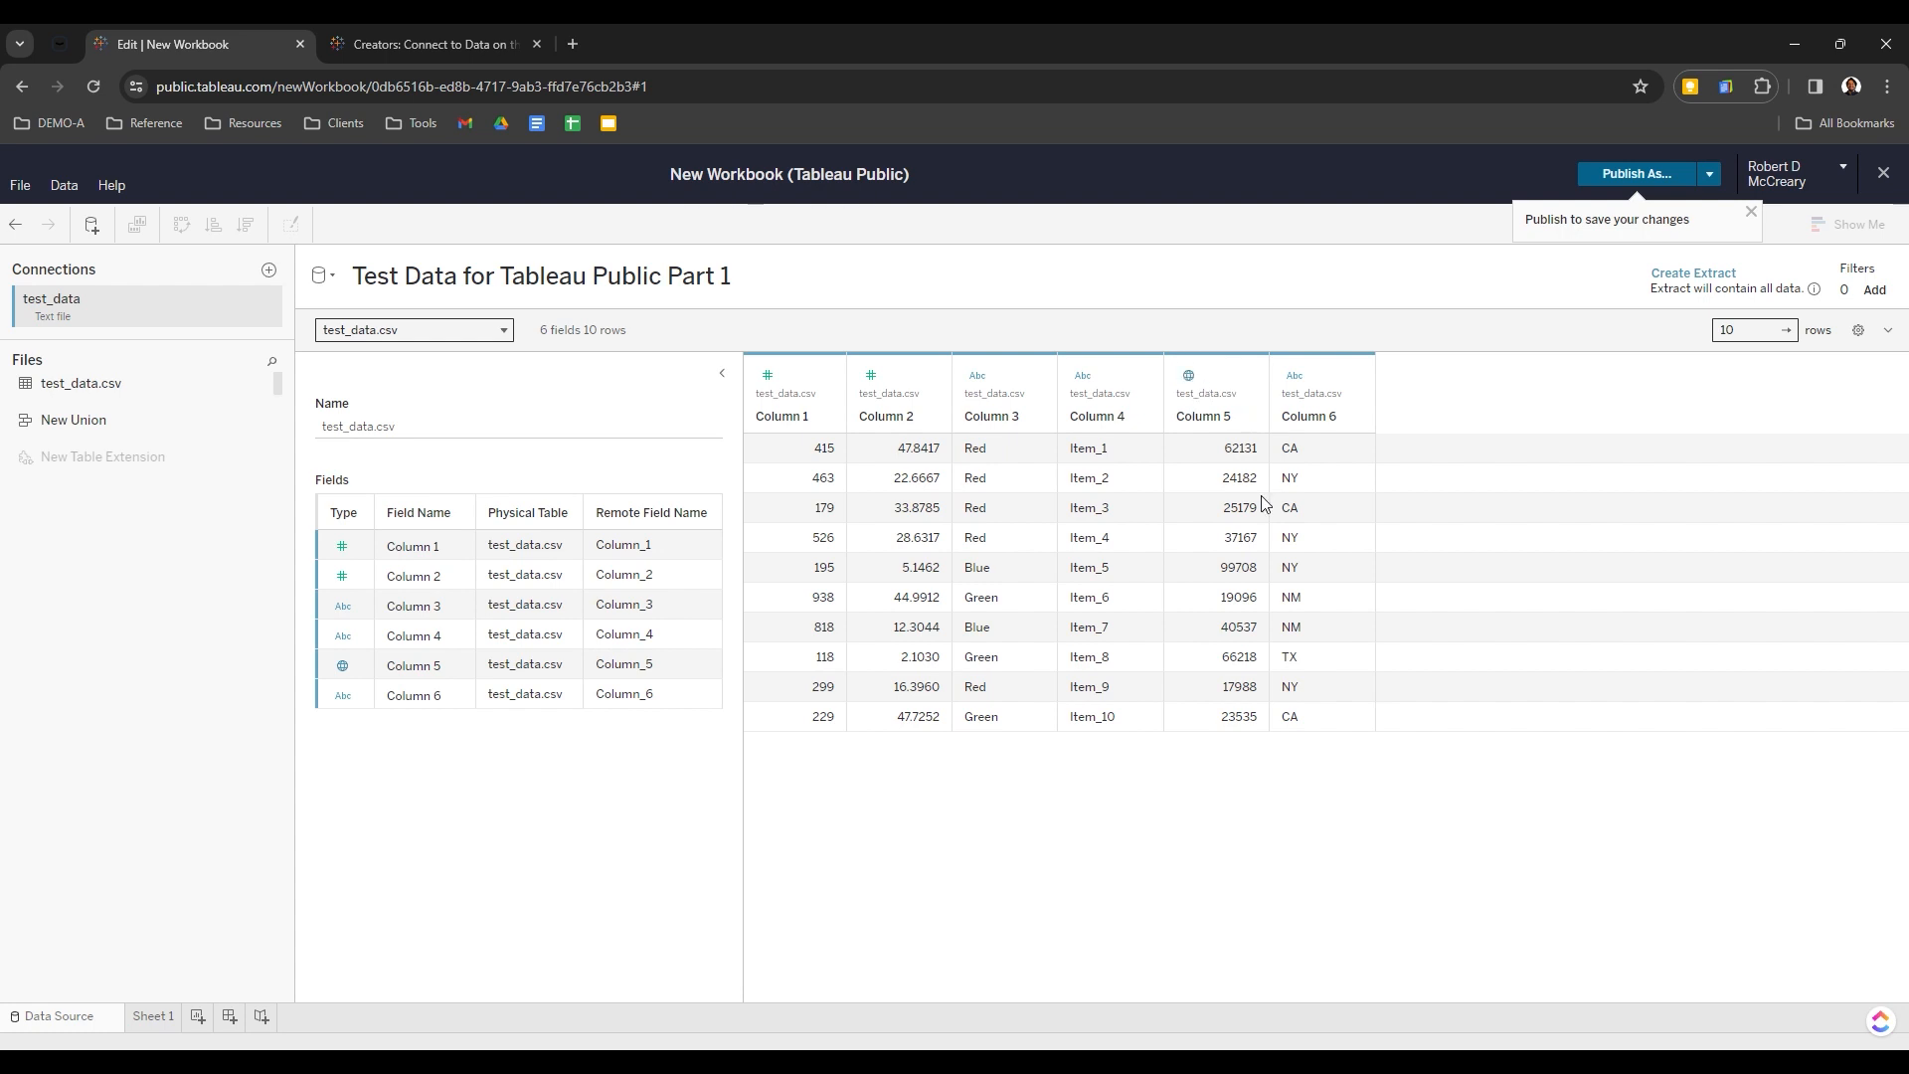
{"action": "left_click", "coordinate": [1189, 376]}
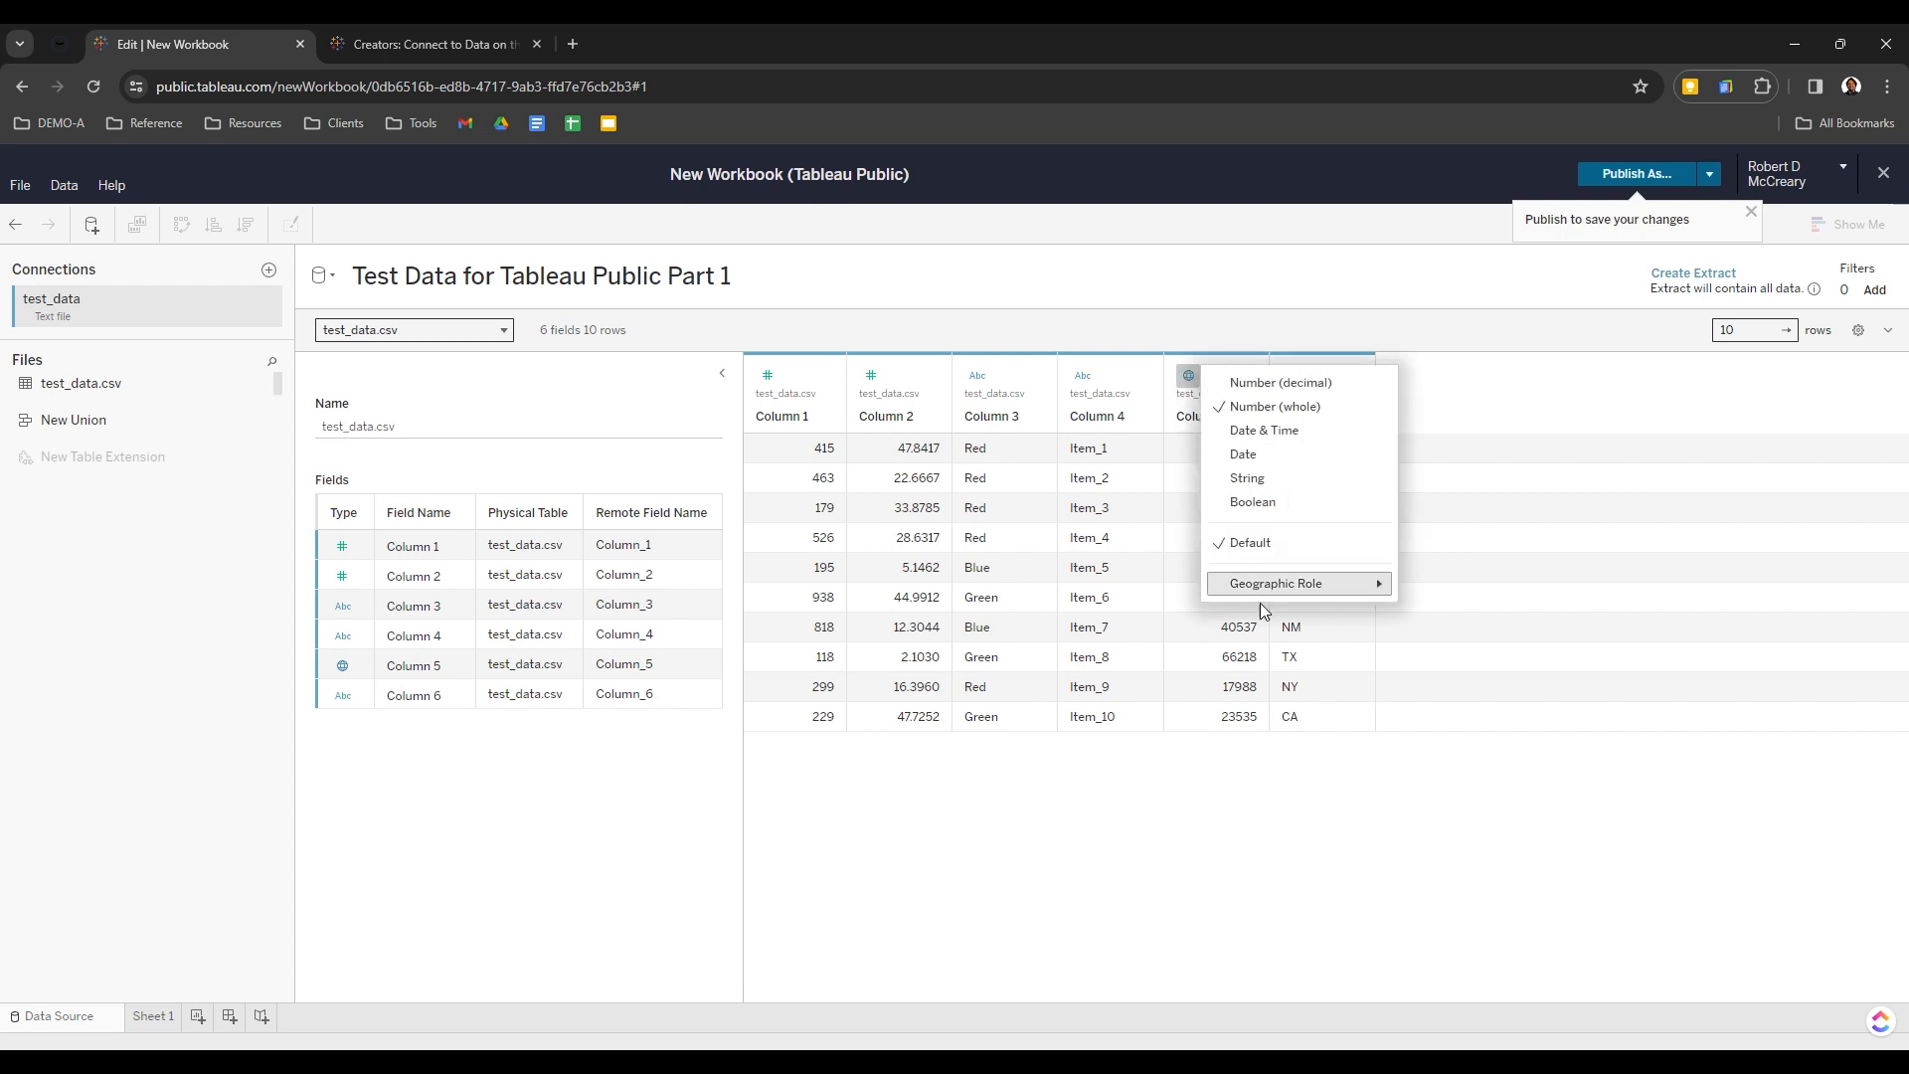
{"action": "mouse_move", "coordinate": [1352, 590]}
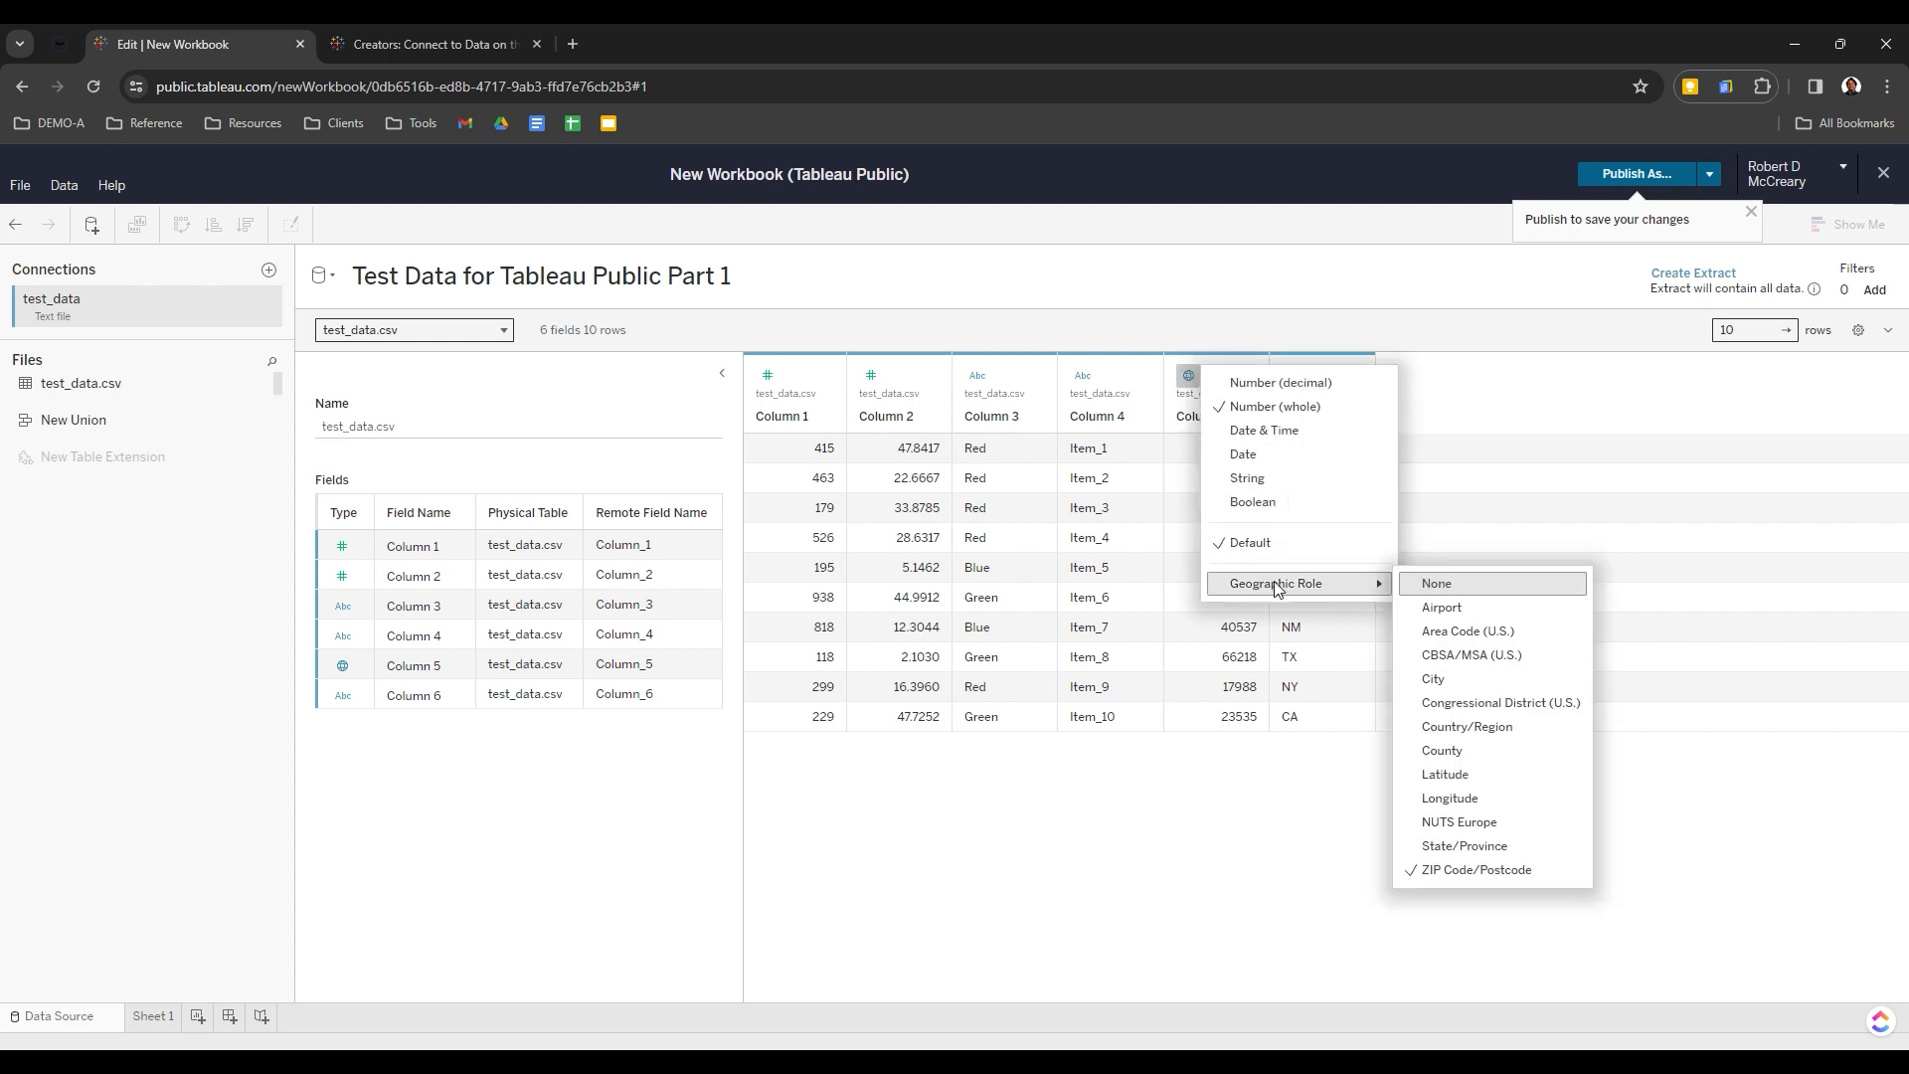
{"action": "left_click", "coordinate": [1210, 826]}
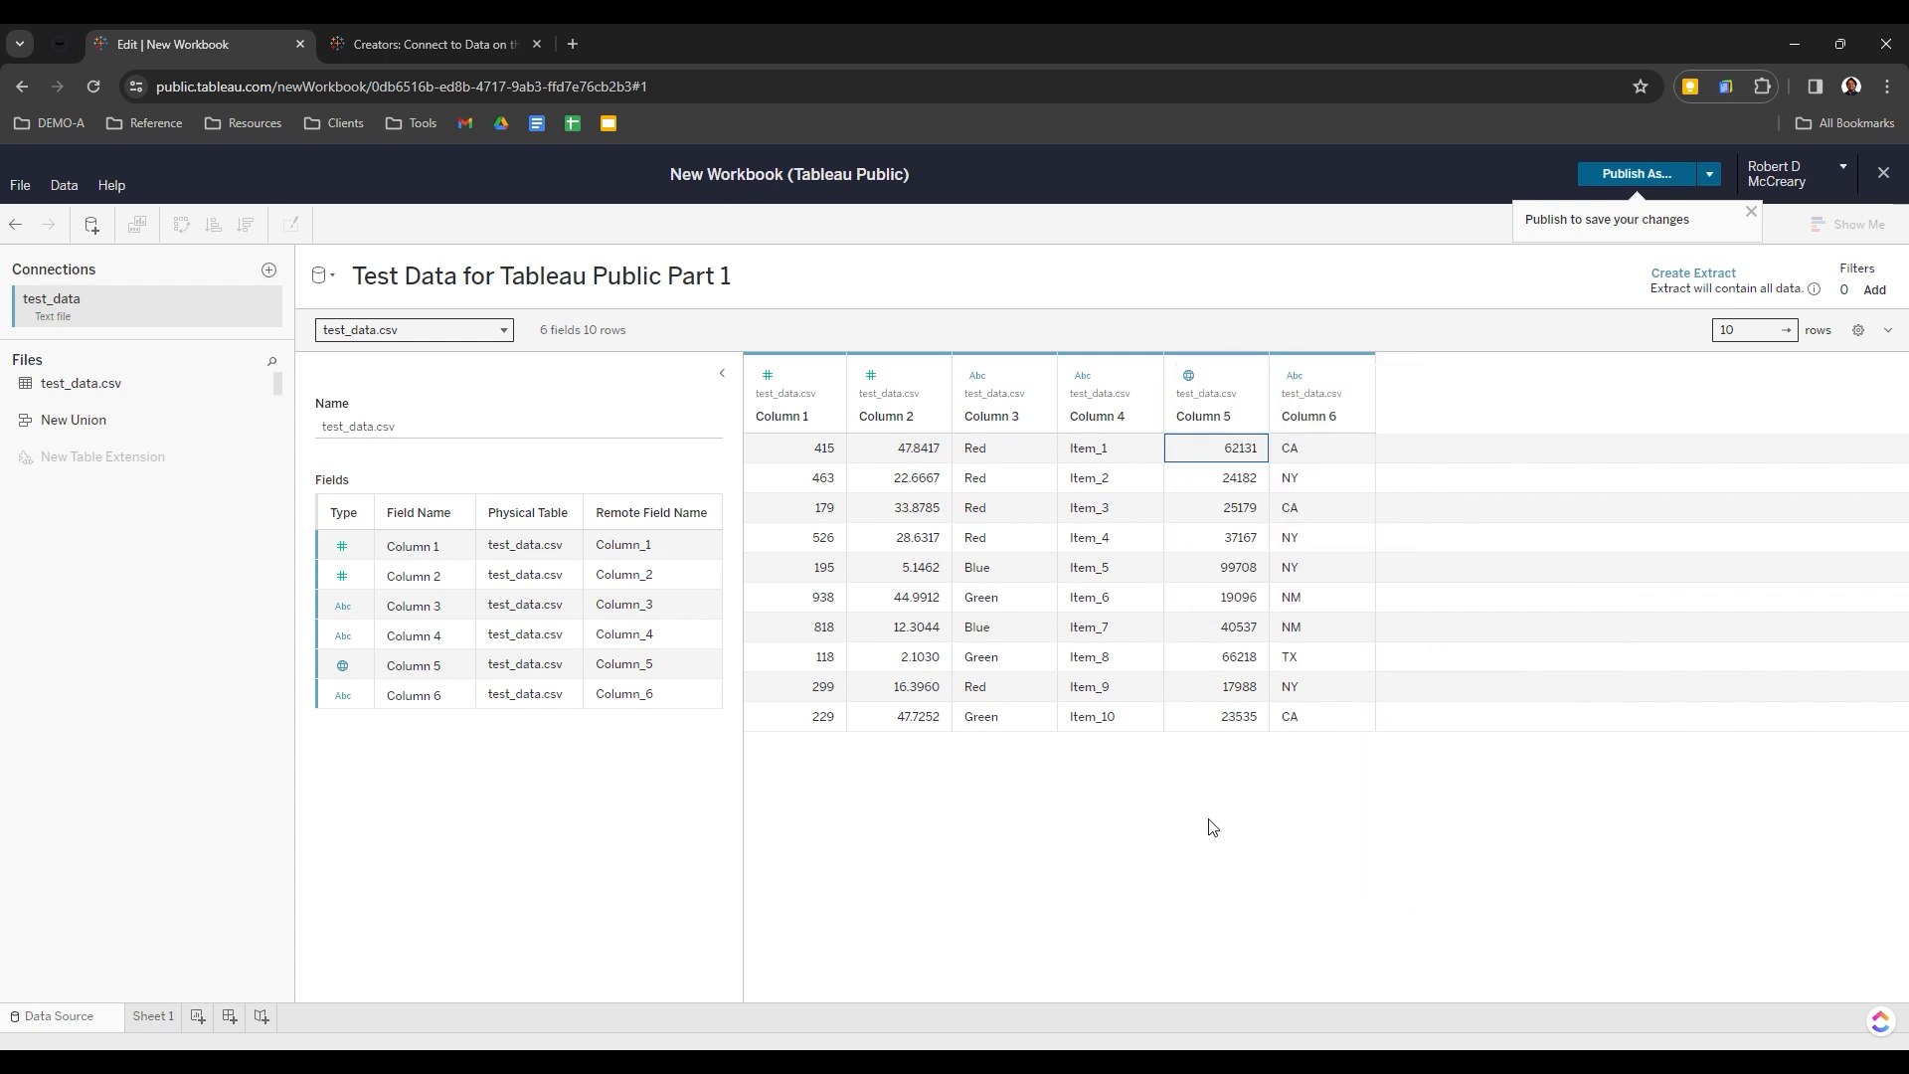
Assign the State/Province geographic role to Column 6
{"action": "left_click", "coordinate": [1350, 375]}
{"action": "mouse_move", "coordinate": [1442, 658]}
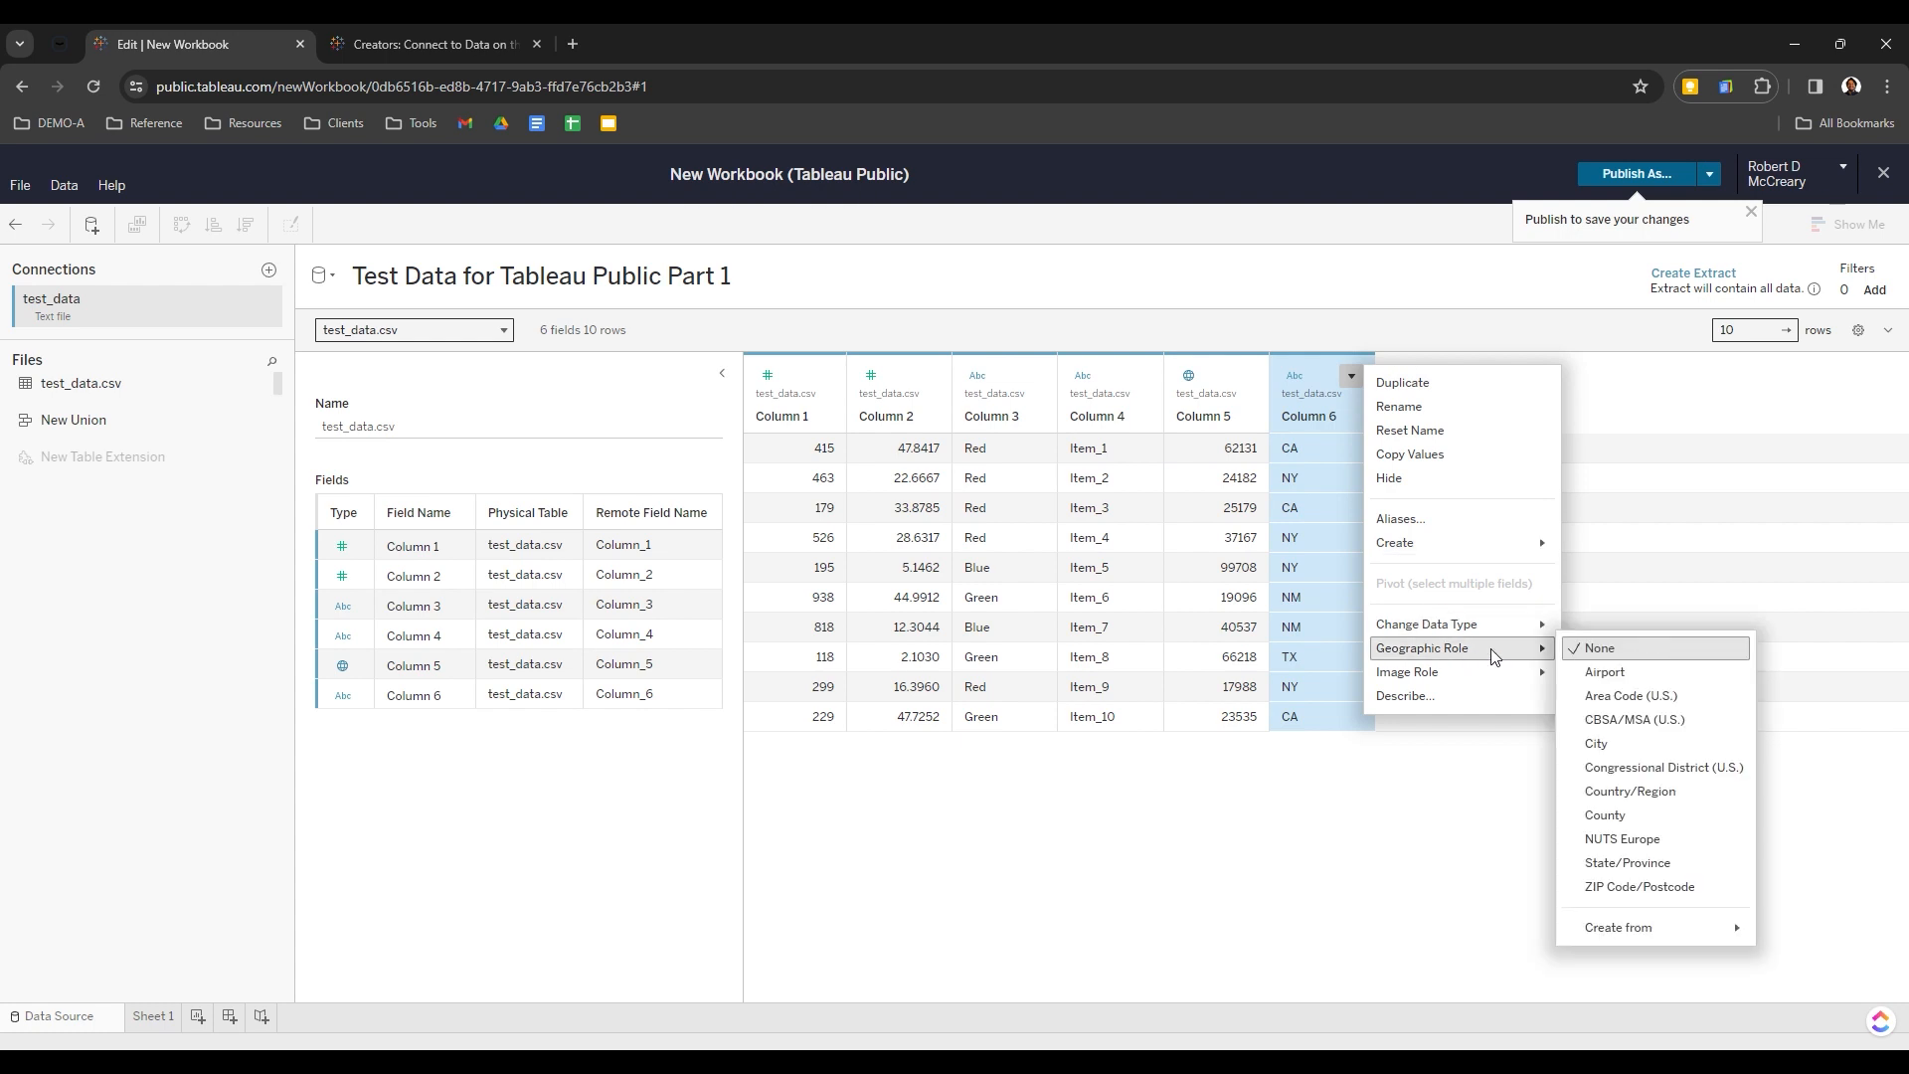
{"action": "left_click", "coordinate": [1667, 869]}
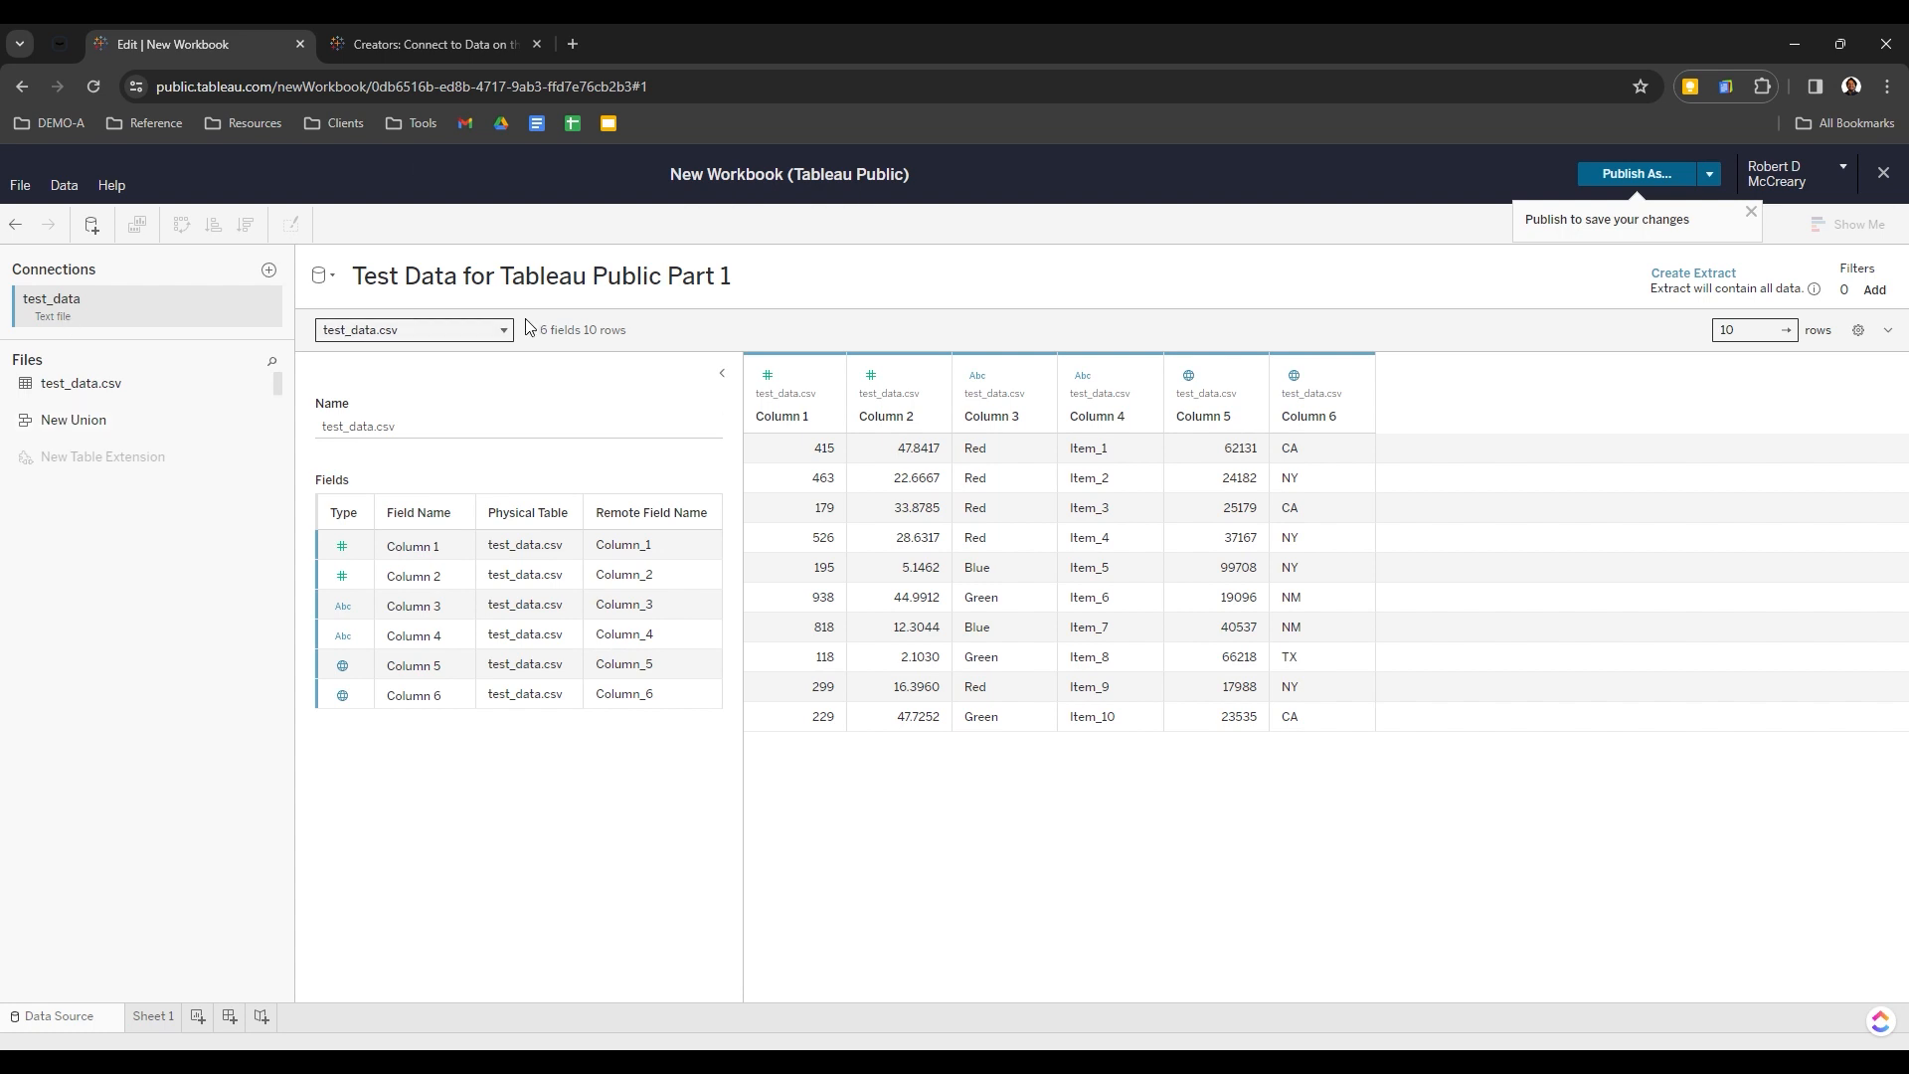
Check the table relationship canvas, enlarge the details pane back up to the title and dismiss the publish reminder
{"action": "left_click_drag", "start_coordinate": [573, 312], "coordinate": [585, 528]}
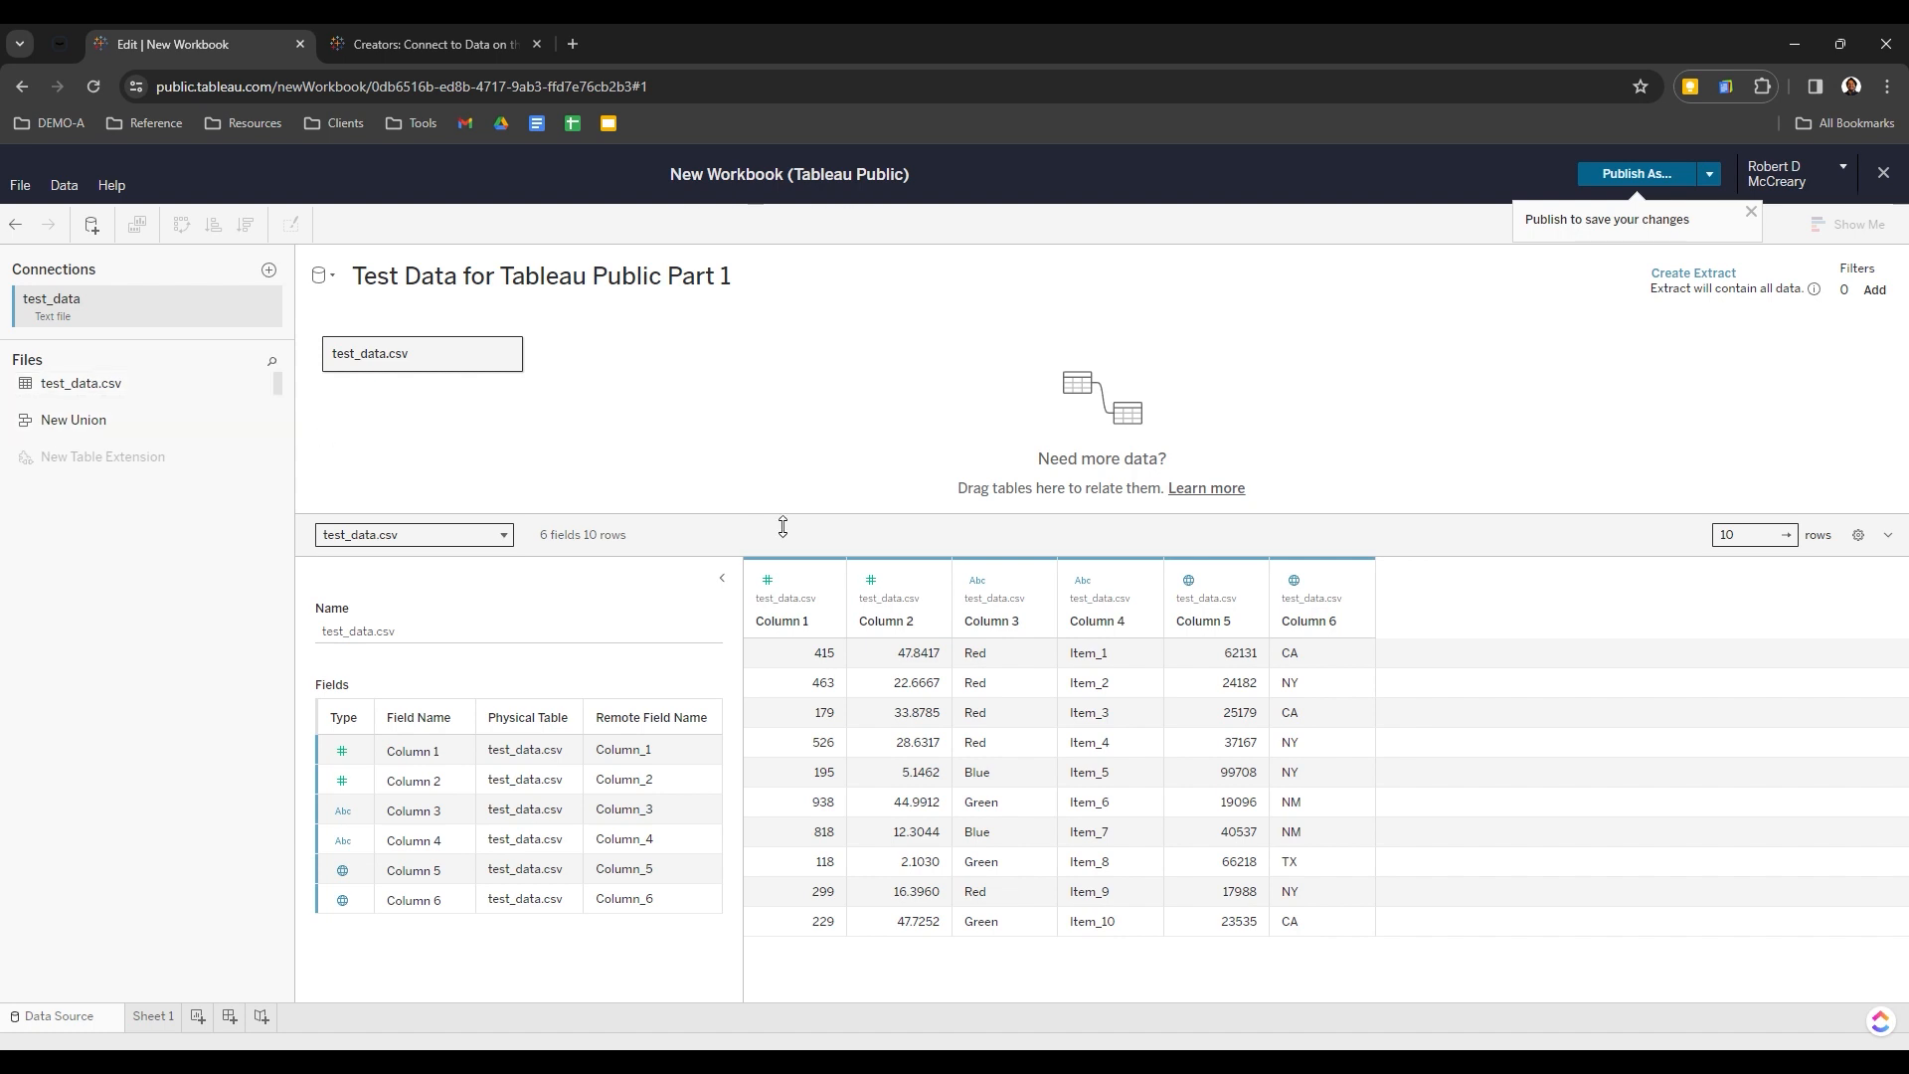
{"action": "left_click_drag", "start_coordinate": [783, 526], "coordinate": [763, 318]}
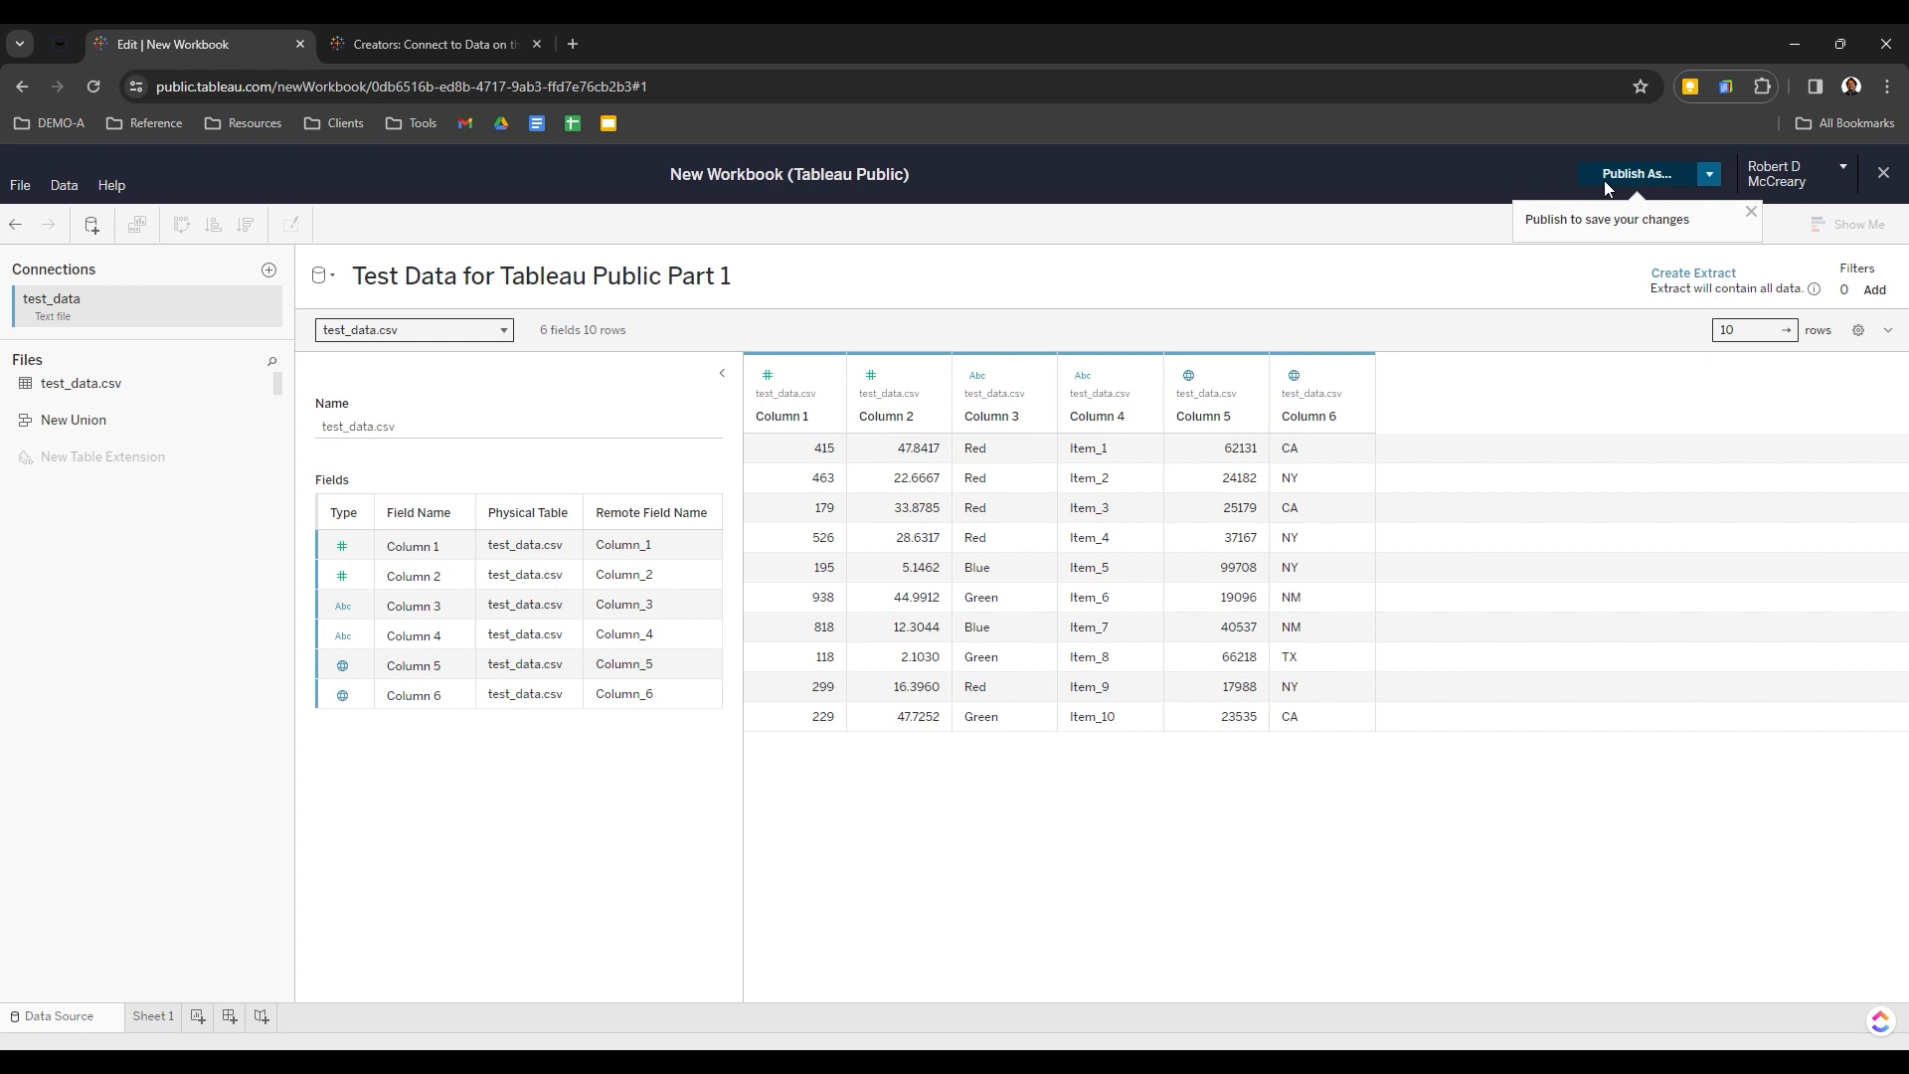
{"action": "left_click", "coordinate": [1751, 212]}
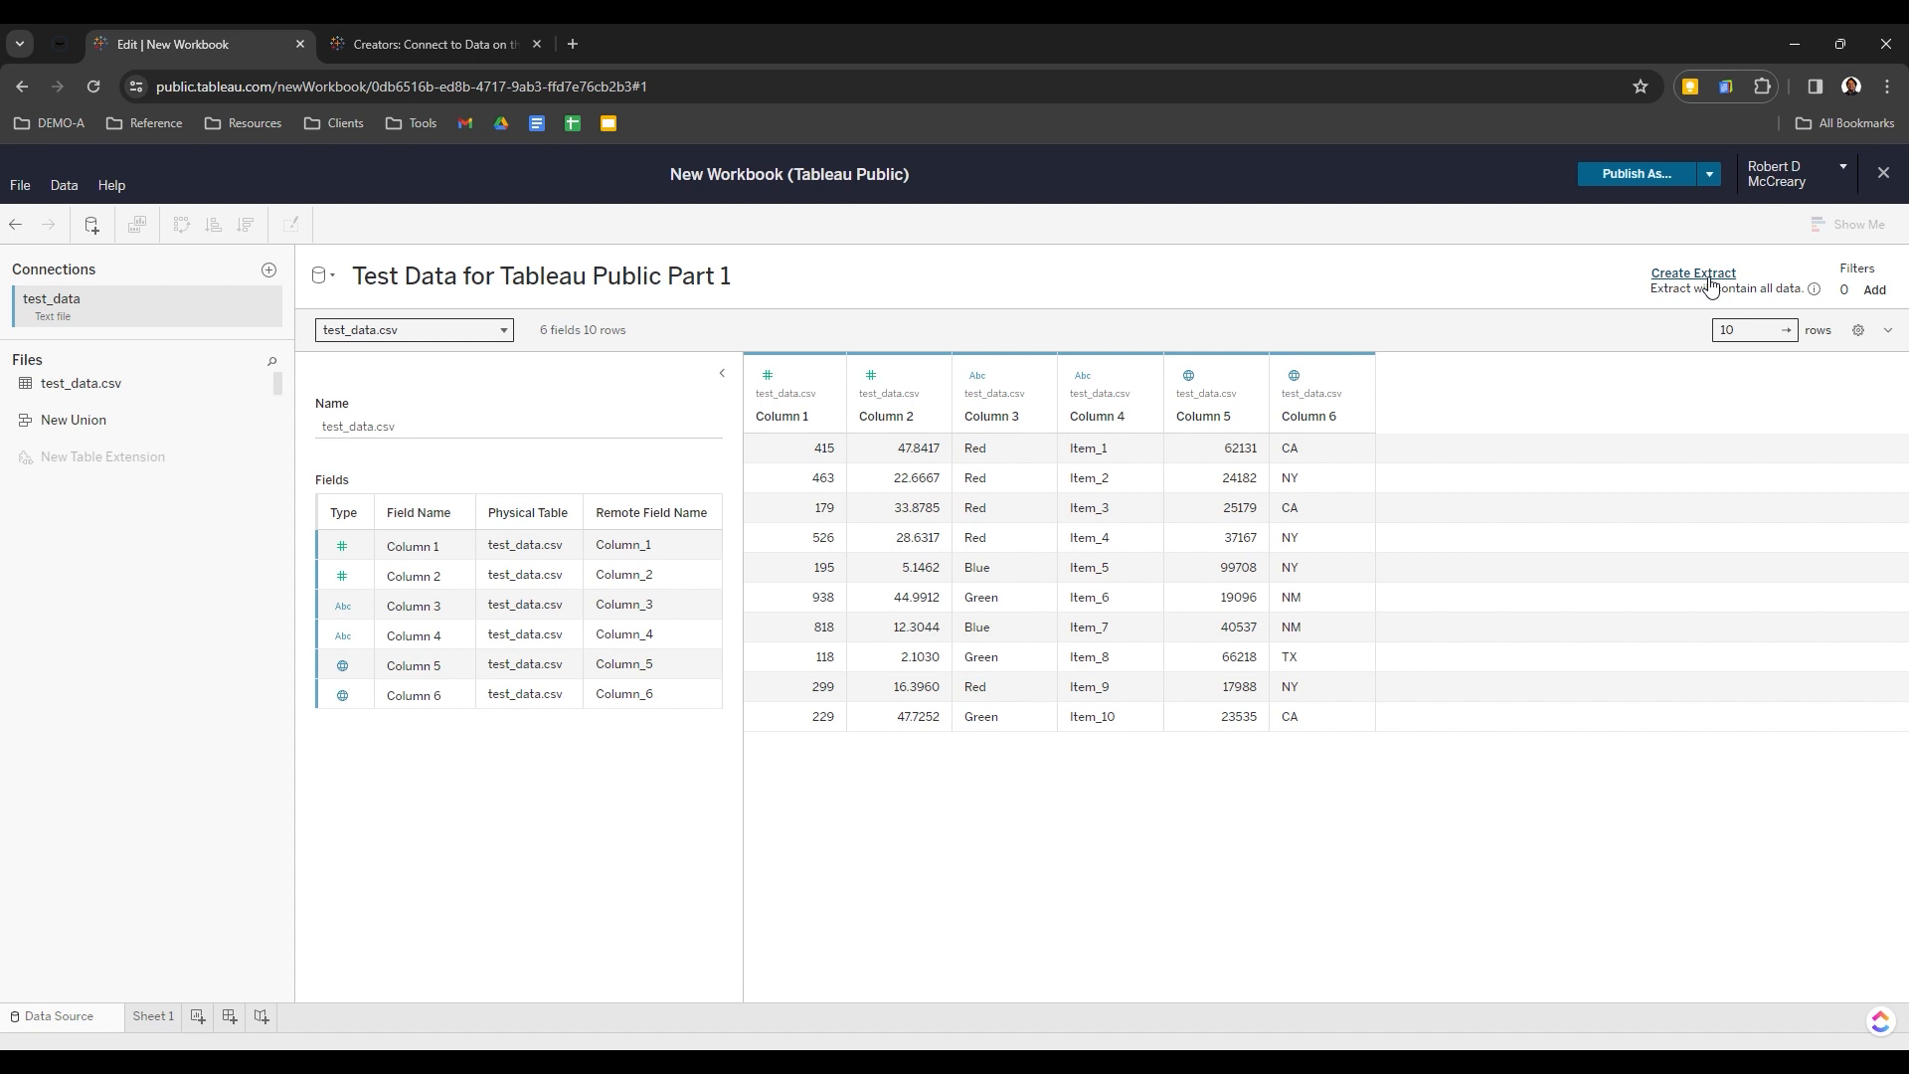
Try to create an extract of the "Test Data for Tableau Public Part 1" data source
{"action": "left_click", "coordinate": [1709, 281]}
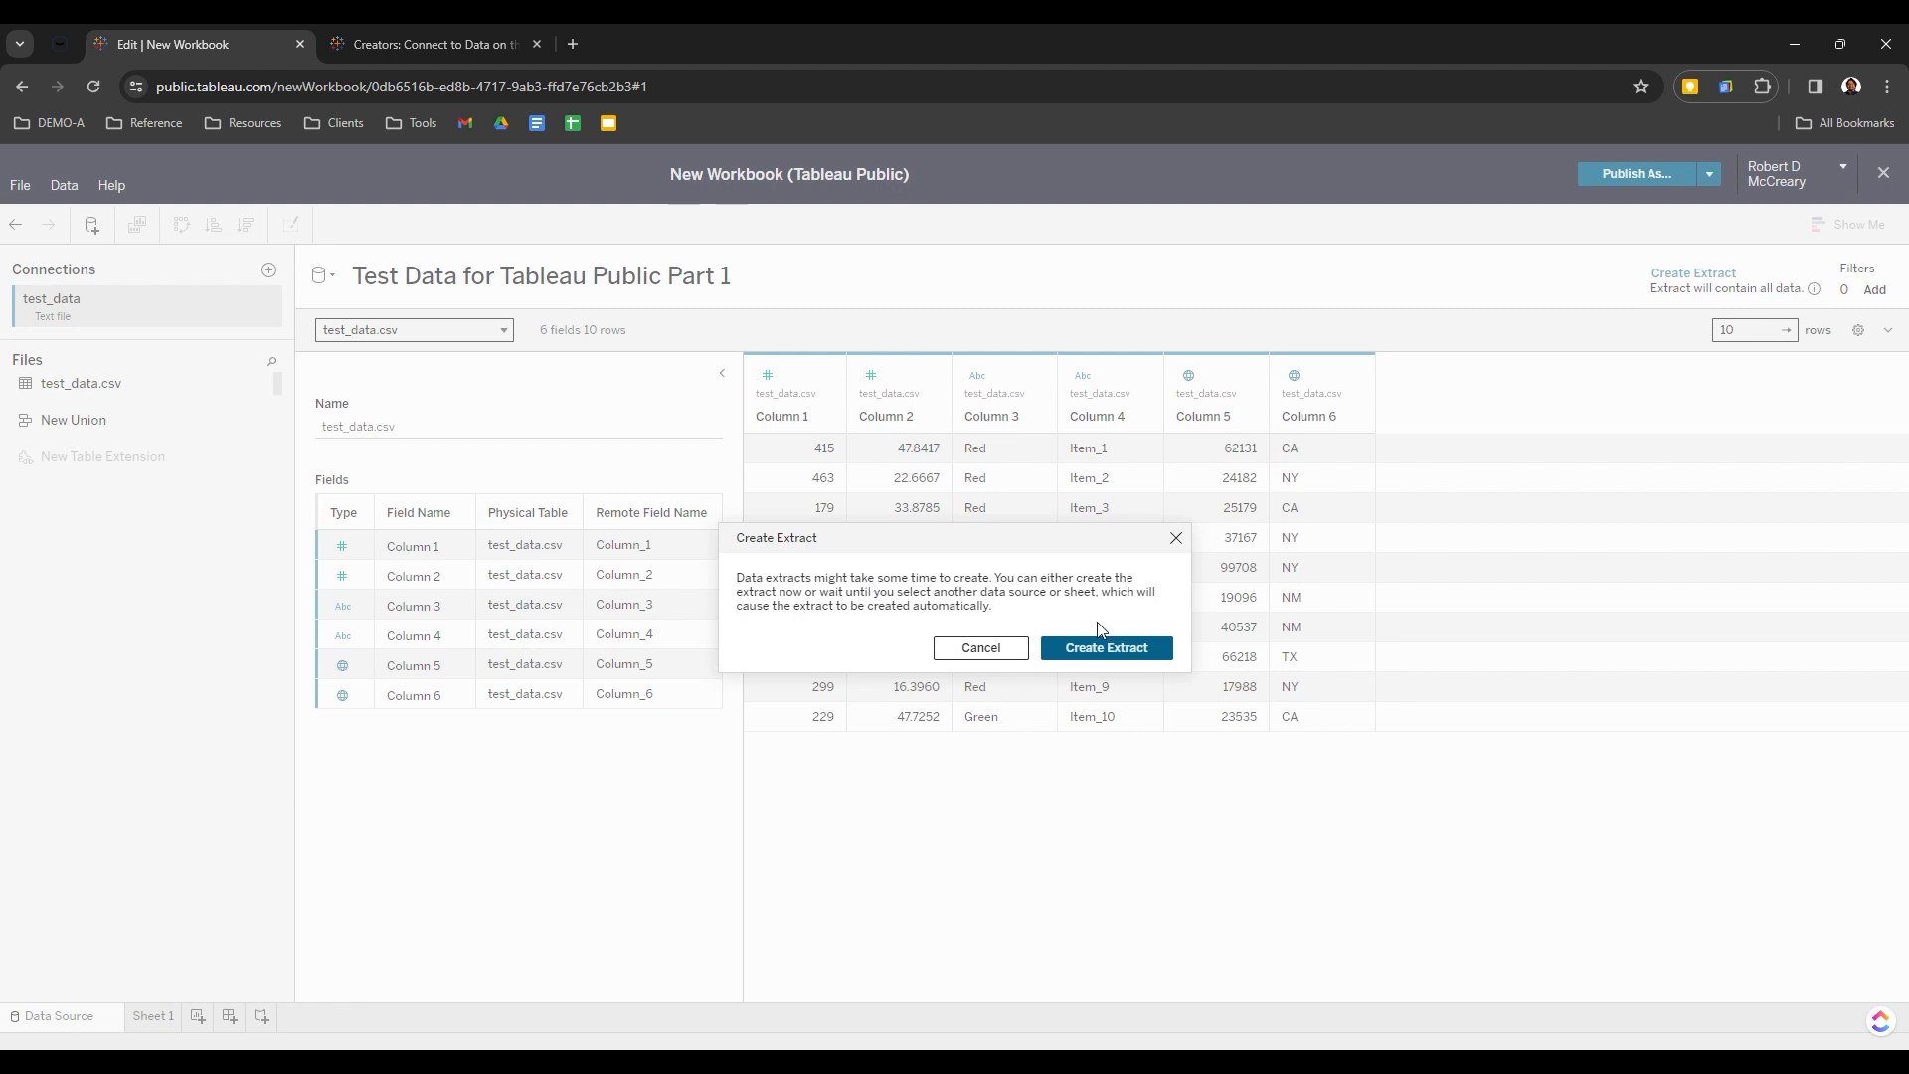
{"action": "left_click", "coordinate": [1176, 538]}
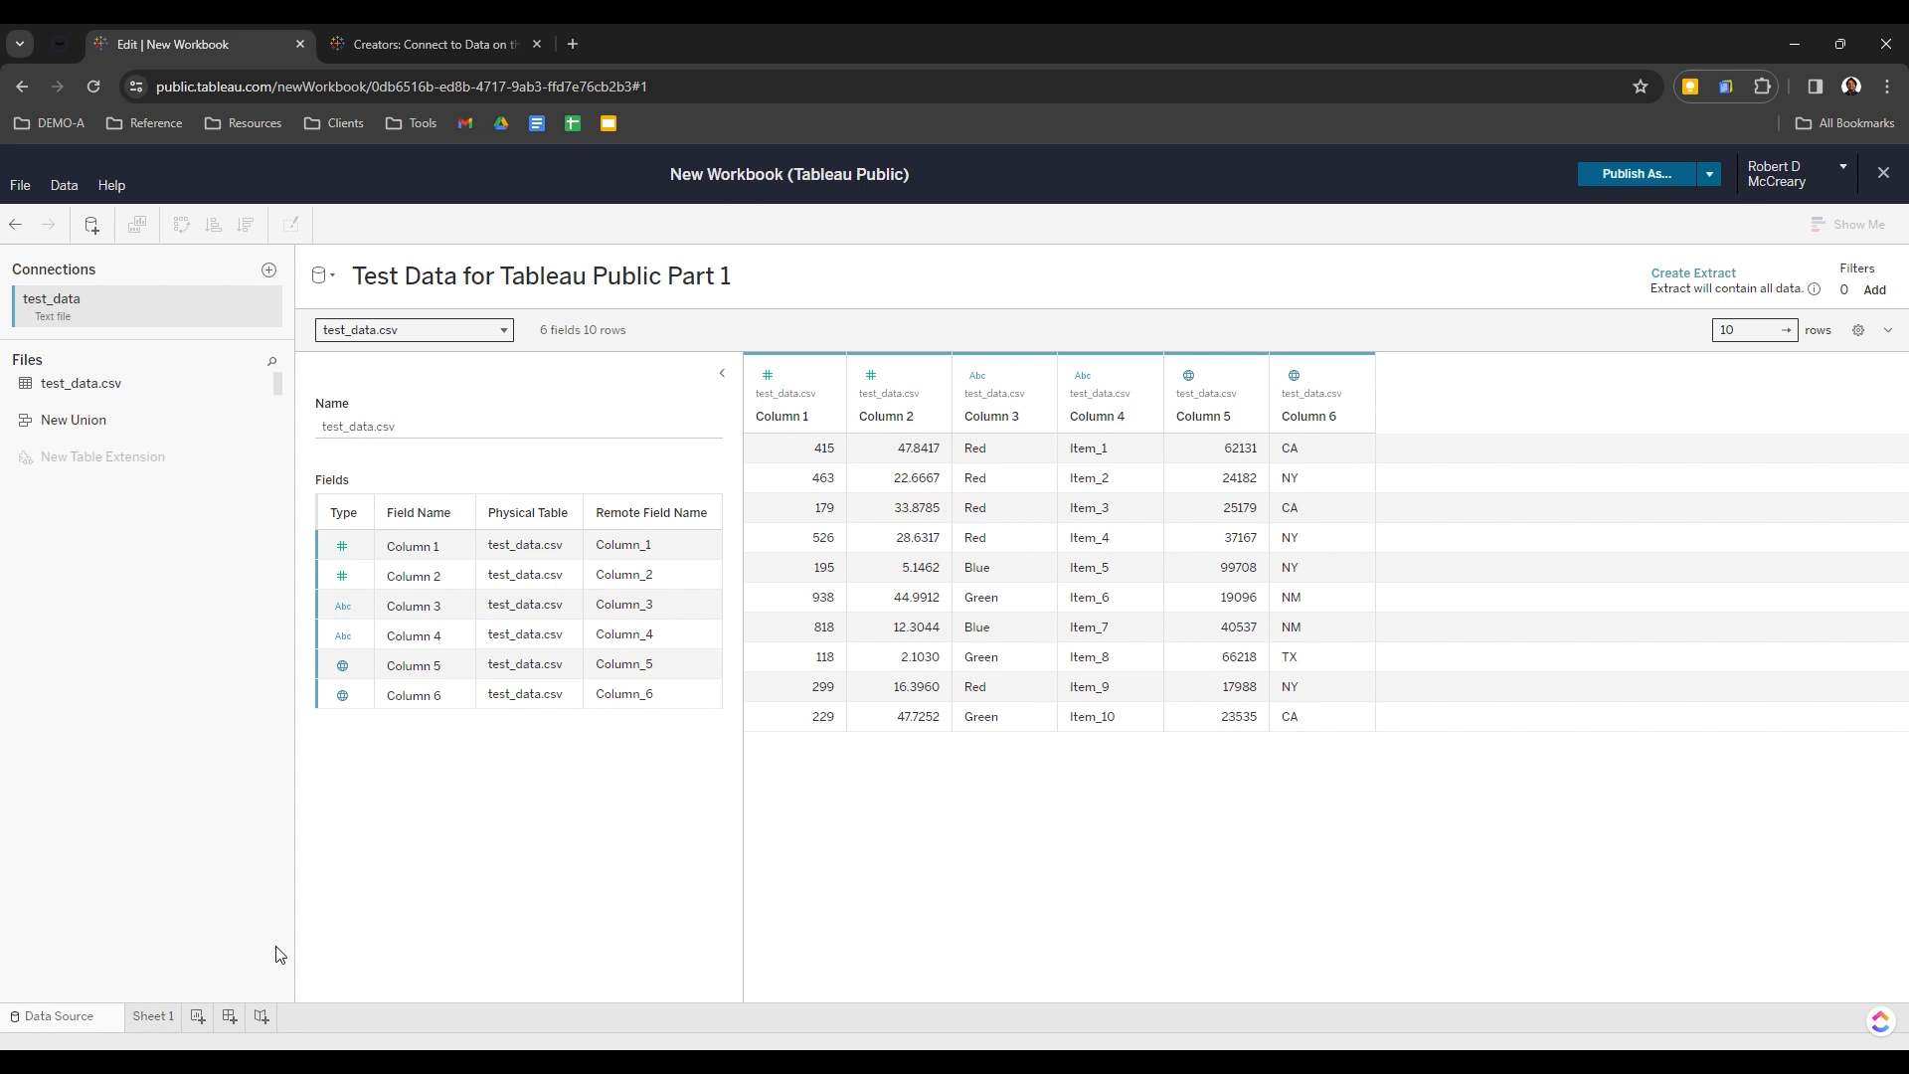
{"action": "left_click", "coordinate": [1694, 275]}
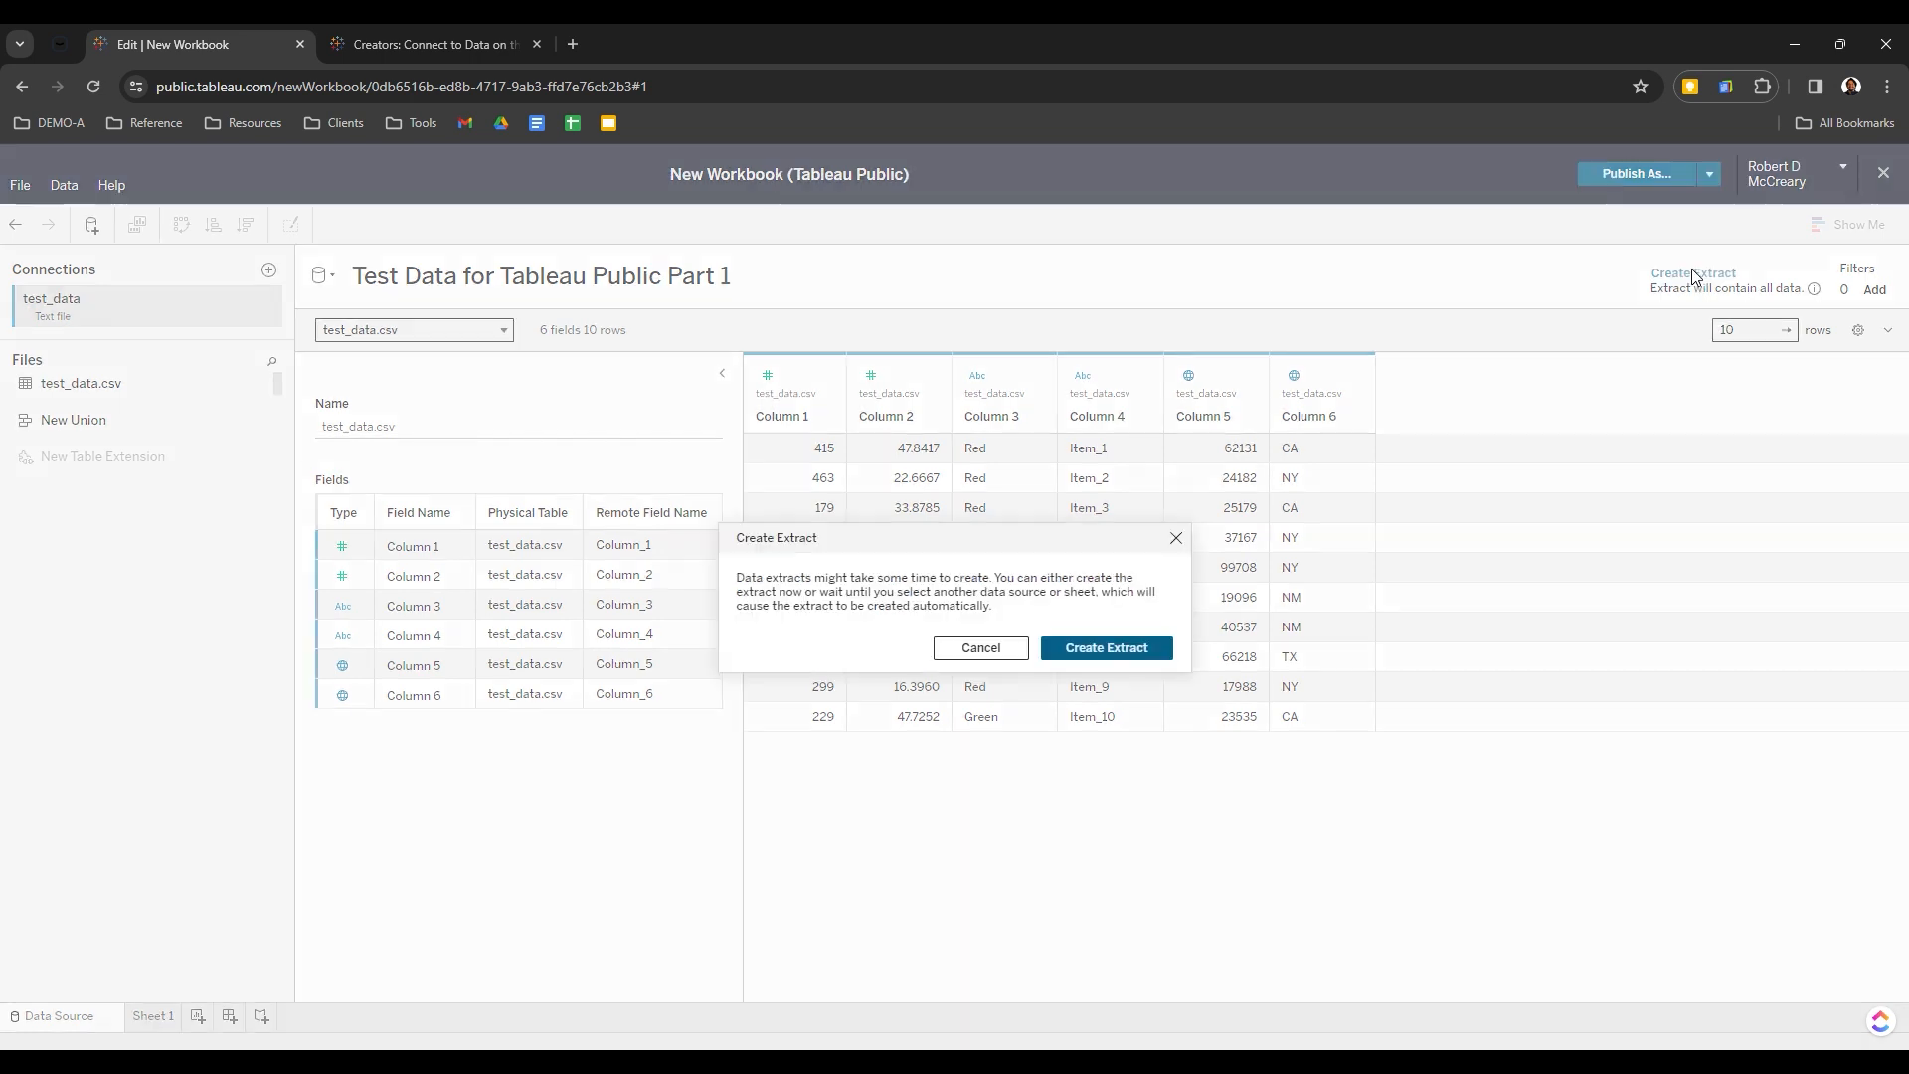
{"action": "left_click", "coordinate": [1163, 652]}
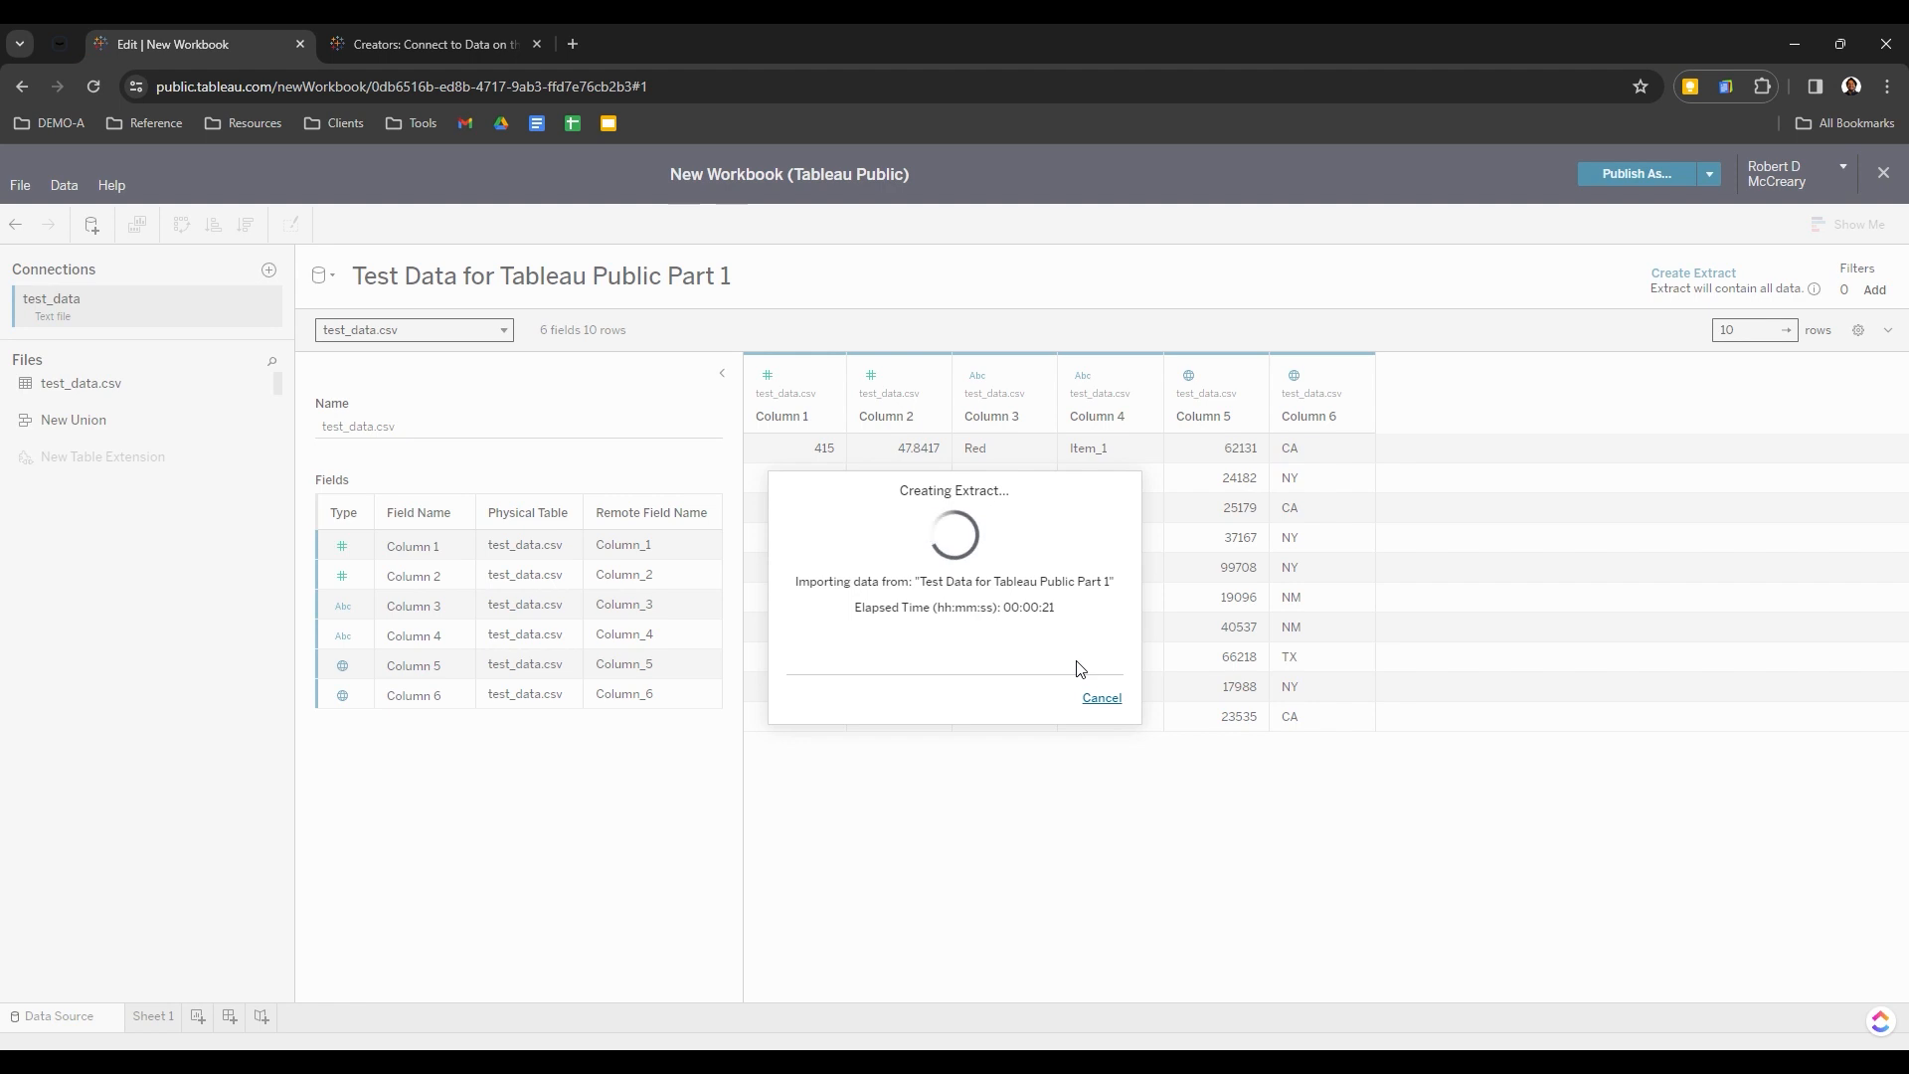
{"action": "left_click", "coordinate": [1109, 702]}
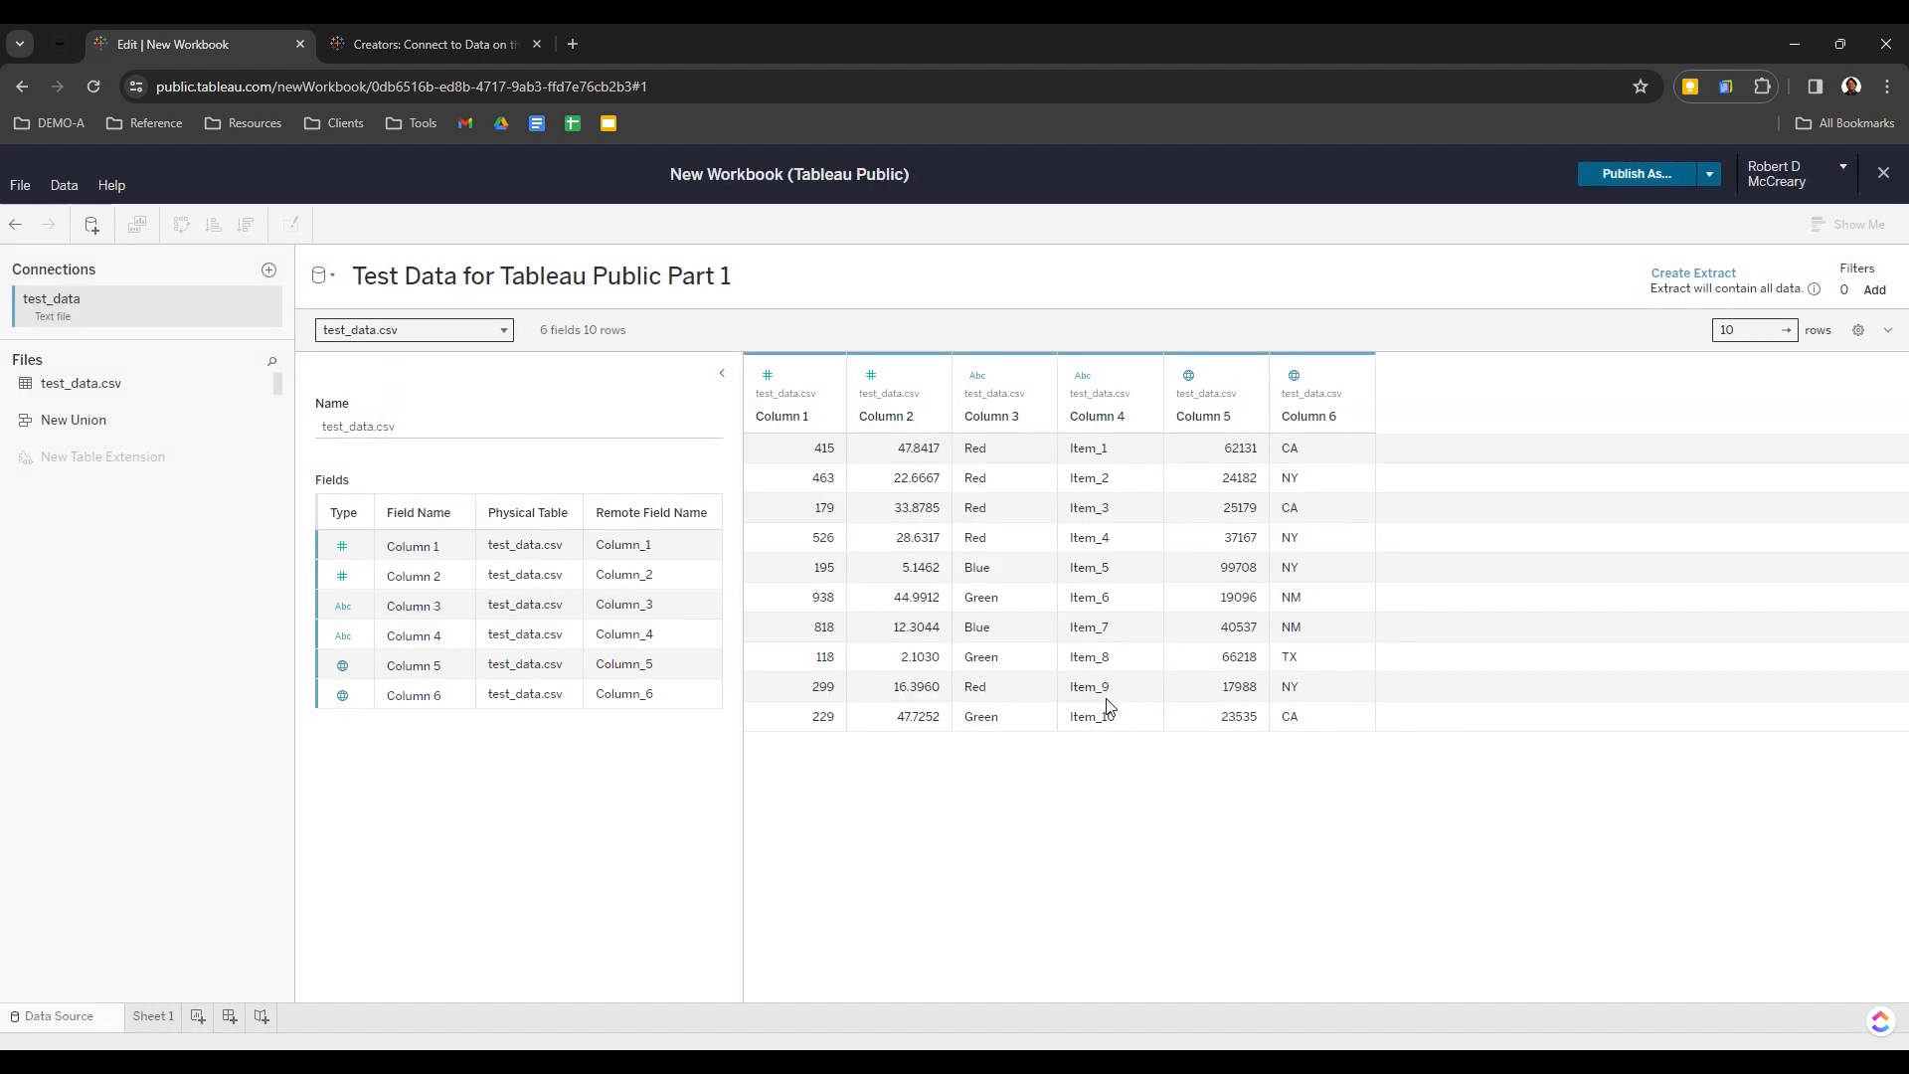
{"action": "left_click", "coordinate": [1714, 274]}
{"action": "left_click", "coordinate": [1104, 649]}
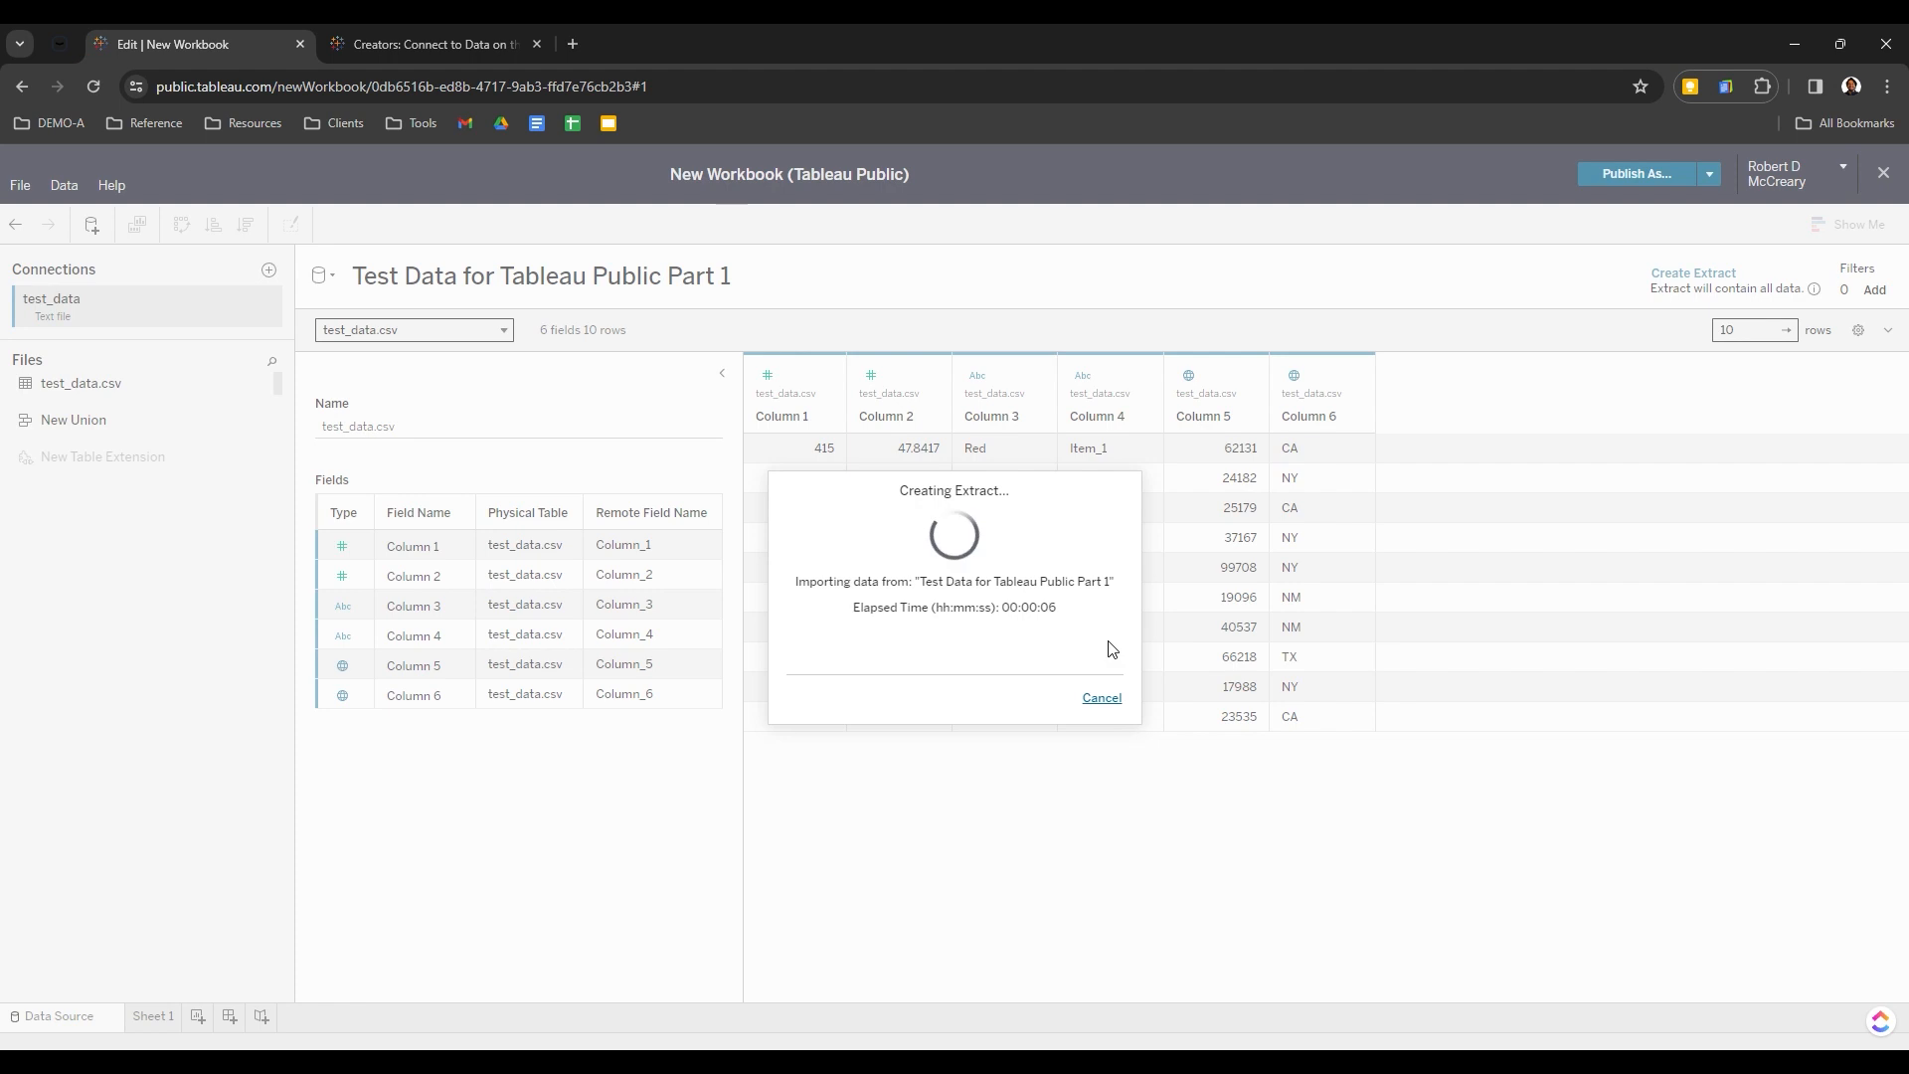
{"action": "left_click", "coordinate": [1106, 701]}
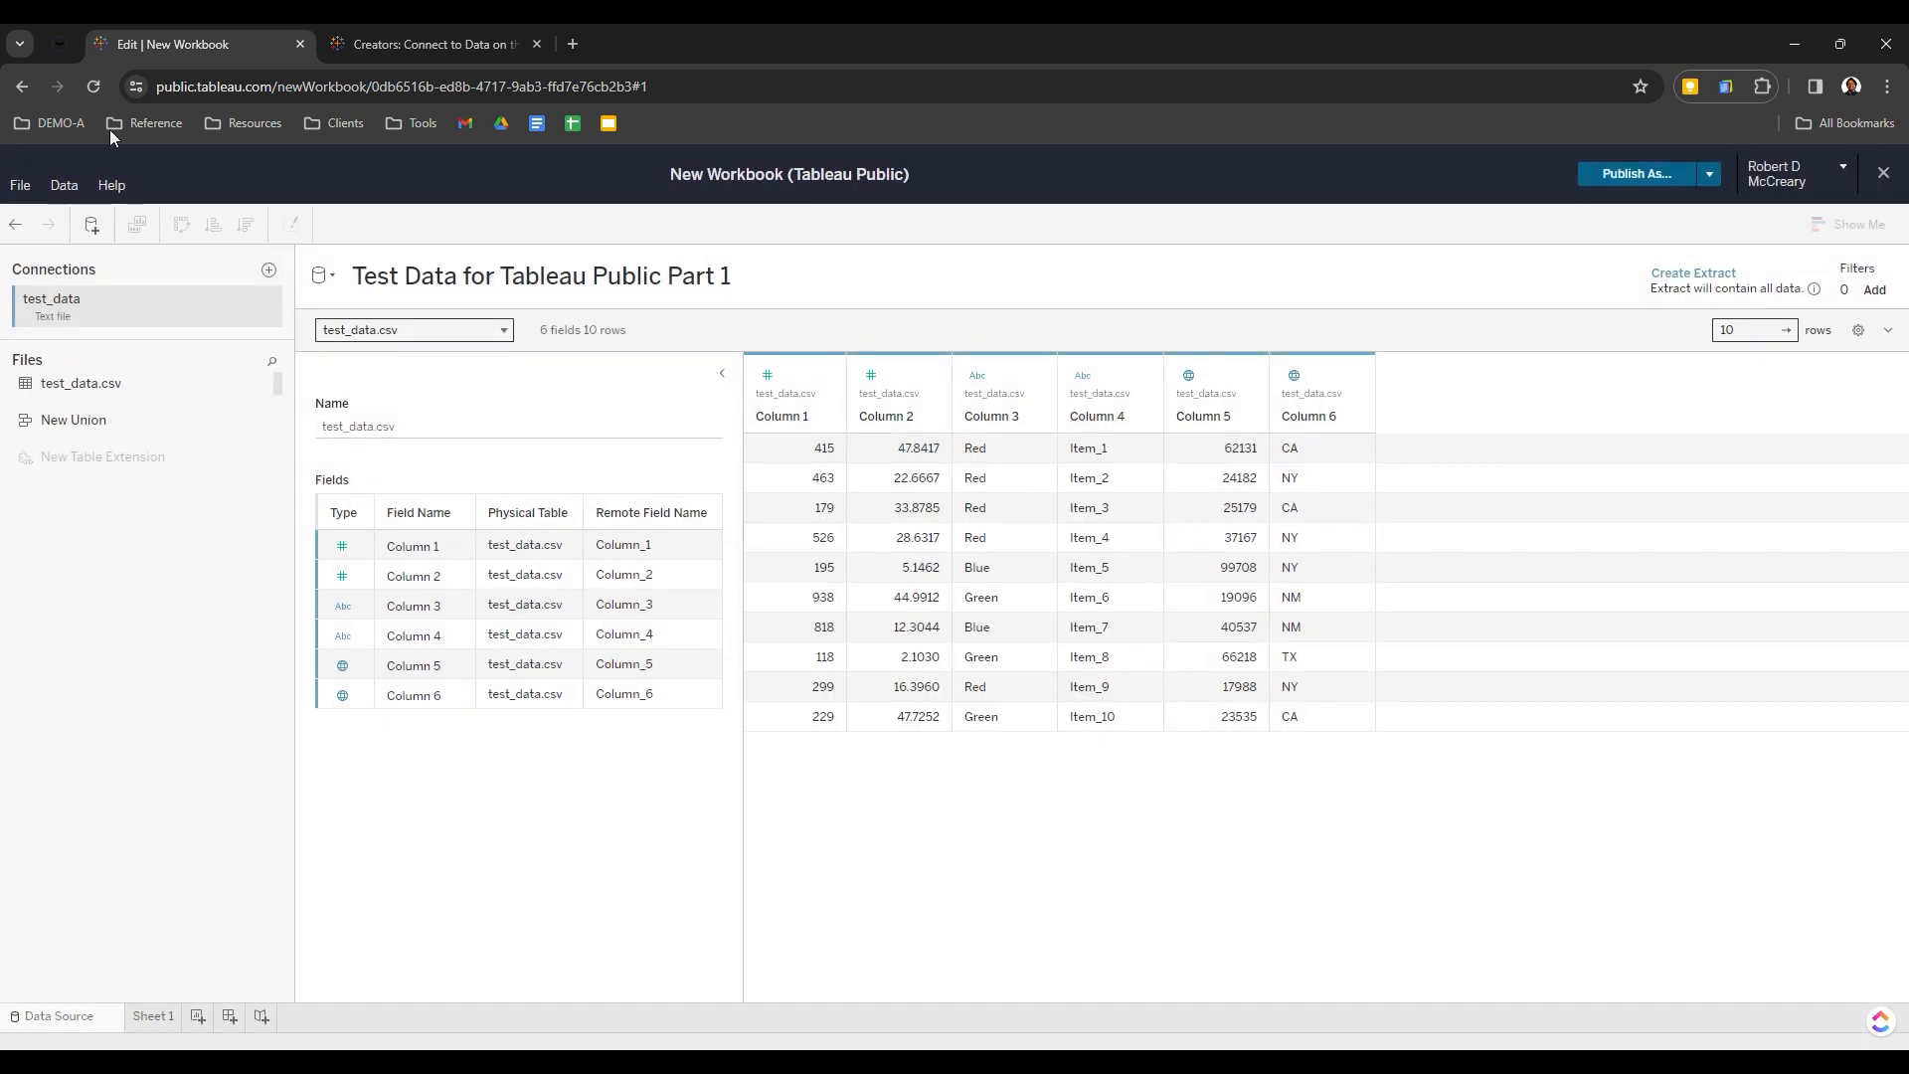
Reload the workbook page, enlarge the table details pane up to the title again and retry creating the extract
{"action": "left_click", "coordinate": [92, 87]}
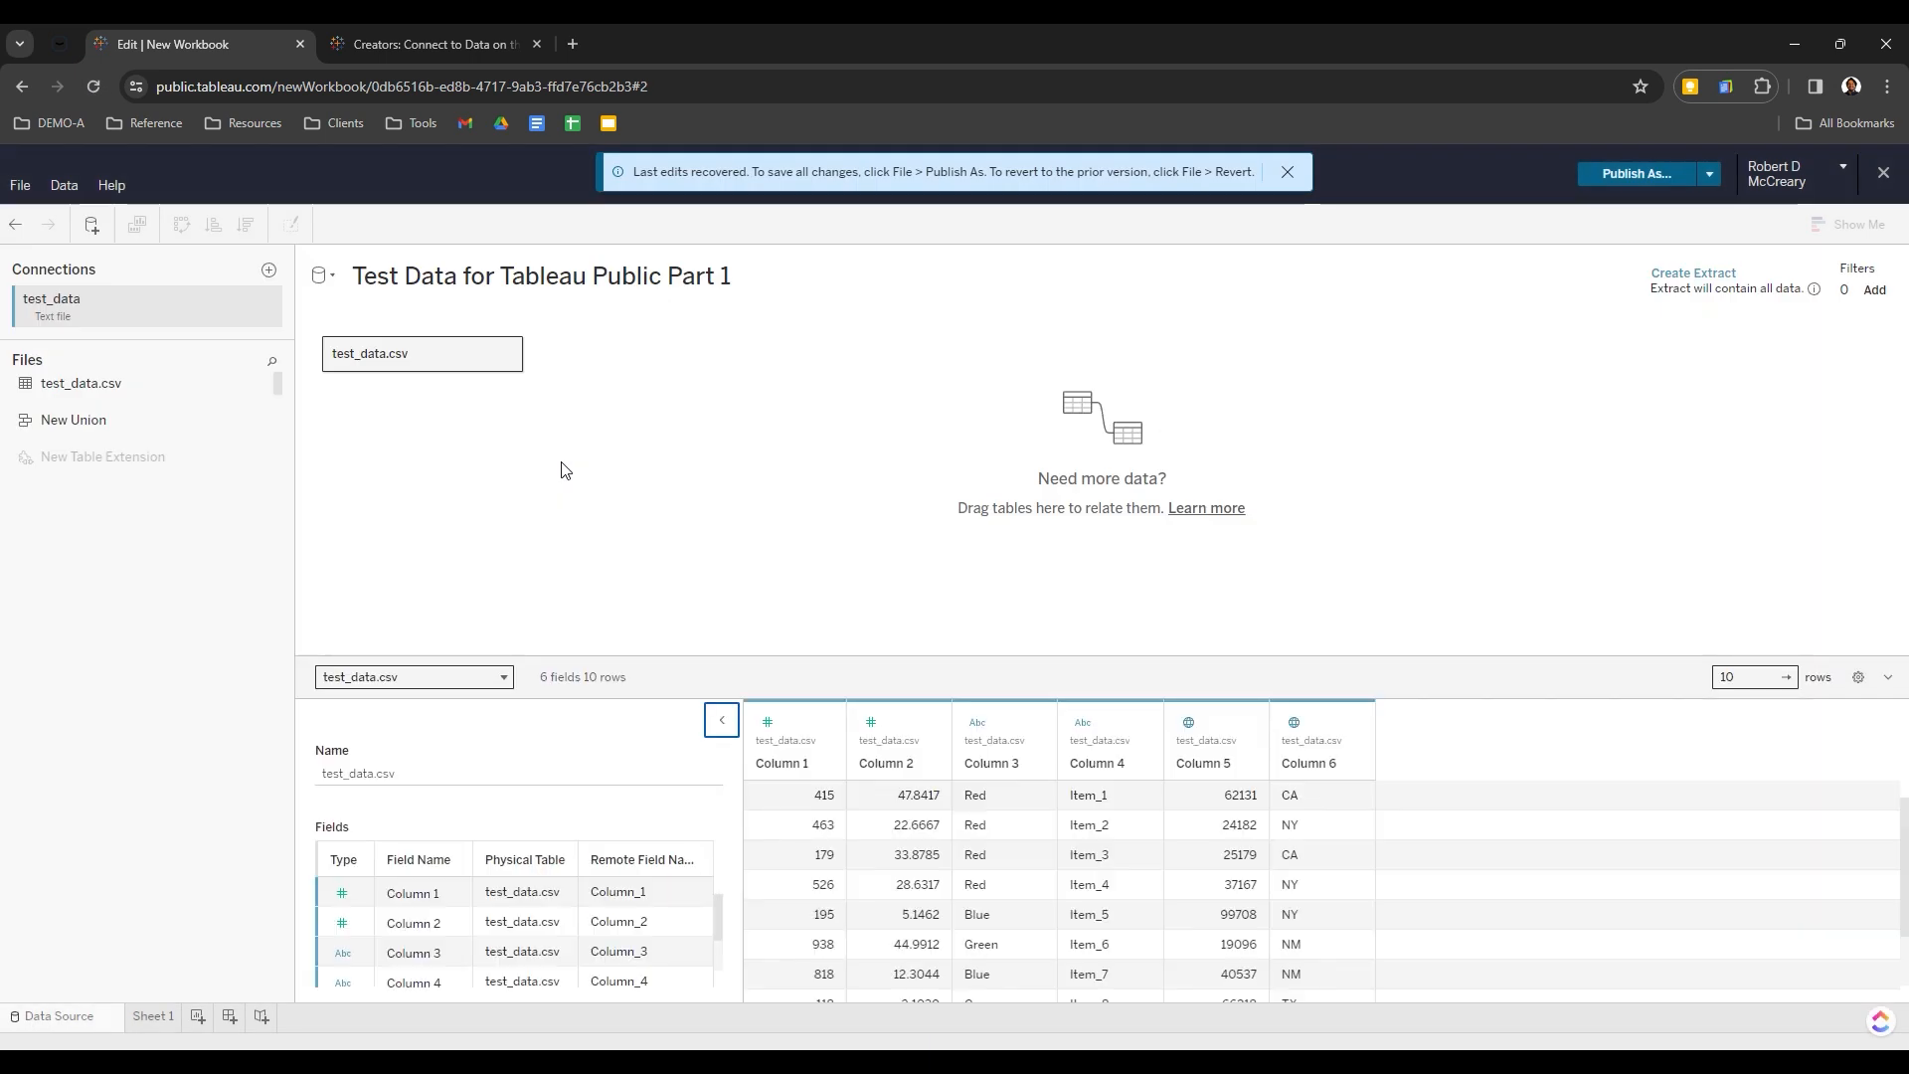
{"action": "left_click_drag", "start_coordinate": [1159, 665], "coordinate": [1253, 309]}
{"action": "left_click", "coordinate": [1676, 280]}
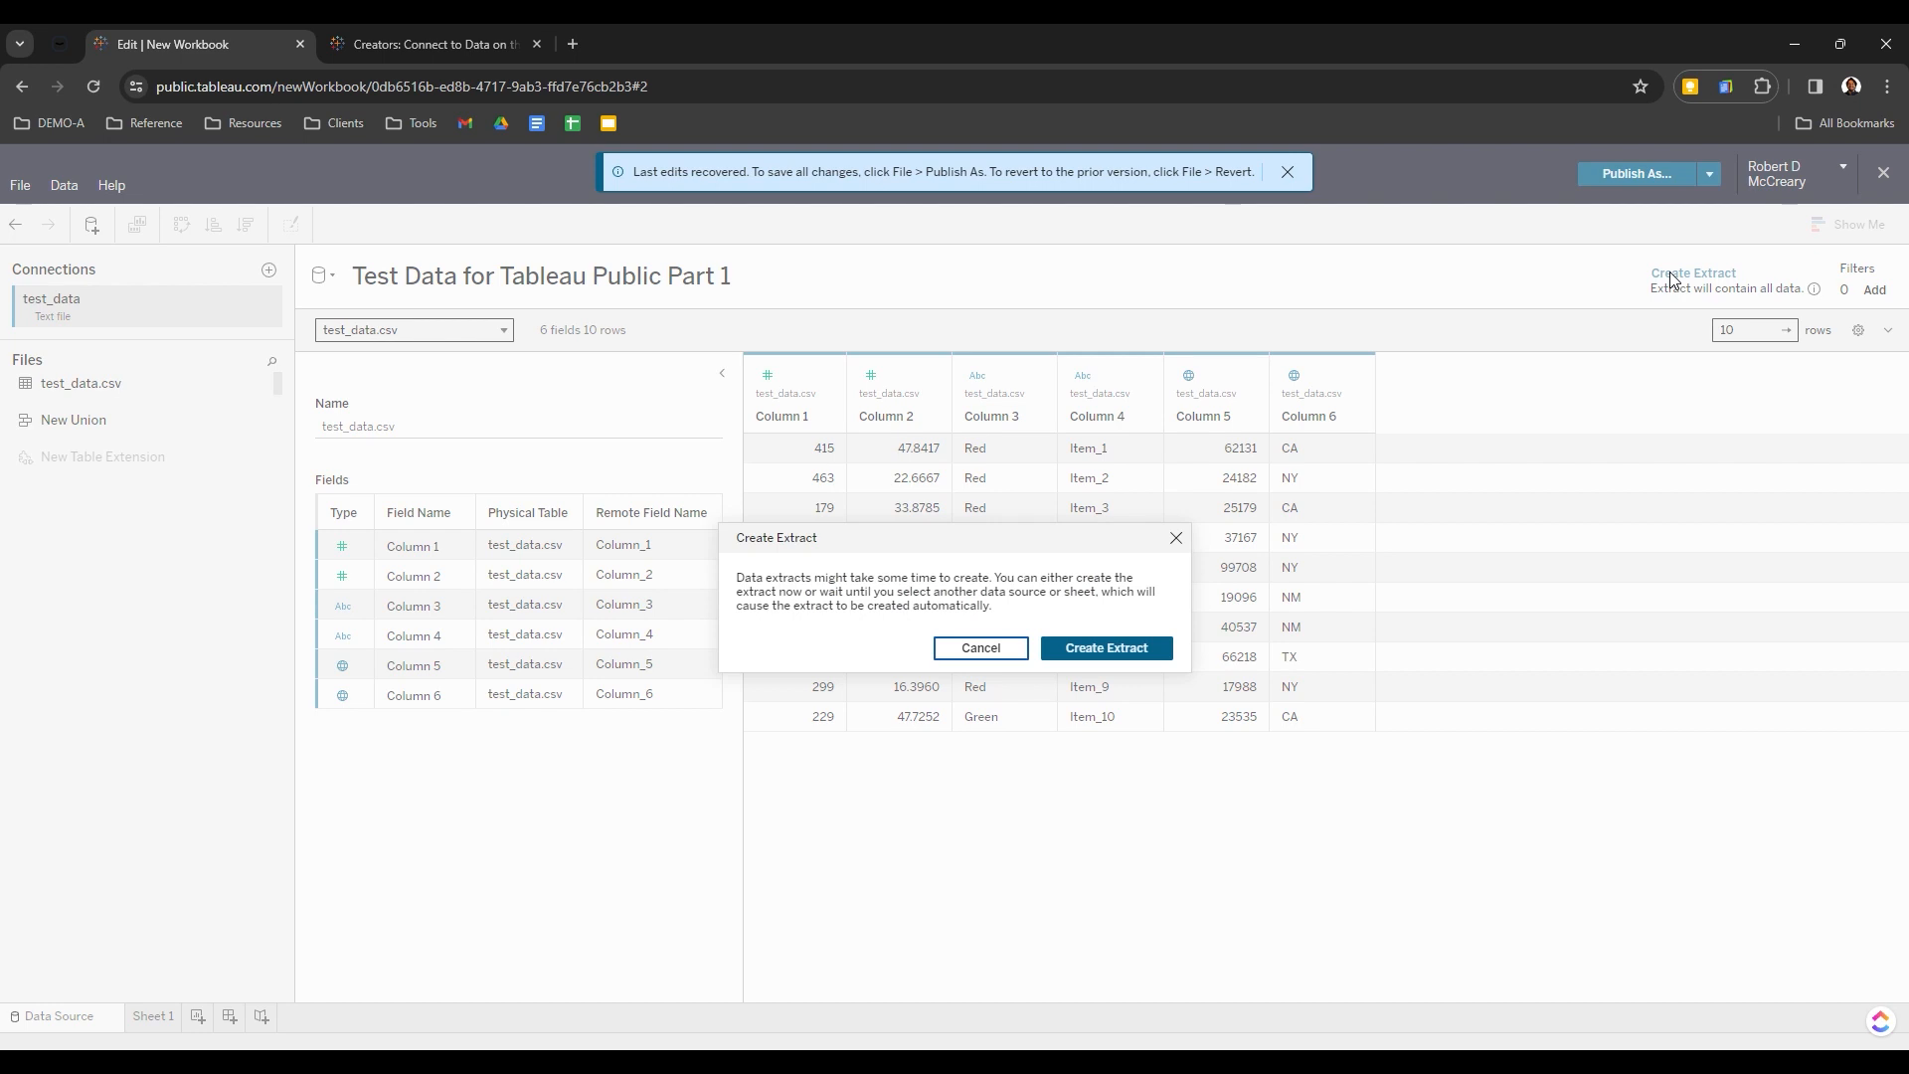
{"action": "left_click", "coordinate": [1114, 644]}
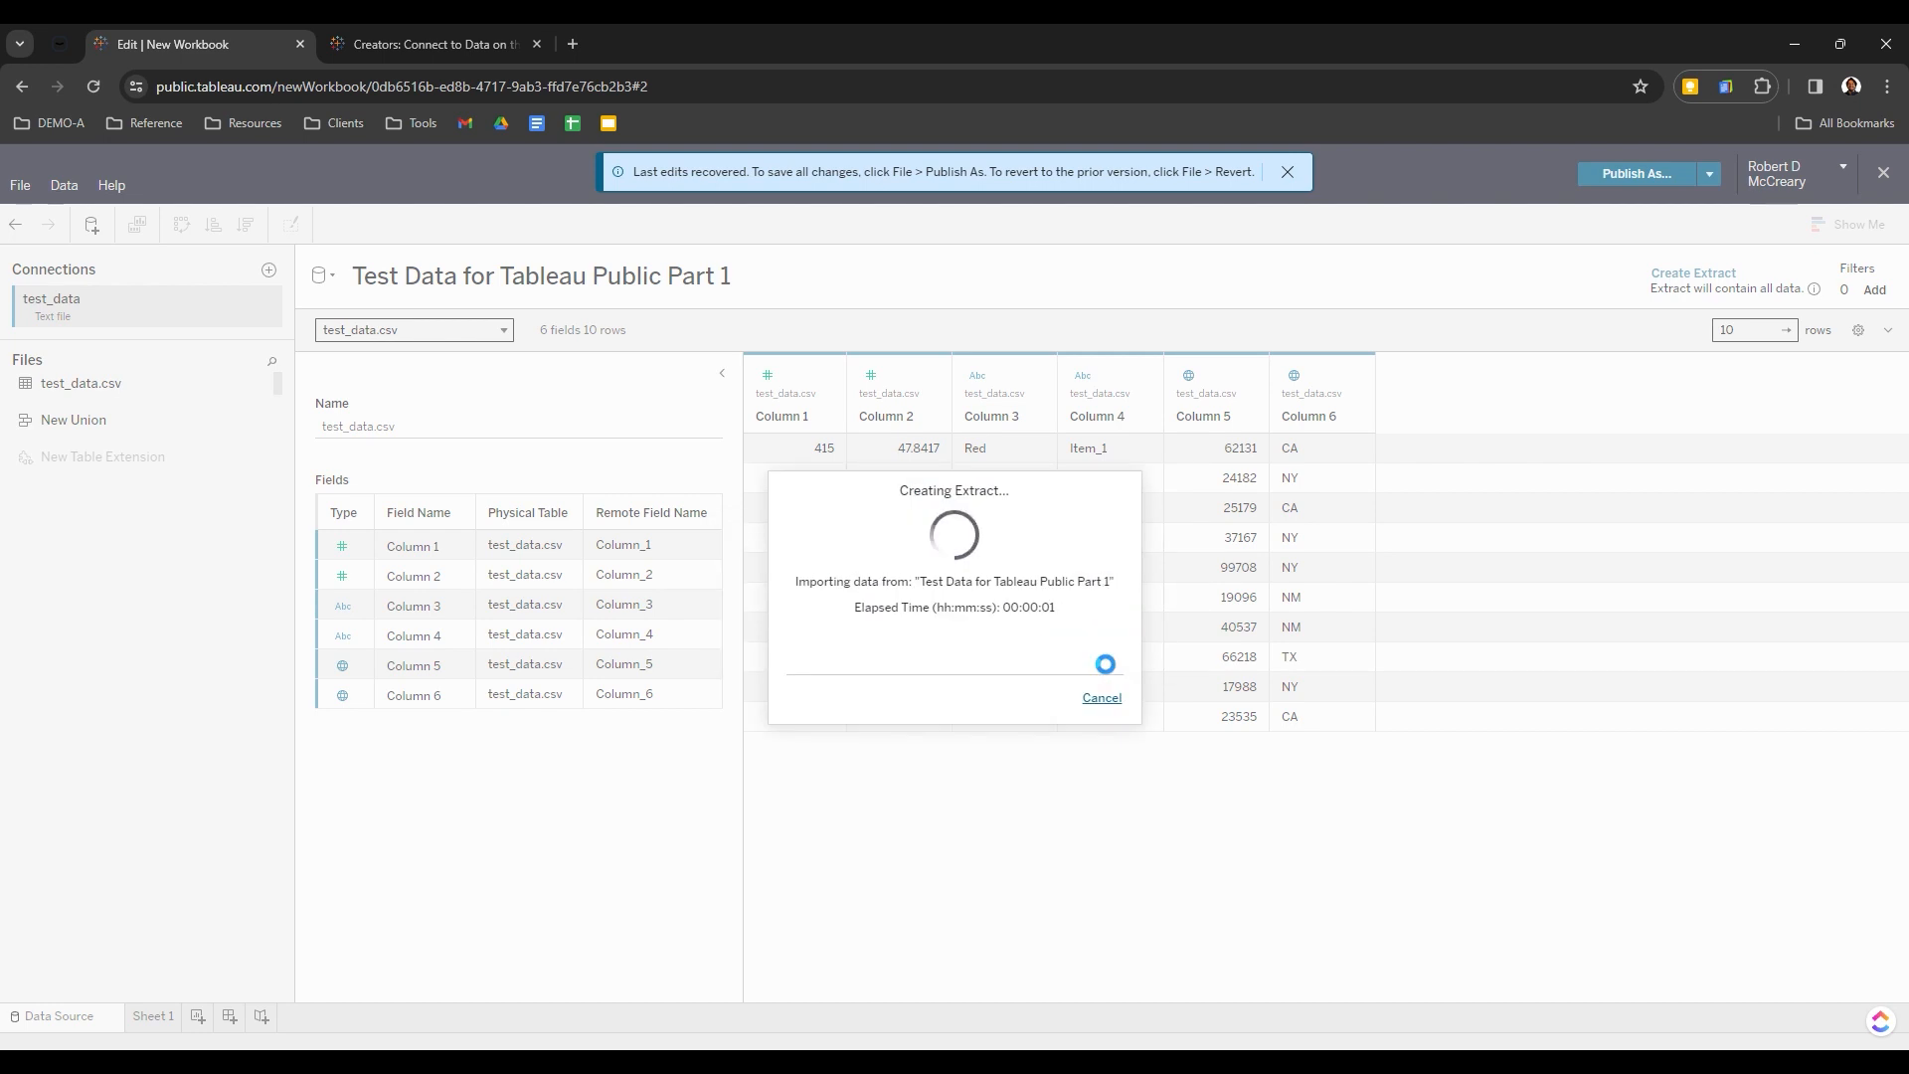
{"action": "left_click", "coordinate": [1106, 702]}
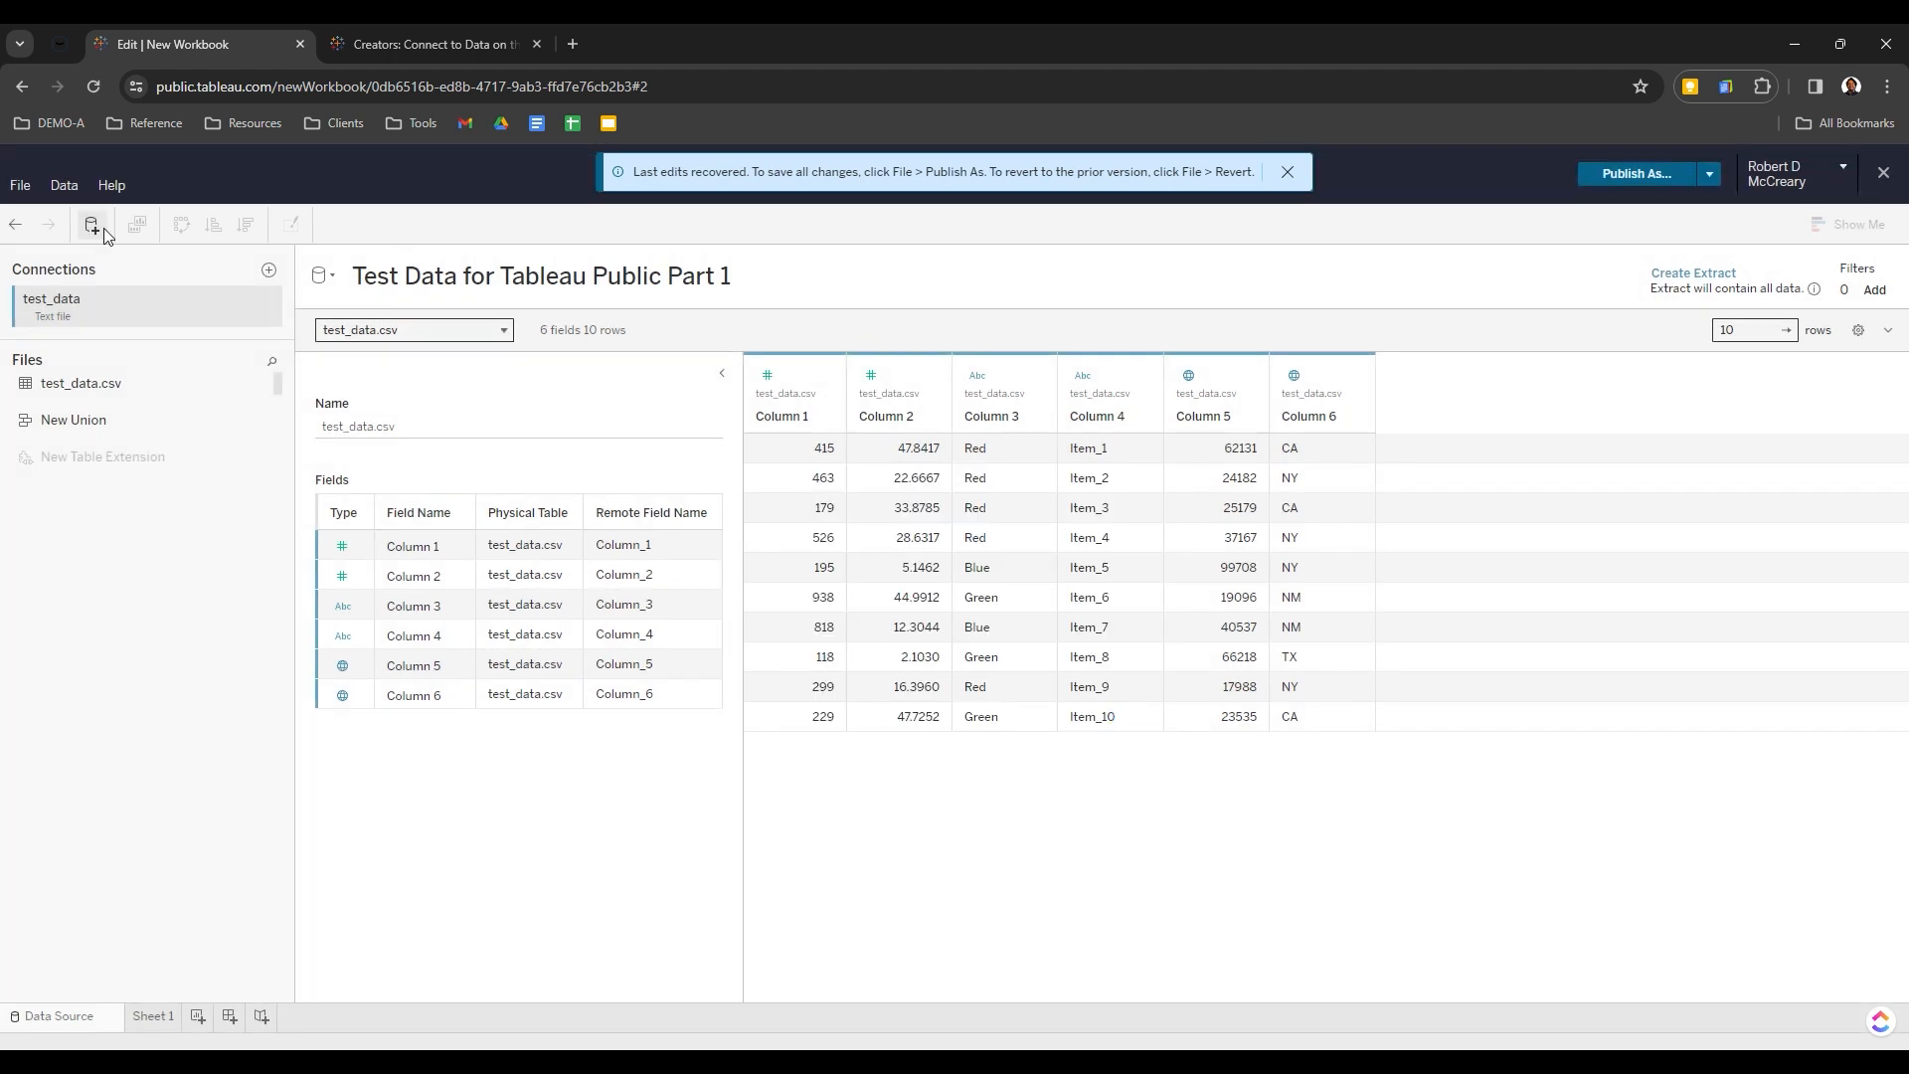
Try to add a new data source to the workbook
{"action": "left_click", "coordinate": [95, 226]}
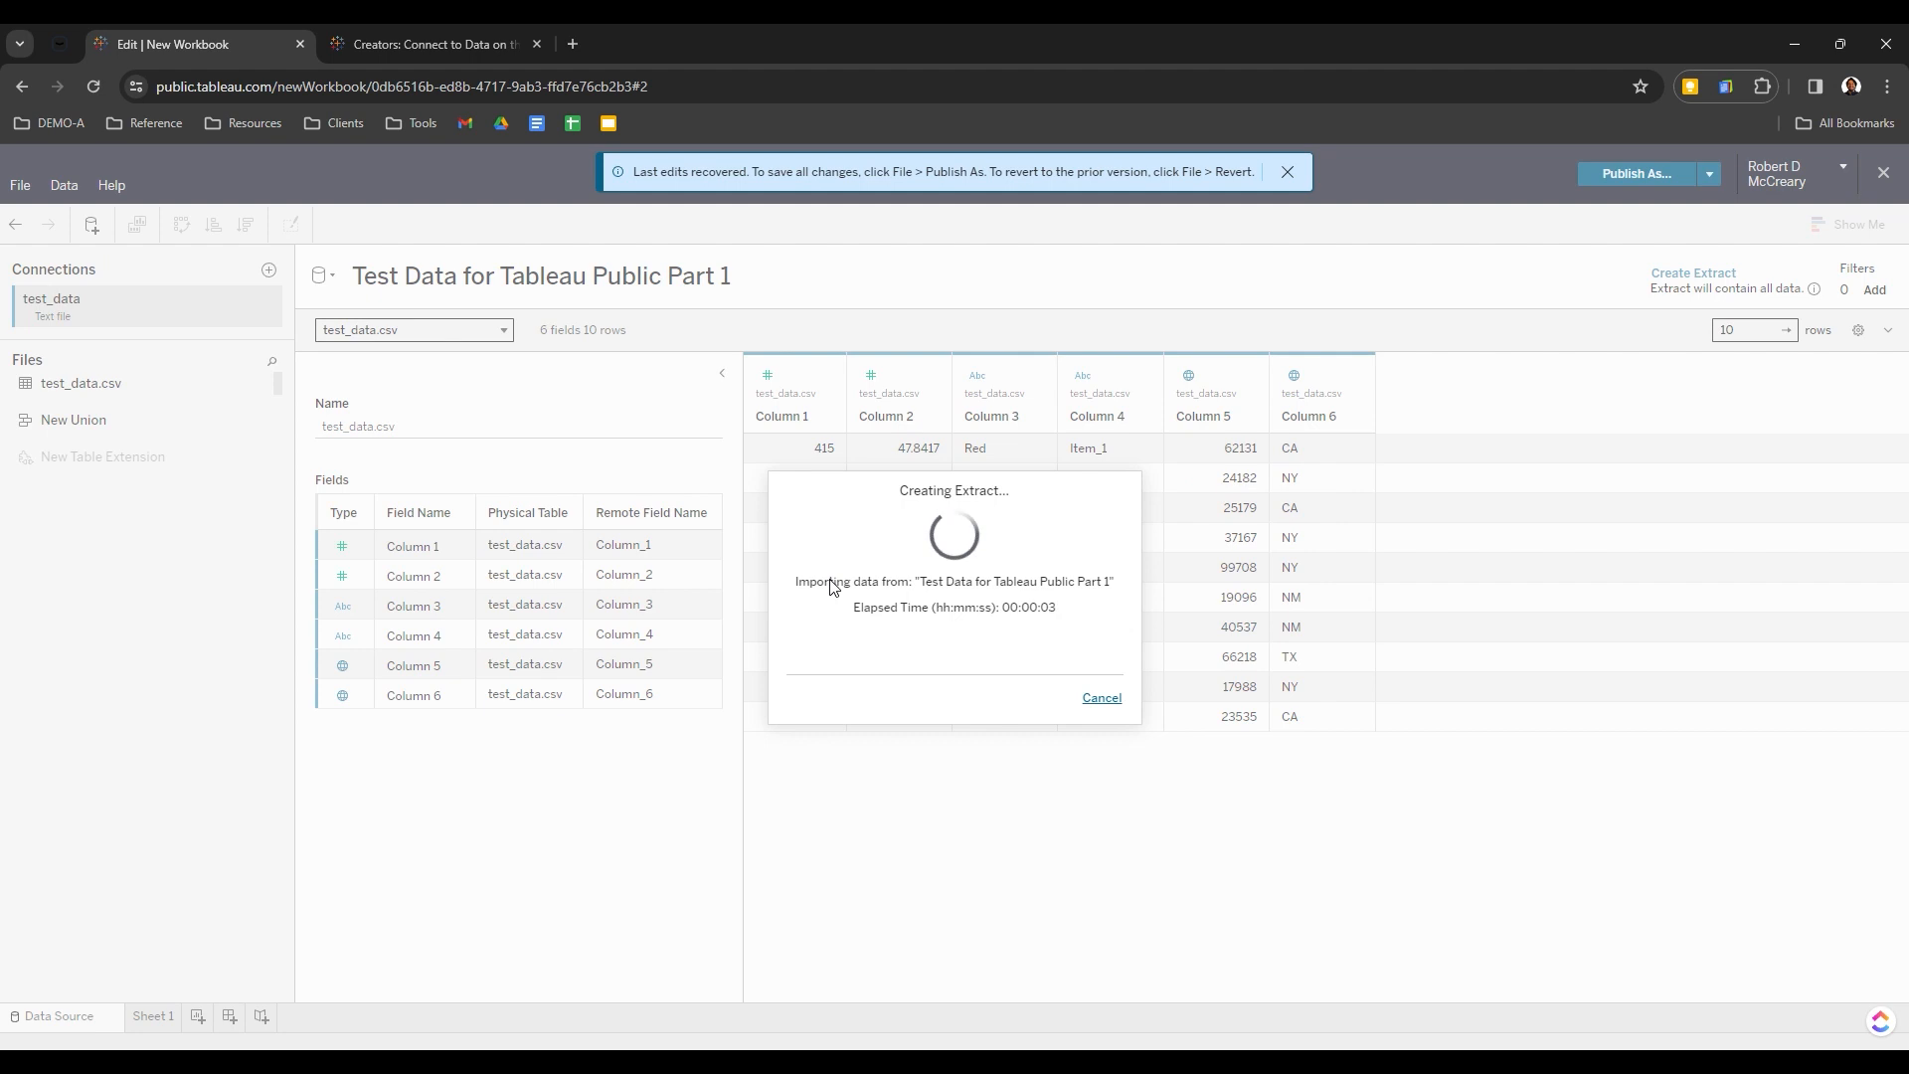
{"action": "left_click", "coordinate": [1102, 699]}
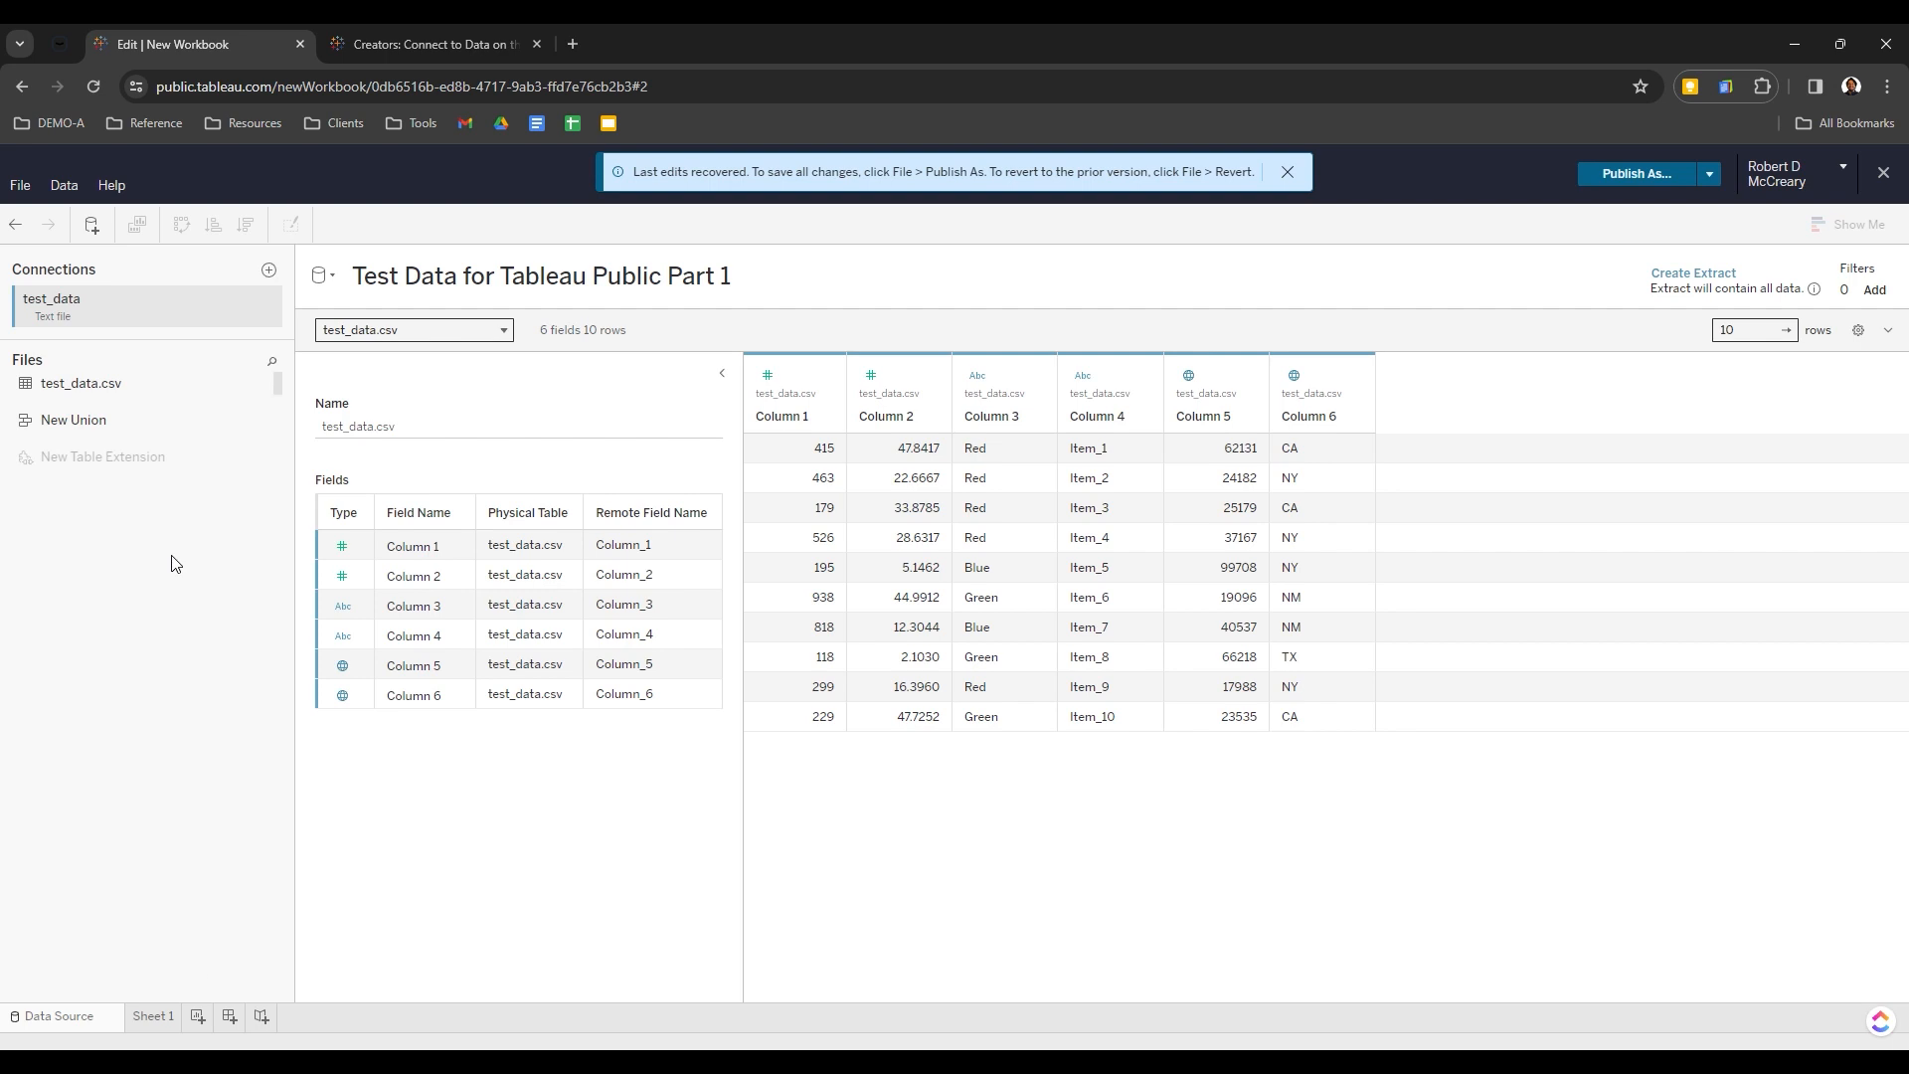
{"action": "left_click", "coordinate": [66, 187]}
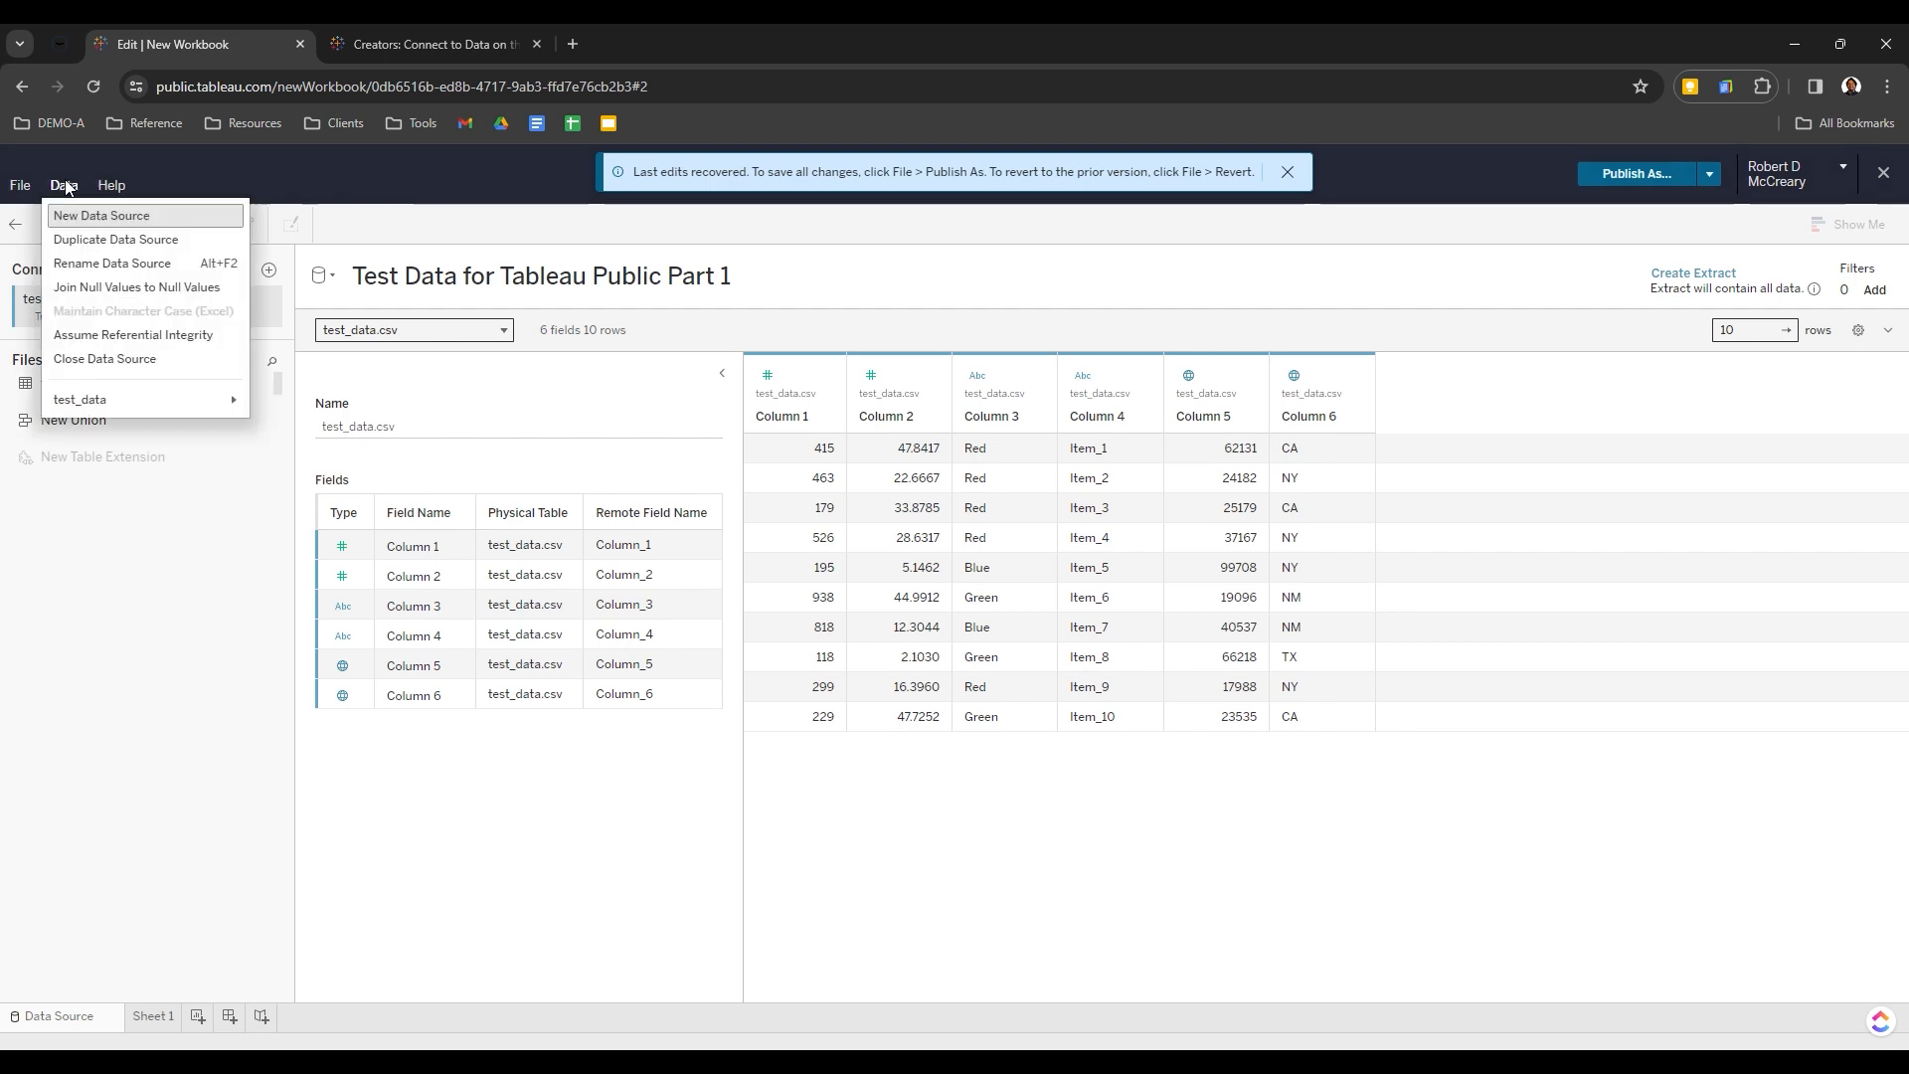
{"action": "mouse_move", "coordinate": [114, 403]}
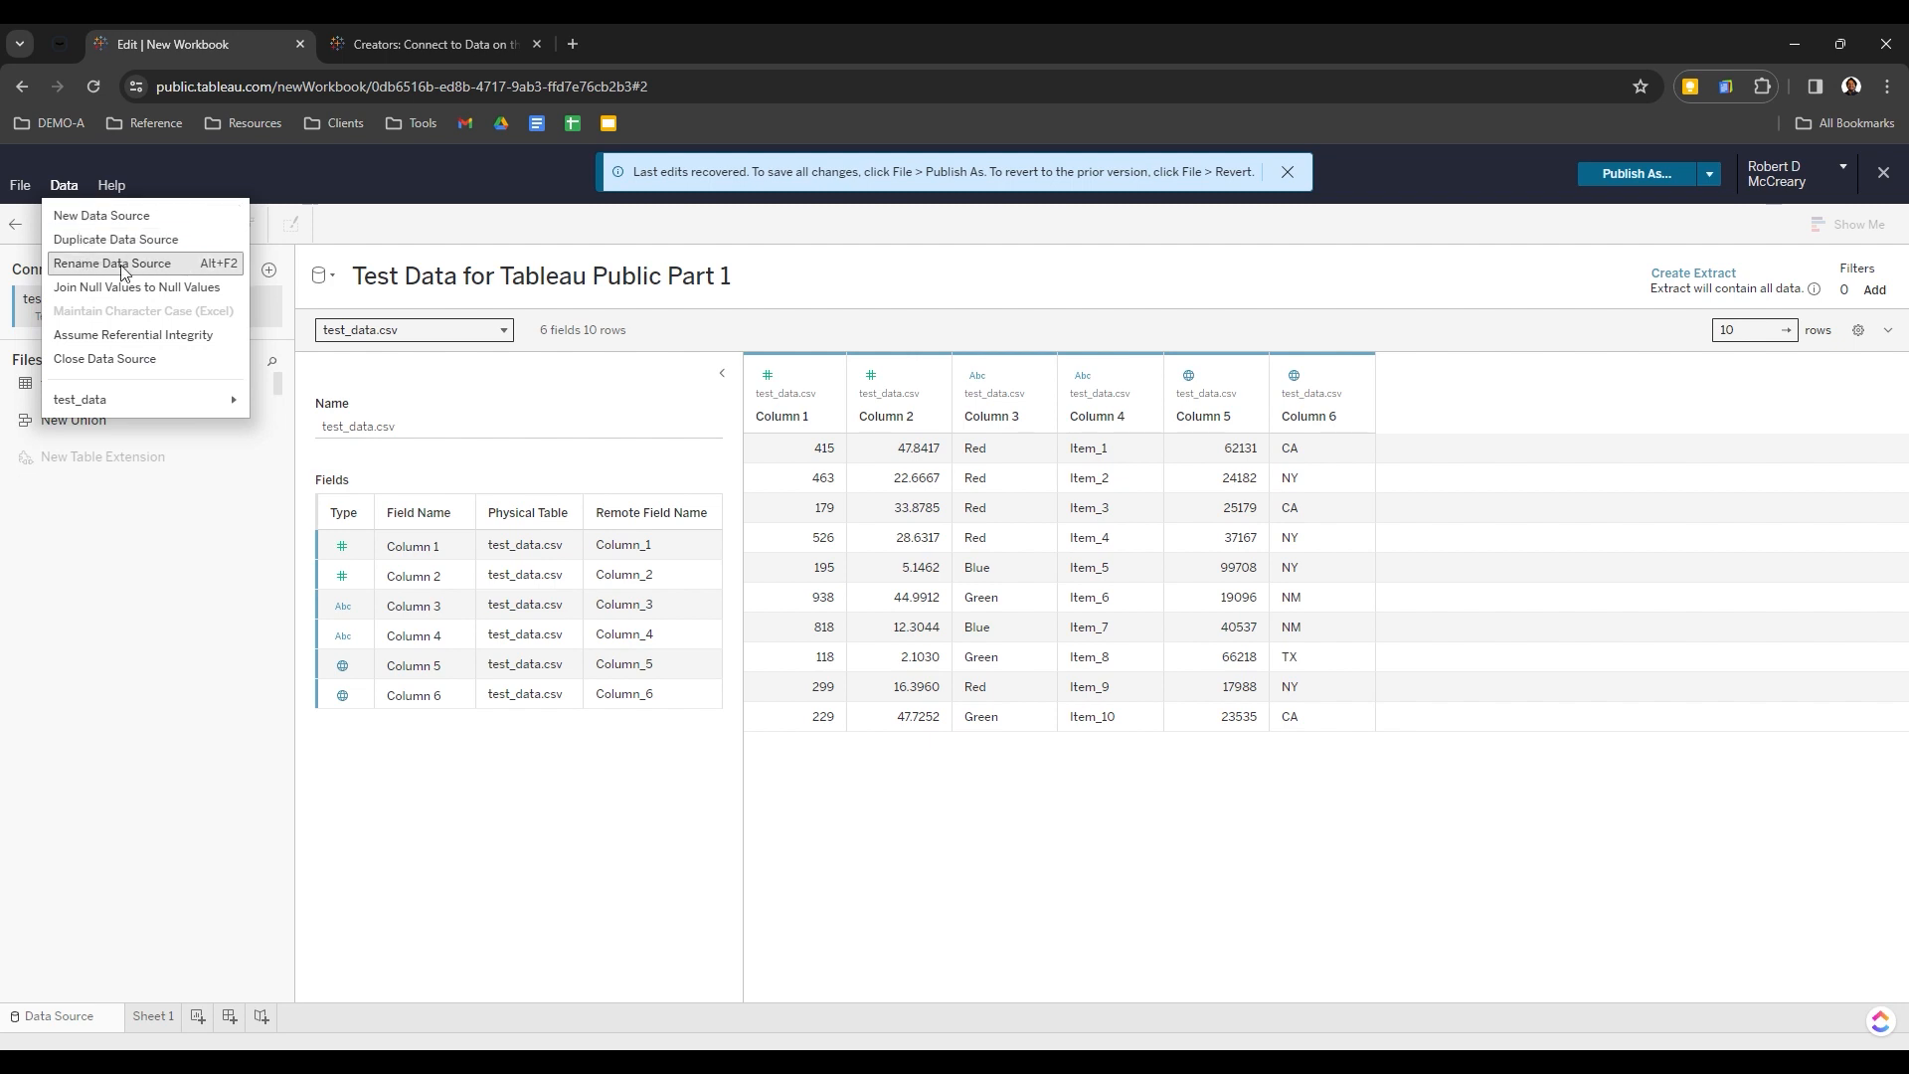
{"action": "left_click", "coordinate": [107, 217]}
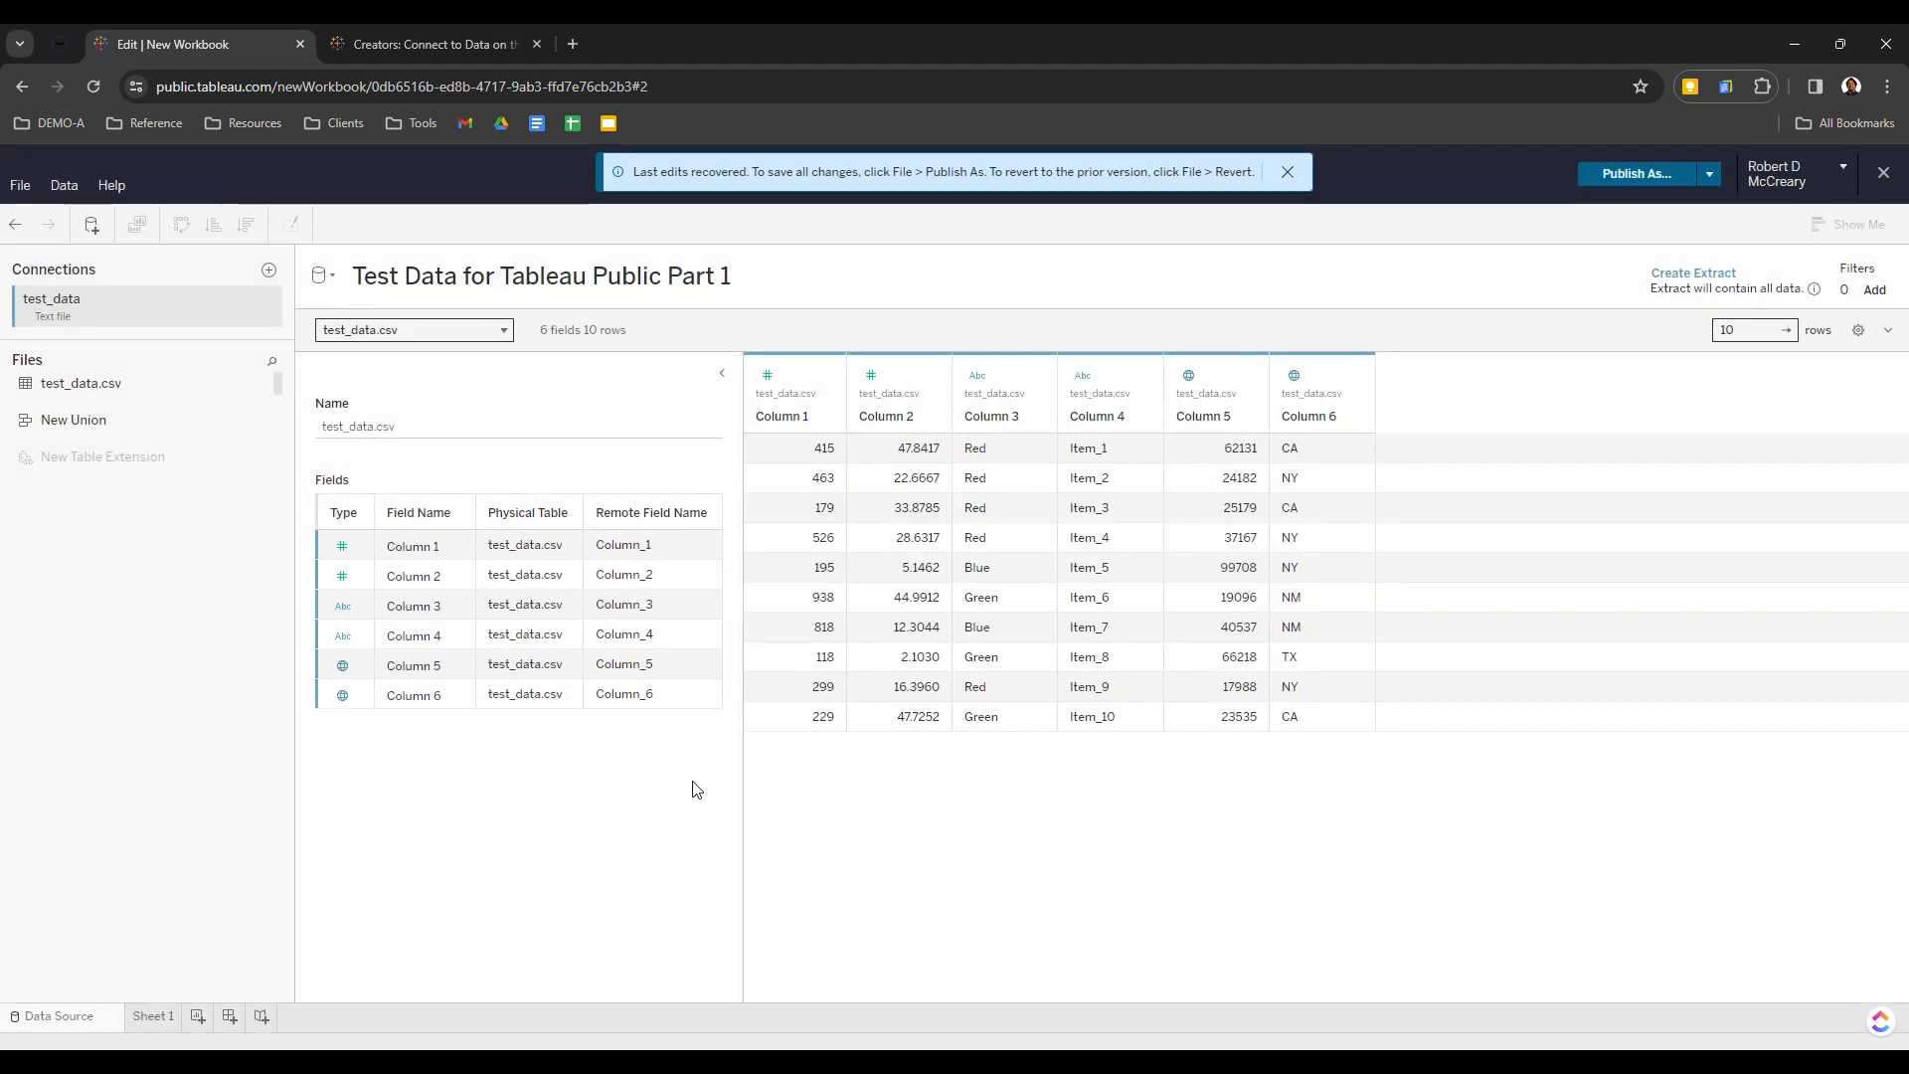
Try to open Sheet 1, cancelling the automatic extract creation
{"action": "left_click", "coordinate": [154, 1019]}
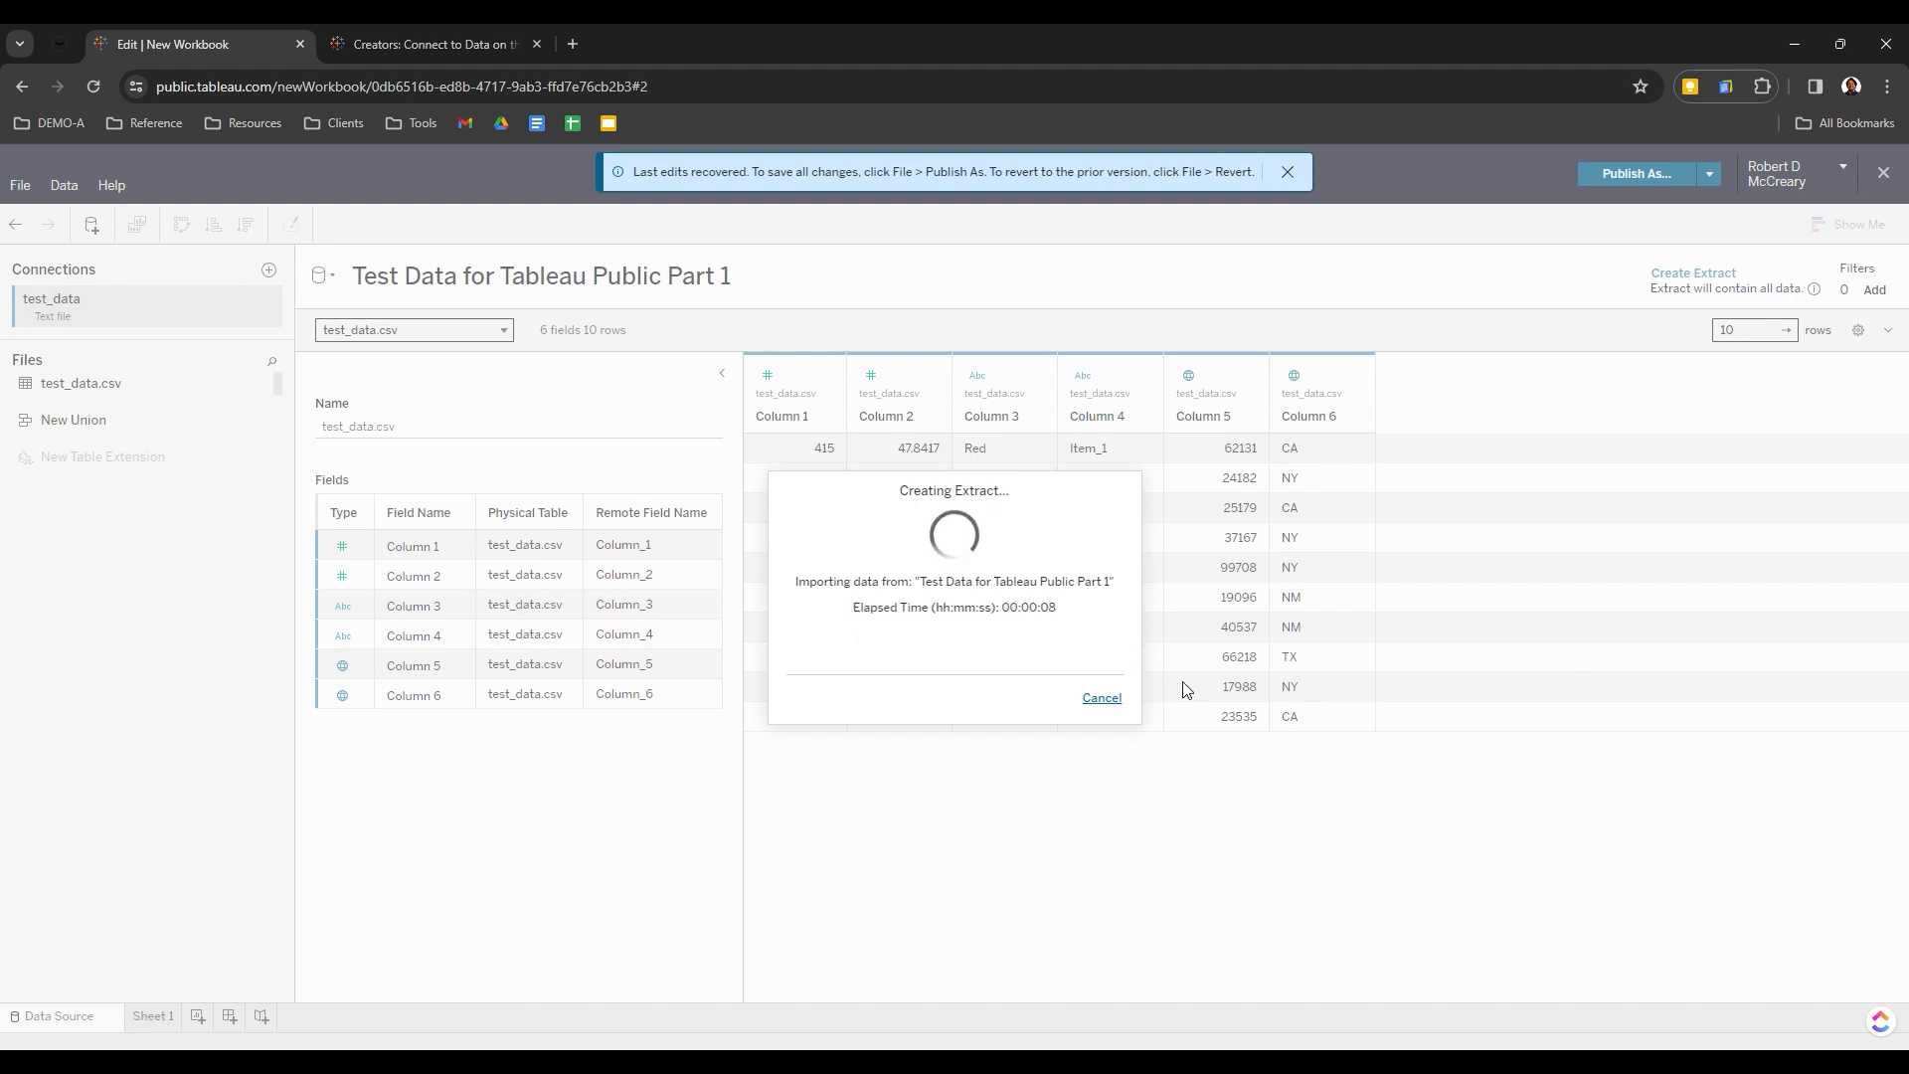
{"action": "left_click", "coordinate": [1112, 699]}
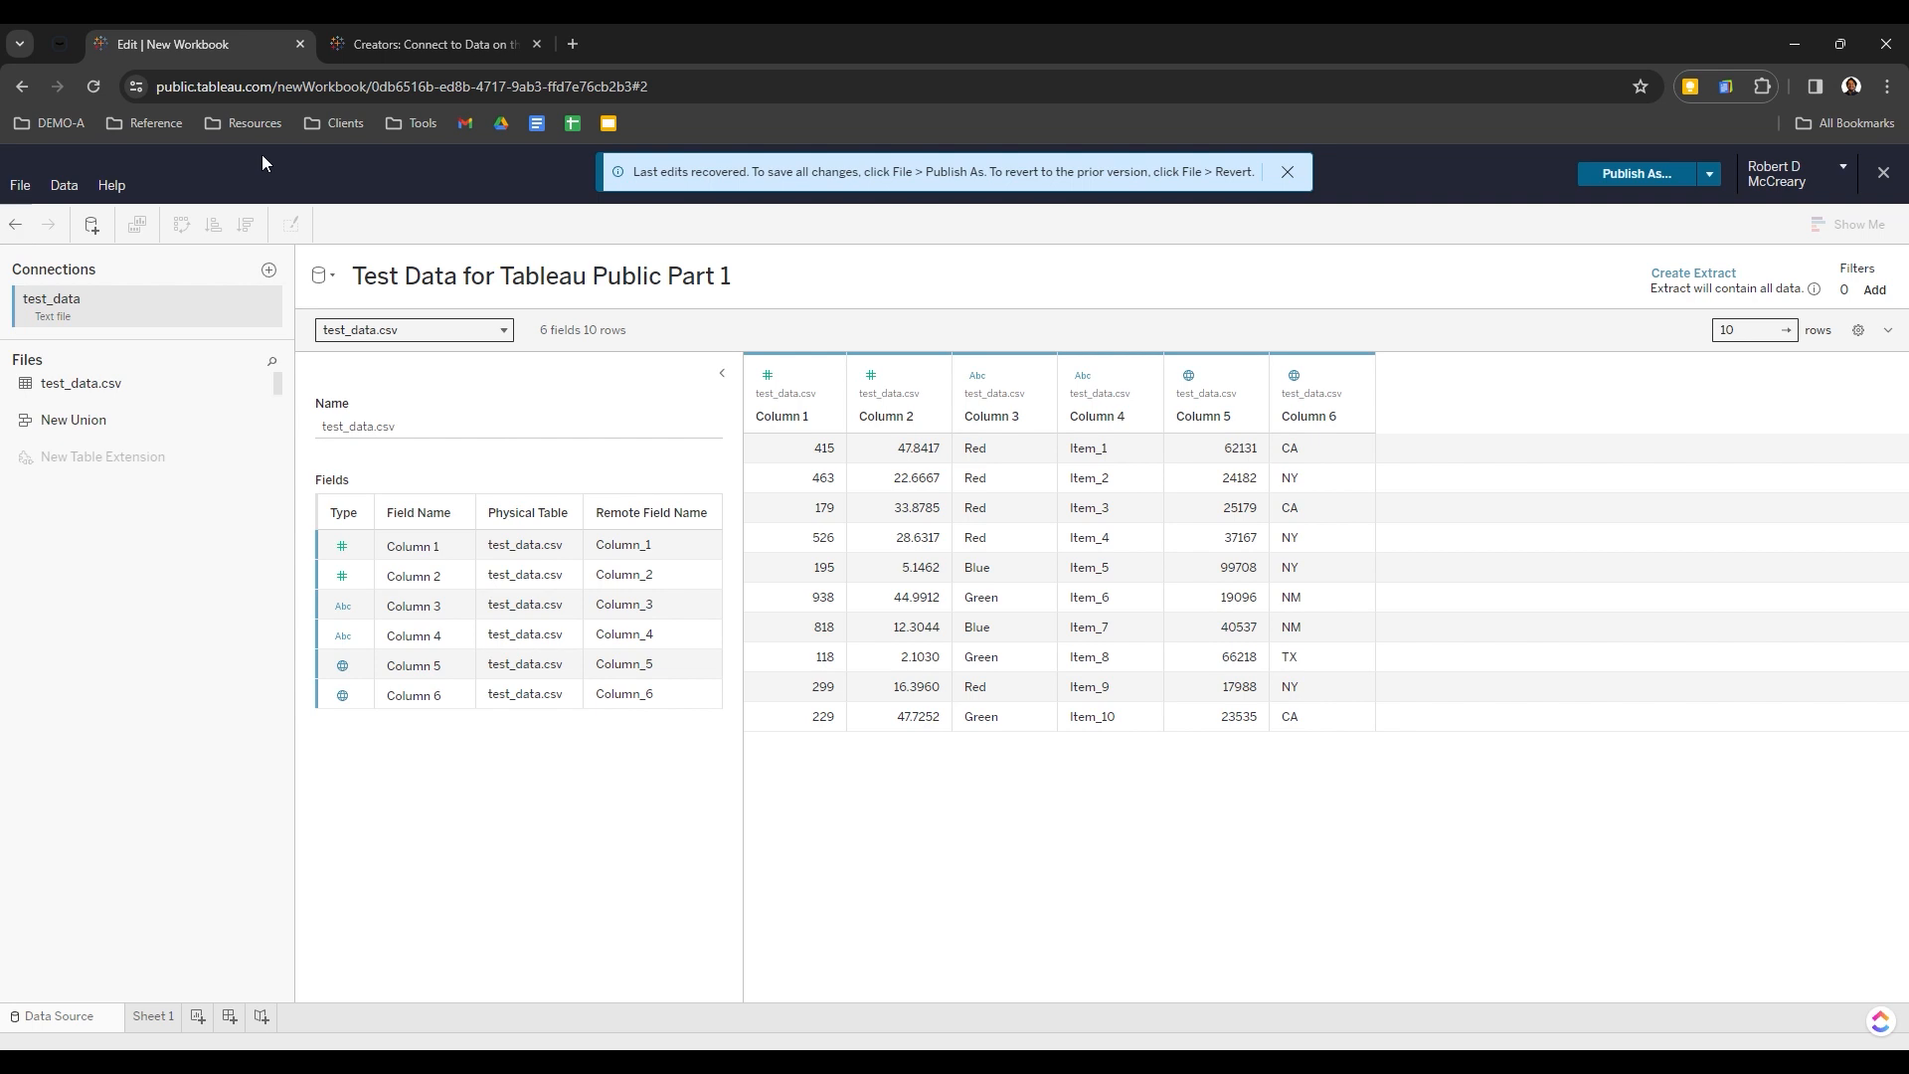
Leave the current workbook without publishing, create a new viz and upload test_data.csv as its data source
{"action": "left_click", "coordinate": [1892, 181]}
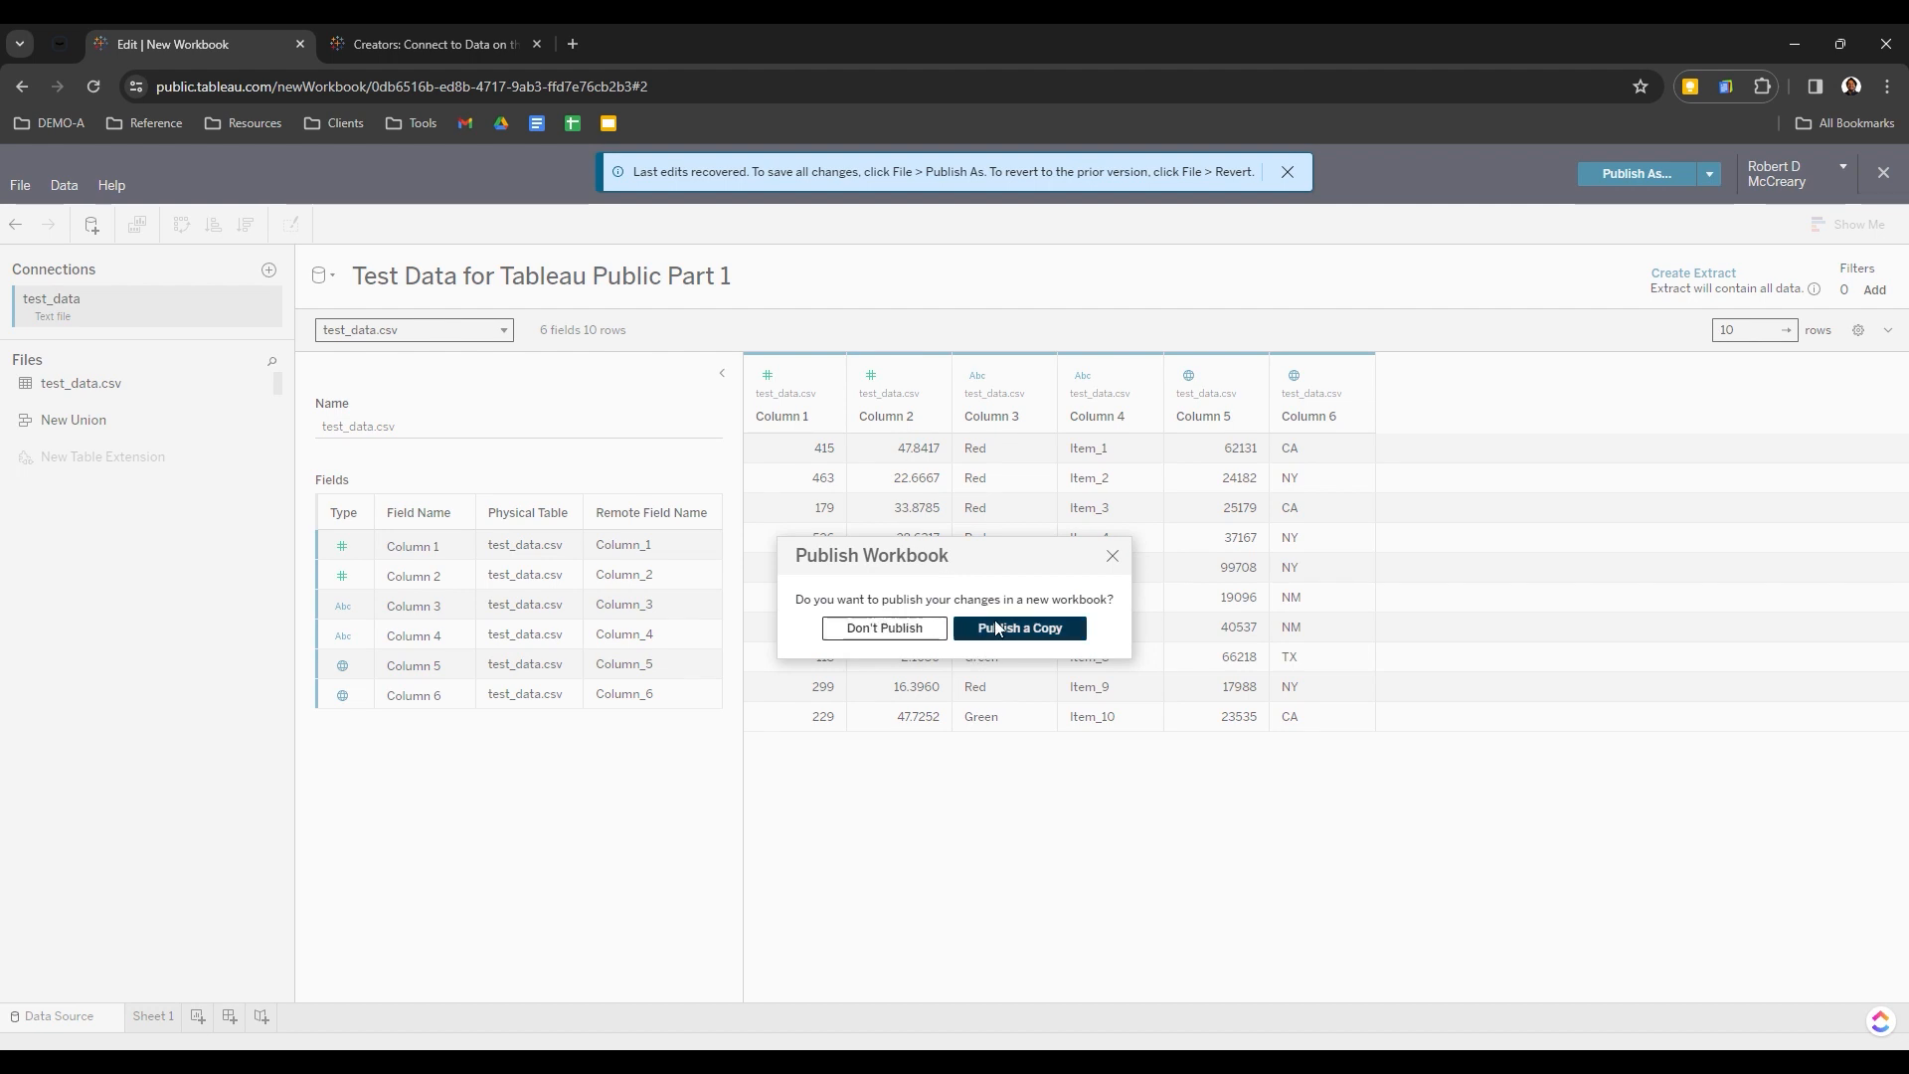
{"action": "left_click", "coordinate": [924, 640]}
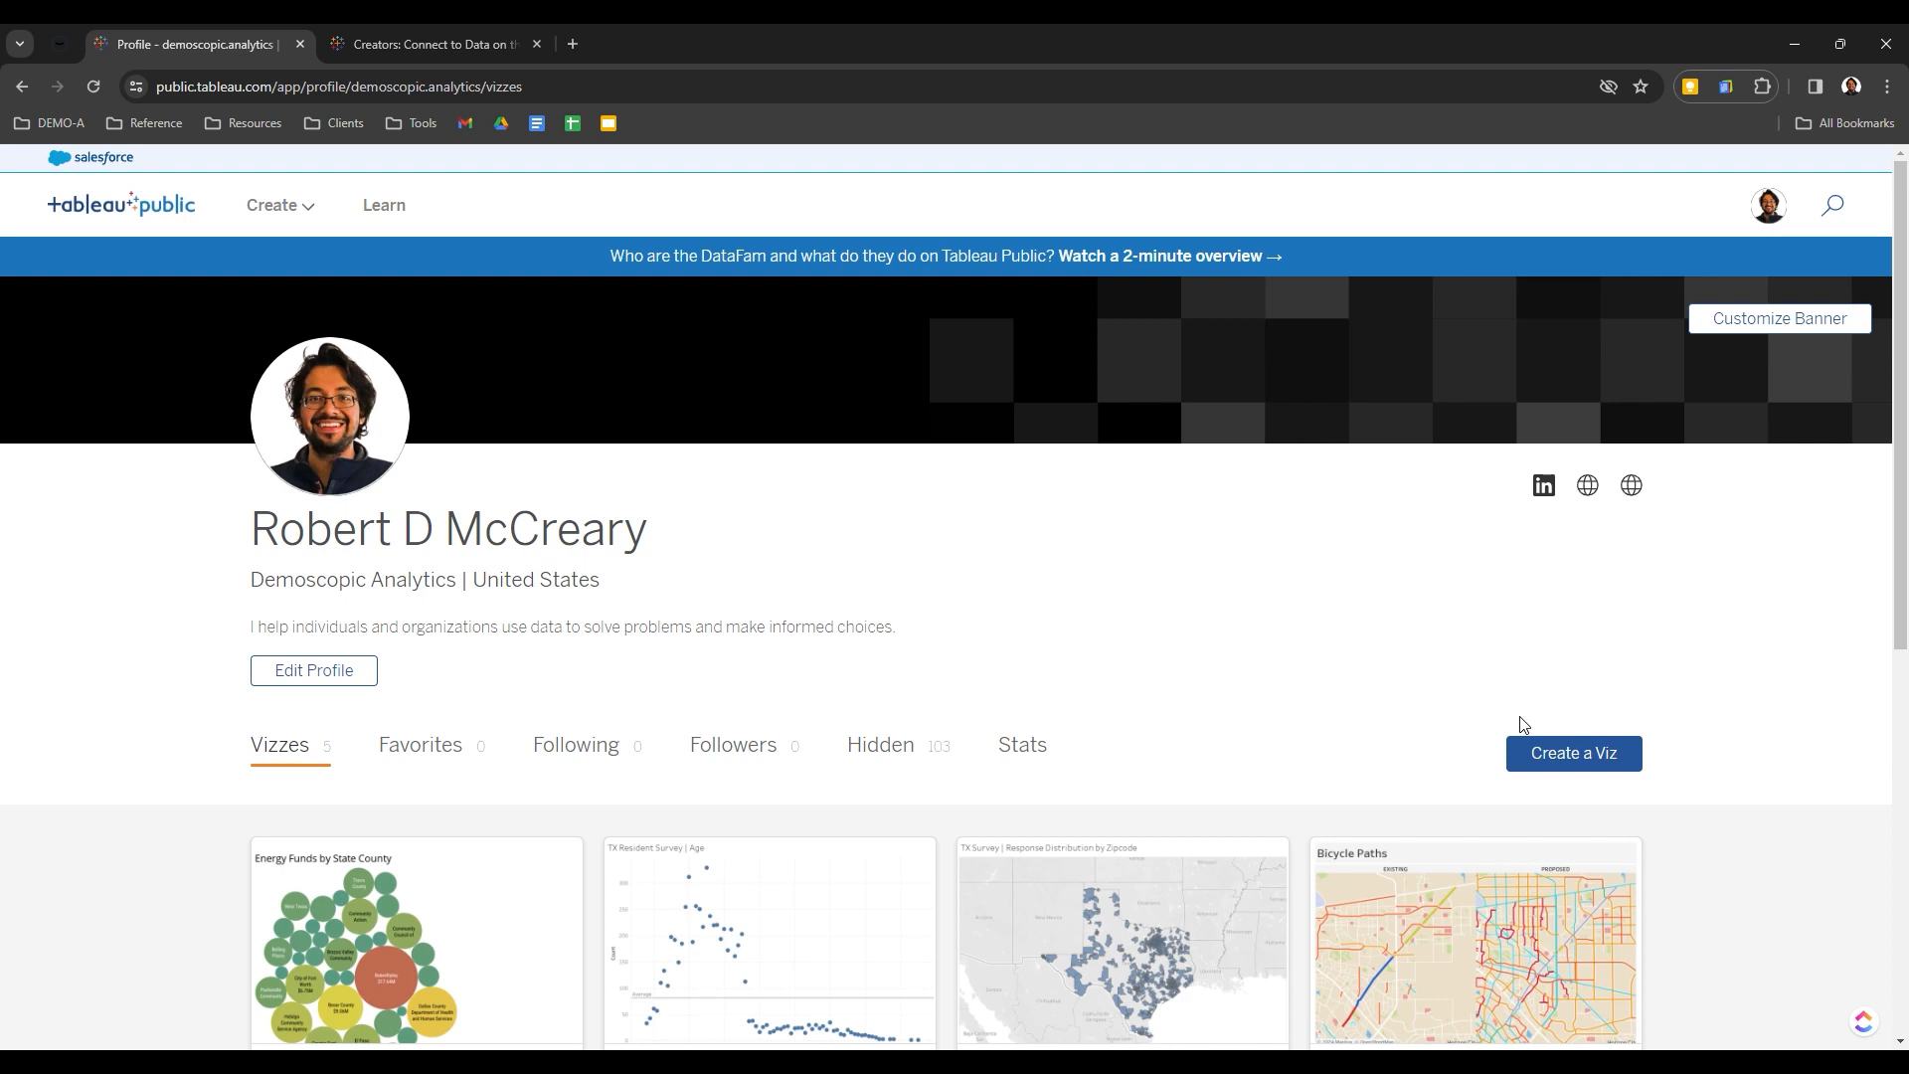
{"action": "left_click", "coordinate": [1555, 754]}
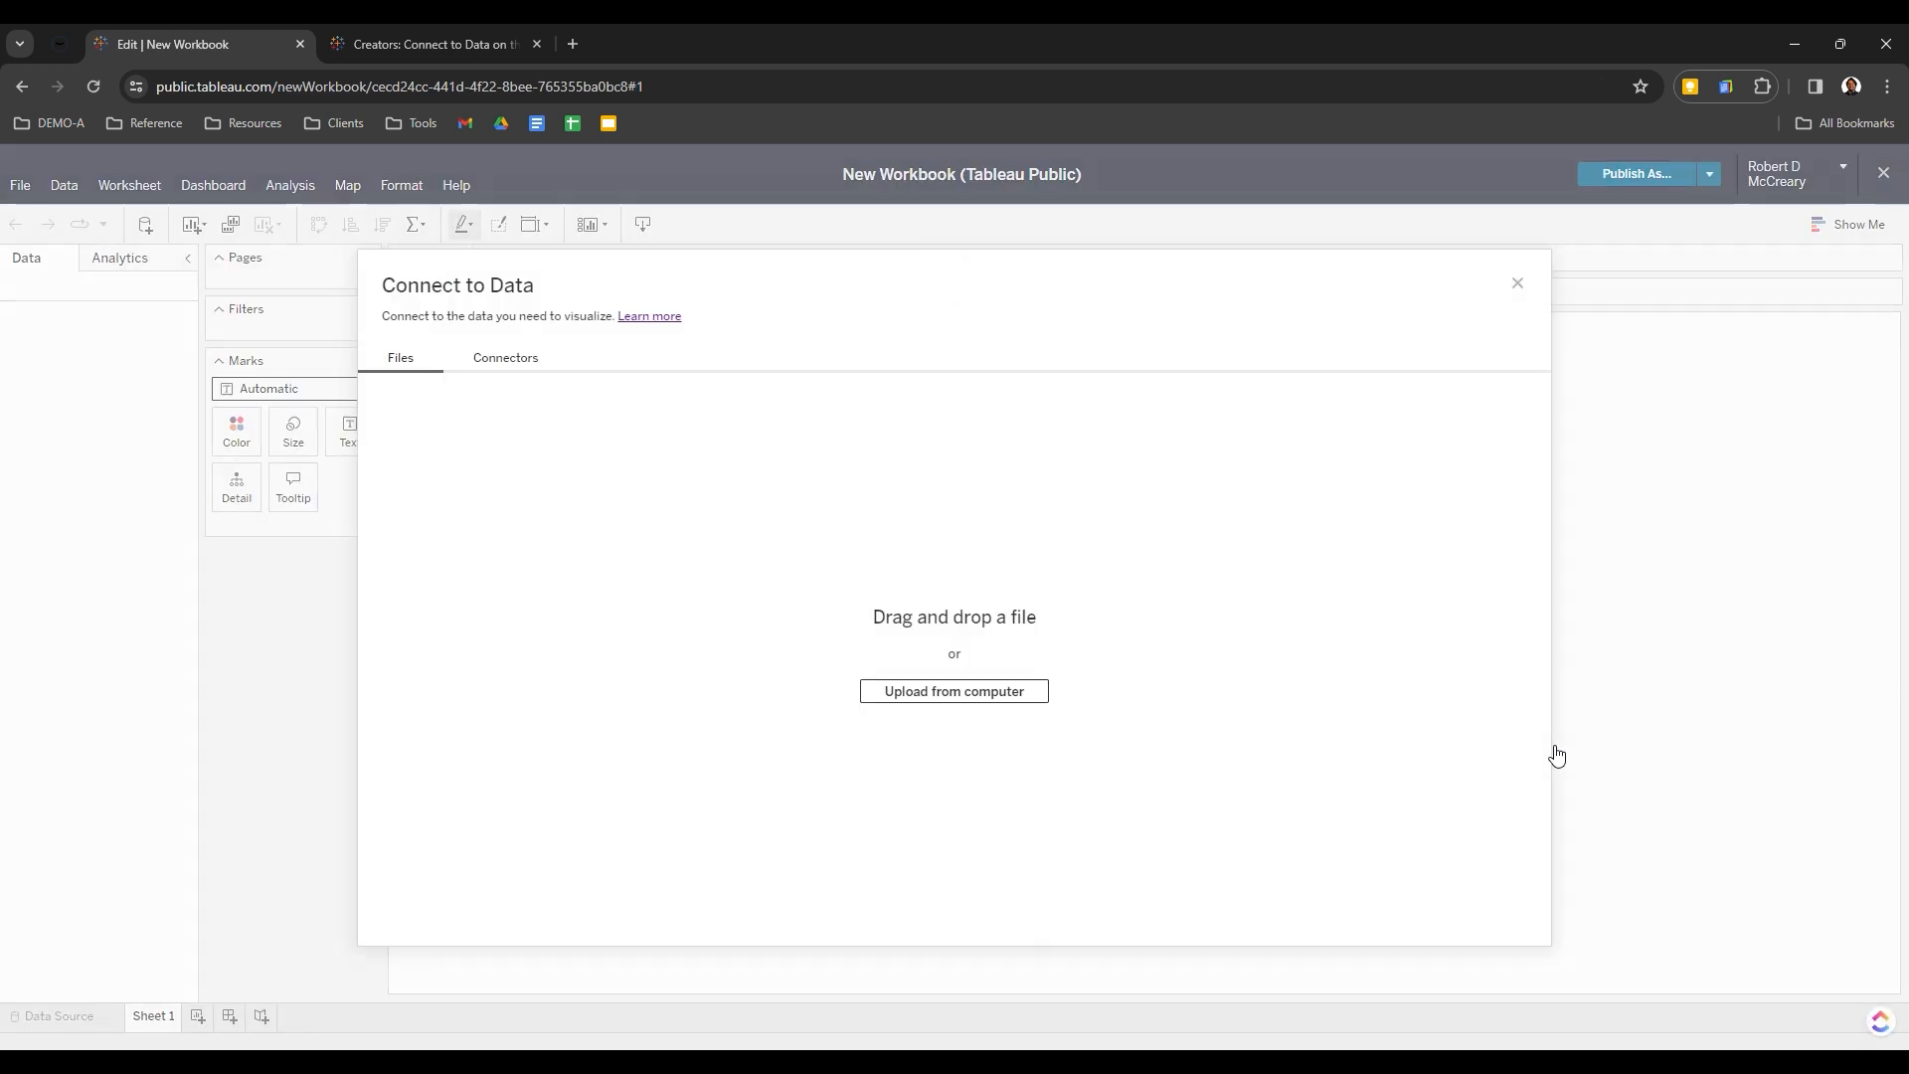
{"action": "left_click", "coordinate": [975, 696]}
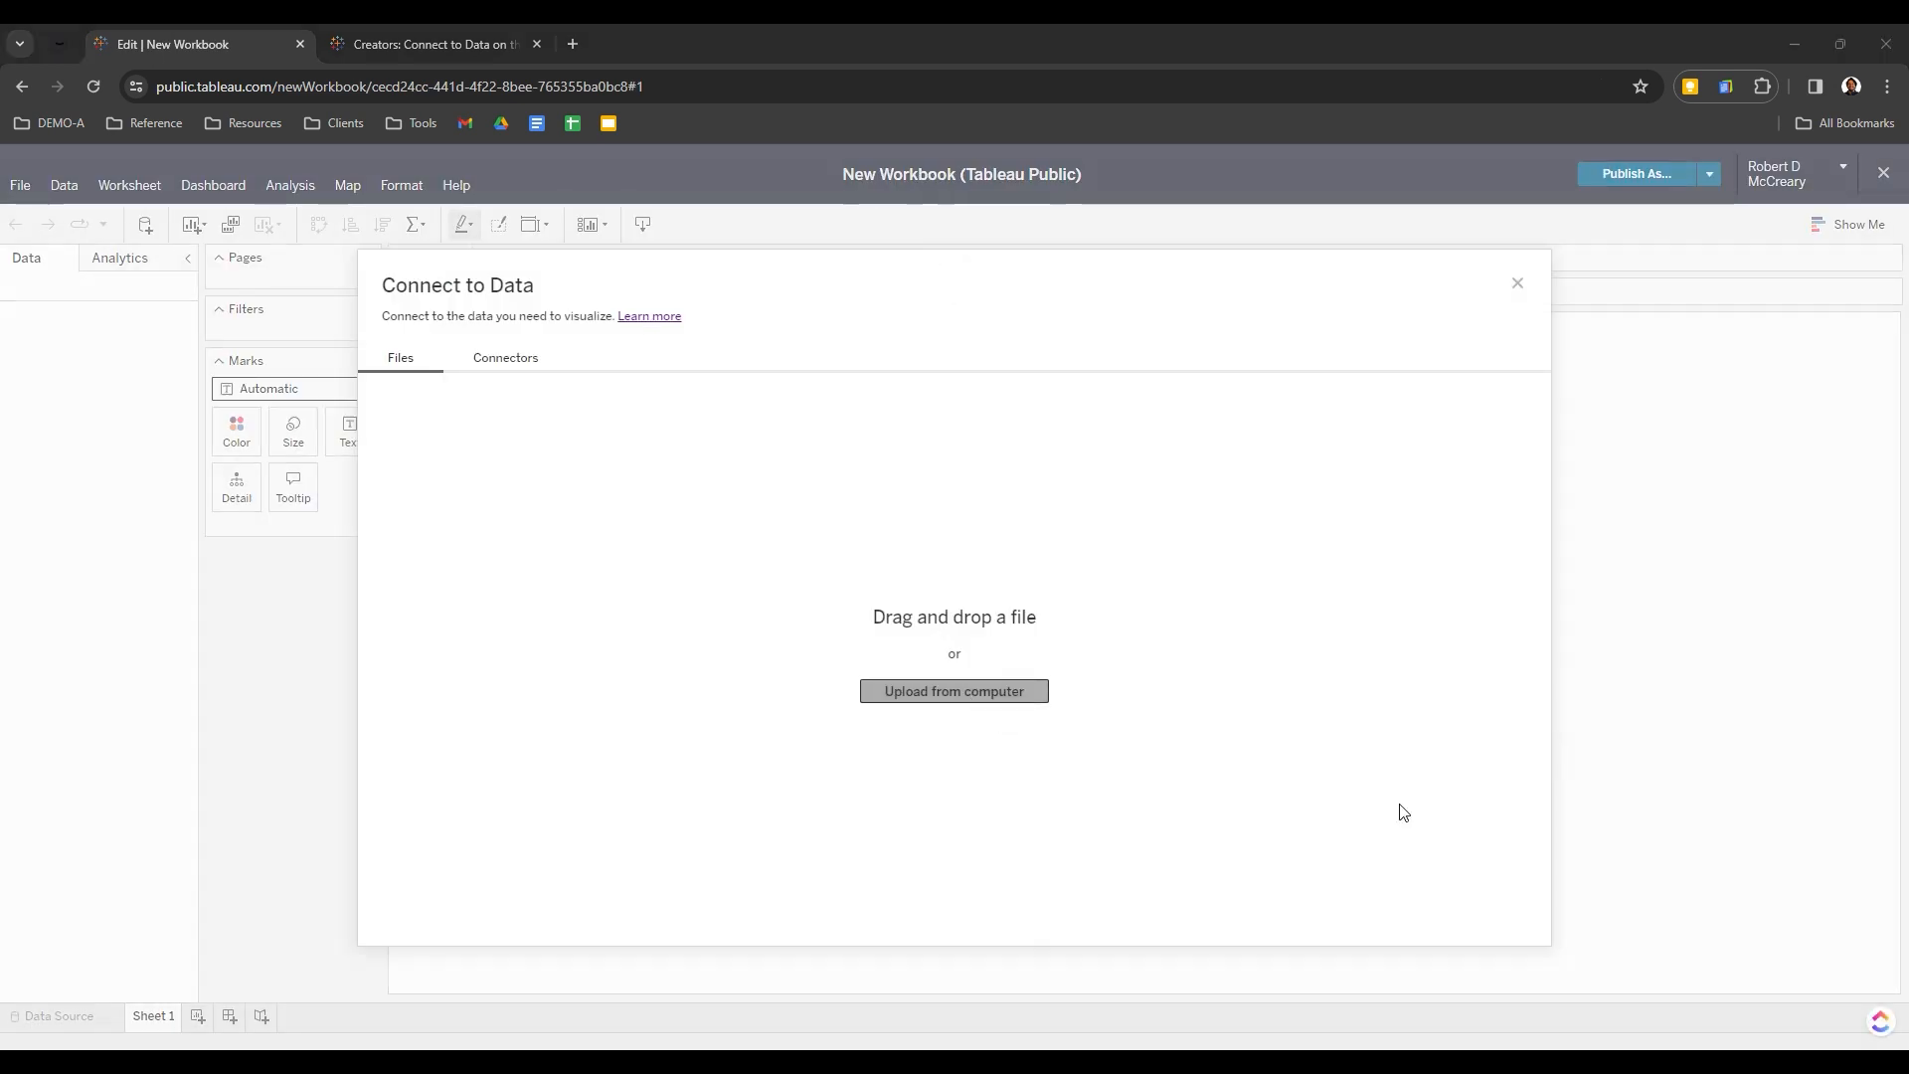
{"action": "left_click", "coordinate": [1362, 744]}
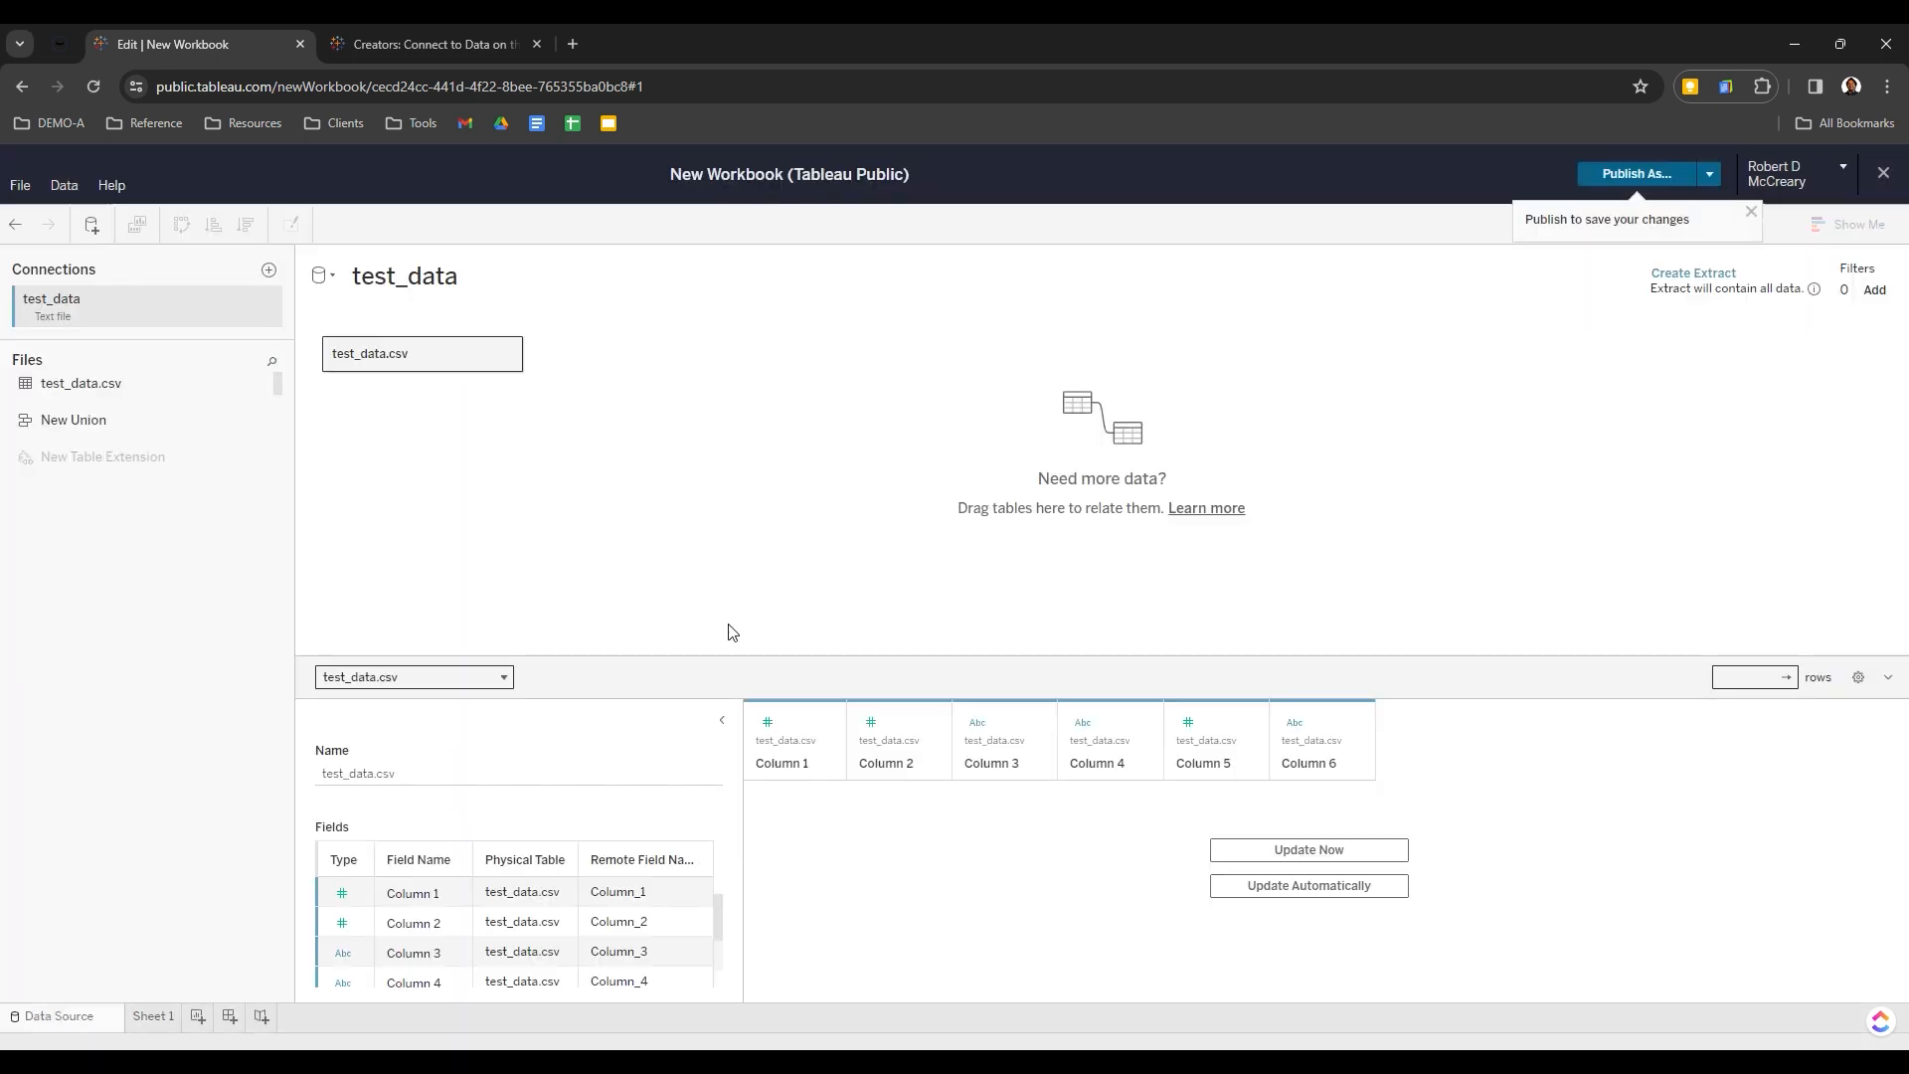
Rename the data source as "Test Data for Tableau Public Part 1"
{"action": "left_click", "coordinate": [634, 277]}
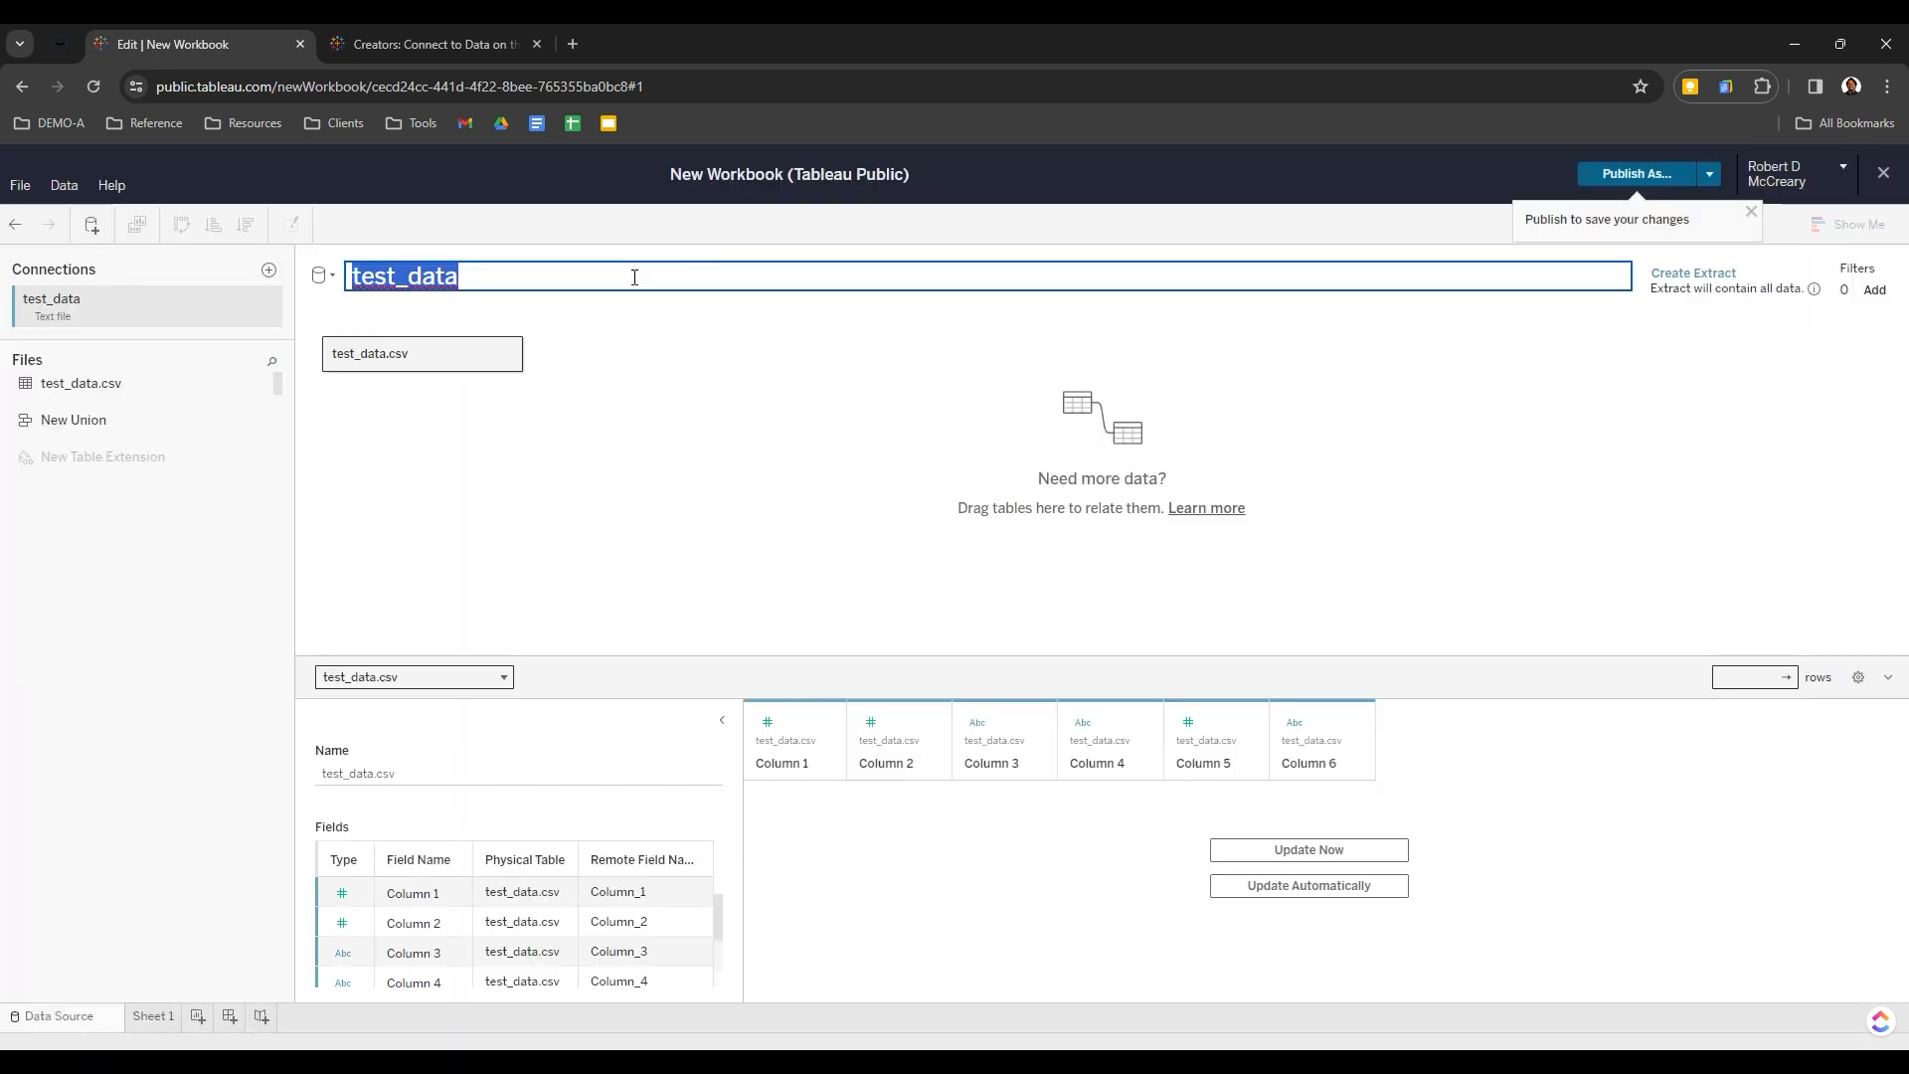
{"action": "key", "text": "BackSpace"}
{"action": "type", "text": "Test Data for"}
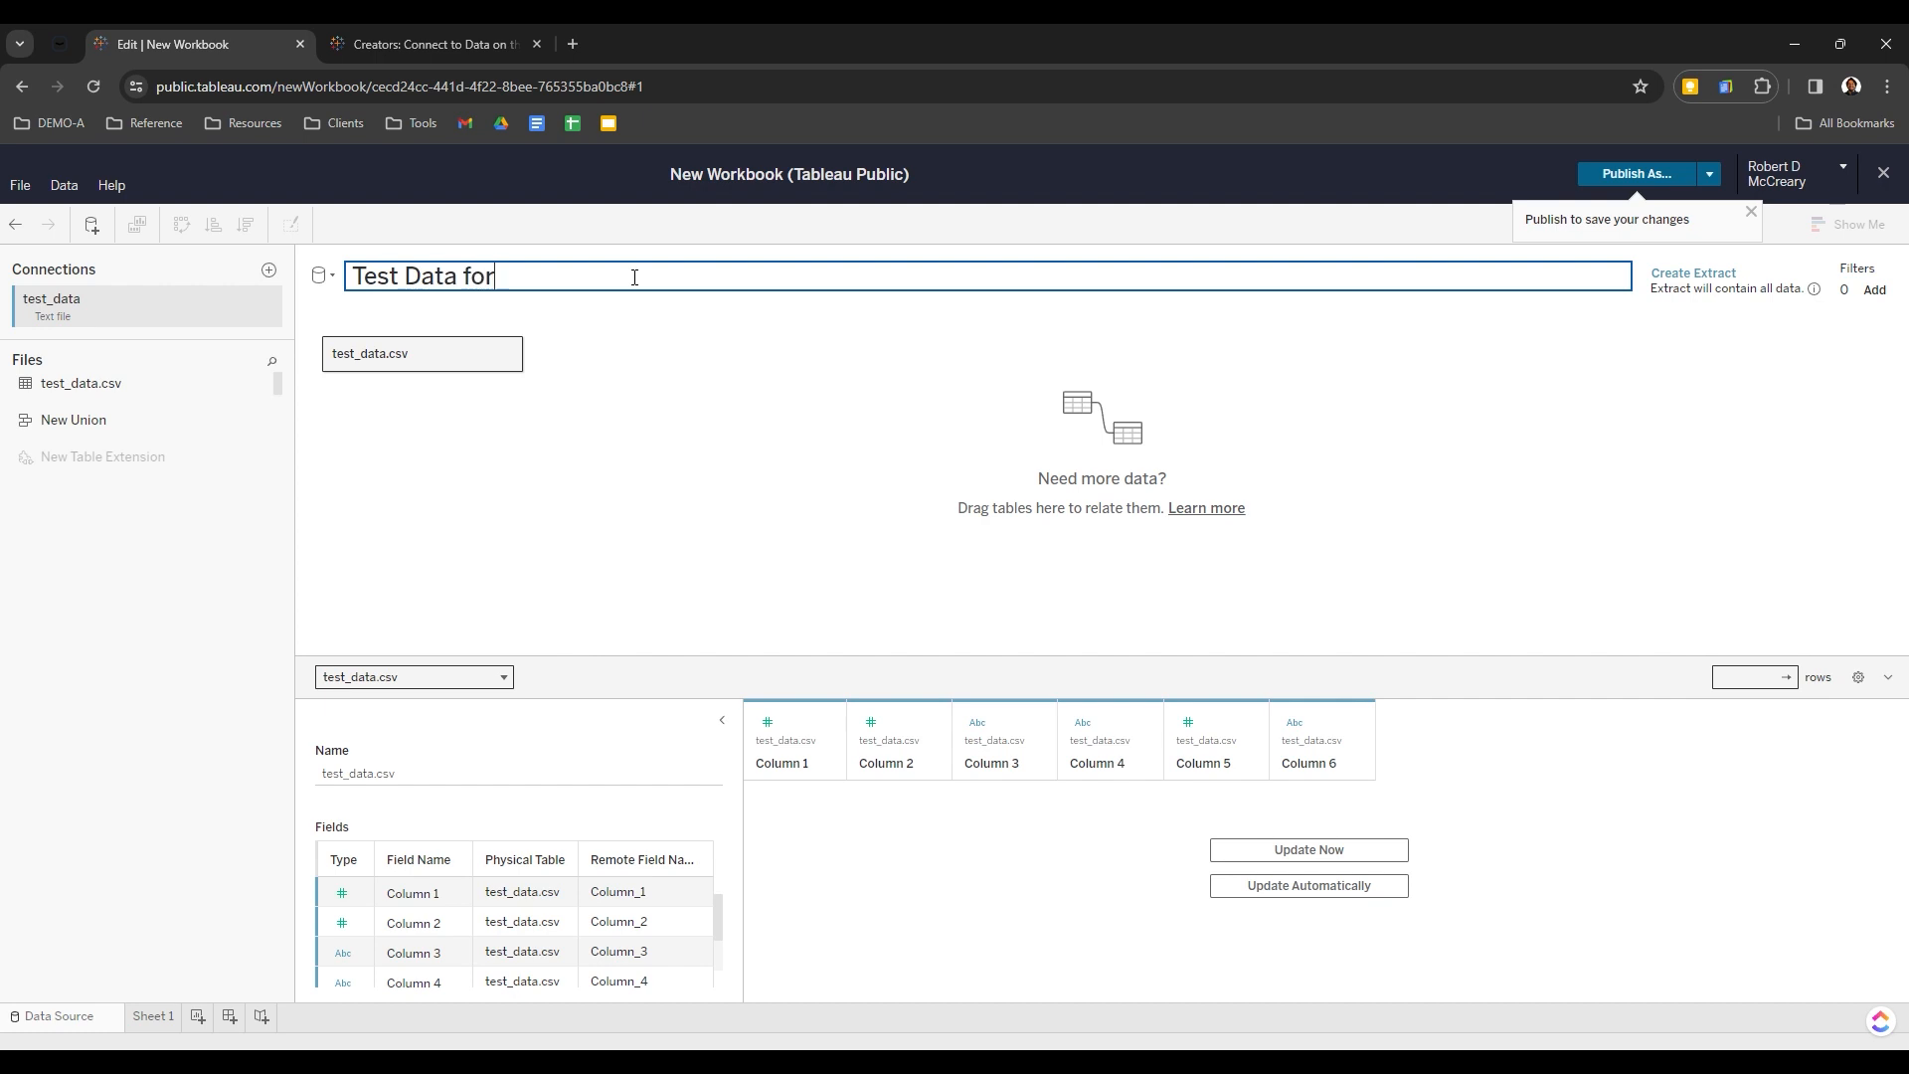
{"action": "type", "text": " Tableau"}
{"action": "type", "text": " Public"}
{"action": "type", "text": " Part"}
{"action": "key", "text": "BackSpace"}
{"action": "type", "text": "rt 1"}
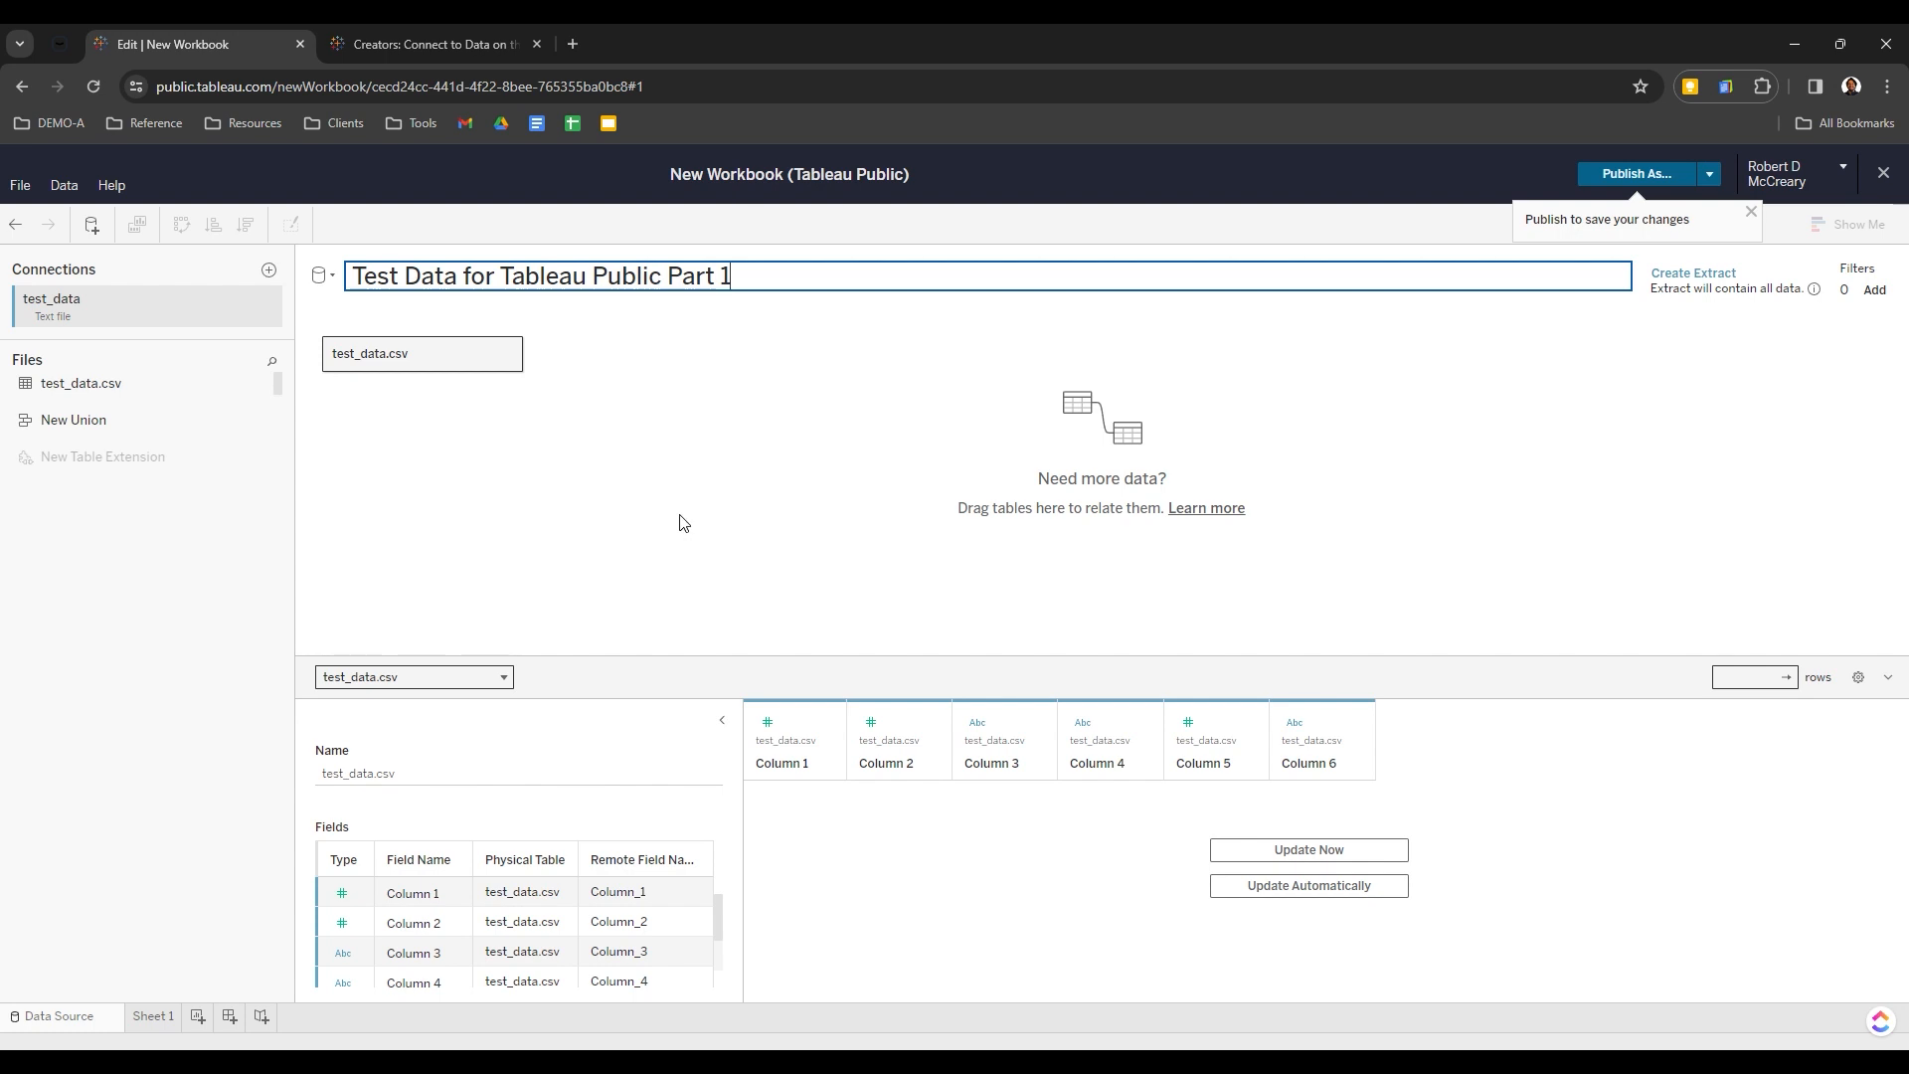
Enlarge the table details pane and assign geographic roles to Column 5 and Column 6
{"action": "left_click", "coordinate": [641, 659]}
{"action": "left_click_drag", "start_coordinate": [643, 669], "coordinate": [614, 492]}
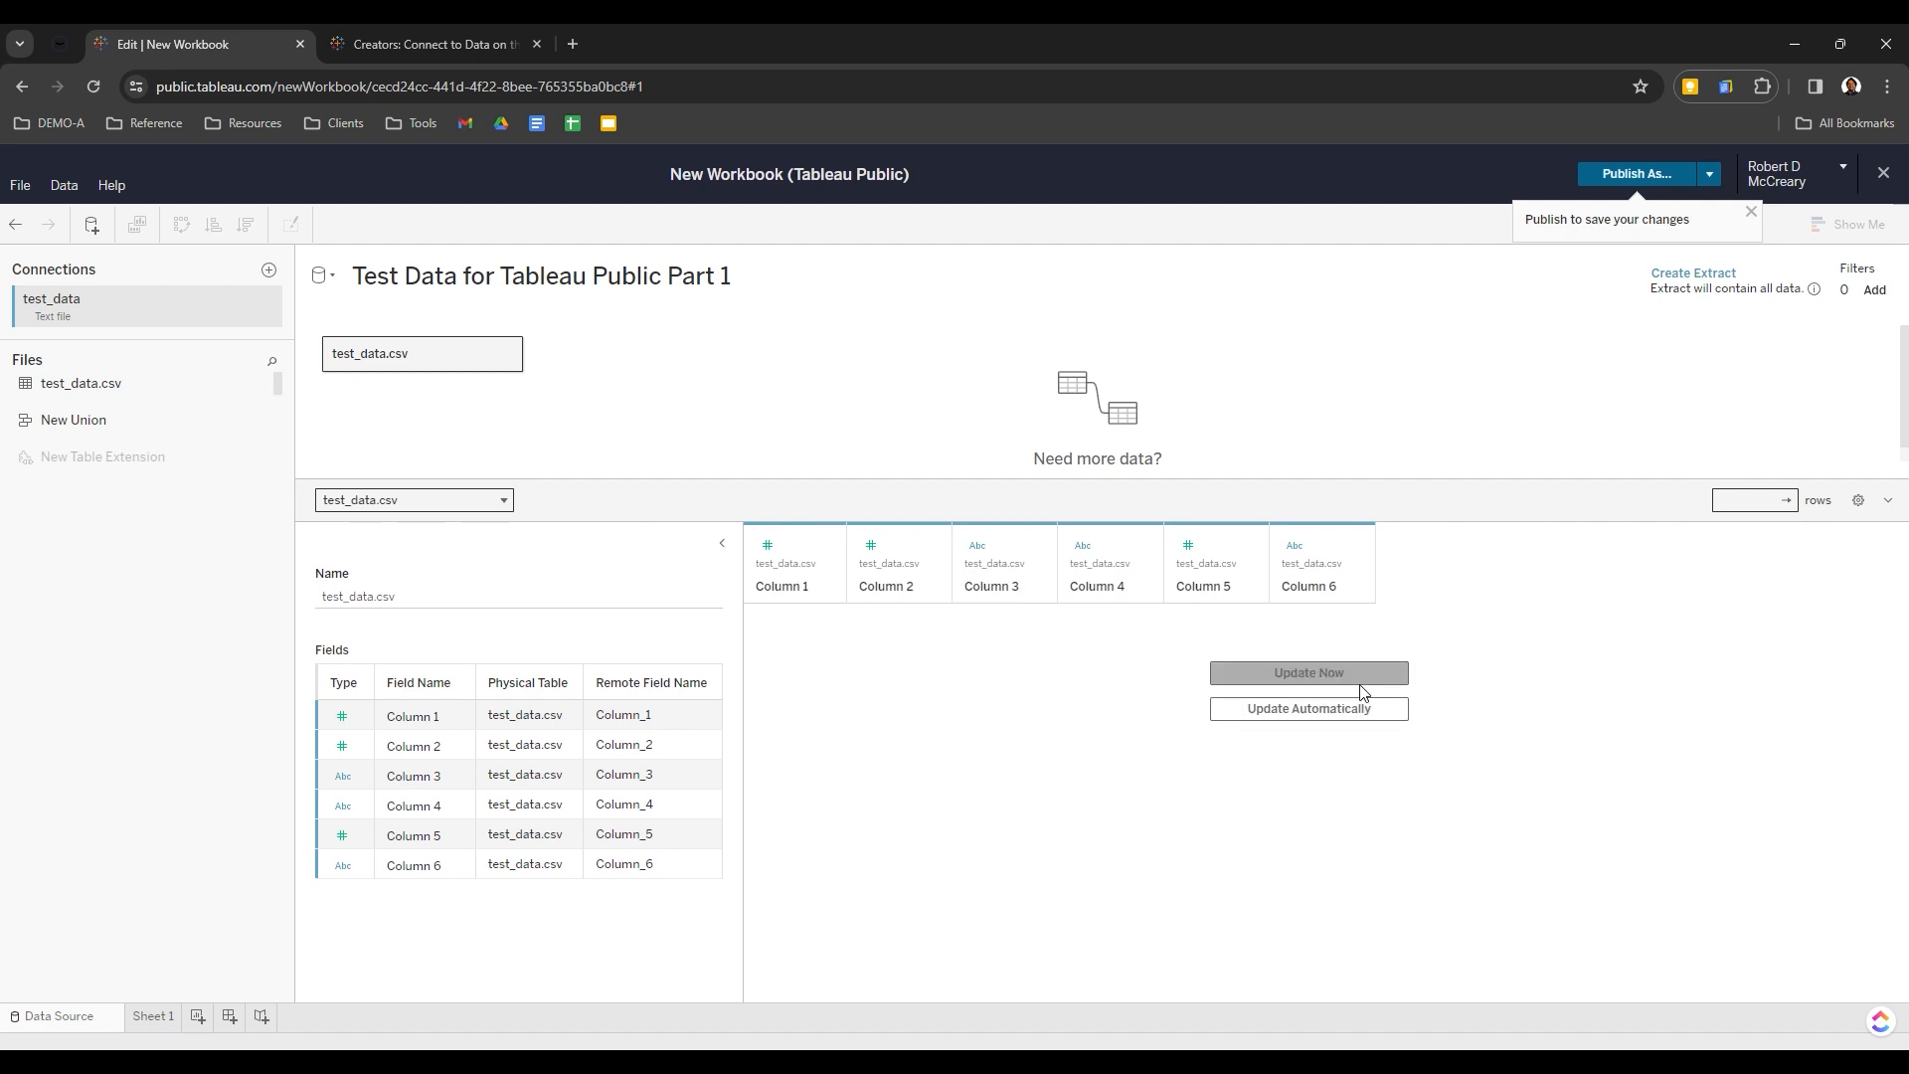
{"action": "left_click", "coordinate": [1185, 553]}
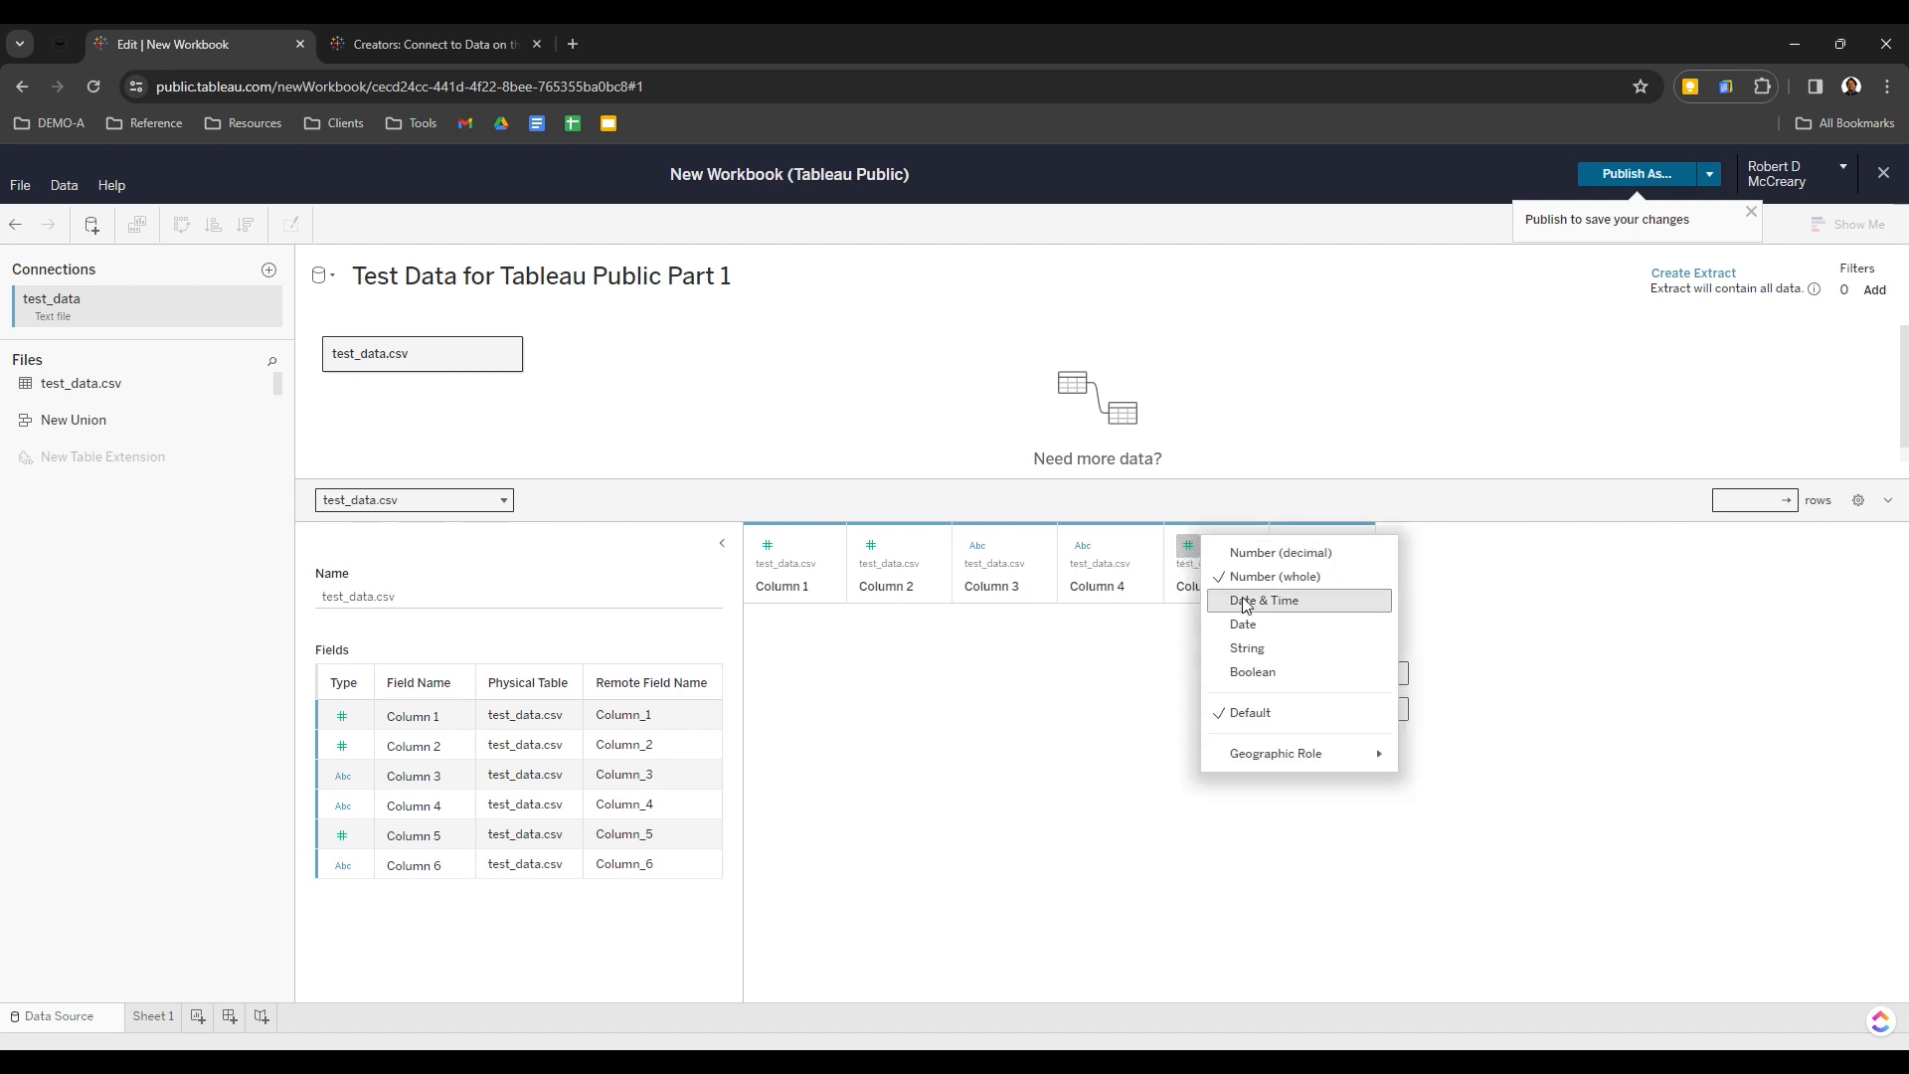
{"action": "mouse_move", "coordinate": [1332, 753]}
{"action": "left_click", "coordinate": [1414, 744]}
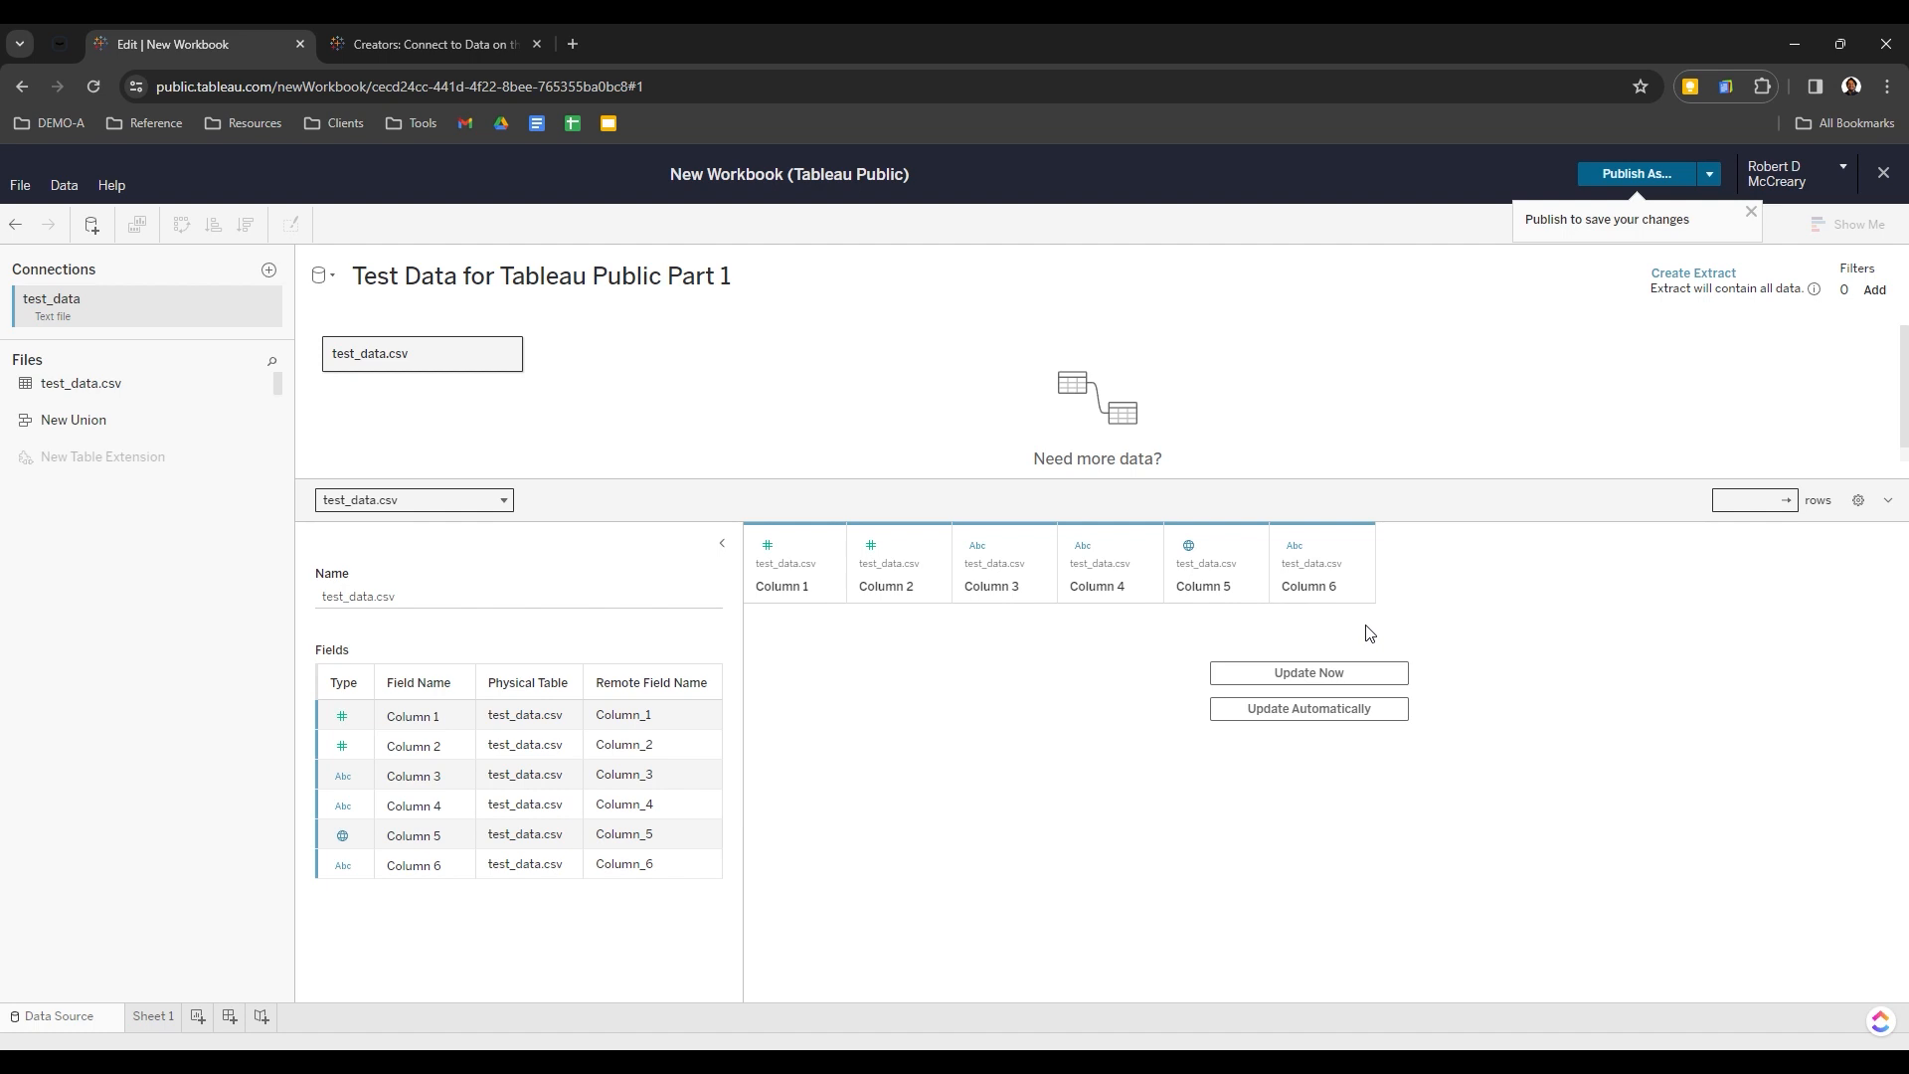
{"action": "left_click", "coordinate": [1304, 556]}
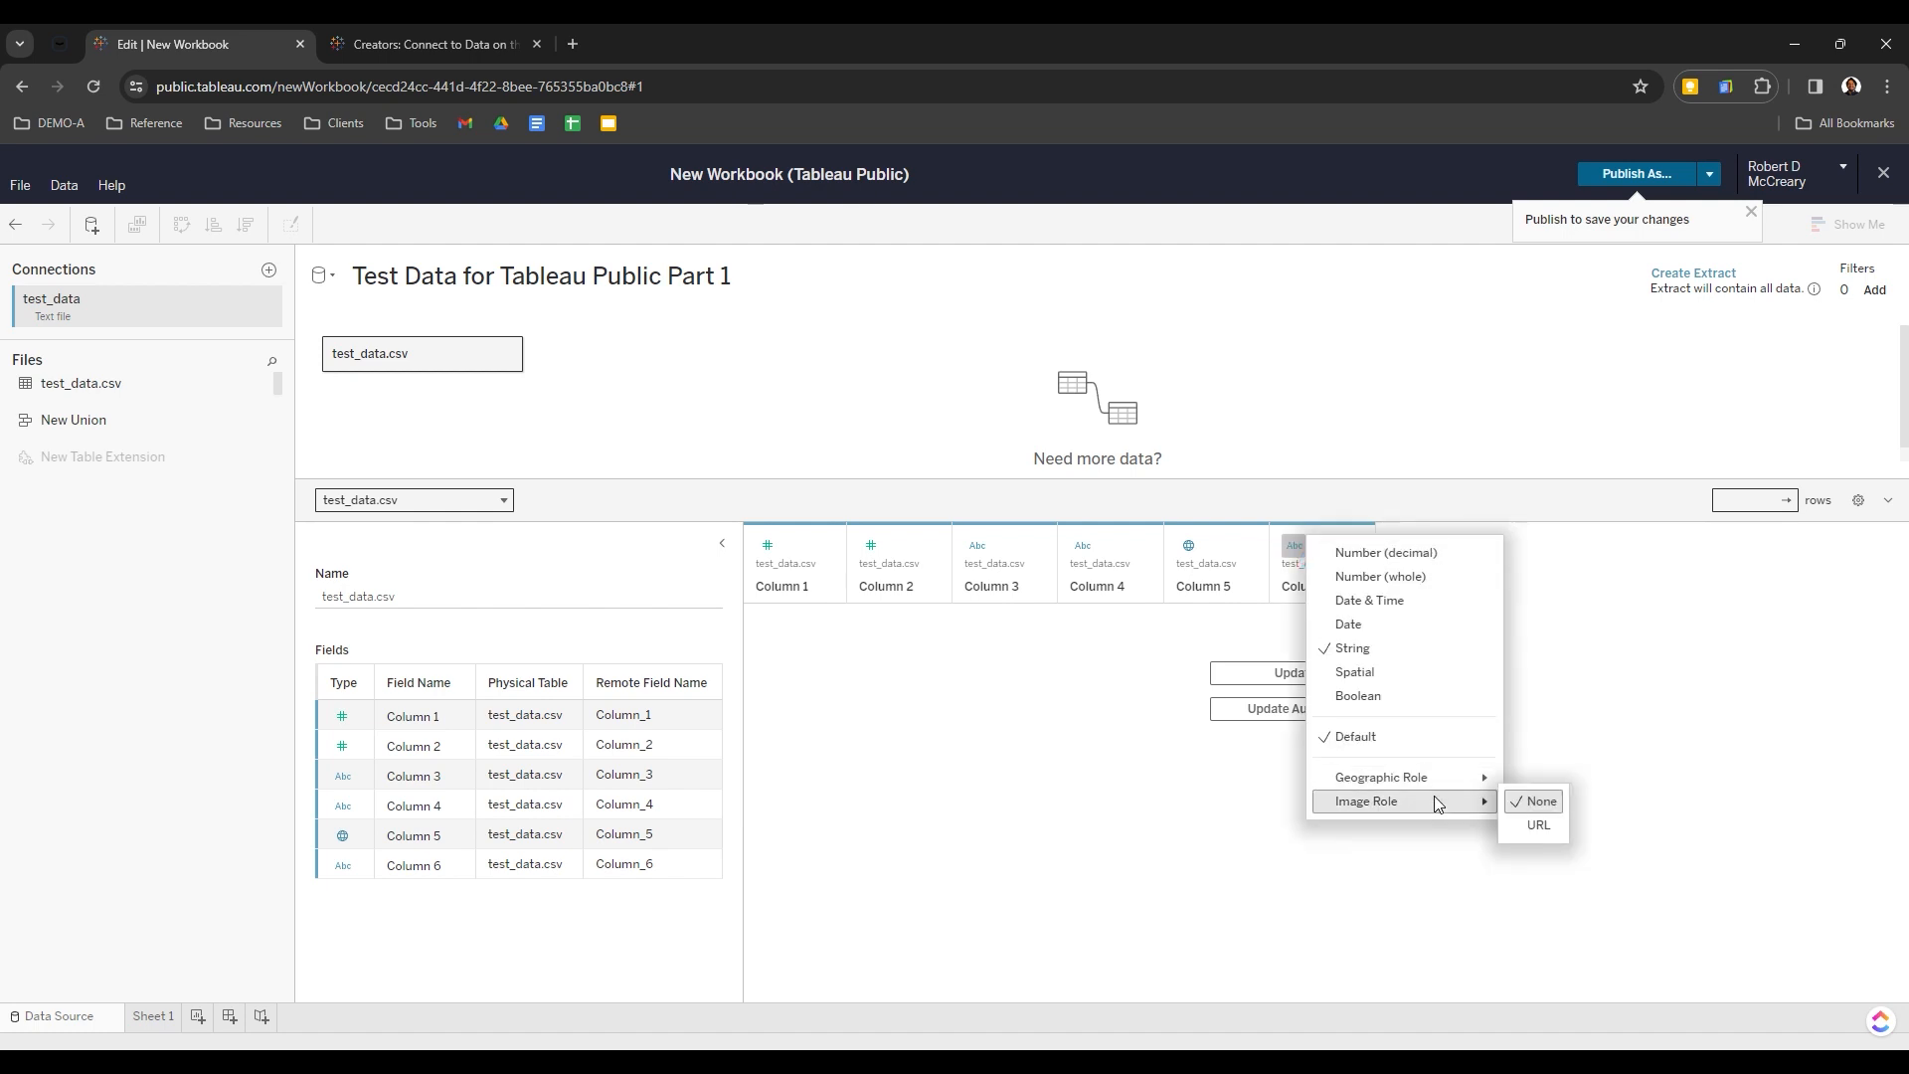
{"action": "mouse_move", "coordinate": [1468, 782]}
{"action": "left_click", "coordinate": [1595, 702]}
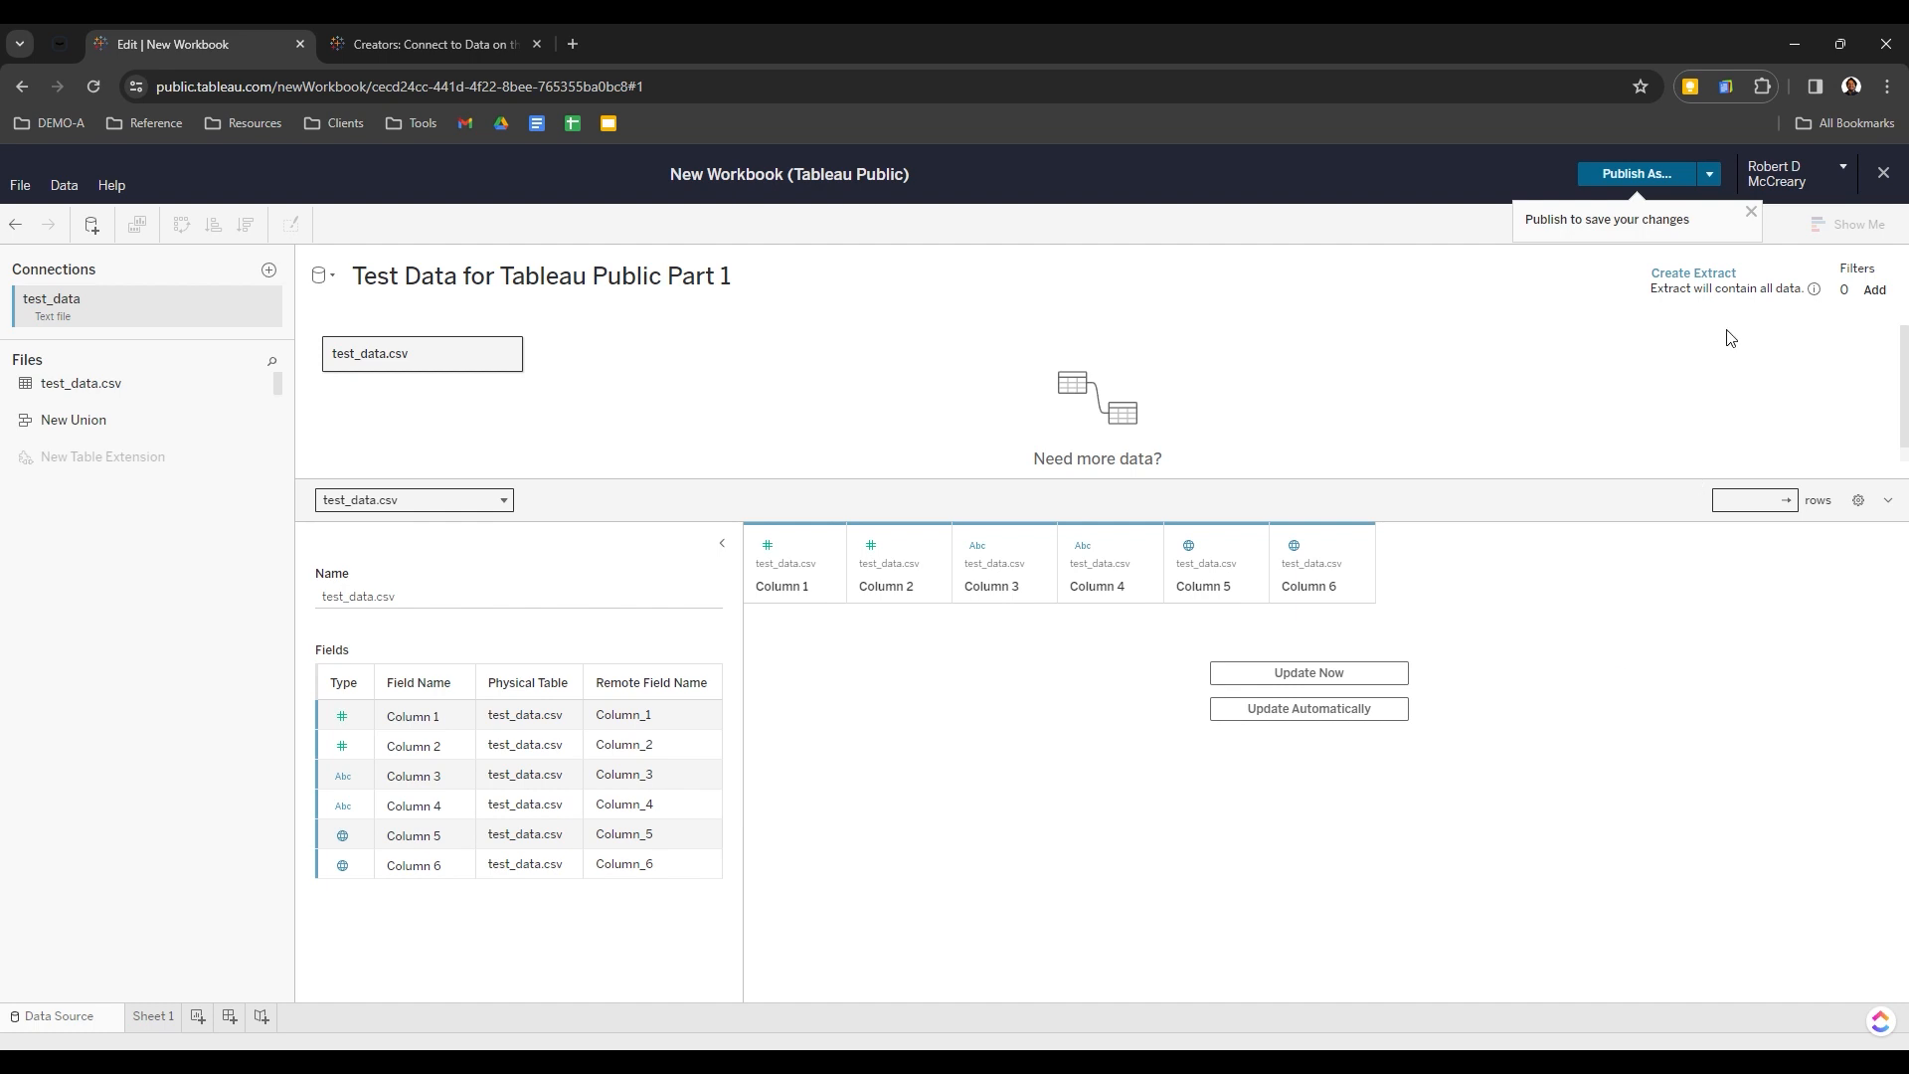
Try to create an extract of the renamed data source containing all data
{"action": "left_click", "coordinate": [1751, 212]}
{"action": "left_click", "coordinate": [1688, 277]}
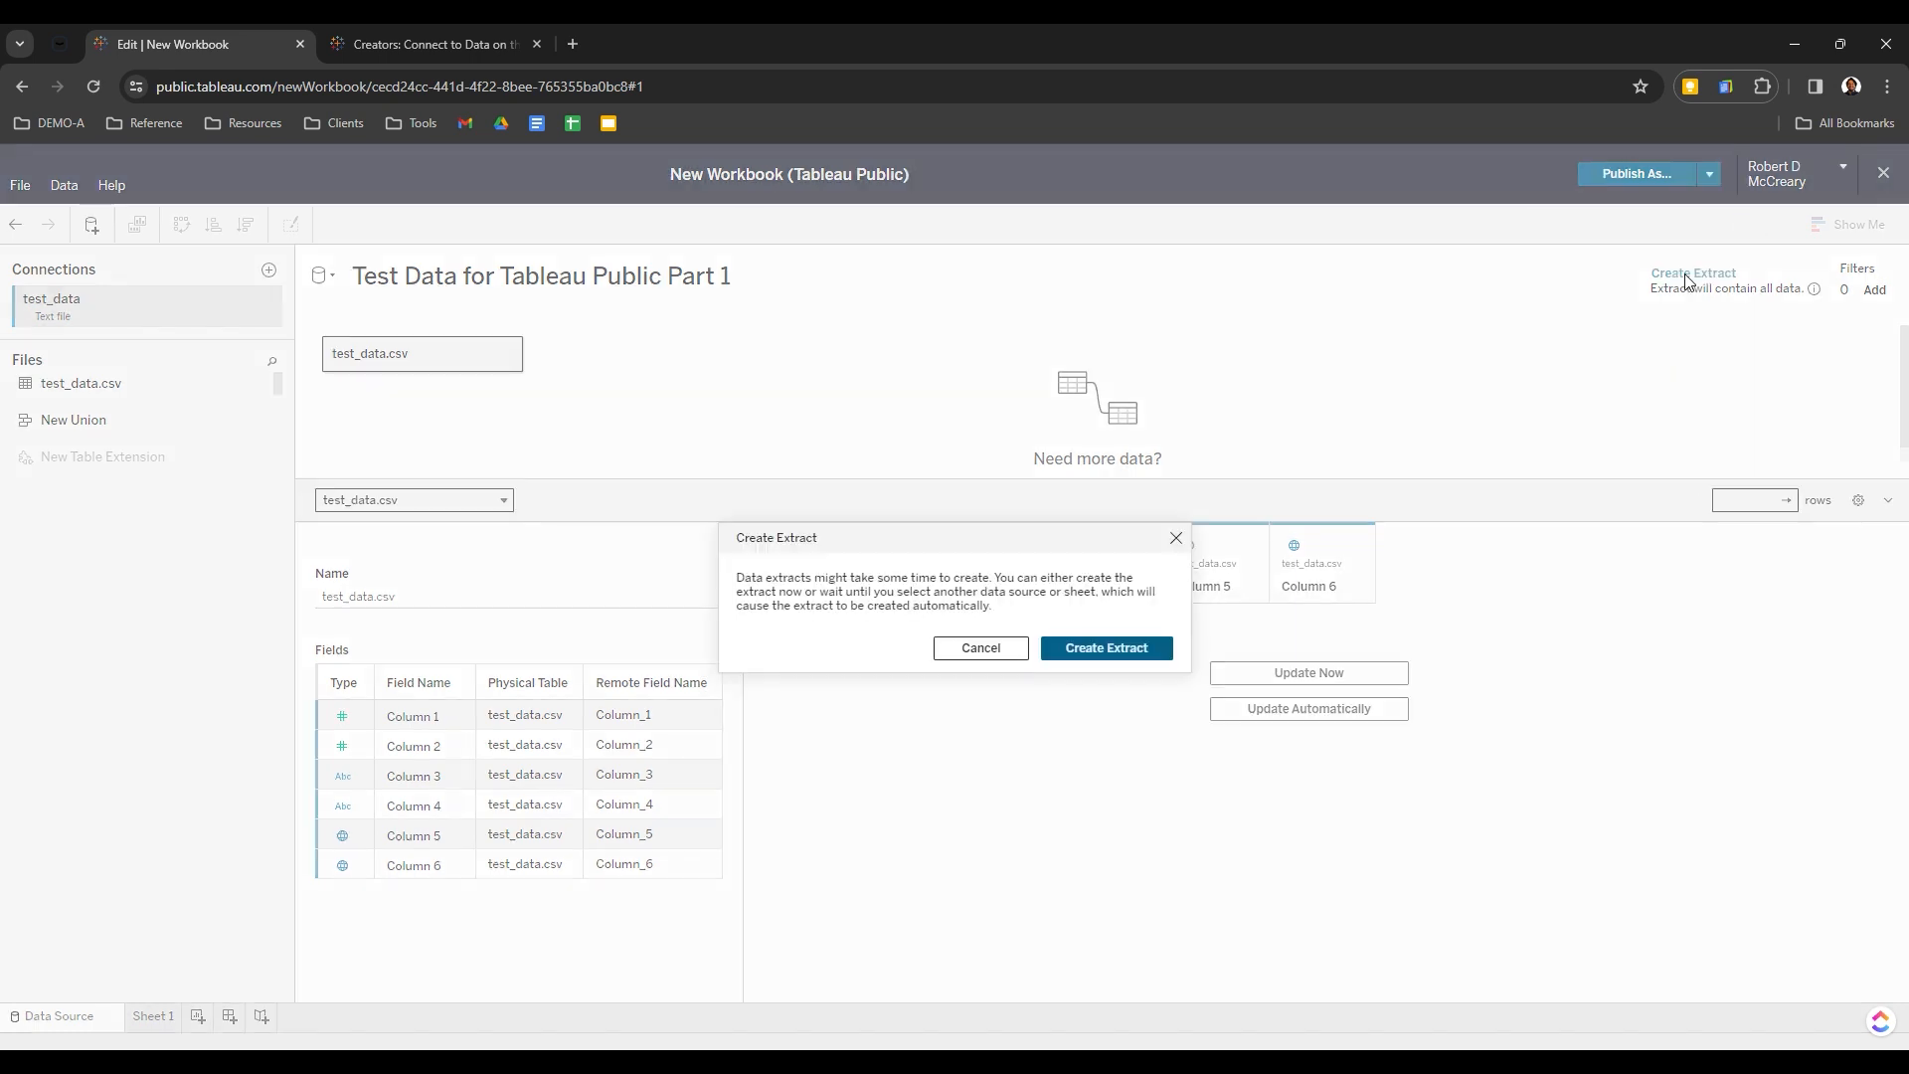
{"action": "left_click", "coordinate": [1158, 648]}
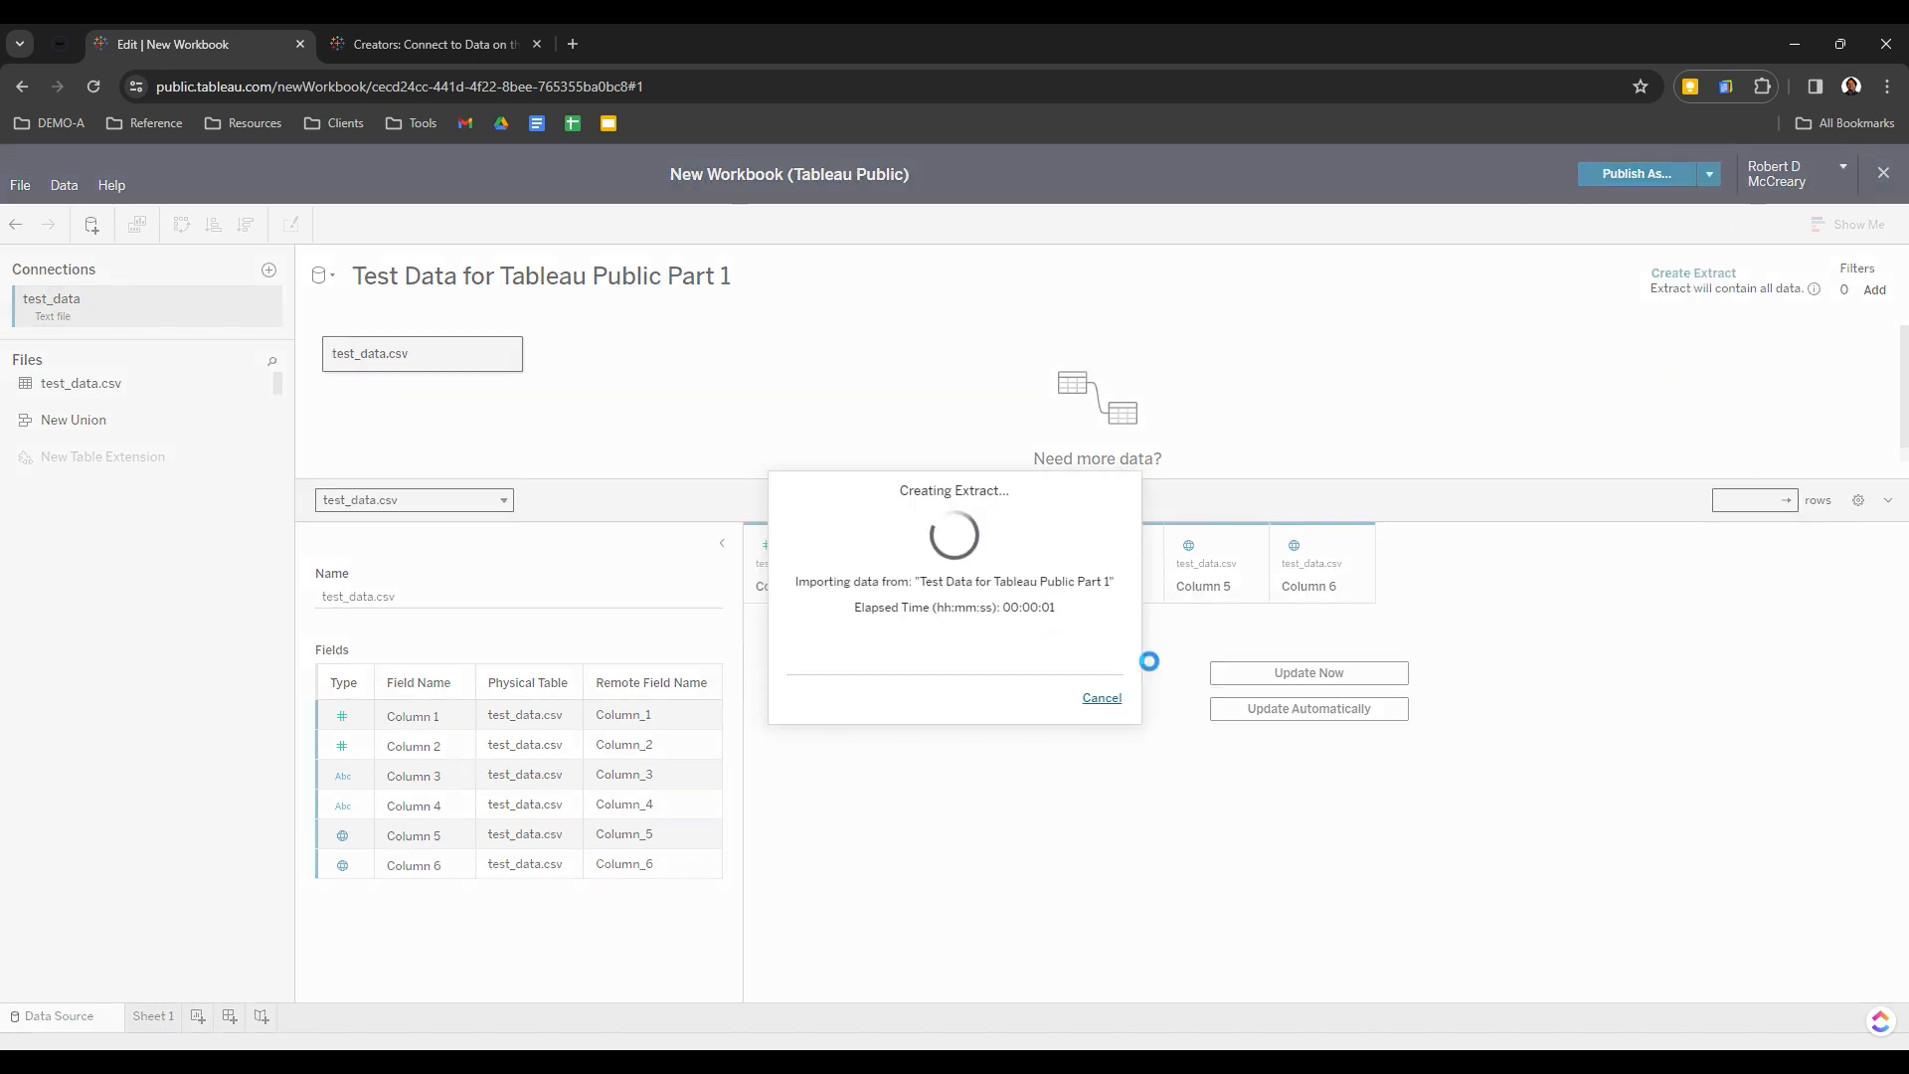
{"action": "left_click", "coordinate": [1111, 701]}
Set the data preview to update automatically and retry creating the extract
{"action": "left_click", "coordinate": [1253, 708]}
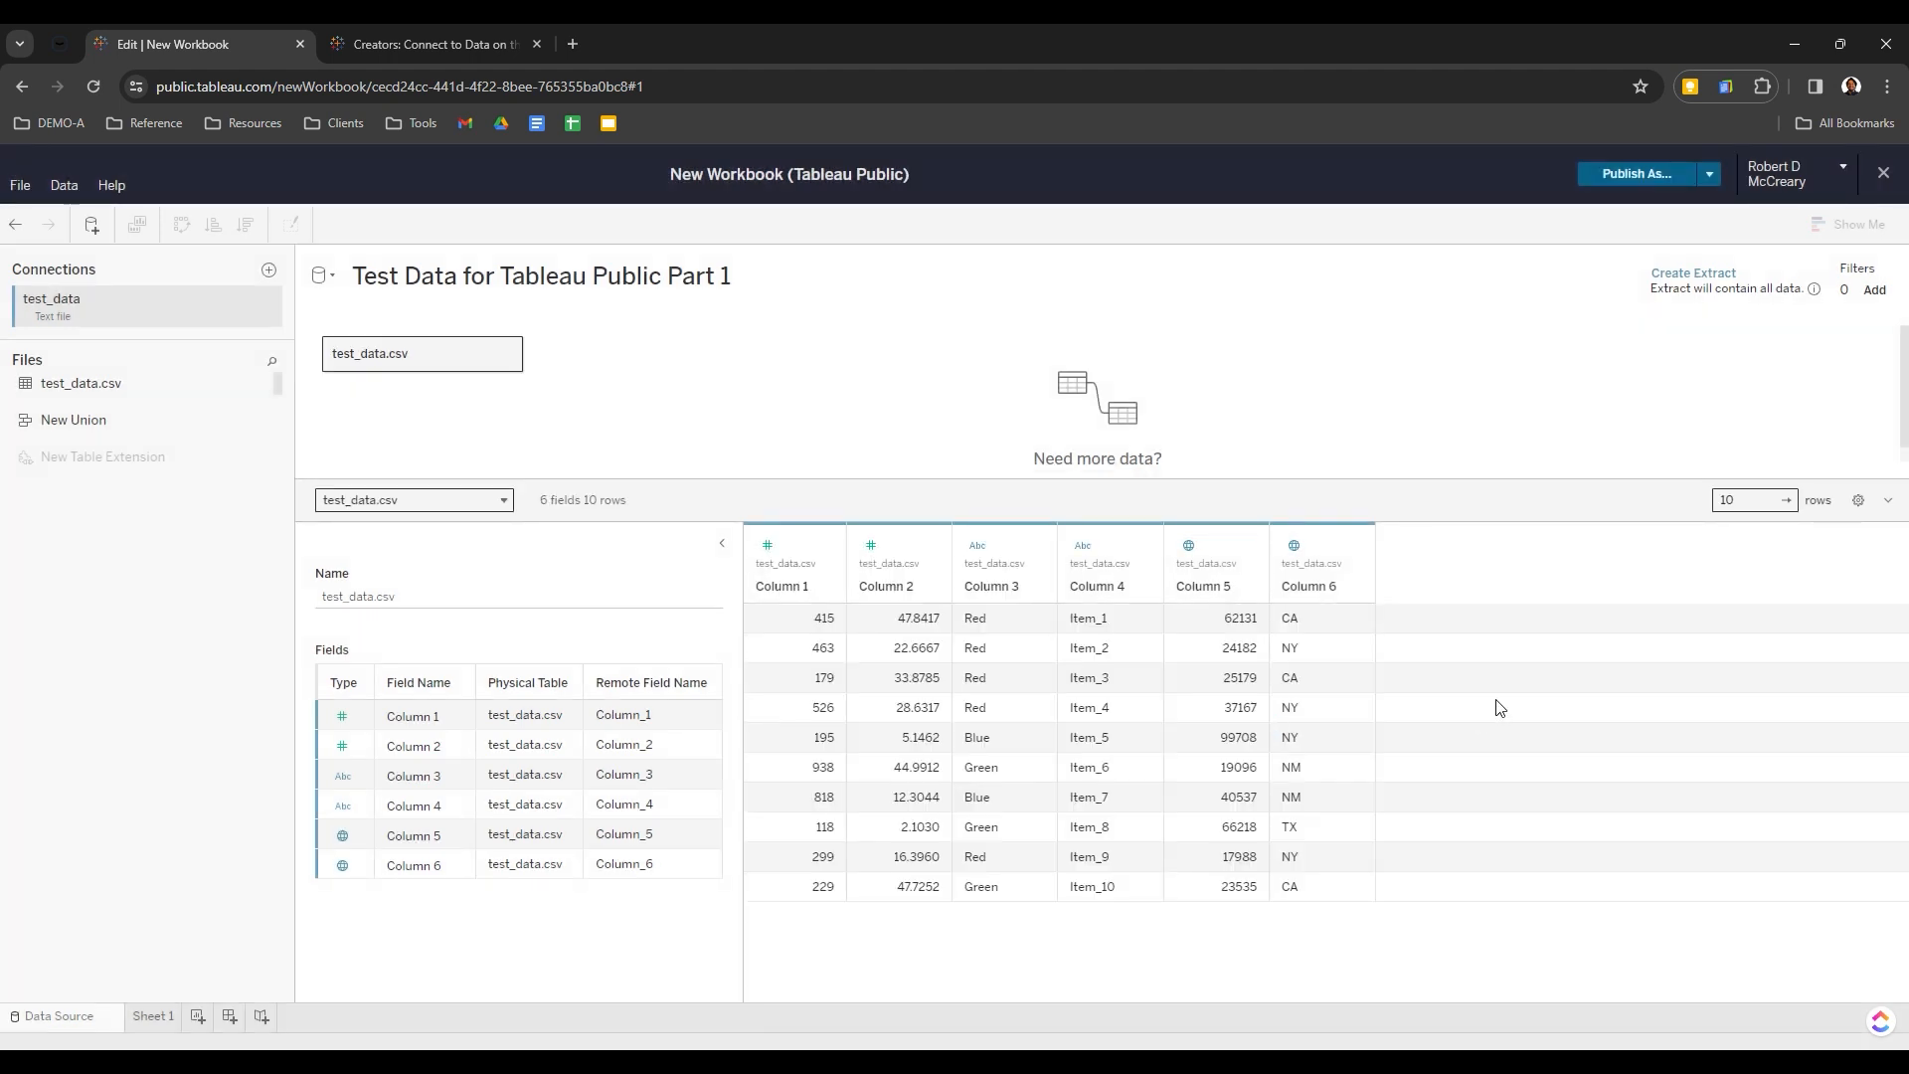
{"action": "left_click", "coordinate": [1712, 277]}
{"action": "left_click", "coordinate": [1157, 651]}
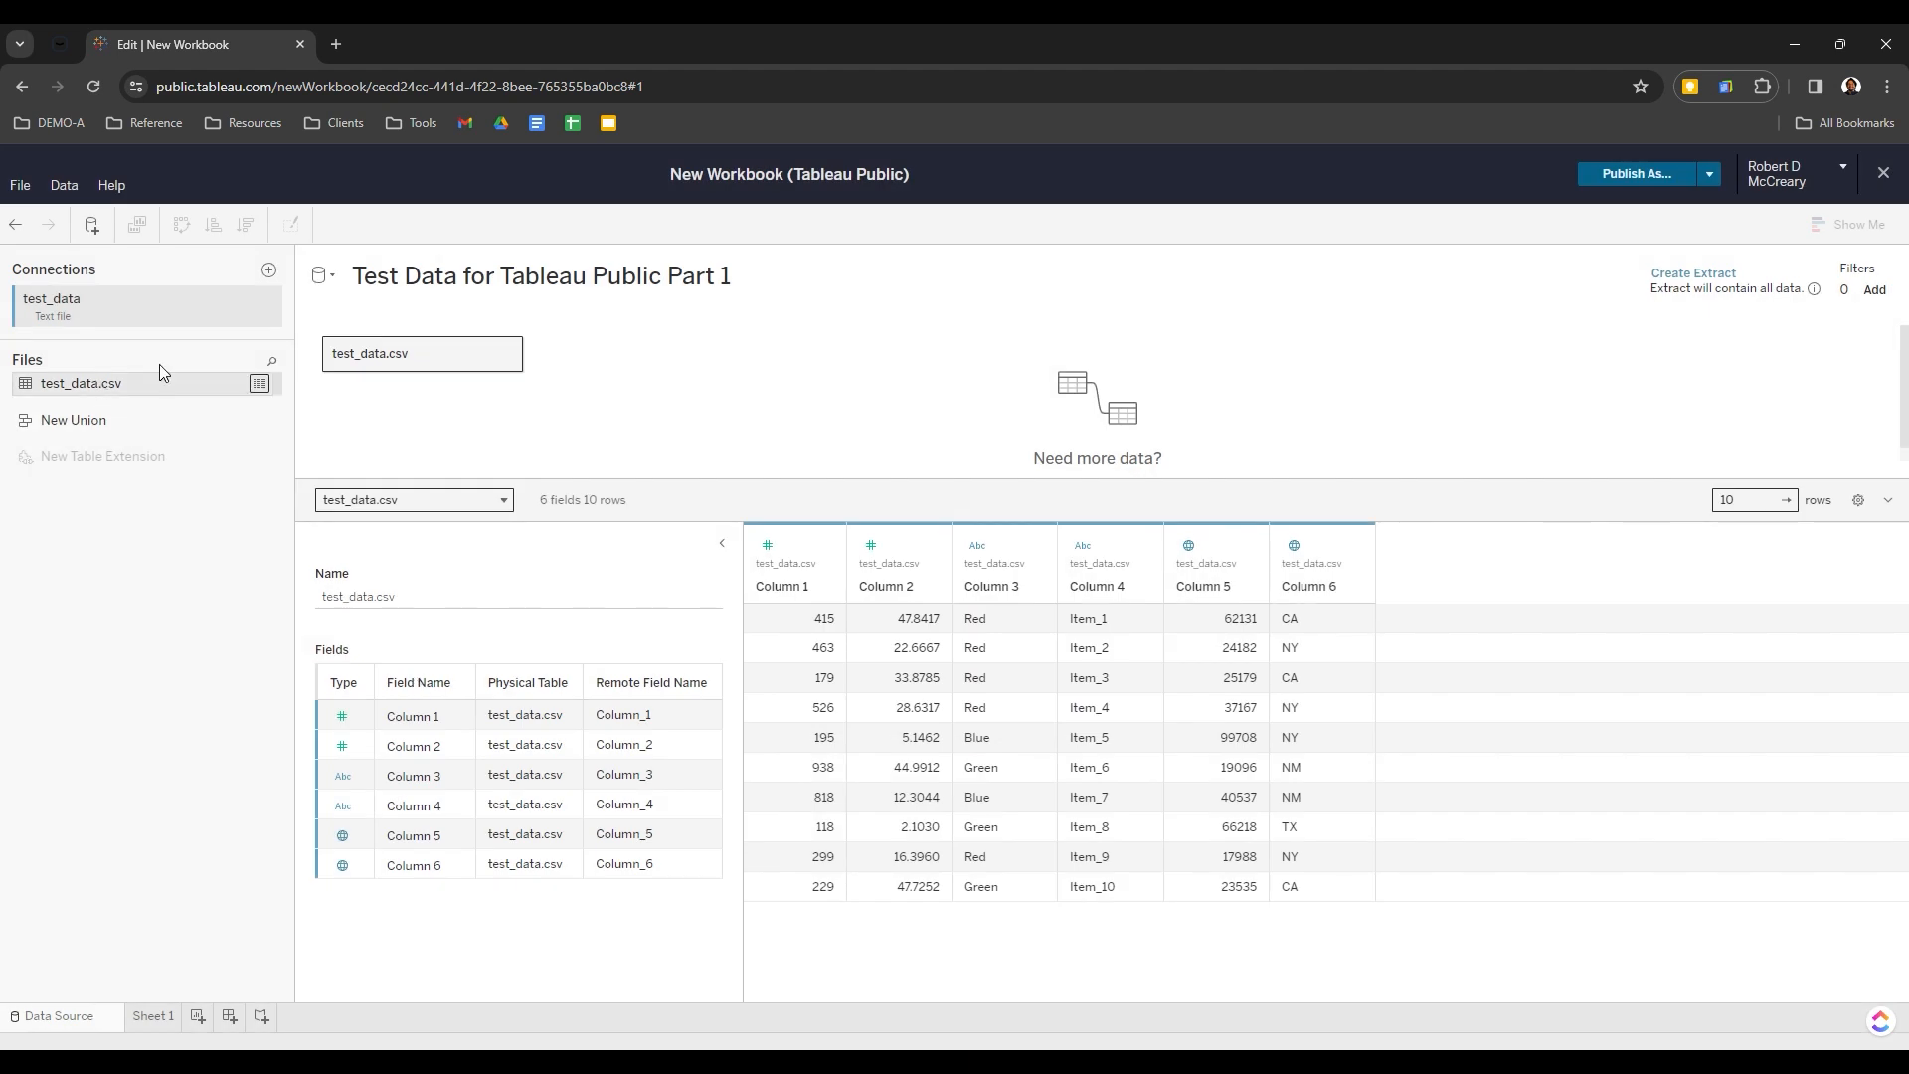
Check the physical table behind test_data.csv and open Sheet 1, letting the extract build automatically
{"action": "left_click", "coordinate": [505, 354]}
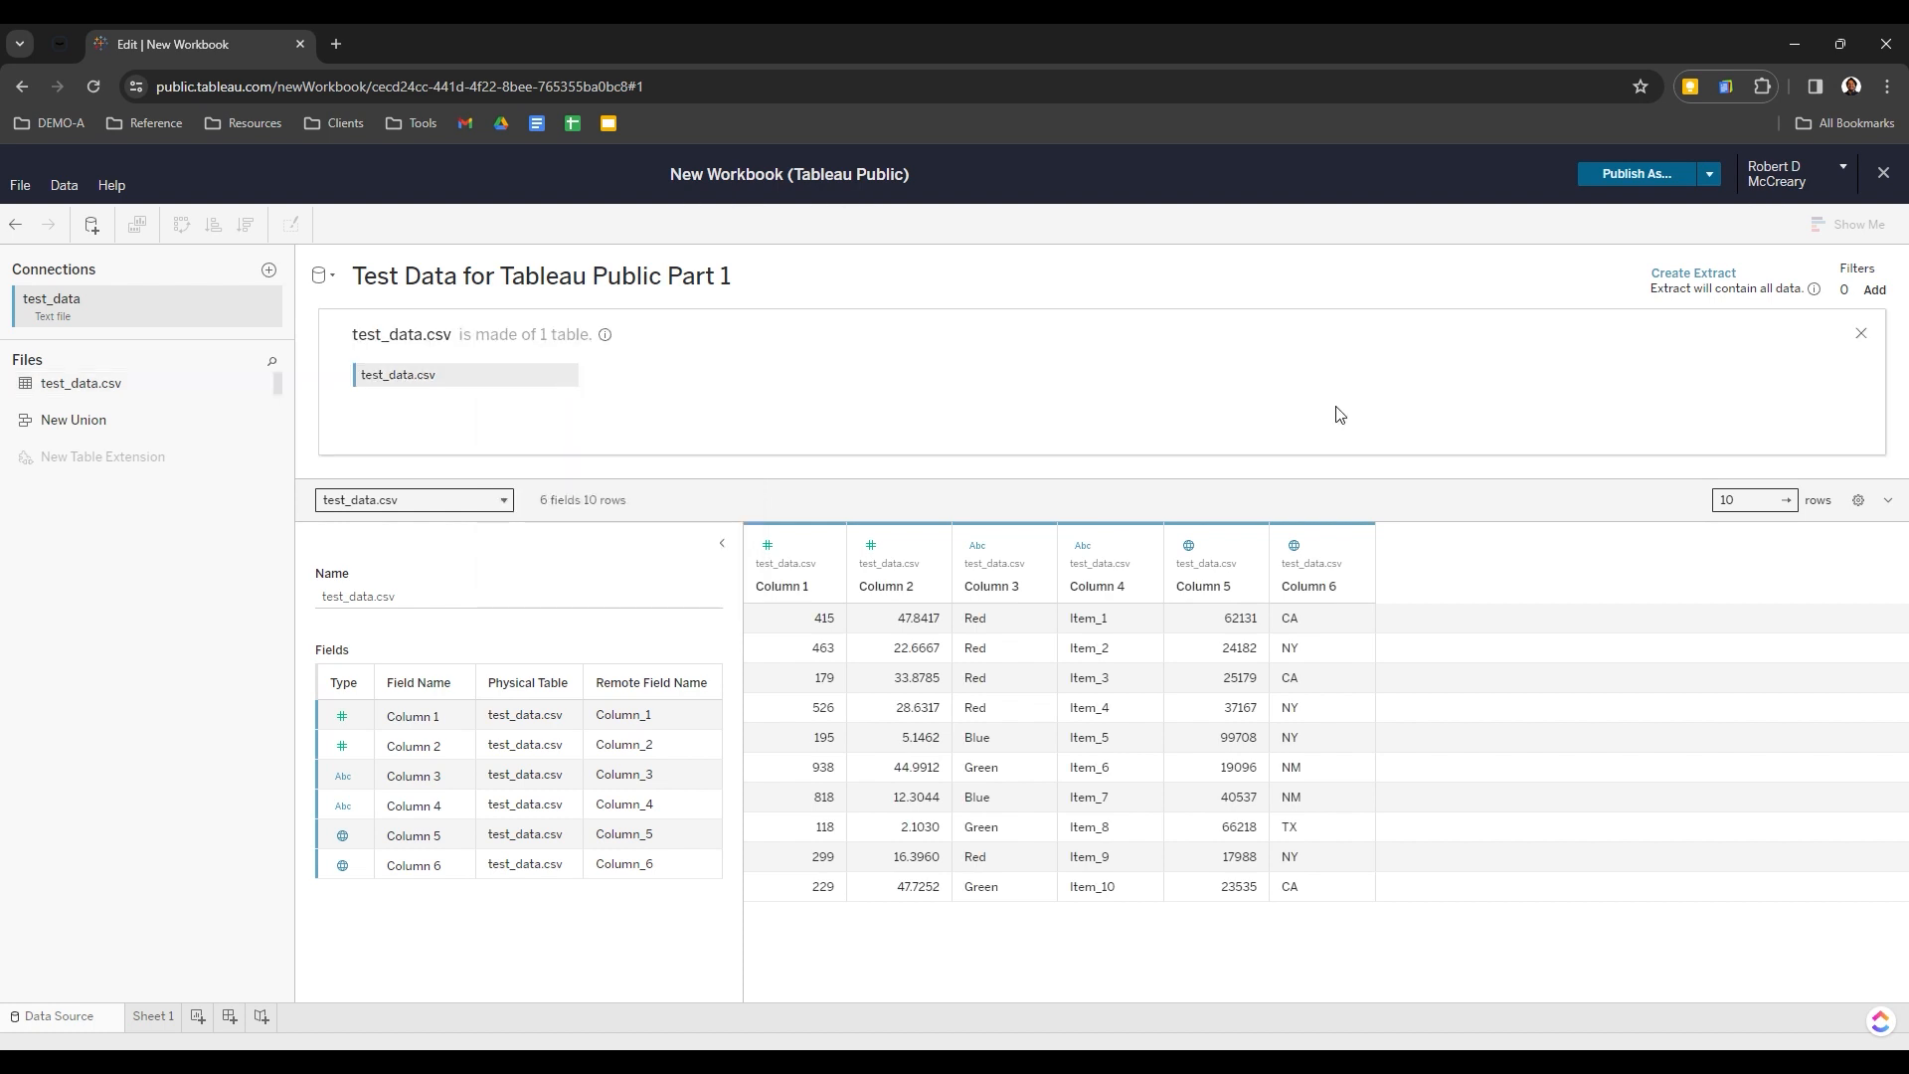
{"action": "left_click", "coordinate": [1900, 308]}
{"action": "left_click", "coordinate": [1306, 487]}
{"action": "left_click", "coordinate": [184, 1022]}
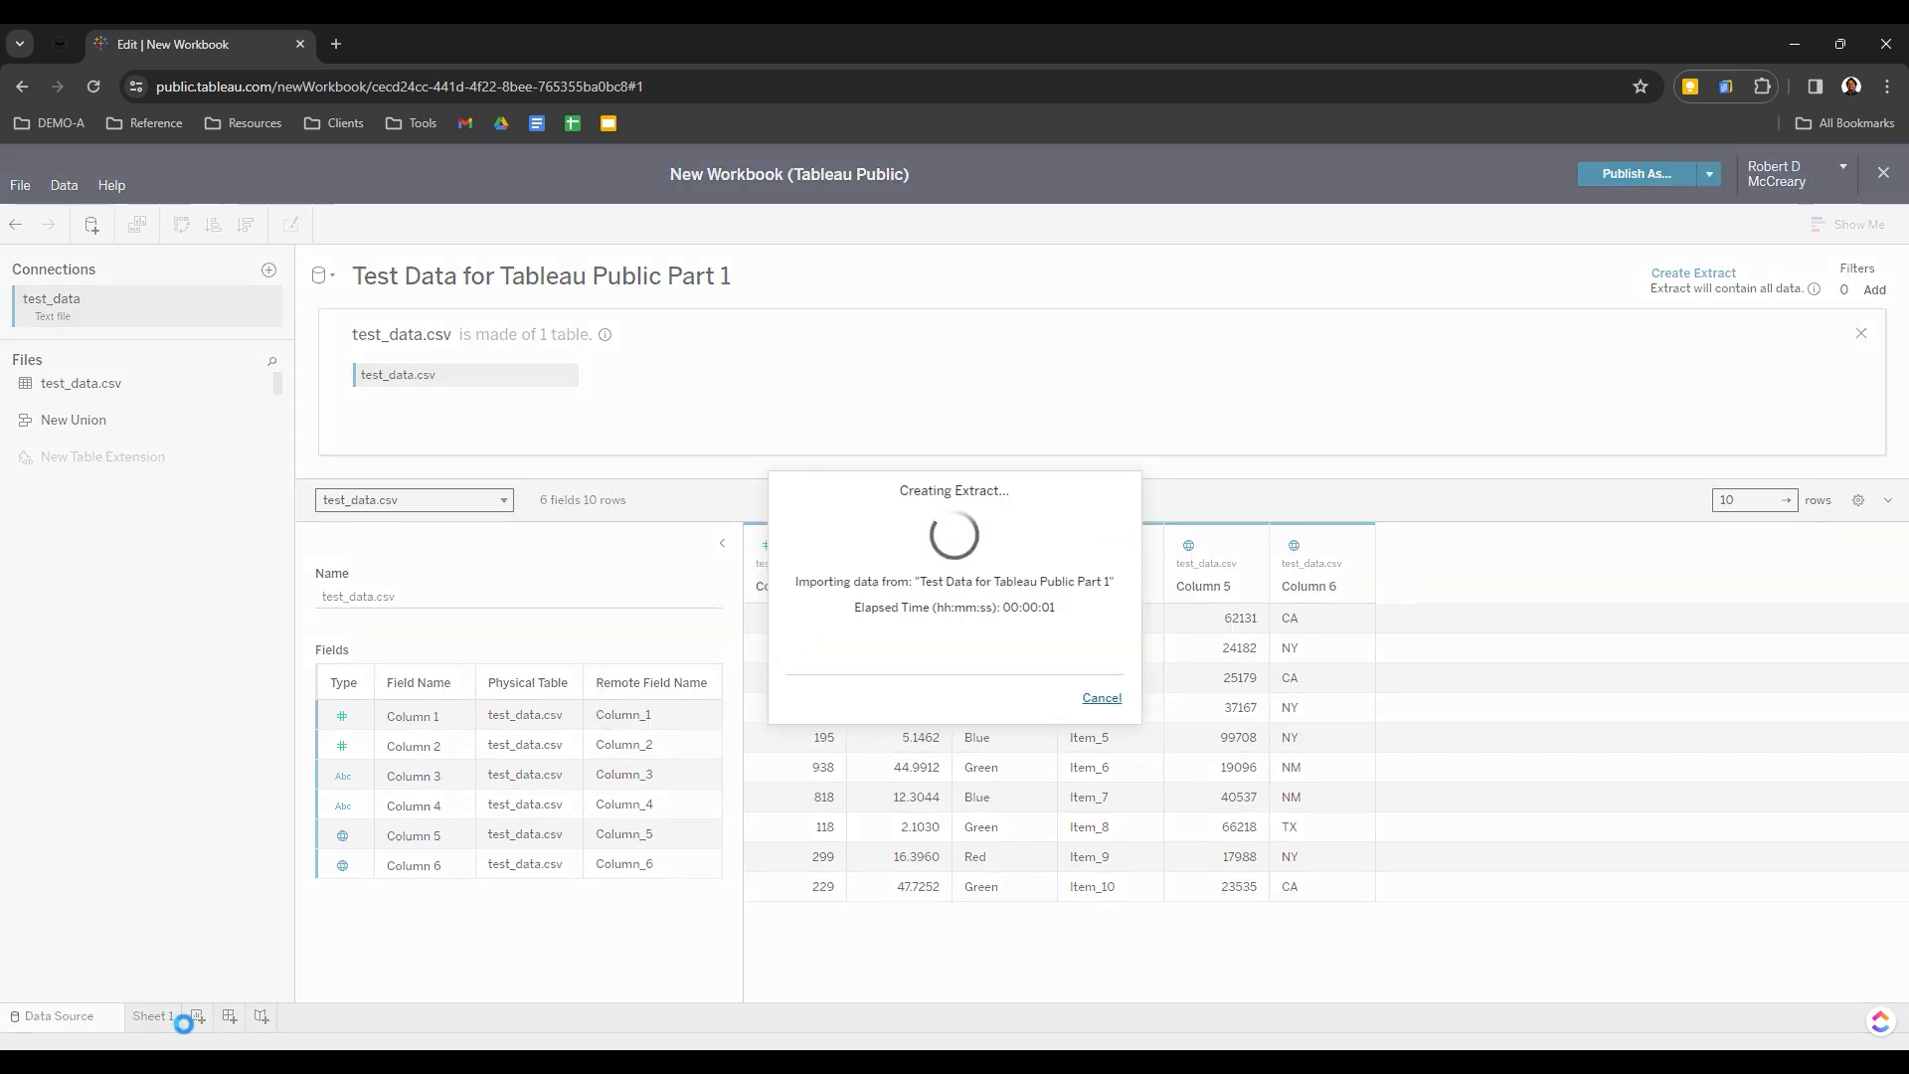
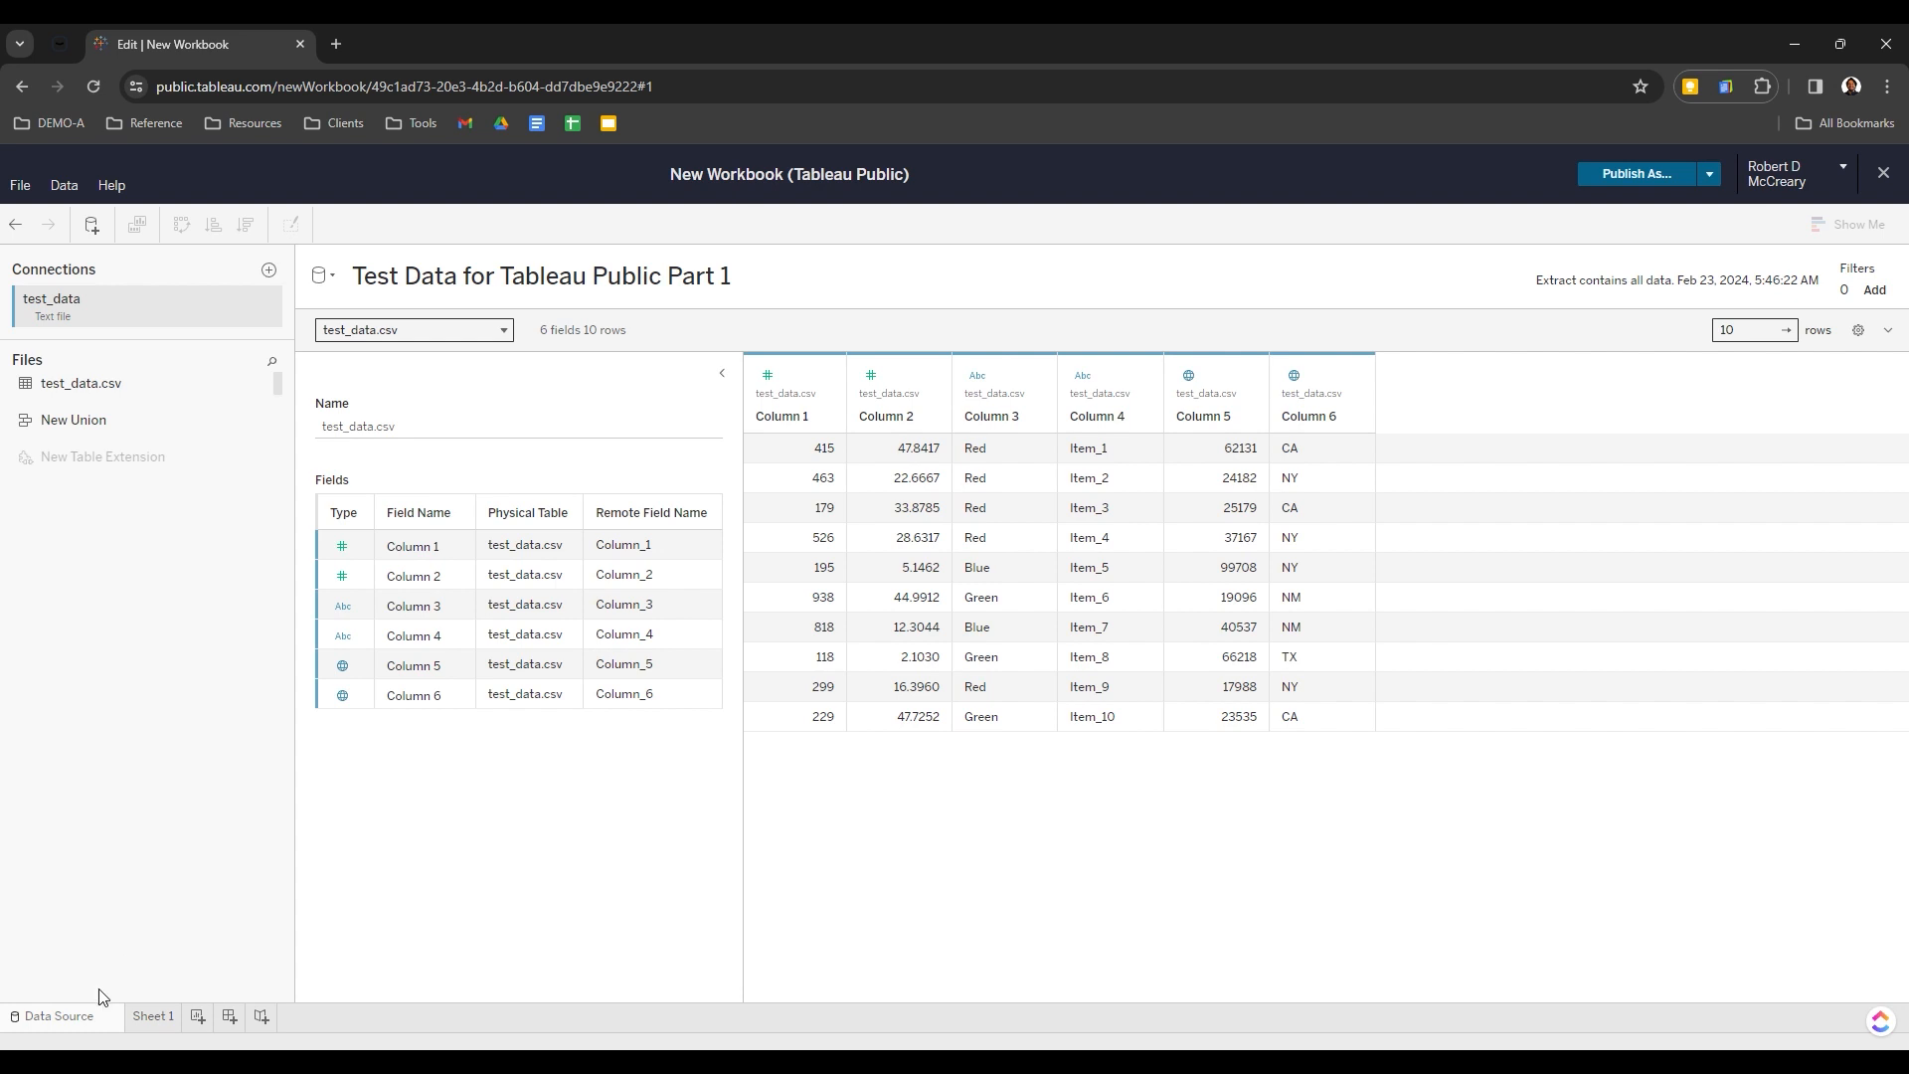
{"action": "left_click", "coordinate": [154, 1017]}
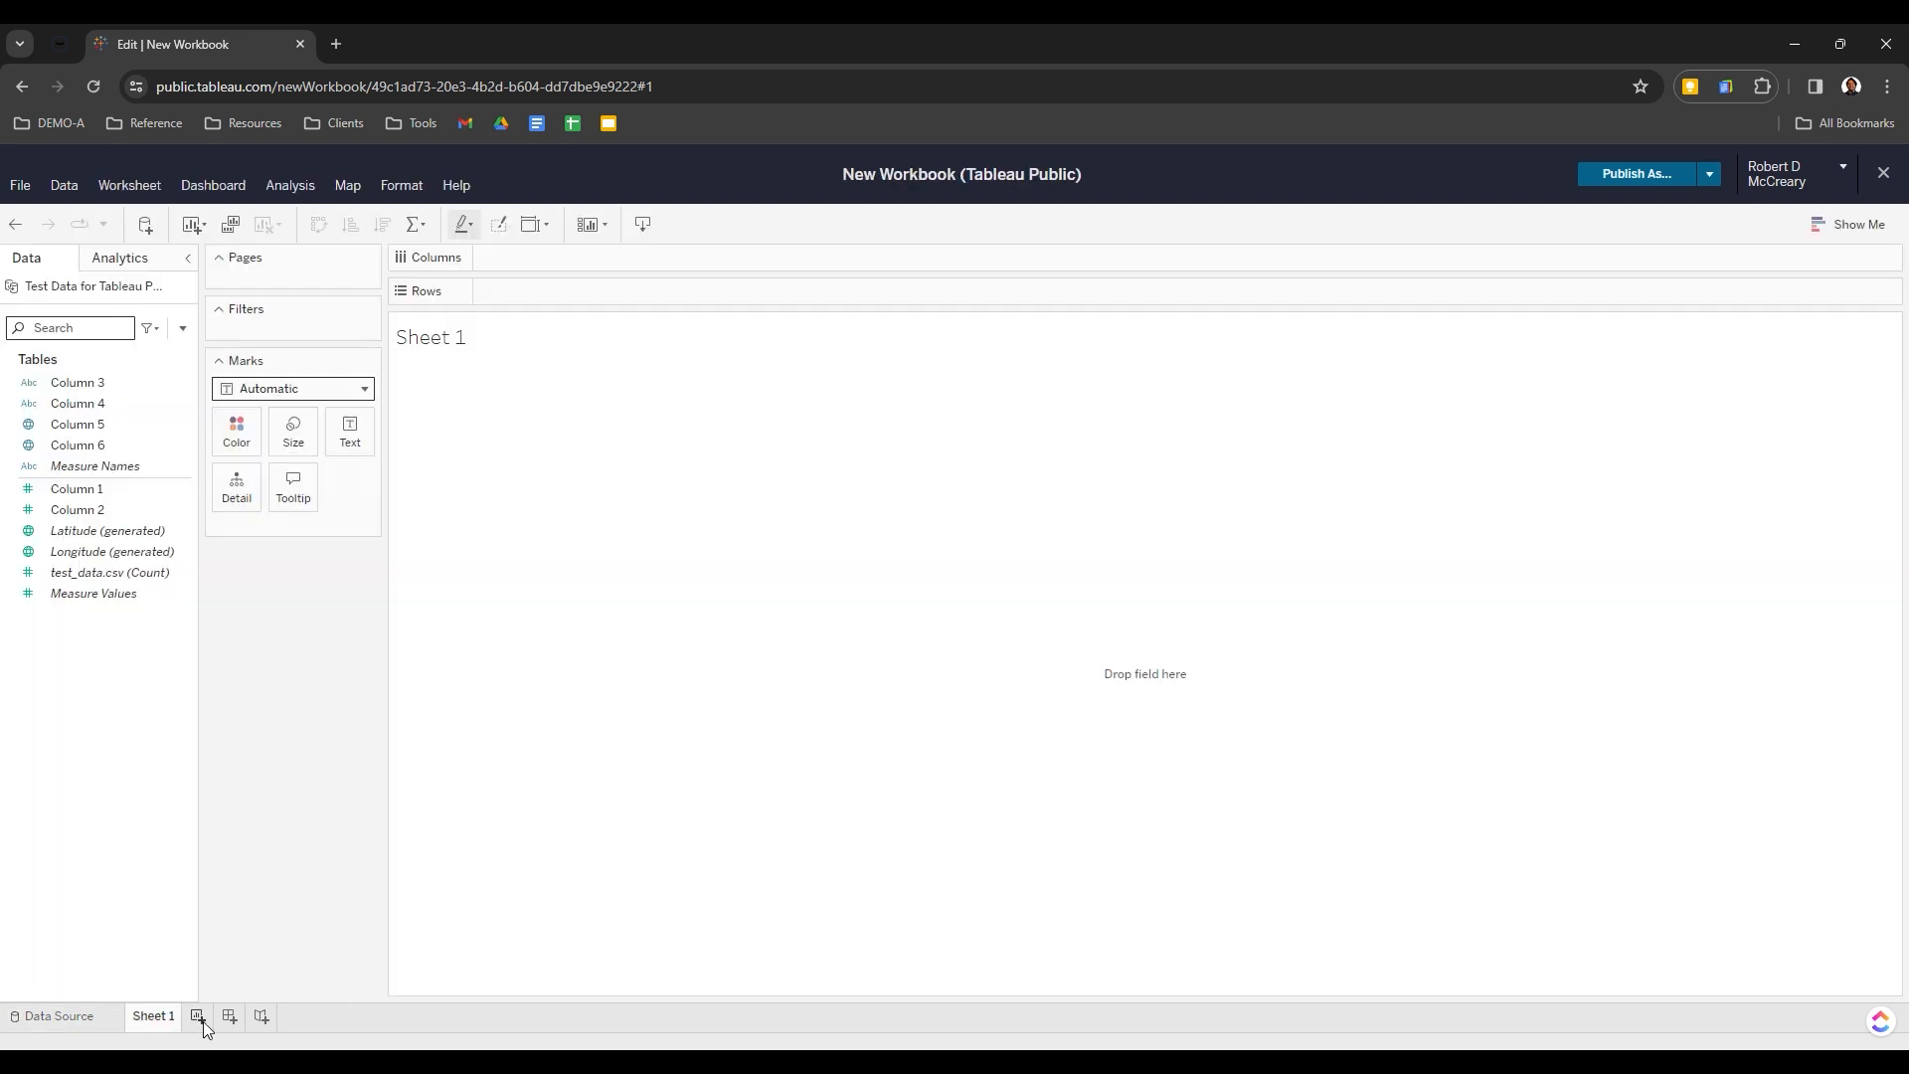
Add two more worksheets, a dashboard and a story to the workbook
{"action": "left_click", "coordinate": [198, 1016]}
{"action": "left_click", "coordinate": [255, 1017]}
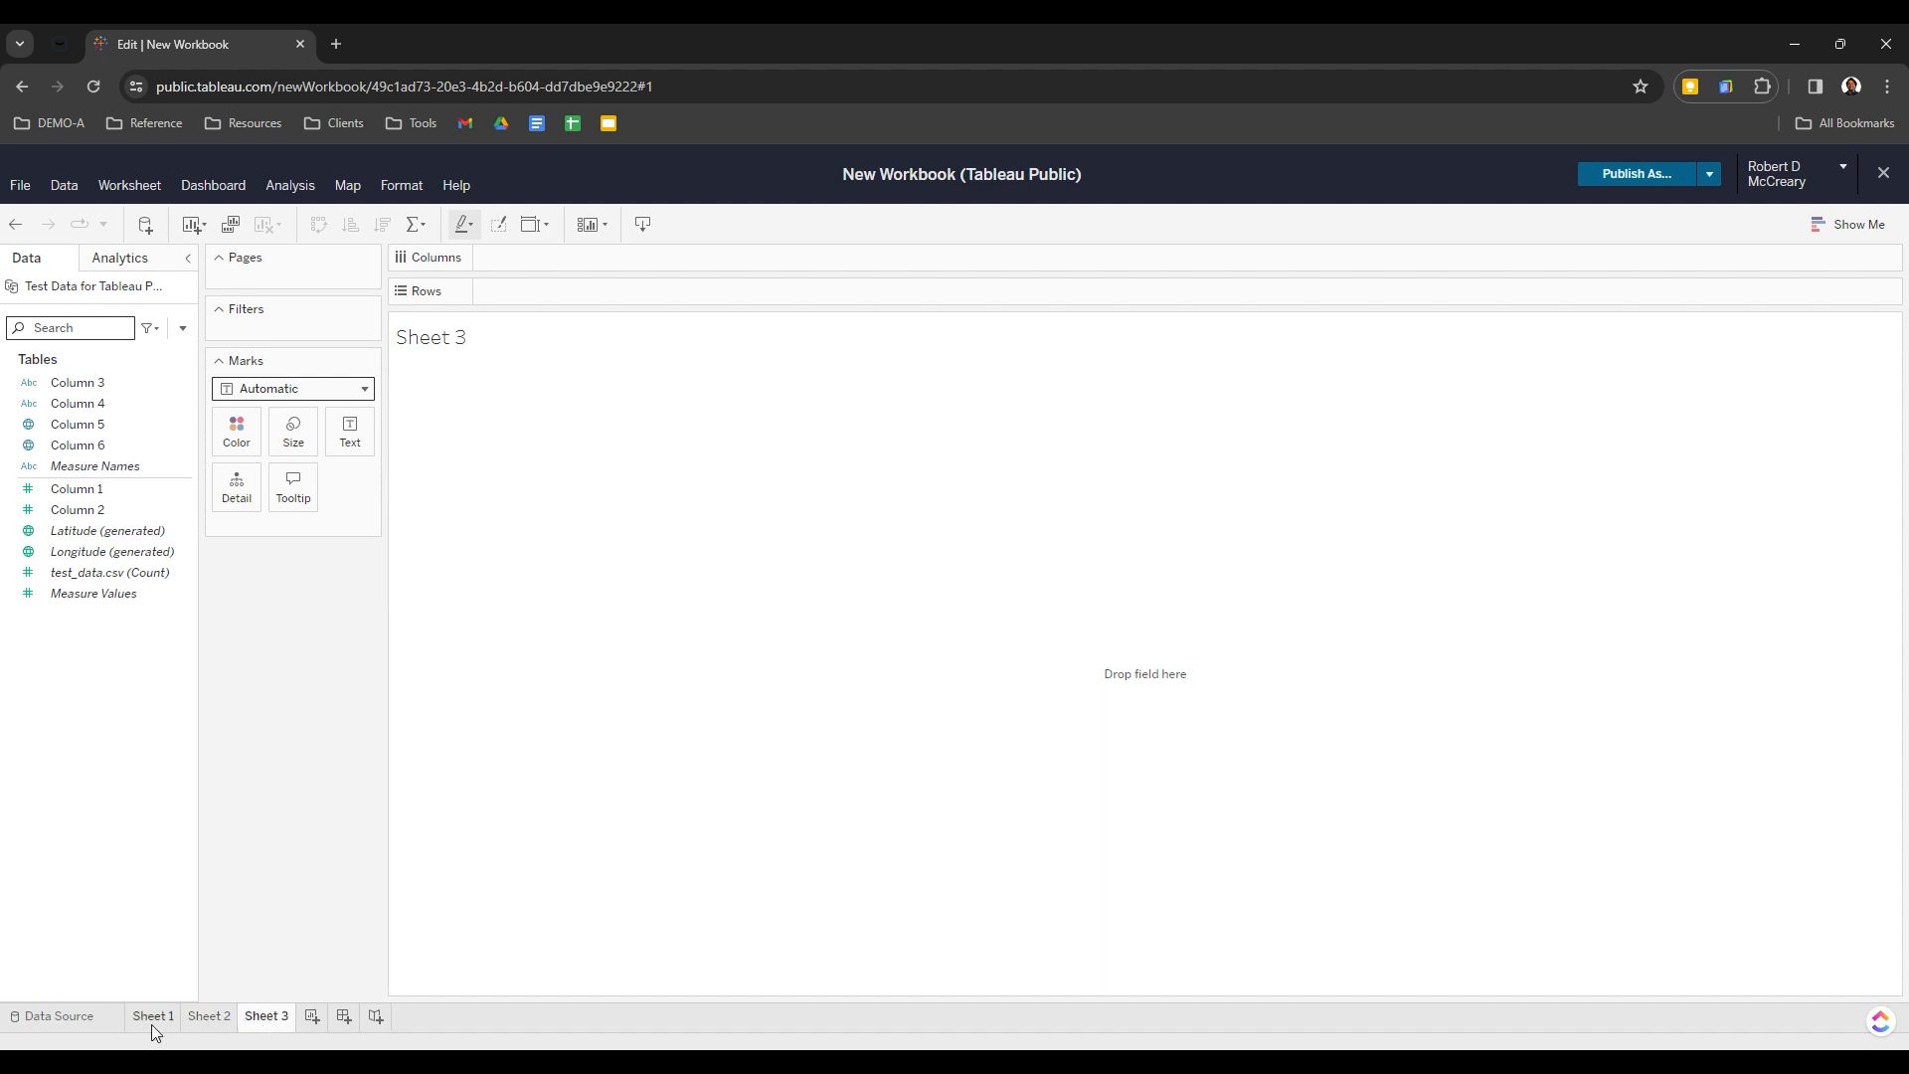
{"action": "left_click", "coordinate": [348, 1018]}
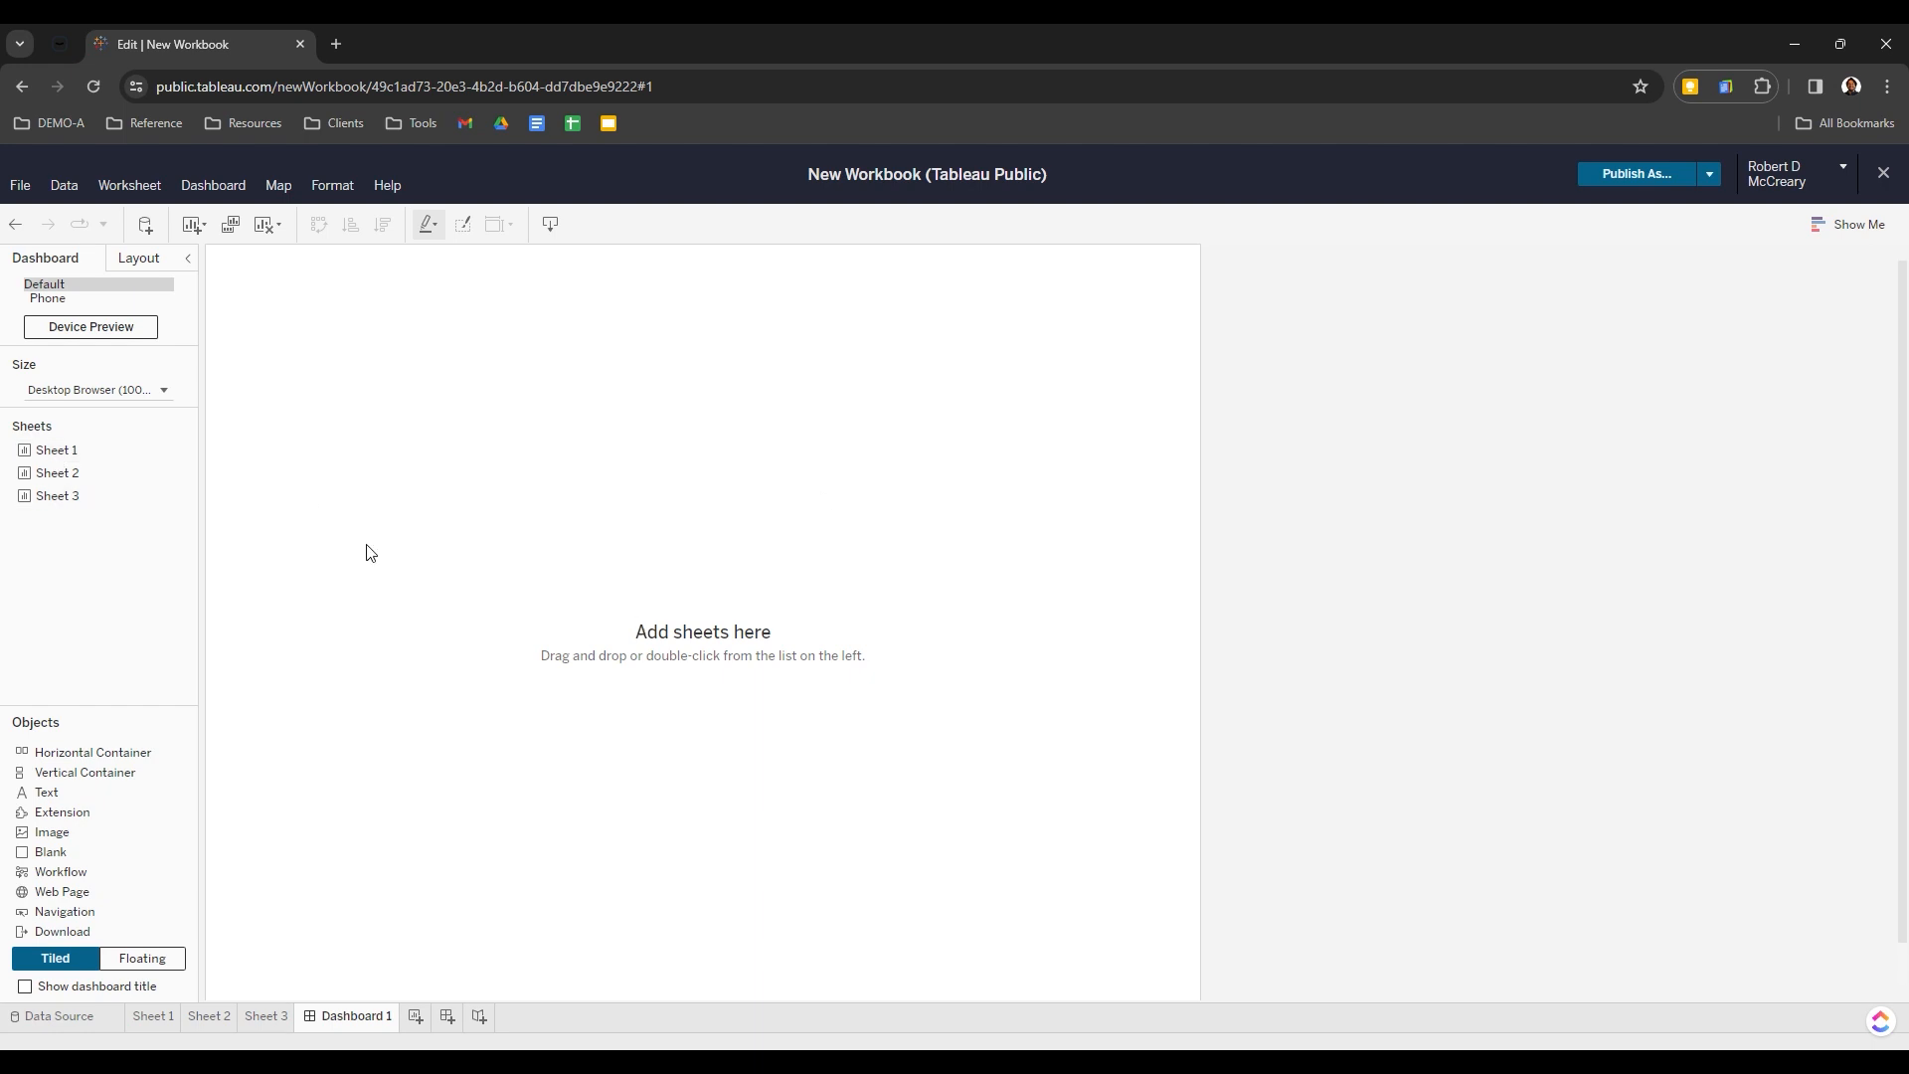
{"action": "left_click", "coordinate": [478, 1016]}
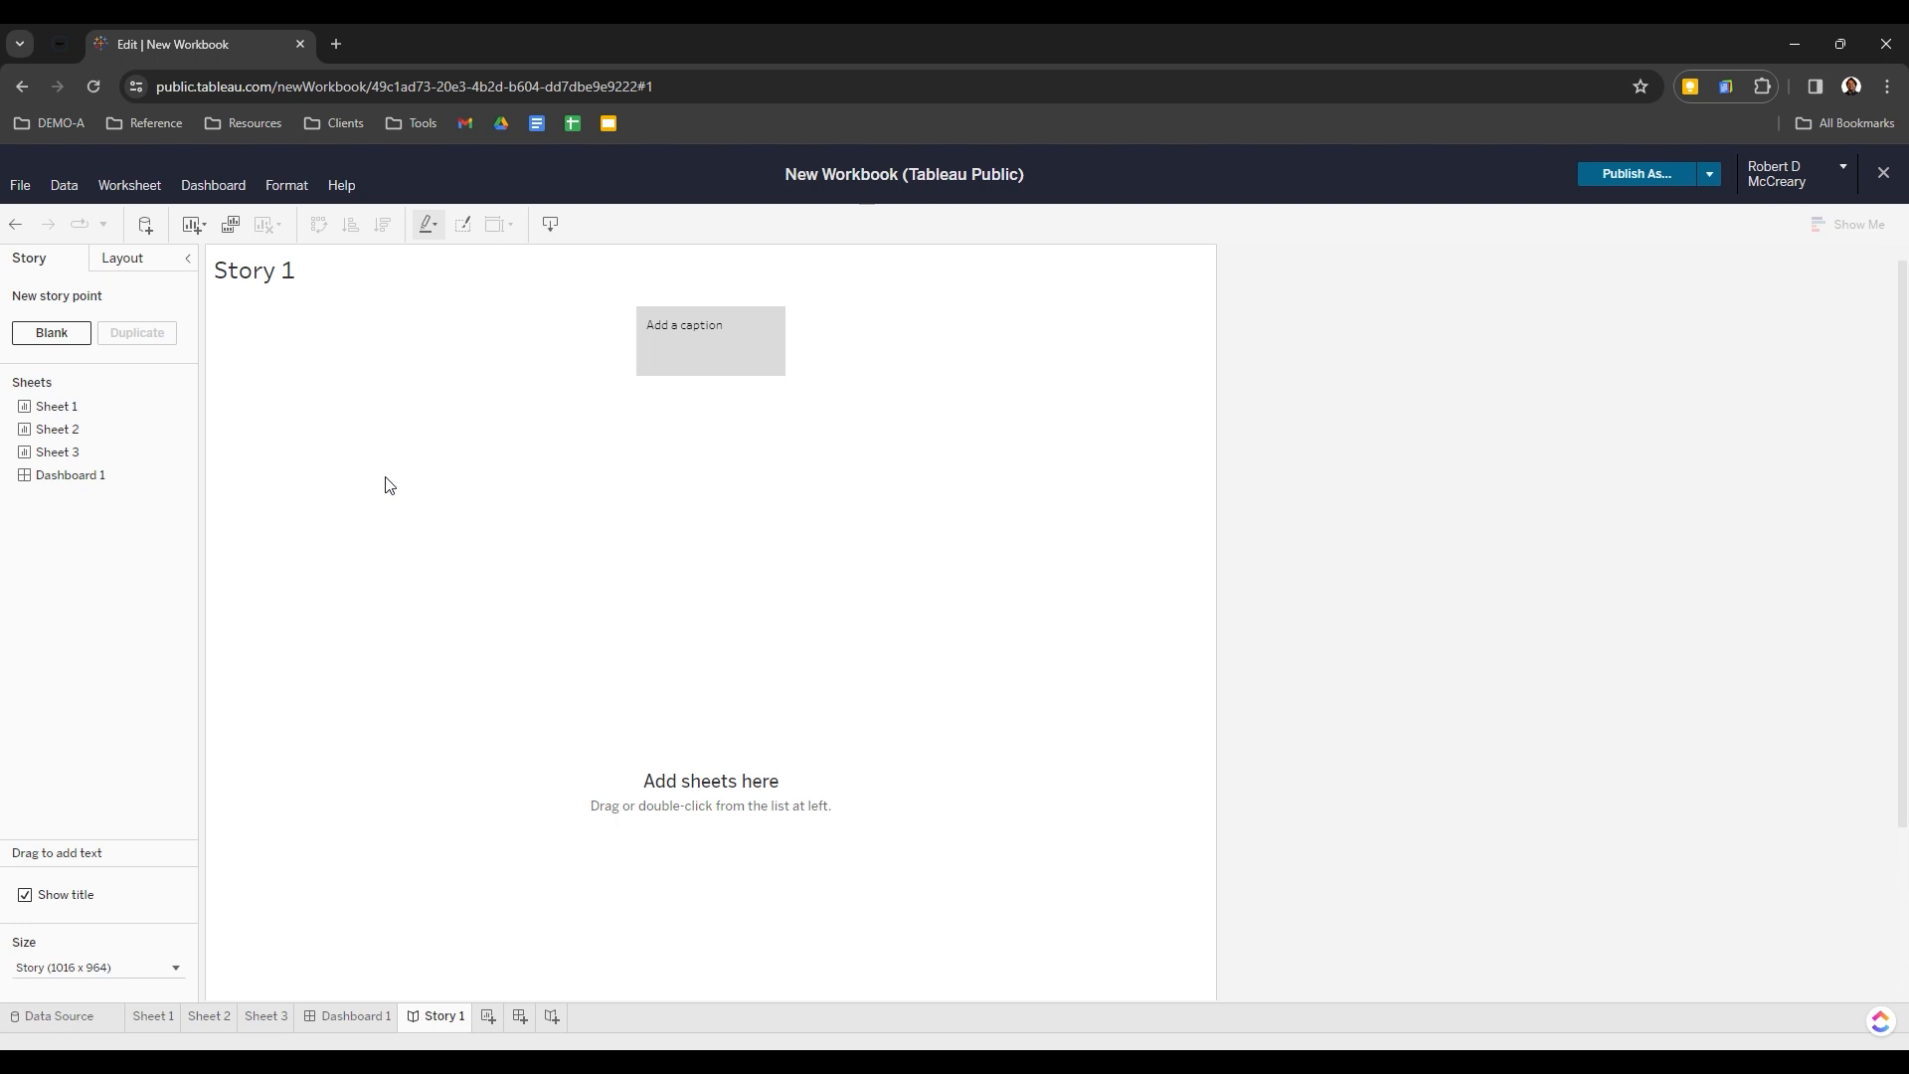
Delete the dashboard, the story, Sheet 3 and Sheet 2, leaving only Sheet 1
{"action": "left_click", "coordinate": [360, 1018]}
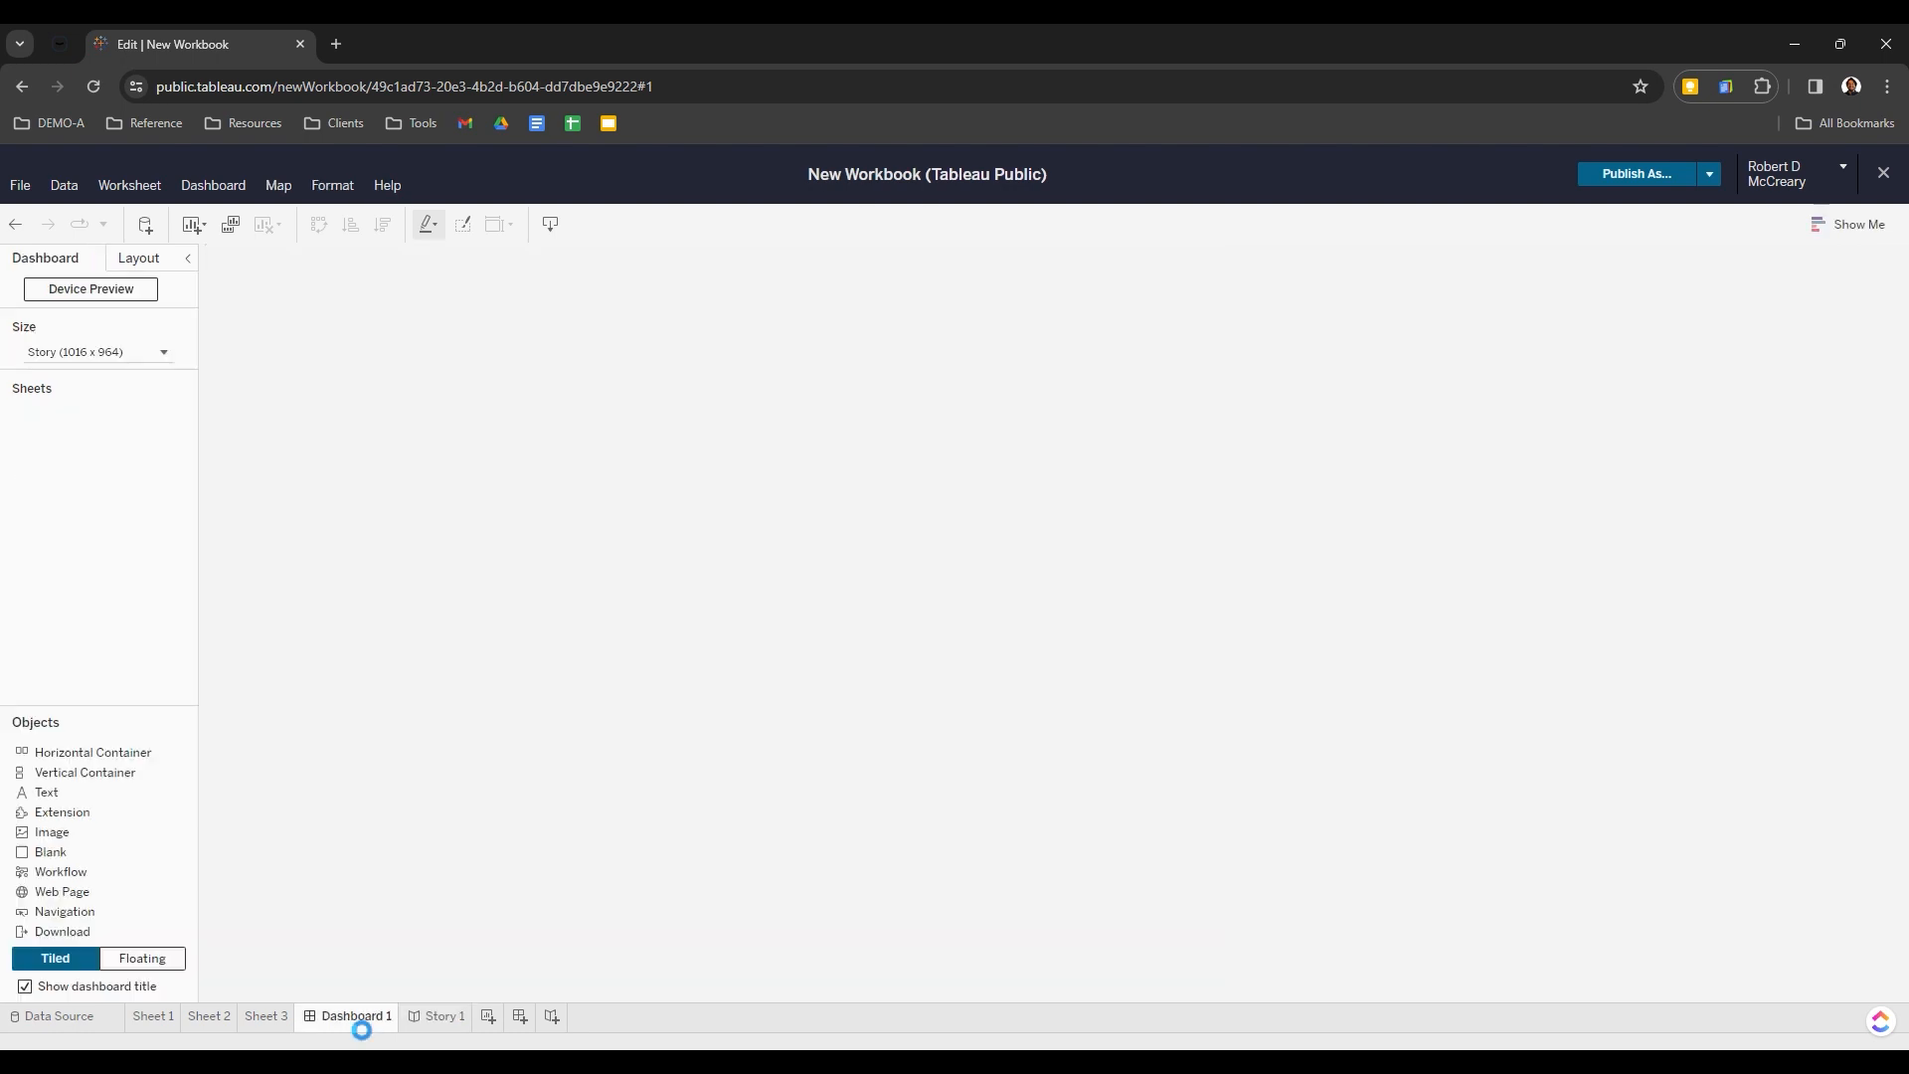
{"action": "right_click", "coordinate": [350, 1023]}
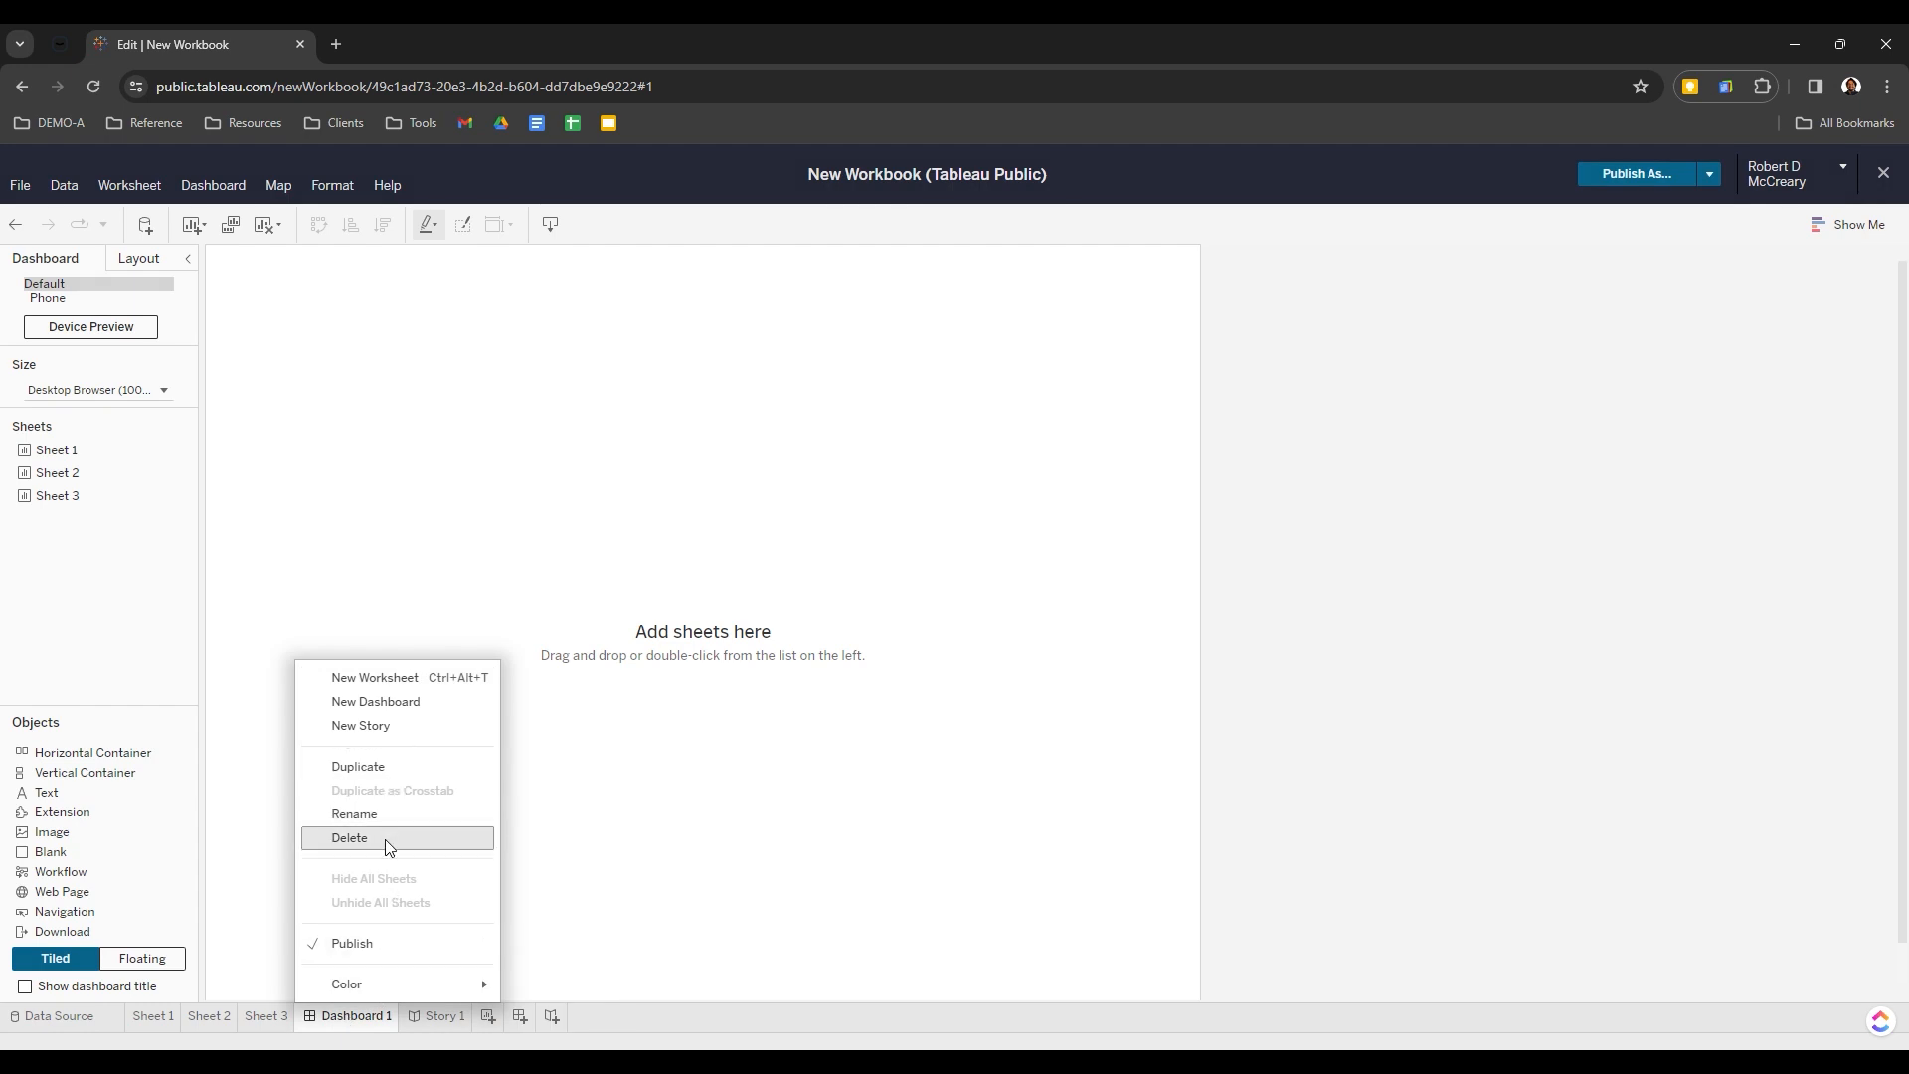
{"action": "left_click", "coordinate": [390, 838]}
{"action": "right_click", "coordinate": [347, 1021]}
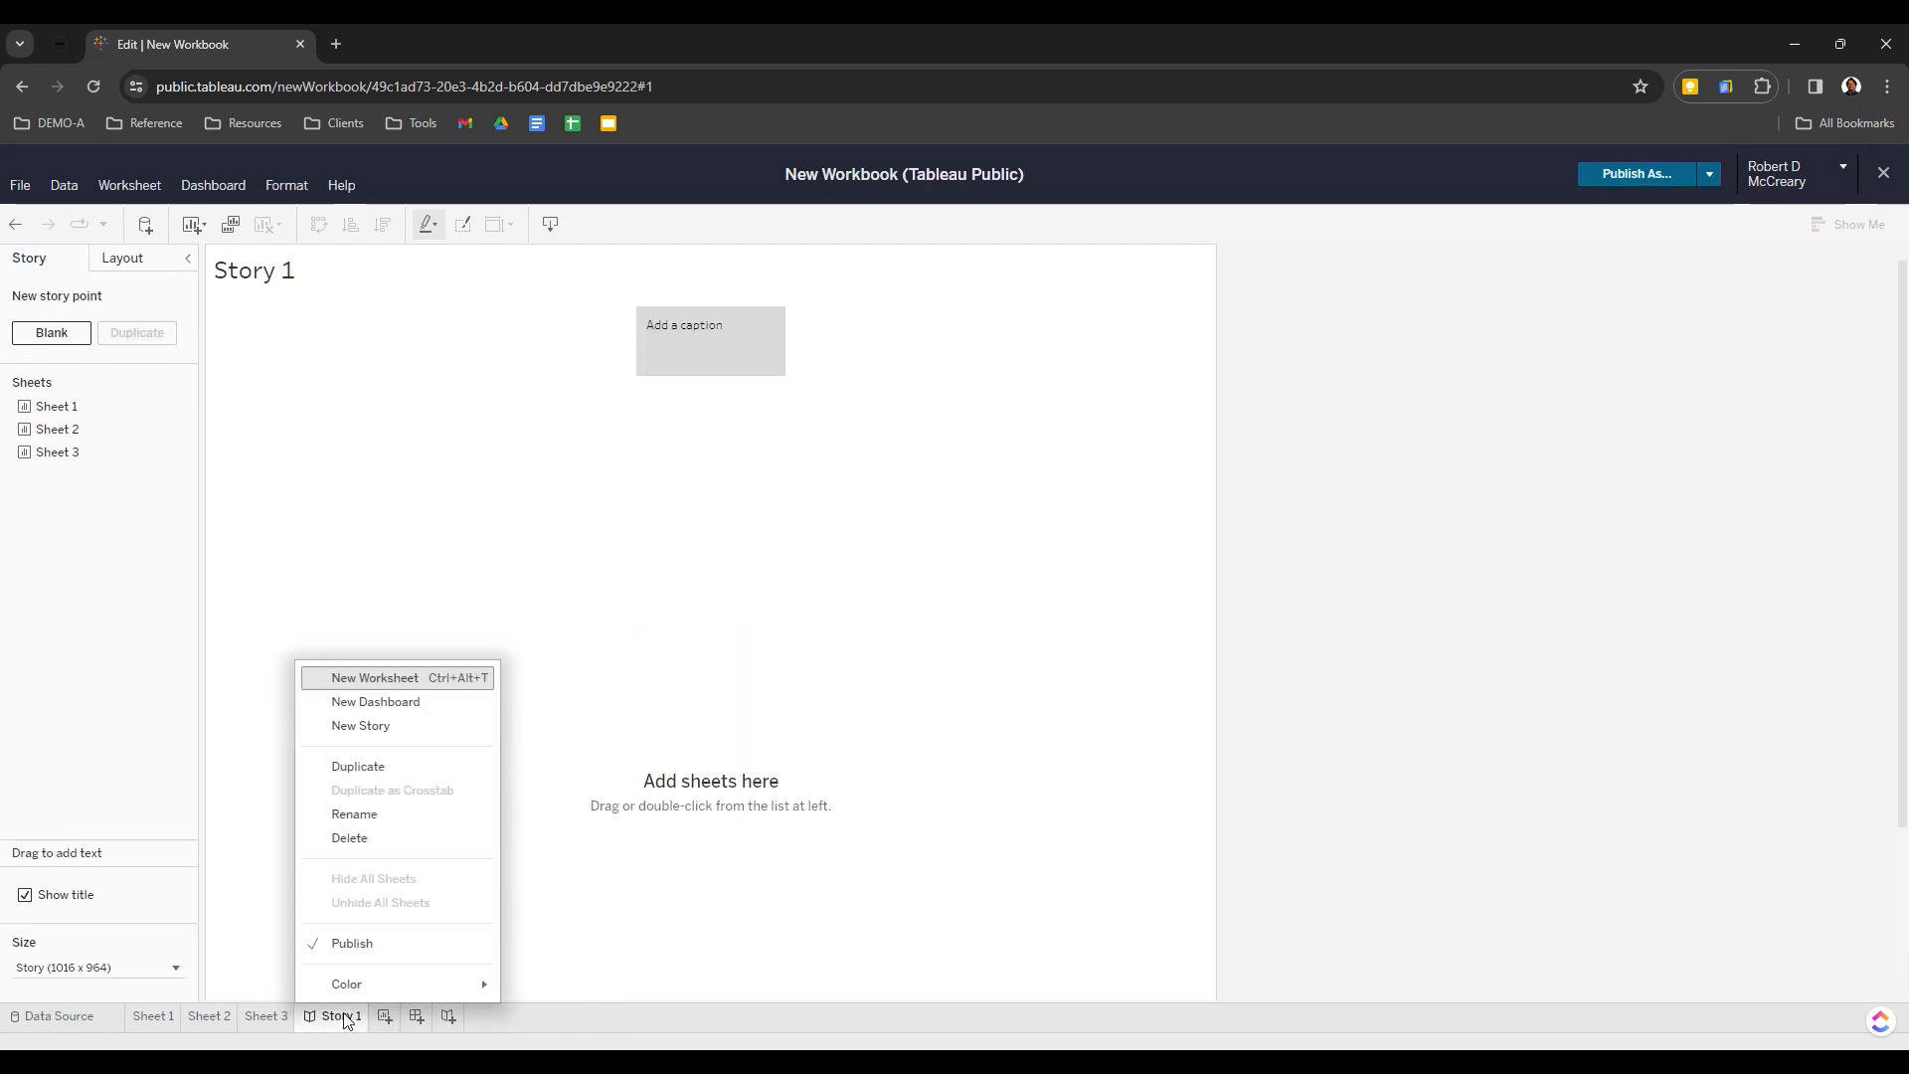
{"action": "left_click", "coordinate": [371, 840]}
{"action": "right_click", "coordinate": [264, 1023]}
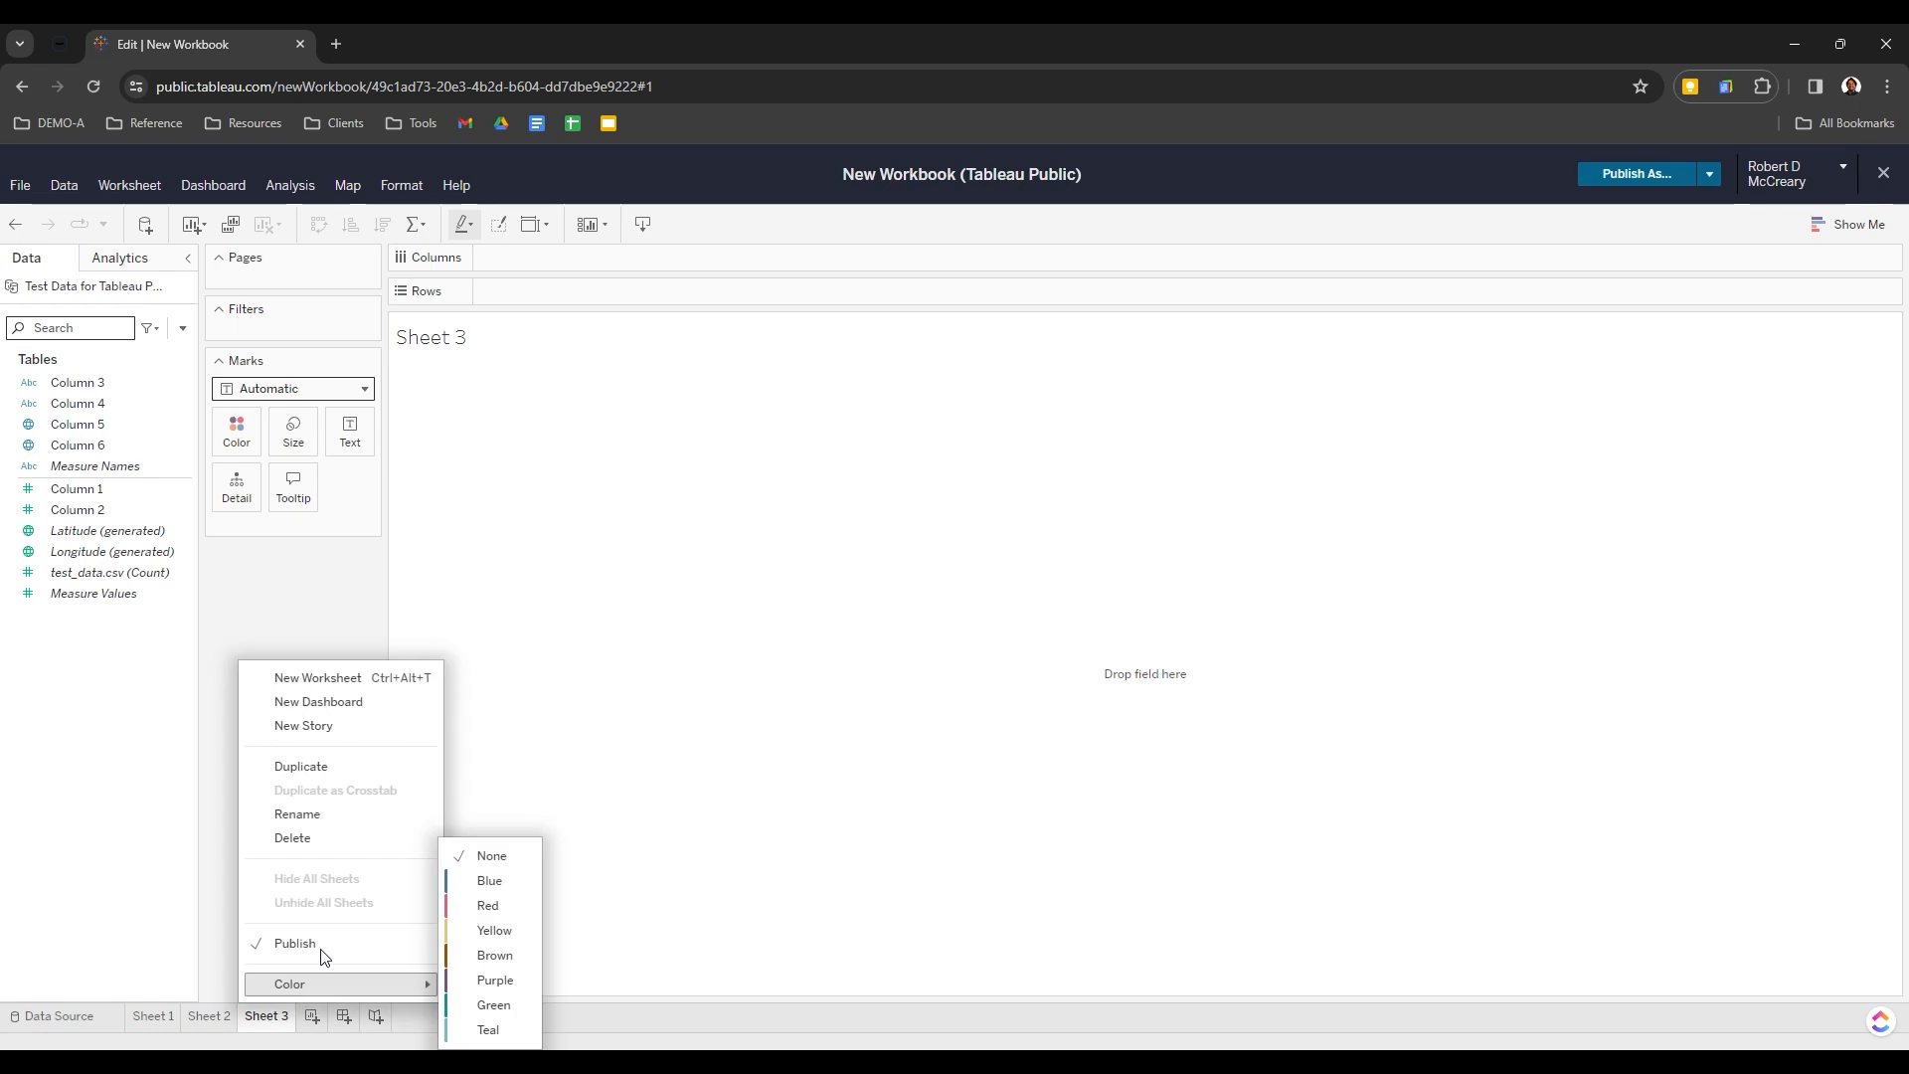
{"action": "left_click", "coordinate": [301, 841]}
{"action": "right_click", "coordinate": [210, 1018]}
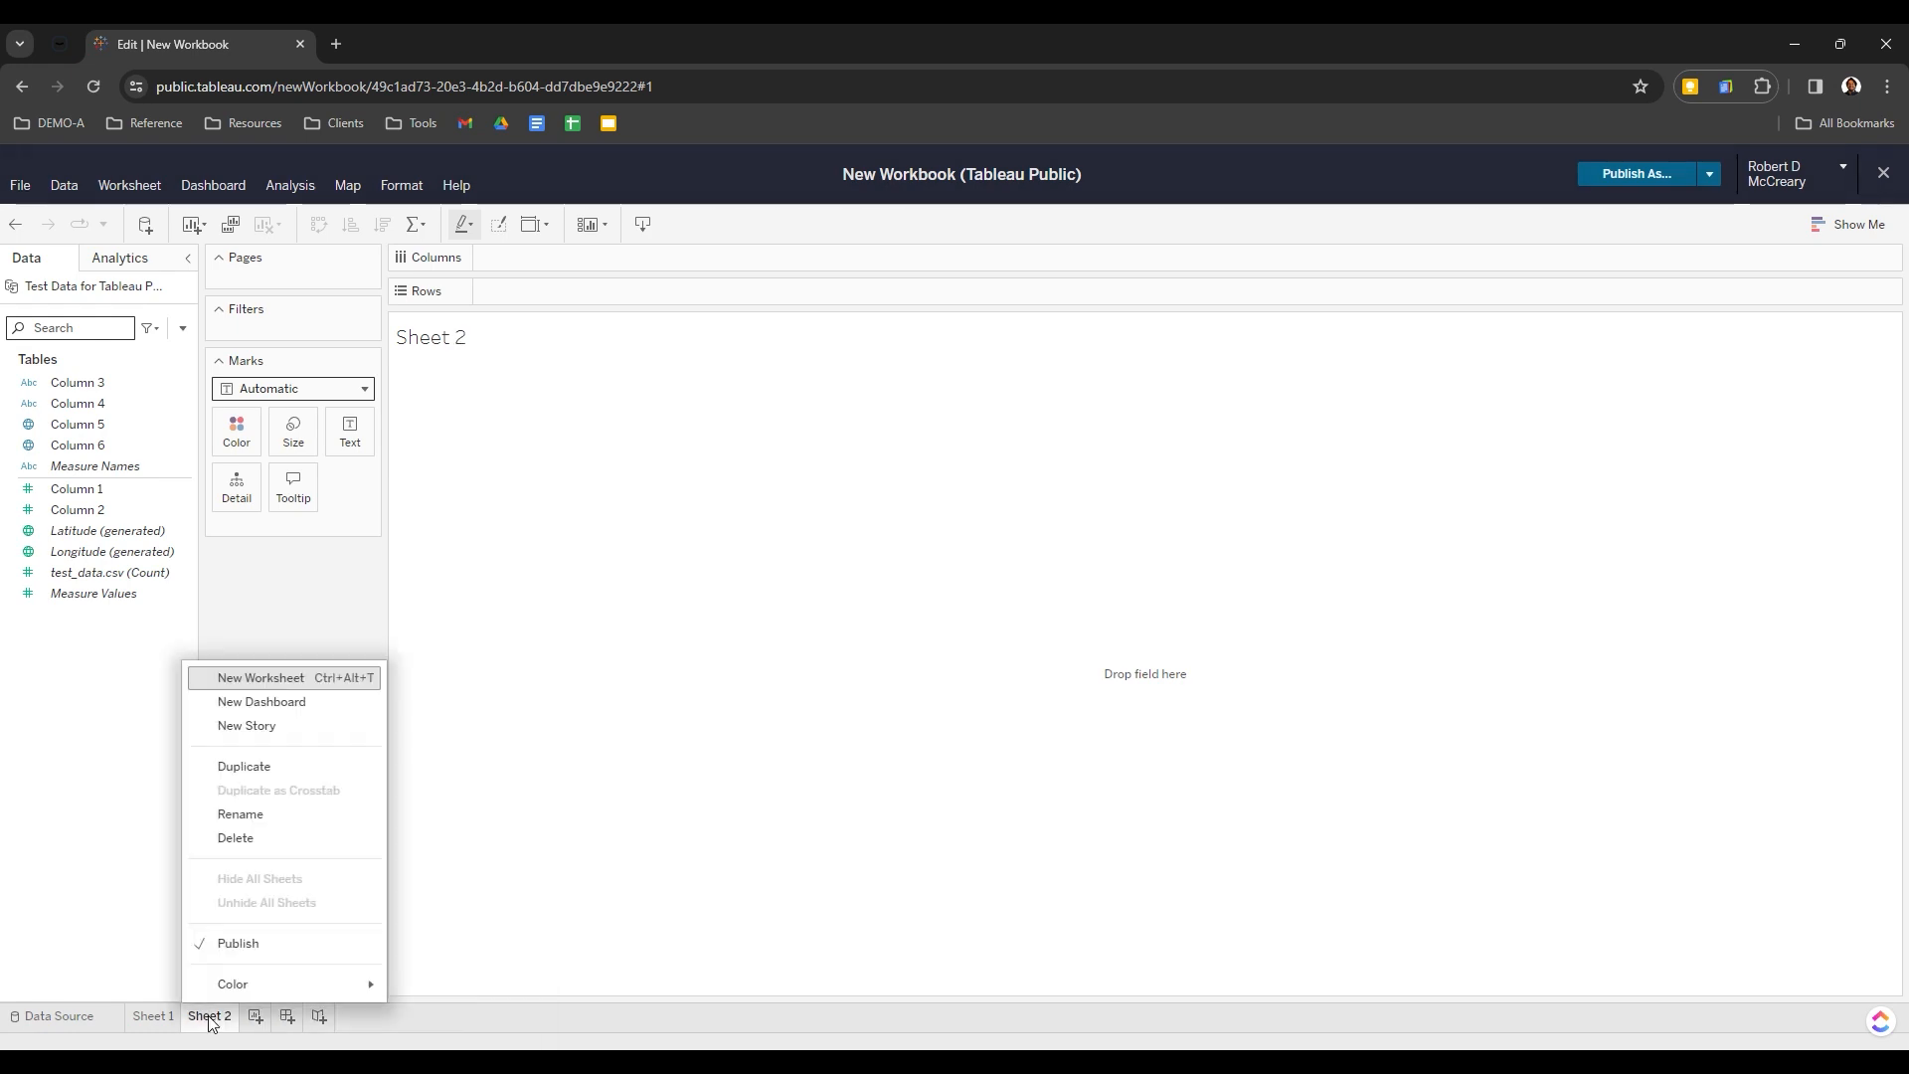
{"action": "left_click", "coordinate": [245, 855]}
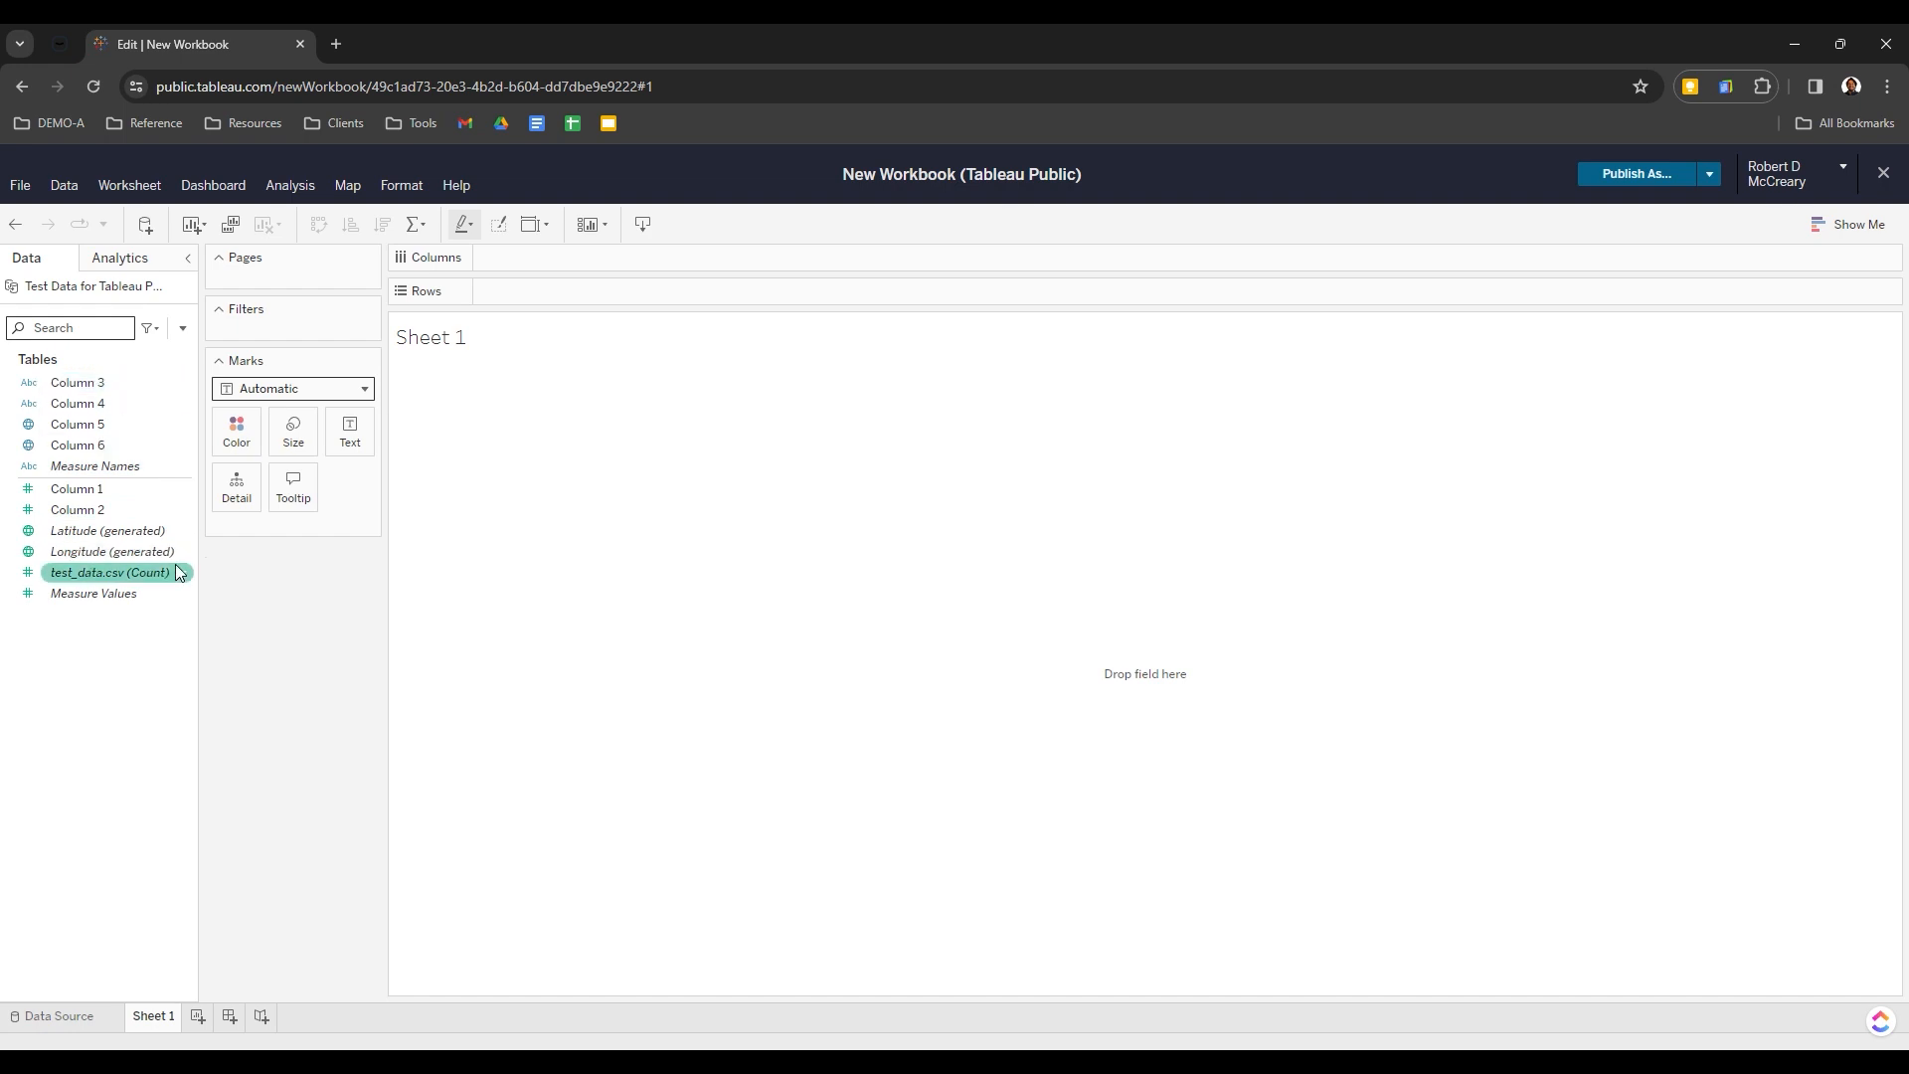
Add Column 3 to the view of Sheet 1 and remove it from the rows again
{"action": "double_click", "coordinate": [81, 383]}
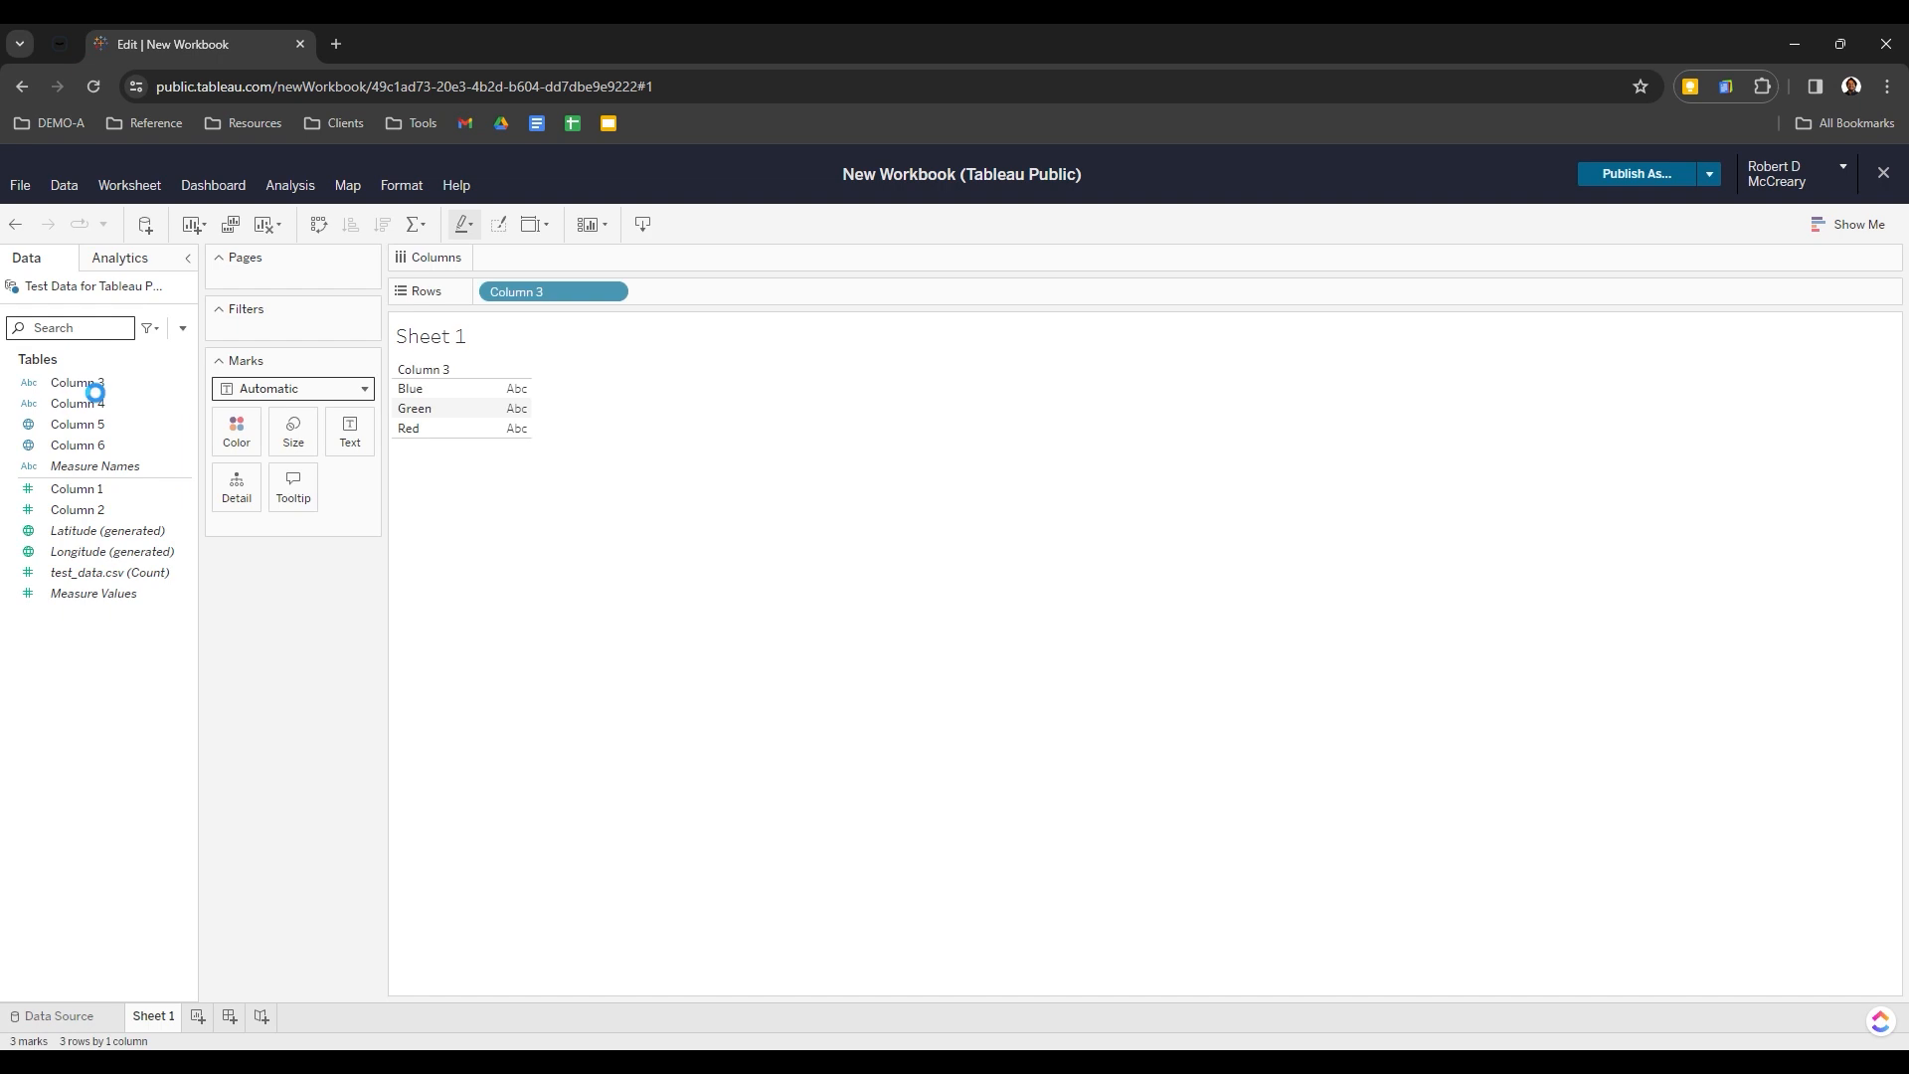
{"action": "right_click", "coordinate": [561, 292]}
{"action": "left_click", "coordinate": [565, 691]}
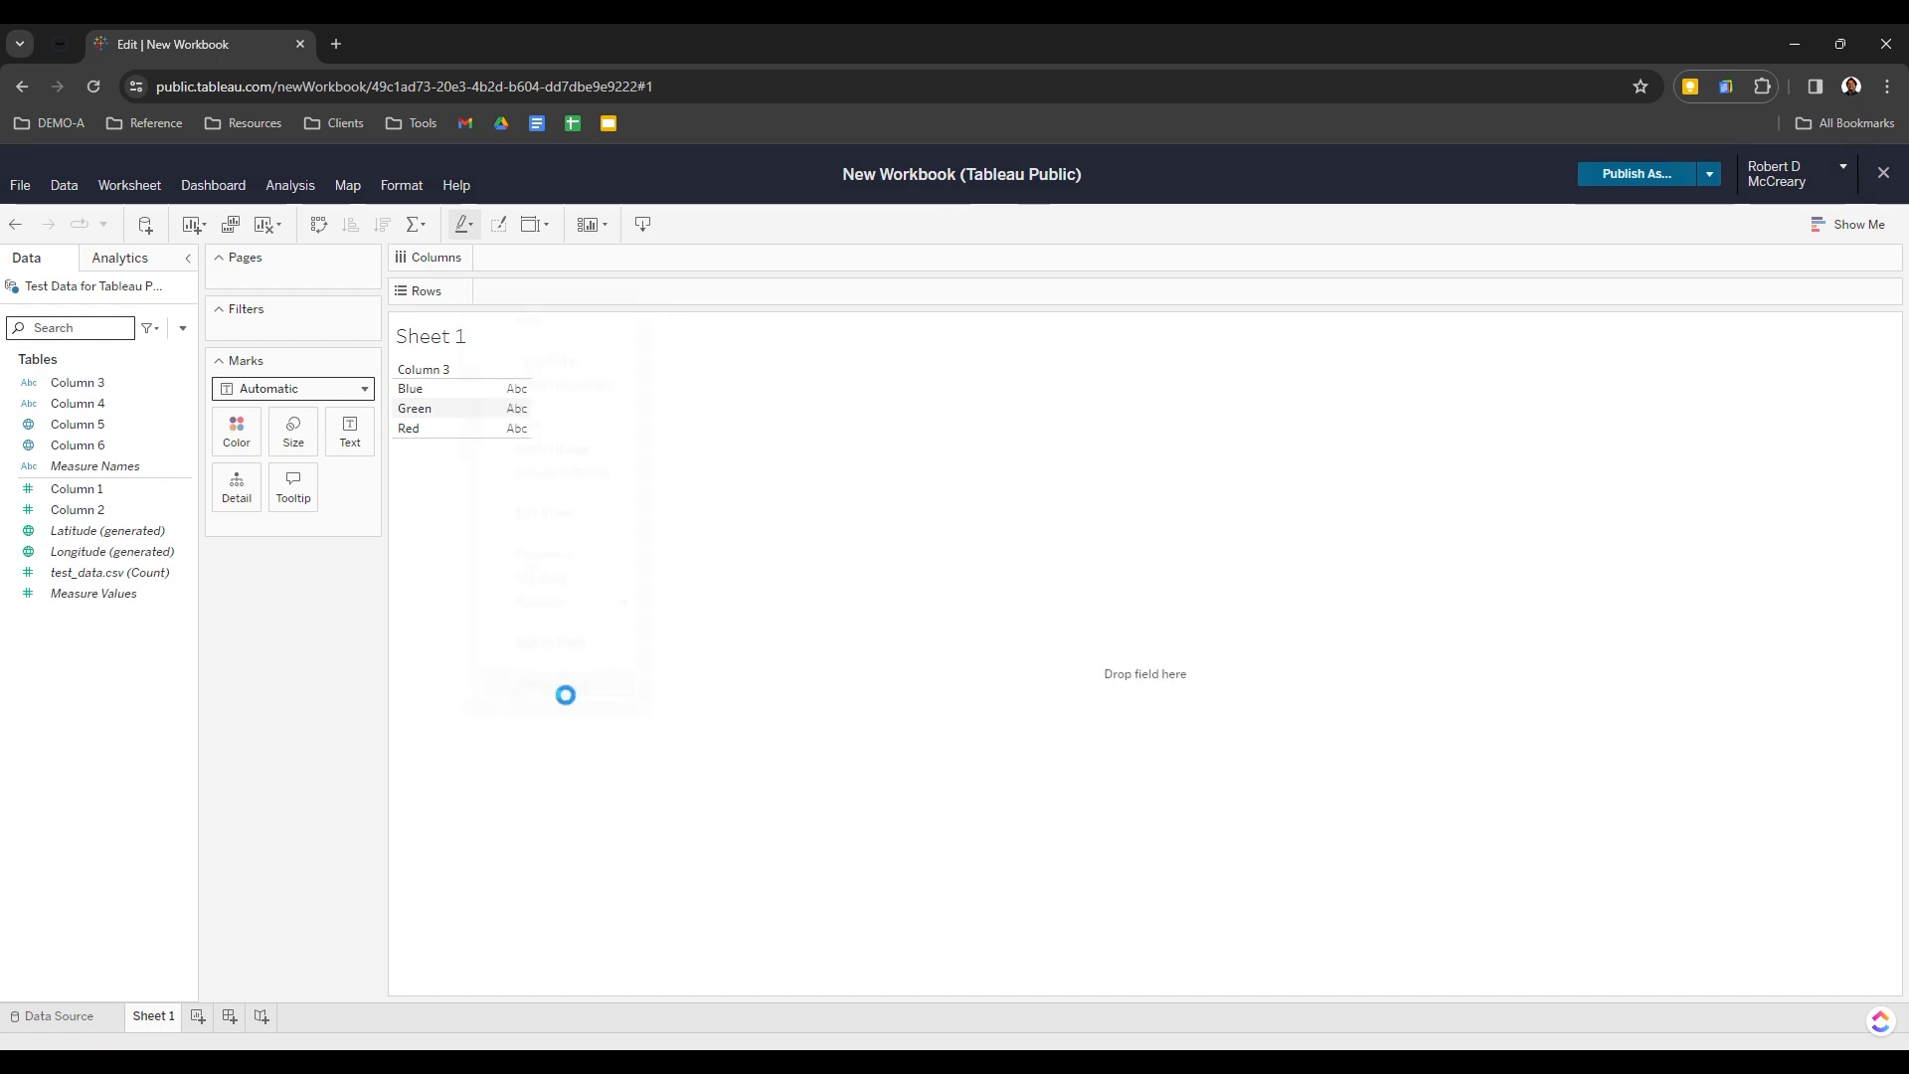
Place Column 3 on the rows of the empty Sheet 1 once more and take it off again
{"action": "left_click_drag", "start_coordinate": [80, 382], "coordinate": [457, 349]}
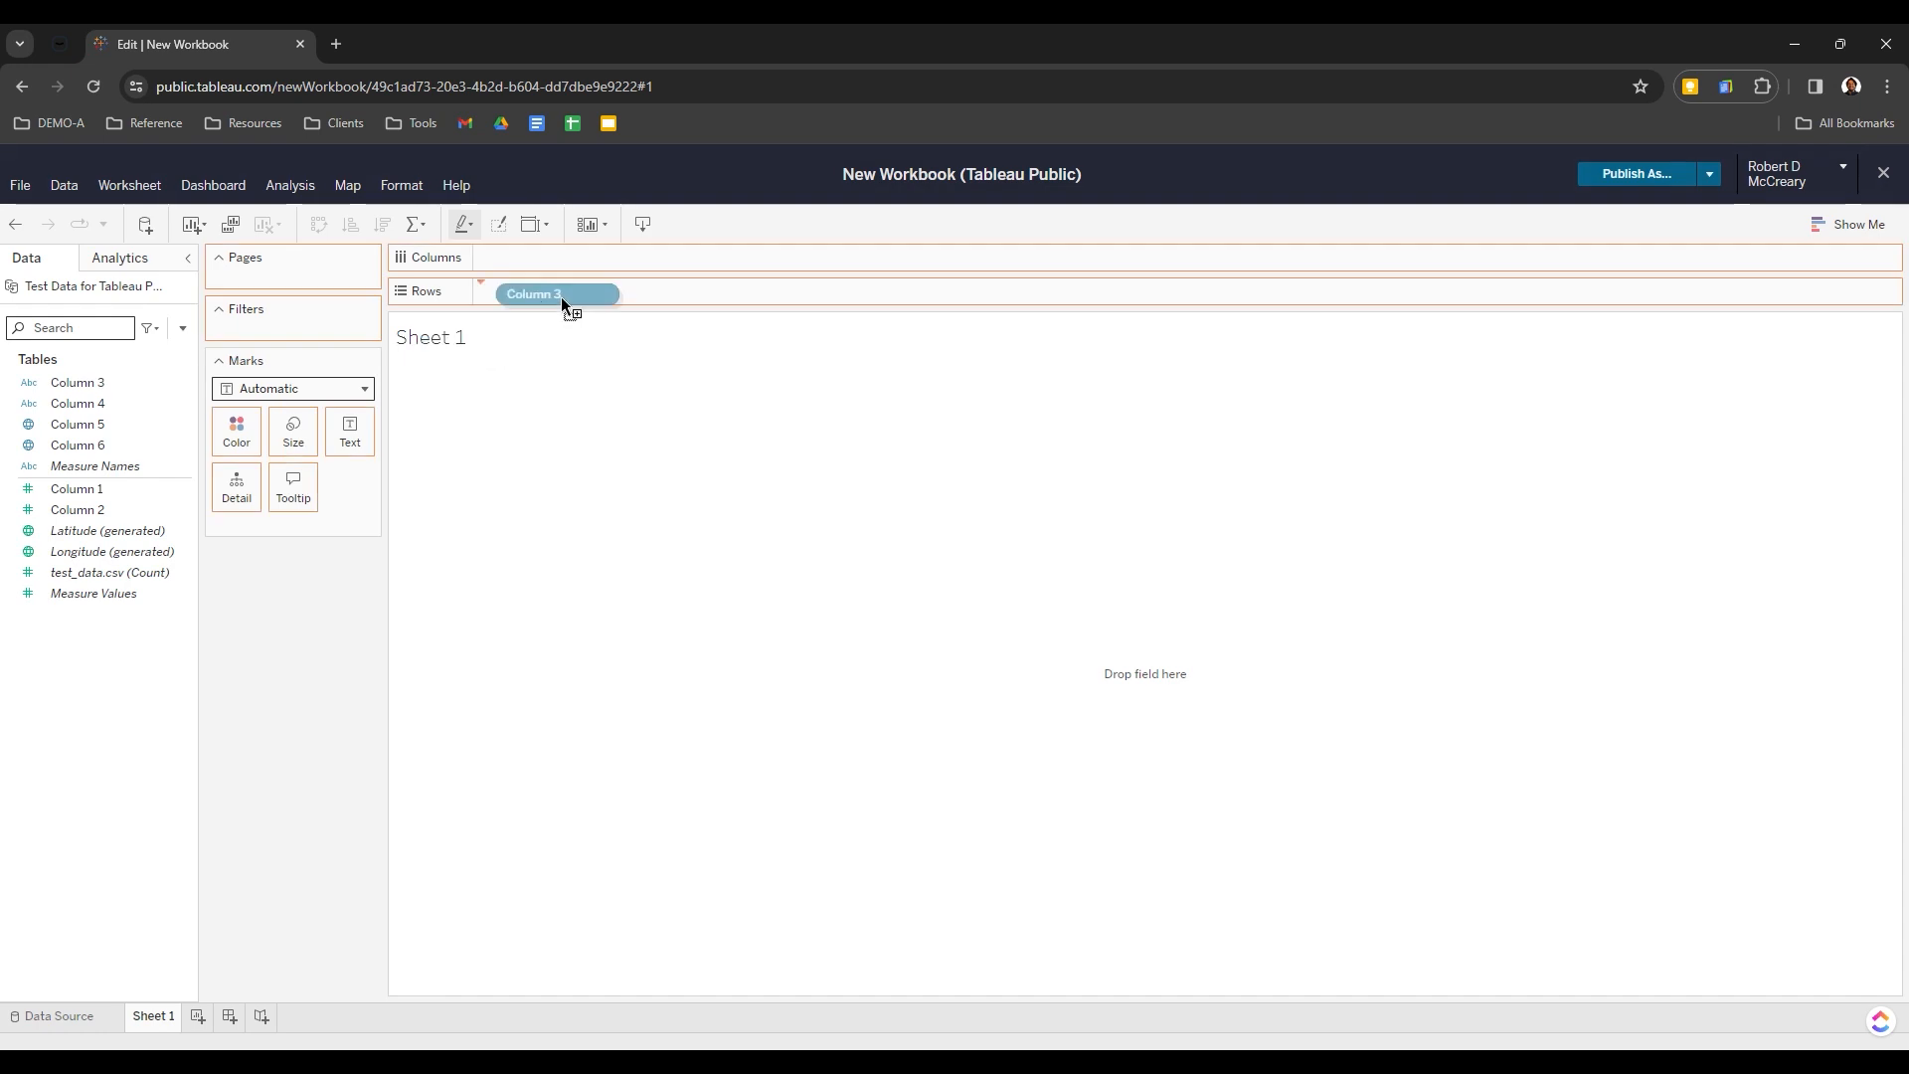
{"action": "left_click_drag", "start_coordinate": [561, 297], "coordinate": [563, 297]}
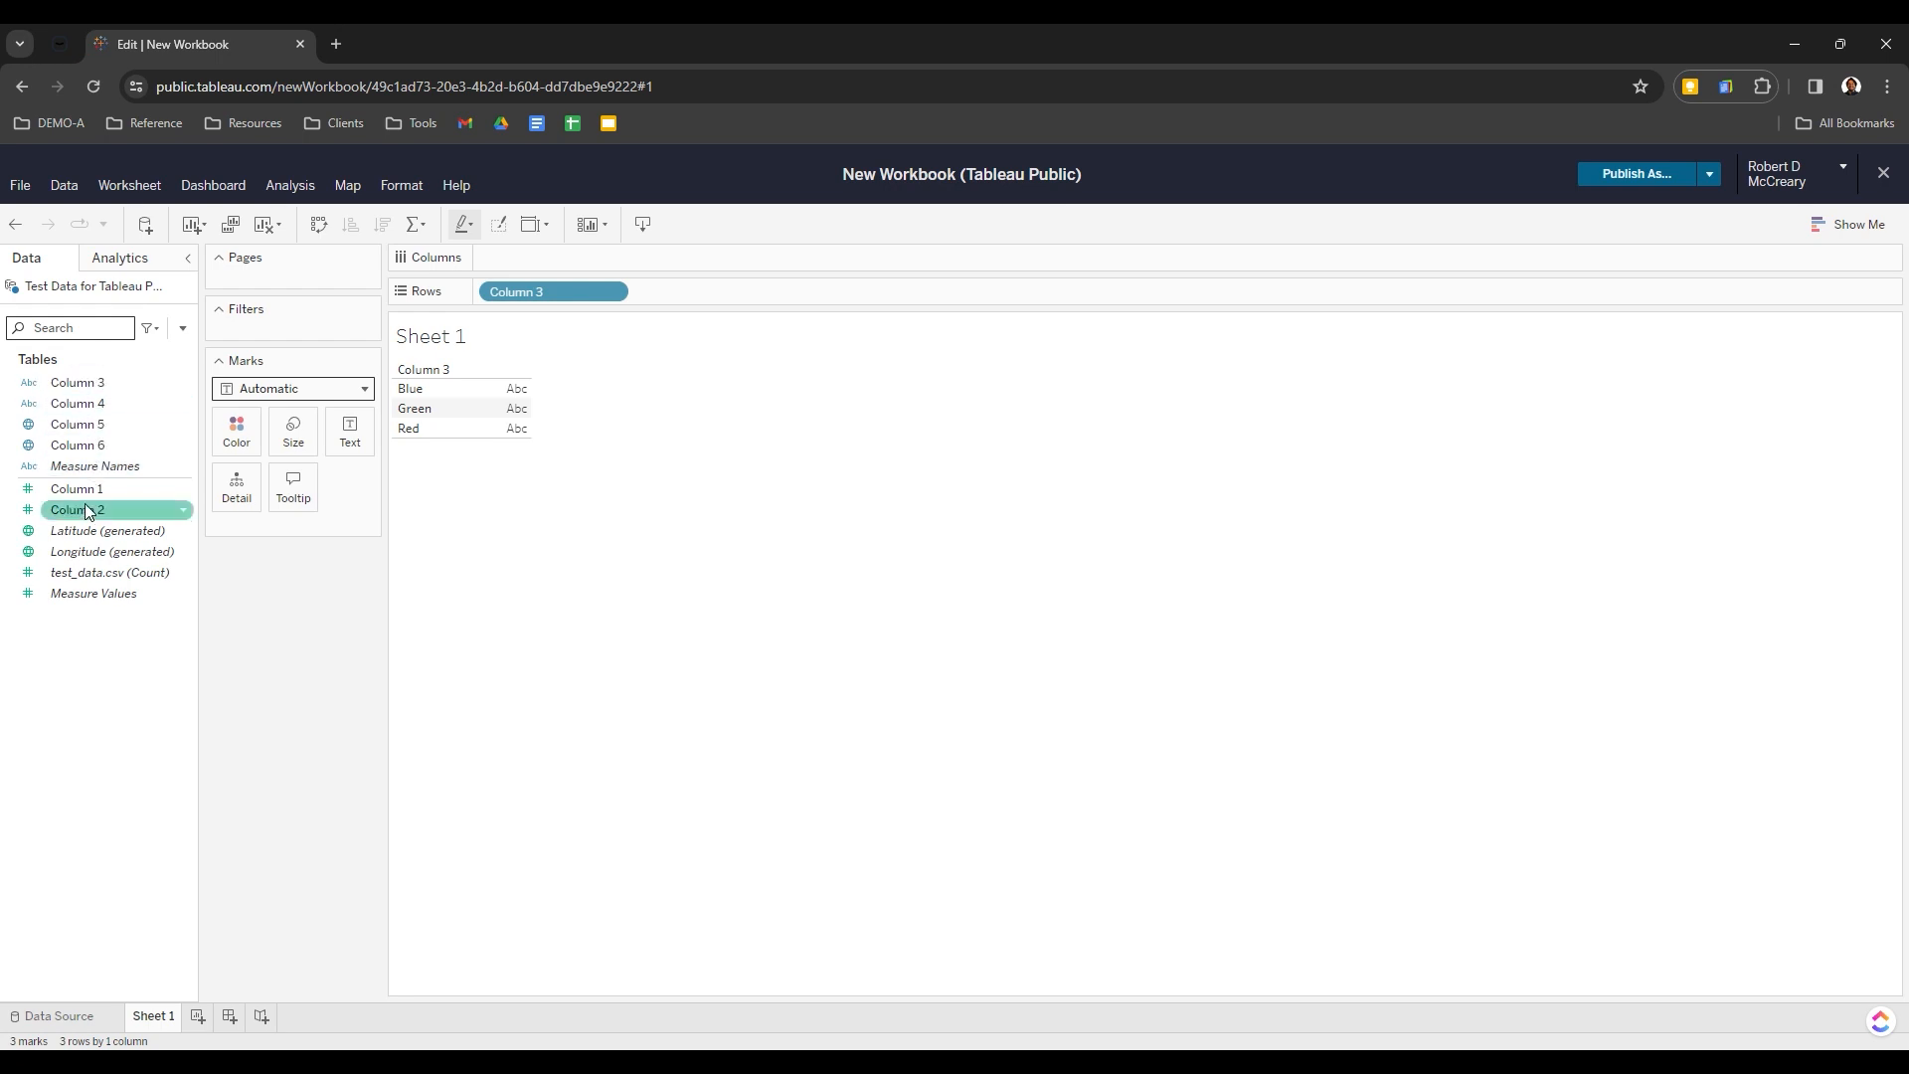
{"action": "right_click", "coordinate": [554, 298]}
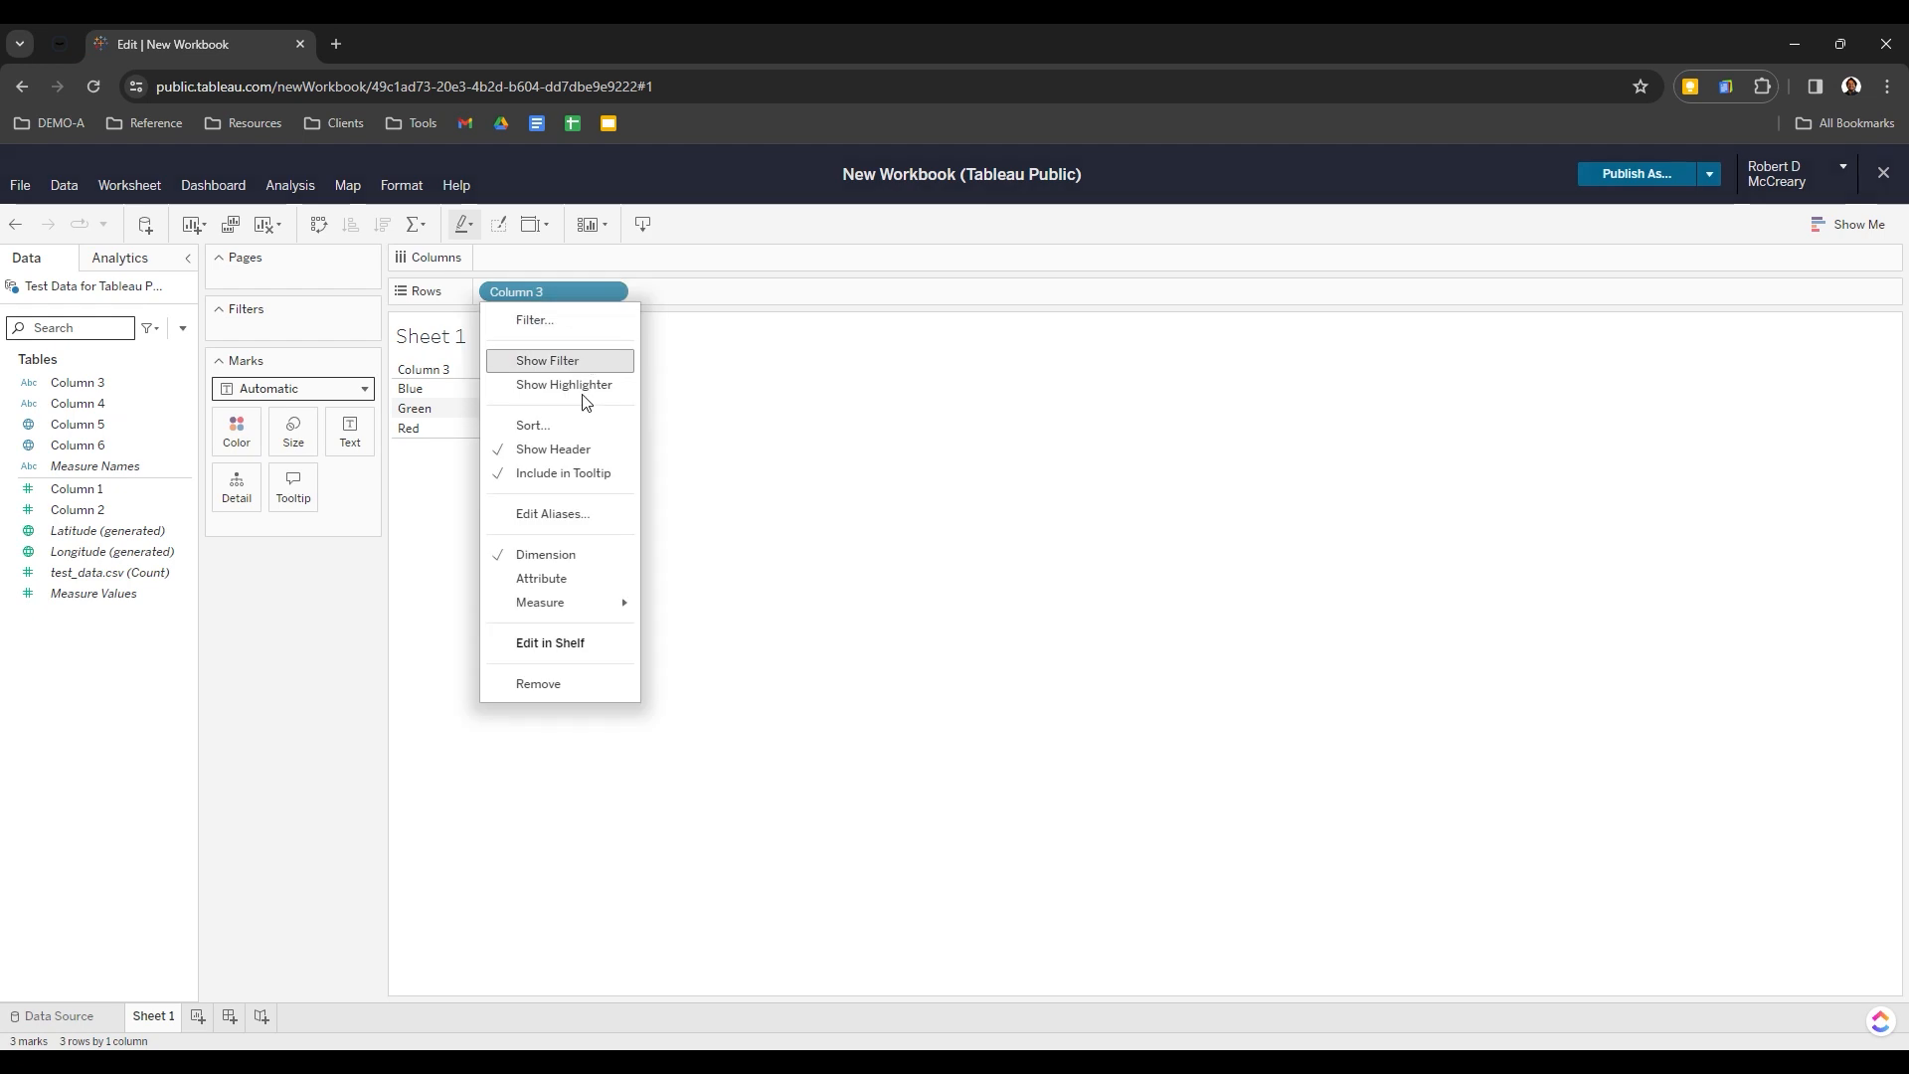
{"action": "left_click", "coordinate": [557, 688]}
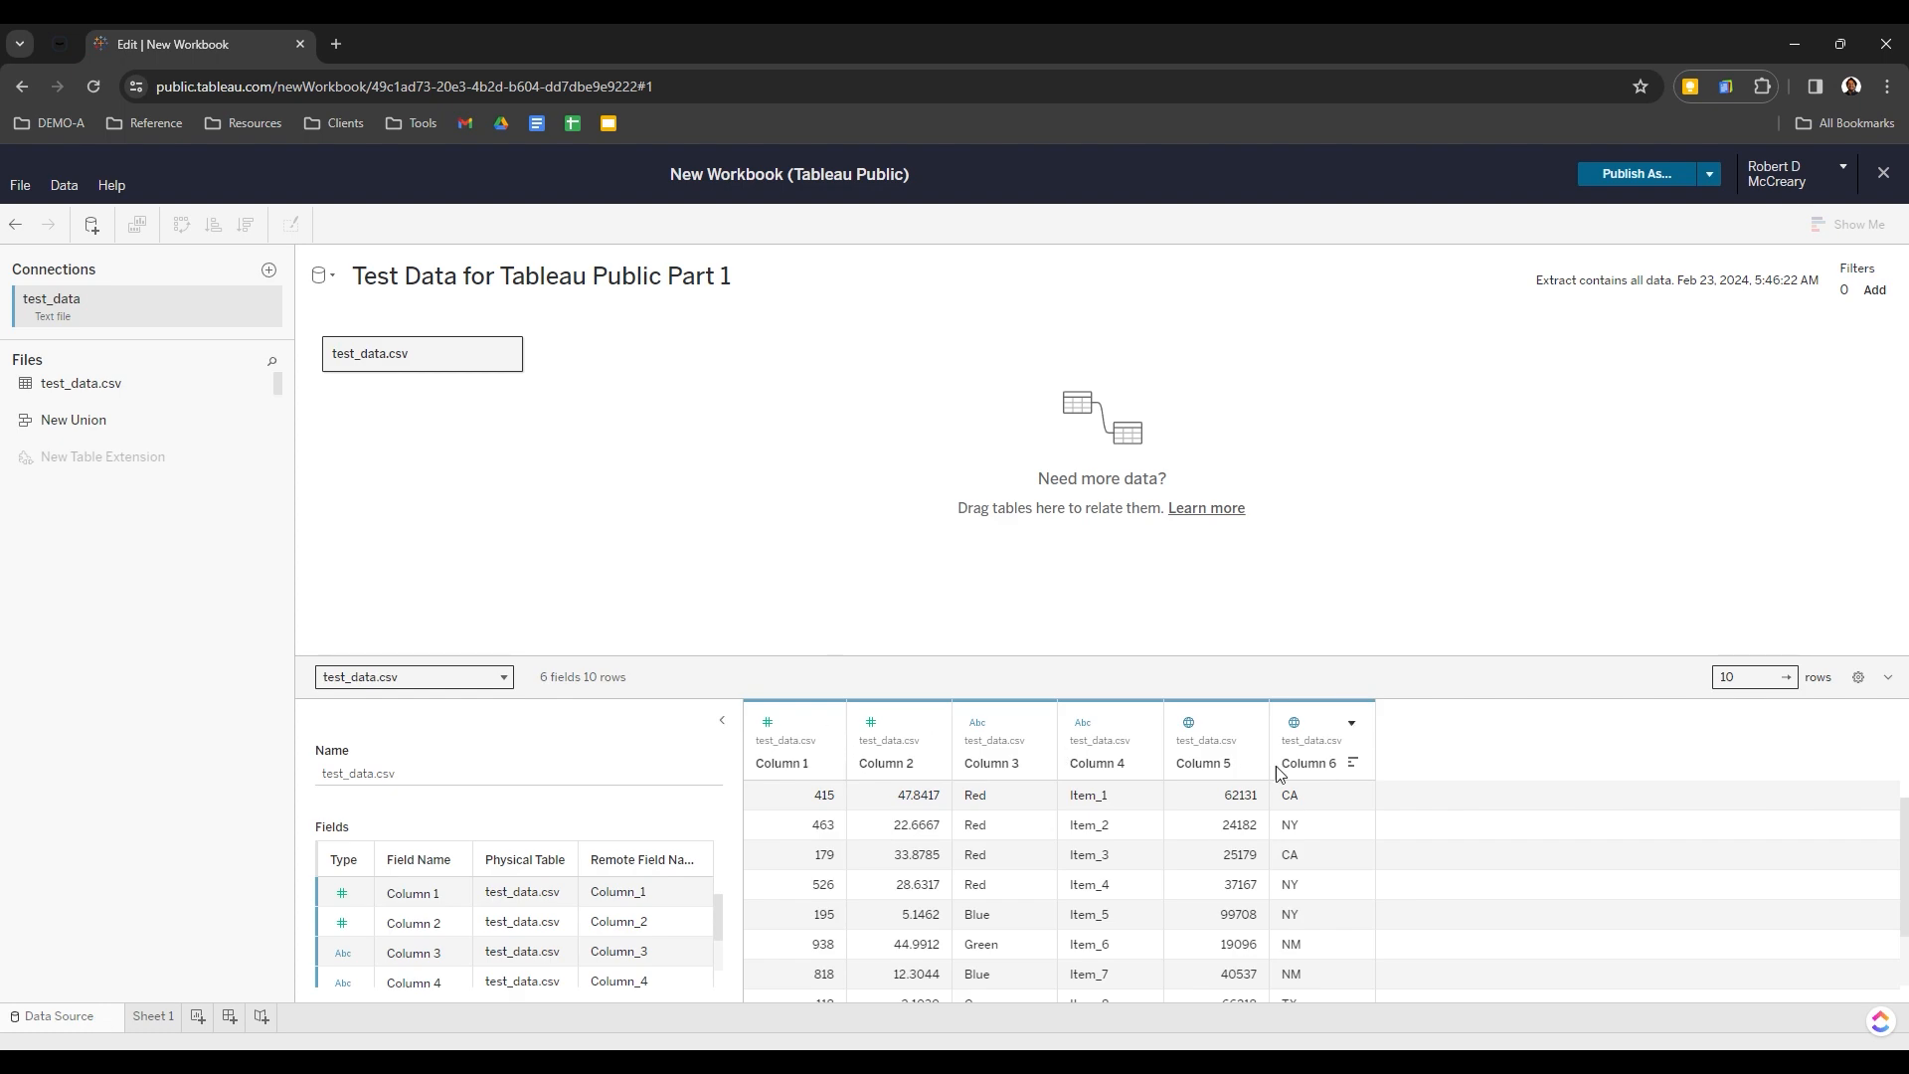
Compare the fields listed in Sheet 1, including Measure Names and Measure Values, with the columns in the data source
{"action": "left_click", "coordinate": [179, 1027]}
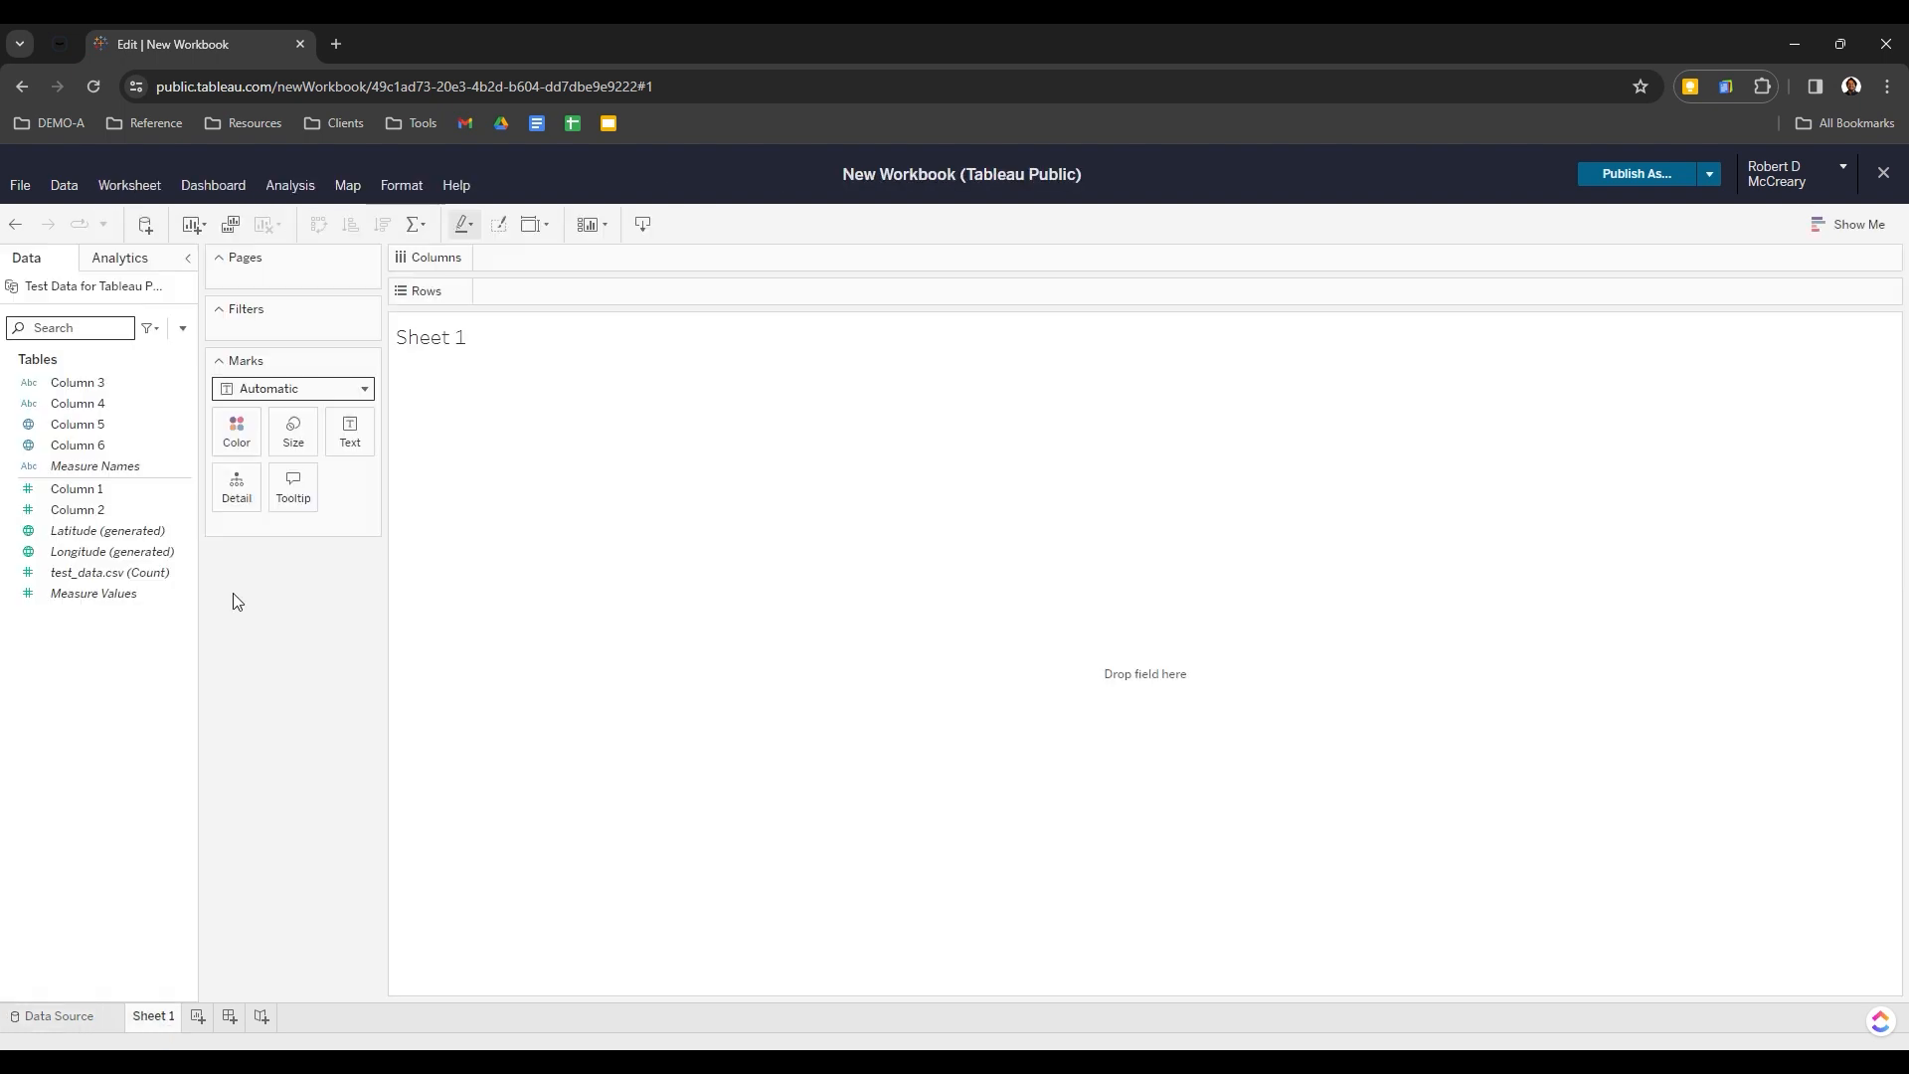
{"action": "left_click", "coordinate": [93, 467]}
{"action": "left_click", "coordinate": [121, 463]}
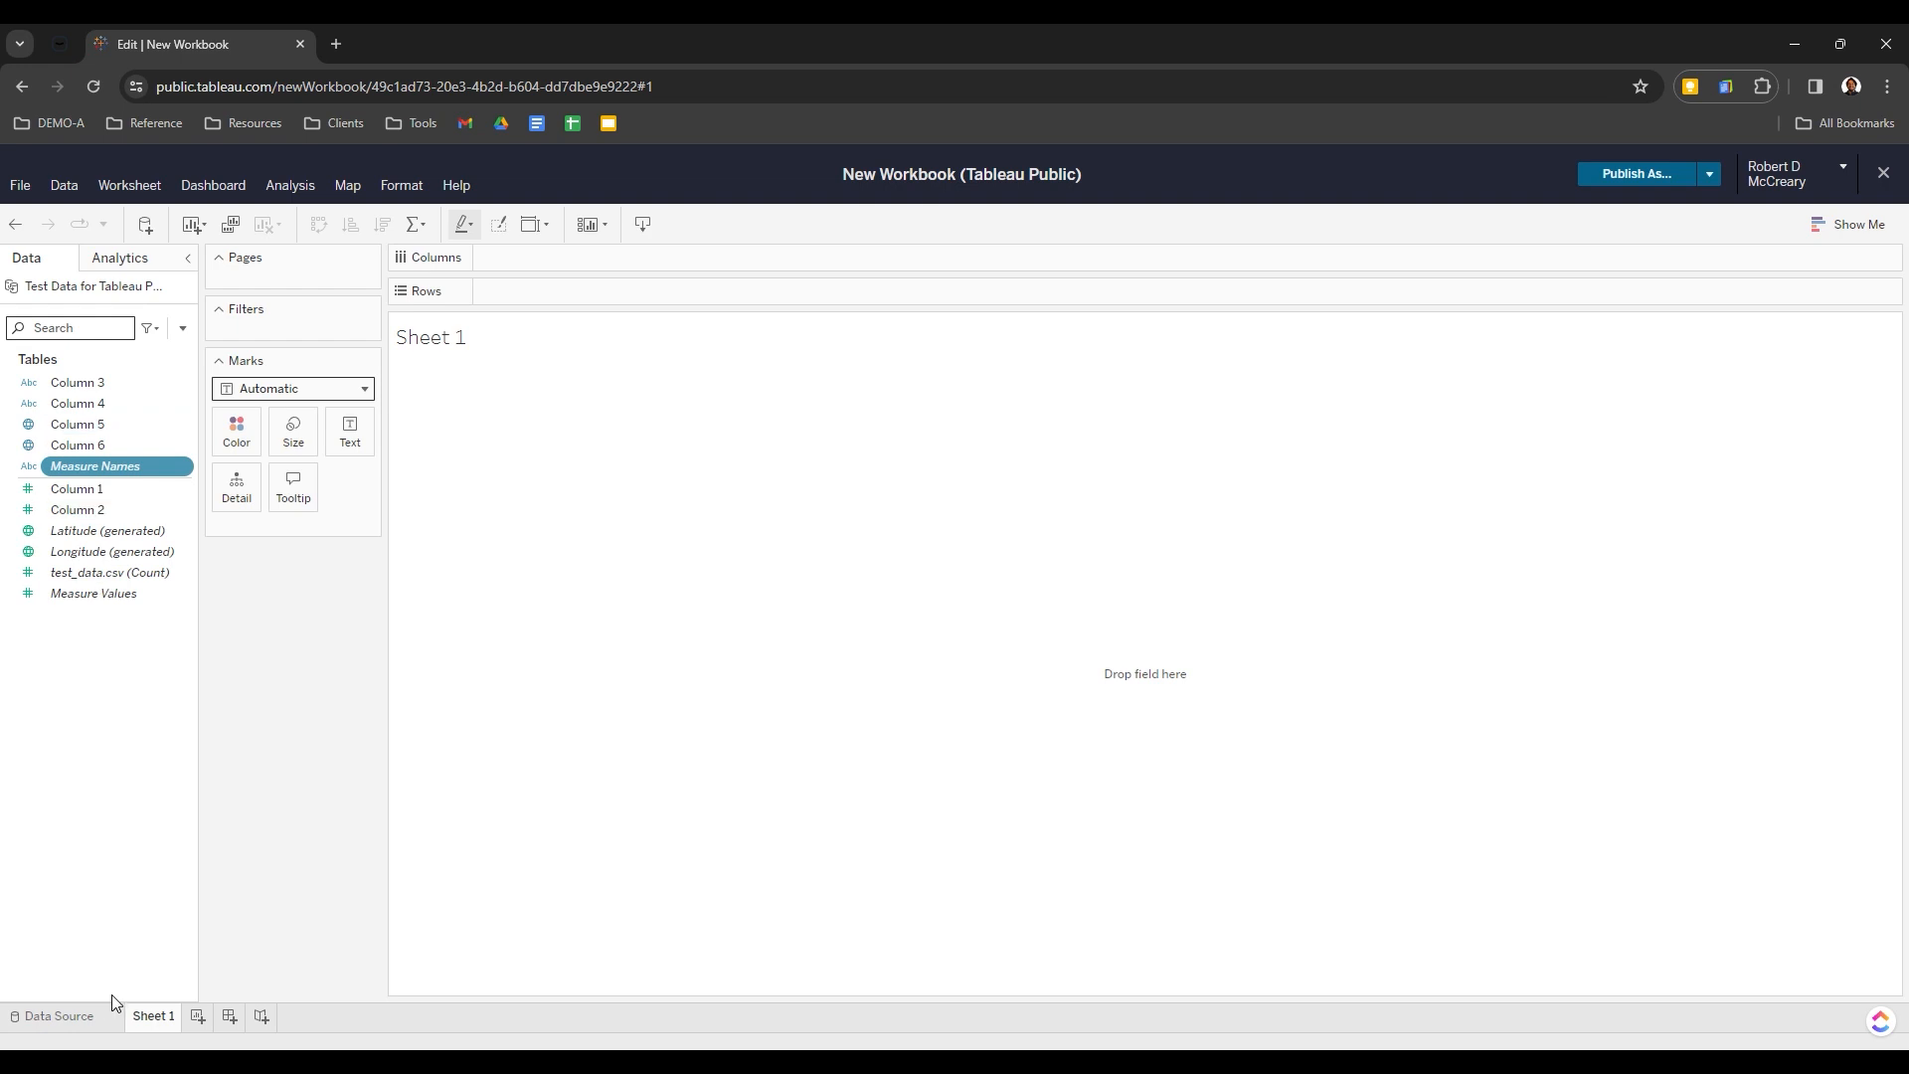
{"action": "left_click", "coordinate": [85, 1016]}
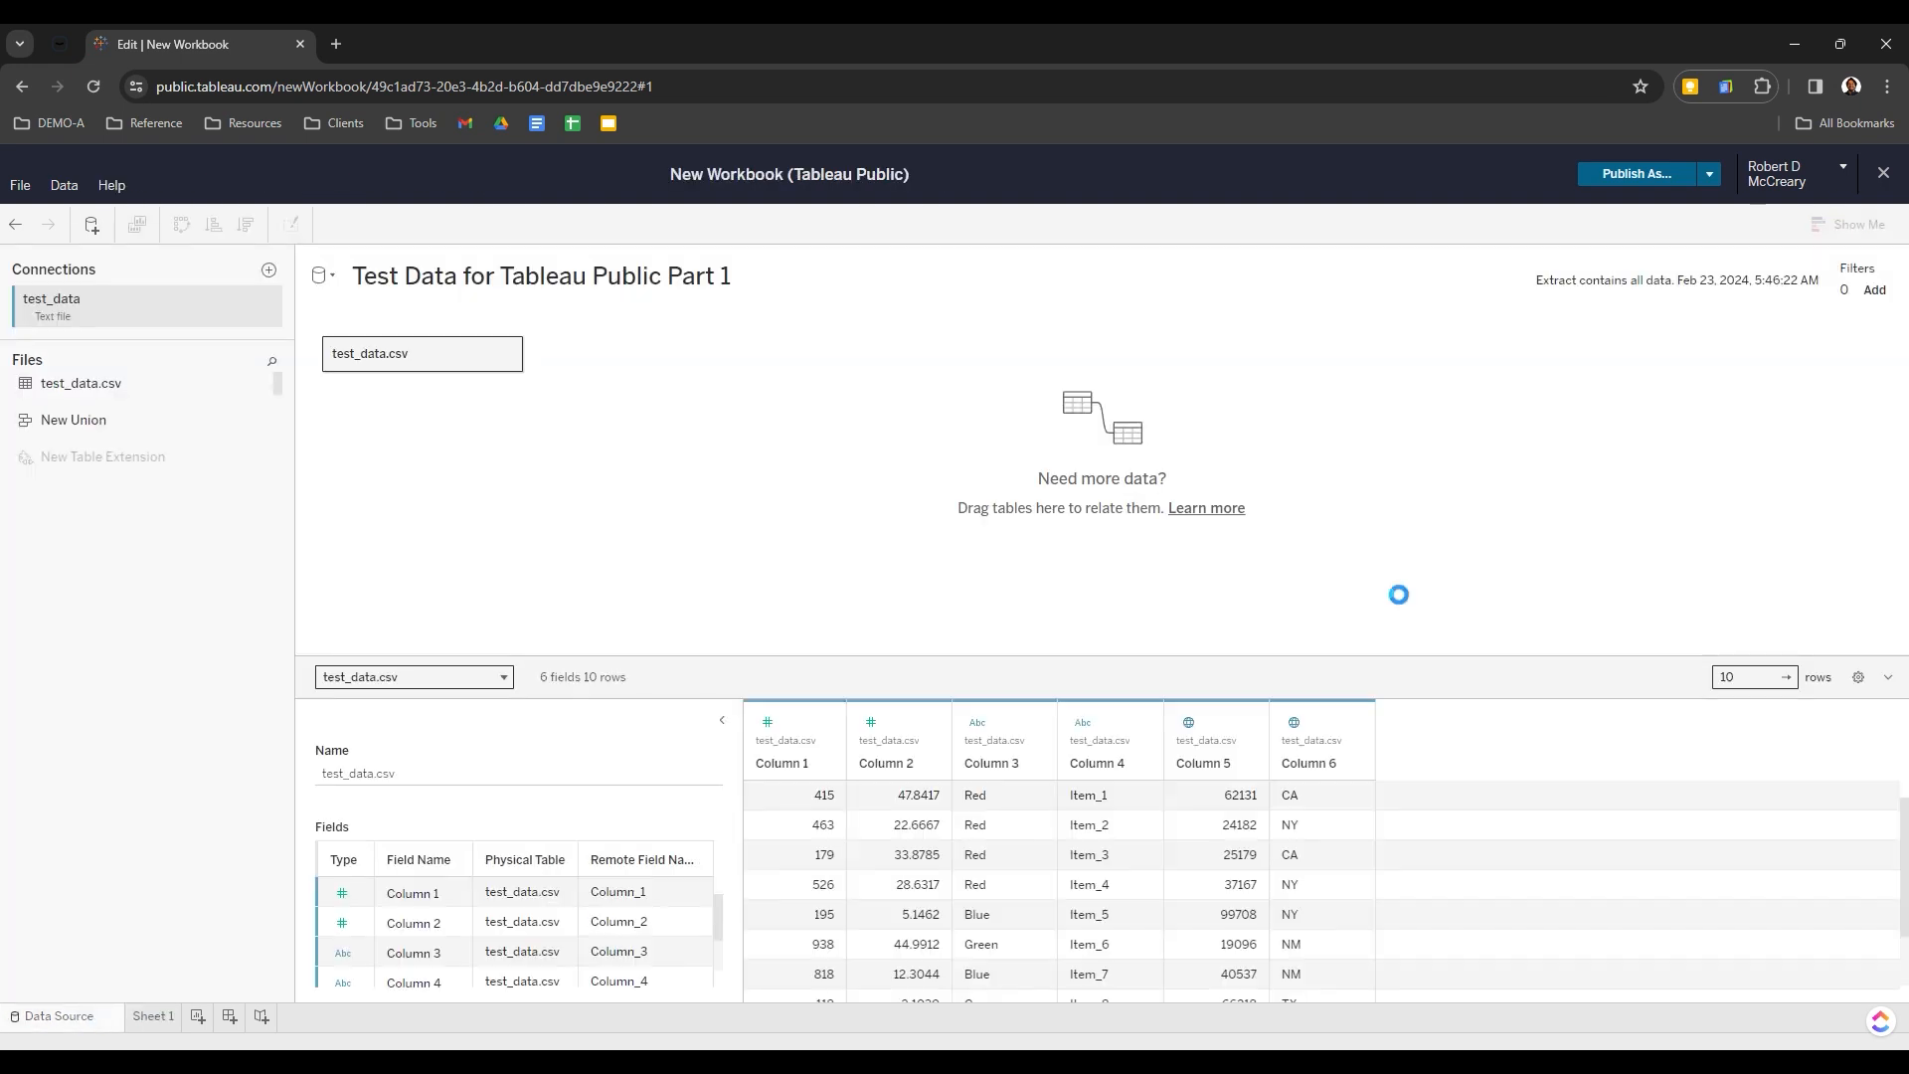
{"action": "left_click", "coordinate": [173, 1014]}
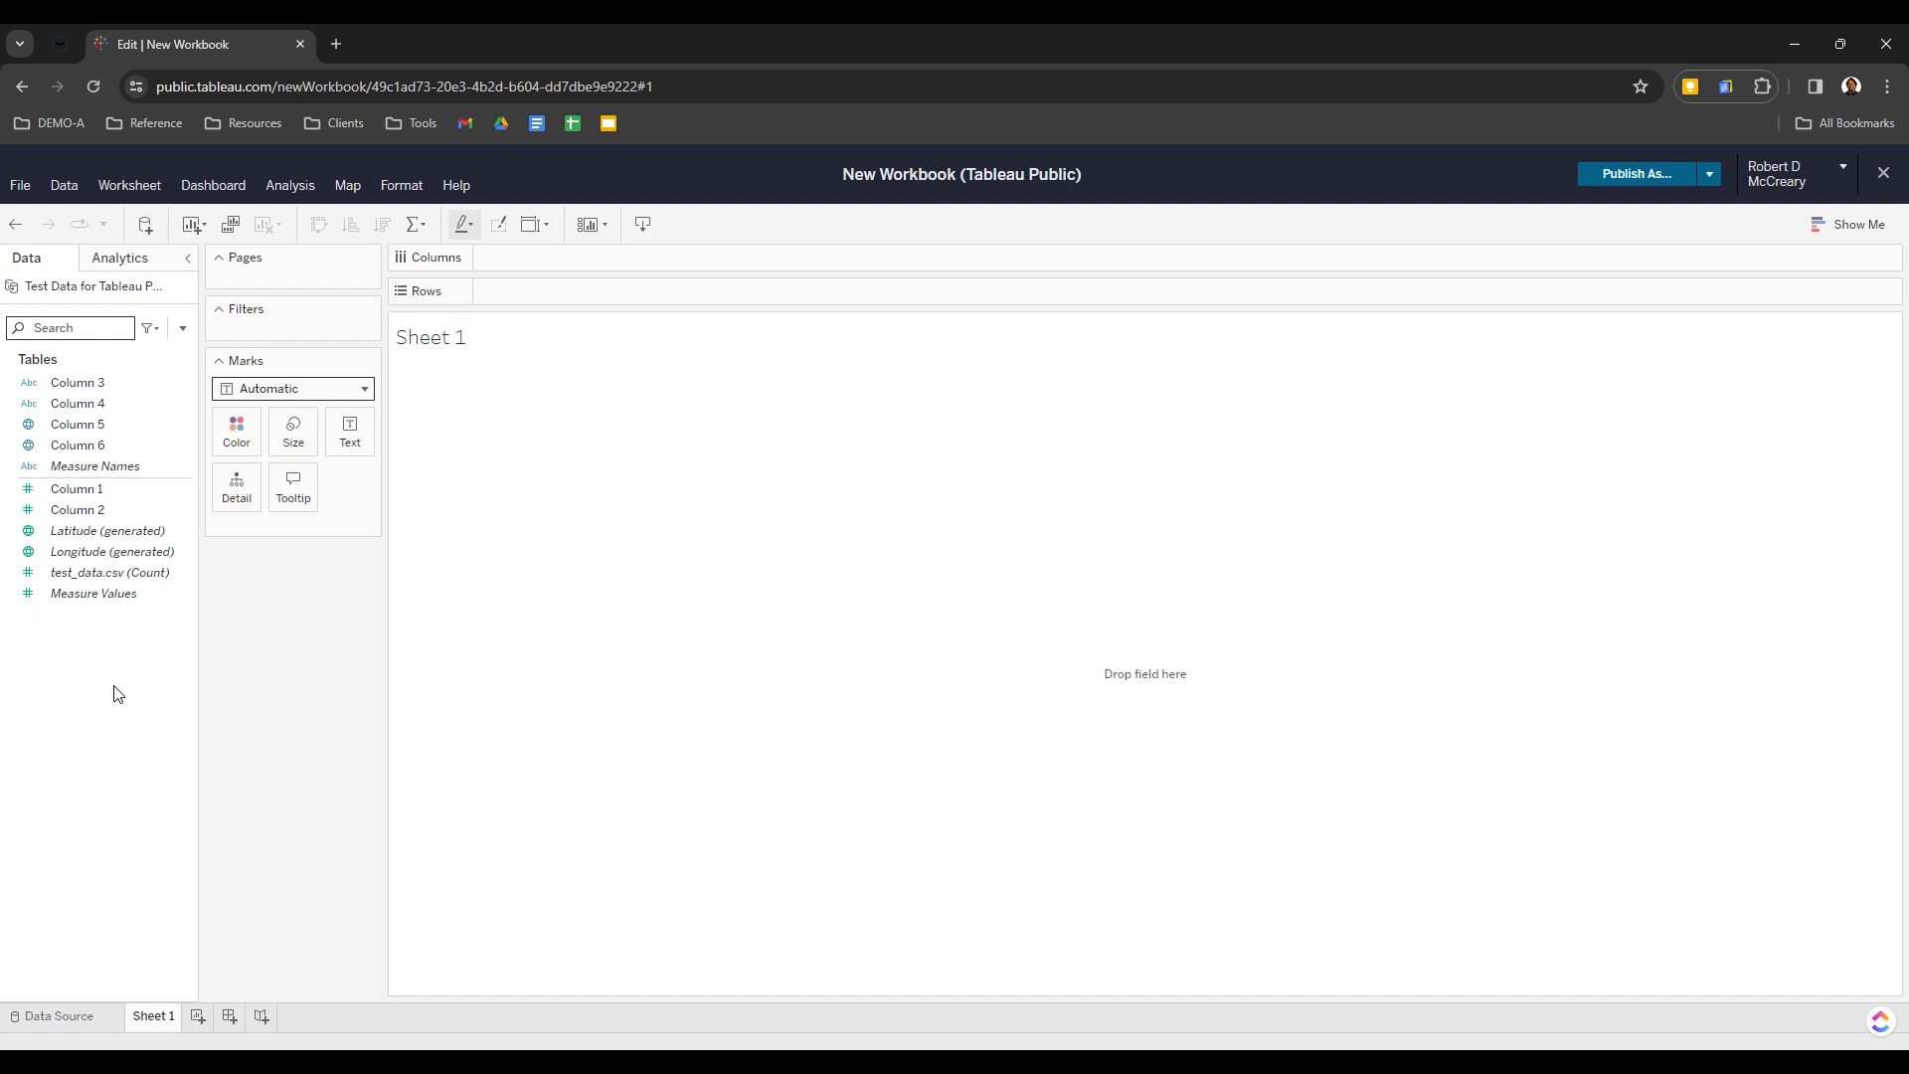
{"action": "left_click", "coordinate": [101, 599]}
{"action": "left_click_drag", "start_coordinate": [105, 383], "coordinate": [535, 290]}
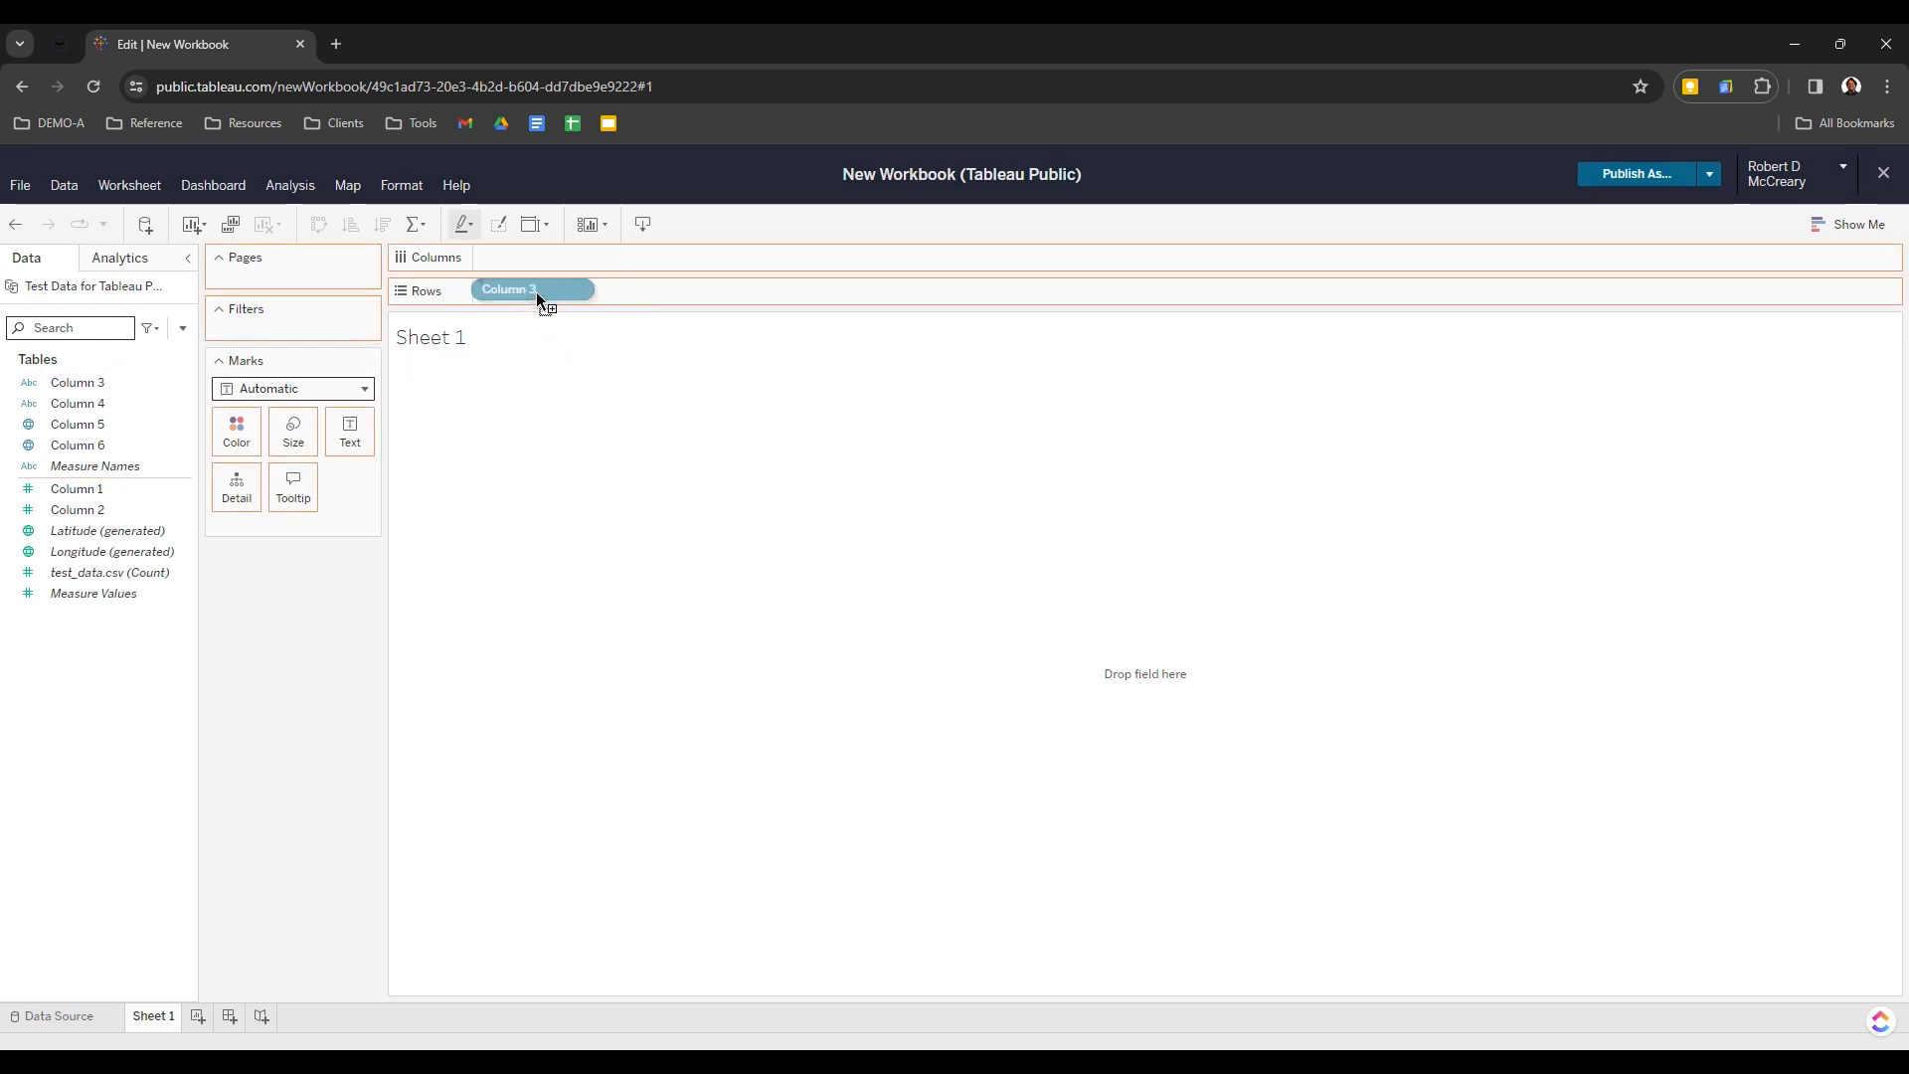
{"action": "left_click_drag", "start_coordinate": [276, 374], "coordinate": [120, 406]}
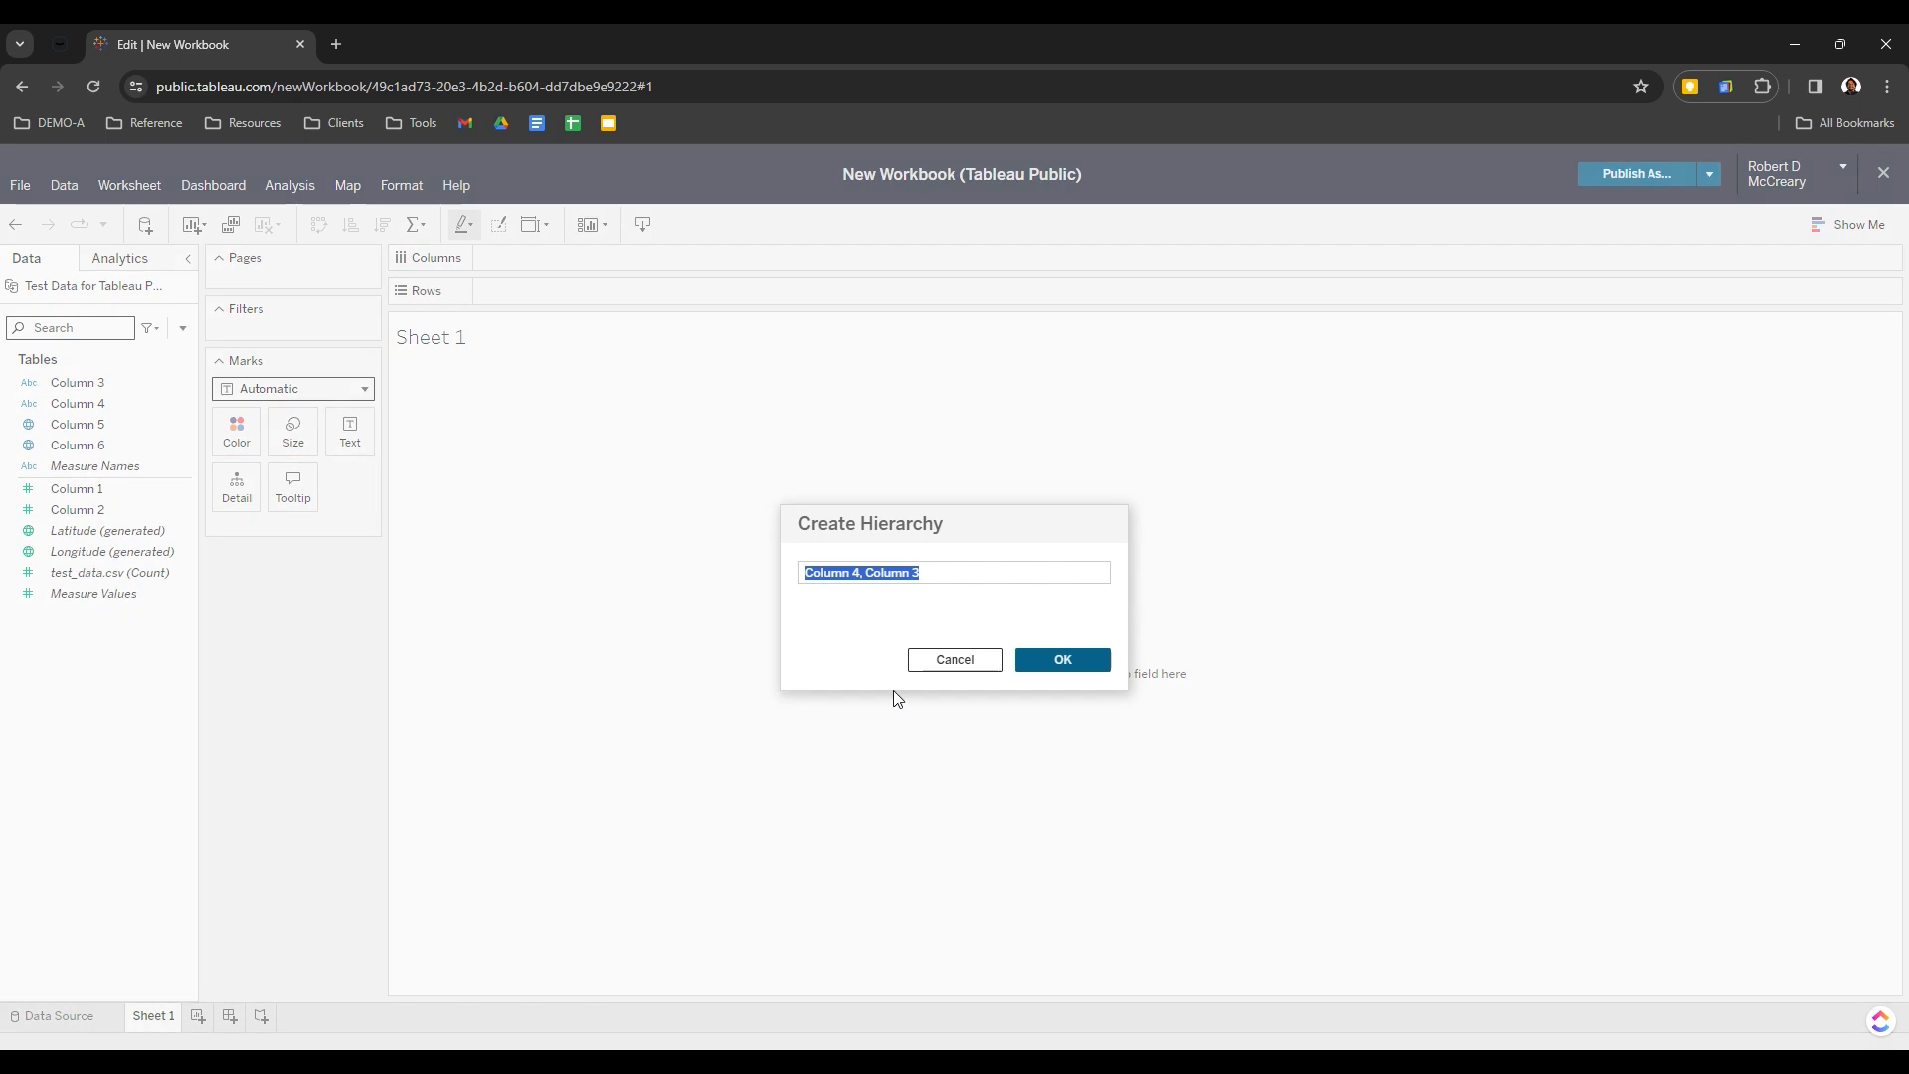
{"action": "left_click", "coordinate": [940, 661]}
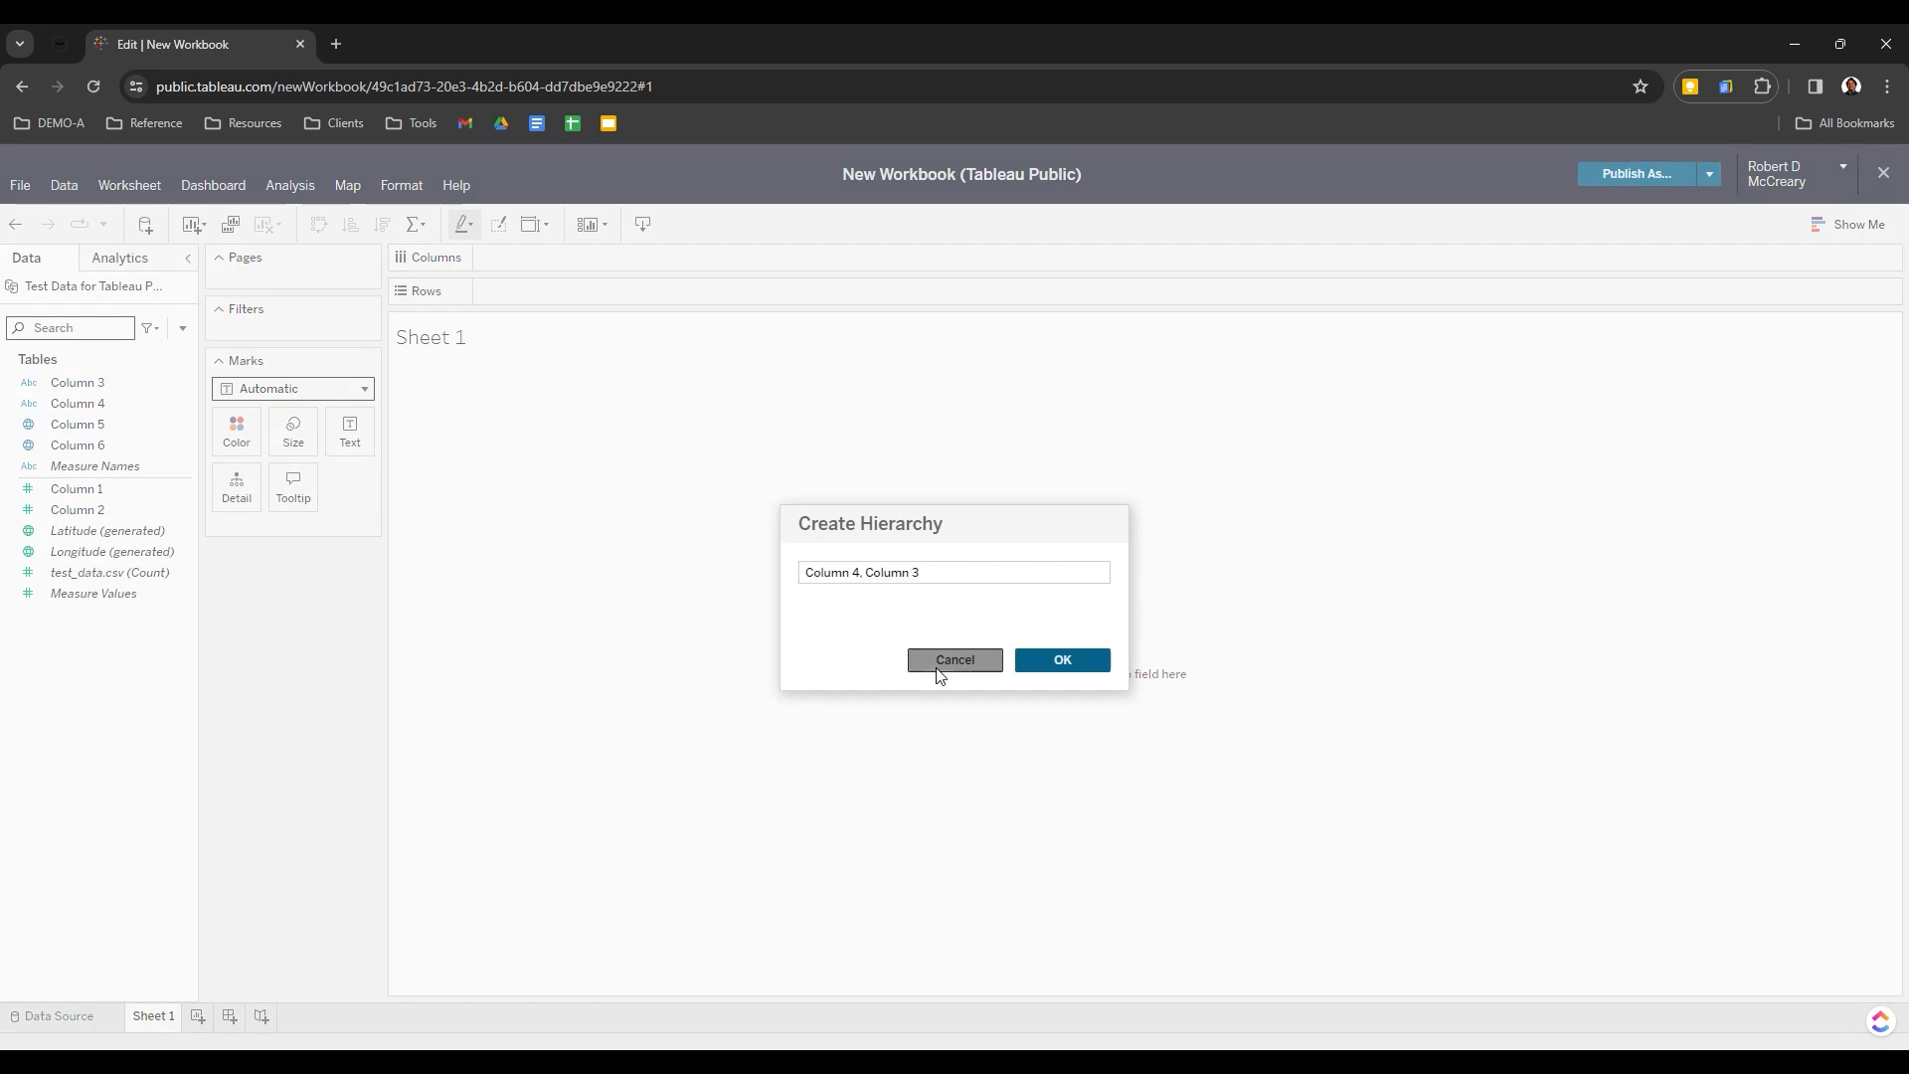
Build a bar chart with Column 3 as rows and only the test_data.csv count from Measure Values as columns, with thicker bars
{"action": "left_click", "coordinate": [80, 1022]}
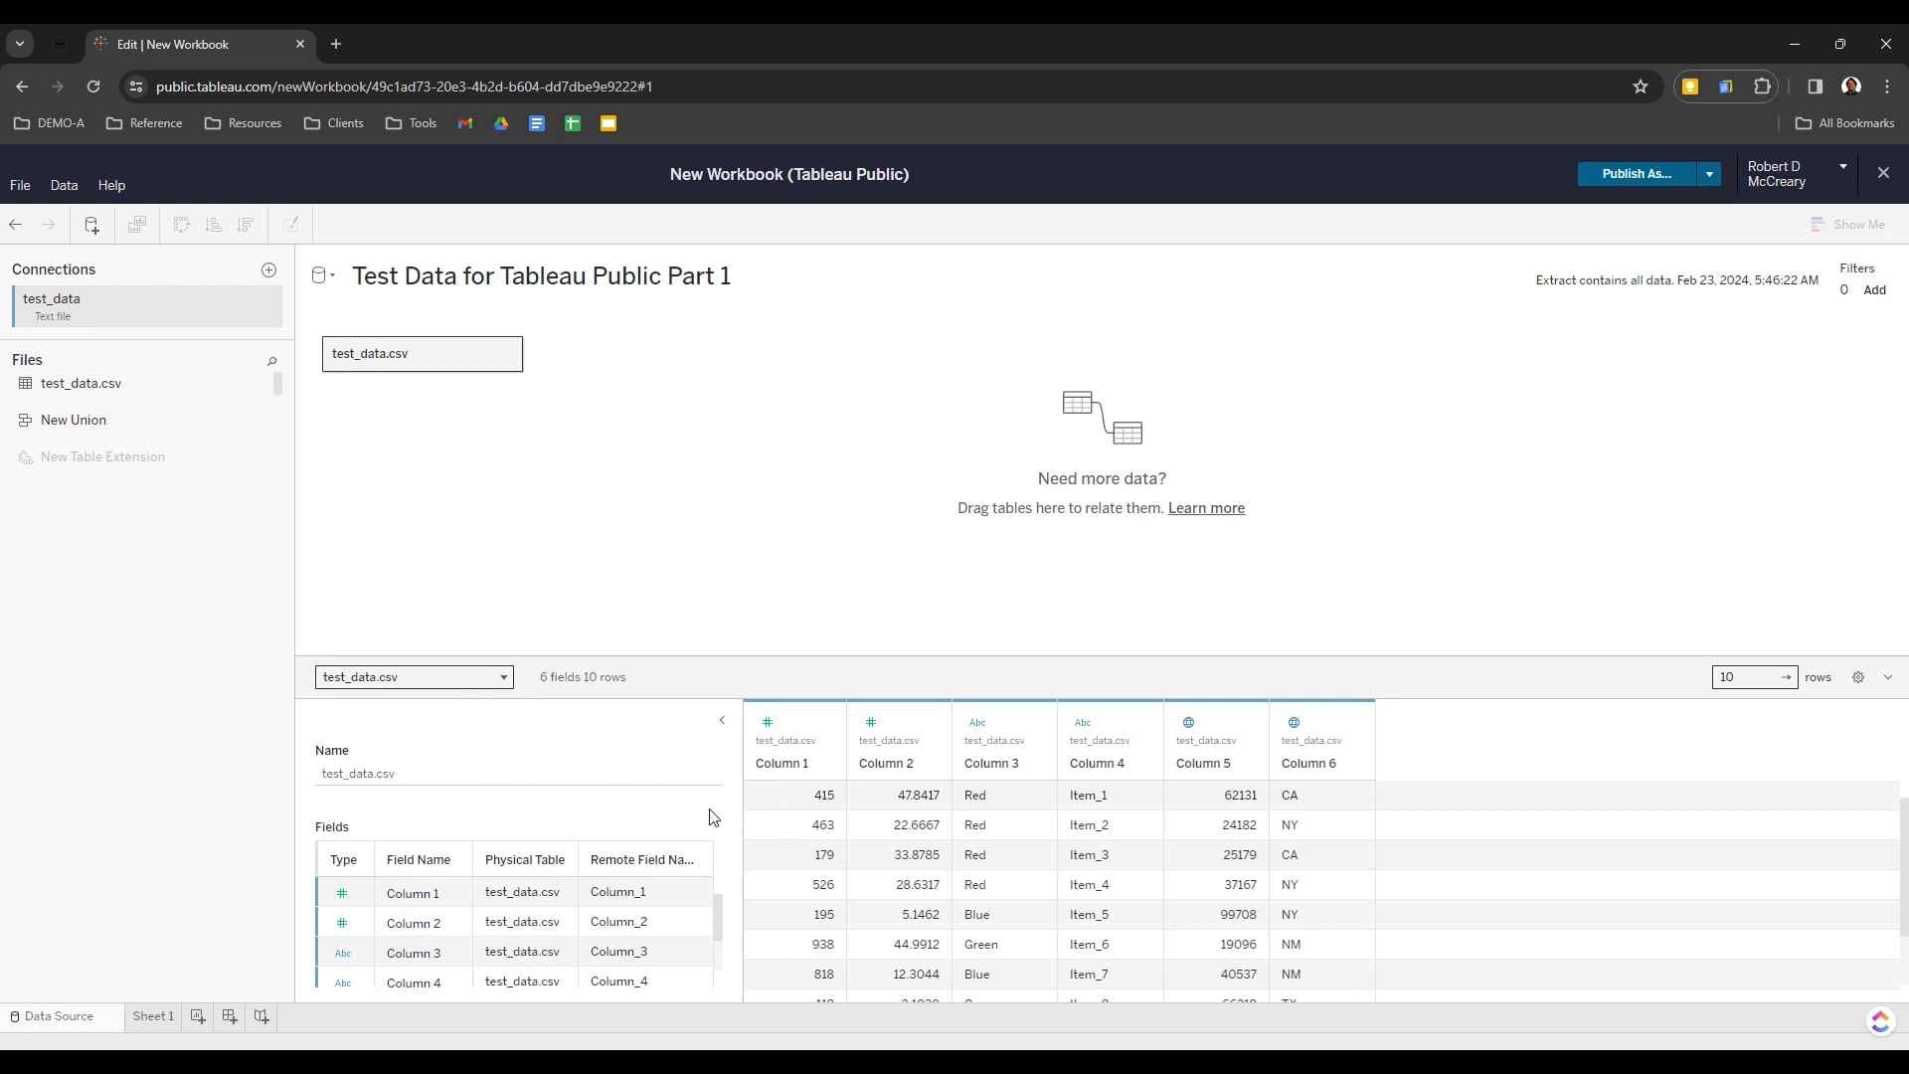
{"action": "left_click", "coordinate": [180, 1020]}
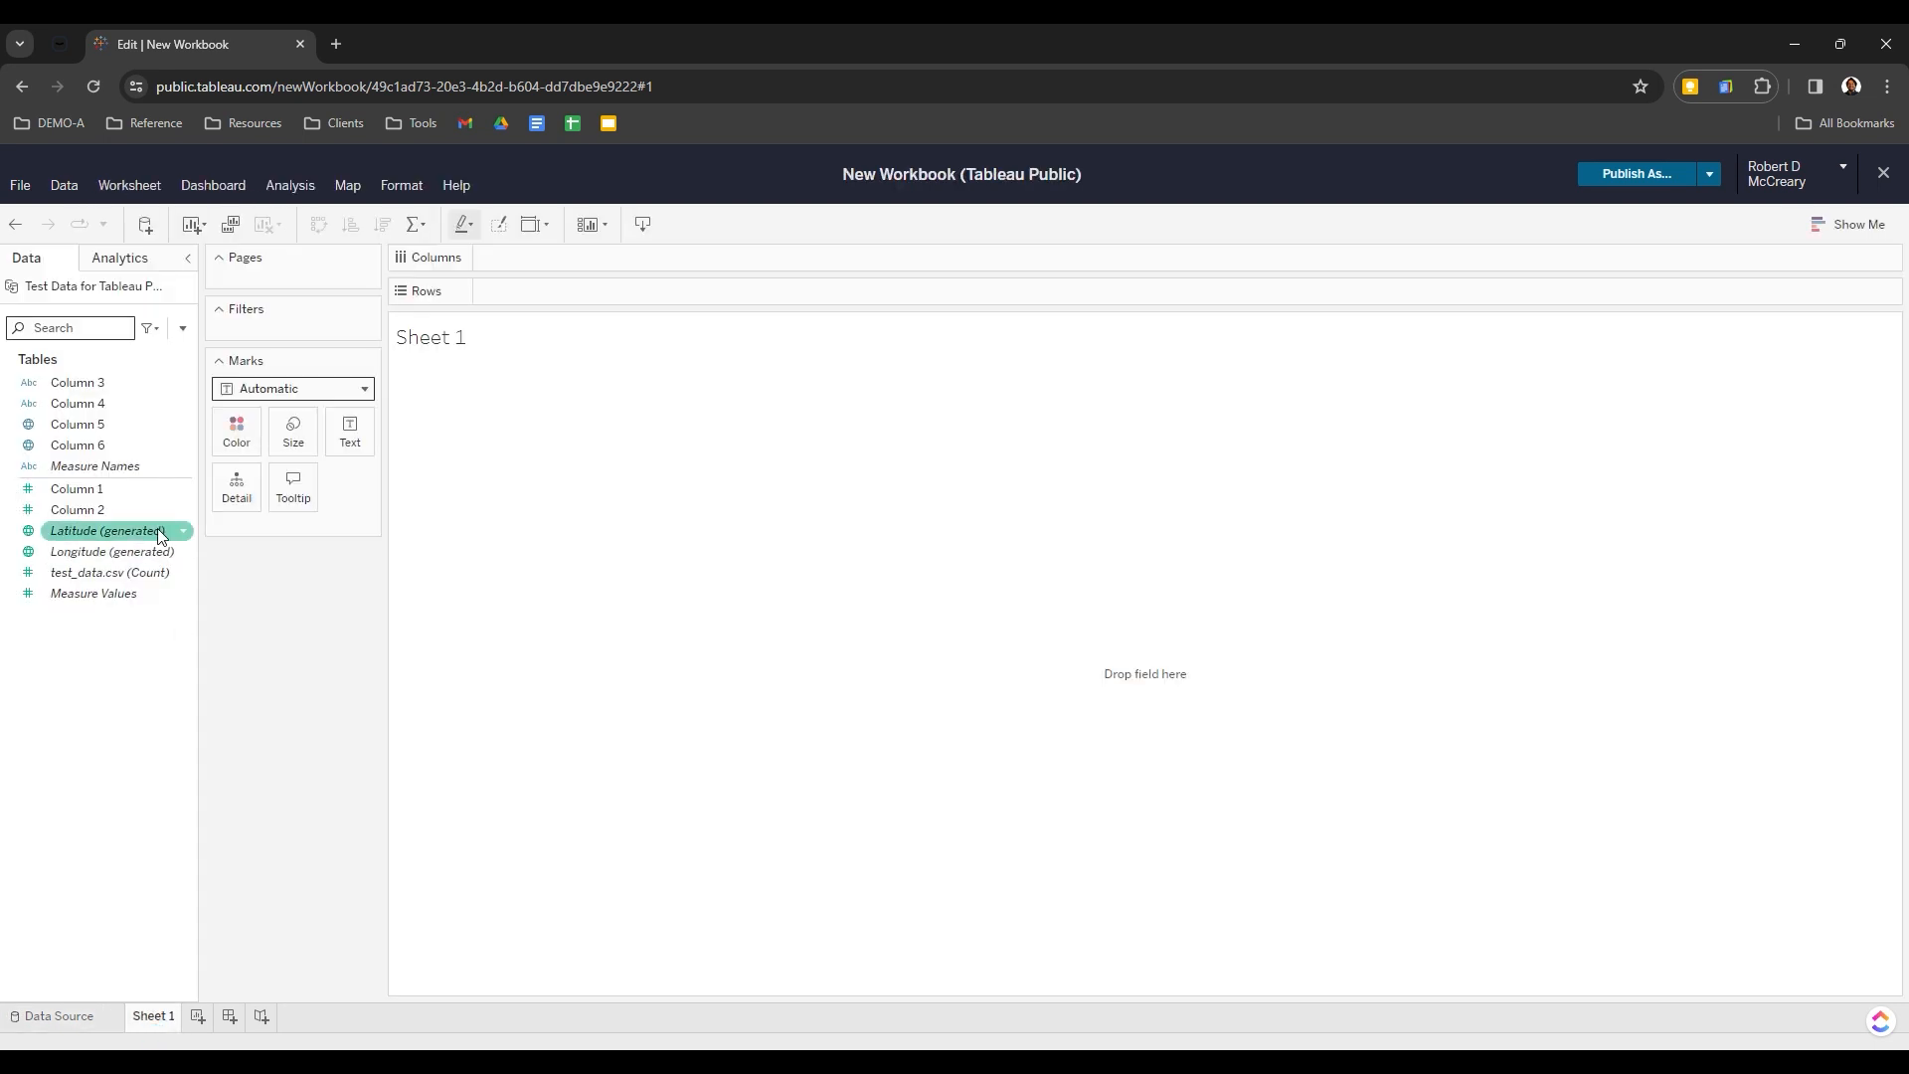
{"action": "left_click_drag", "start_coordinate": [62, 384], "coordinate": [586, 294]}
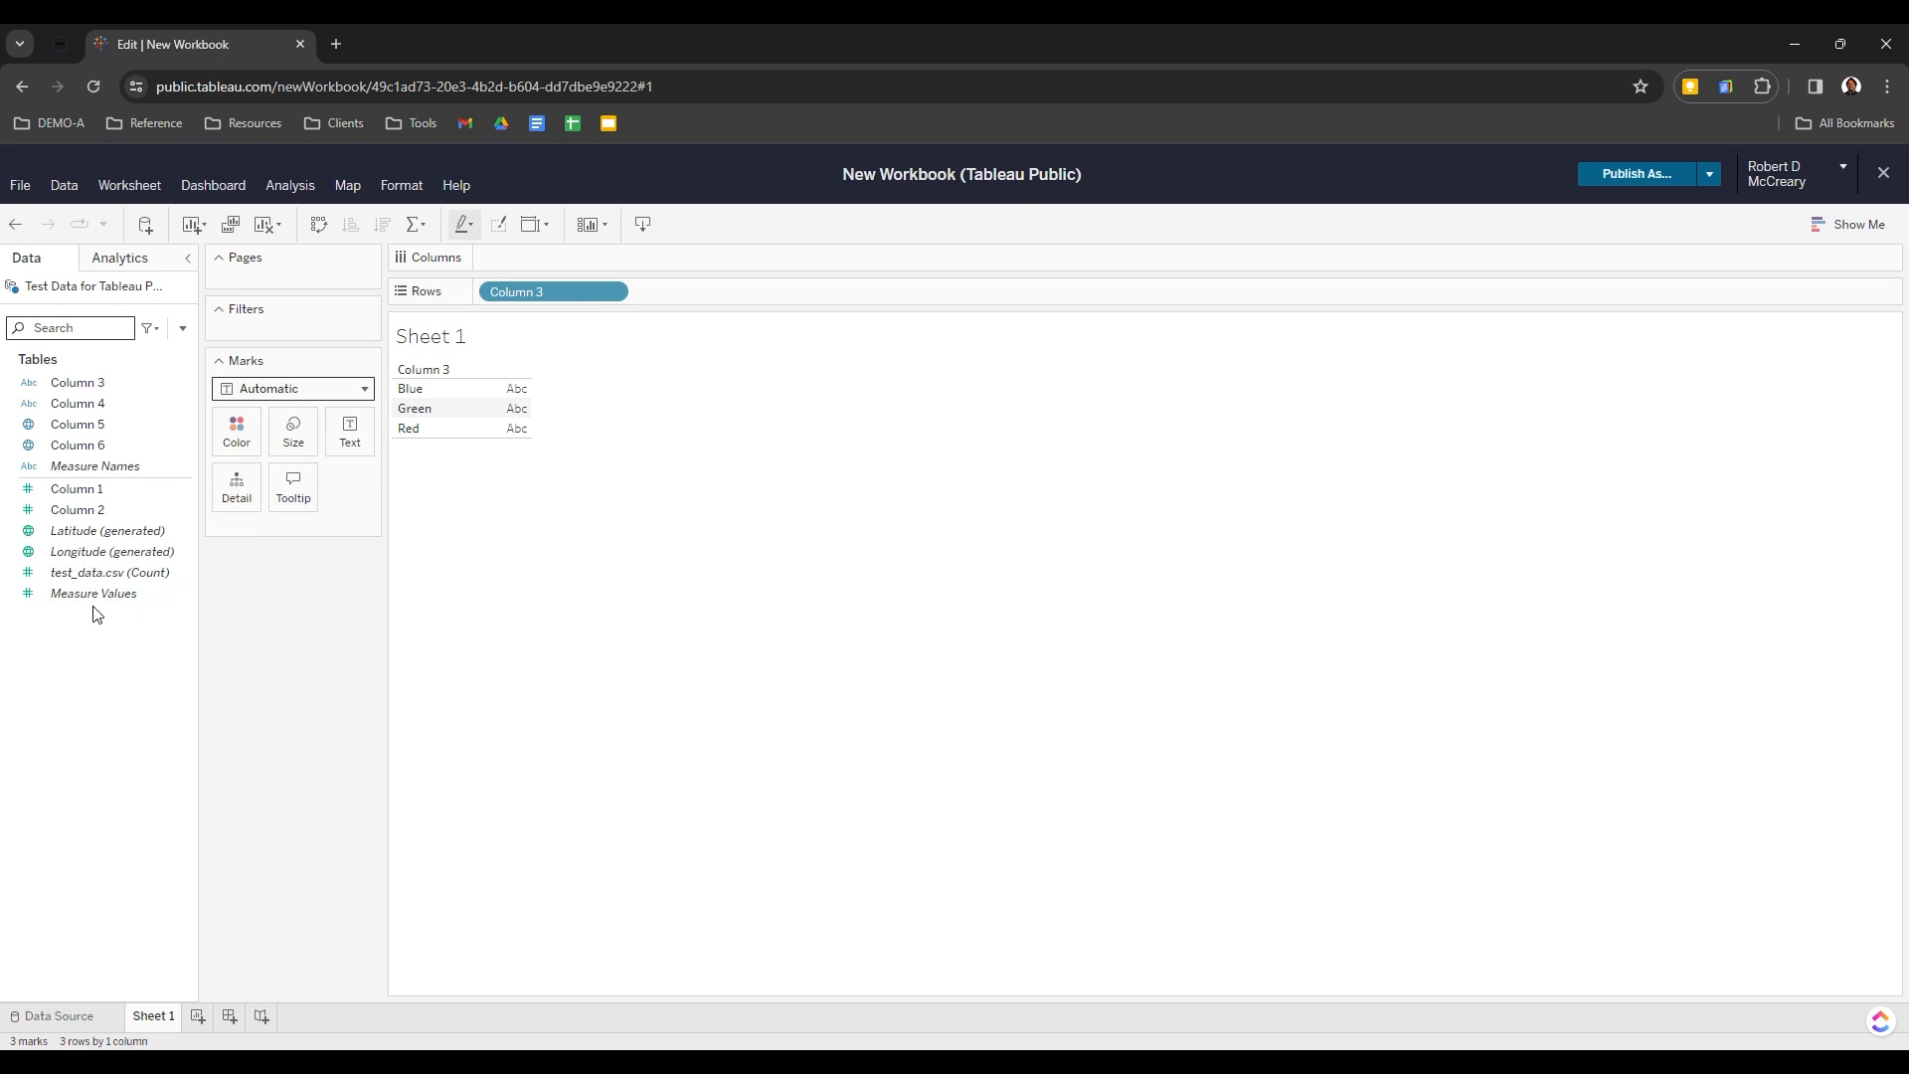
{"action": "left_click_drag", "start_coordinate": [93, 594], "coordinate": [598, 270]}
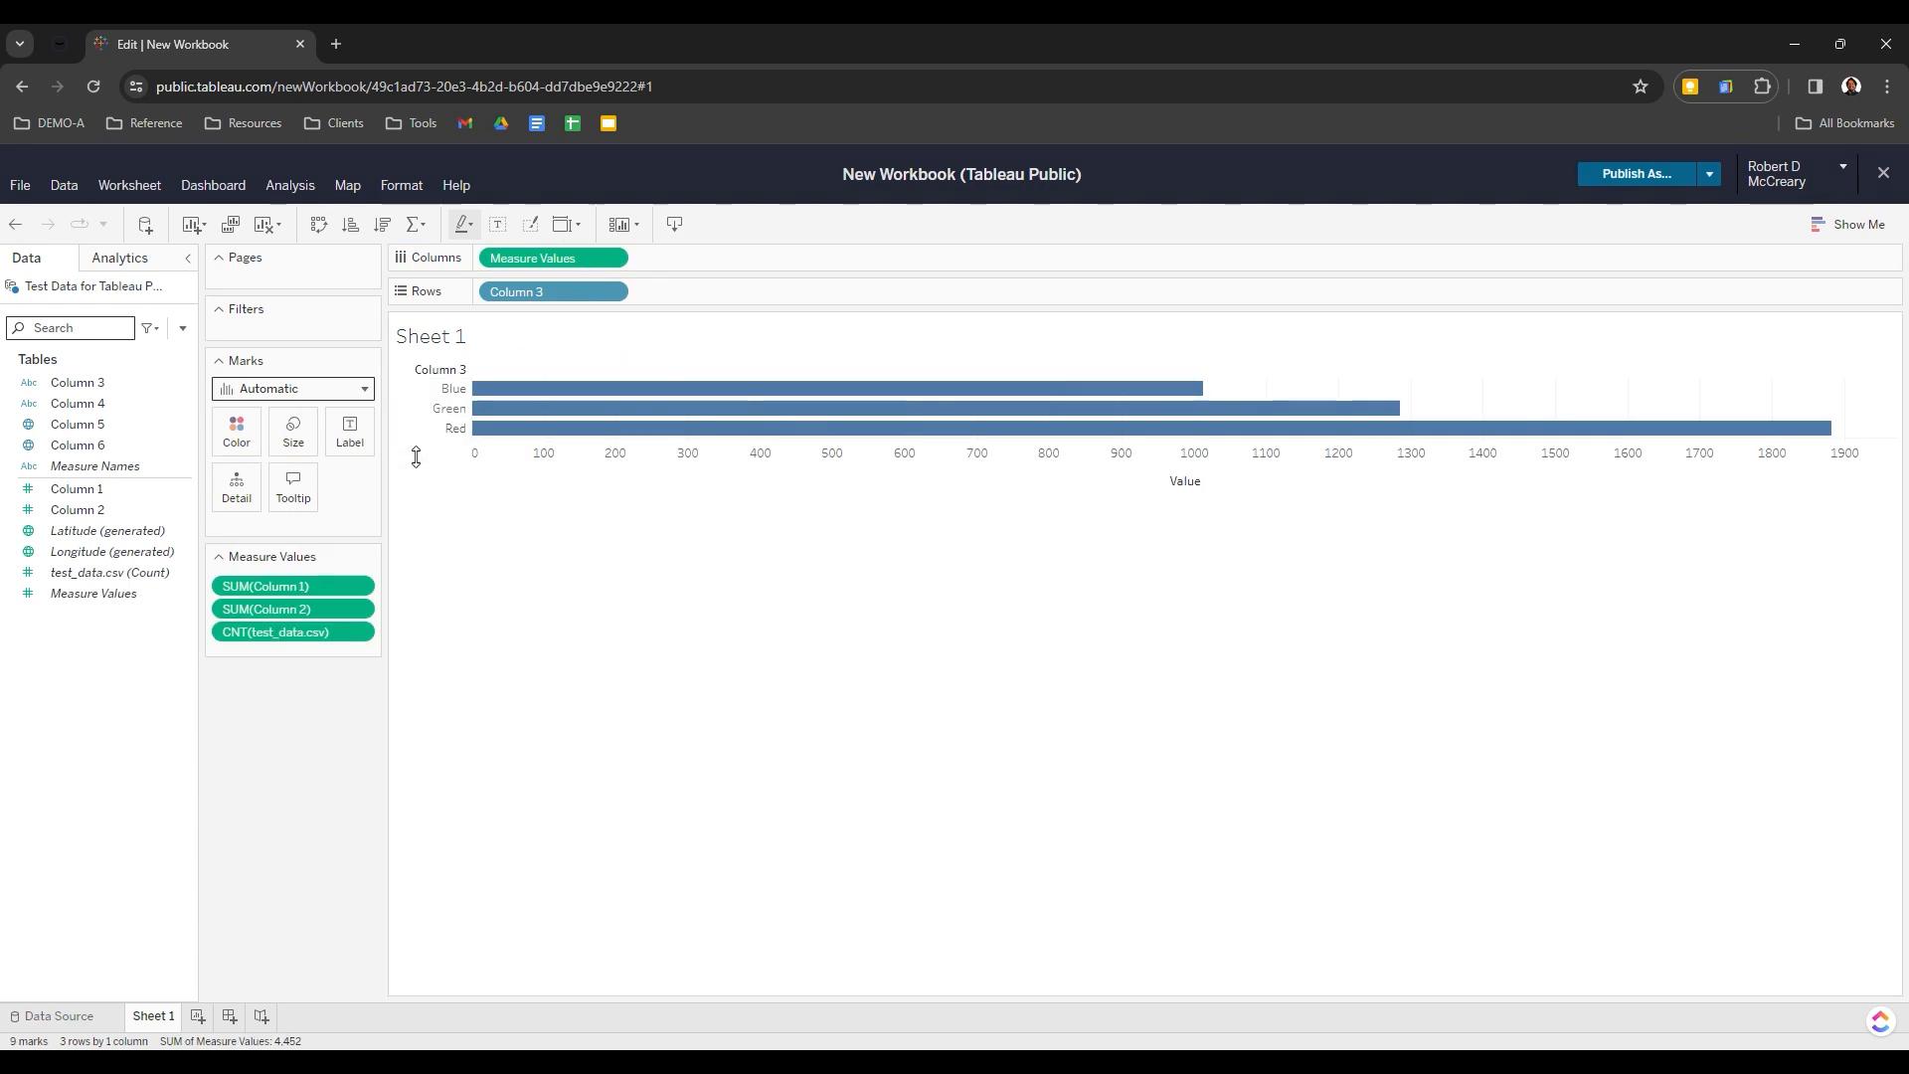
{"action": "left_click_drag", "start_coordinate": [416, 457], "coordinate": [416, 546]}
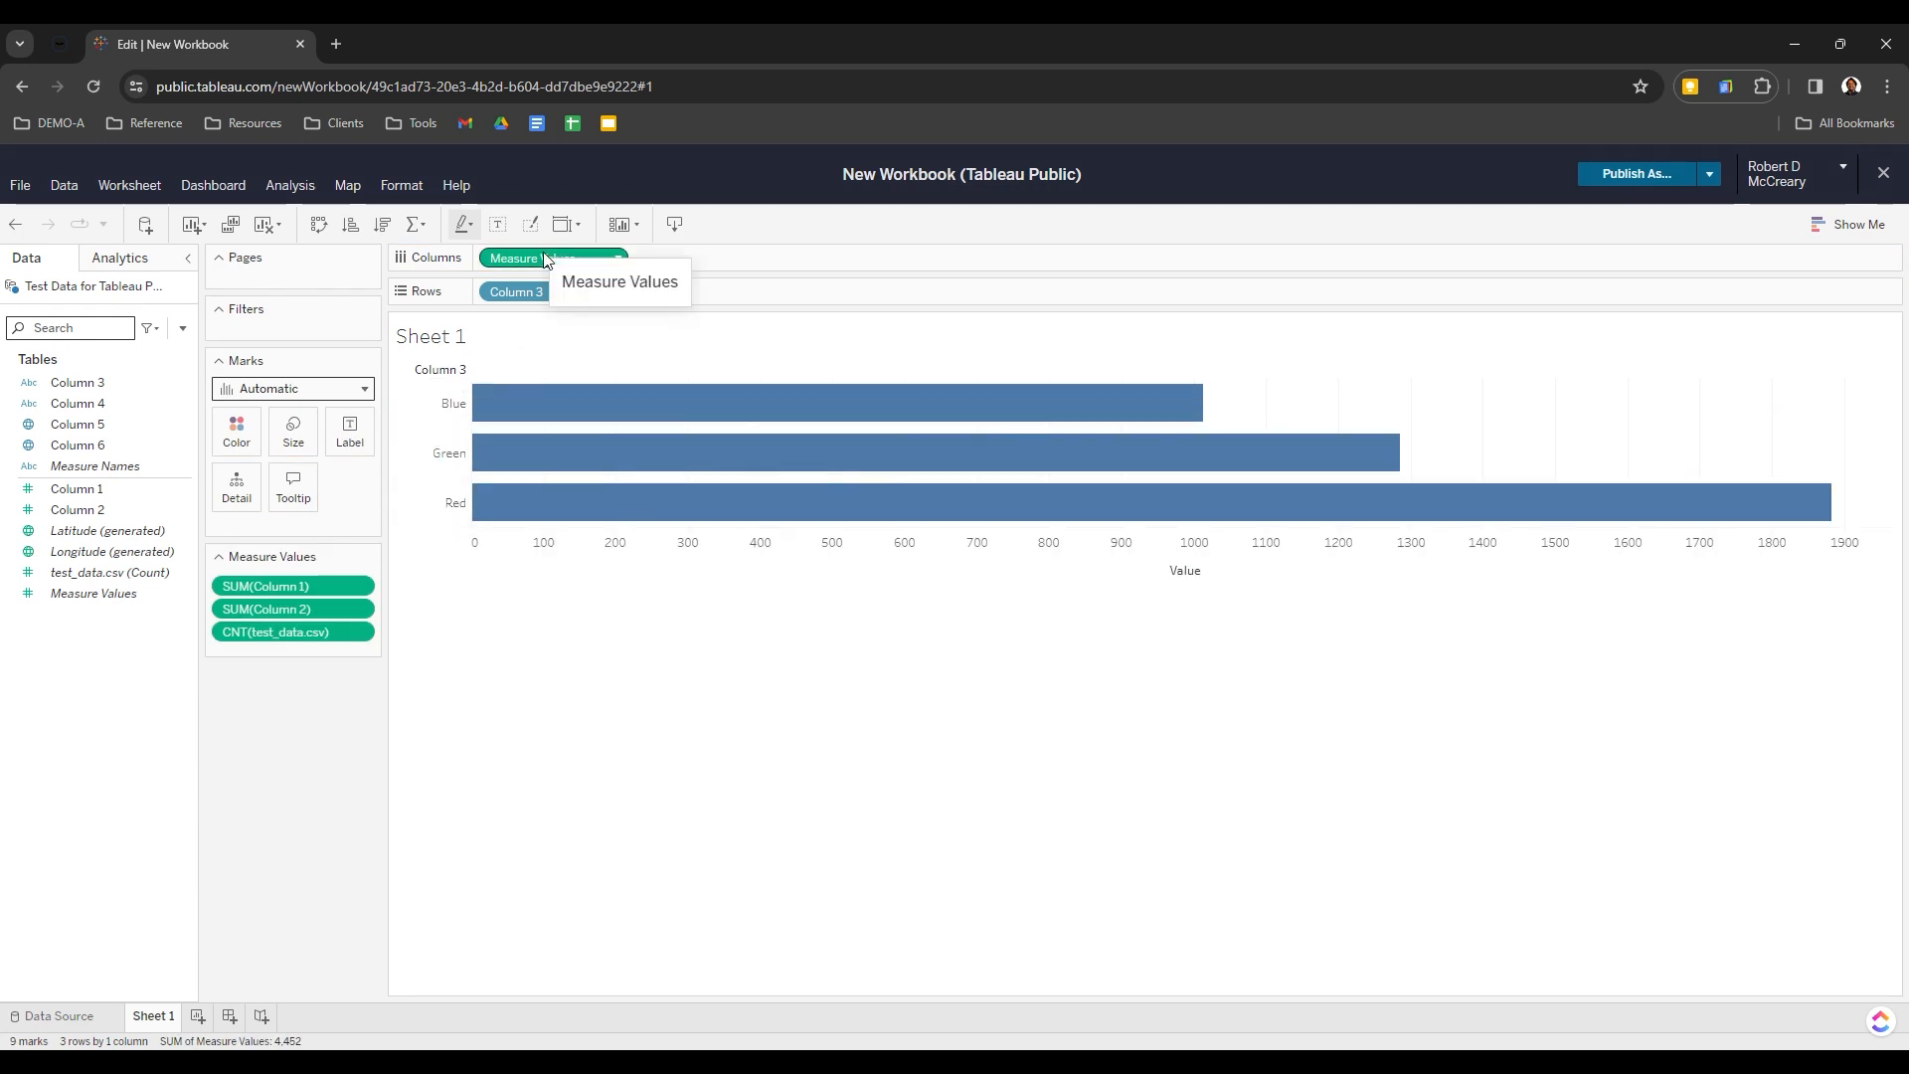
{"action": "left_click_drag", "start_coordinate": [545, 260], "coordinate": [588, 261]}
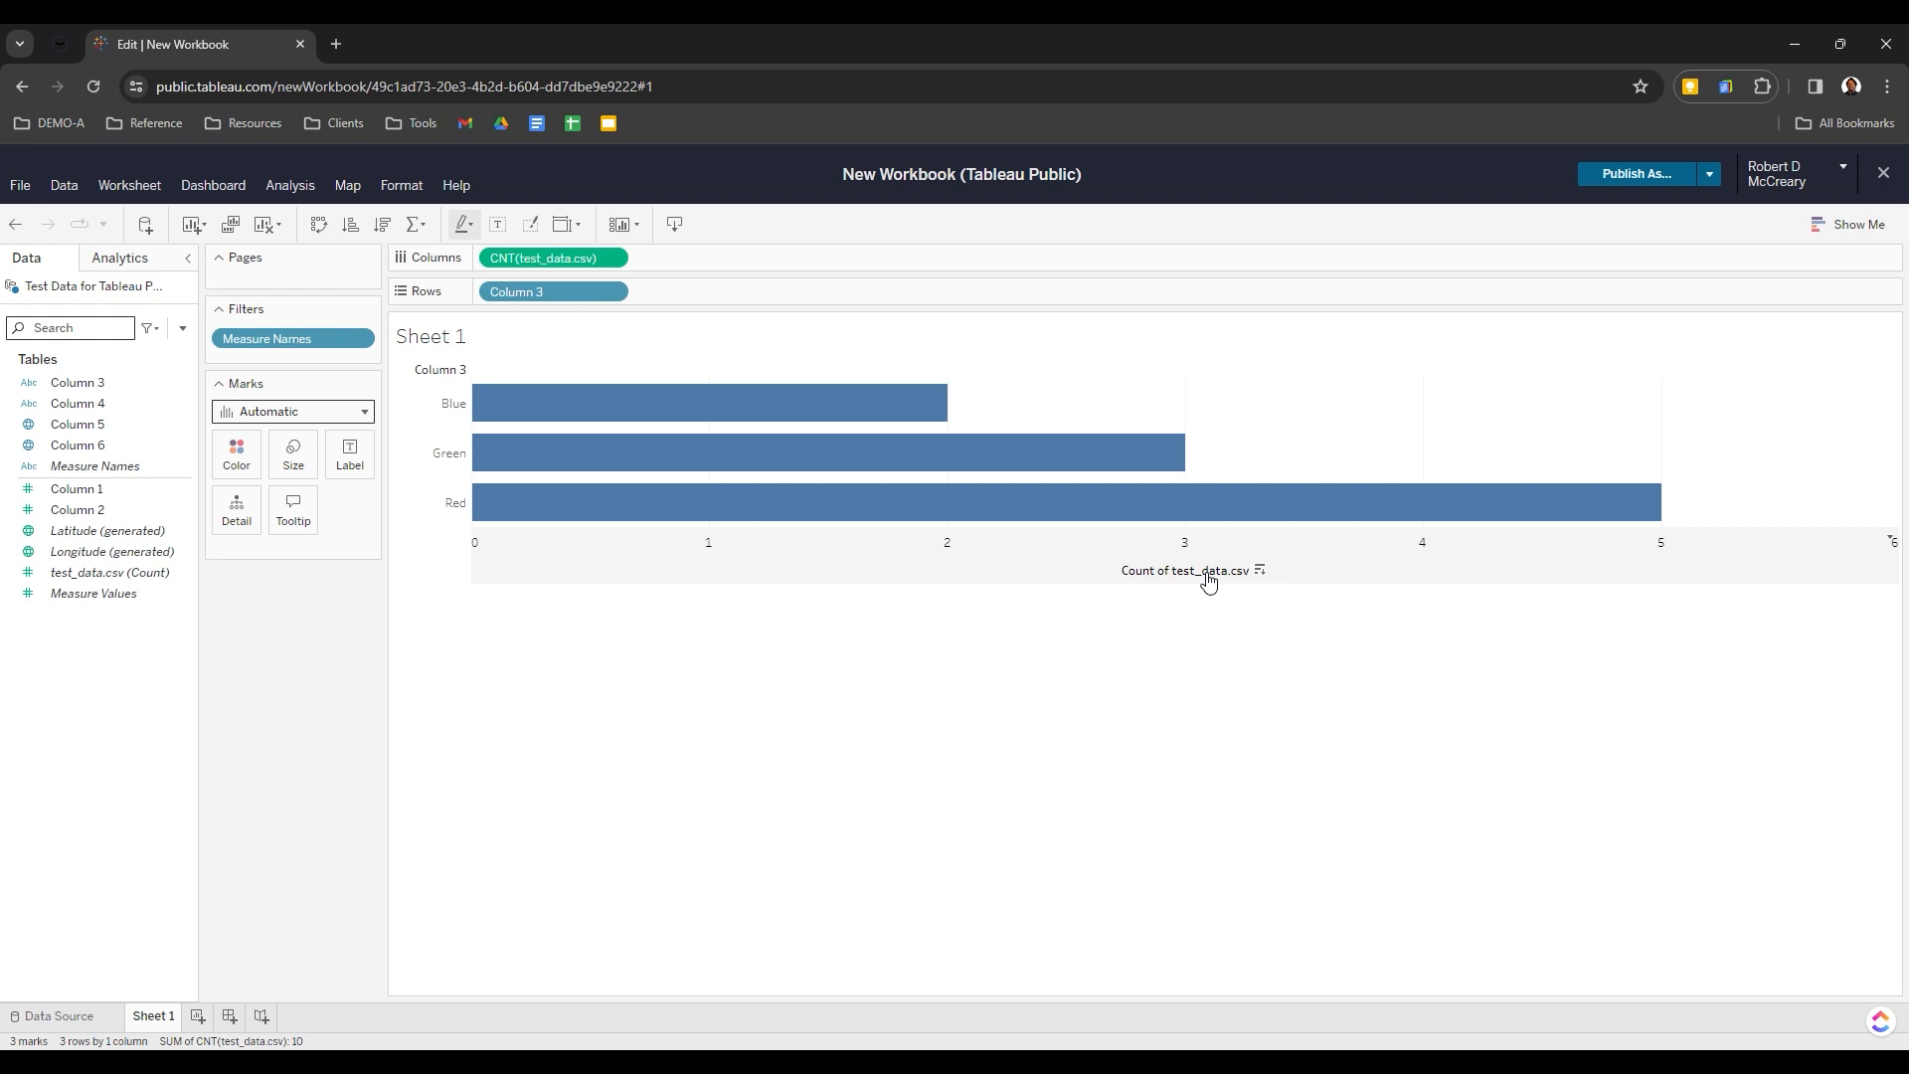
Replace the sheet name placeholder in the chart title with "Bar Chart"
{"action": "double_click", "coordinate": [445, 341]}
{"action": "triple_click", "coordinate": [788, 555]}
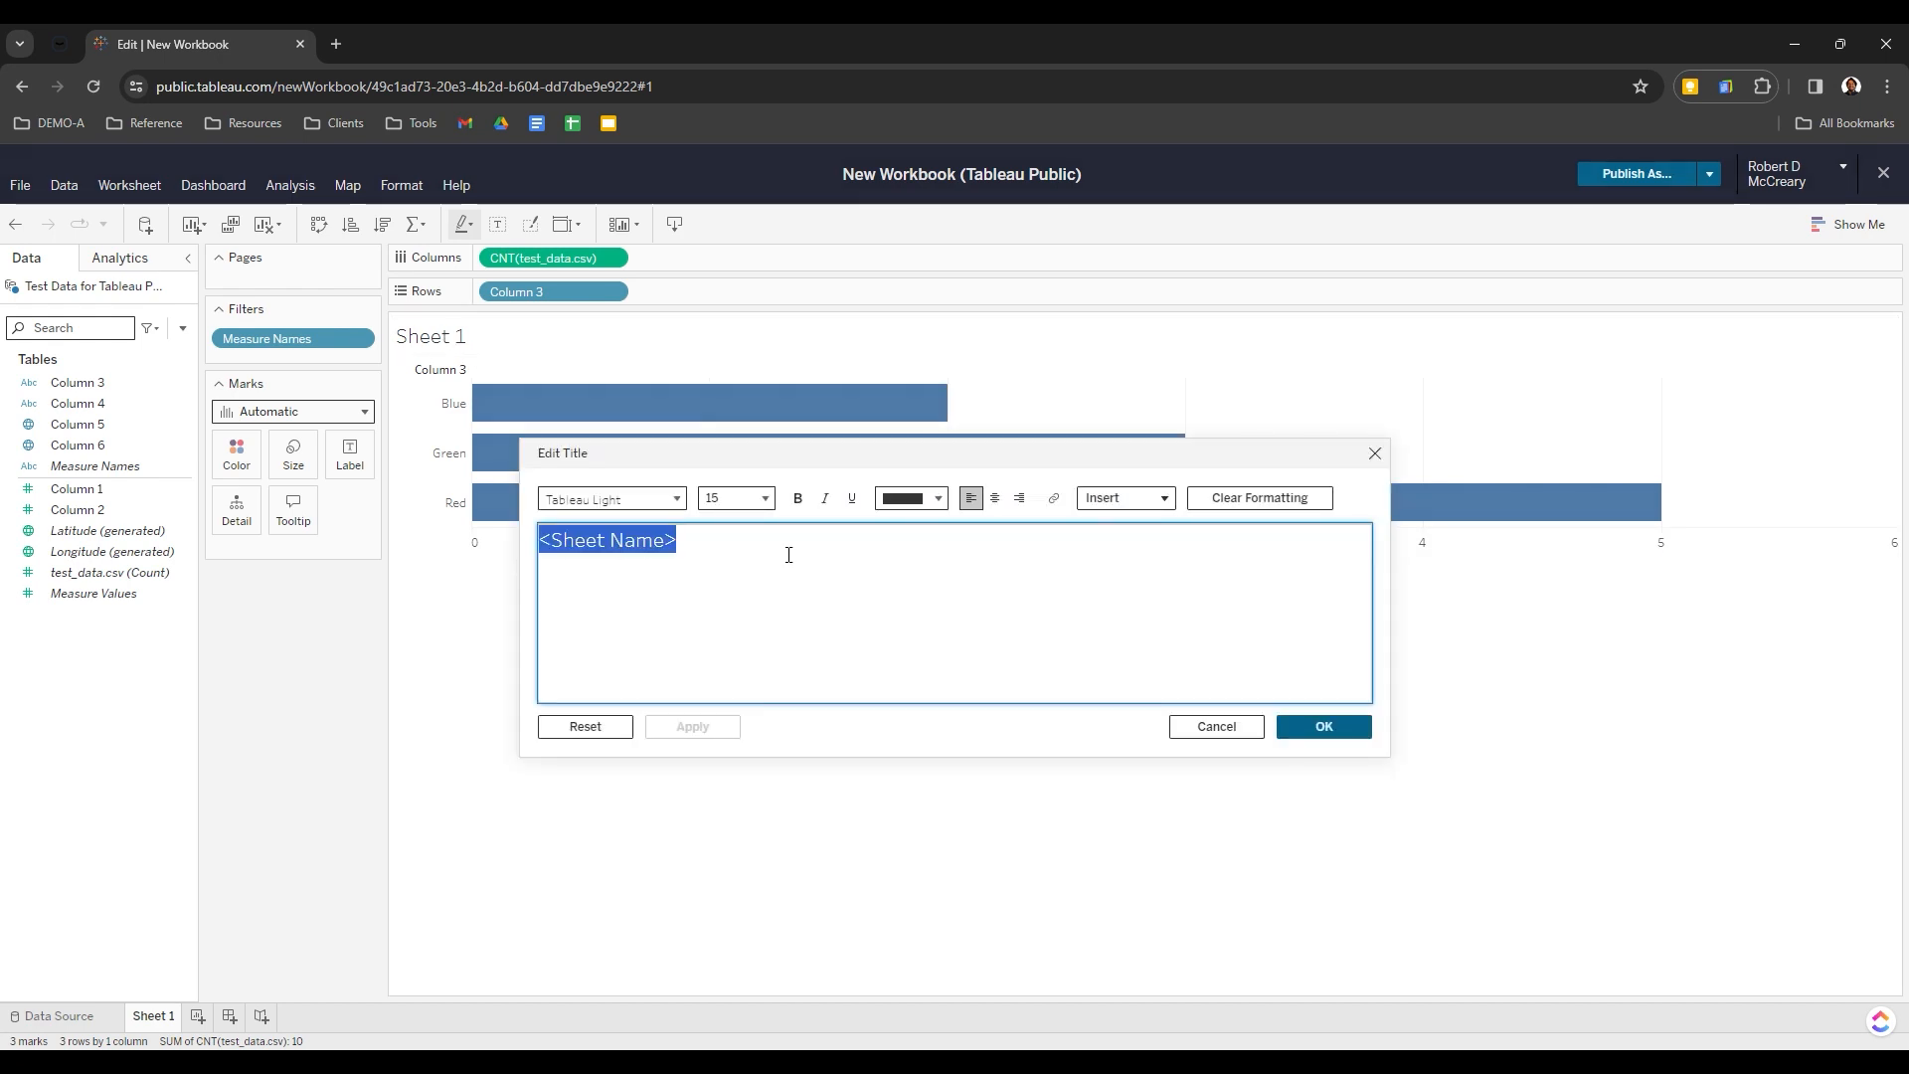
{"action": "type", "text": "Bar Chasr"}
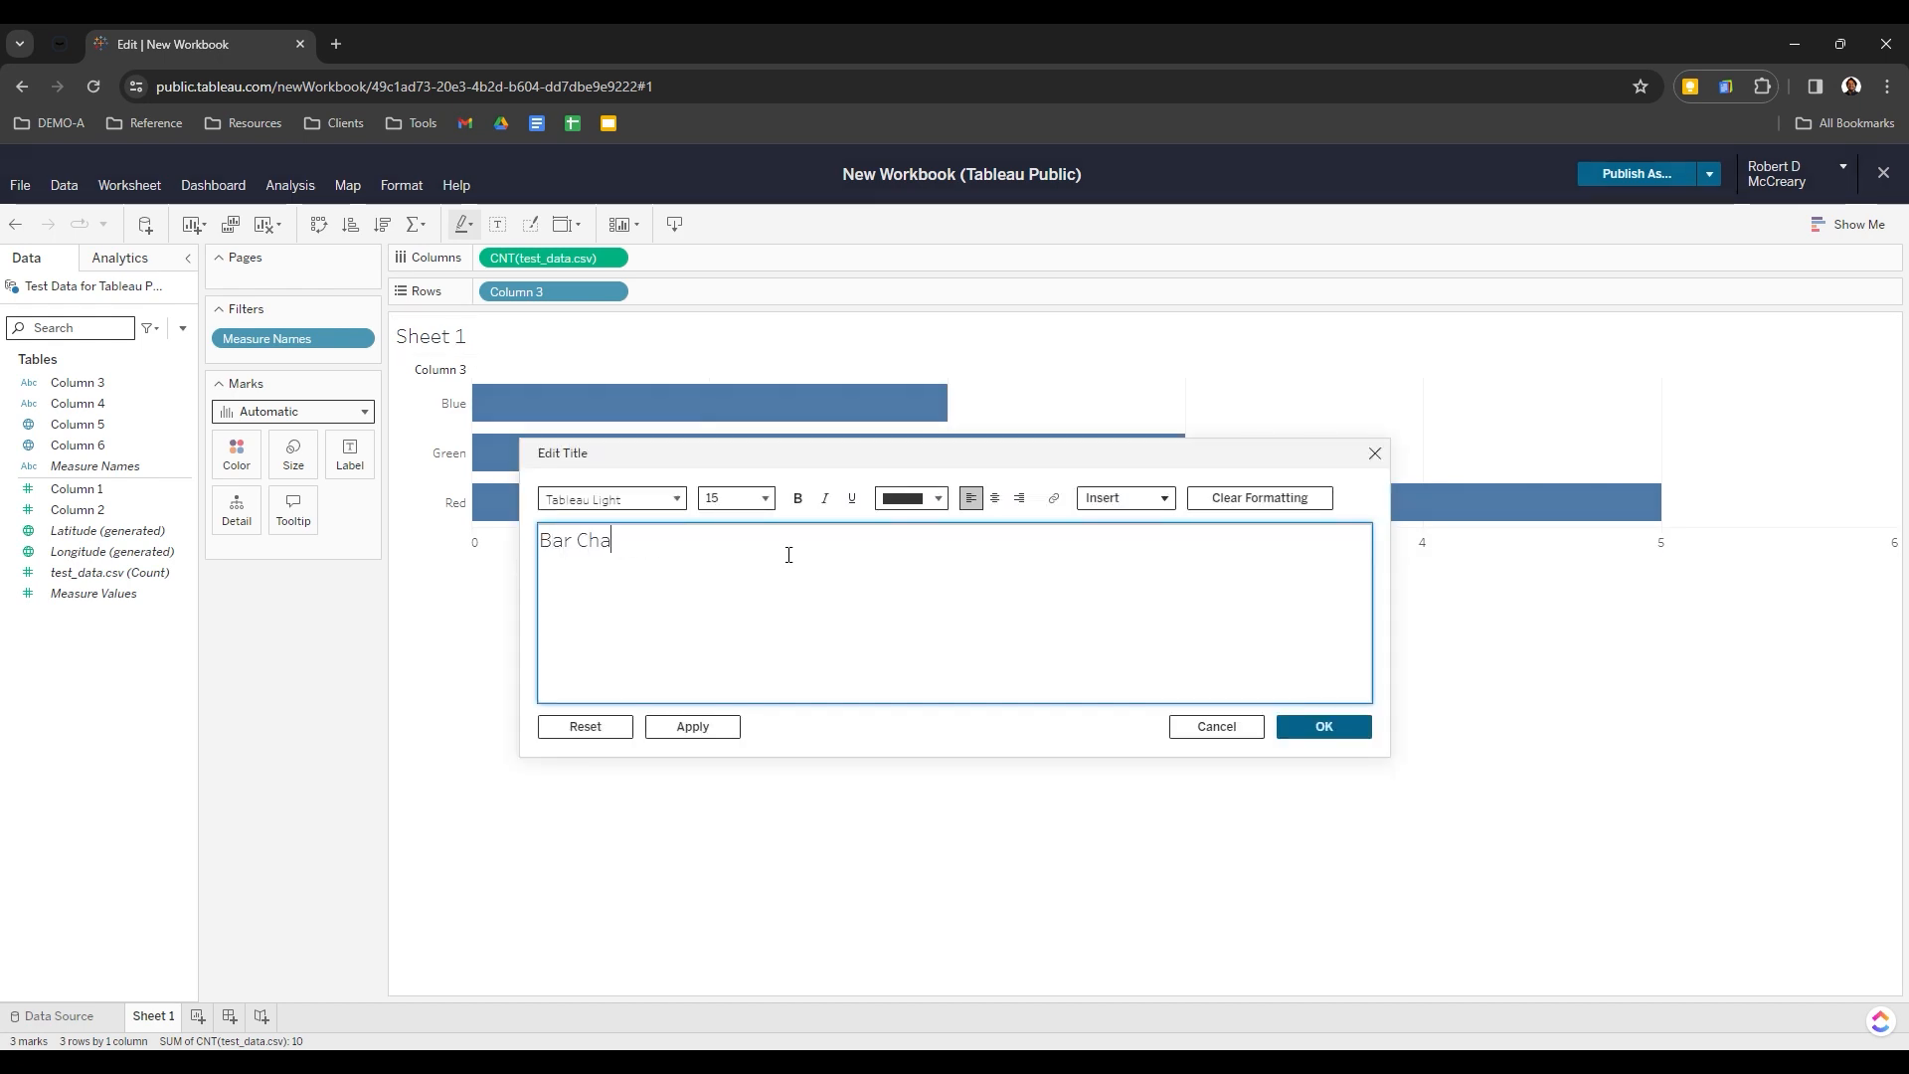
{"action": "key", "text": "BackSpace"}
{"action": "key", "text": "BackSpace"}
{"action": "type", "text": "rt"}
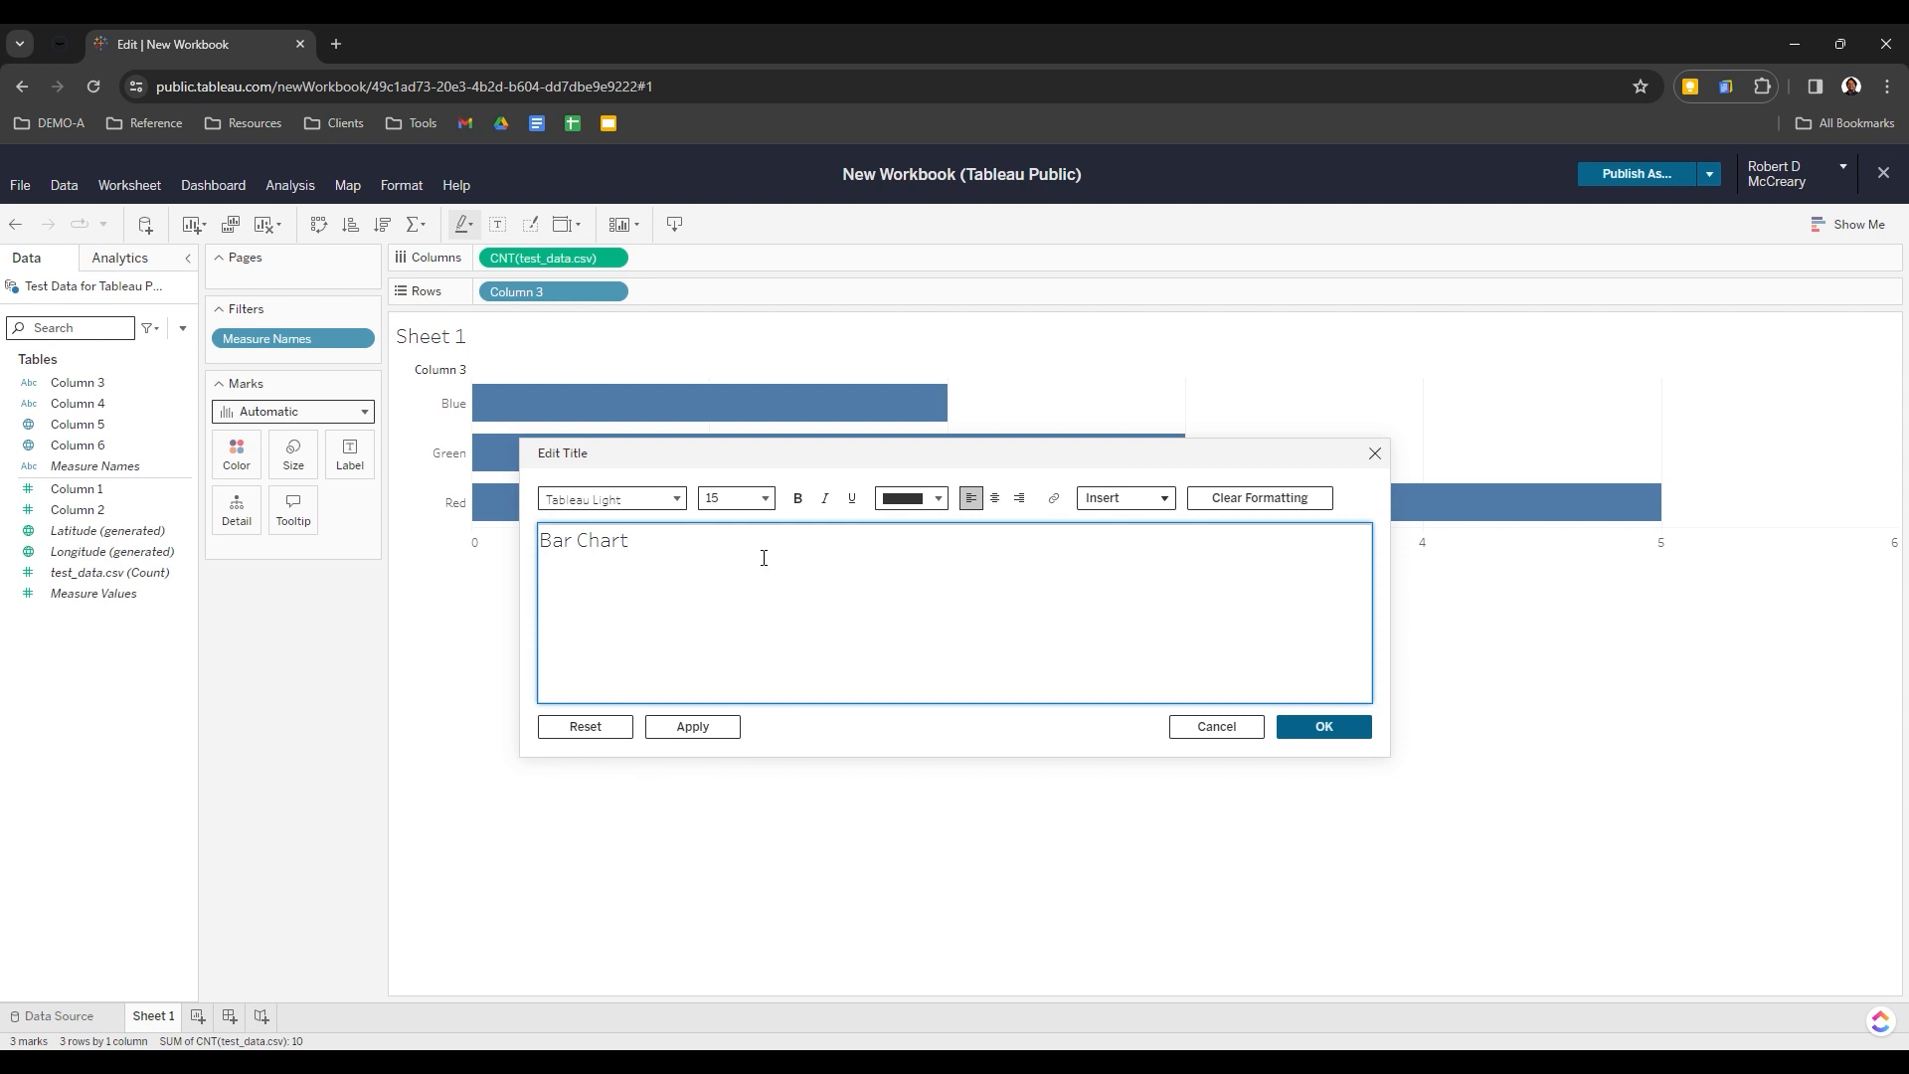
Format the chart title in Verdana, size 18, bold and black, and apply the title changes
{"action": "triple_click", "coordinate": [763, 558]}
{"action": "left_click", "coordinate": [636, 500]}
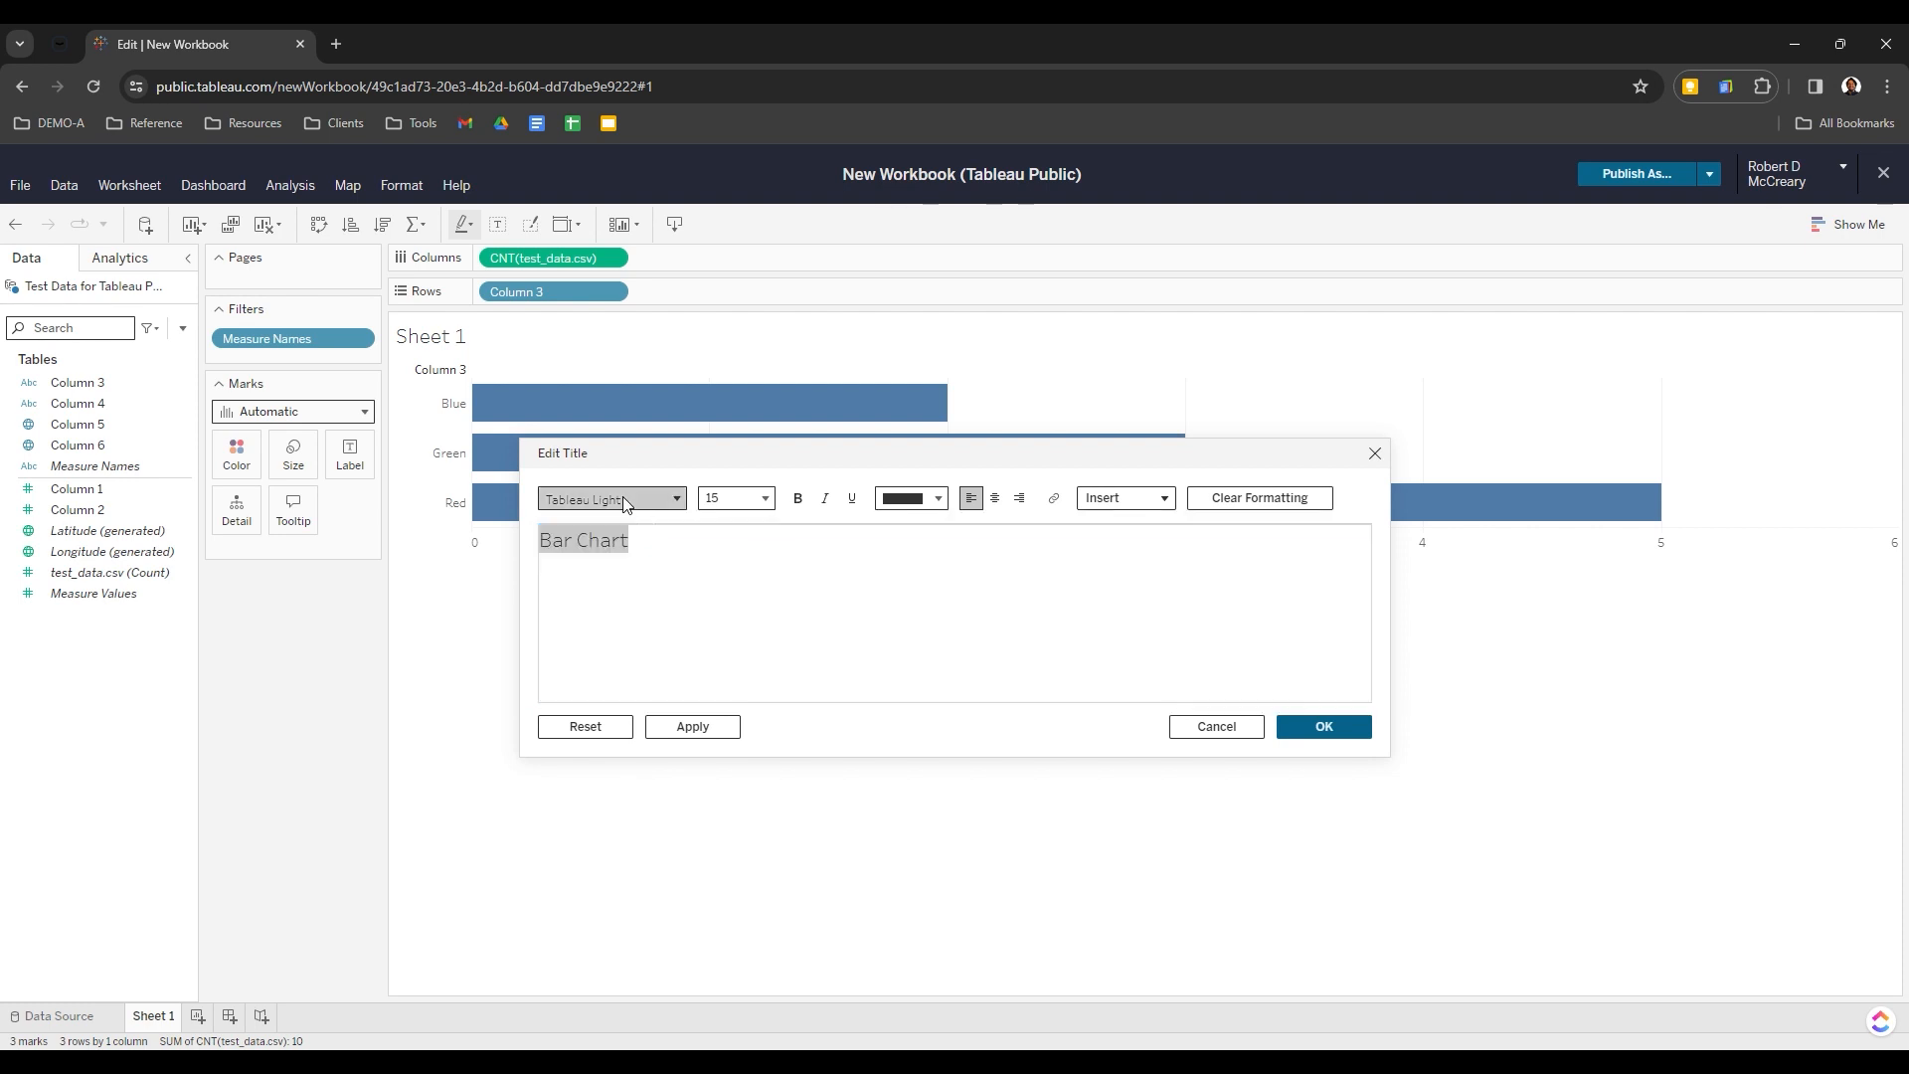
{"action": "scroll", "coordinate": [641, 646], "scroll_direction": "down", "scroll_amount": 3}
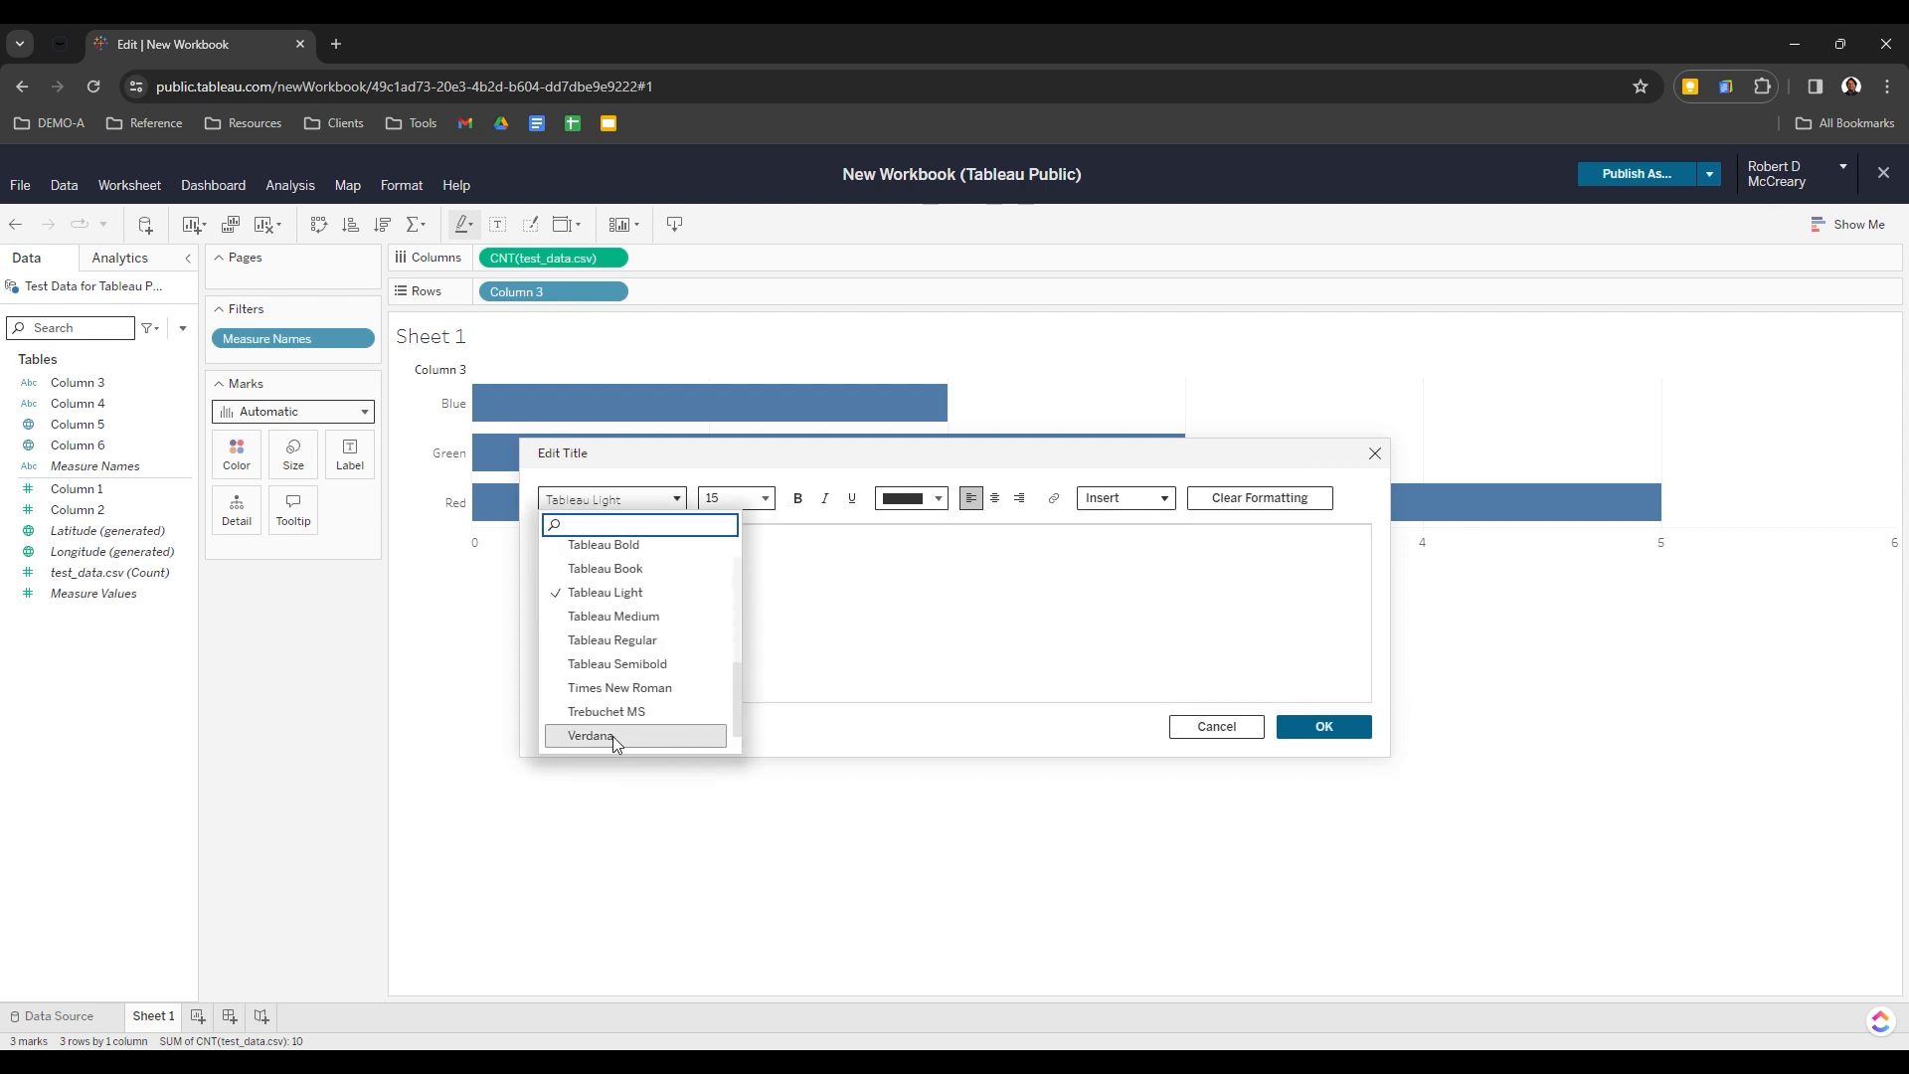
{"action": "left_click", "coordinate": [612, 736]}
{"action": "left_click", "coordinate": [736, 499]}
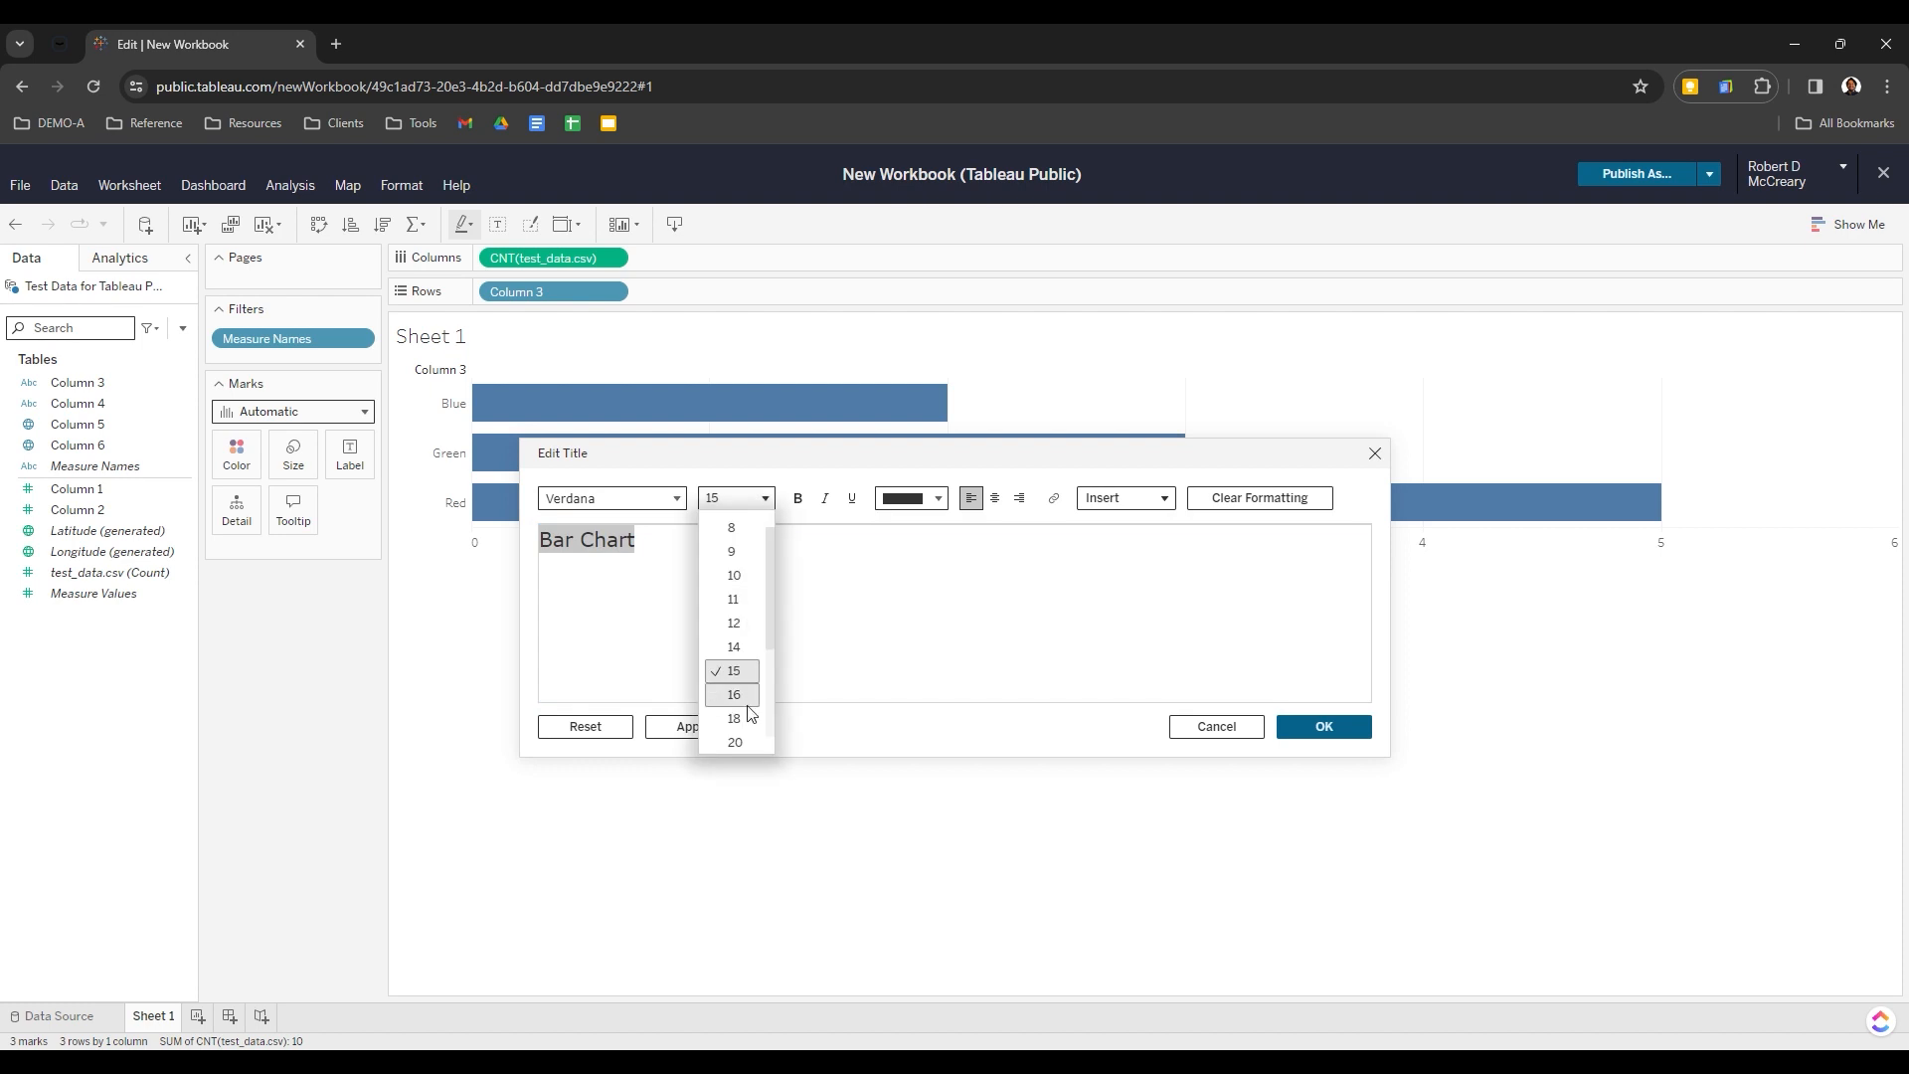
{"action": "left_click", "coordinate": [738, 718]}
{"action": "left_click", "coordinate": [798, 497]}
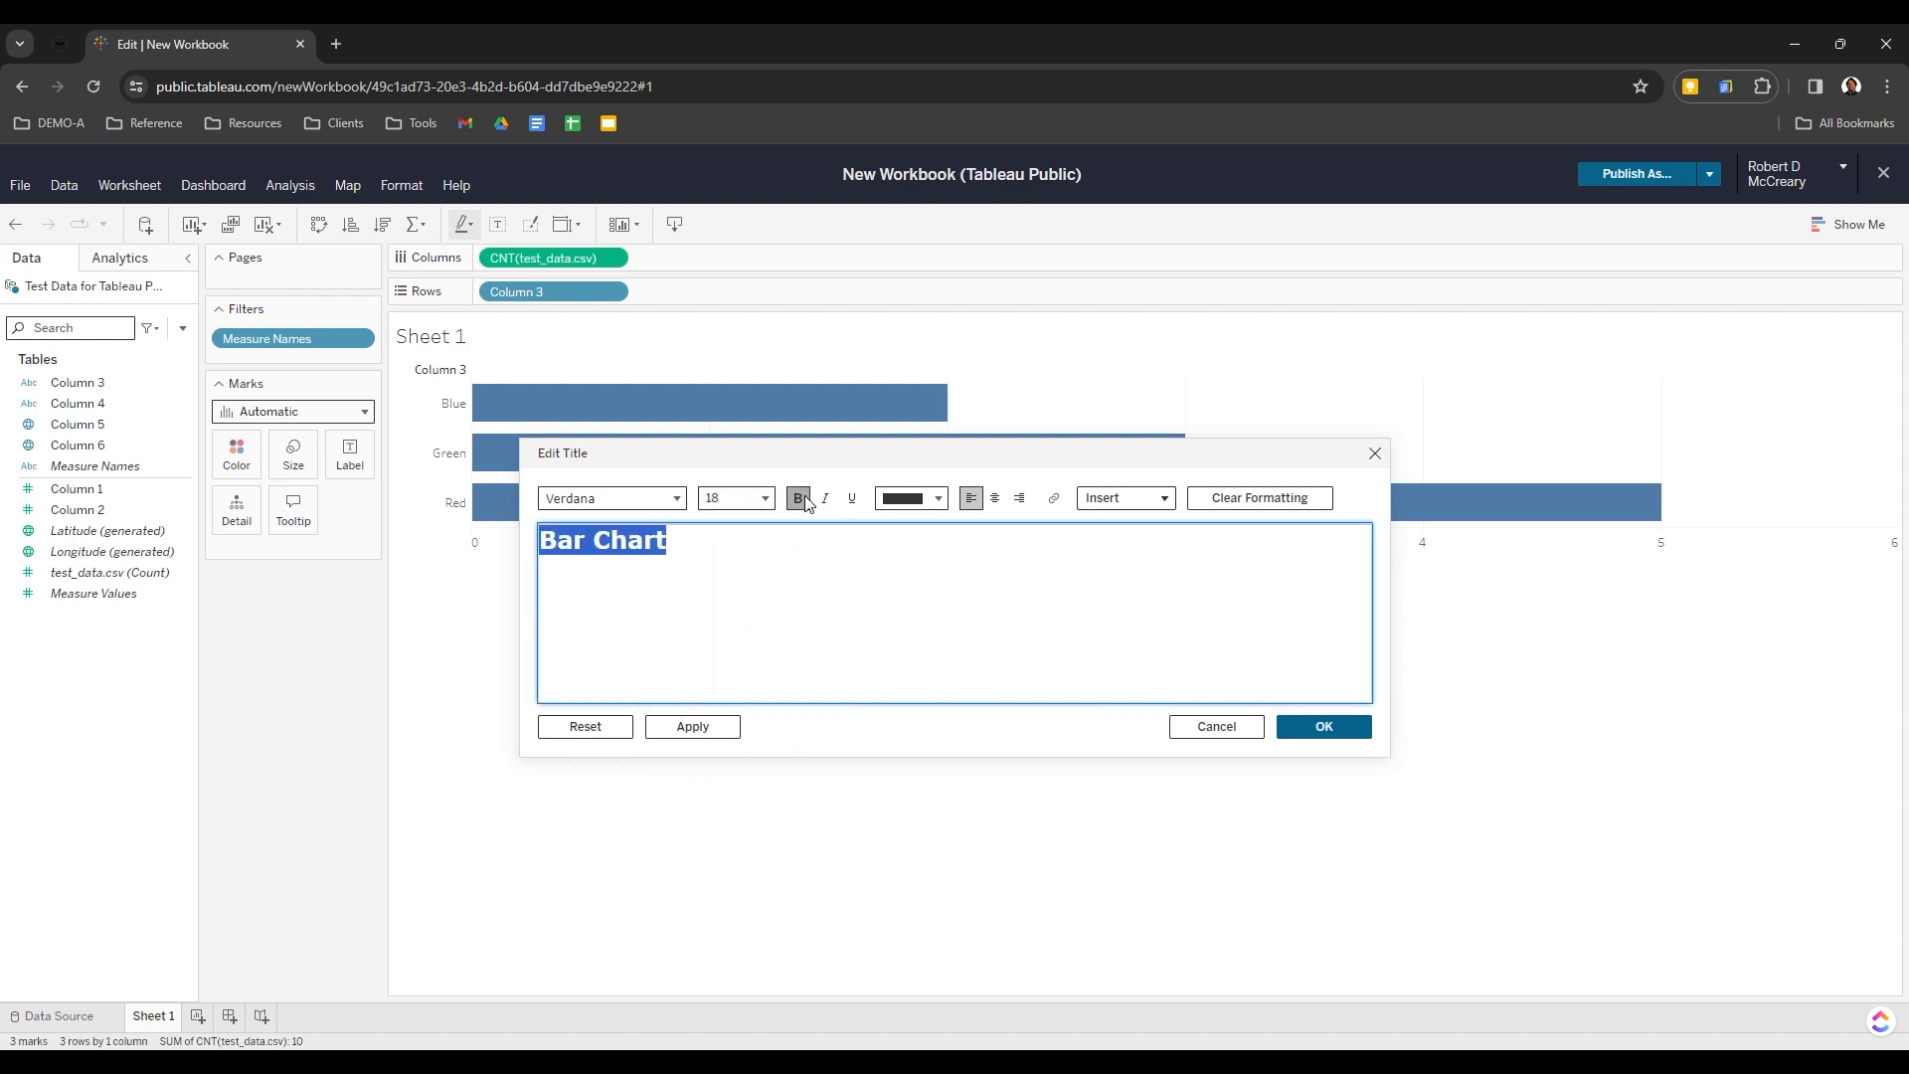
{"action": "left_click", "coordinate": [910, 498]}
{"action": "left_click", "coordinate": [913, 545]}
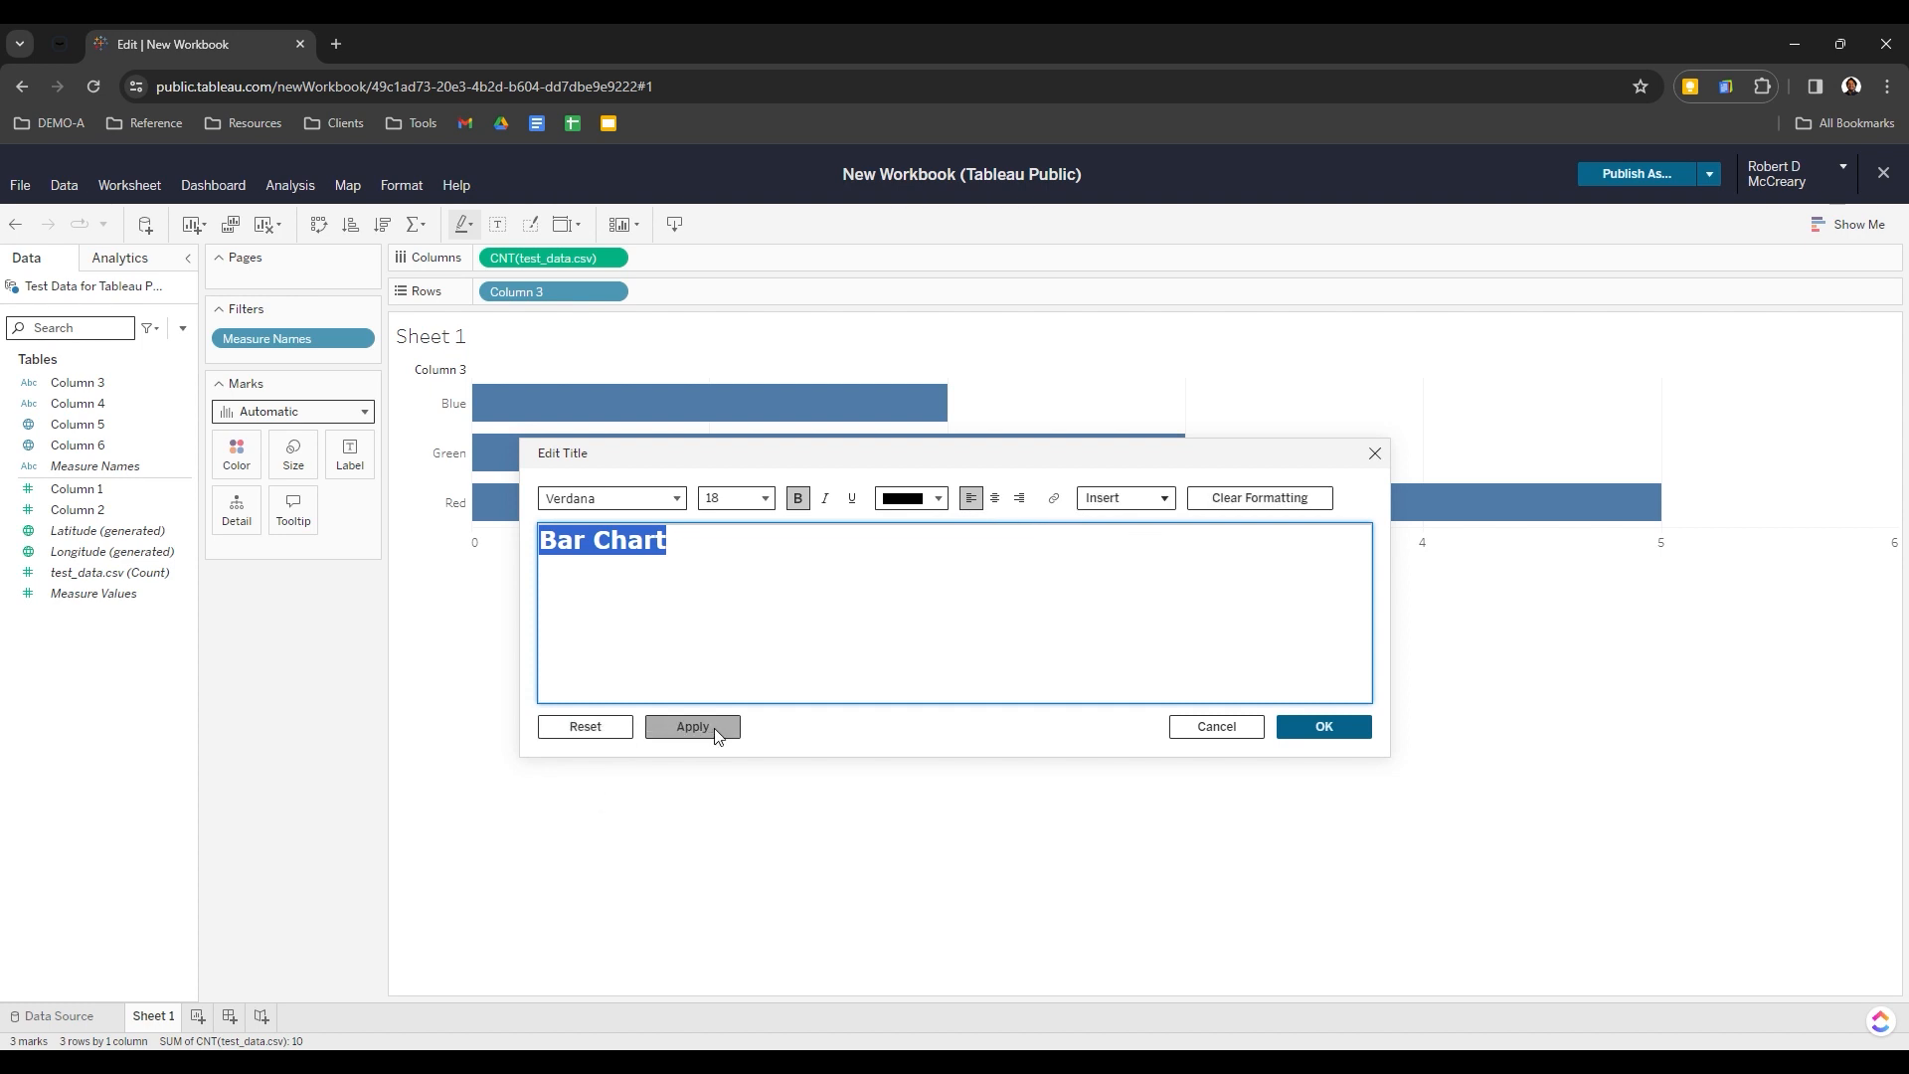
{"action": "left_click", "coordinate": [1337, 726]}
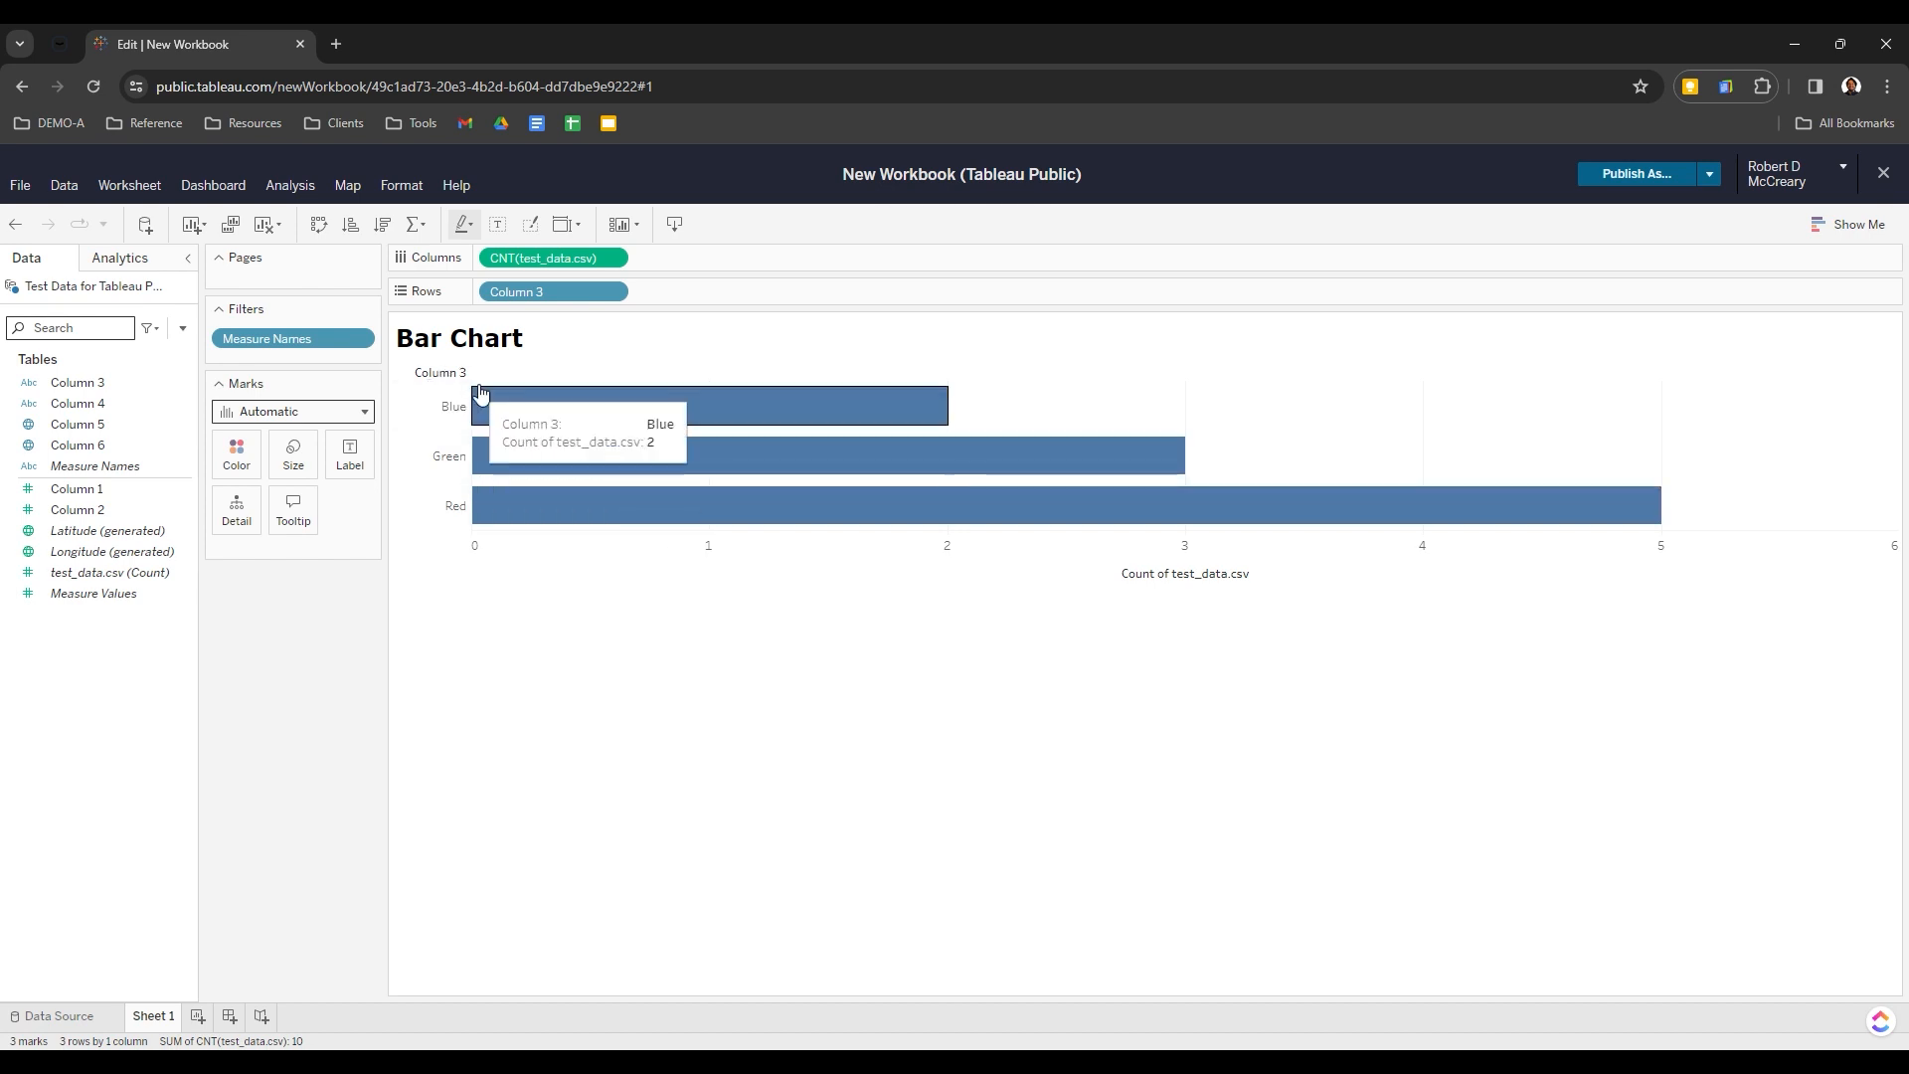
Hide the field labels for rows and change the horizontal axis title to "Count"
{"action": "right_click", "coordinate": [421, 374]}
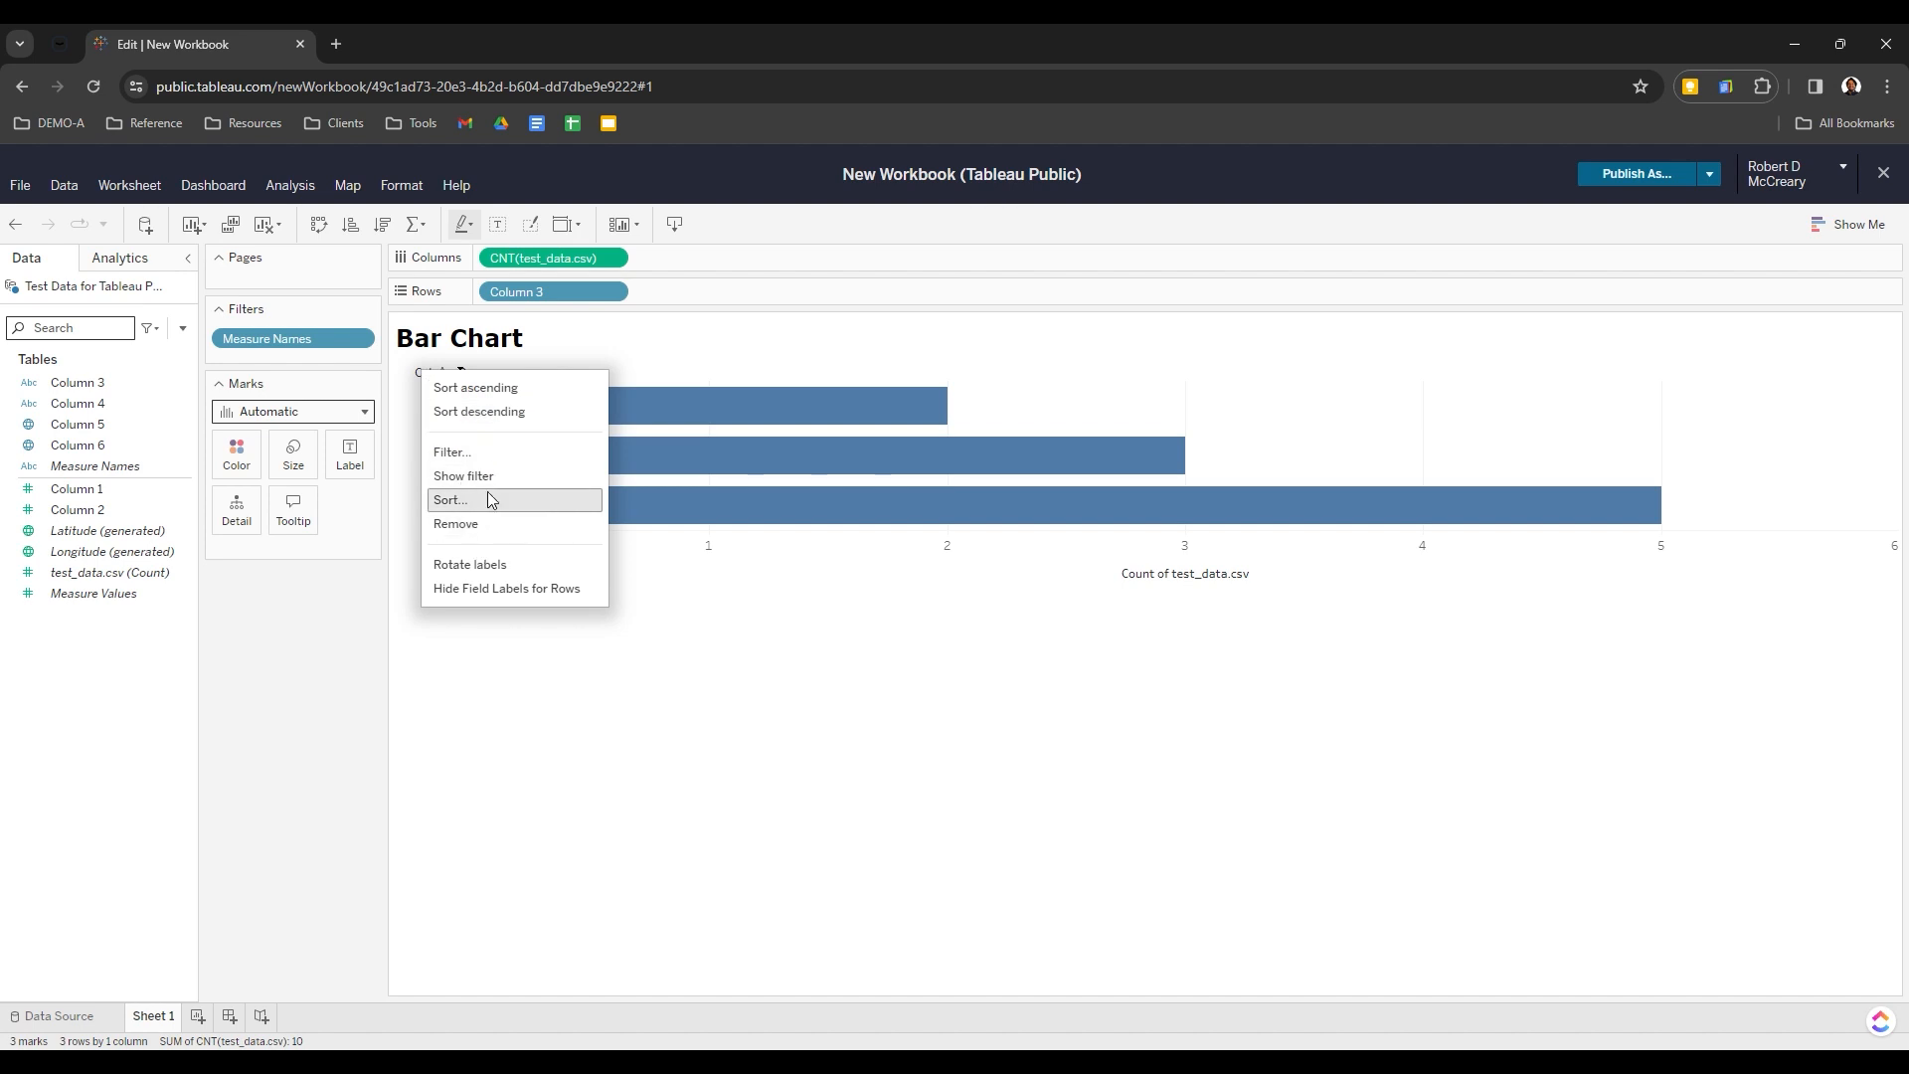
{"action": "left_click", "coordinate": [511, 594]}
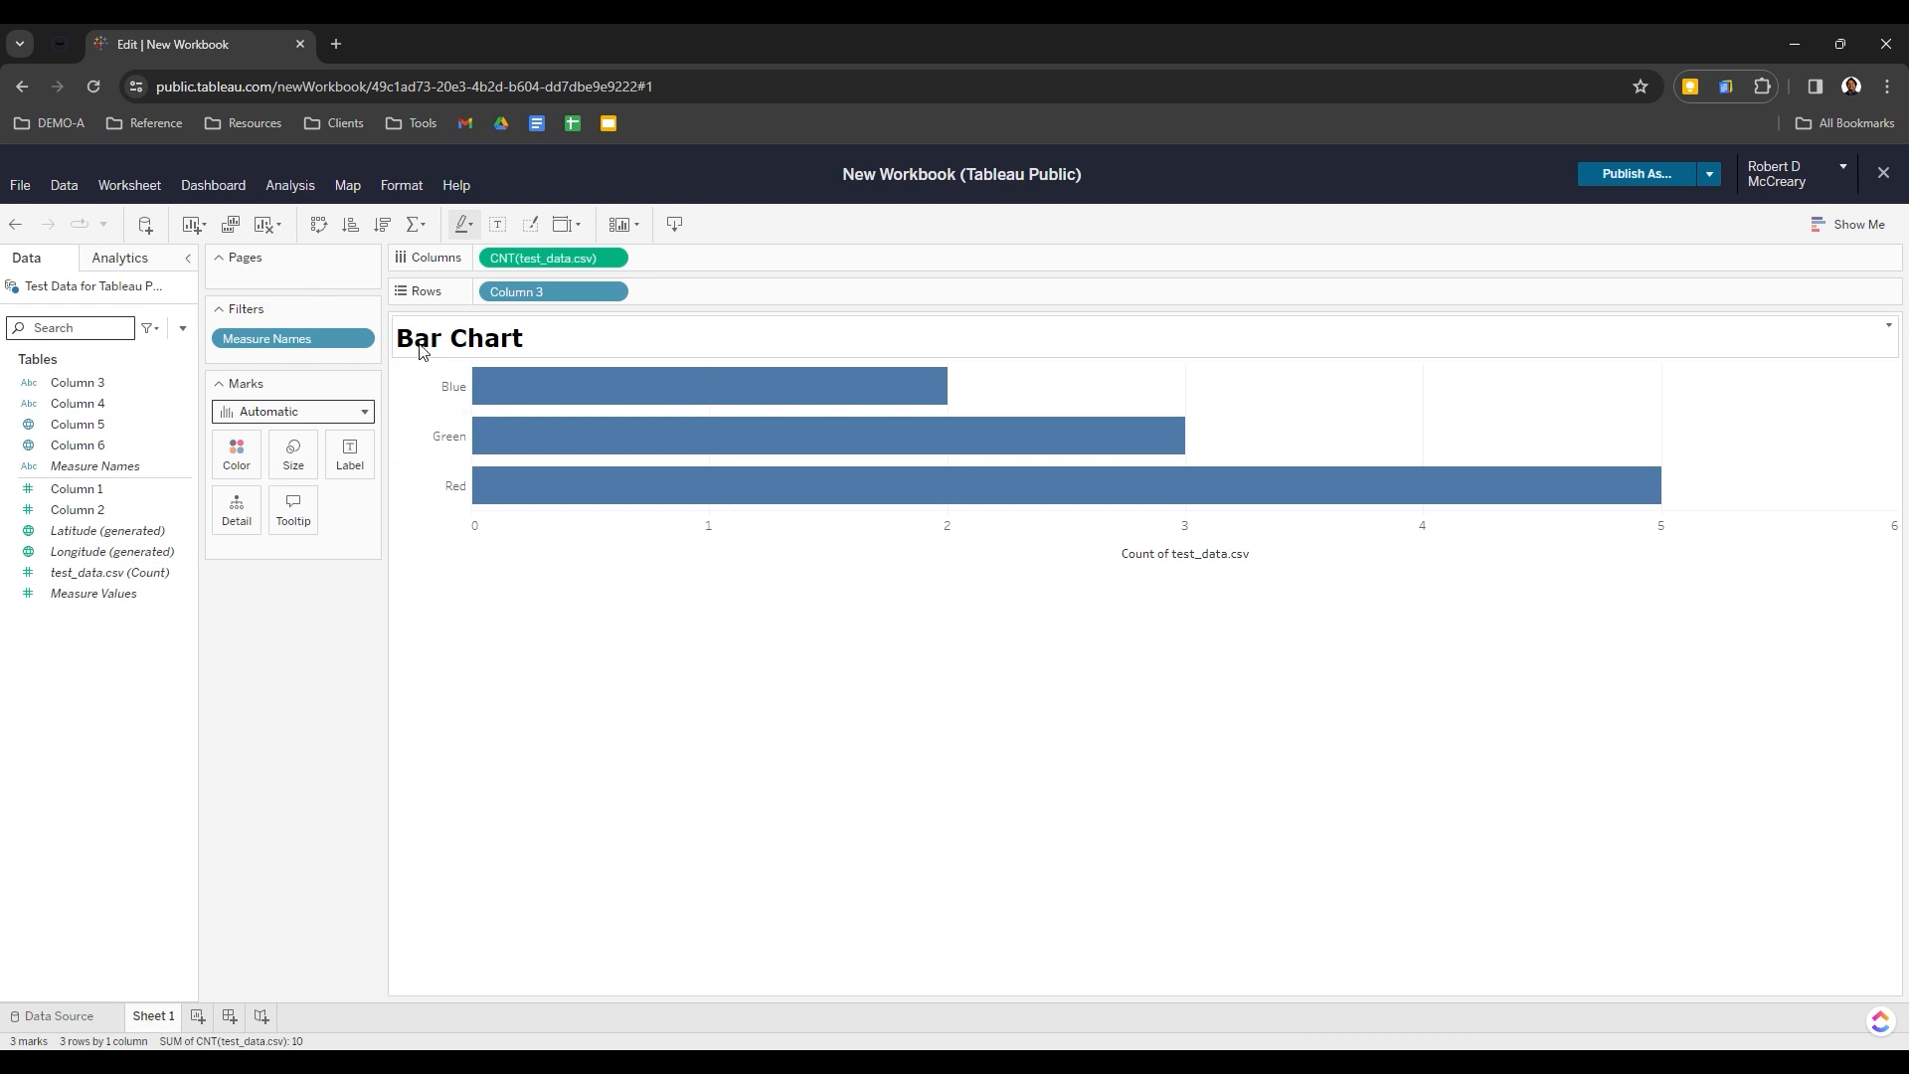
{"action": "right_click", "coordinate": [1208, 560]}
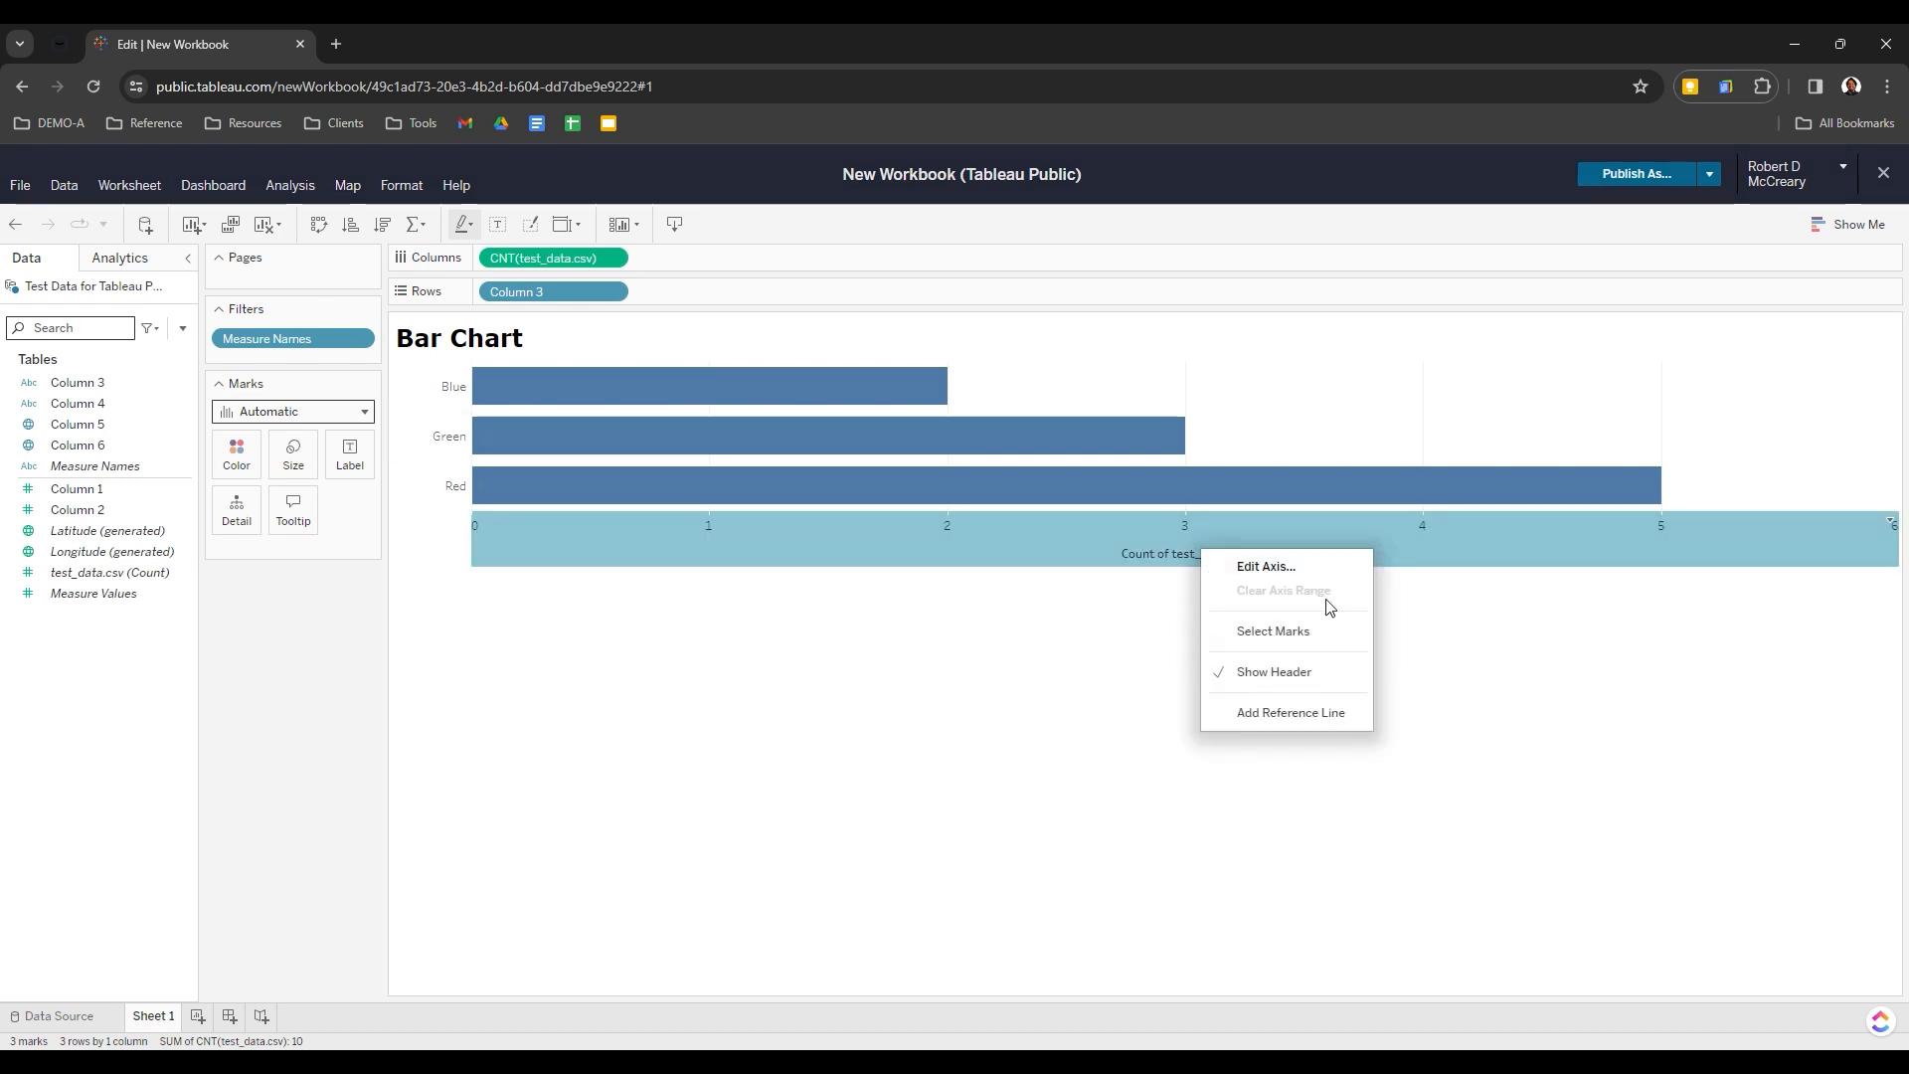
{"action": "left_click", "coordinate": [1309, 573]}
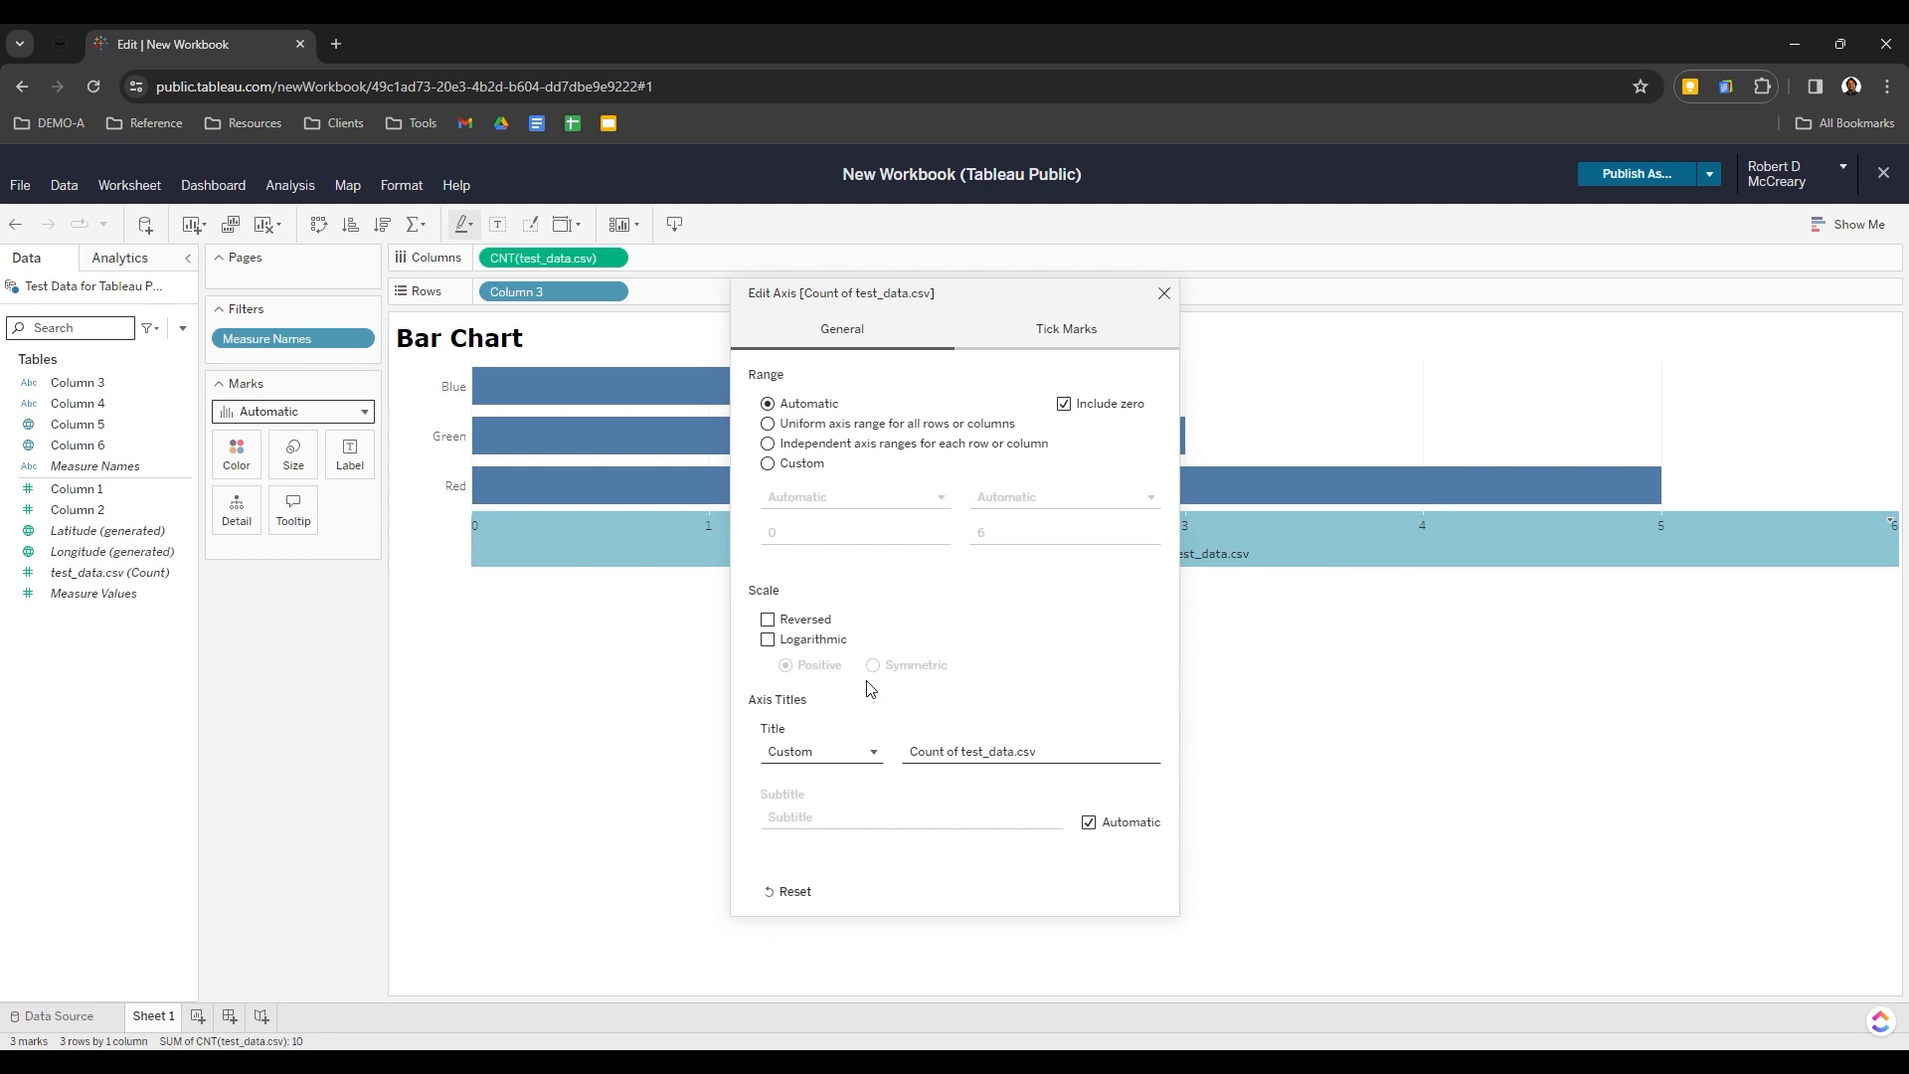
{"action": "left_click_drag", "start_coordinate": [1054, 753], "coordinate": [876, 774]}
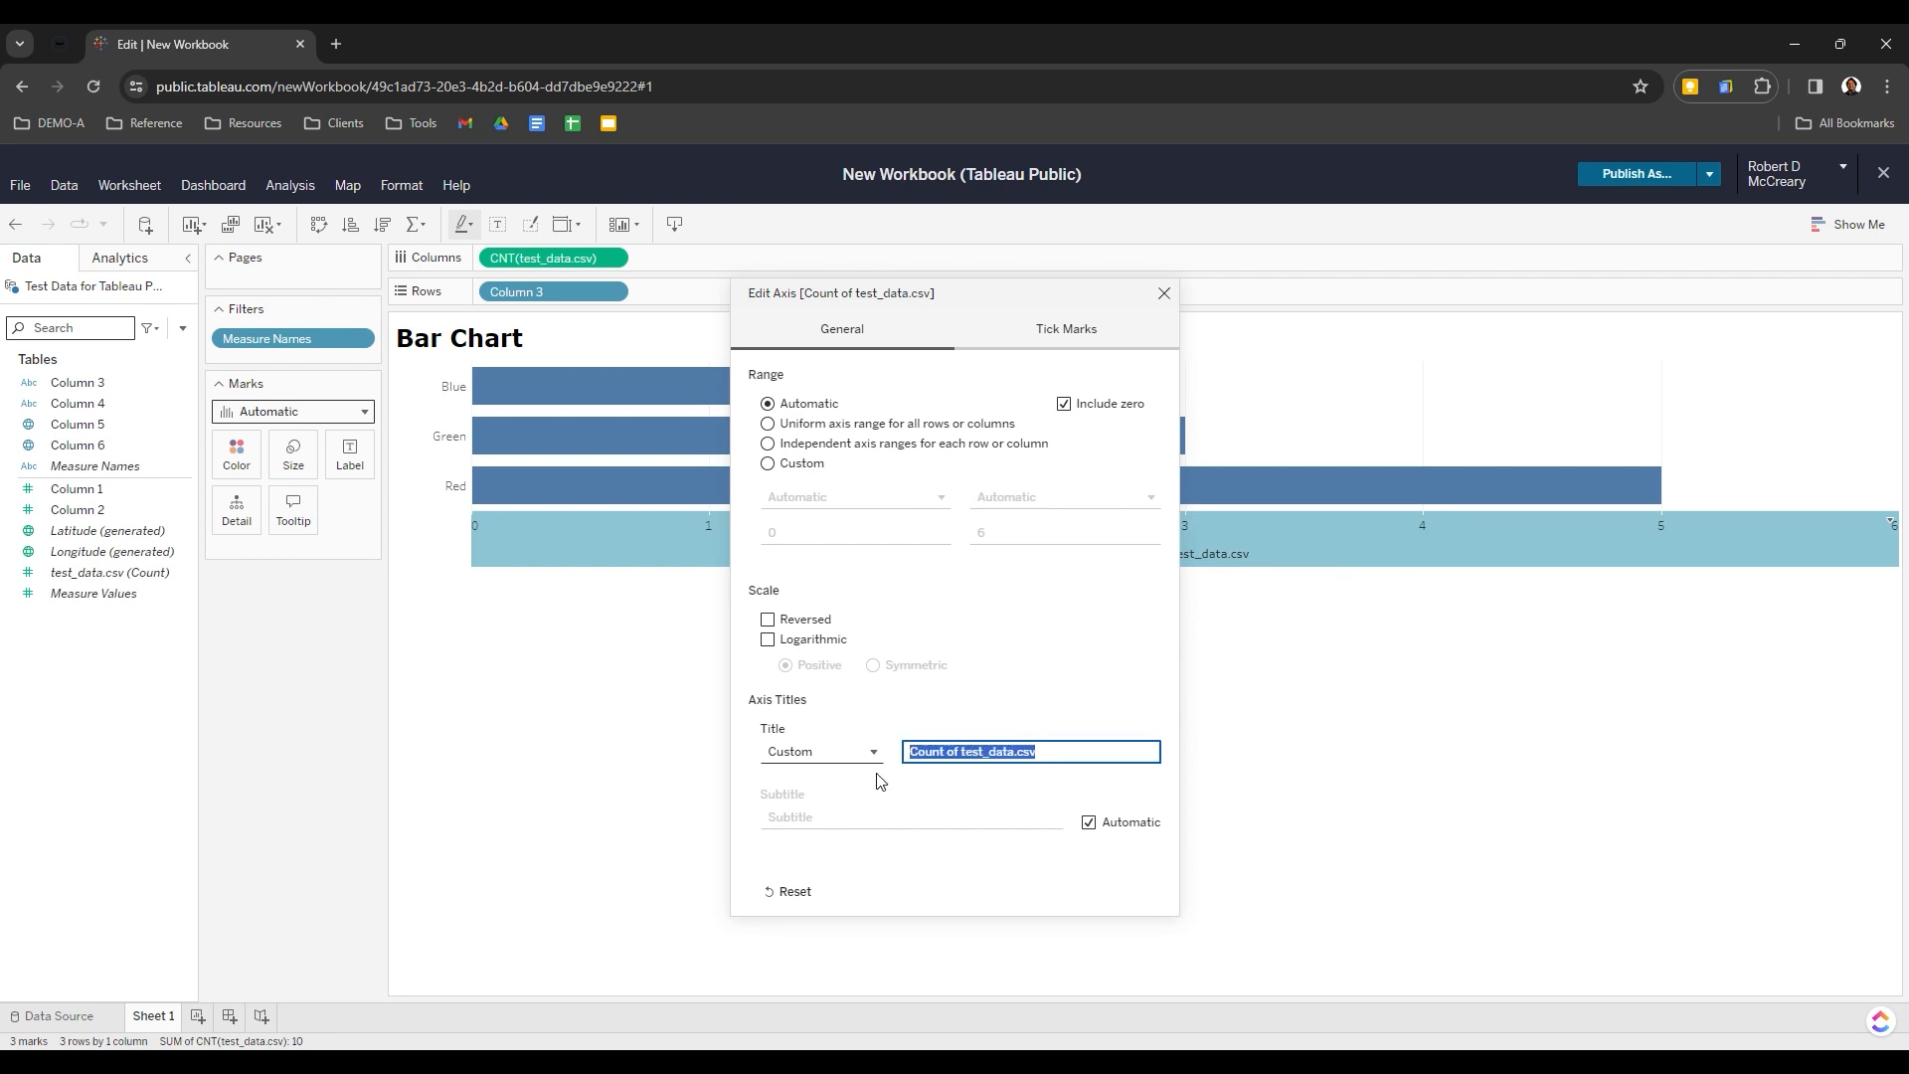
{"action": "type", "text": "Count"}
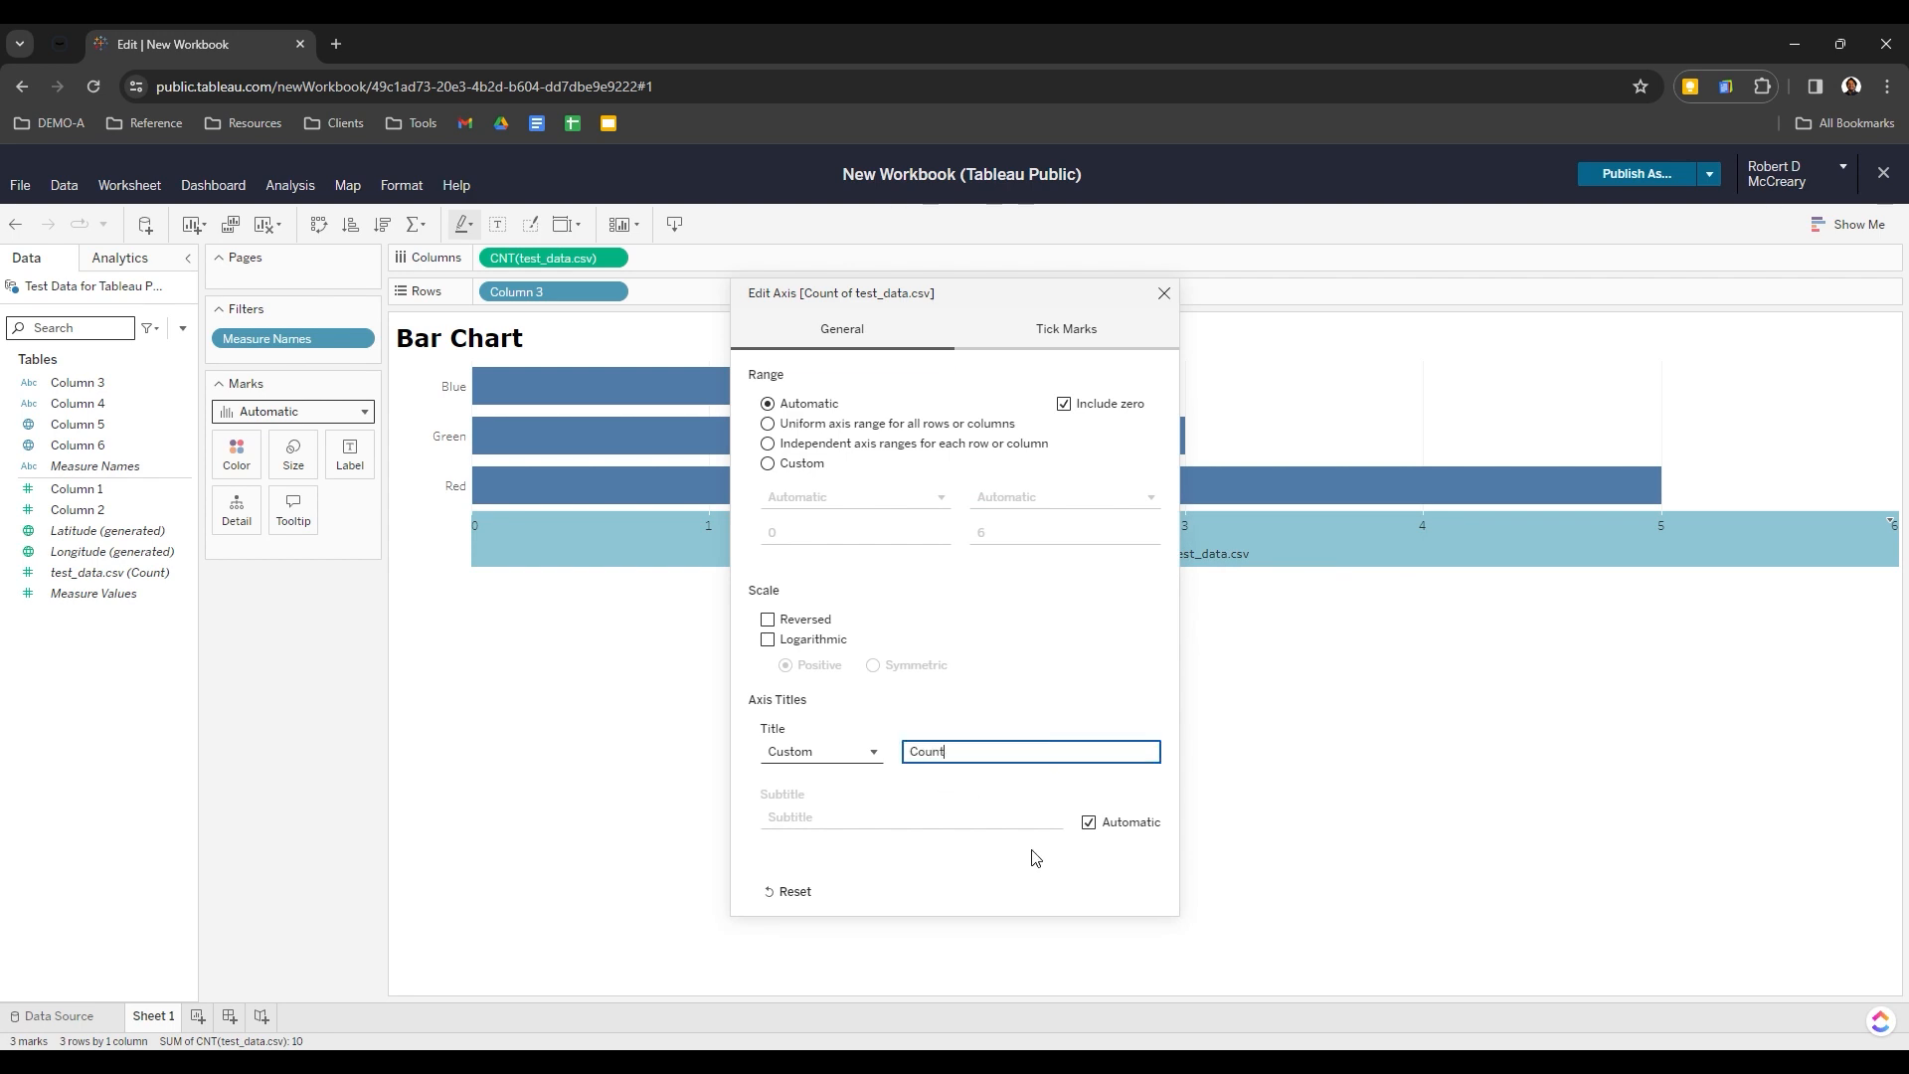
{"action": "key", "text": "BackSpace"}
{"action": "key", "text": "BackSpace"}
{"action": "key", "text": "BackSpace"}
{"action": "key", "text": "BackSpace"}
{"action": "type", "text": "ount"}
Exclude zero from the Count axis range and include it again
{"action": "left_click", "coordinate": [1065, 405]}
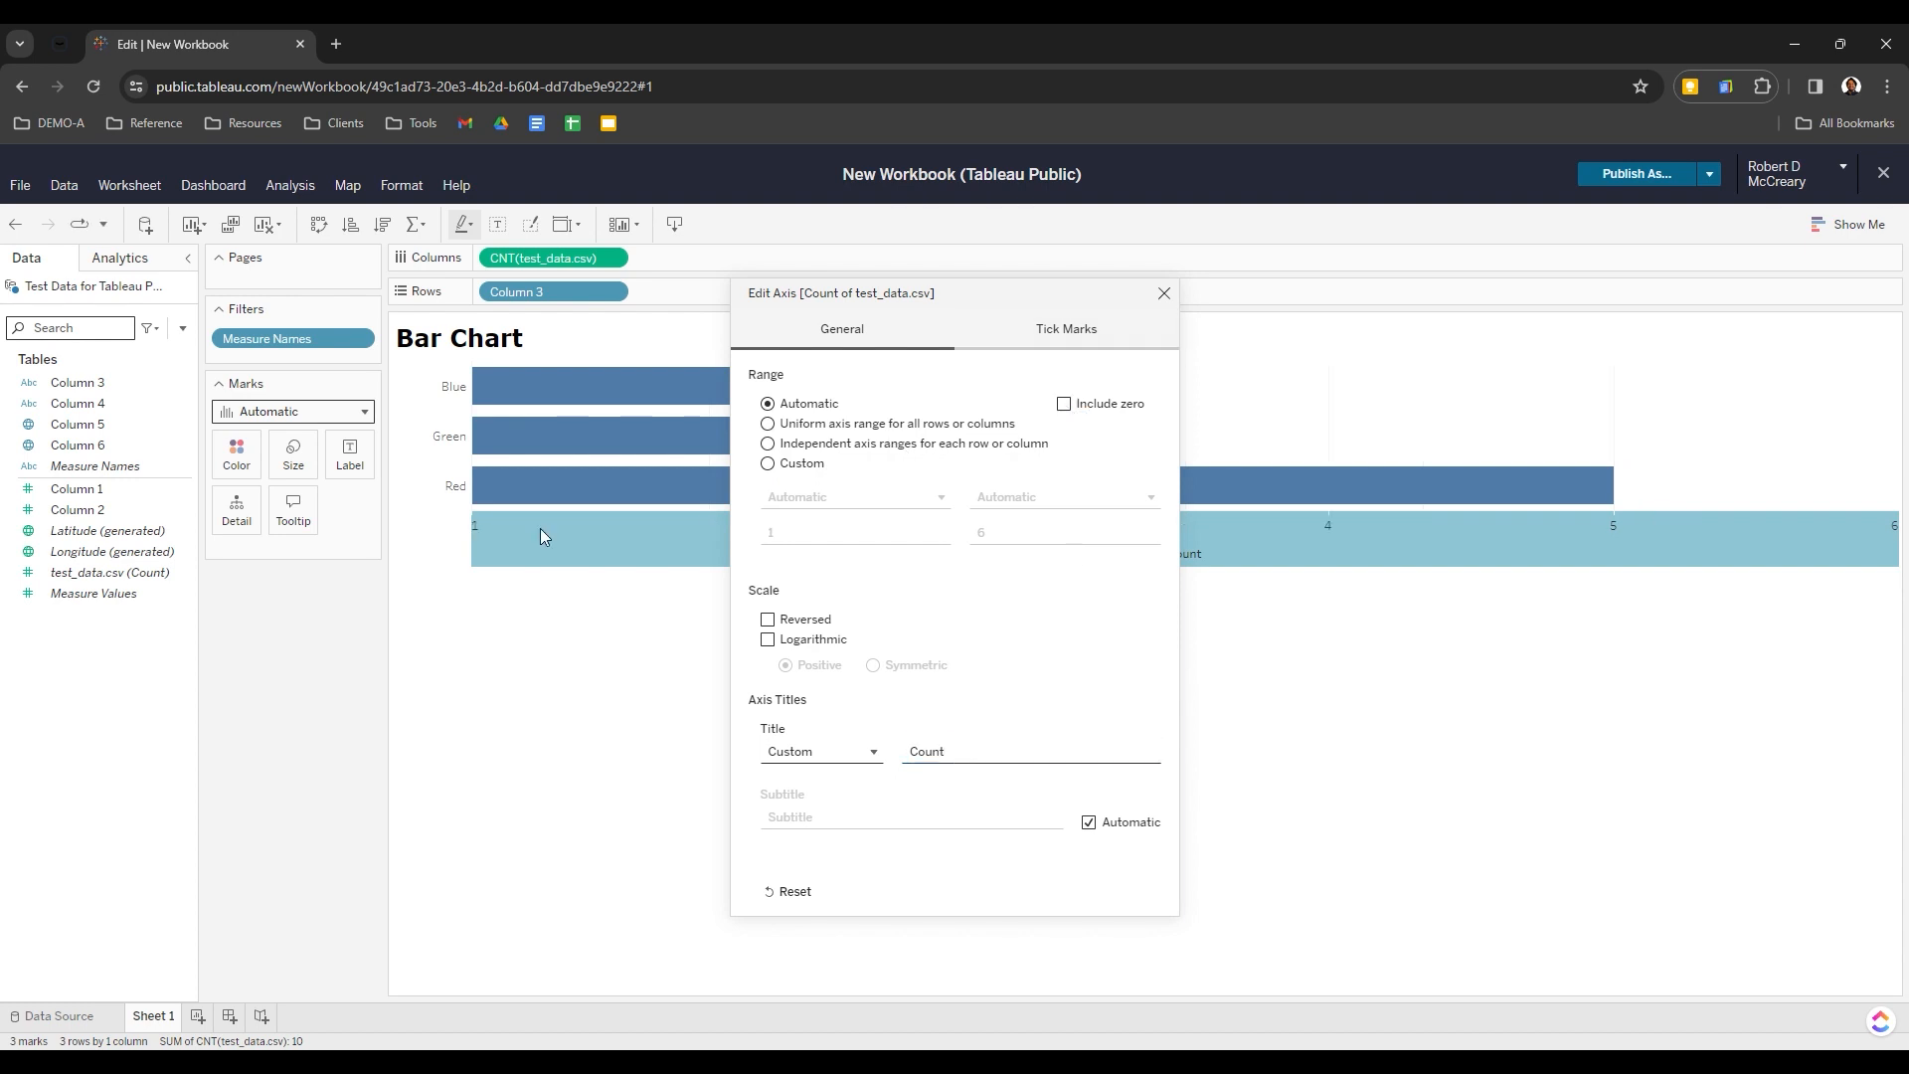
{"action": "left_click", "coordinate": [1065, 405]}
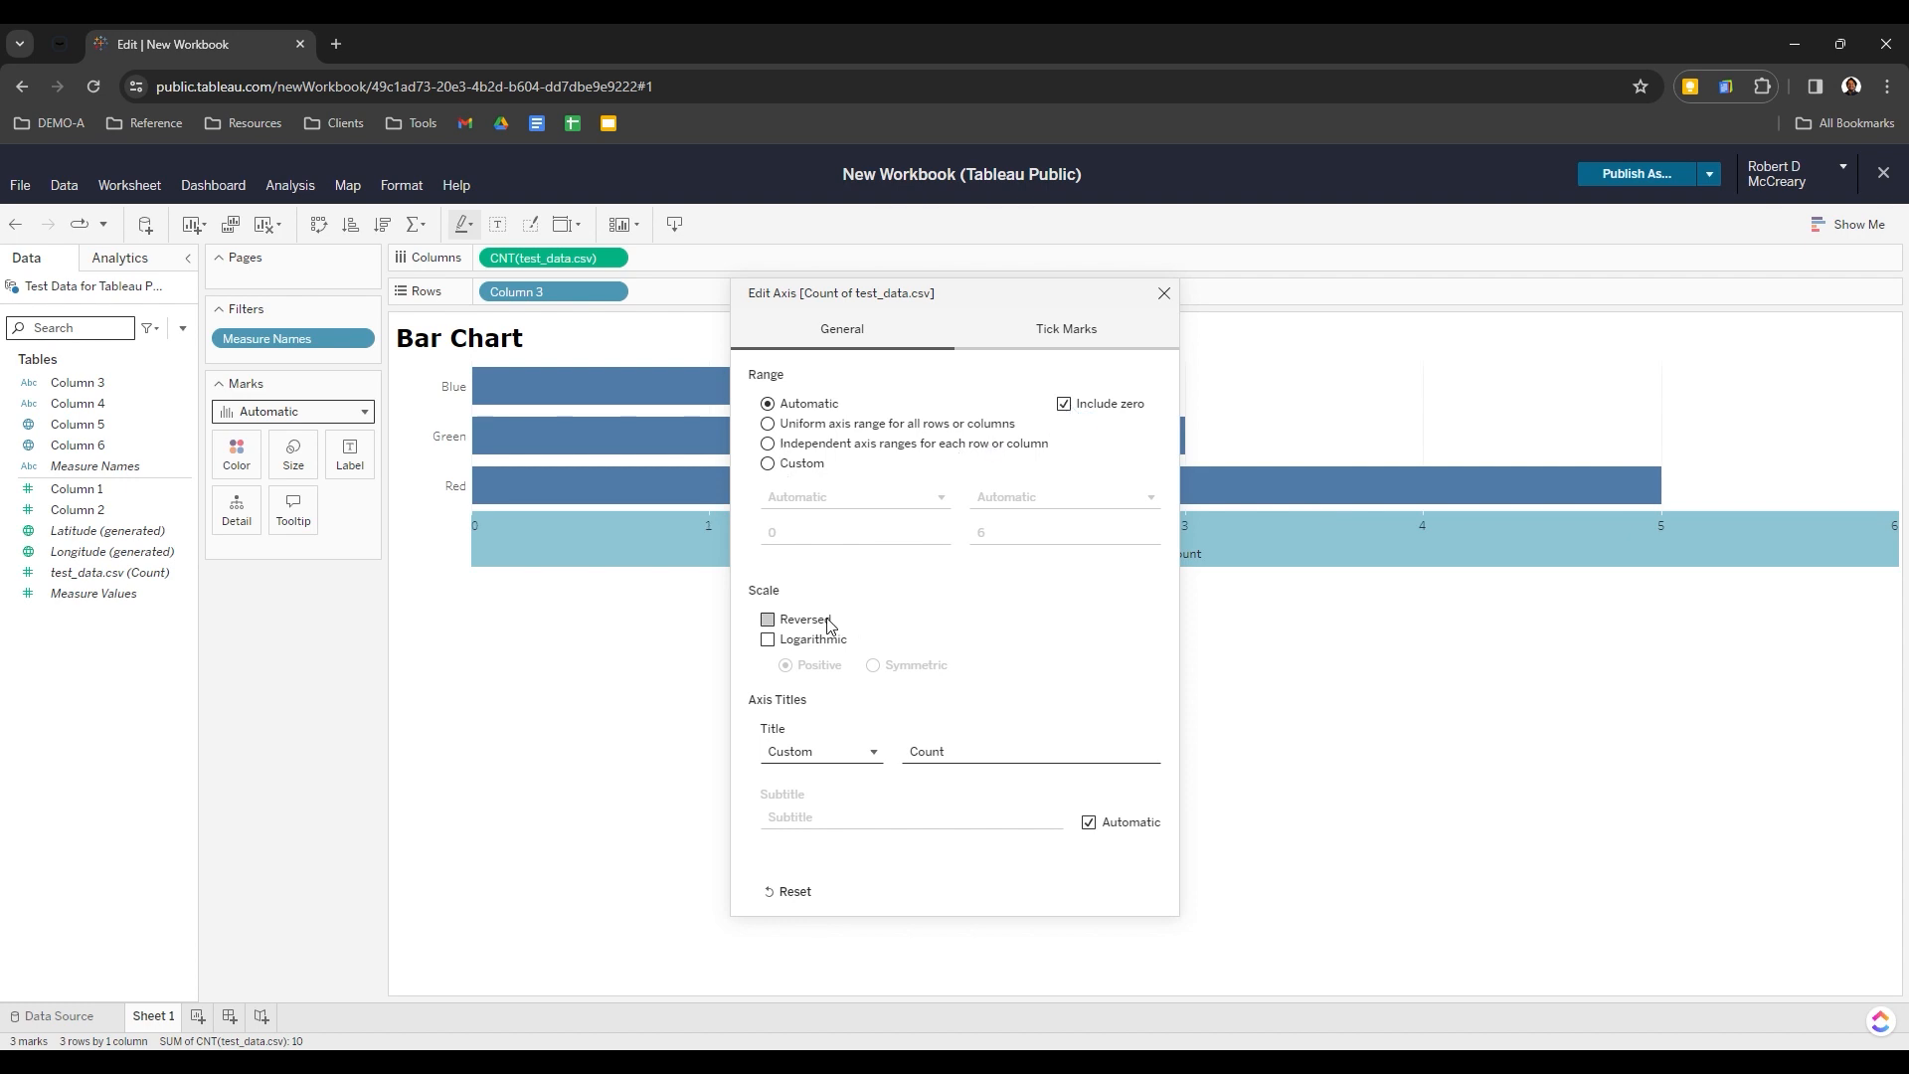
Try the reversed and logarithmic scales on the Count axis, turn both off, and view the axis's tick mark options
{"action": "left_click", "coordinate": [777, 624]}
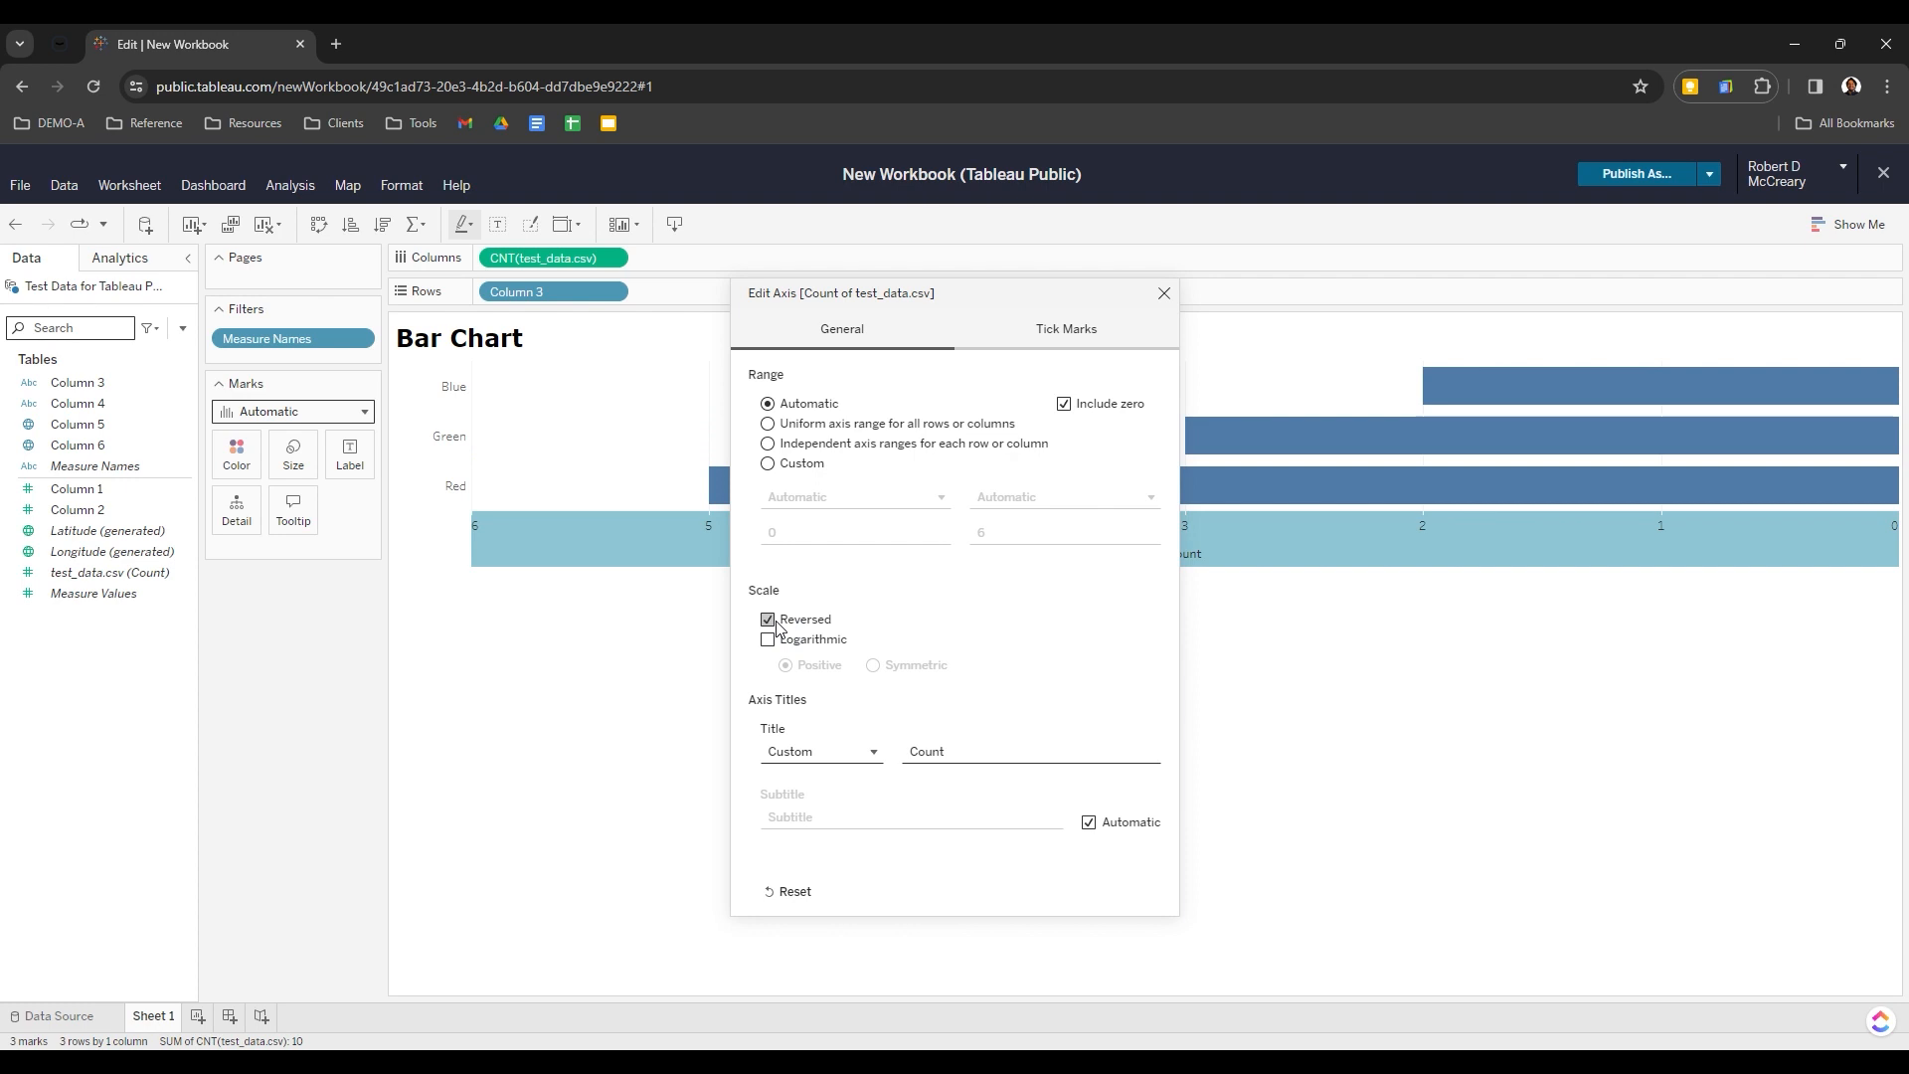
{"action": "left_click", "coordinate": [769, 619]}
{"action": "left_click", "coordinate": [769, 640]}
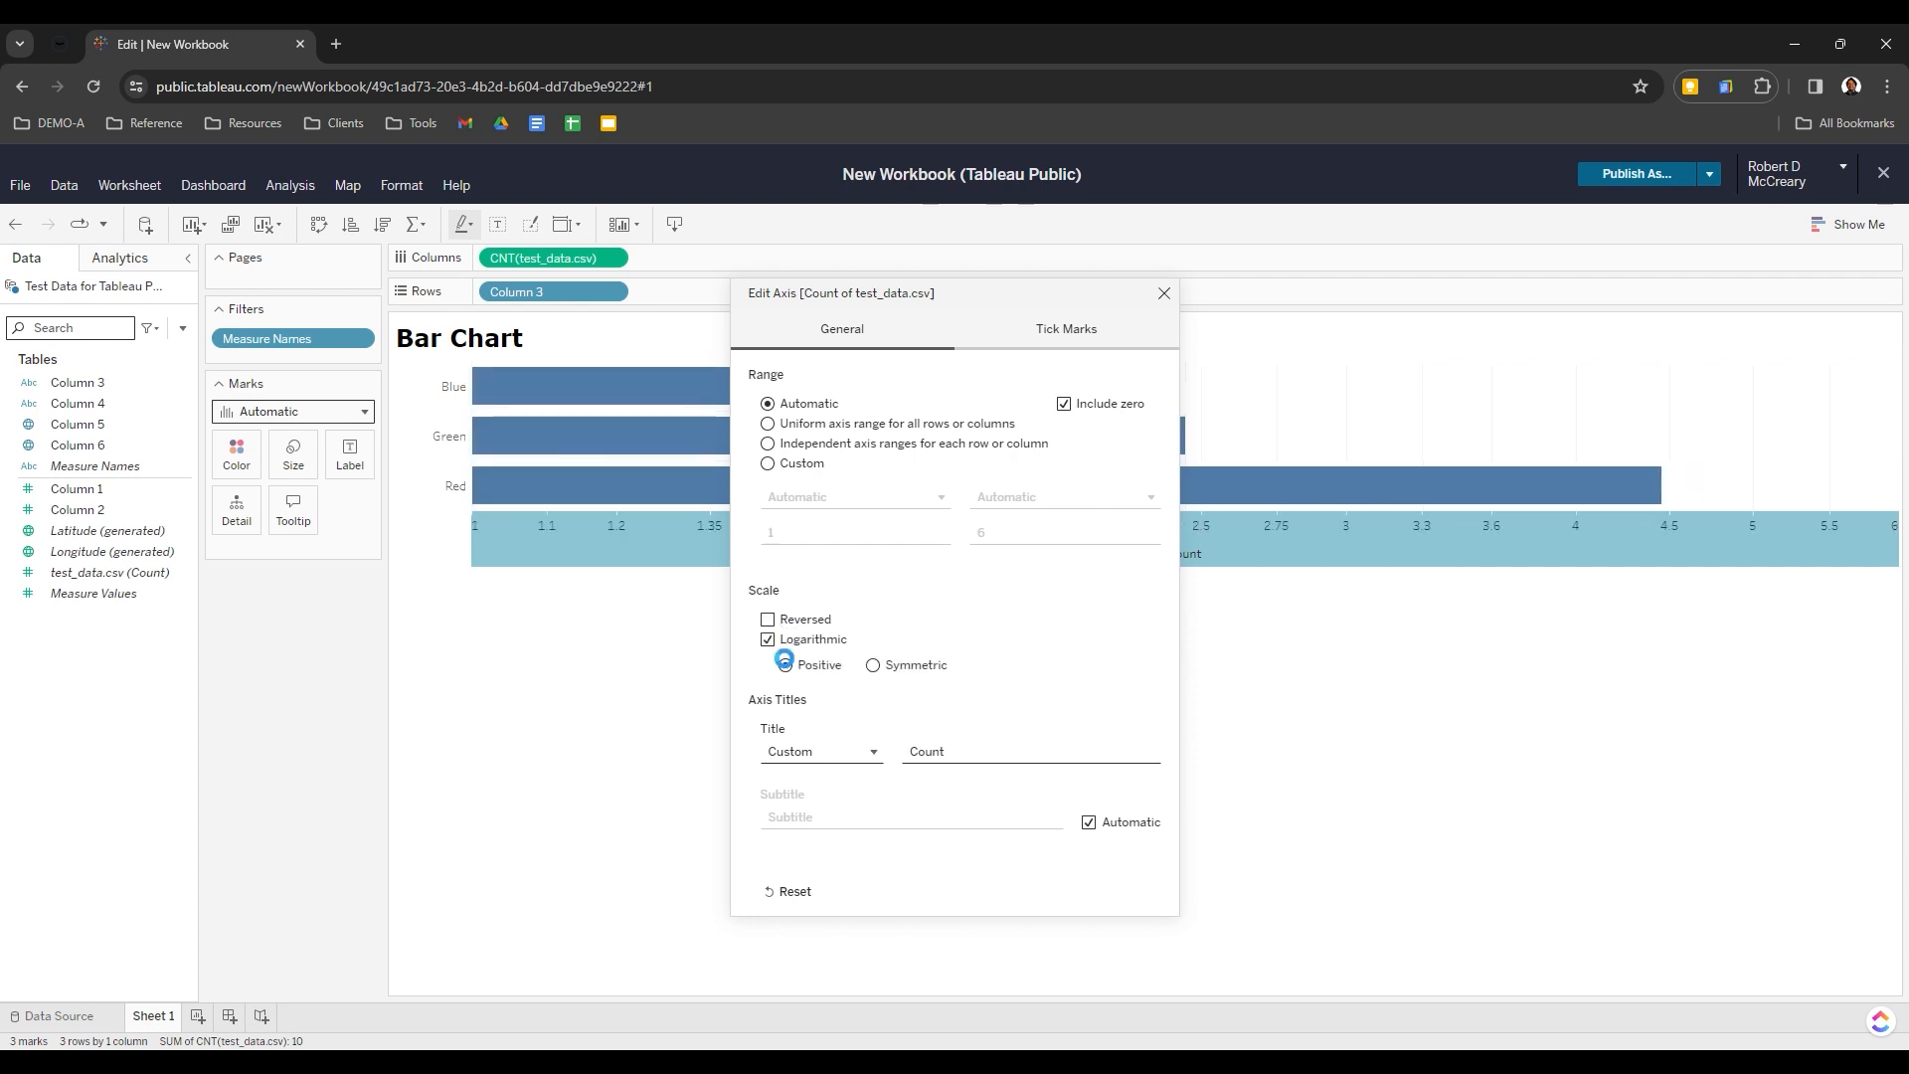
{"action": "left_click", "coordinate": [769, 640]}
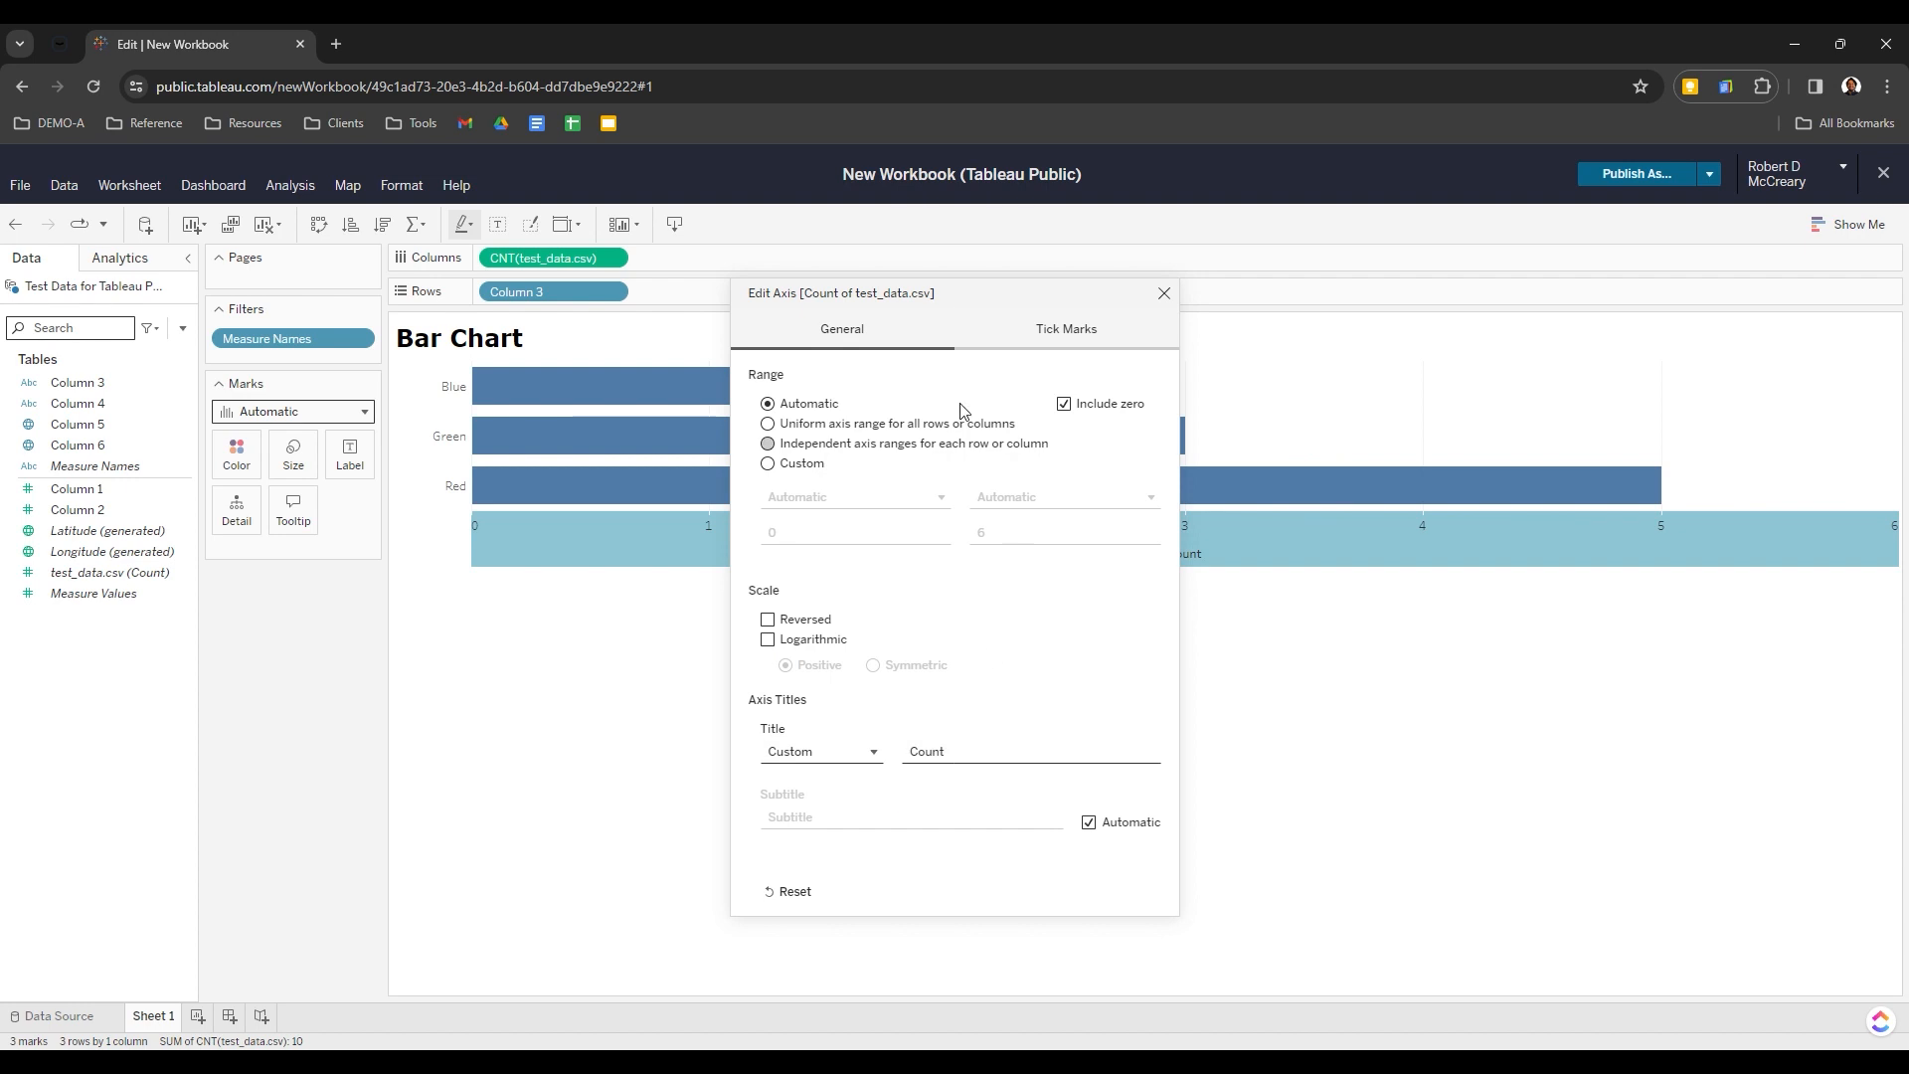
{"action": "left_click", "coordinate": [1074, 338]}
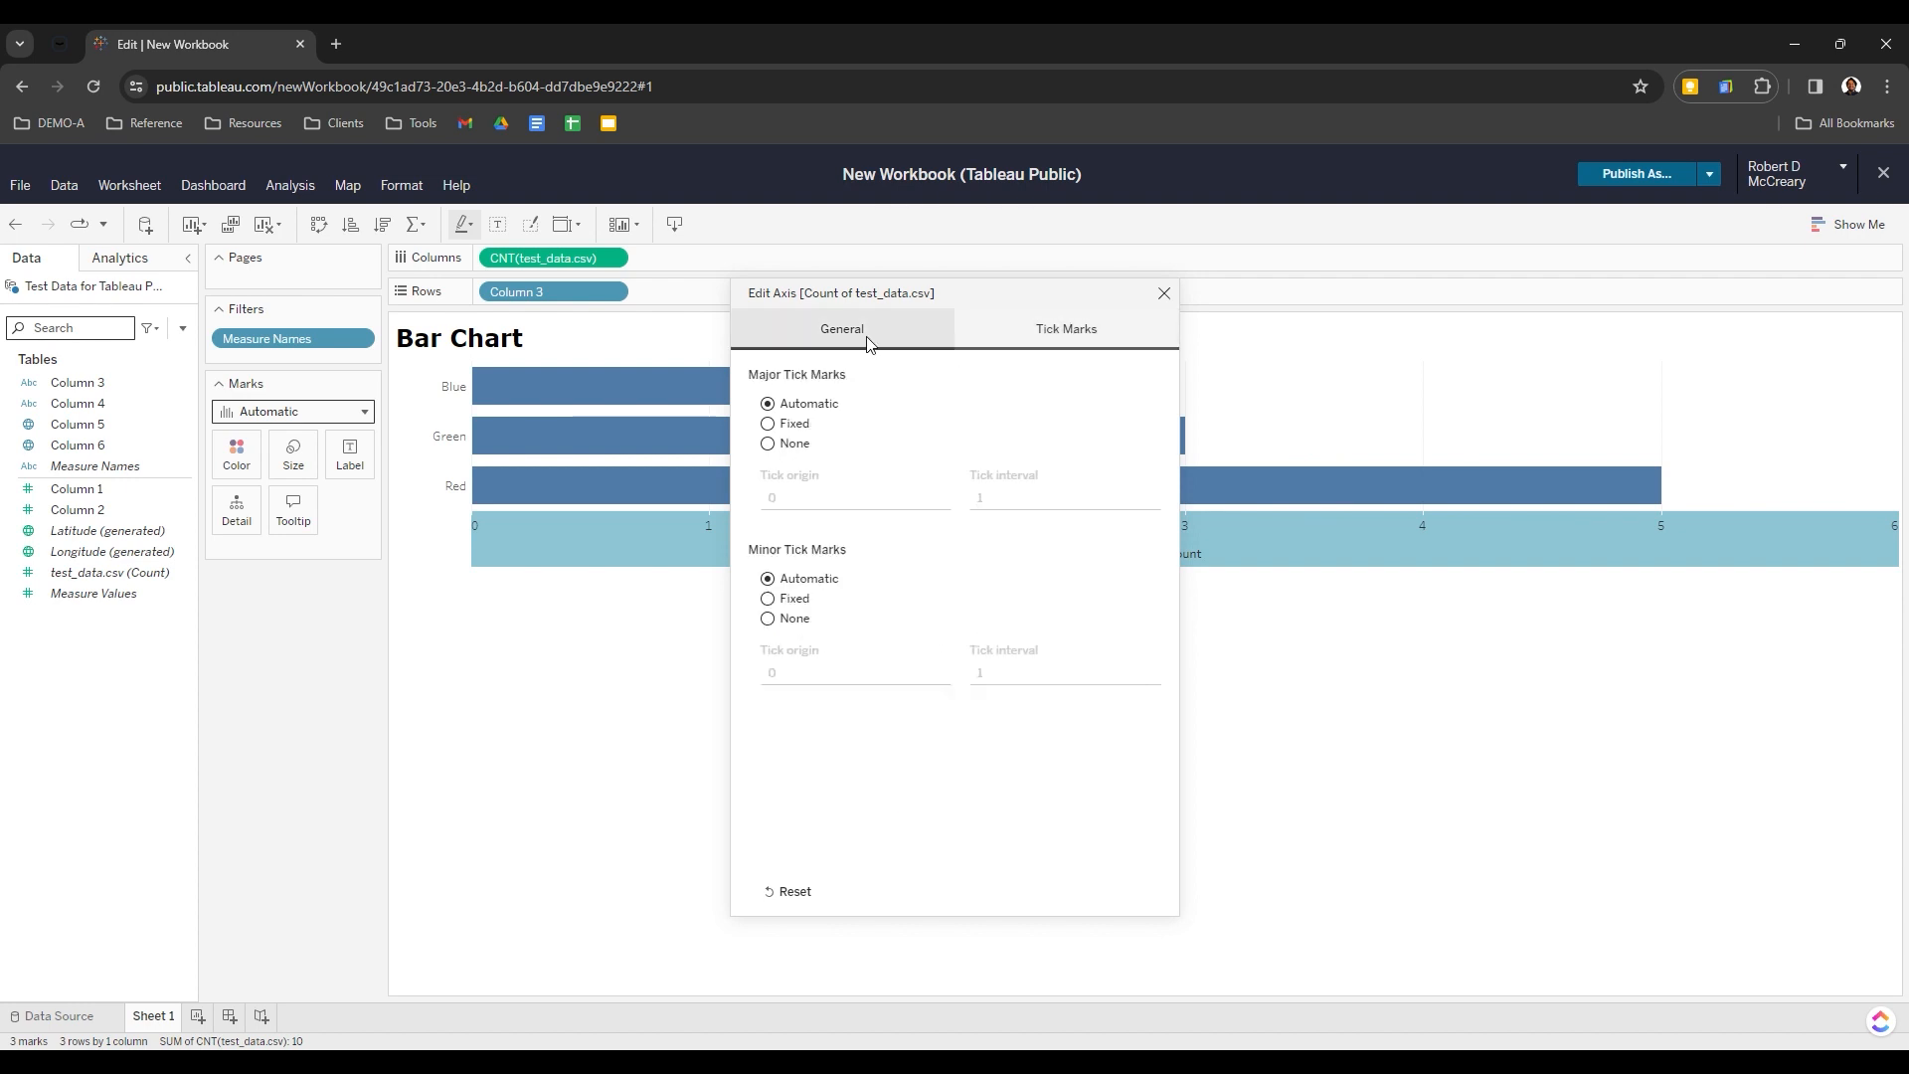
{"action": "left_click", "coordinate": [1170, 300]}
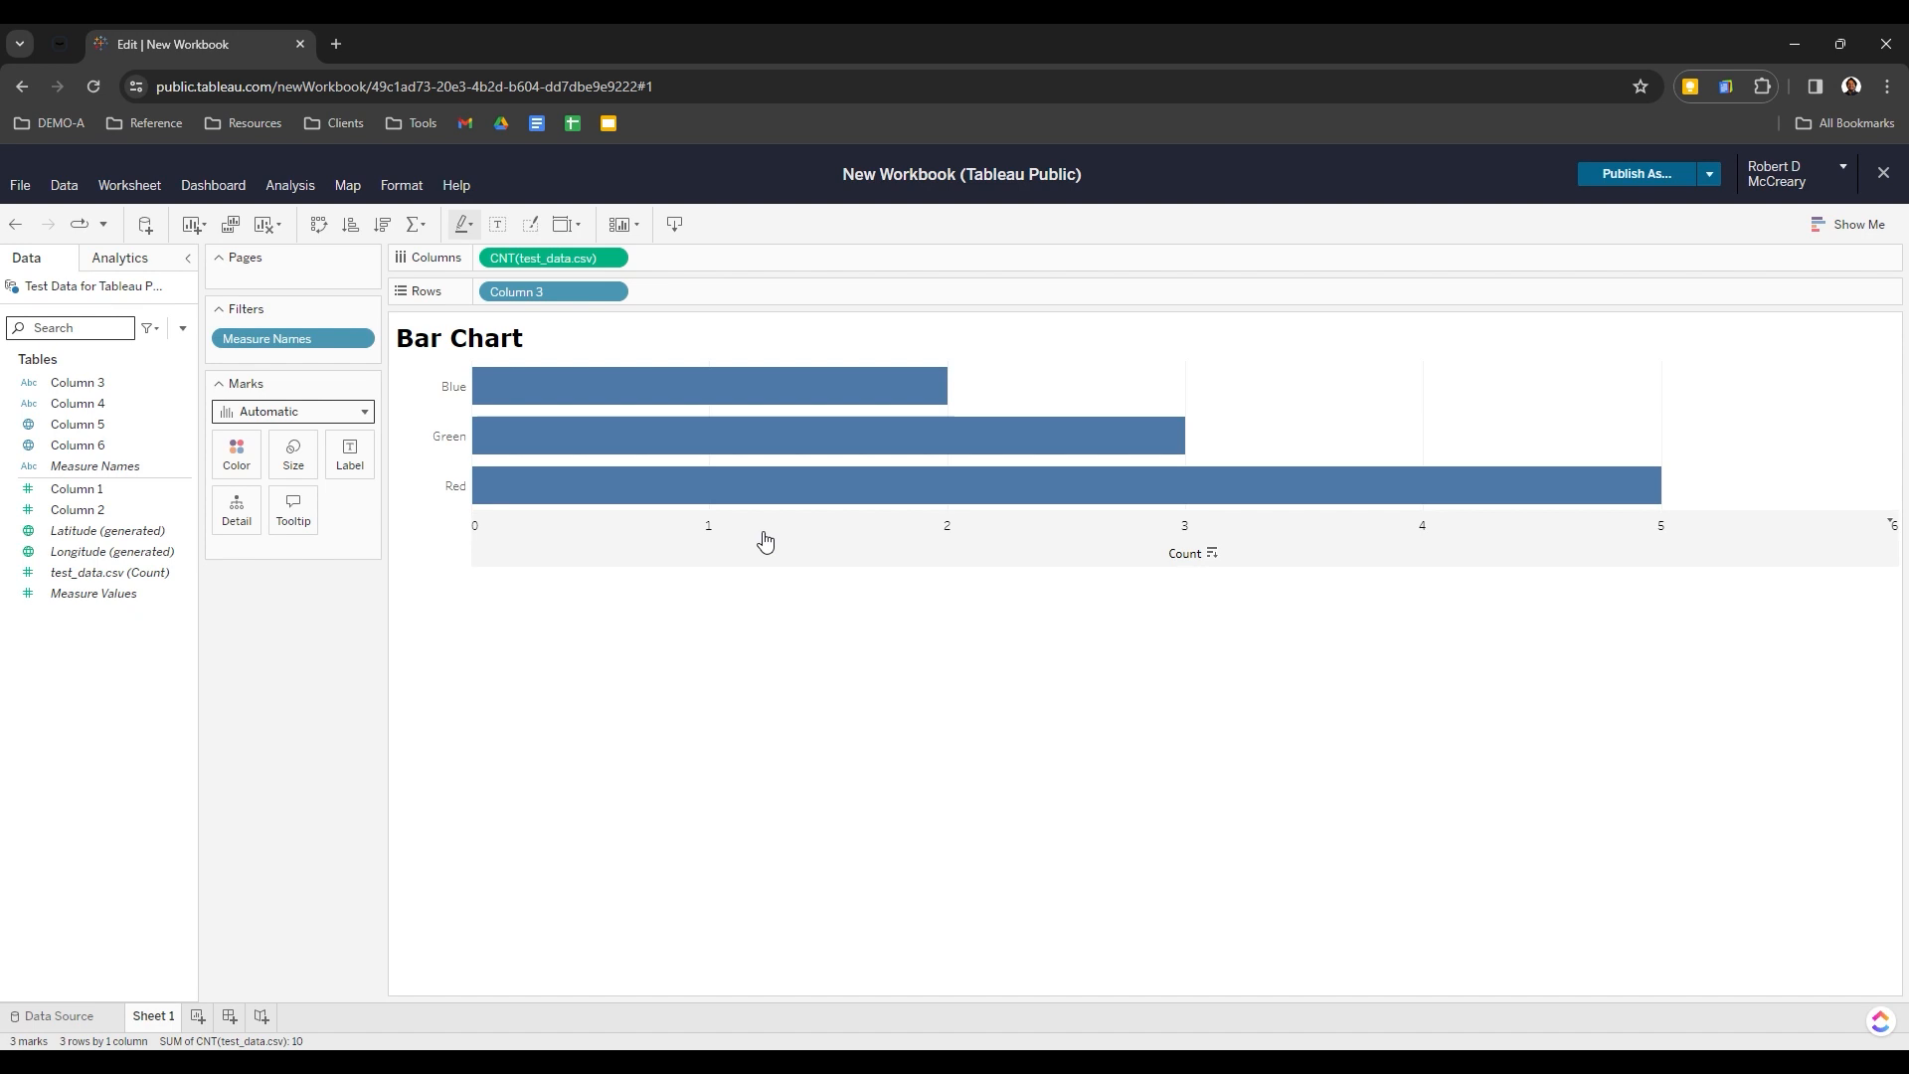
Sort the bars in descending order by Count
{"action": "mouse_move", "coordinate": [939, 507]}
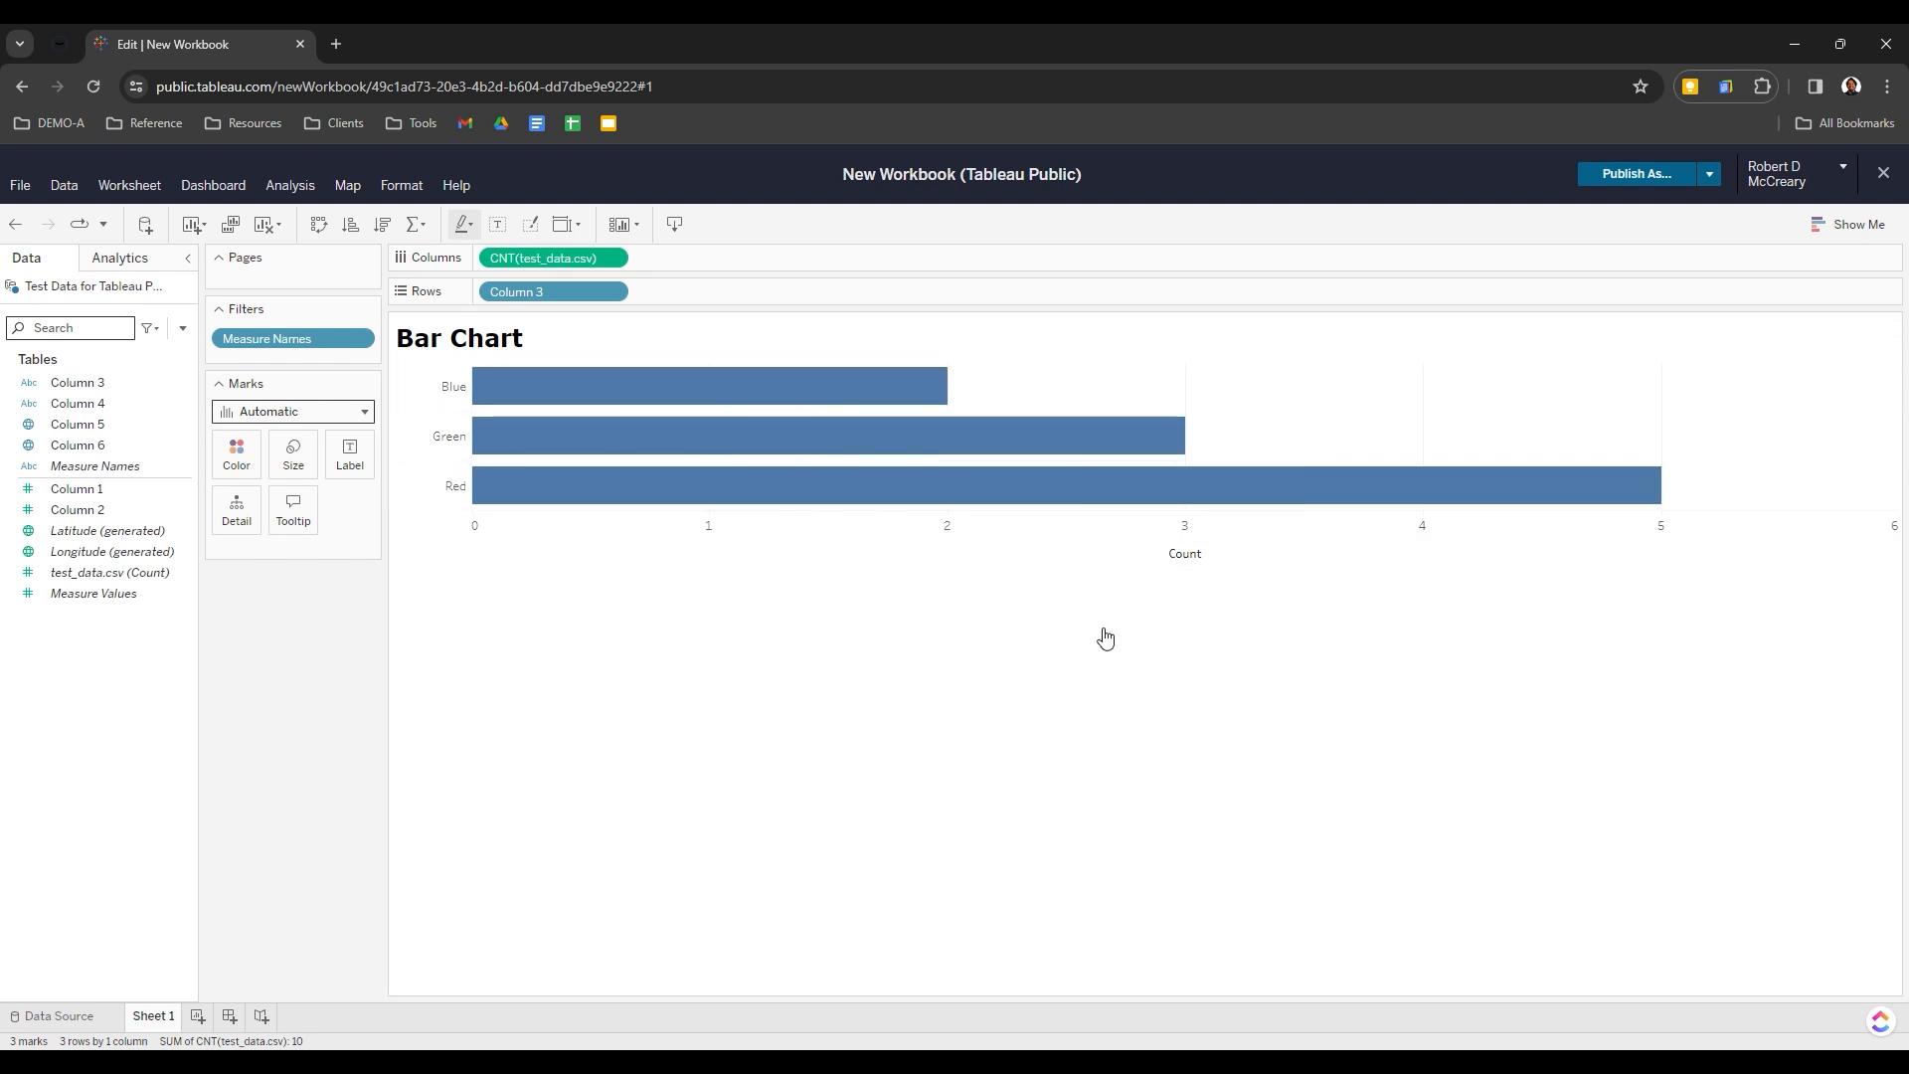
{"action": "left_click", "coordinate": [1213, 554]}
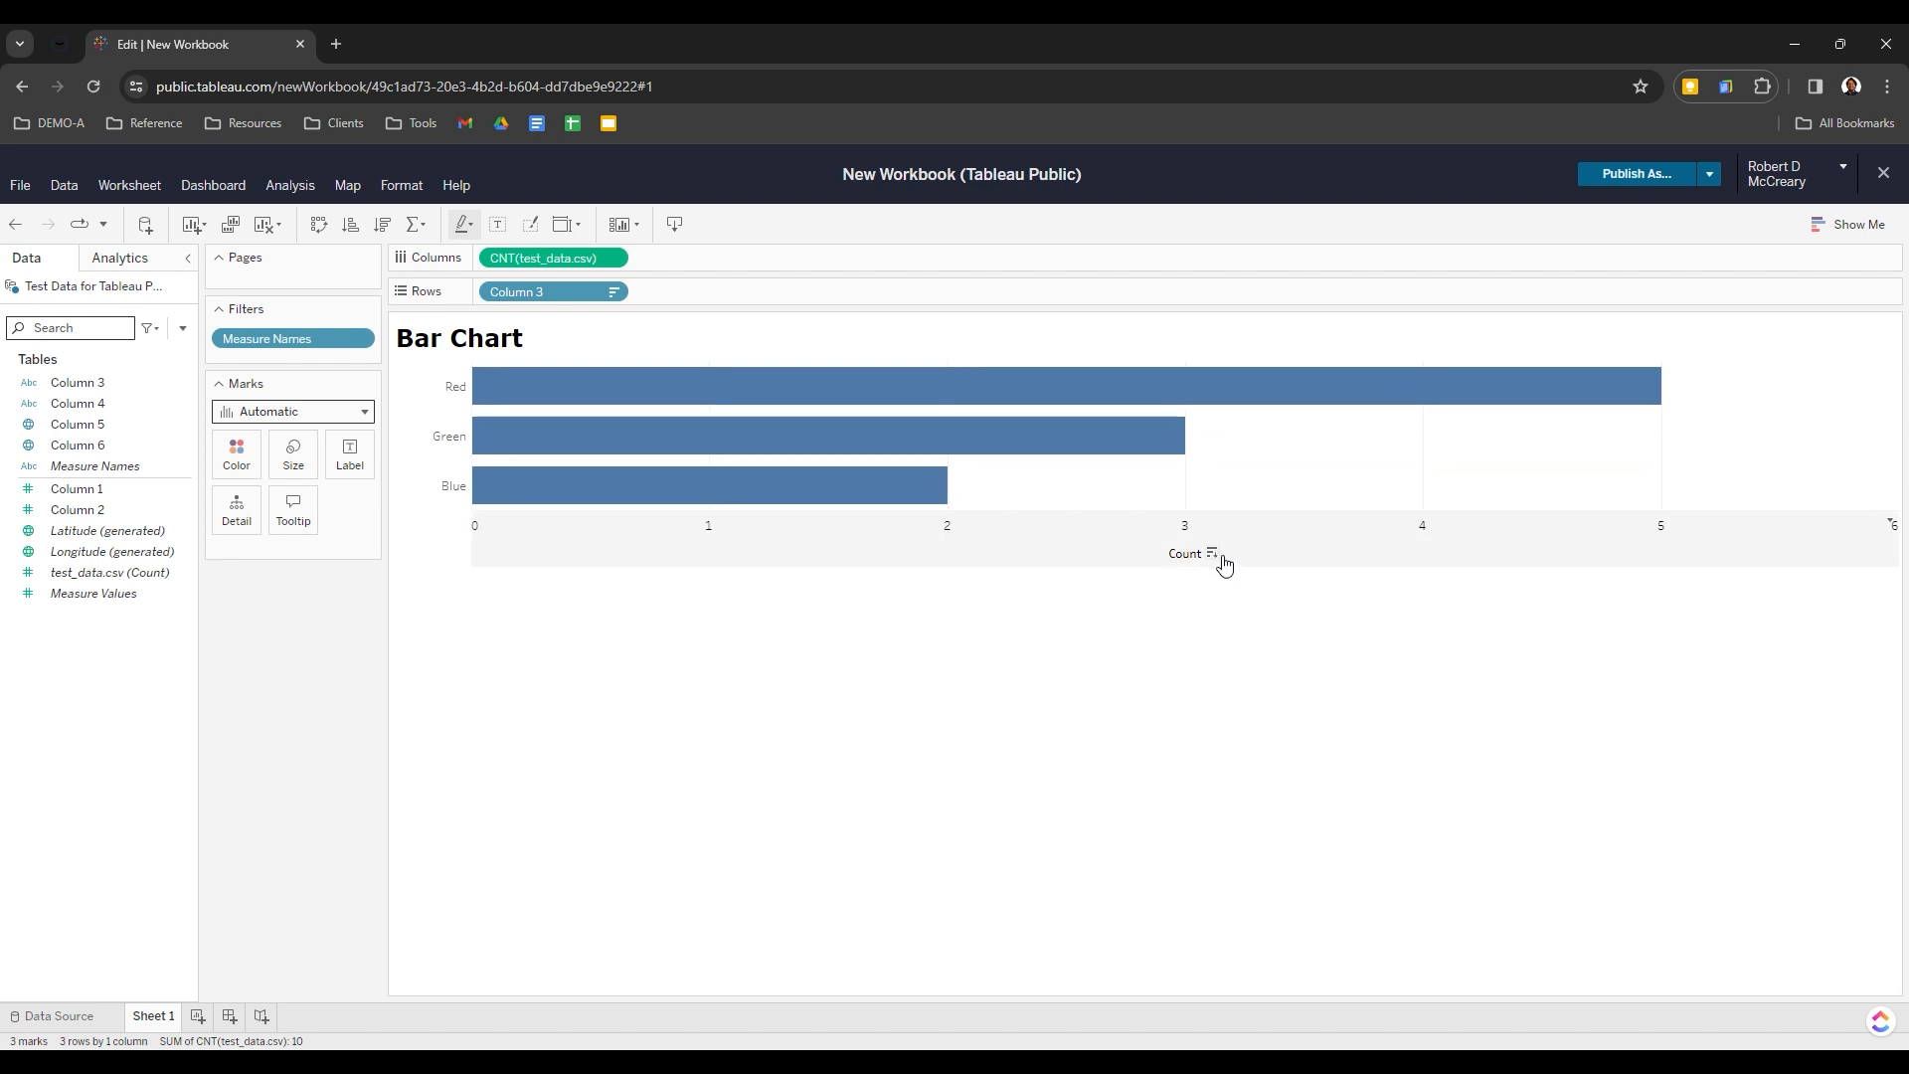
{"action": "left_click", "coordinate": [1222, 561]}
{"action": "left_click", "coordinate": [1222, 561]}
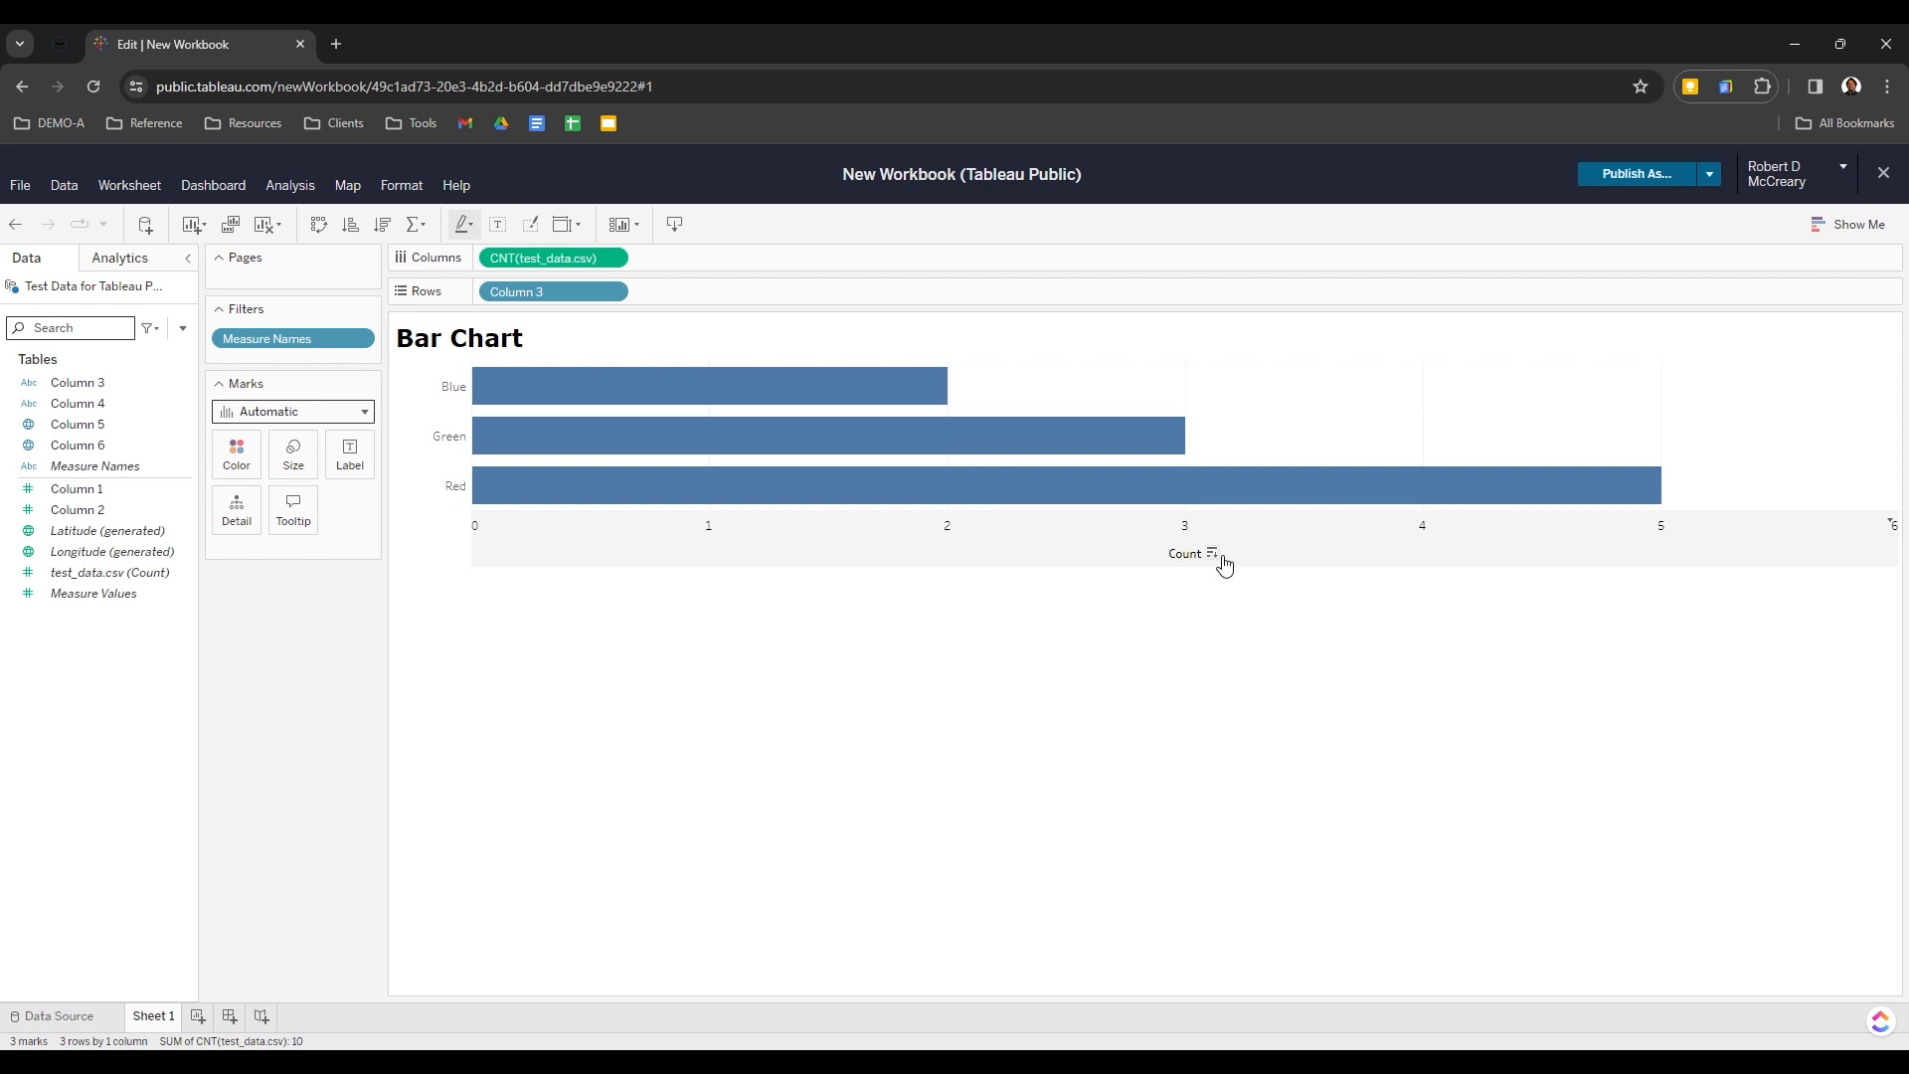
{"action": "left_click", "coordinate": [1214, 555]}
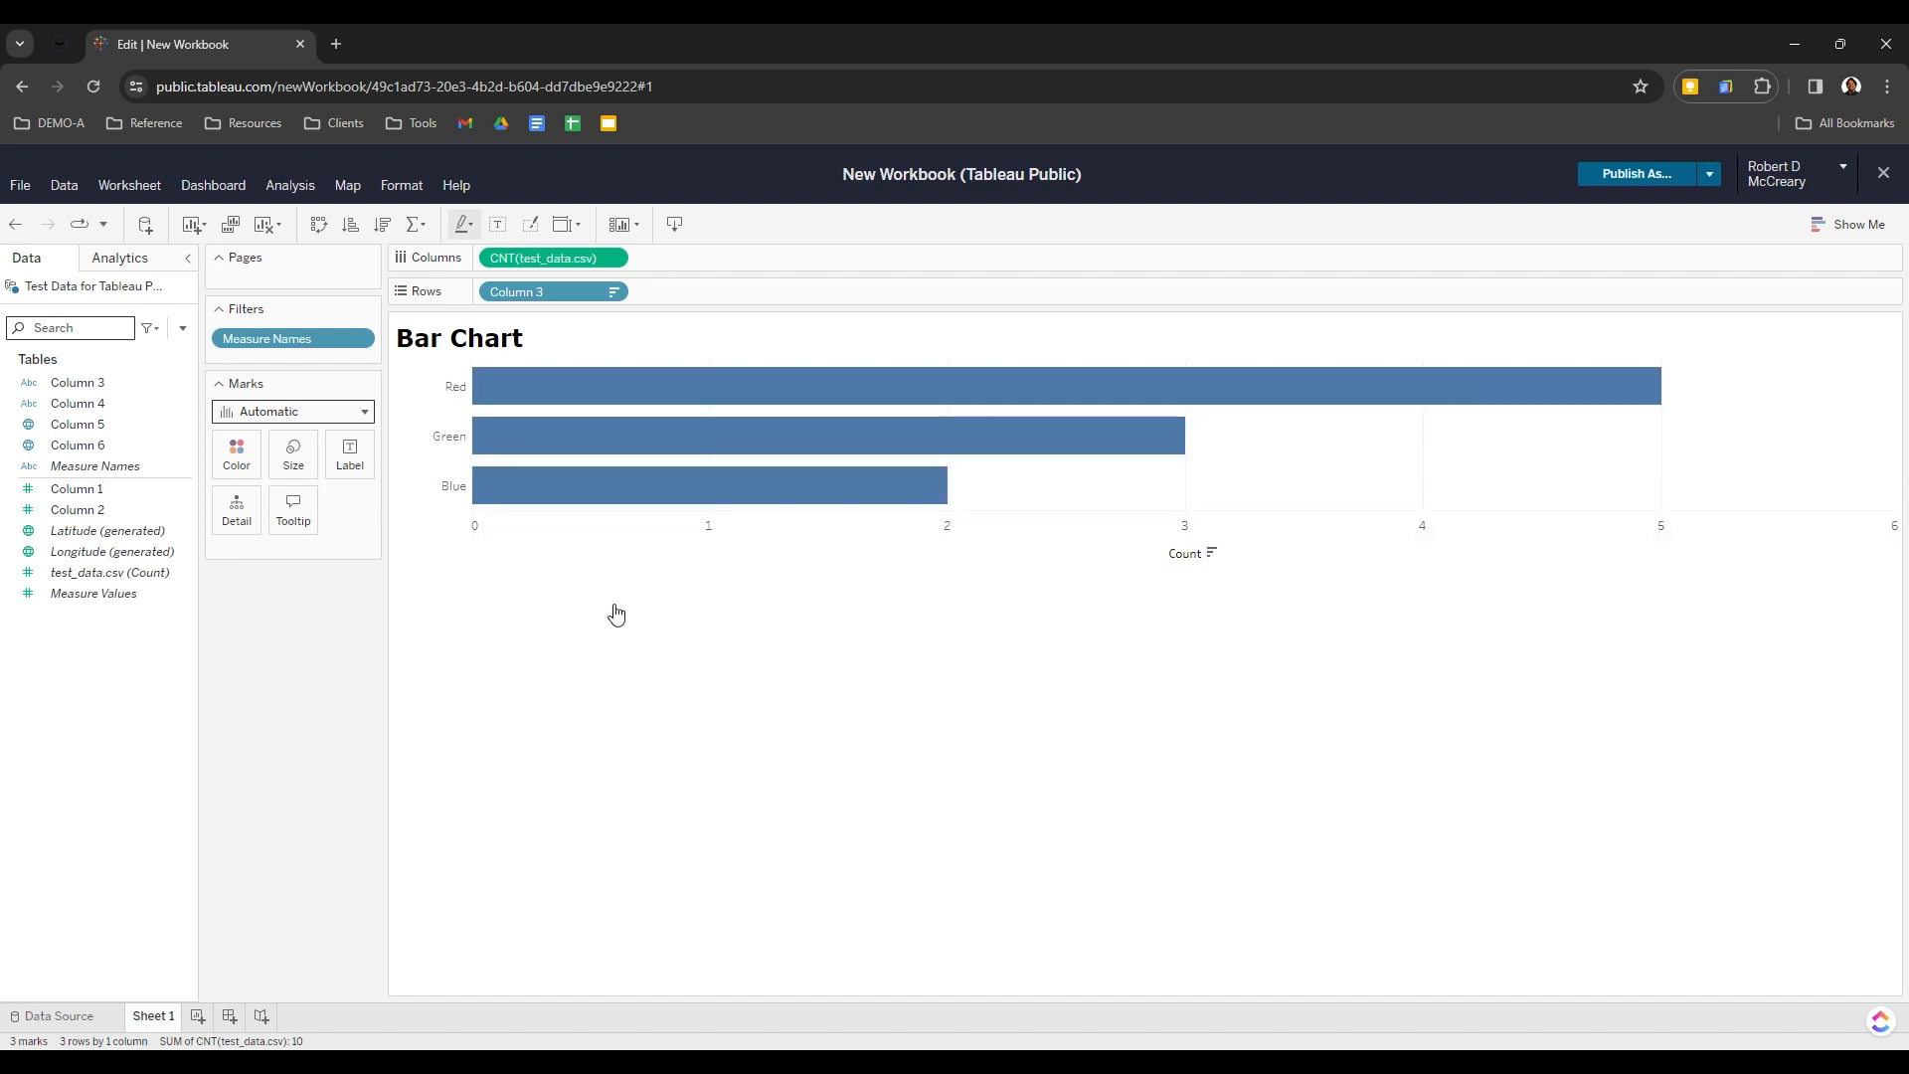
Exclude the Red bar from the chart and undo the exclusion
{"action": "left_click", "coordinate": [846, 396]}
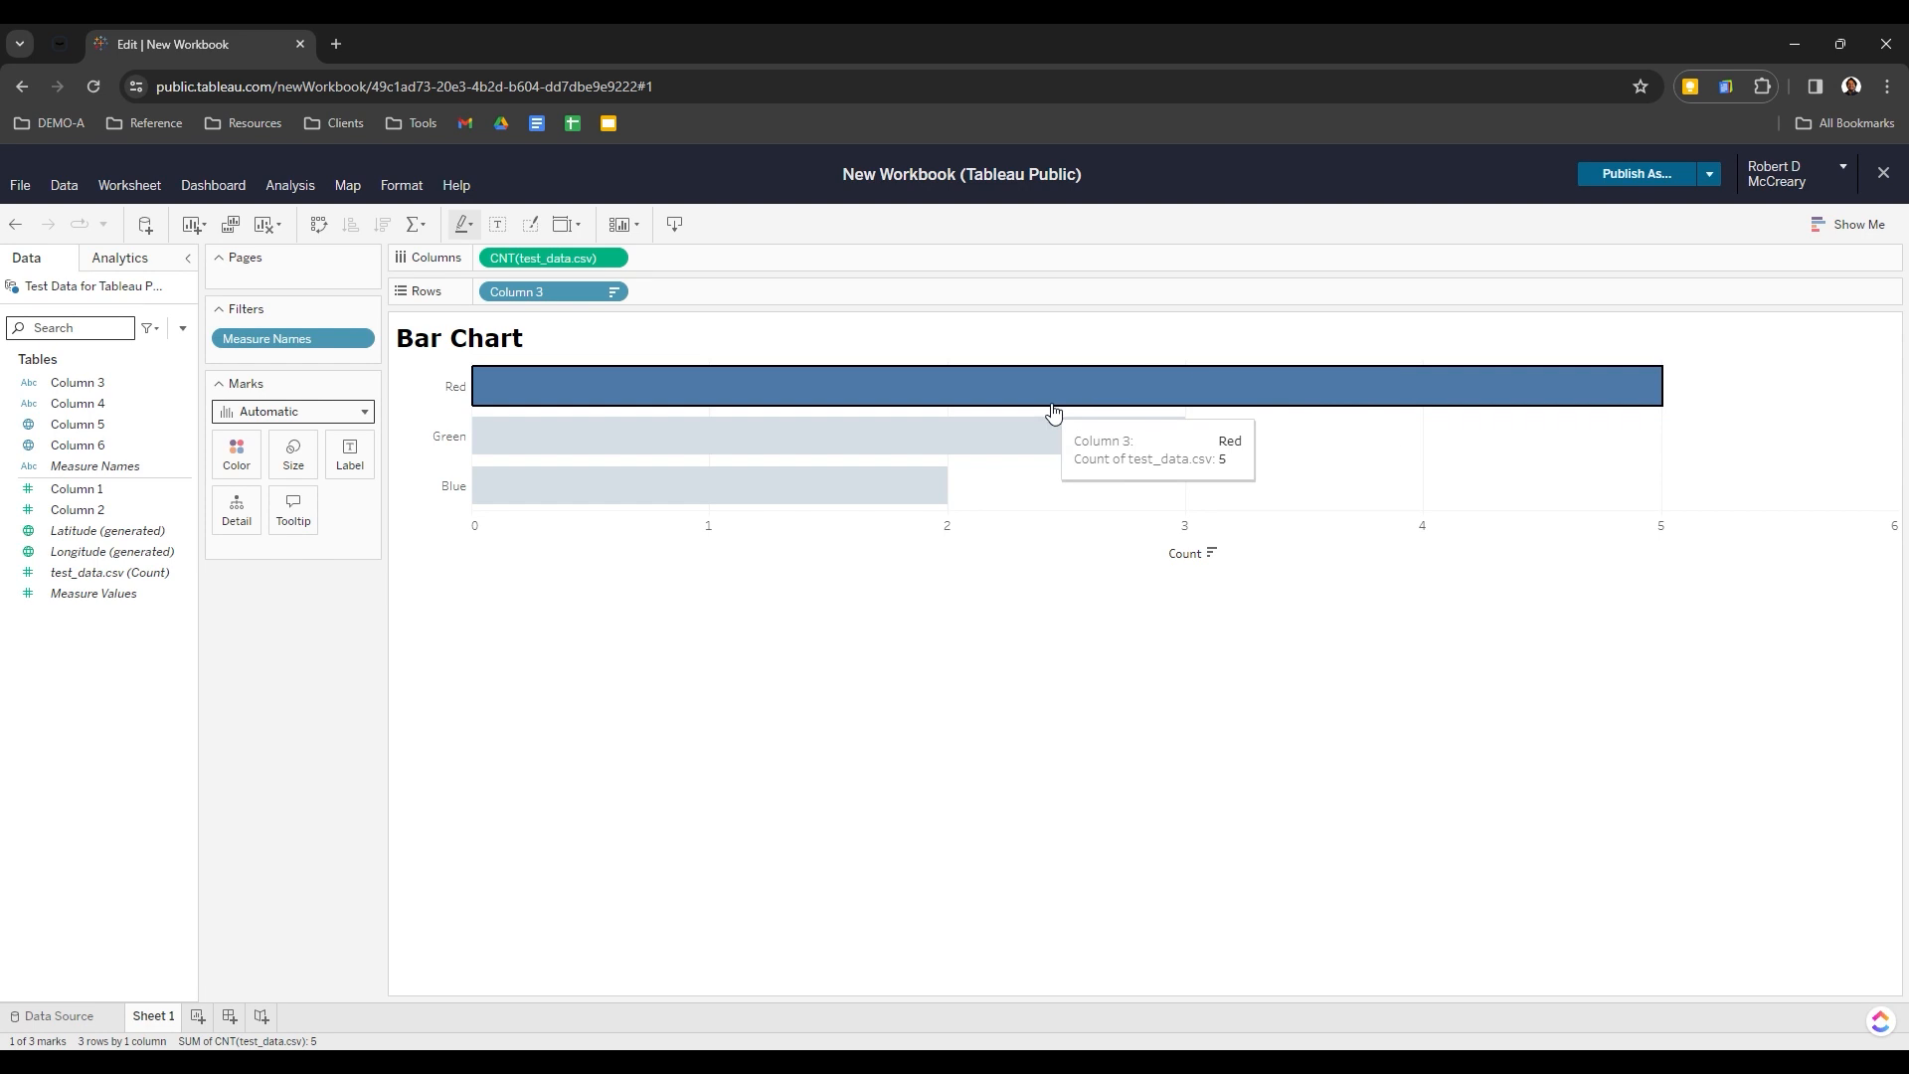
{"action": "right_click", "coordinate": [845, 397]}
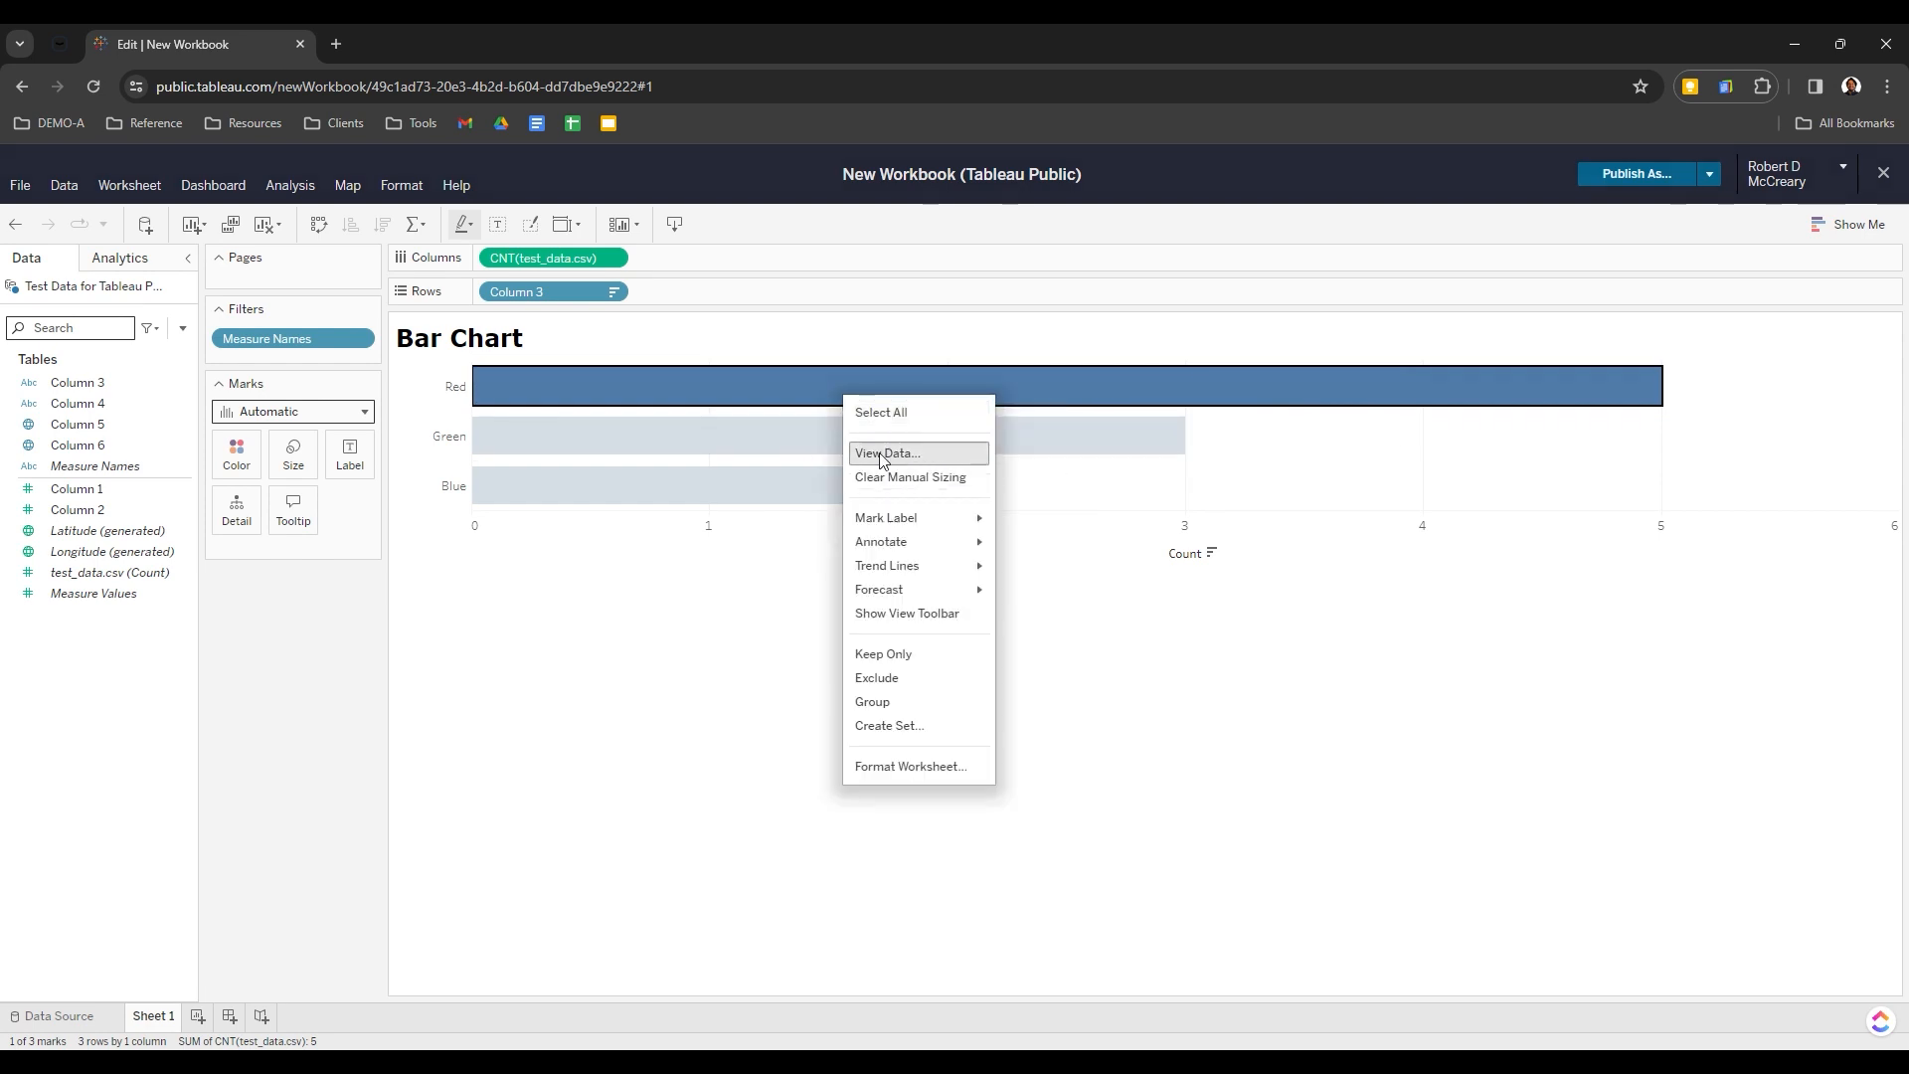
{"action": "left_click", "coordinate": [906, 690]}
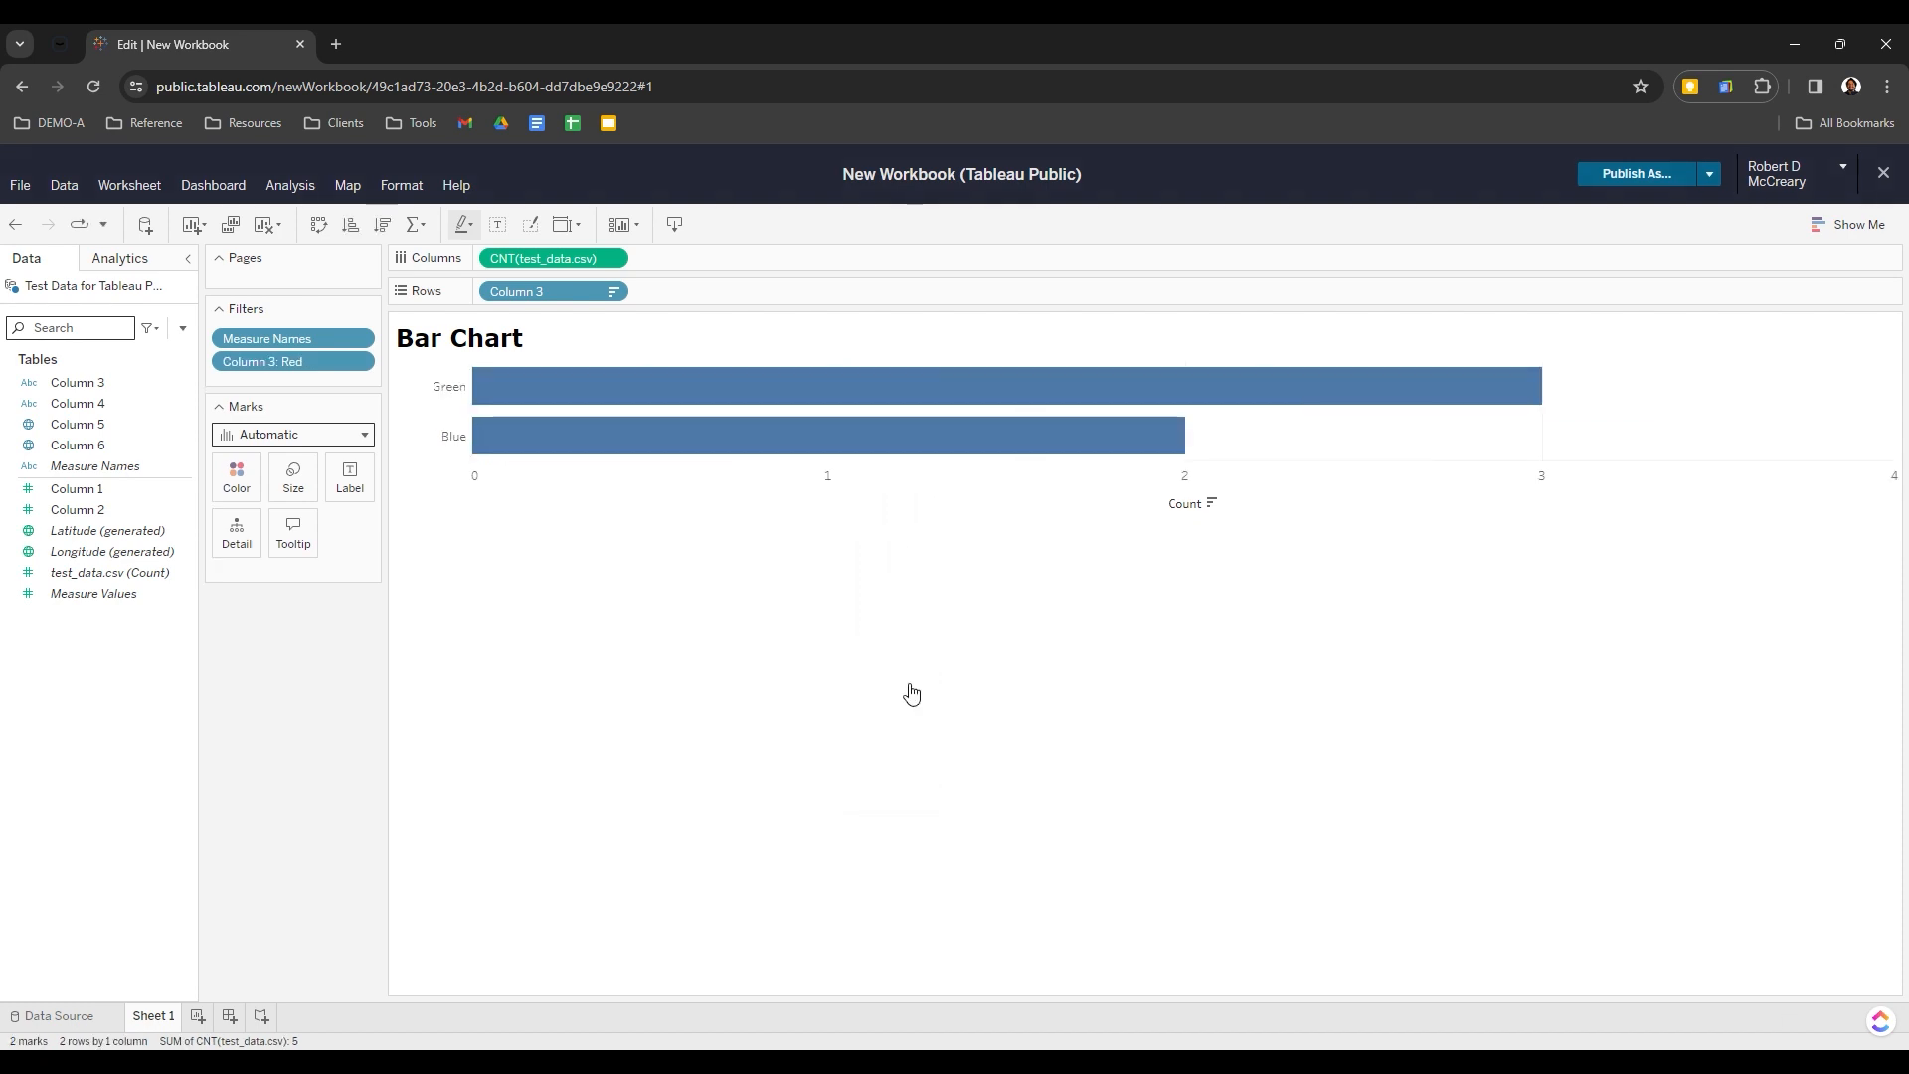
{"action": "key", "text": "ctrl+z"}
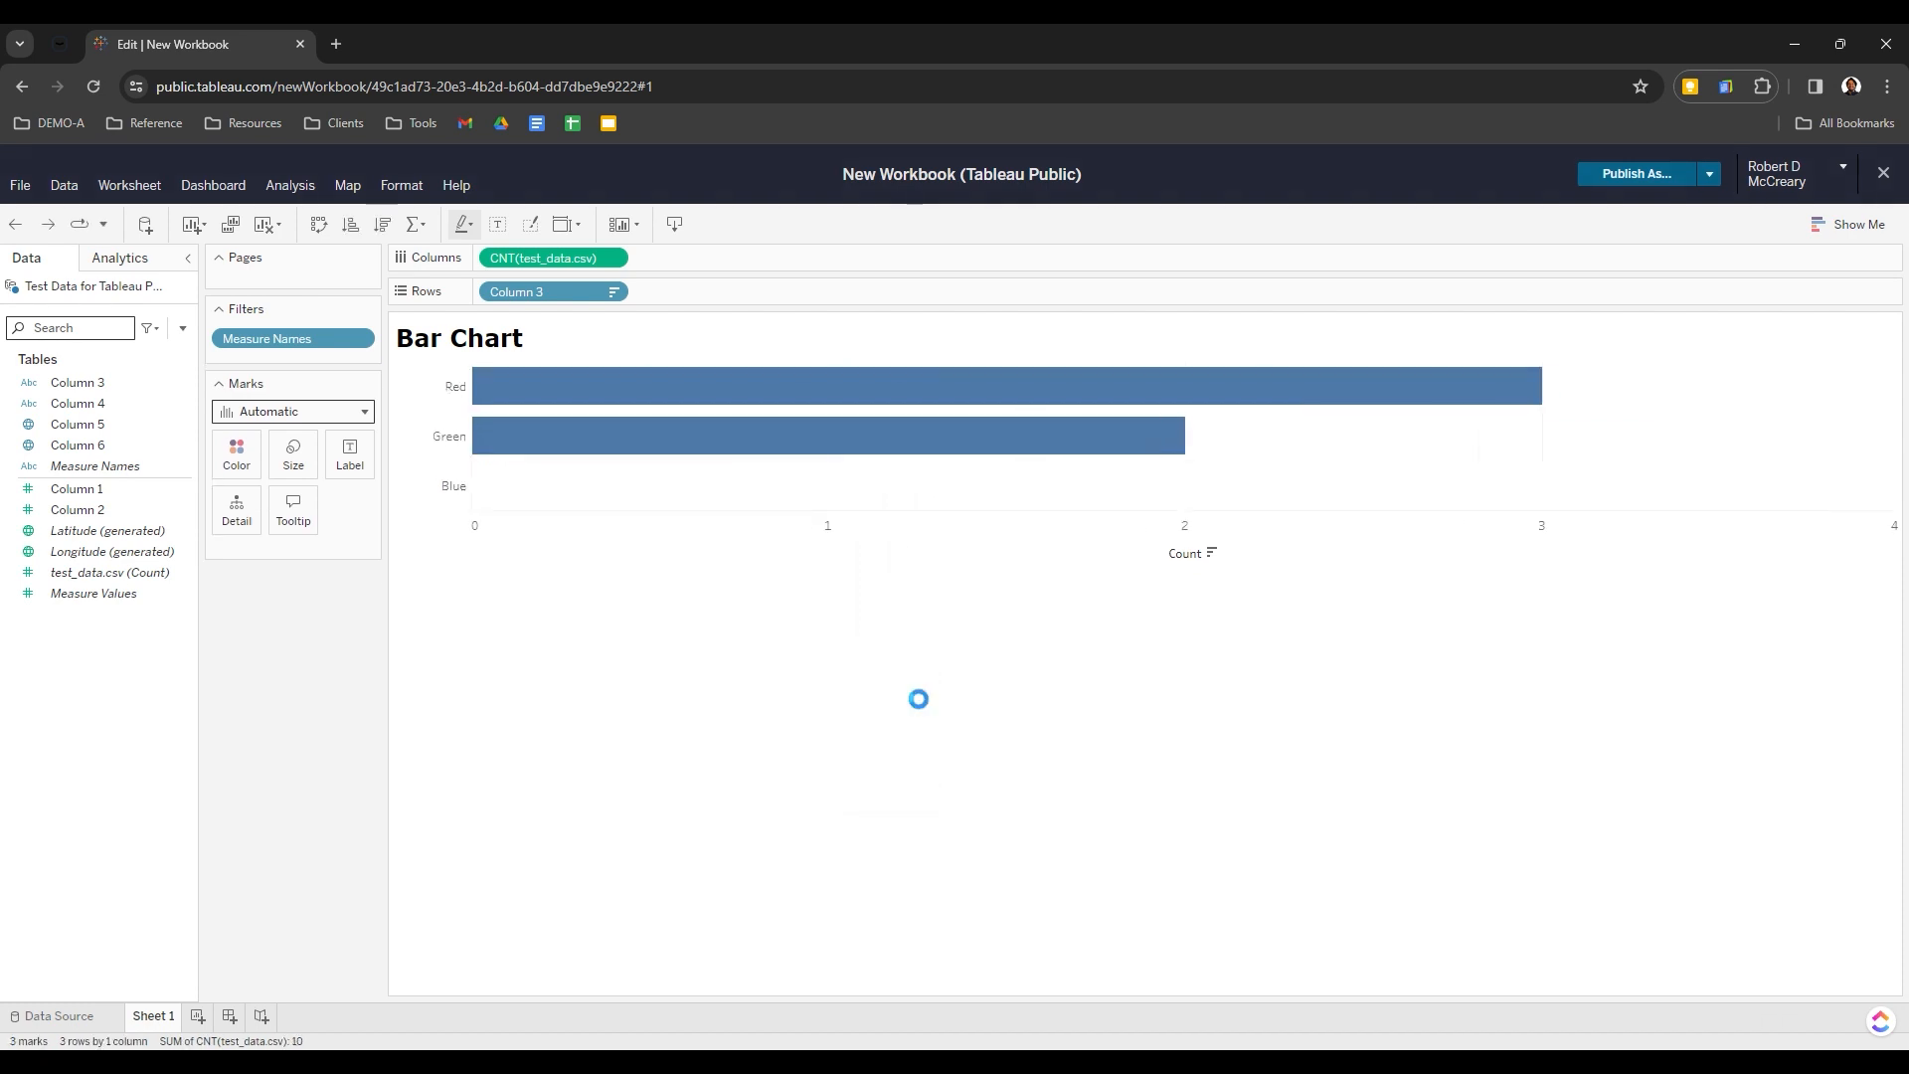
Filter the chart to keep only the Red bar, undo that filter and clear the bar selection
{"action": "right_click", "coordinate": [944, 396]}
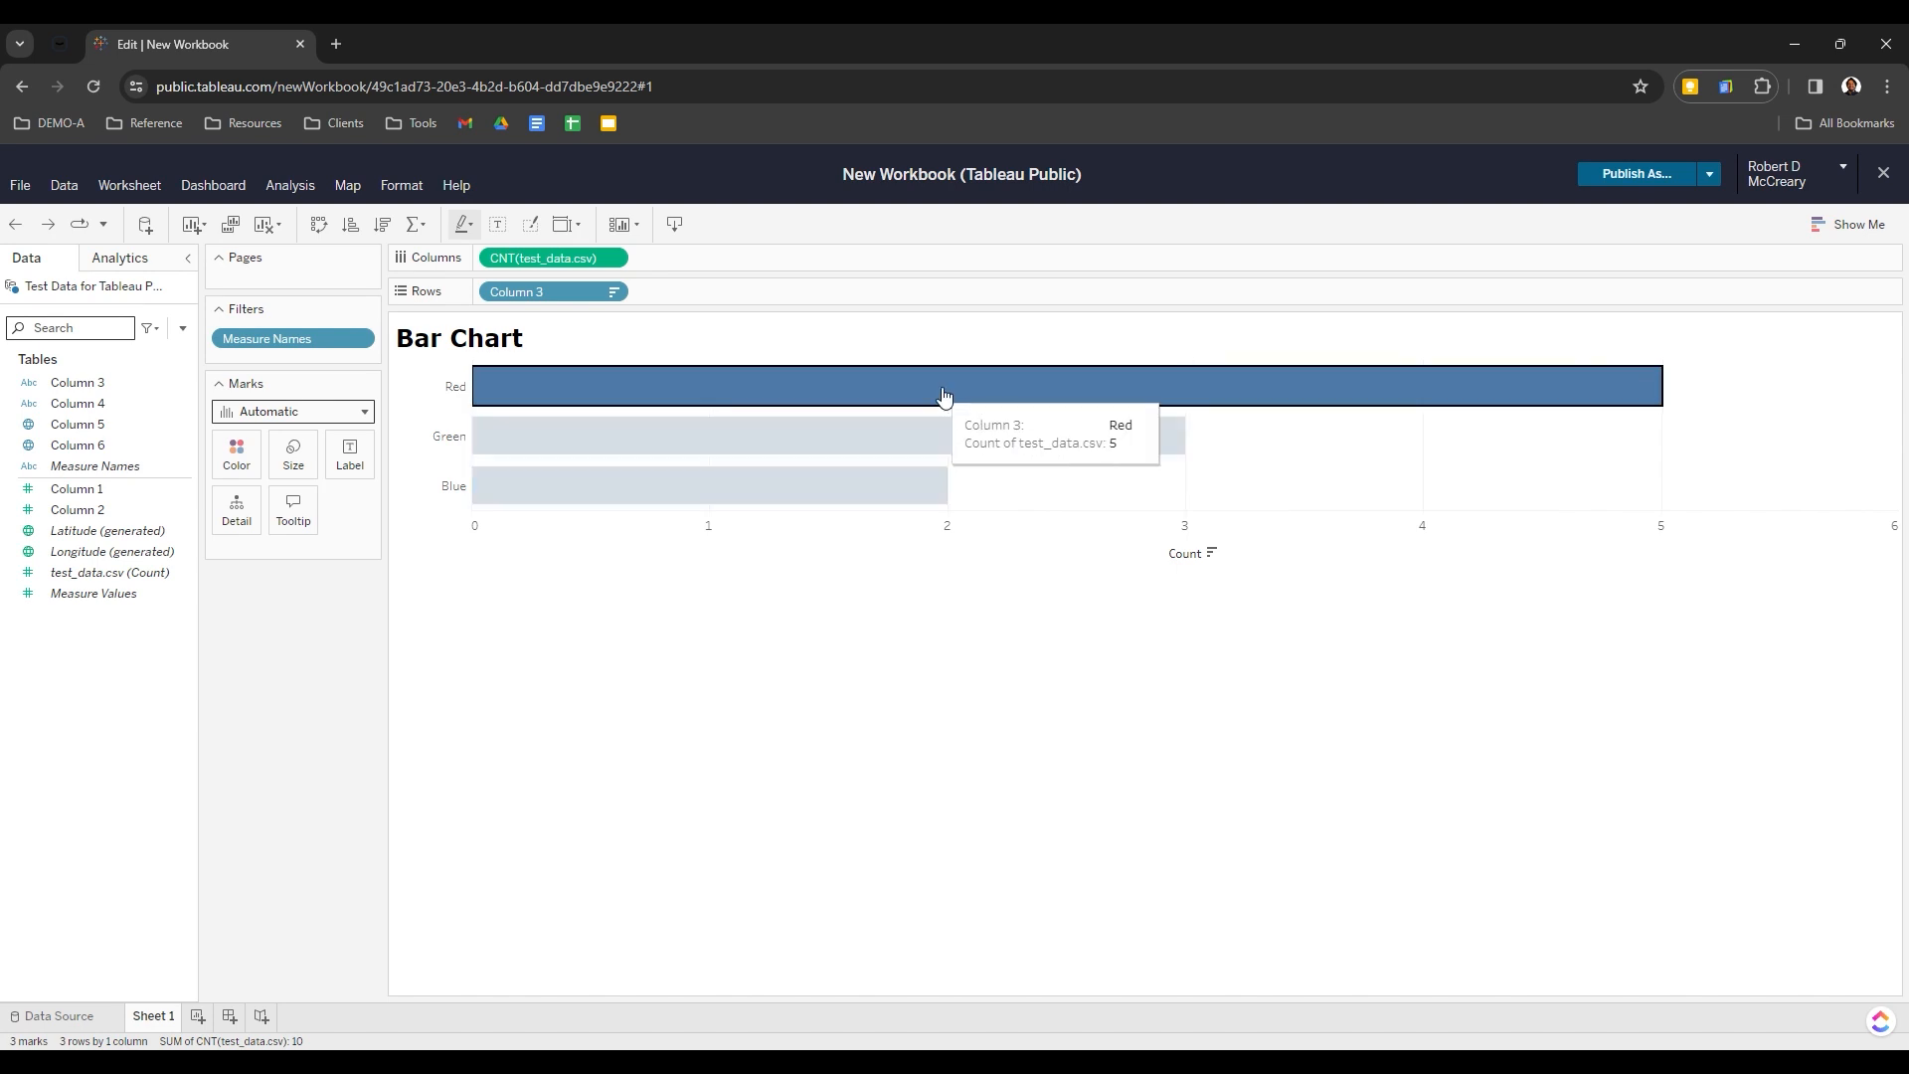
{"action": "left_click", "coordinate": [1177, 399]}
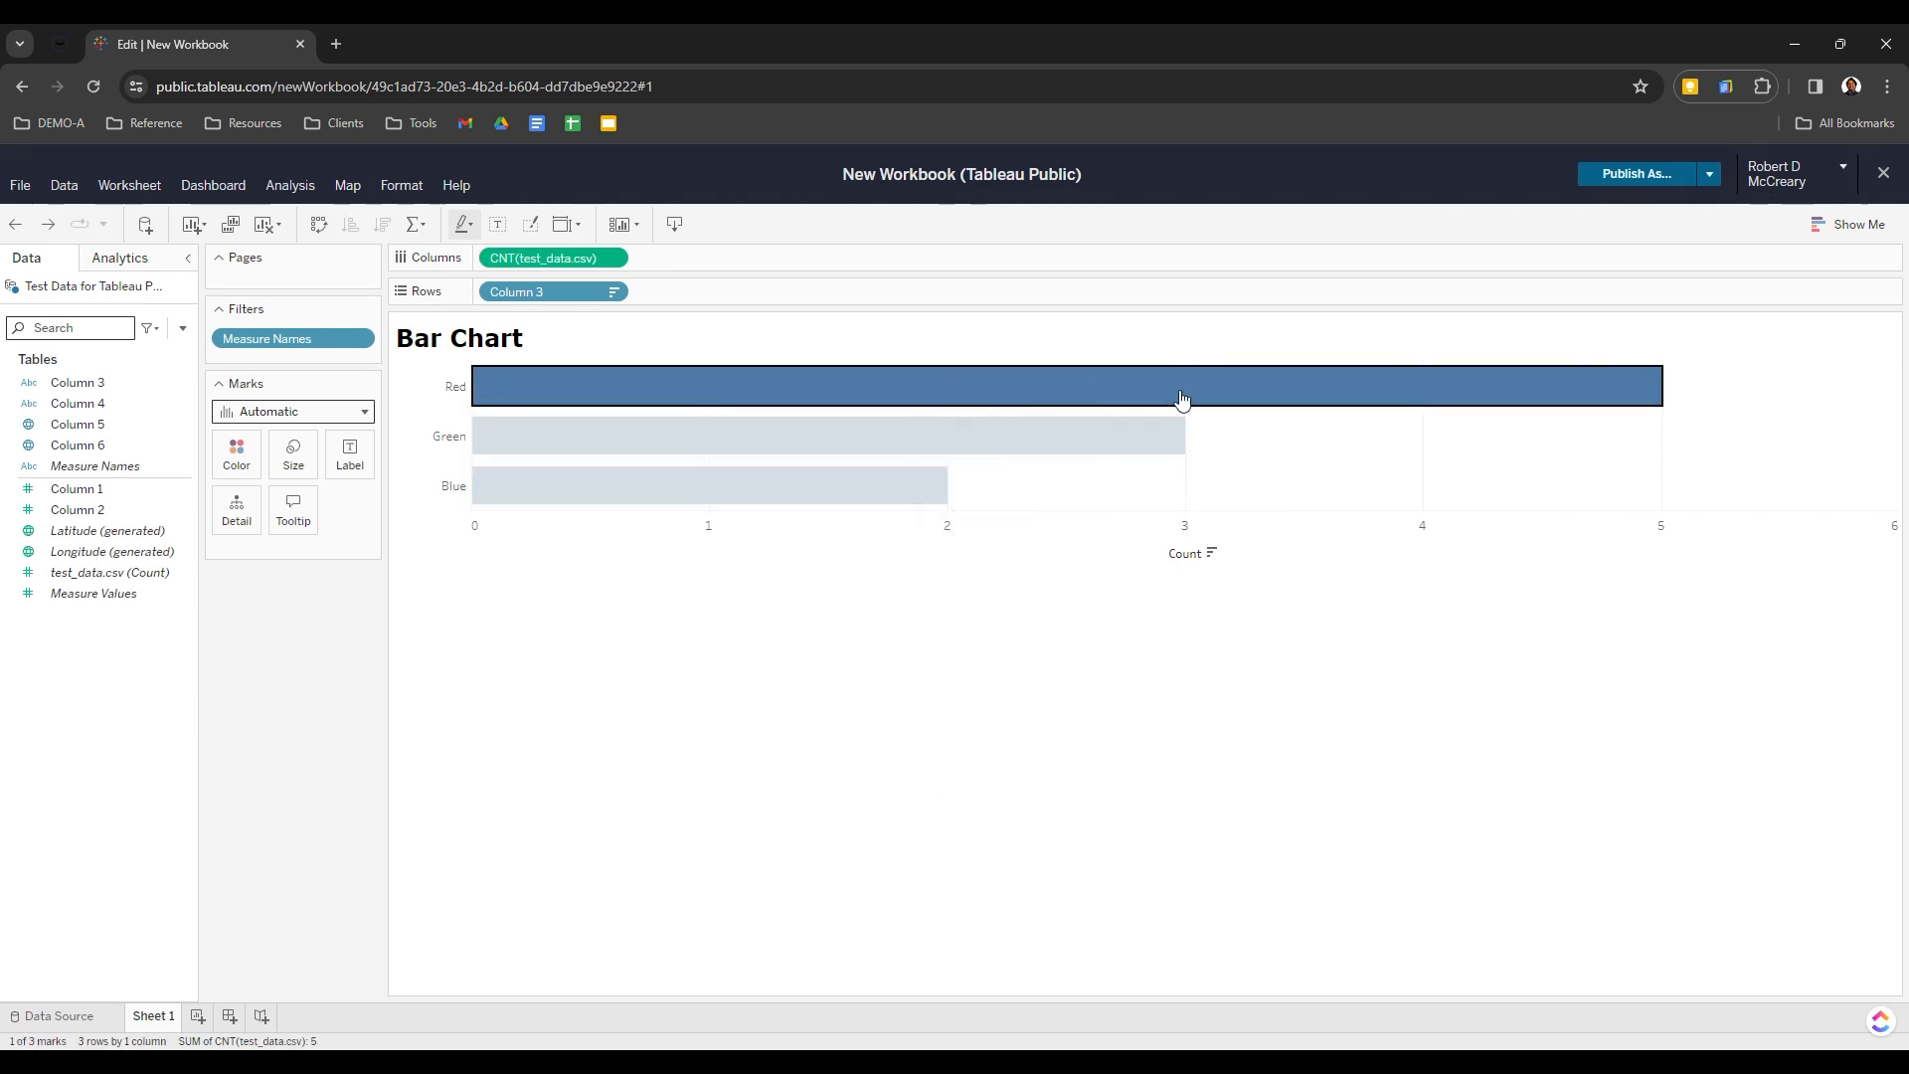
{"action": "right_click", "coordinate": [1181, 399]}
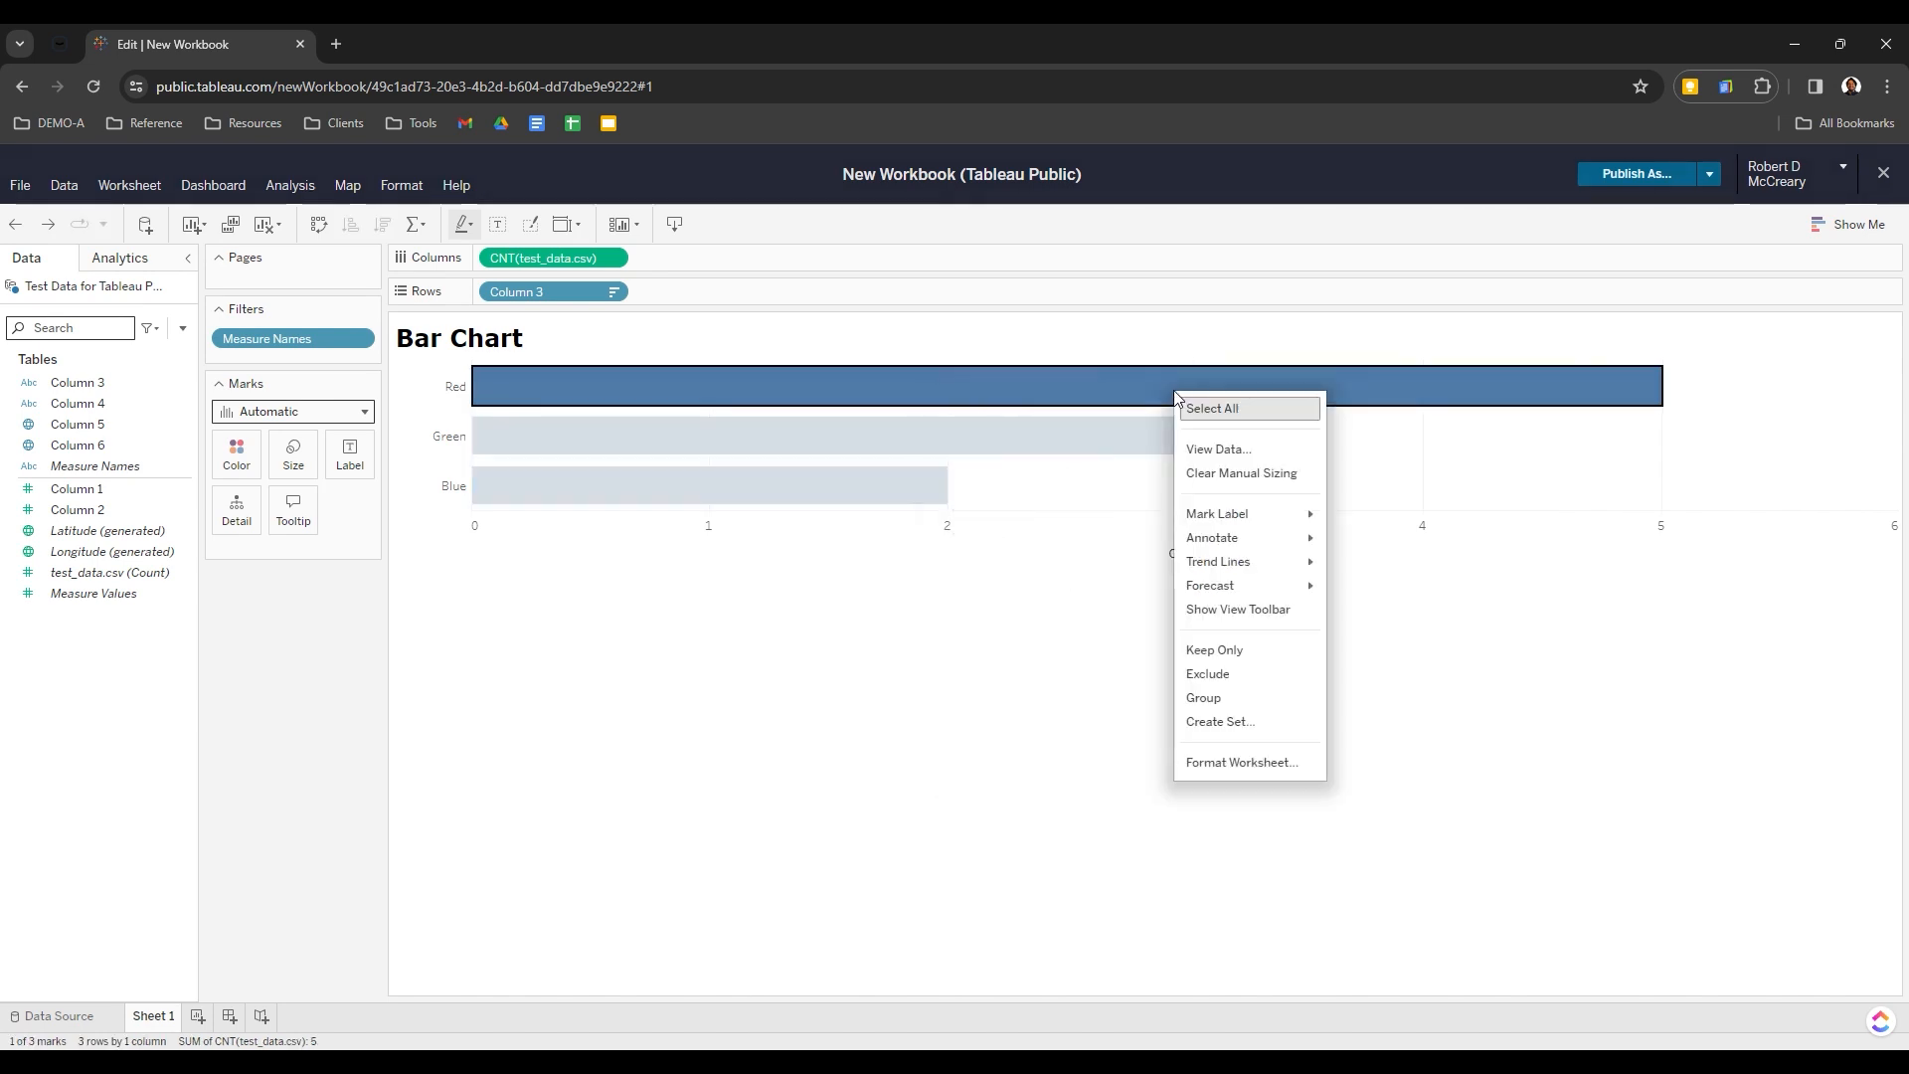
{"action": "left_click", "coordinate": [1120, 401]}
{"action": "left_click", "coordinate": [1119, 402]}
{"action": "left_click", "coordinate": [1117, 403]}
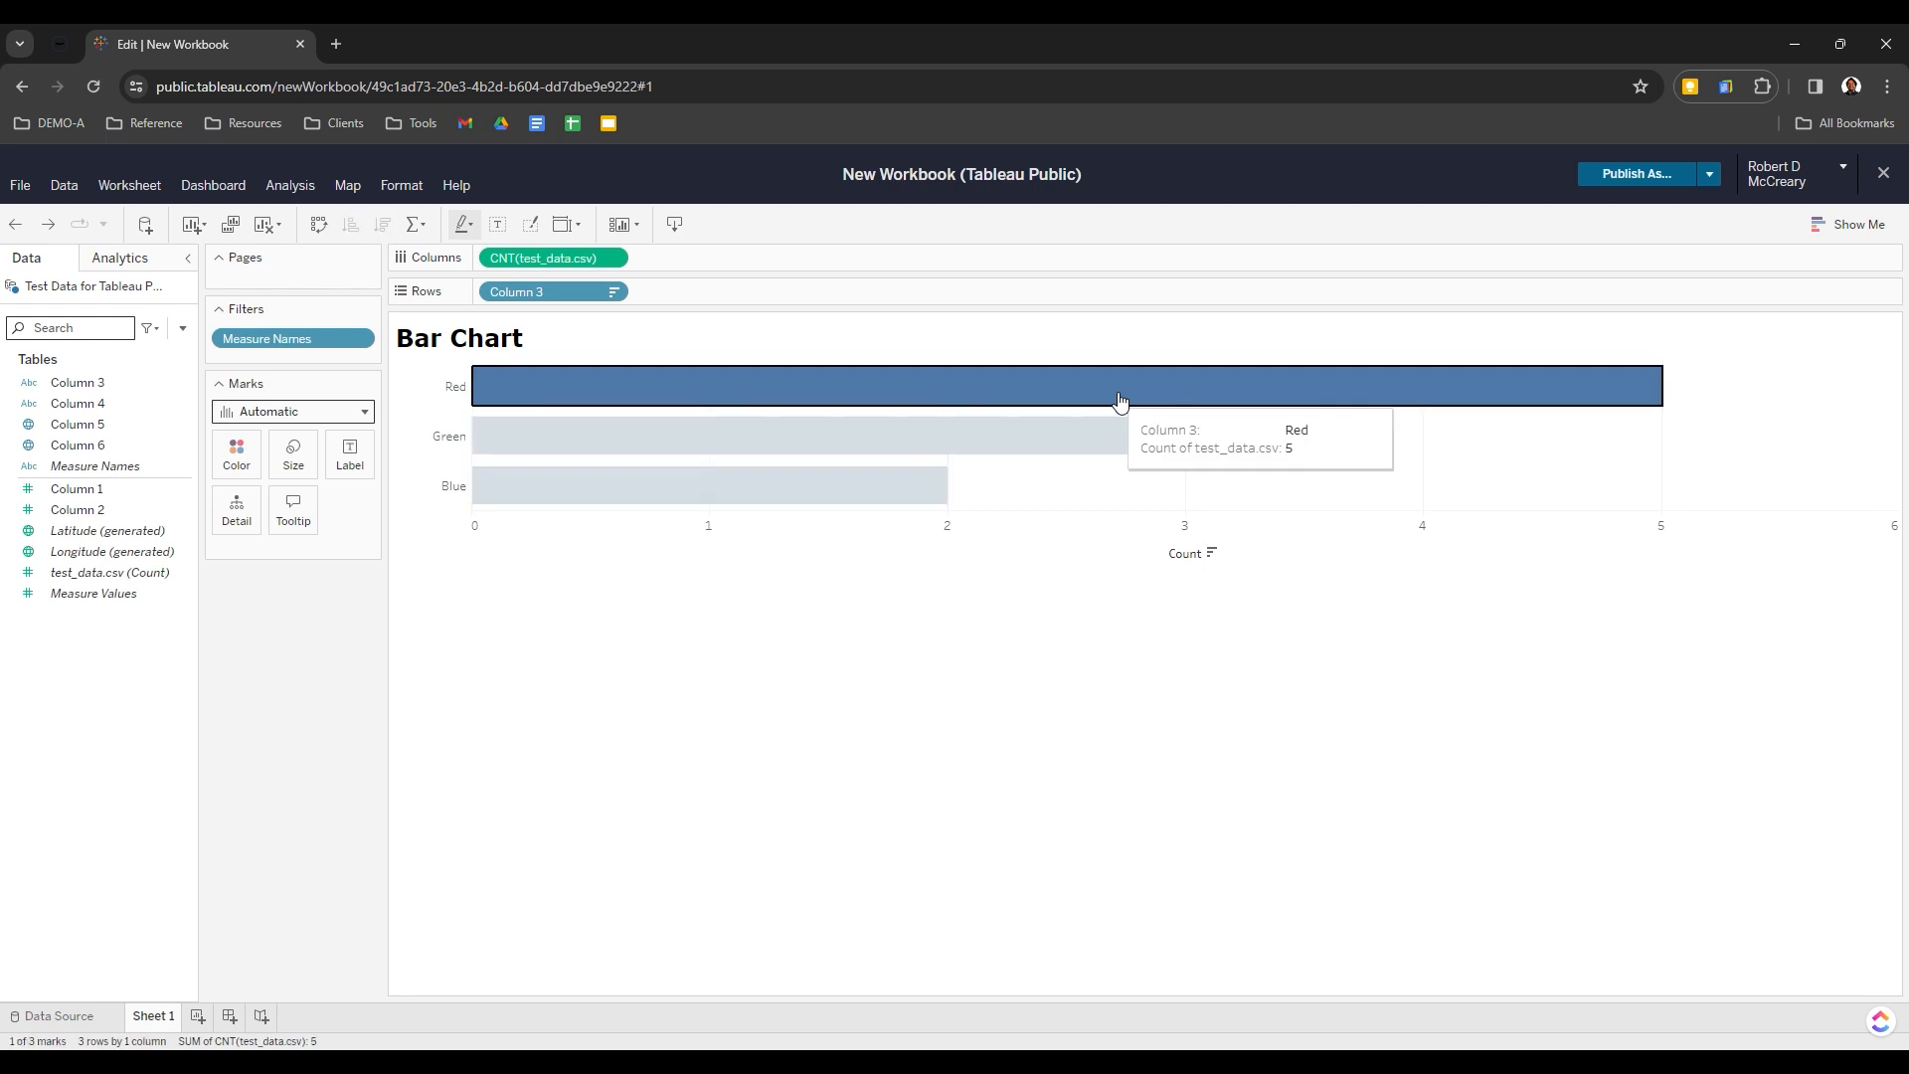
{"action": "right_click", "coordinate": [1113, 398]}
{"action": "left_click", "coordinate": [1078, 387]}
{"action": "left_click", "coordinate": [1083, 388]}
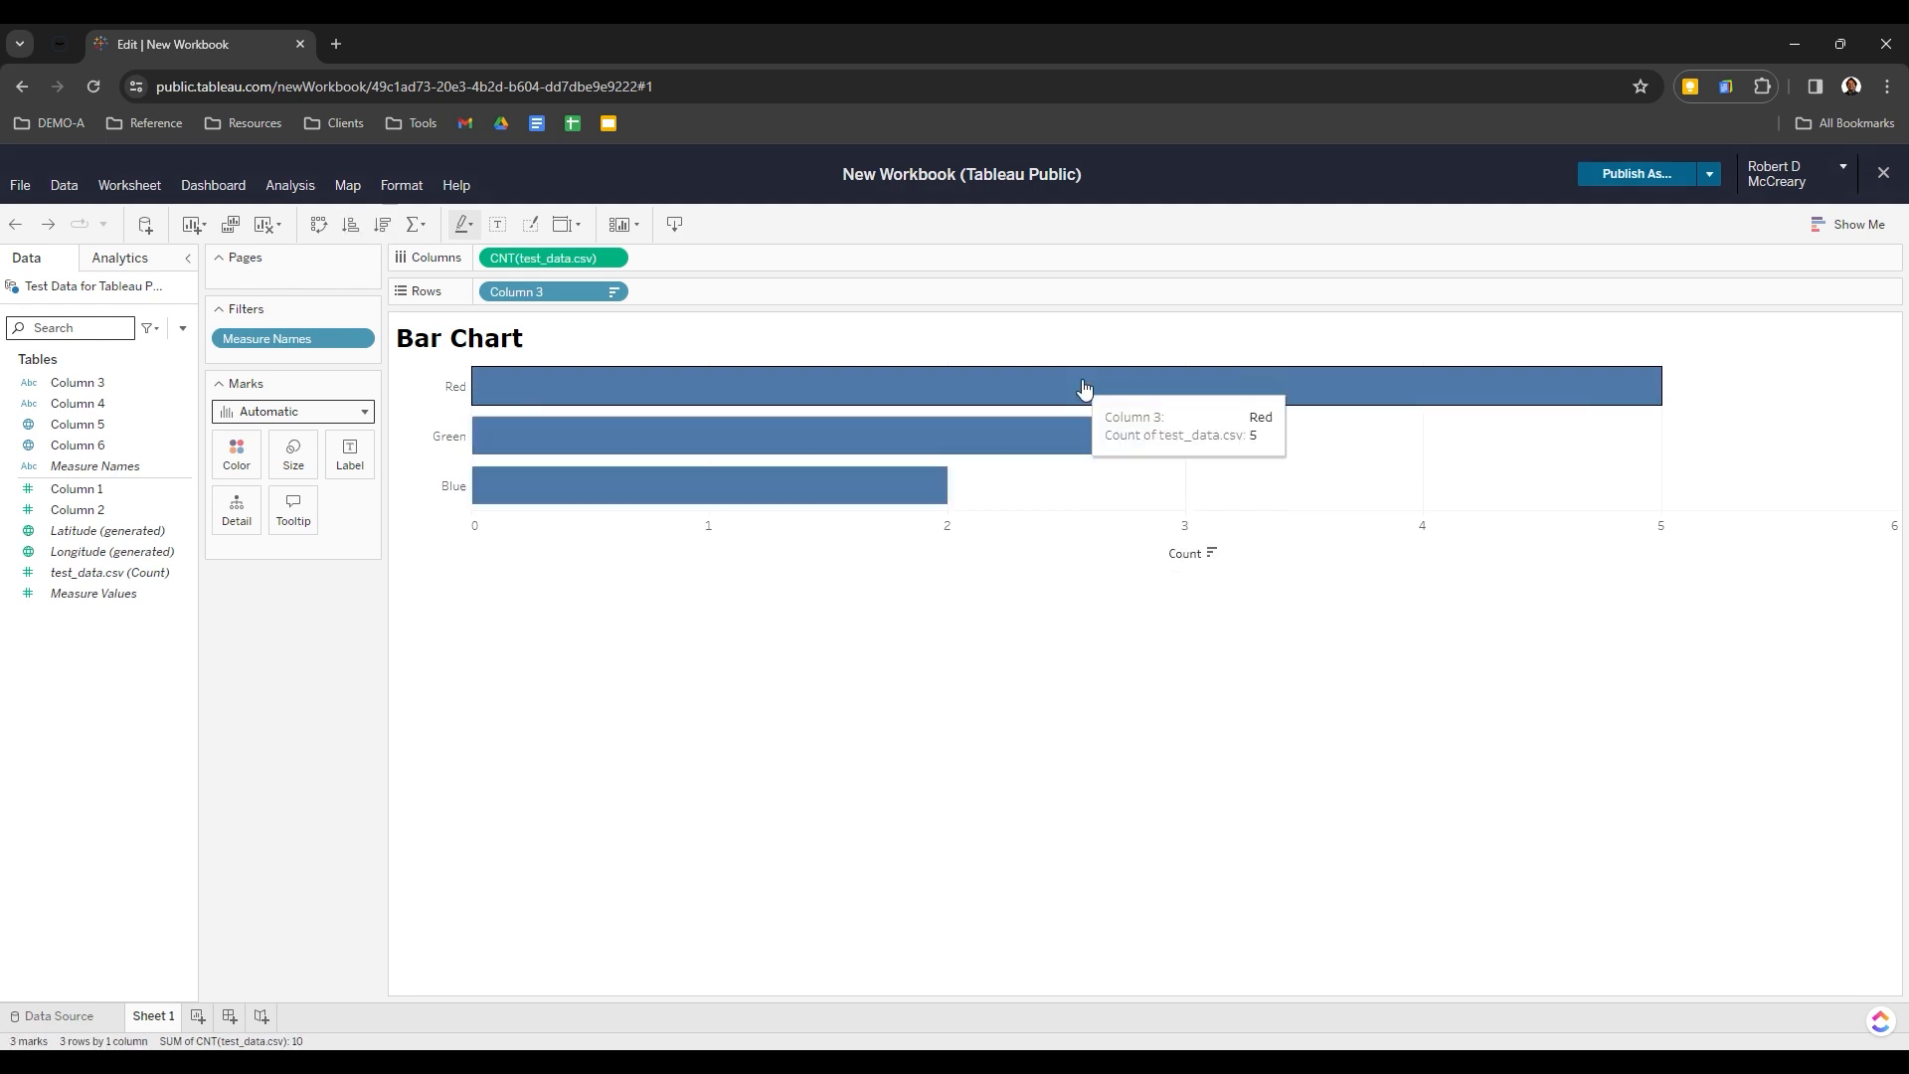
{"action": "left_click", "coordinate": [1083, 387]}
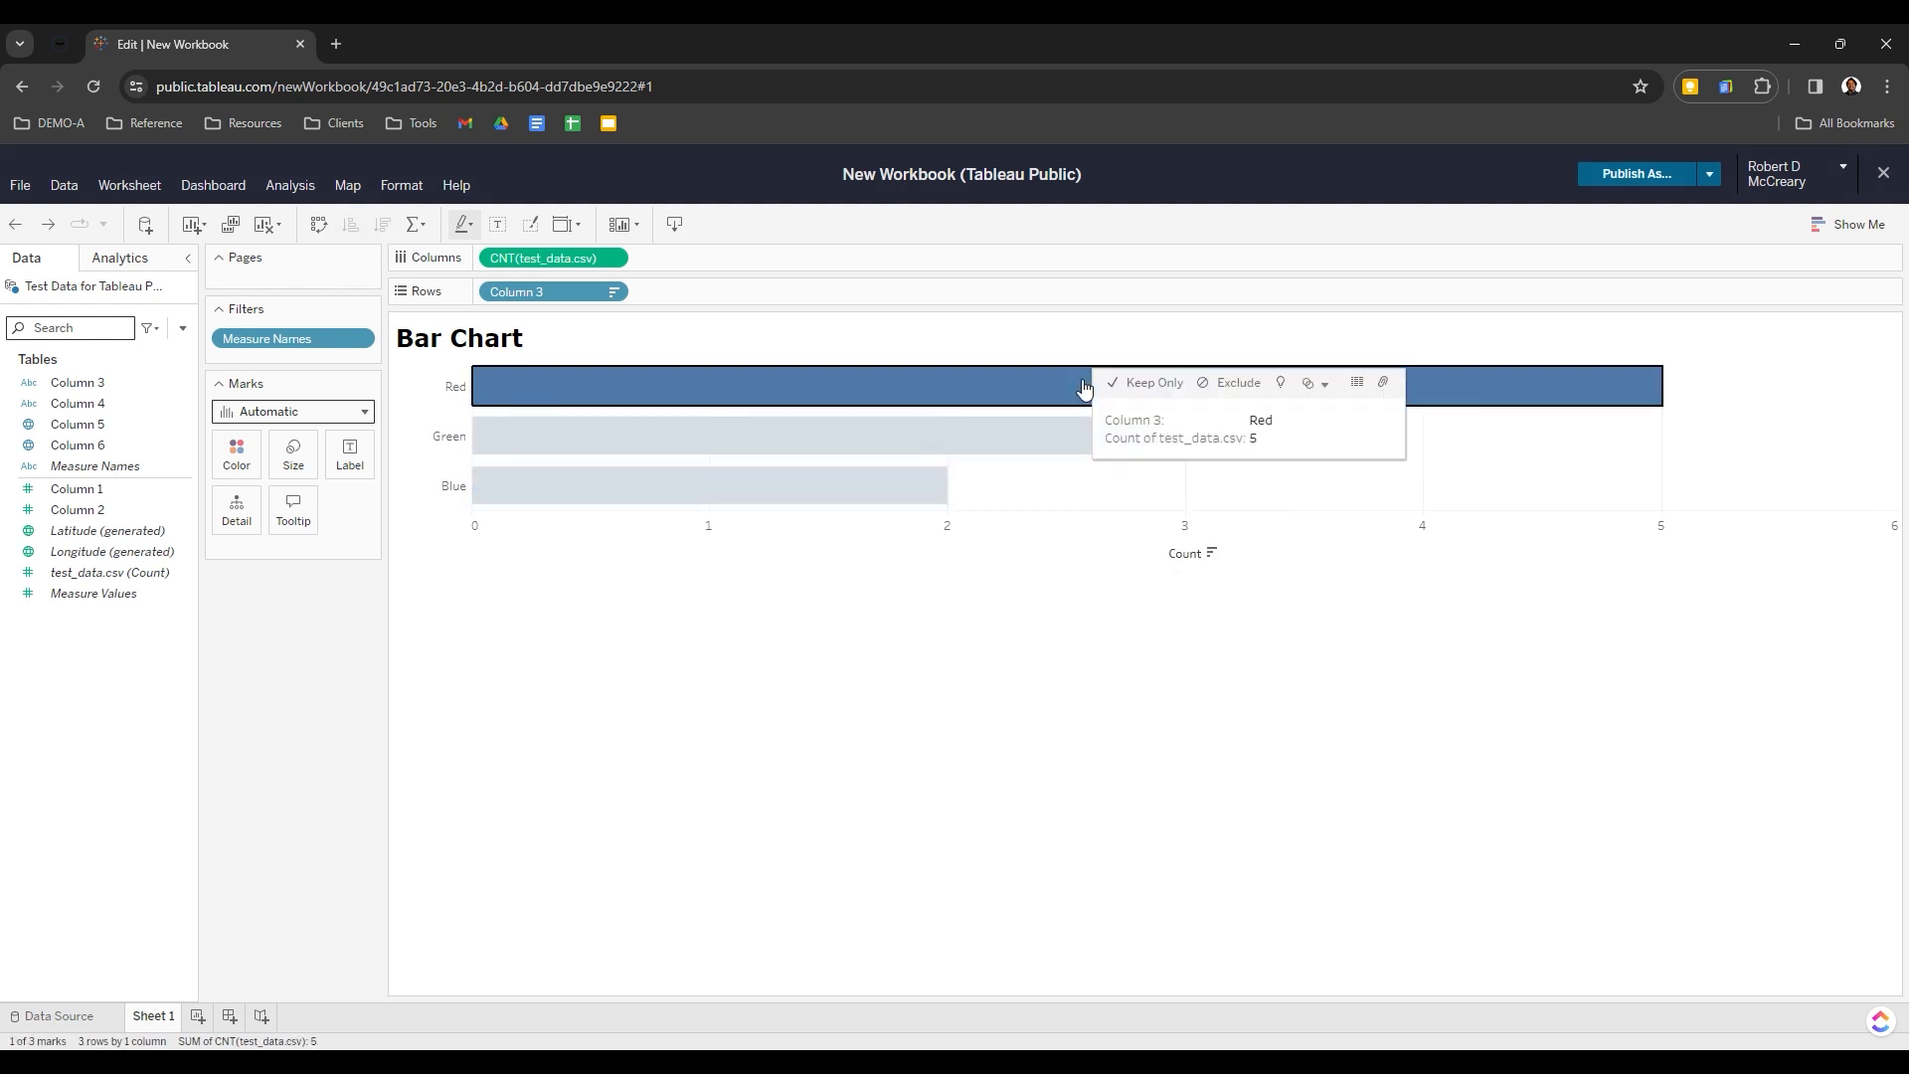
{"action": "left_click", "coordinate": [1143, 384]}
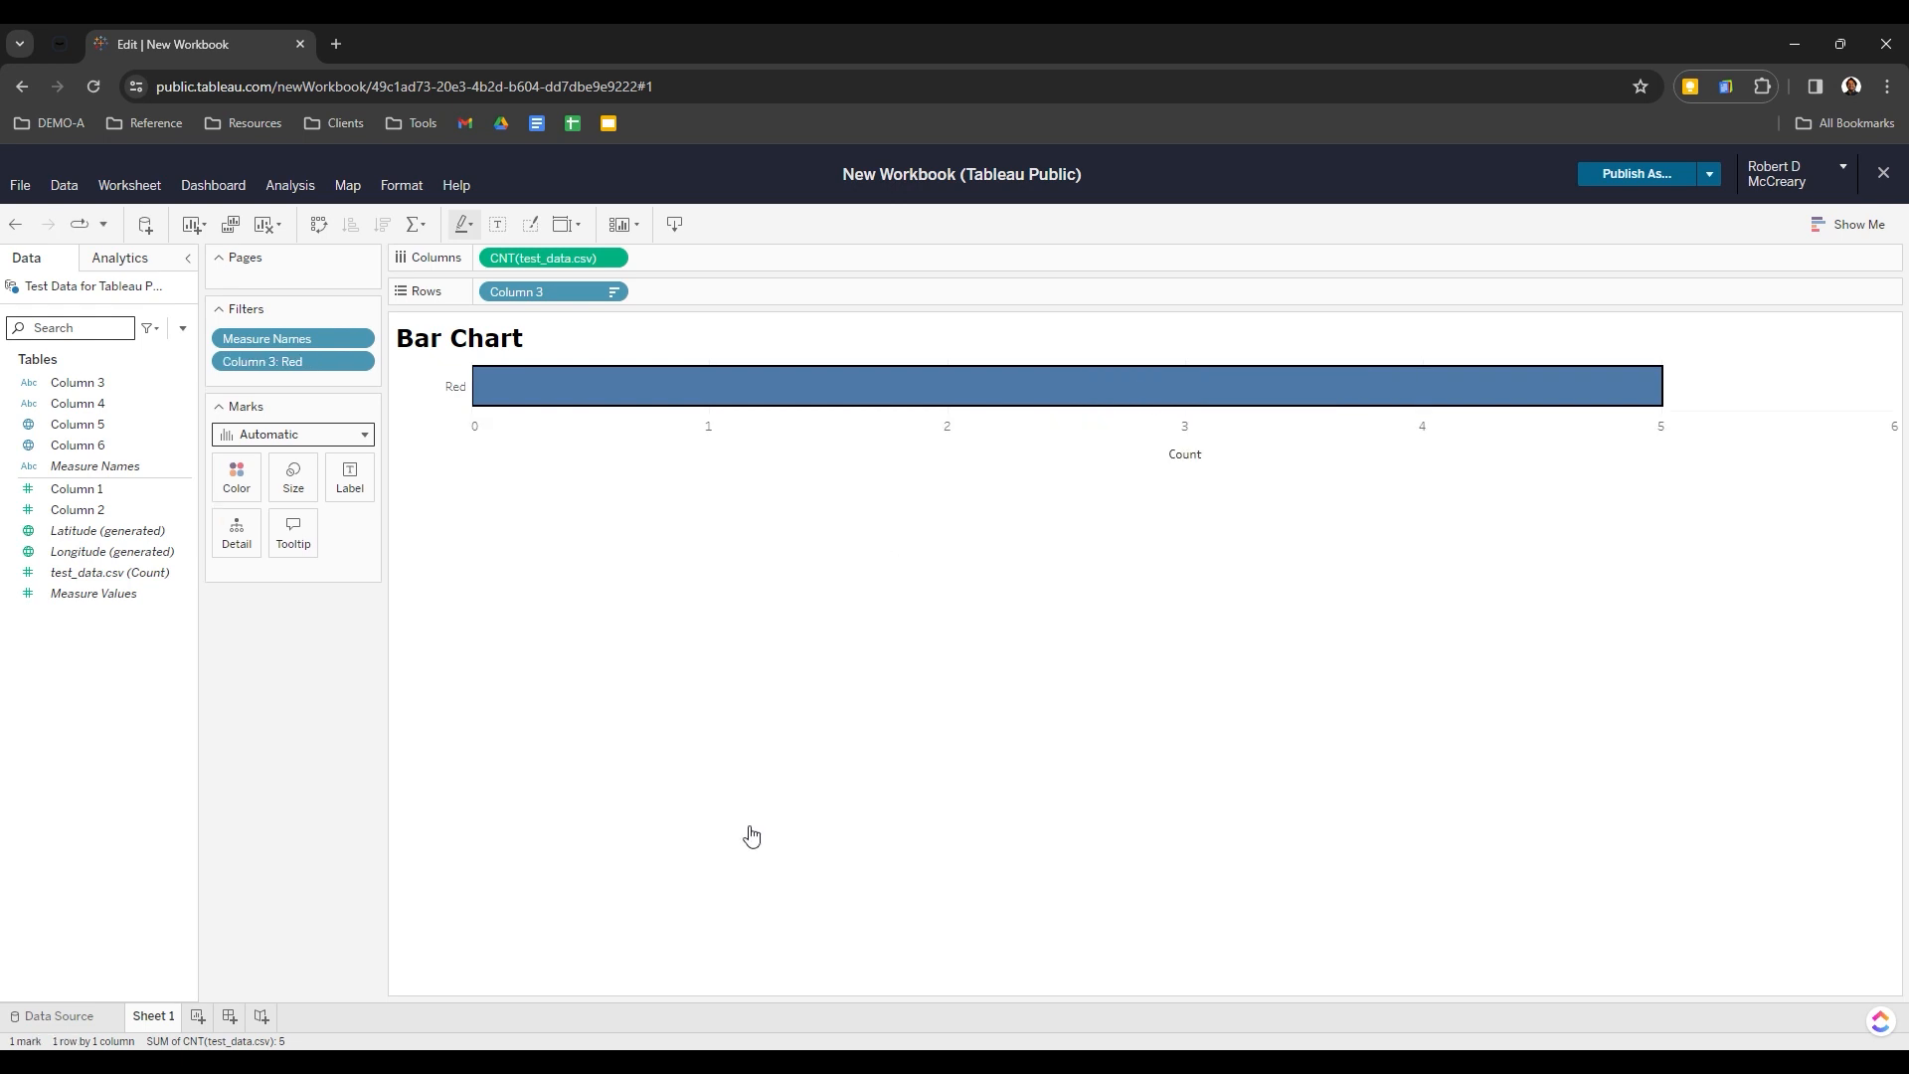
{"action": "key", "text": "ctrl+z"}
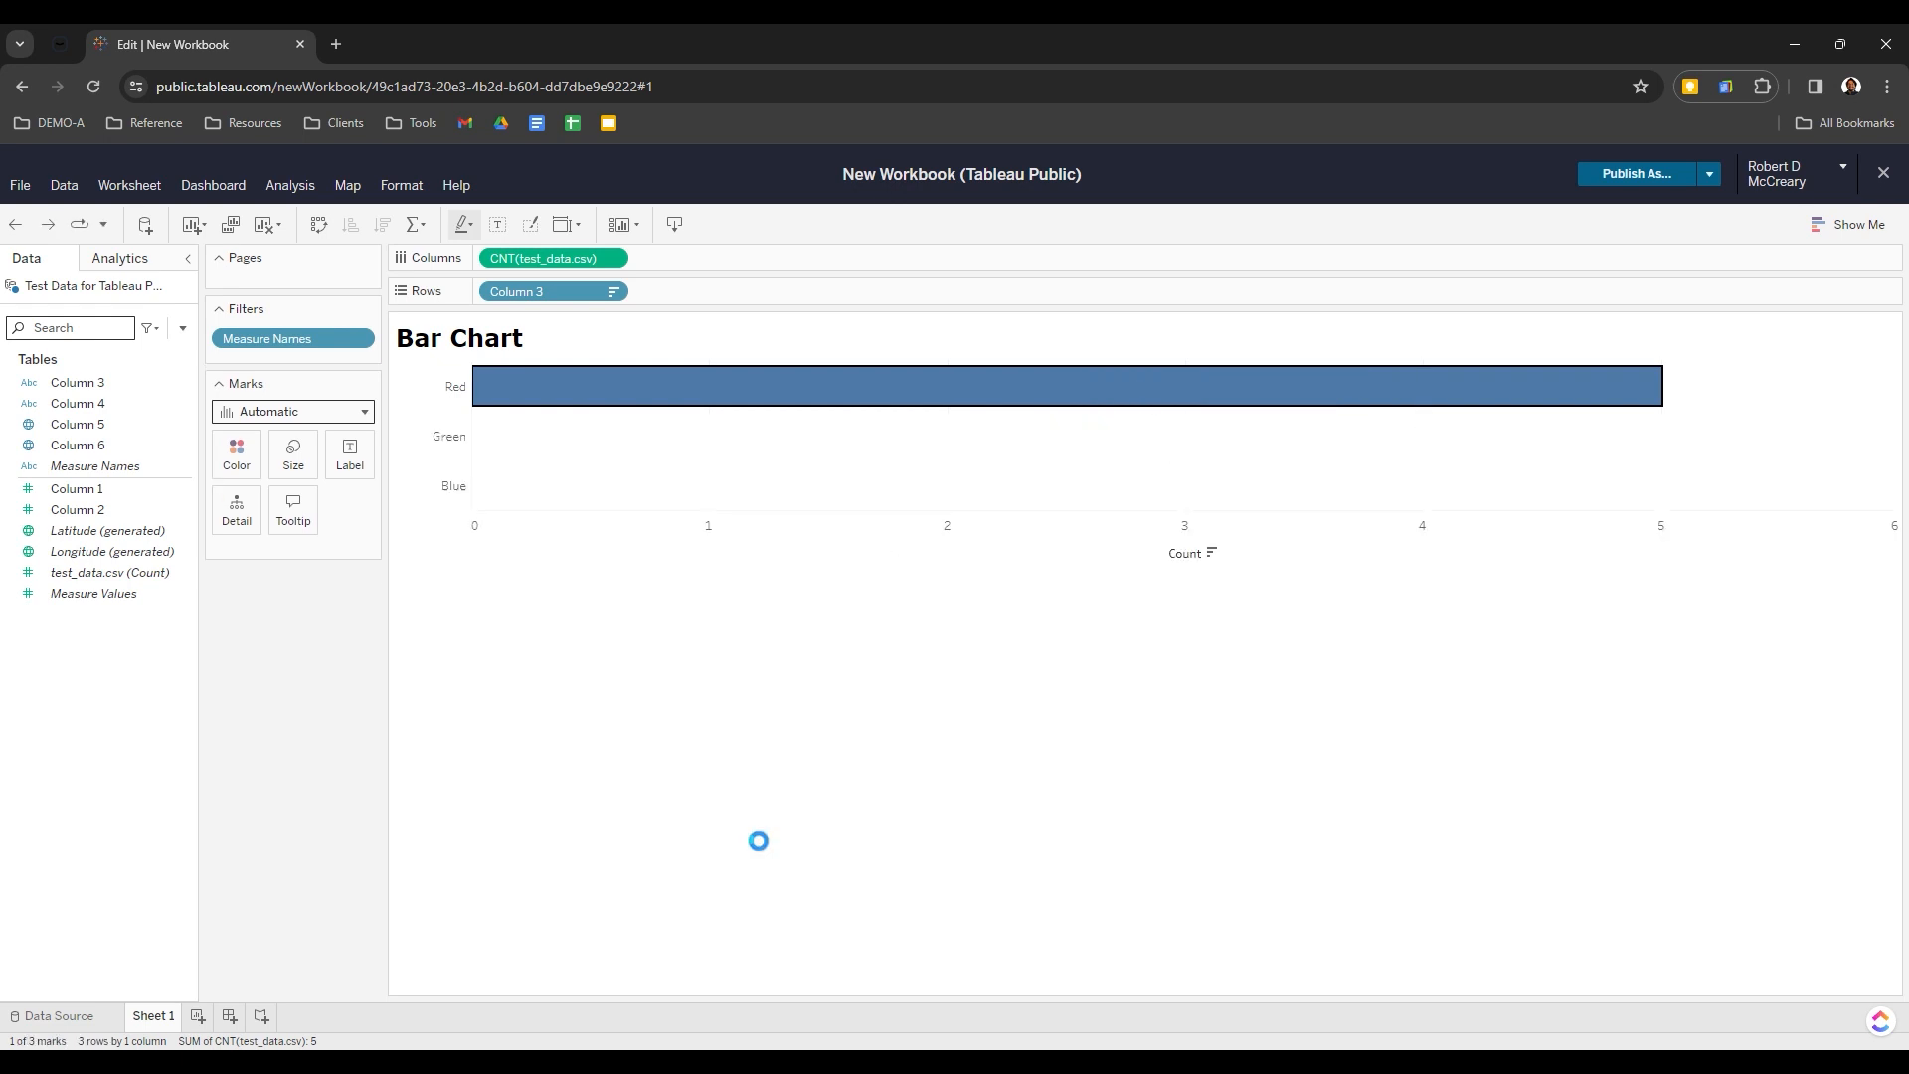
{"action": "left_click", "coordinate": [905, 785]}
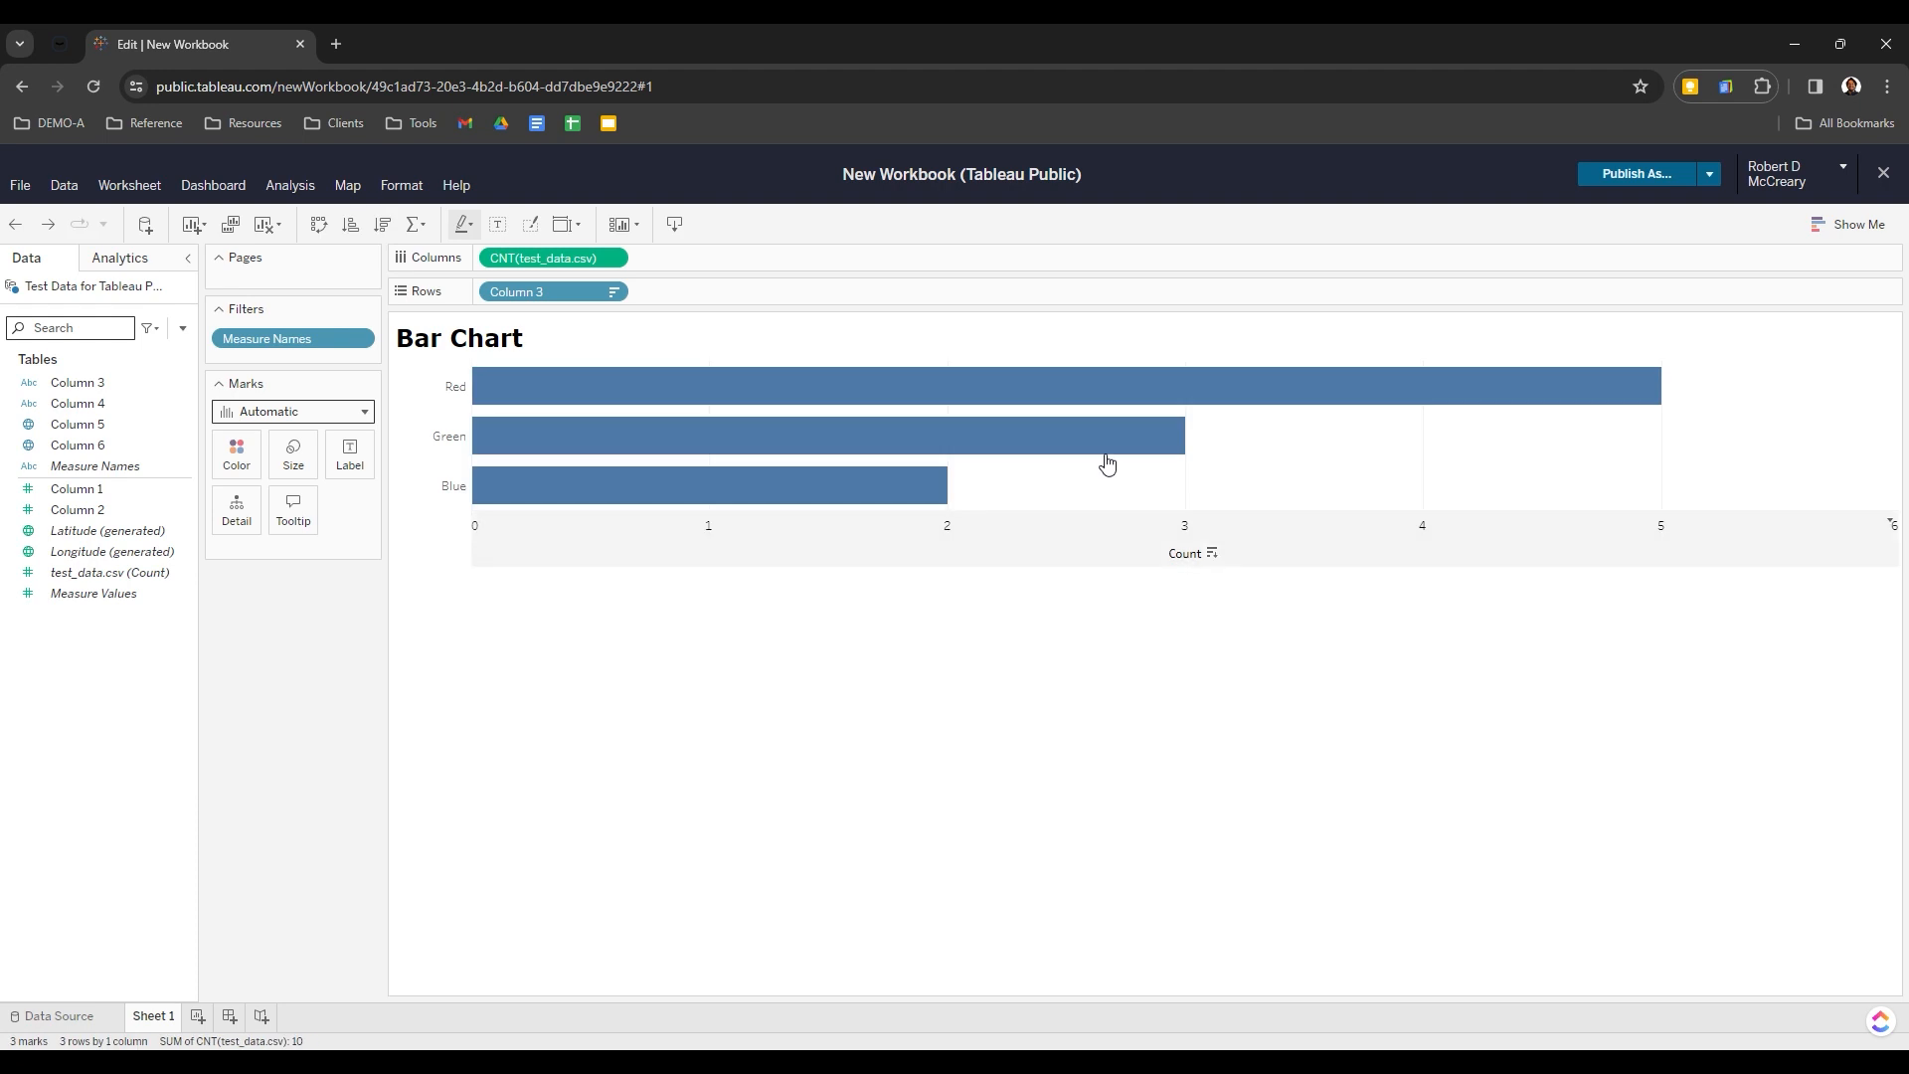
{"action": "left_click", "coordinate": [1036, 393]}
{"action": "left_click", "coordinate": [1036, 393]}
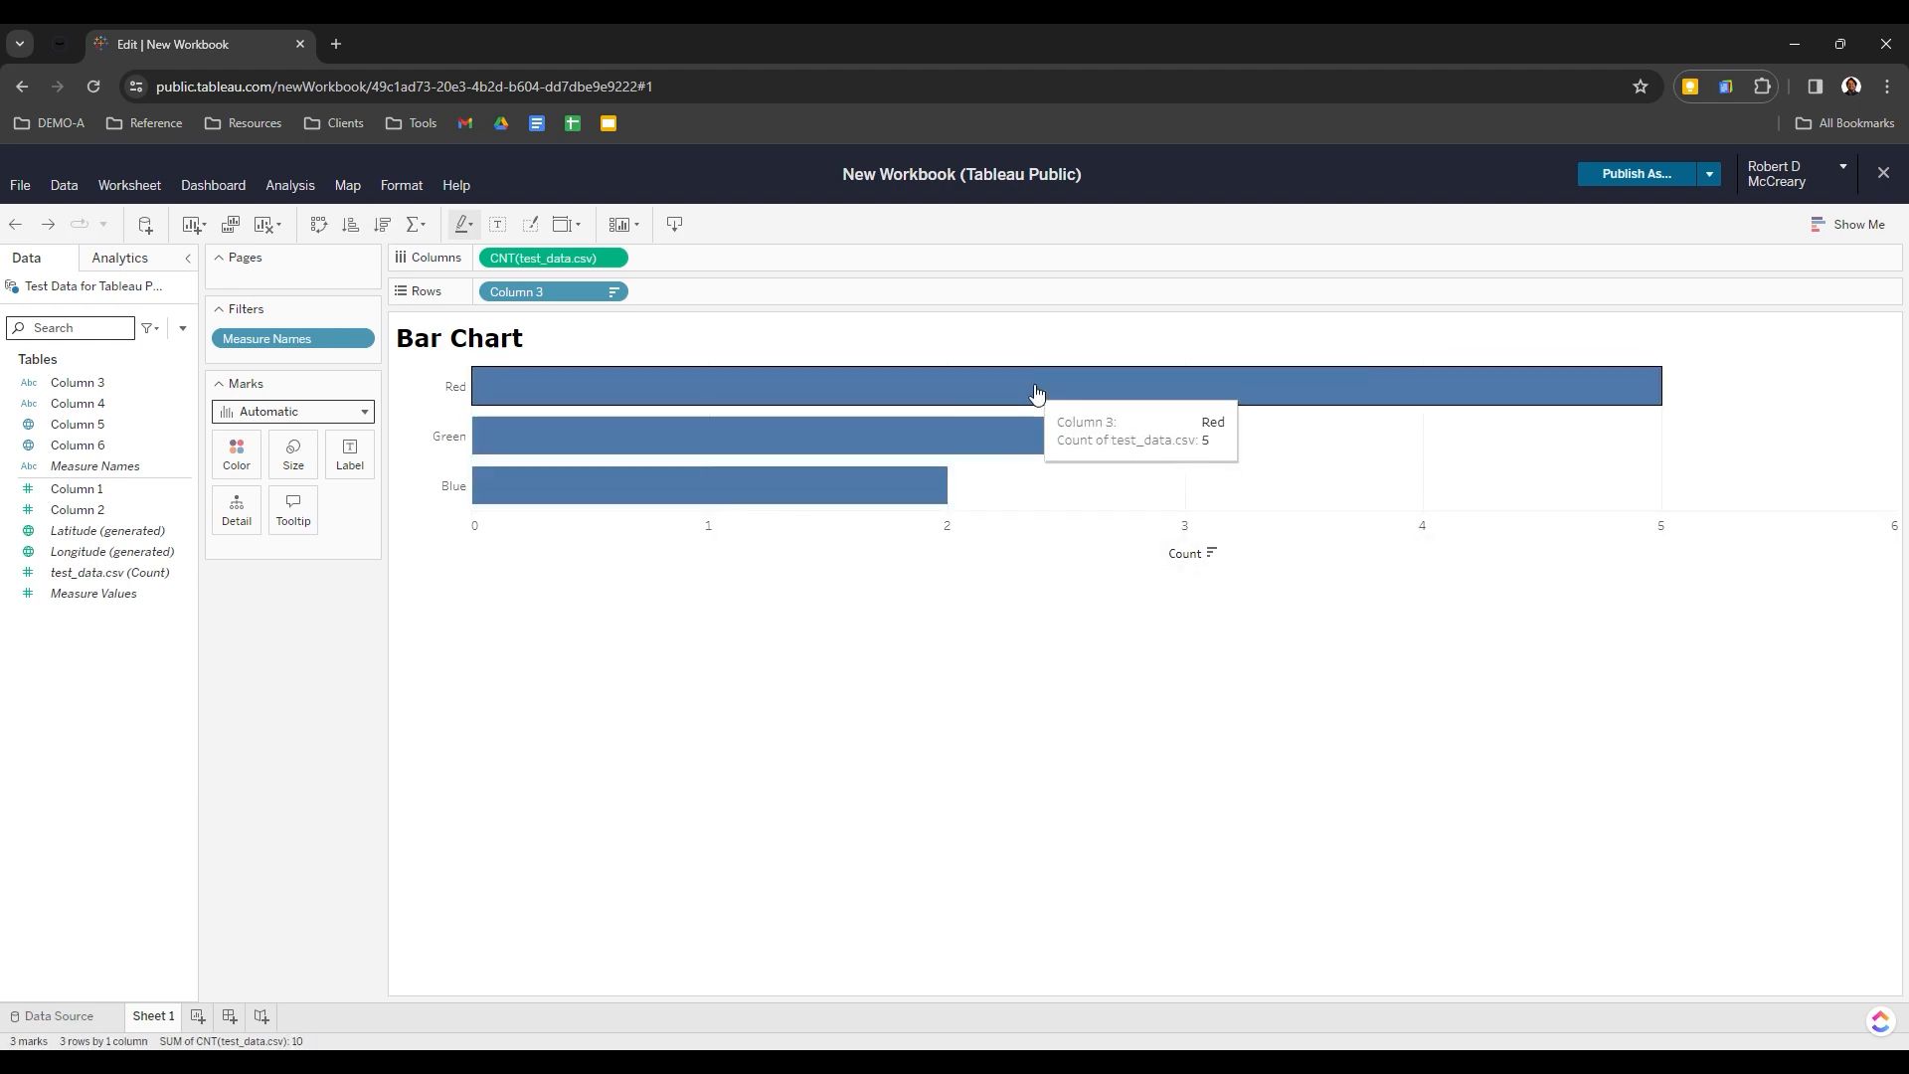
{"action": "right_click", "coordinate": [1036, 393]}
{"action": "left_click", "coordinate": [1406, 623]}
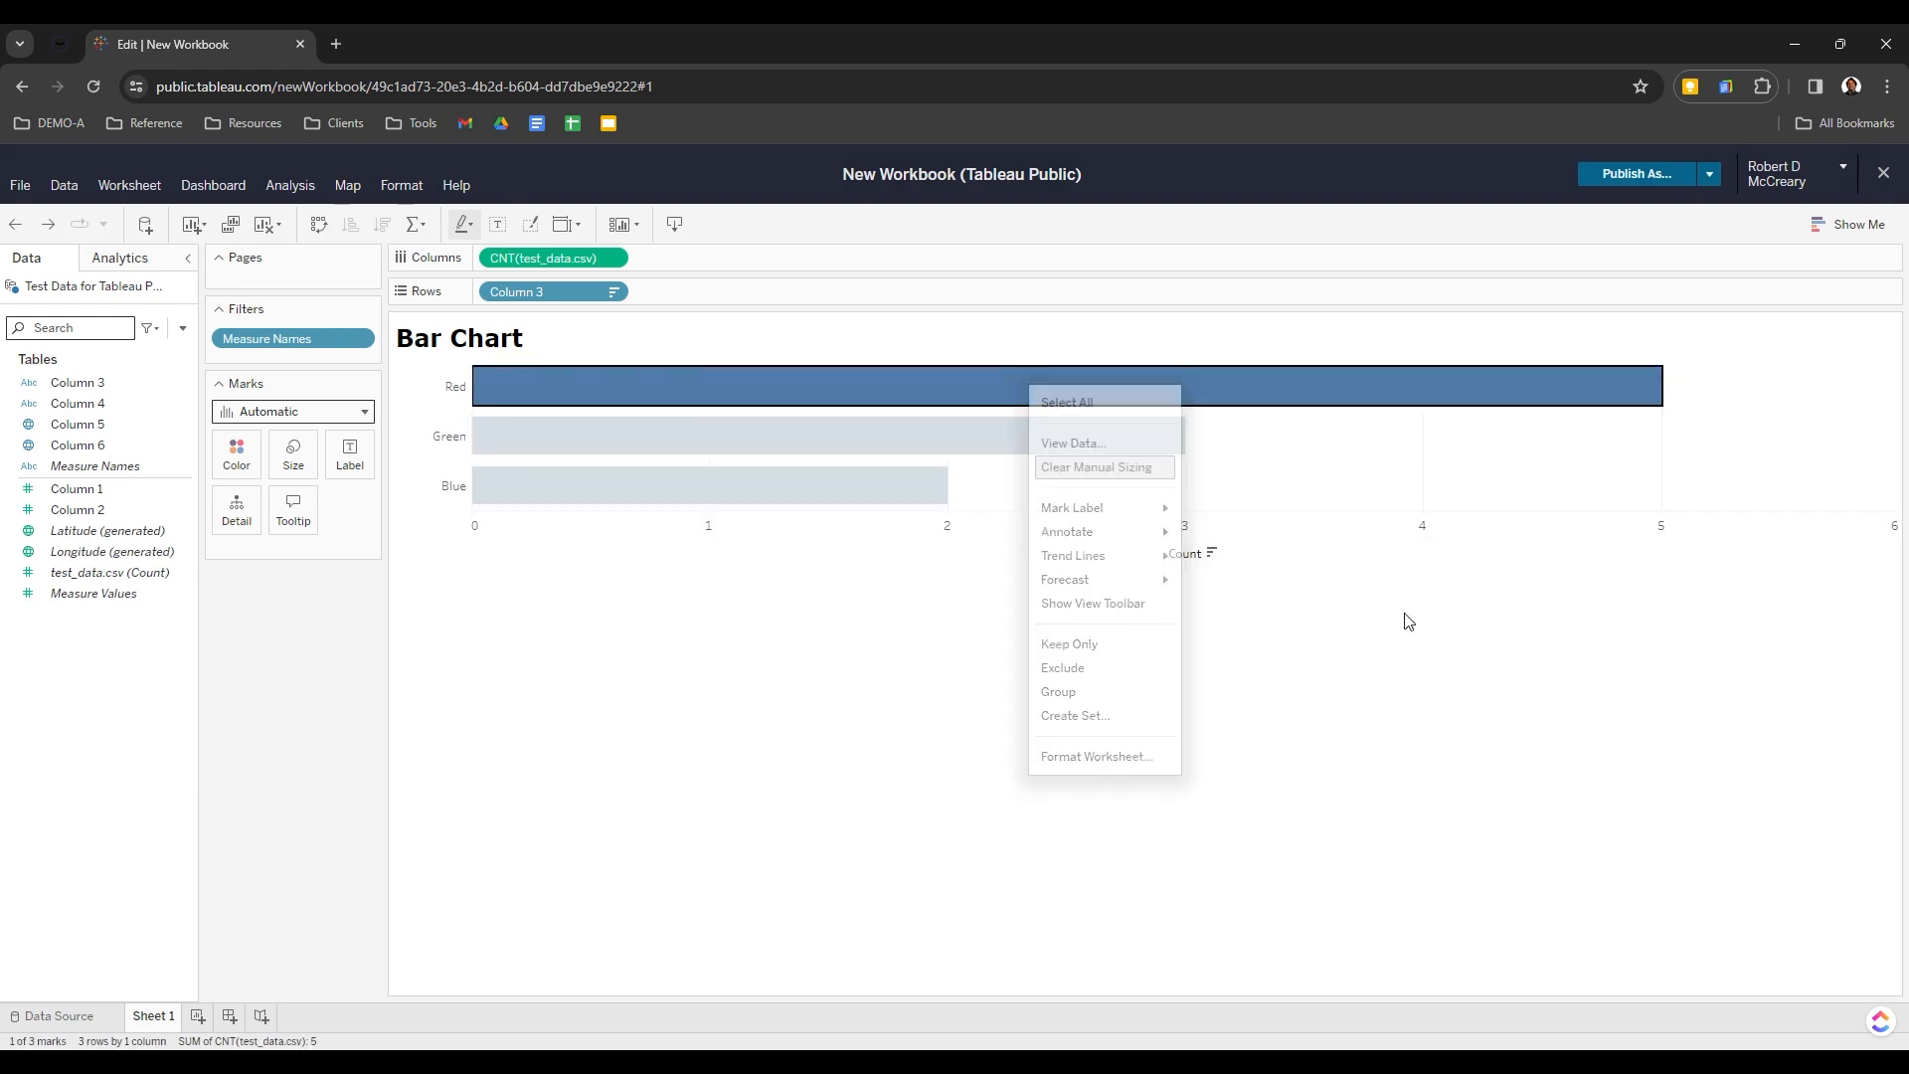
{"action": "left_click", "coordinate": [1413, 622]}
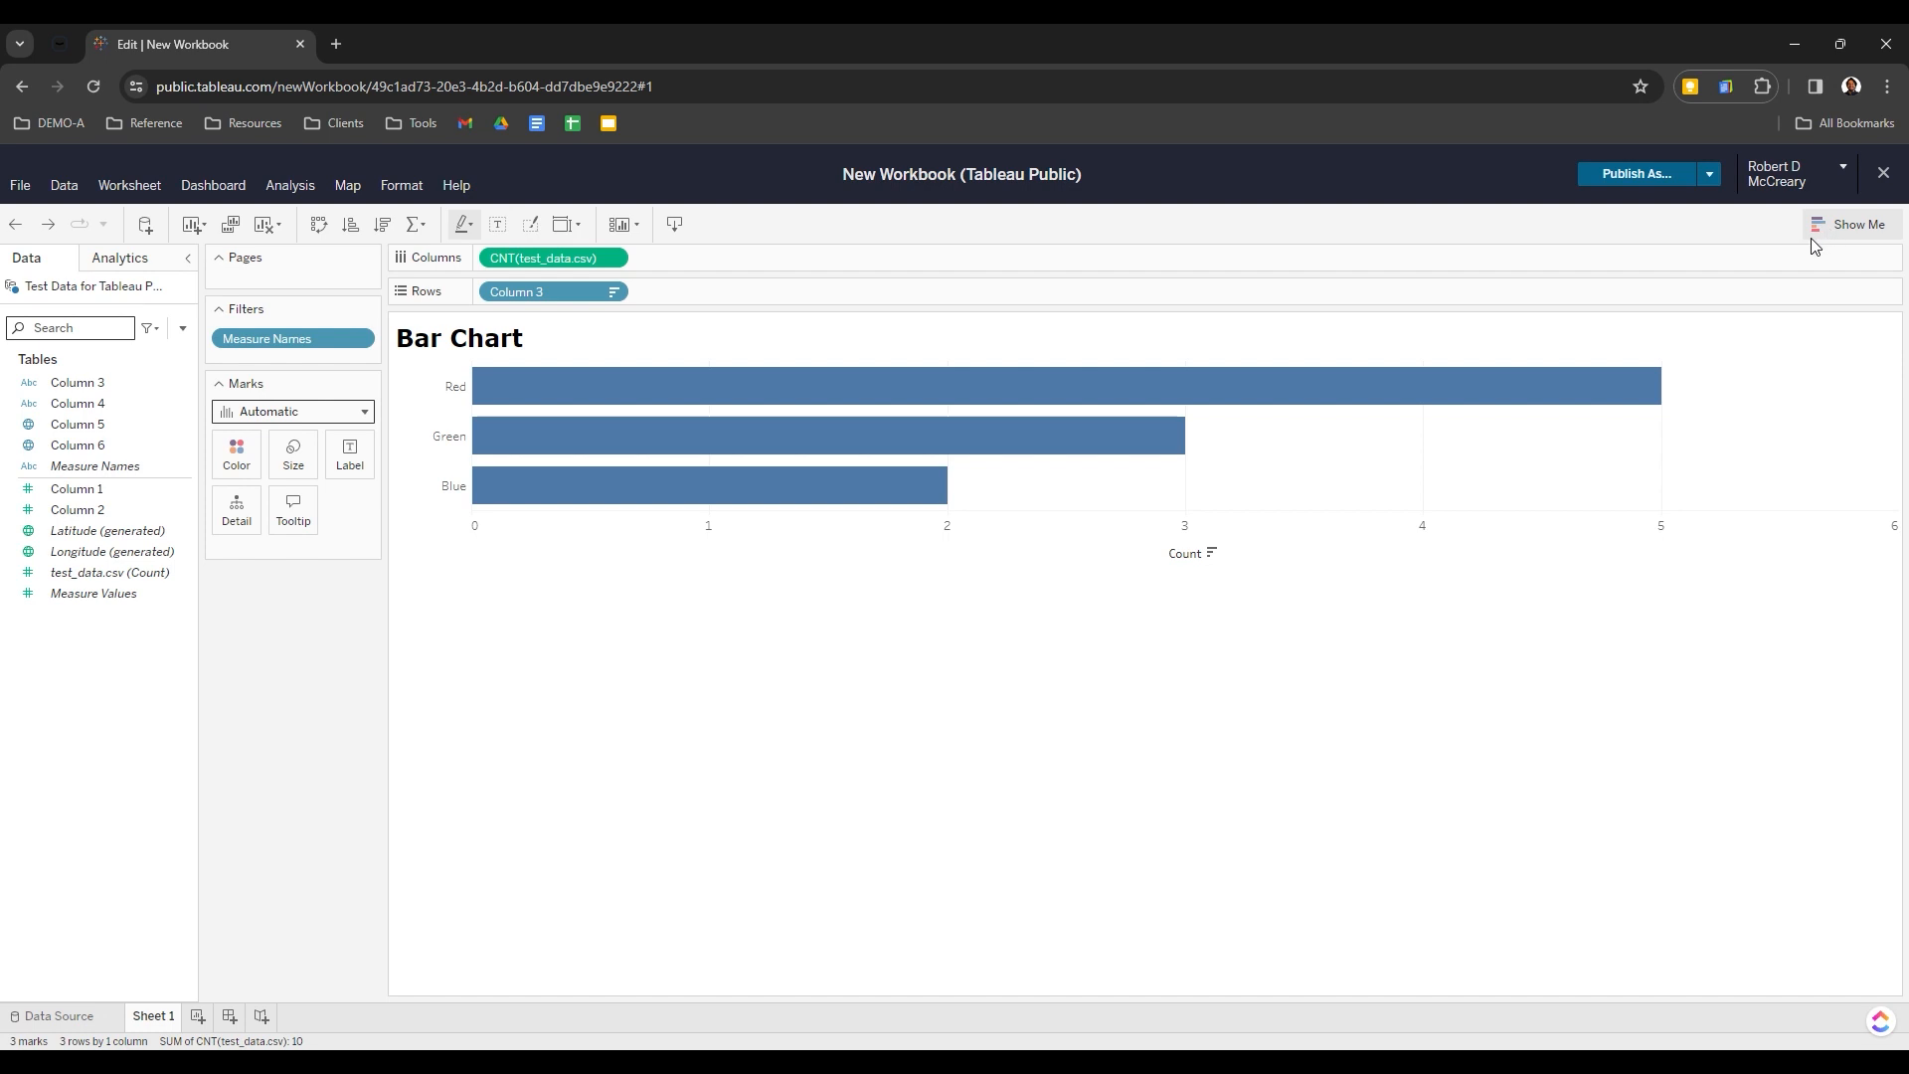
Display the Show Me chart type suggestions and duplicate the Sheet 1 worksheet
{"action": "left_click", "coordinate": [1838, 239]}
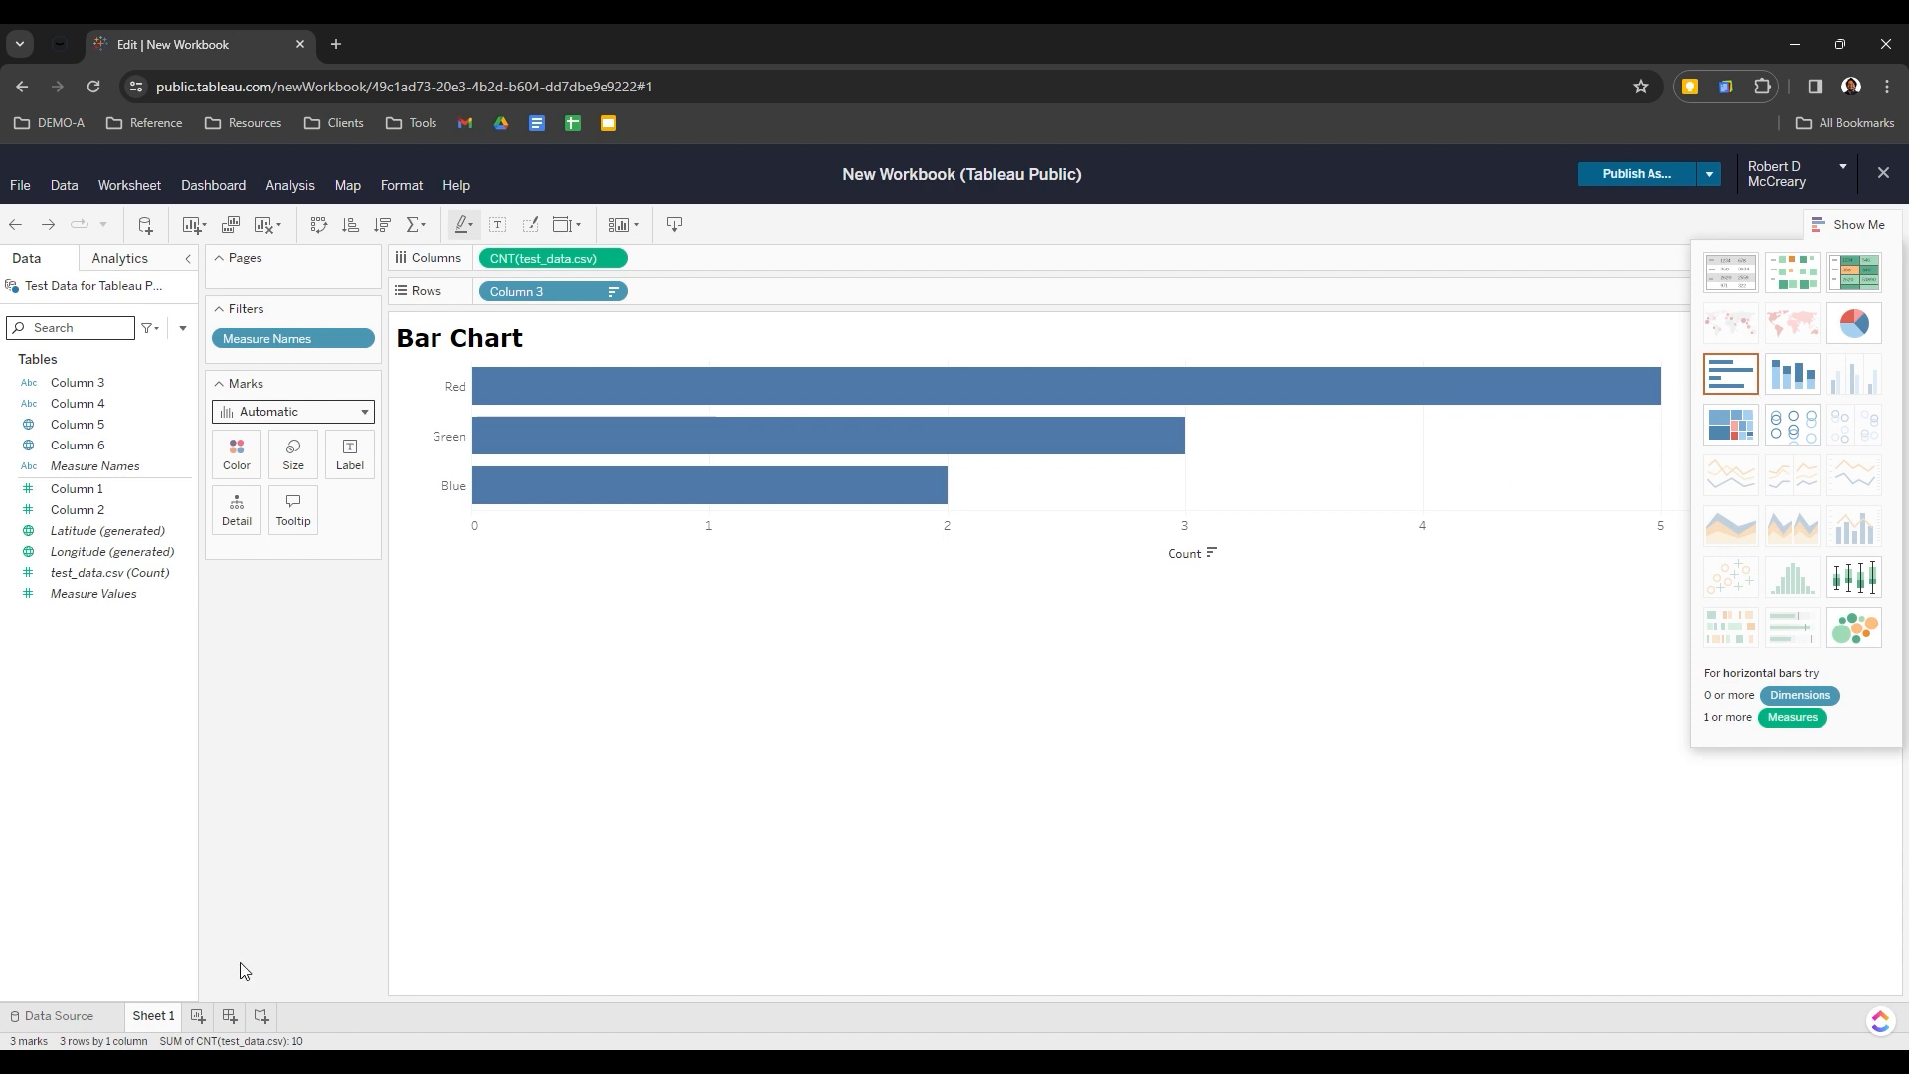
{"action": "right_click", "coordinate": [154, 1029]}
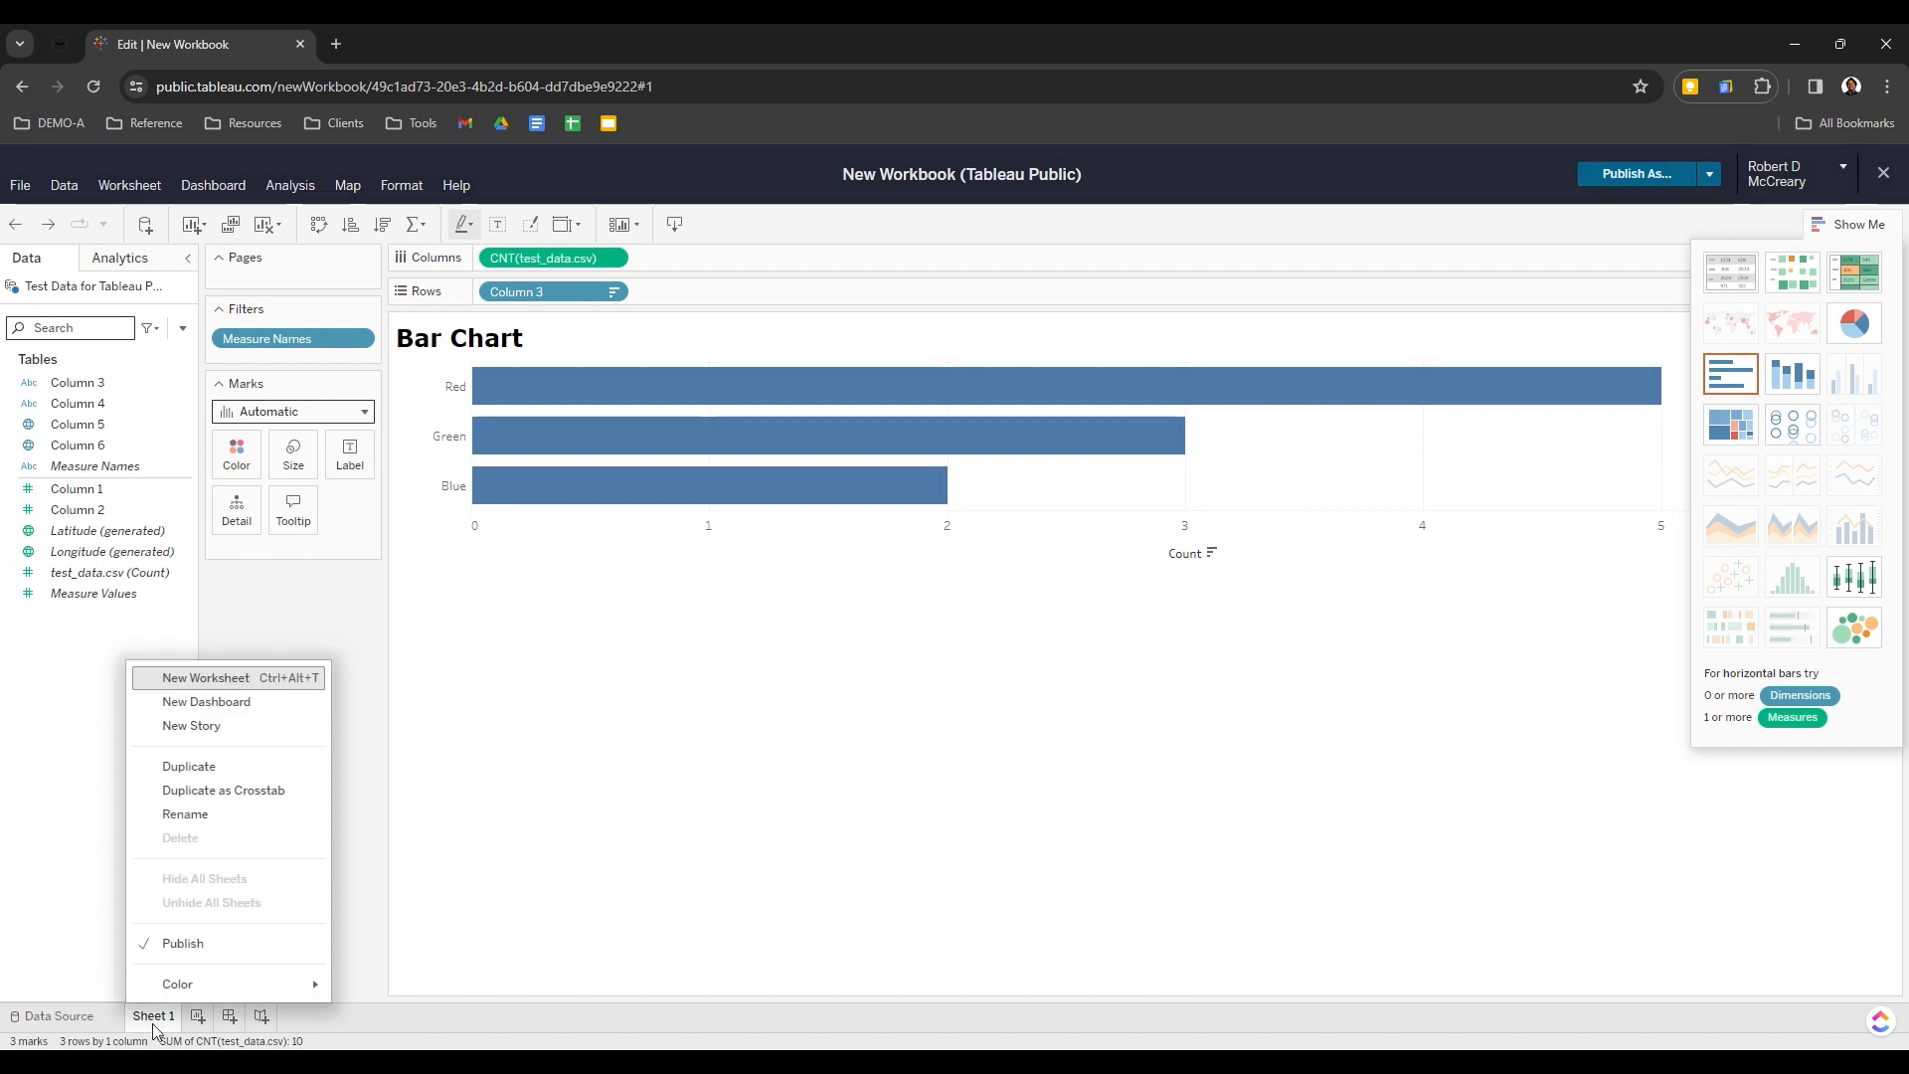
{"action": "left_click", "coordinate": [202, 774]}
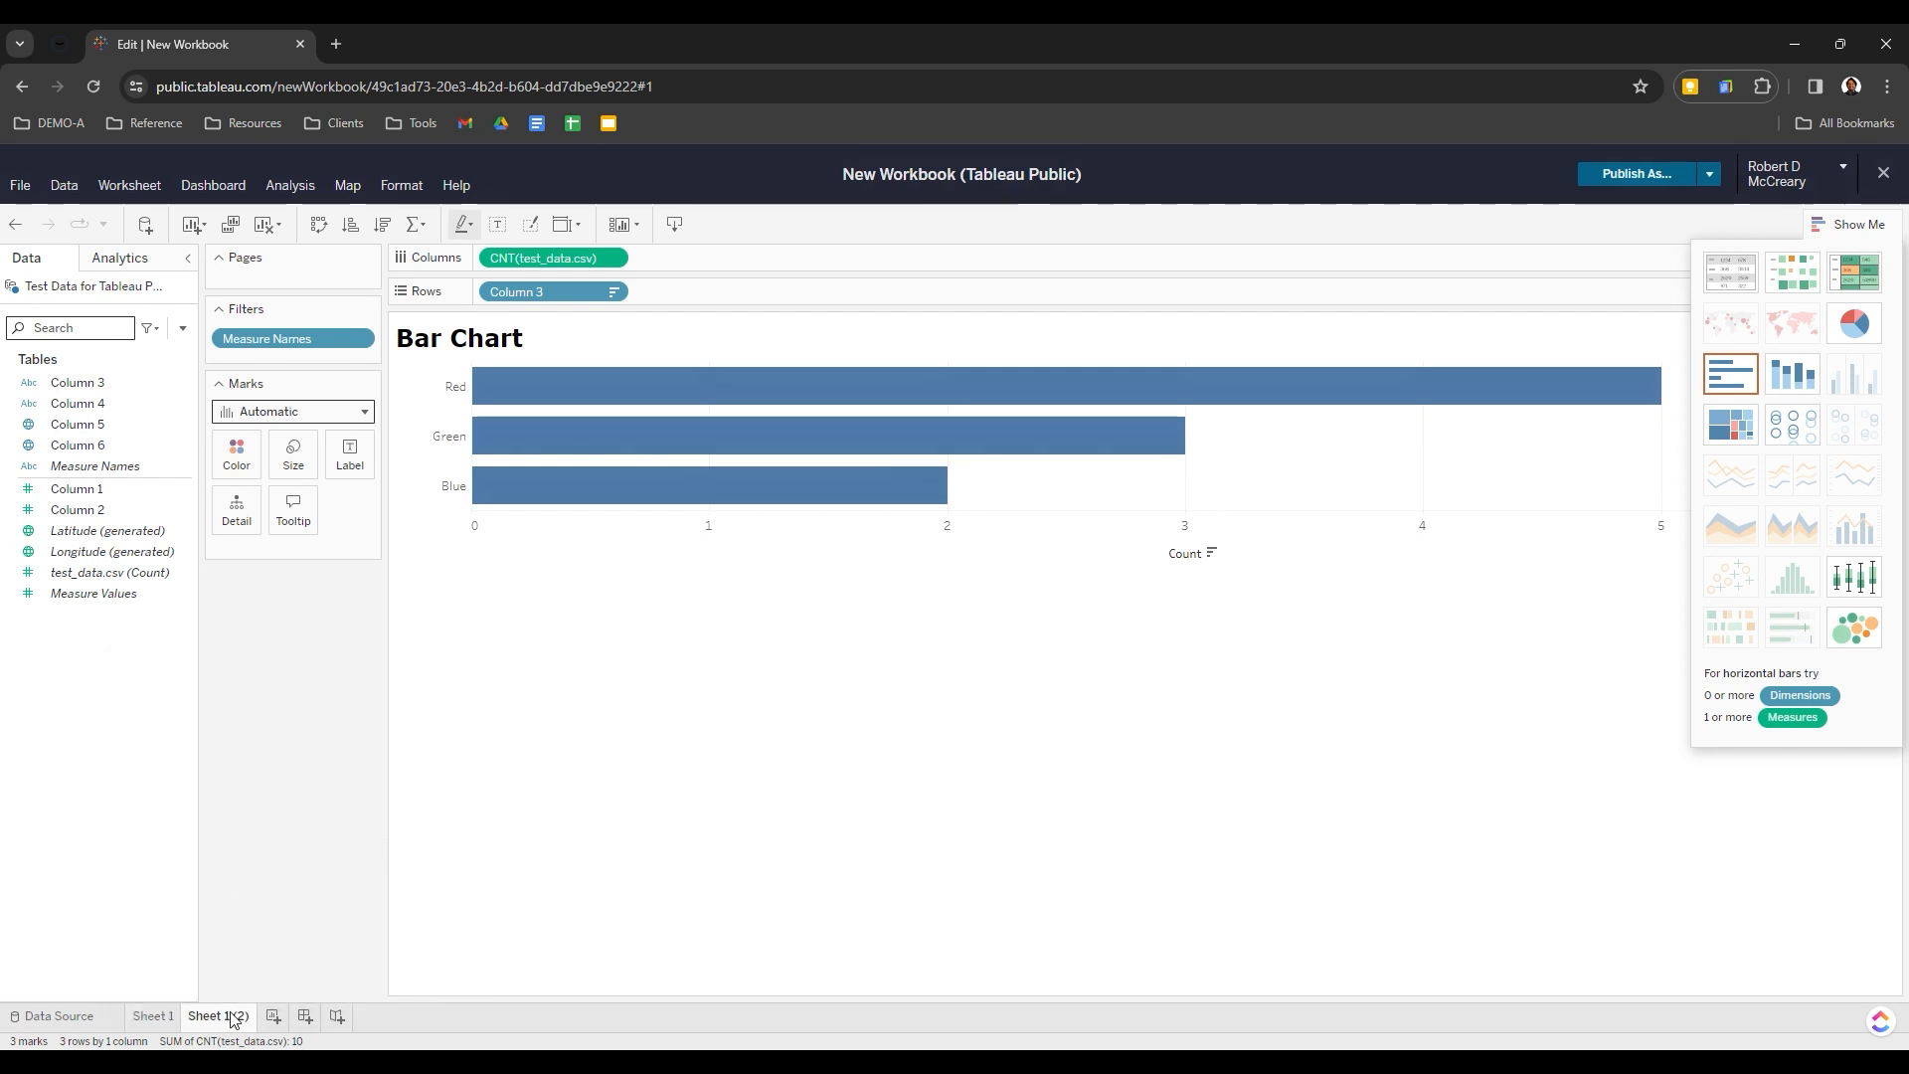
{"action": "right_click", "coordinate": [233, 1021]}
{"action": "left_click", "coordinate": [232, 1020]}
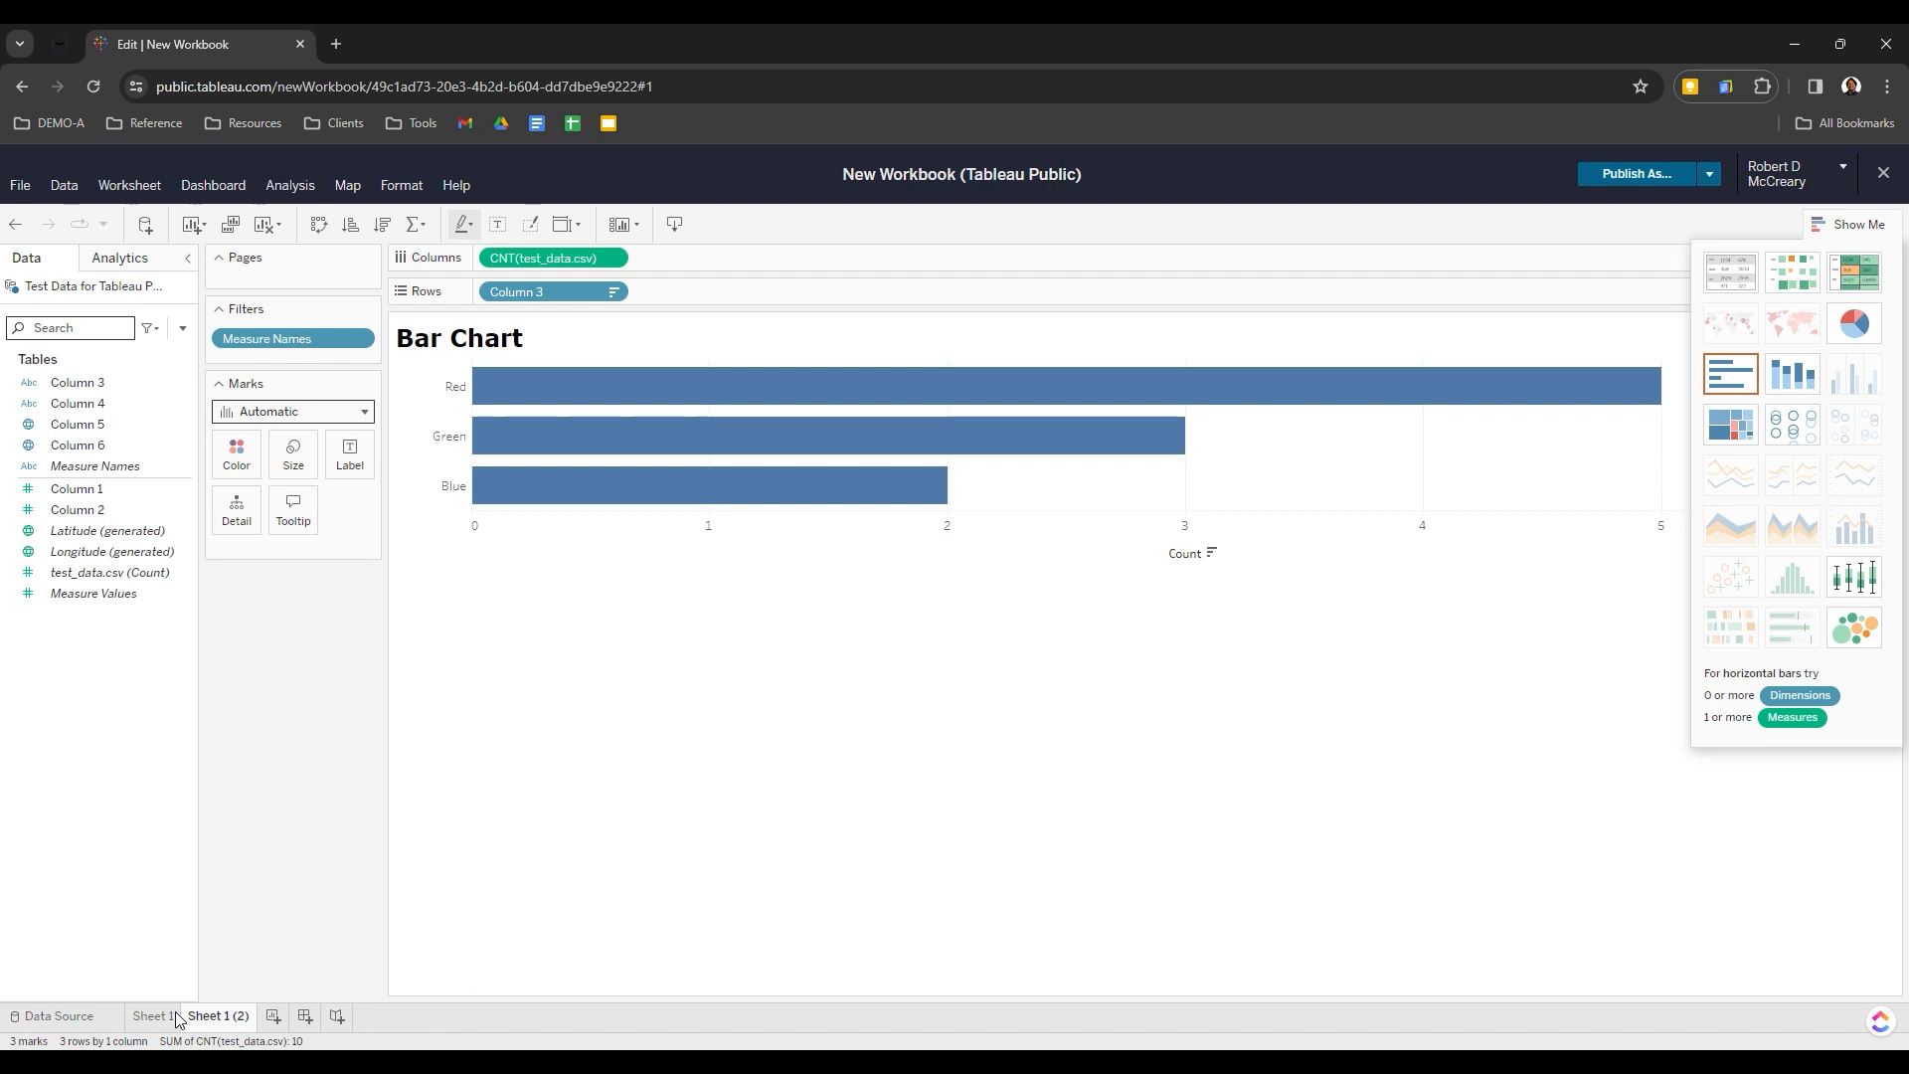
Rename the original worksheet Sheet 1 as "Viz 1"
{"action": "left_click", "coordinate": [150, 1018]}
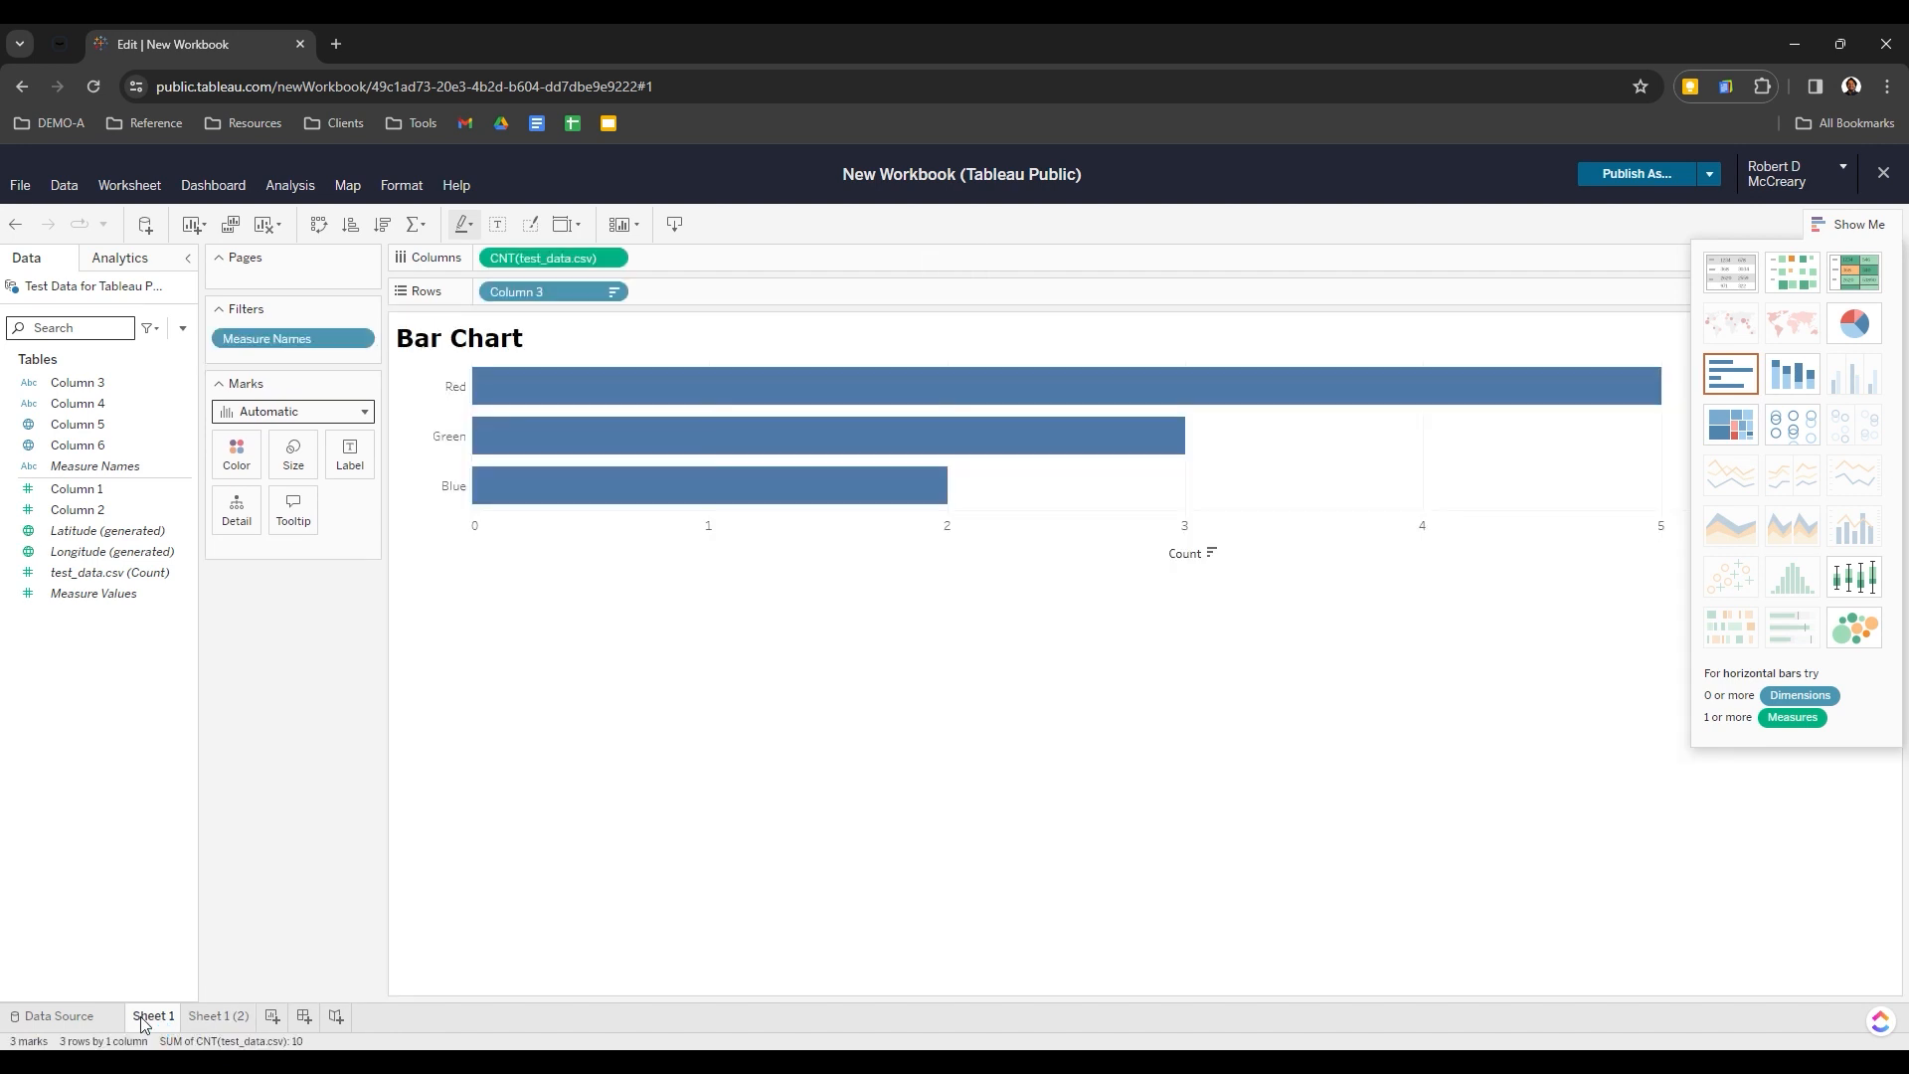
{"action": "right_click", "coordinate": [160, 1024]}
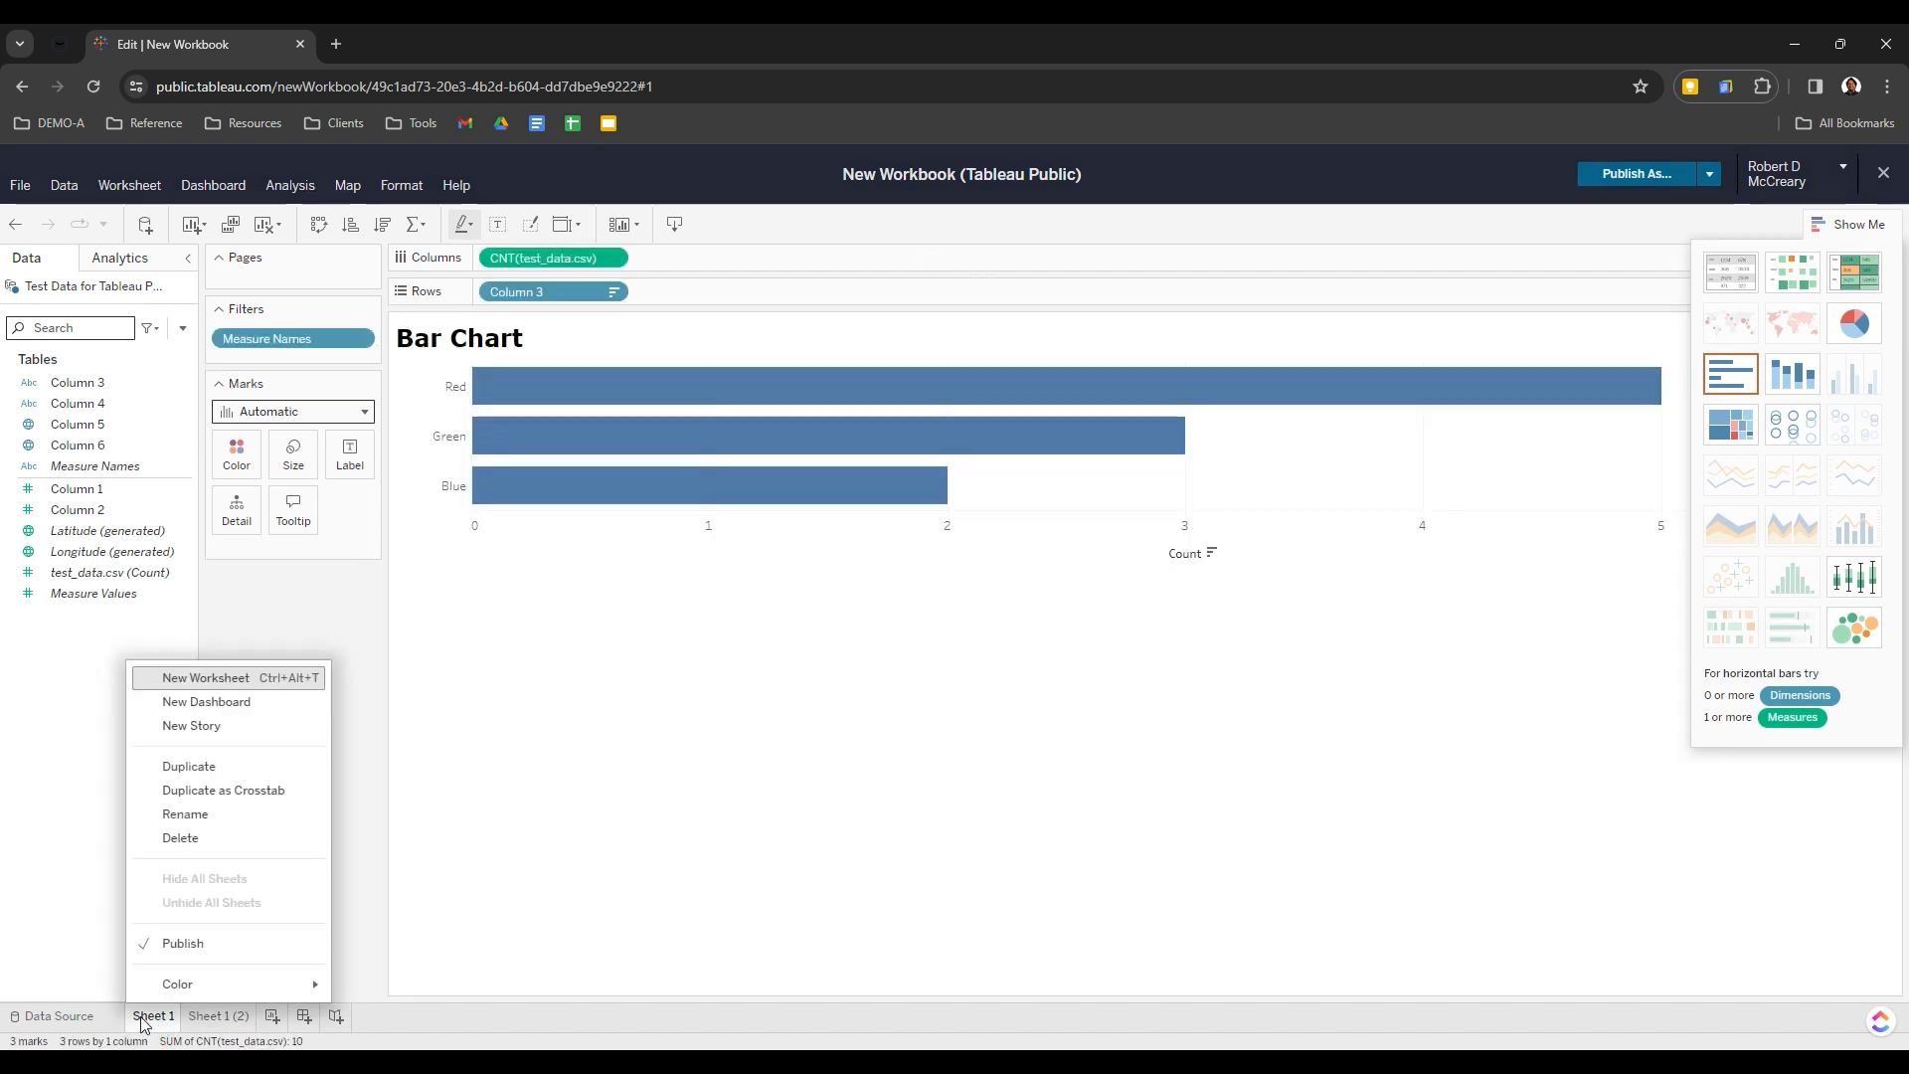
{"action": "left_click", "coordinate": [186, 815]}
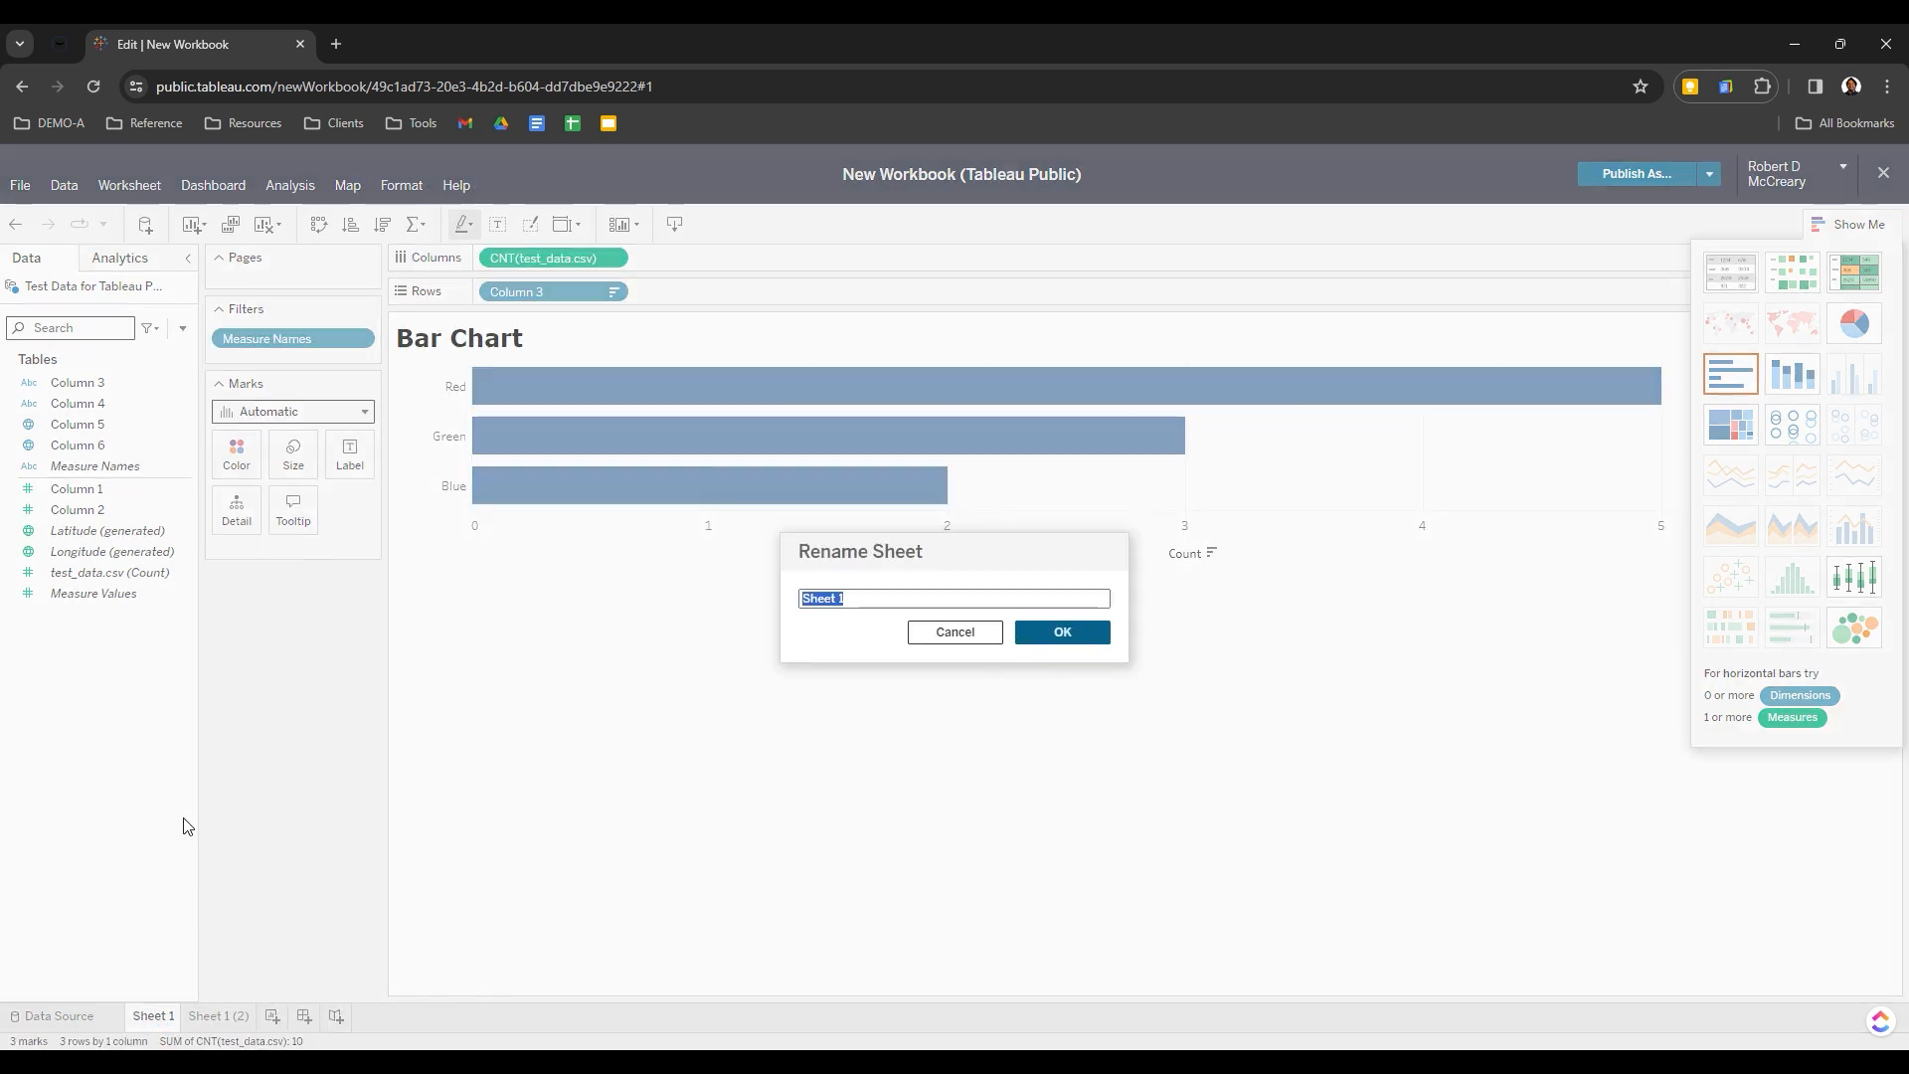
{"action": "key", "text": "BackSpace"}
{"action": "type", "text": "CH"}
{"action": "key", "text": "BackSpace"}
{"action": "type", "text": "Viz 1"}
{"action": "left_click", "coordinate": [1044, 640]}
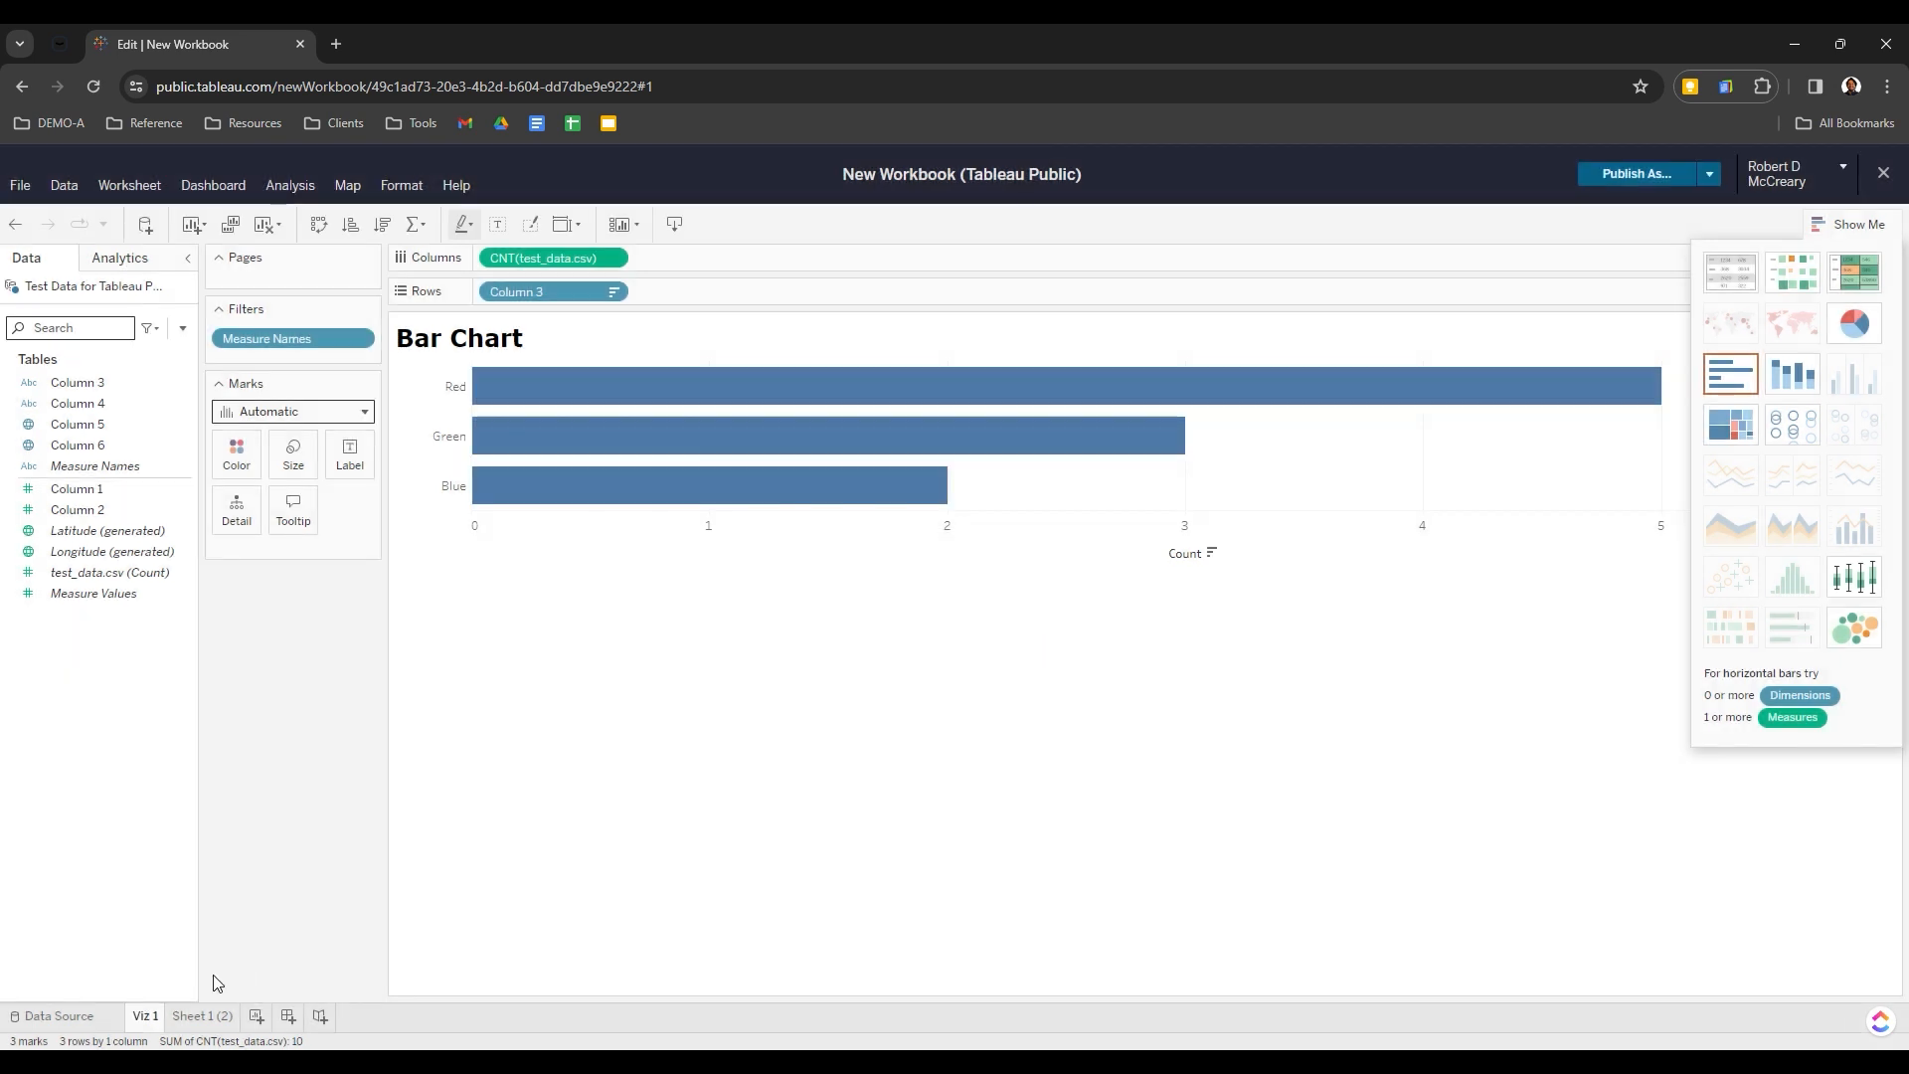
Rename the duplicated worksheet Sheet 1 (2) as "Viz 2"
{"action": "left_click", "coordinate": [202, 1016]}
{"action": "right_click", "coordinate": [202, 1015]}
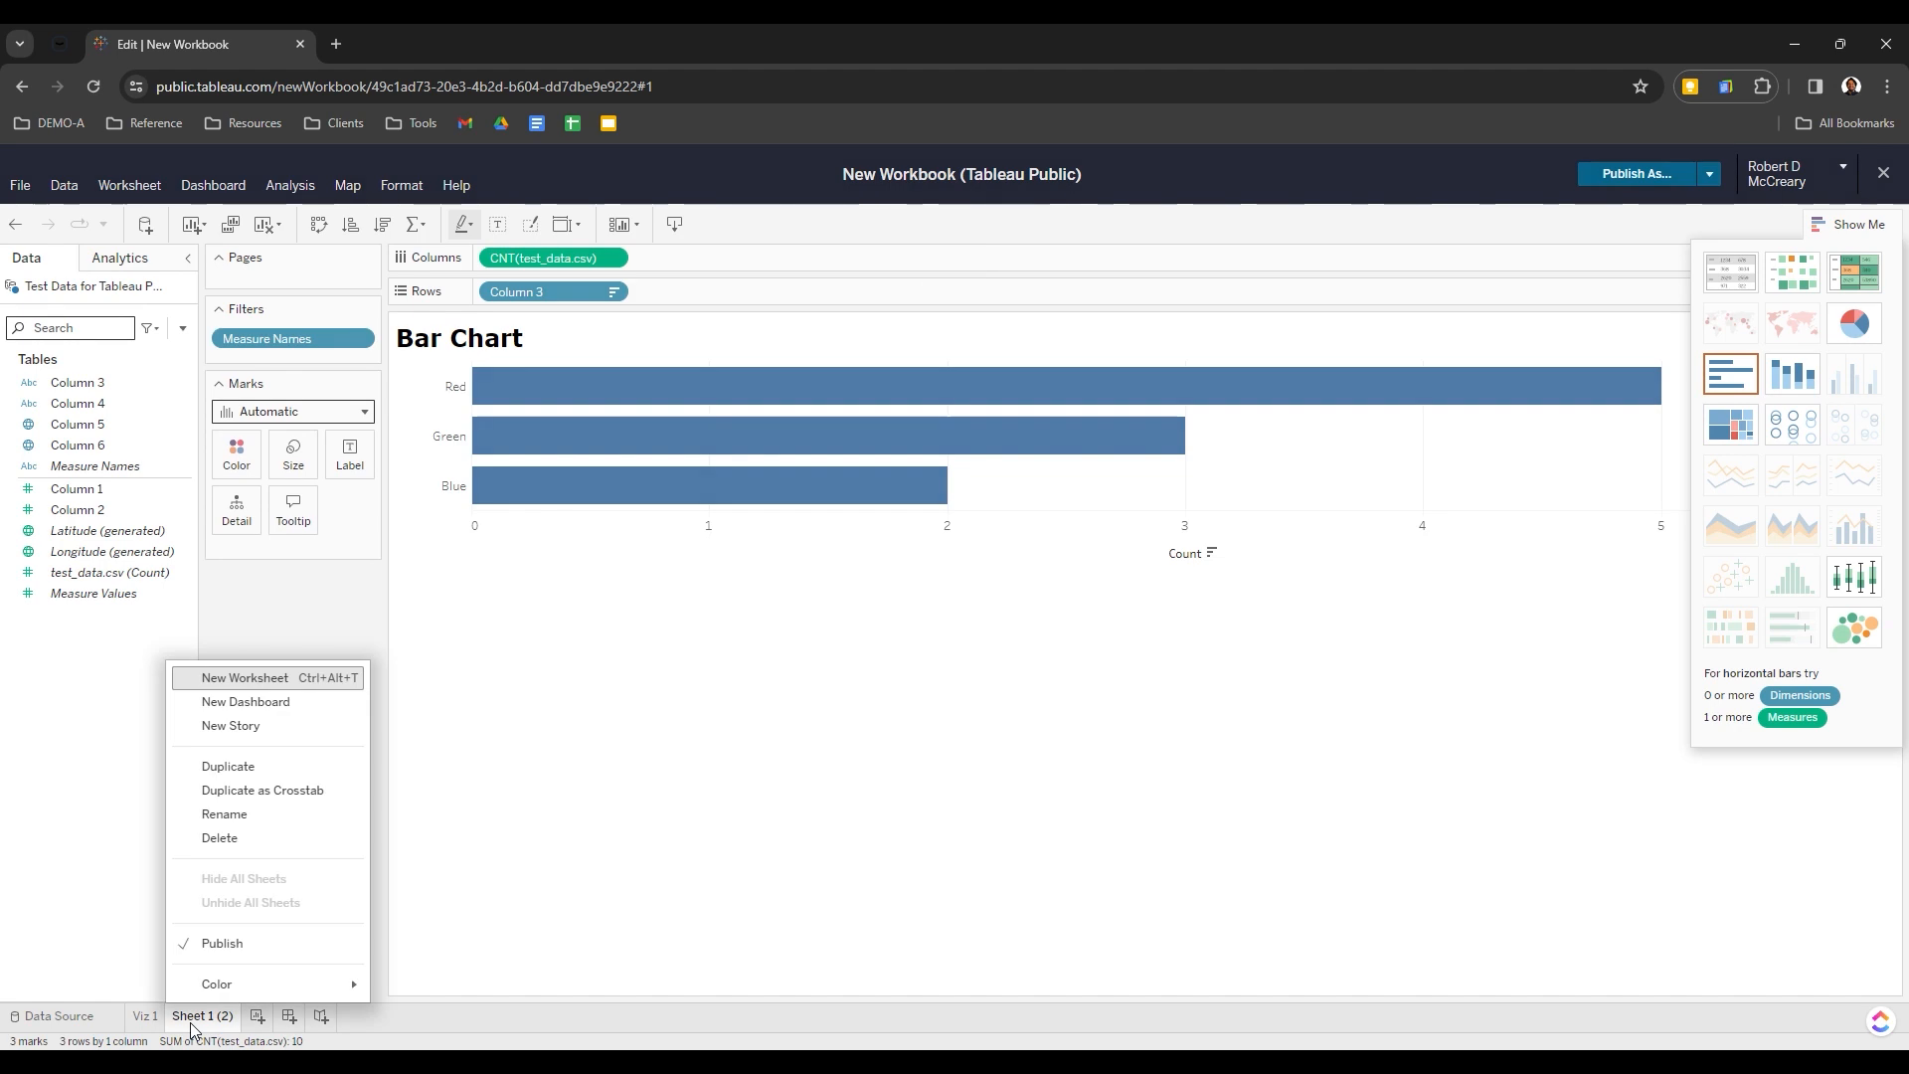
{"action": "left_click", "coordinate": [256, 817]}
{"action": "type", "text": "Viz 2"}
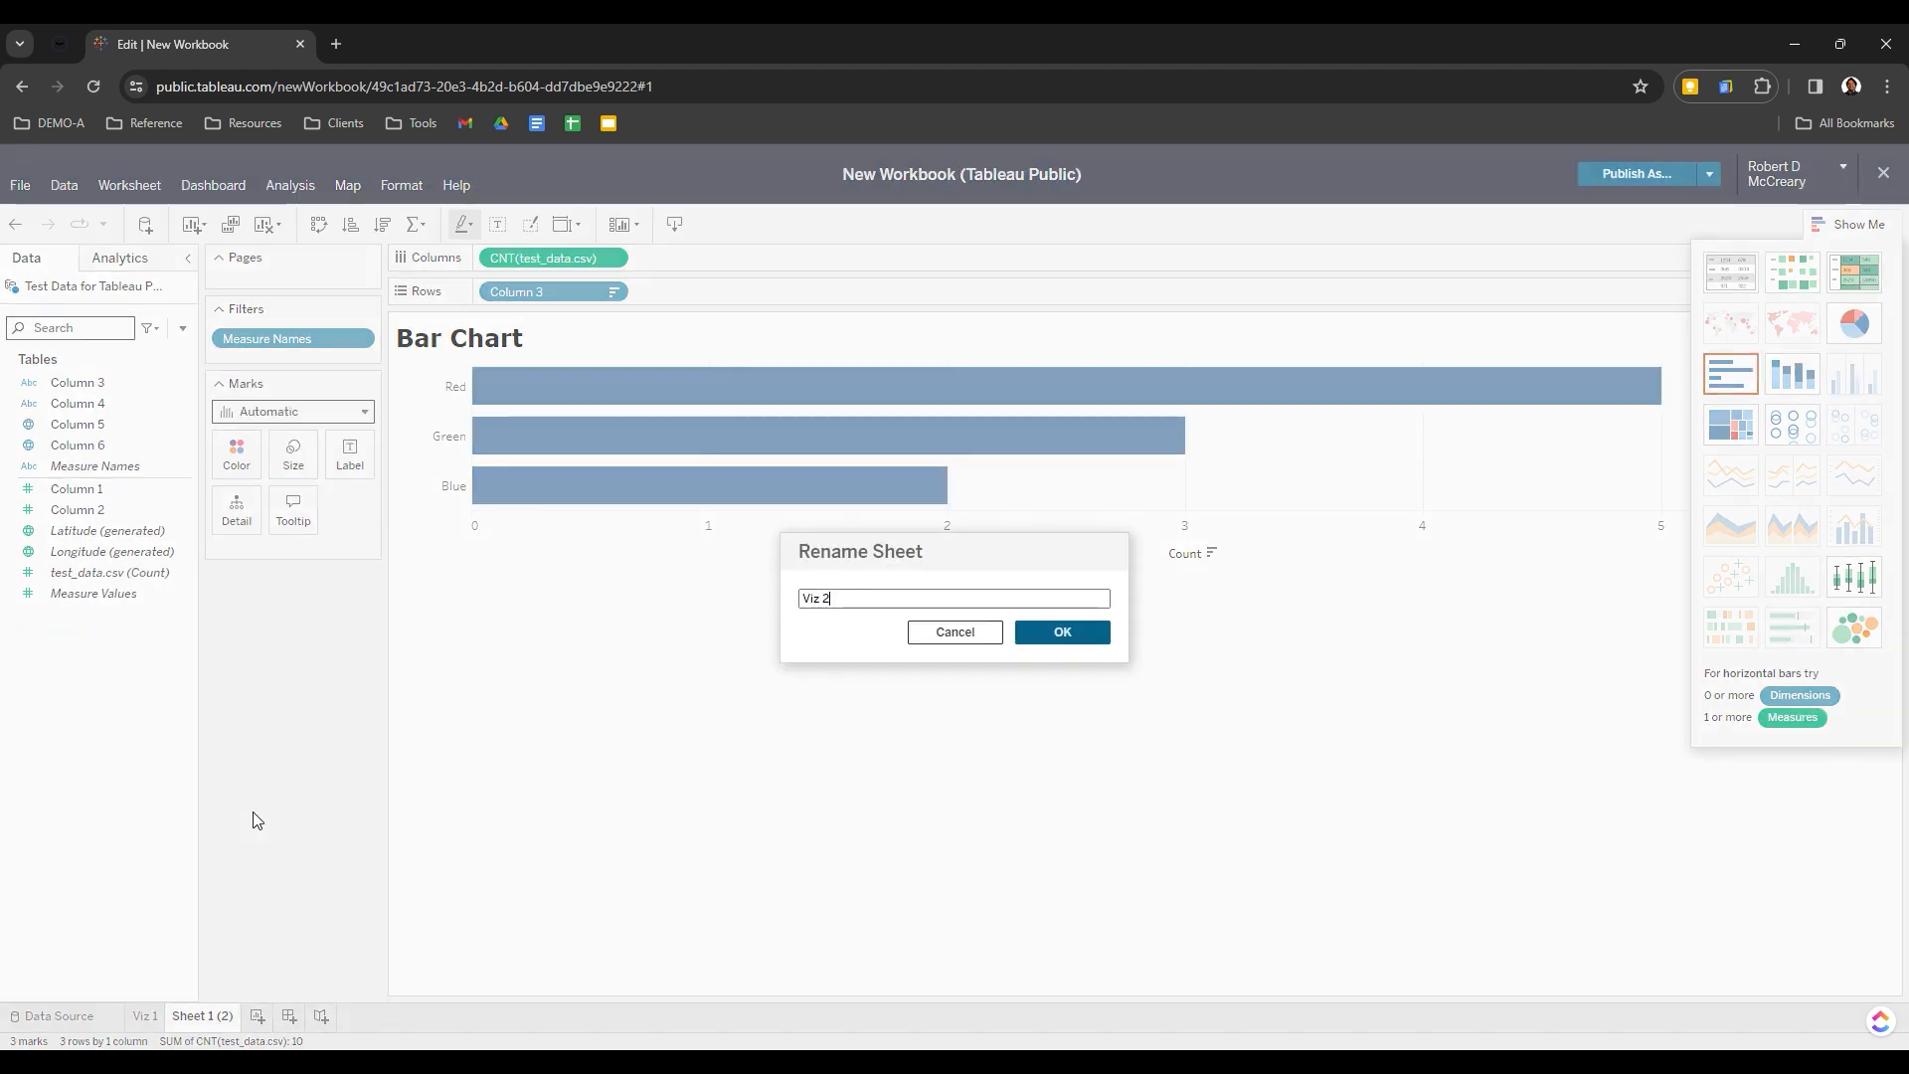
{"action": "left_click", "coordinate": [1060, 632]}
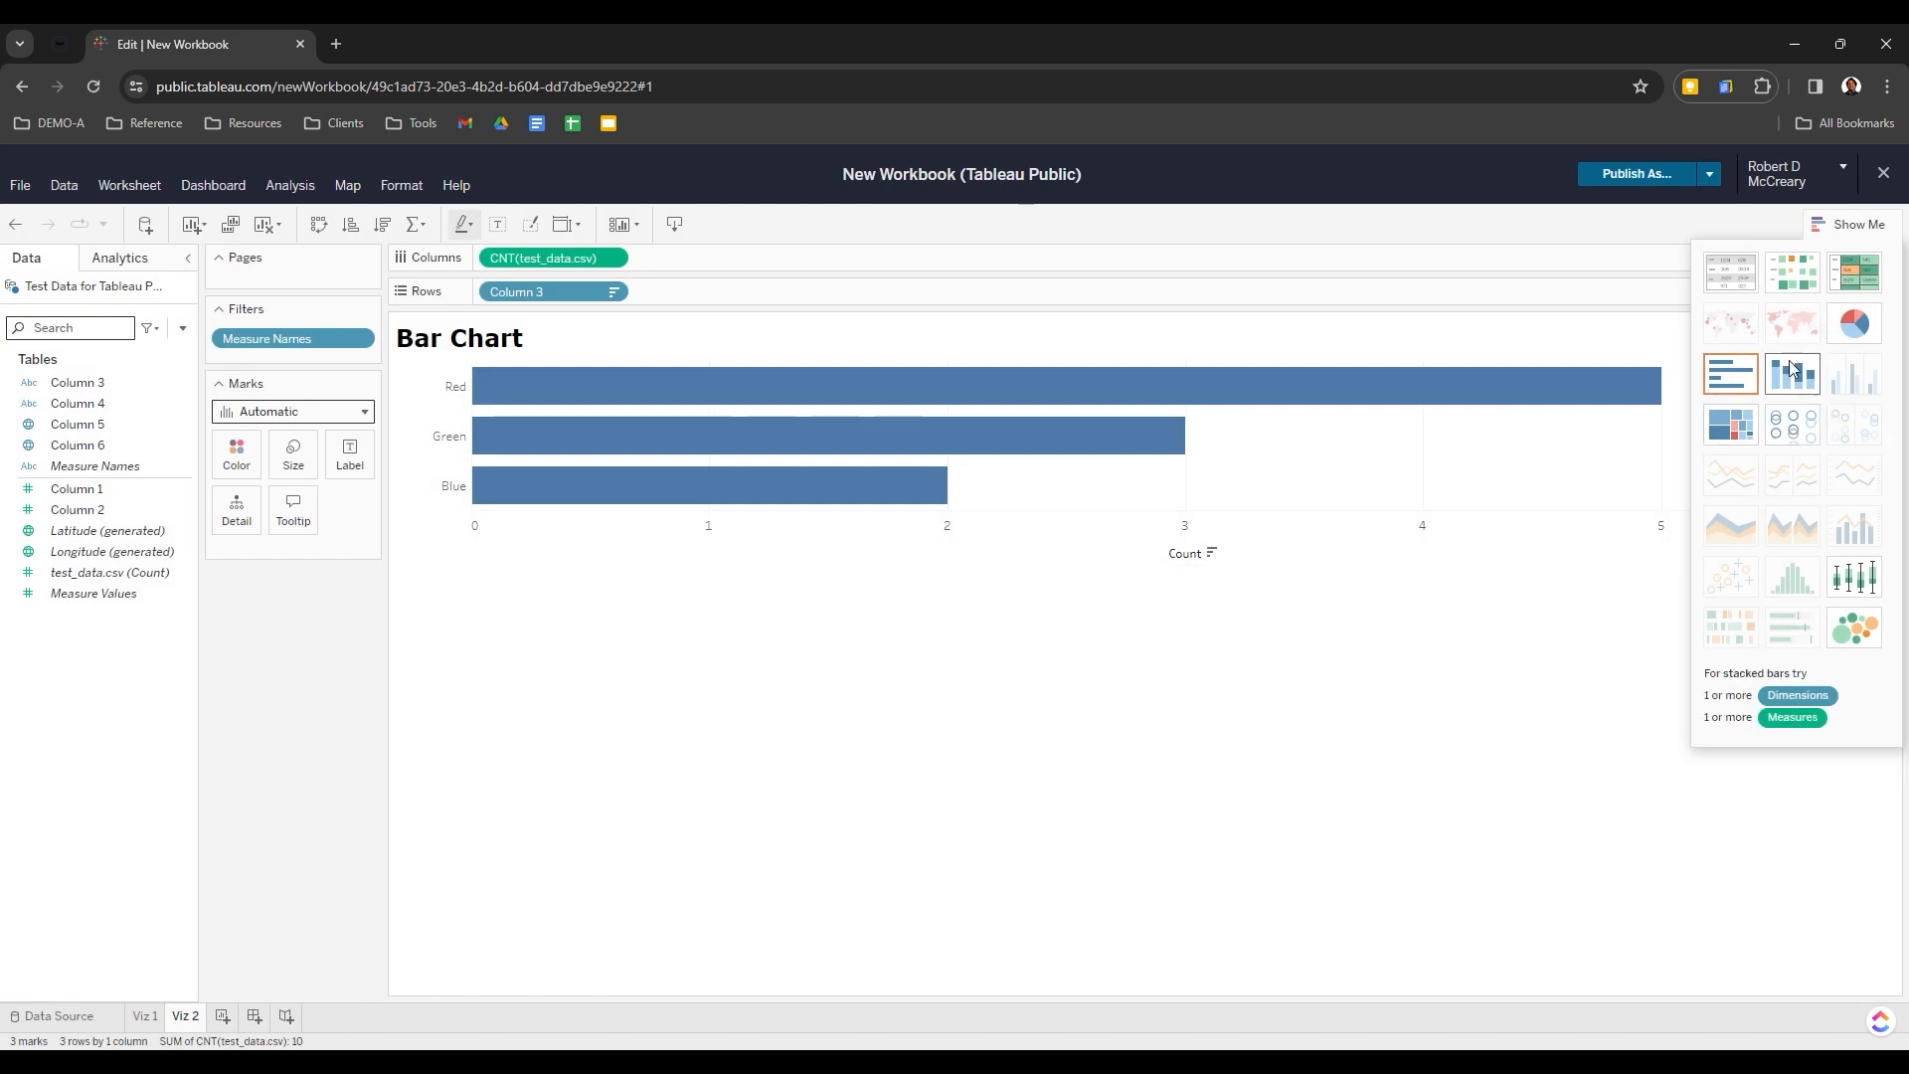
Change the Viz 2 chart to a text table, then increase its row height and label column width
{"action": "left_click", "coordinate": [1727, 281]}
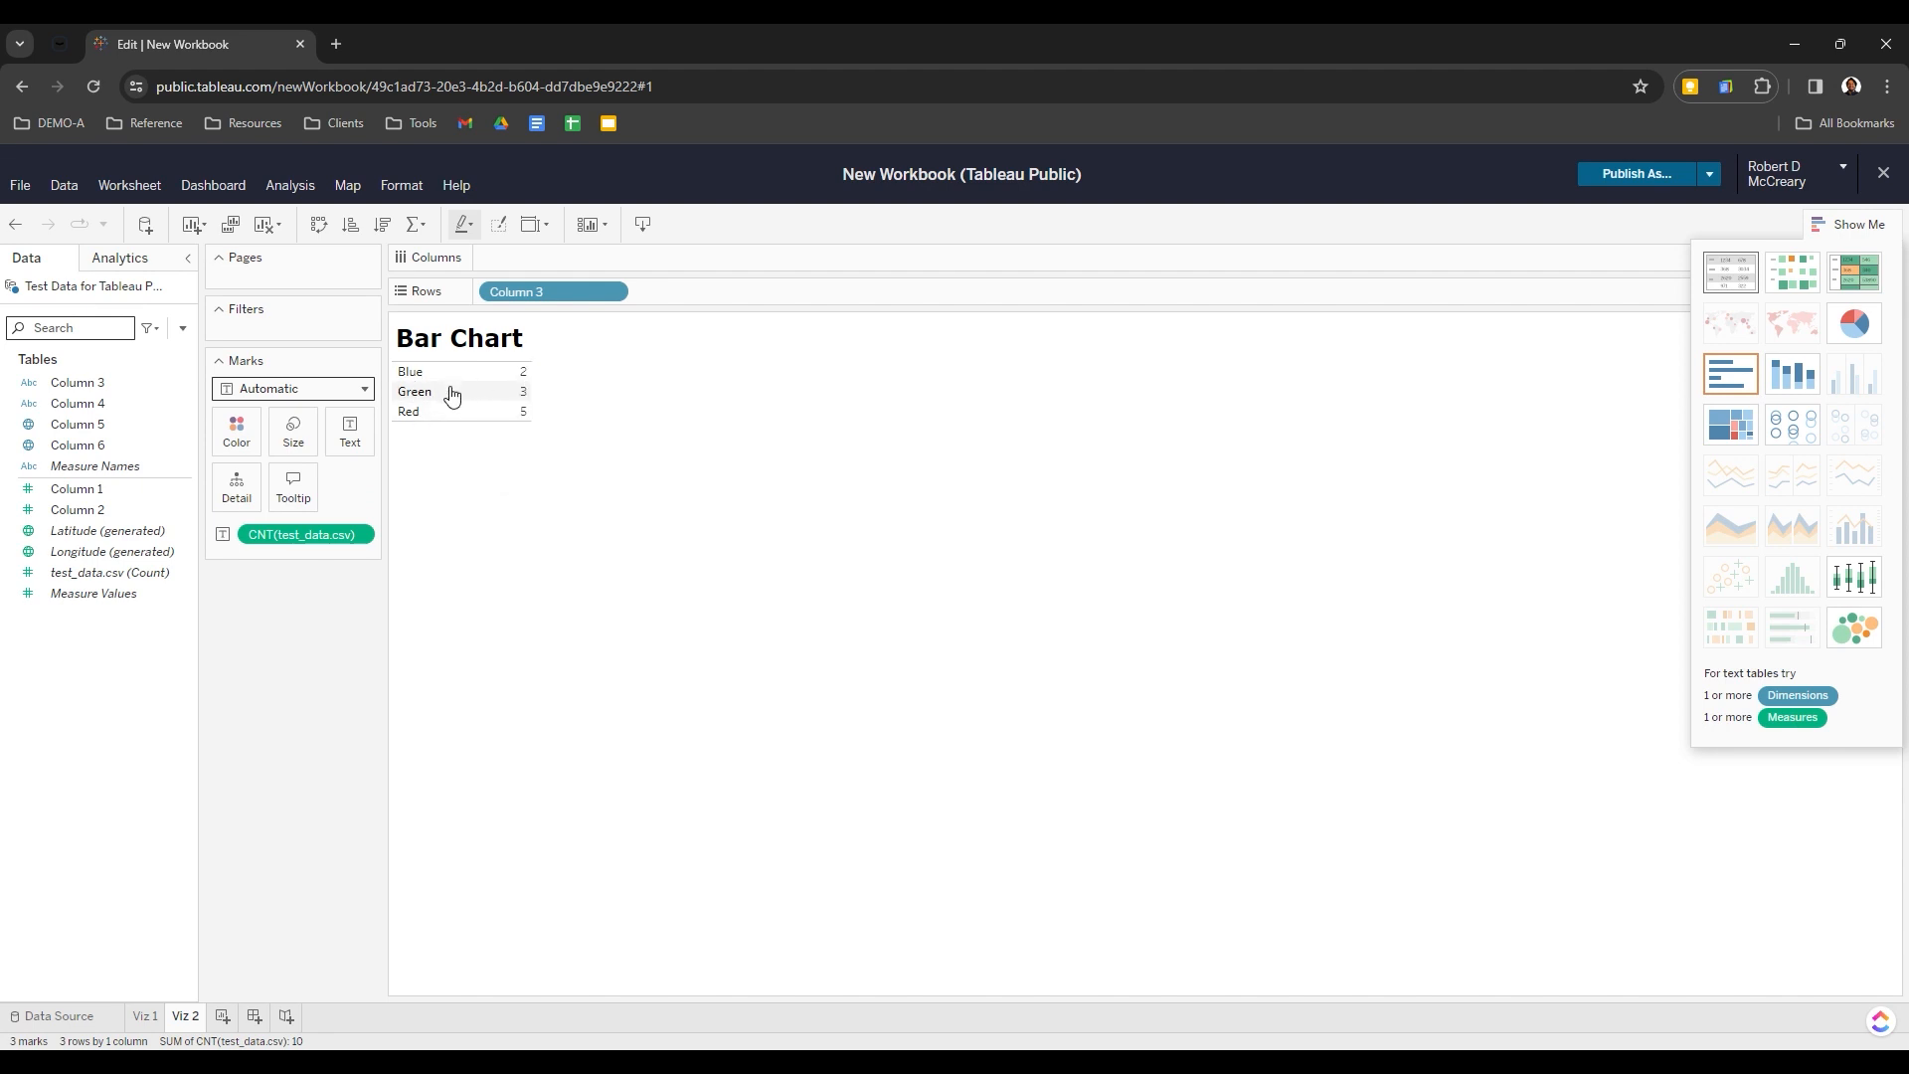
{"action": "left_click_drag", "start_coordinate": [449, 400], "coordinate": [449, 412]}
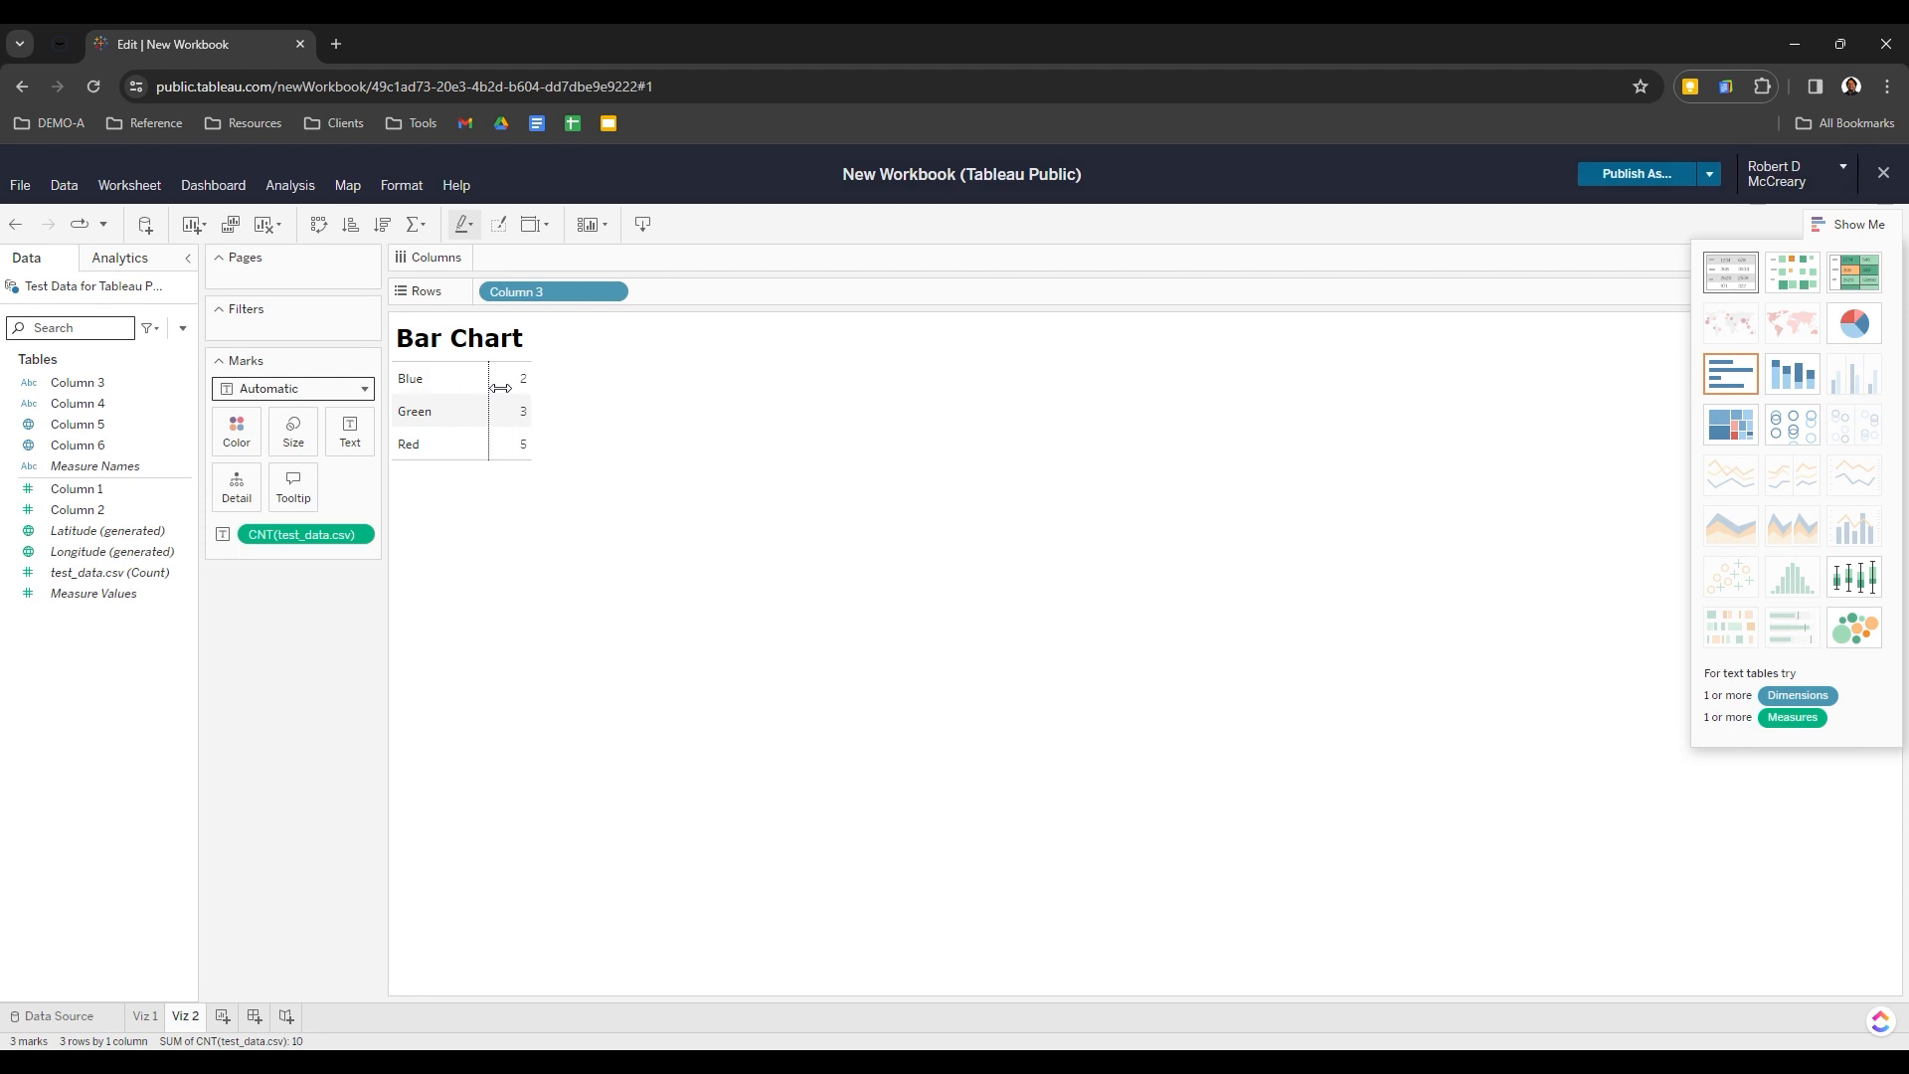
{"action": "left_click_drag", "start_coordinate": [500, 388], "coordinate": [530, 388]}
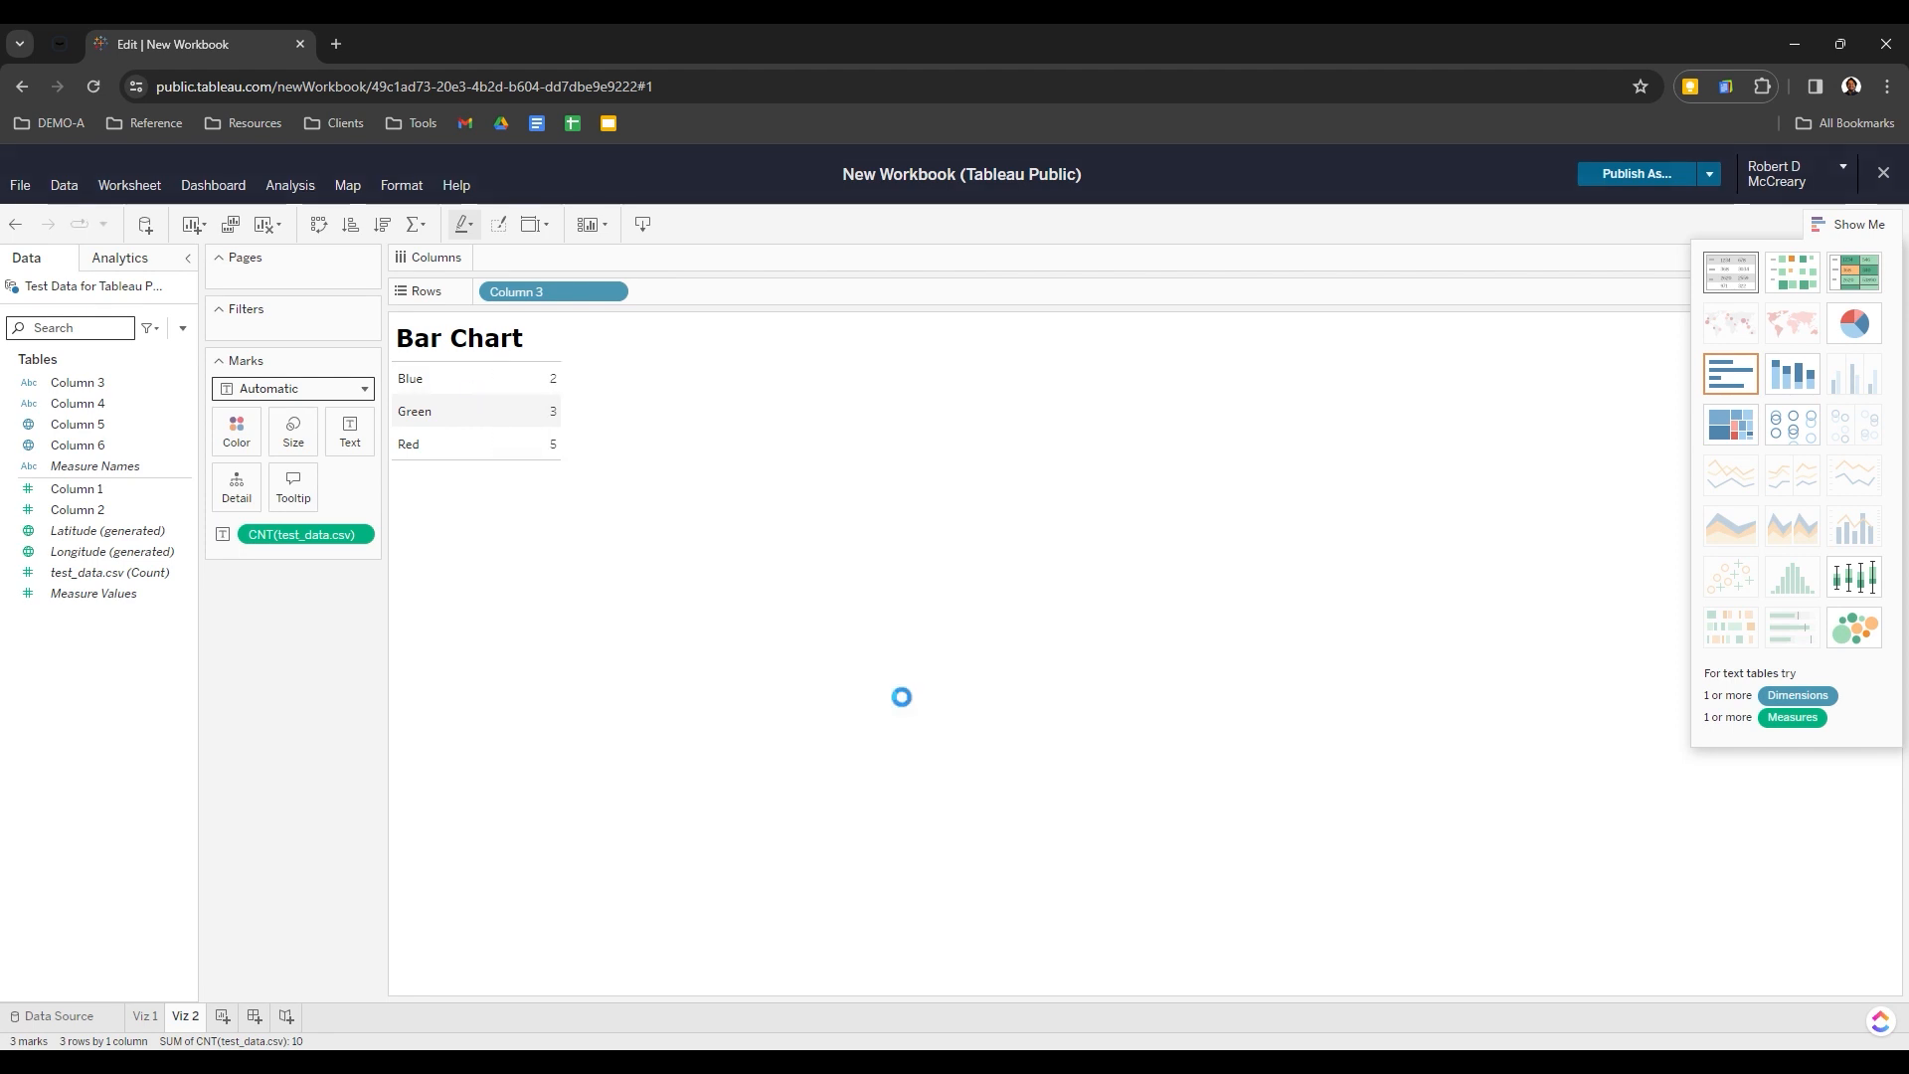
Change the Viz 2 chart to a heat map, then make its rows taller and its label column wider
{"action": "left_click", "coordinate": [1809, 279]}
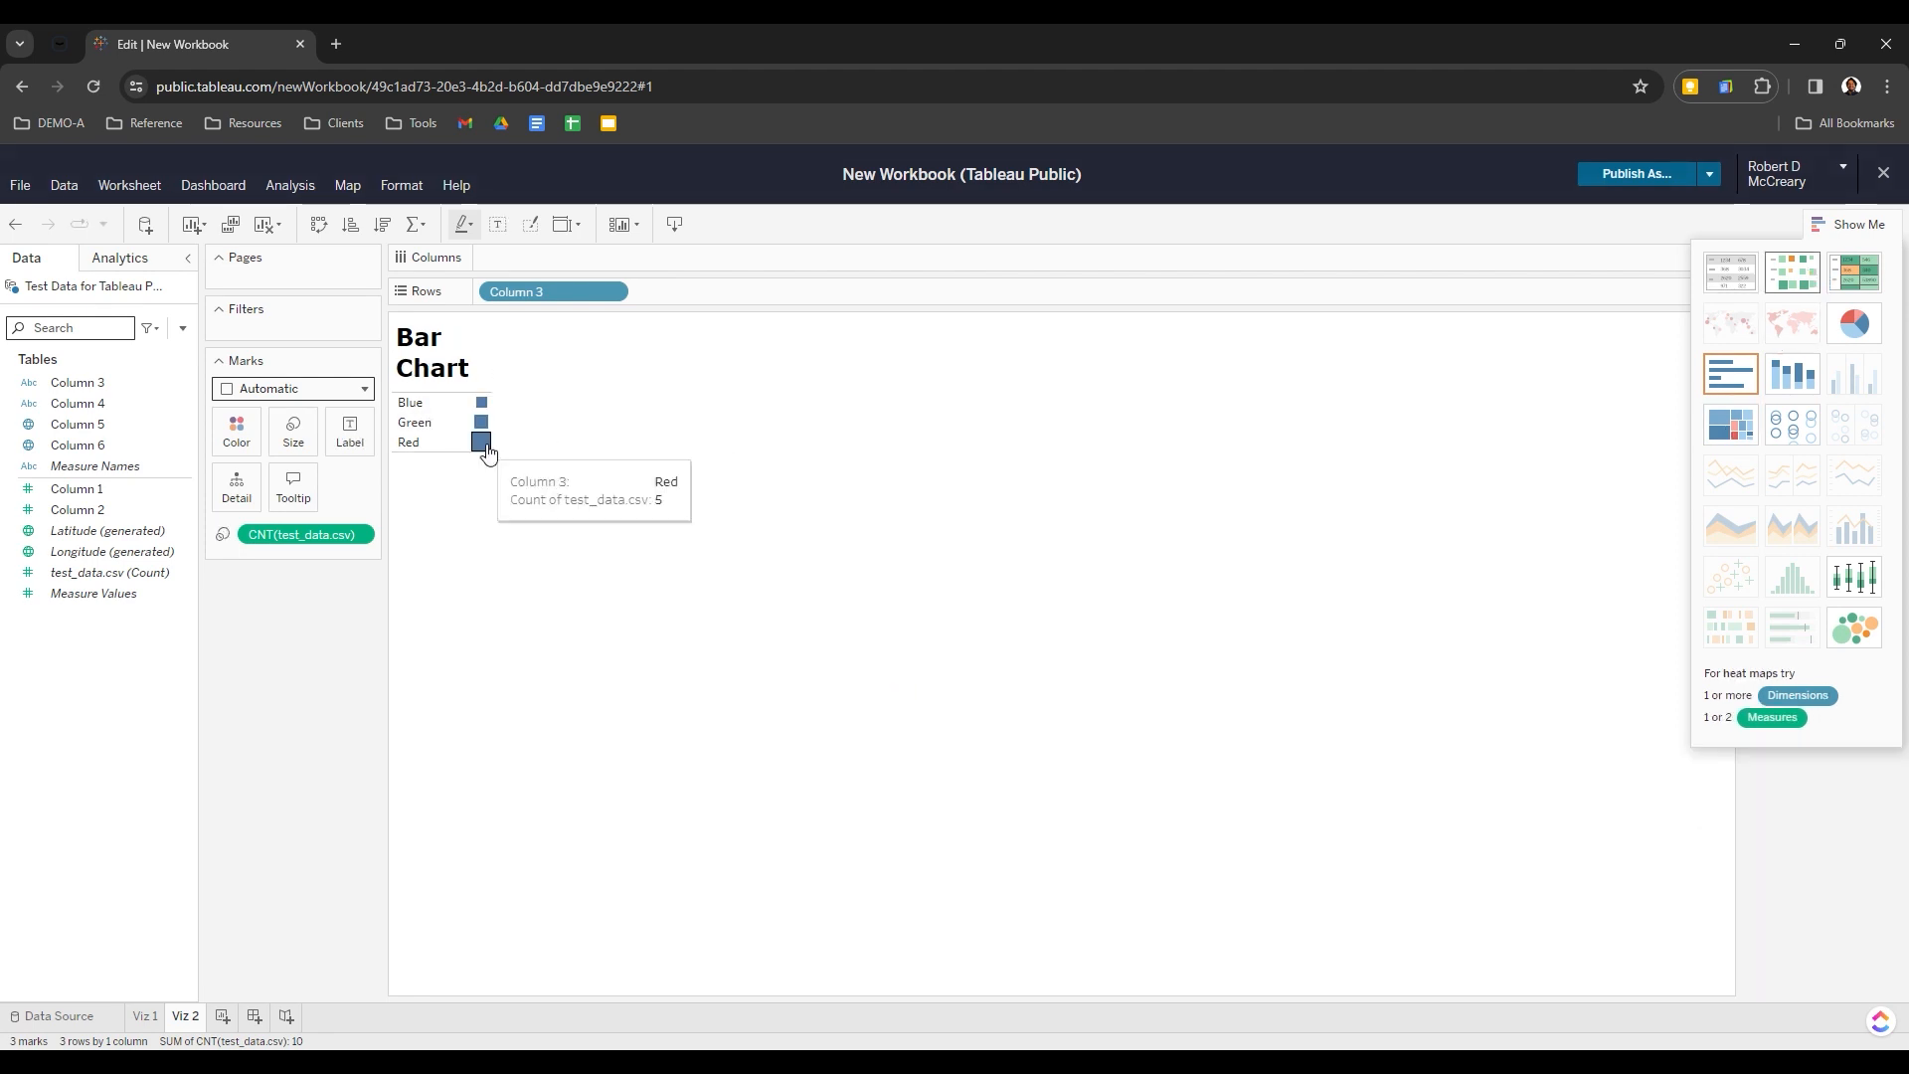
{"action": "left_click_drag", "start_coordinate": [460, 462], "coordinate": [469, 518]}
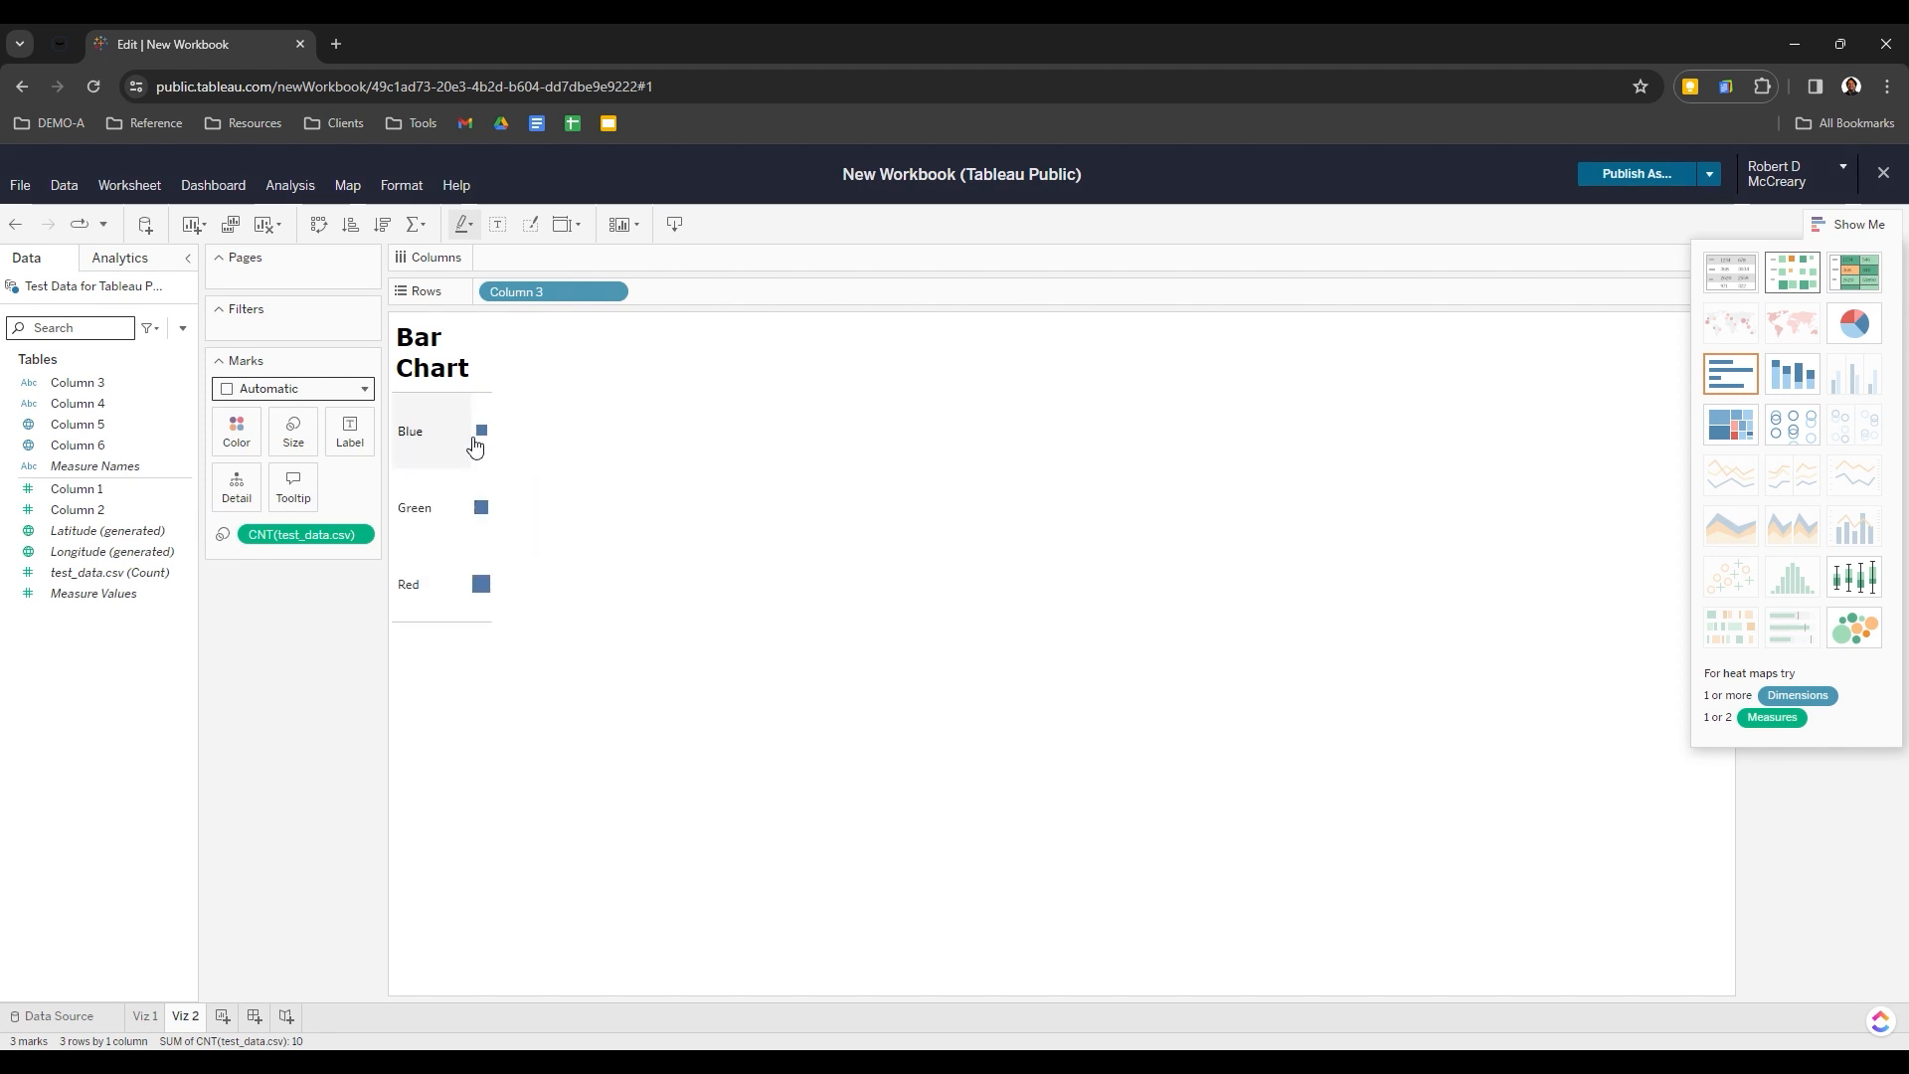
{"action": "mouse_move", "coordinate": [484, 452]}
{"action": "left_click_drag", "start_coordinate": [483, 456], "coordinate": [525, 457]}
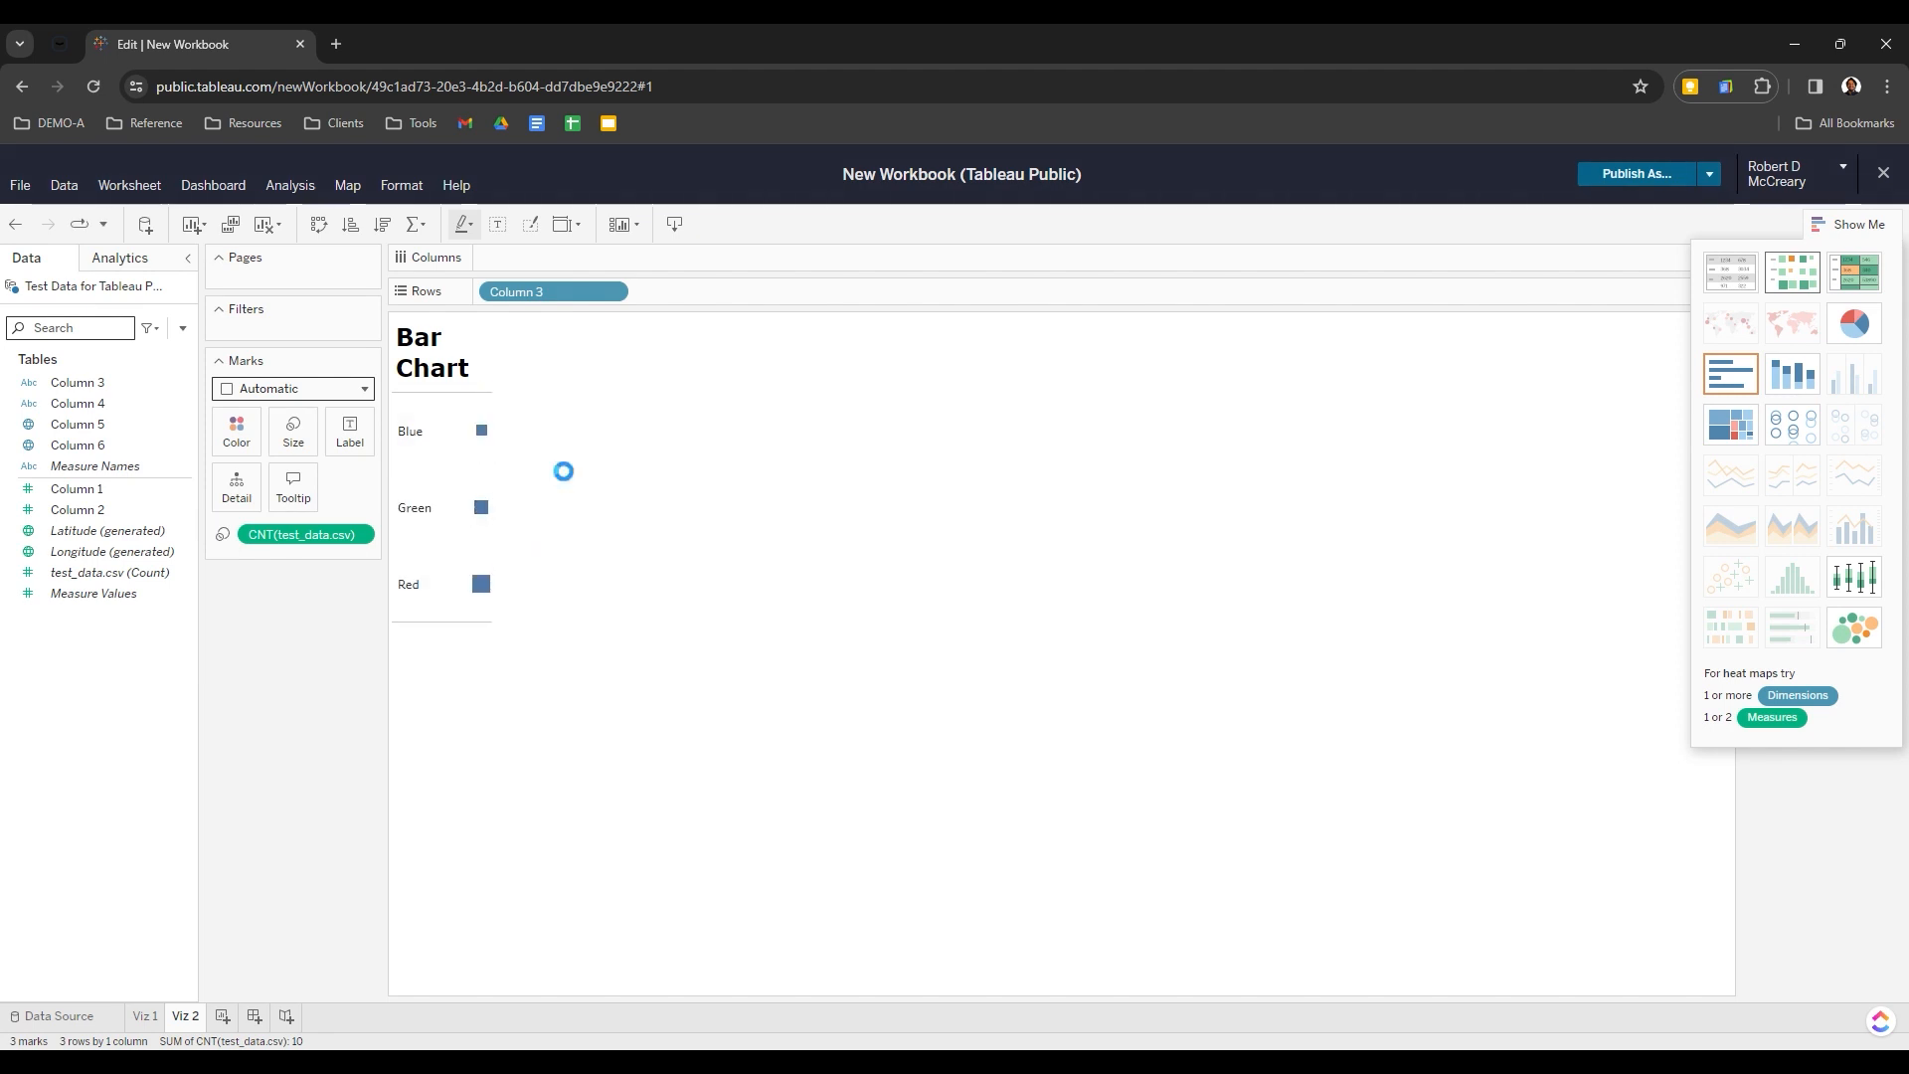
{"action": "mouse_move", "coordinate": [534, 563]}
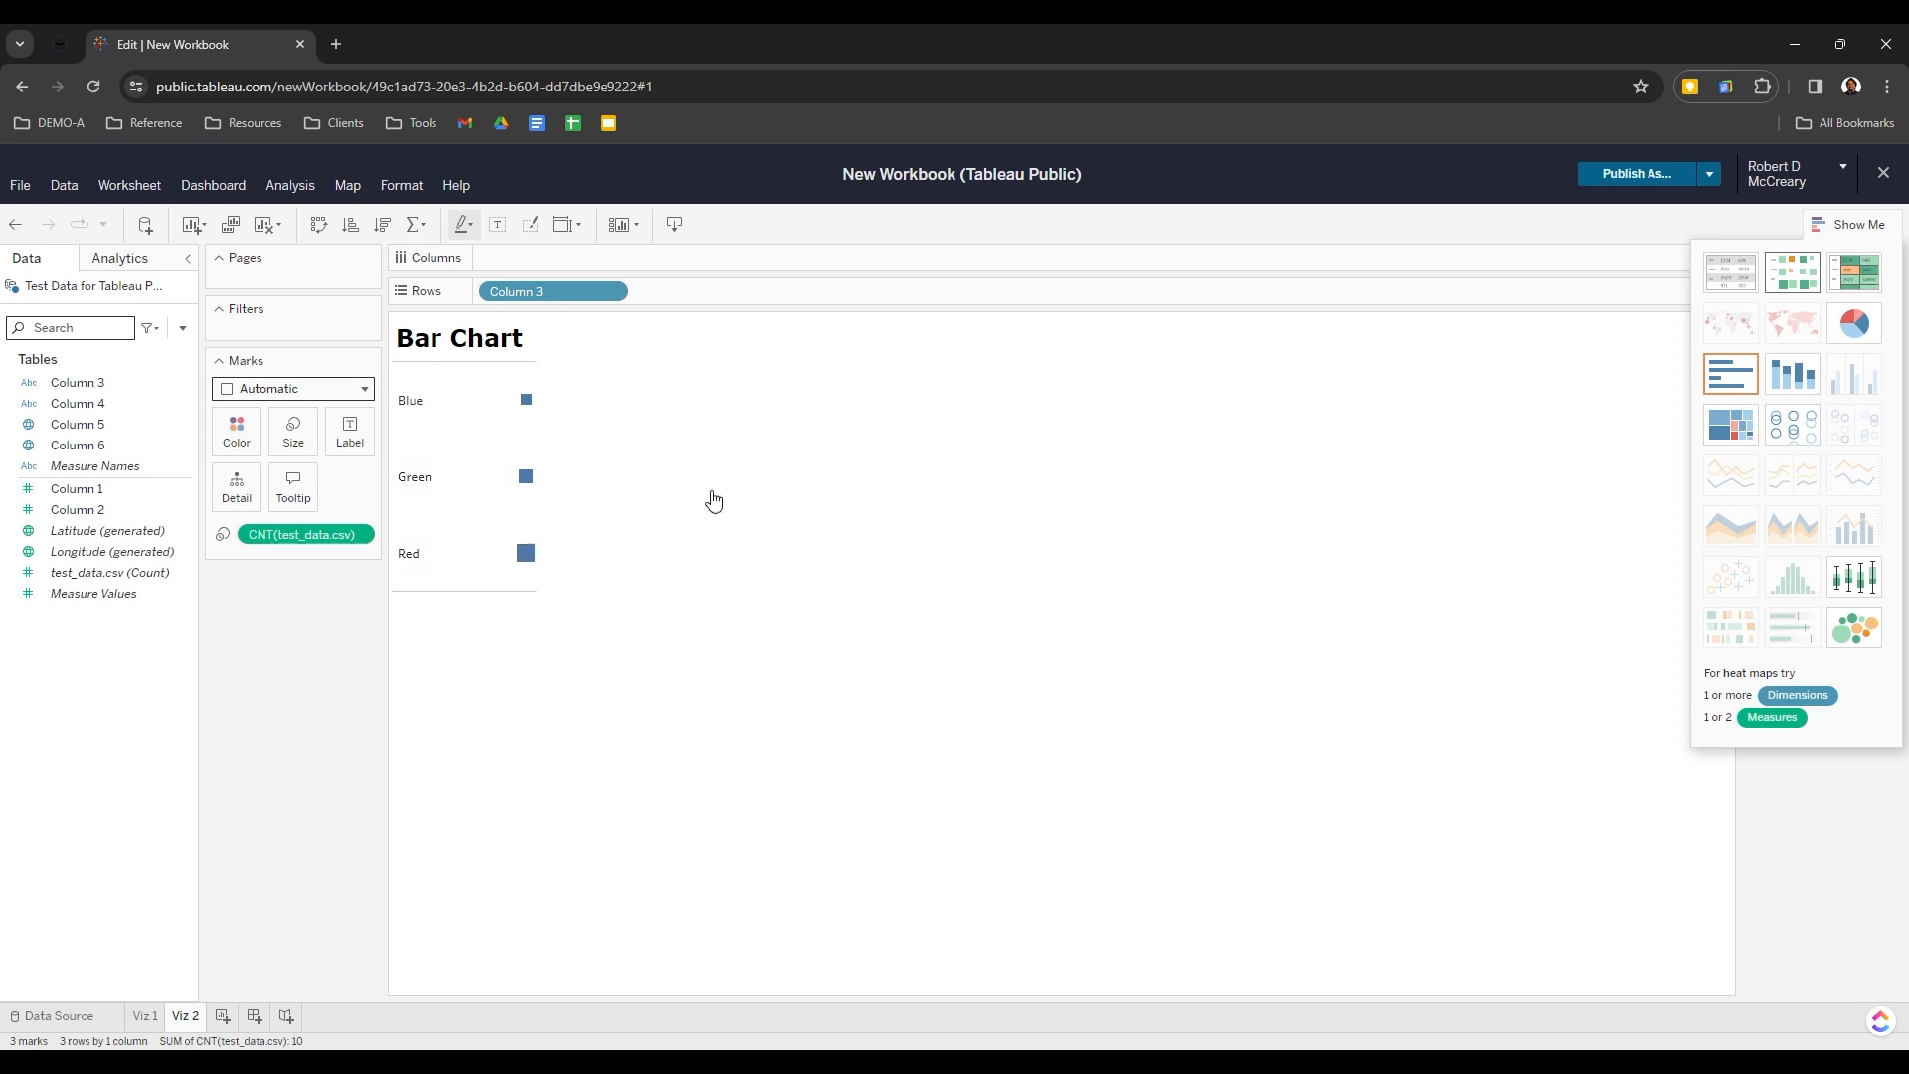
Try Viz 2 as a highlight table, pie chart, stacked bars, circle view and box-and-whisker plot, ending with packed bubbles
{"action": "left_click", "coordinate": [1864, 265]}
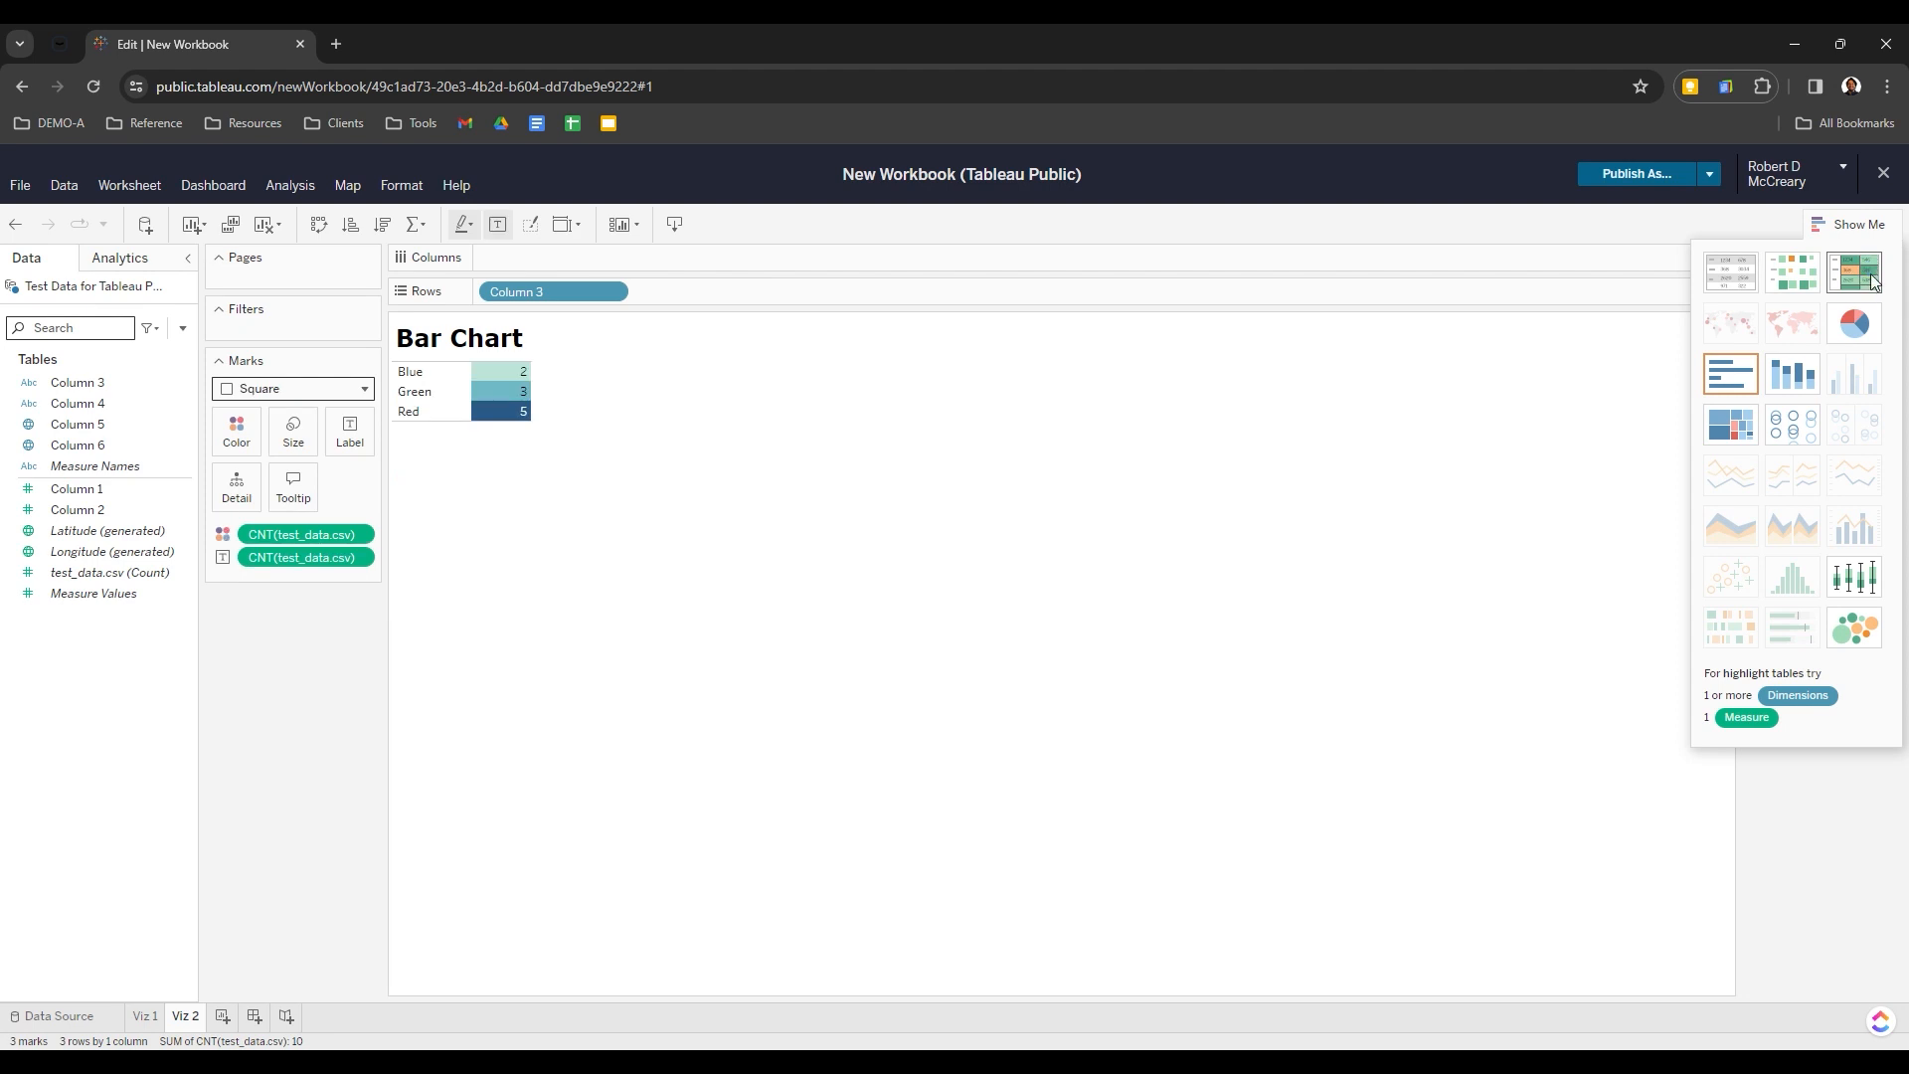
{"action": "left_click", "coordinate": [1855, 323]}
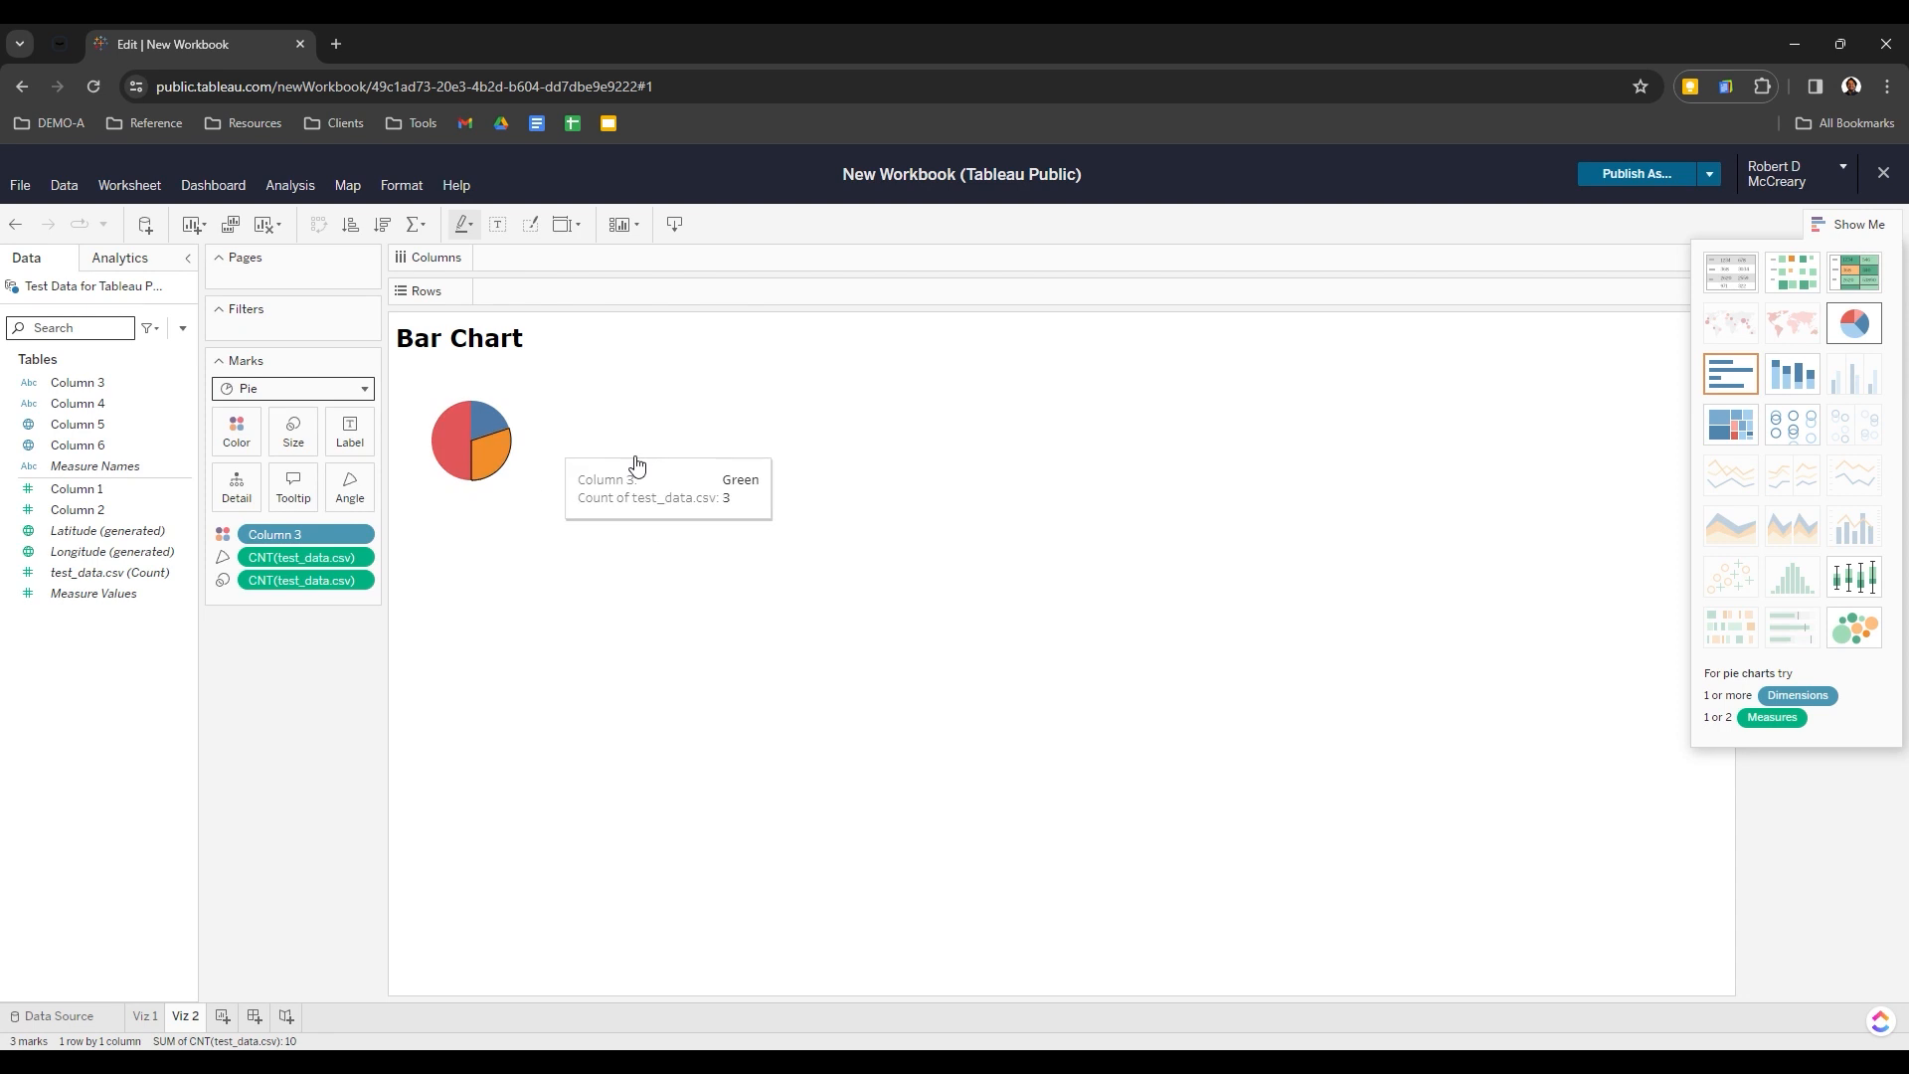
{"action": "left_click", "coordinate": [1805, 380]}
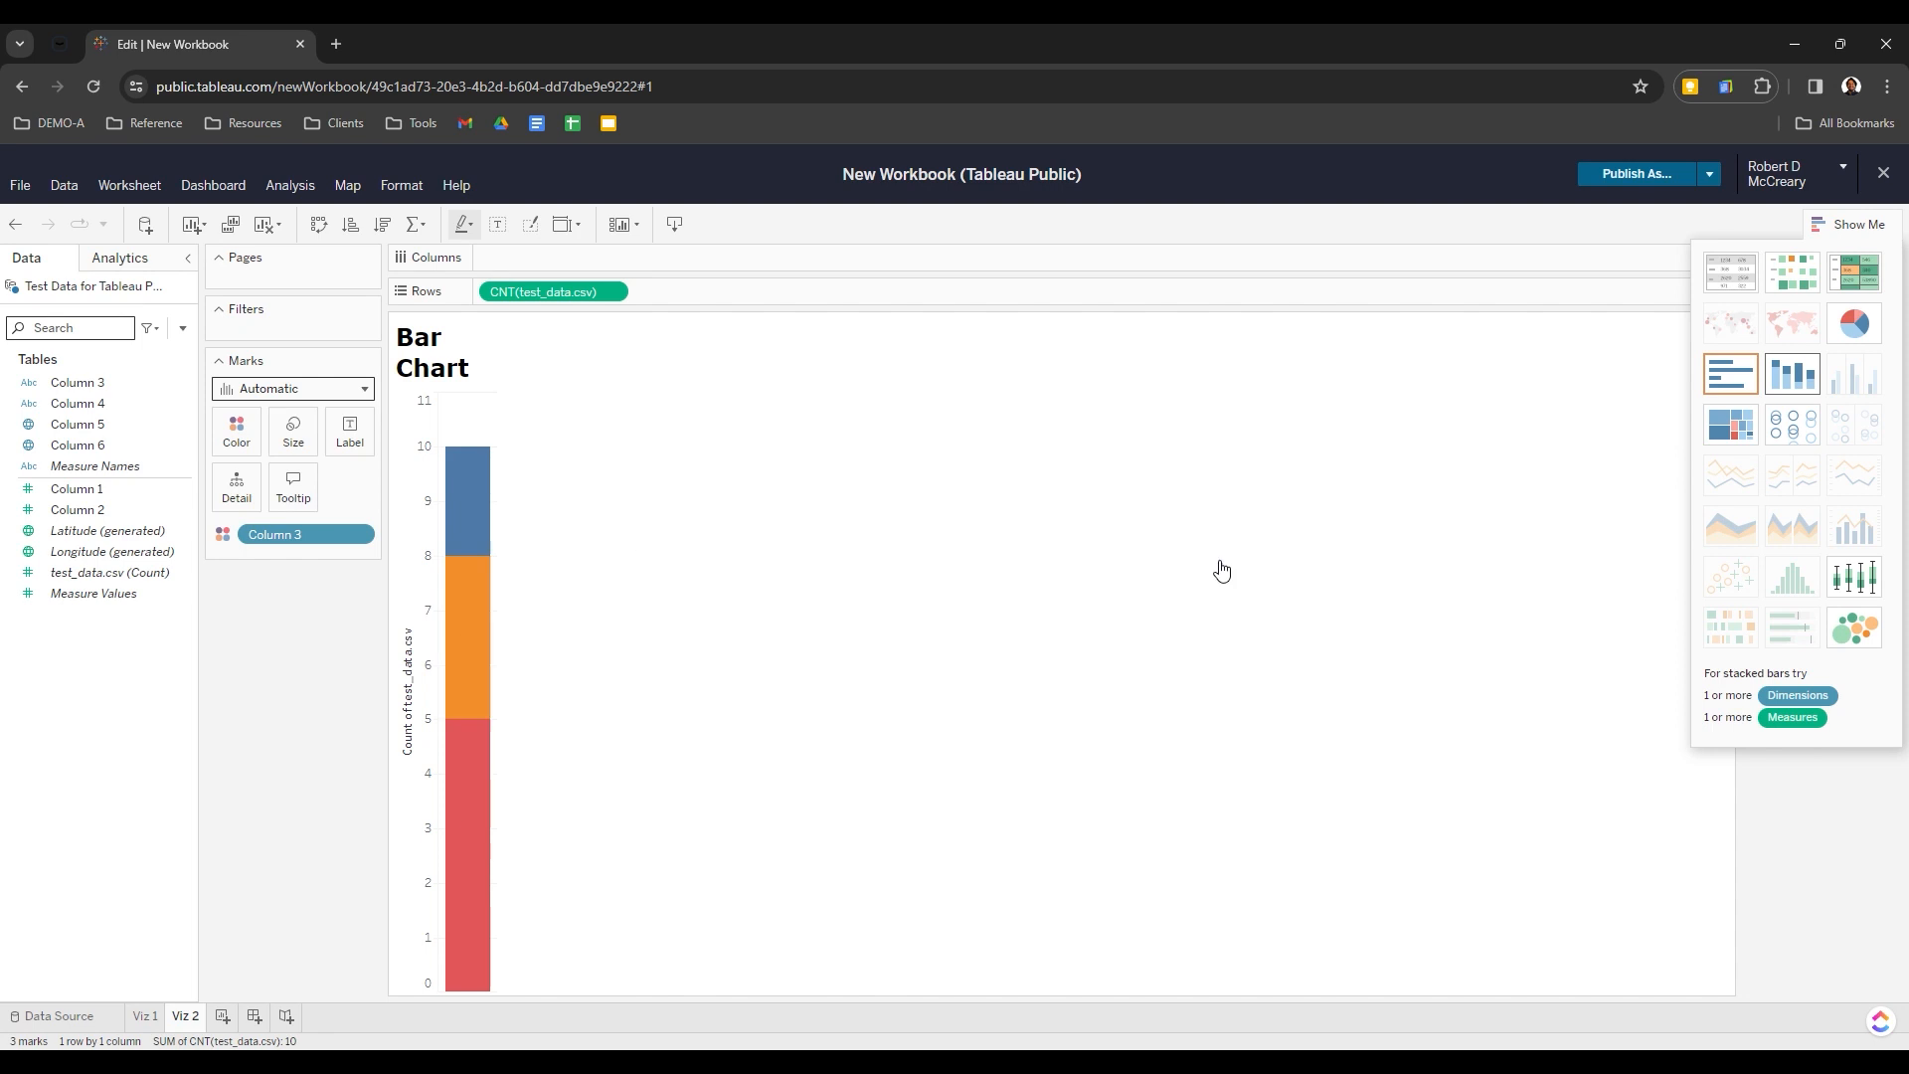
{"action": "left_click", "coordinate": [1807, 434]}
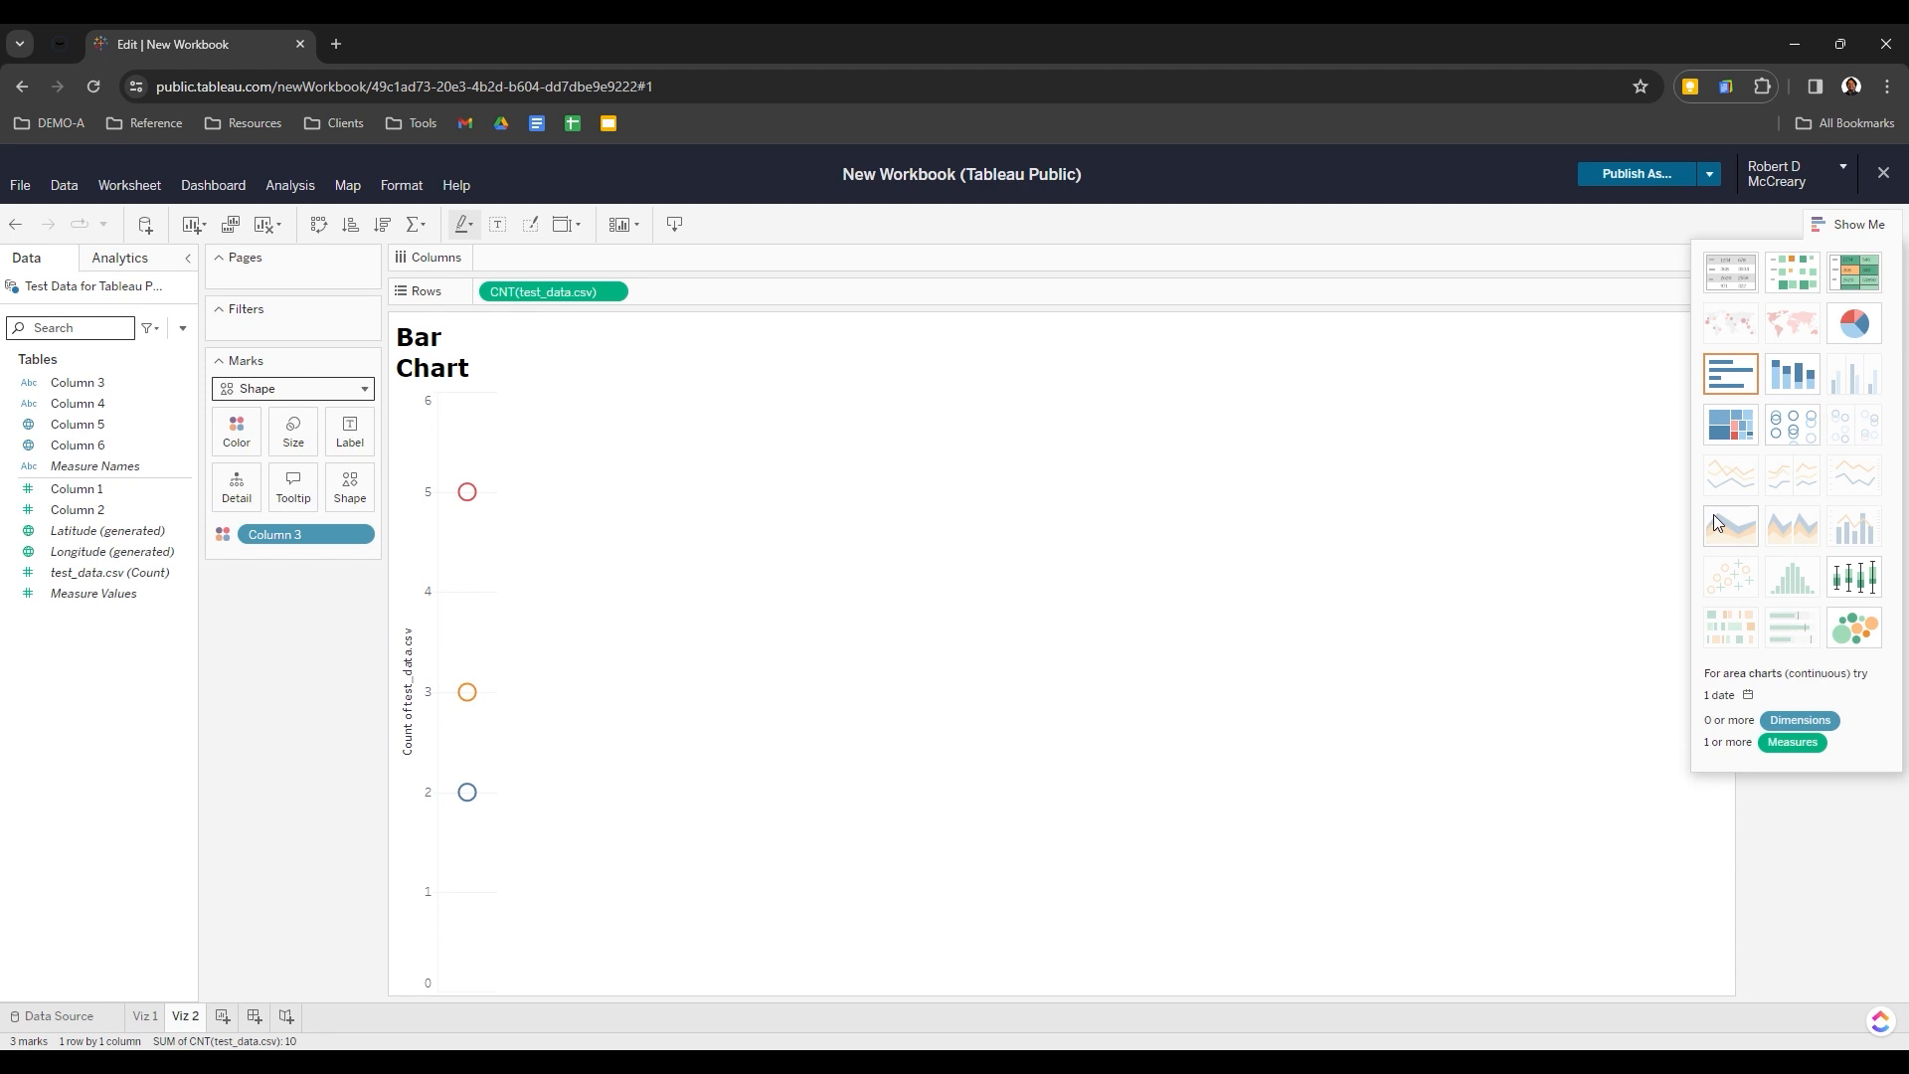
{"action": "left_click", "coordinate": [1873, 585]}
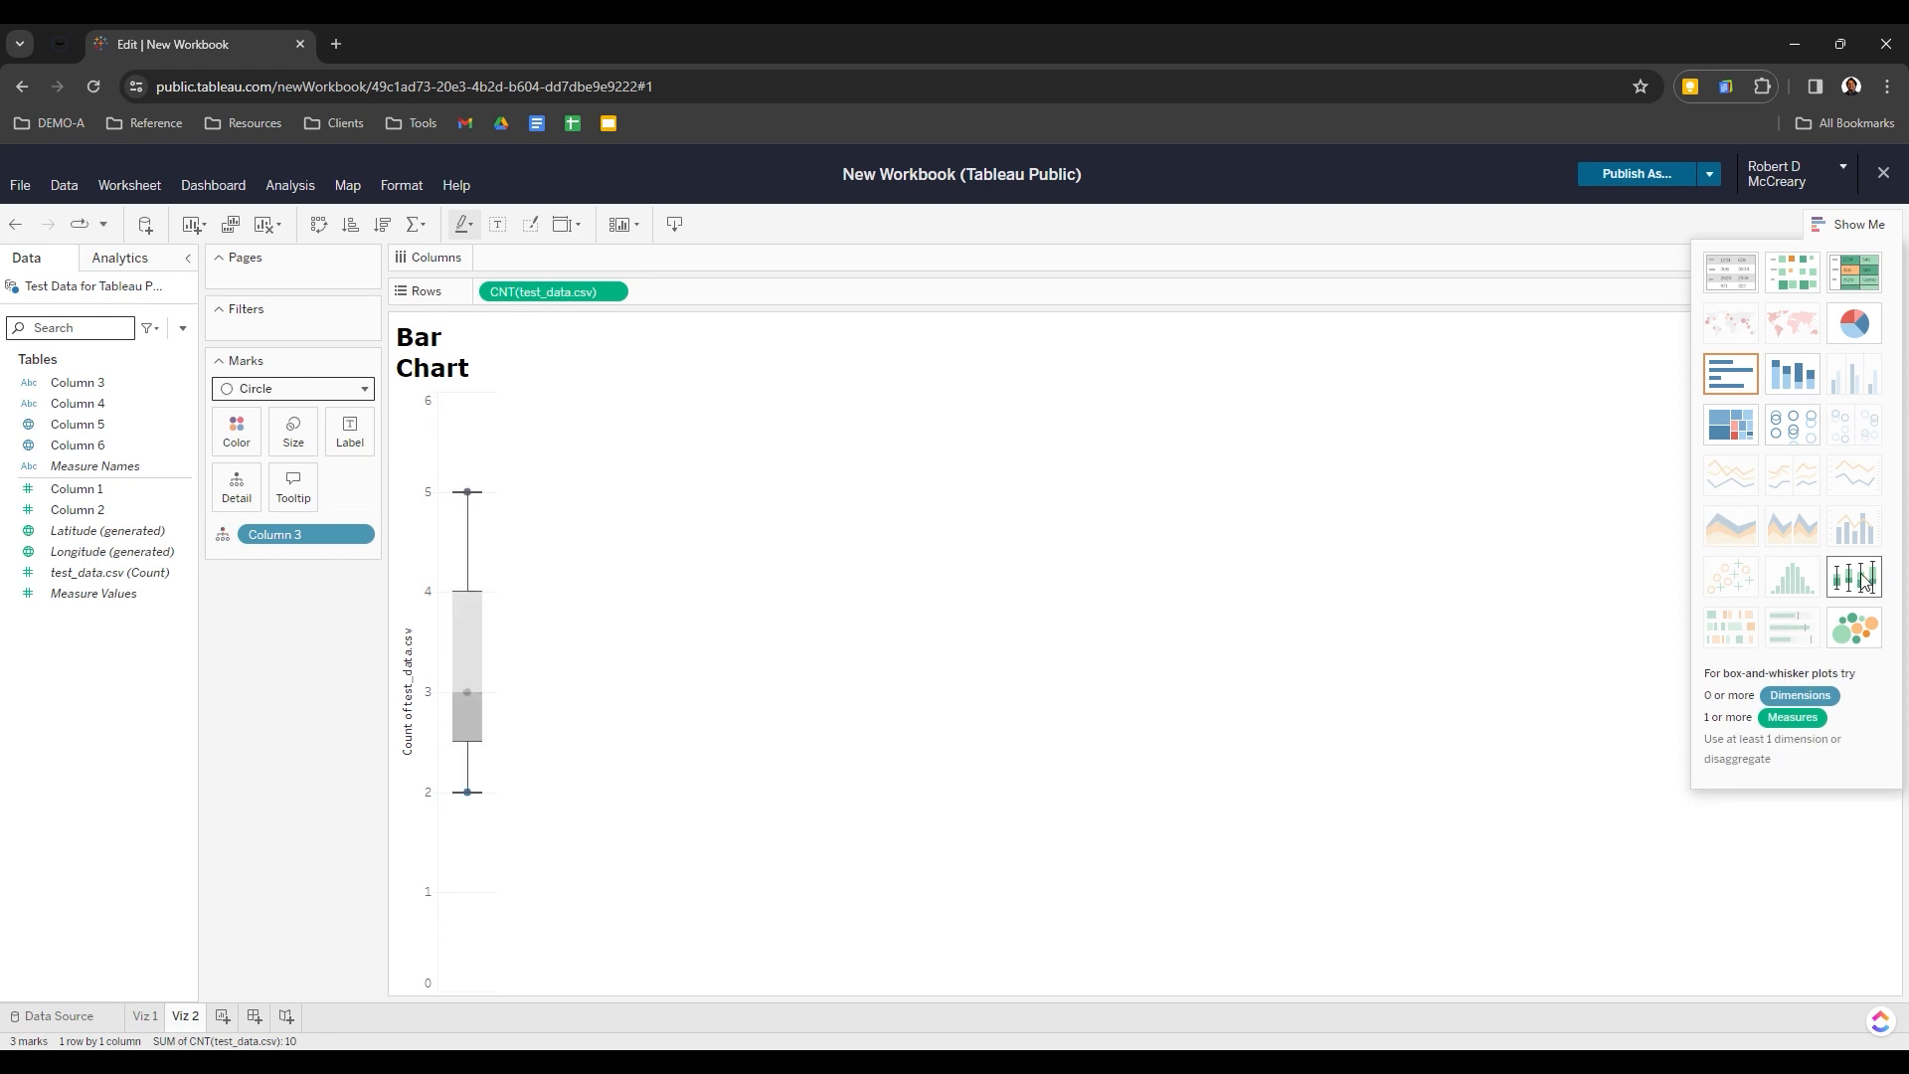
{"action": "left_click", "coordinate": [1853, 641]}
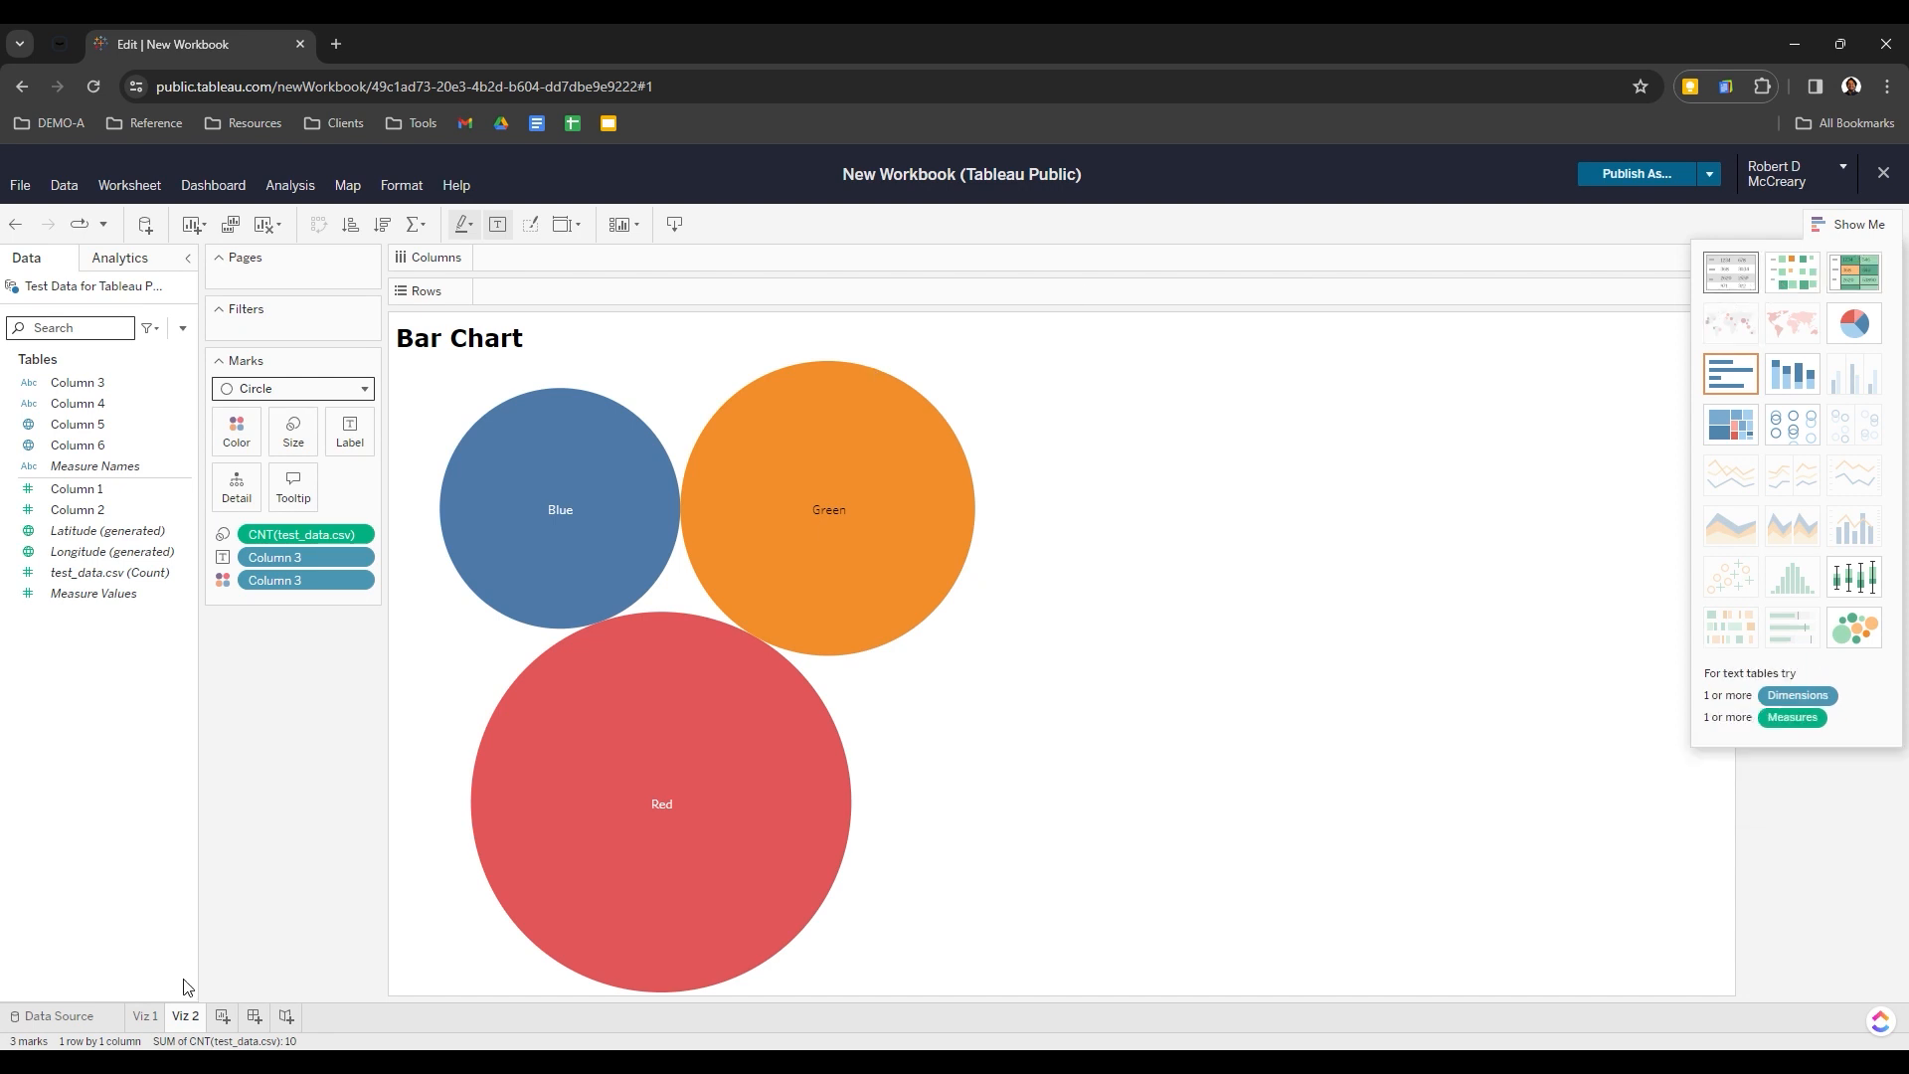
Return to the Viz 1 worksheet to hide the Show Me chart suggestions, then add a new blank worksheet
{"action": "left_click", "coordinate": [157, 1015]}
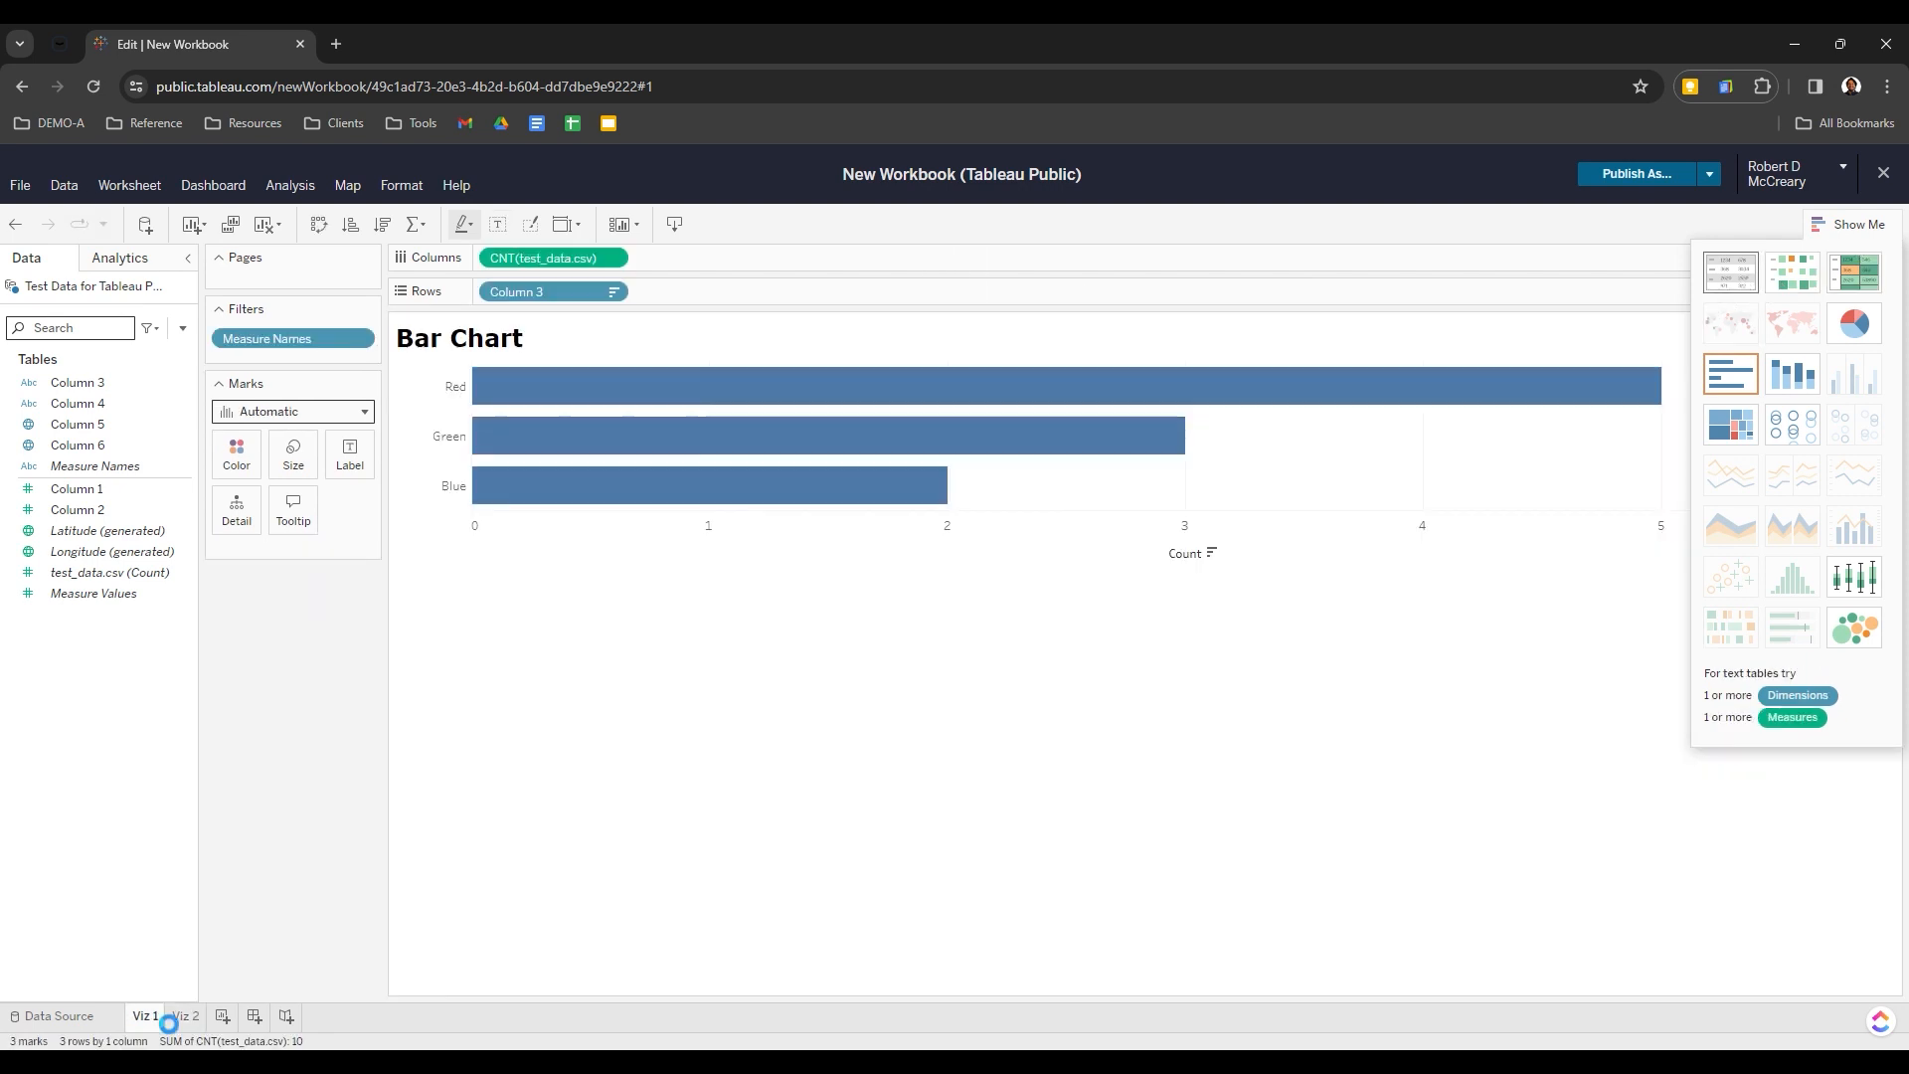
{"action": "left_click", "coordinate": [1844, 227]}
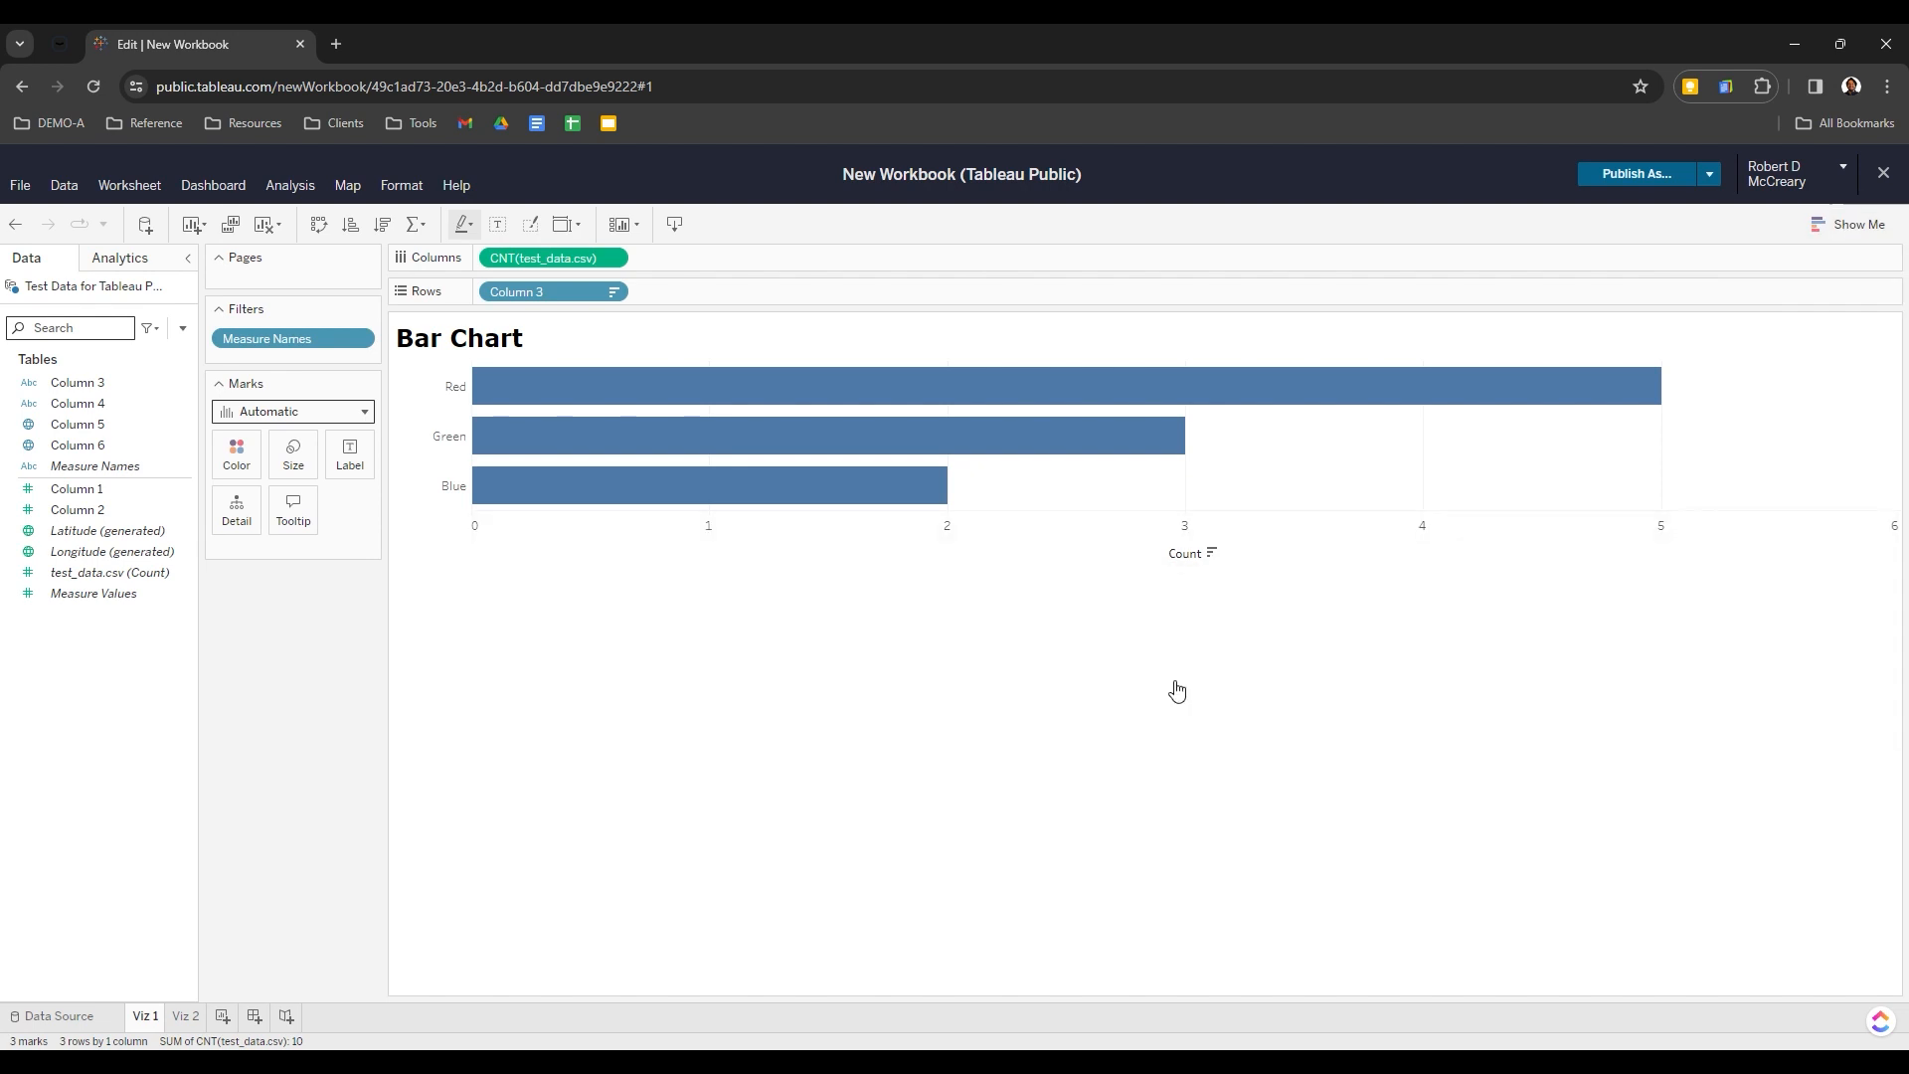
{"action": "left_click", "coordinate": [223, 1017]}
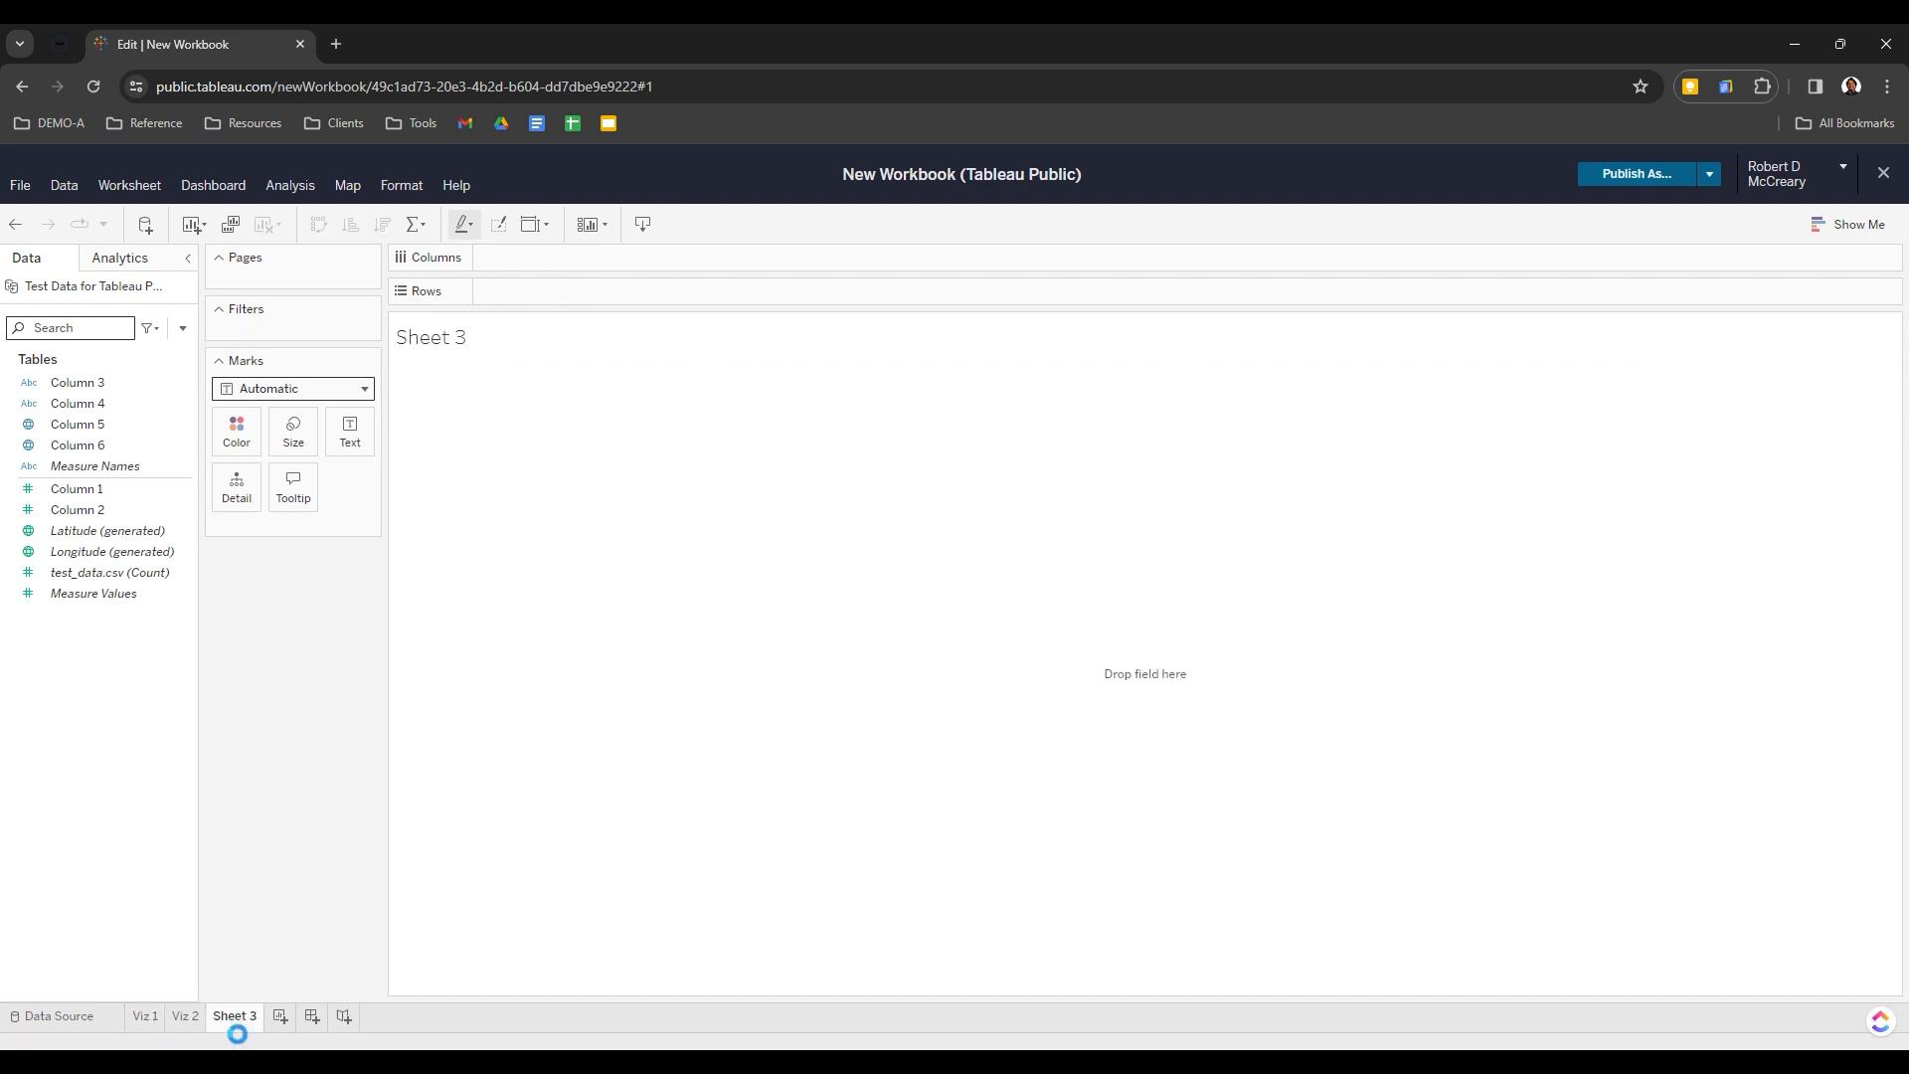
Build a bar chart on the new worksheet with Column 4 as rows and Measure Values as columns
{"action": "left_click", "coordinate": [176, 408]}
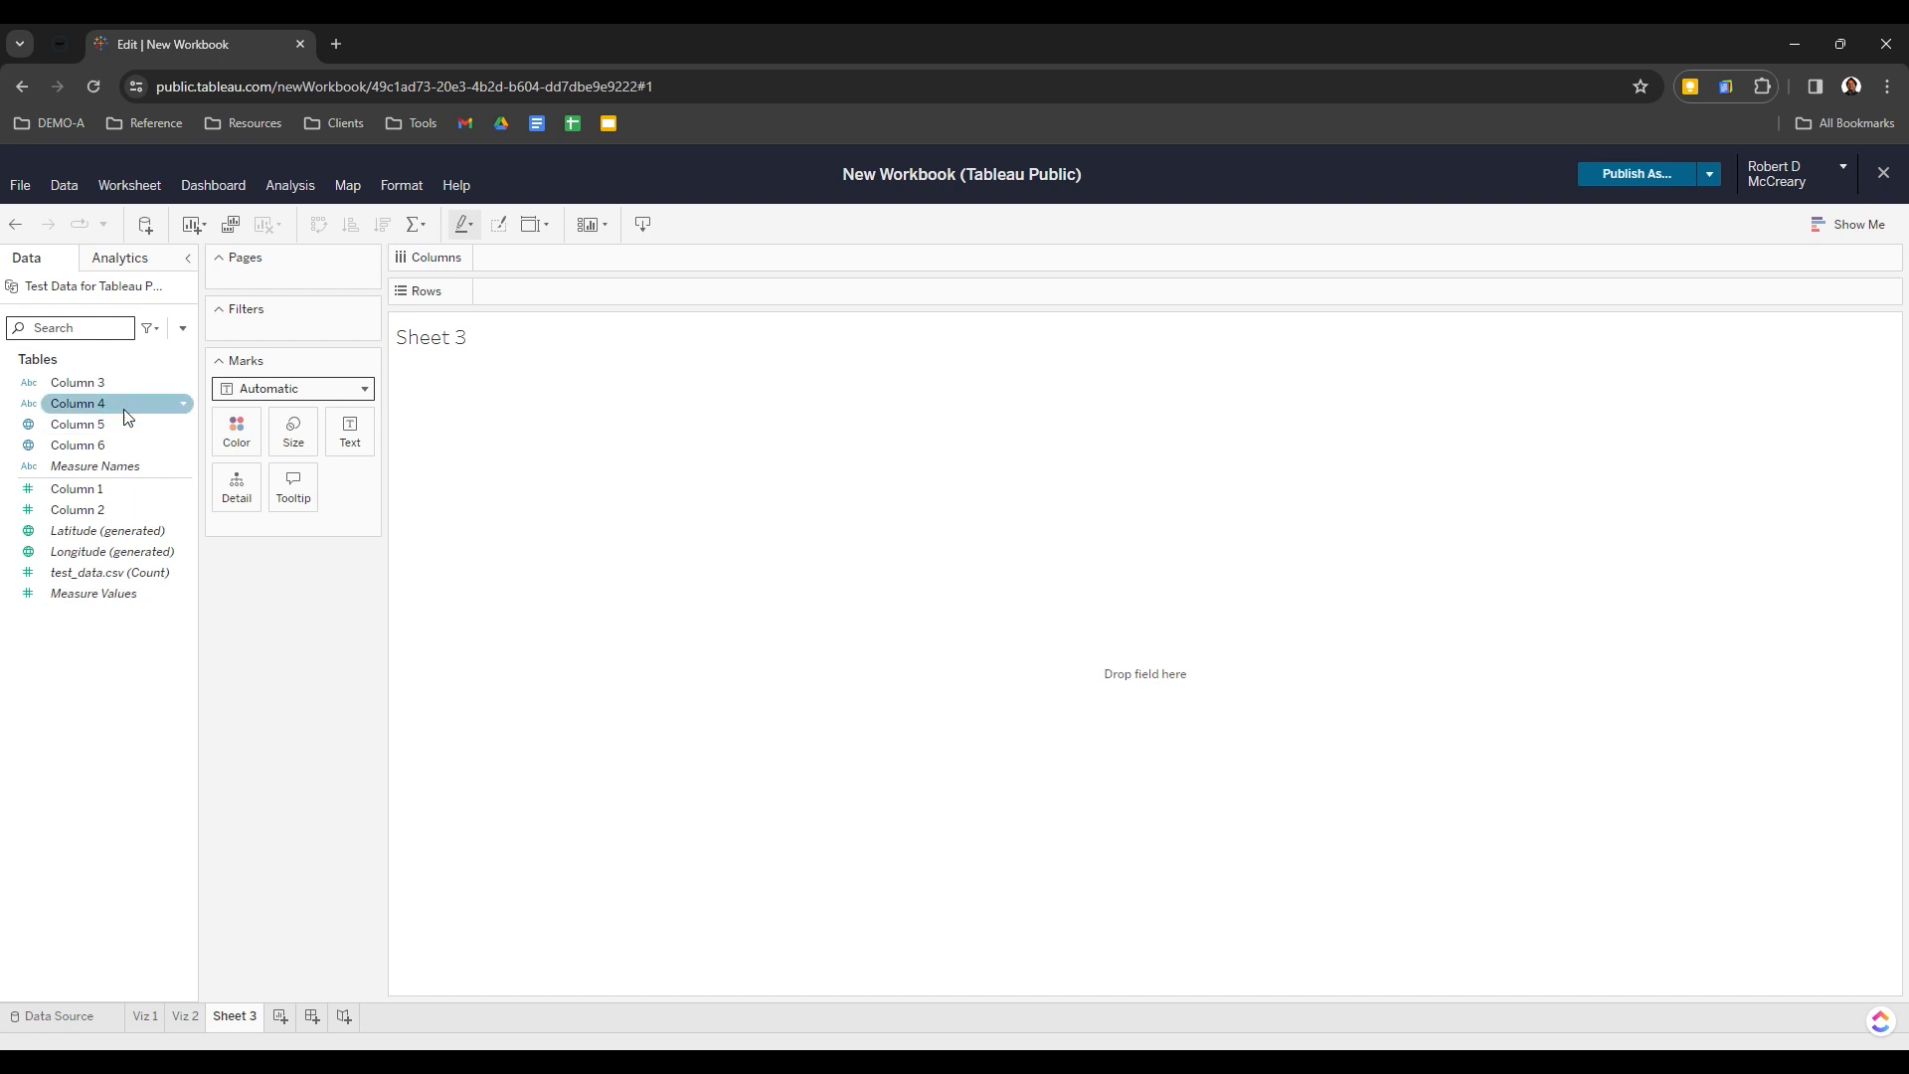
{"action": "left_click_drag", "start_coordinate": [125, 402], "coordinate": [625, 303]}
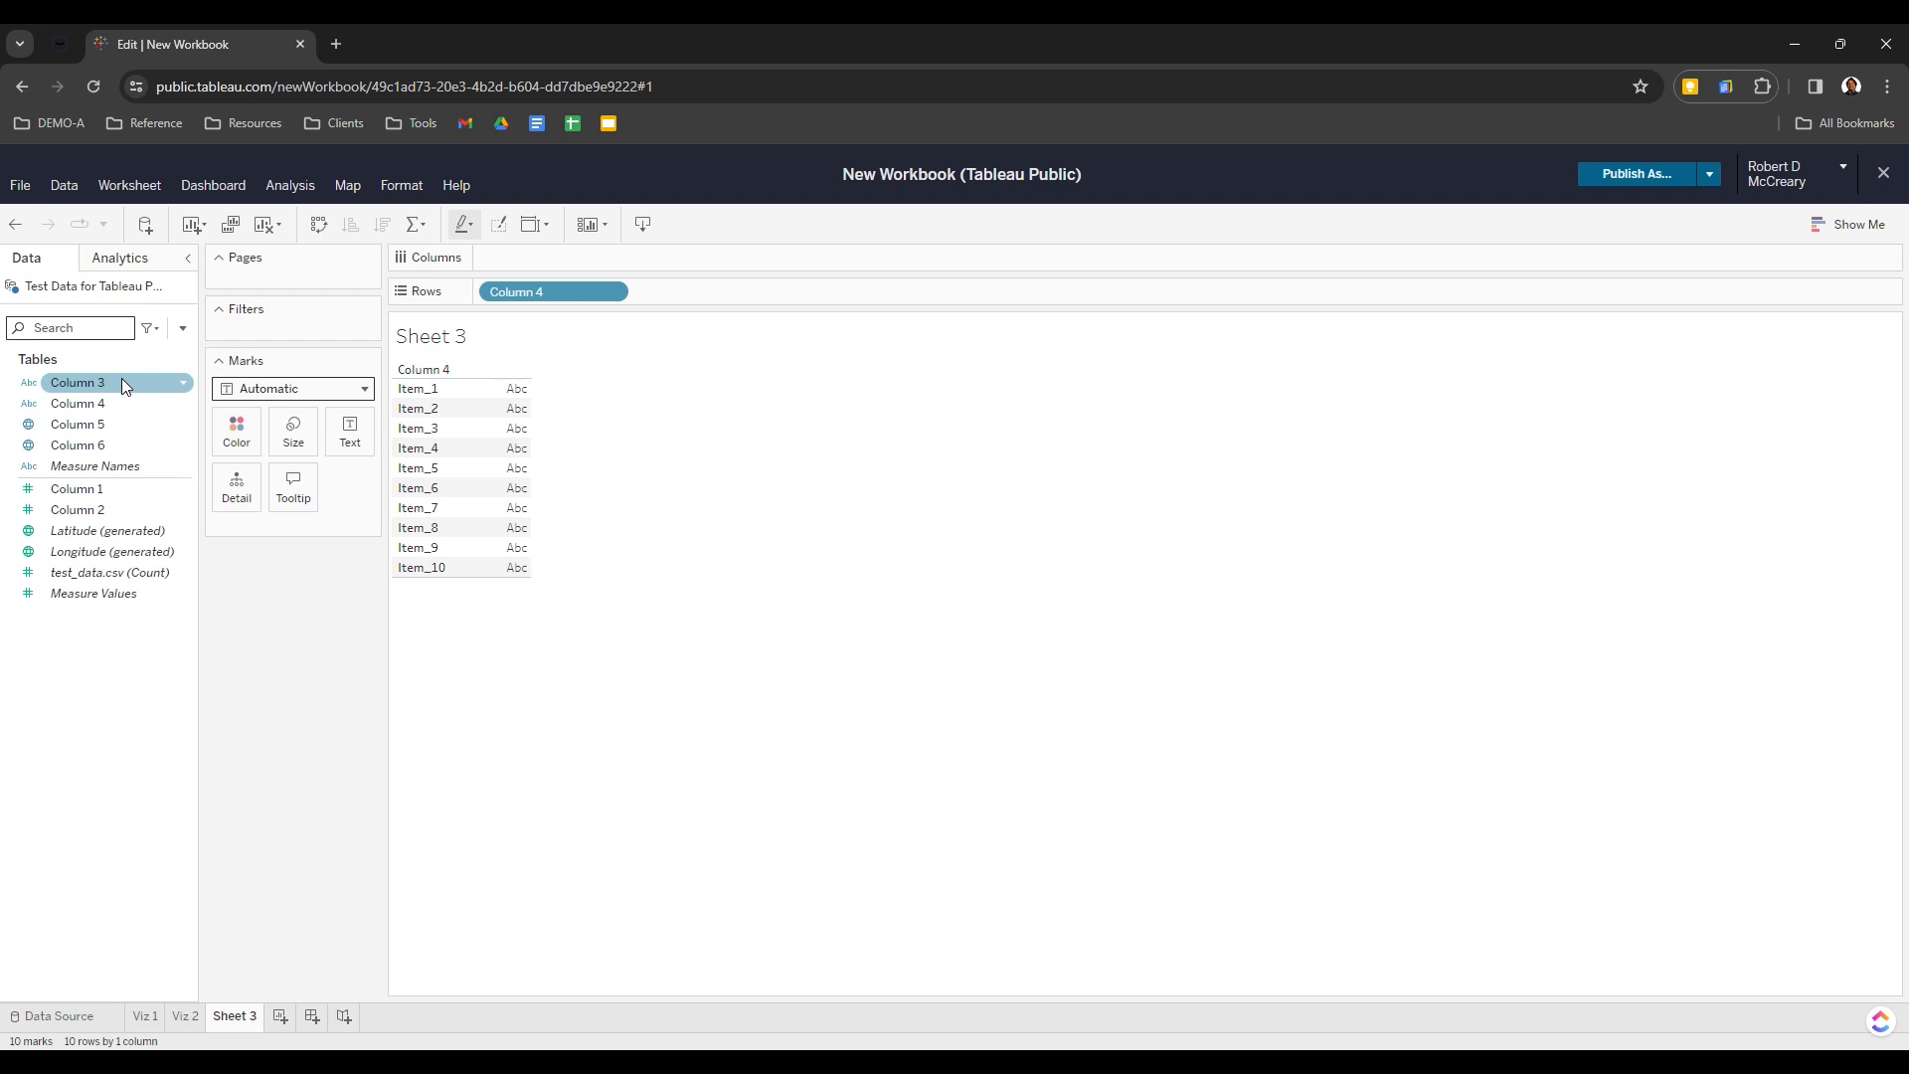
{"action": "left_click_drag", "start_coordinate": [124, 386], "coordinate": [591, 398]}
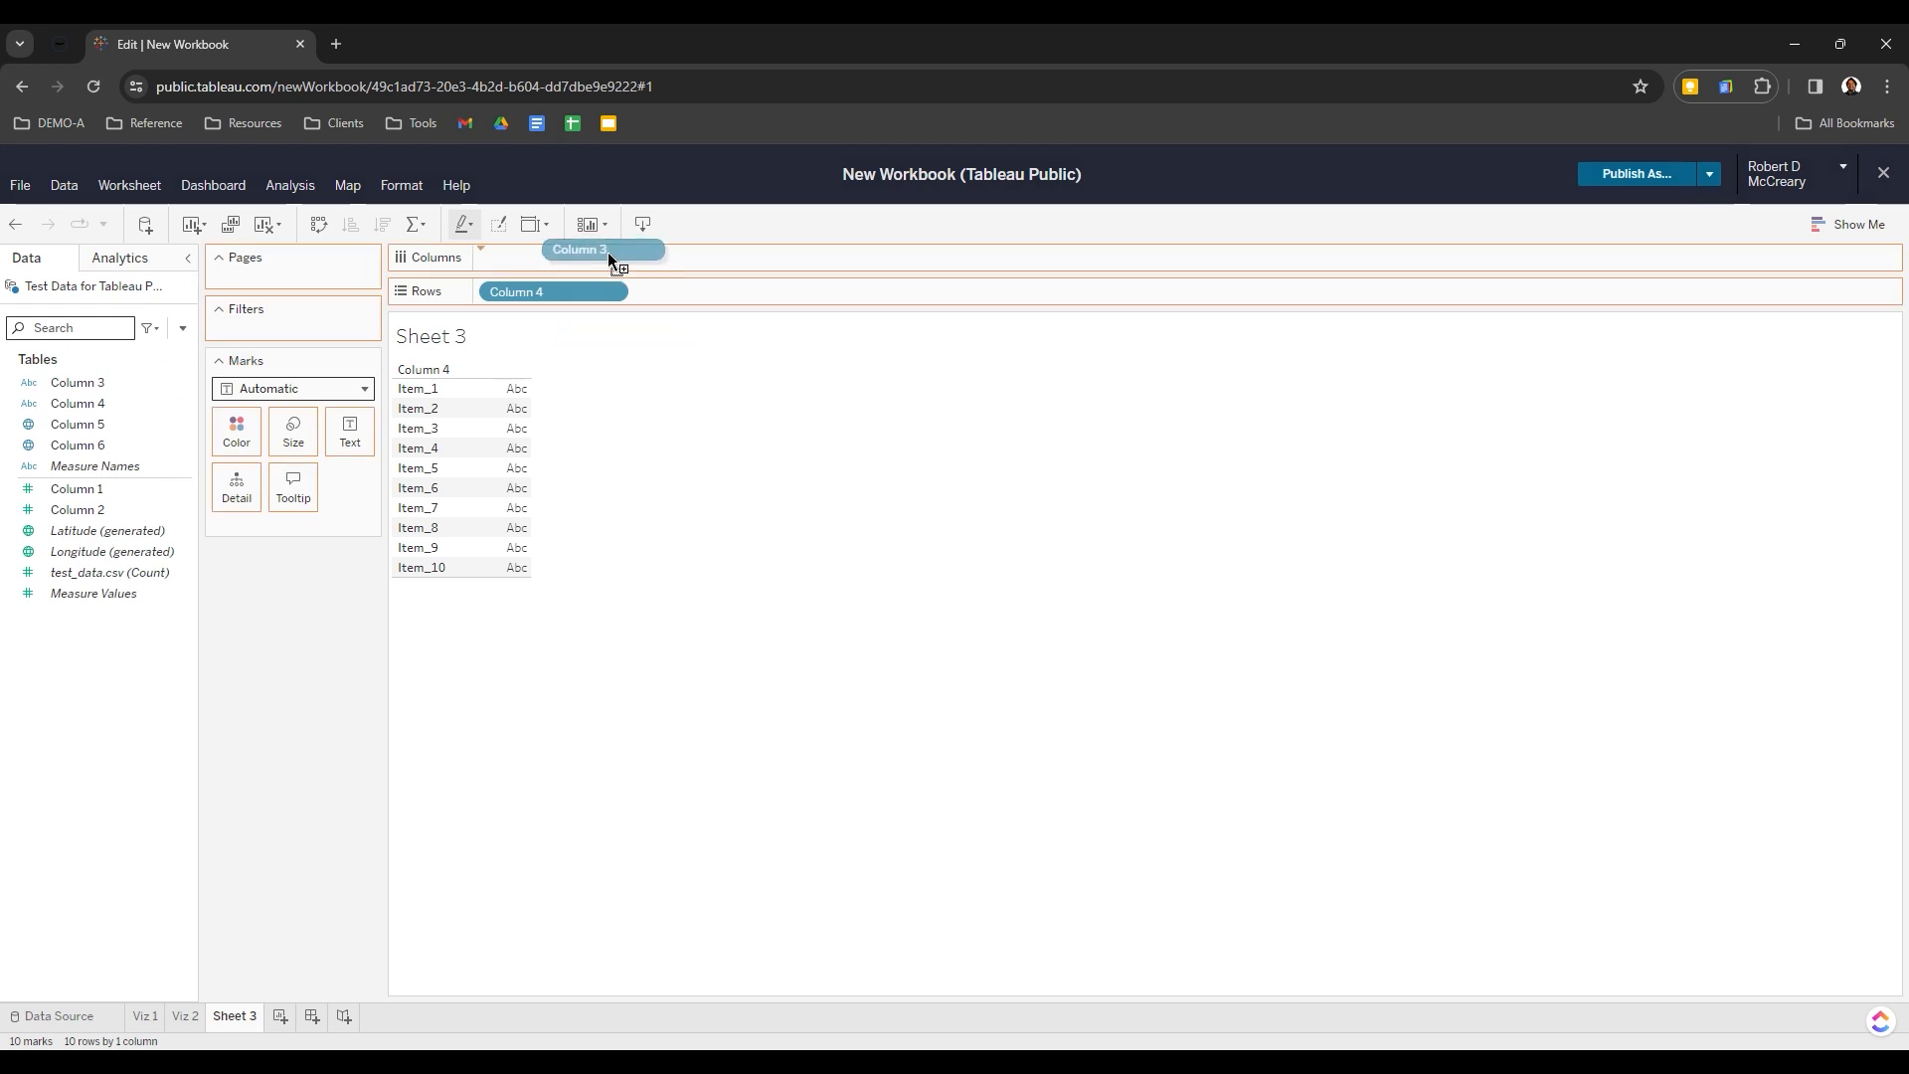
{"action": "left_click_drag", "start_coordinate": [610, 258], "coordinate": [124, 390]}
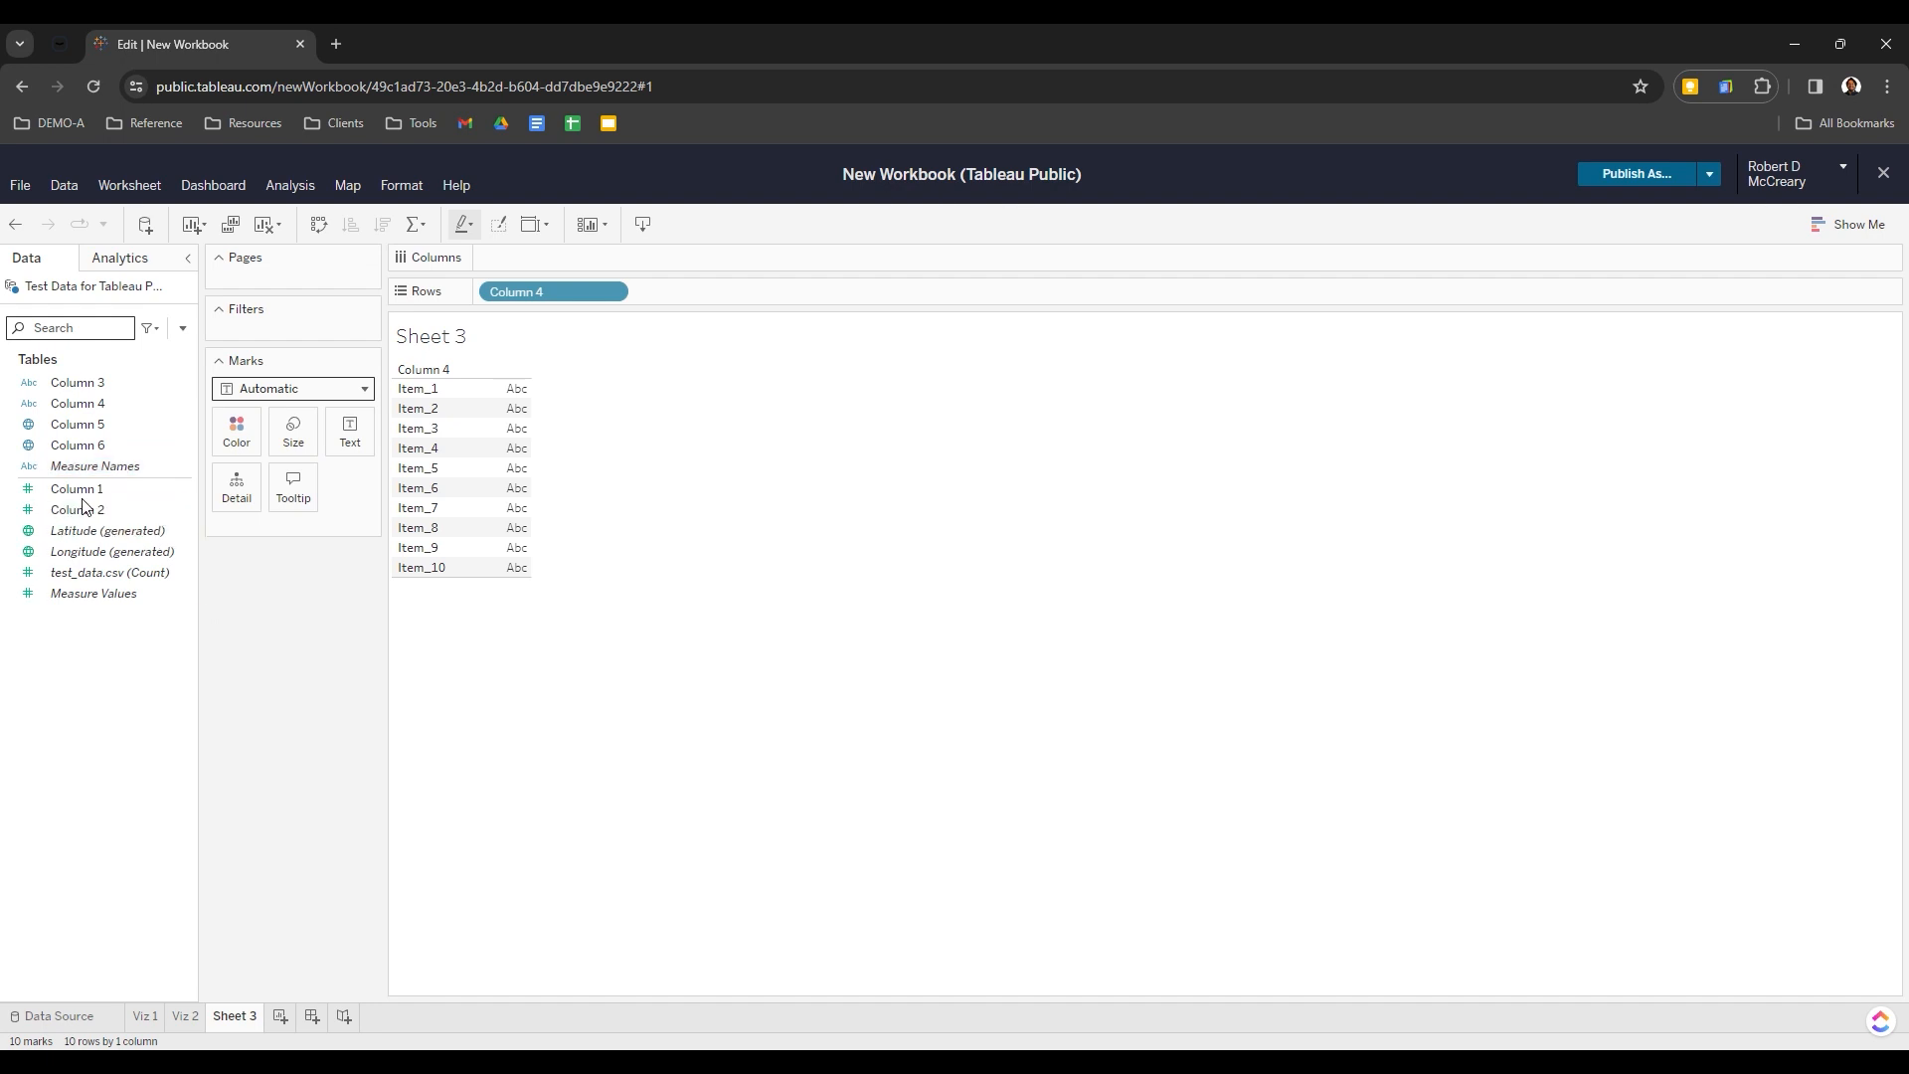
{"action": "left_click_drag", "start_coordinate": [110, 594], "coordinate": [606, 266]}
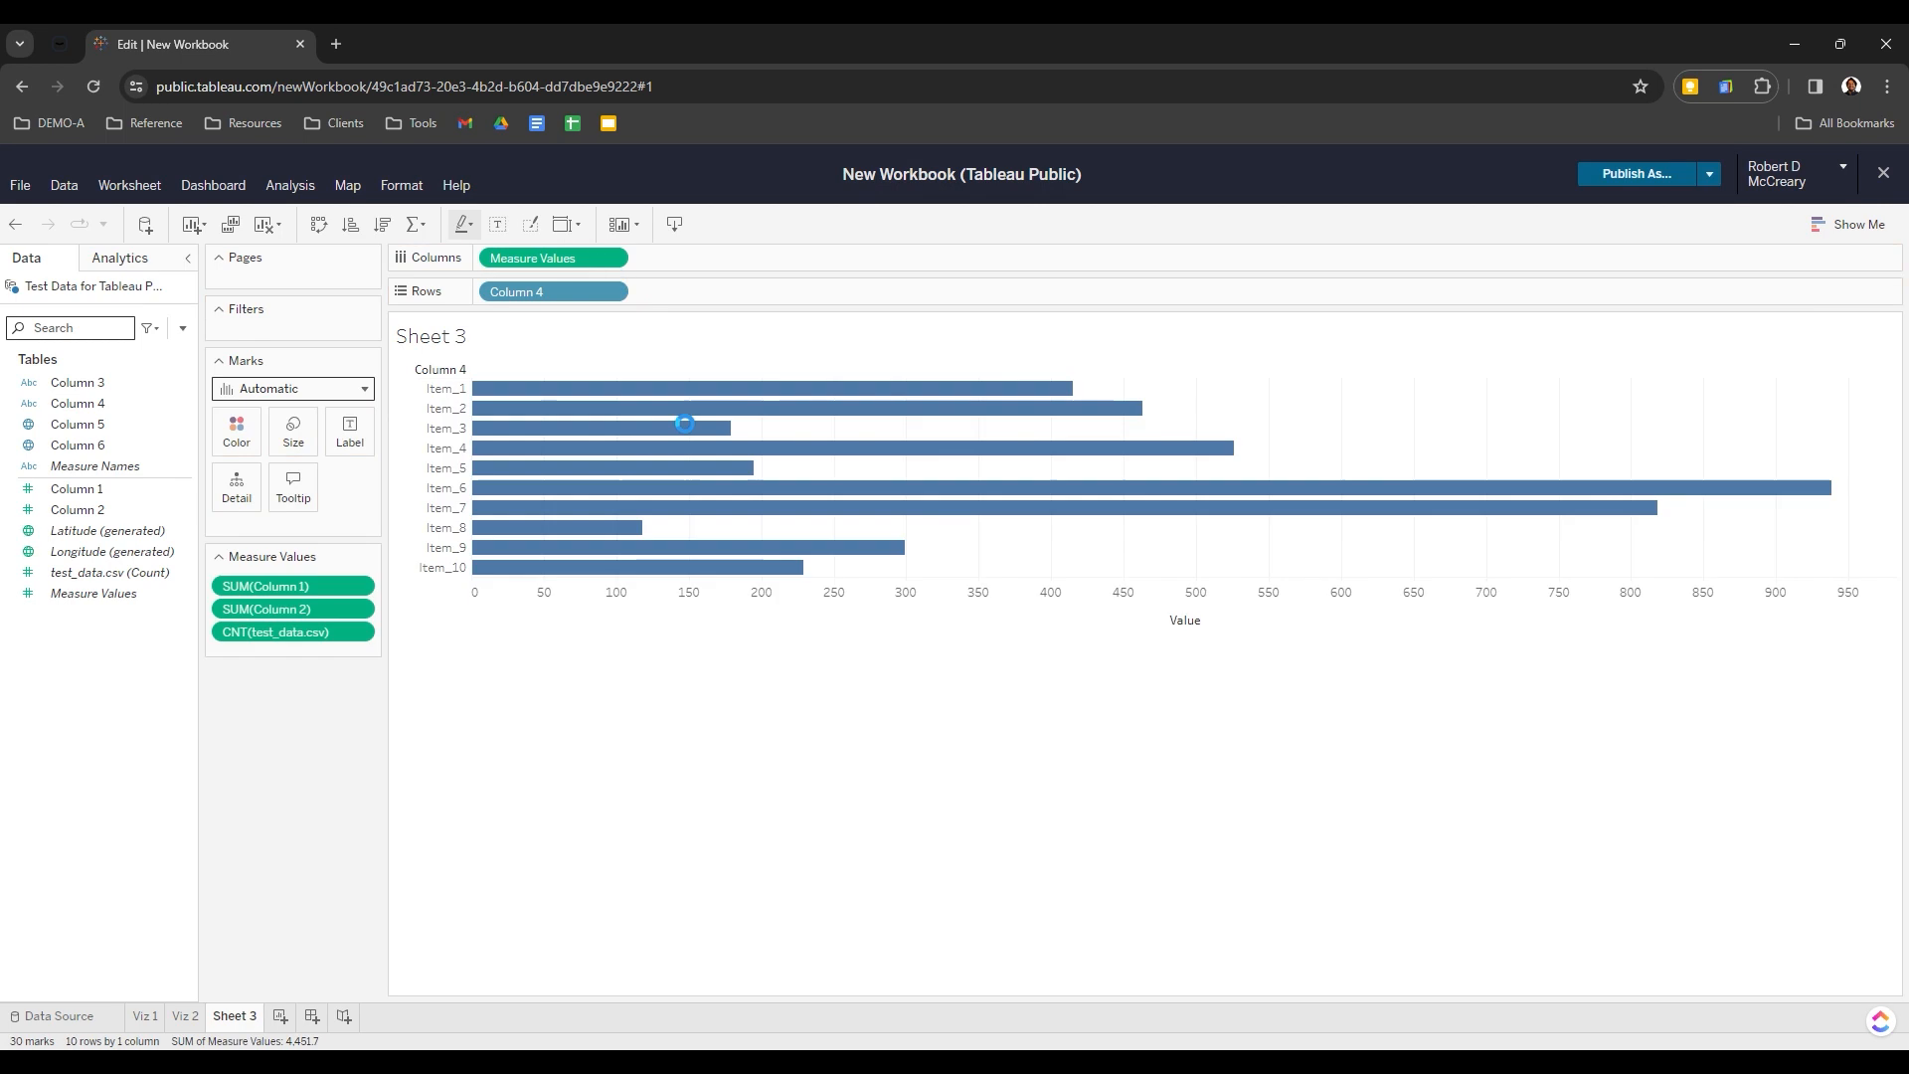
Sort the Column 4 bars in descending order by the Value axis and clear the axis selection
{"action": "left_click", "coordinate": [1214, 628]}
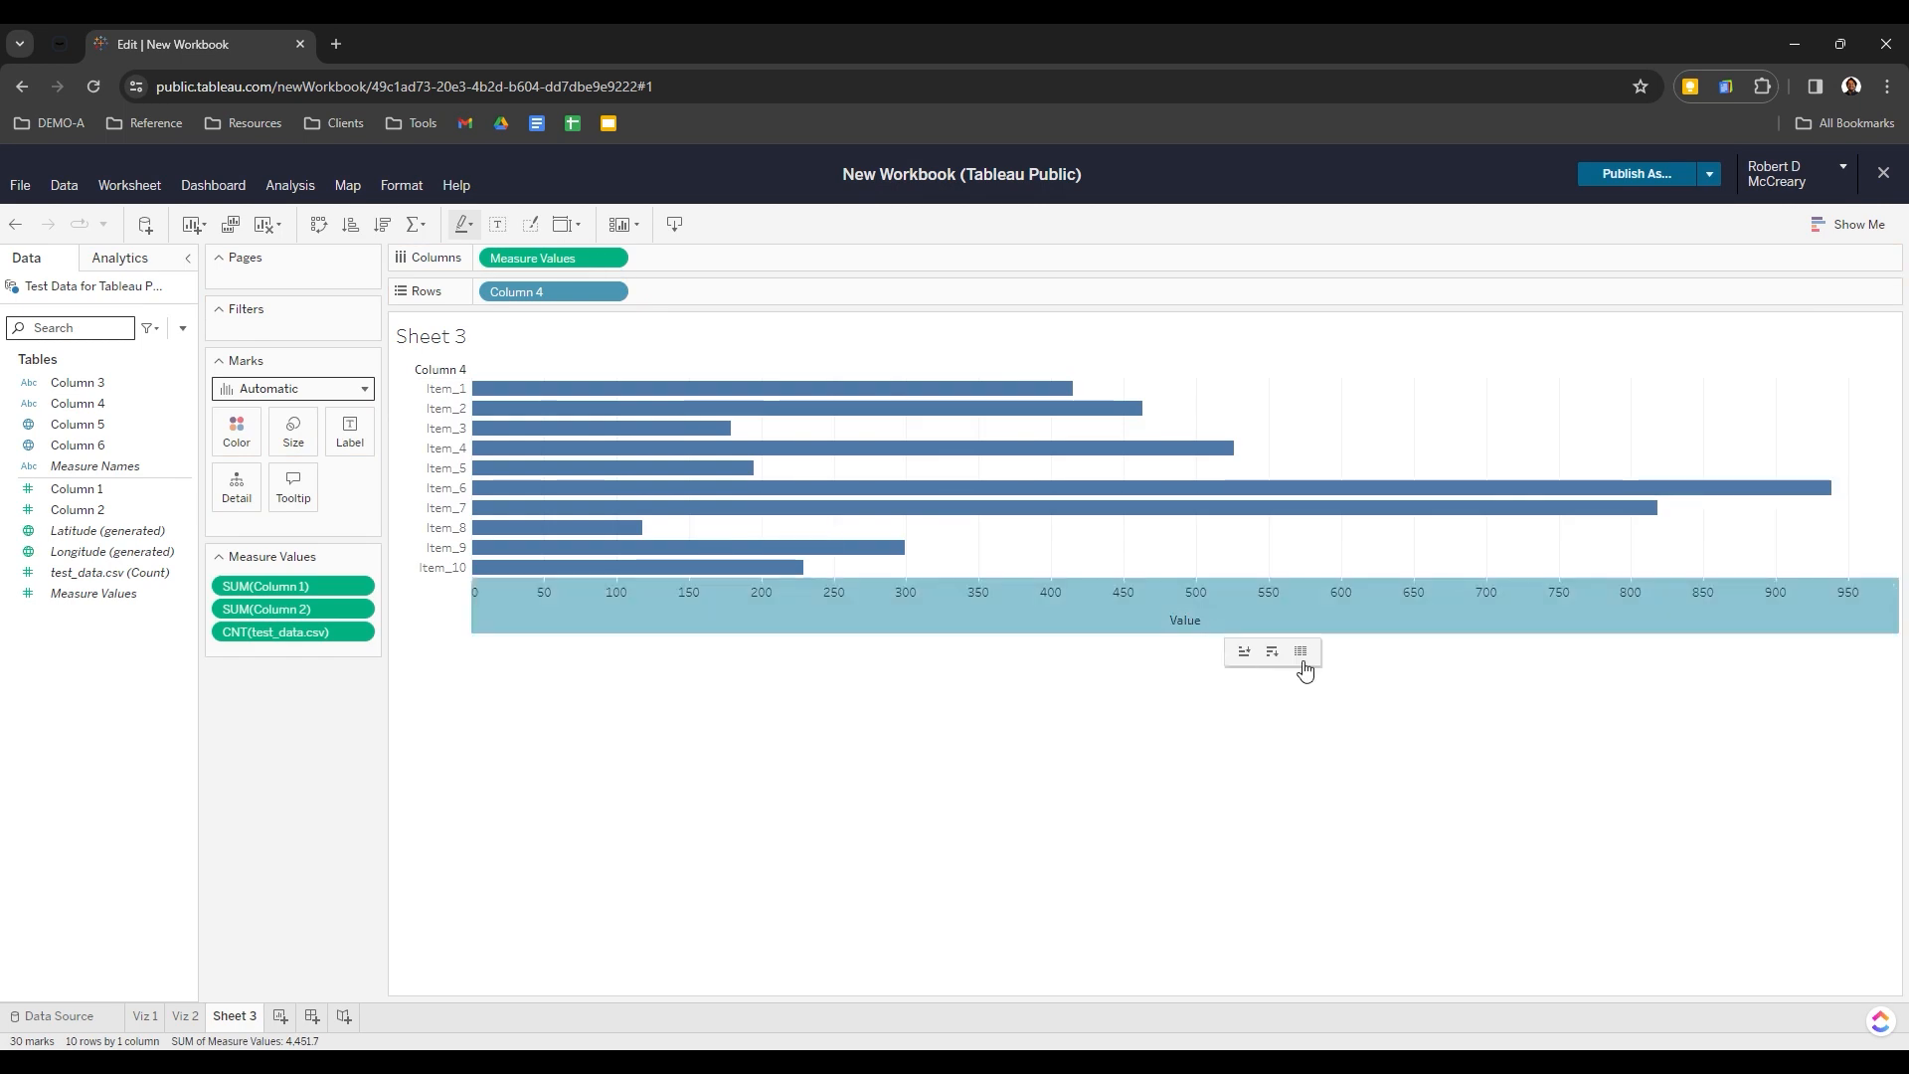
{"action": "left_click", "coordinate": [1278, 657]}
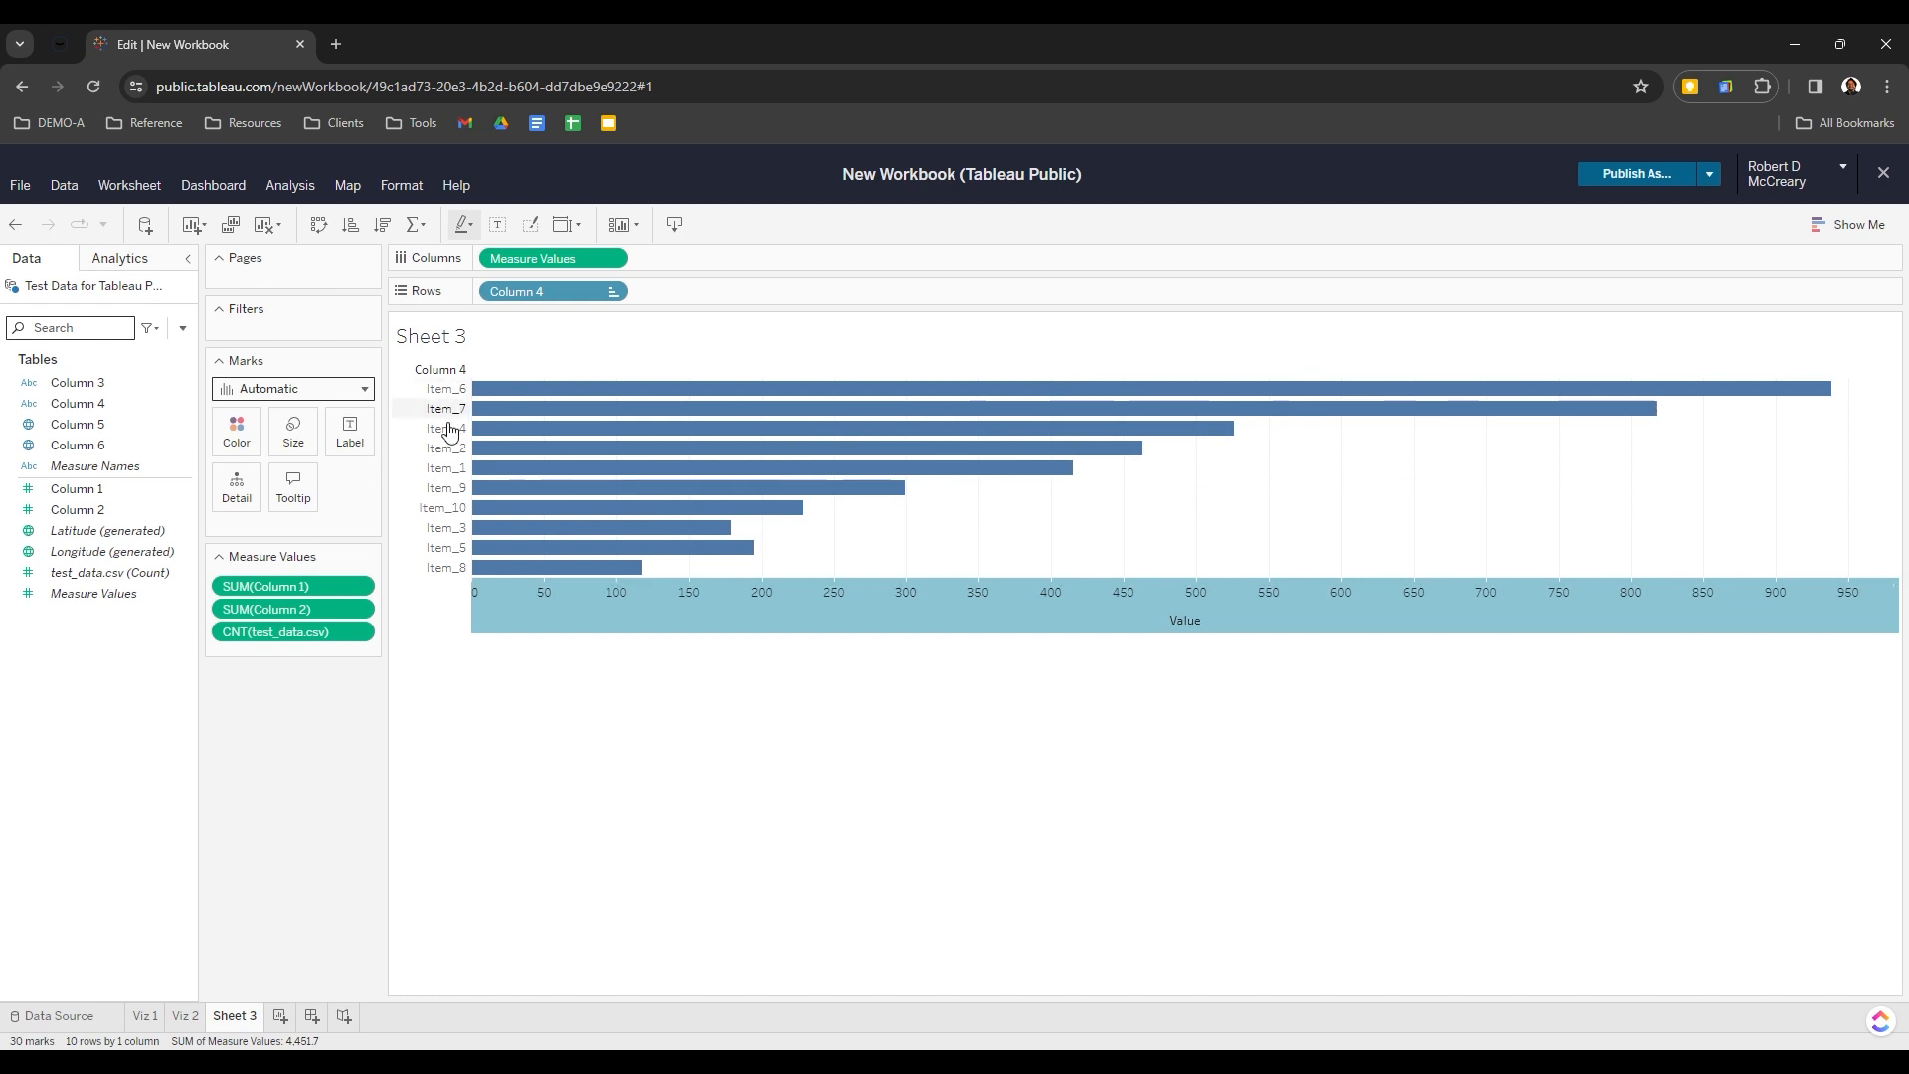
{"action": "left_click", "coordinate": [545, 698]}
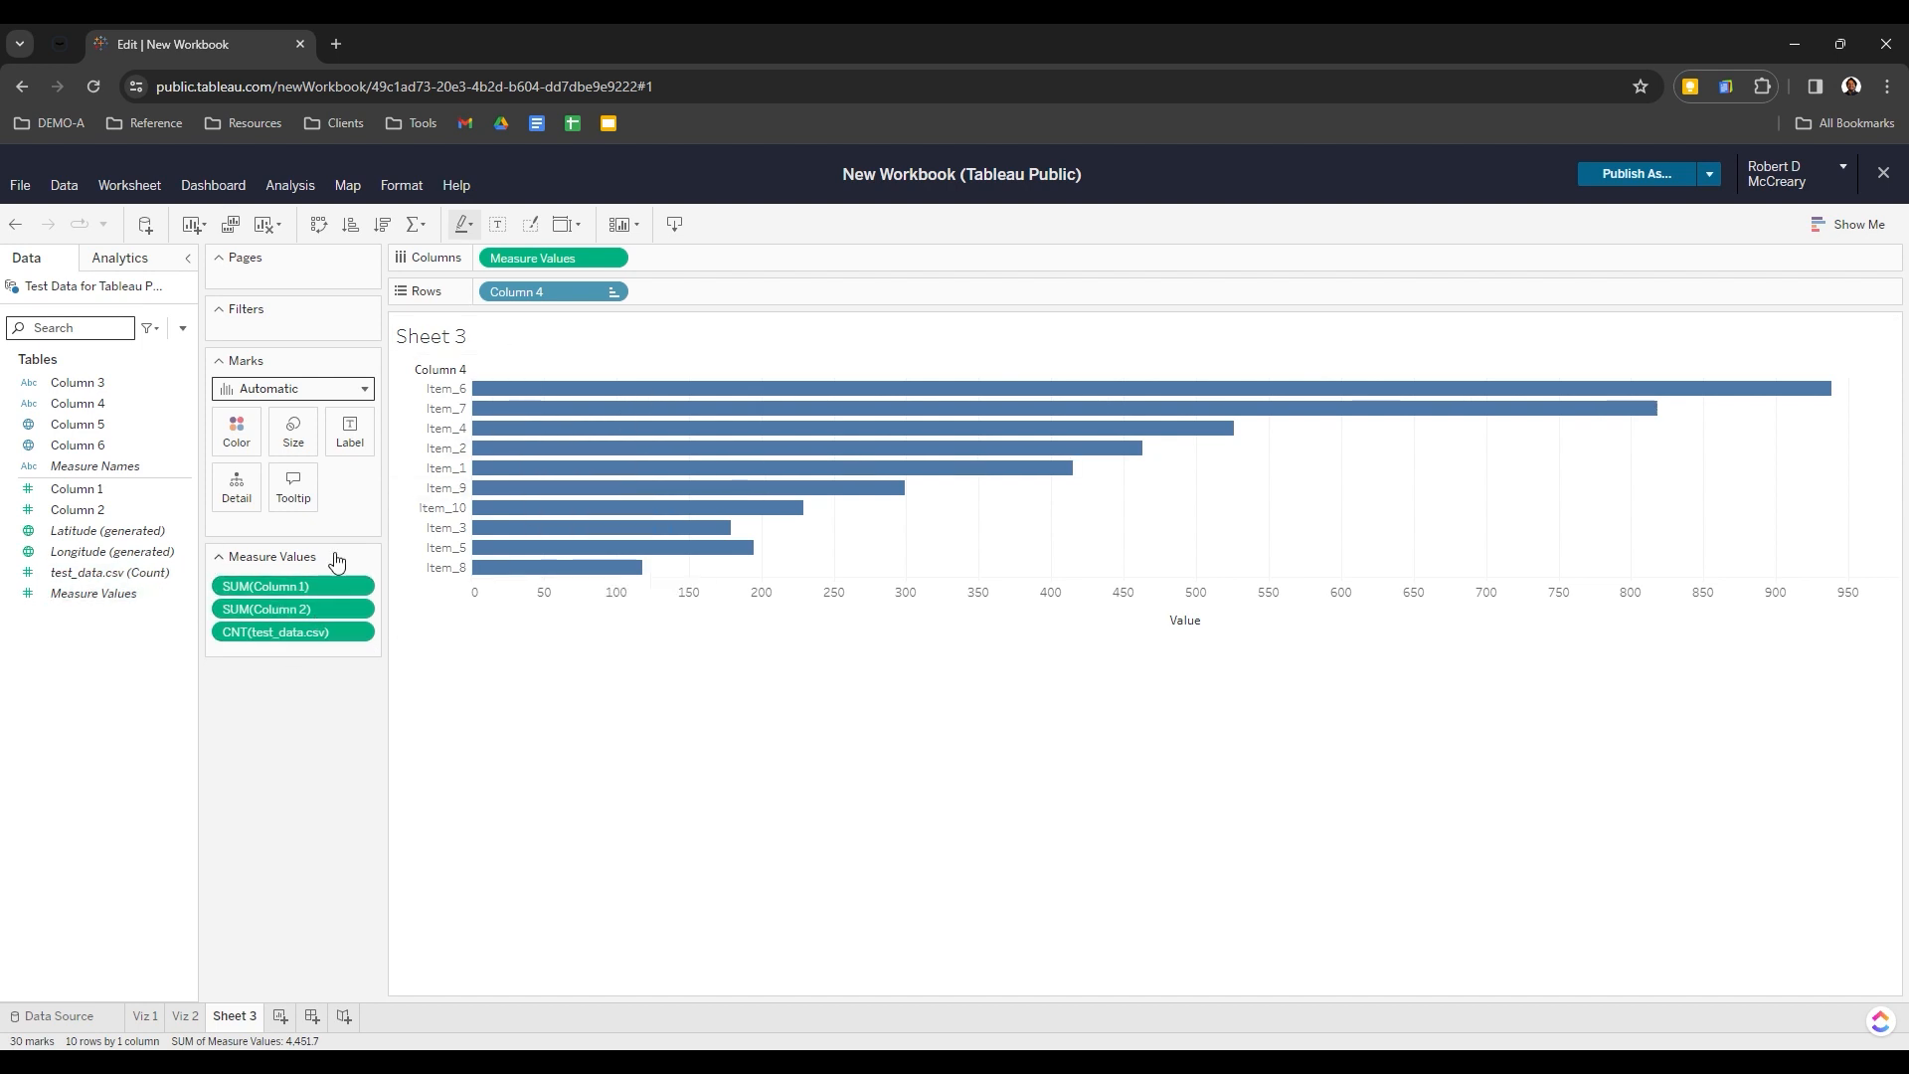
Try replacing Measure Values in the columns with test_data.csv (Count), then remove that count field
{"action": "left_click_drag", "start_coordinate": [549, 268], "coordinate": [122, 534]}
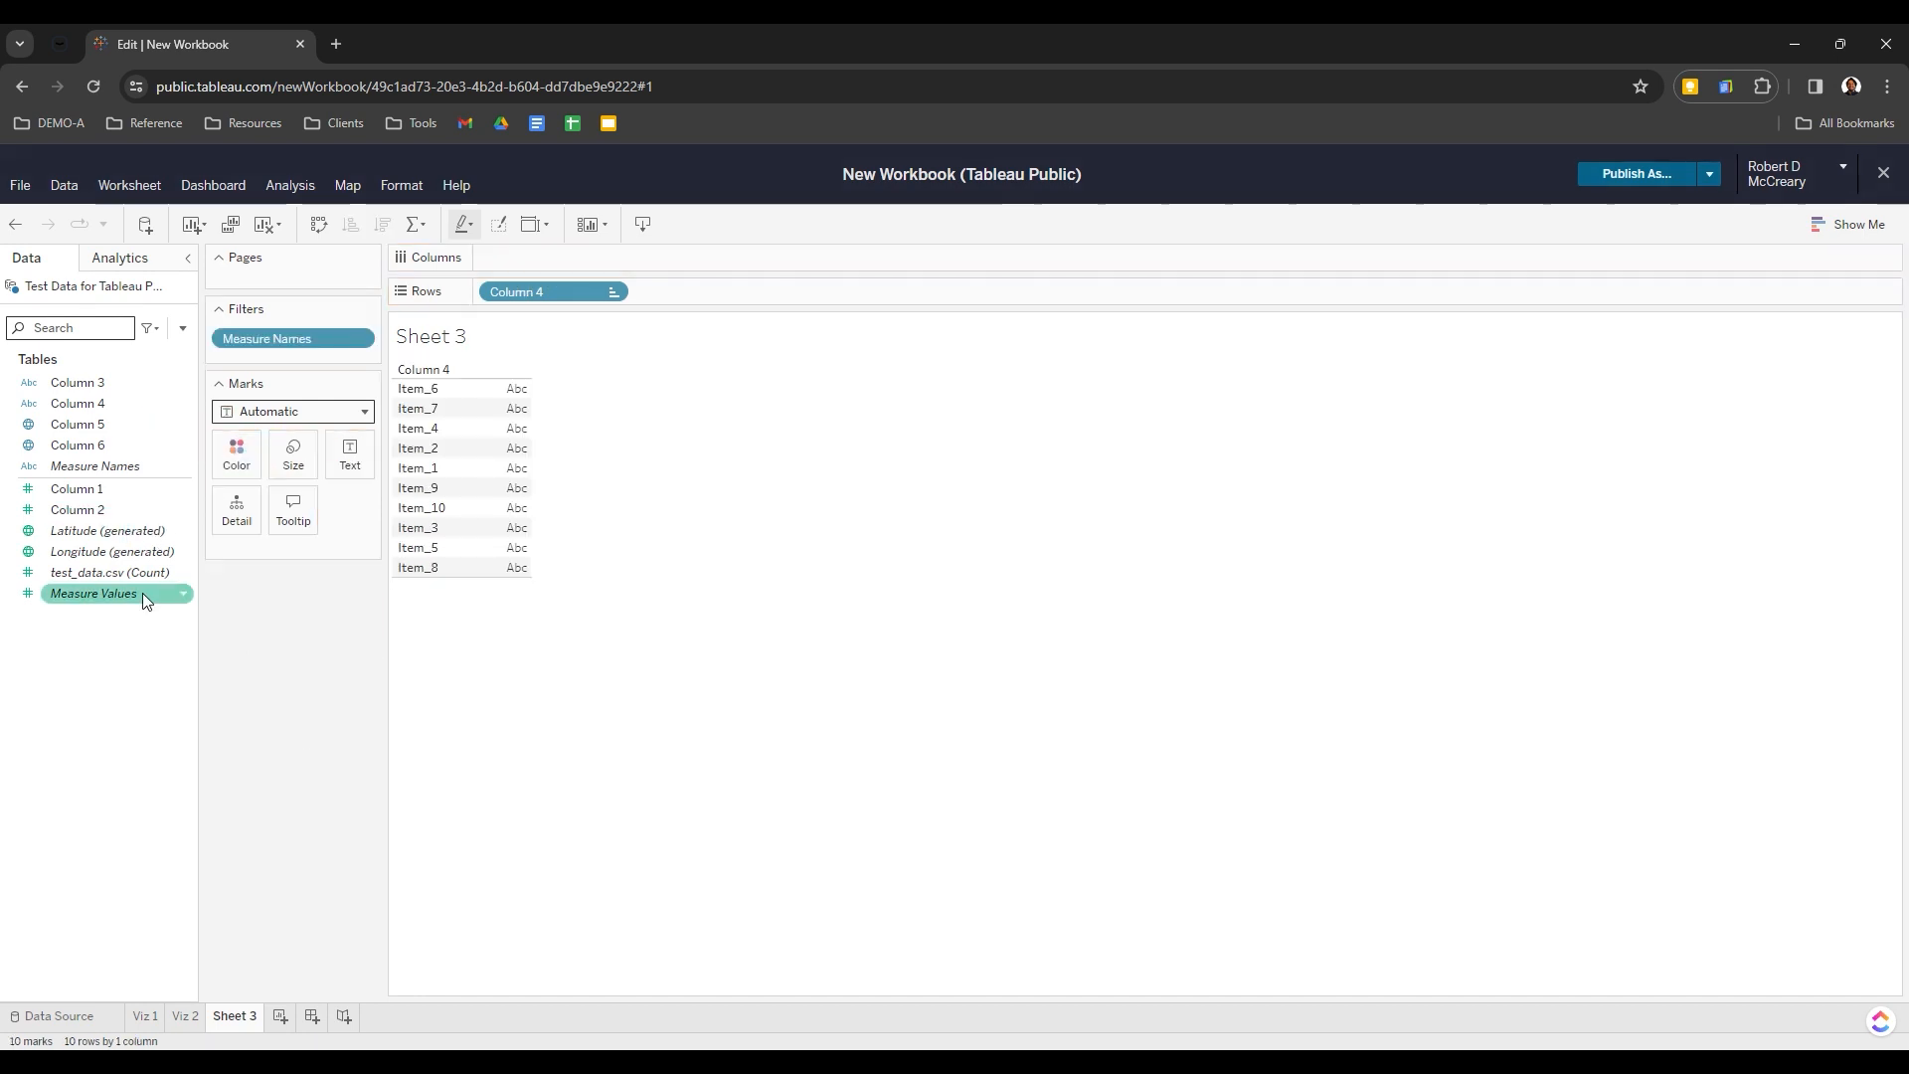
{"action": "left_click_drag", "start_coordinate": [147, 574], "coordinate": [575, 261]}
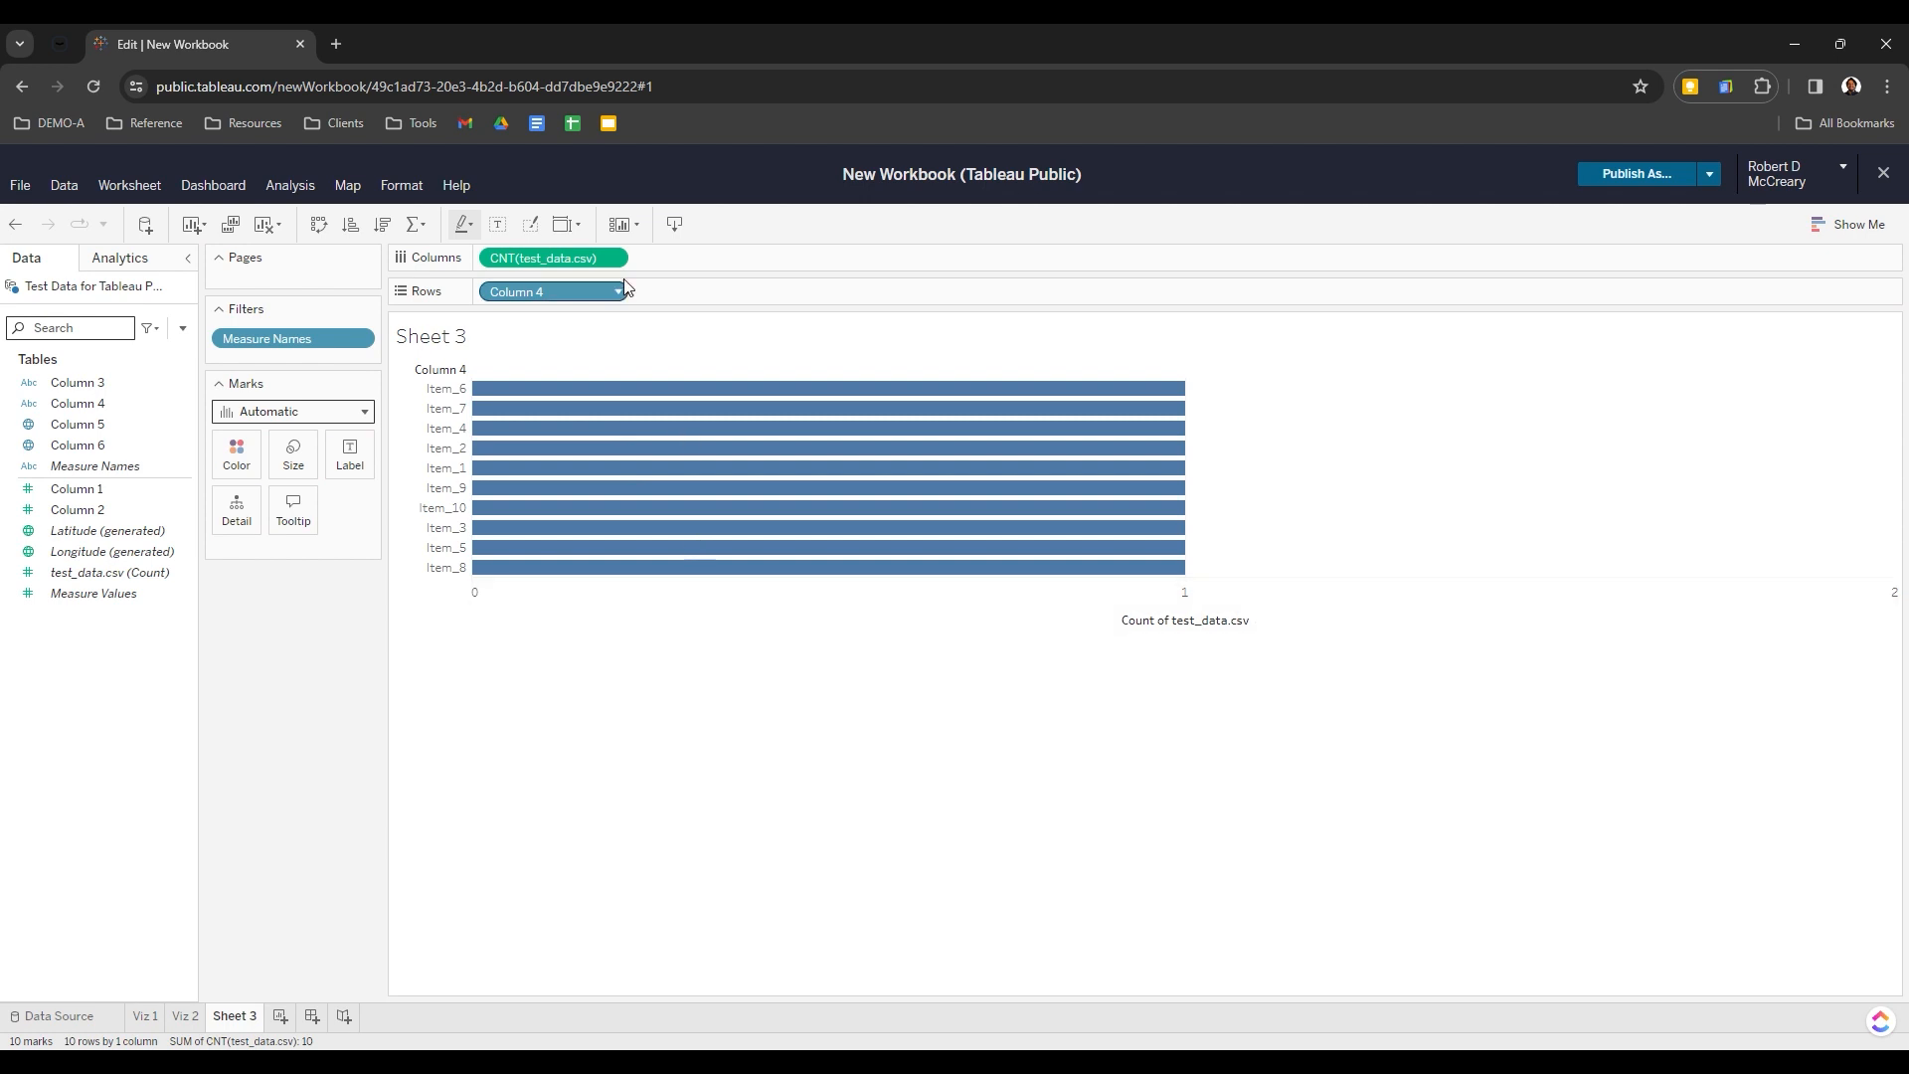
{"action": "right_click", "coordinate": [592, 259]}
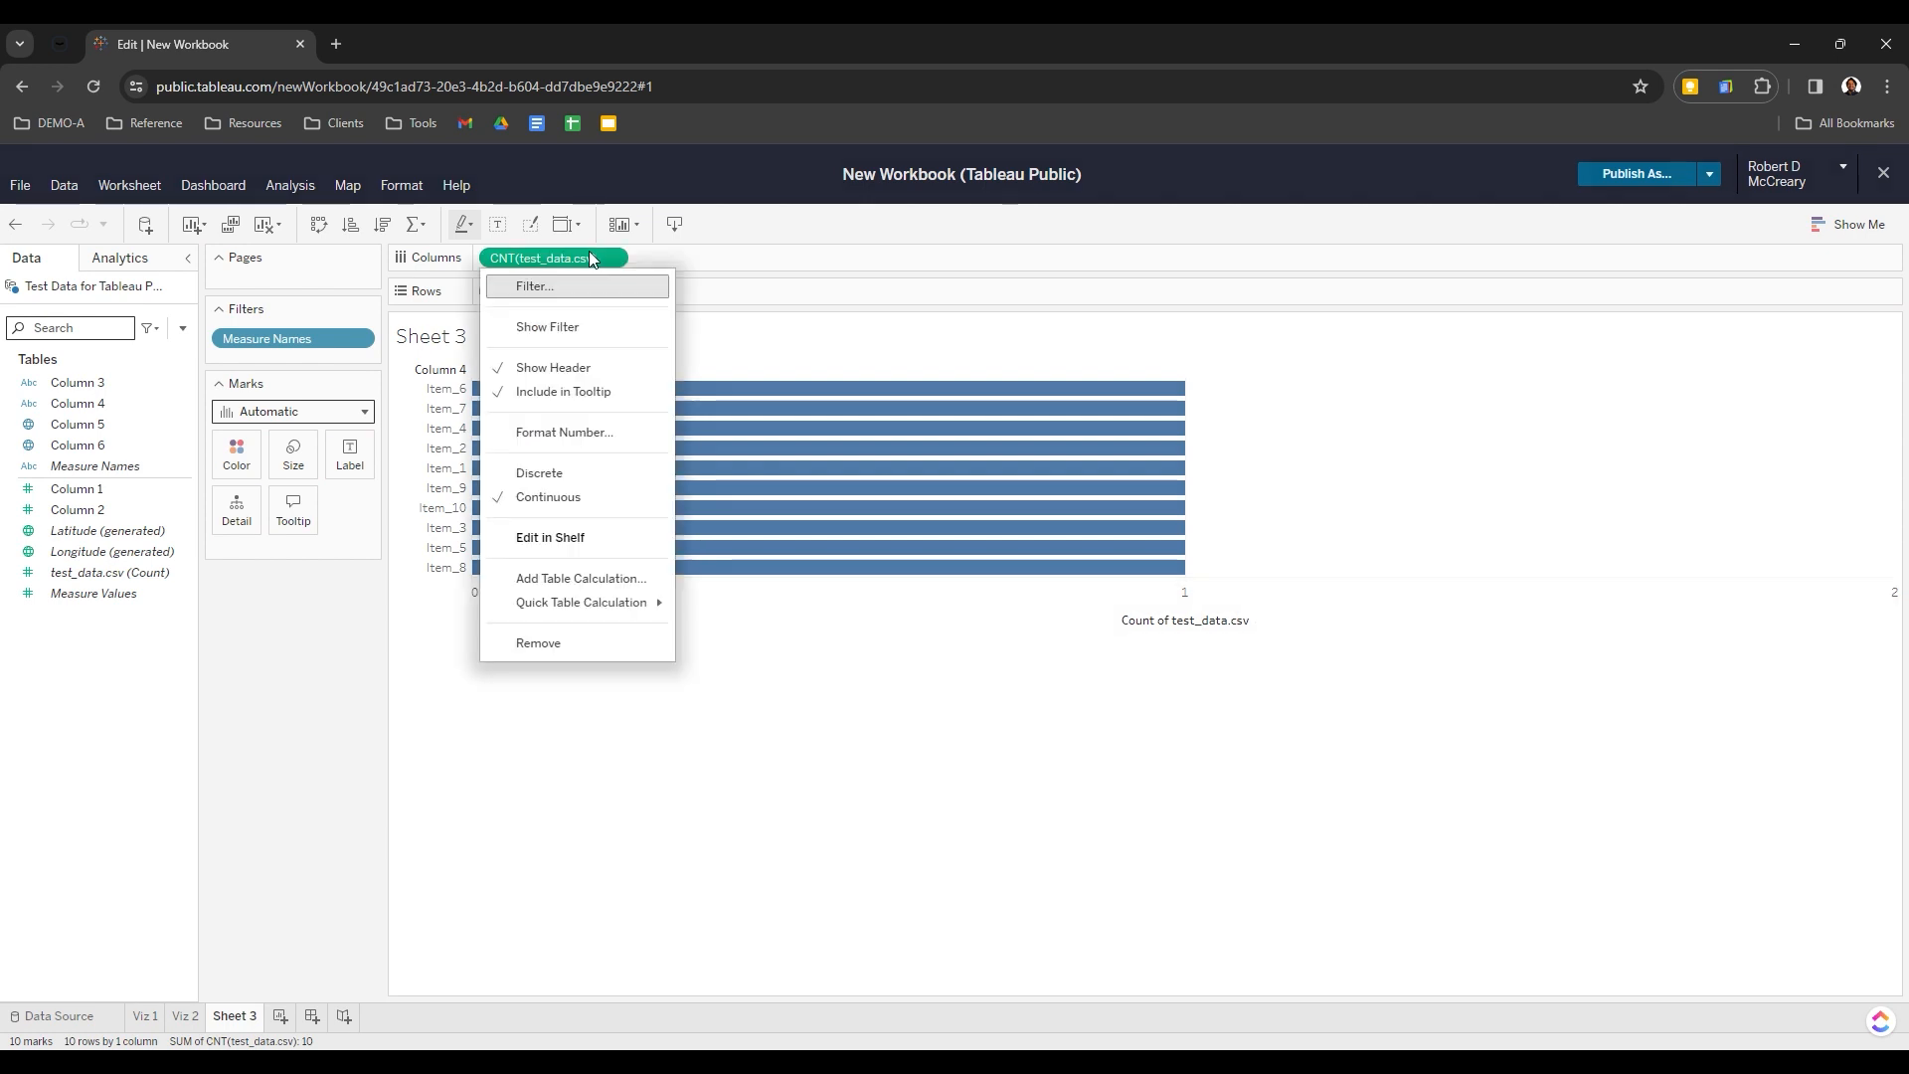
{"action": "left_click", "coordinate": [545, 641]}
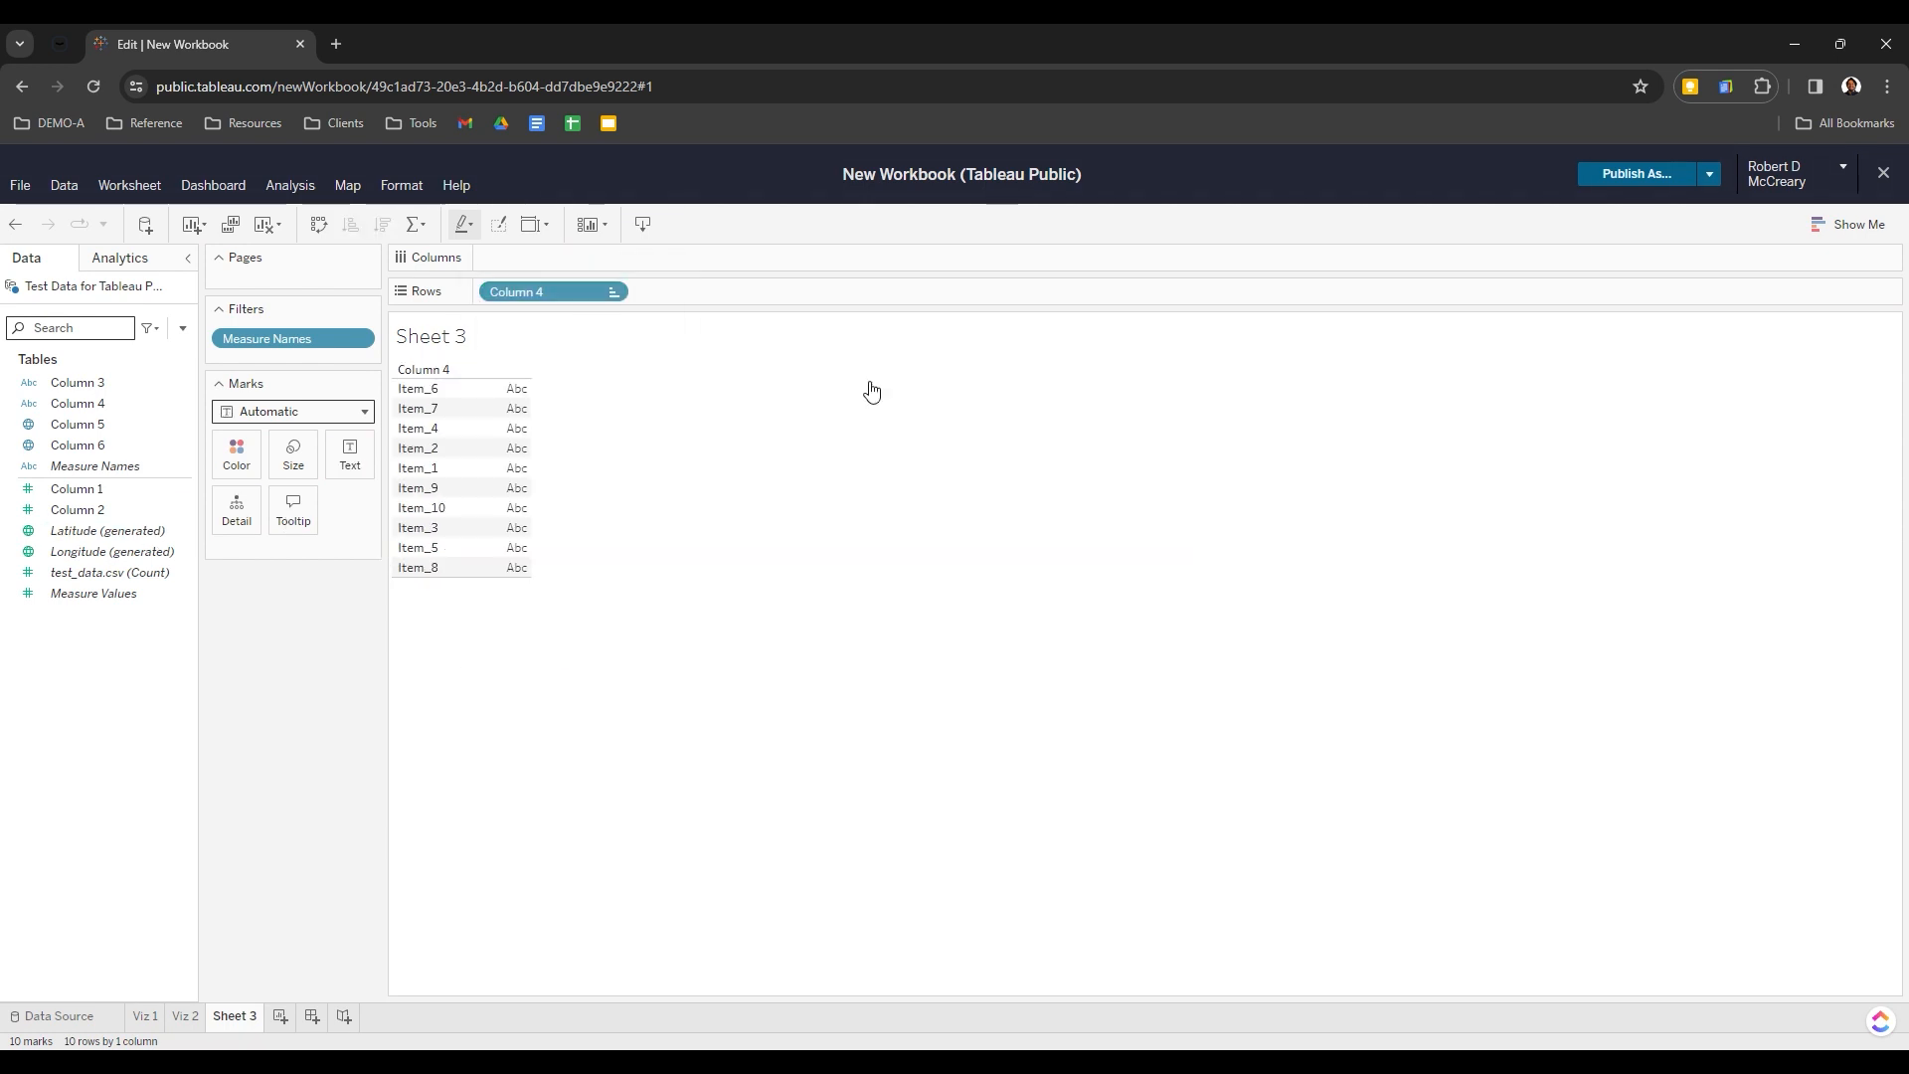
With the Show Me suggestions displayed, put Measure Values back in the columns and label the bars with Measure Values
{"action": "left_click", "coordinate": [1850, 235]}
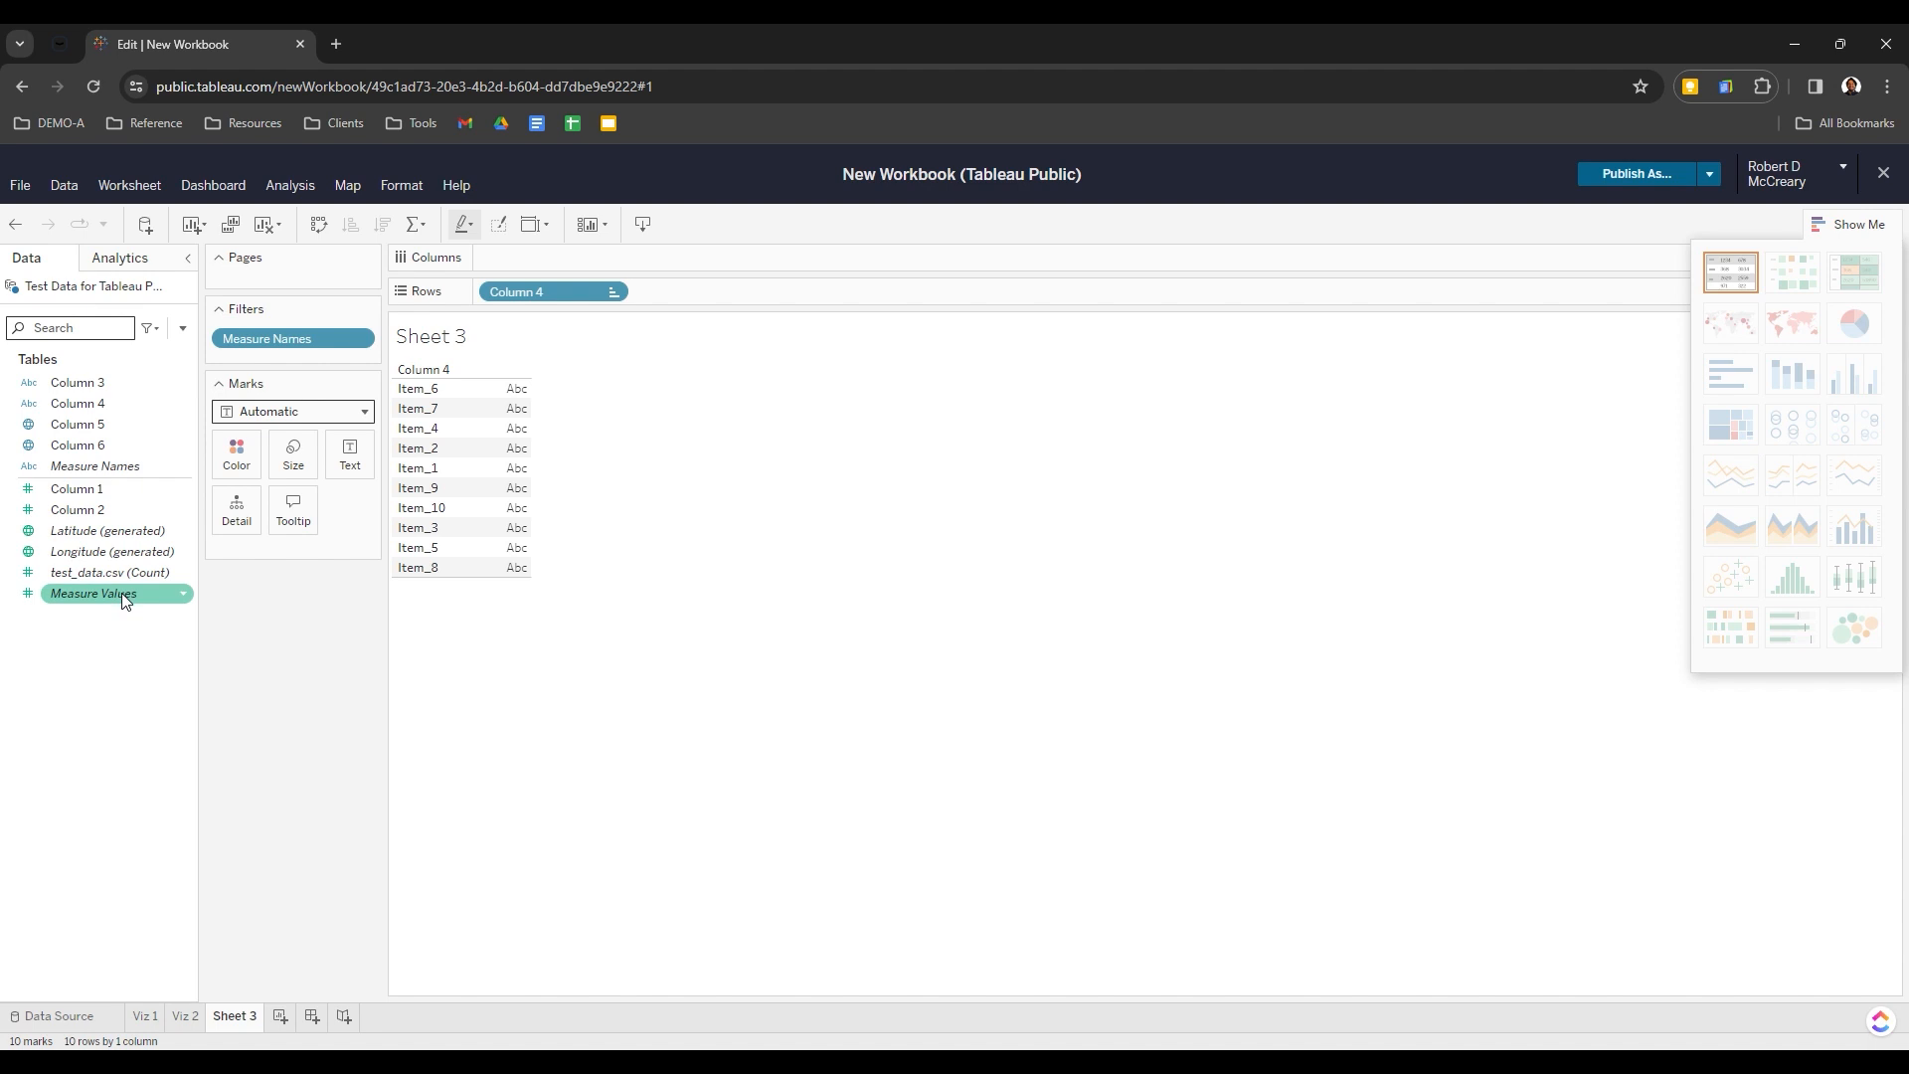
{"action": "left_click_drag", "start_coordinate": [123, 601], "coordinate": [587, 258]}
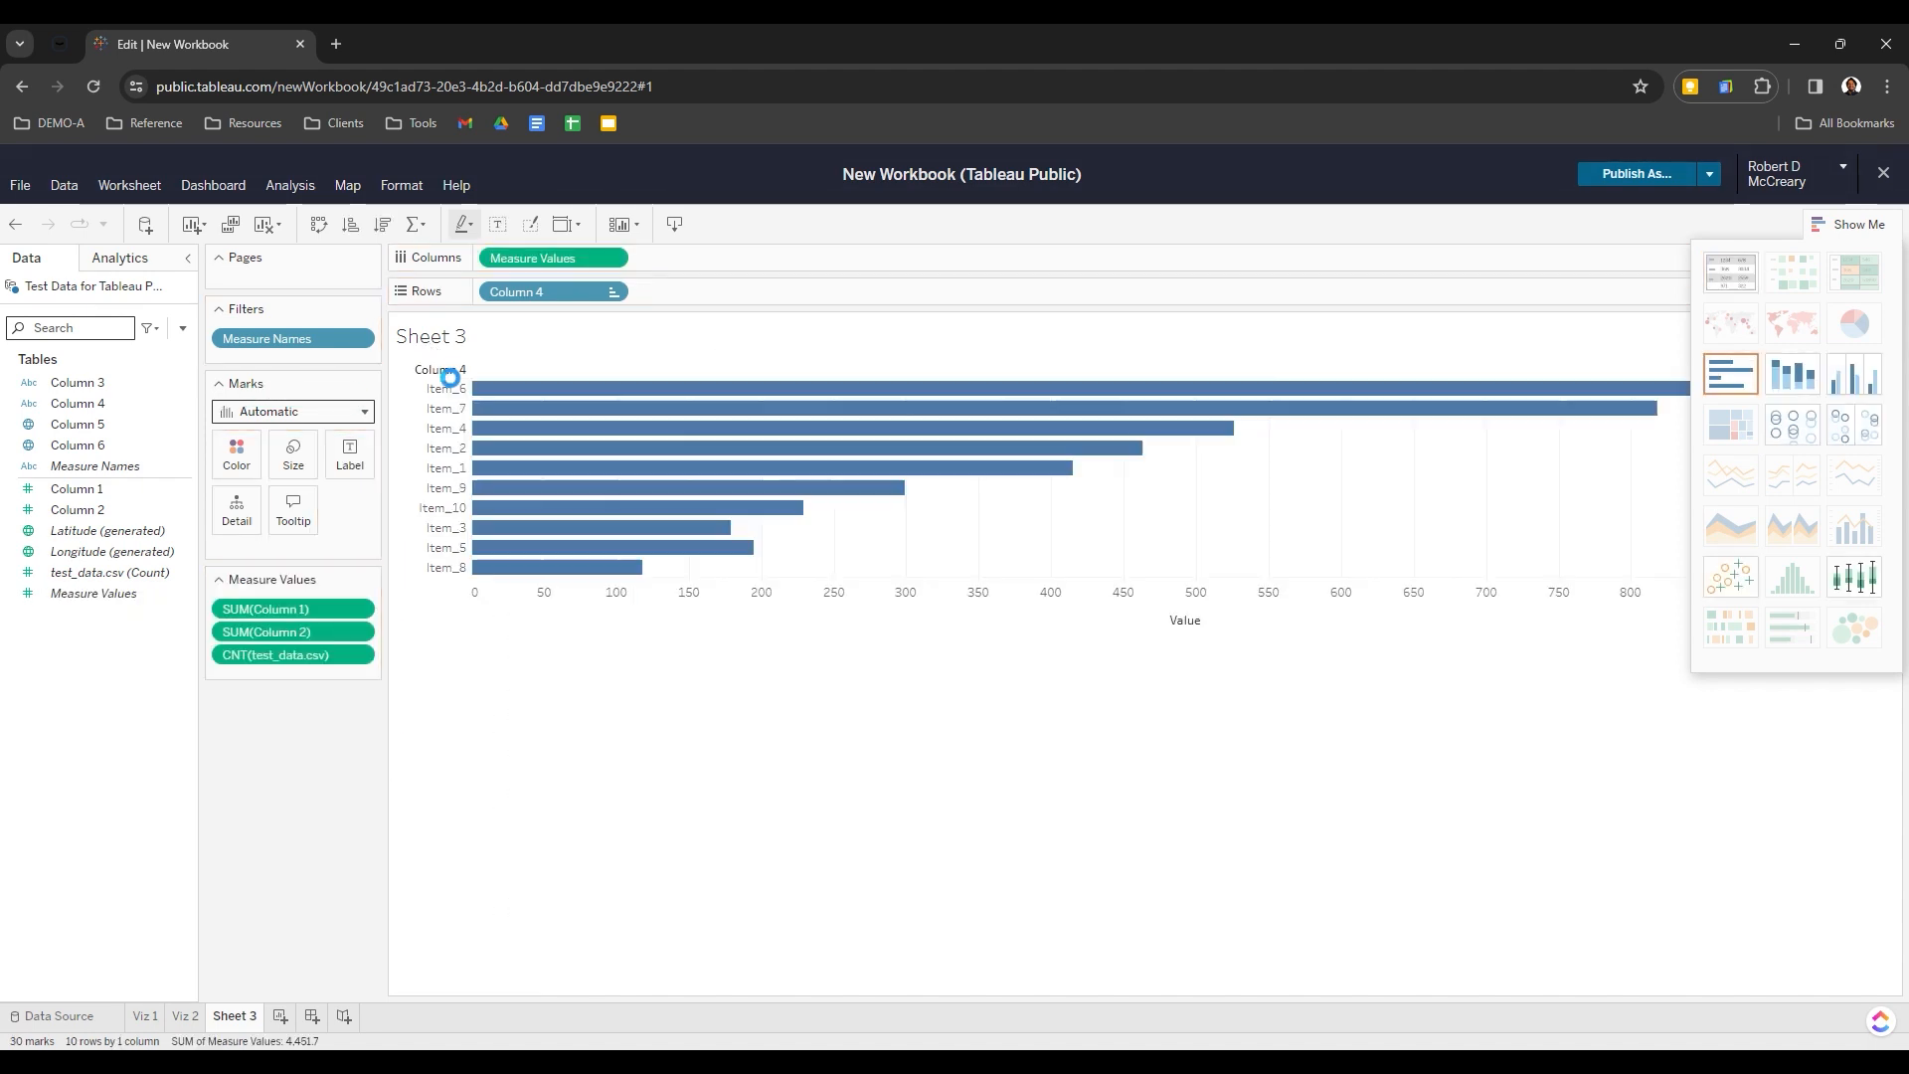
{"action": "left_click", "coordinate": [127, 580]}
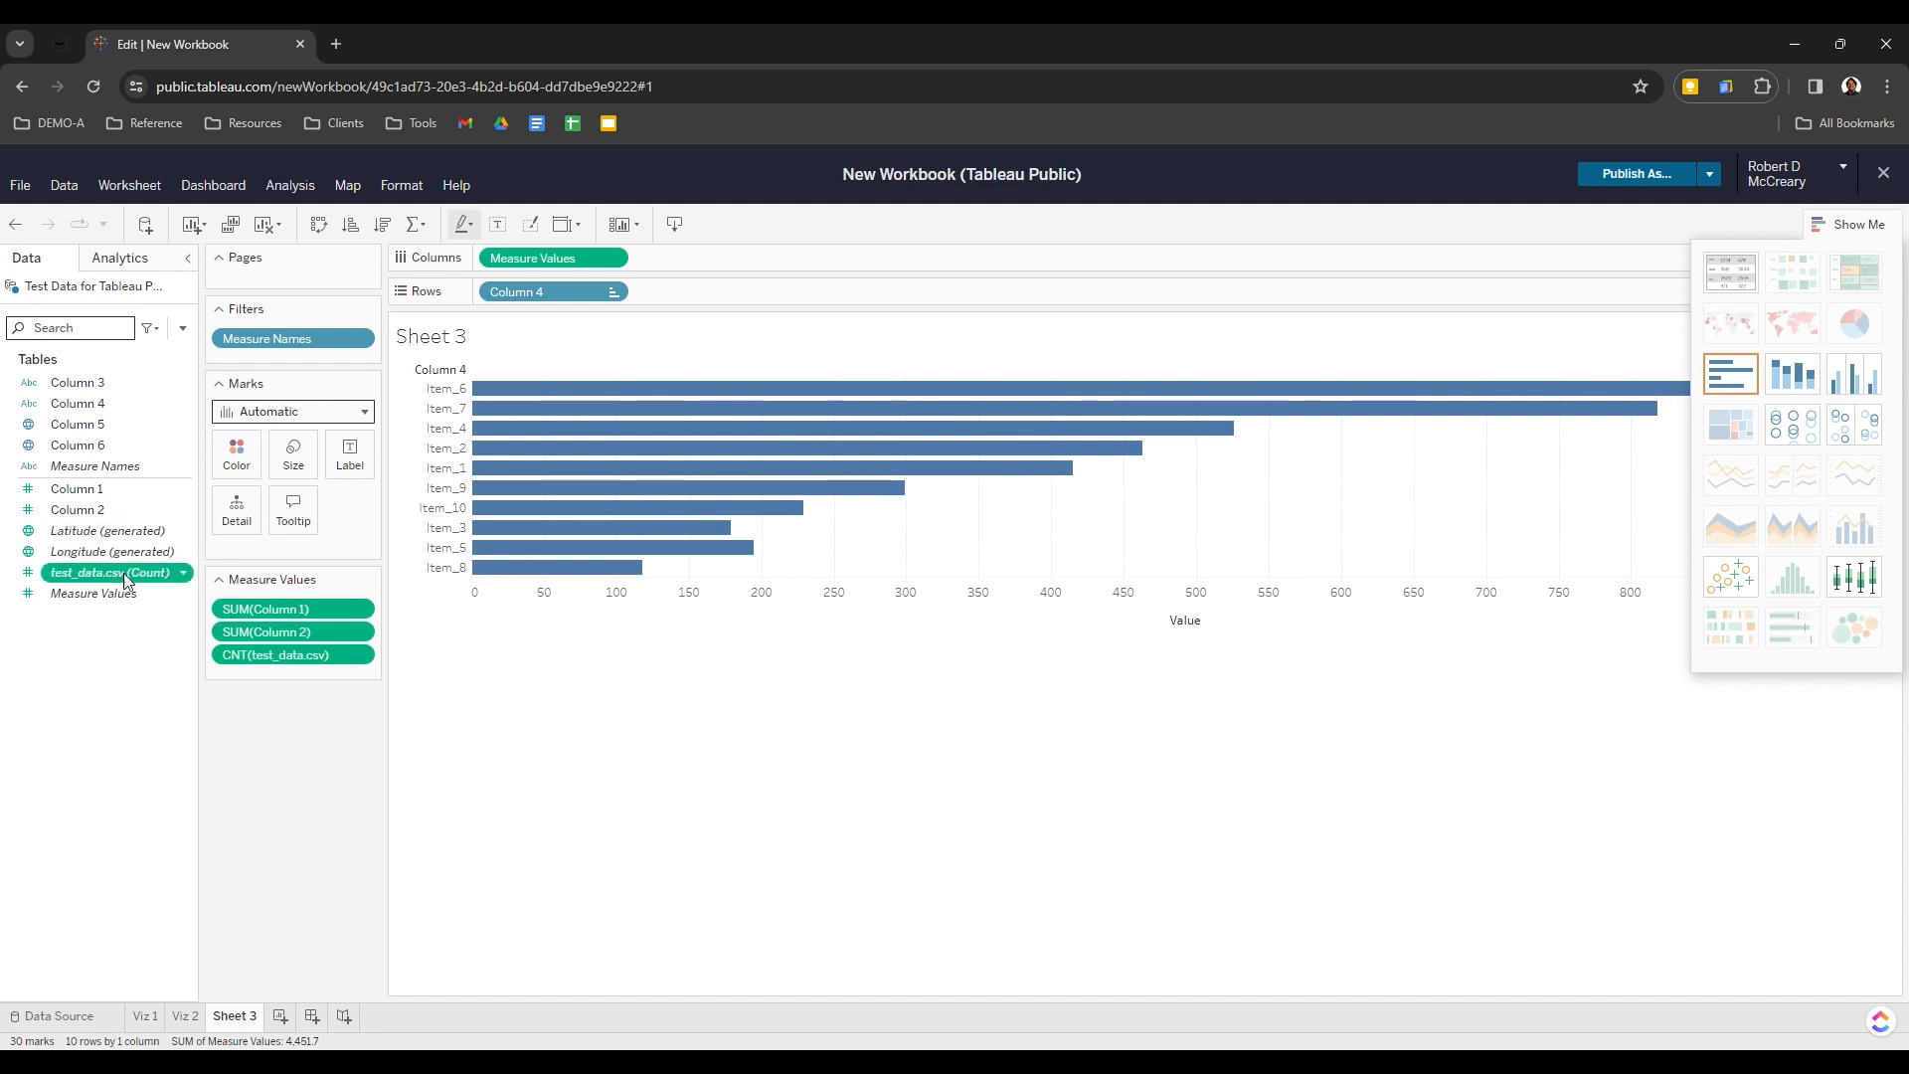
{"action": "left_click_drag", "start_coordinate": [126, 580], "coordinate": [366, 471]}
{"action": "left_click", "coordinate": [97, 596]}
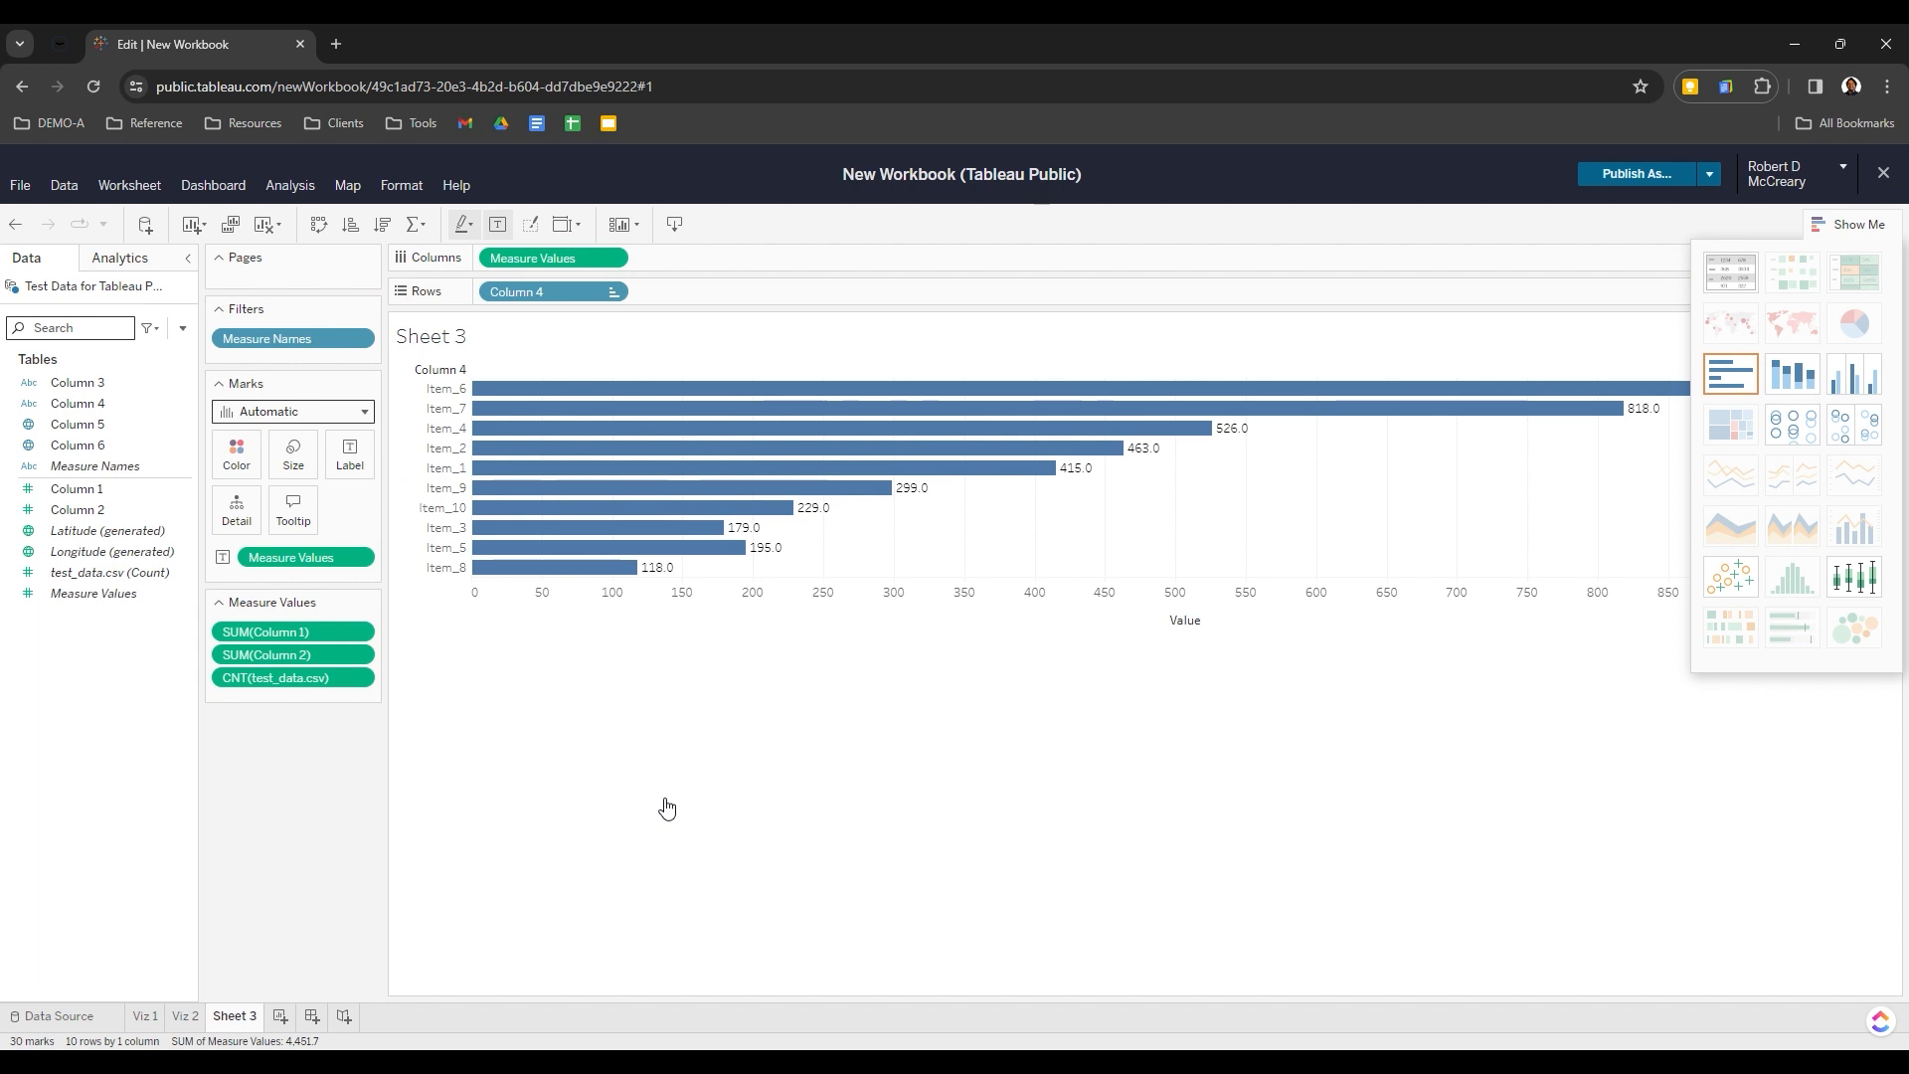
Hide the Show Me suggestions and inspect the Value axis of the Column 4 bar chart
{"action": "left_click", "coordinate": [1864, 225]}
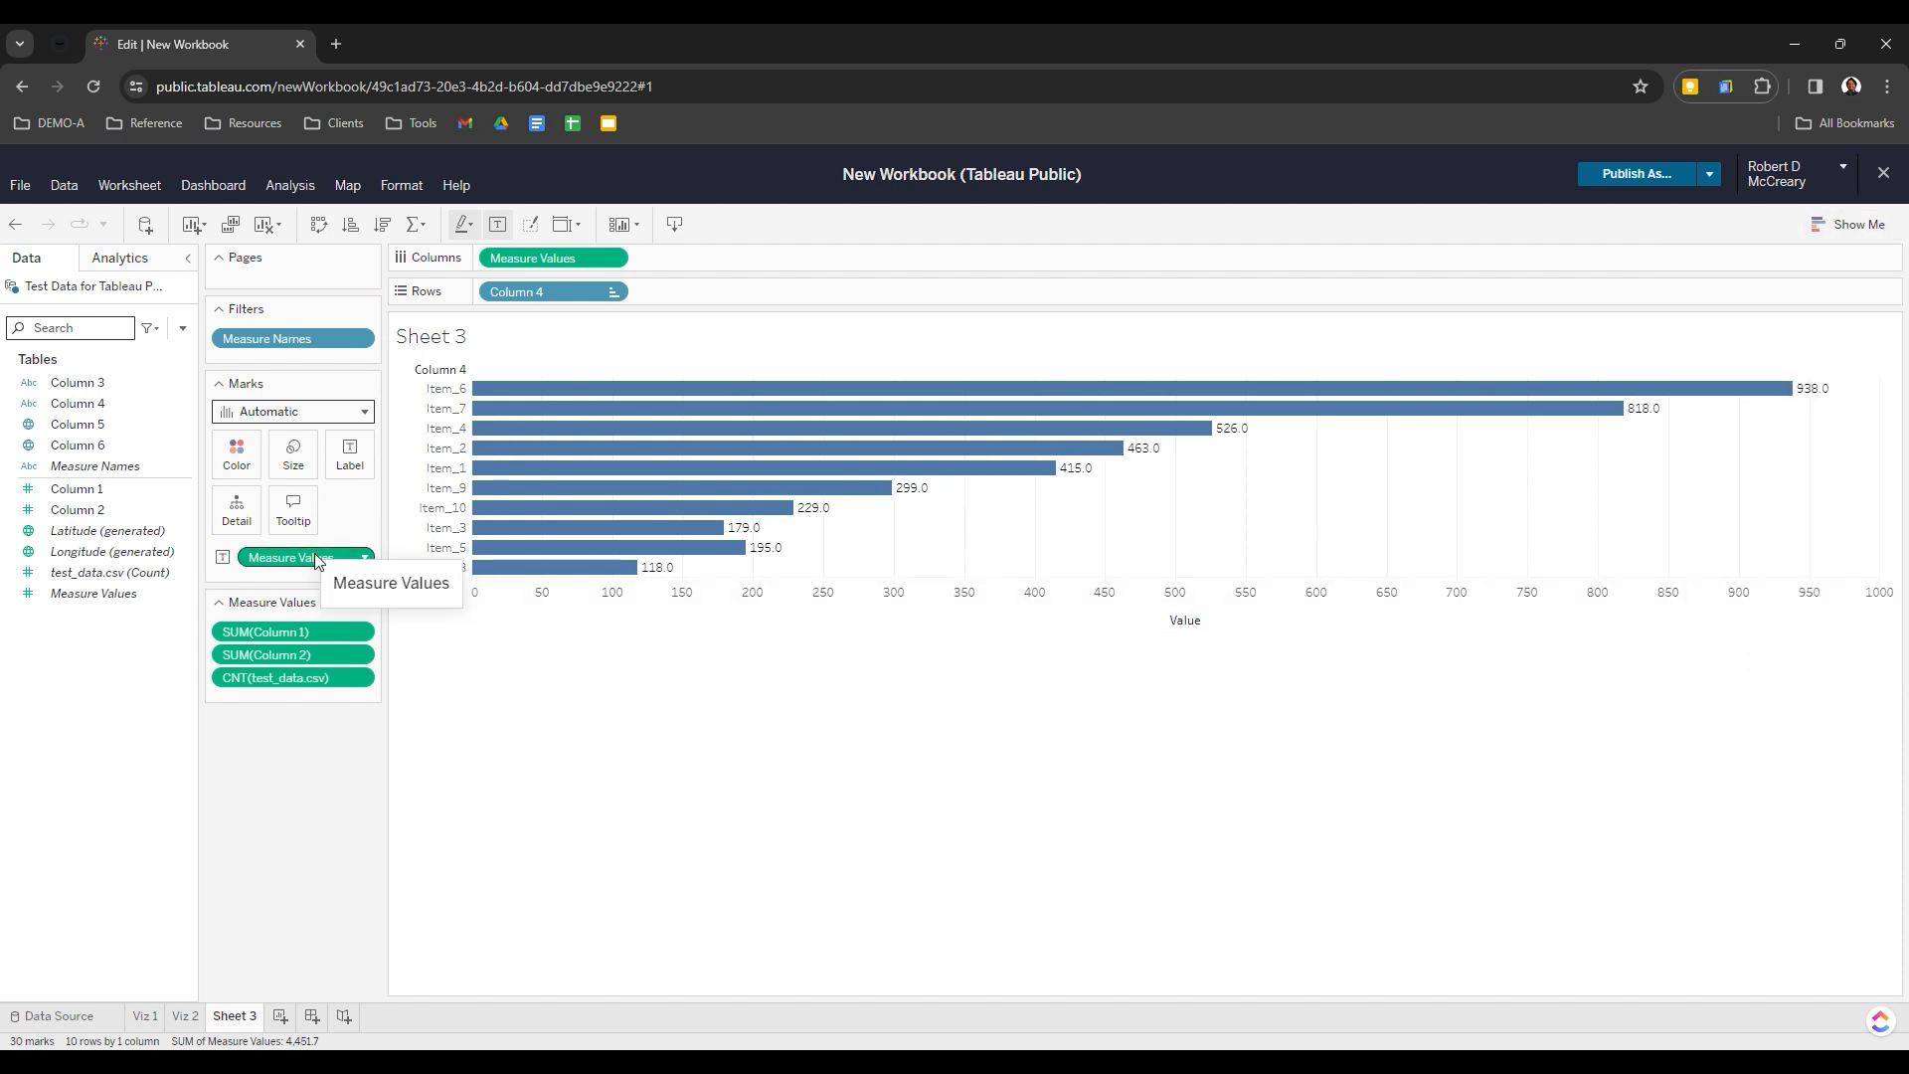
{"action": "left_click", "coordinate": [1218, 633]}
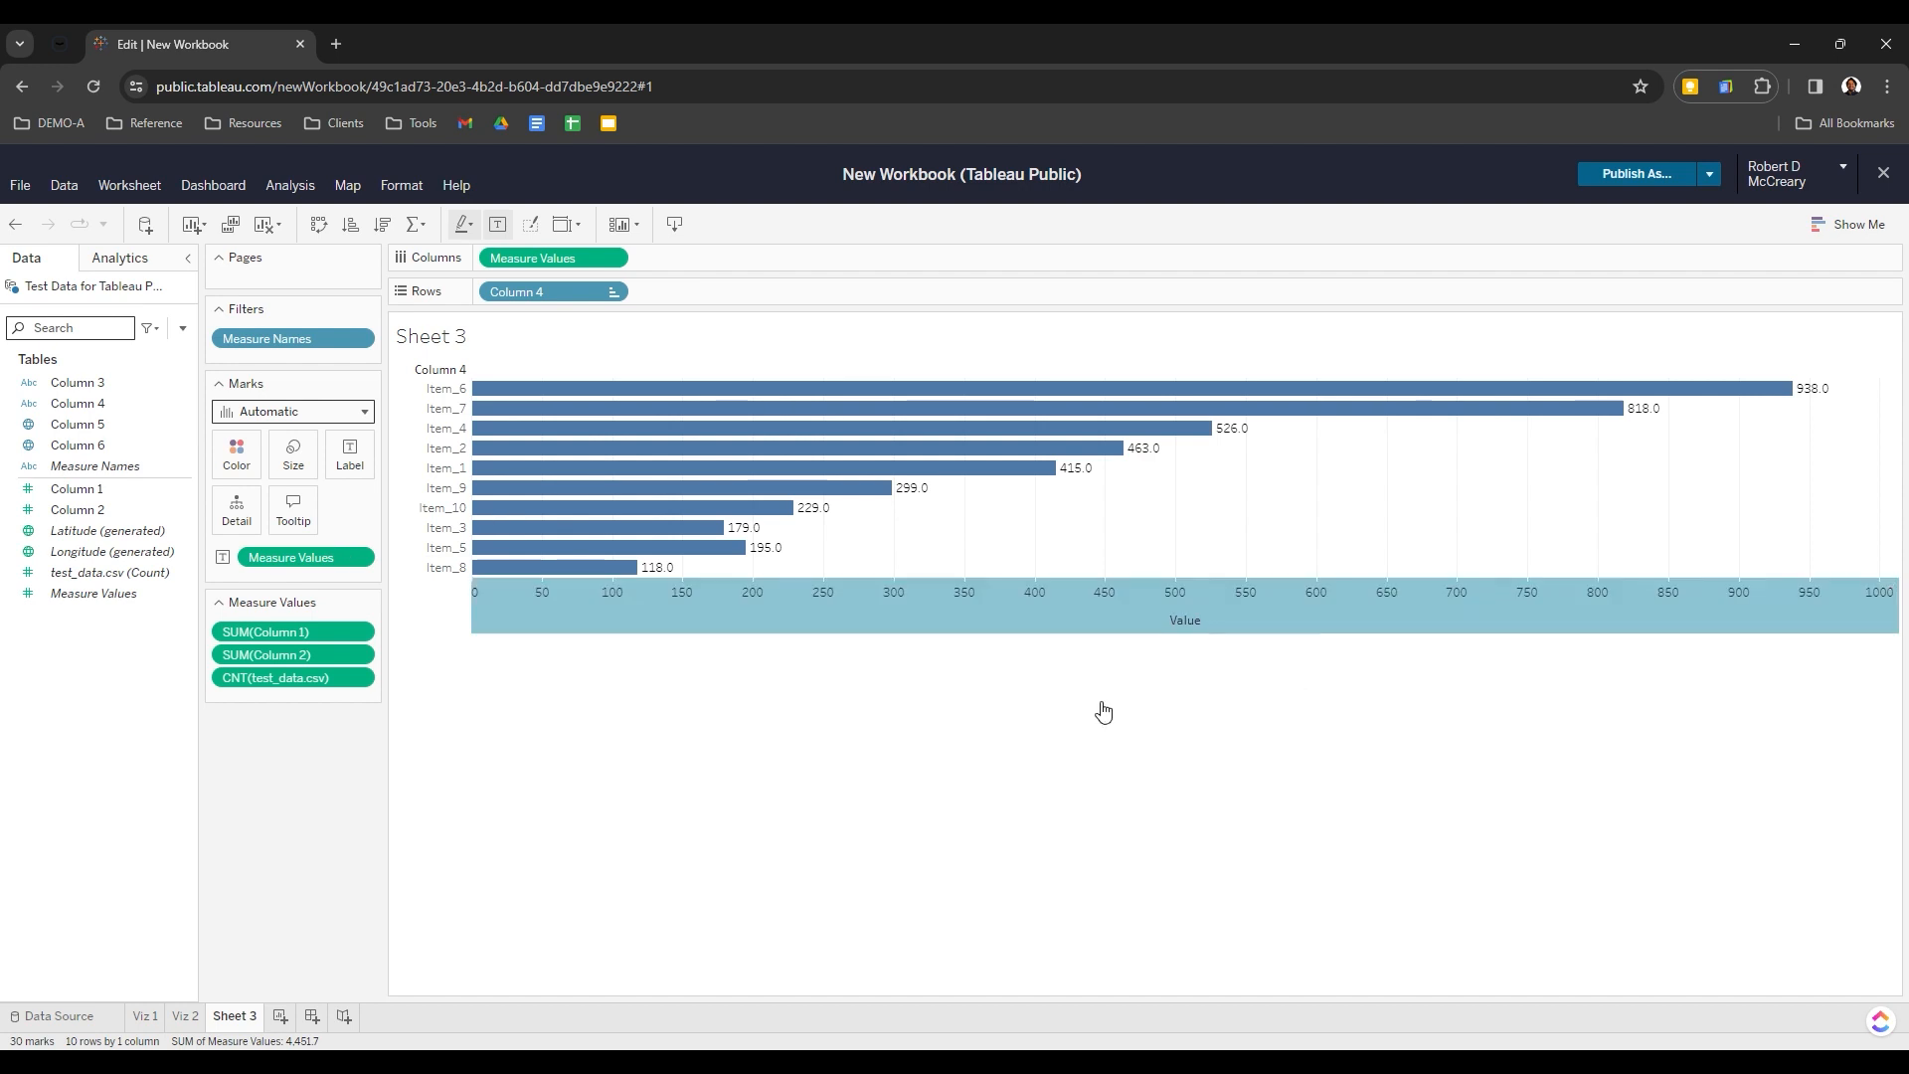
{"action": "left_click", "coordinate": [1195, 661]}
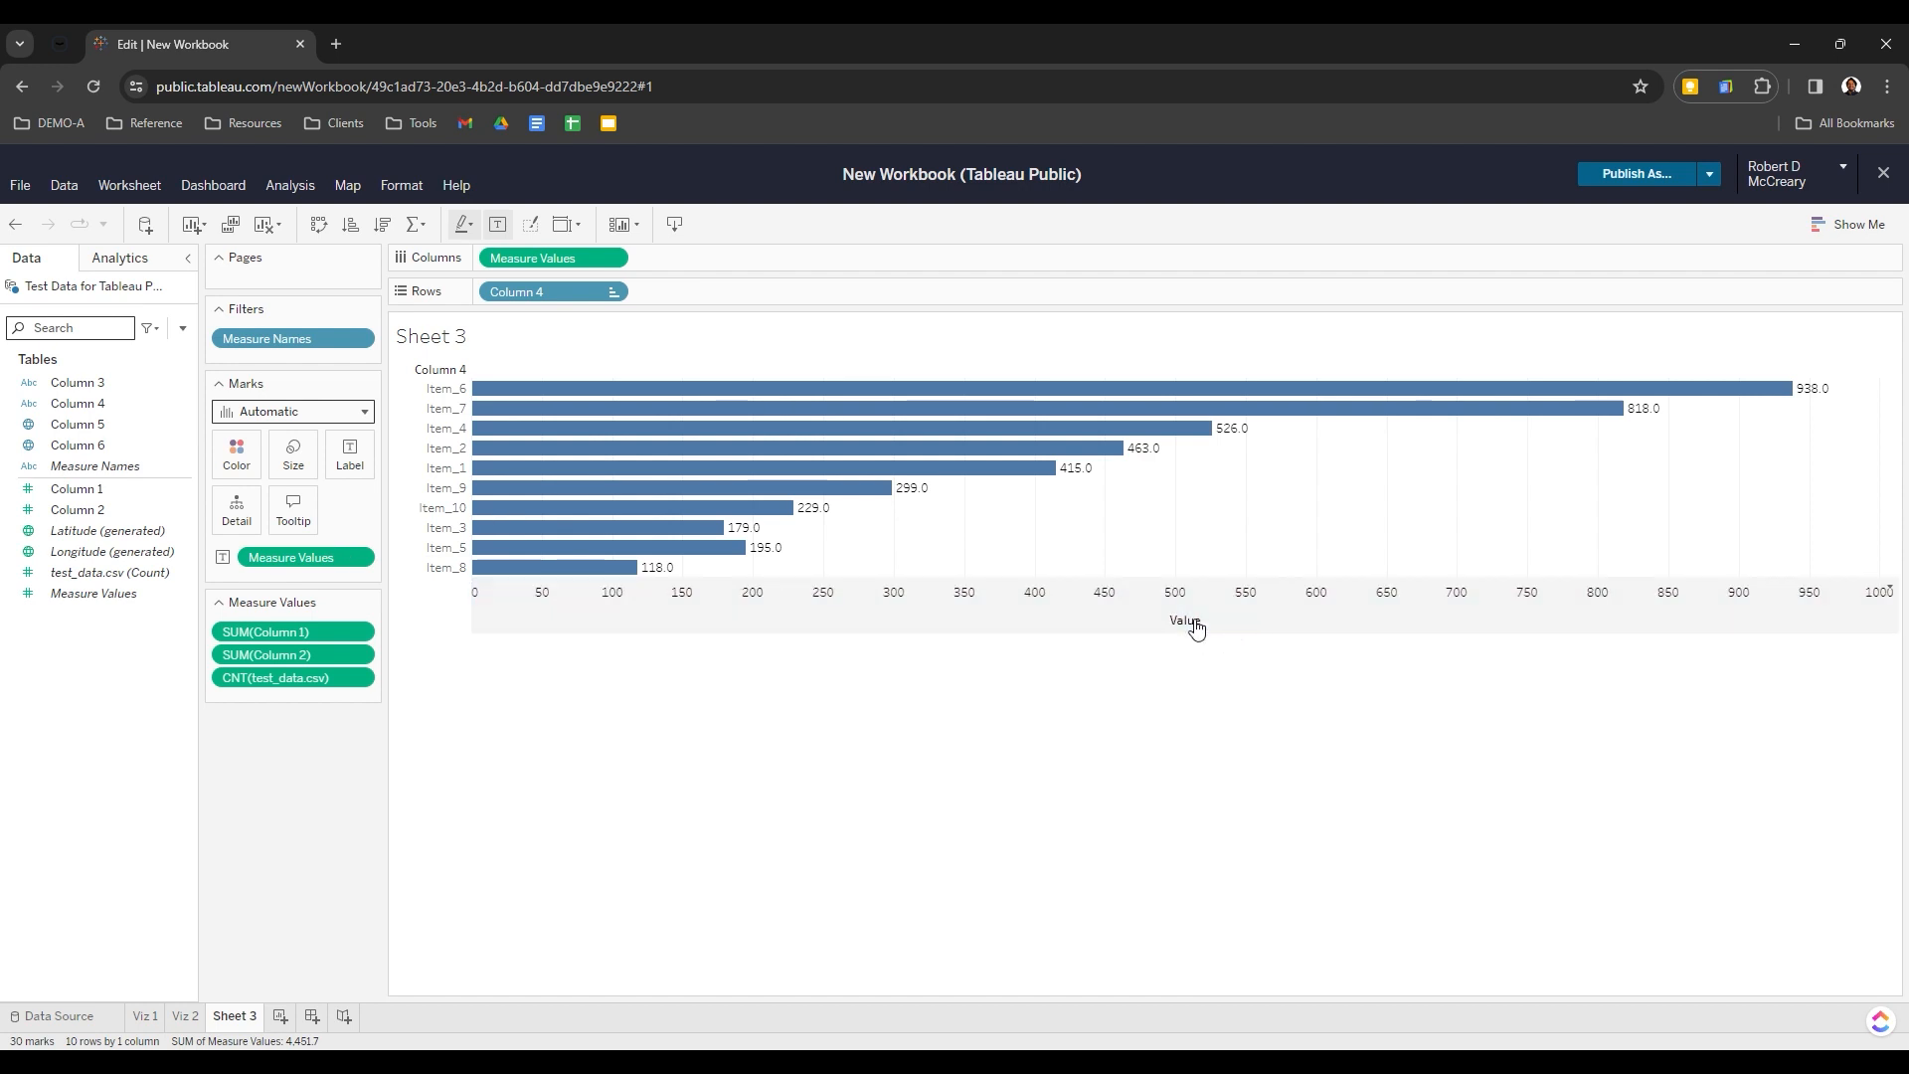
{"action": "left_click", "coordinate": [1216, 628]}
{"action": "left_click", "coordinate": [1257, 652]}
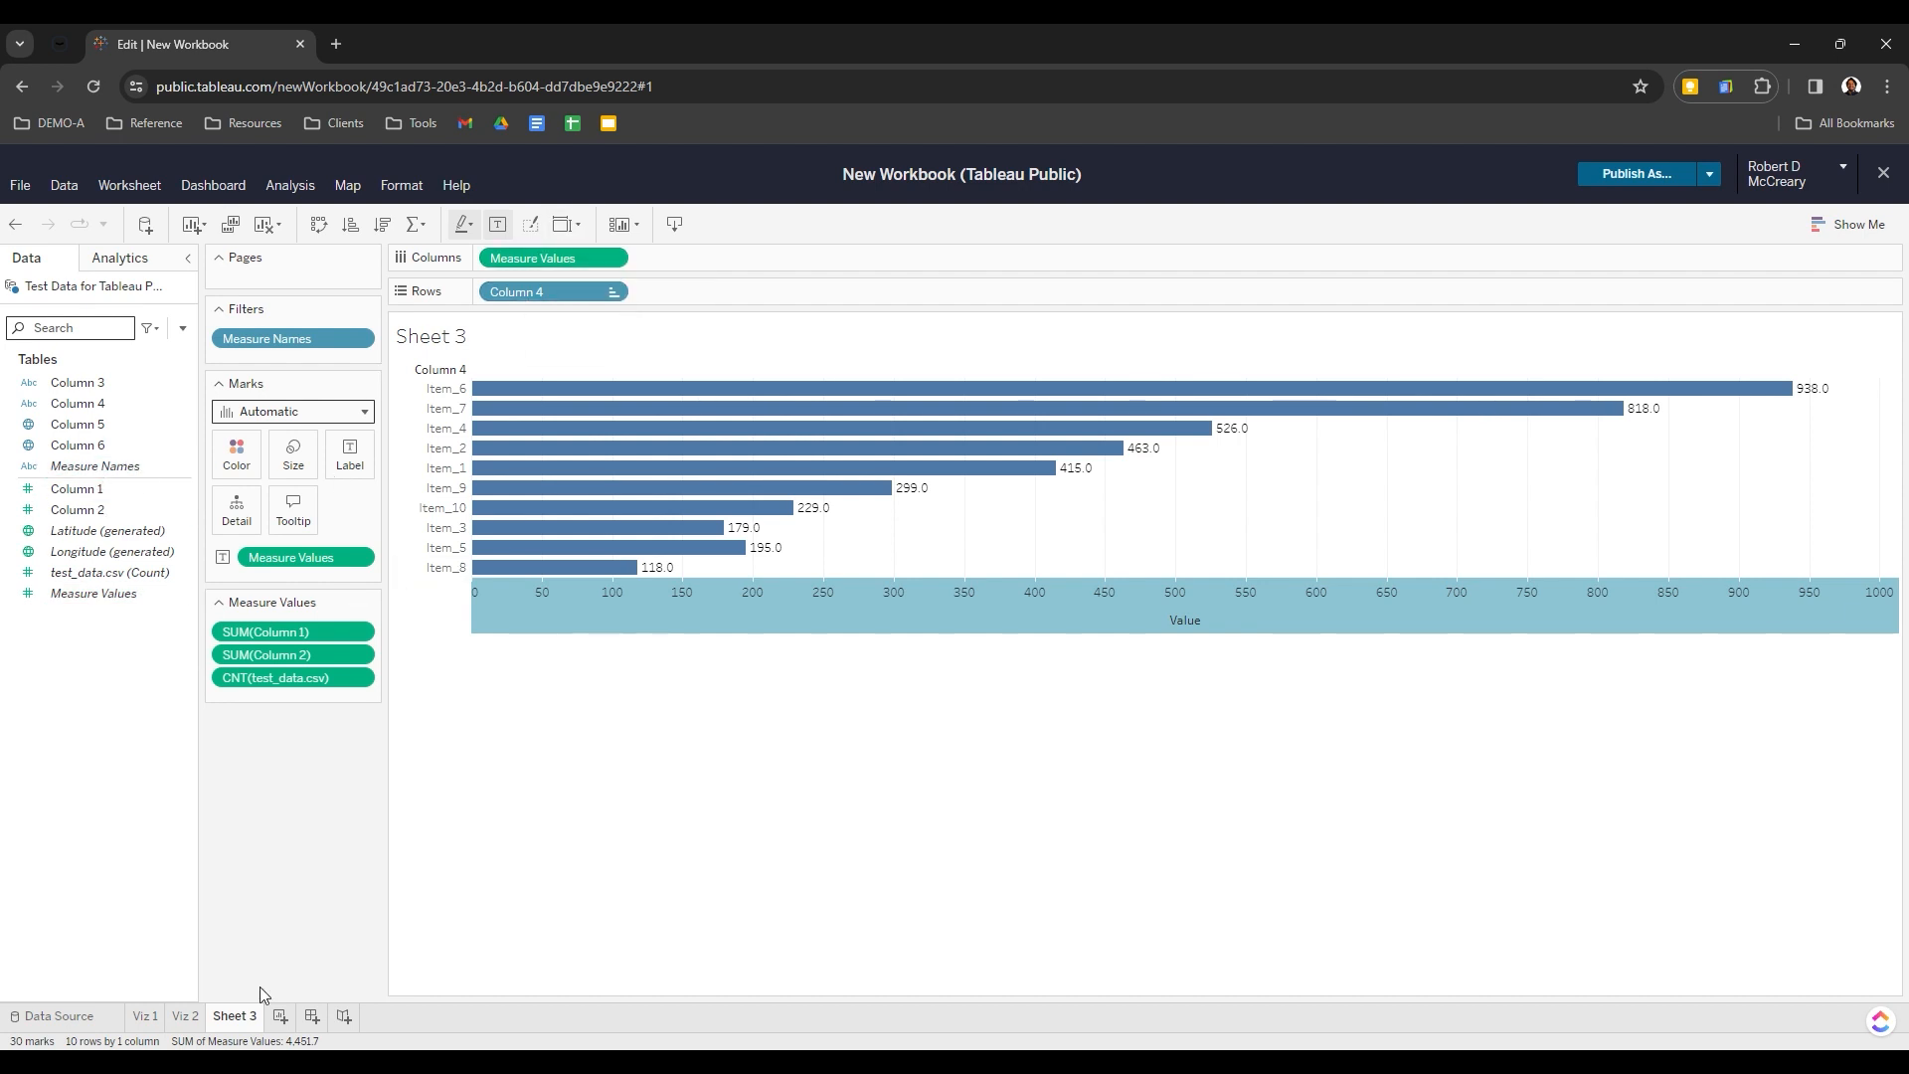
Delete Sheet 3 and start a blank worksheet in its place
{"action": "right_click", "coordinate": [252, 1017]}
{"action": "left_click", "coordinate": [271, 837]}
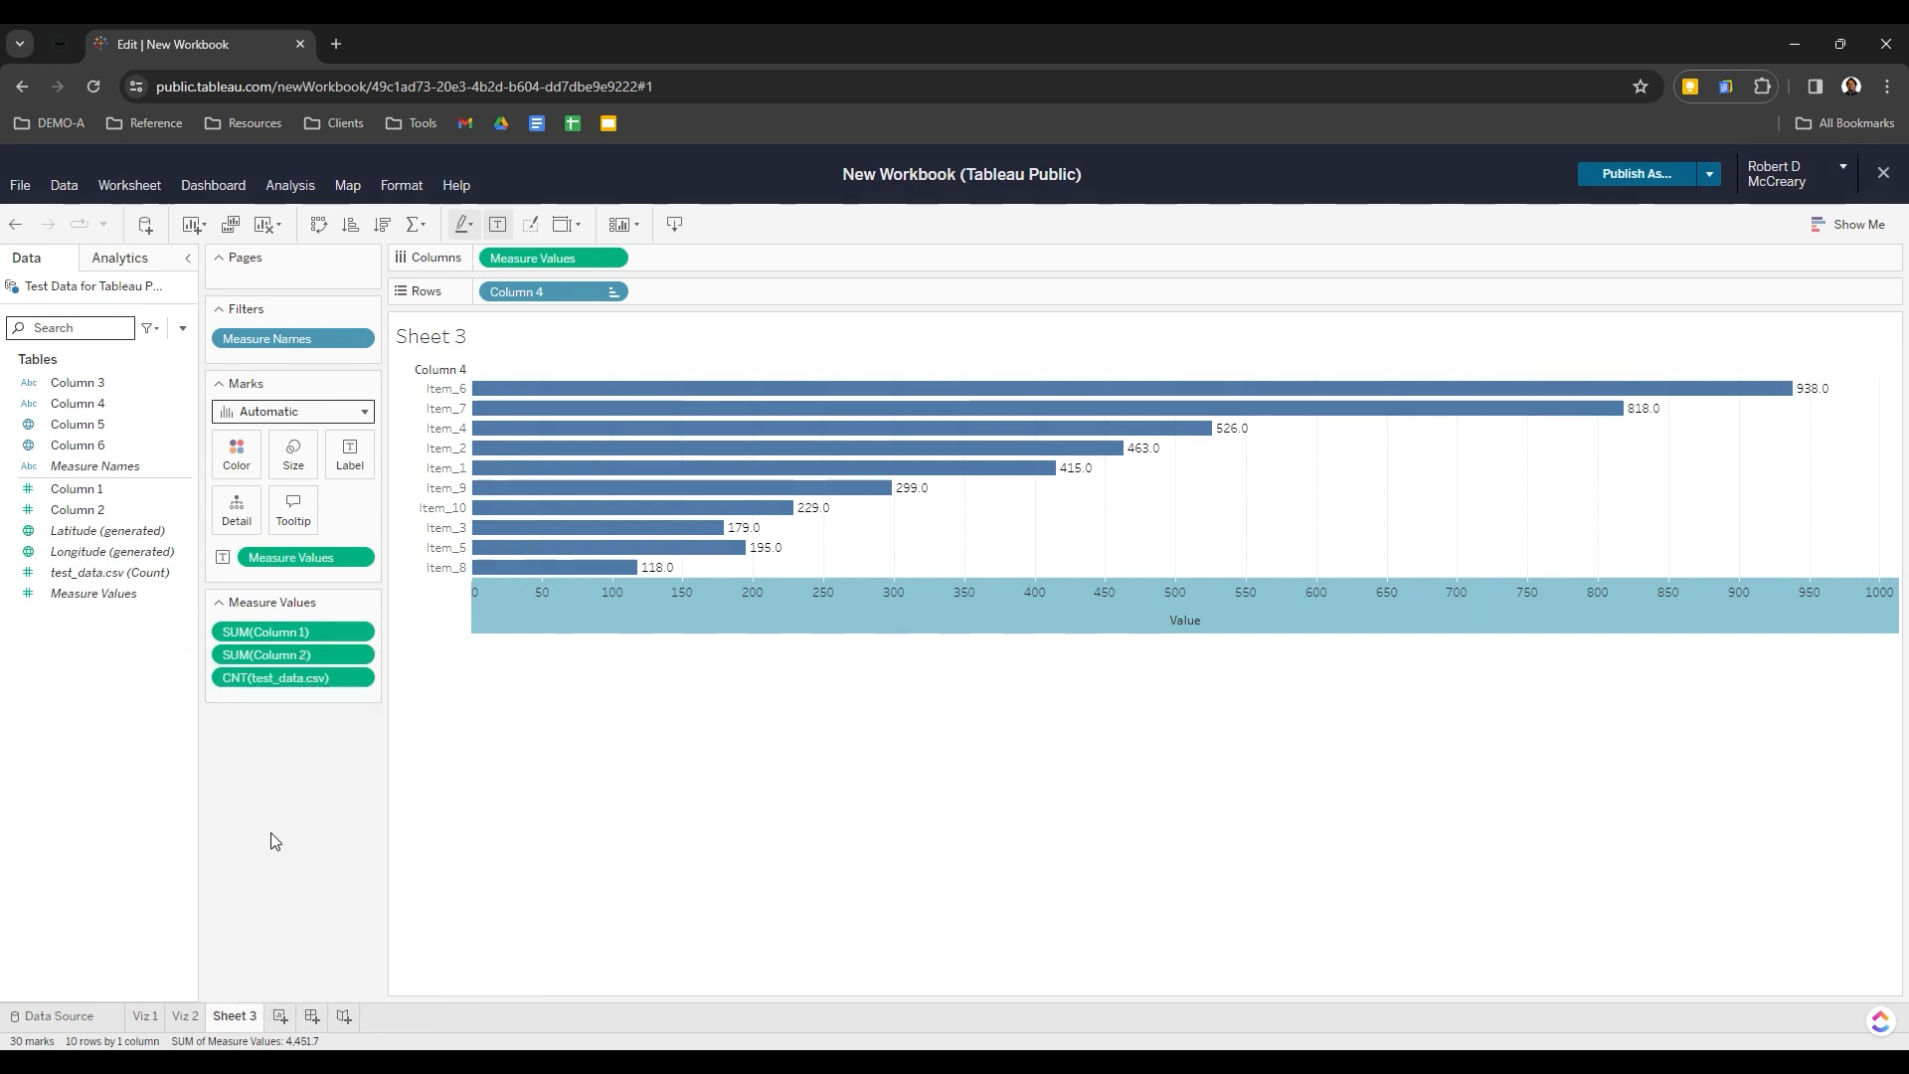
{"action": "left_click", "coordinate": [236, 1017]}
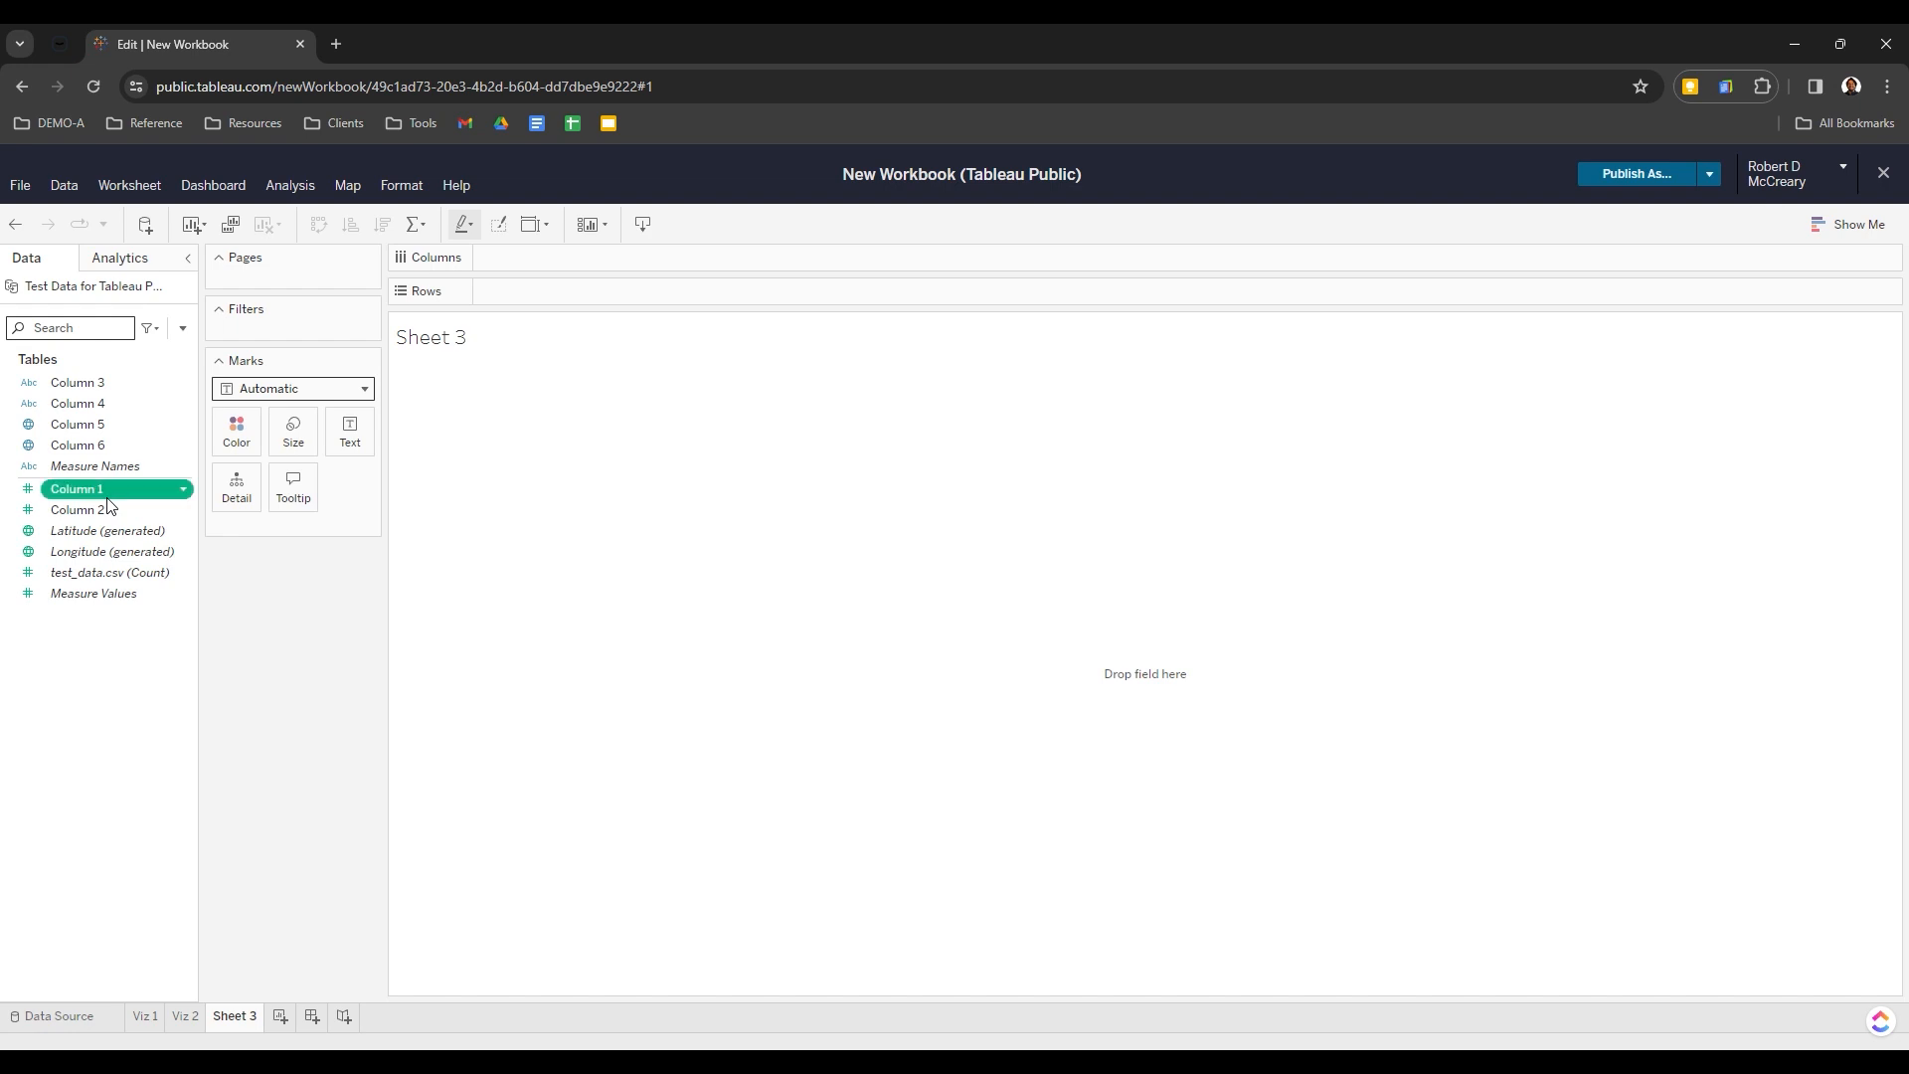
Put Column 4 in the rows and Column 3 in the columns, trying and removing test_data.csv (Count) in the columns
{"action": "mouse_move", "coordinate": [109, 505]}
{"action": "left_mouse_down"}
{"action": "mouse_move", "coordinate": [434, 537]}
{"action": "mouse_move", "coordinate": [159, 491]}
{"action": "mouse_move", "coordinate": [96, 497]}
{"action": "mouse_move", "coordinate": [108, 510]}
{"action": "left_mouse_up"}
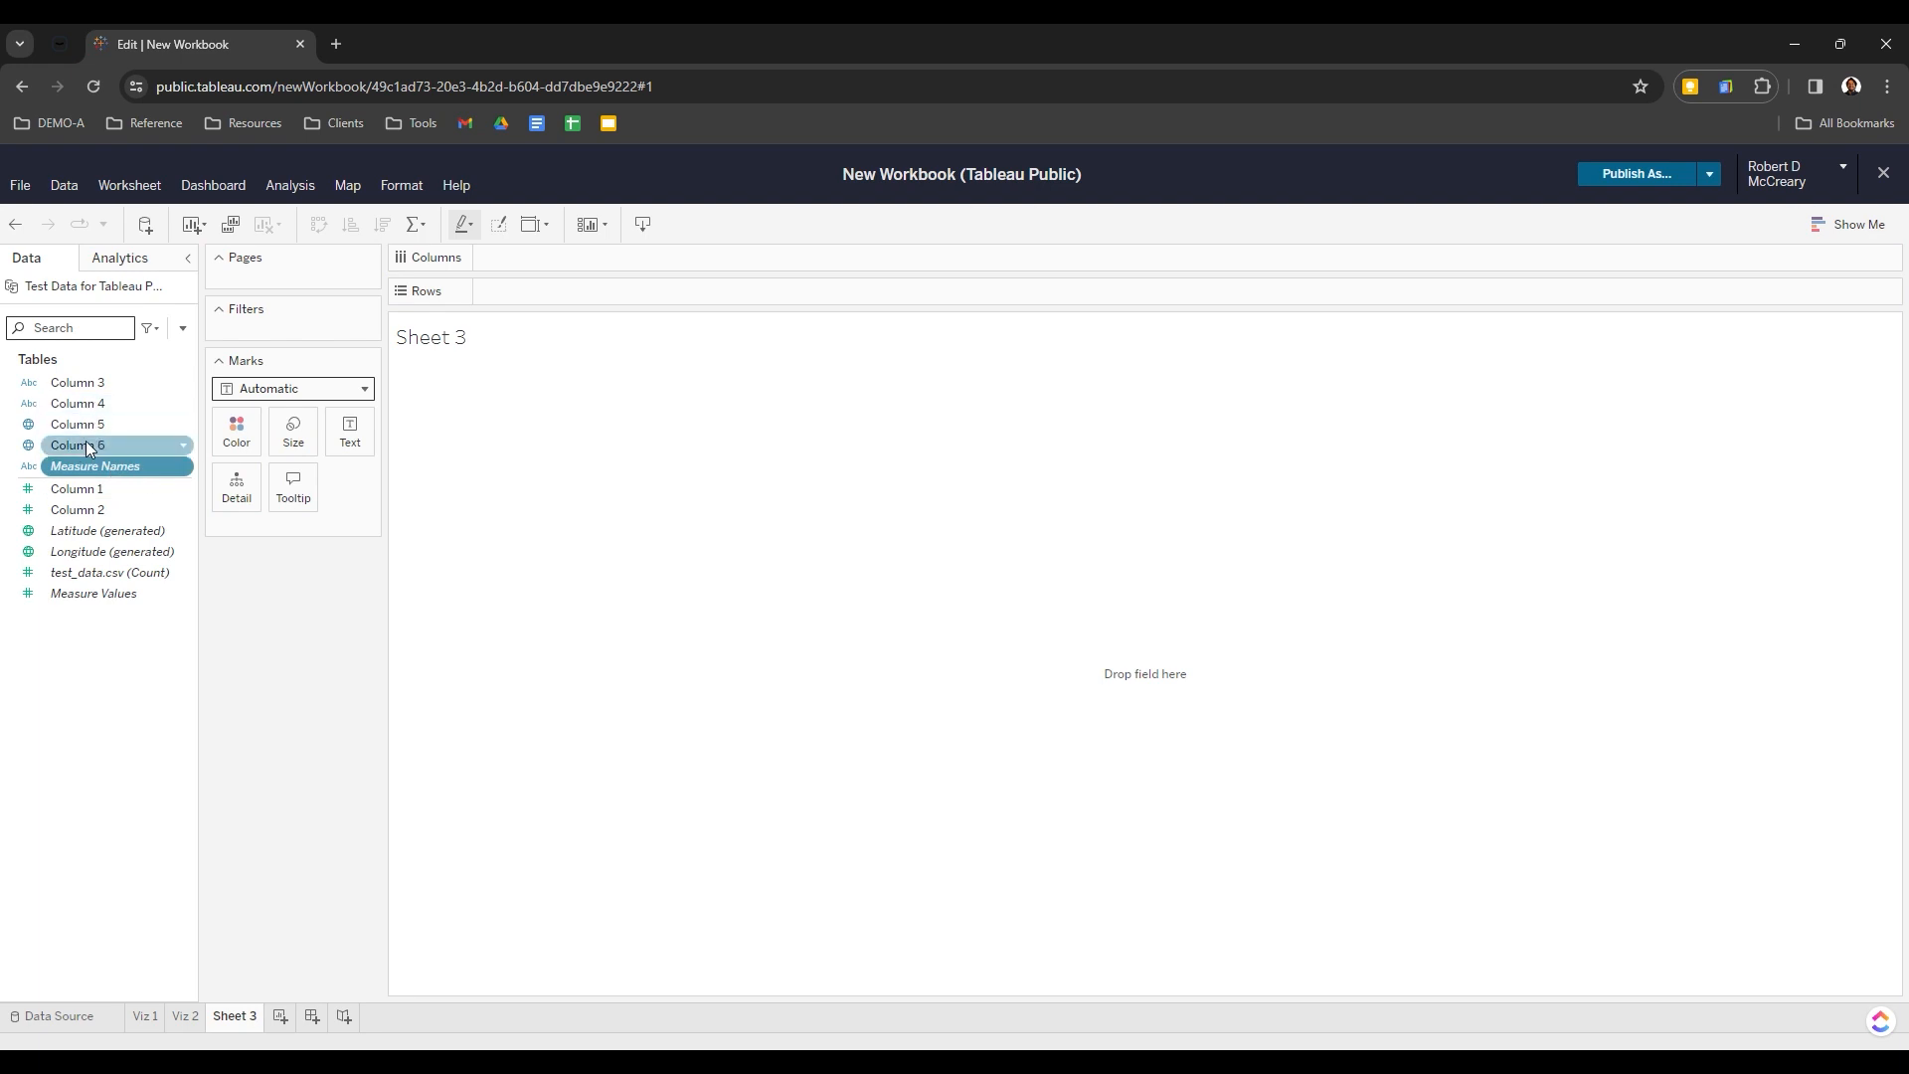
{"action": "left_click_drag", "start_coordinate": [82, 402], "coordinate": [606, 296]}
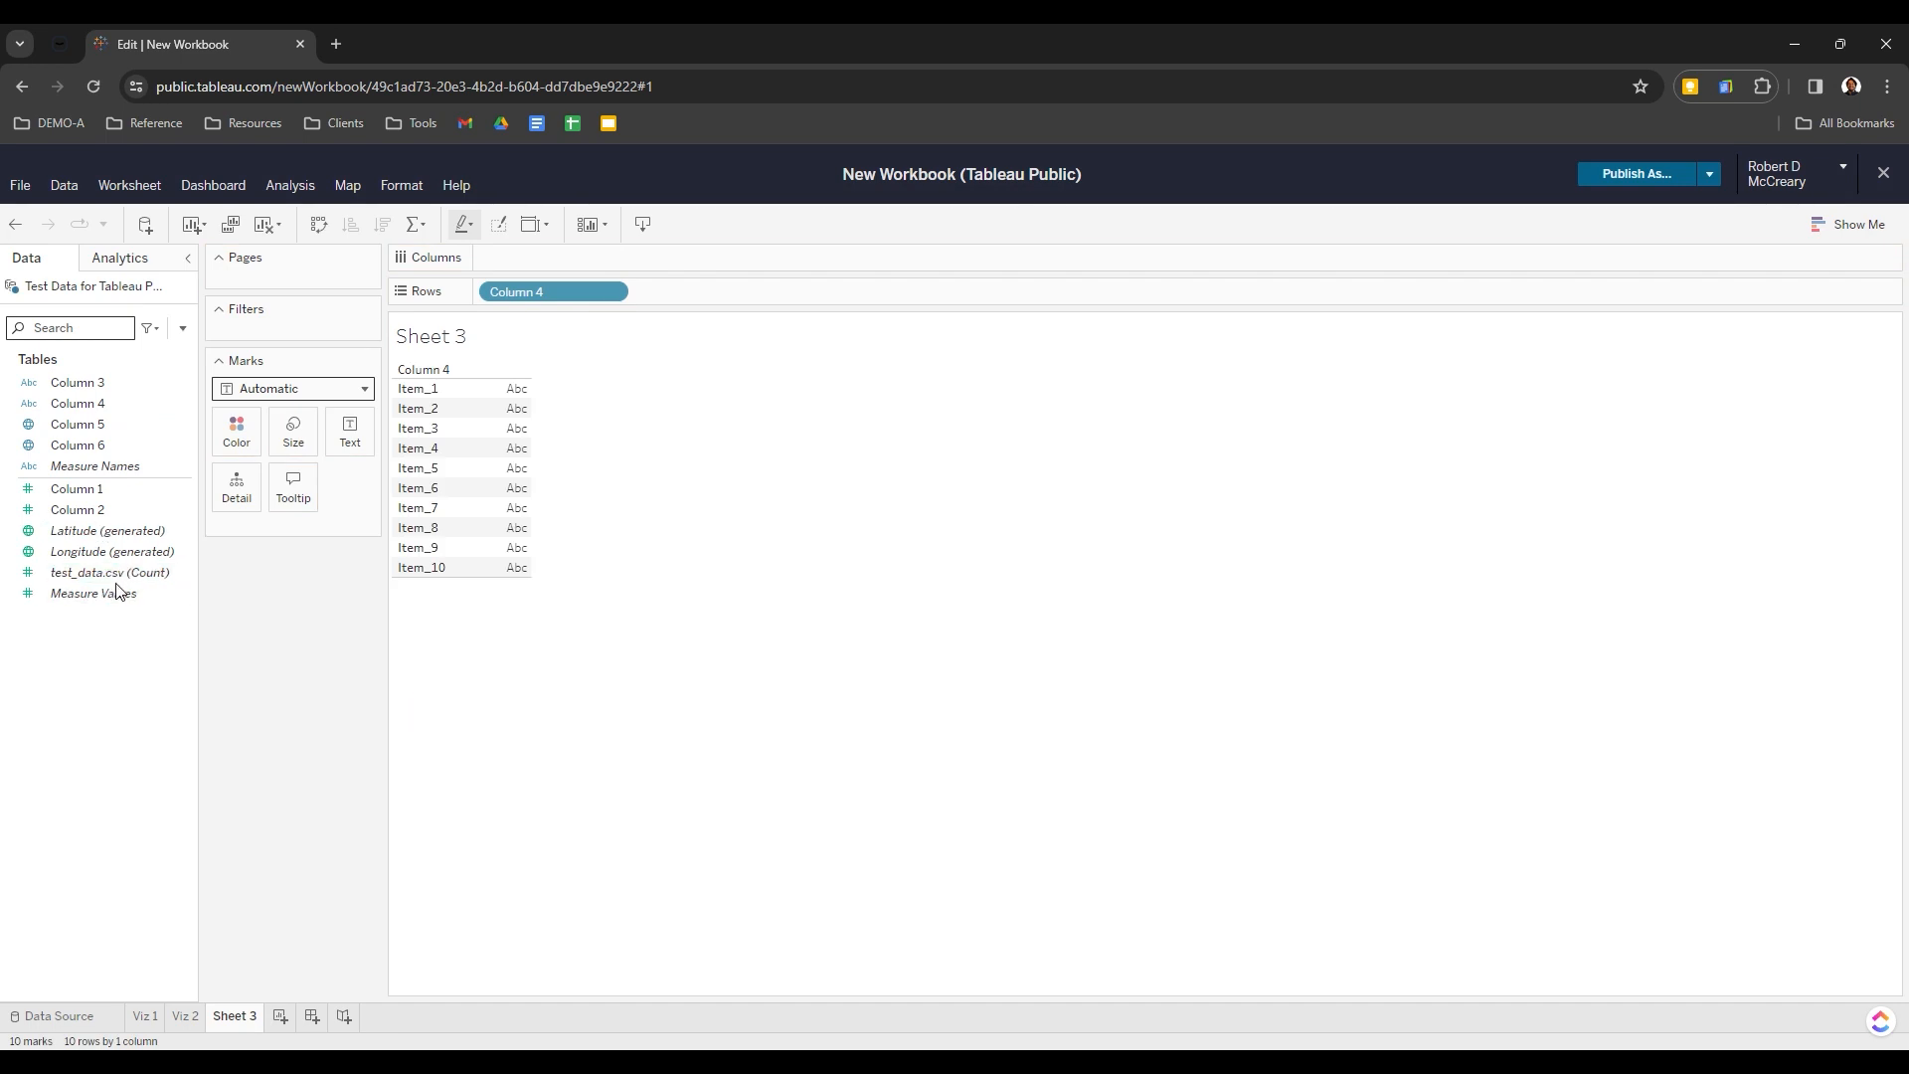
{"action": "mouse_move", "coordinate": [109, 573]}
{"action": "left_mouse_down"}
{"action": "mouse_move", "coordinate": [318, 456]}
{"action": "mouse_move", "coordinate": [563, 265]}
{"action": "left_mouse_up"}
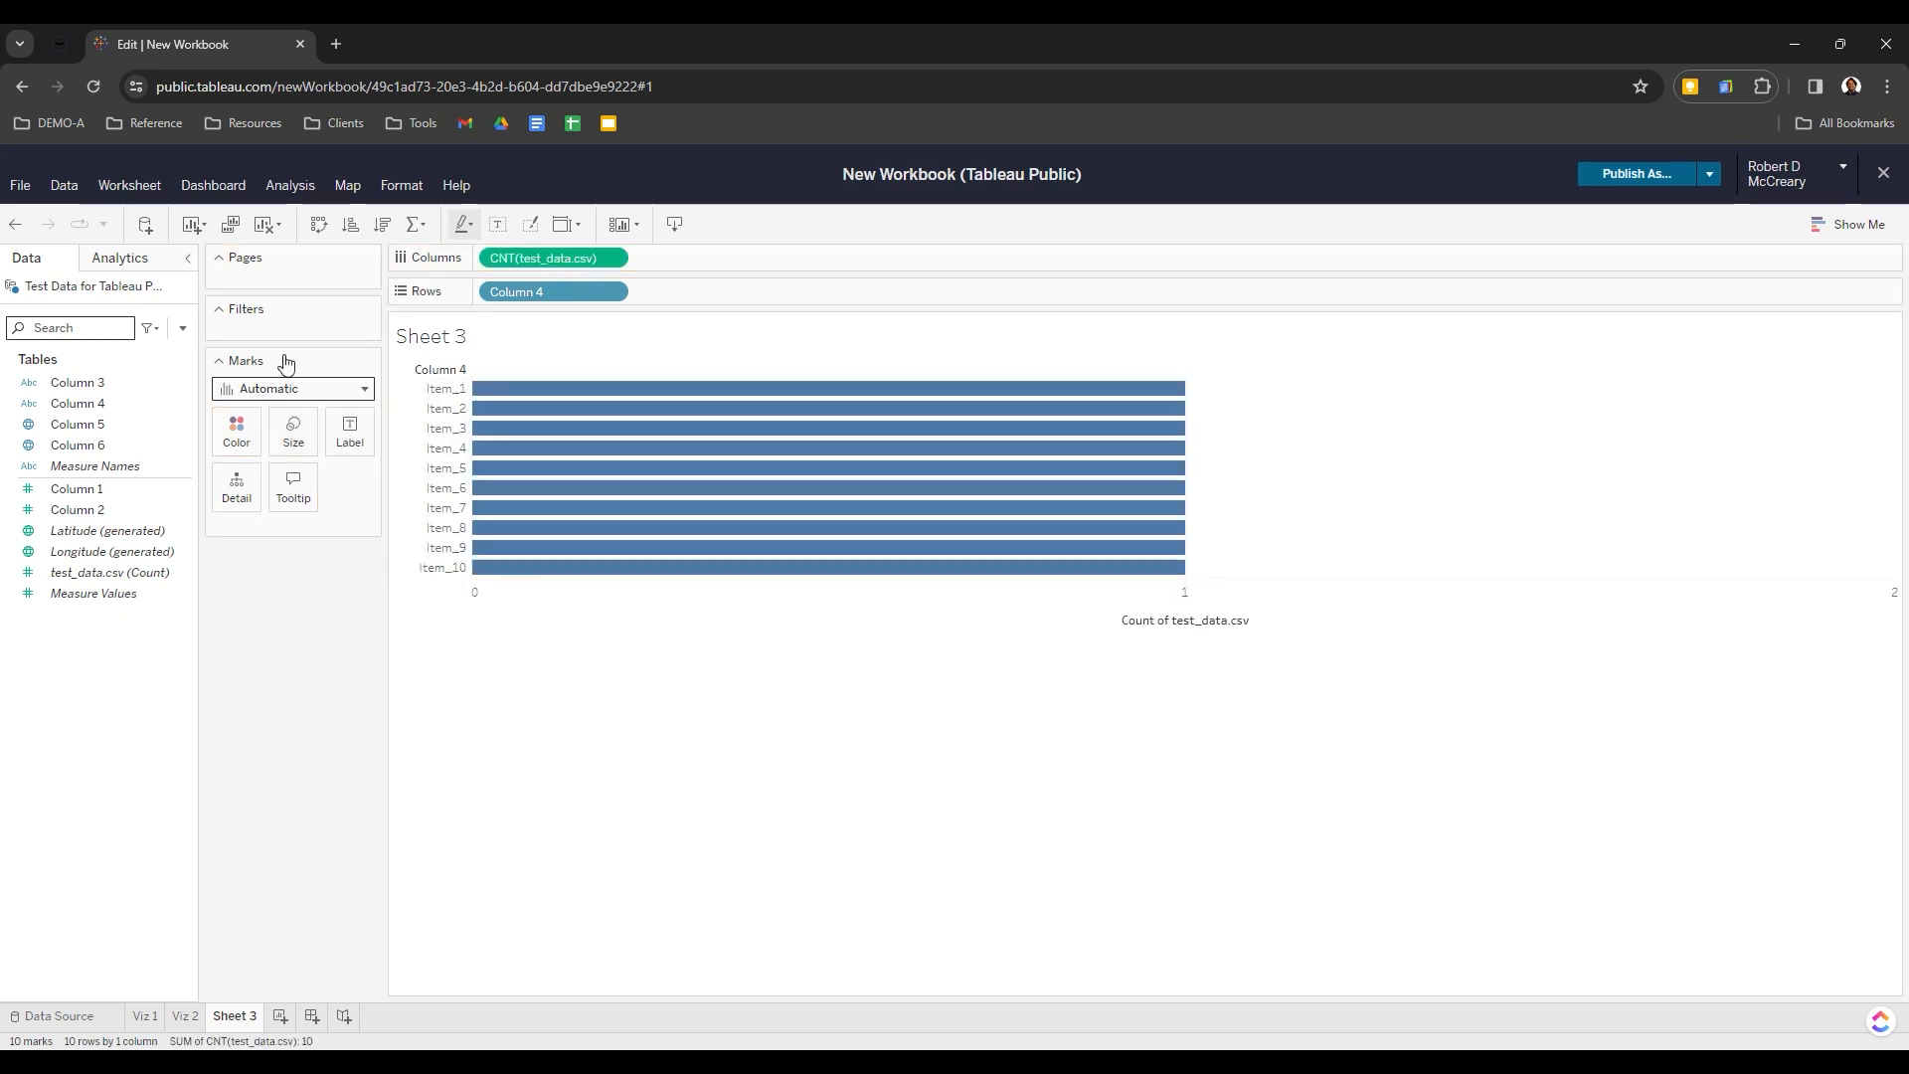
{"action": "left_click_drag", "start_coordinate": [83, 382], "coordinate": [522, 259]}
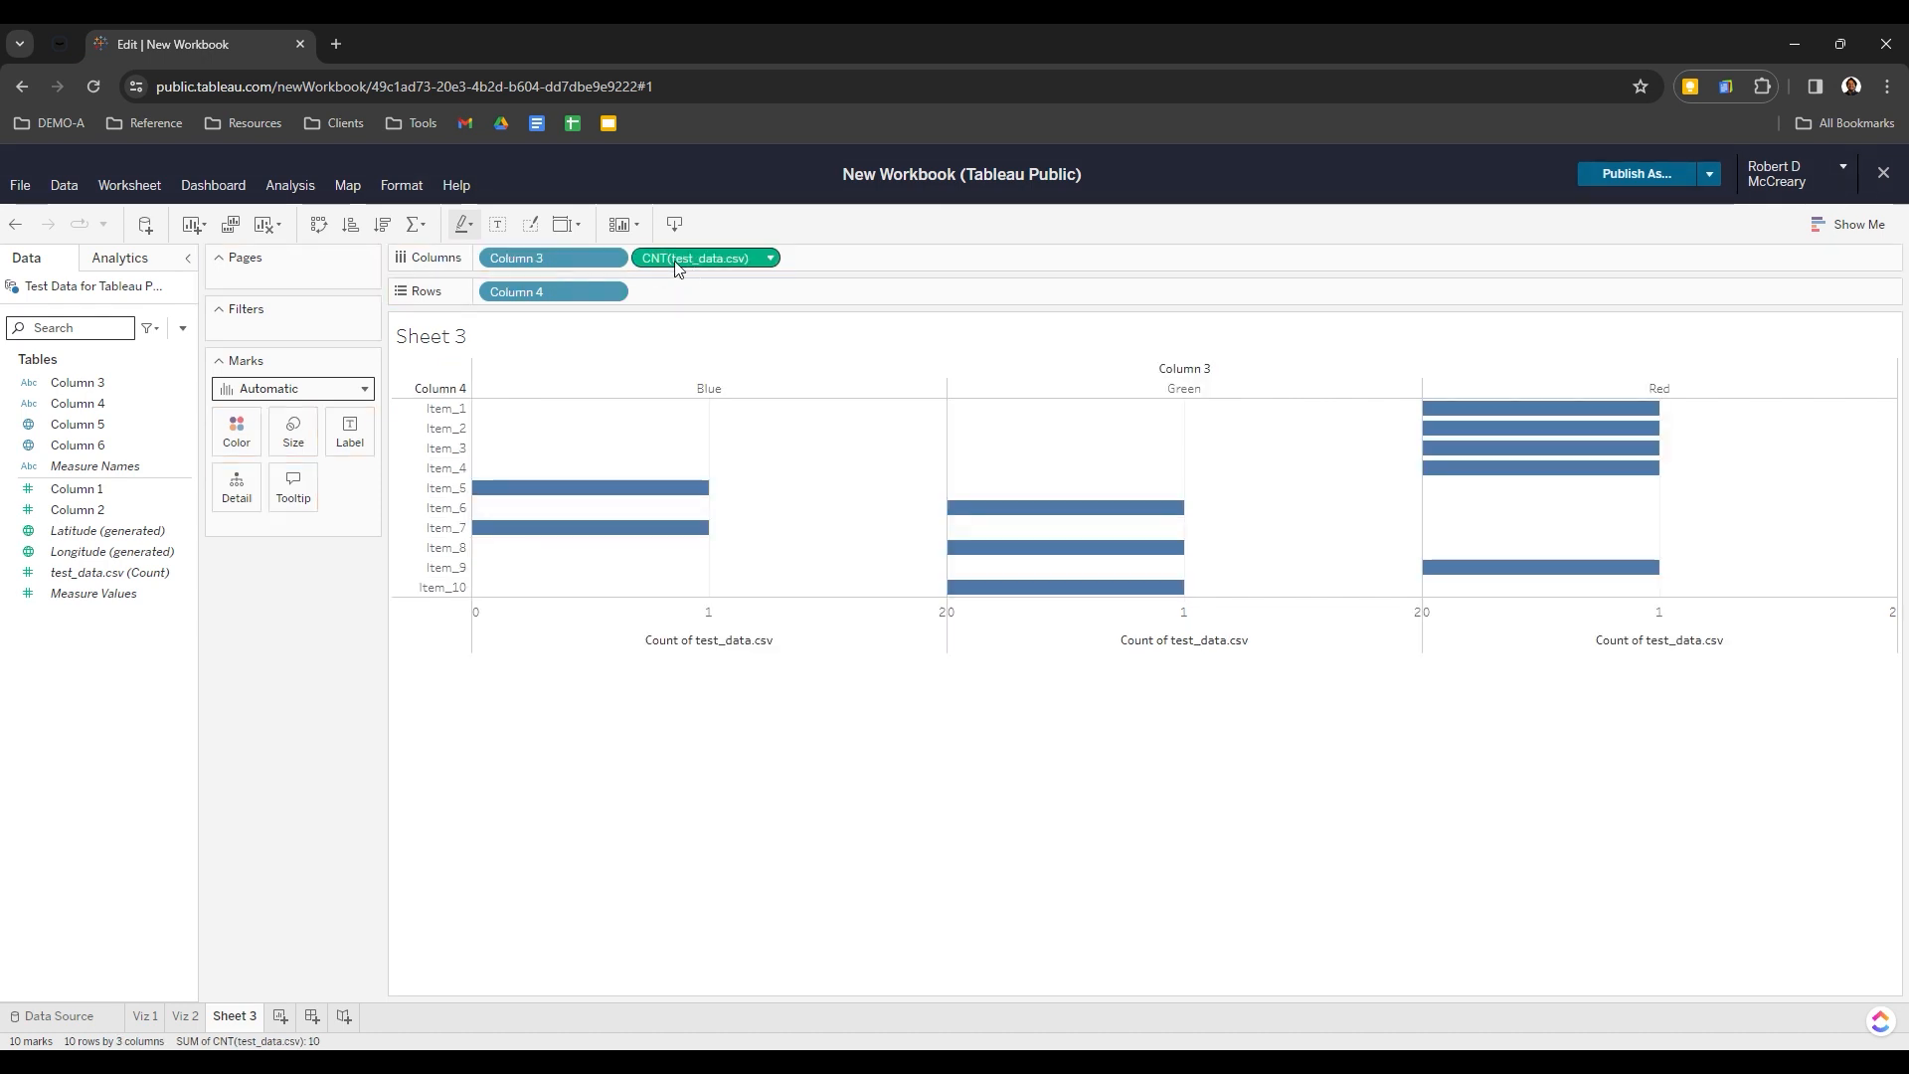
{"action": "left_click", "coordinate": [676, 258]}
{"action": "left_click", "coordinate": [696, 644]}
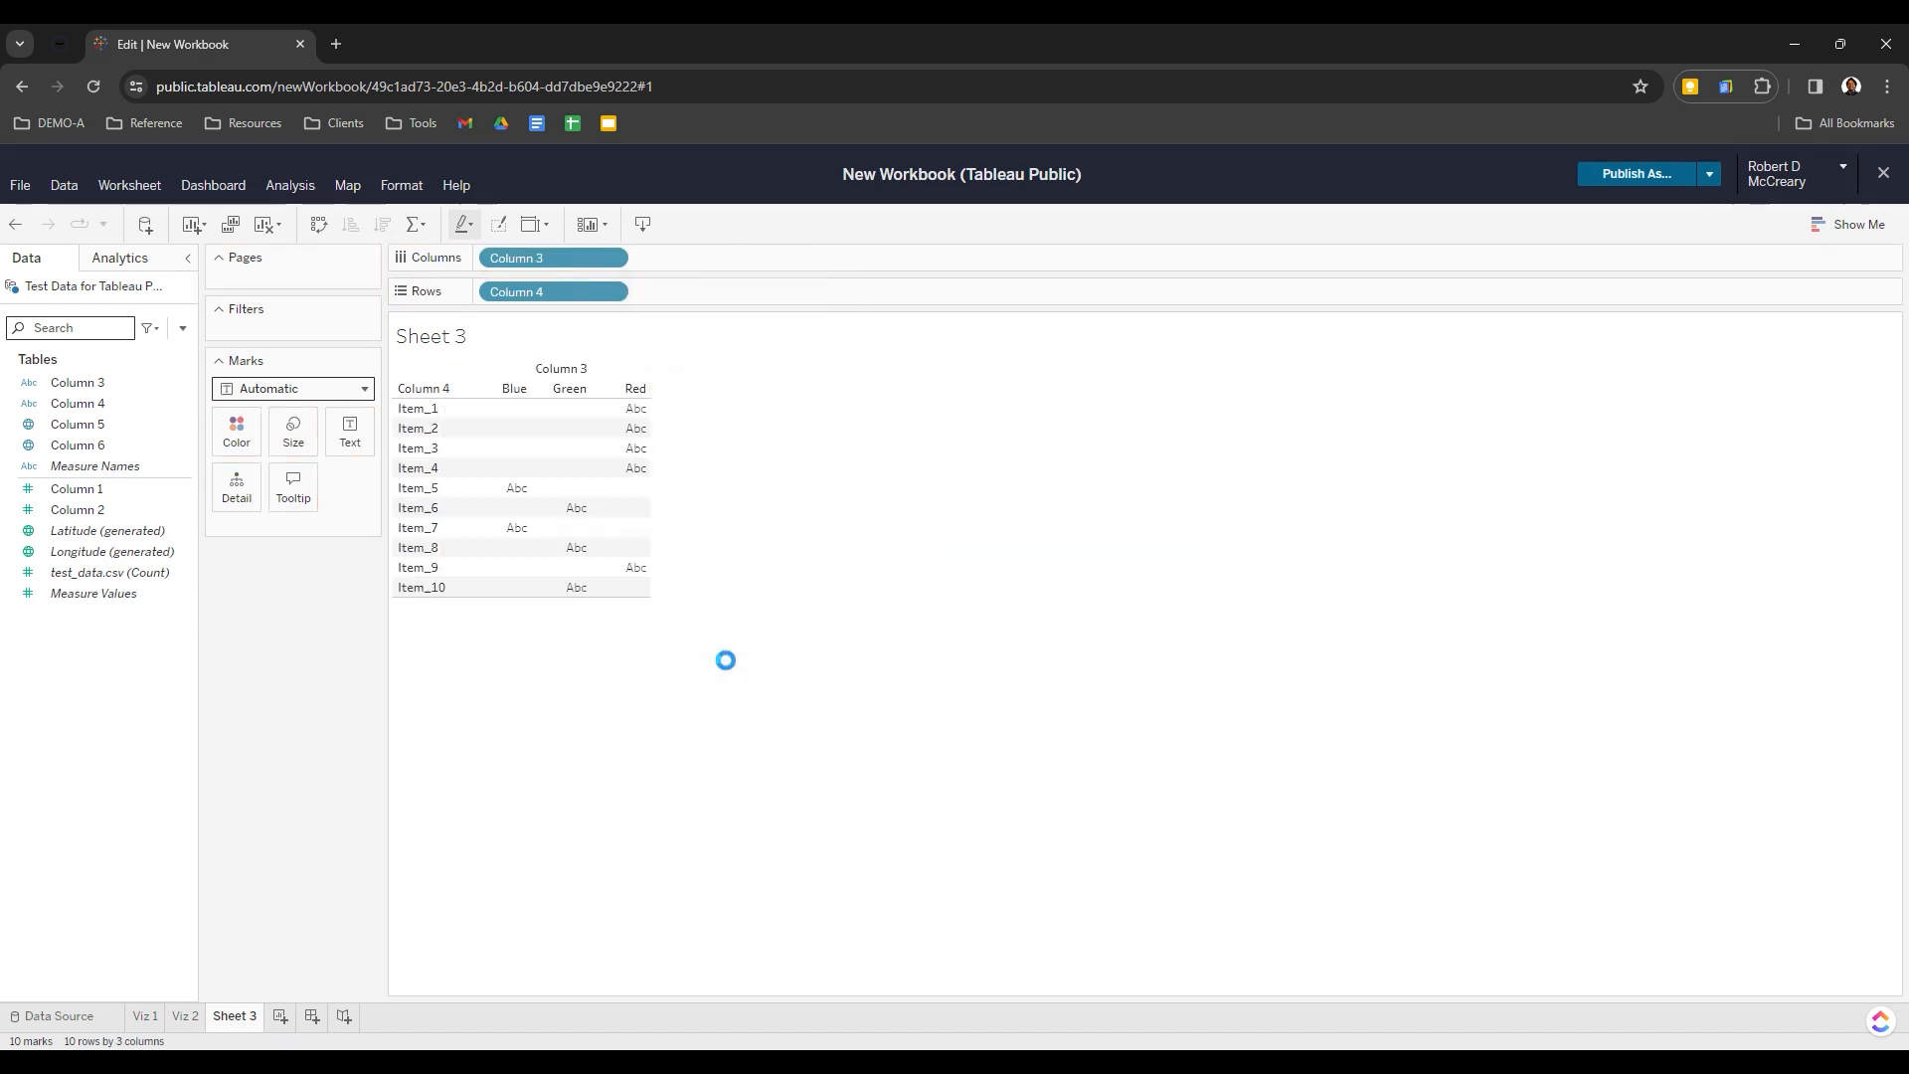
Add Measure Values to the columns beside Column 3
{"action": "left_click", "coordinate": [71, 597]}
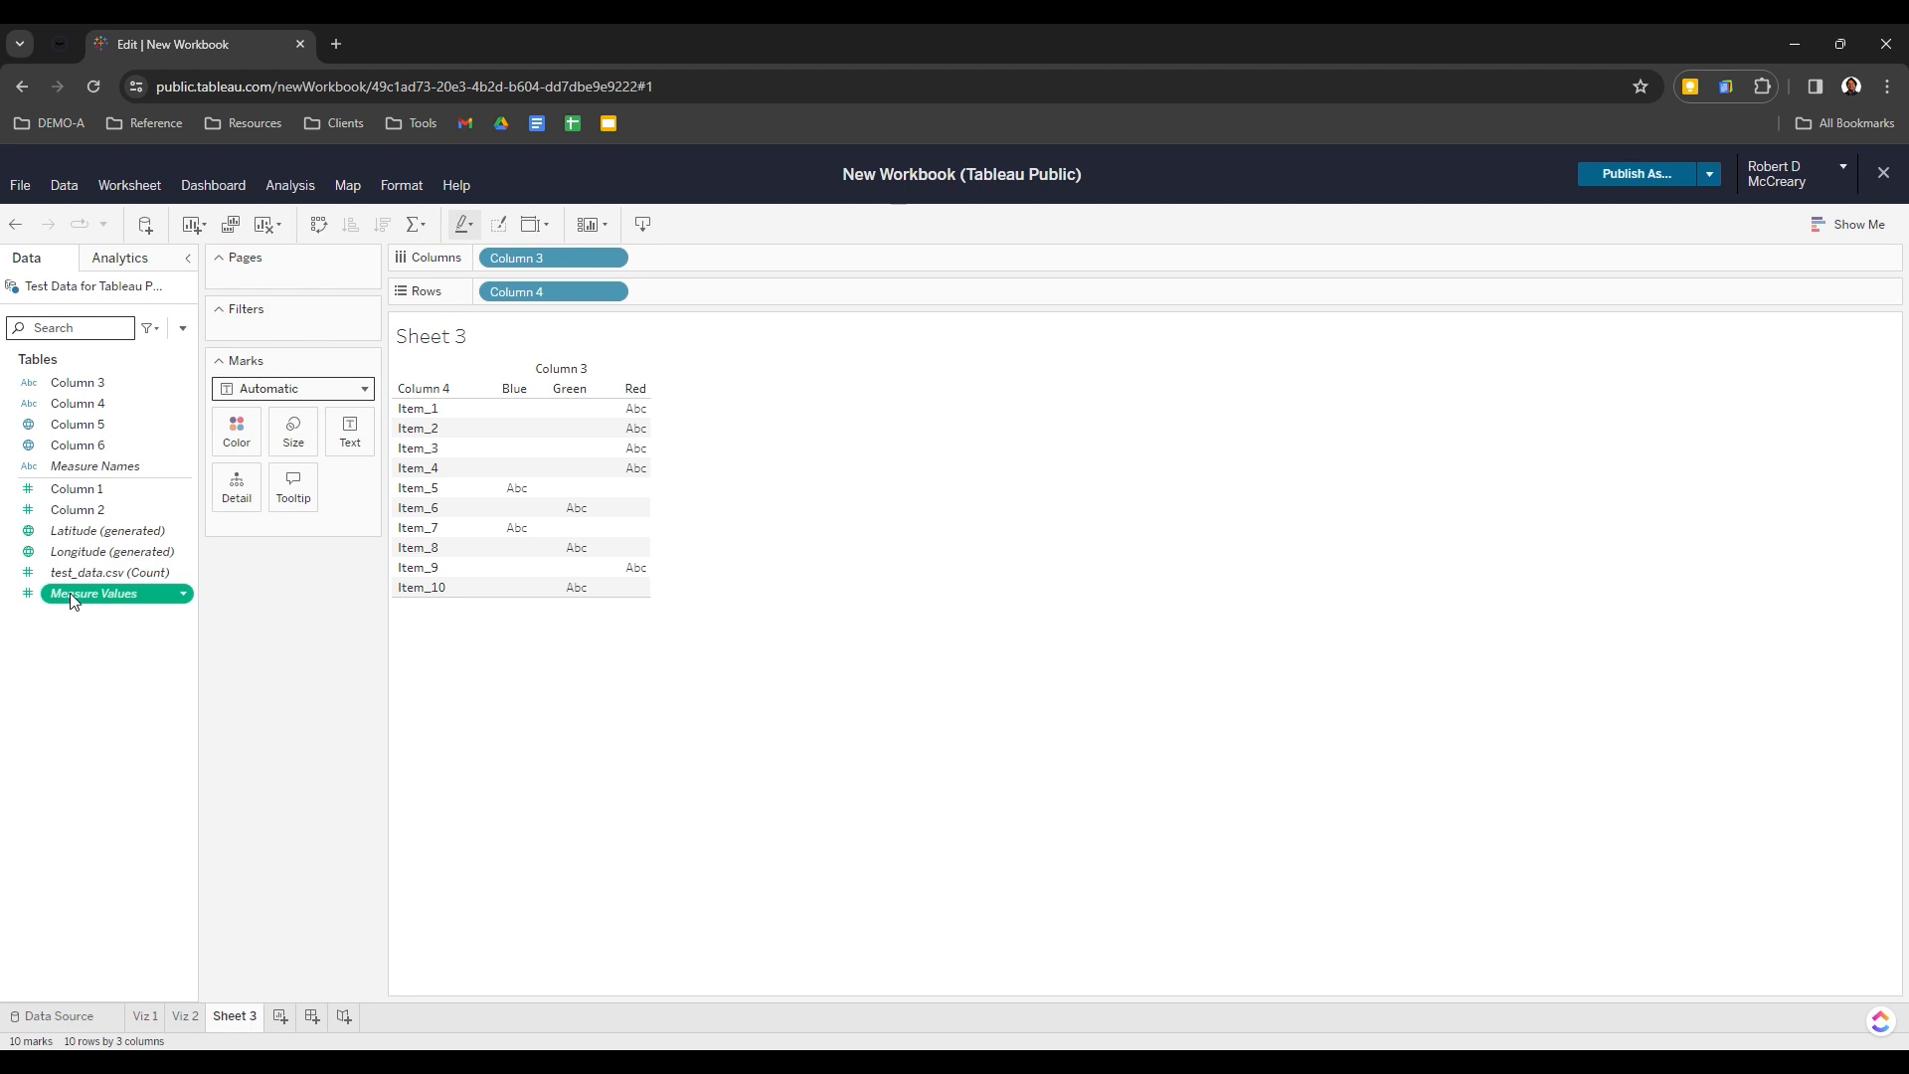
{"action": "left_click_drag", "start_coordinate": [72, 599], "coordinate": [750, 303]}
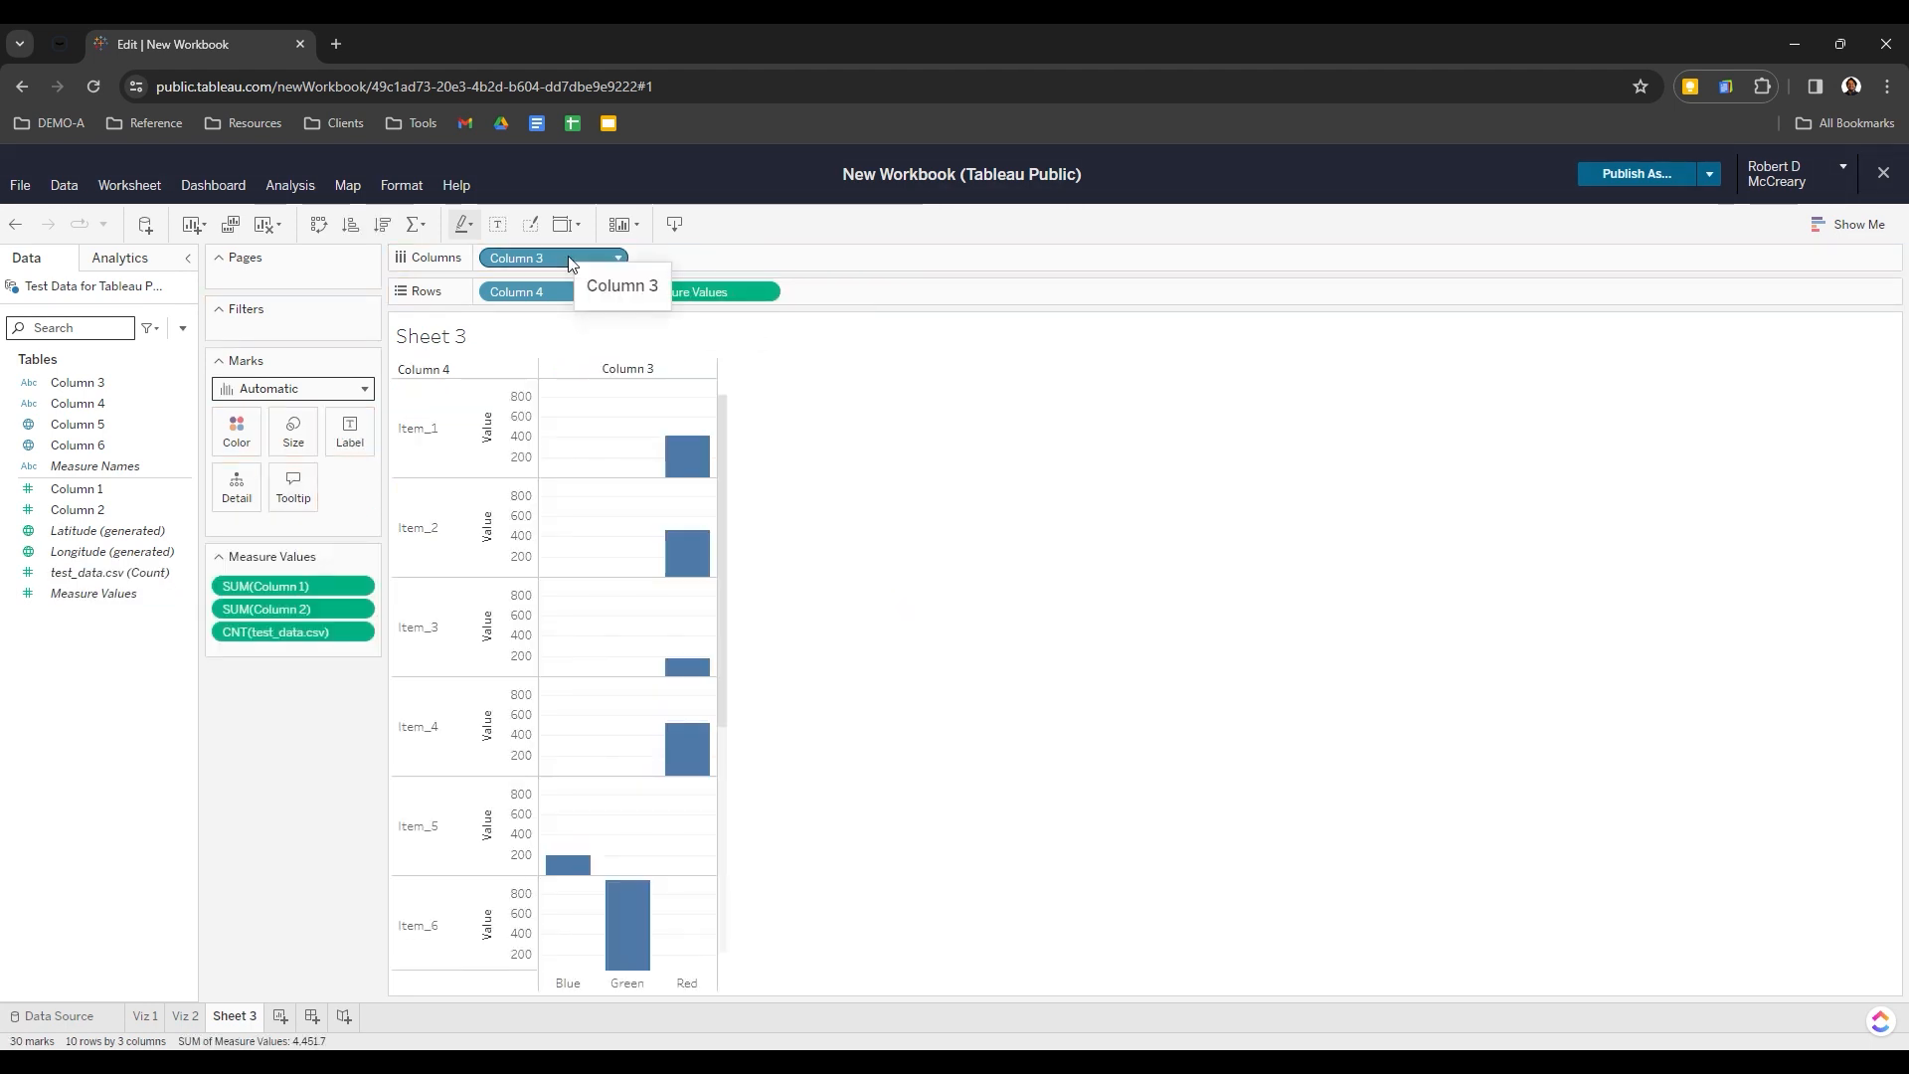
{"action": "left_click_drag", "start_coordinate": [696, 291], "coordinate": [748, 261]}
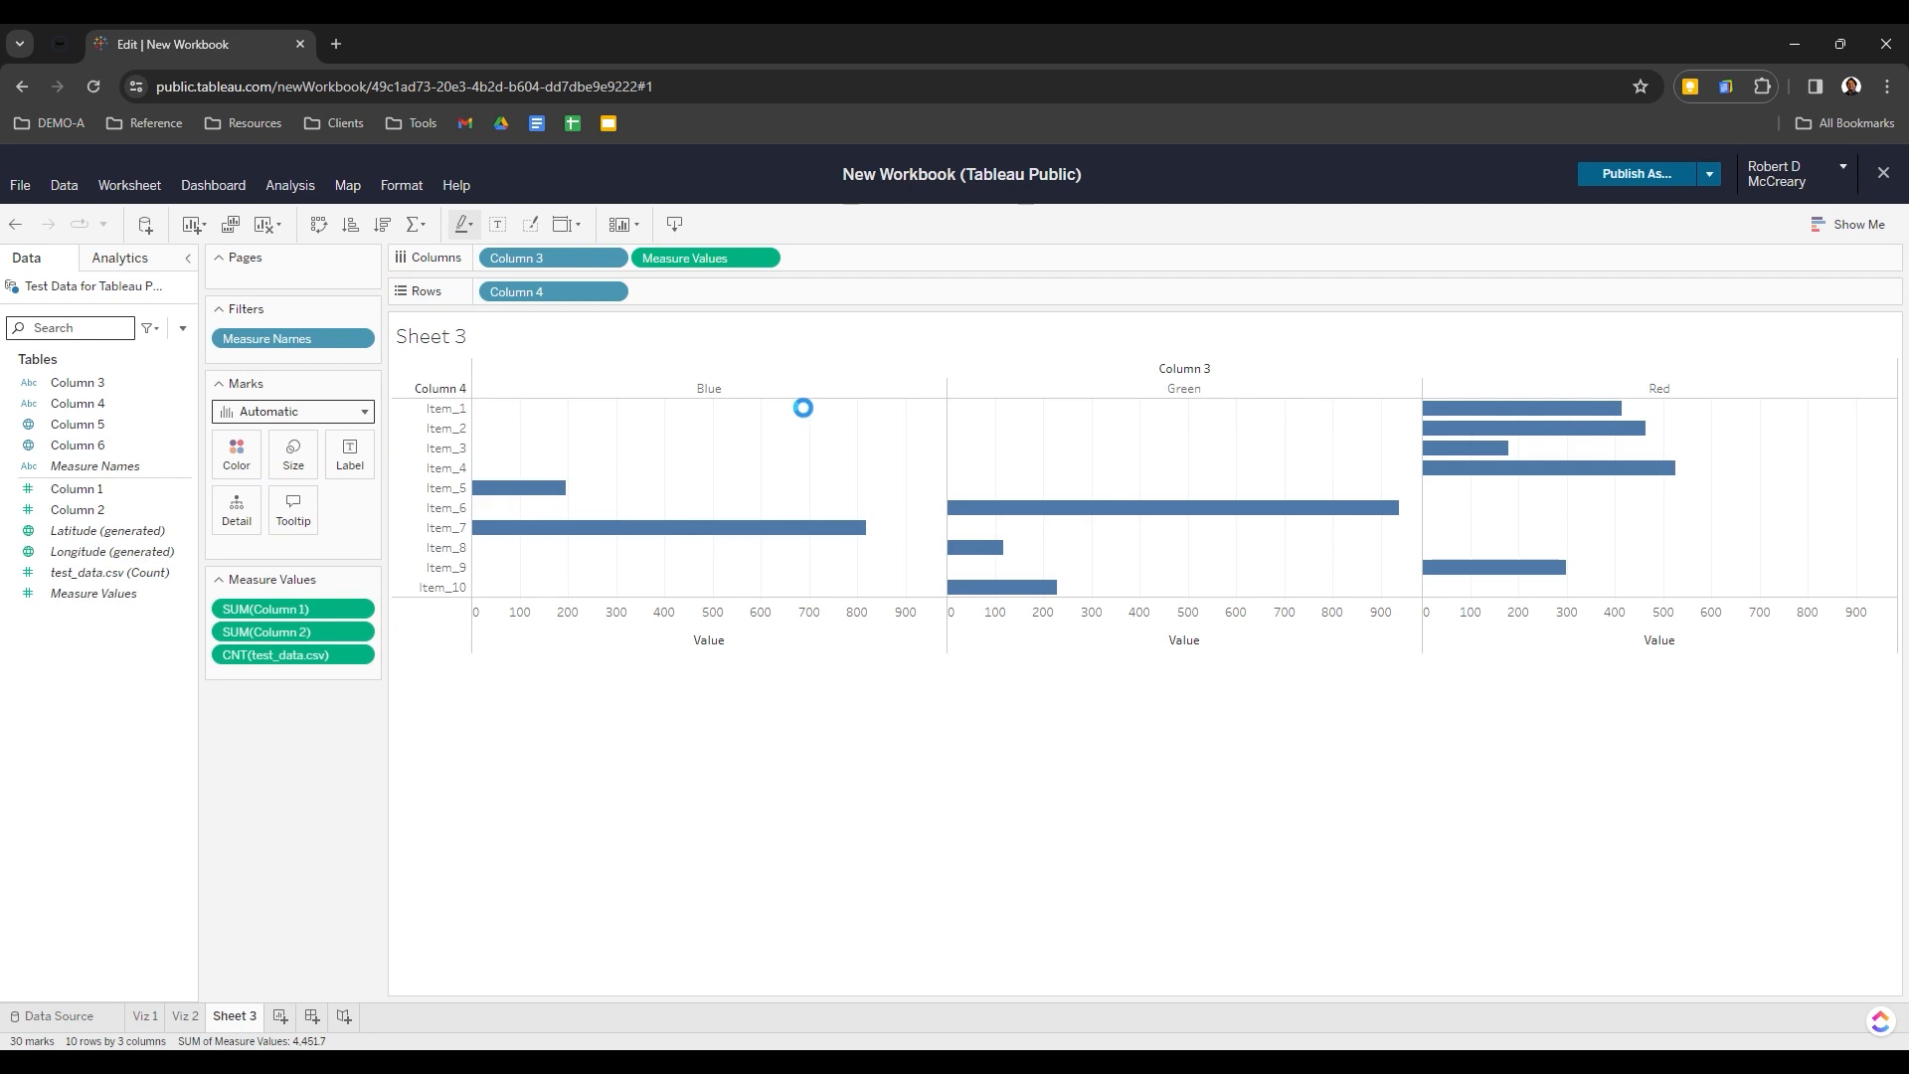
Try the stacked bars and side-by-side bars suggestions from Show Me, then change the chart to box-and-whisker plots
{"action": "left_click", "coordinate": [1840, 238]}
{"action": "left_click", "coordinate": [1842, 390]}
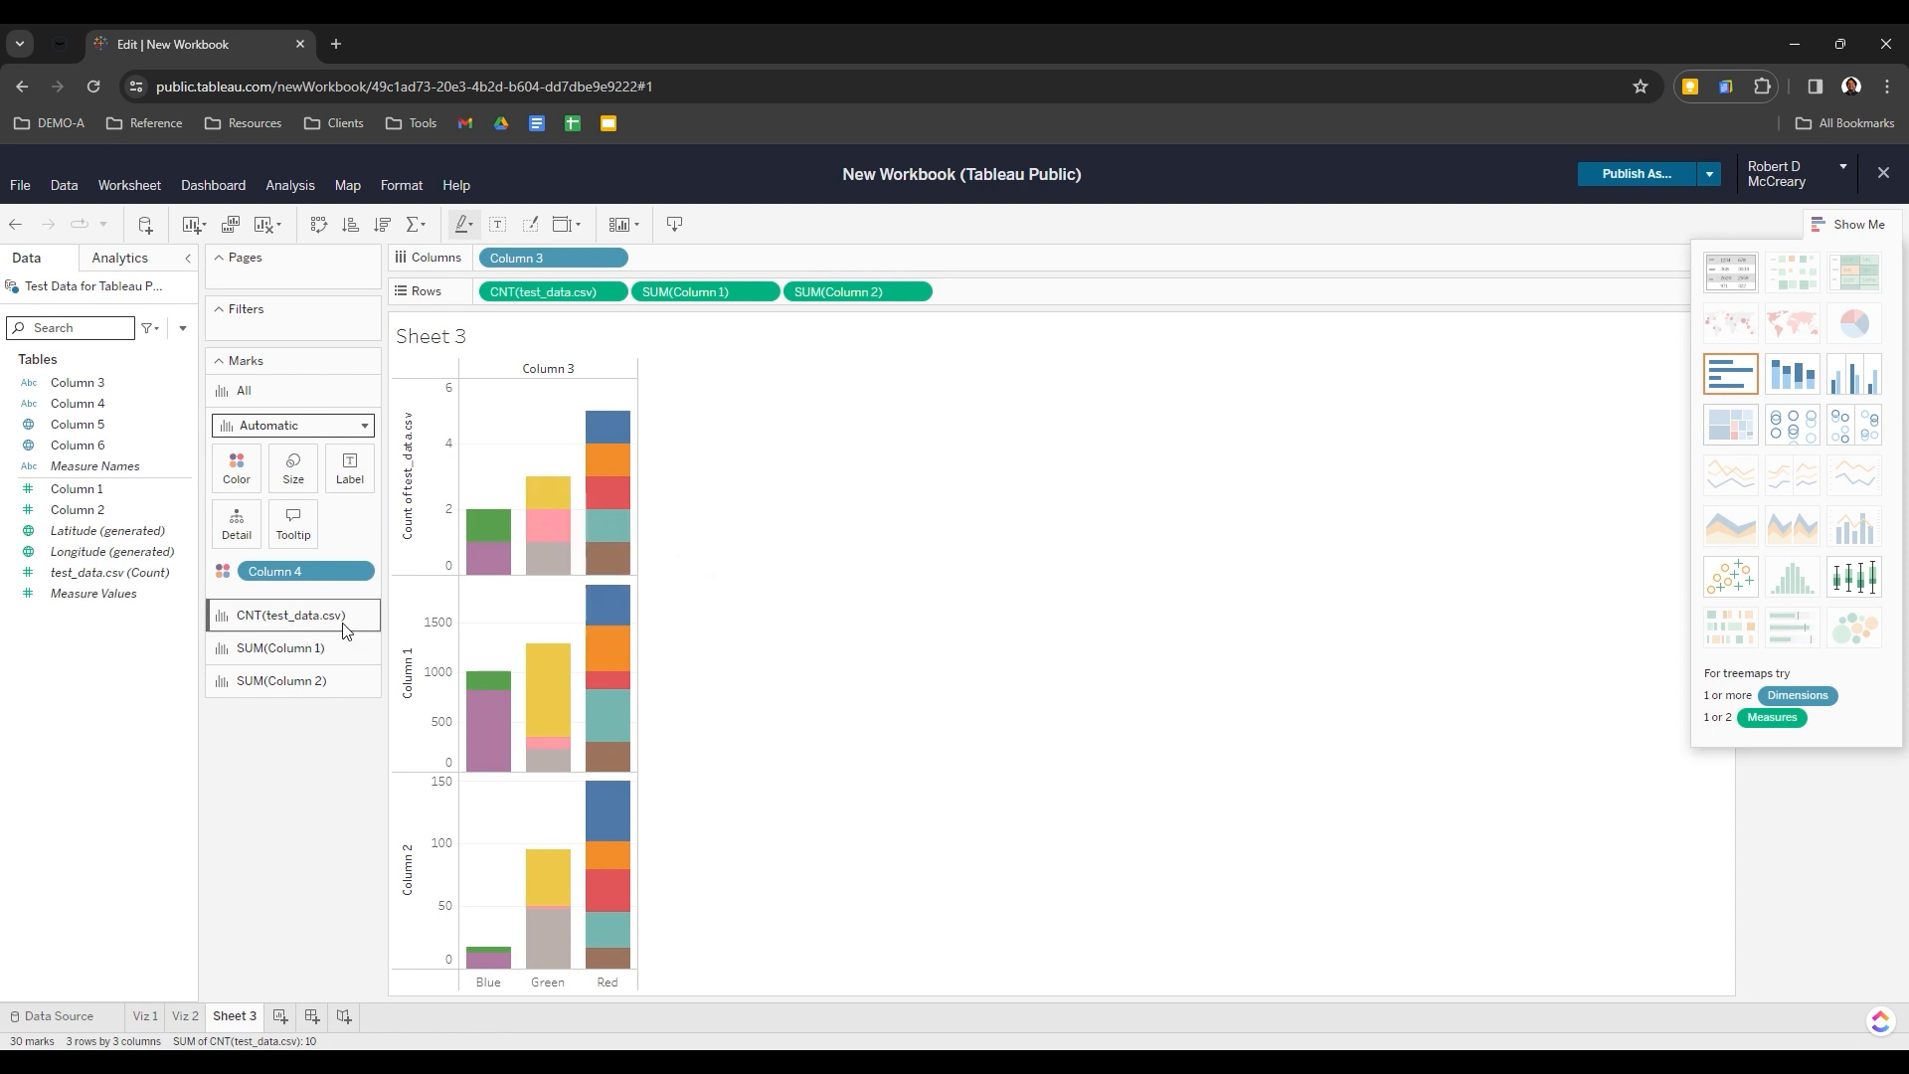
{"action": "left_click", "coordinate": [1852, 378]}
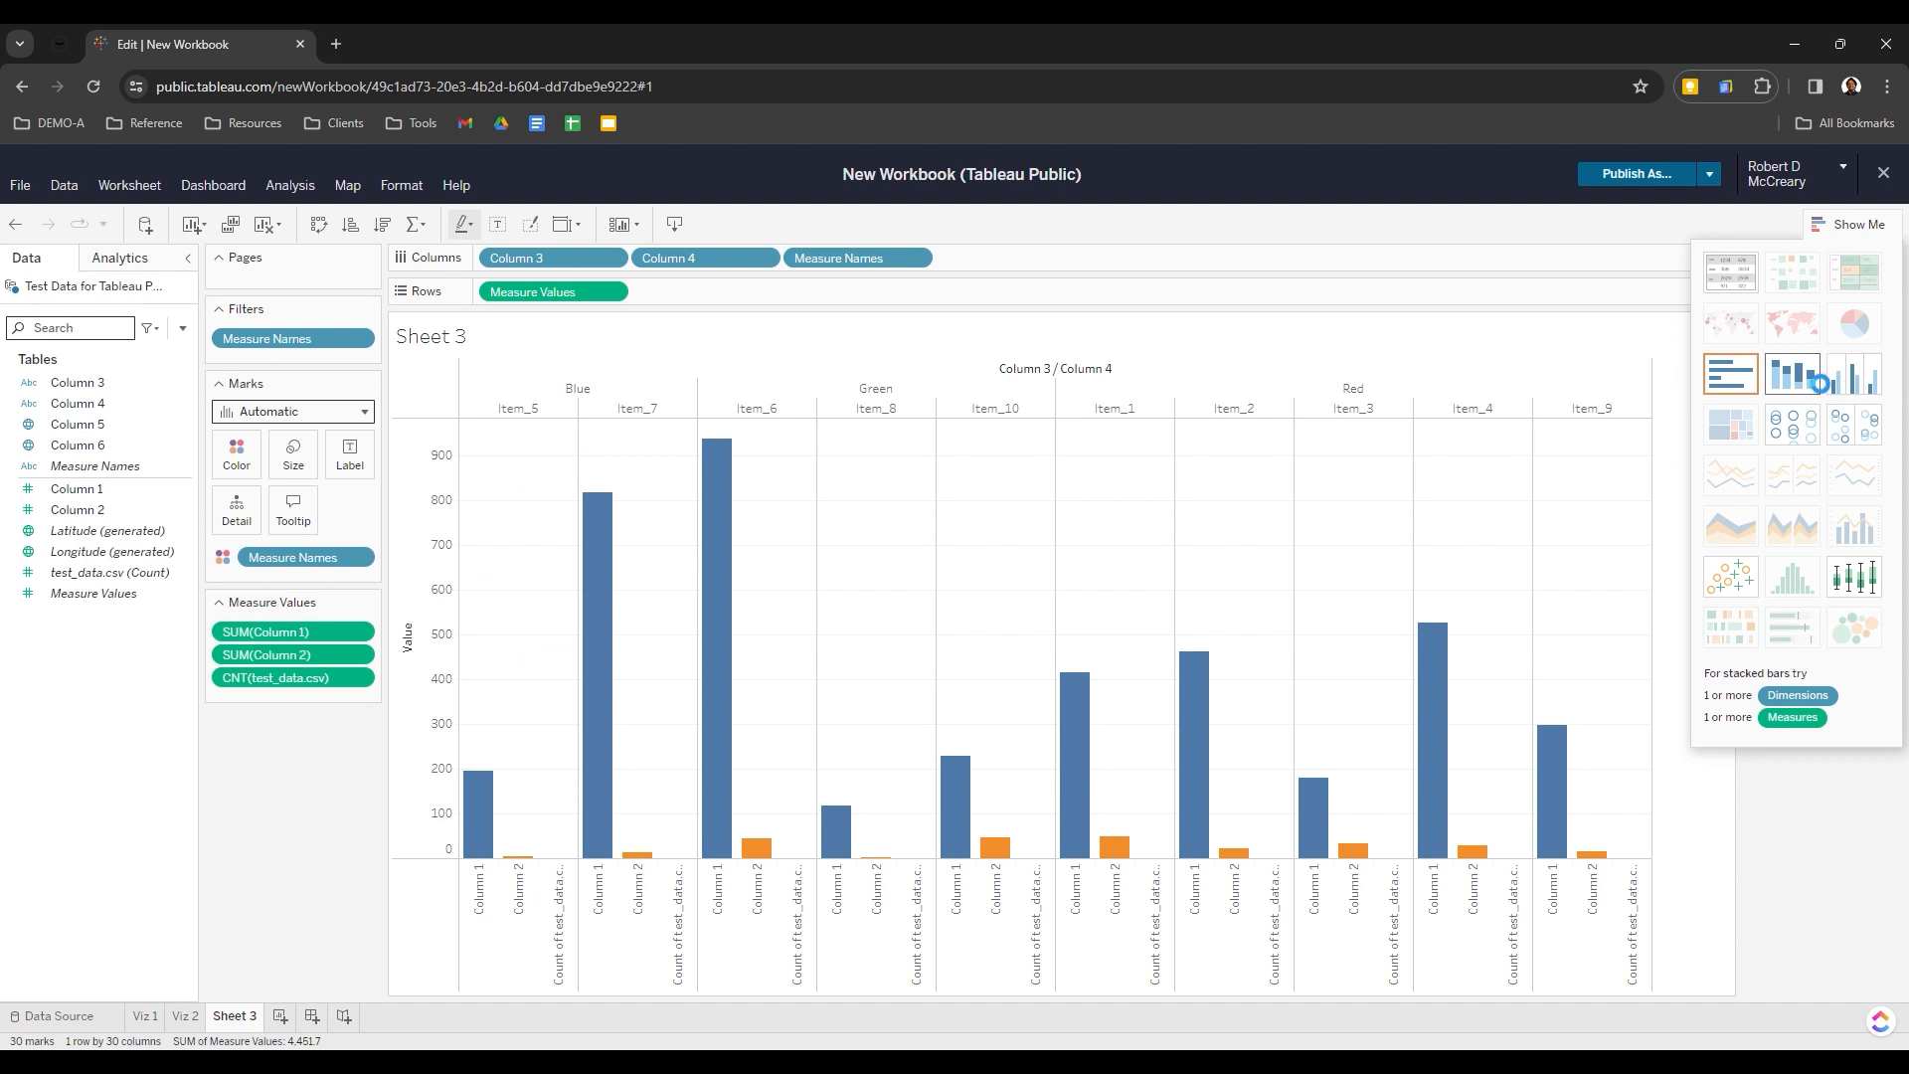
{"action": "left_click", "coordinate": [1810, 376]}
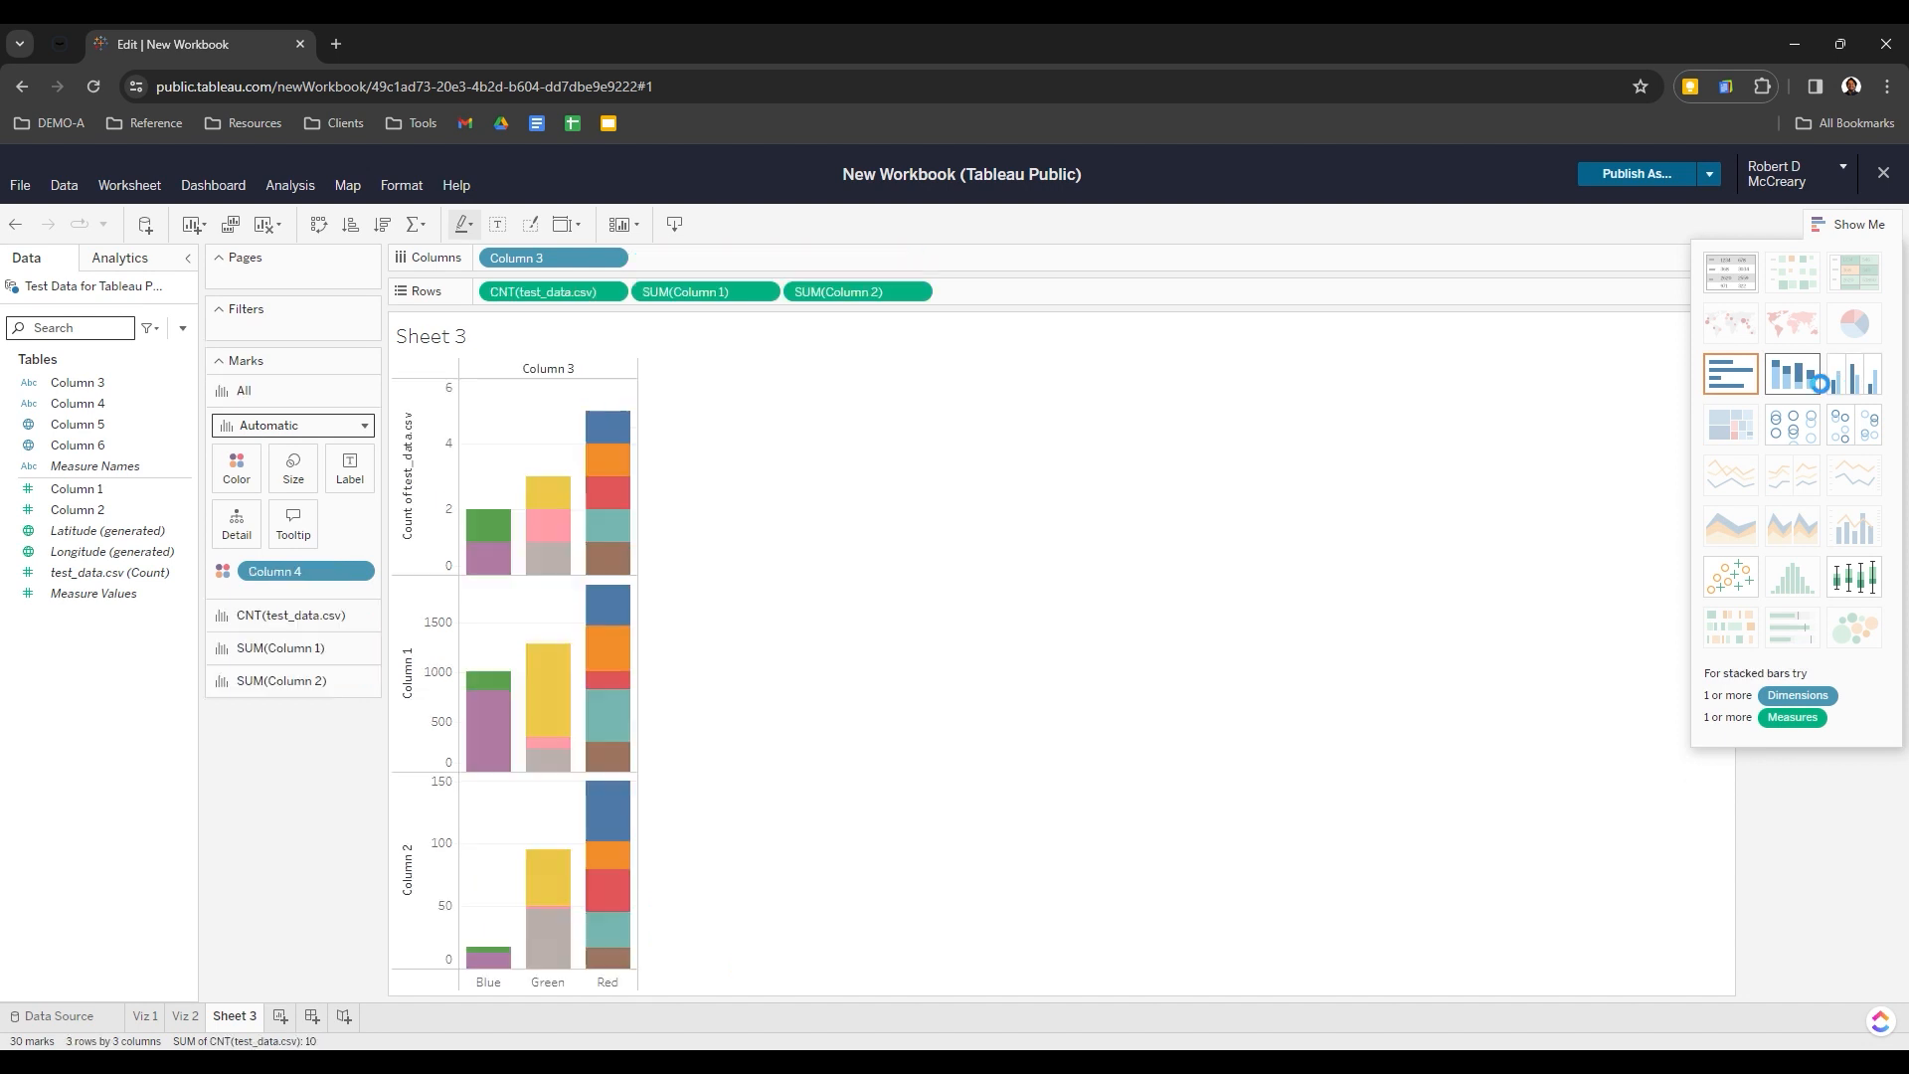
{"action": "left_click", "coordinate": [1874, 585]}
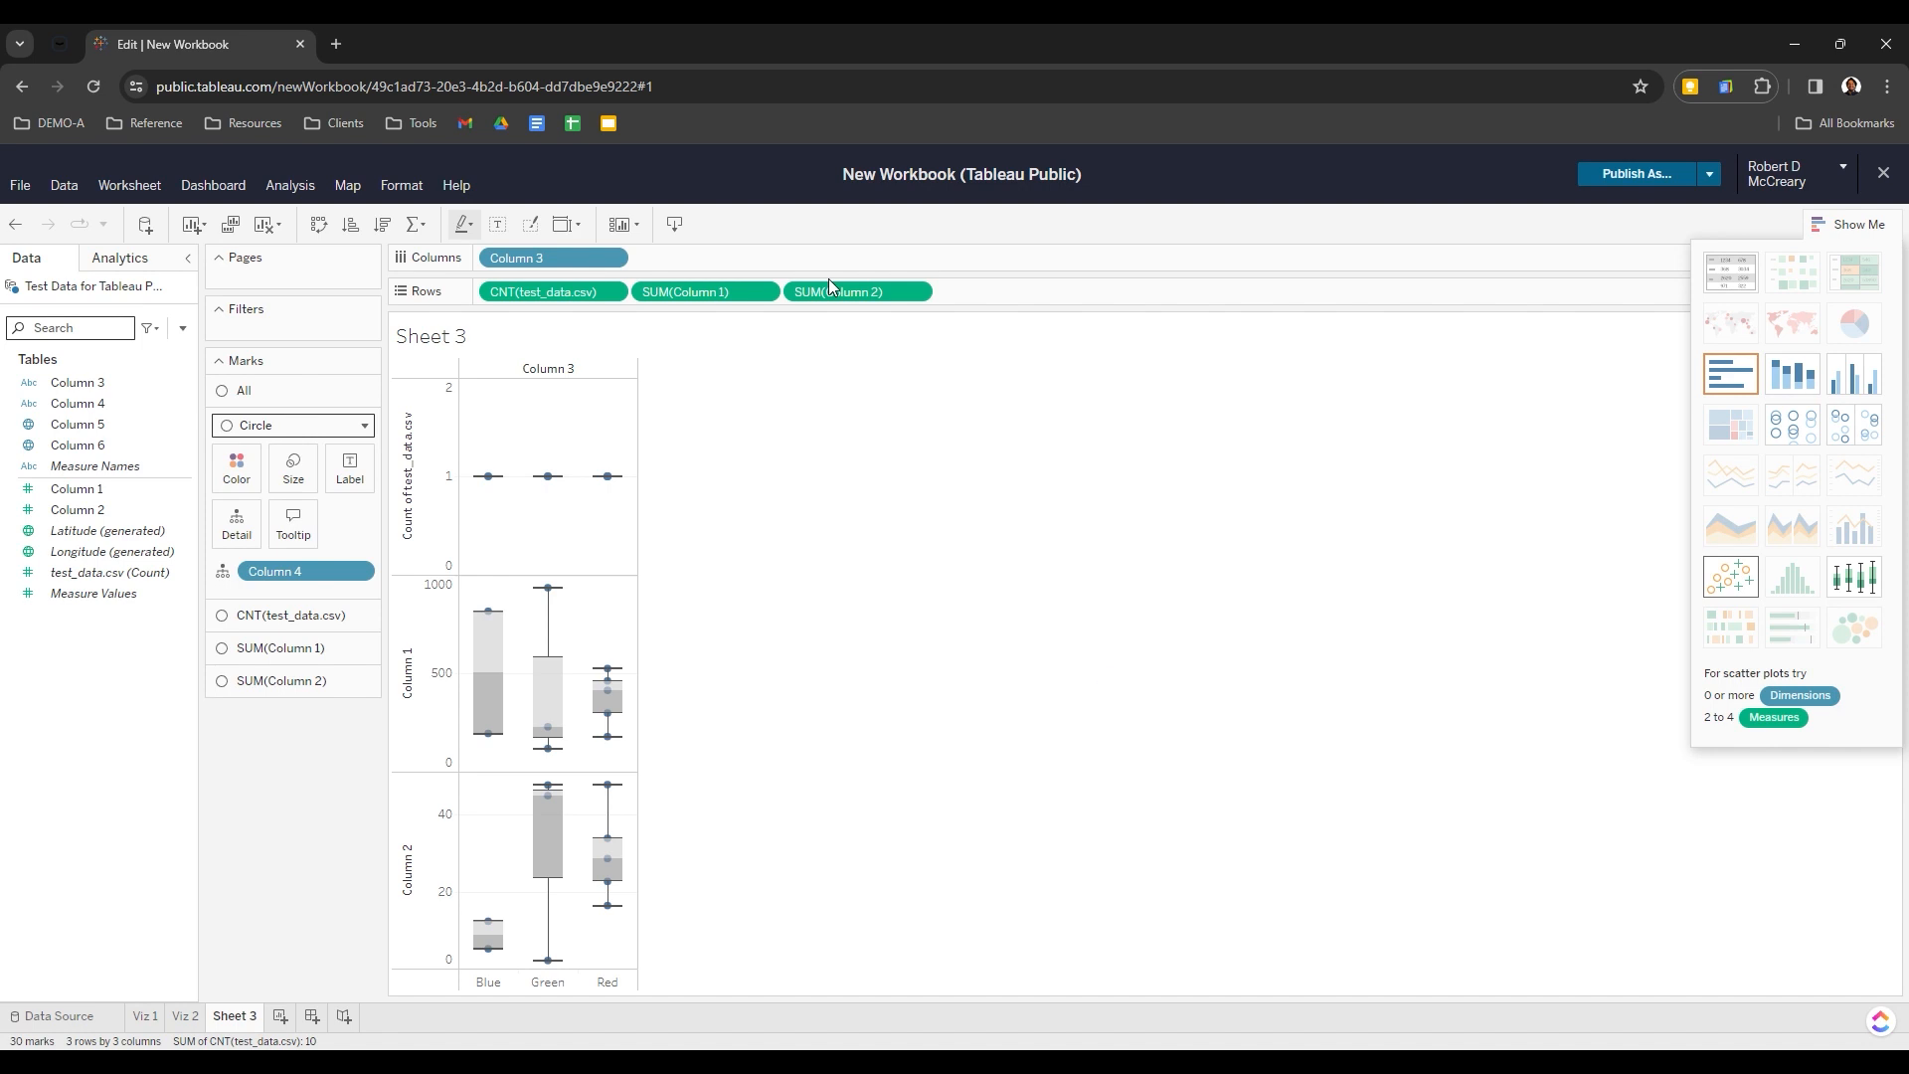
Remove test_data.csv (Count) from the box plot rows and hide the Show Me suggestions
{"action": "left_click", "coordinate": [615, 291]}
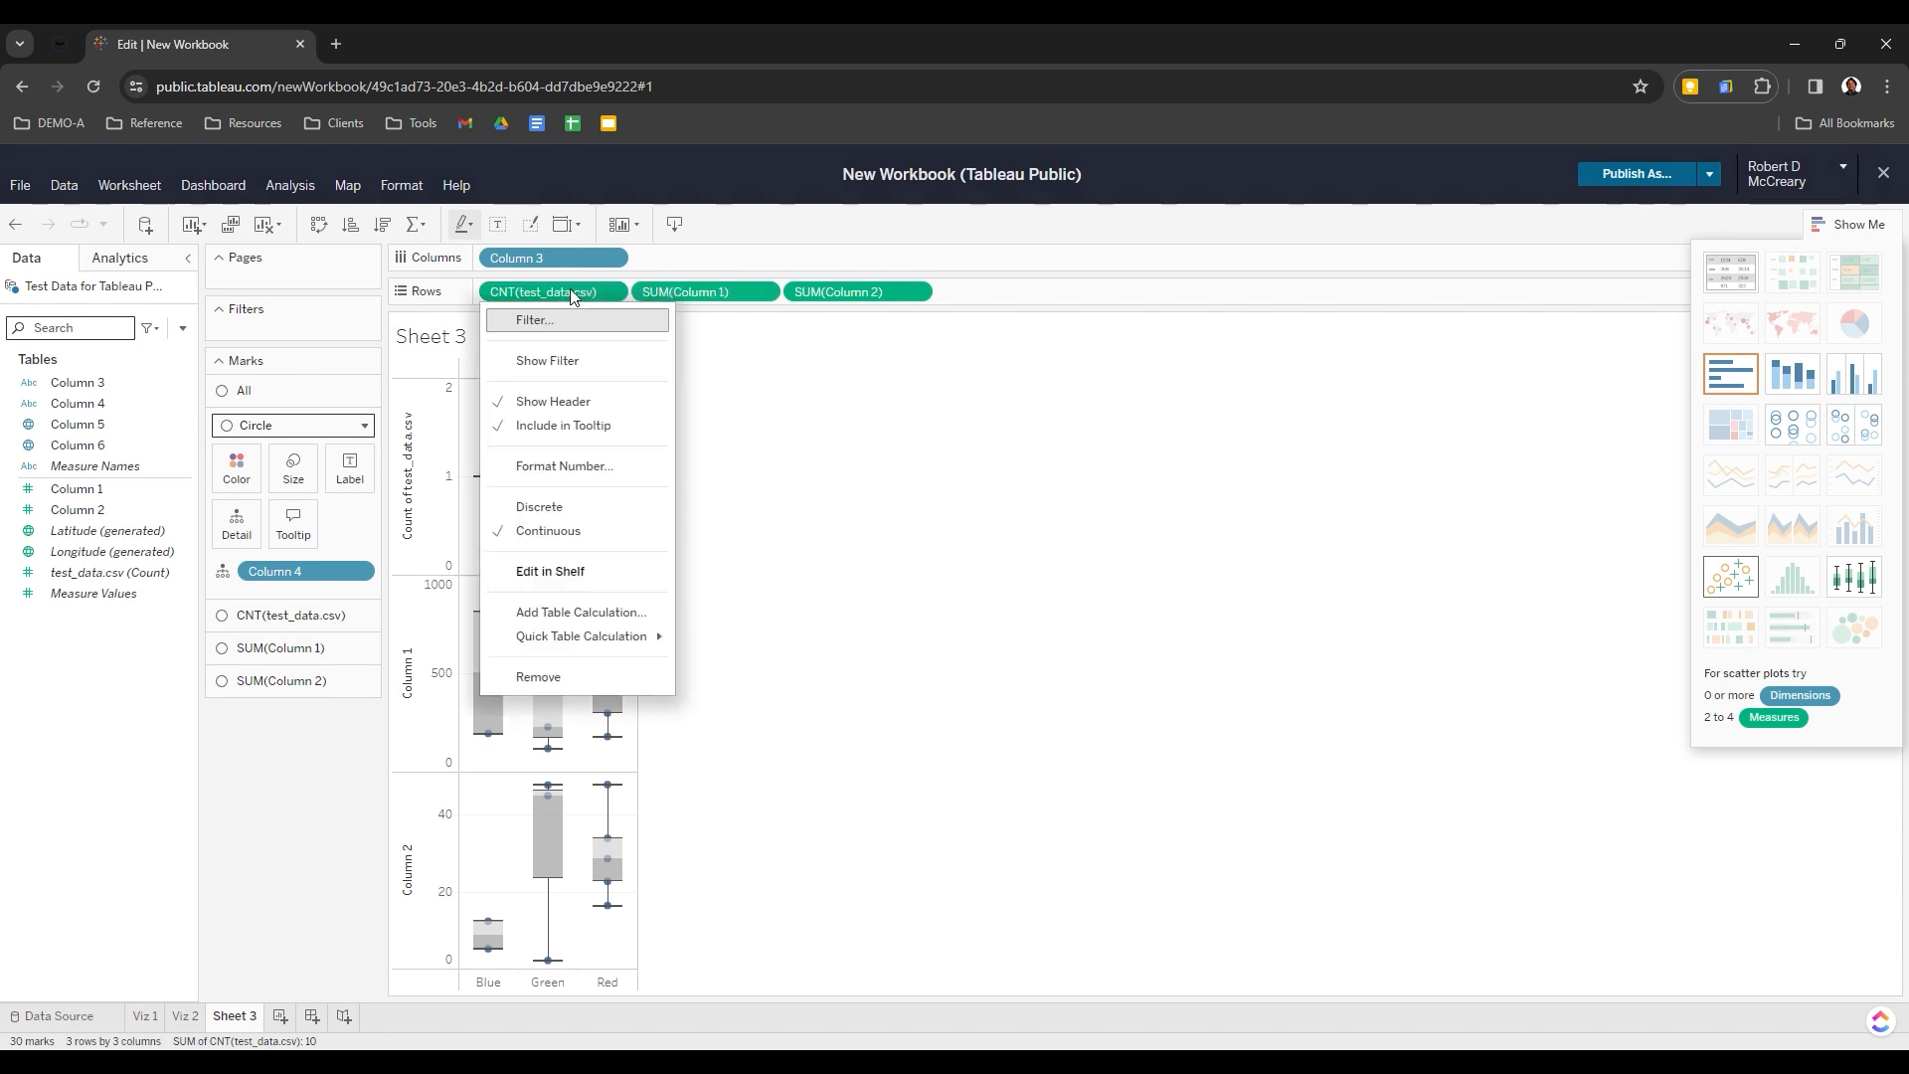
{"action": "left_click", "coordinate": [567, 676]}
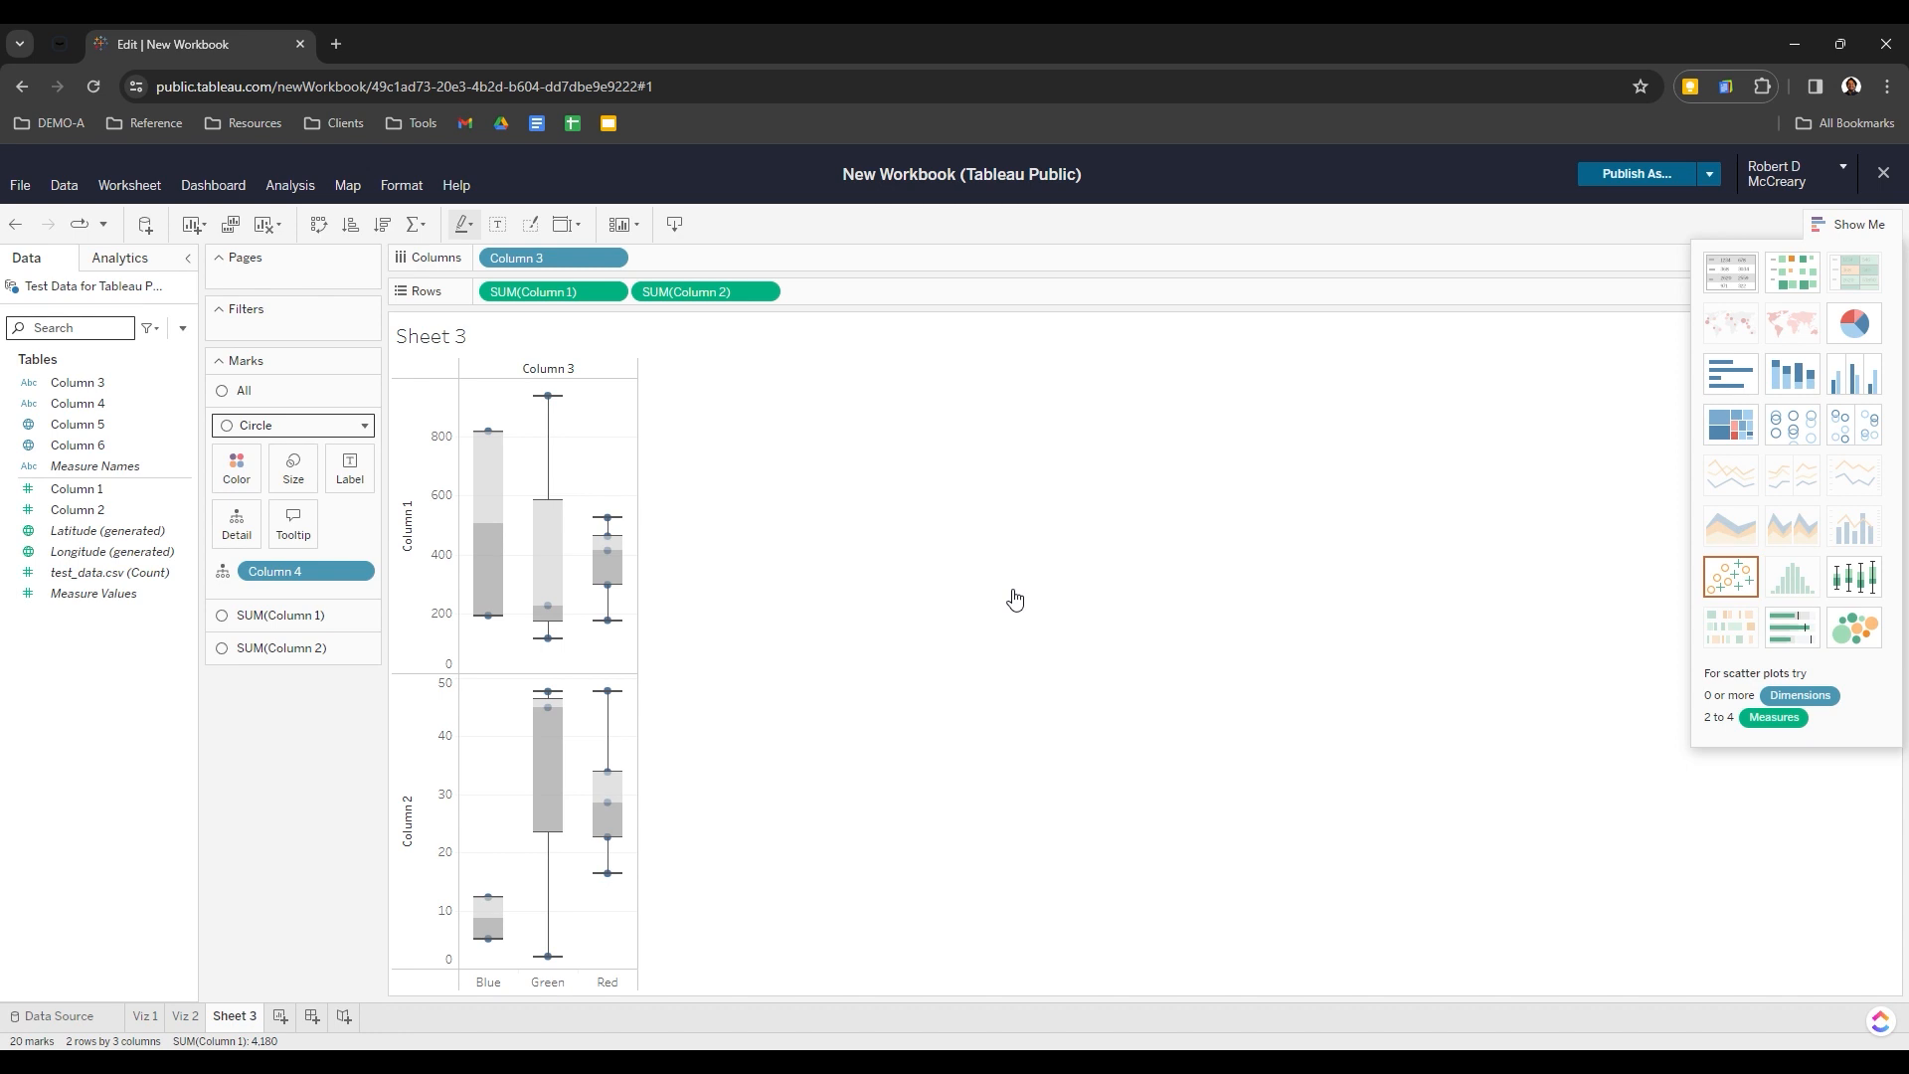
{"action": "left_click", "coordinate": [1864, 227]}
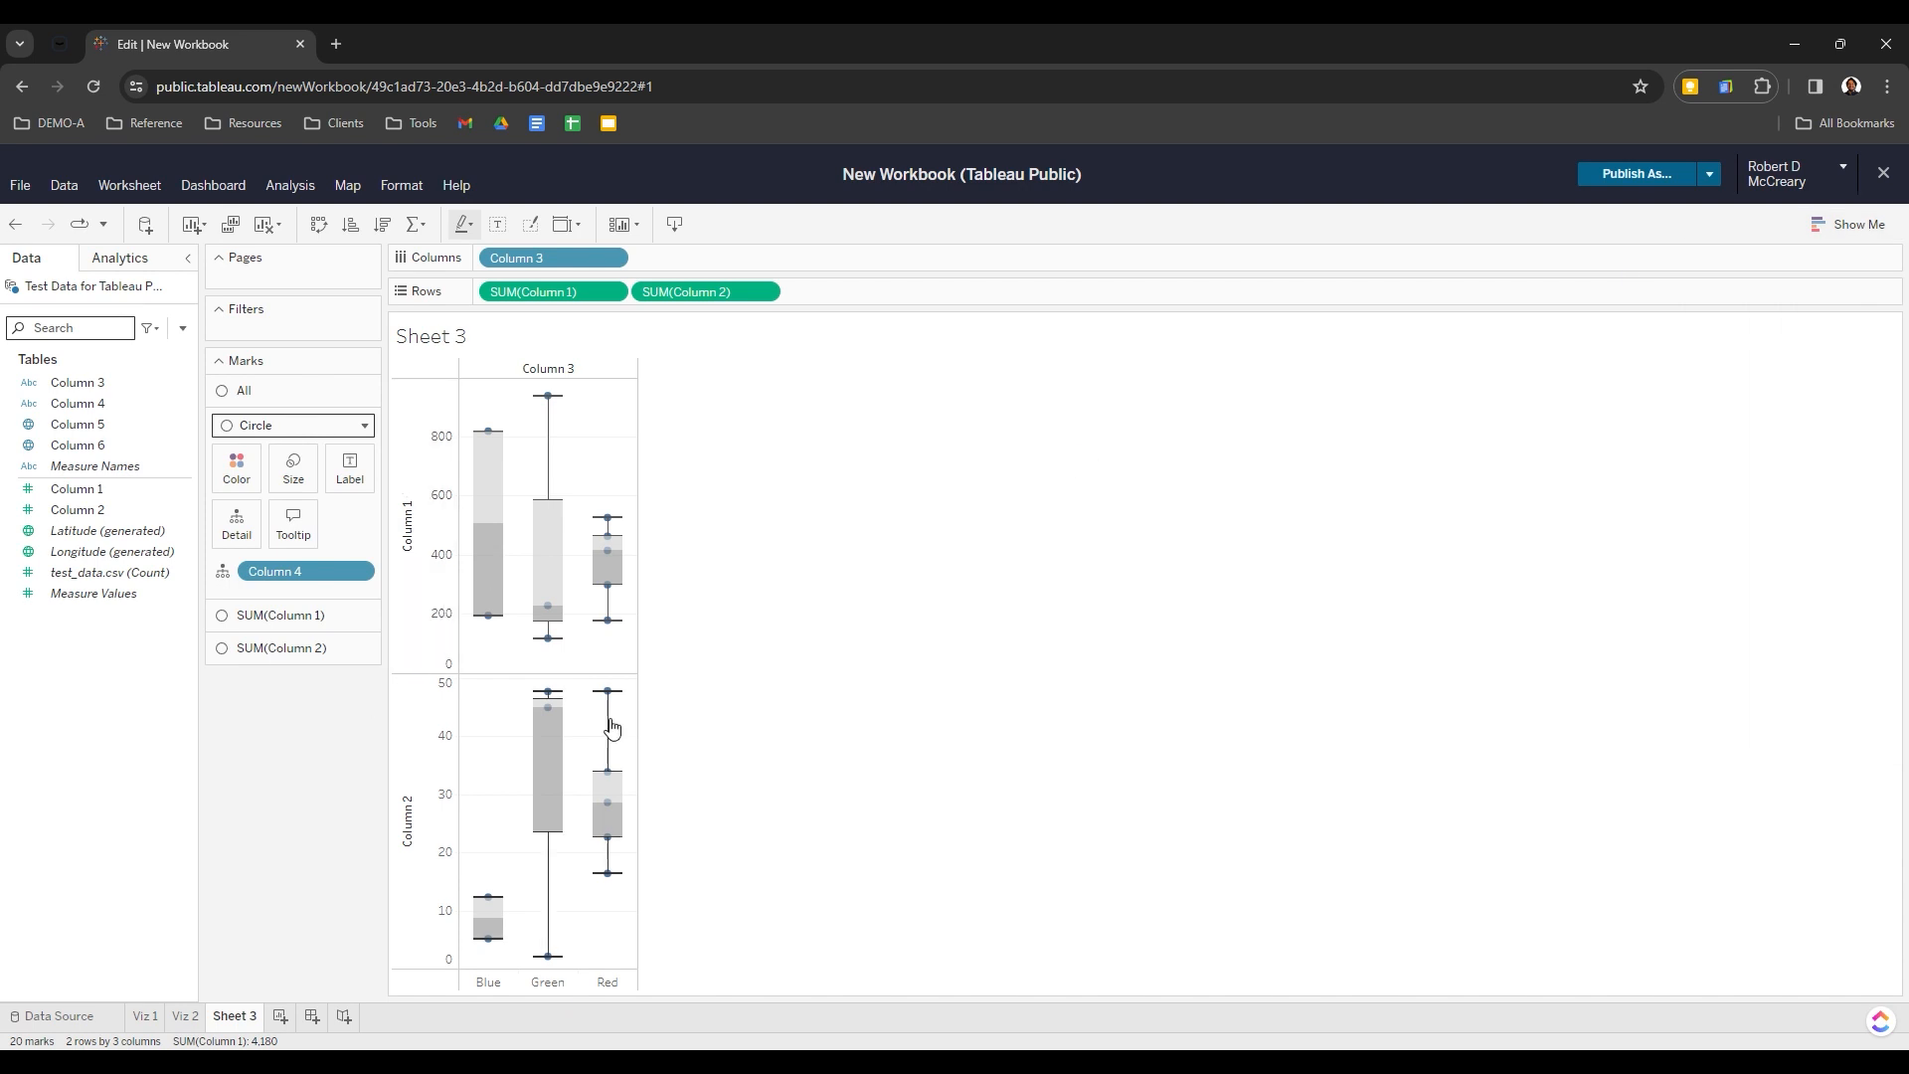
{"action": "mouse_move", "coordinate": [637, 557]}
{"action": "left_click_drag", "start_coordinate": [80, 383], "coordinate": [81, 437]}
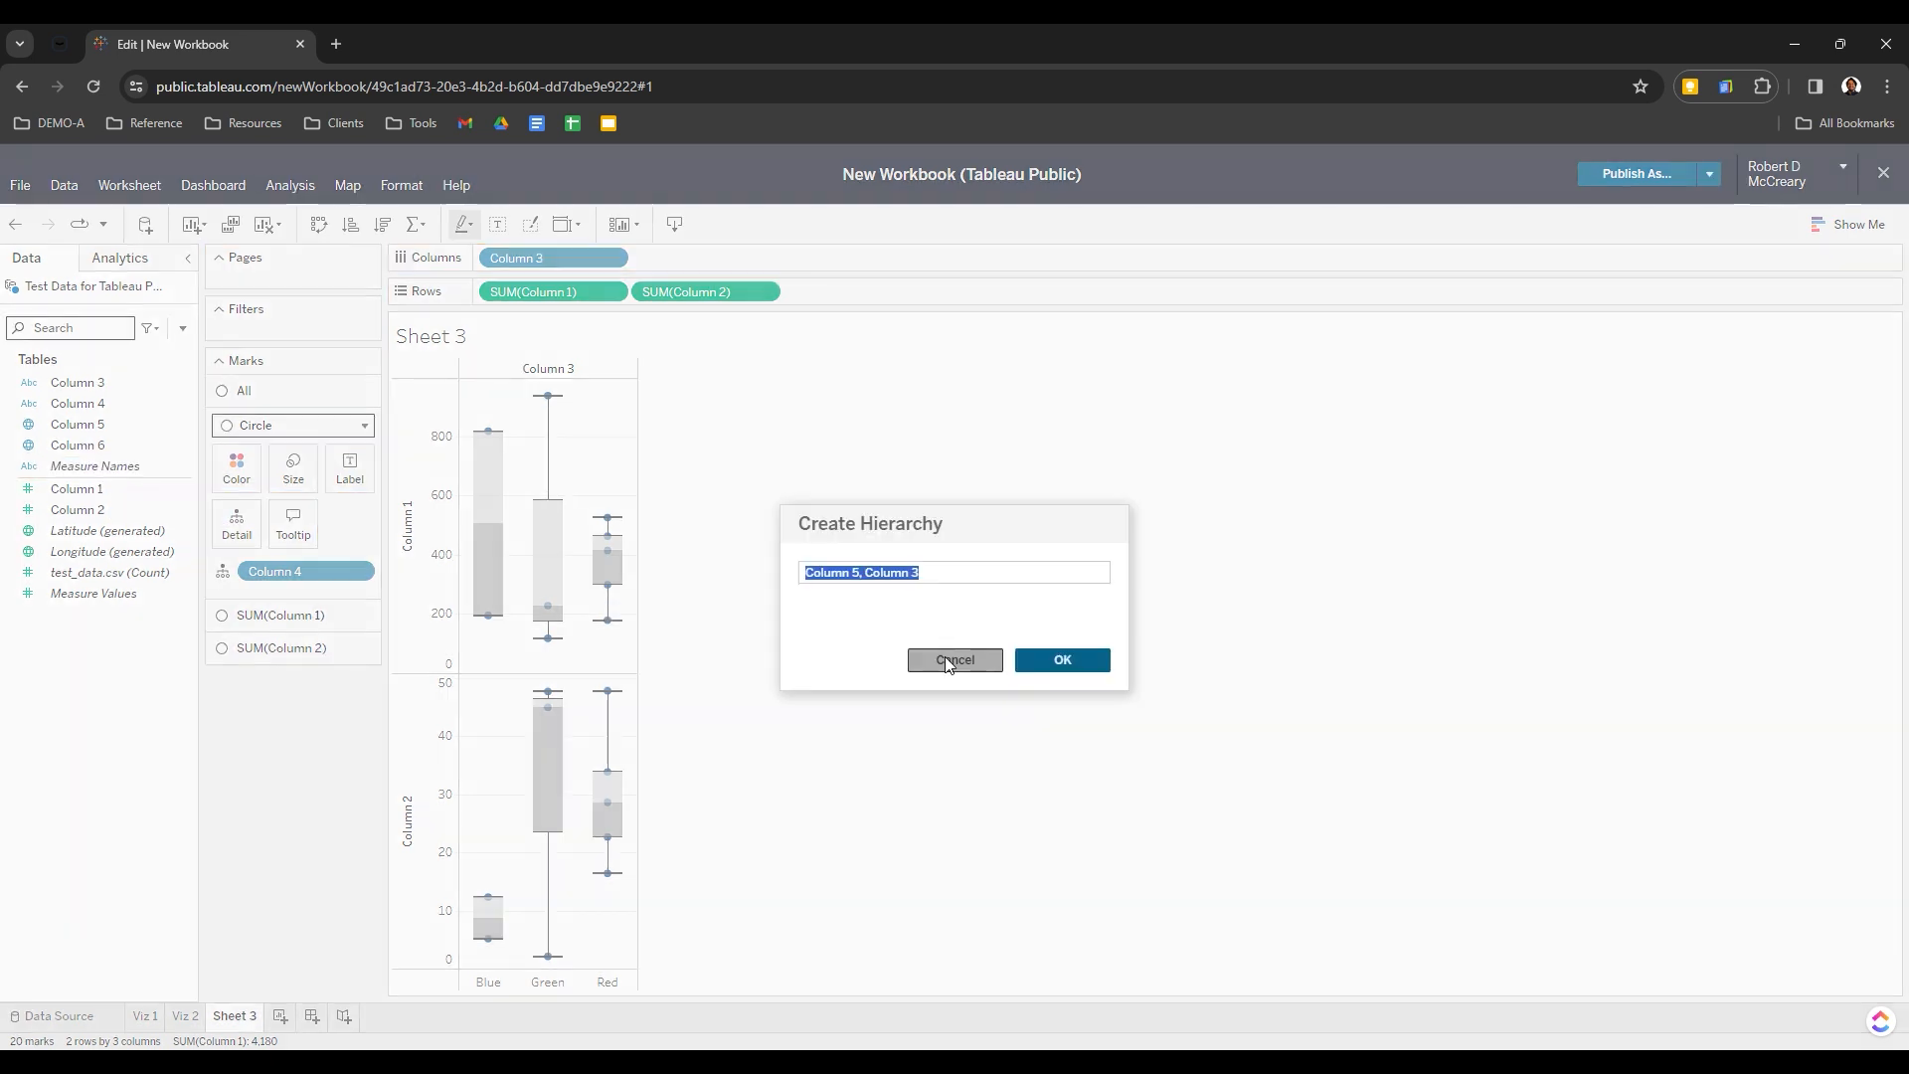
{"action": "left_click", "coordinate": [950, 660]}
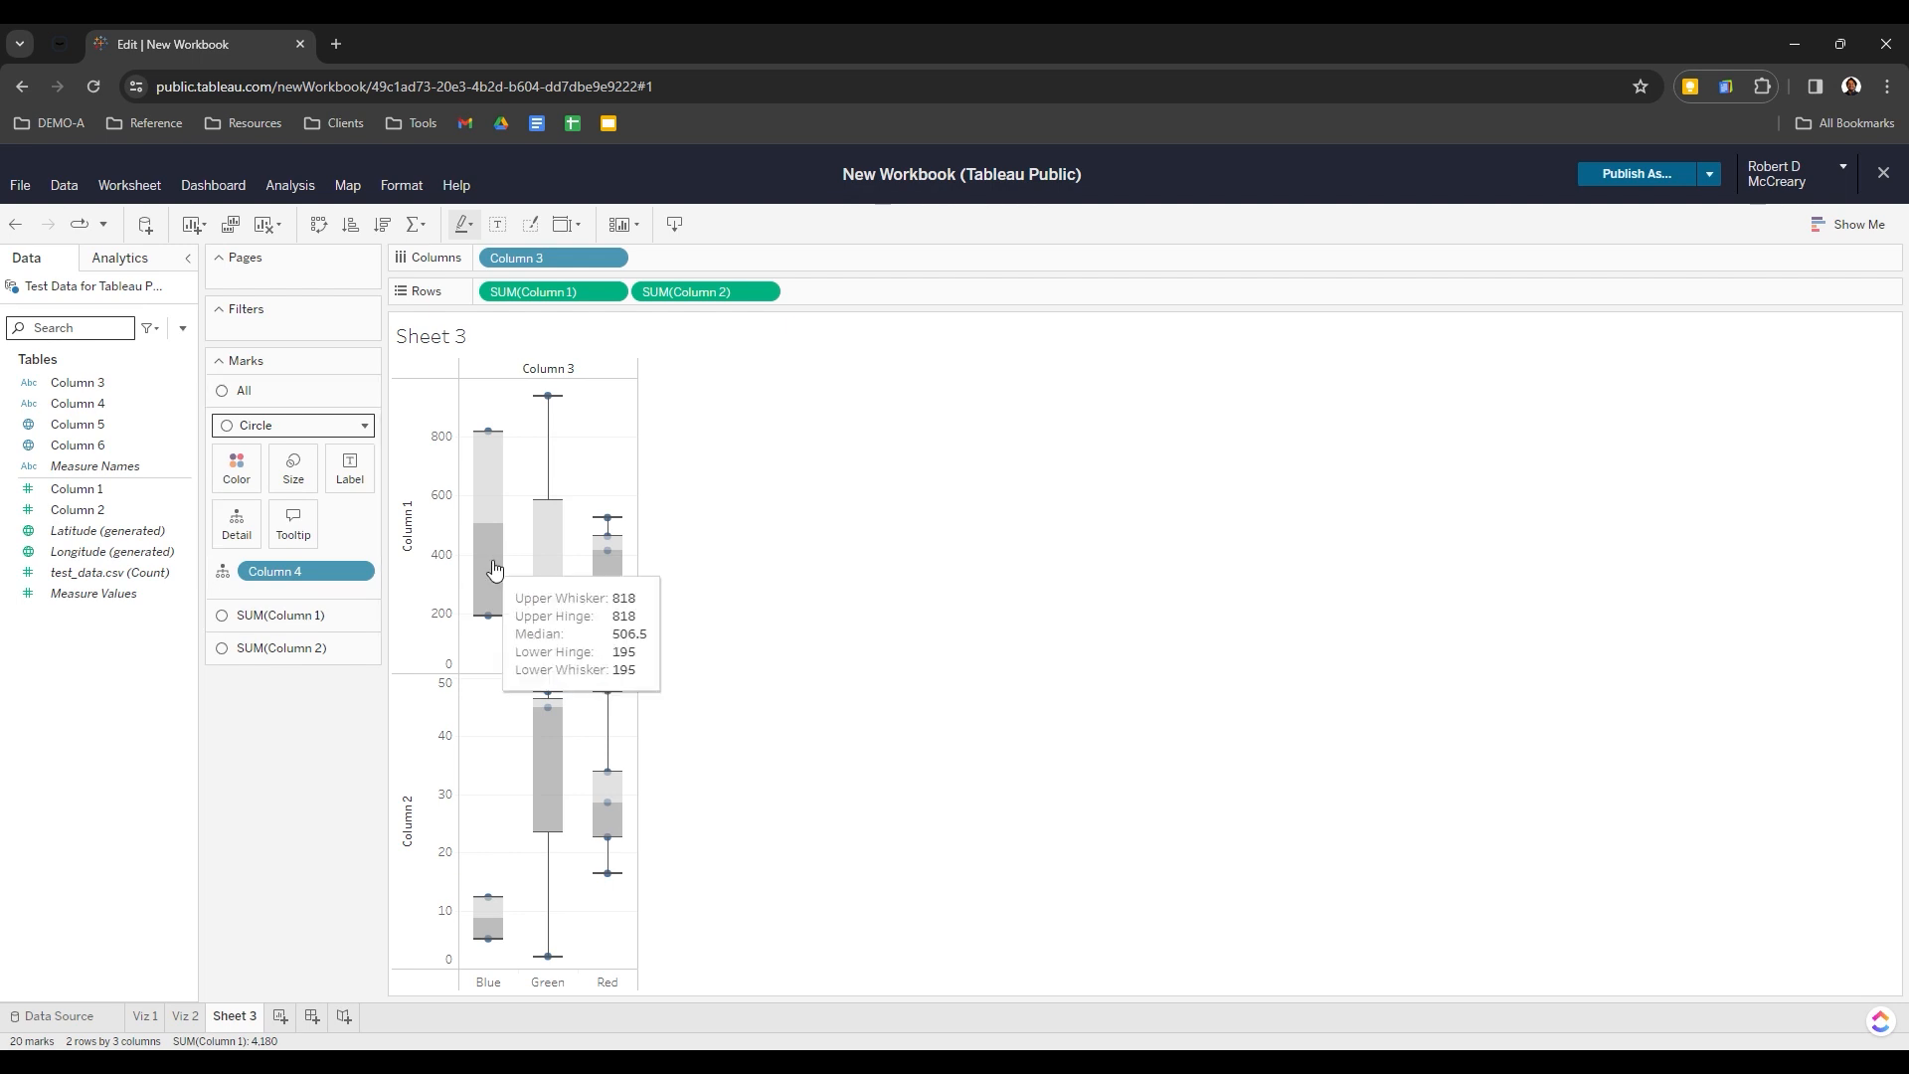
Swap the rows and columns so the box plots run horizontally, and increase the height of the Column 3 rows
{"action": "left_click", "coordinate": [318, 224]}
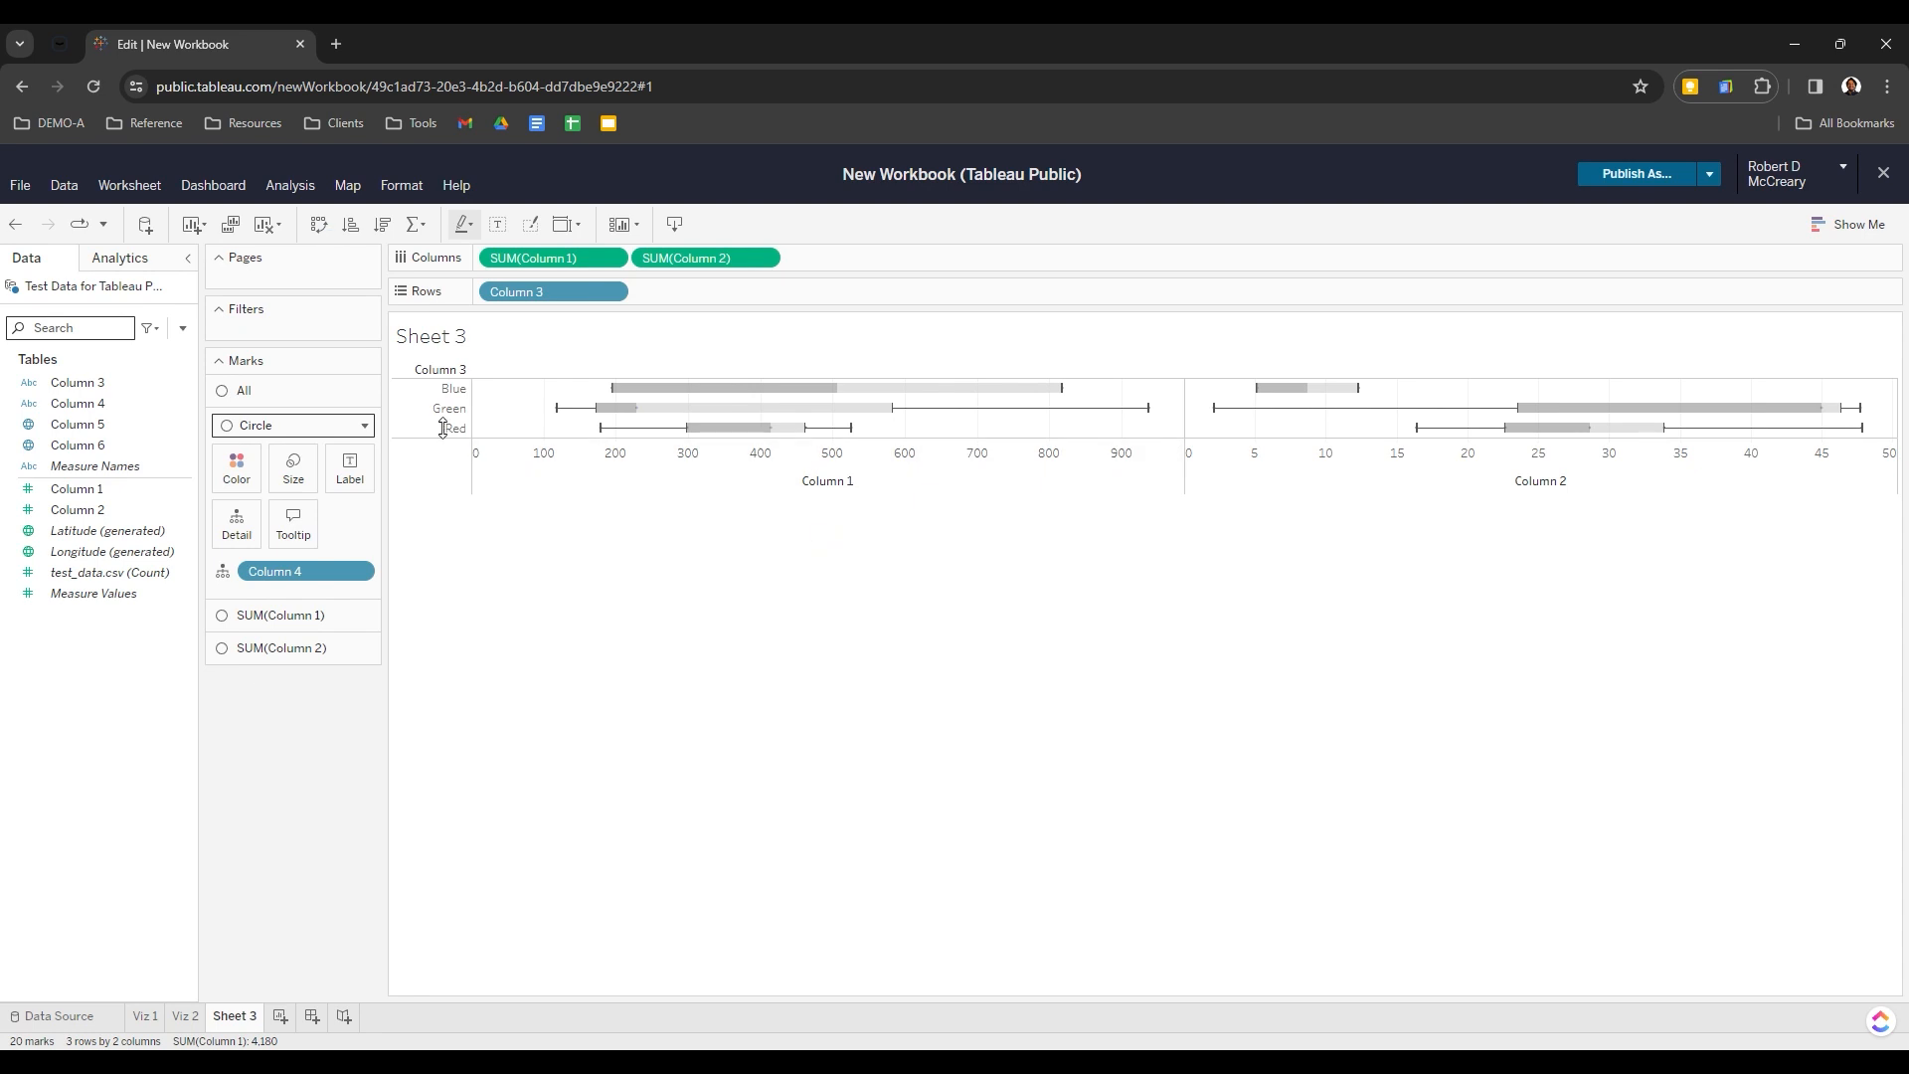
{"action": "left_click_drag", "start_coordinate": [444, 430], "coordinate": [451, 490]}
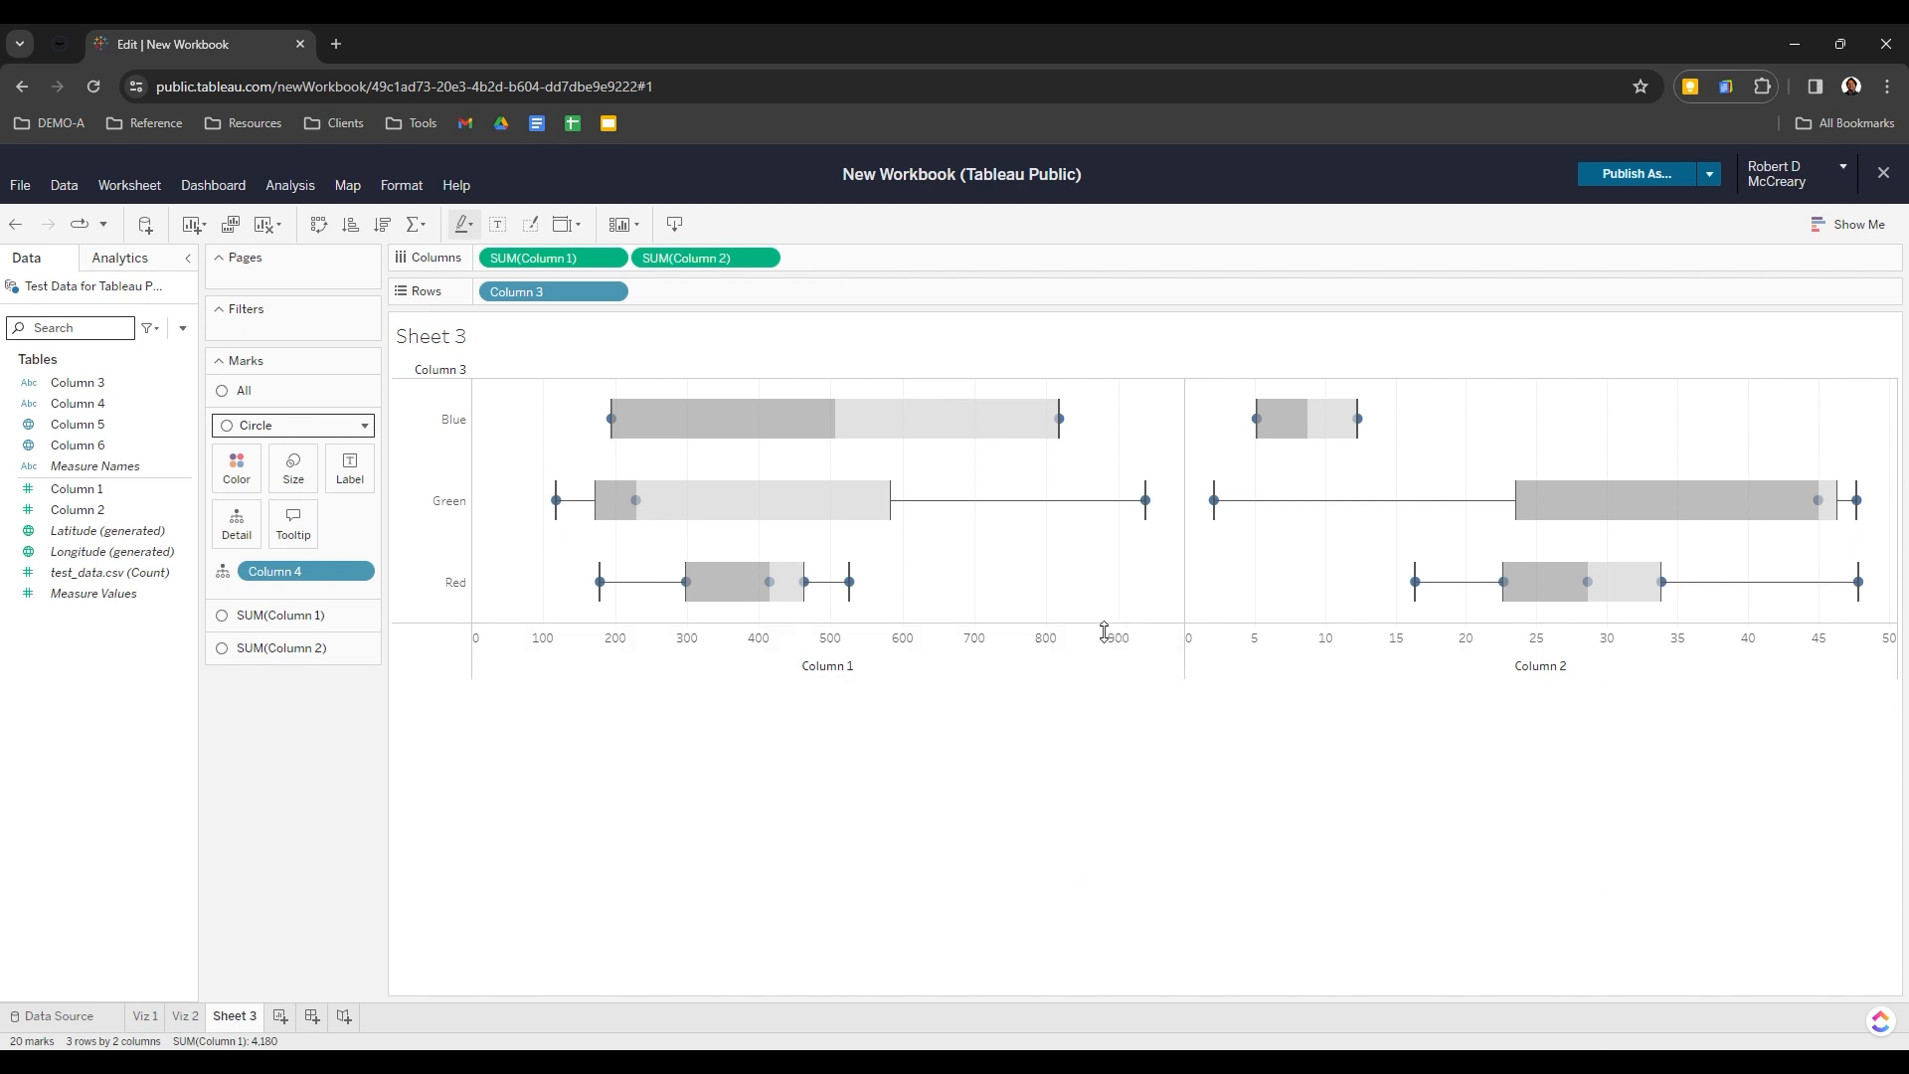
{"action": "left_click_drag", "start_coordinate": [1105, 631], "coordinate": [1113, 660]}
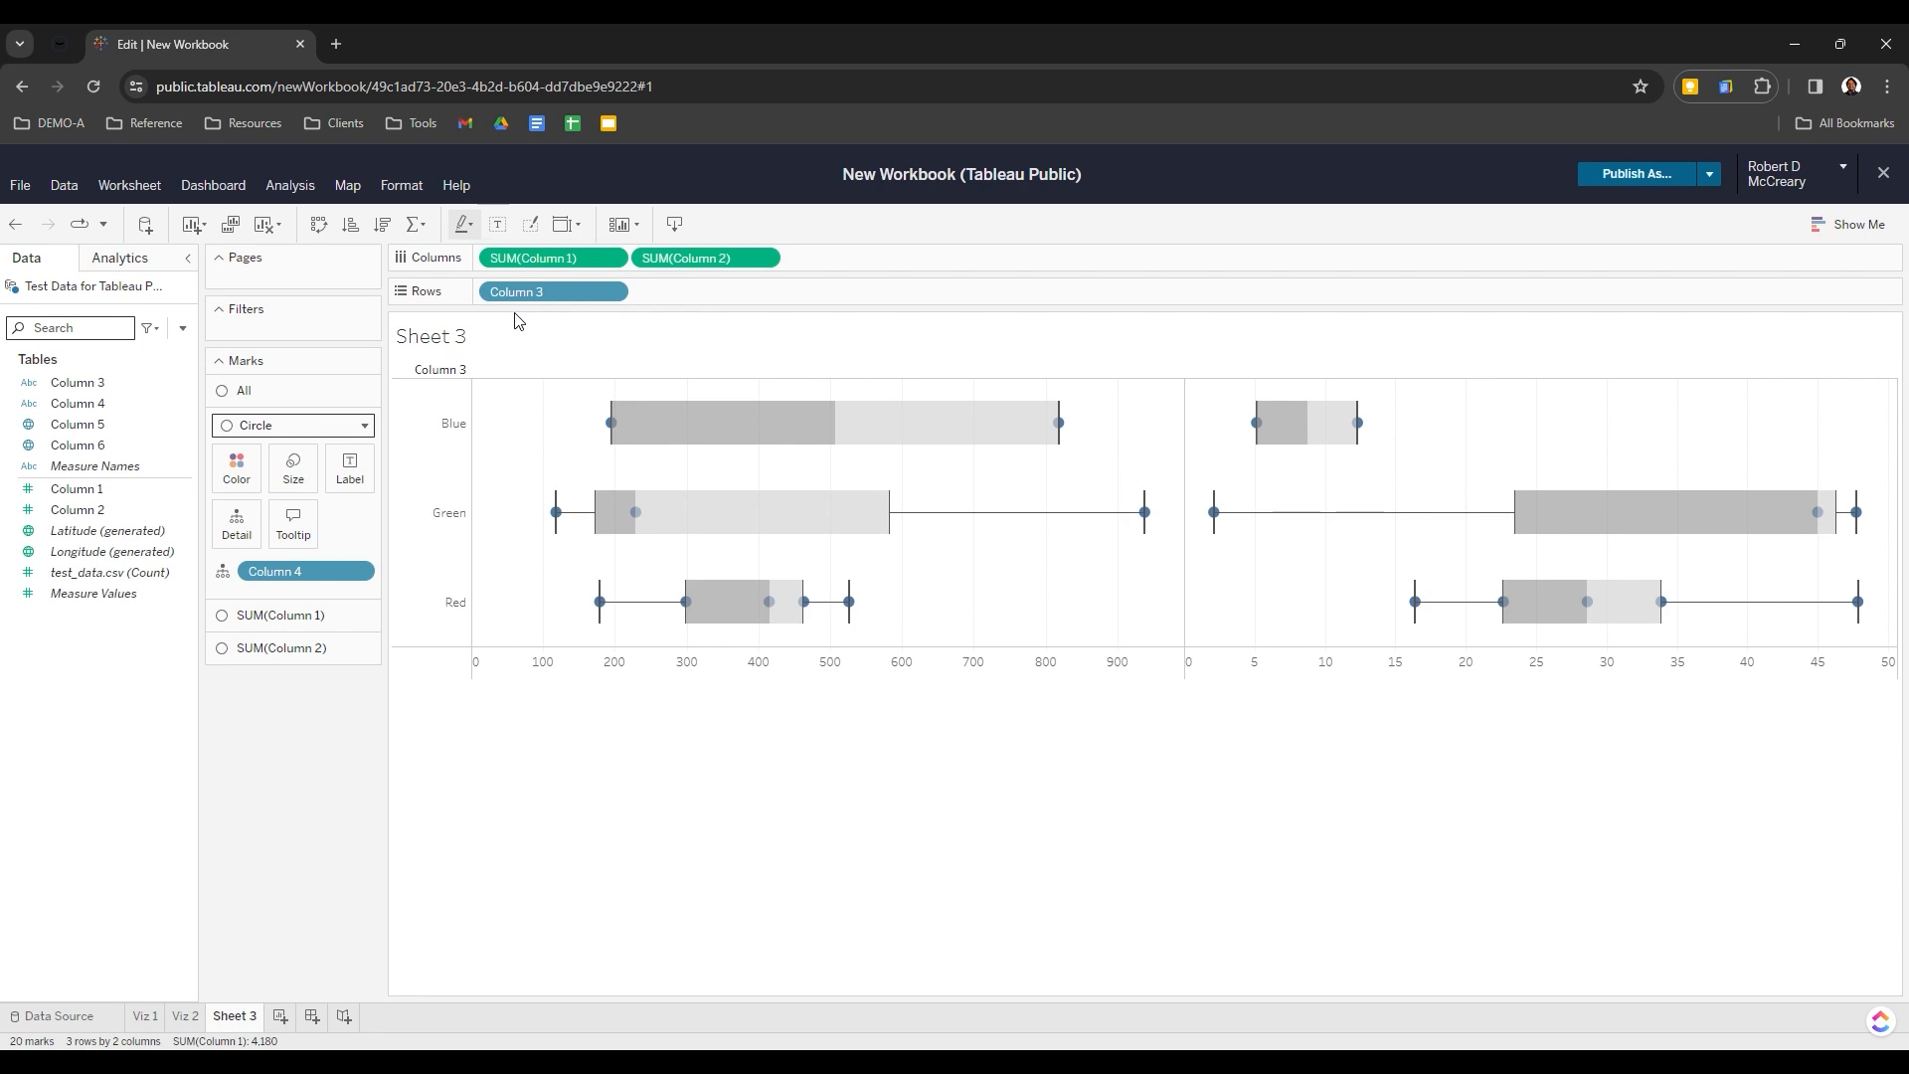
Delete the Sheet 3 worksheet containing the box plots
{"action": "right_click", "coordinate": [238, 1018]}
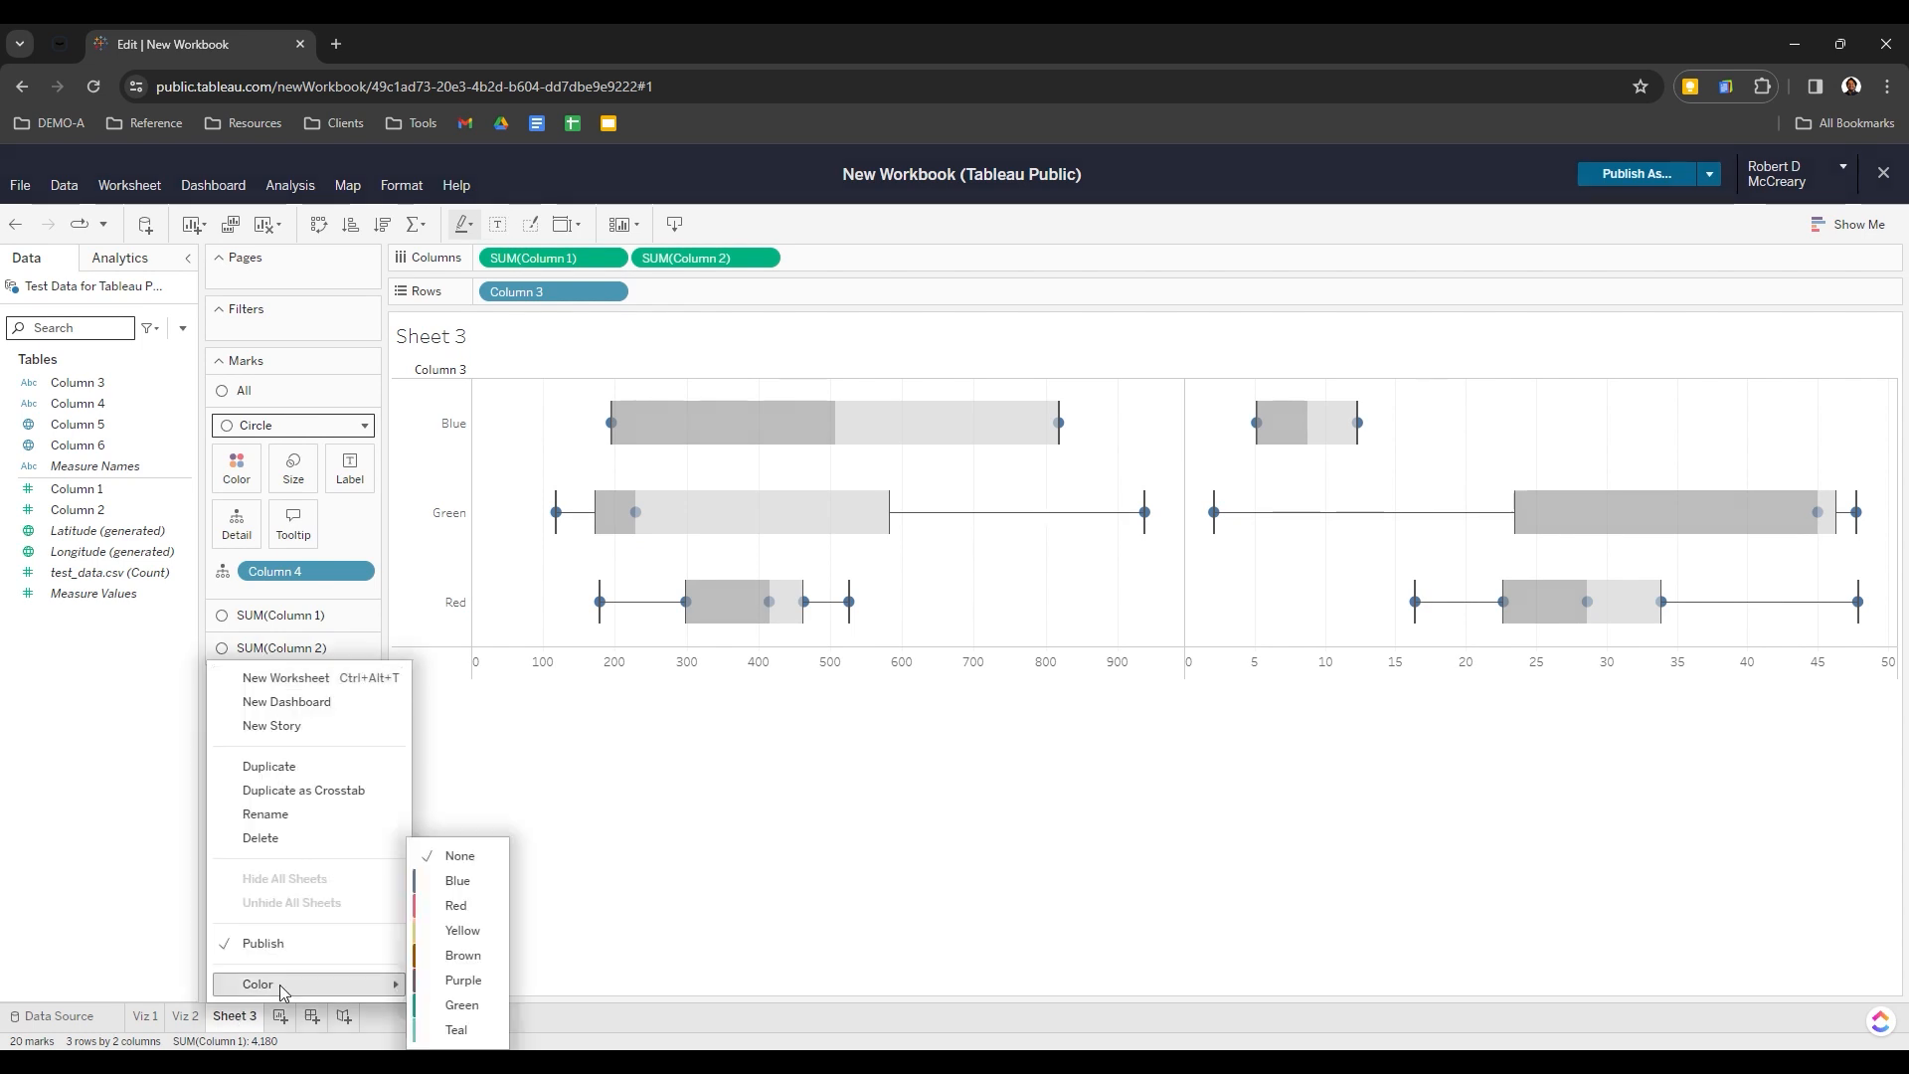
{"action": "left_click", "coordinate": [268, 840]}
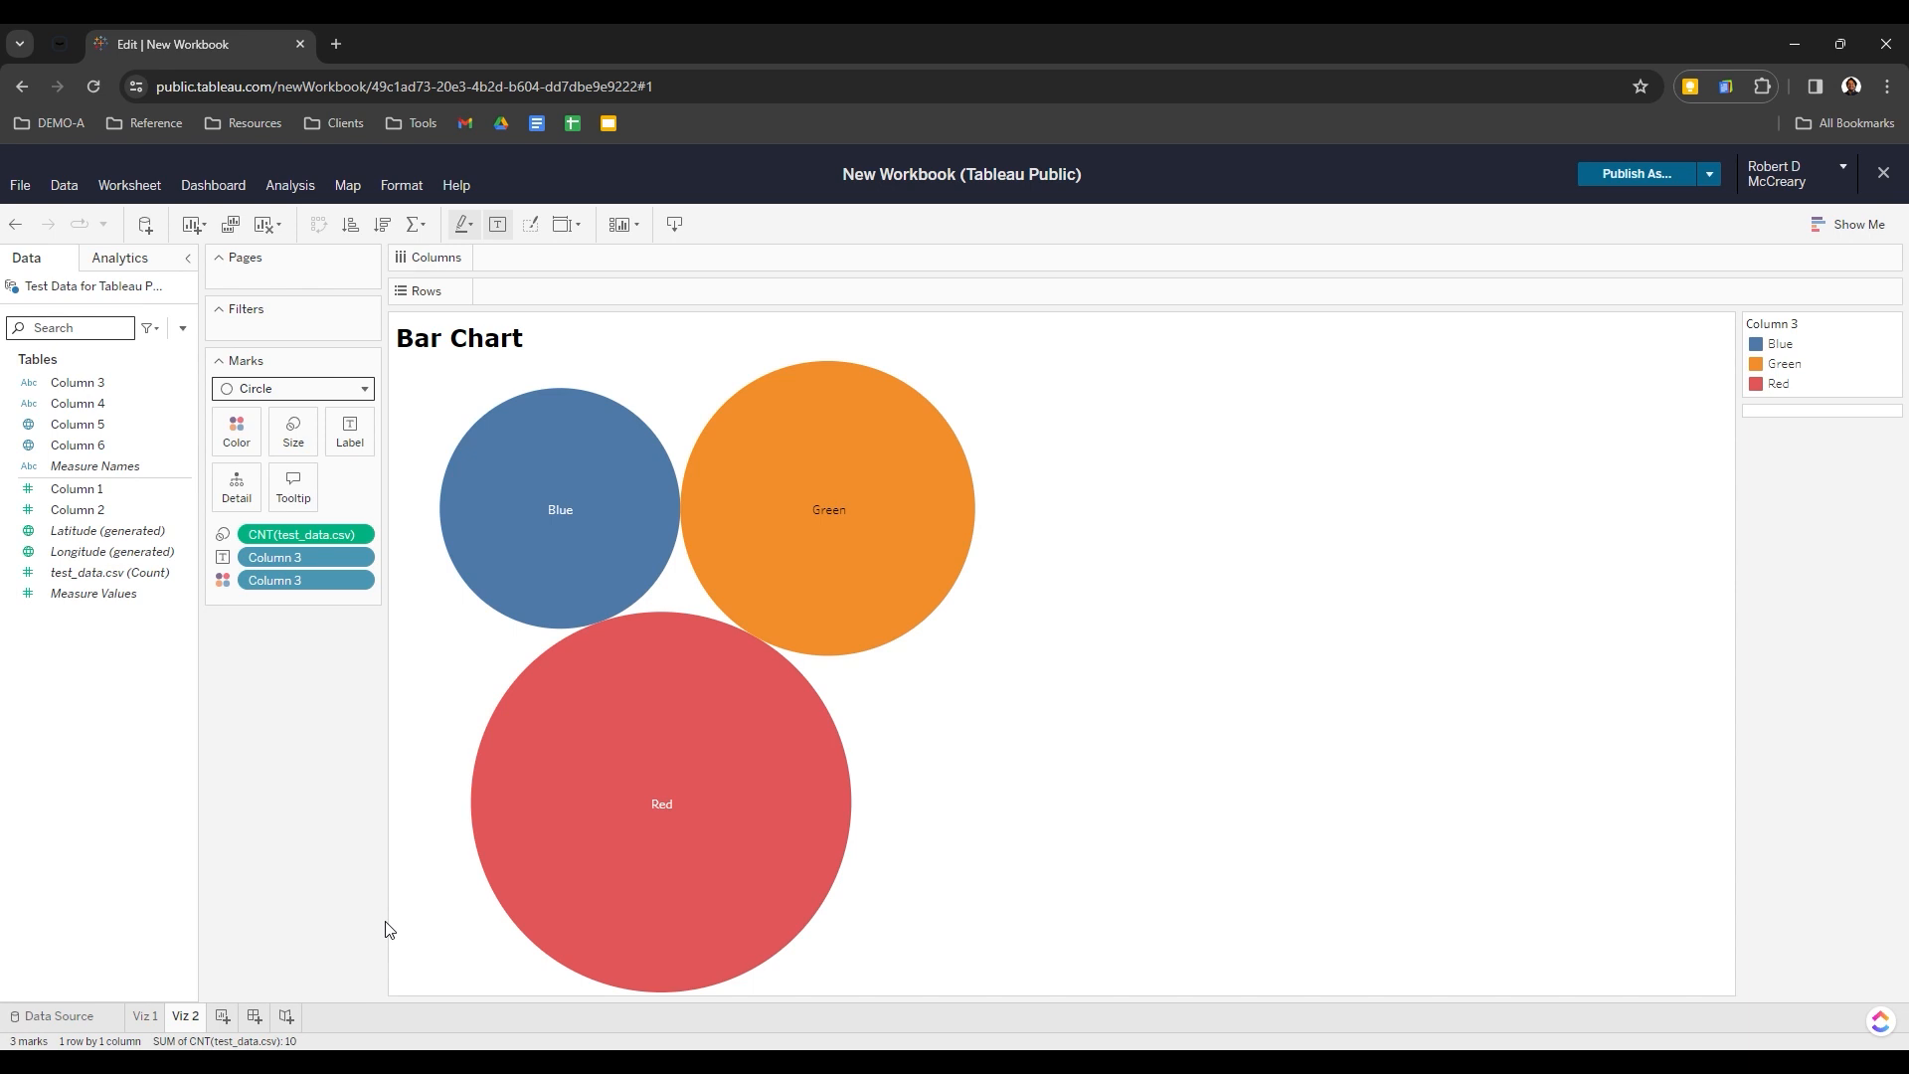
Review the Viz 1 and Viz 2 worksheets, finishing on Viz 1
{"action": "right_click", "coordinate": [189, 1018]}
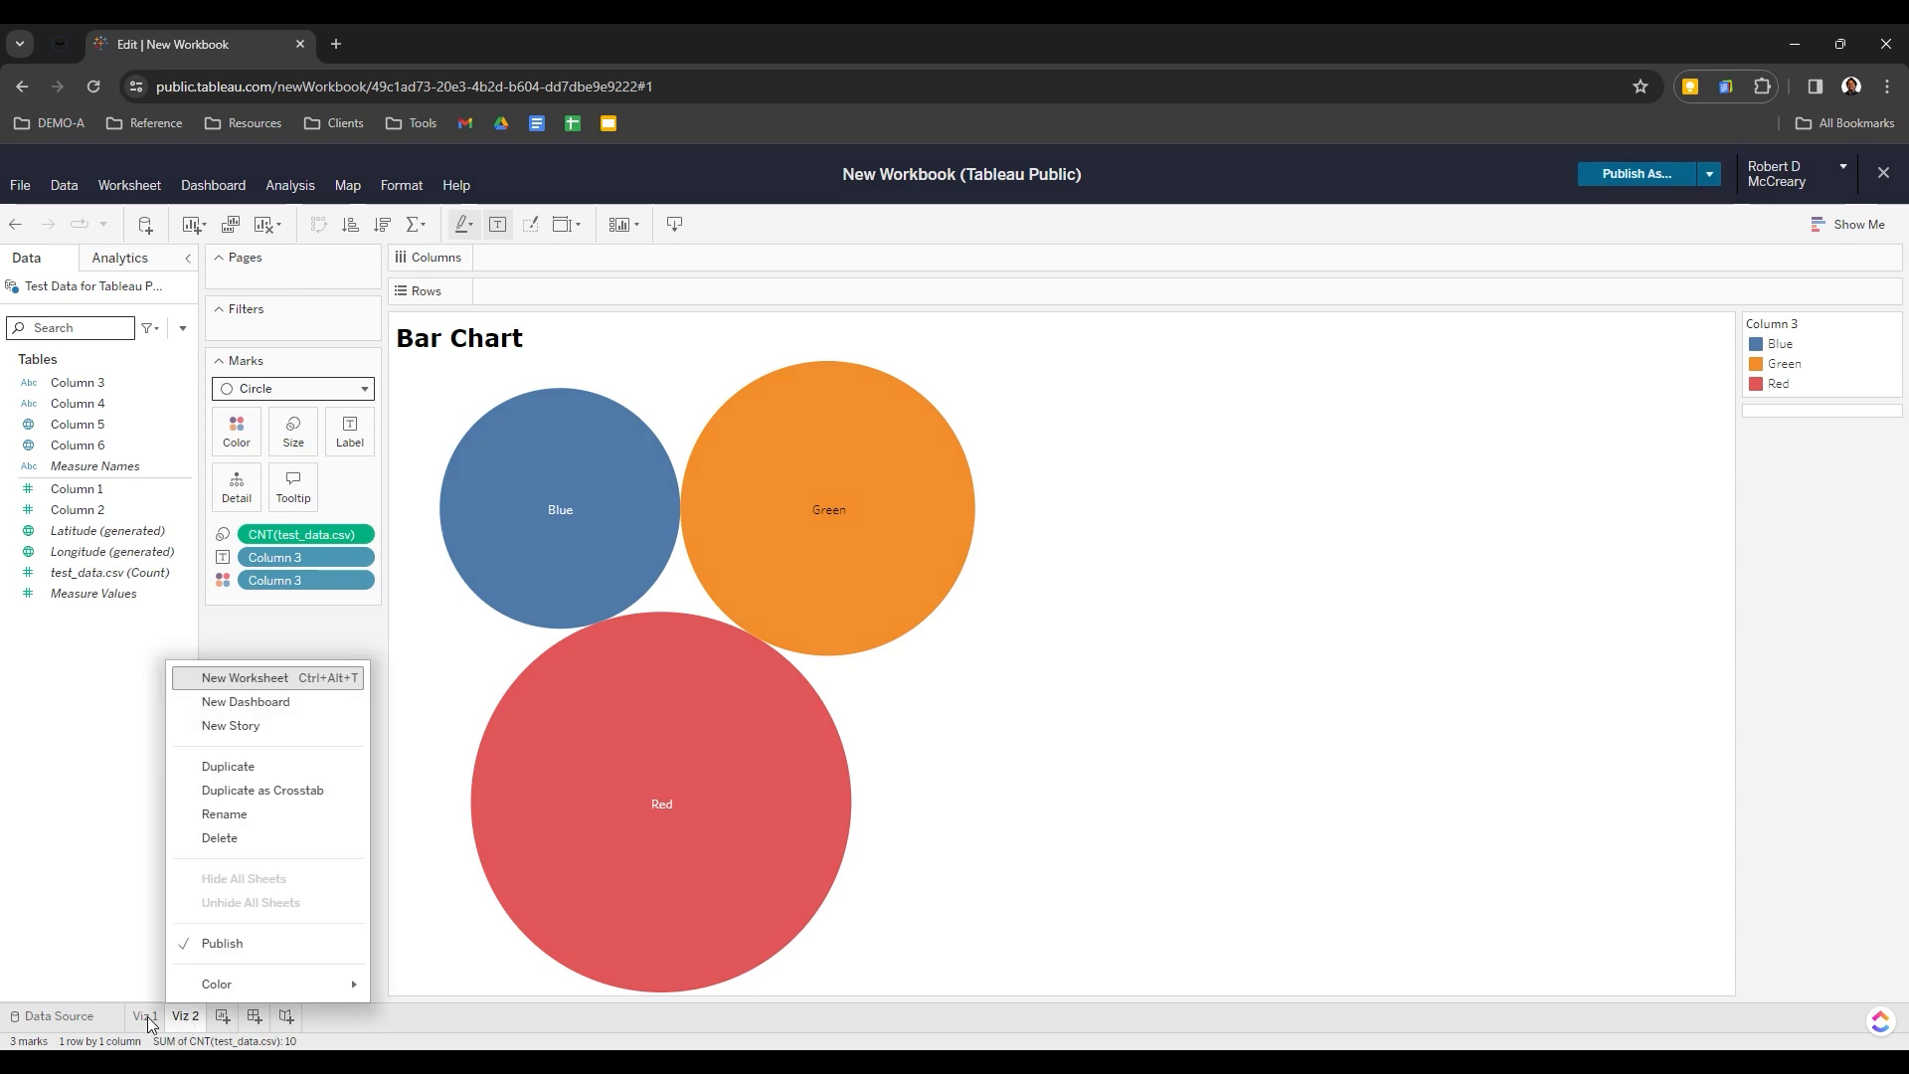
{"action": "left_click", "coordinate": [148, 1018]}
{"action": "left_click", "coordinate": [147, 1016]}
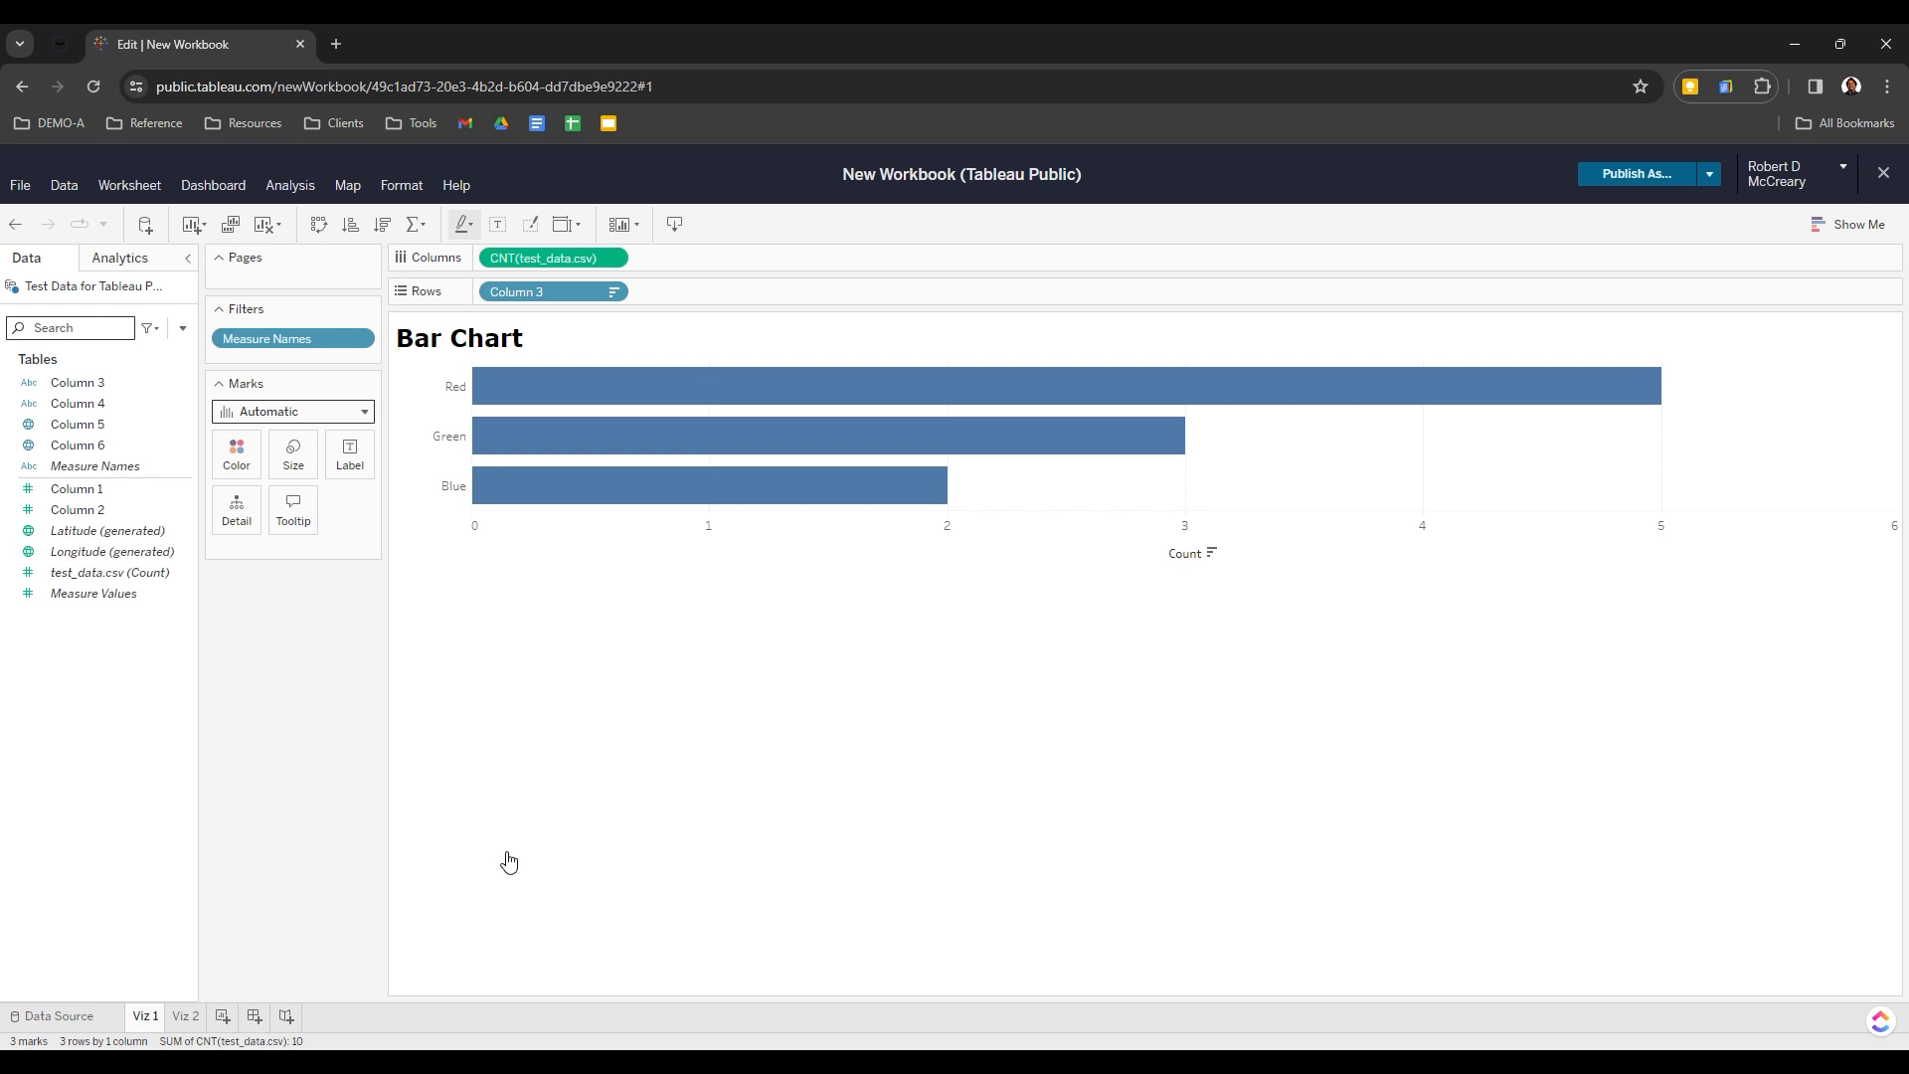
{"action": "left_click", "coordinate": [186, 1016]}
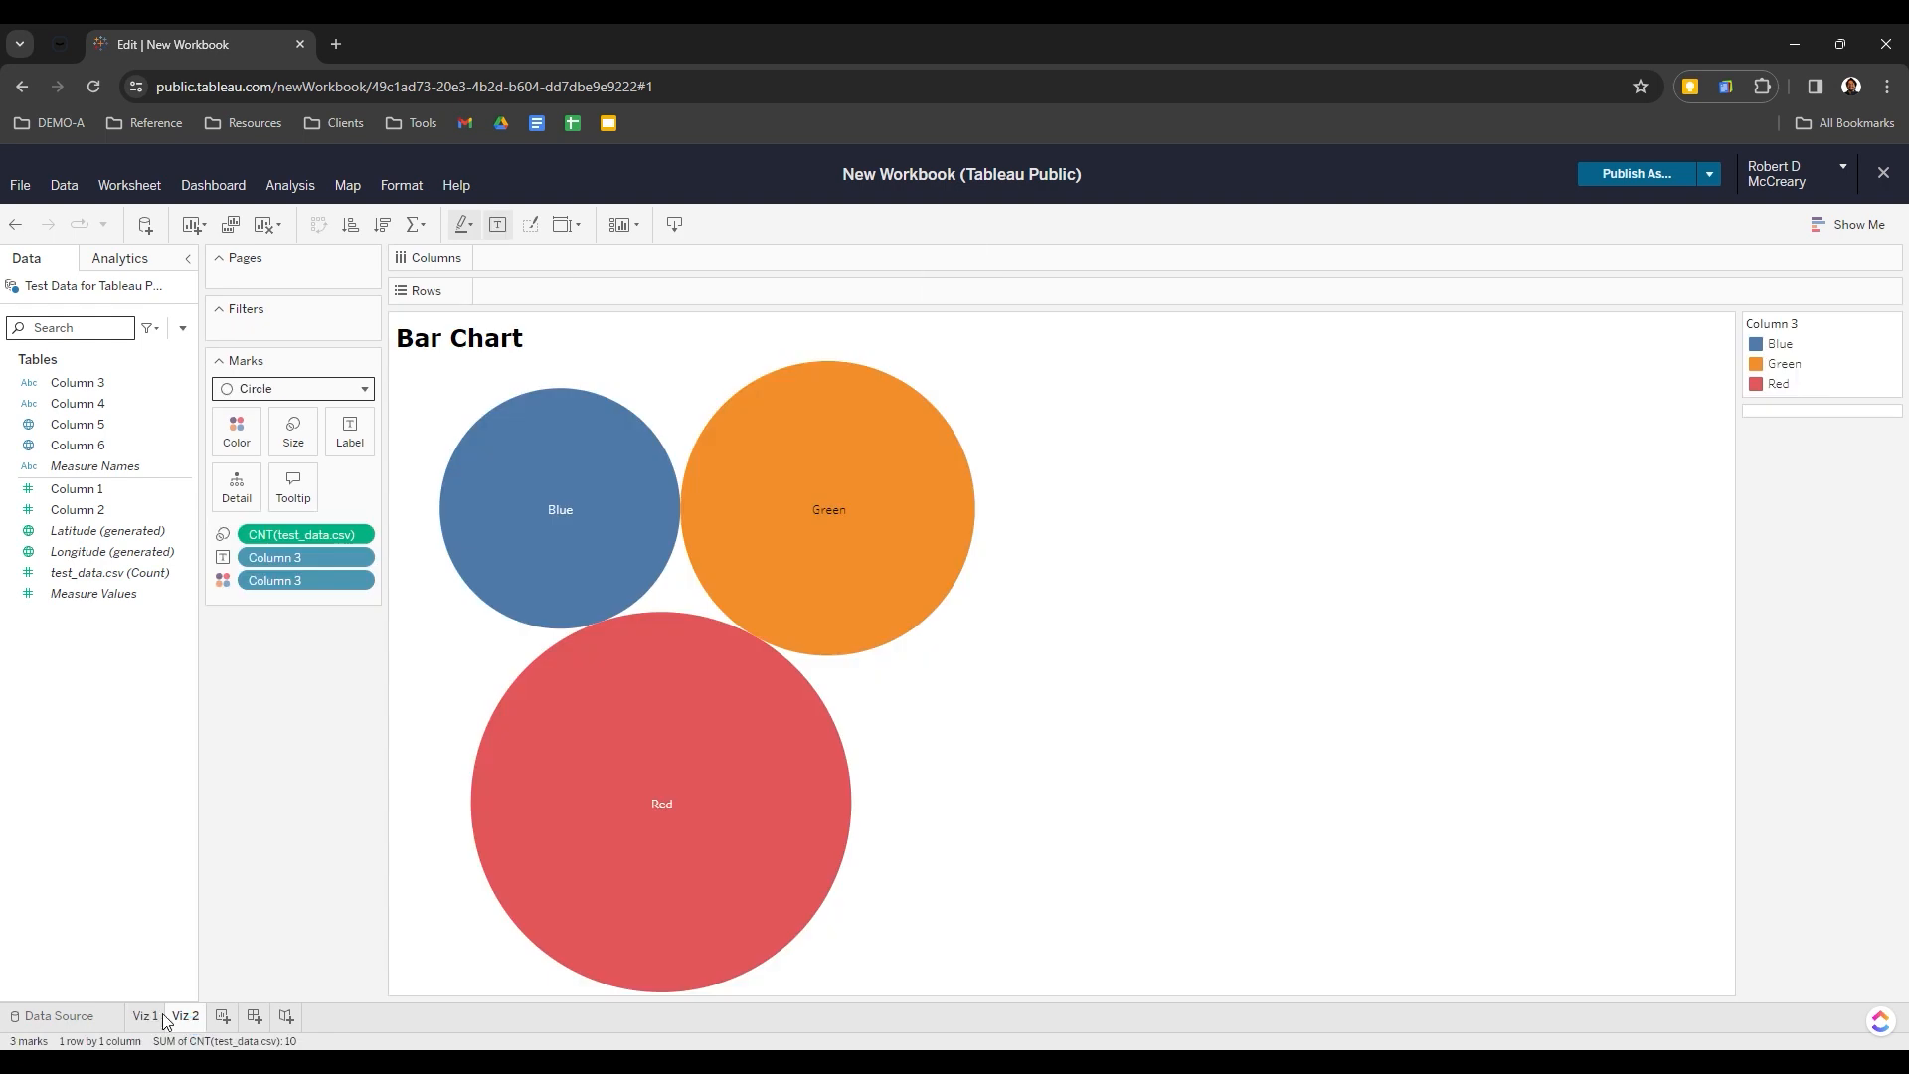
{"action": "left_click", "coordinate": [145, 1016]}
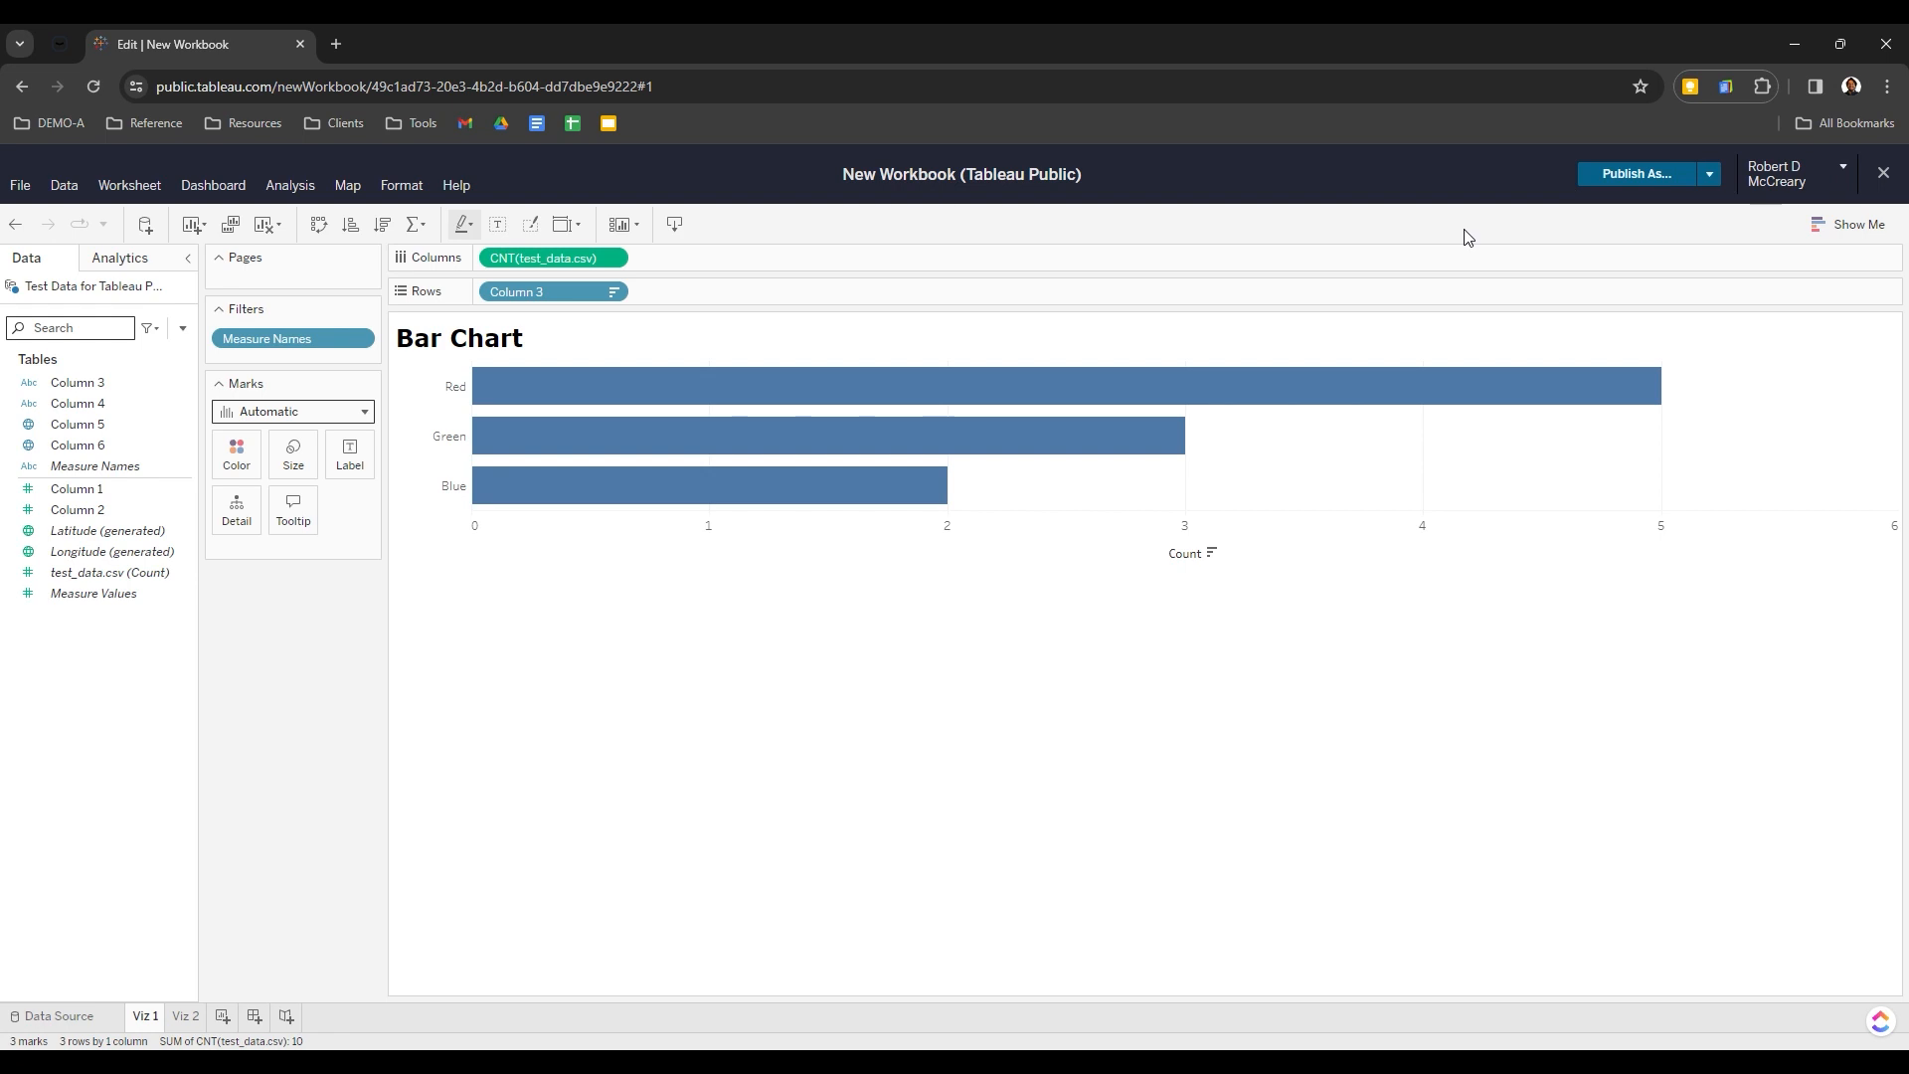
Publish the workbook under the name "Tableau Public Part 1" with sheets shown as tabs
{"action": "mouse_move", "coordinate": [1072, 405]}
{"action": "left_click", "coordinate": [1623, 173]}
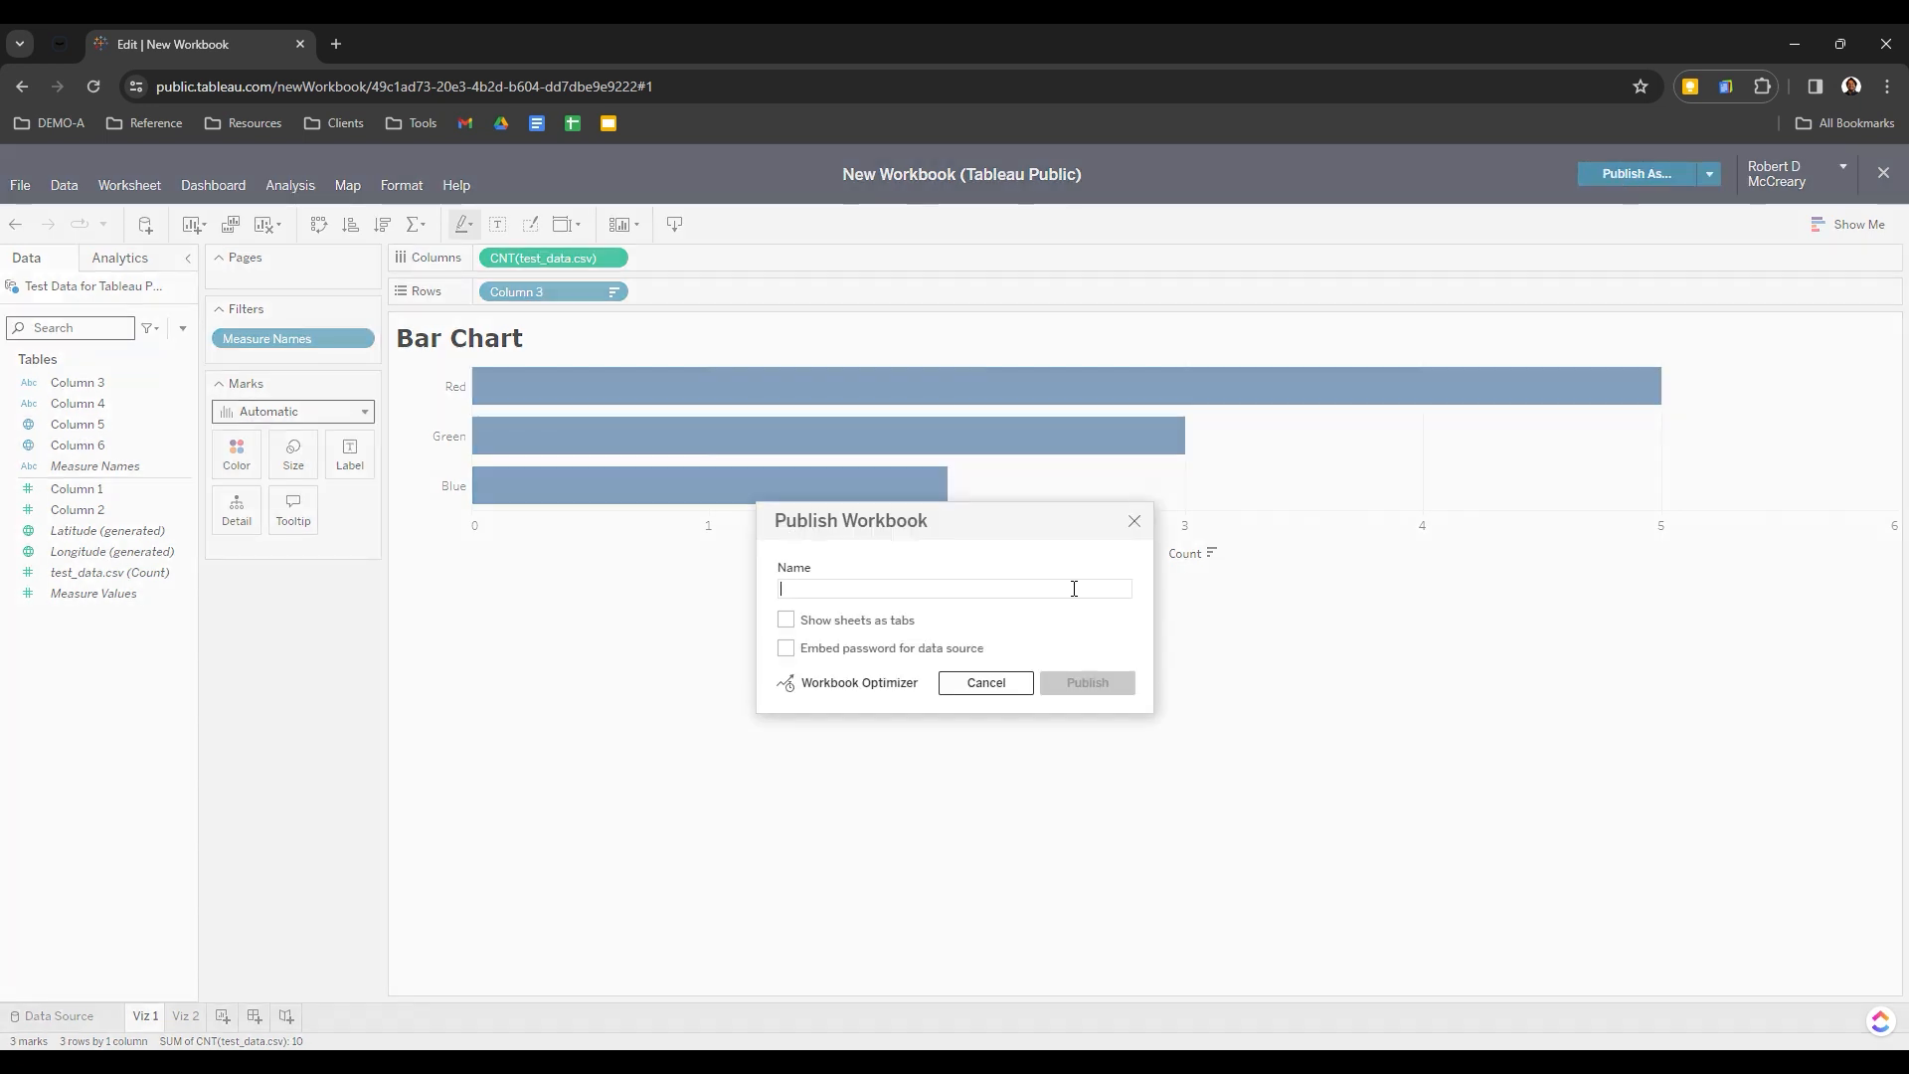
{"action": "type", "text": "T"}
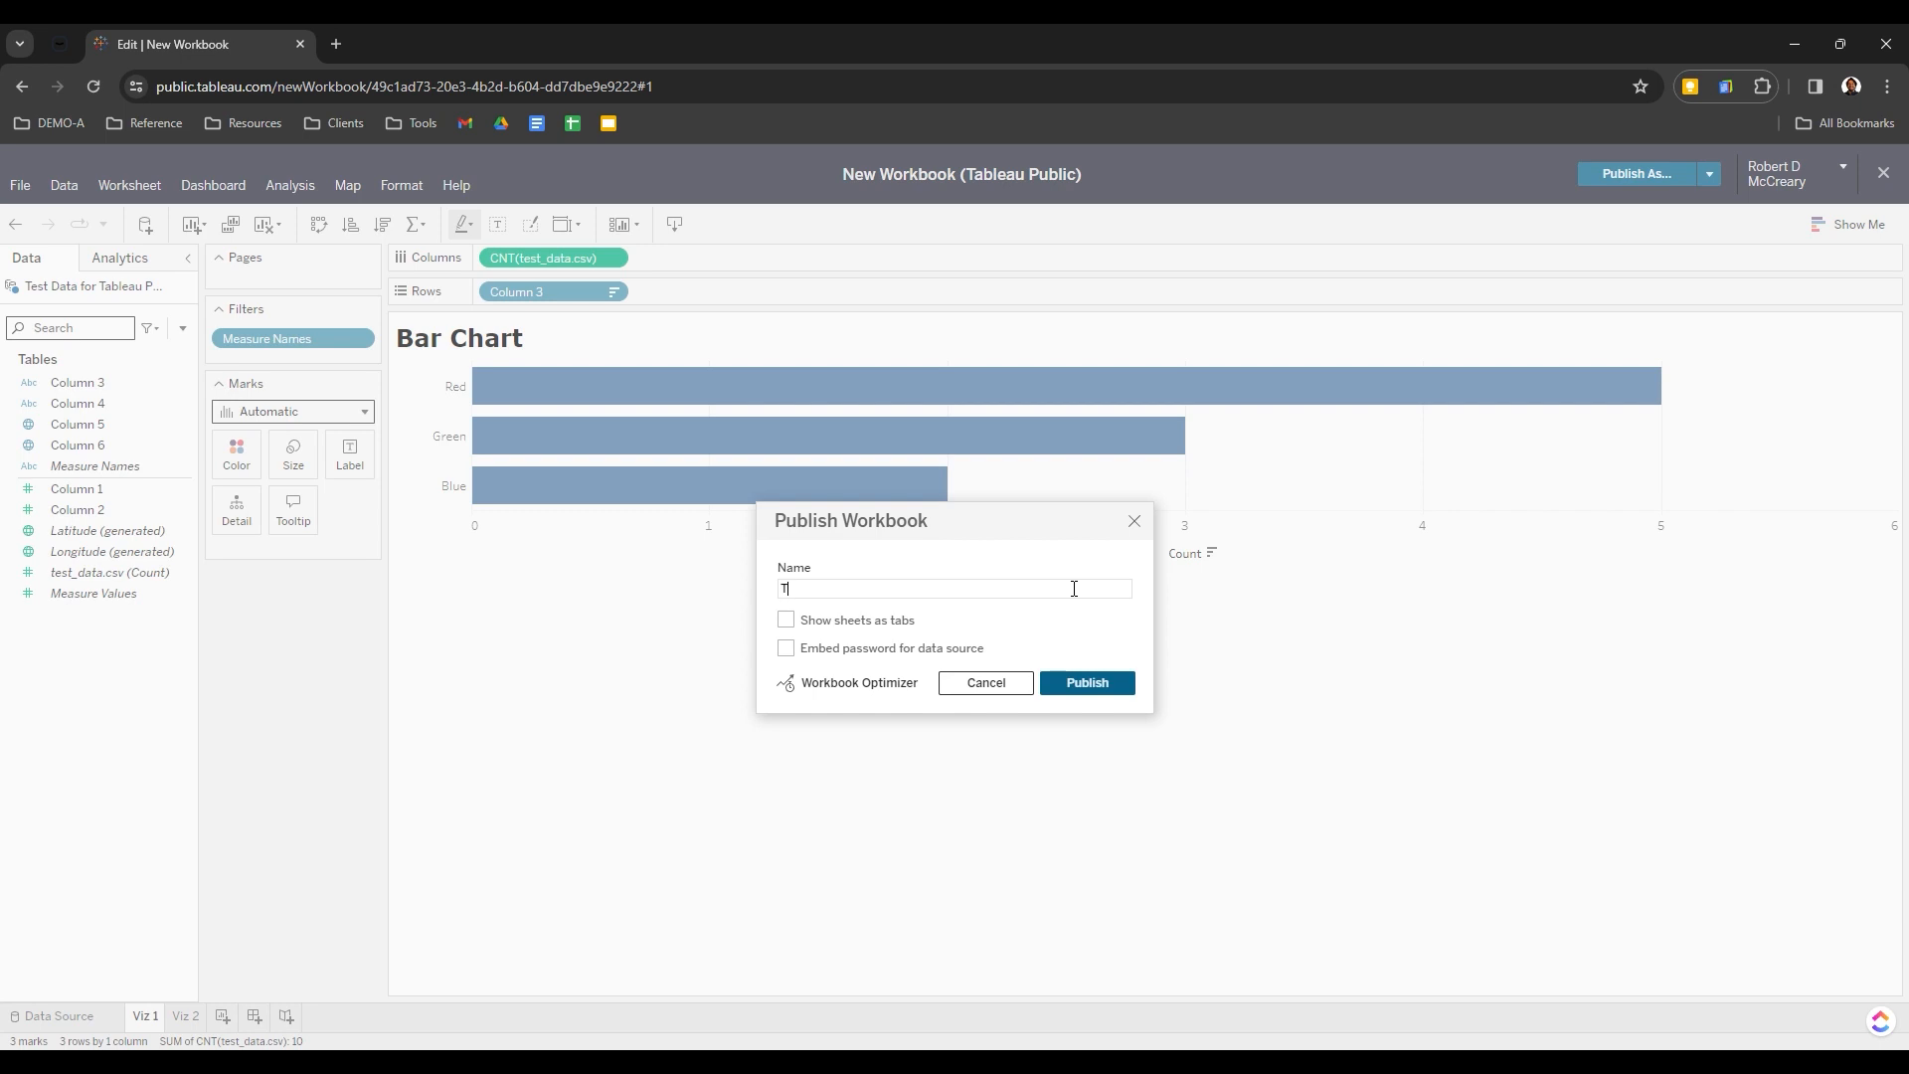
{"action": "type", "text": "ableau Public Part 1"}
{"action": "left_click", "coordinate": [786, 620]}
{"action": "left_click", "coordinate": [1089, 683]}
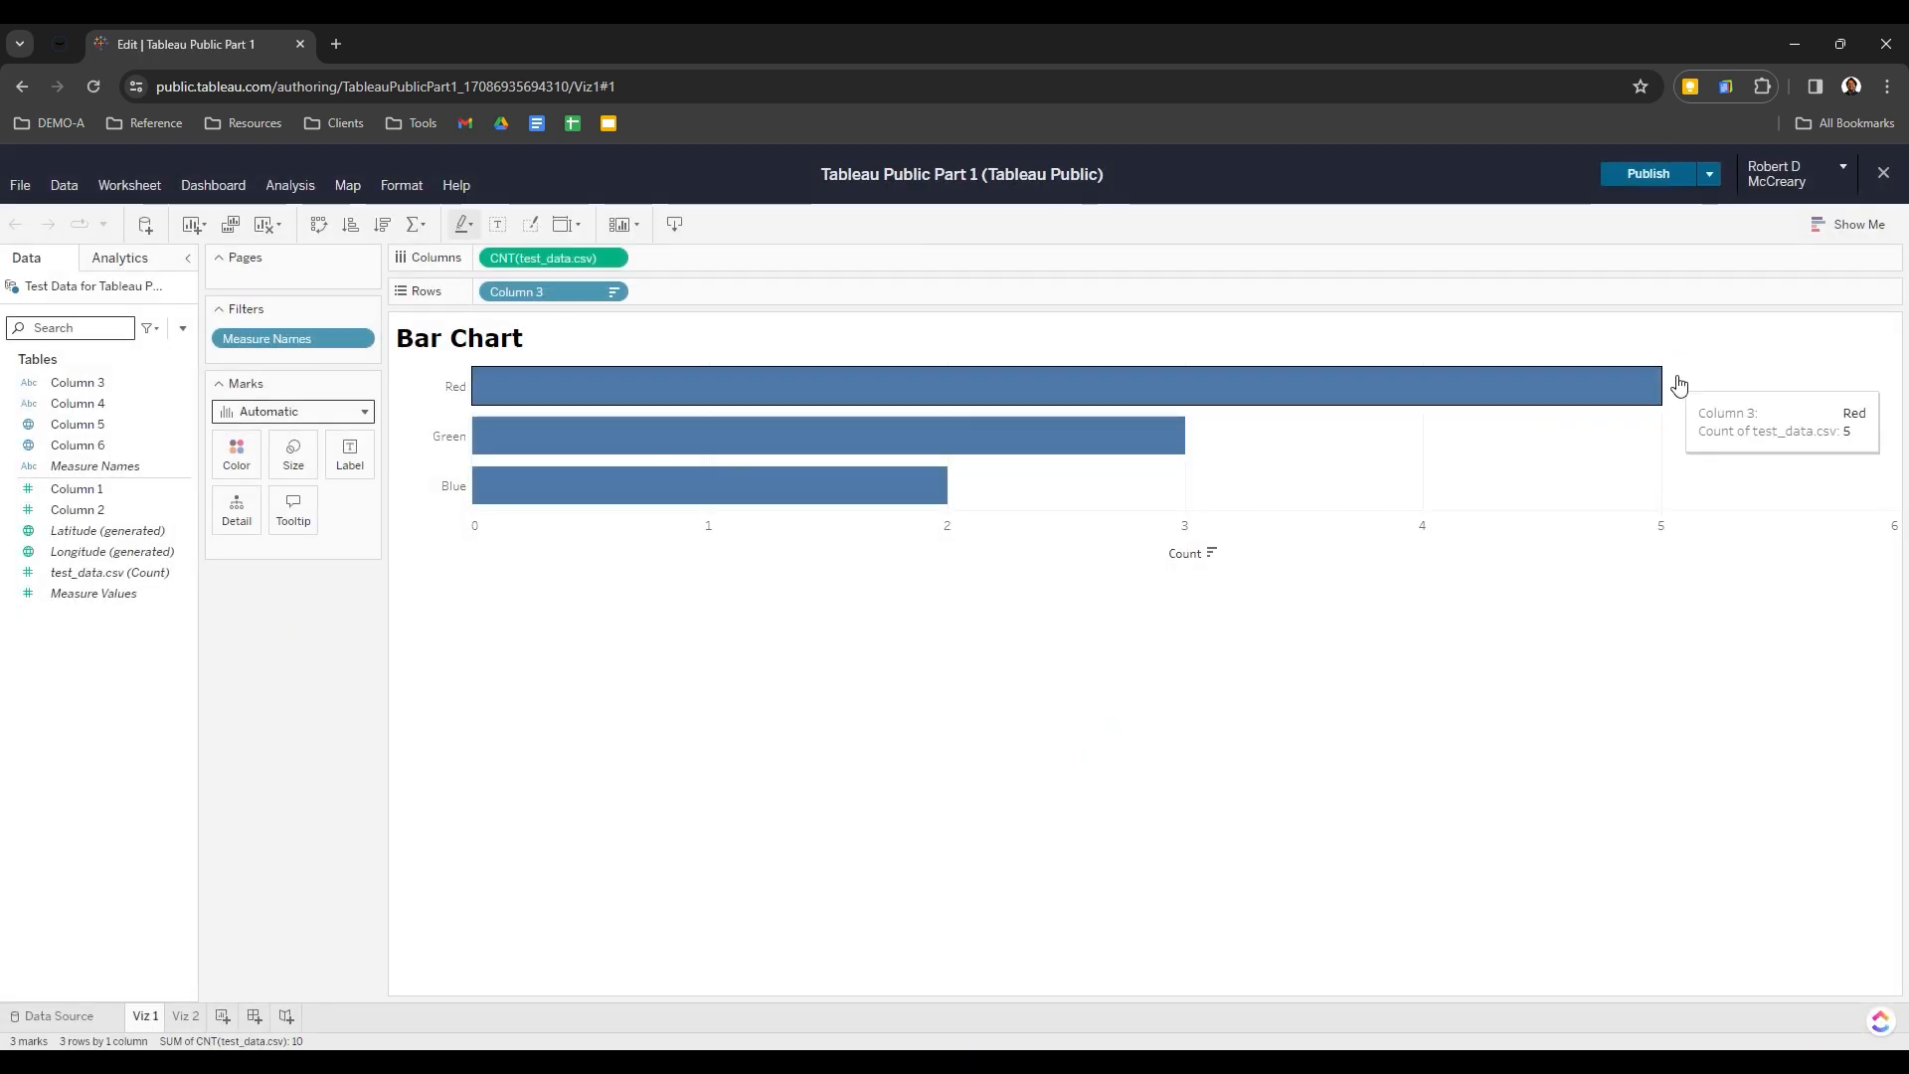
Close the workbook editor and view the Viz 1 and Viz 2 sheets of the published Tableau Public Part 1
{"action": "left_click", "coordinate": [1886, 184]}
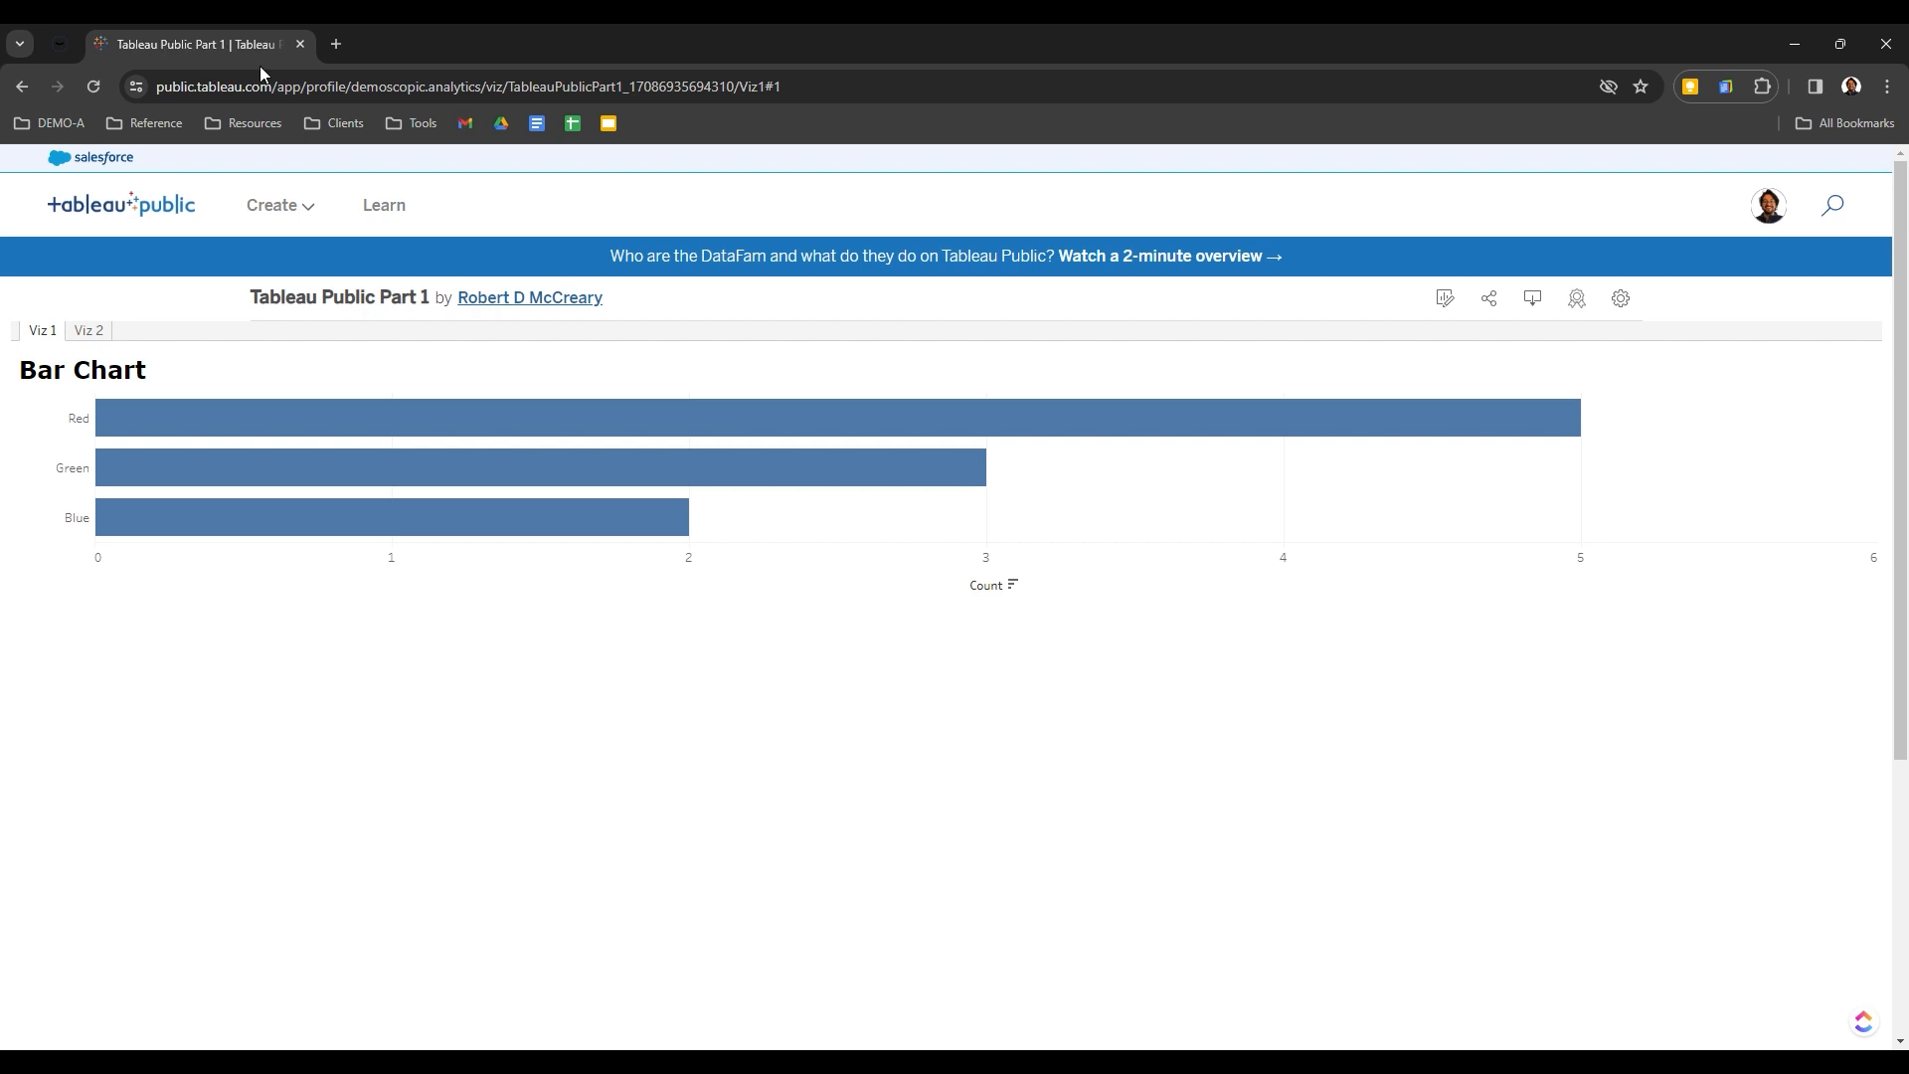
{"action": "mouse_move", "coordinate": [279, 296]}
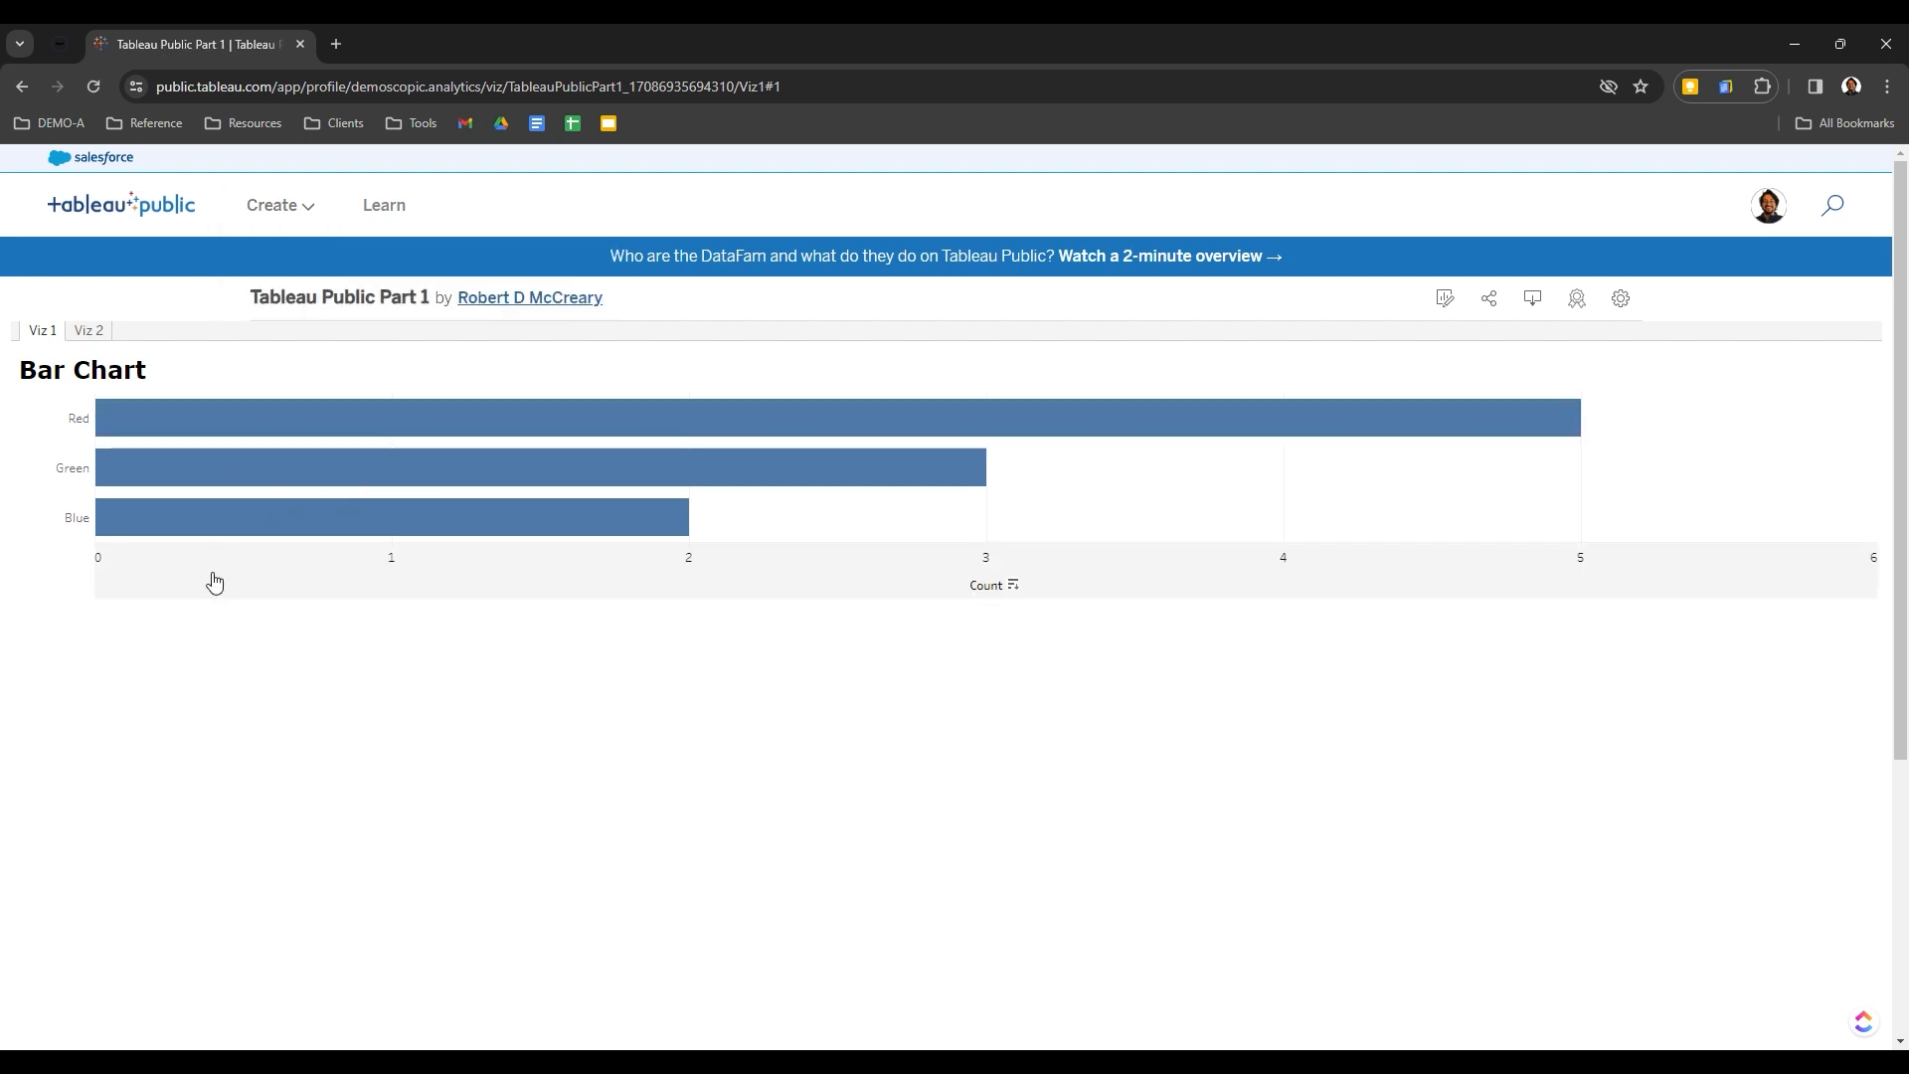
{"action": "mouse_move", "coordinate": [235, 440]}
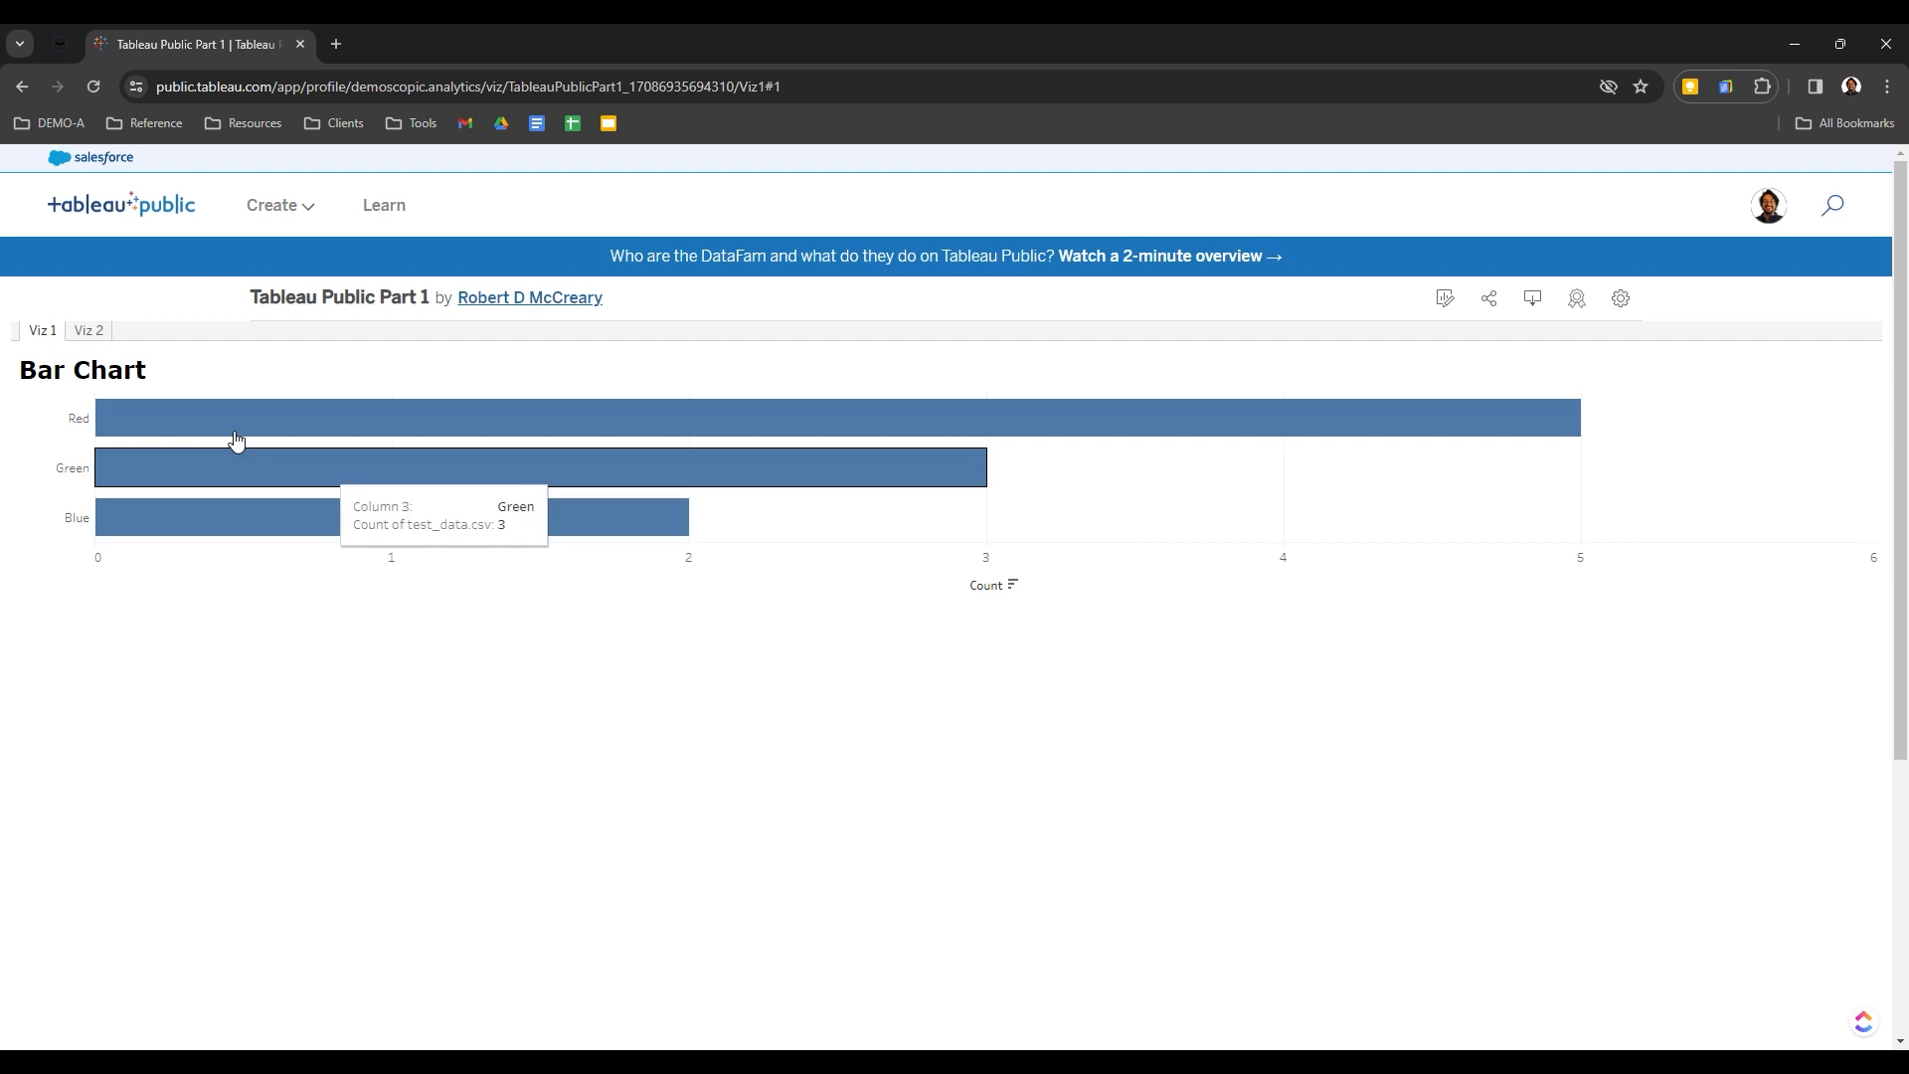
{"action": "left_click", "coordinate": [87, 332]}
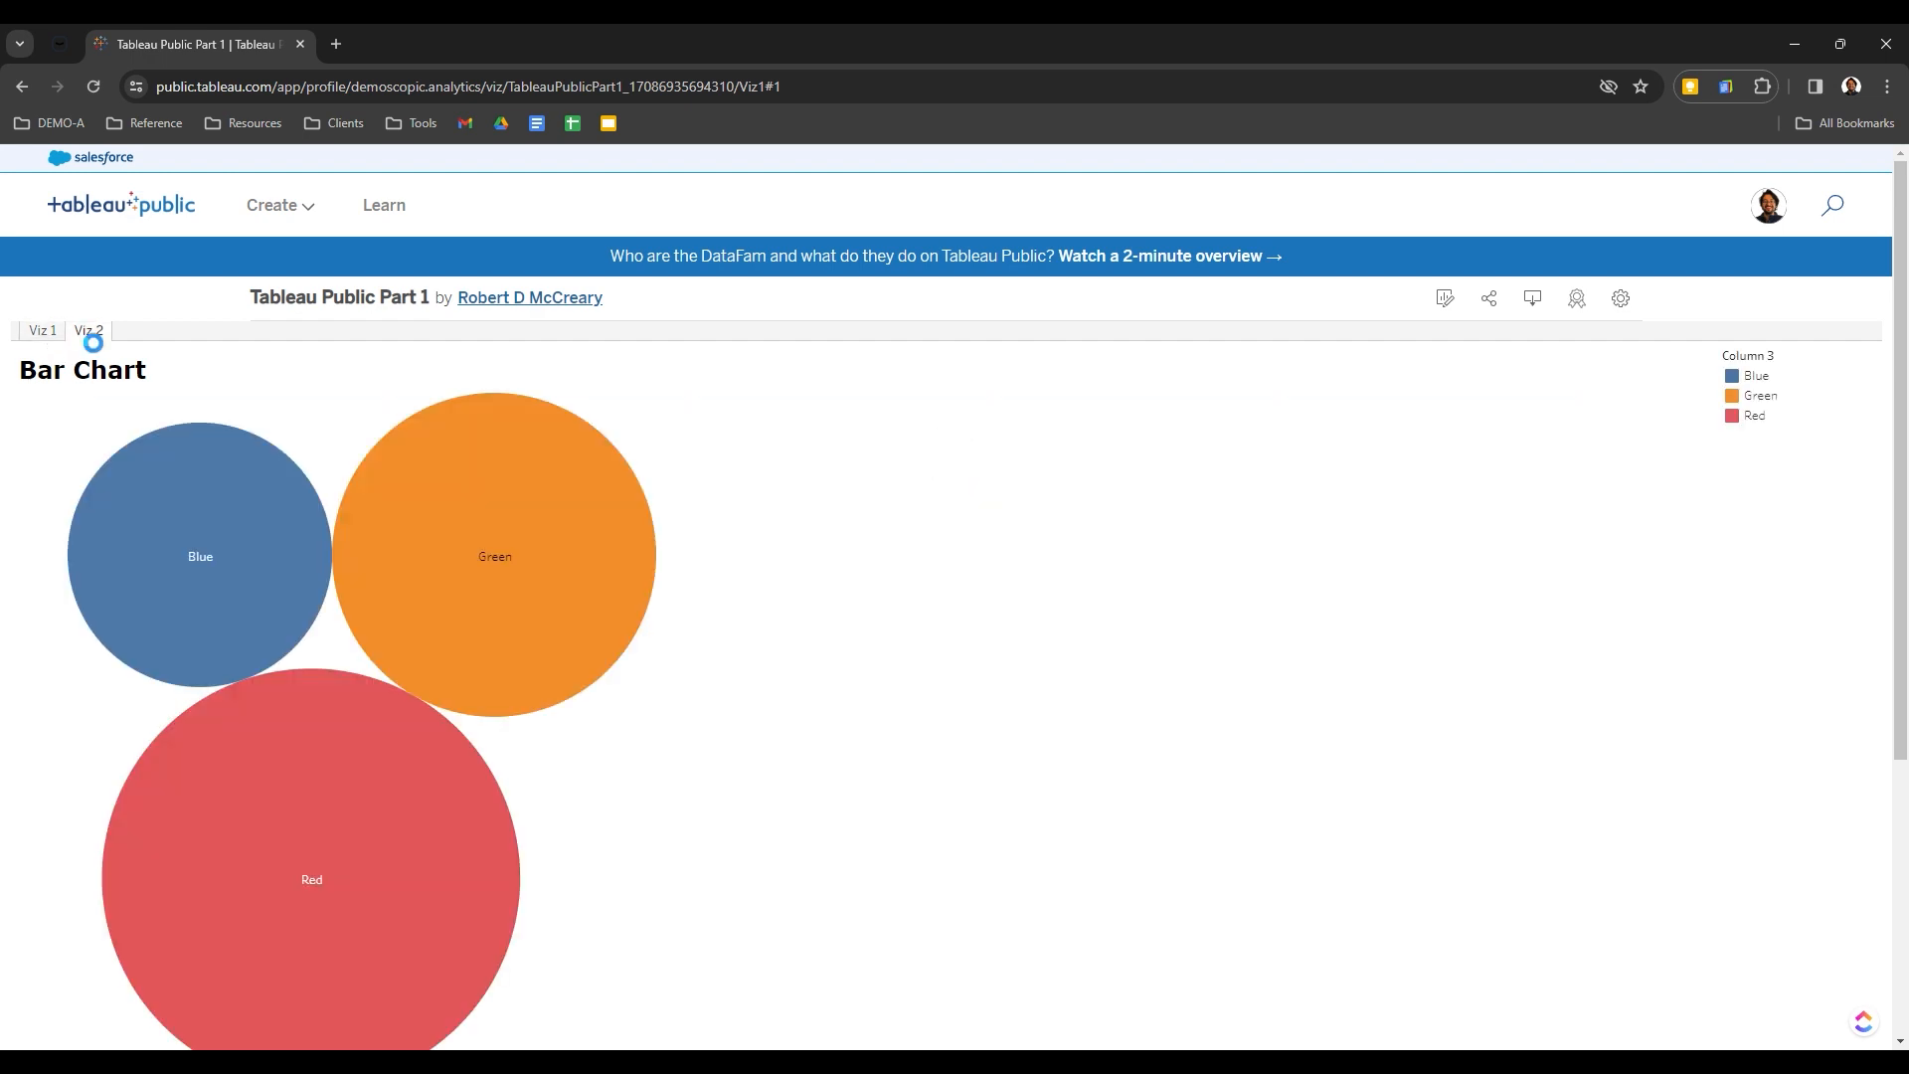
Examine the published workbook's download formats, full-screen option and publication details below the bubble chart
{"action": "scroll", "coordinate": [378, 639], "scroll_direction": "down", "scroll_amount": 4}
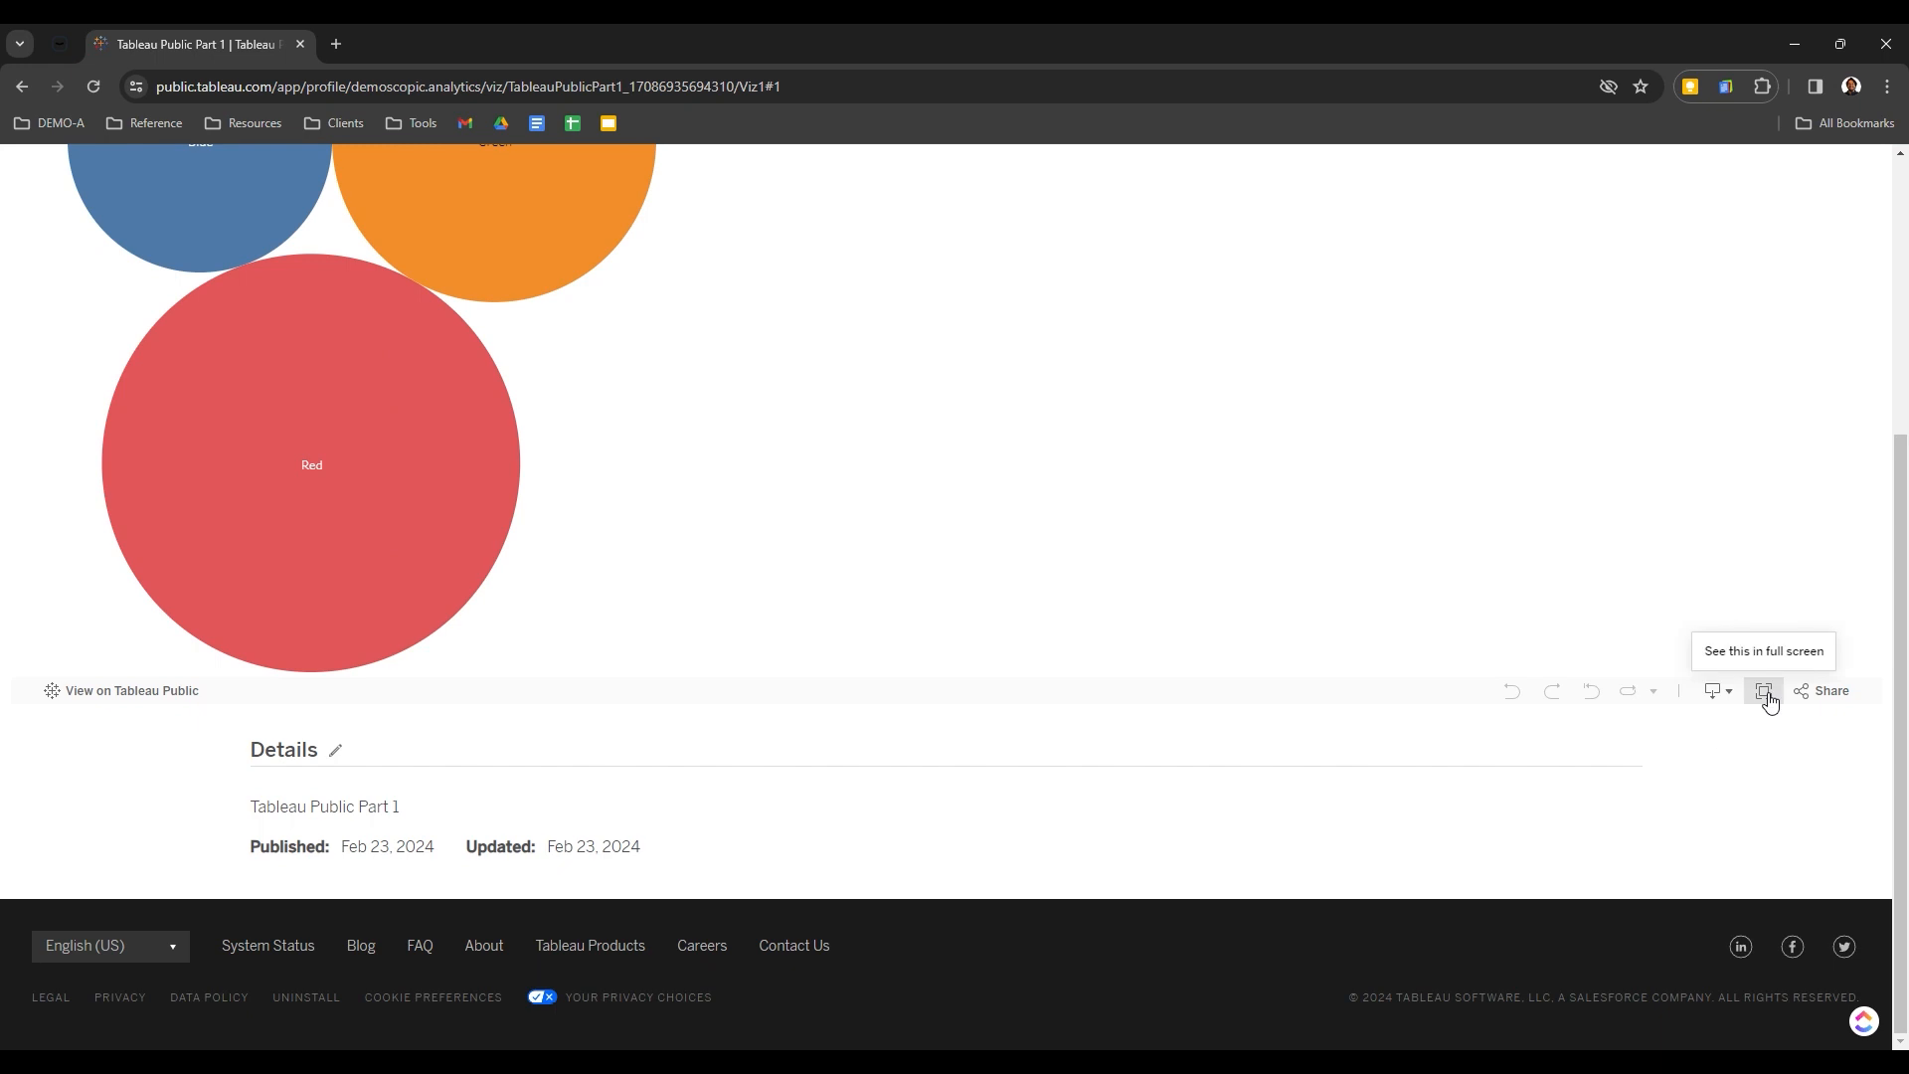
{"action": "left_click", "coordinate": [1717, 690]}
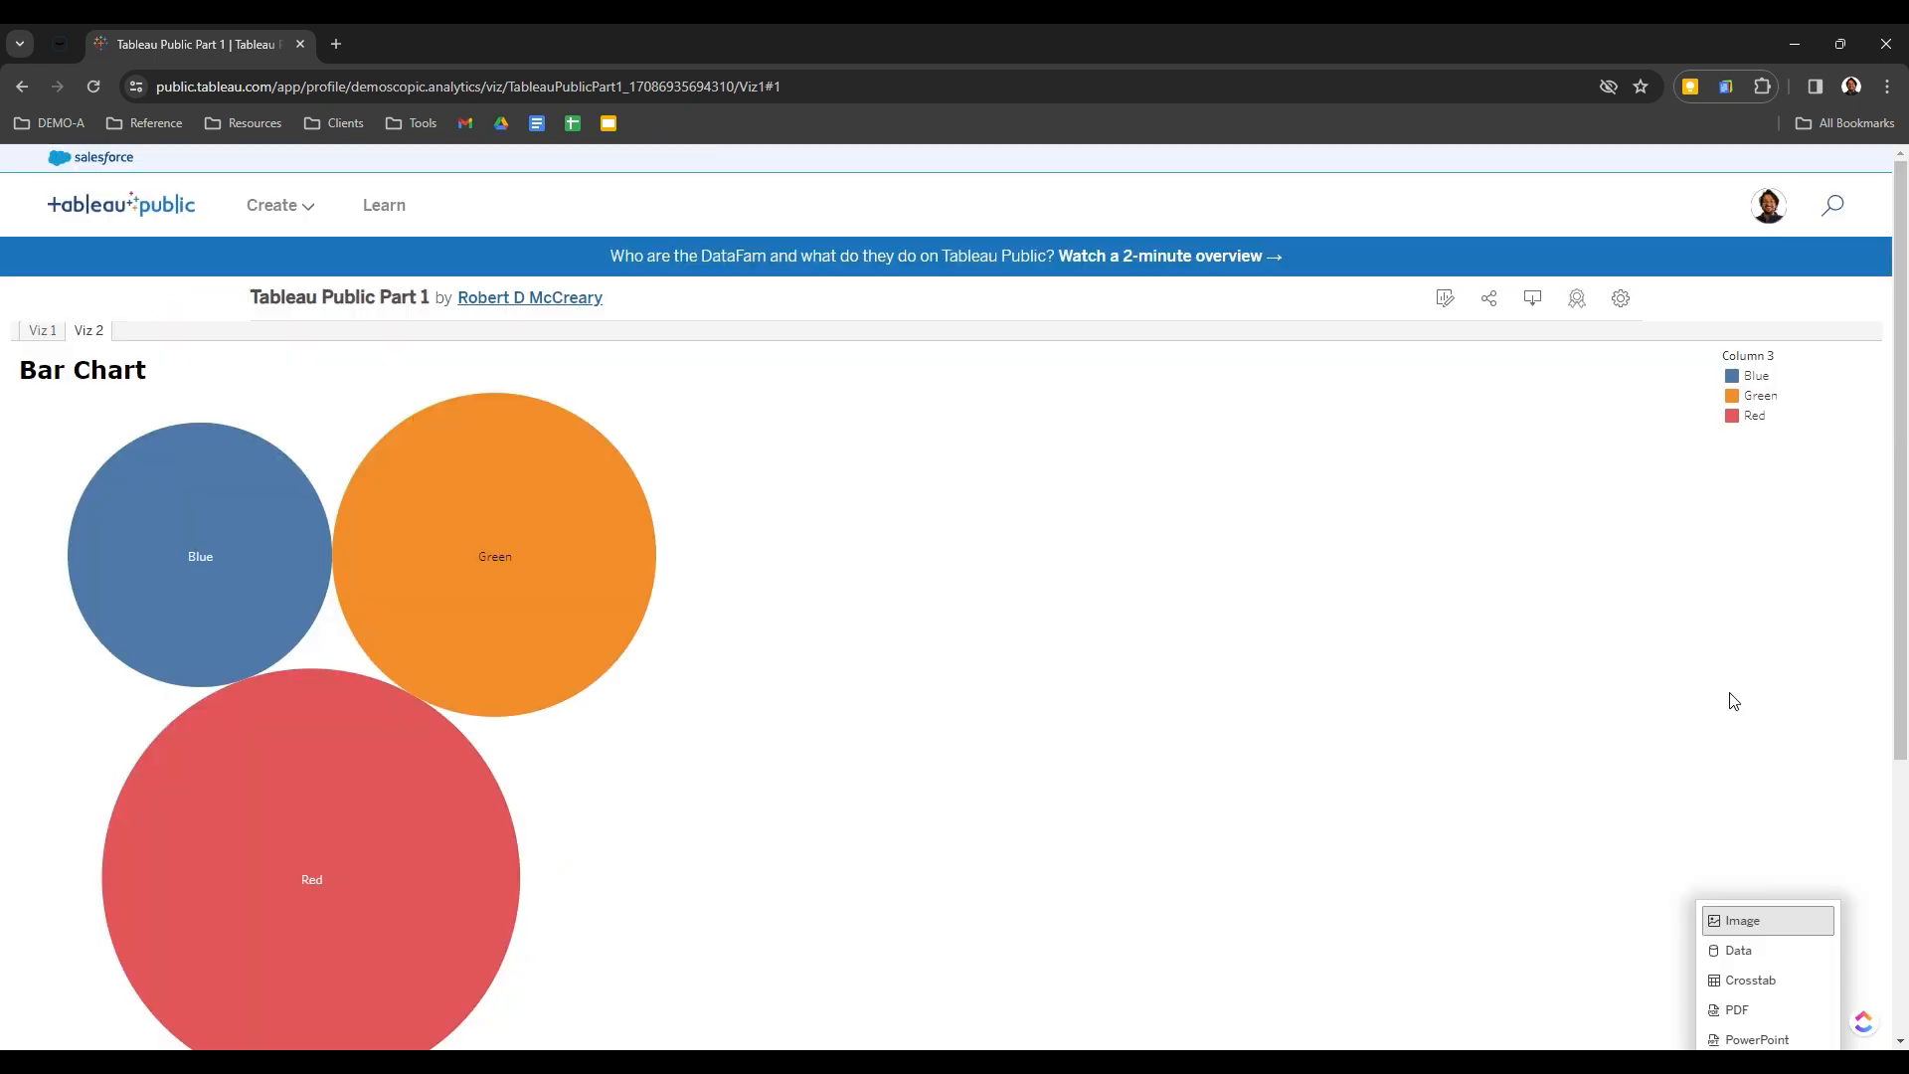
{"action": "scroll", "coordinate": [1750, 835], "scroll_direction": "down", "scroll_amount": 3}
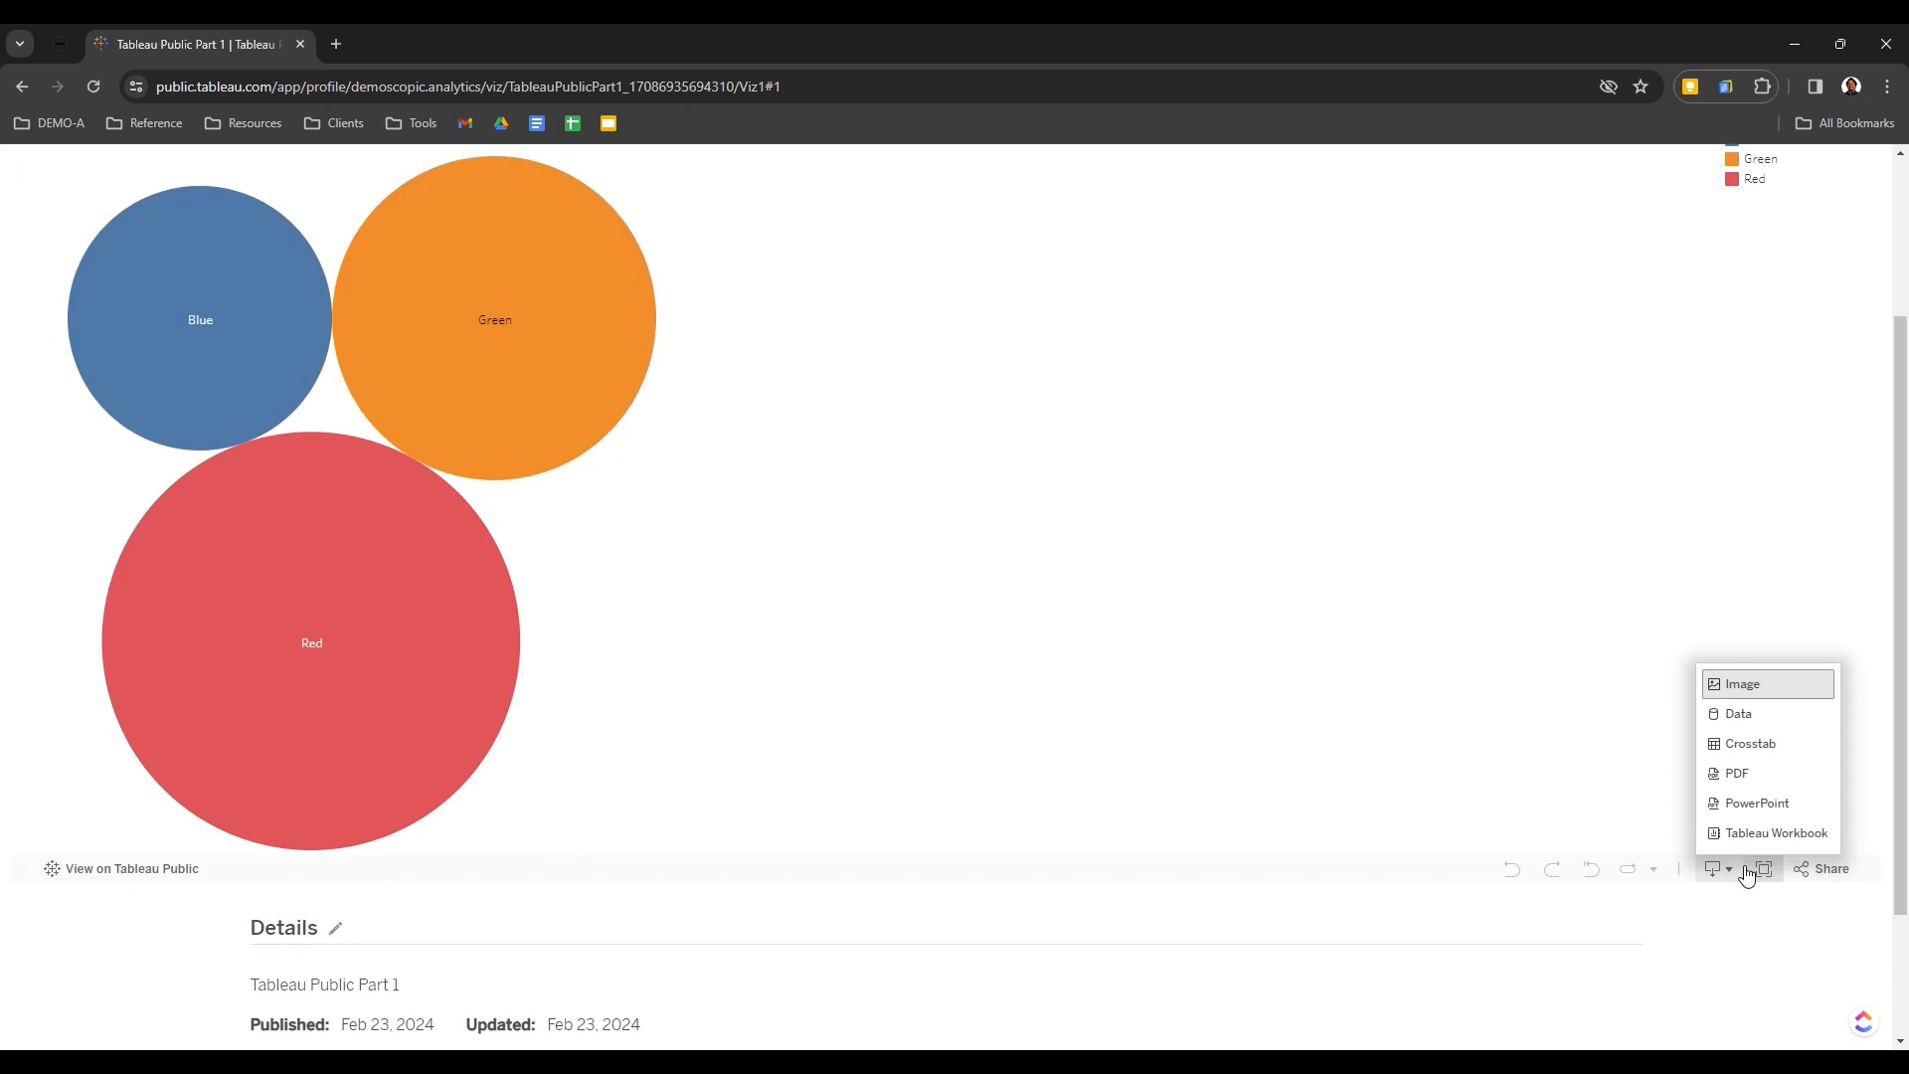
{"action": "left_click", "coordinate": [1765, 689]}
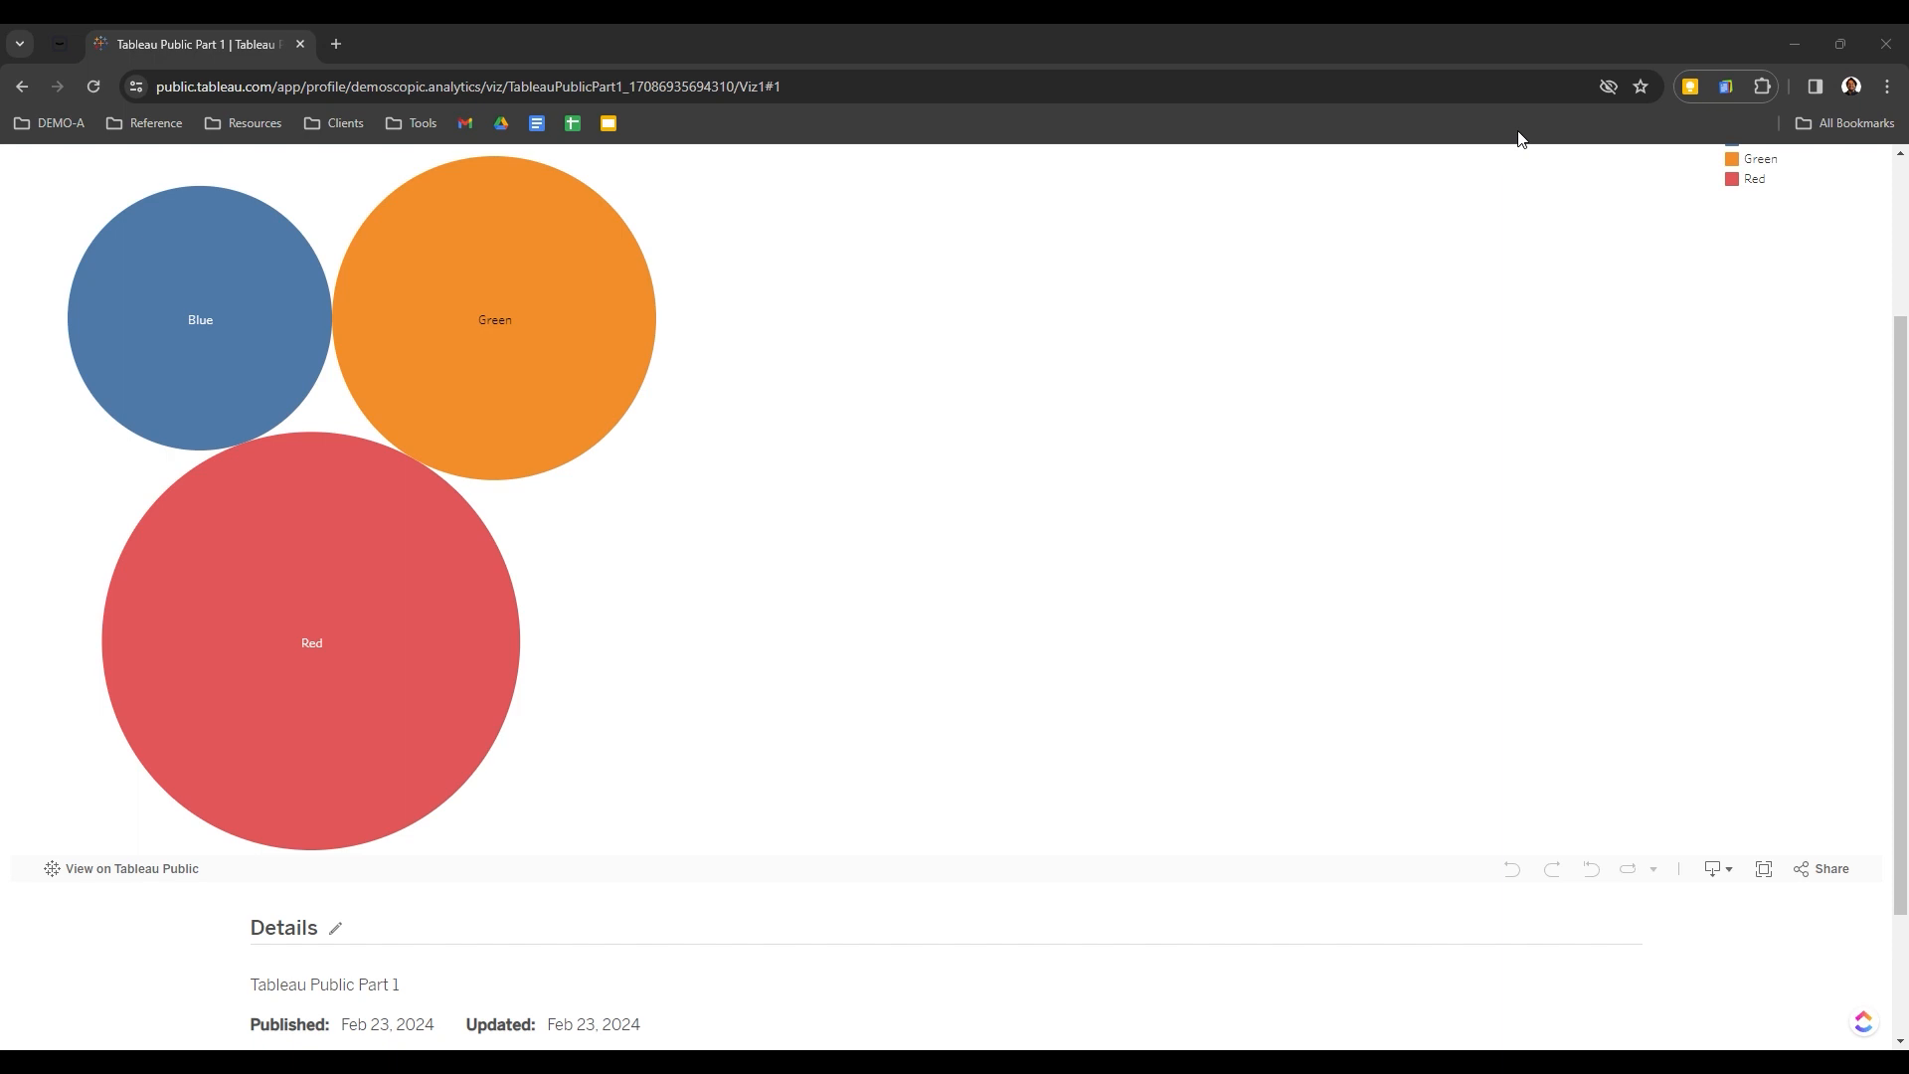
{"action": "left_click", "coordinate": [1731, 868]}
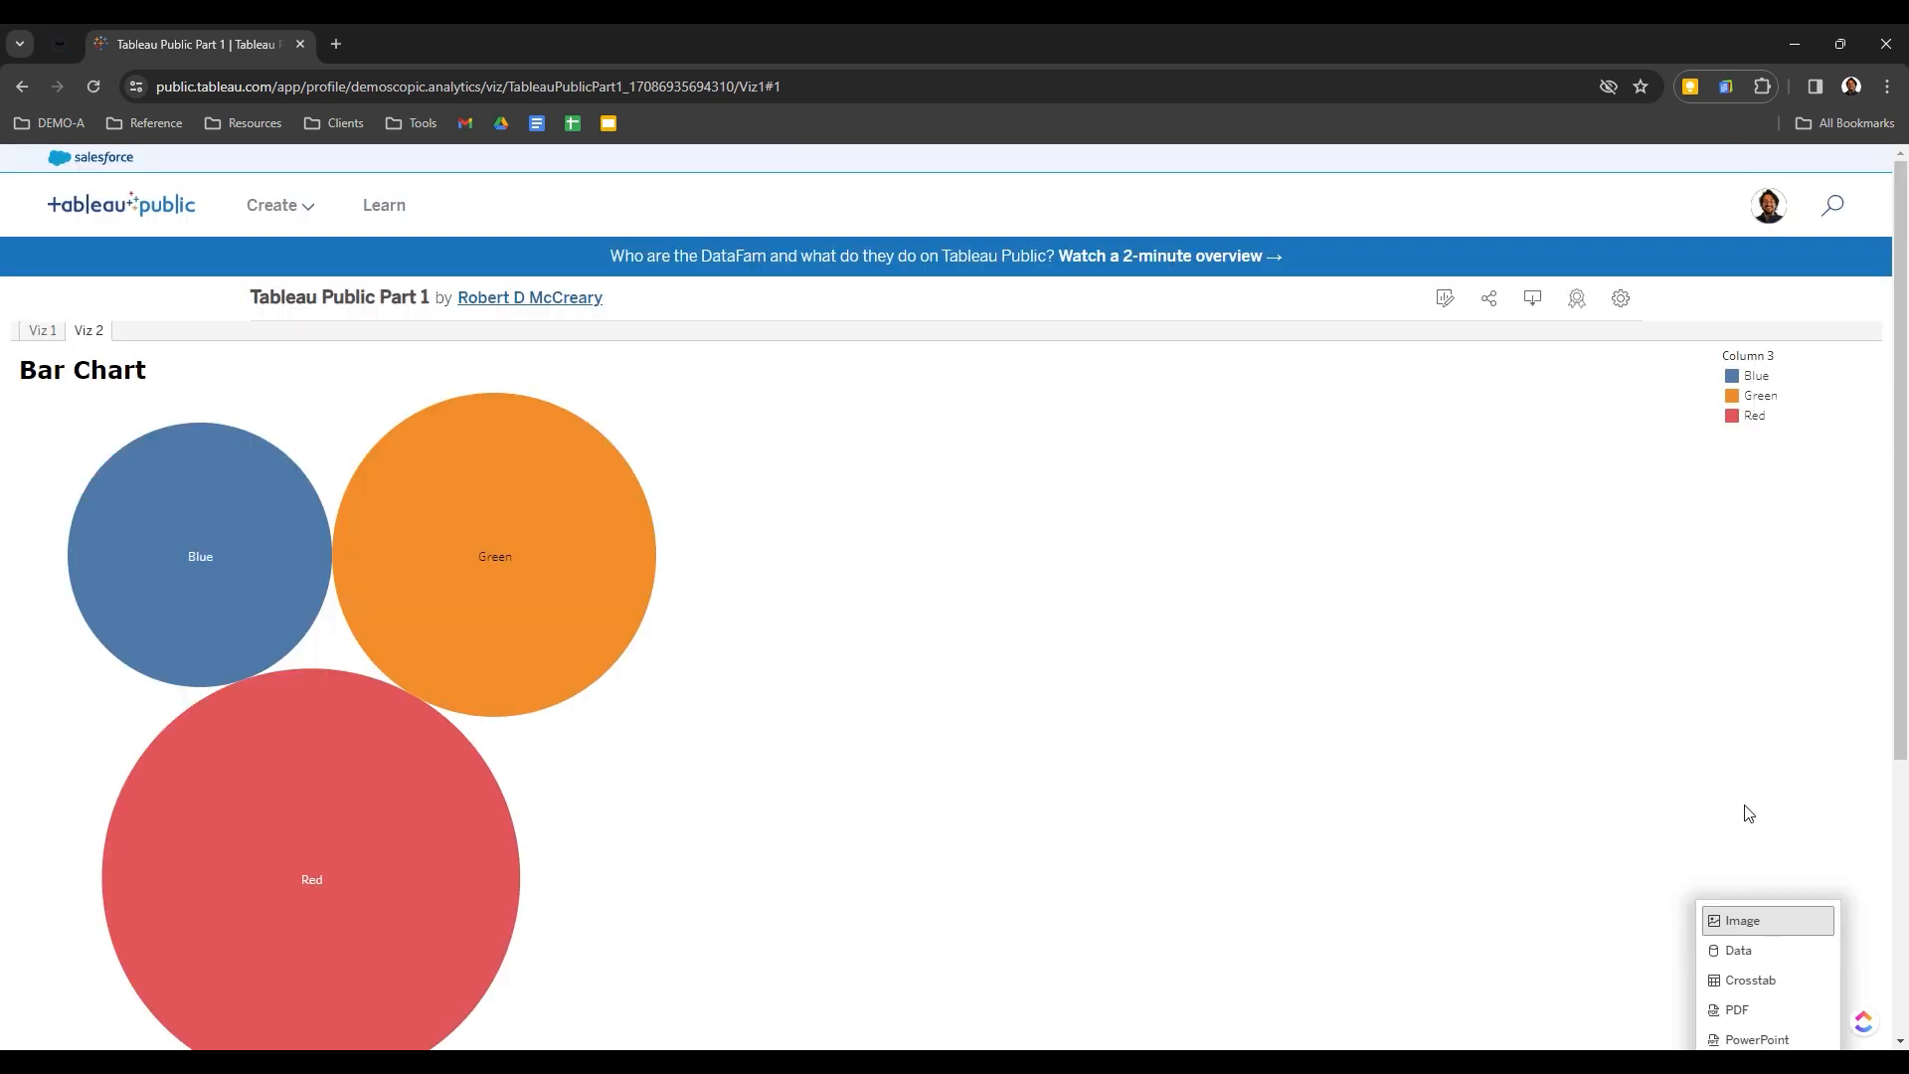
{"action": "scroll", "coordinate": [1743, 811], "scroll_direction": "down", "scroll_amount": 1}
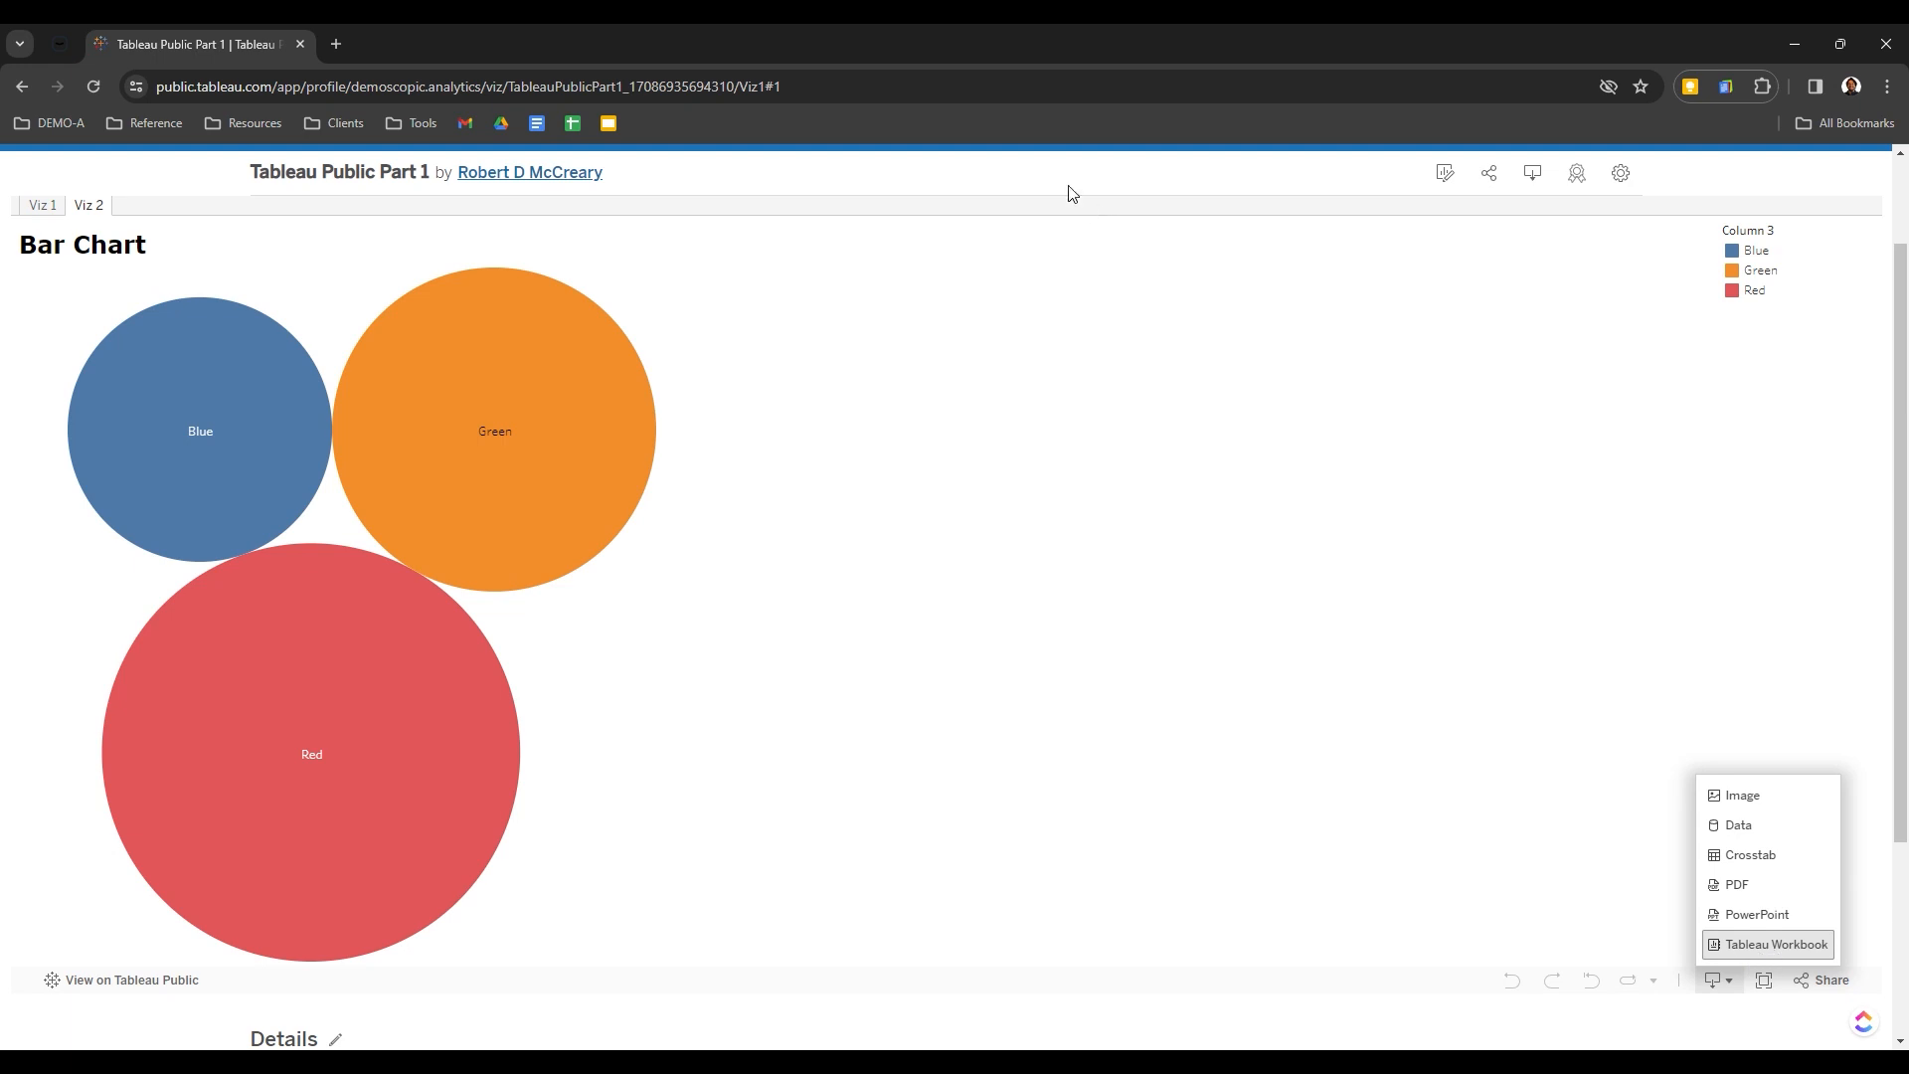
{"action": "scroll", "coordinate": [1082, 616], "scroll_direction": "down", "scroll_amount": 3}
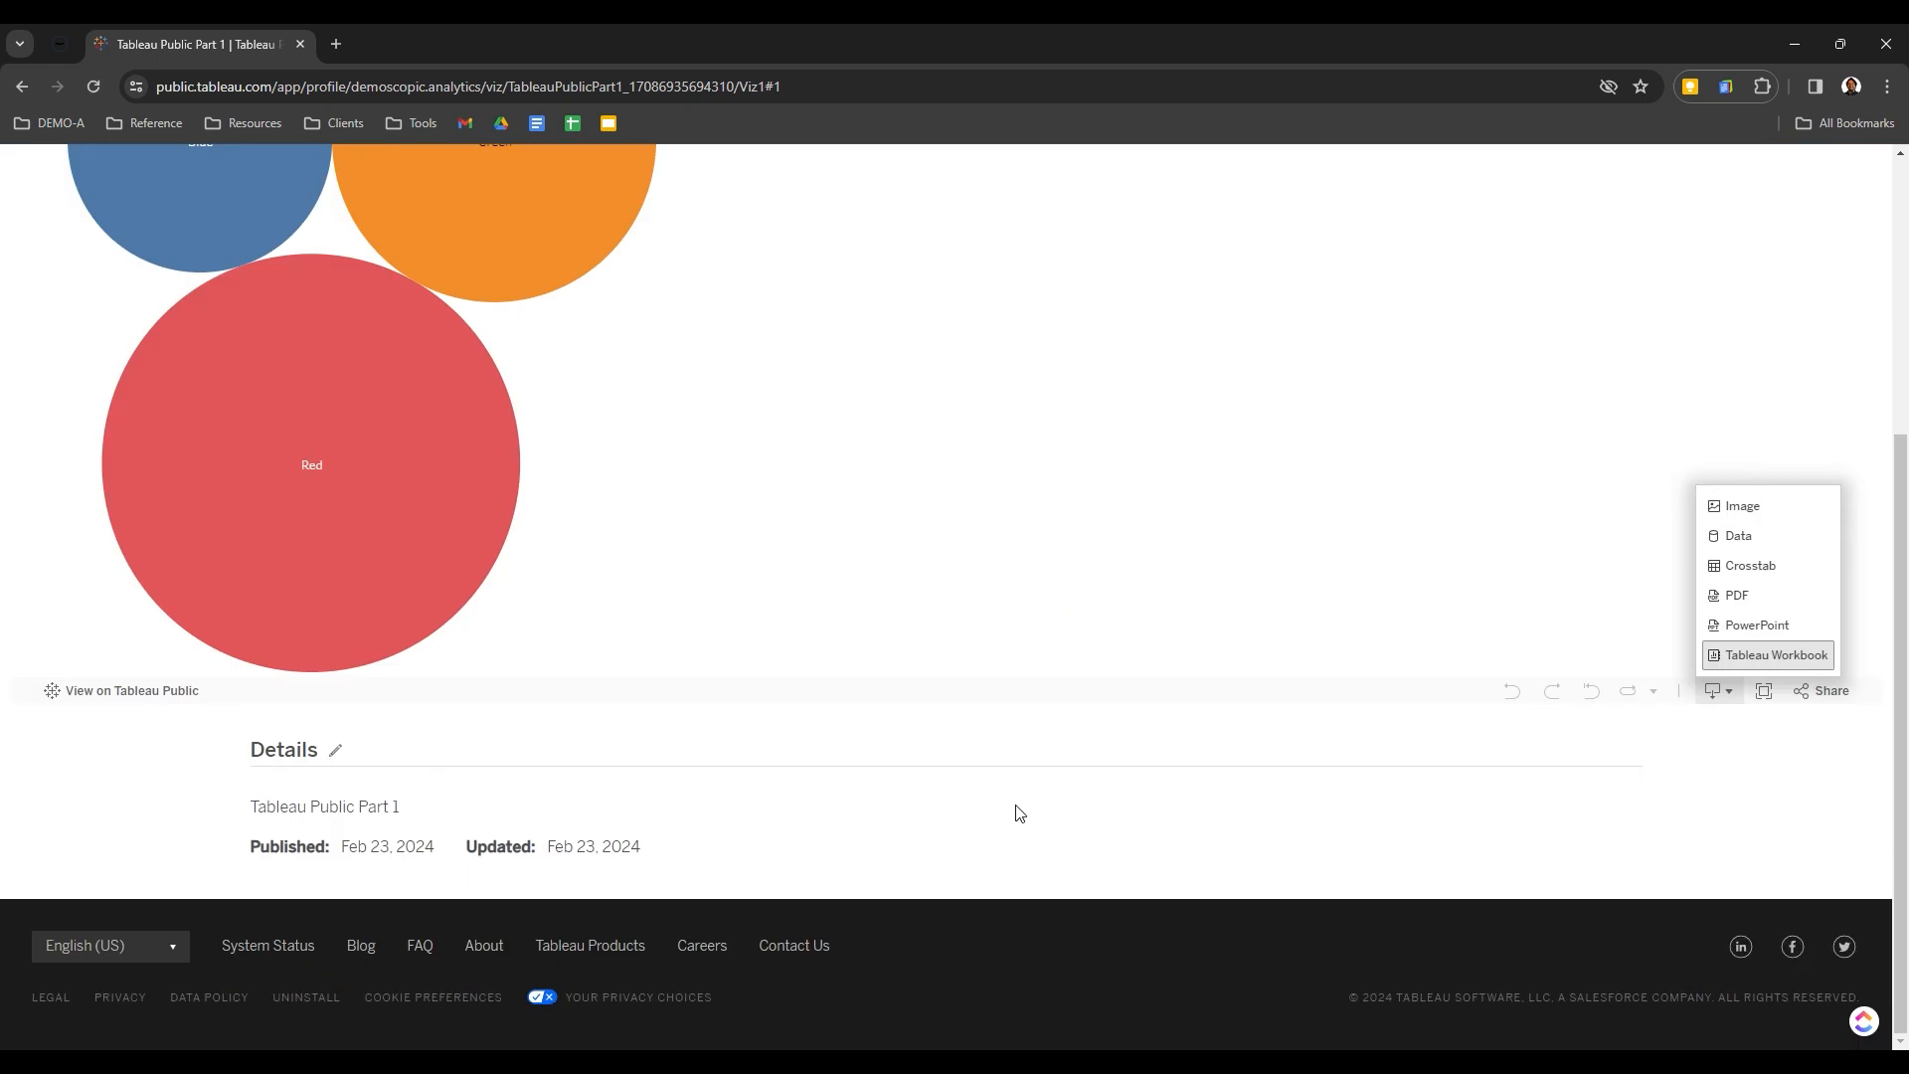
{"action": "scroll", "coordinate": [1019, 813], "scroll_direction": "up", "scroll_amount": 5}
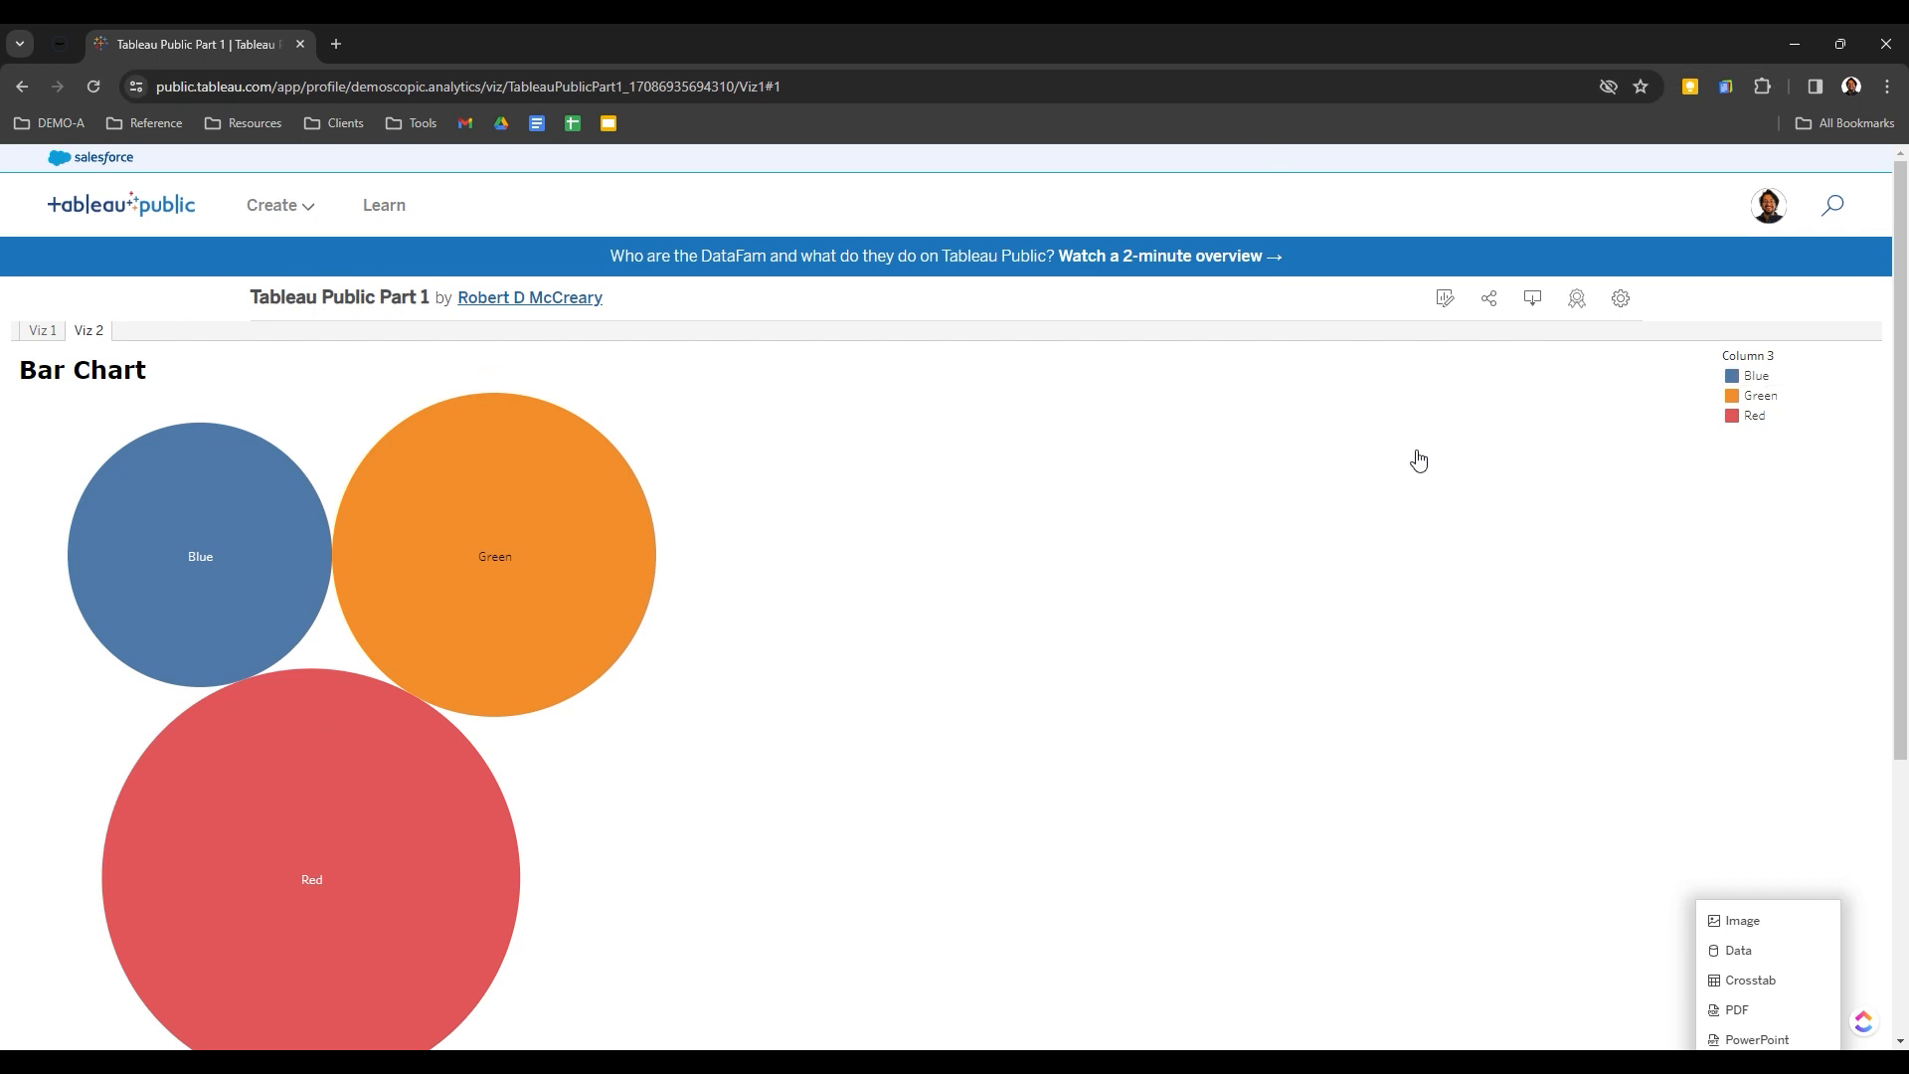
Open the author's profile from the published workbook and browse the listed vizzes
{"action": "left_click", "coordinate": [524, 296]}
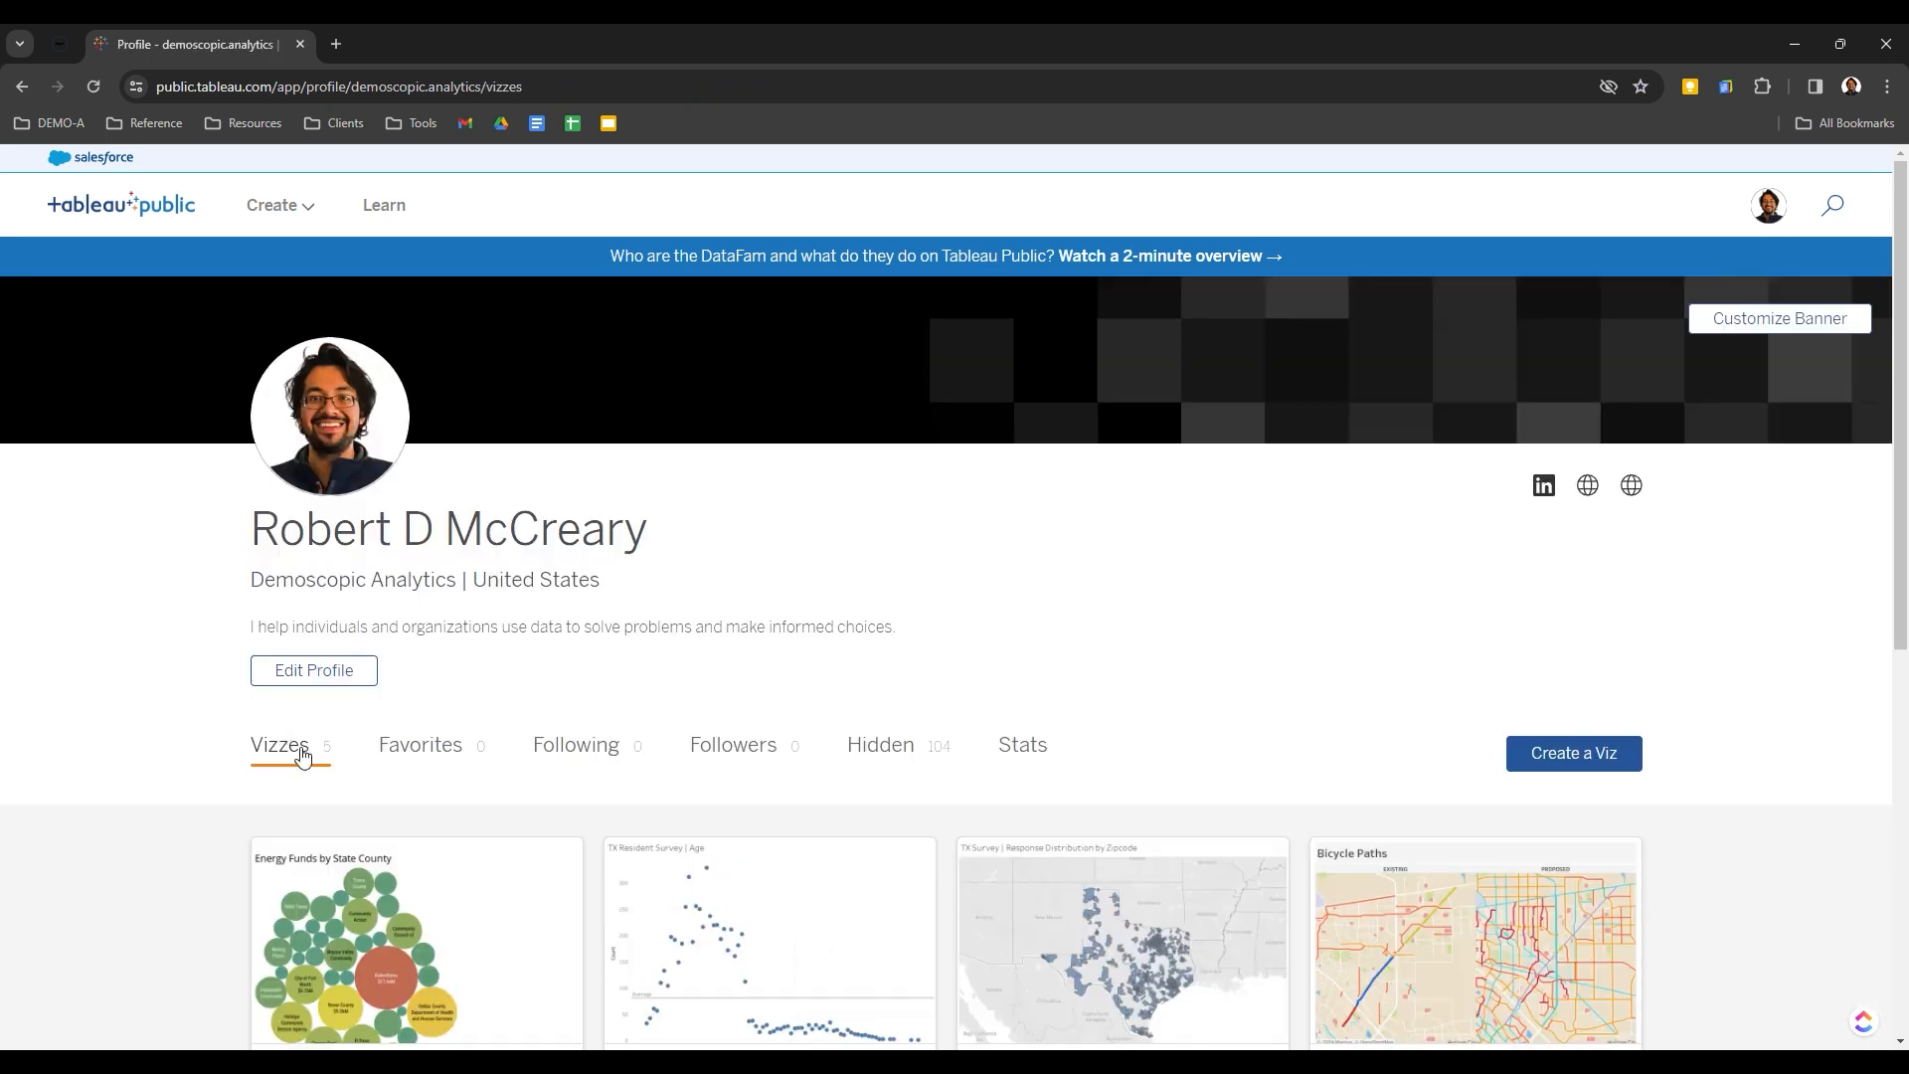
{"action": "scroll", "coordinate": [868, 689], "scroll_direction": "down", "scroll_amount": 6}
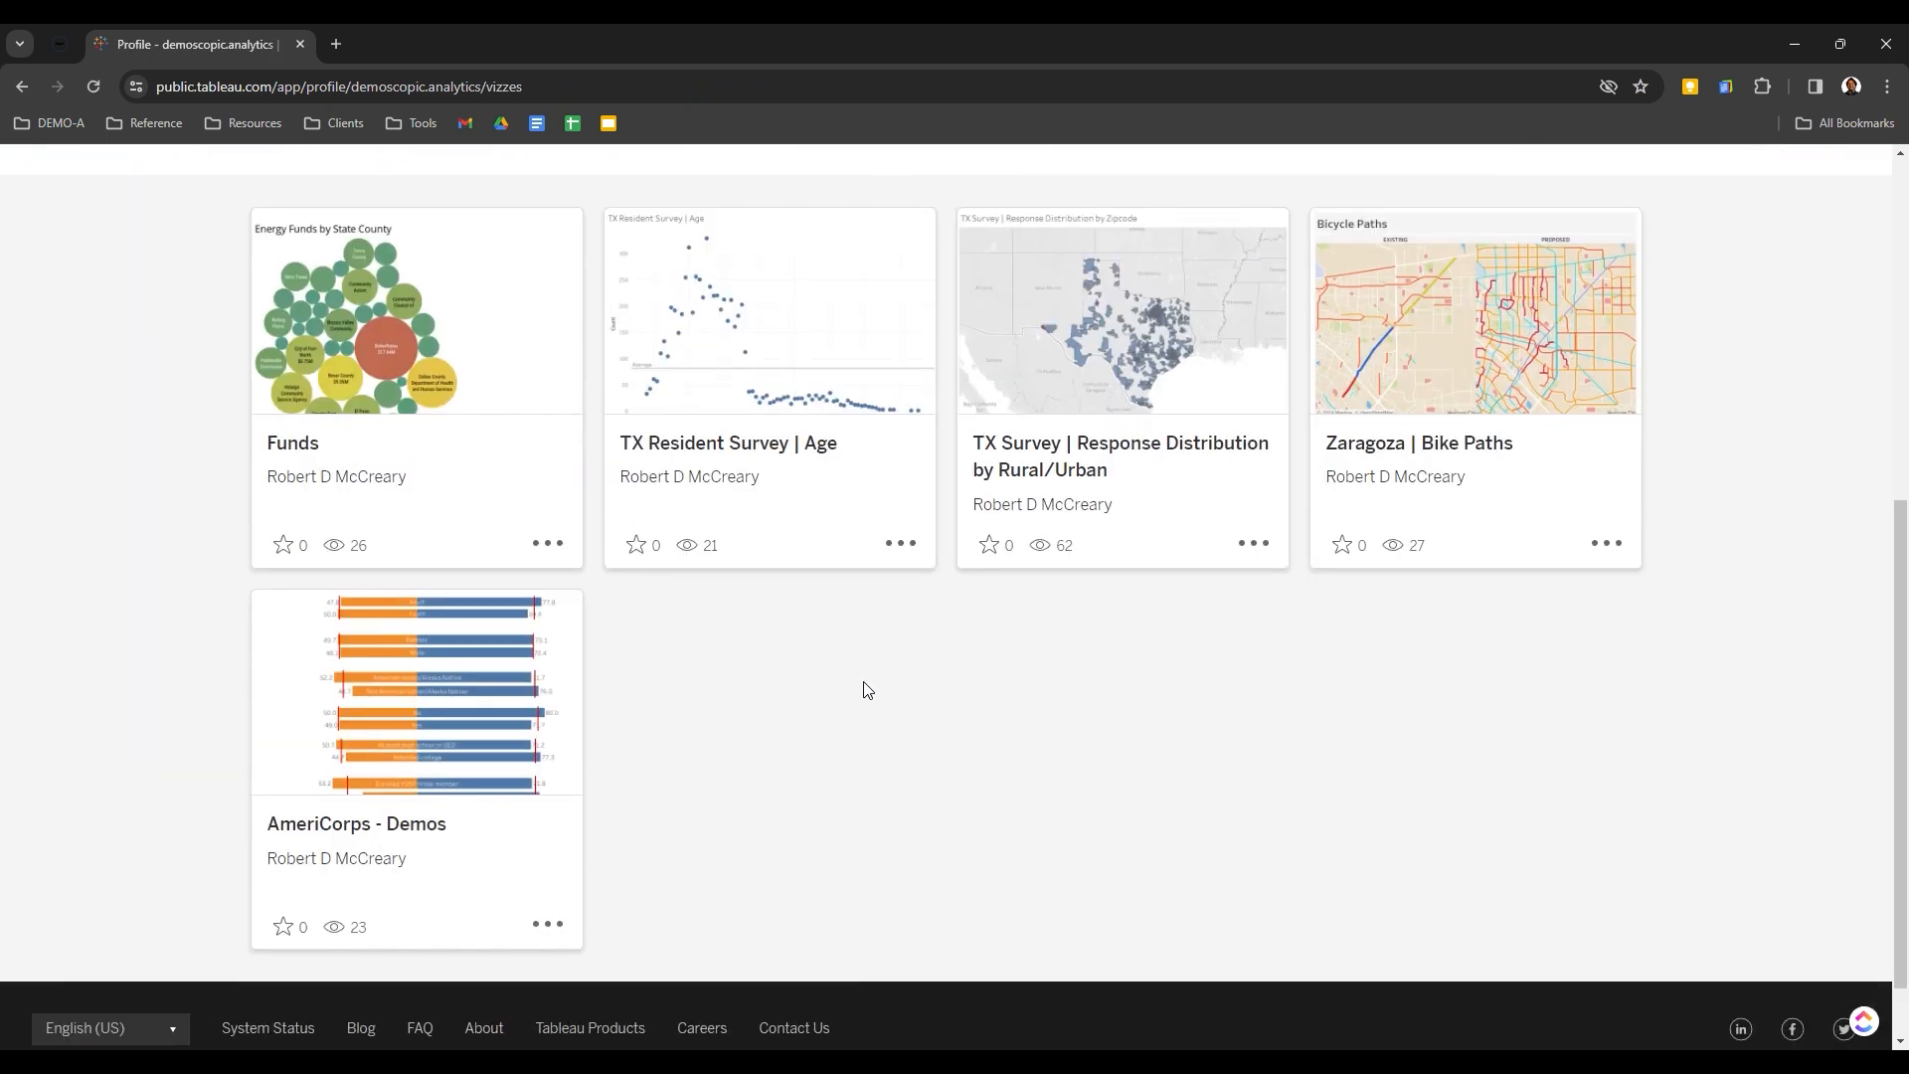
{"action": "scroll", "coordinate": [868, 689], "scroll_direction": "up", "scroll_amount": 2}
{"action": "scroll", "coordinate": [868, 689], "scroll_direction": "up", "scroll_amount": 2}
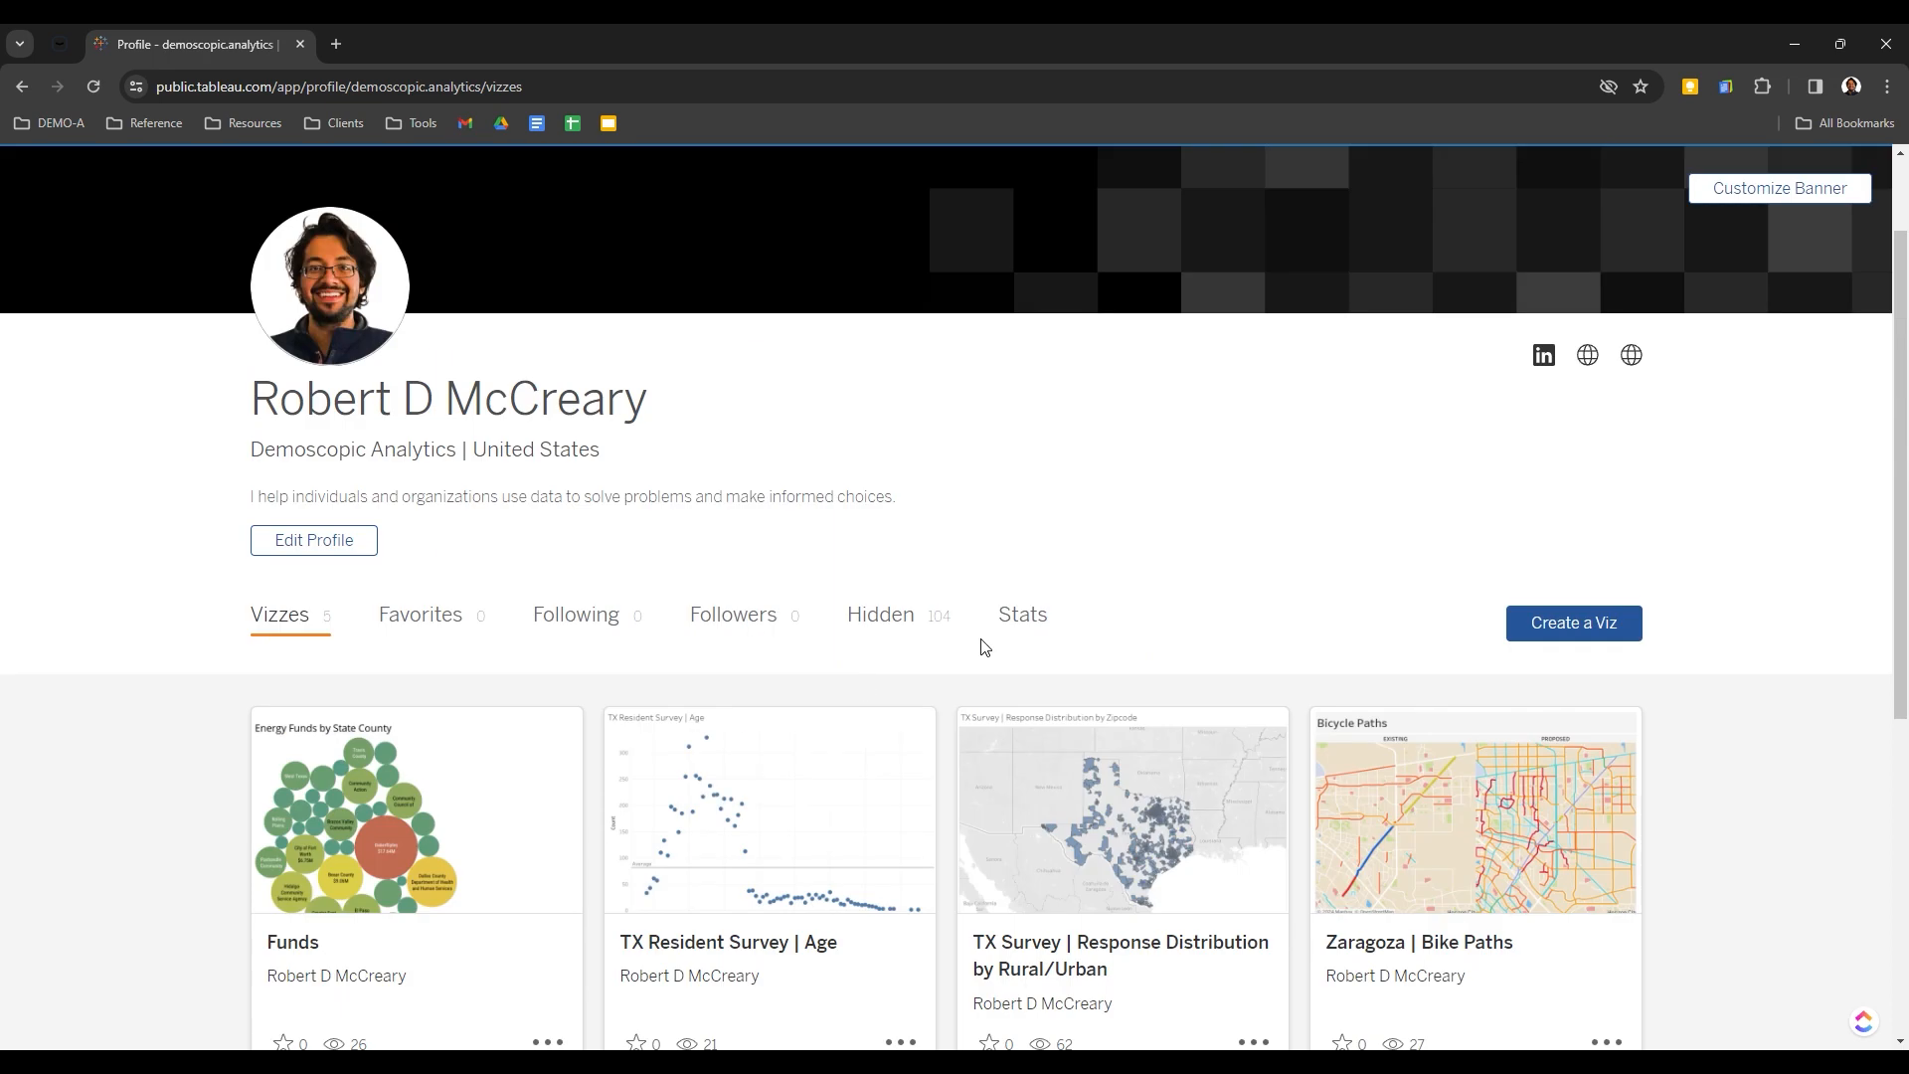
{"action": "scroll", "coordinate": [985, 647], "scroll_direction": "up", "scroll_amount": 1}
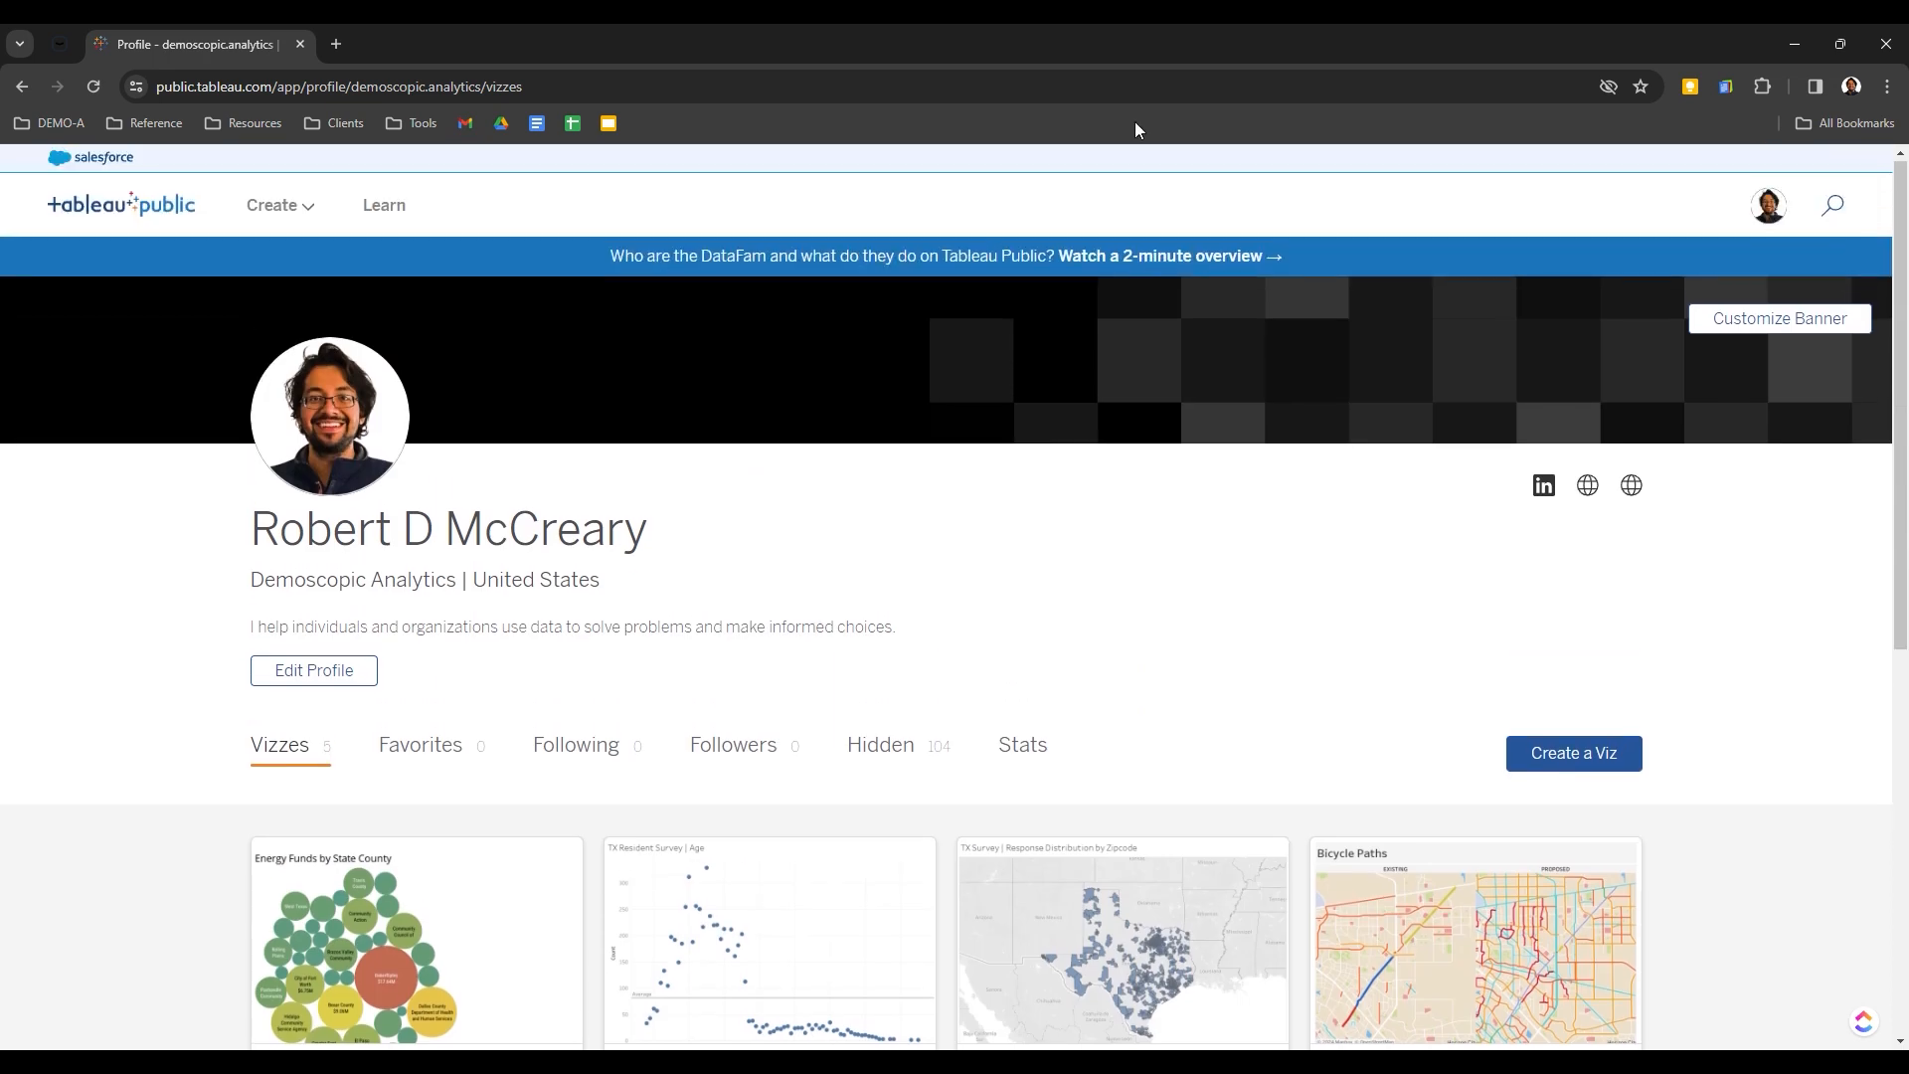
Go to the Discover page and open the Viz of the Day, "Global population 2023 (MakeoverMonday06/2024)"
{"action": "left_click", "coordinate": [149, 212]}
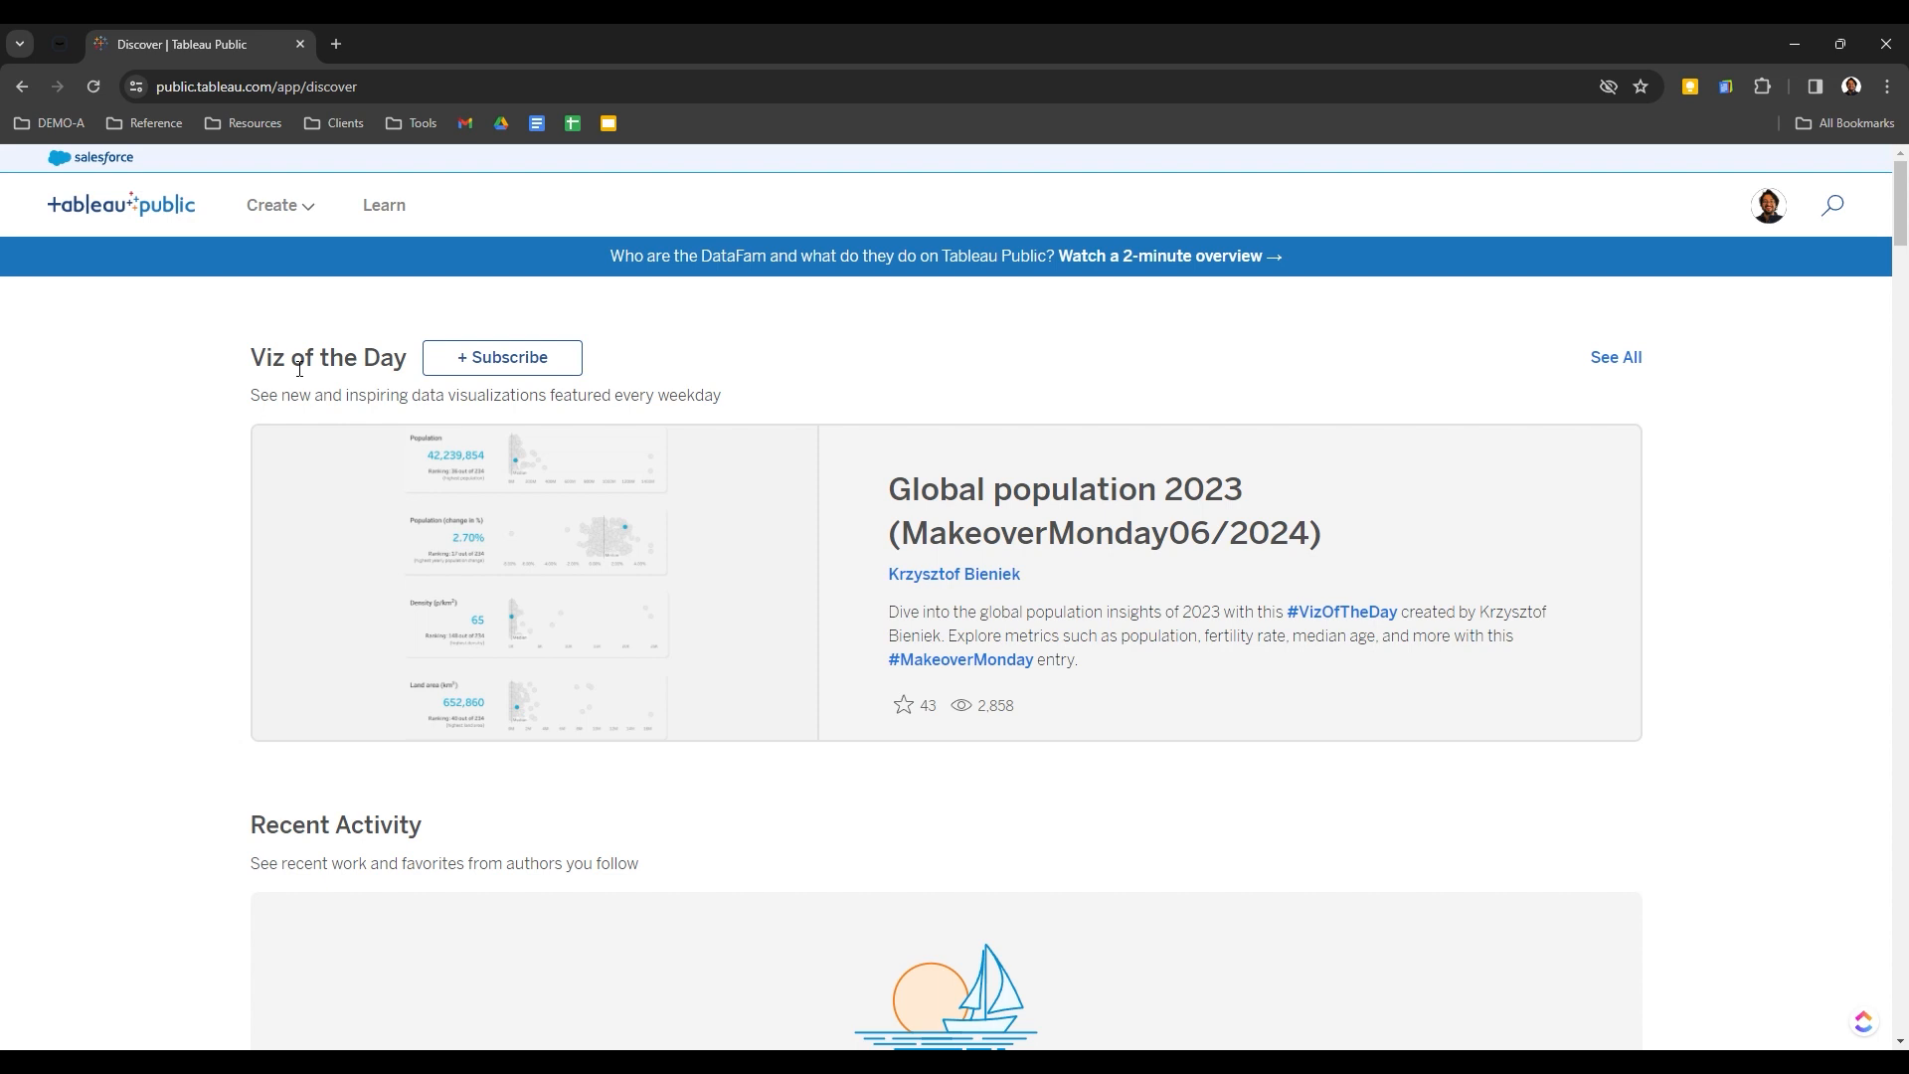
{"action": "left_click_drag", "start_coordinate": [261, 363], "coordinate": [396, 370]}
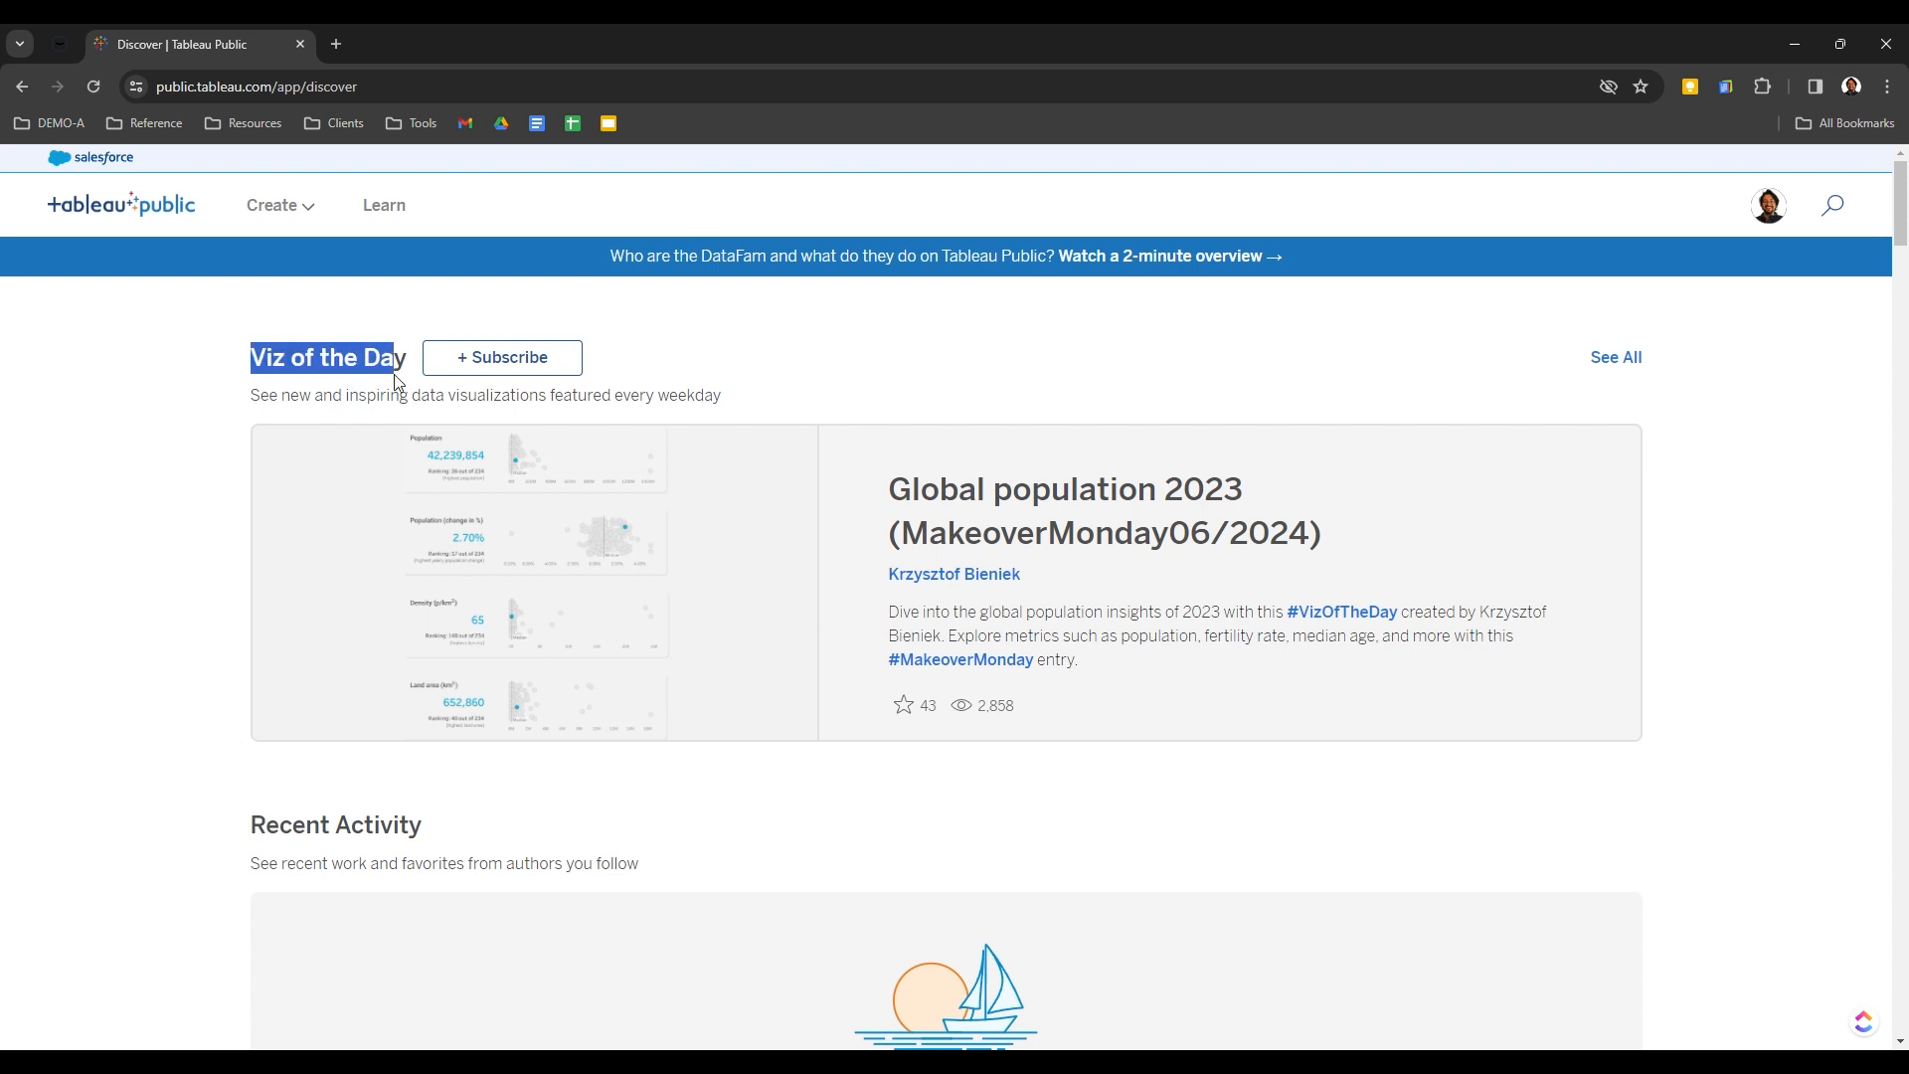
{"action": "left_click", "coordinate": [325, 379]}
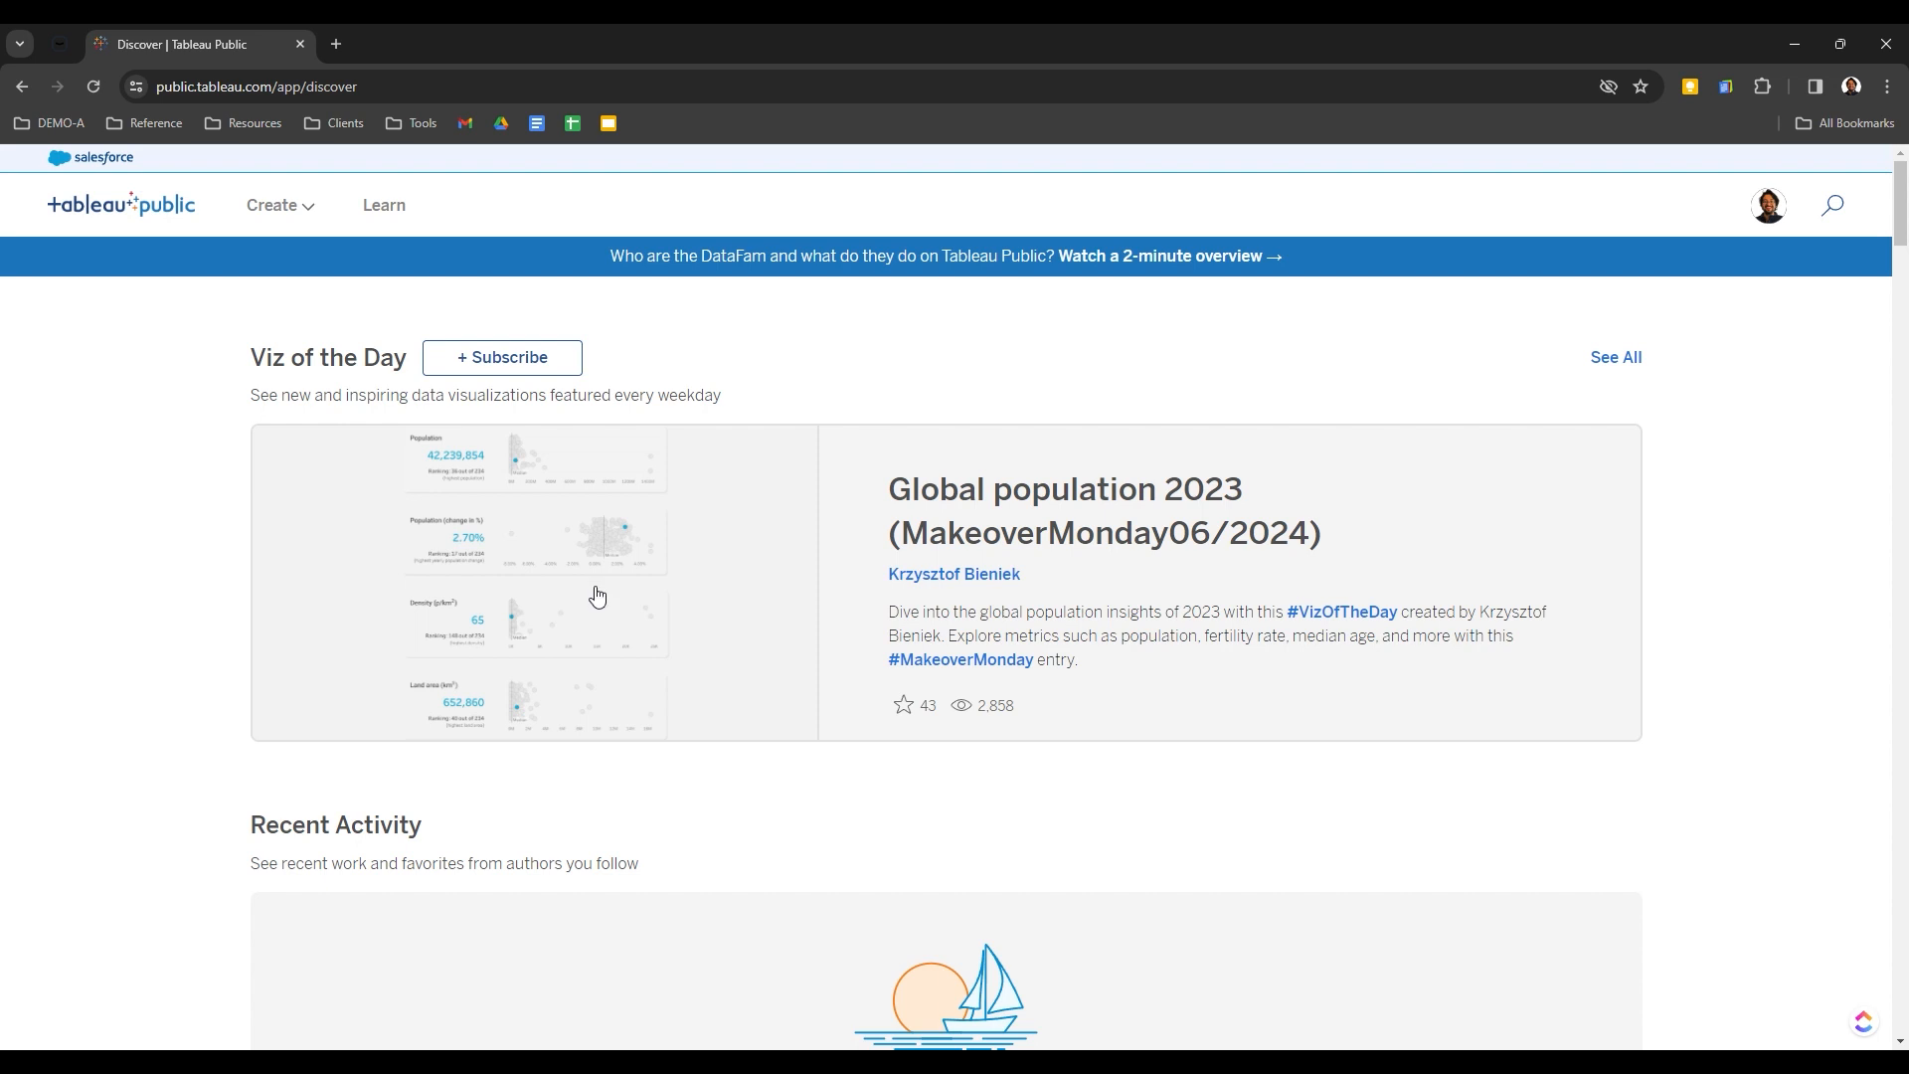
{"action": "left_click", "coordinate": [527, 597]}
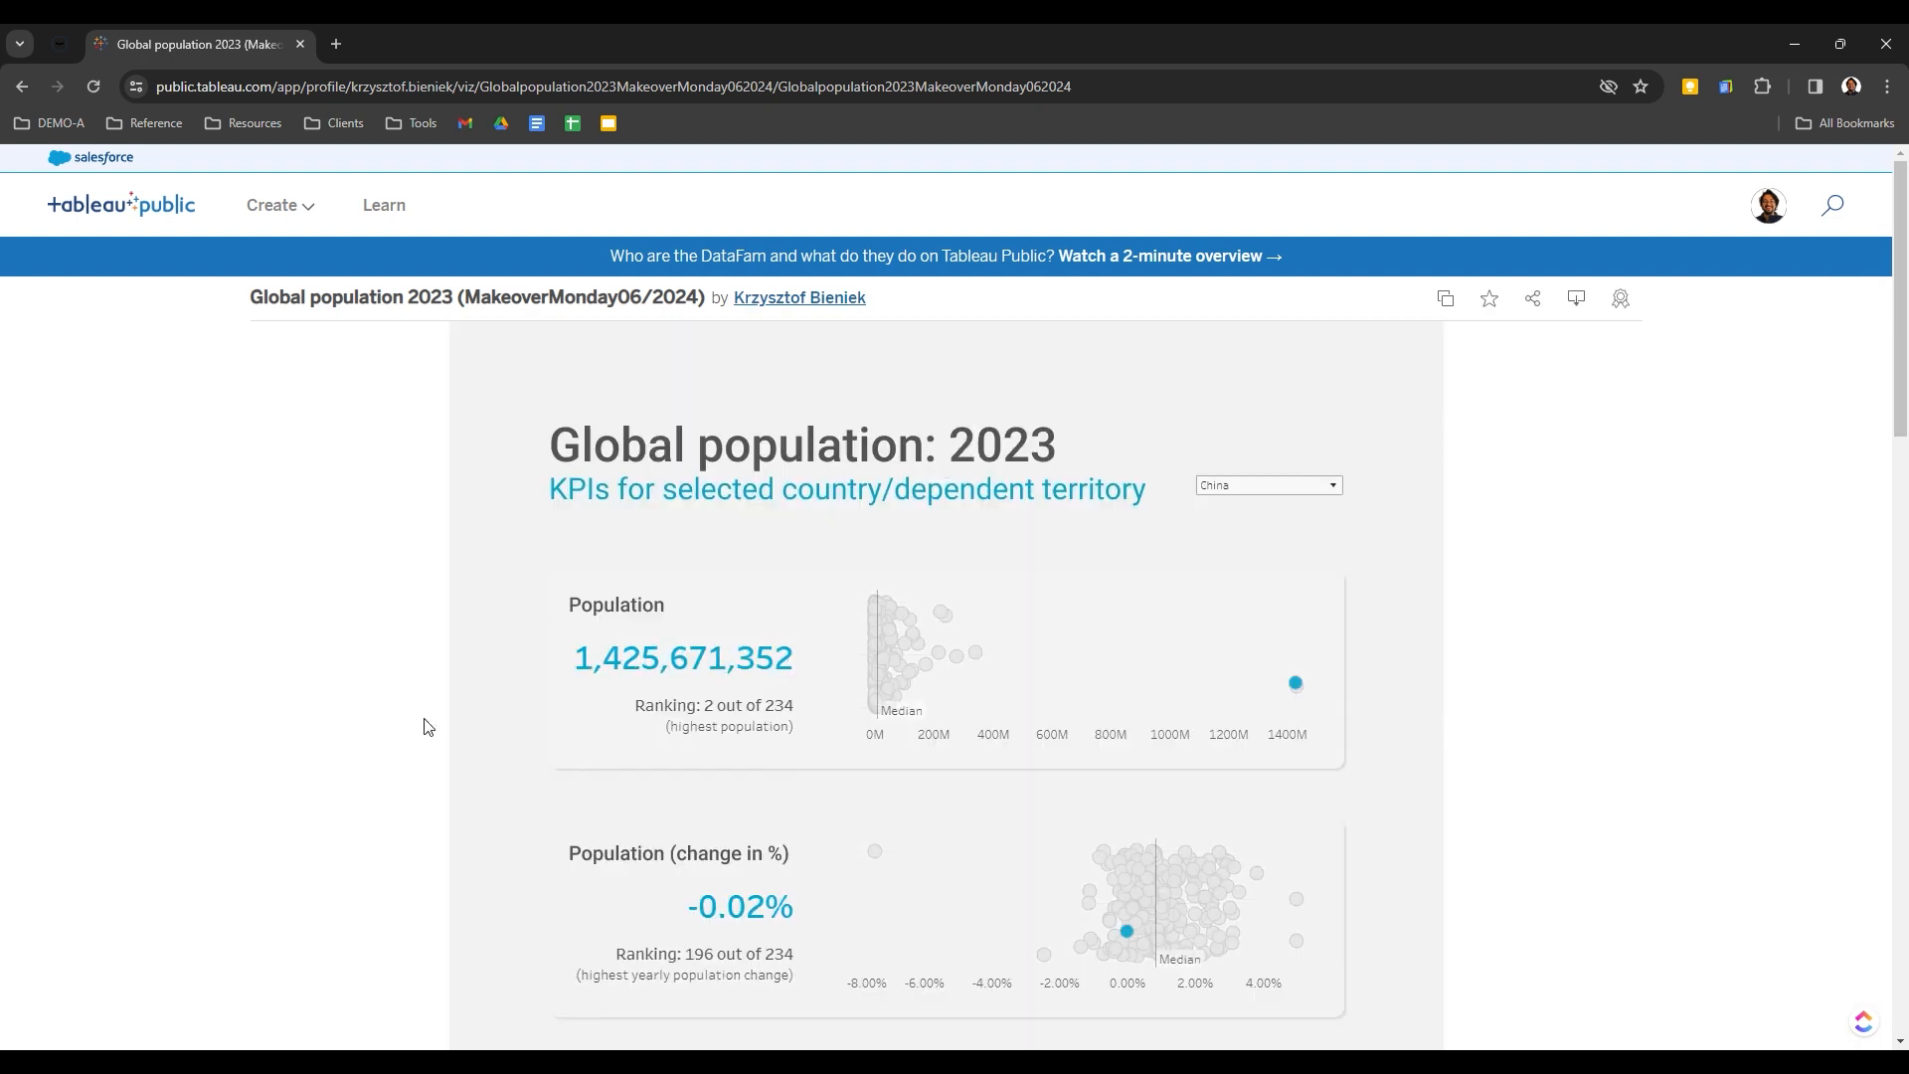
Browse the selectable countries and territories in the Global population dashboard's filter, and close the list
{"action": "scroll", "coordinate": [425, 727], "scroll_direction": "down", "scroll_amount": 2}
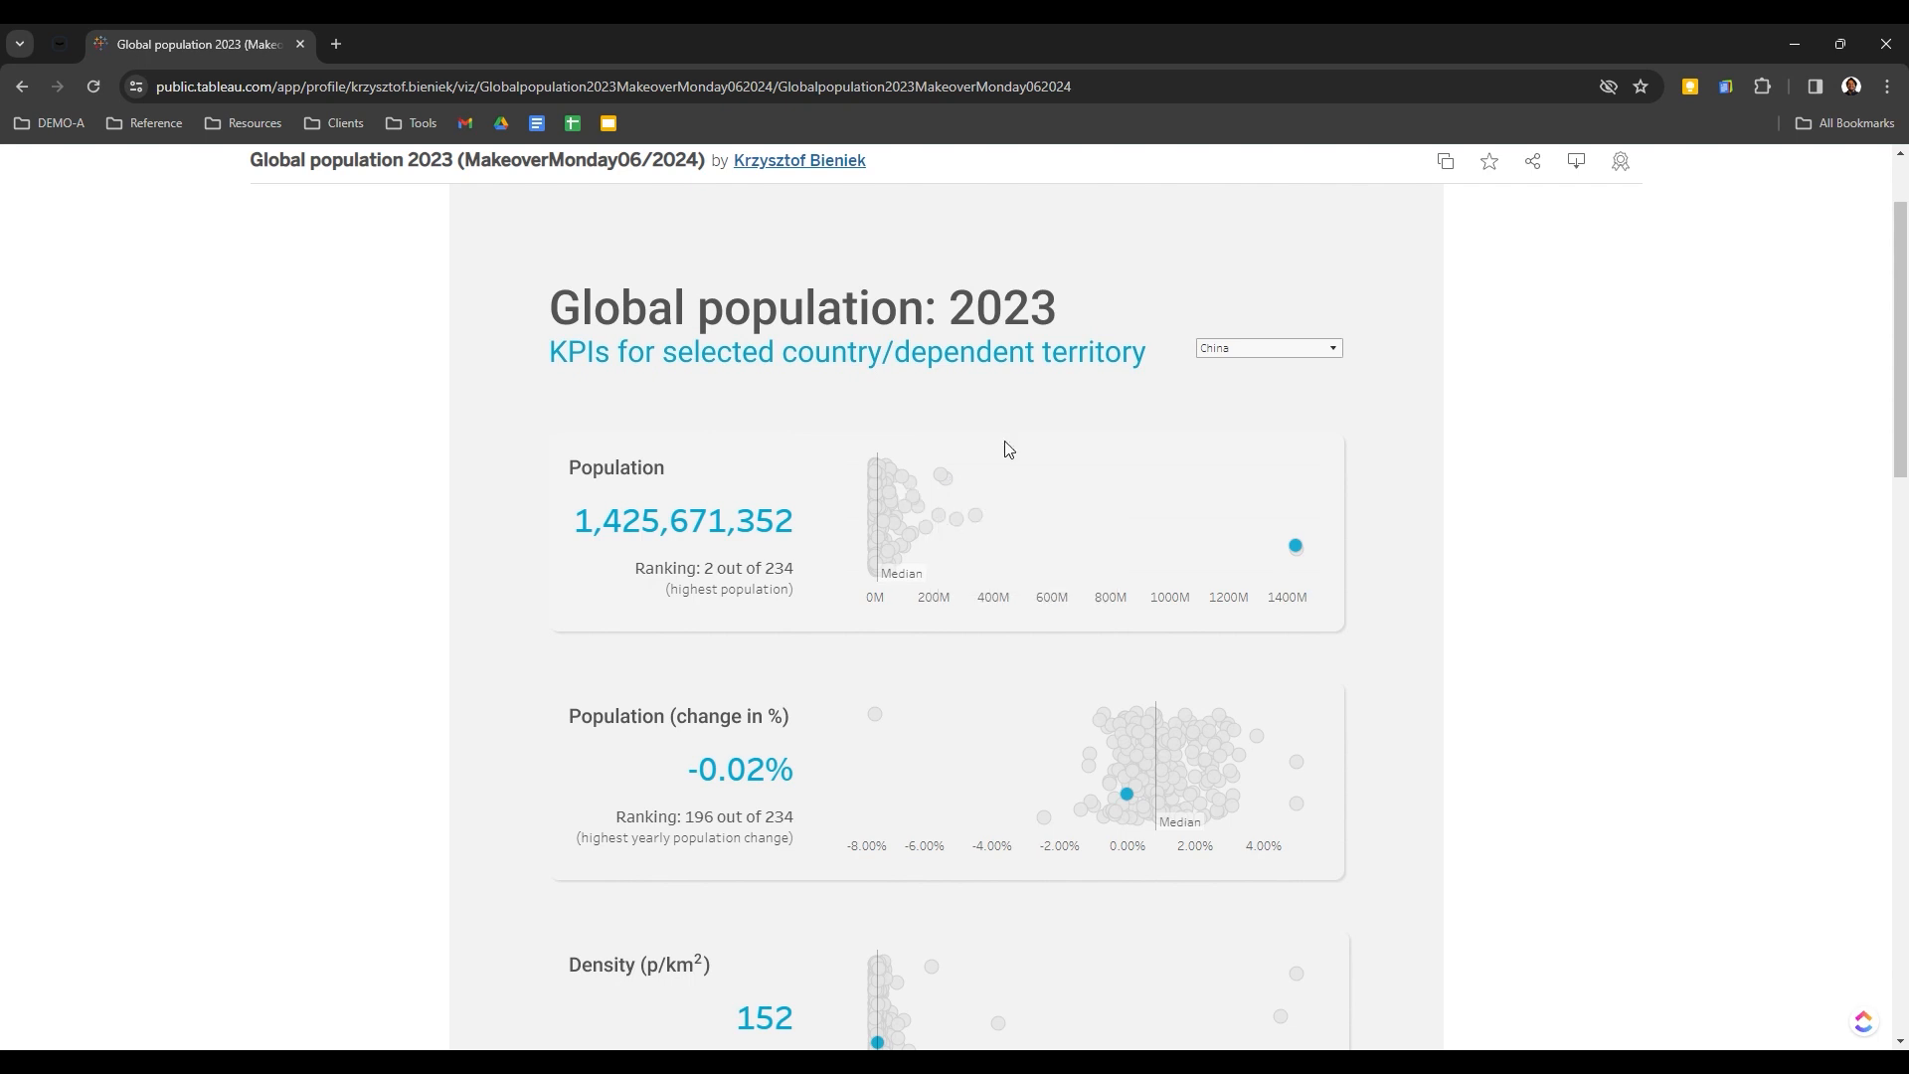
{"action": "left_click", "coordinate": [1298, 355]}
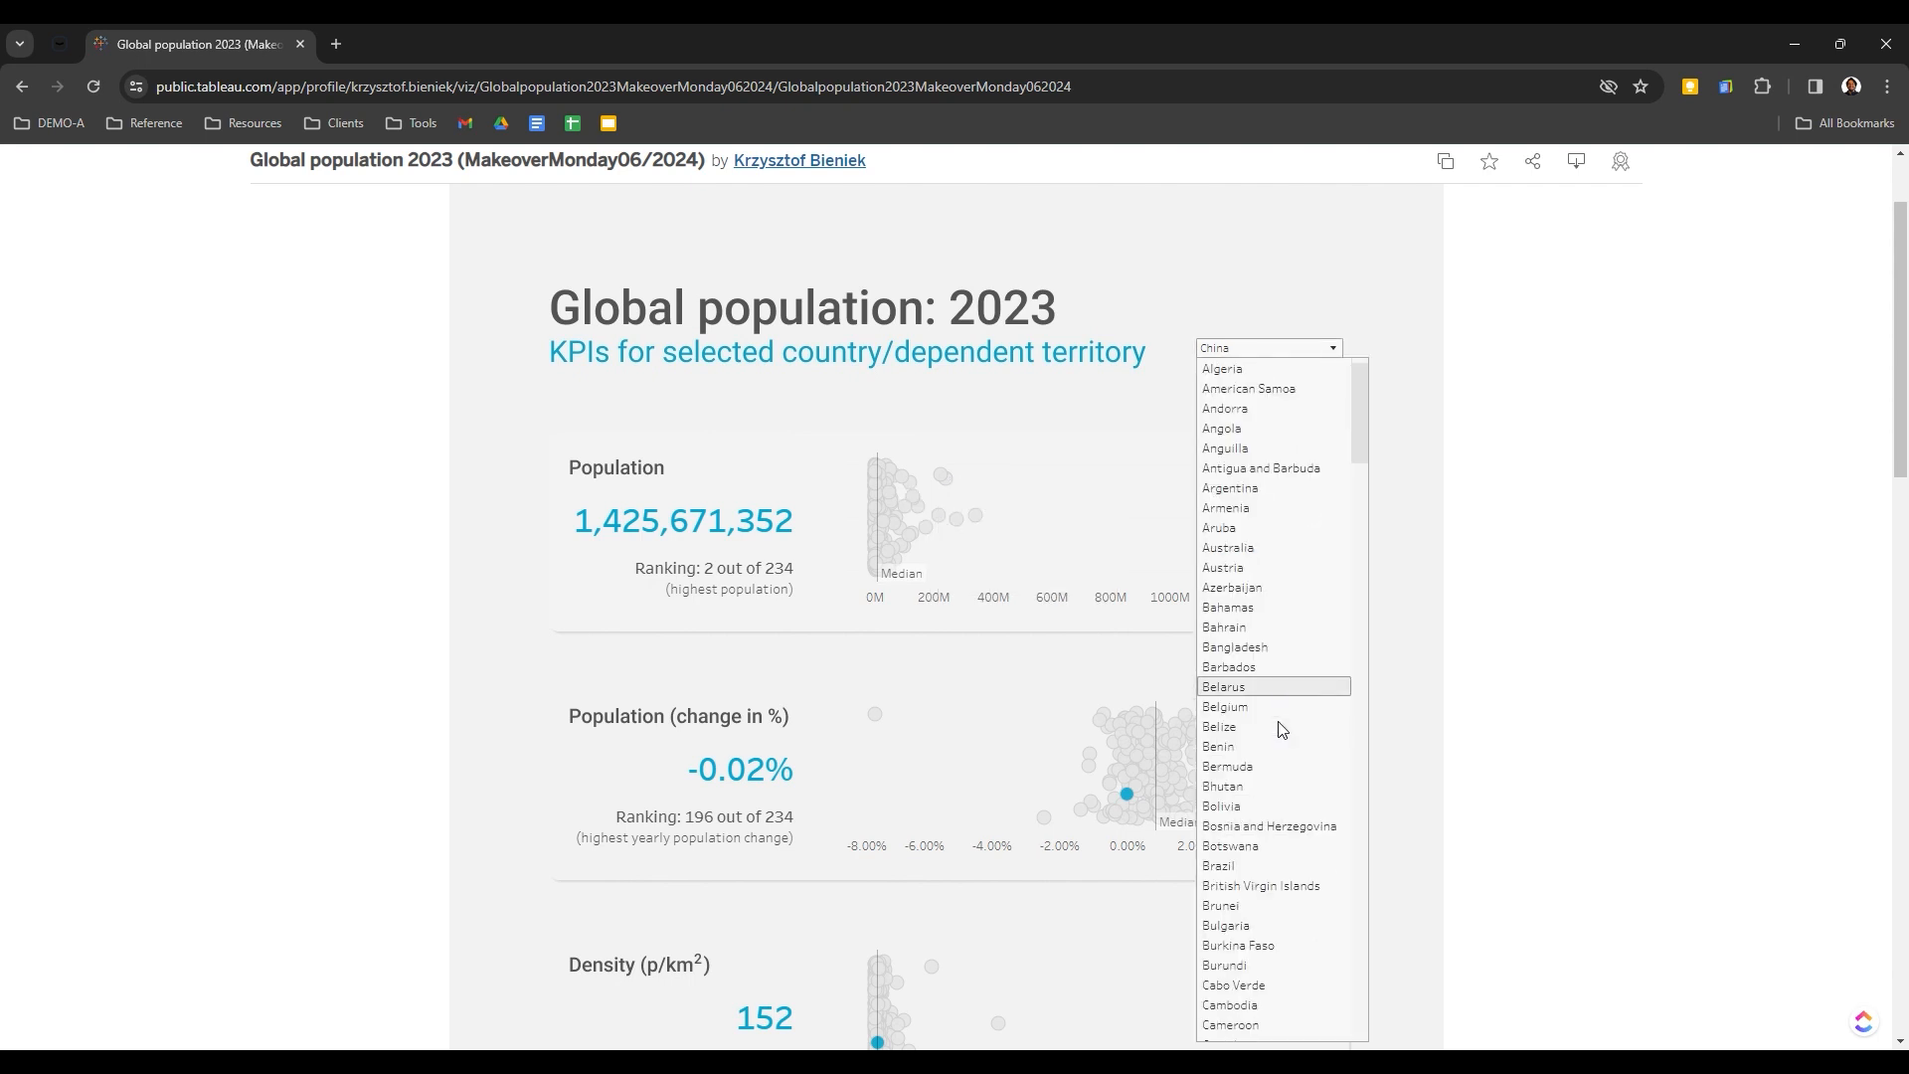
{"action": "scroll", "coordinate": [1279, 720], "scroll_direction": "down", "scroll_amount": 5}
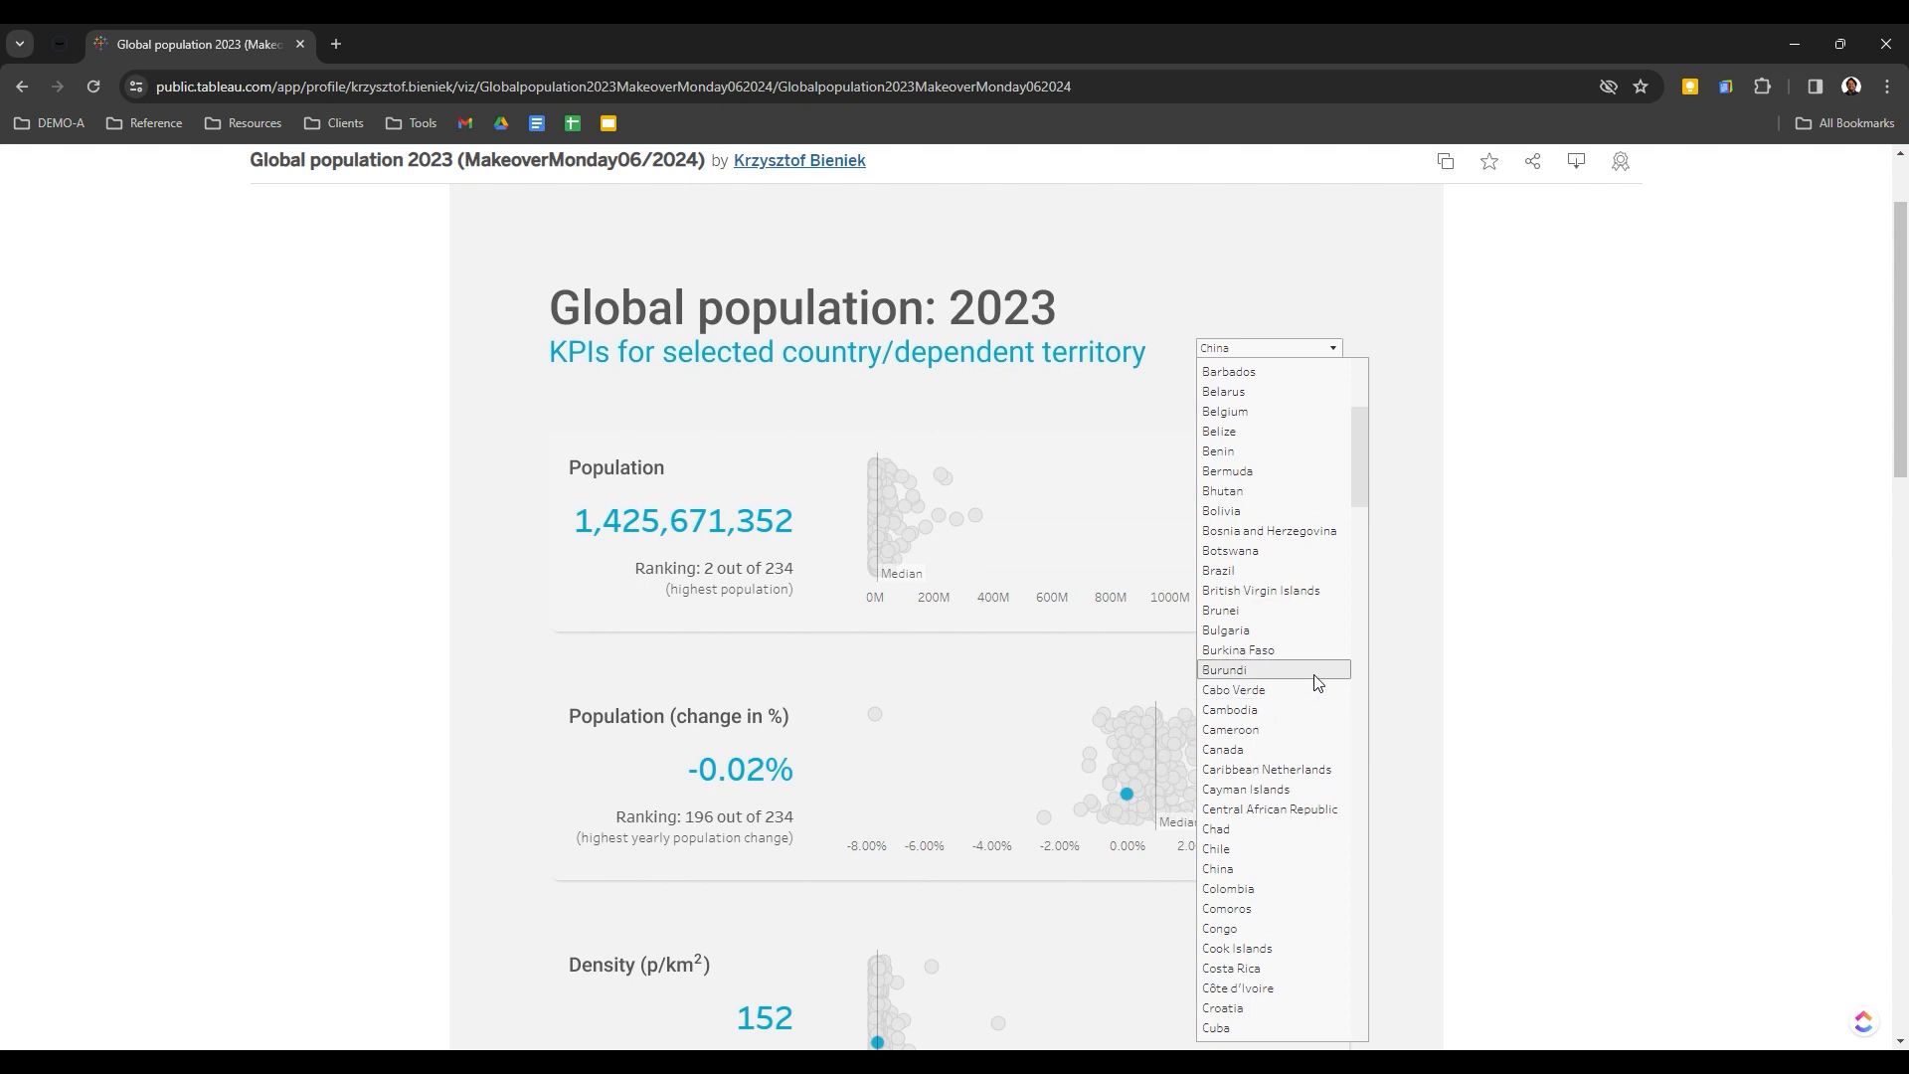
{"action": "left_click", "coordinate": [1464, 548]}
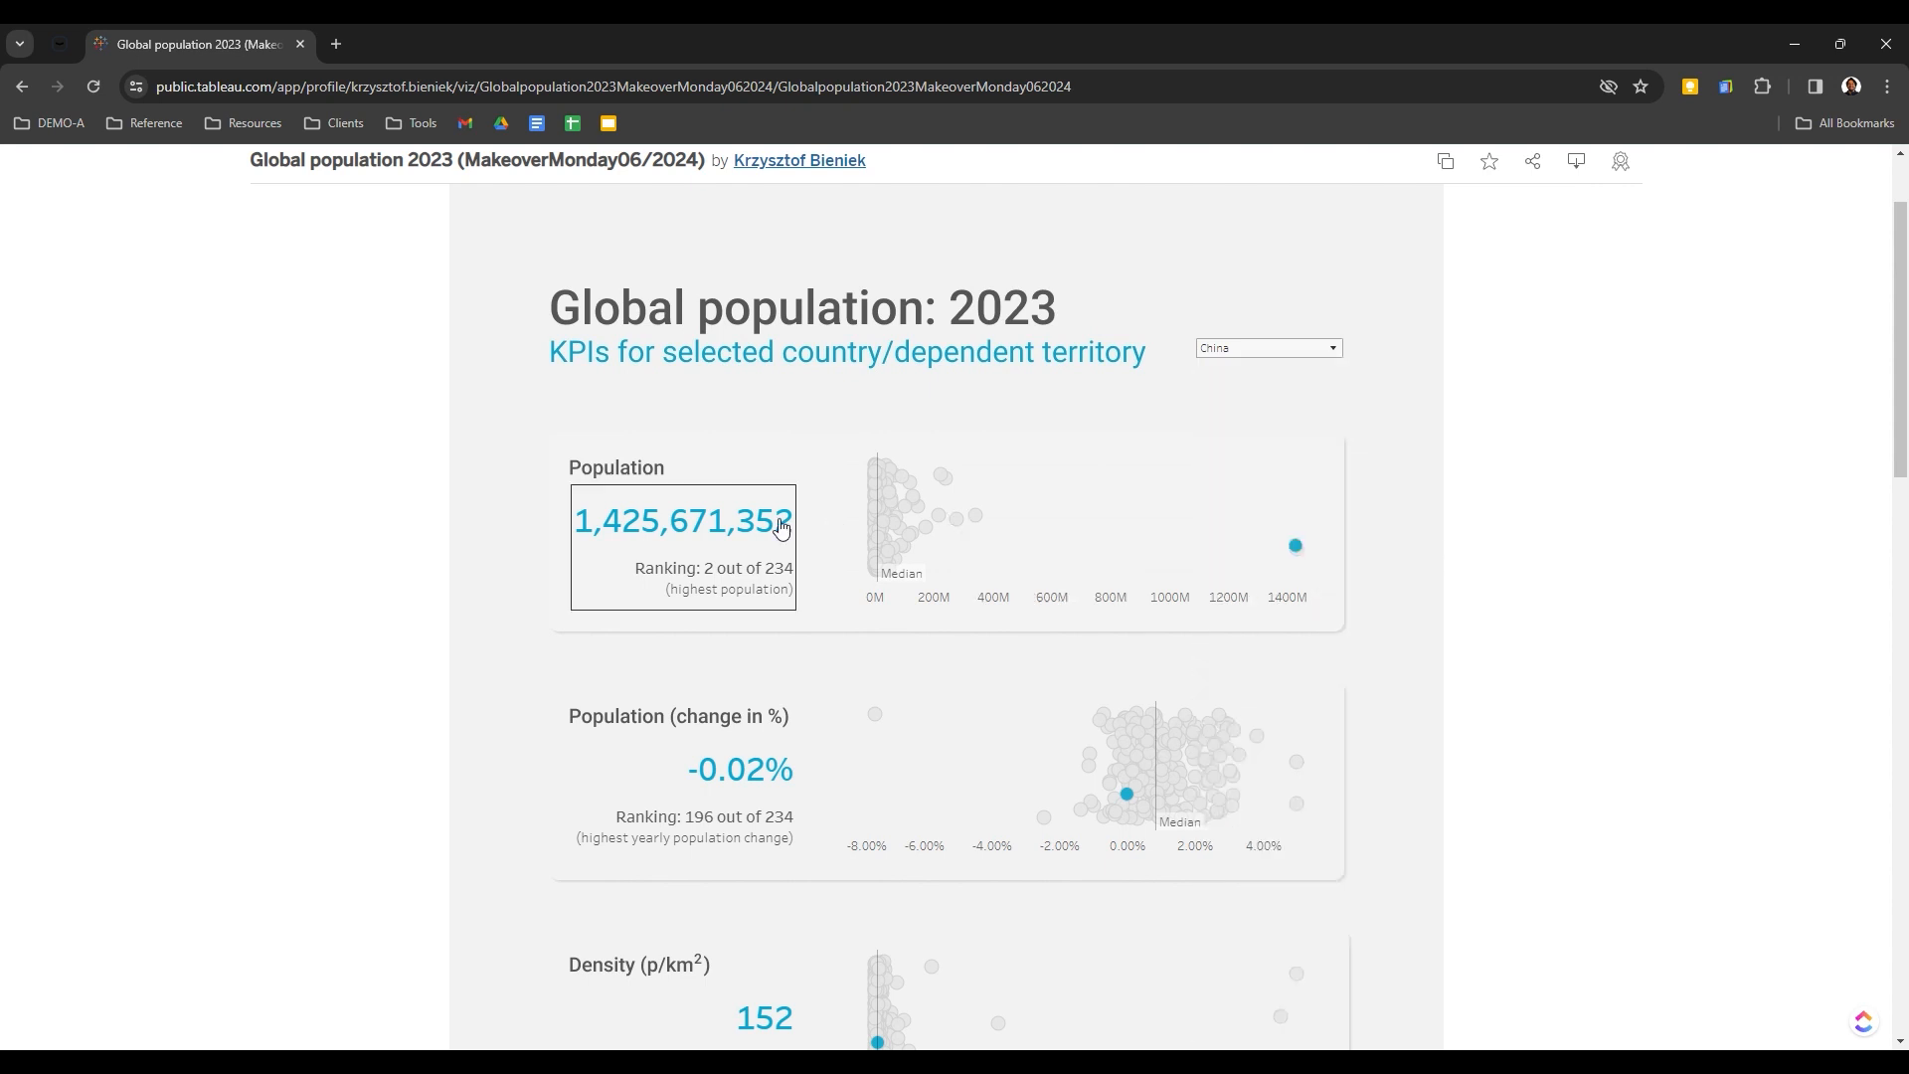
Examine the dashboard's KPI sections from Population to Urban population, including individual countries' details in the population change plot
{"action": "scroll", "coordinate": [611, 729], "scroll_direction": "down", "scroll_amount": 2}
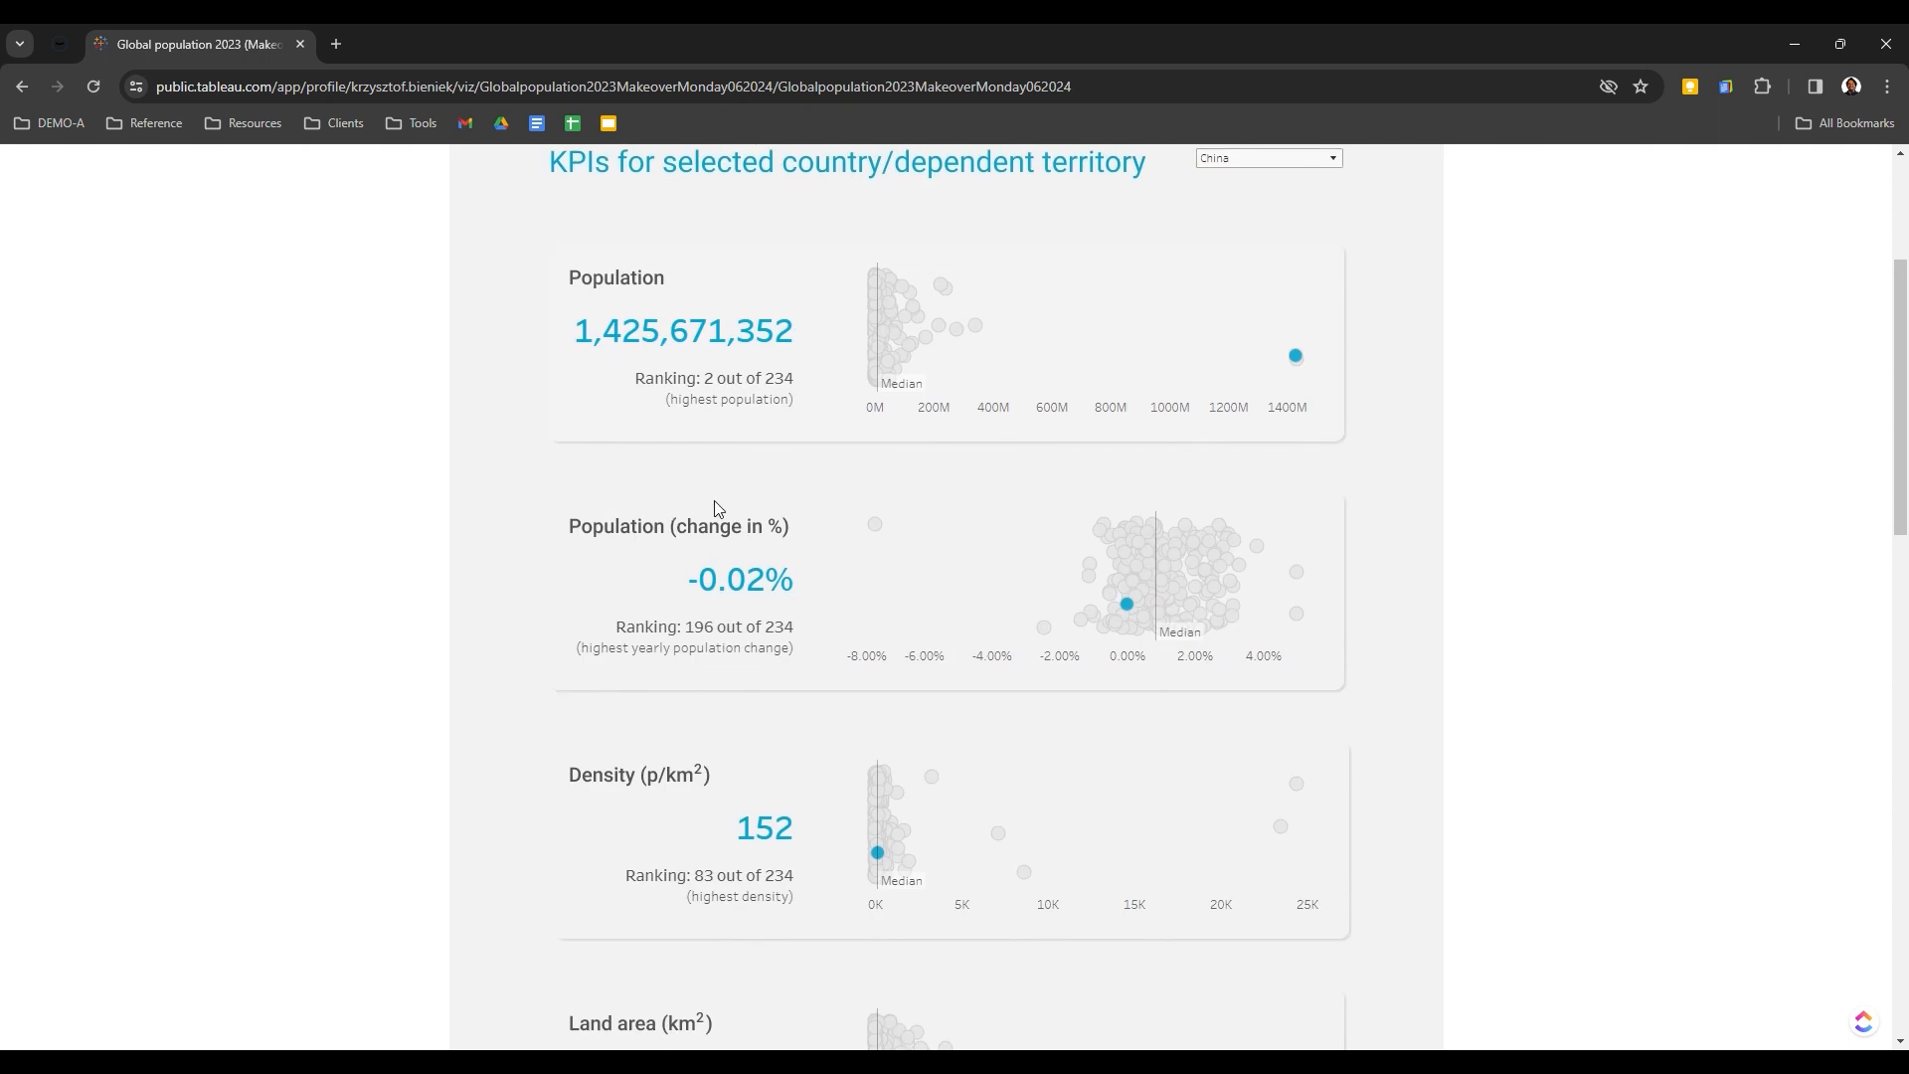
{"action": "mouse_move", "coordinate": [1151, 564]}
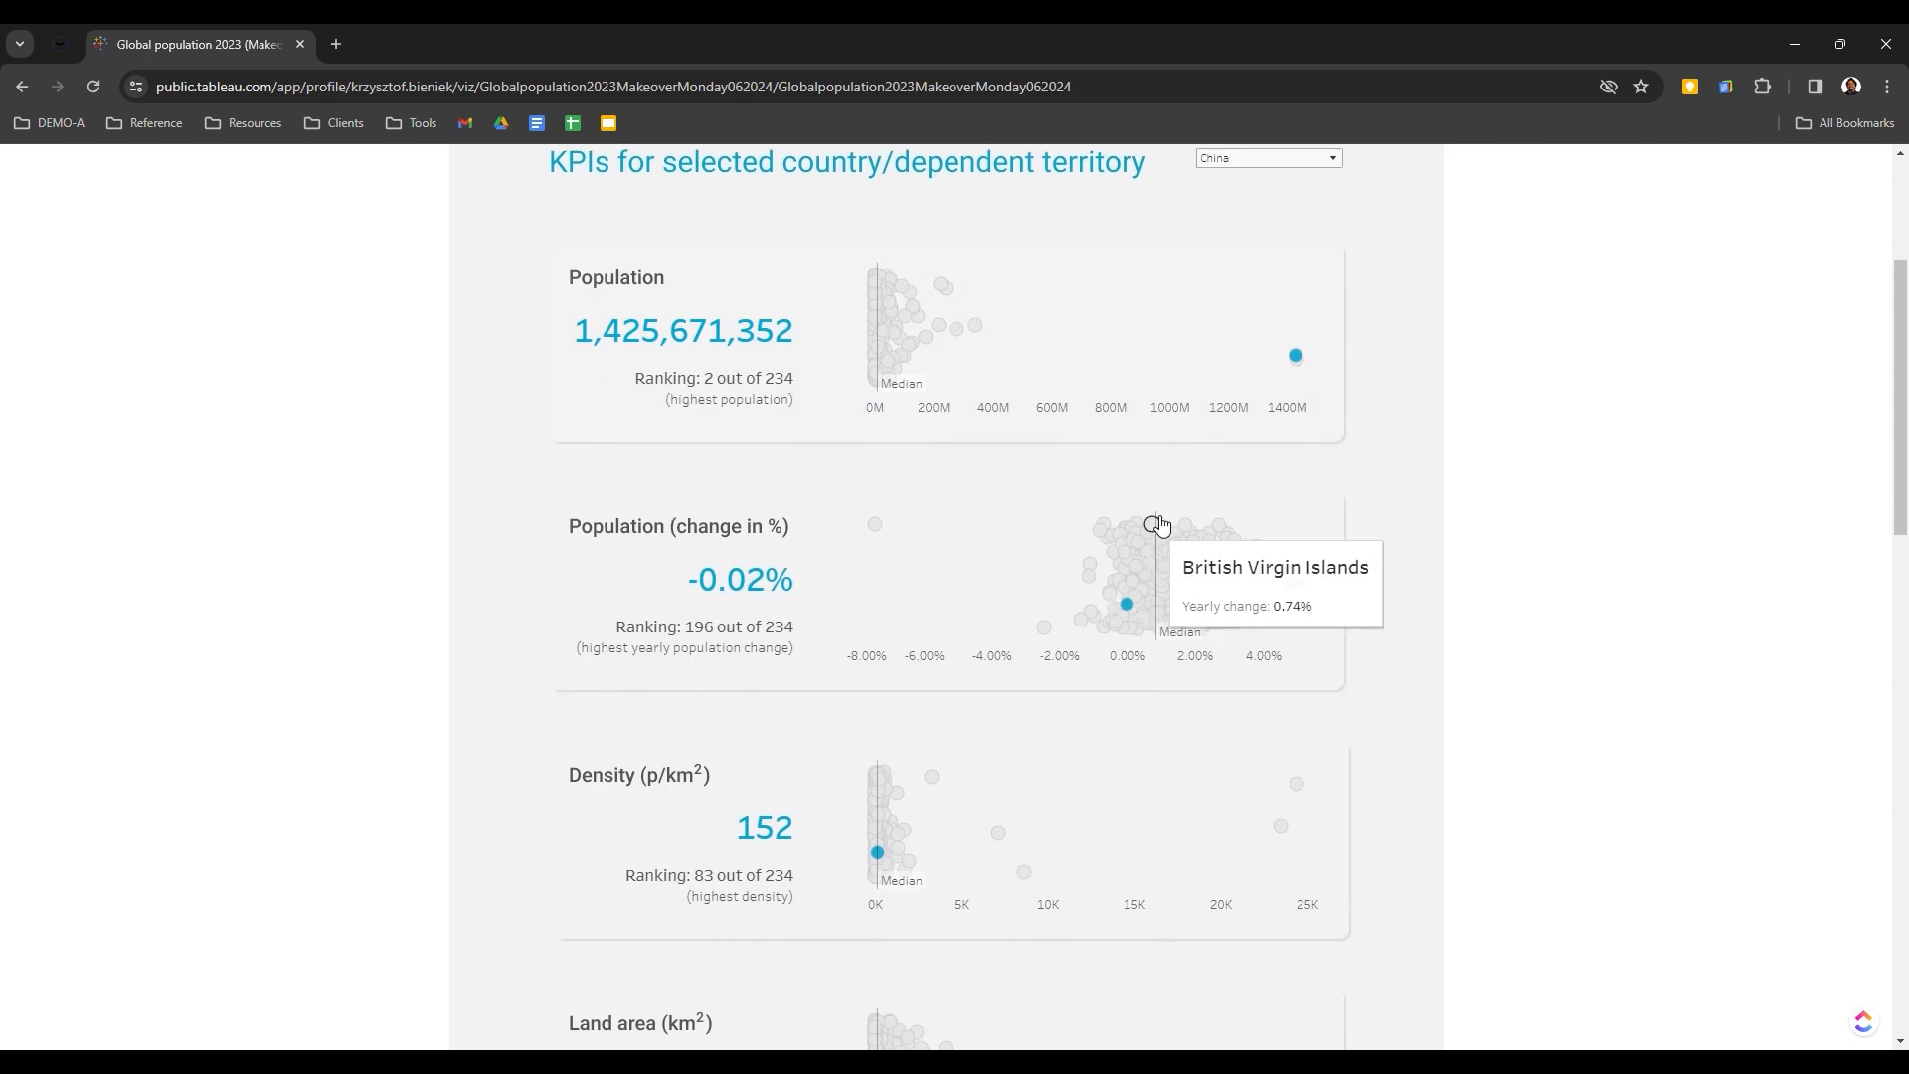
{"action": "mouse_move", "coordinate": [1153, 598]}
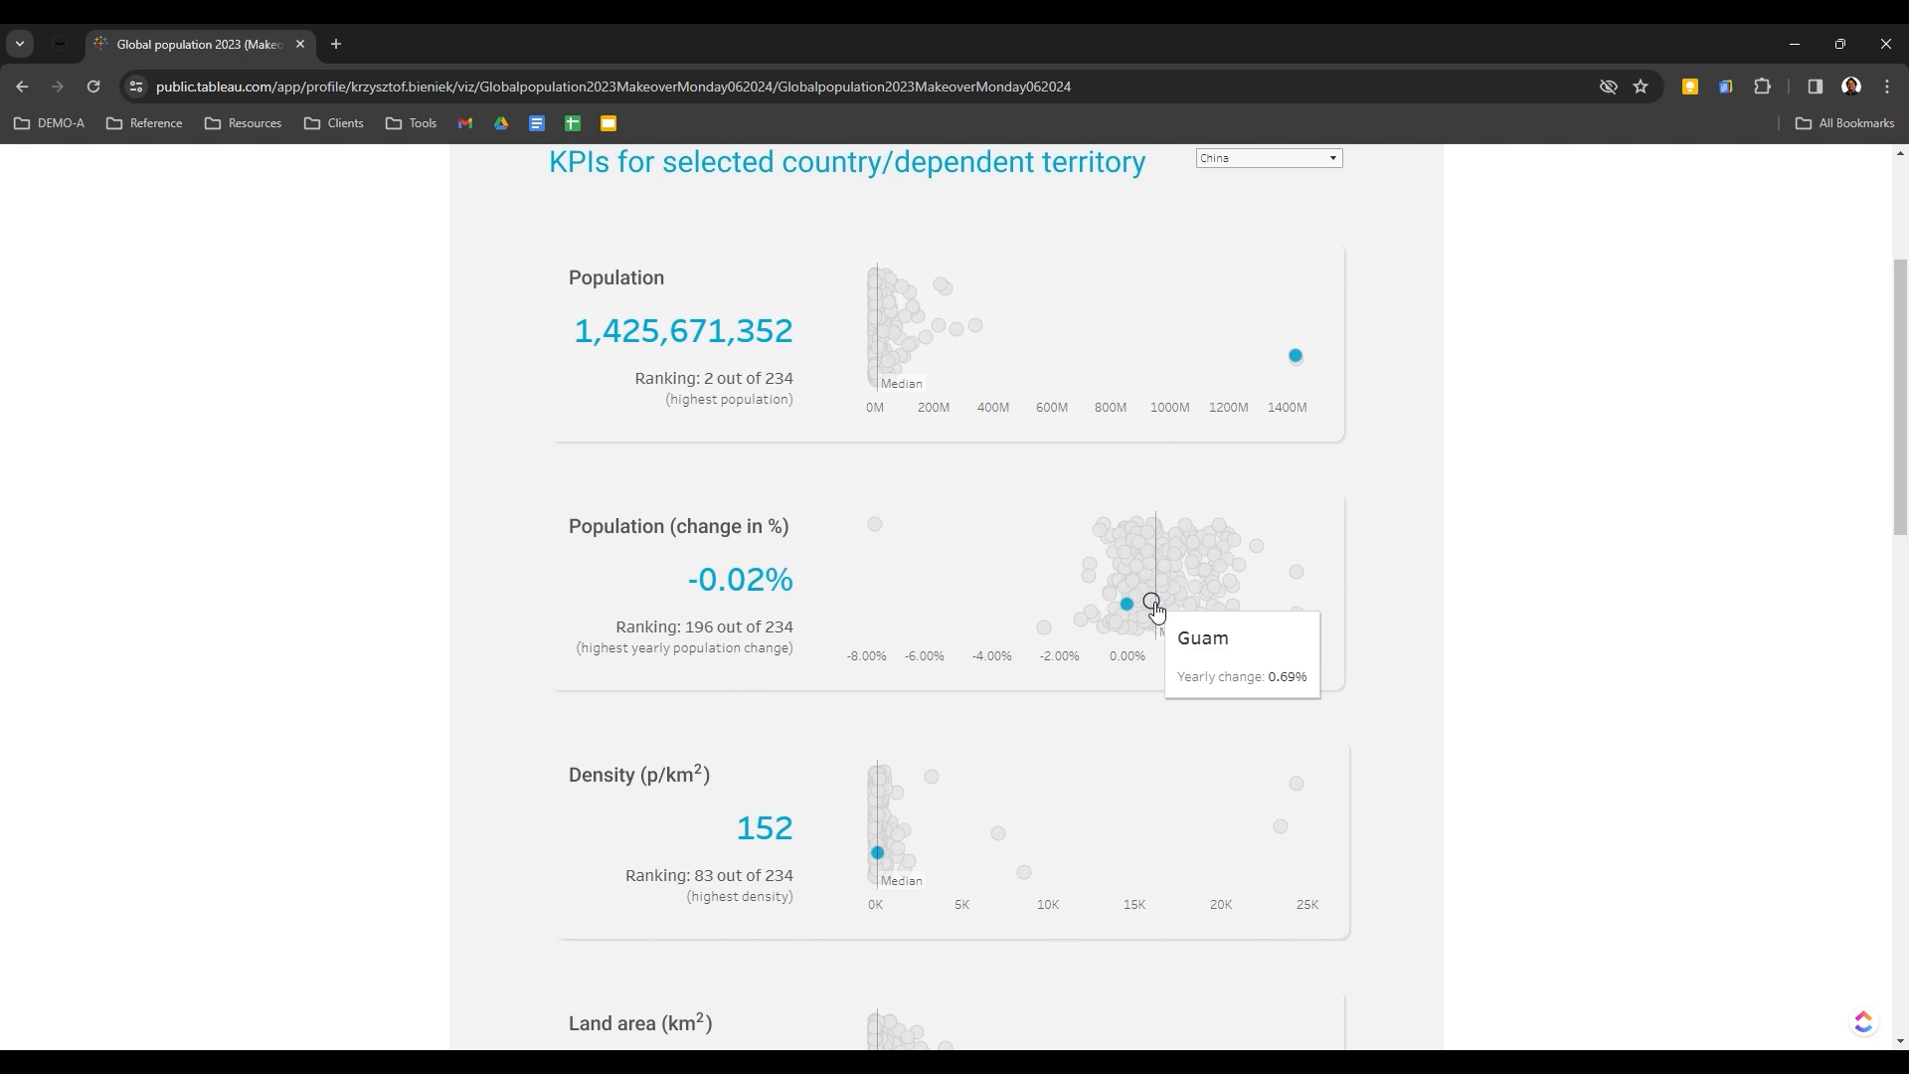
{"action": "mouse_move", "coordinate": [1202, 632]}
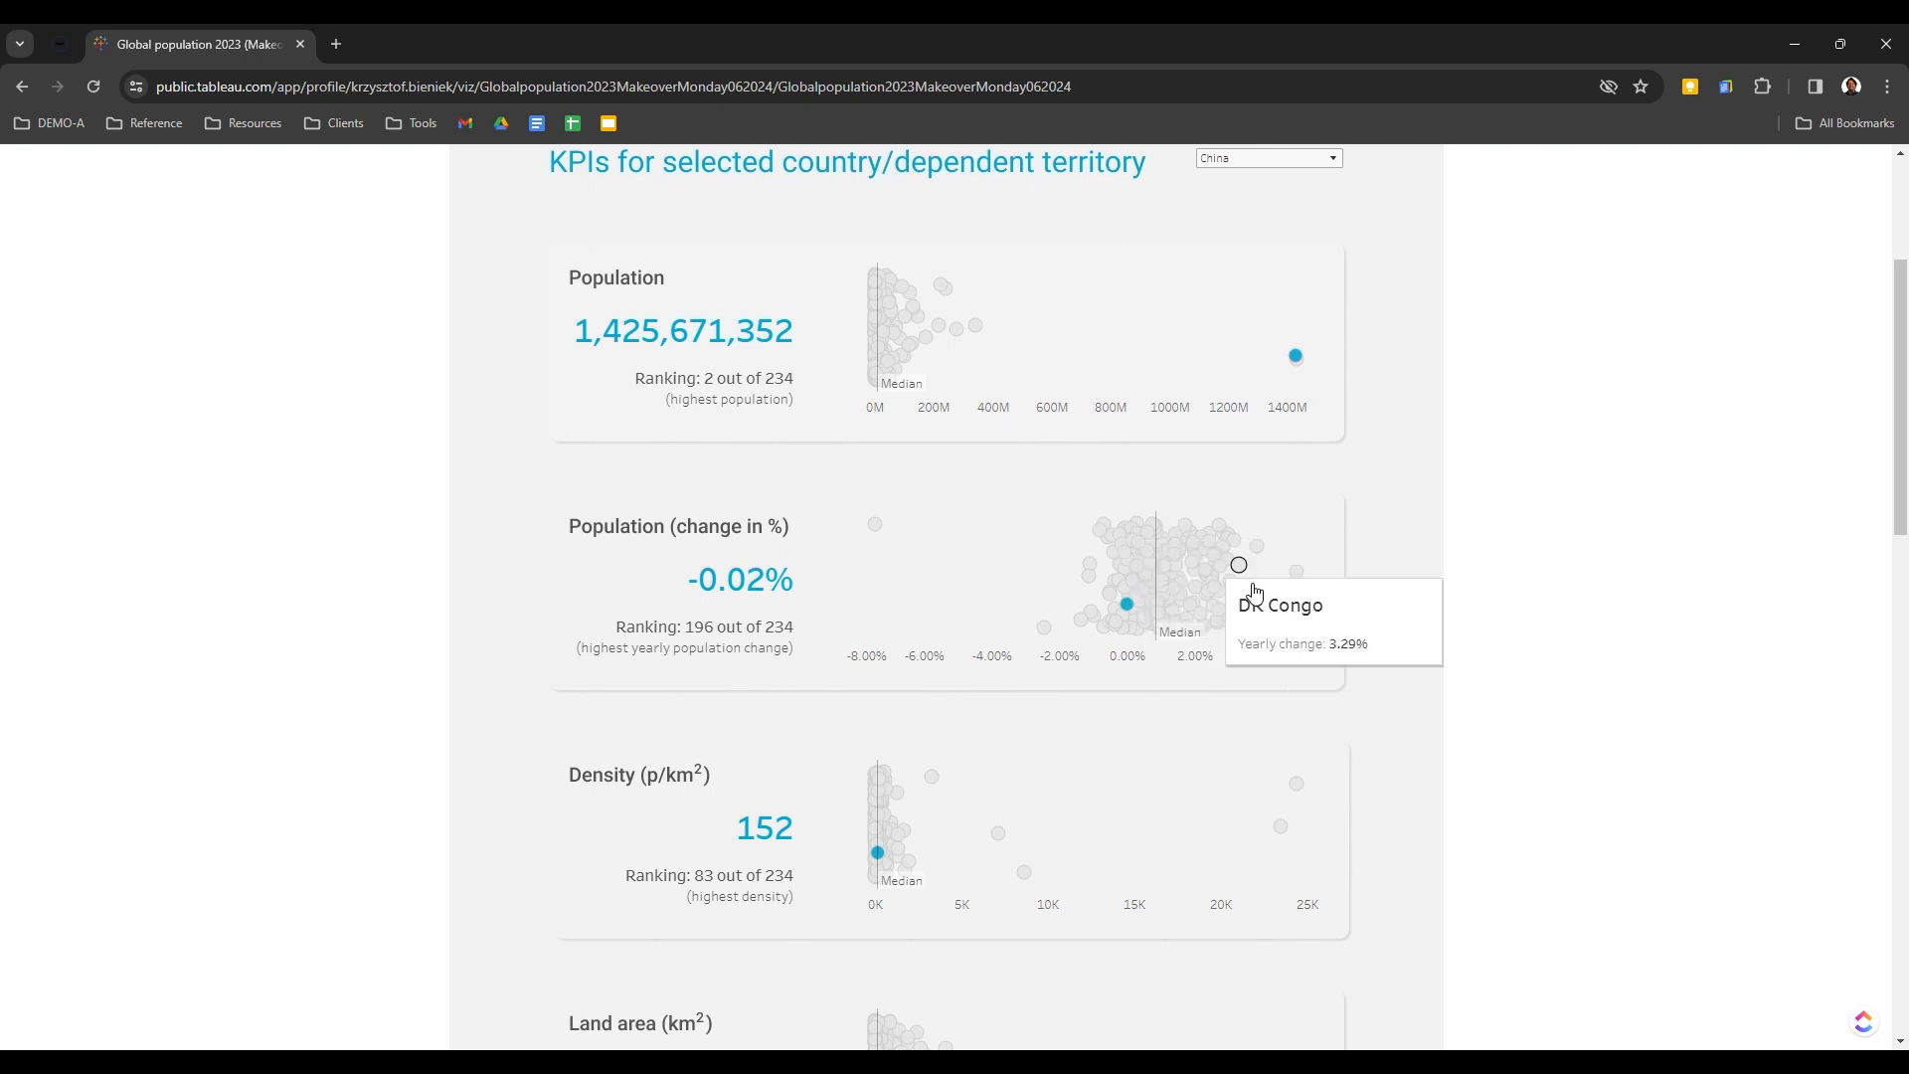
{"action": "scroll", "coordinate": [1139, 616], "scroll_direction": "down", "scroll_amount": 3}
{"action": "mouse_move", "coordinate": [930, 612]}
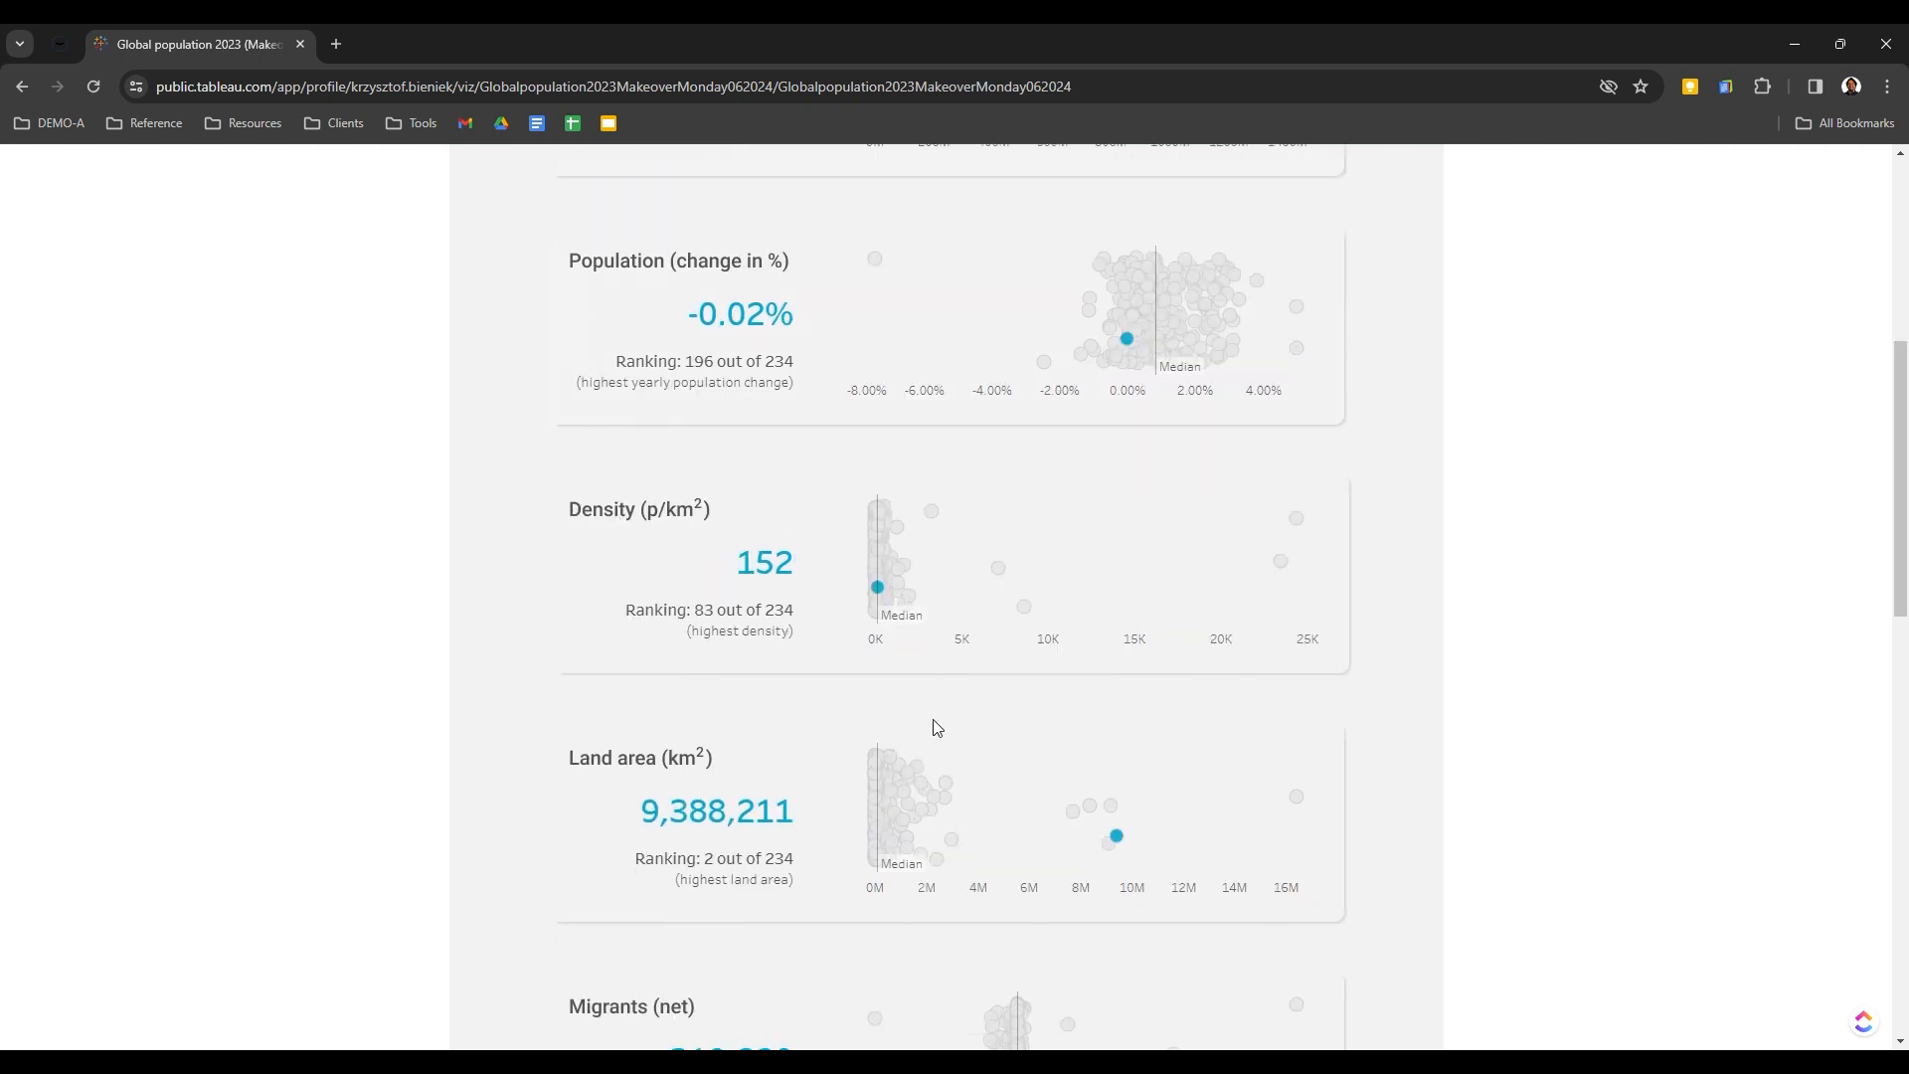
{"action": "mouse_move", "coordinate": [1156, 313]}
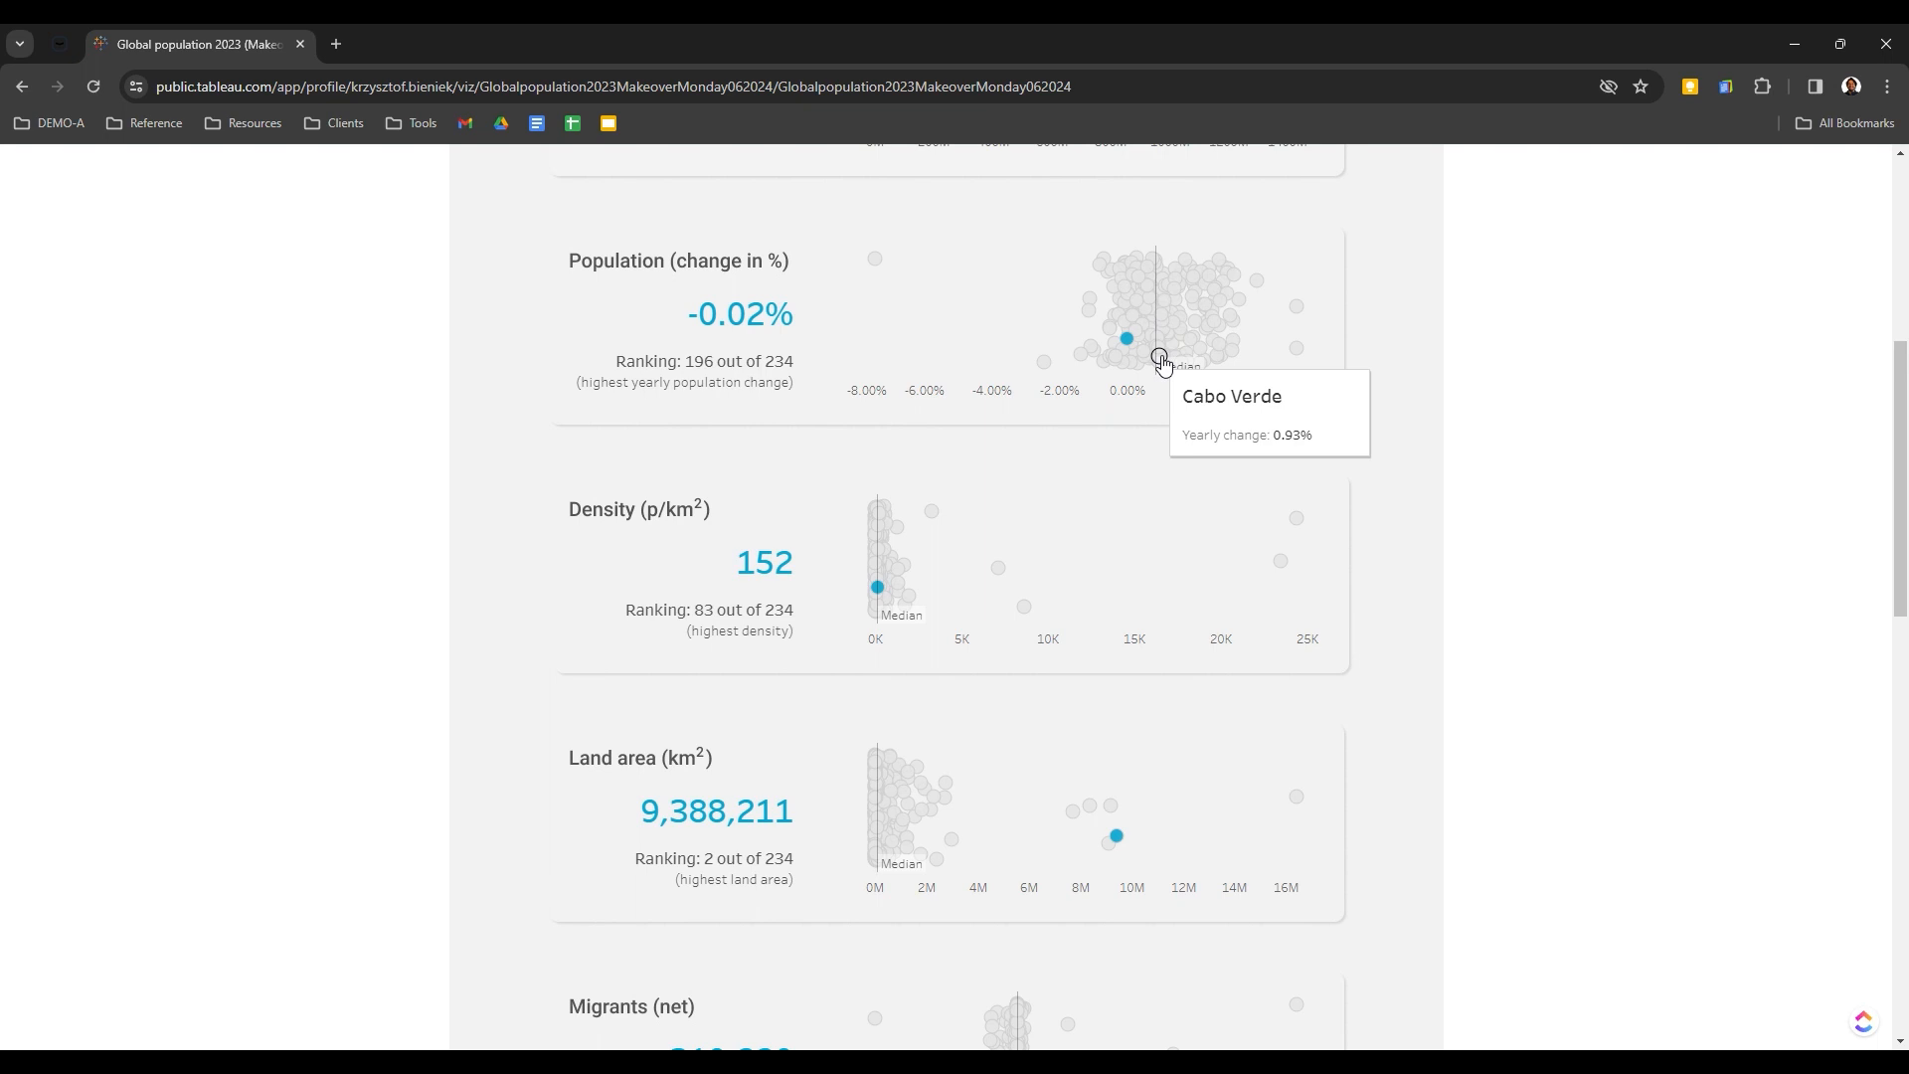
{"action": "scroll", "coordinate": [822, 660], "scroll_direction": "down", "scroll_amount": 3}
{"action": "scroll", "coordinate": [1029, 774], "scroll_direction": "down", "scroll_amount": 12}
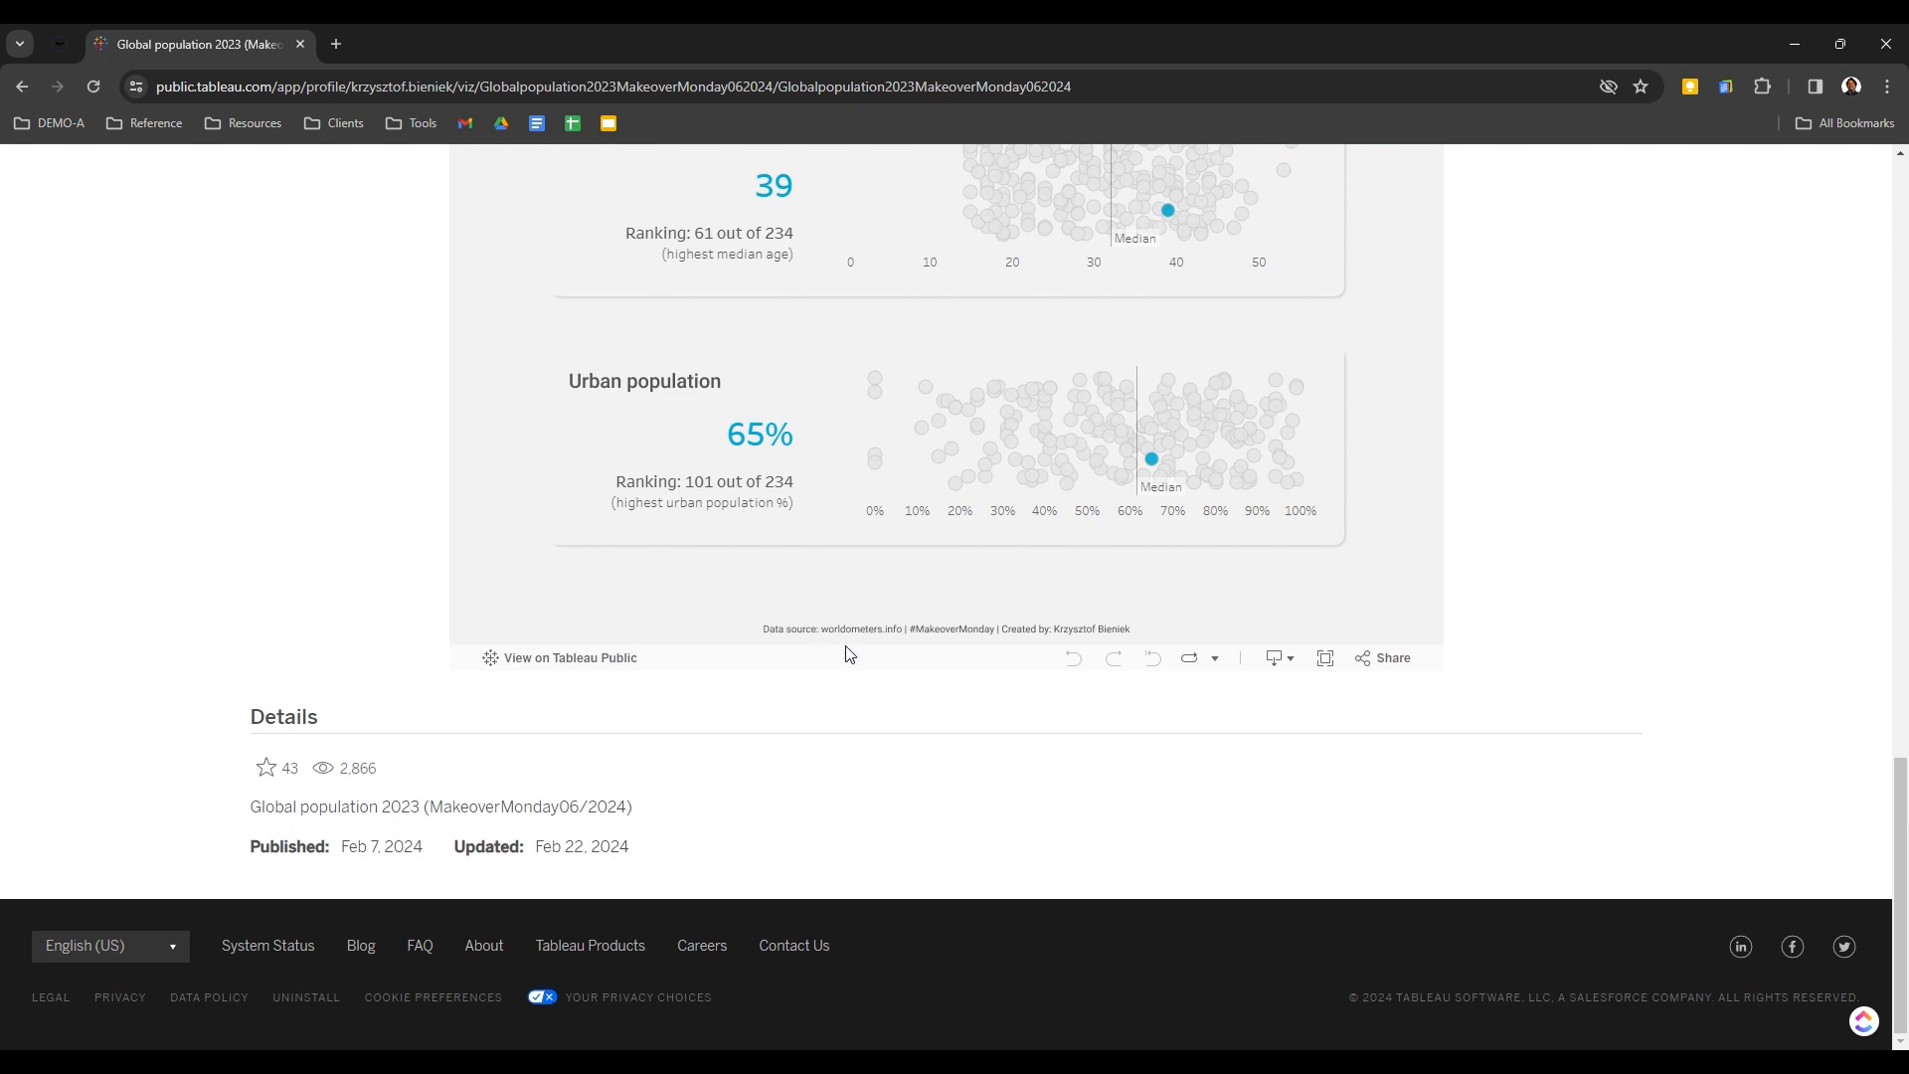
{"action": "scroll", "coordinate": [847, 653], "scroll_direction": "up", "scroll_amount": 5}
{"action": "scroll", "coordinate": [847, 652], "scroll_direction": "down", "scroll_amount": 3}
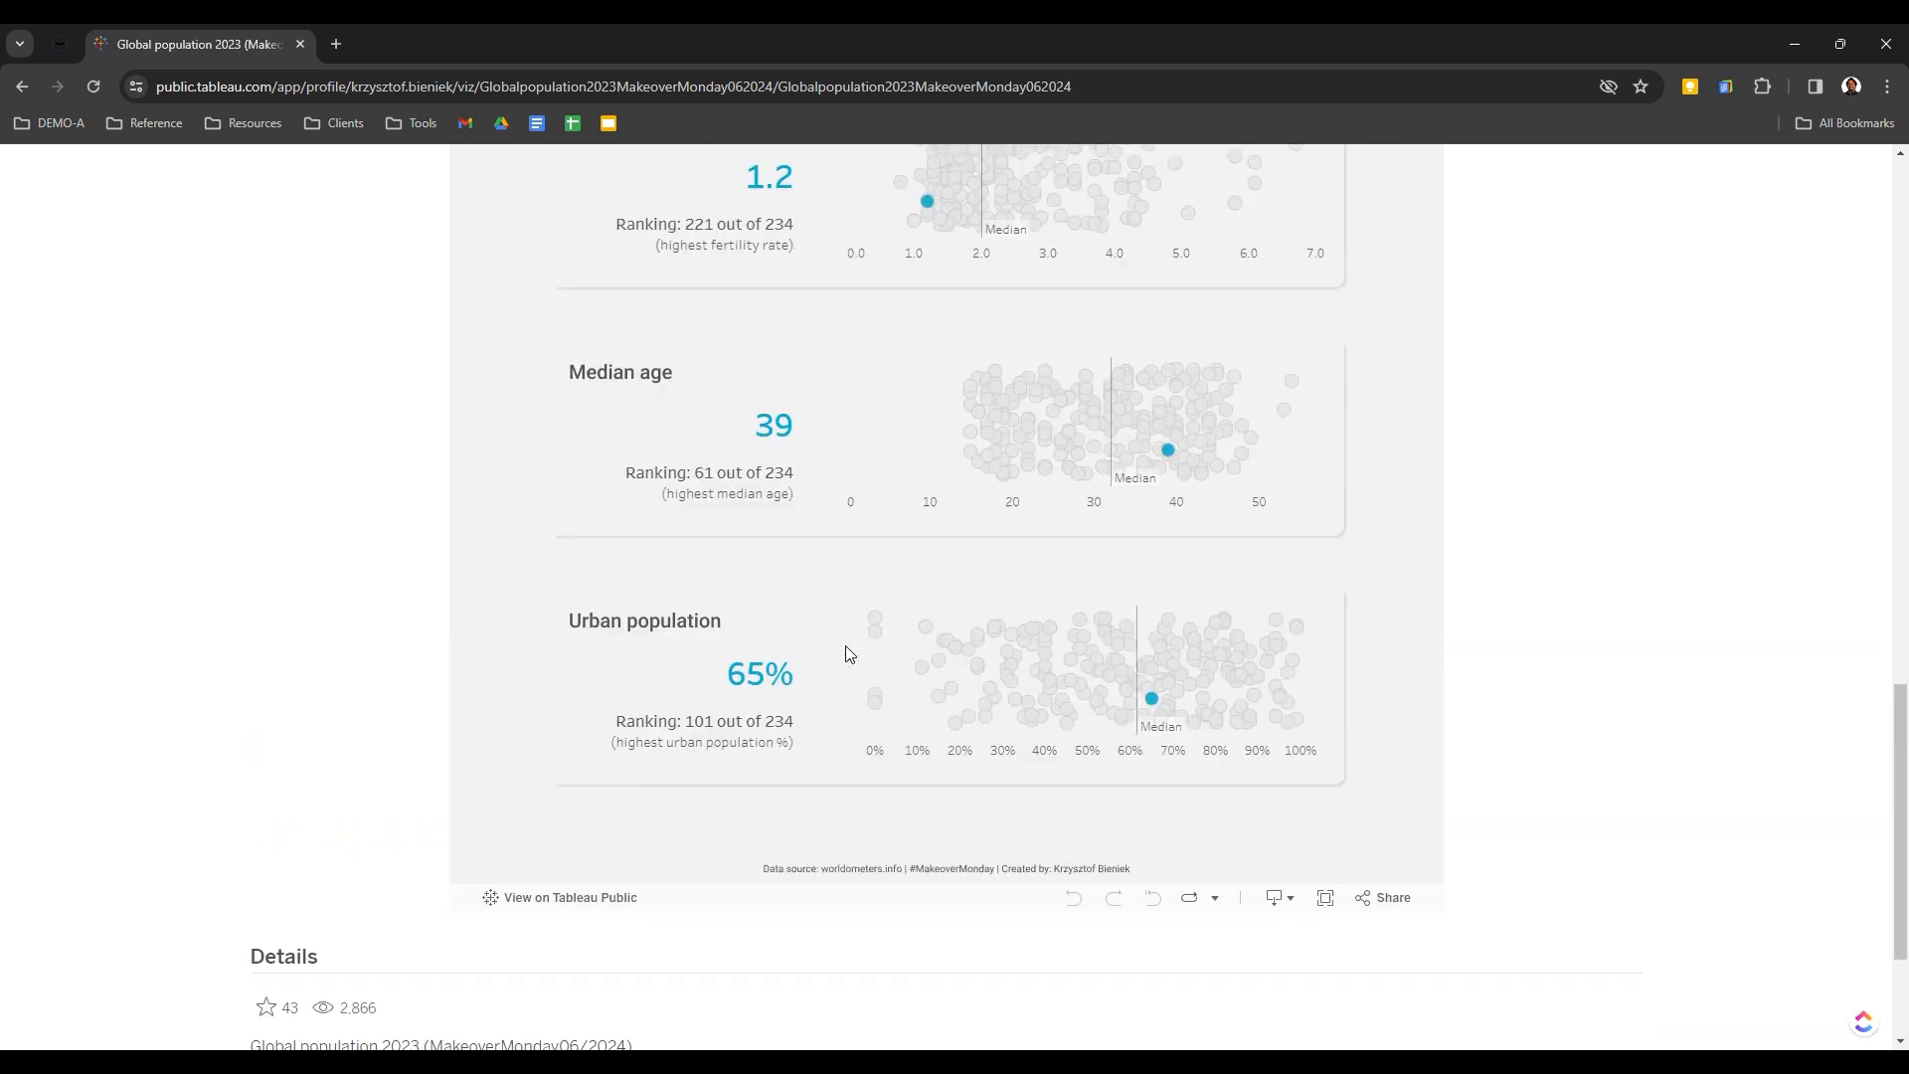
{"action": "scroll", "coordinate": [847, 653], "scroll_direction": "up", "scroll_amount": 15}
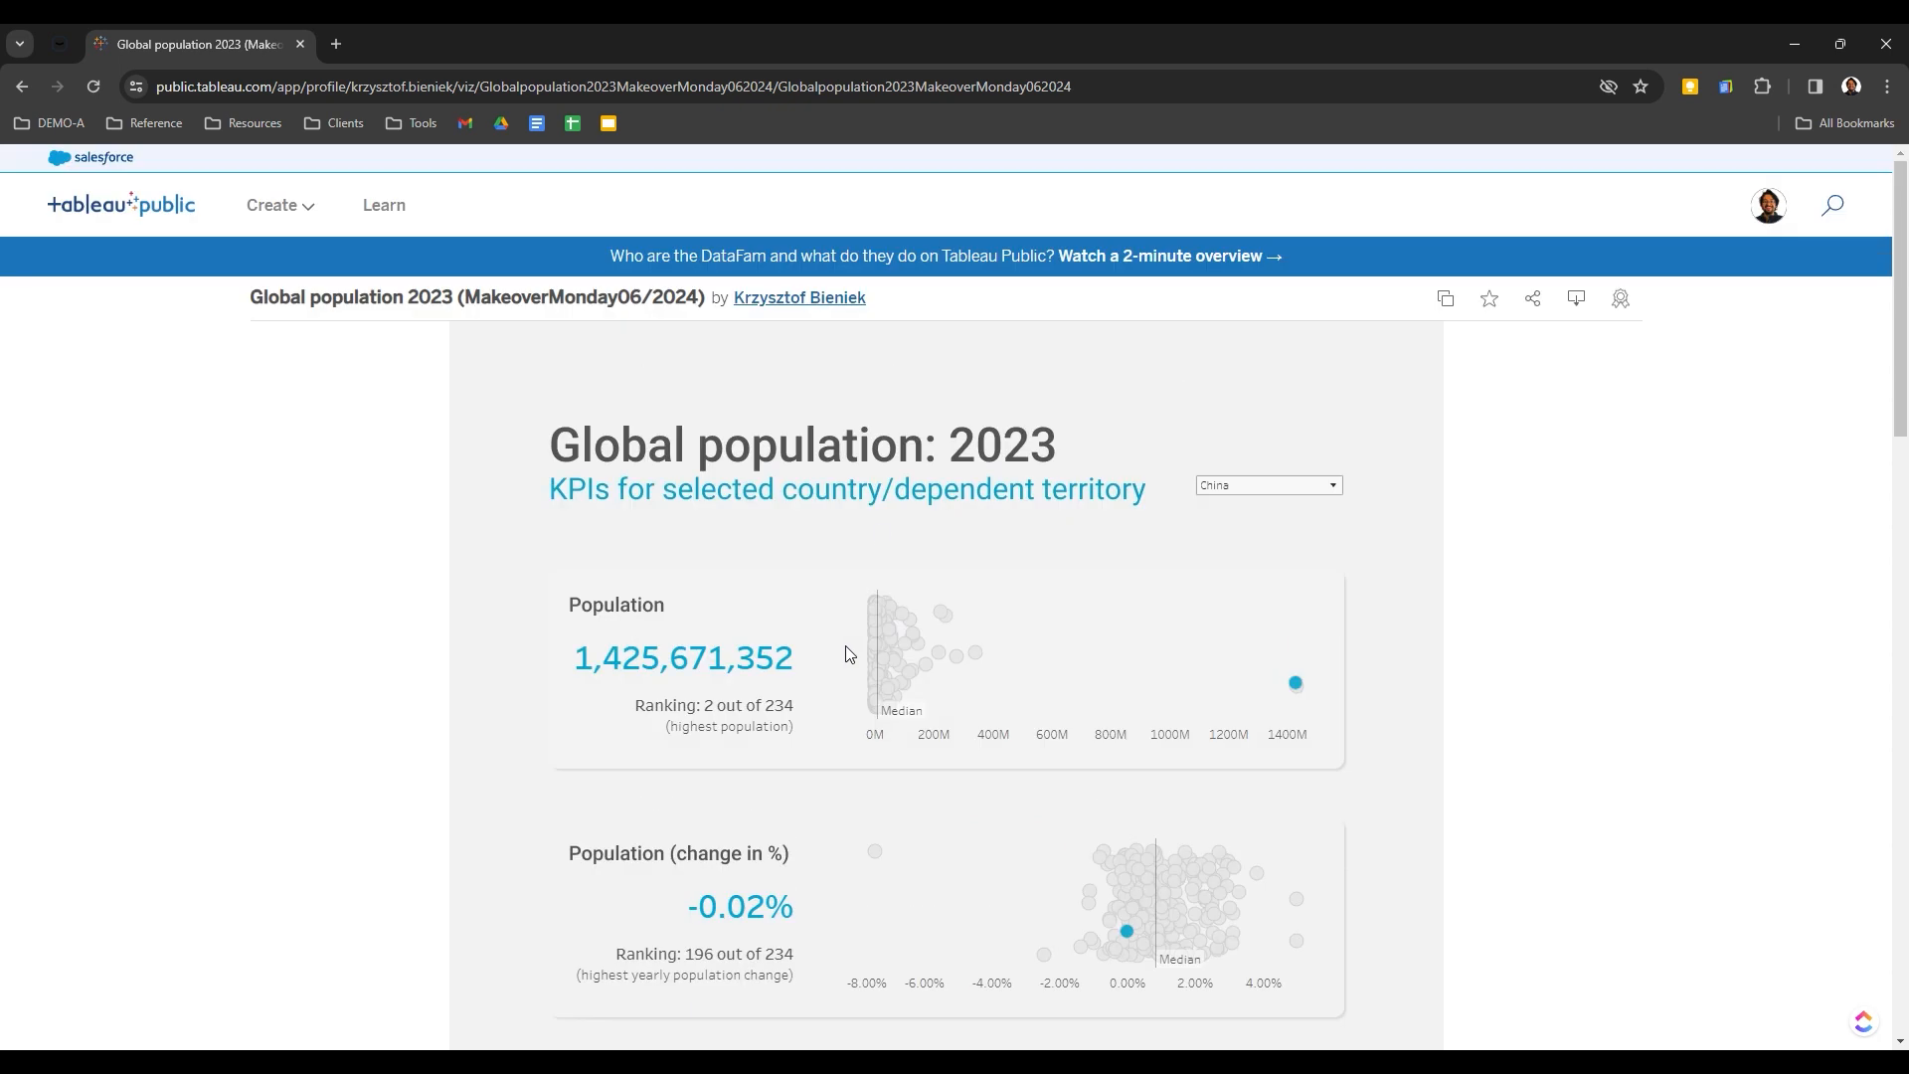
Return to the Discover page and open the trending viz "16 Different Ideas to Visualize your KPIs"
{"action": "left_click", "coordinate": [94, 219]}
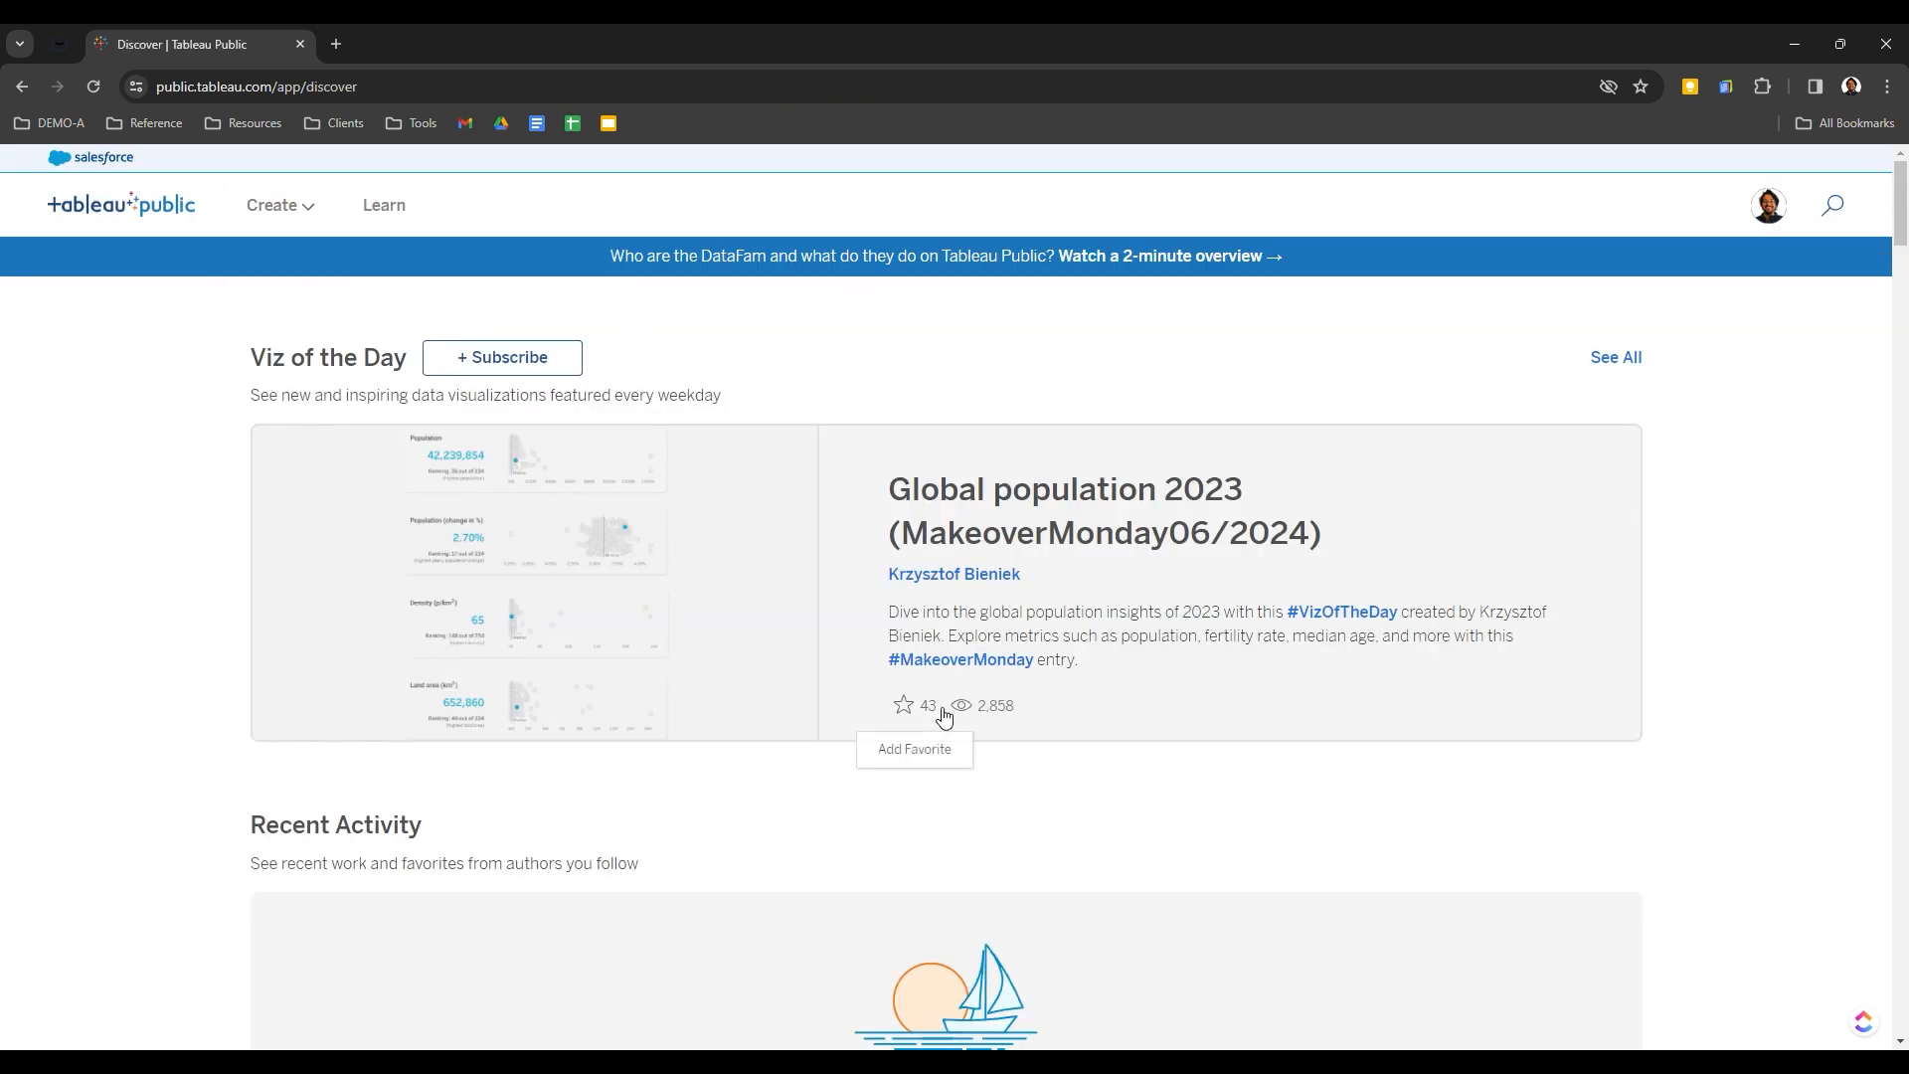
{"action": "scroll", "coordinate": [943, 716], "scroll_direction": "down", "scroll_amount": 8}
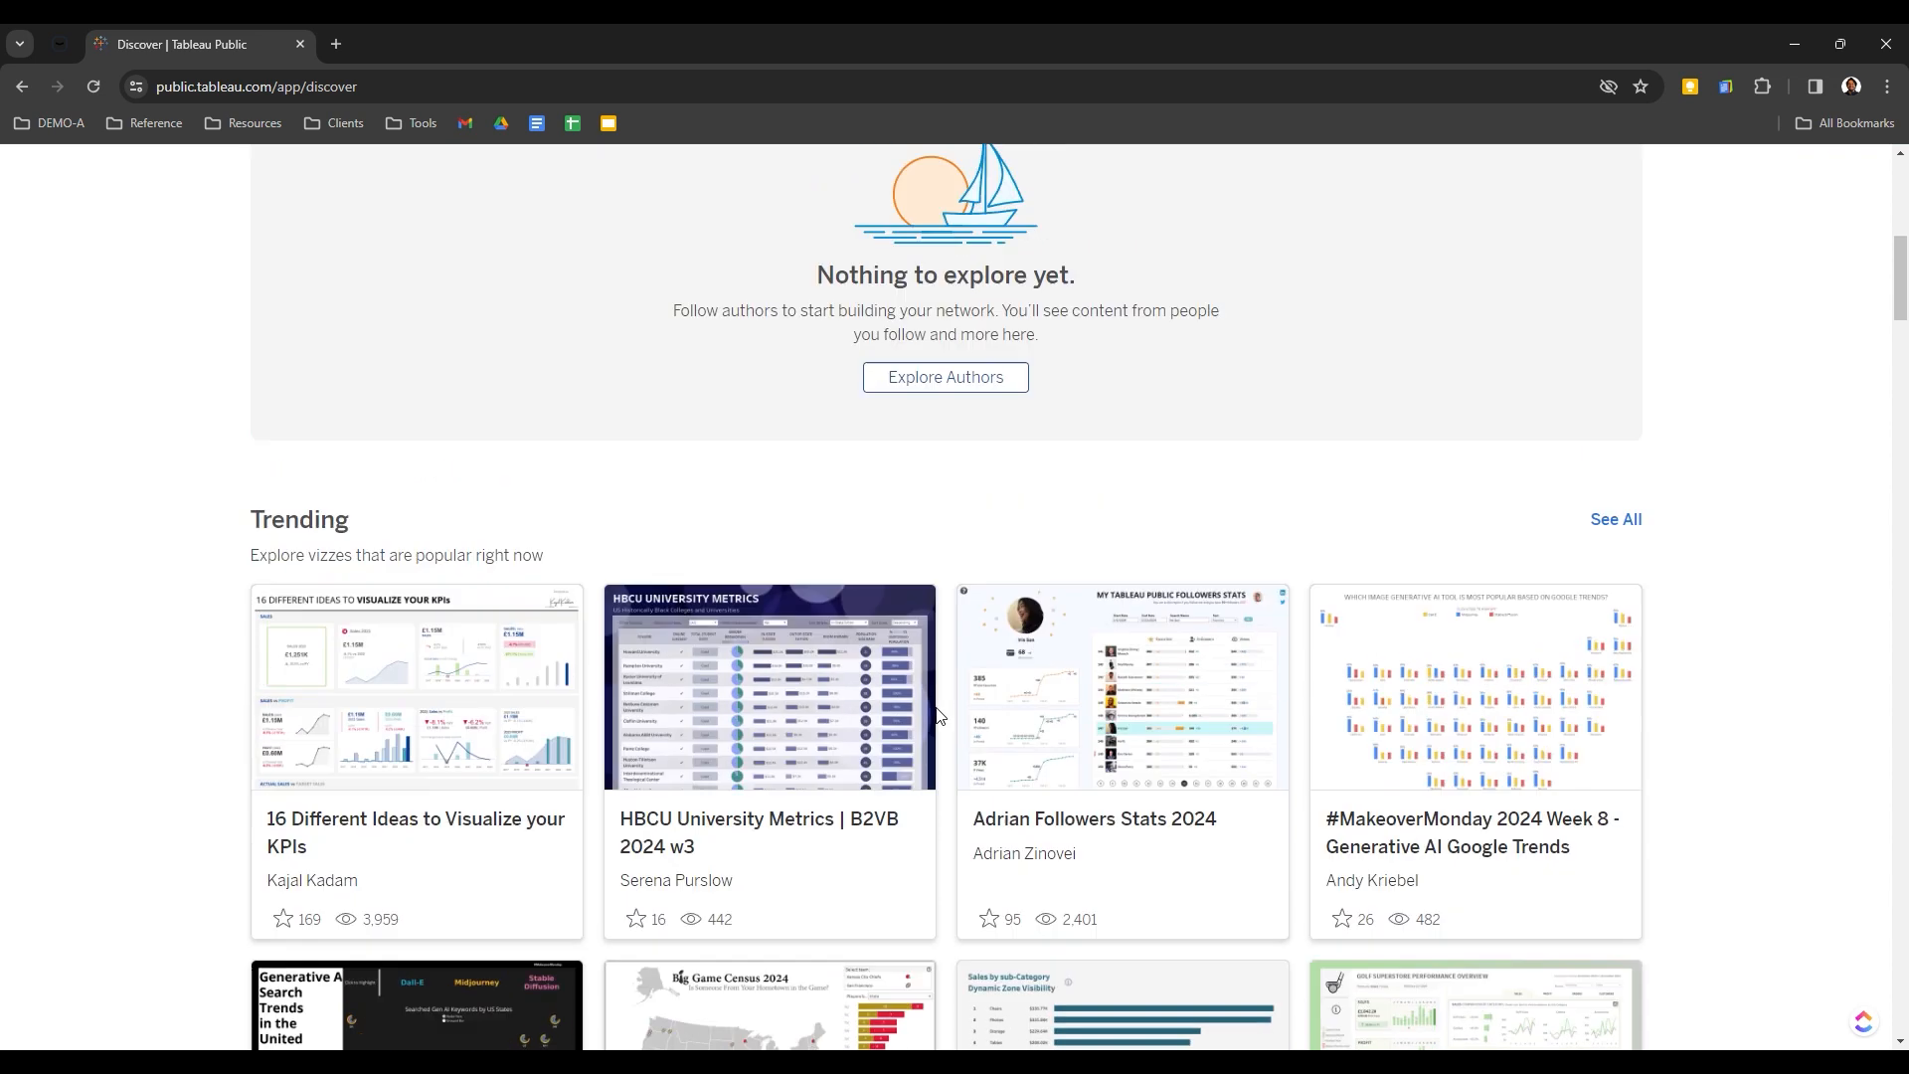
{"action": "scroll", "coordinate": [938, 715], "scroll_direction": "up", "scroll_amount": 1}
{"action": "scroll", "coordinate": [937, 712], "scroll_direction": "down", "scroll_amount": 3}
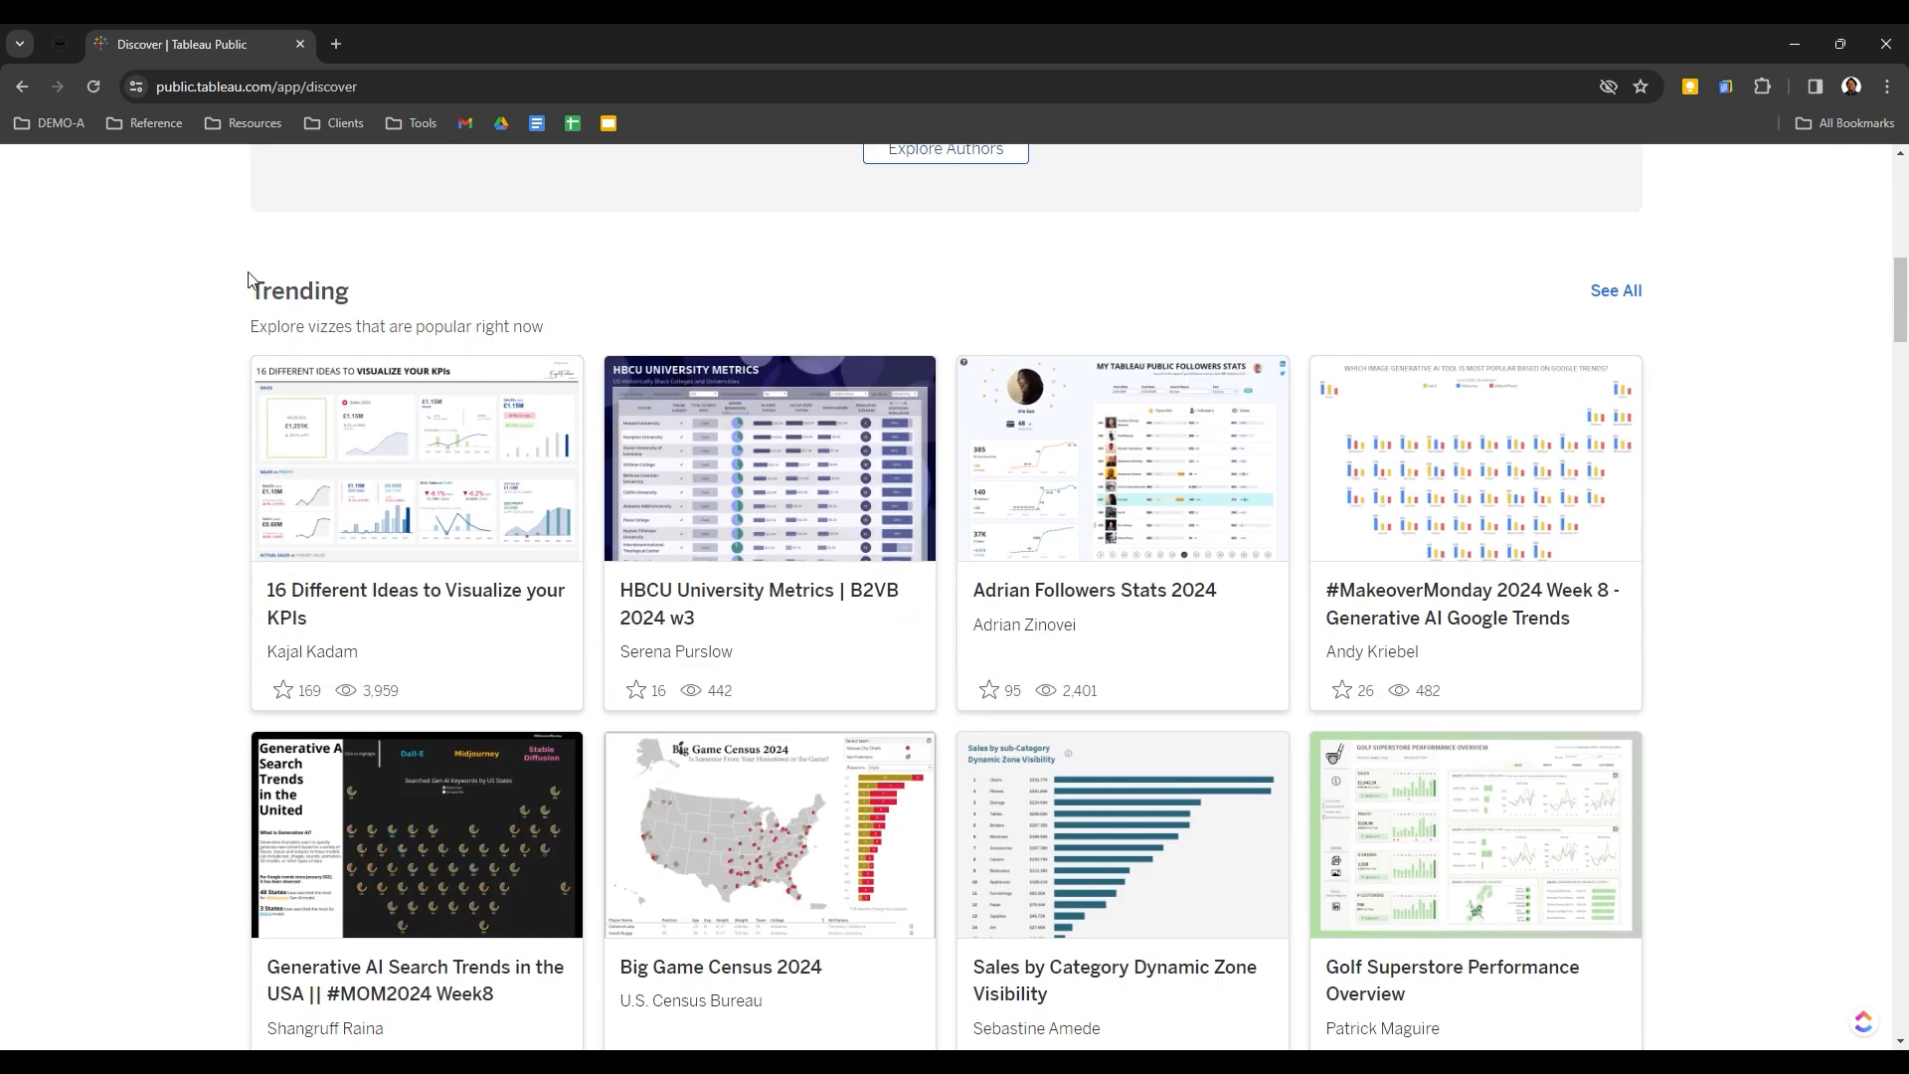
{"action": "left_click_drag", "start_coordinate": [250, 289], "coordinate": [353, 296]}
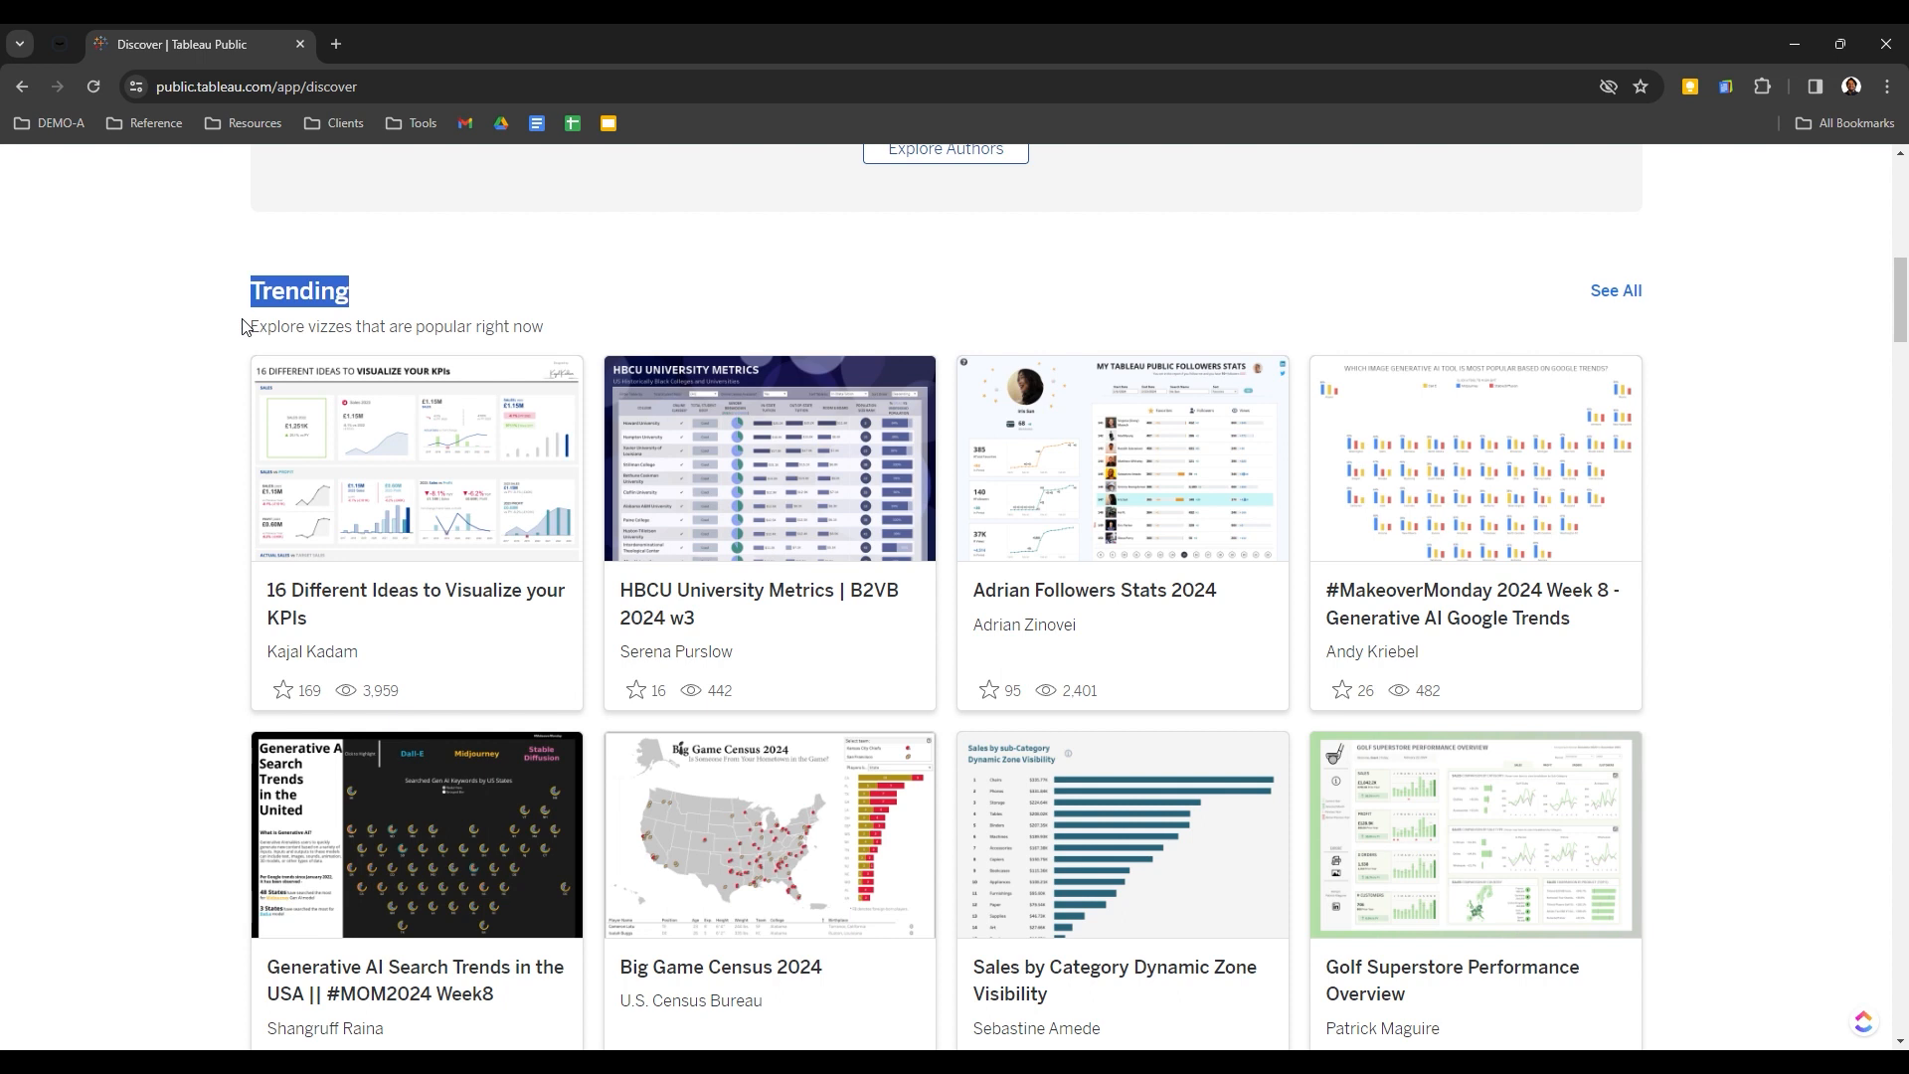
{"action": "left_click", "coordinate": [219, 334]}
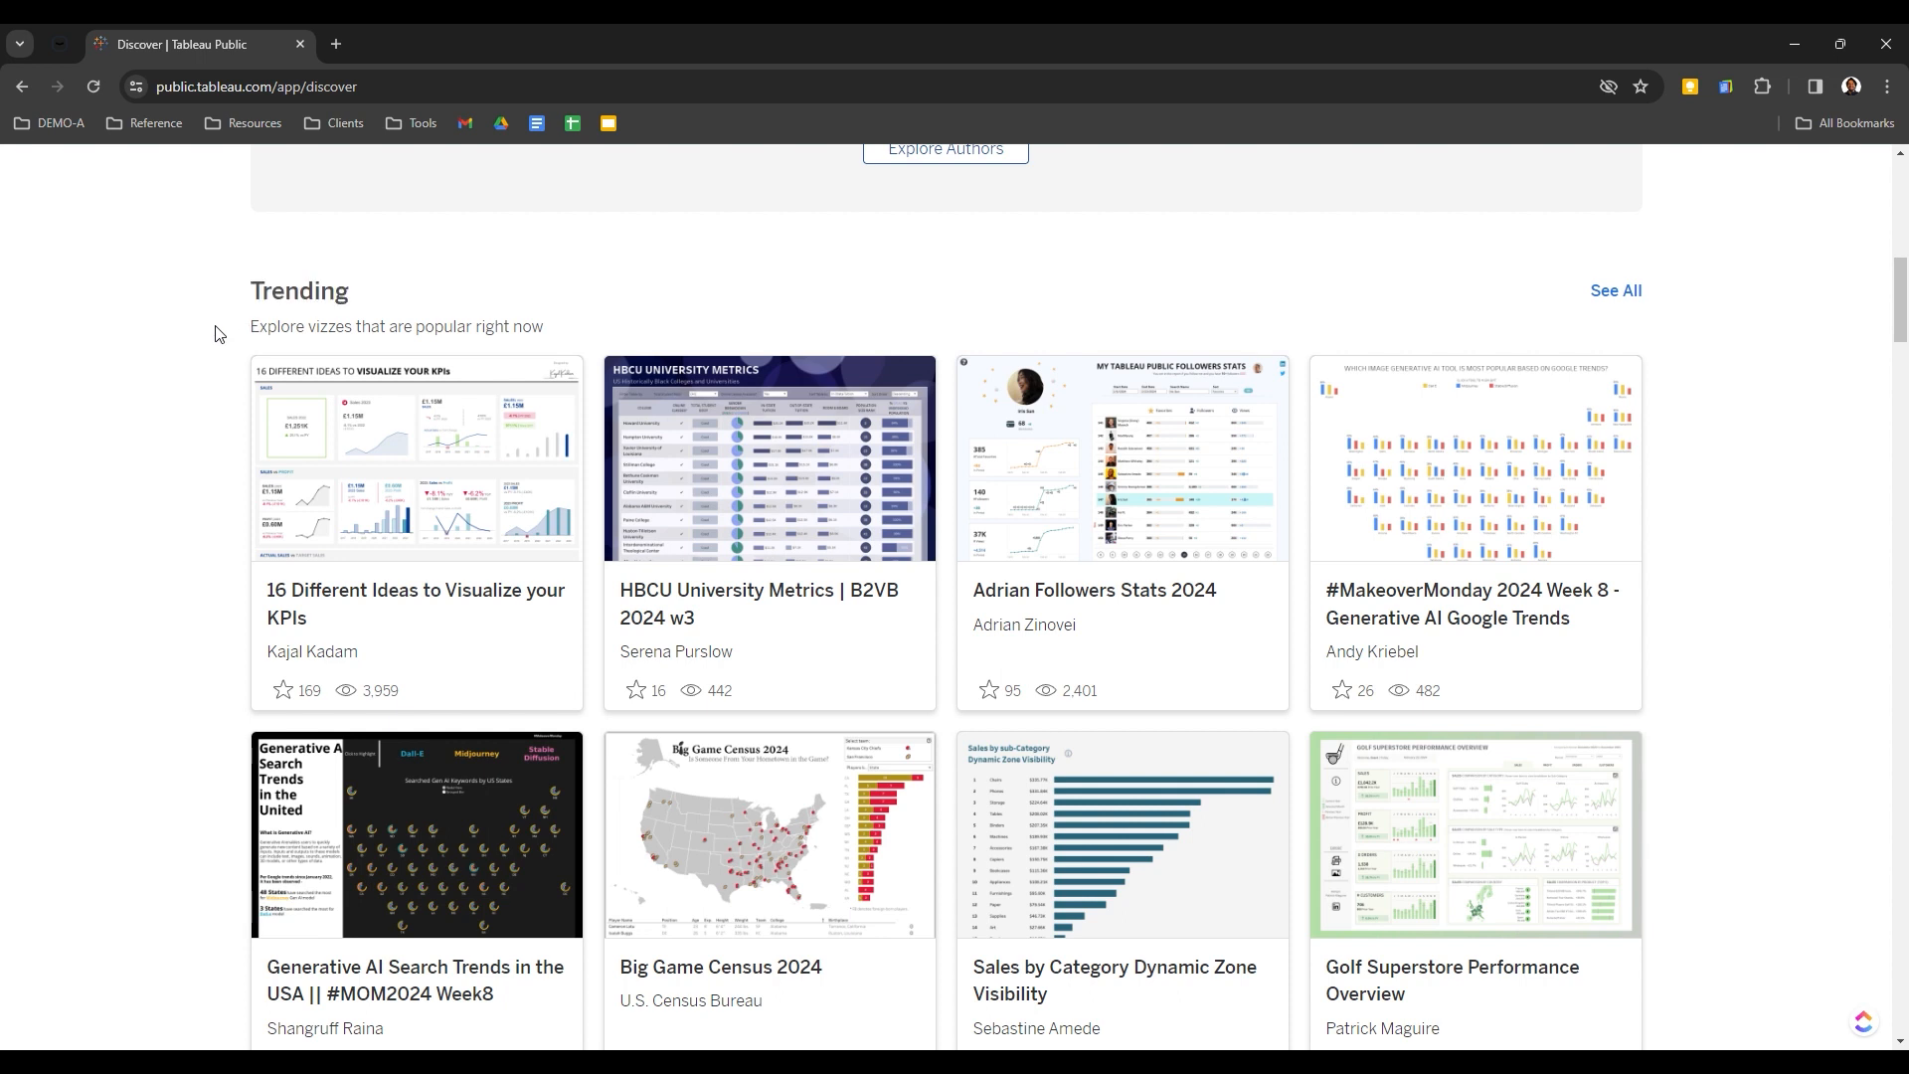
{"action": "scroll", "coordinate": [232, 366], "scroll_direction": "down", "scroll_amount": 1}
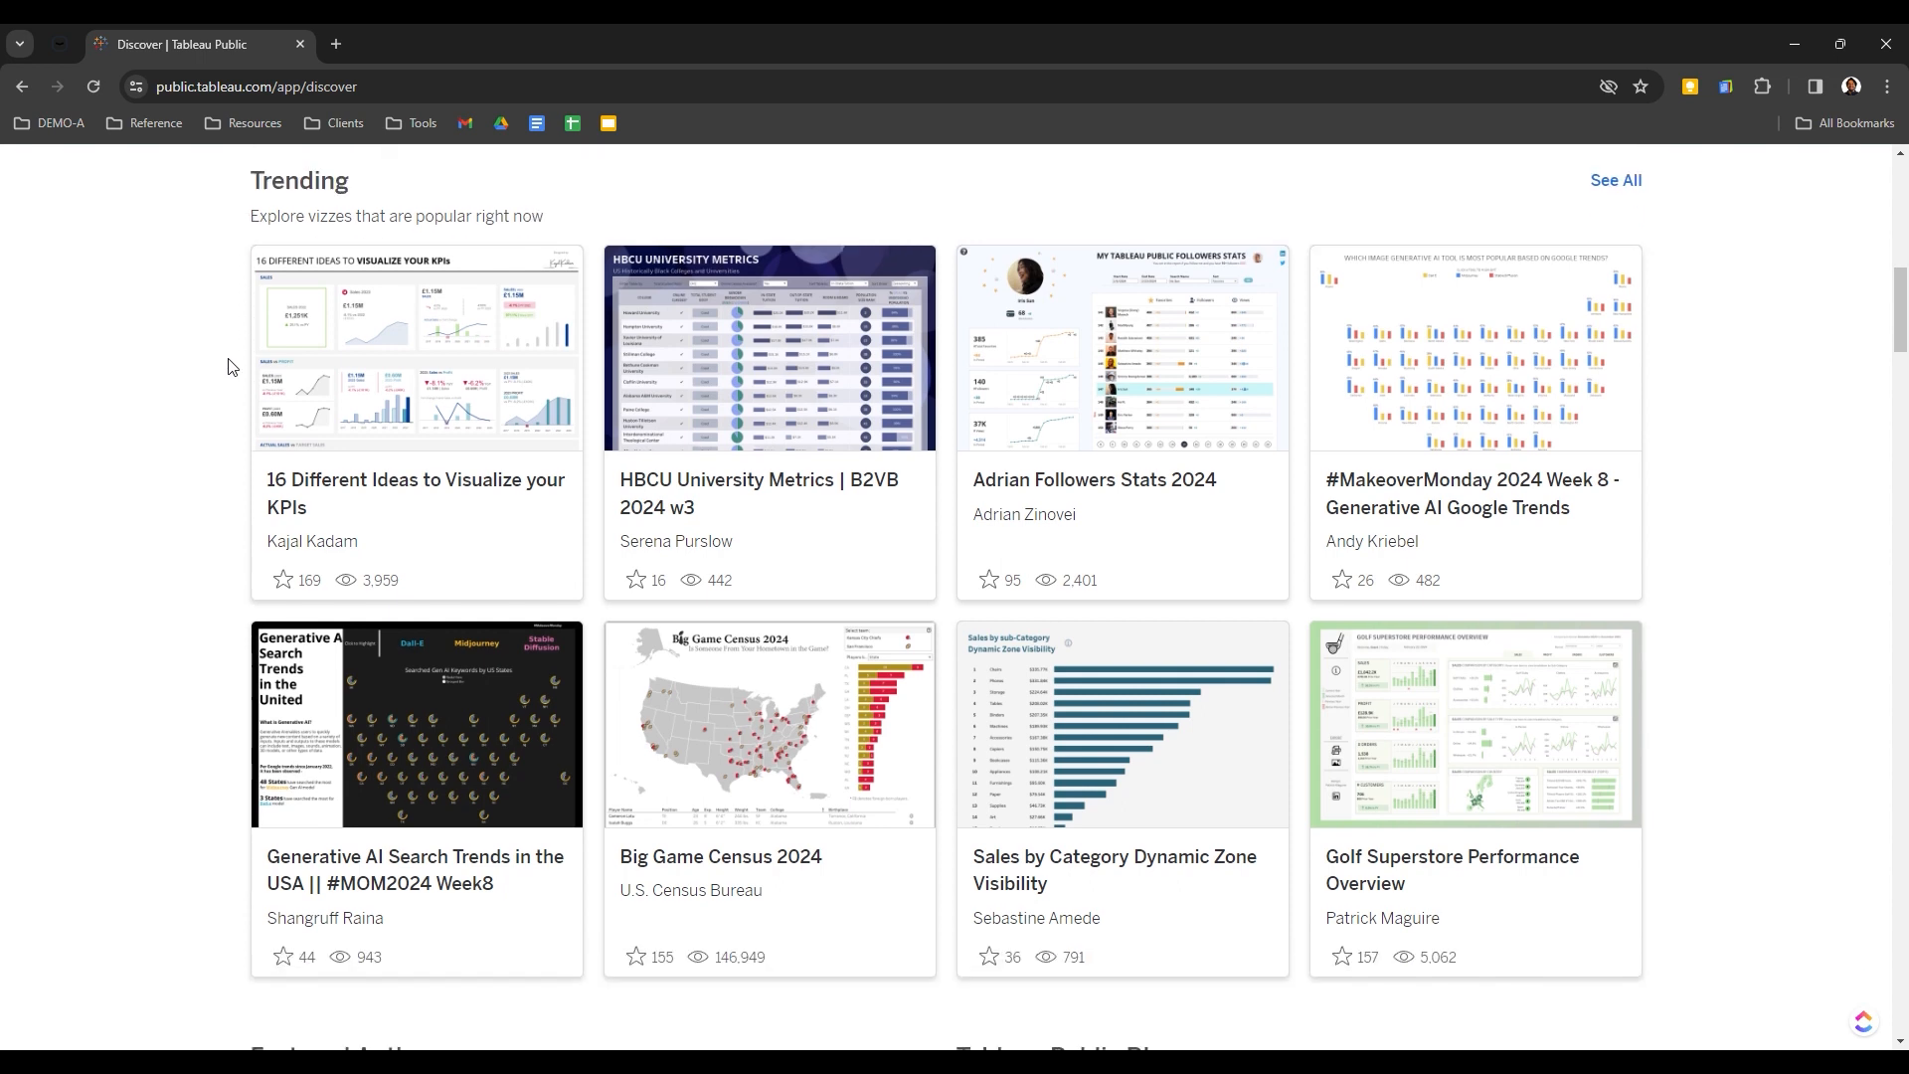
{"action": "left_click", "coordinate": [414, 361]}
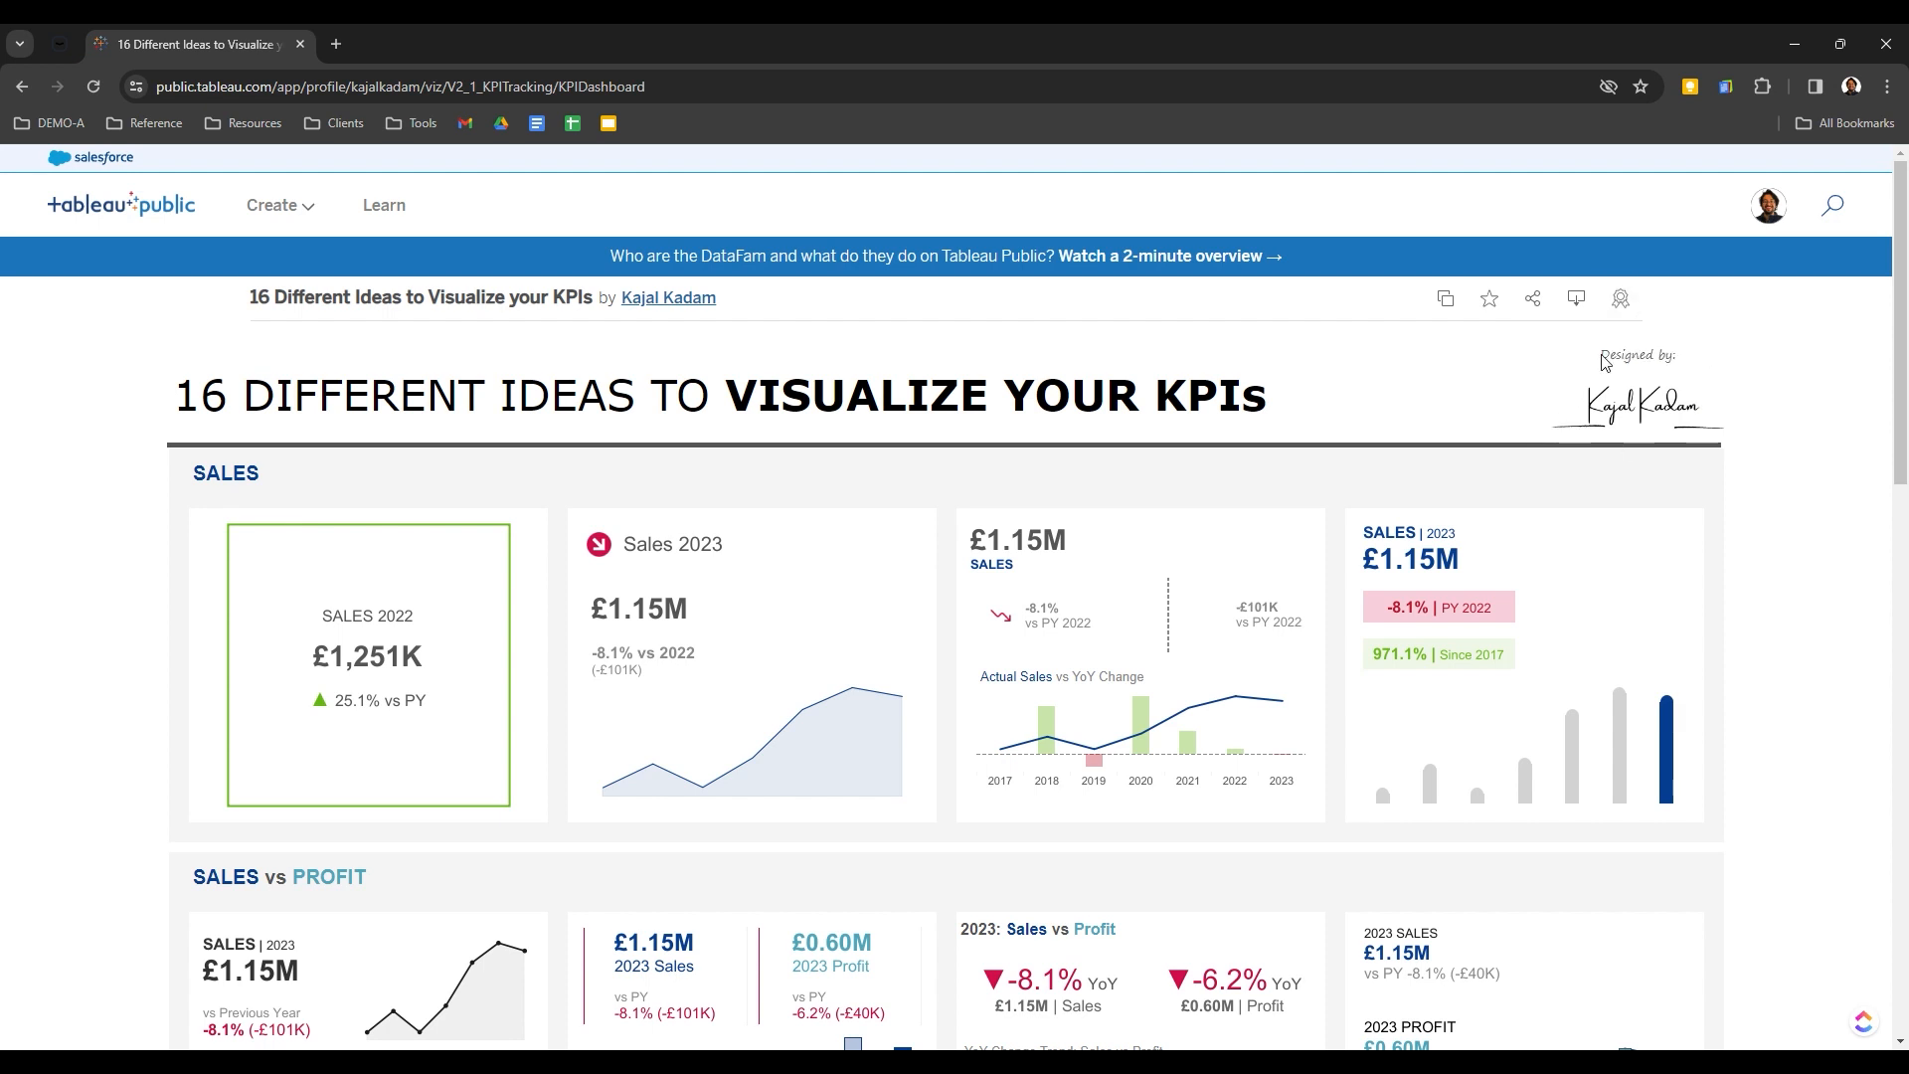
Skim the whole KPI dashboard, and inspect the yearly values in the Sales 2023 area chart
{"action": "scroll", "coordinate": [1268, 531], "scroll_direction": "down", "scroll_amount": 3}
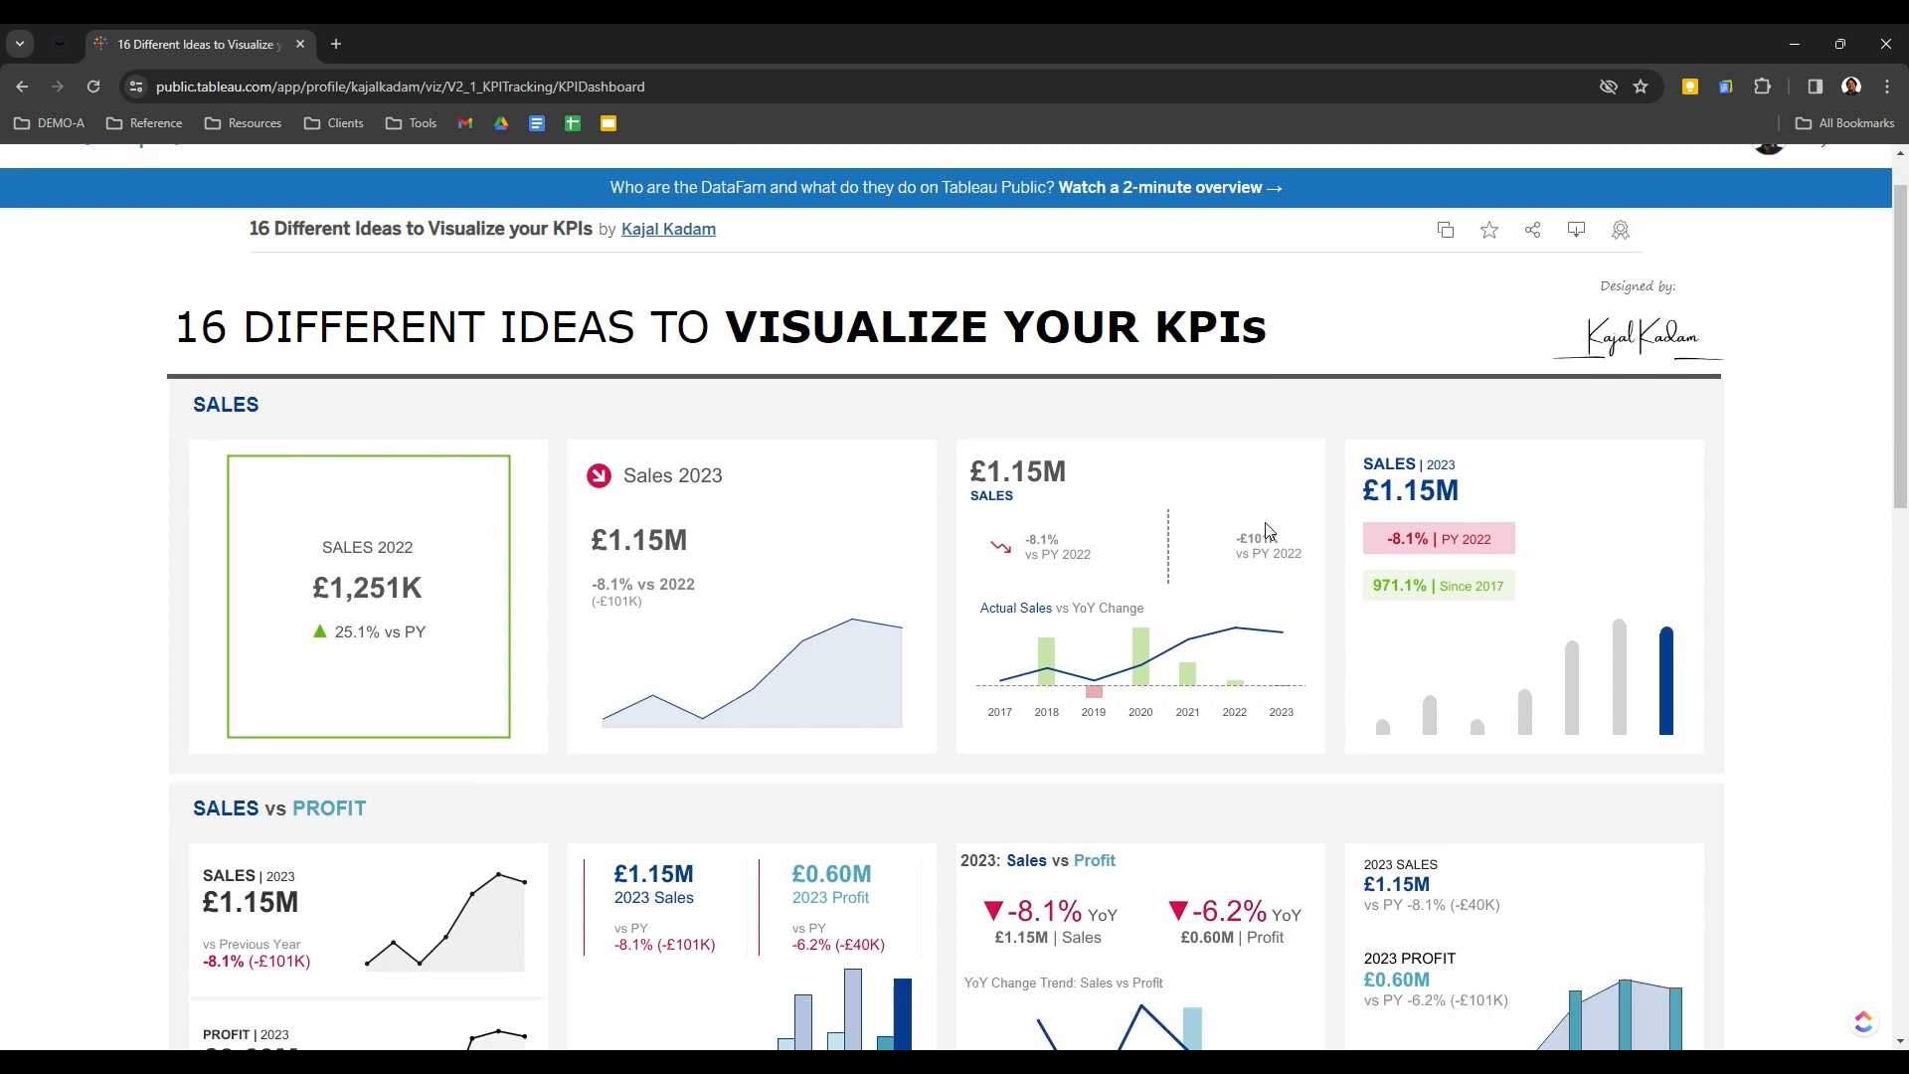
{"action": "scroll", "coordinate": [1275, 532], "scroll_direction": "up", "scroll_amount": 1}
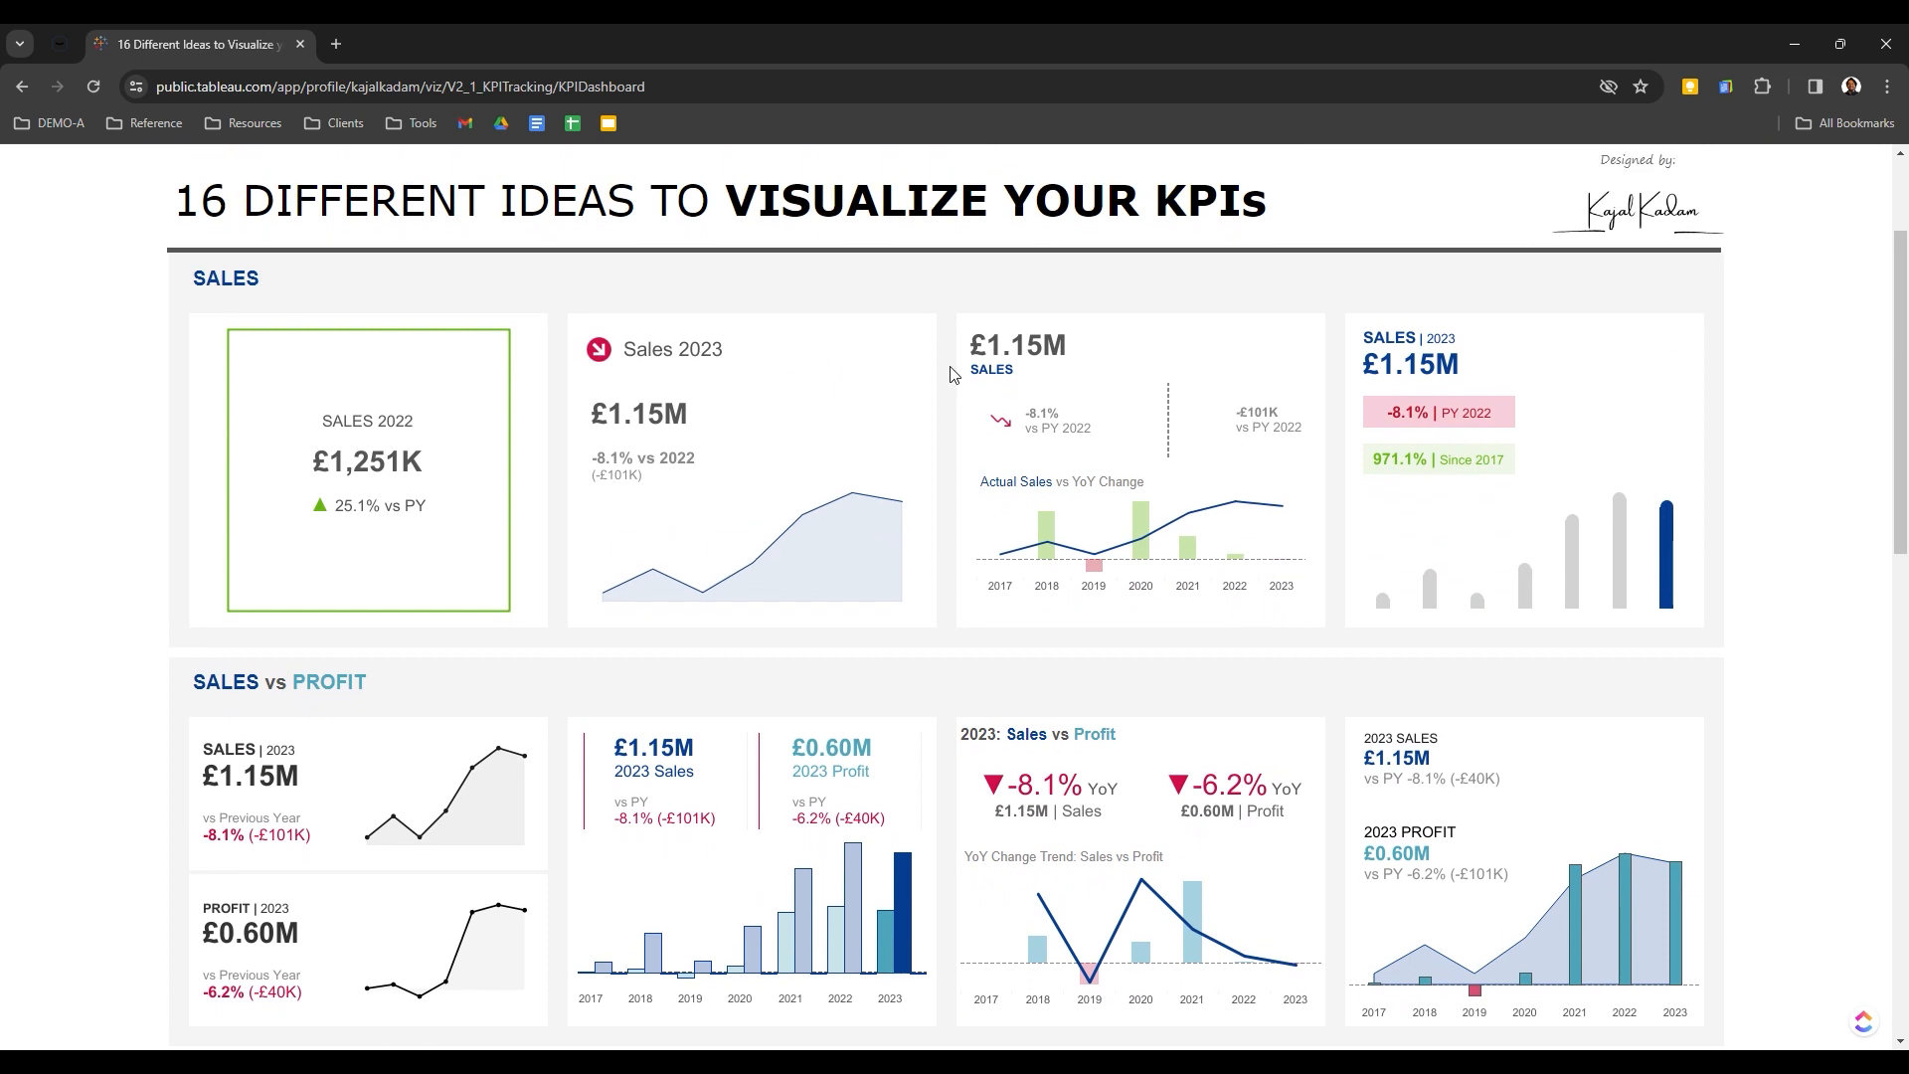
{"action": "scroll", "coordinate": [1436, 439], "scroll_direction": "down", "scroll_amount": 5}
{"action": "scroll", "coordinate": [1441, 448], "scroll_direction": "down", "scroll_amount": 7}
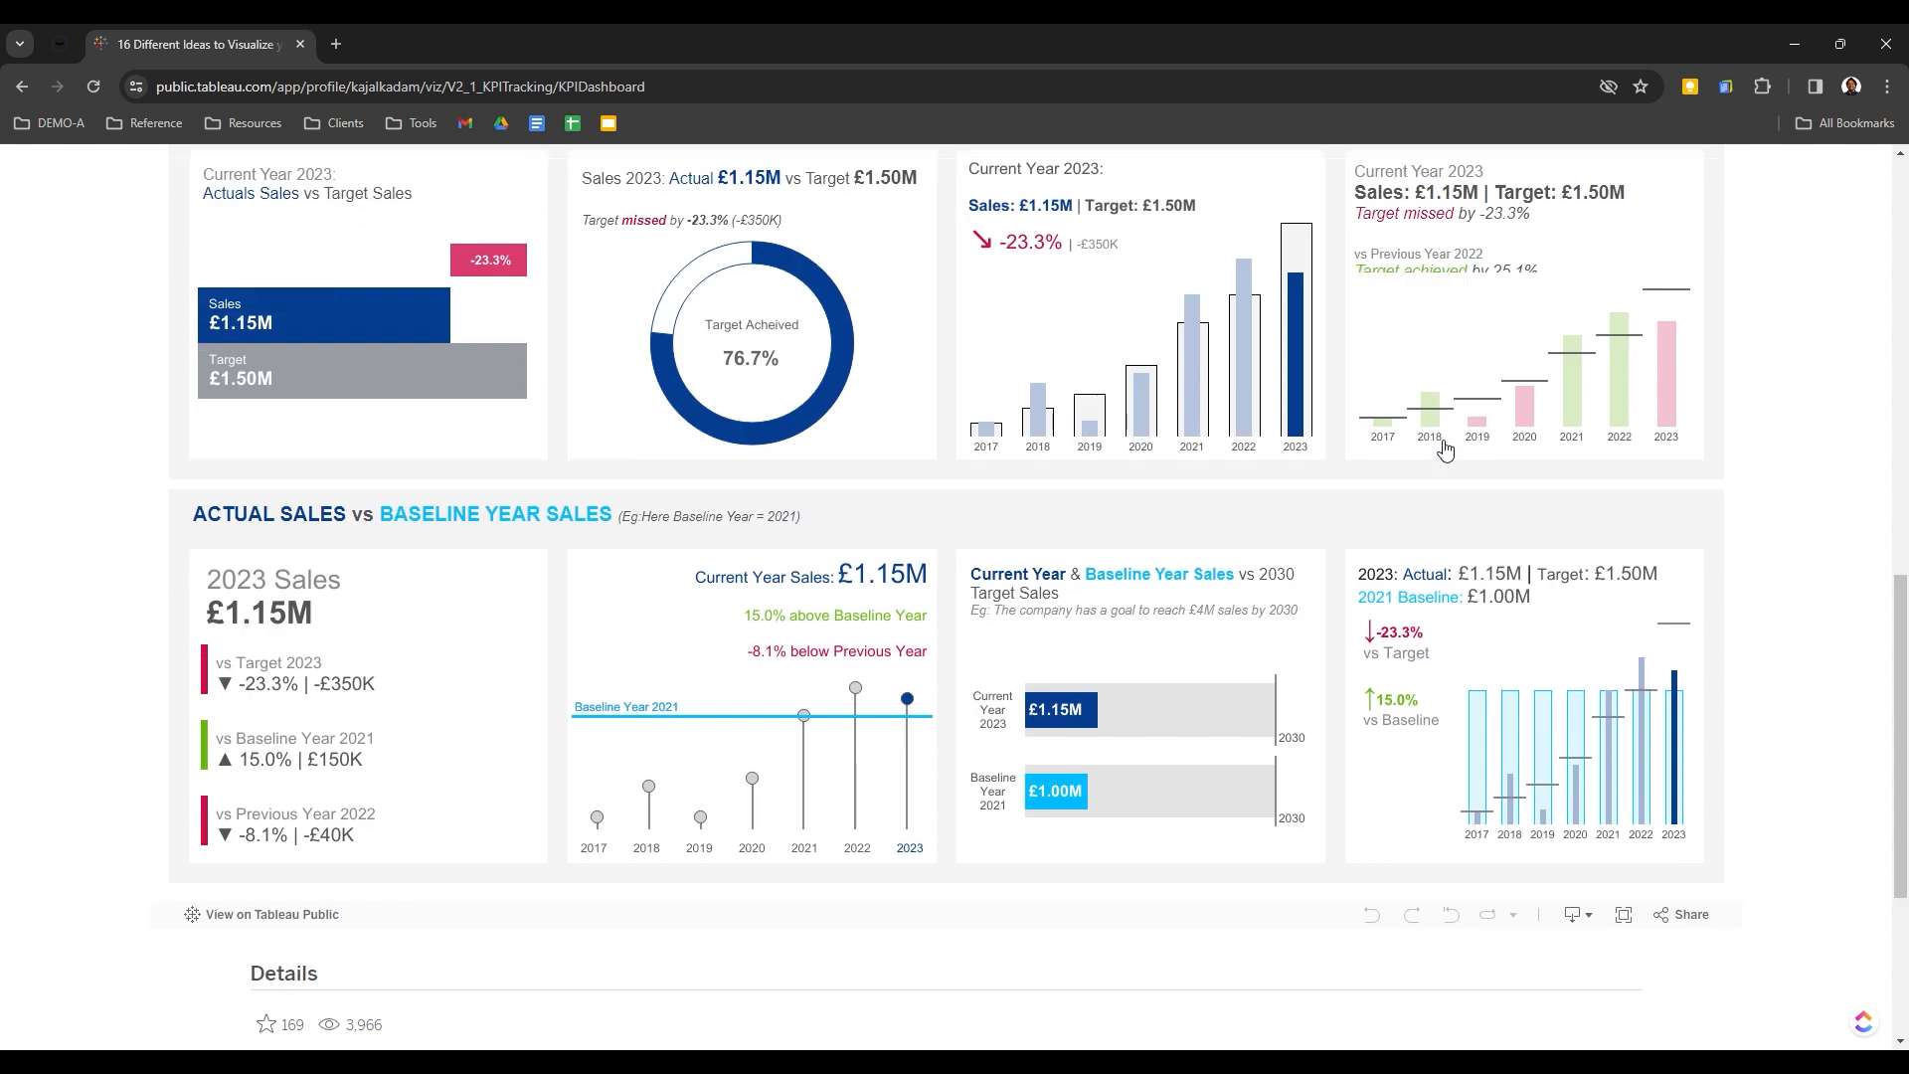
{"action": "scroll", "coordinate": [1441, 449], "scroll_direction": "up", "scroll_amount": 10}
{"action": "scroll", "coordinate": [1440, 448], "scroll_direction": "up", "scroll_amount": 3}
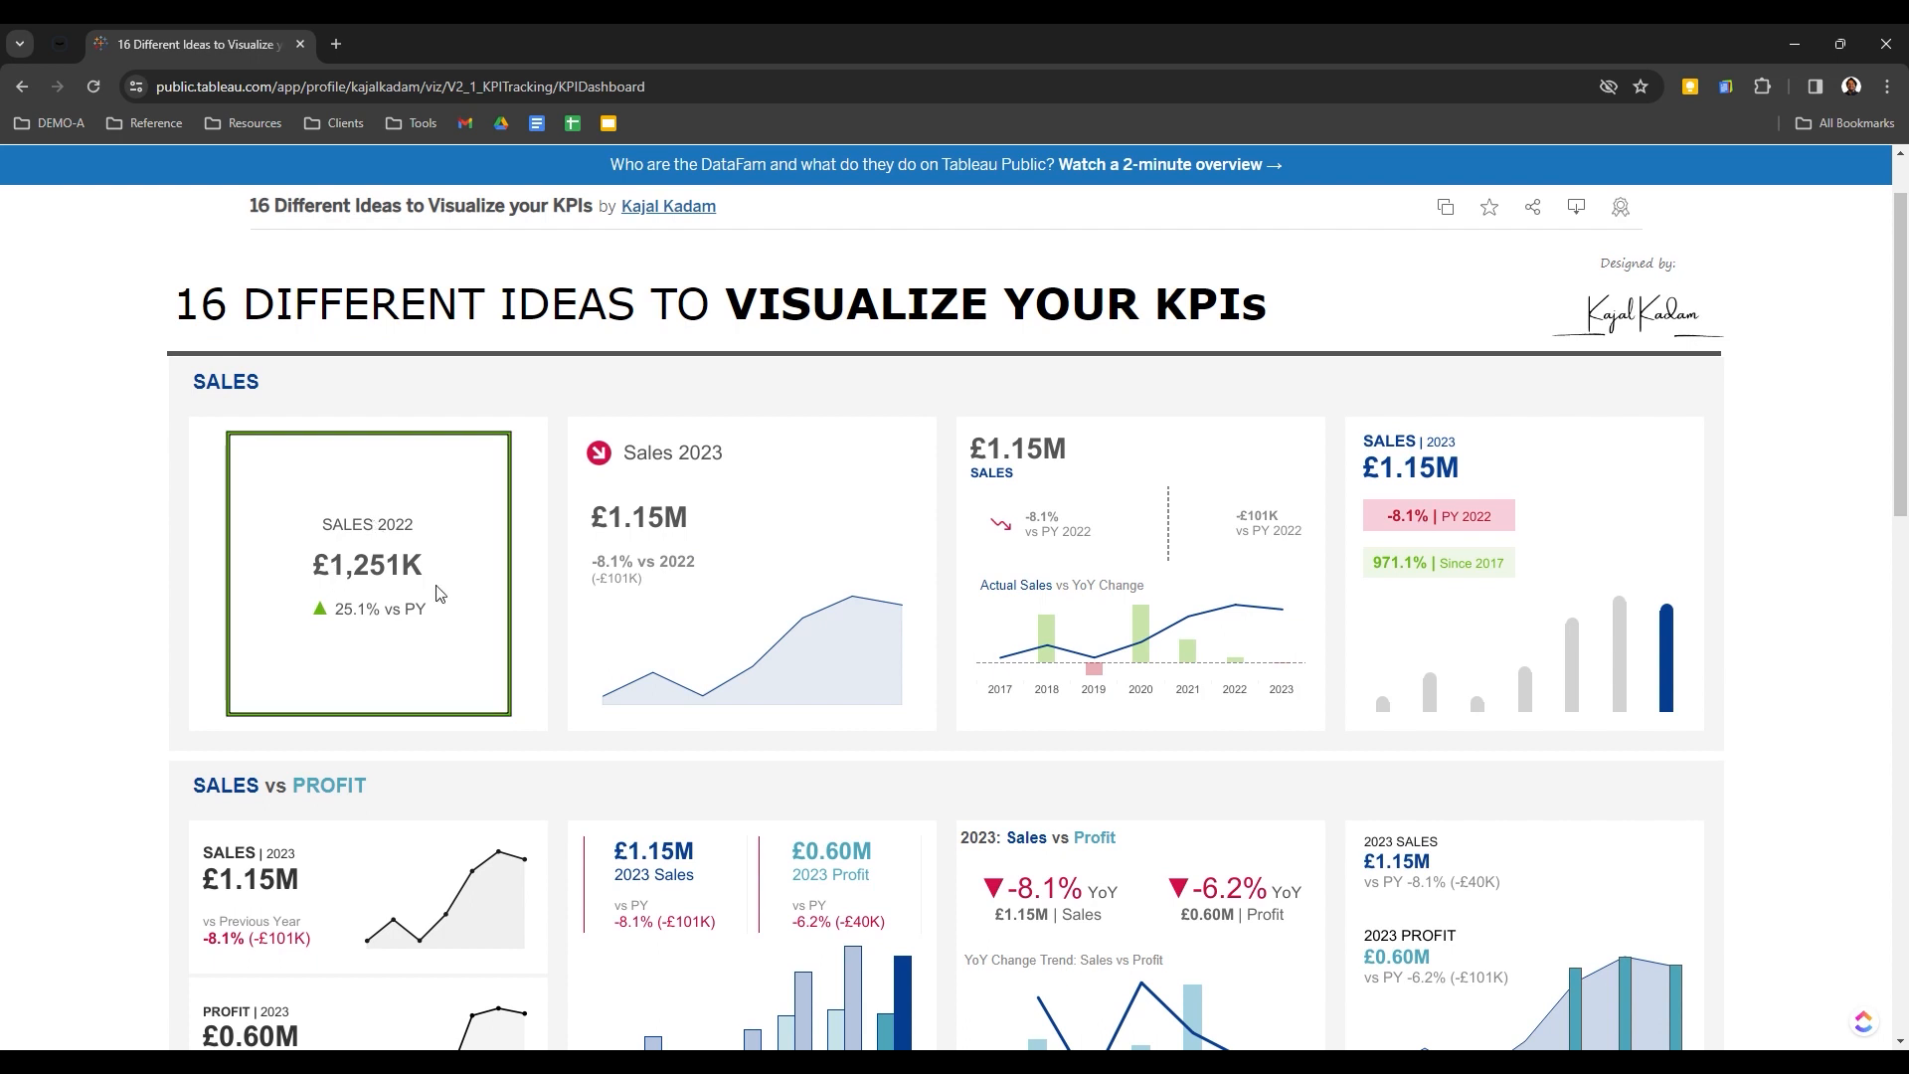
{"action": "mouse_move", "coordinate": [725, 688]}
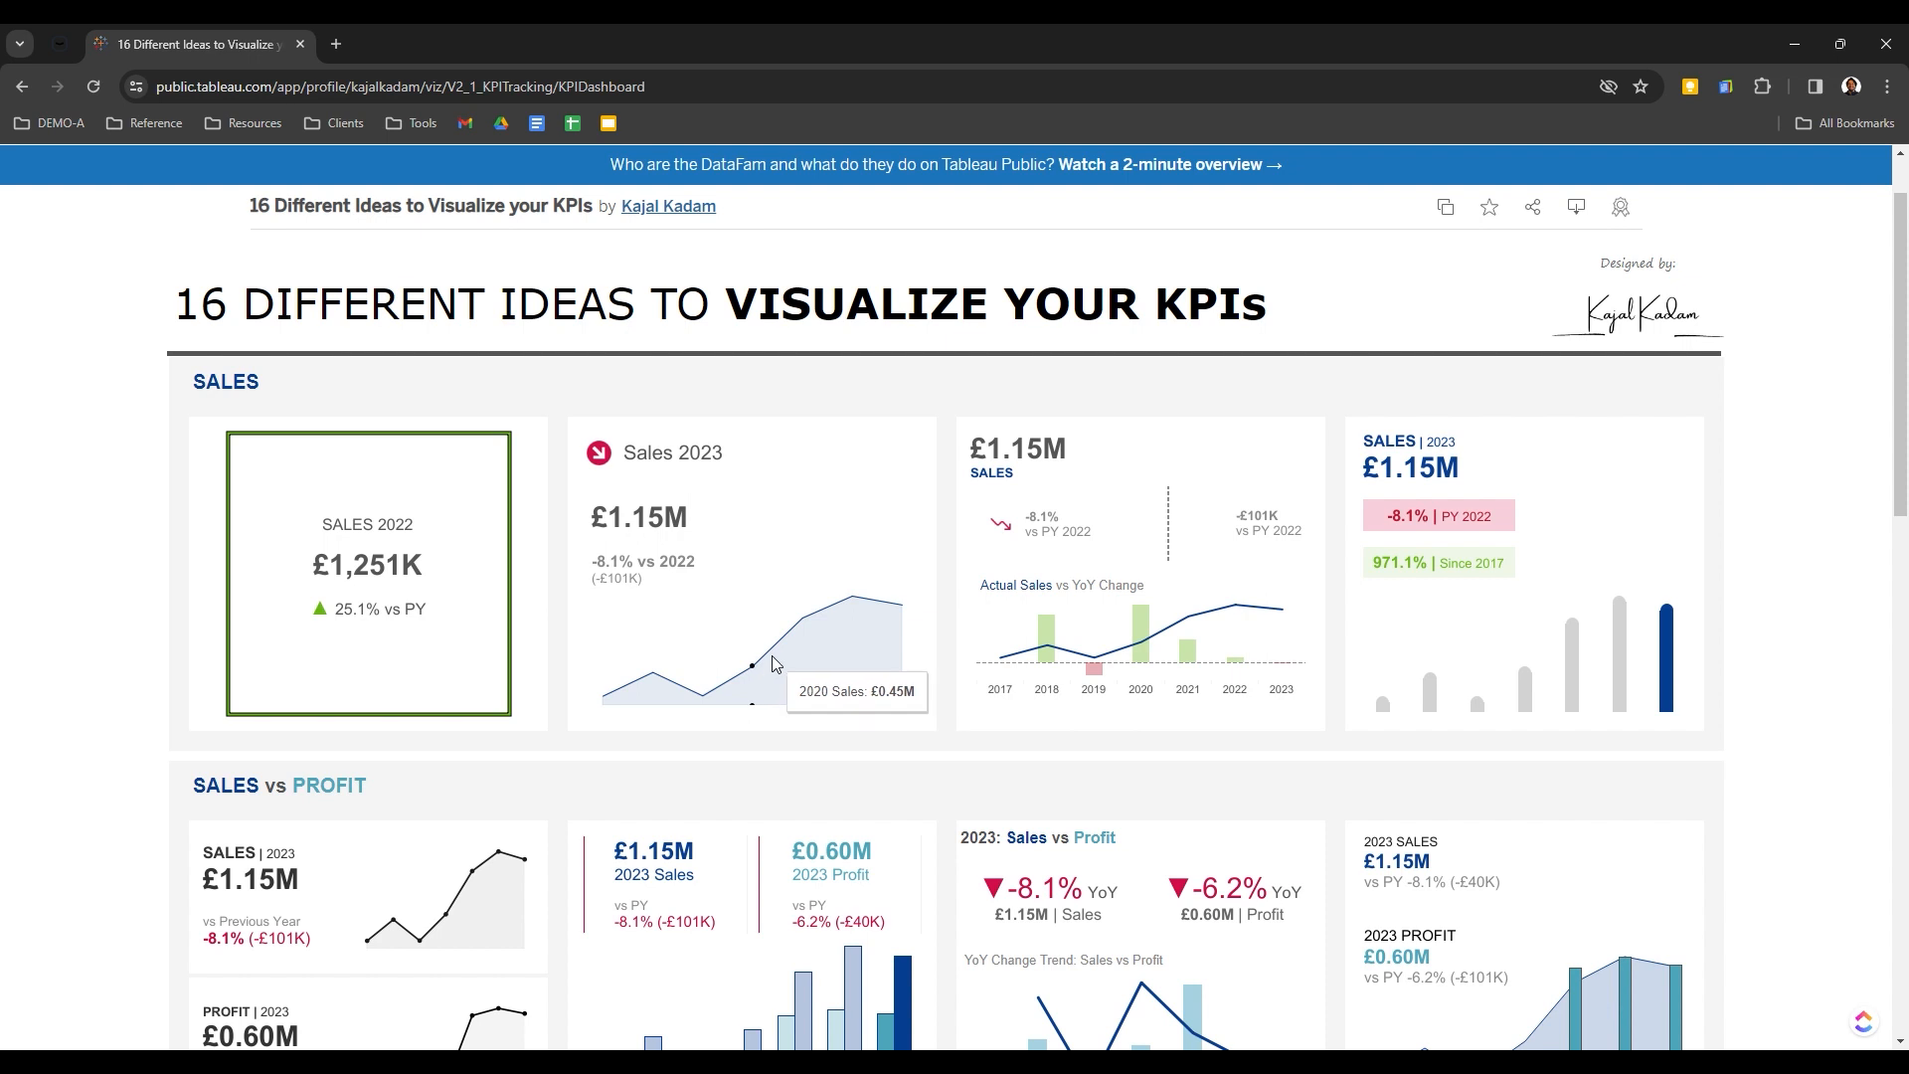
{"action": "mouse_move", "coordinate": [807, 621]}
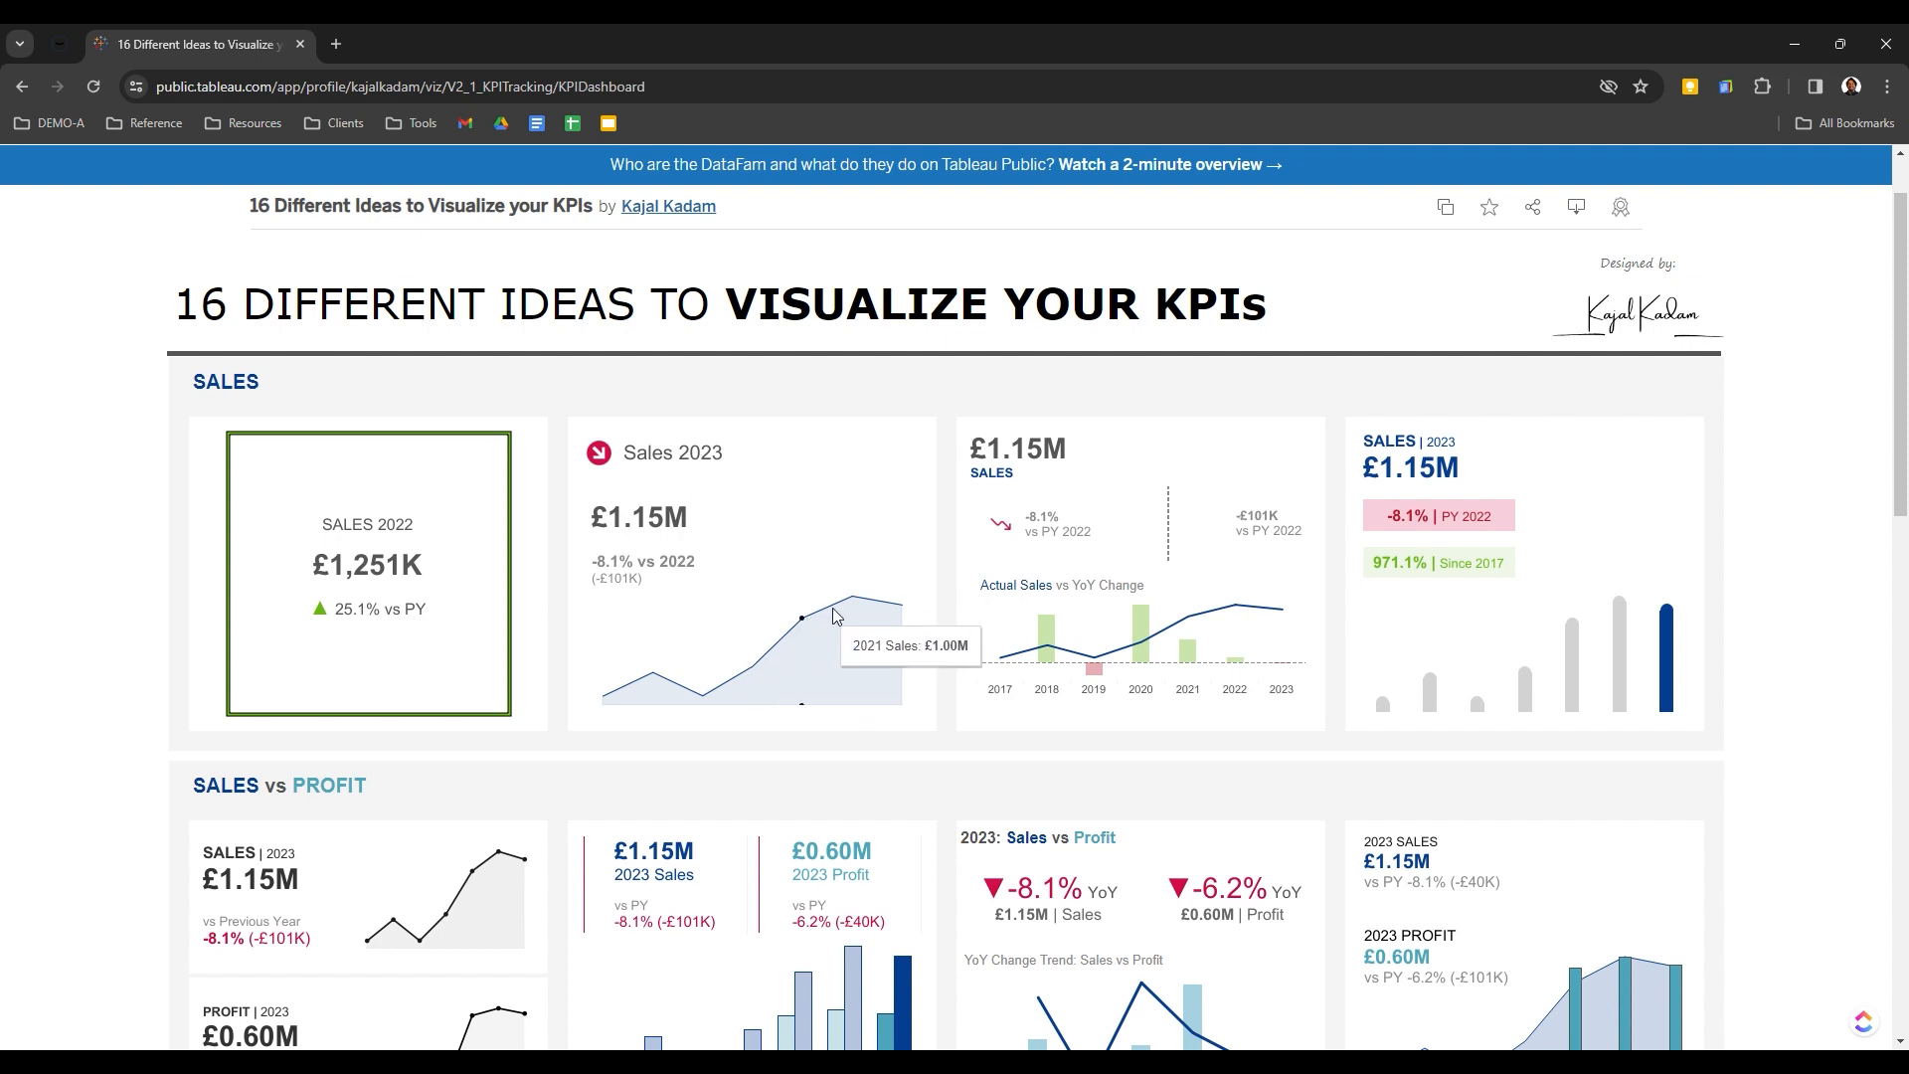
{"action": "mouse_move", "coordinate": [867, 613]}
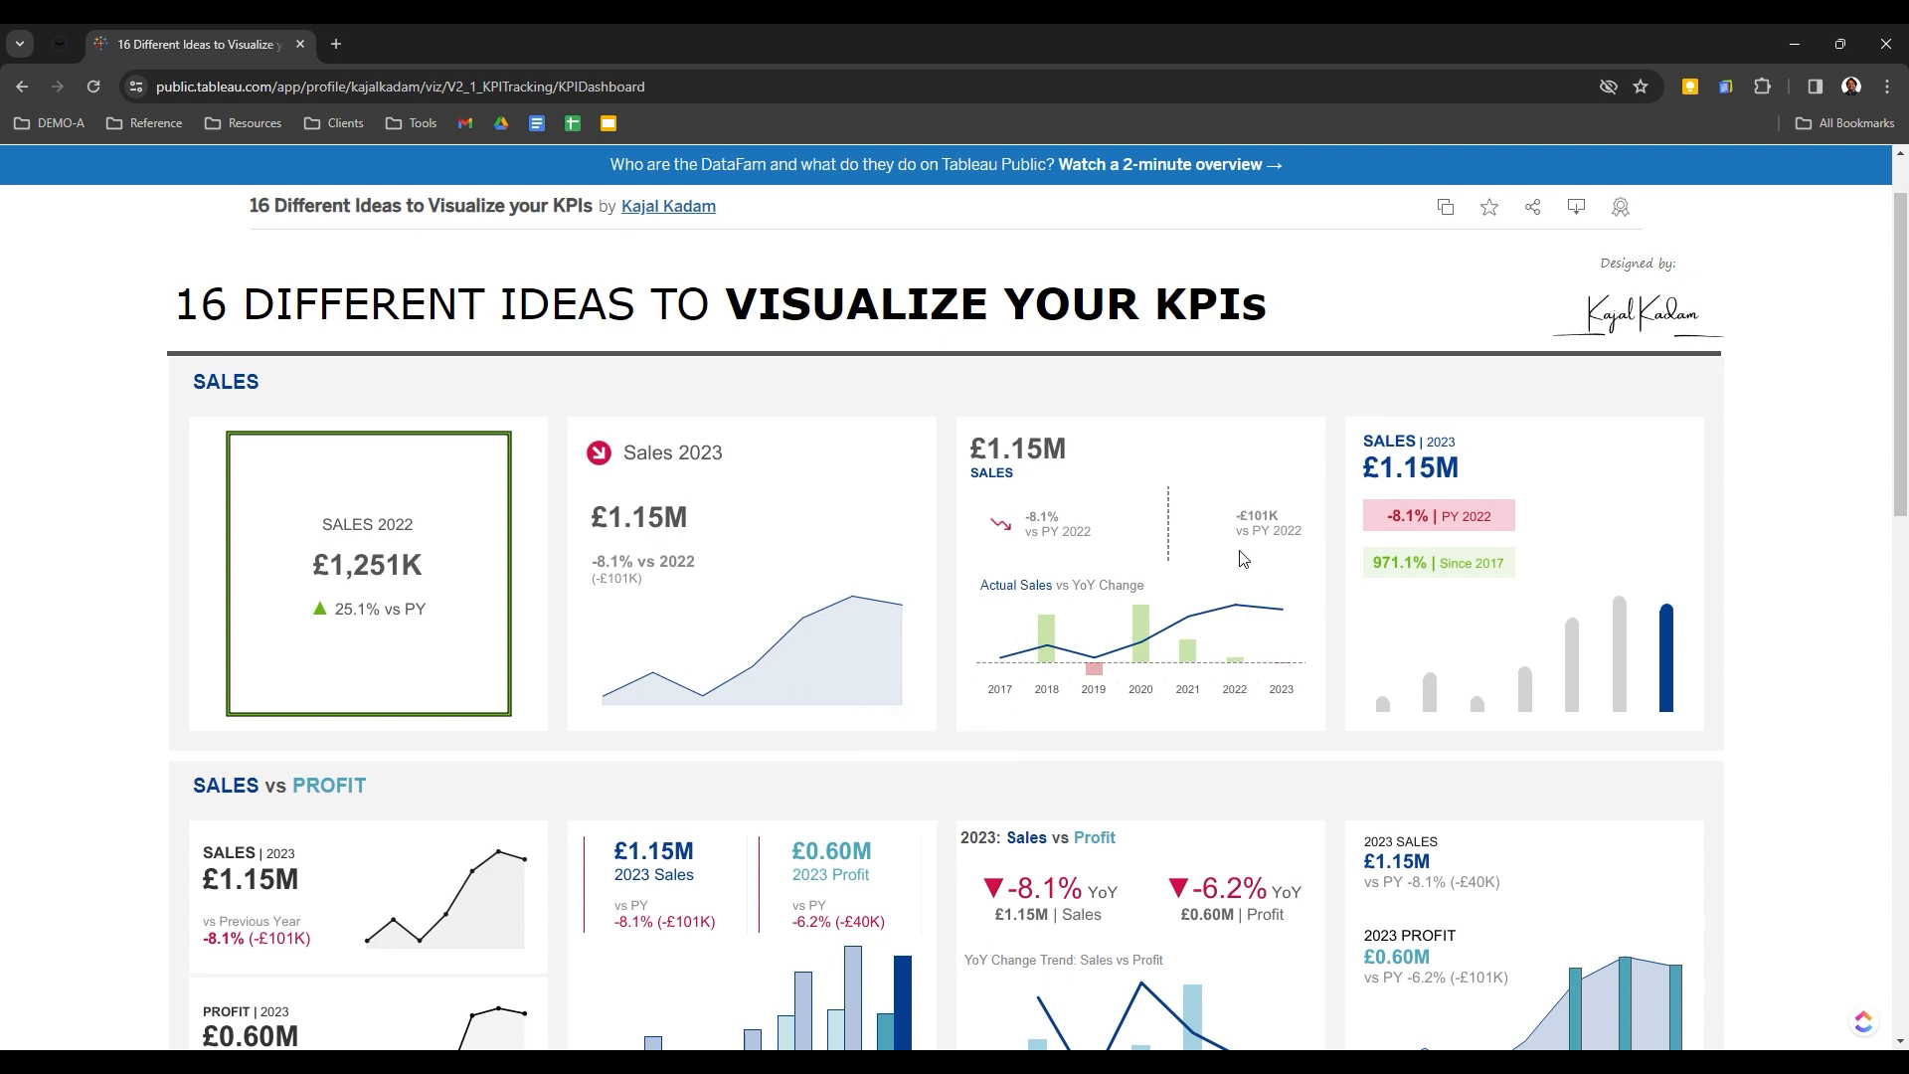
Examine the dashboard's Sales vs Profit, Target Sales and Baseline Year Sales sections, and the viz details
{"action": "scroll", "coordinate": [1564, 598], "scroll_direction": "down", "scroll_amount": 2}
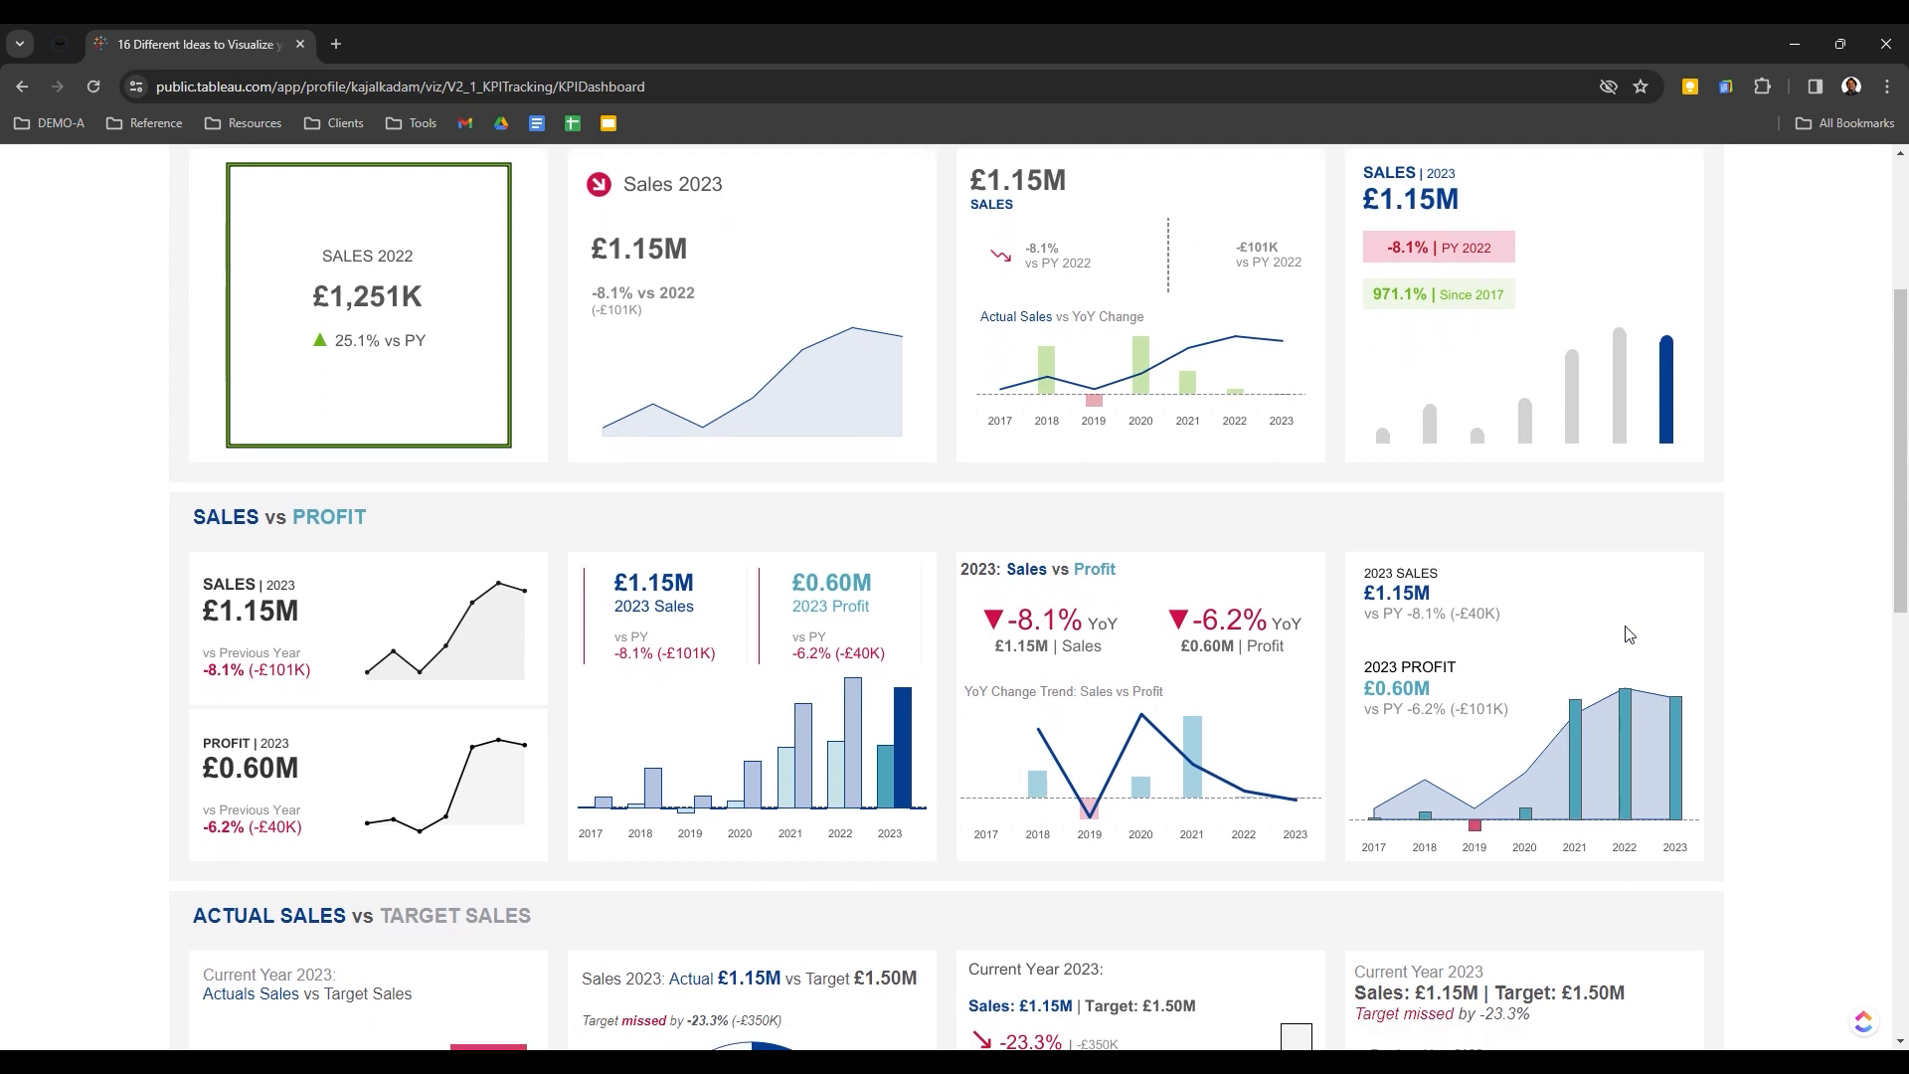
{"action": "scroll", "coordinate": [1628, 634], "scroll_direction": "down", "scroll_amount": 3}
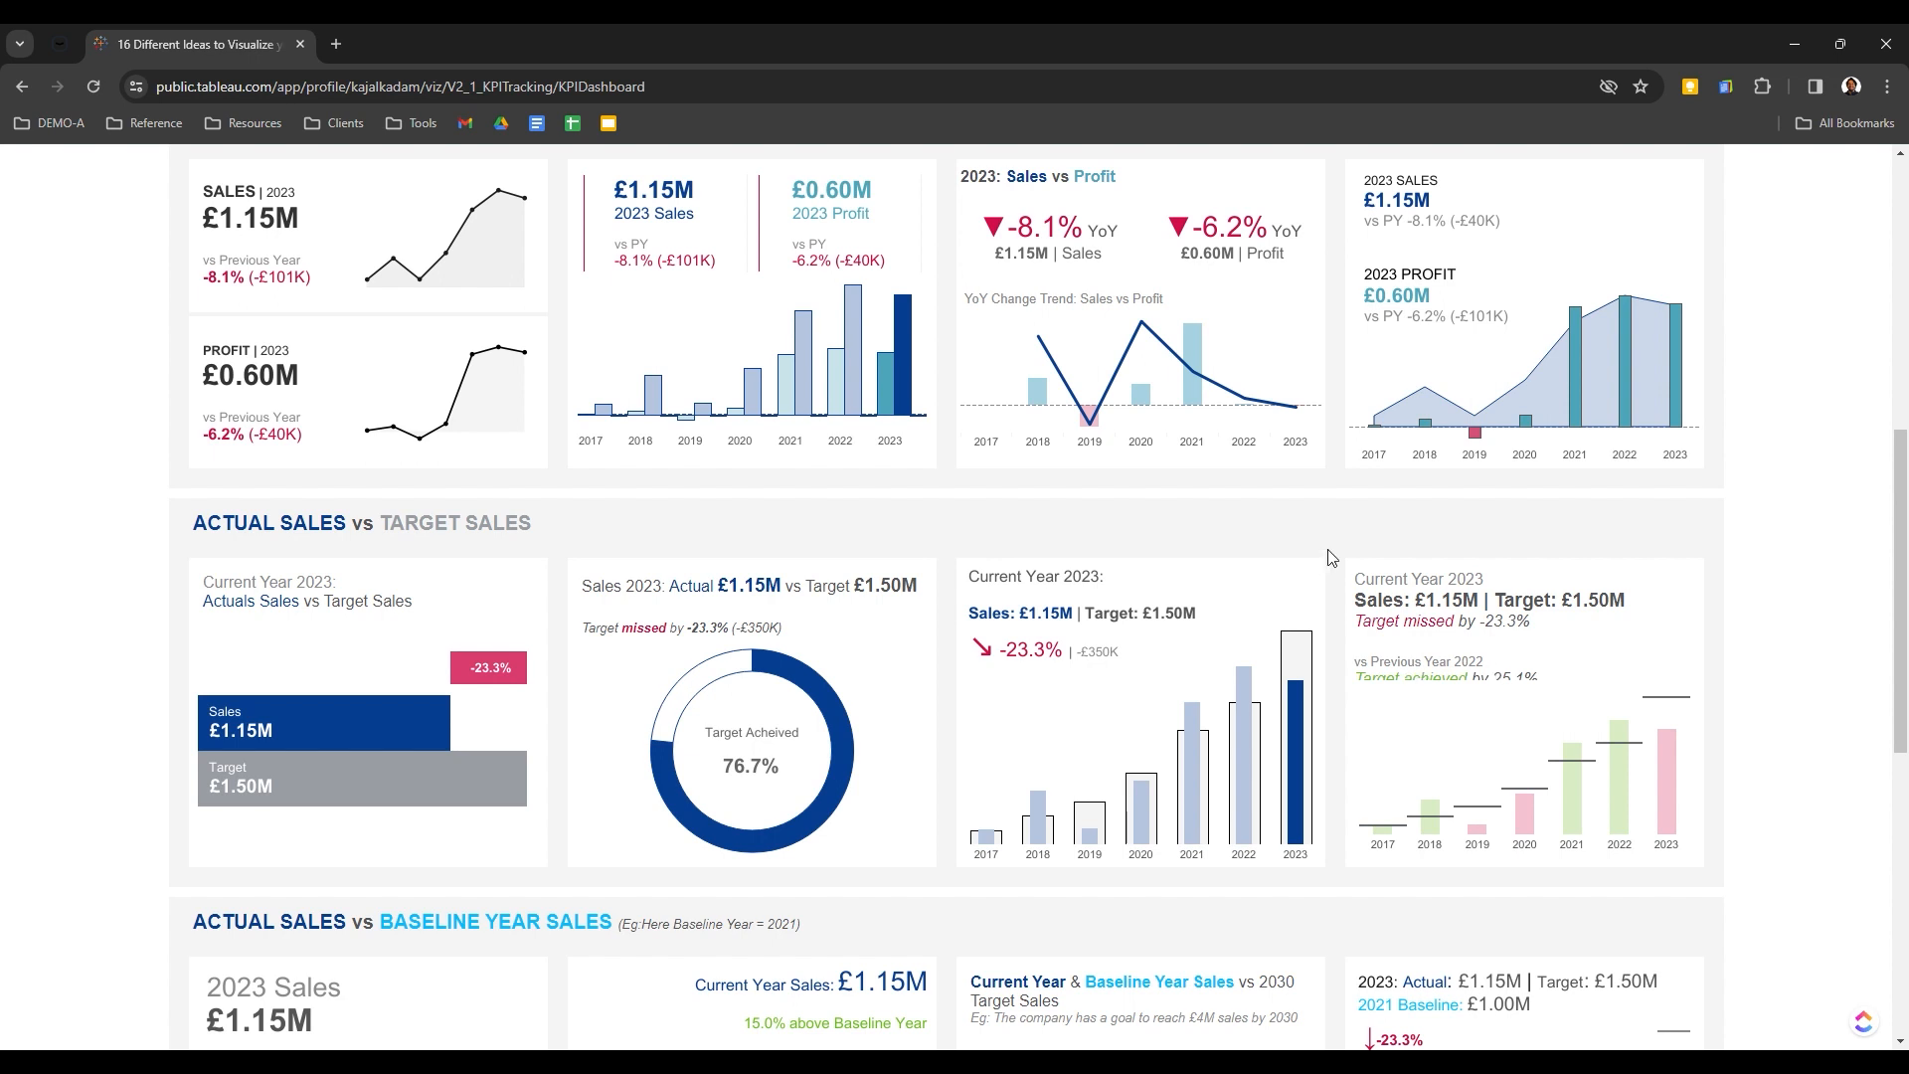
{"action": "scroll", "coordinate": [1751, 790], "scroll_direction": "down", "scroll_amount": 5}
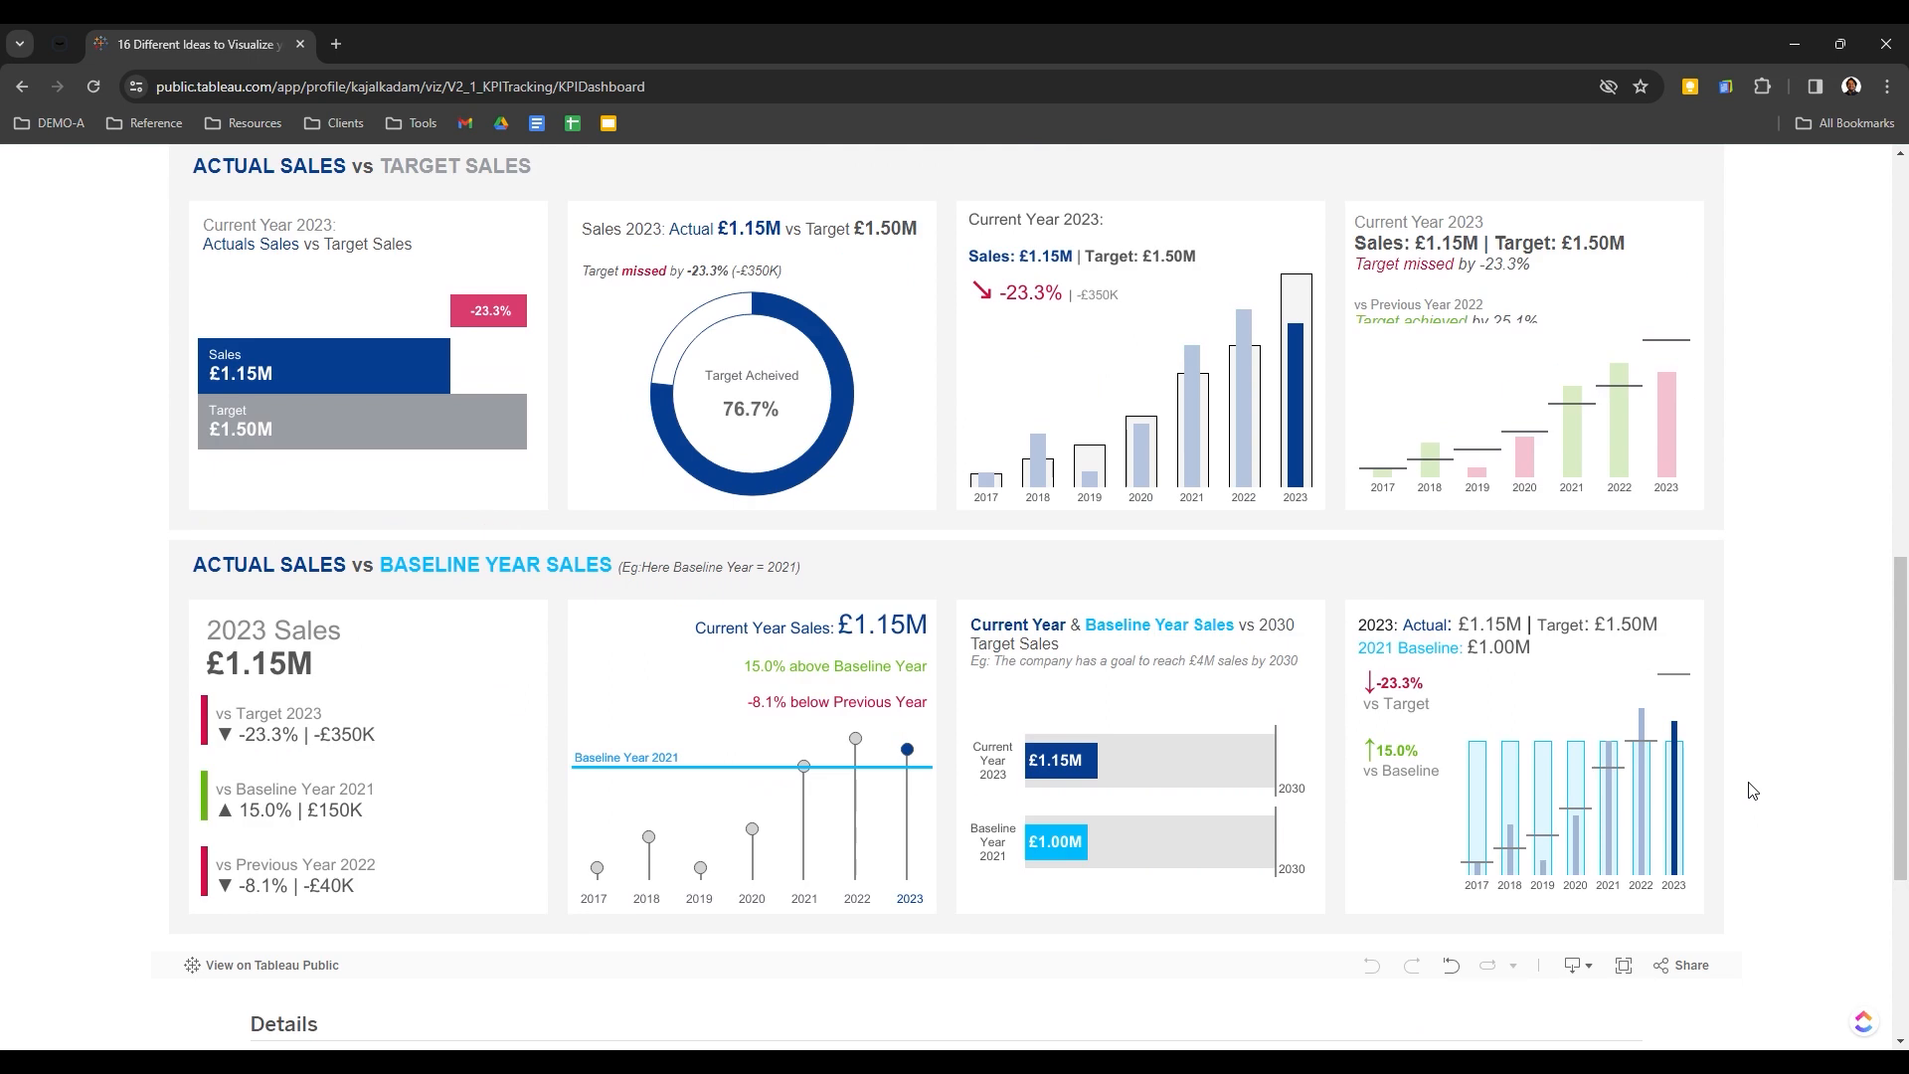
{"action": "scroll", "coordinate": [1752, 790], "scroll_direction": "down", "scroll_amount": 1}
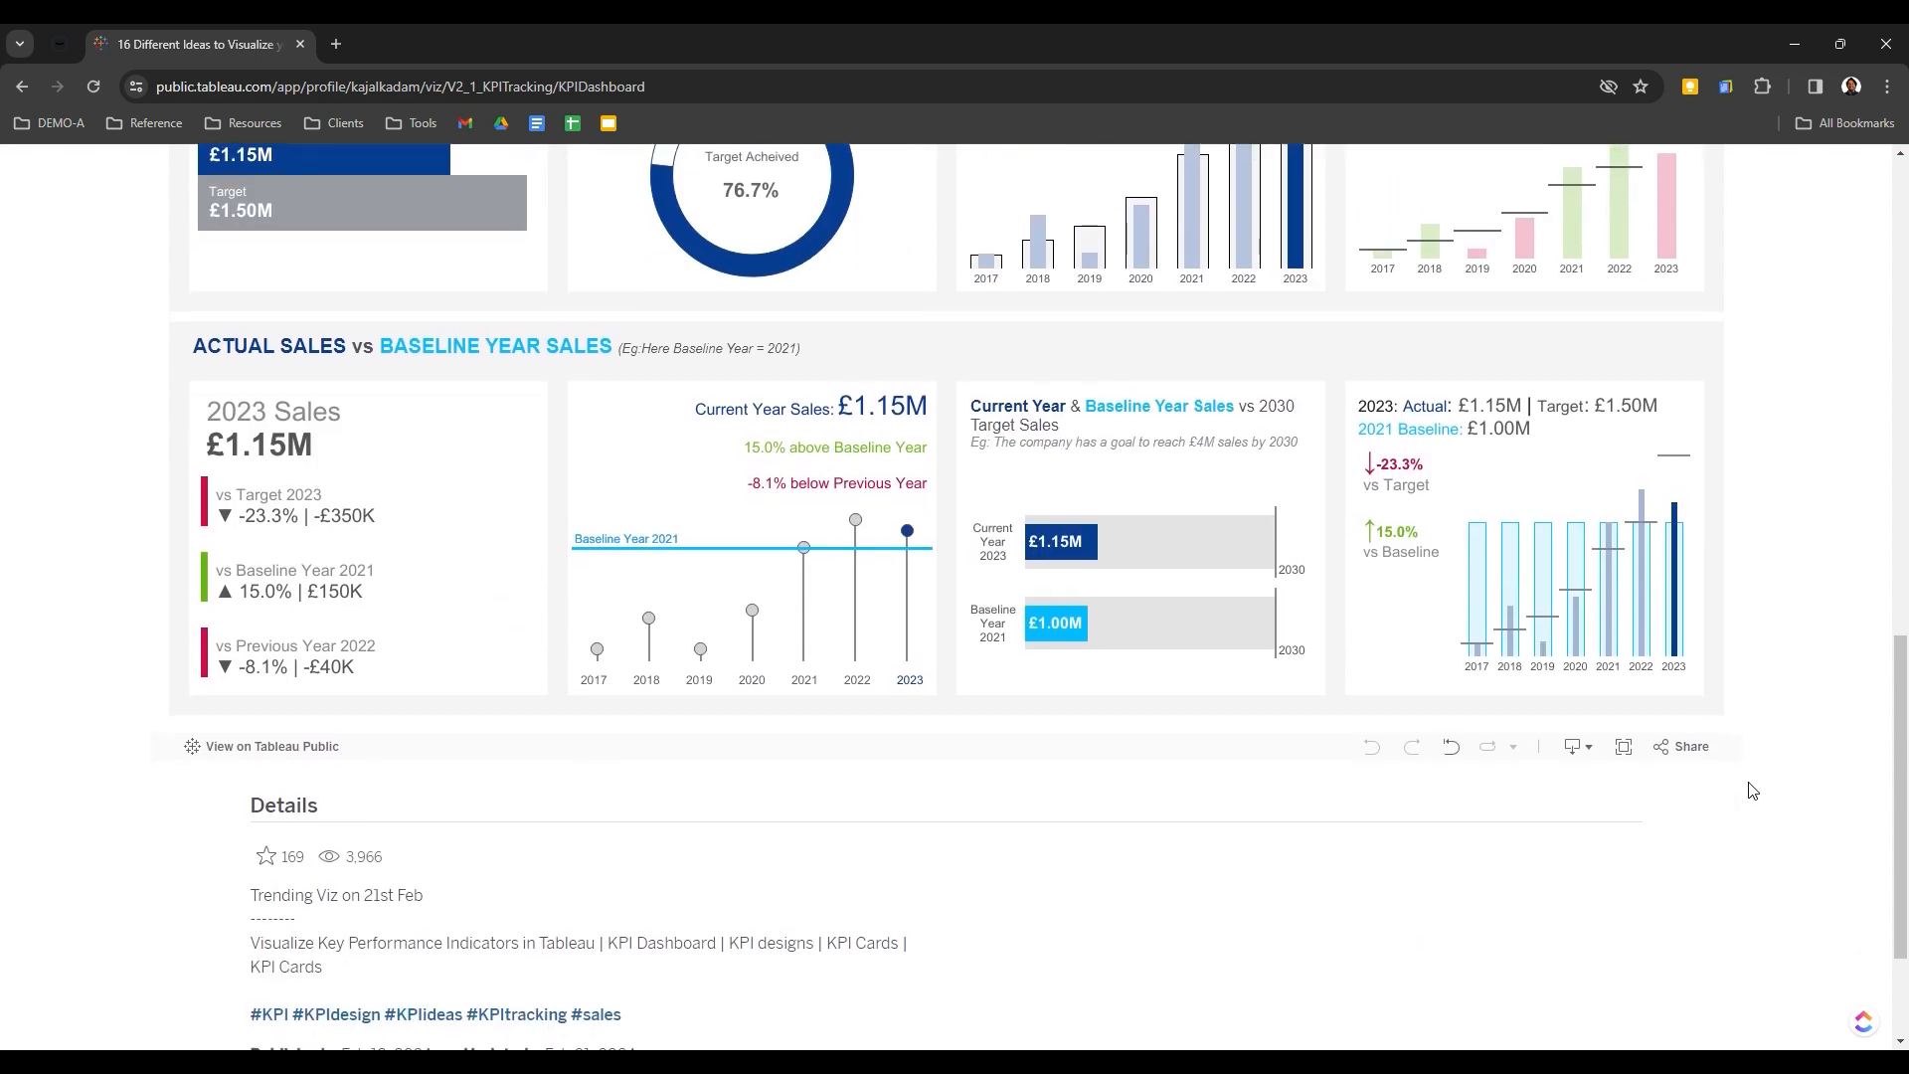
{"action": "scroll", "coordinate": [1752, 791], "scroll_direction": "down", "scroll_amount": 2}
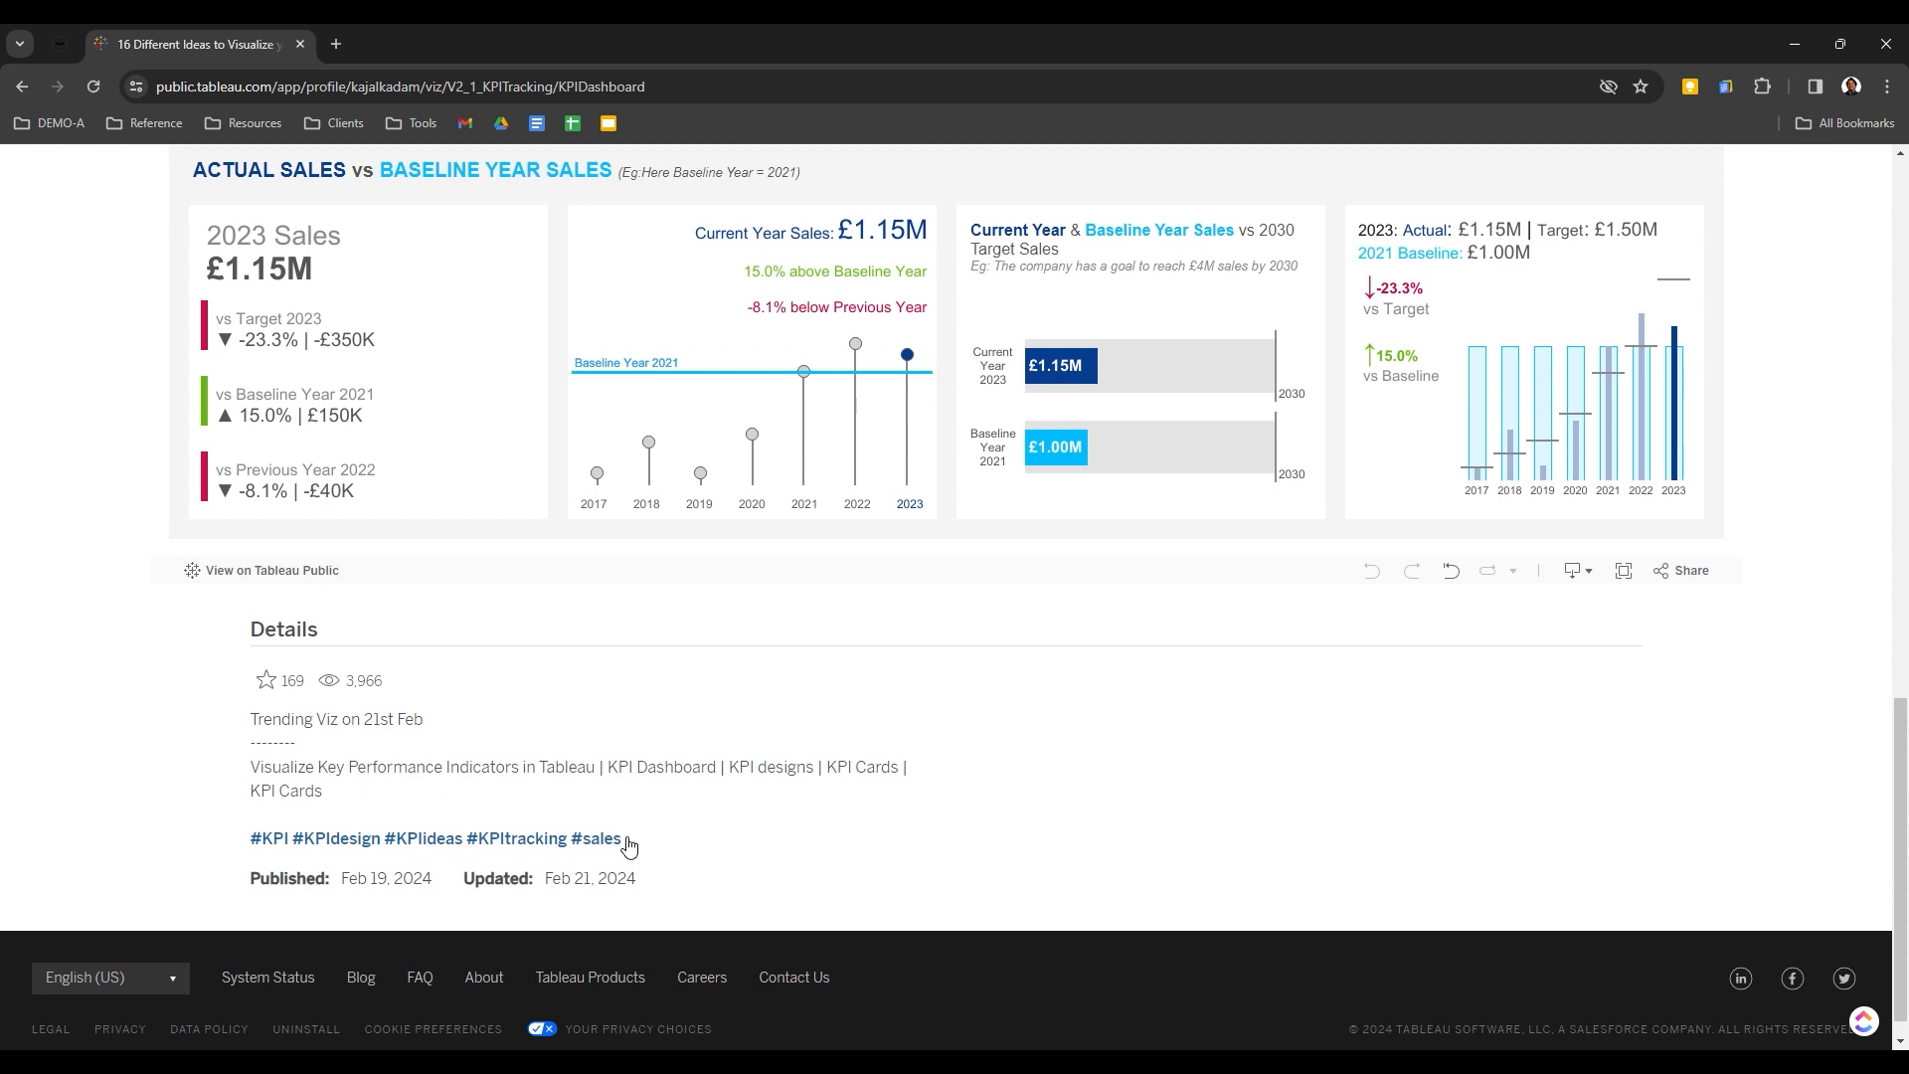
{"action": "scroll", "coordinate": [458, 703], "scroll_direction": "up", "scroll_amount": 15}
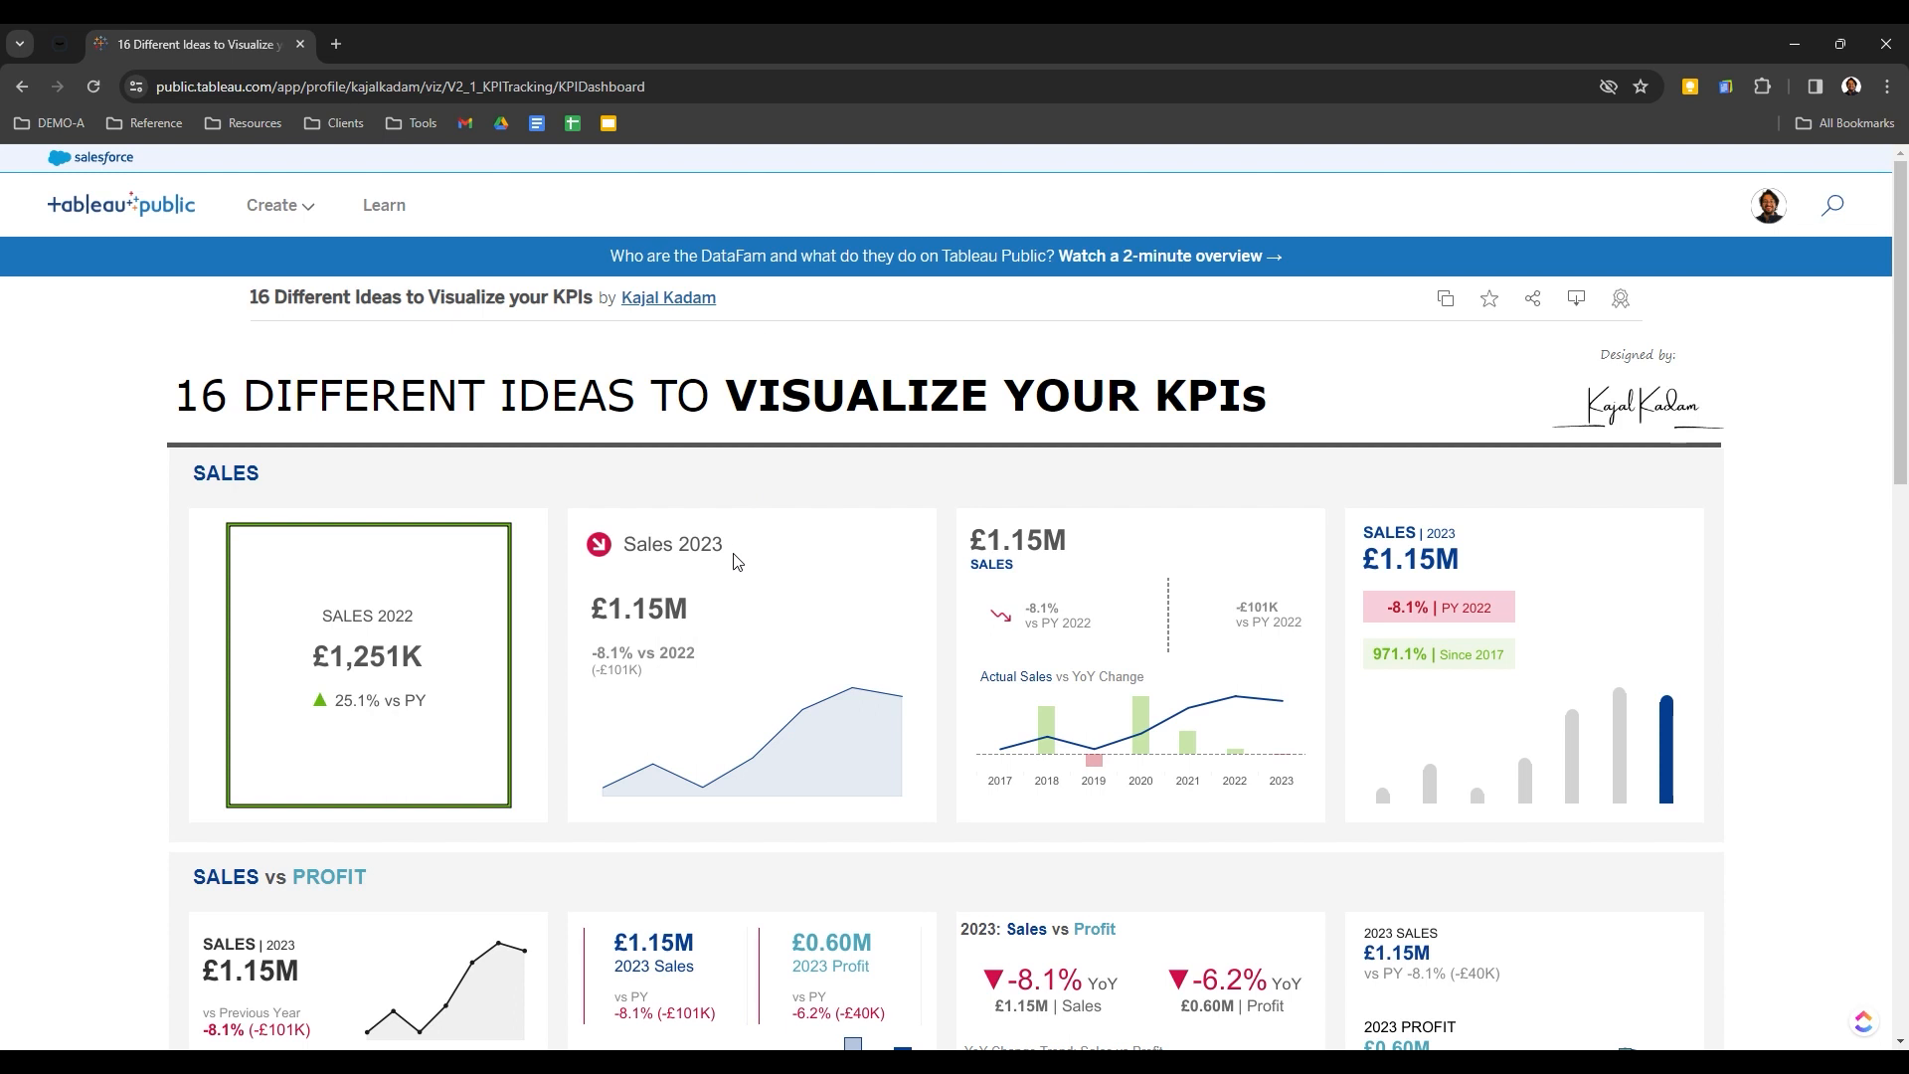
Open the KPI viz author's profile and browse the MakeoverMonday and other vizzes listed there
{"action": "left_click", "coordinate": [682, 303]}
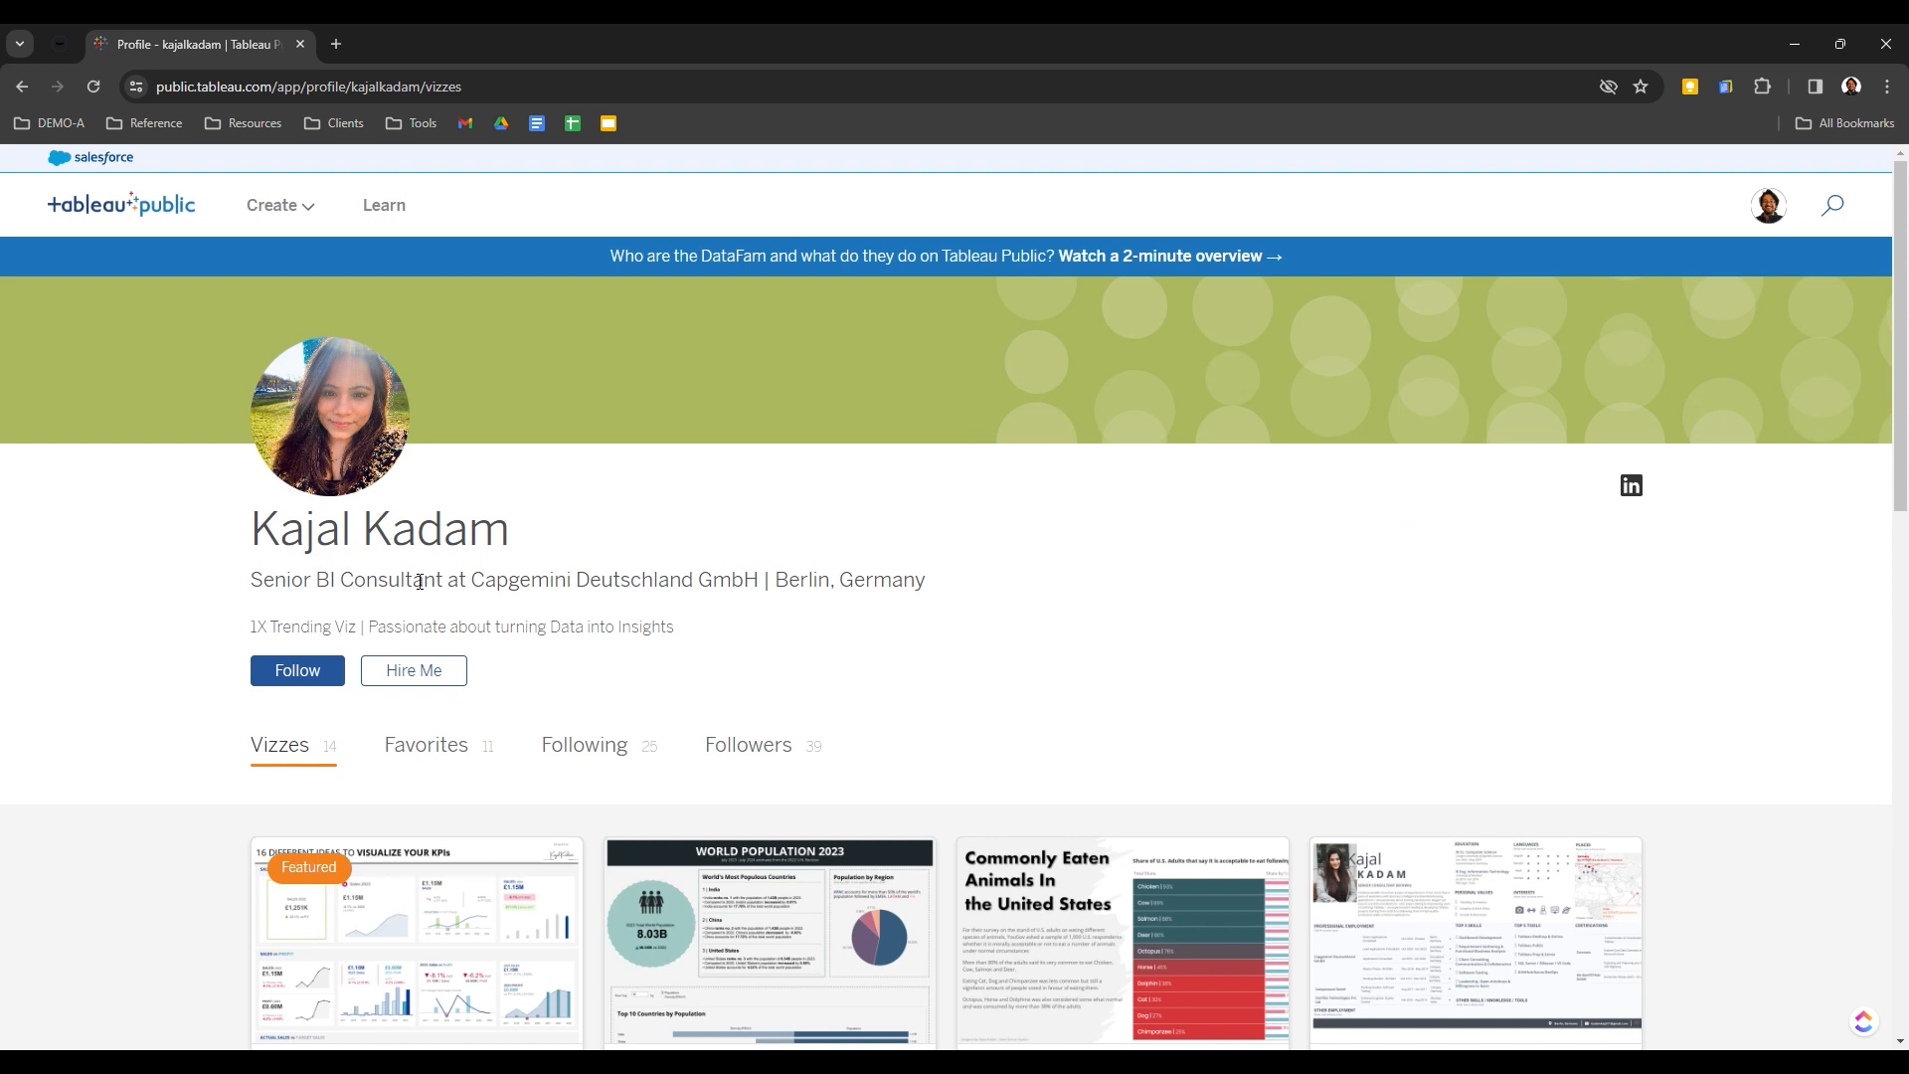
{"action": "scroll", "coordinate": [730, 578], "scroll_direction": "down", "scroll_amount": 4}
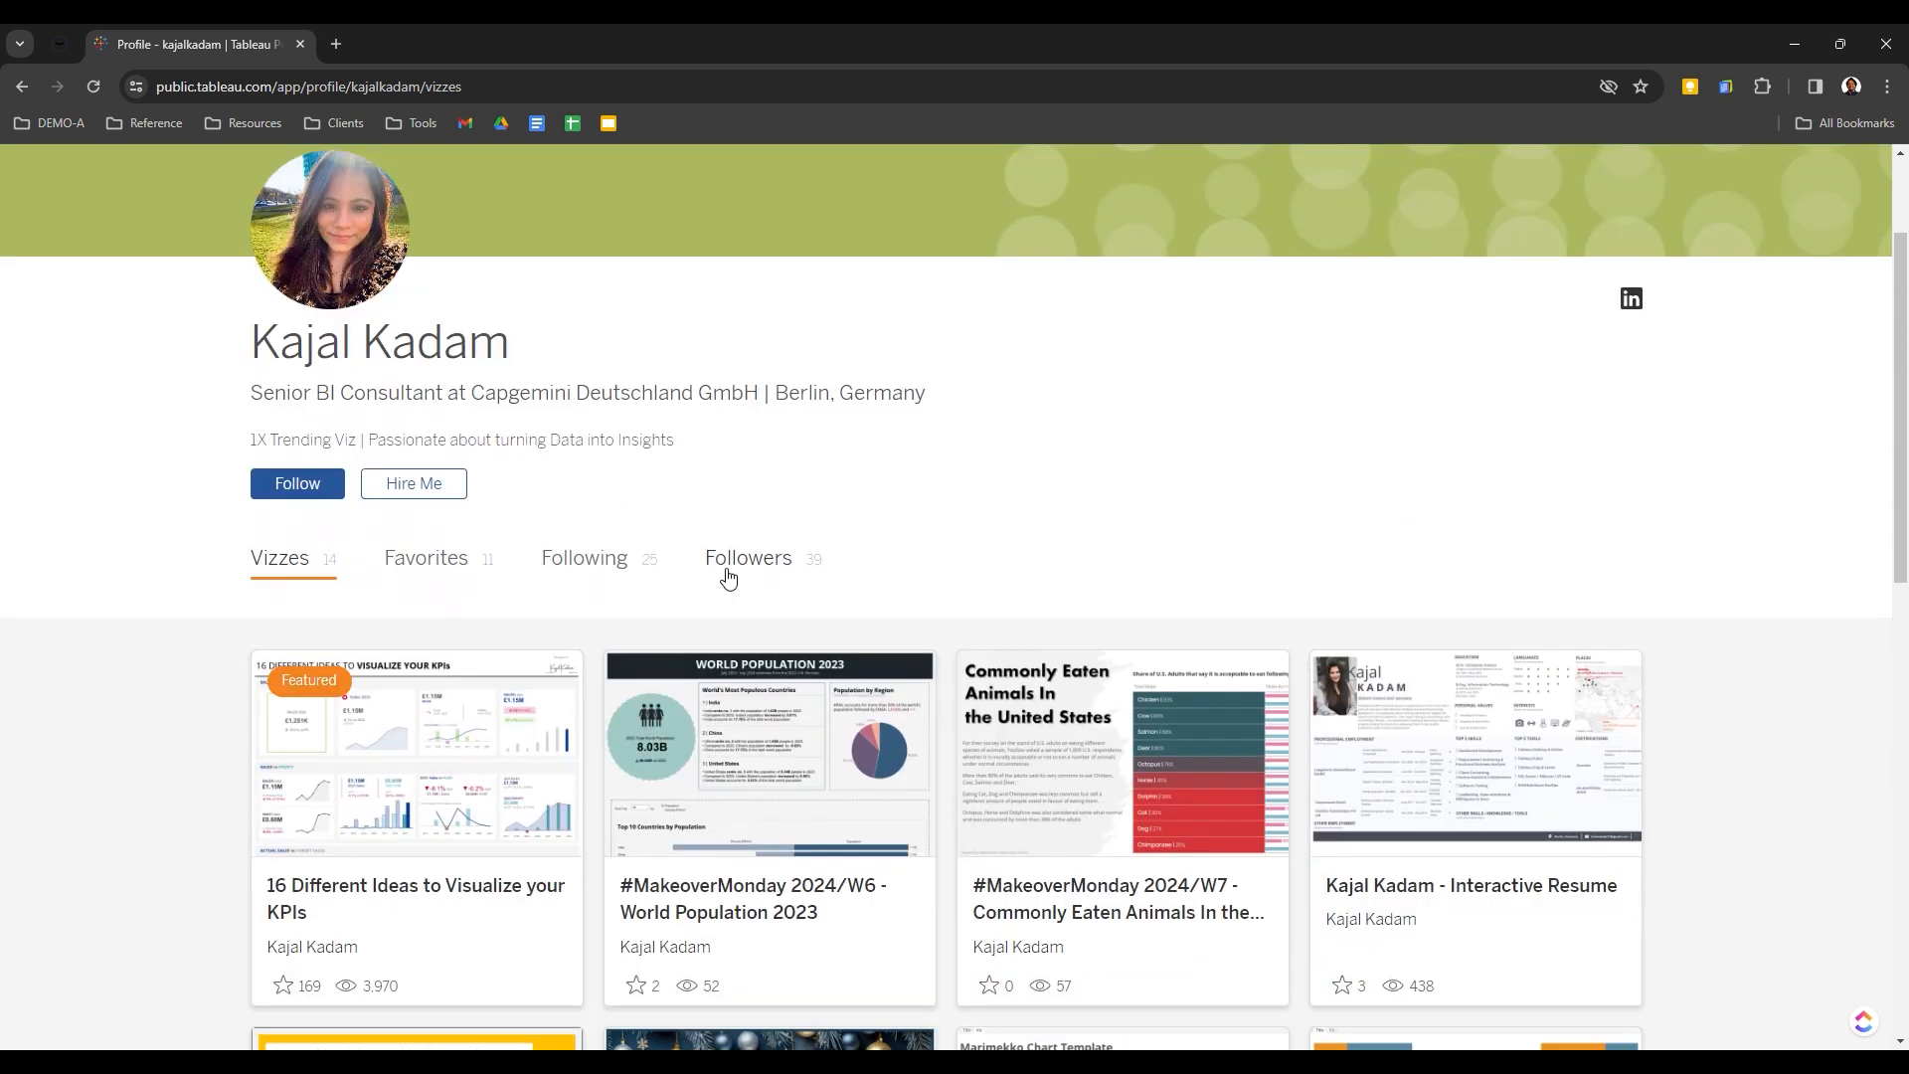
{"action": "scroll", "coordinate": [803, 871], "scroll_direction": "down", "scroll_amount": 4}
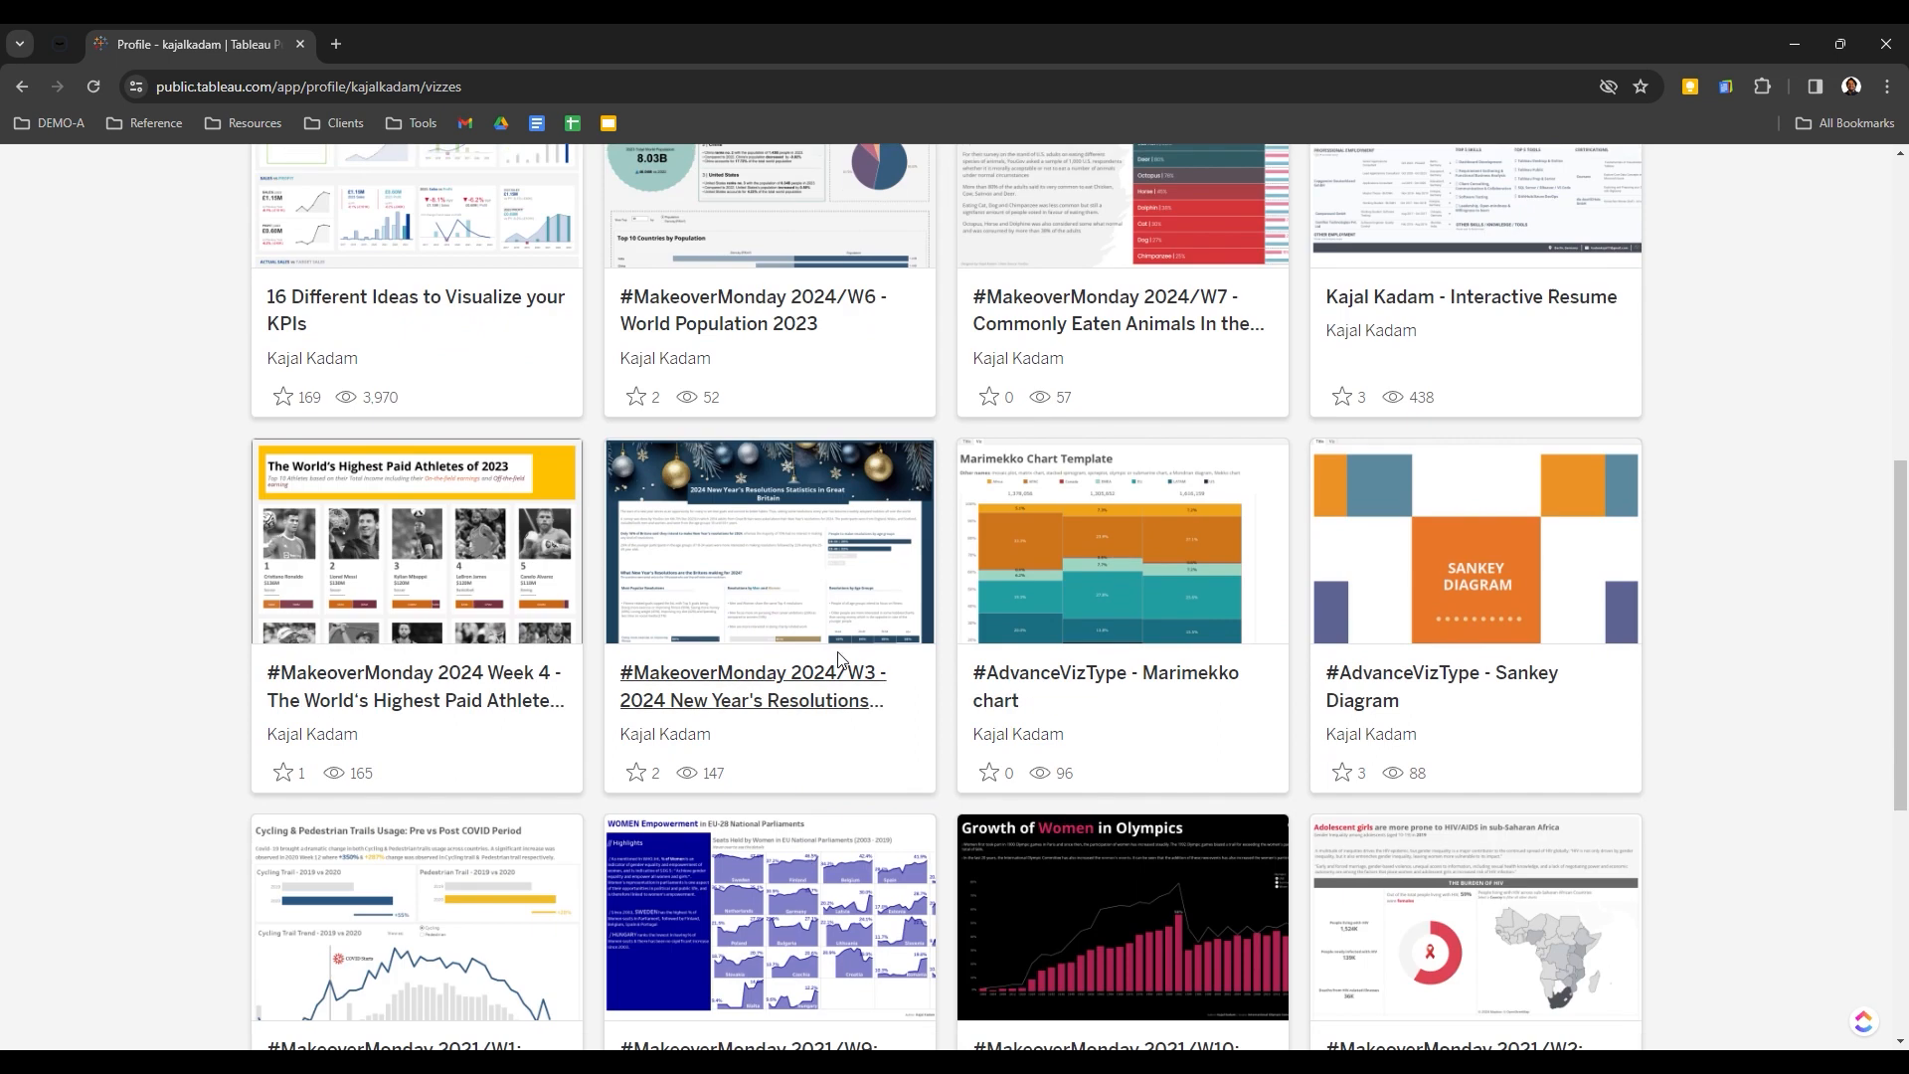
{"action": "scroll", "coordinate": [859, 604], "scroll_direction": "up", "scroll_amount": 3}
{"action": "scroll", "coordinate": [853, 606], "scroll_direction": "down", "scroll_amount": 1}
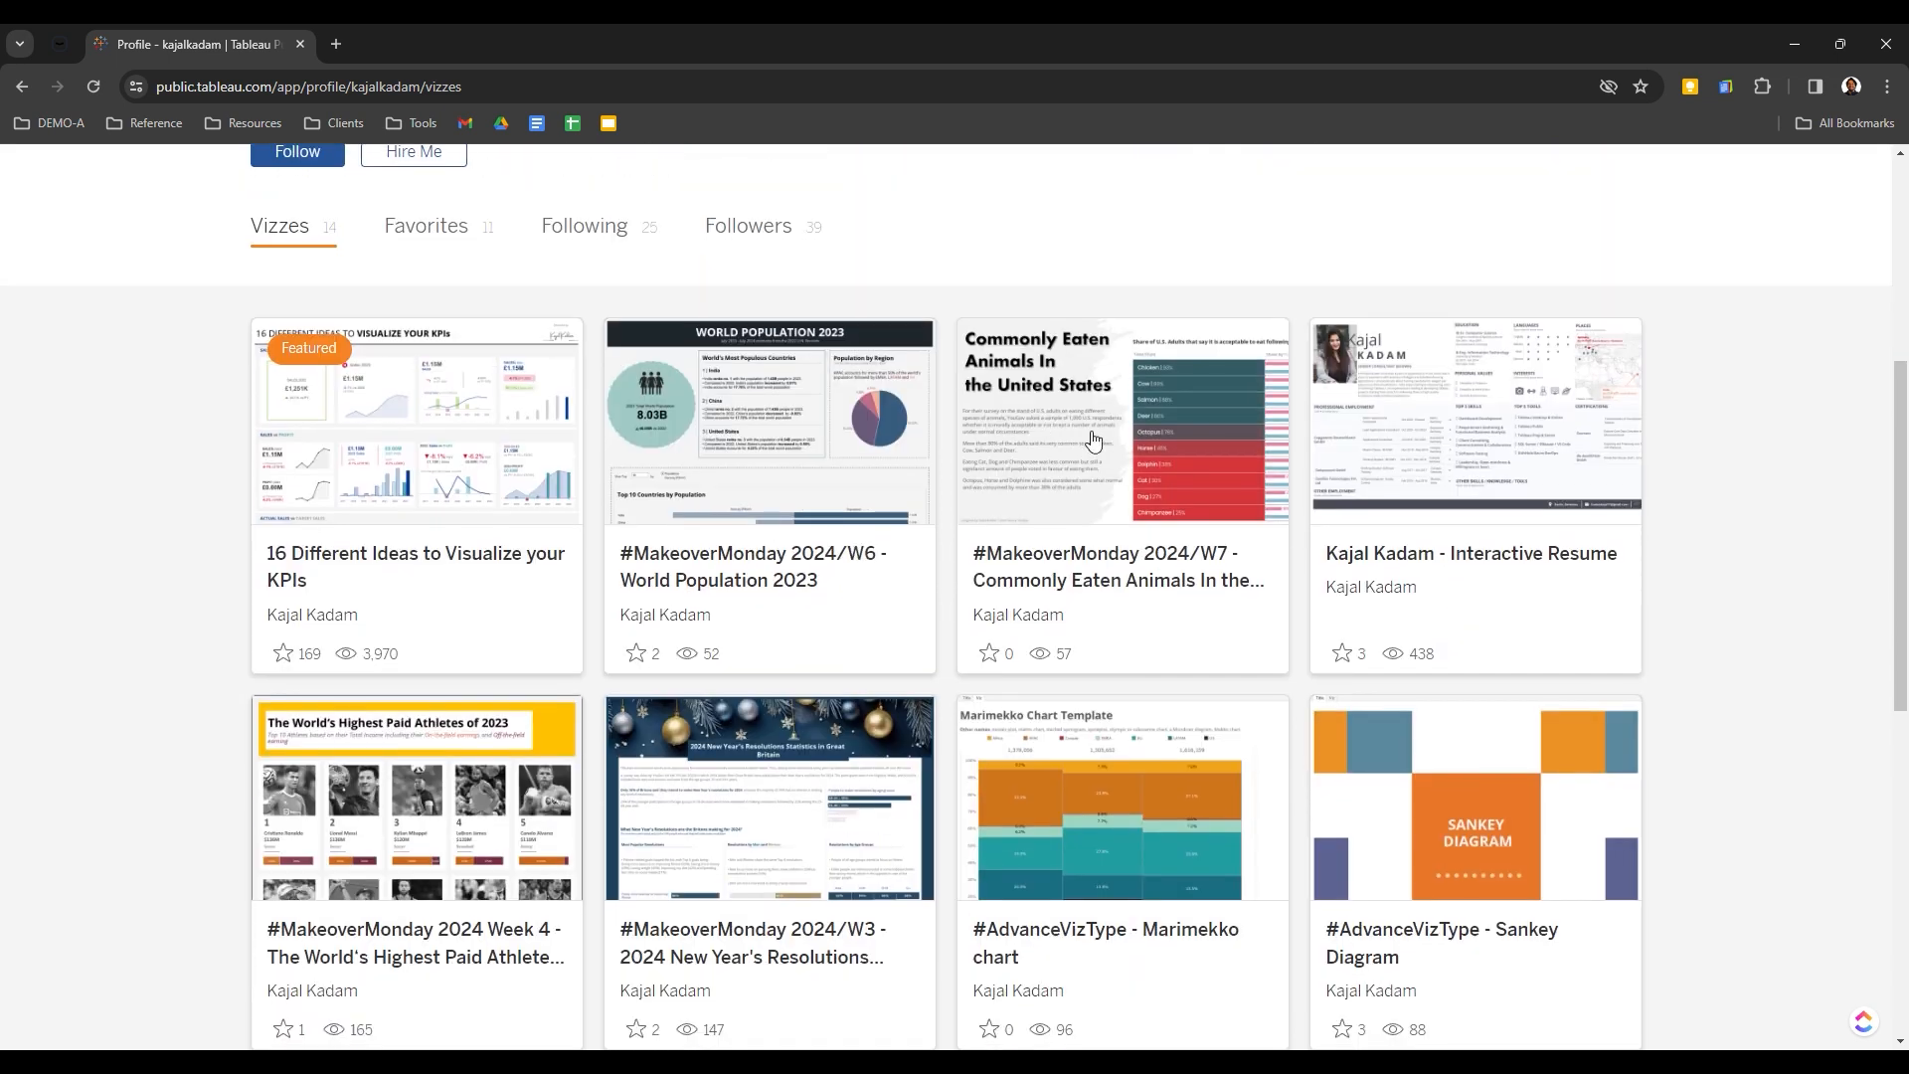
{"action": "scroll", "coordinate": [1258, 552], "scroll_direction": "down", "scroll_amount": 1}
{"action": "scroll", "coordinate": [1258, 551], "scroll_direction": "down", "scroll_amount": 6}
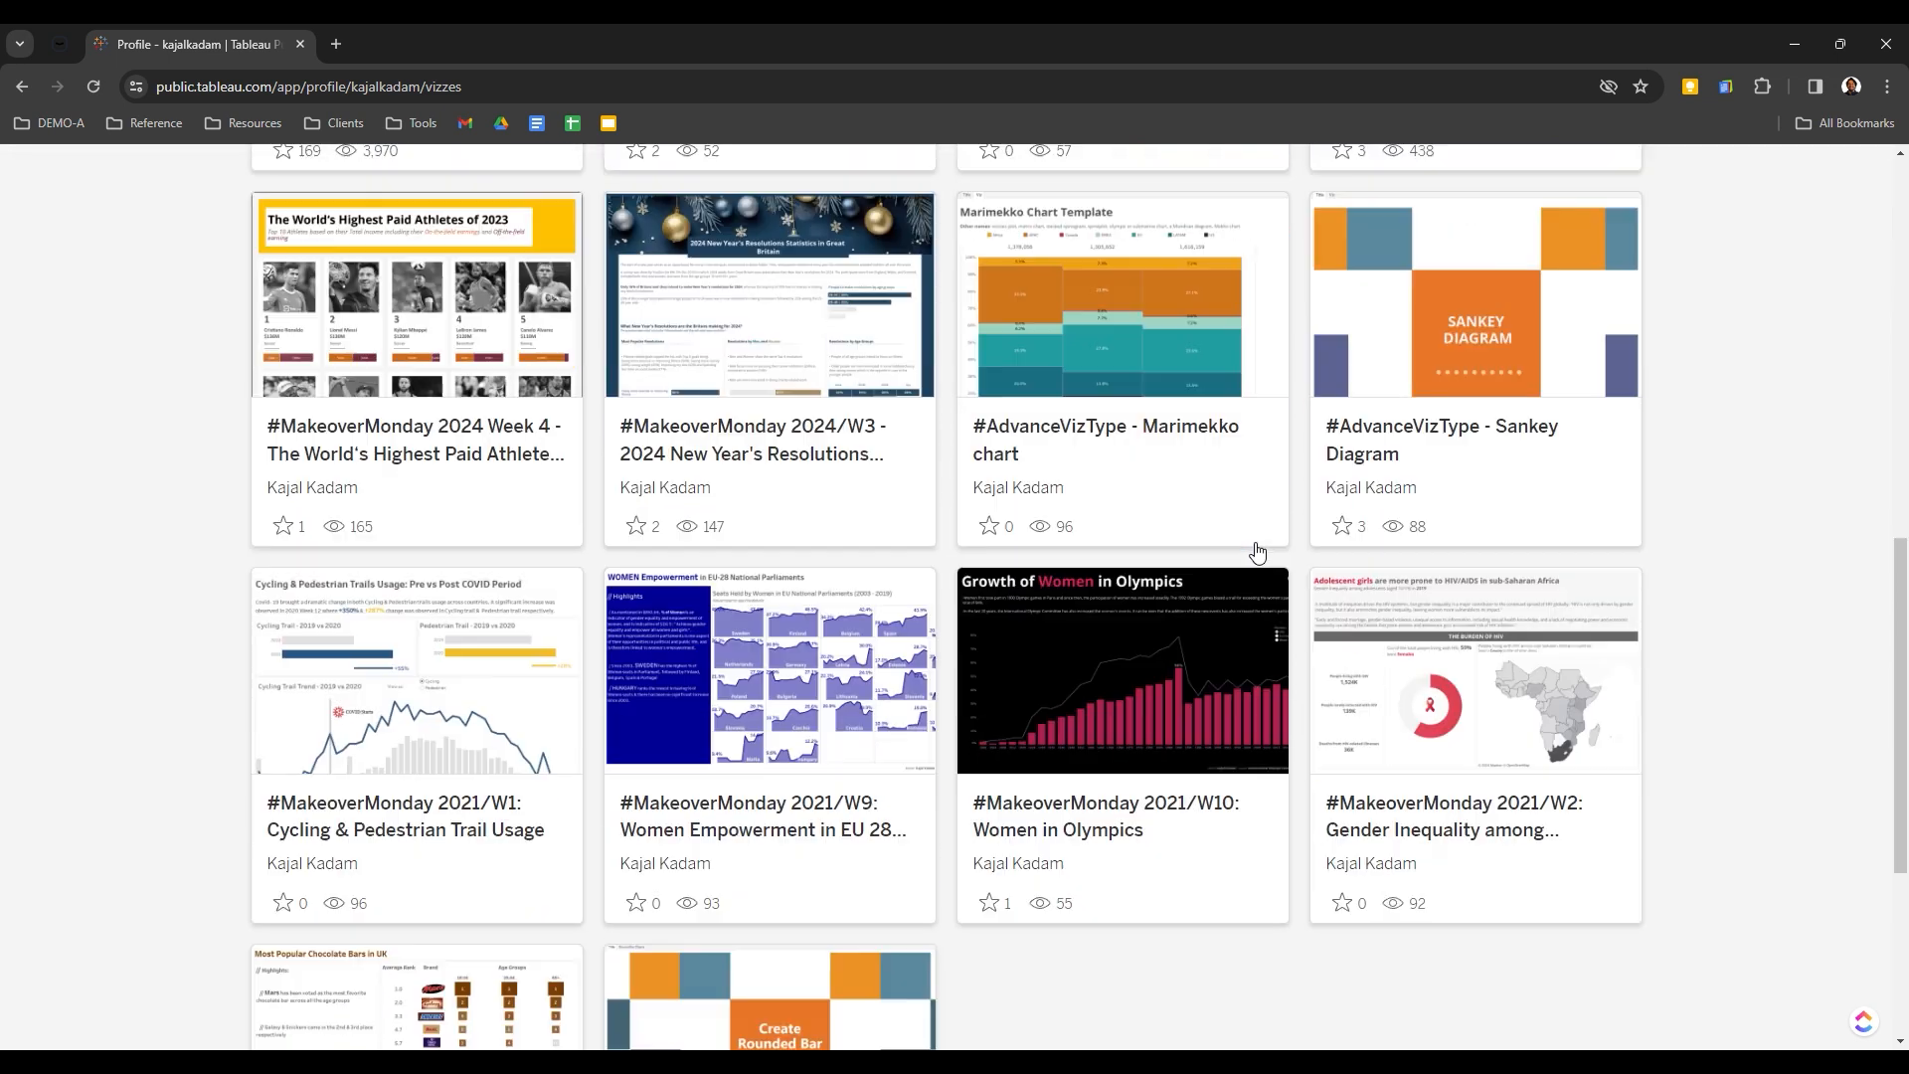
{"action": "scroll", "coordinate": [1113, 741], "scroll_direction": "up", "scroll_amount": 3}
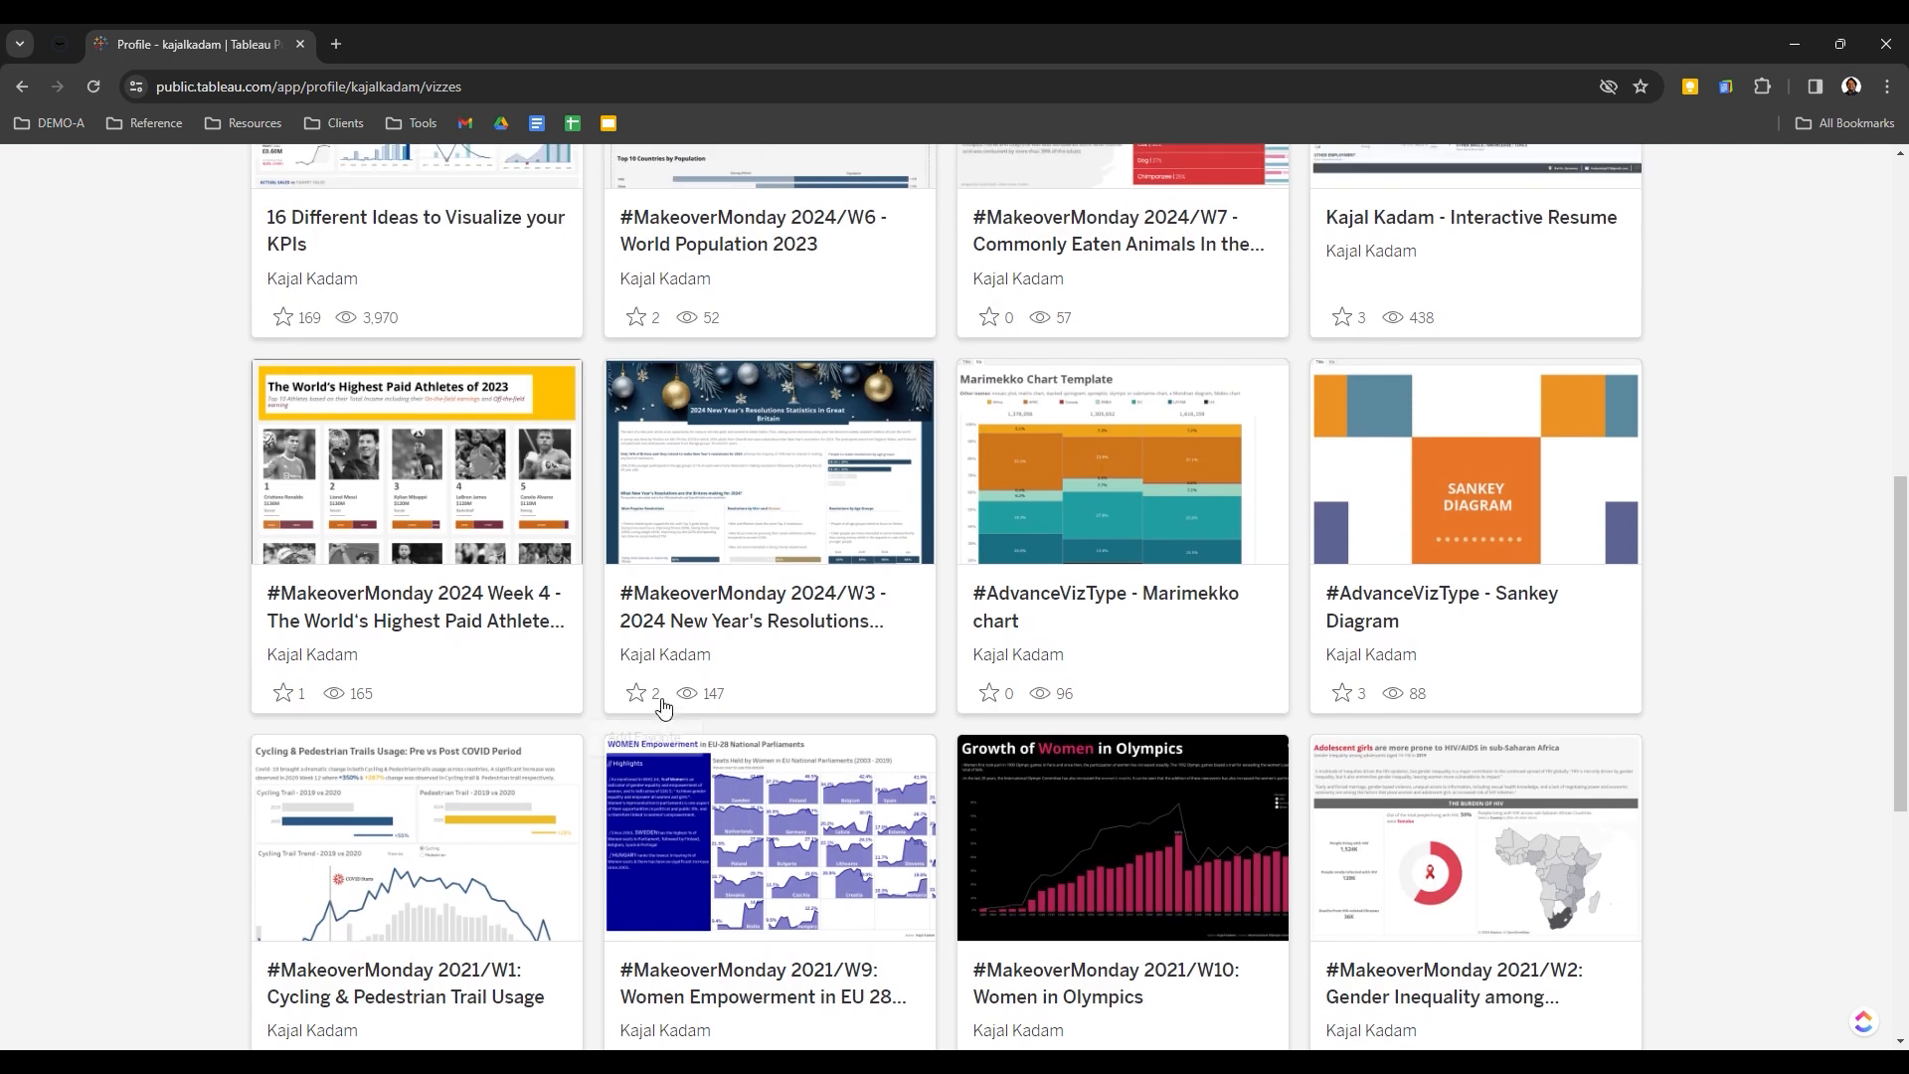
{"action": "scroll", "coordinate": [427, 905], "scroll_direction": "down", "scroll_amount": 1}
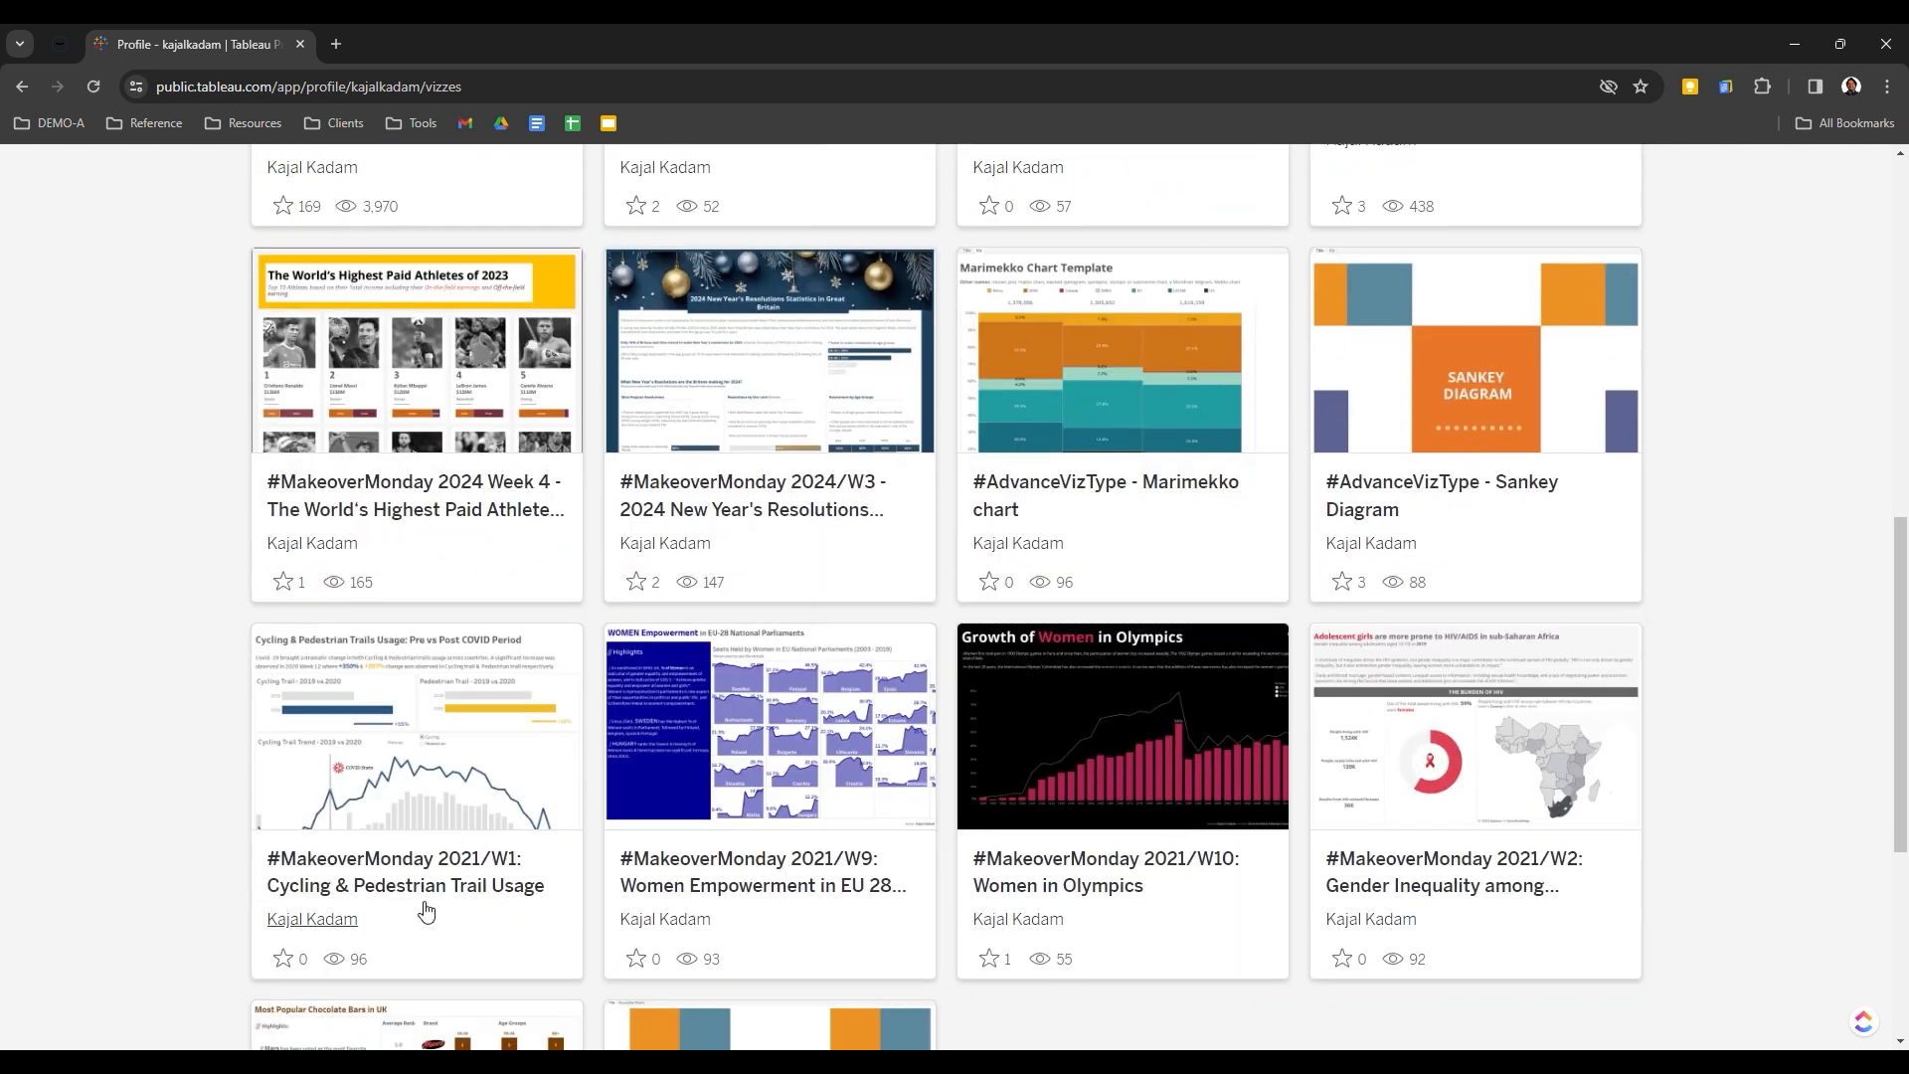
Open "#MakeoverMonday 2021/W1: Cycling & Pedestrian Trail Usage" and select the 2020 and finally the 2019 bar in the Pedestrian Trail chart
{"action": "left_click", "coordinate": [454, 770]}
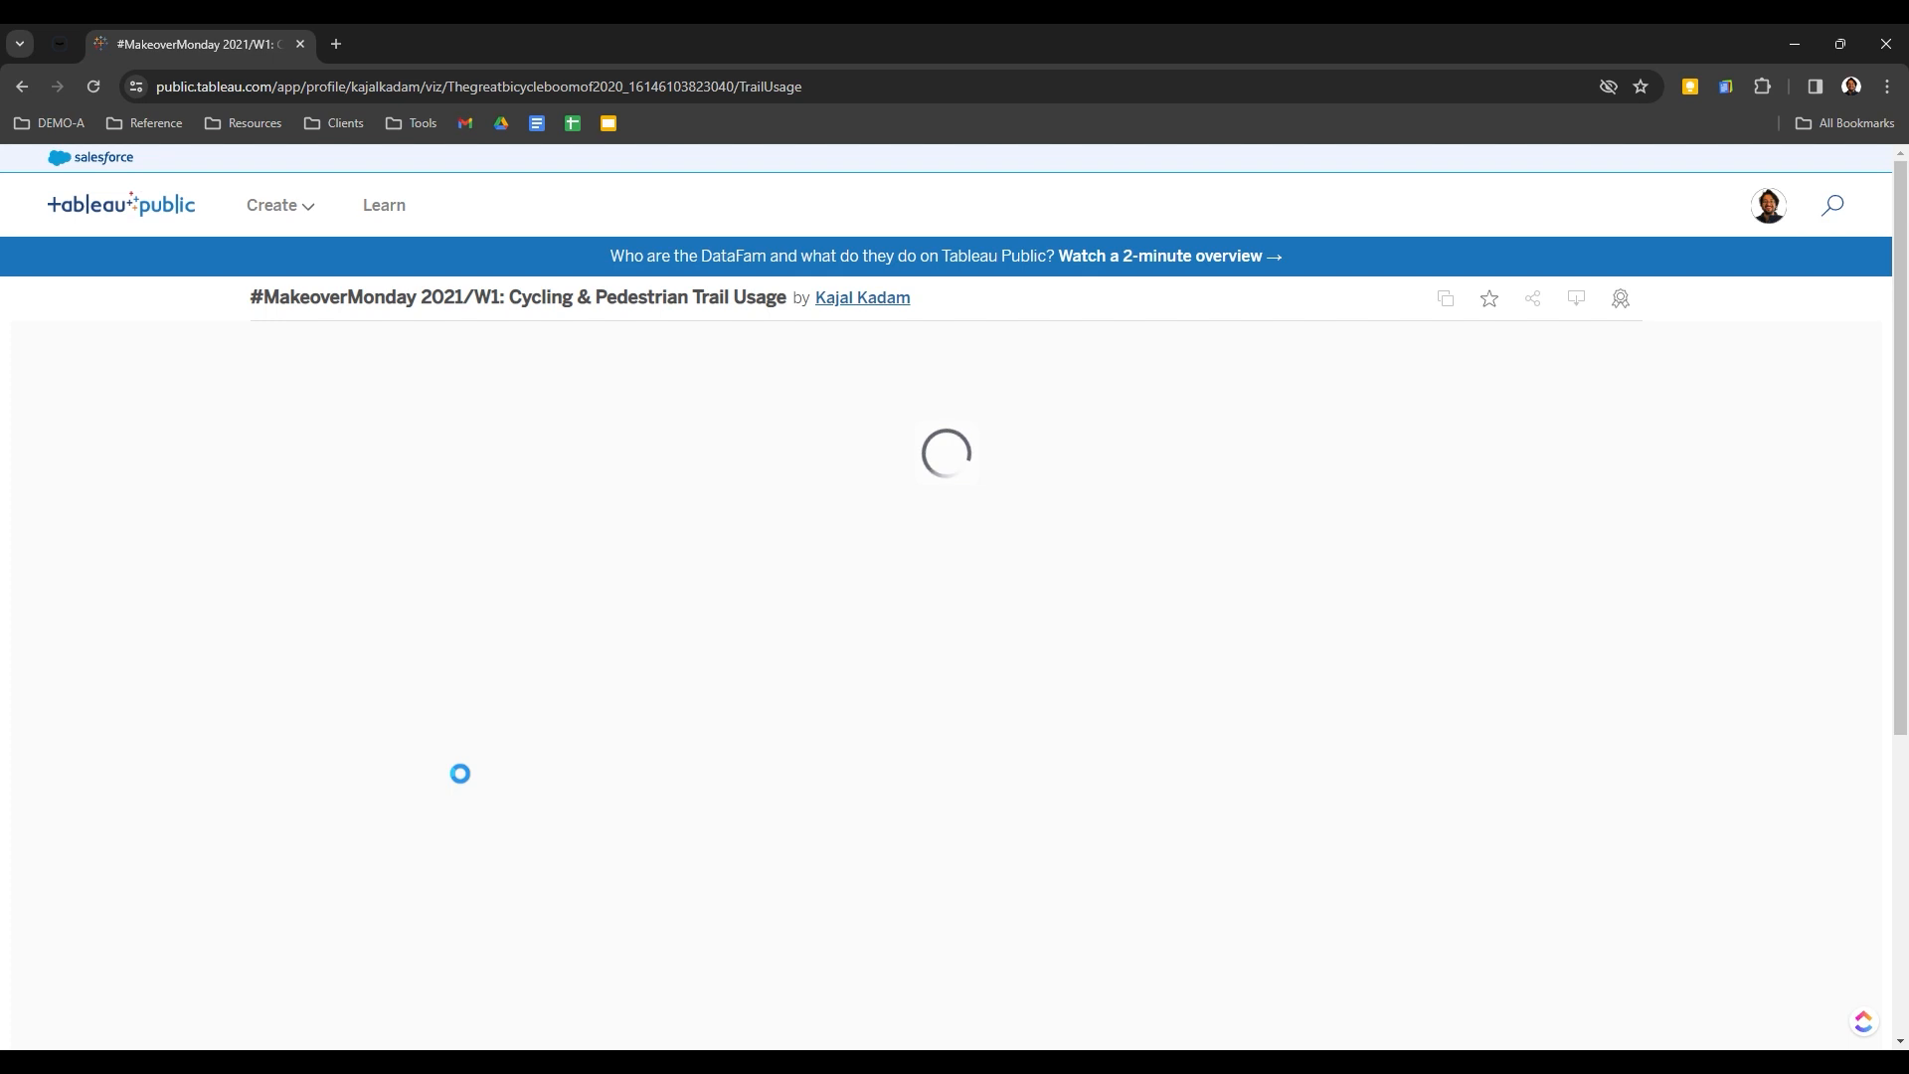
{"action": "mouse_move", "coordinate": [1152, 593]}
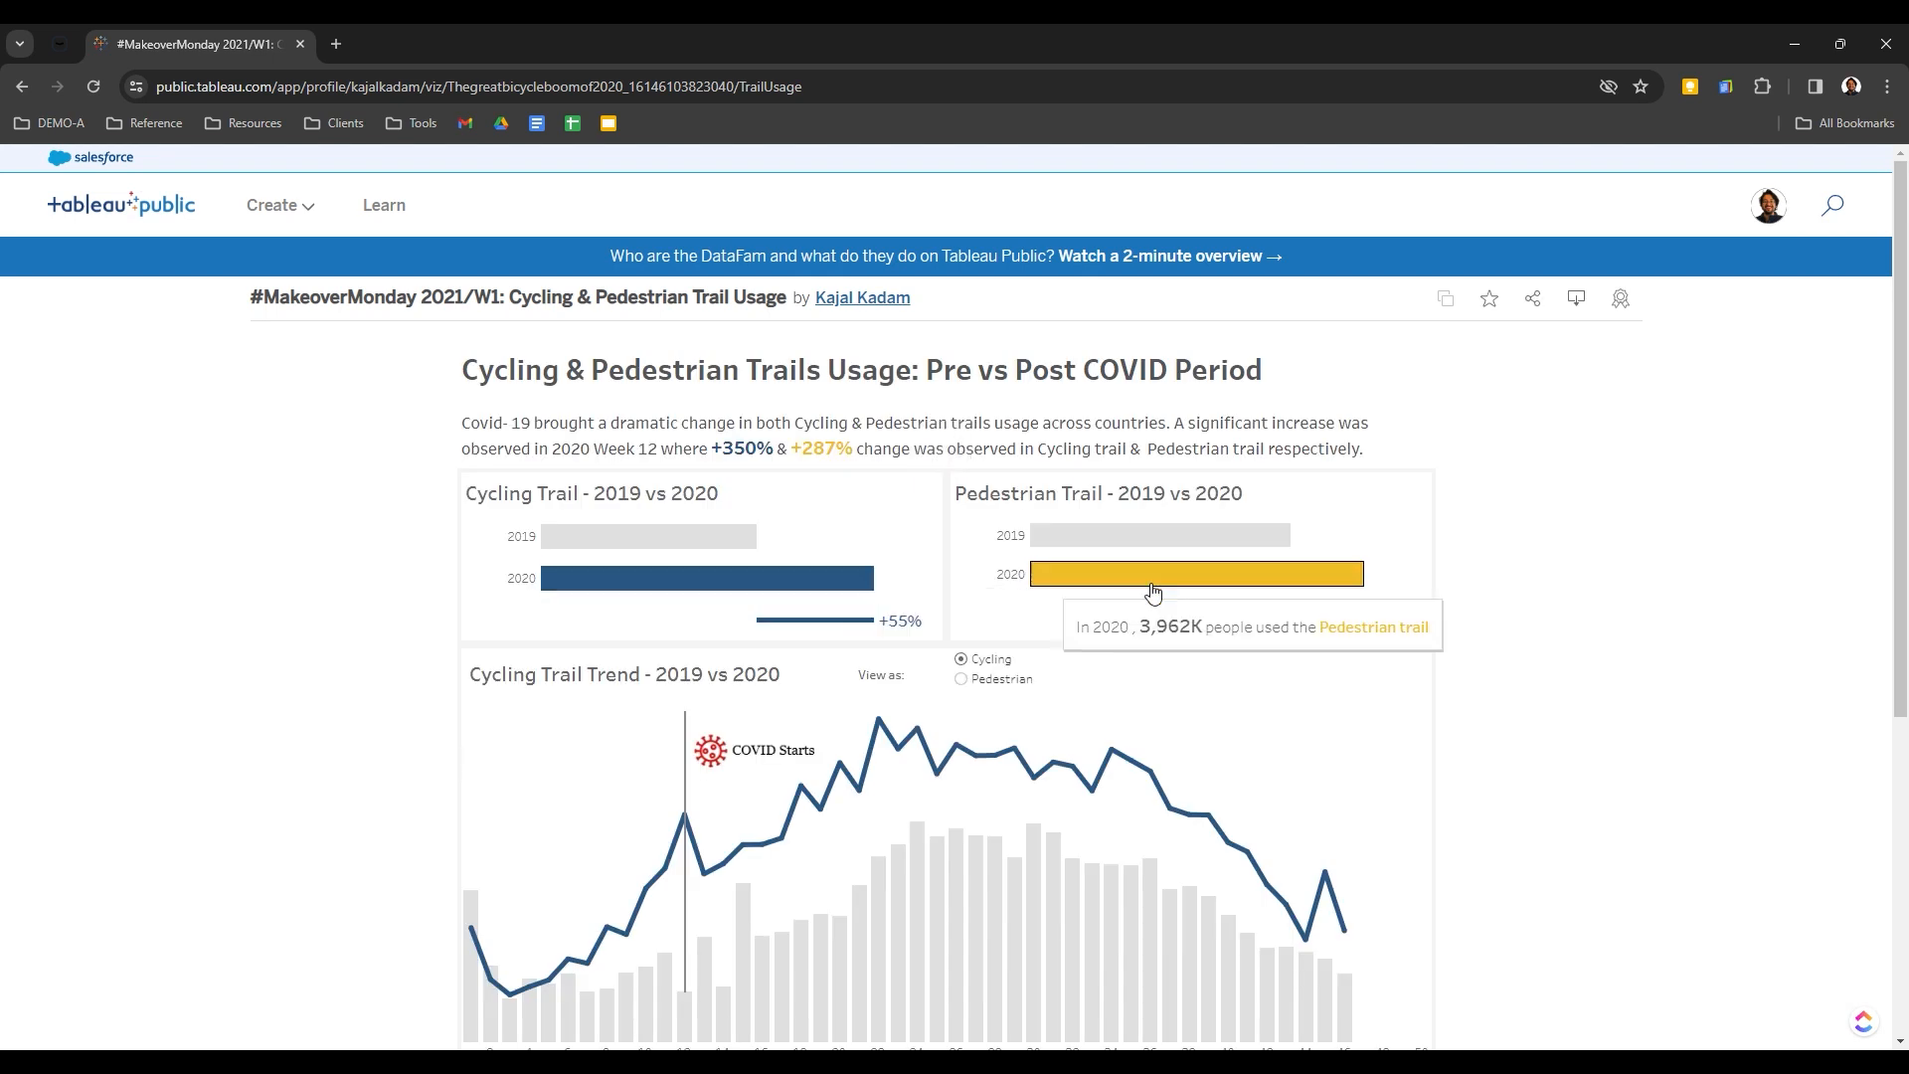
{"action": "scroll", "coordinate": [1619, 669], "scroll_direction": "down", "scroll_amount": 2}
{"action": "mouse_move", "coordinate": [1317, 775]}
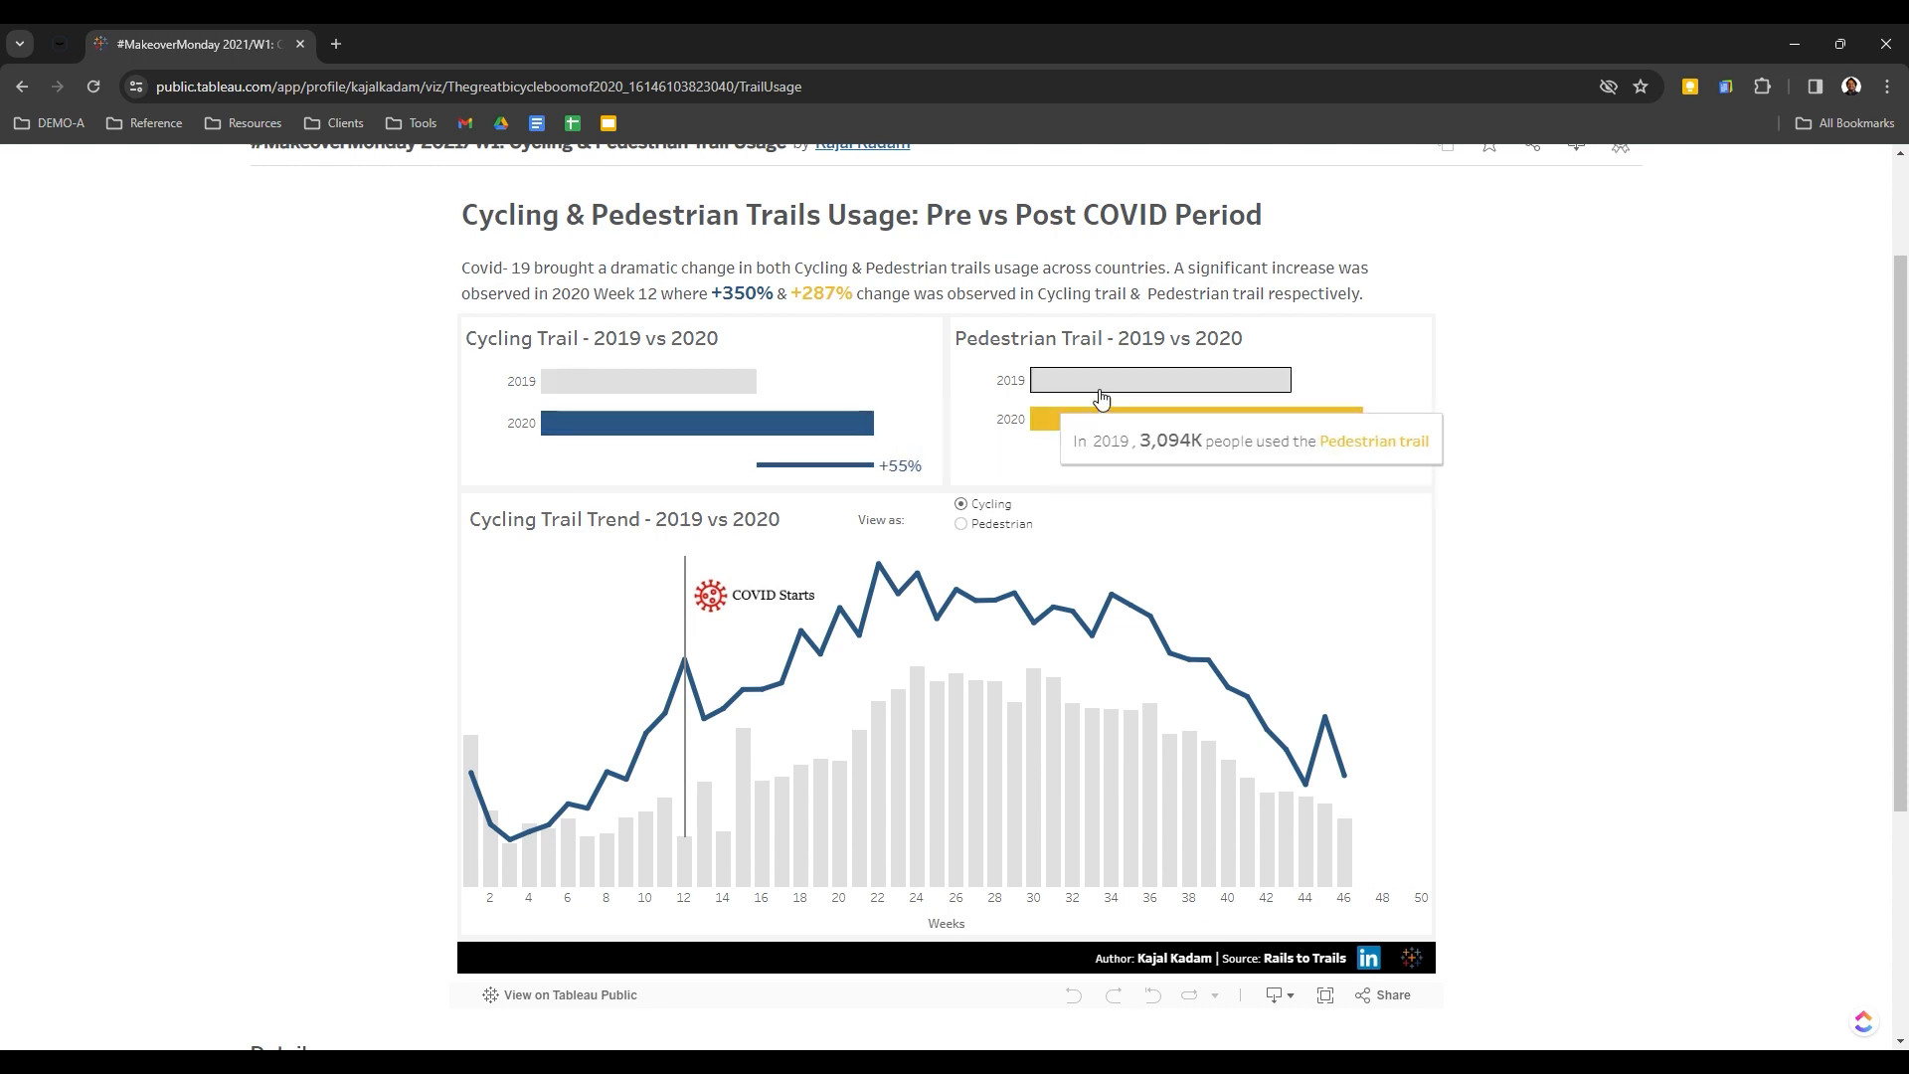
{"action": "left_click", "coordinate": [1146, 425]}
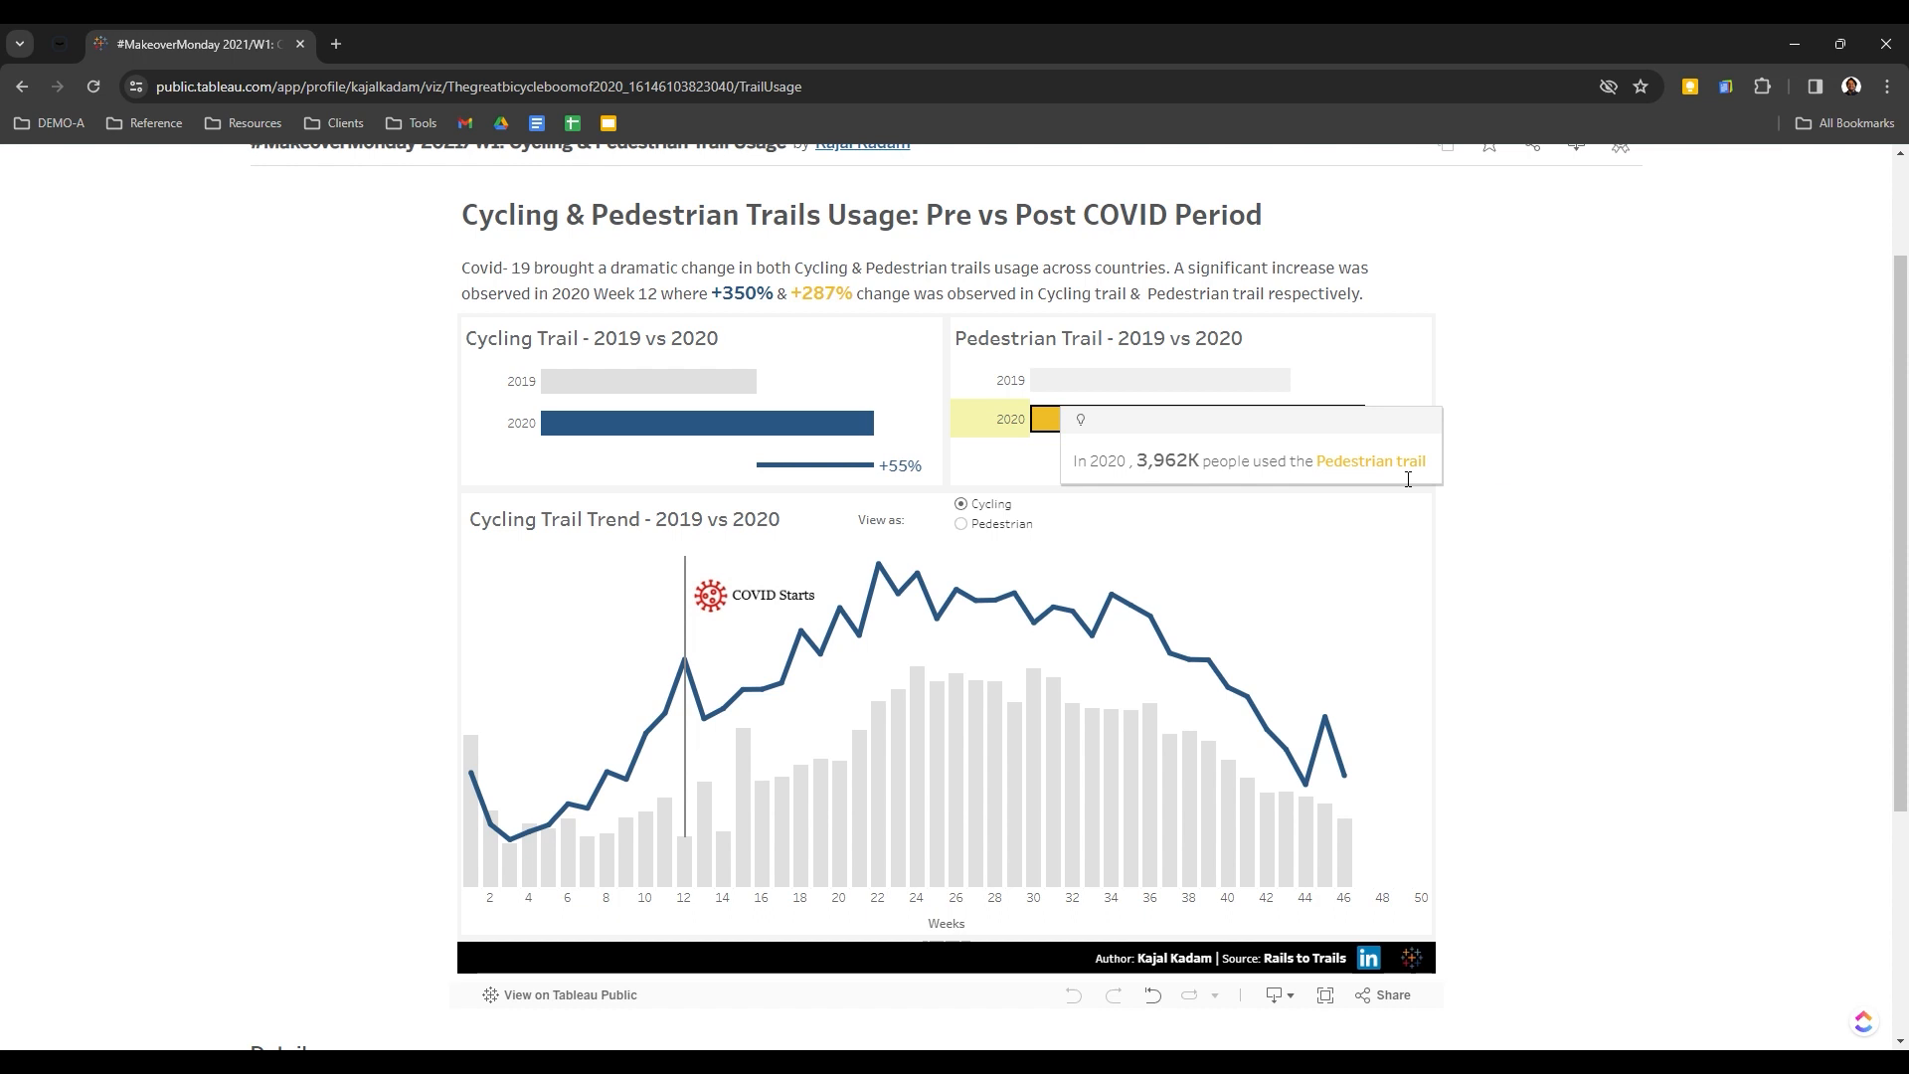
{"action": "left_click", "coordinate": [1206, 388]}
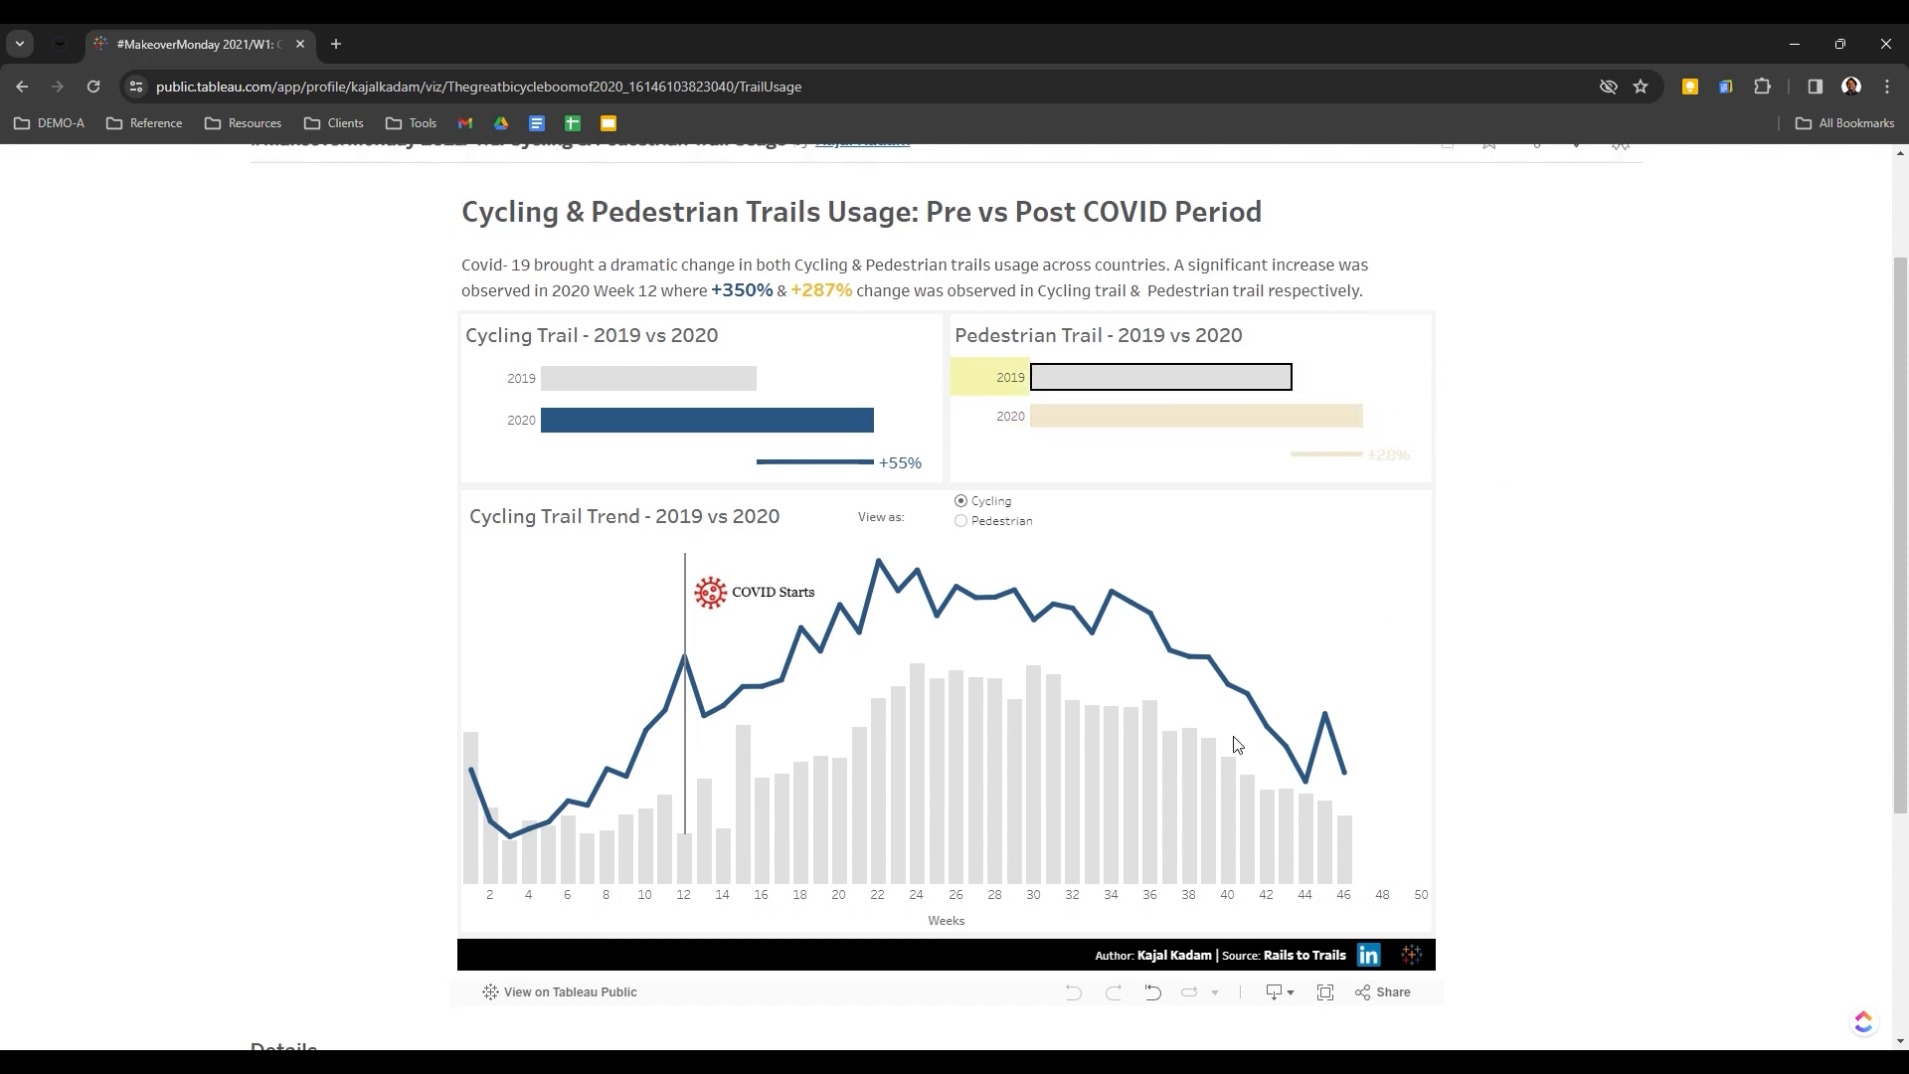
Check the 2020 Cycling Trail bar's details and set the weekly trend chart to view as Pedestrian
{"action": "scroll", "coordinate": [1238, 747], "scroll_direction": "down", "scroll_amount": 2}
{"action": "scroll", "coordinate": [1236, 745], "scroll_direction": "up", "scroll_amount": 1}
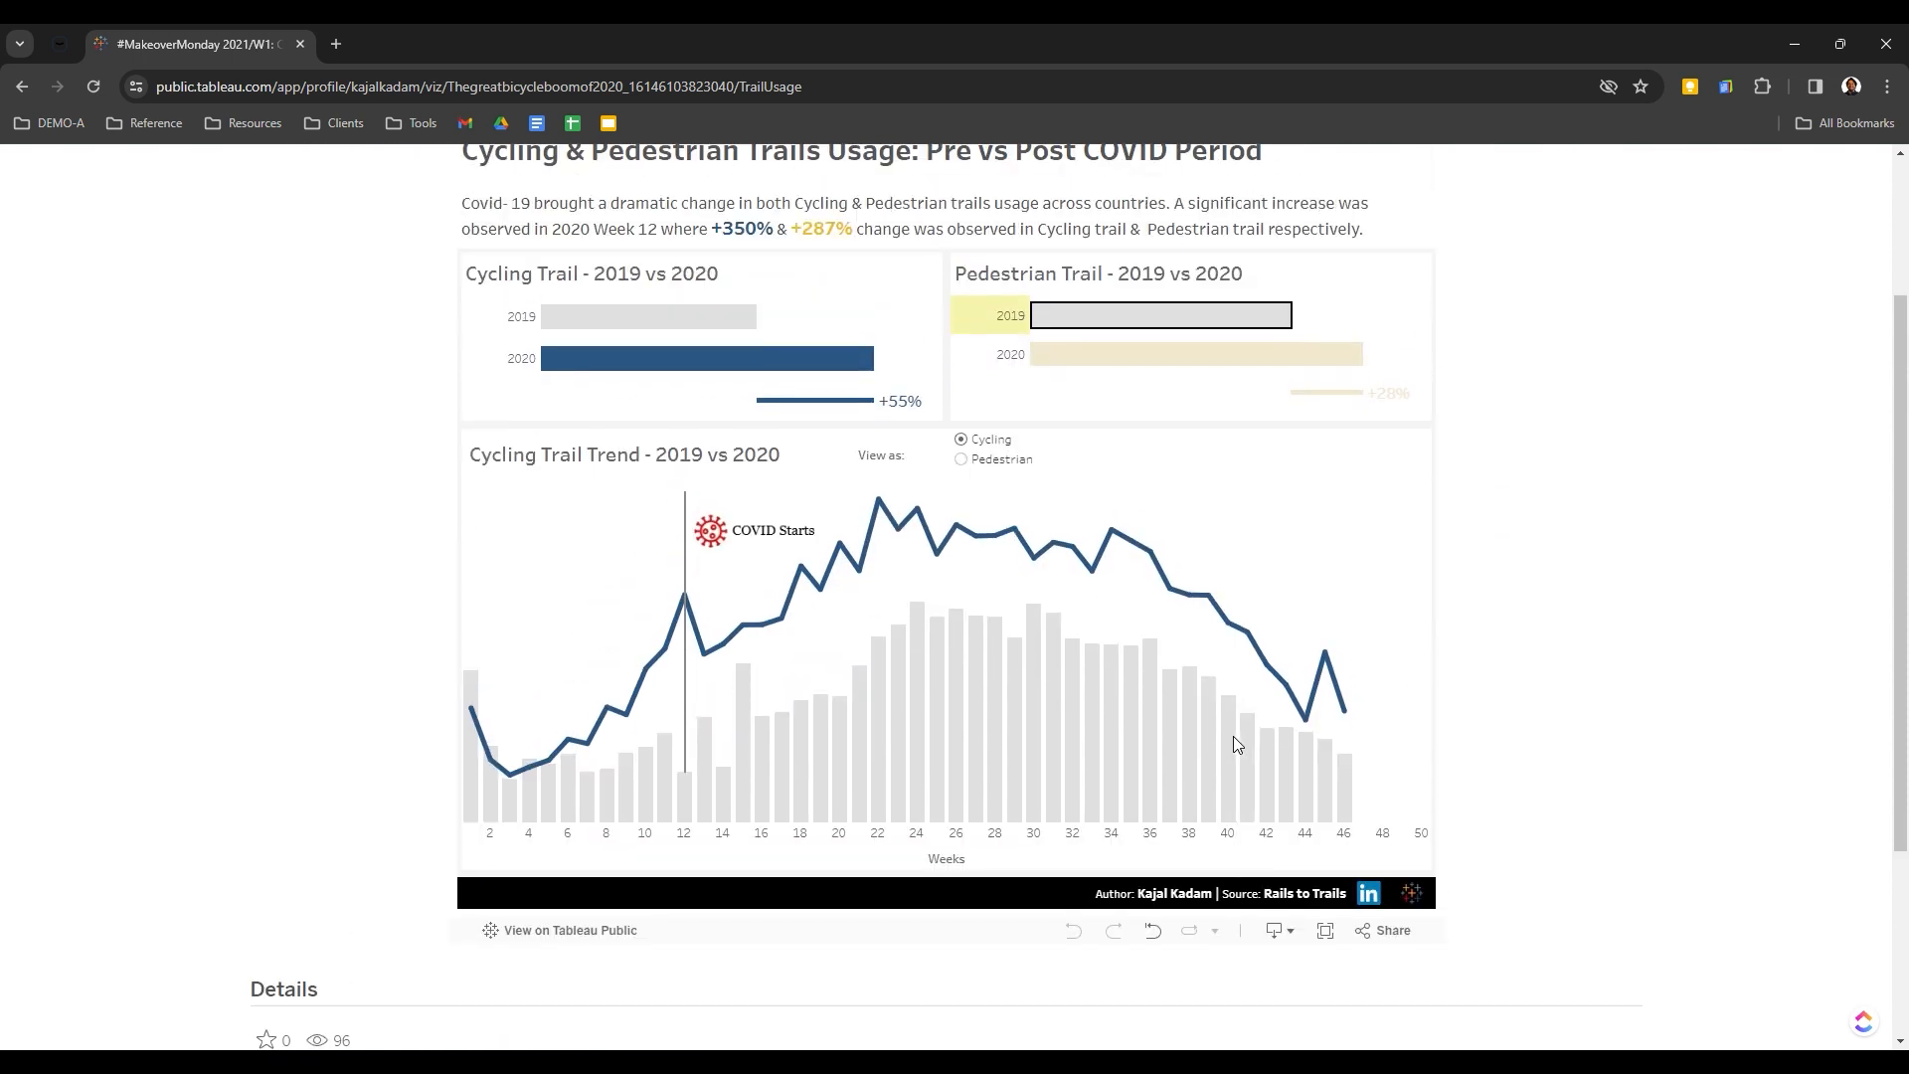
{"action": "scroll", "coordinate": [1236, 744], "scroll_direction": "up", "scroll_amount": 2}
{"action": "mouse_move", "coordinate": [882, 608]}
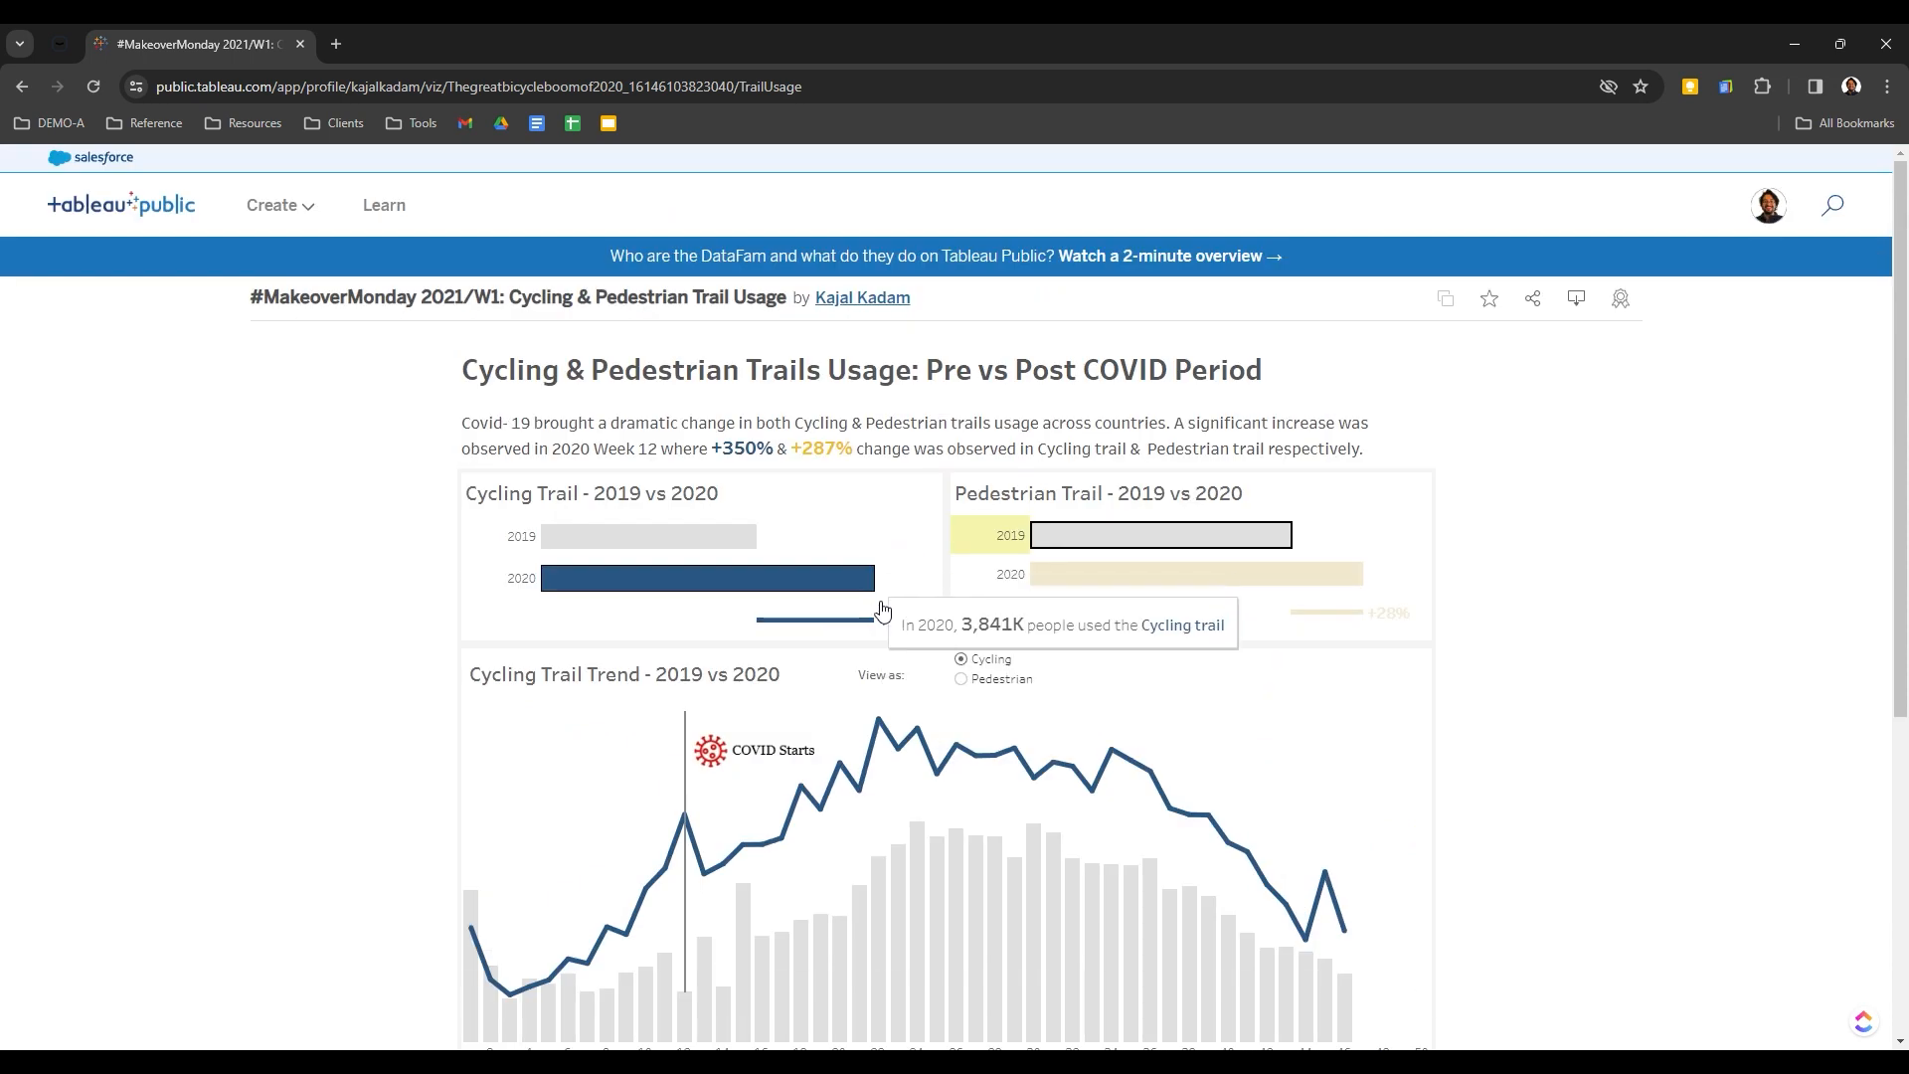
{"action": "left_click", "coordinate": [973, 685]}
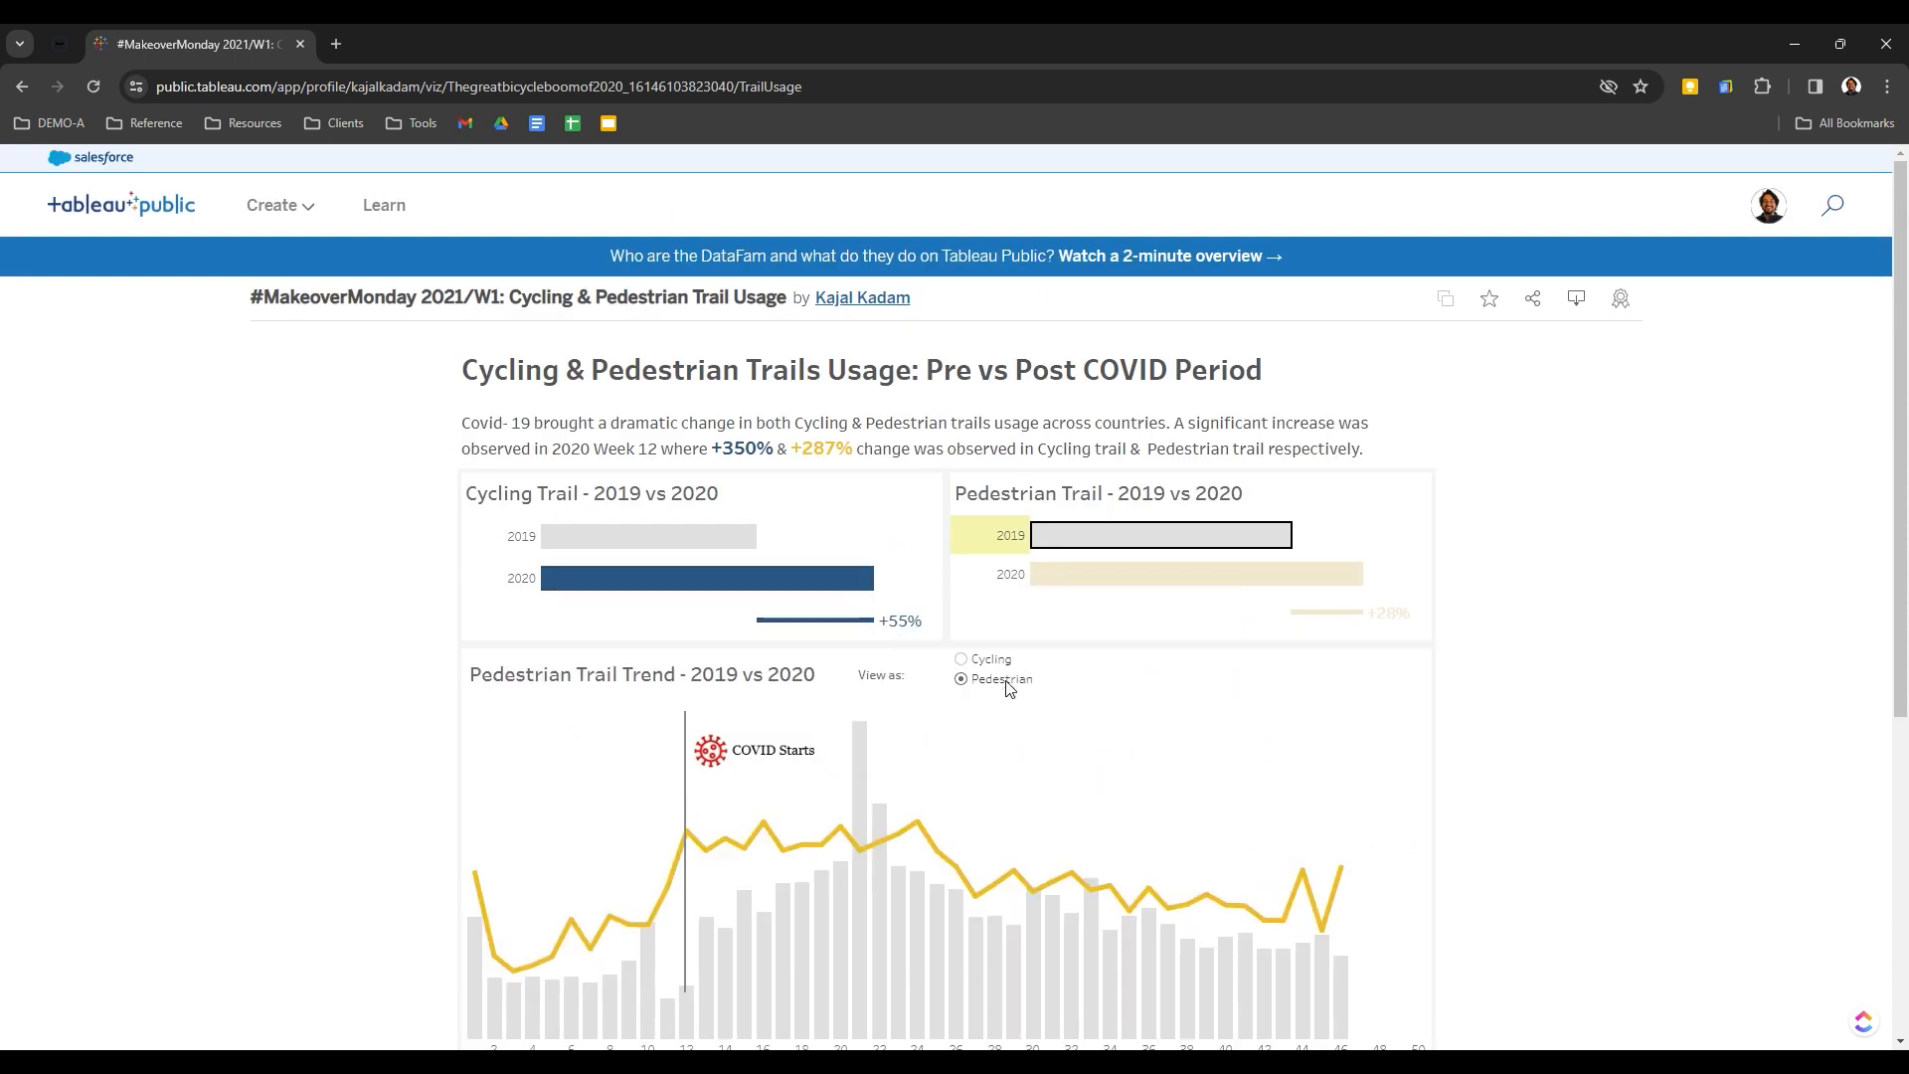
Compare the weekly trail trends by viewing the chart as Cycling and again as Pedestrian
{"action": "scroll", "coordinate": [1052, 793], "scroll_direction": "down", "scroll_amount": 2}
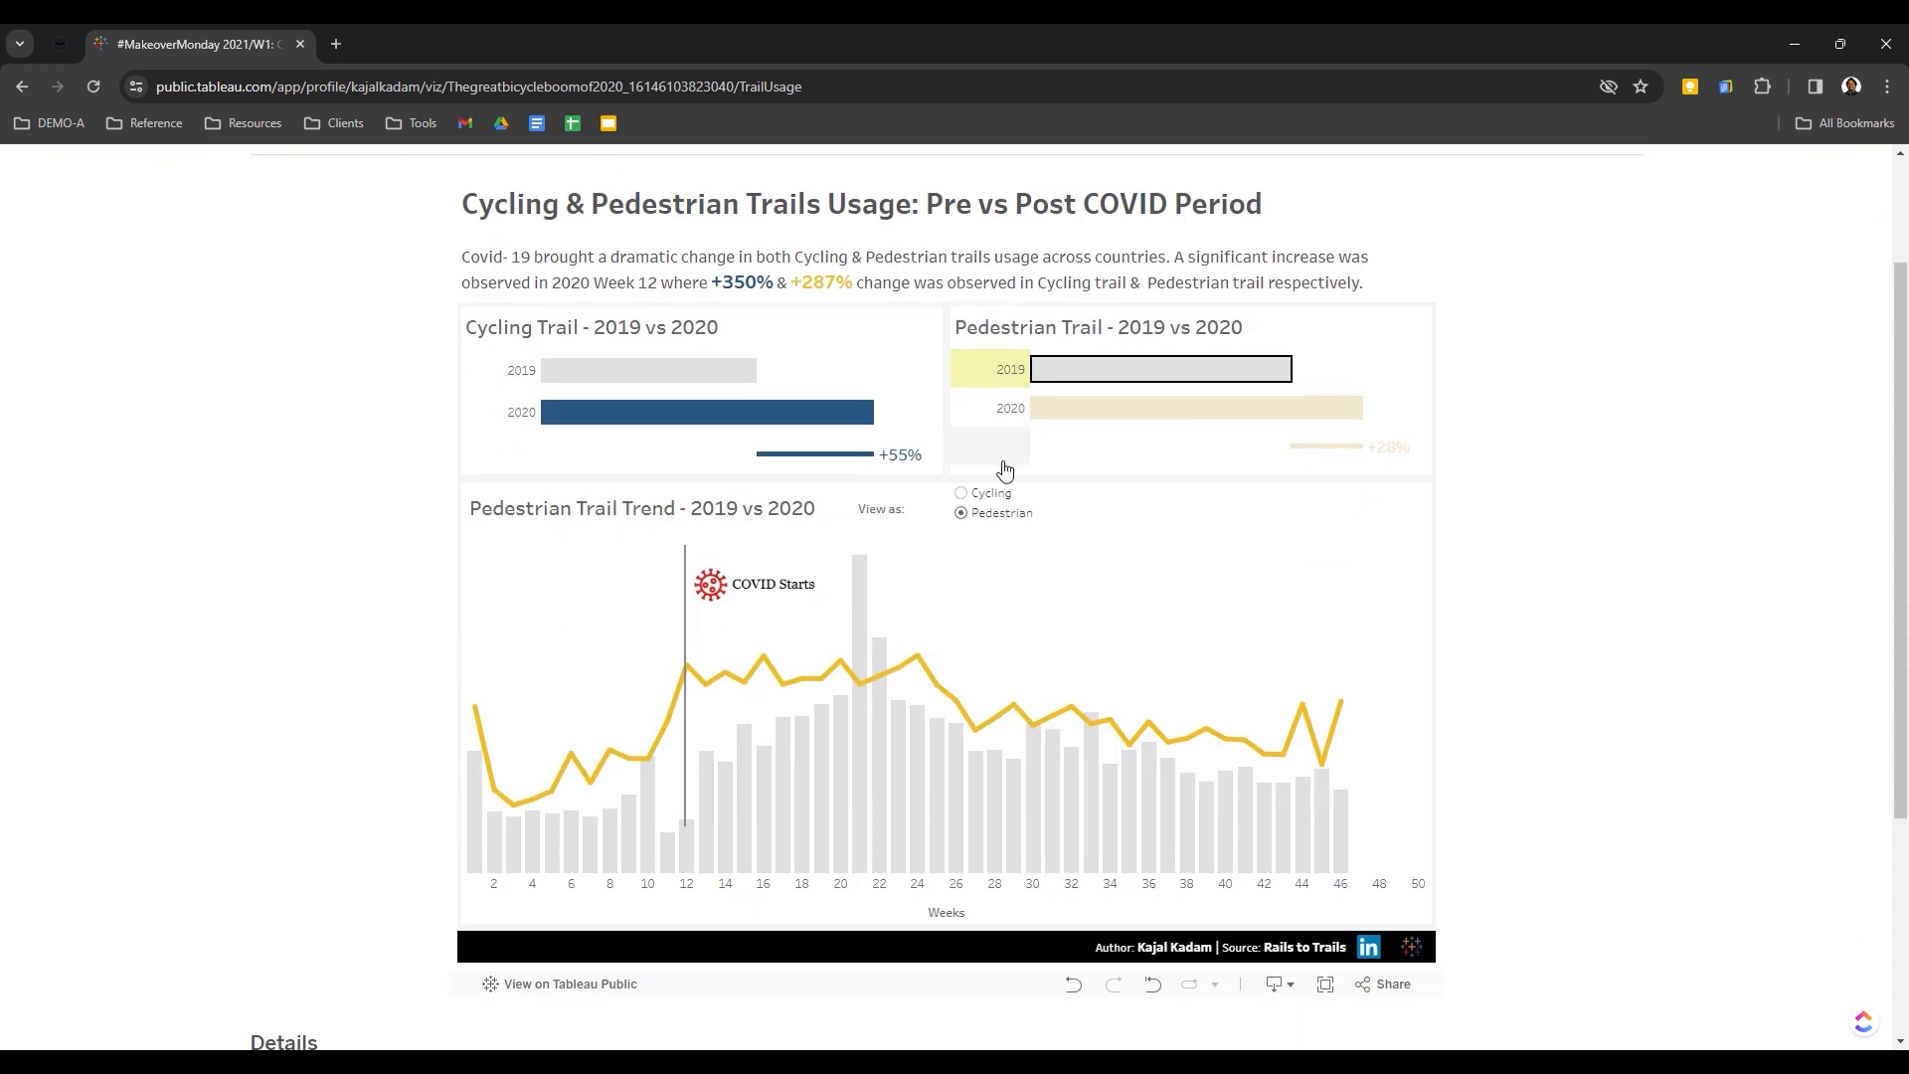
{"action": "left_click", "coordinate": [963, 493]}
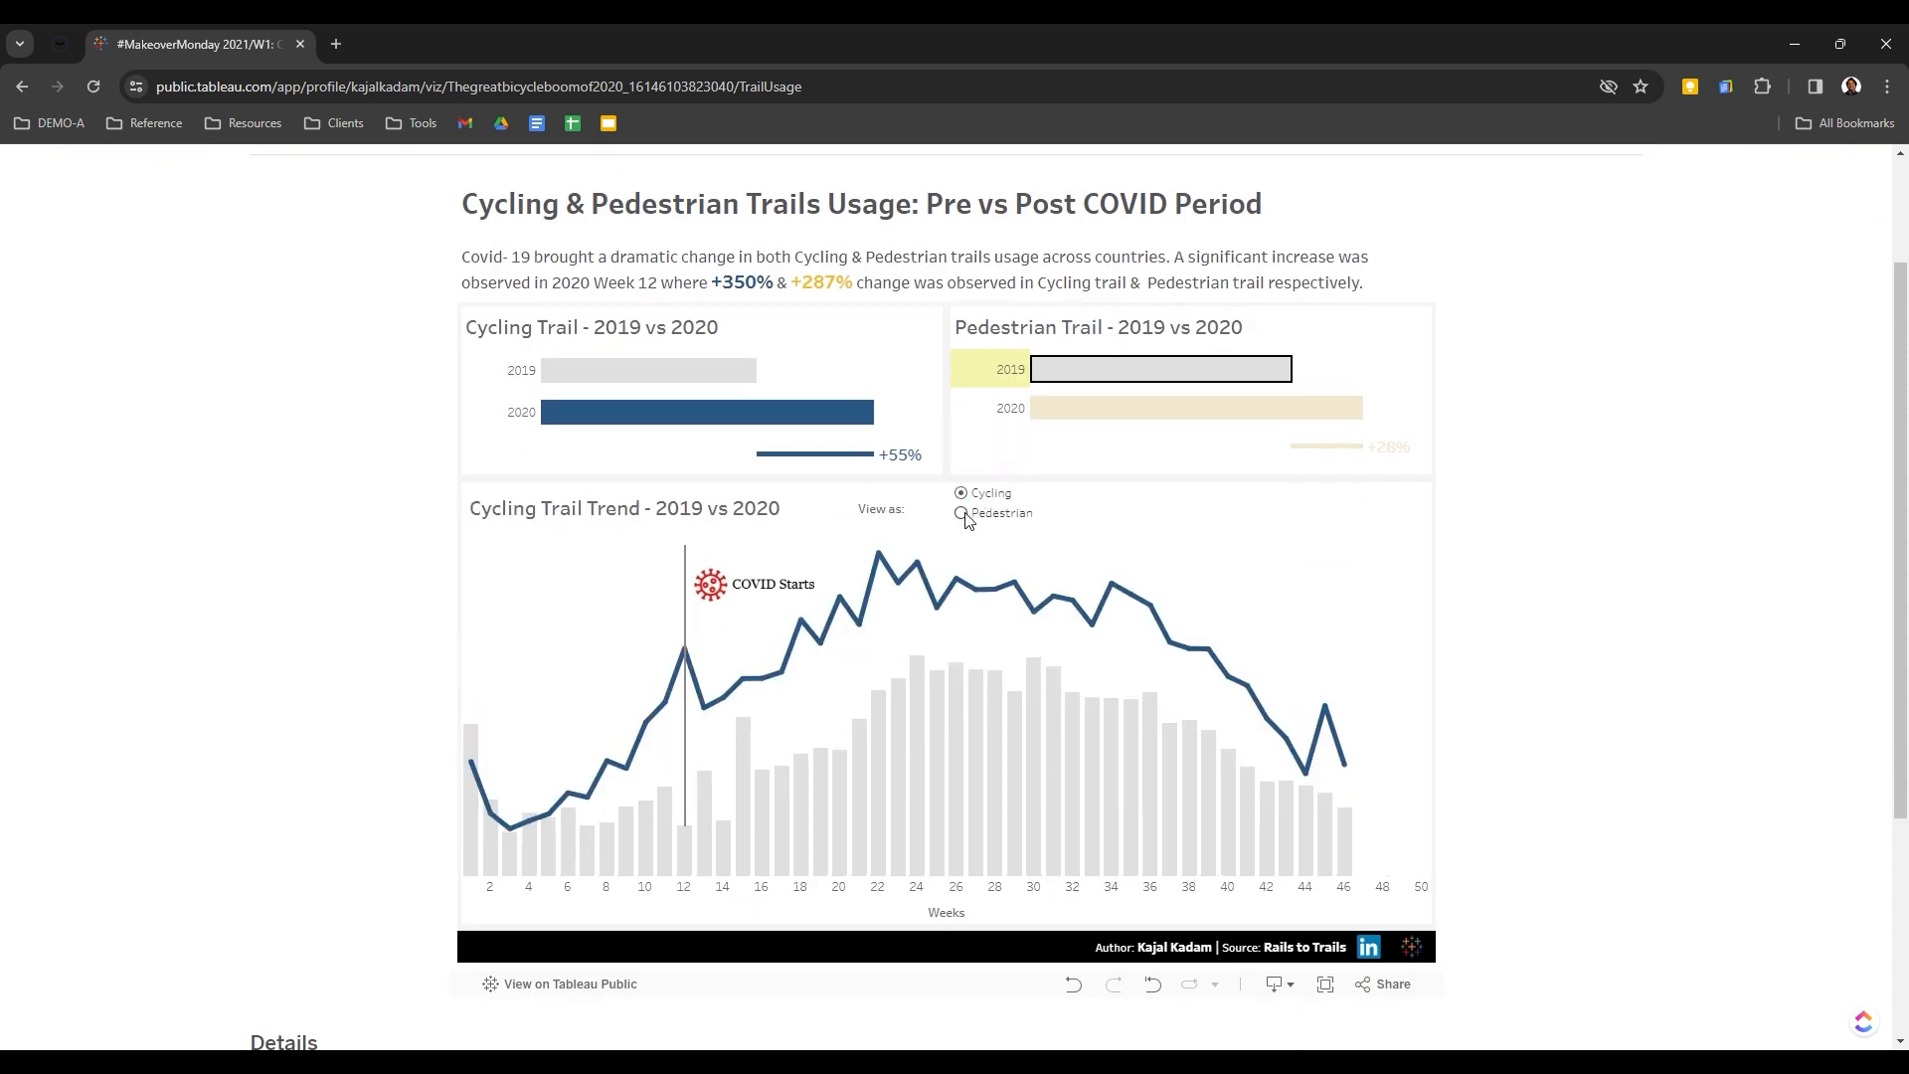
{"action": "left_click", "coordinate": [963, 513]}
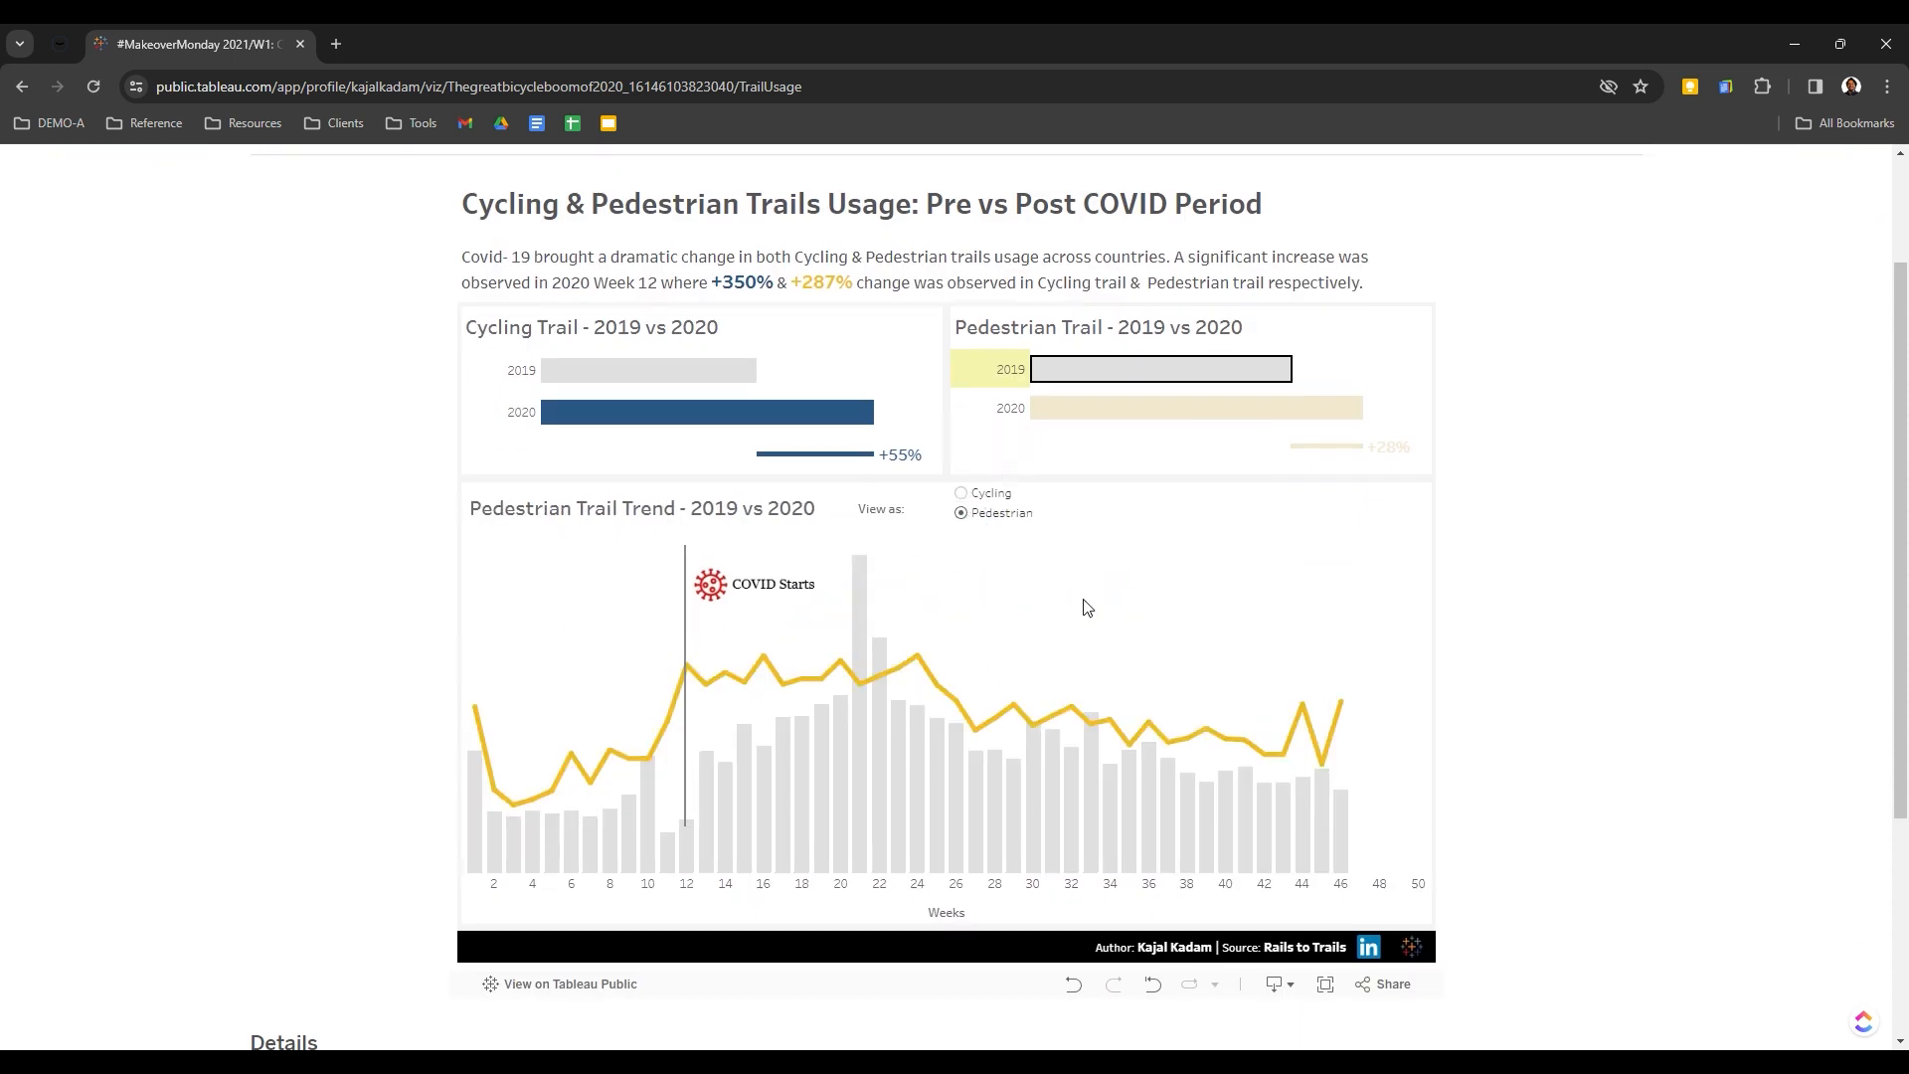
{"action": "scroll", "coordinate": [1084, 604], "scroll_direction": "up", "scroll_amount": 2}
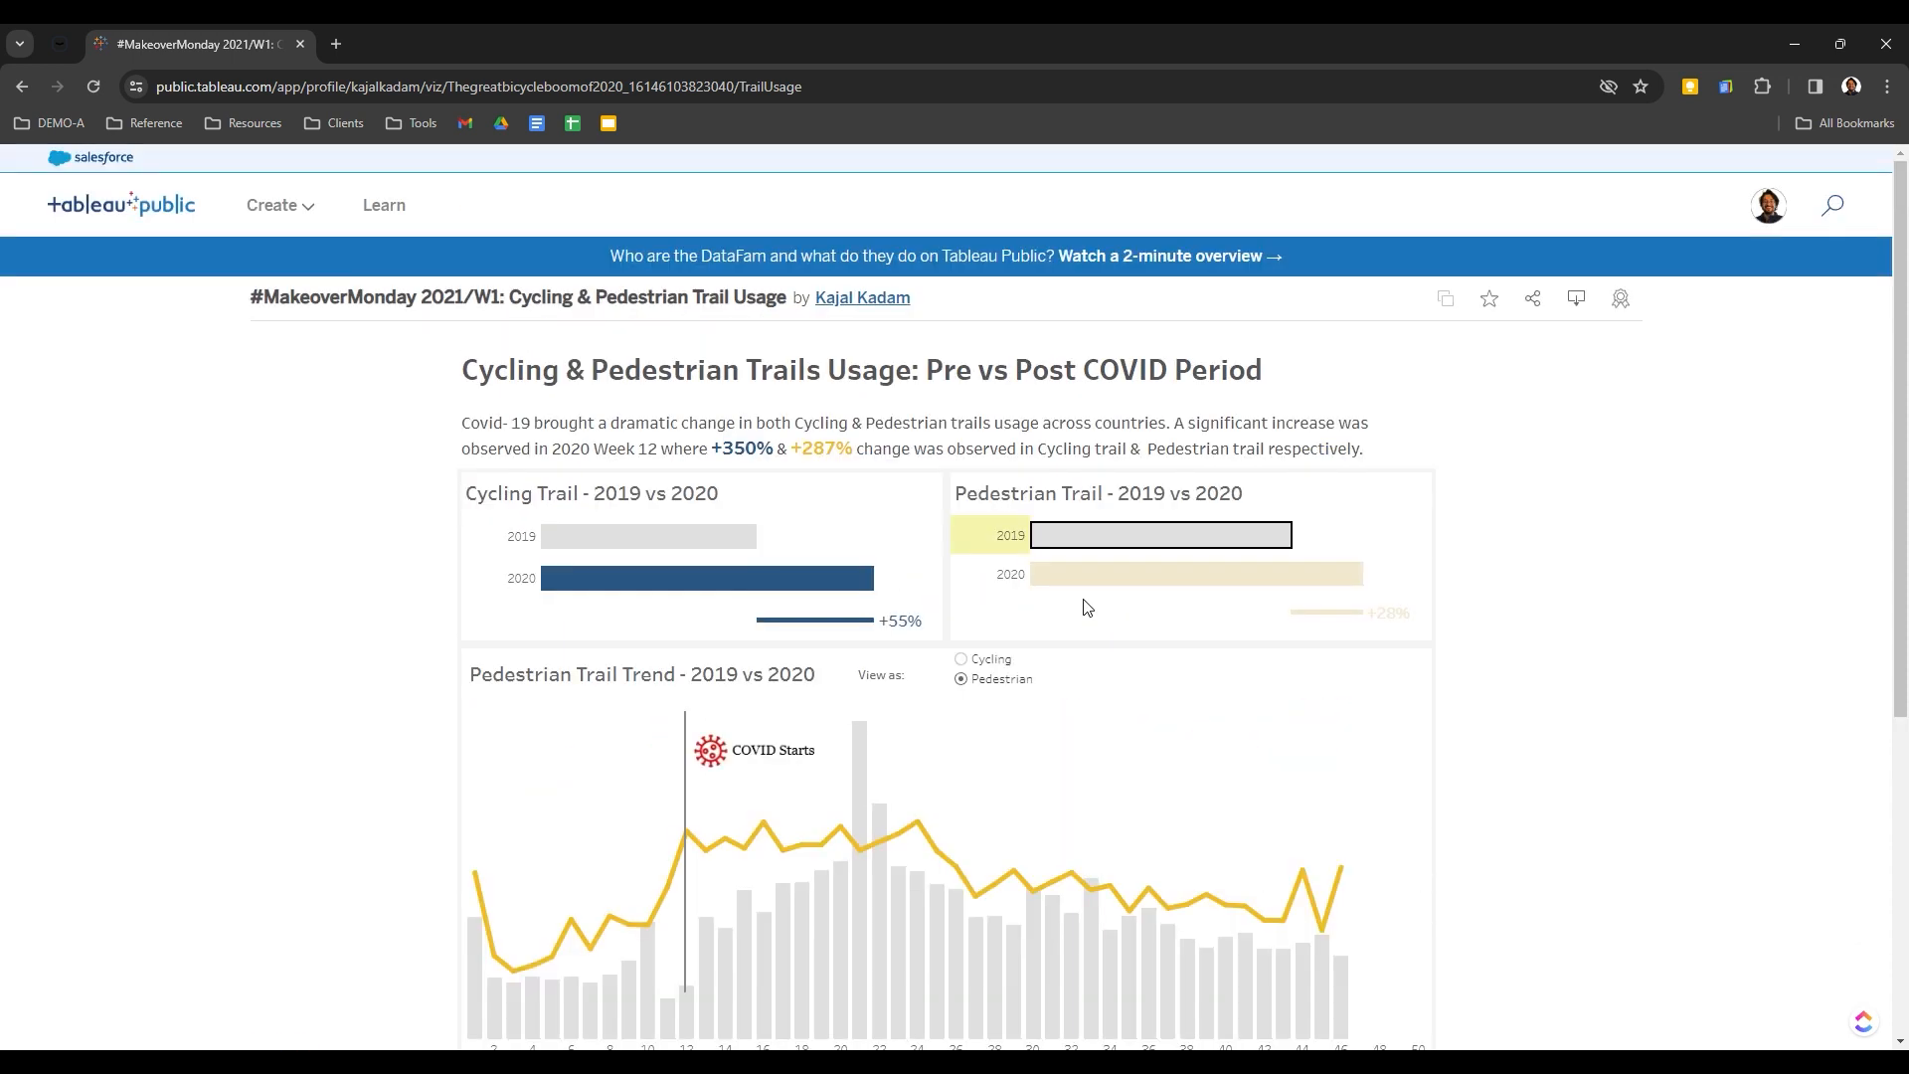
Return to the author's viz list, browse it, and open "#AdvanceVizType - Sankey Diagram"
{"action": "left_click", "coordinate": [26, 85]}
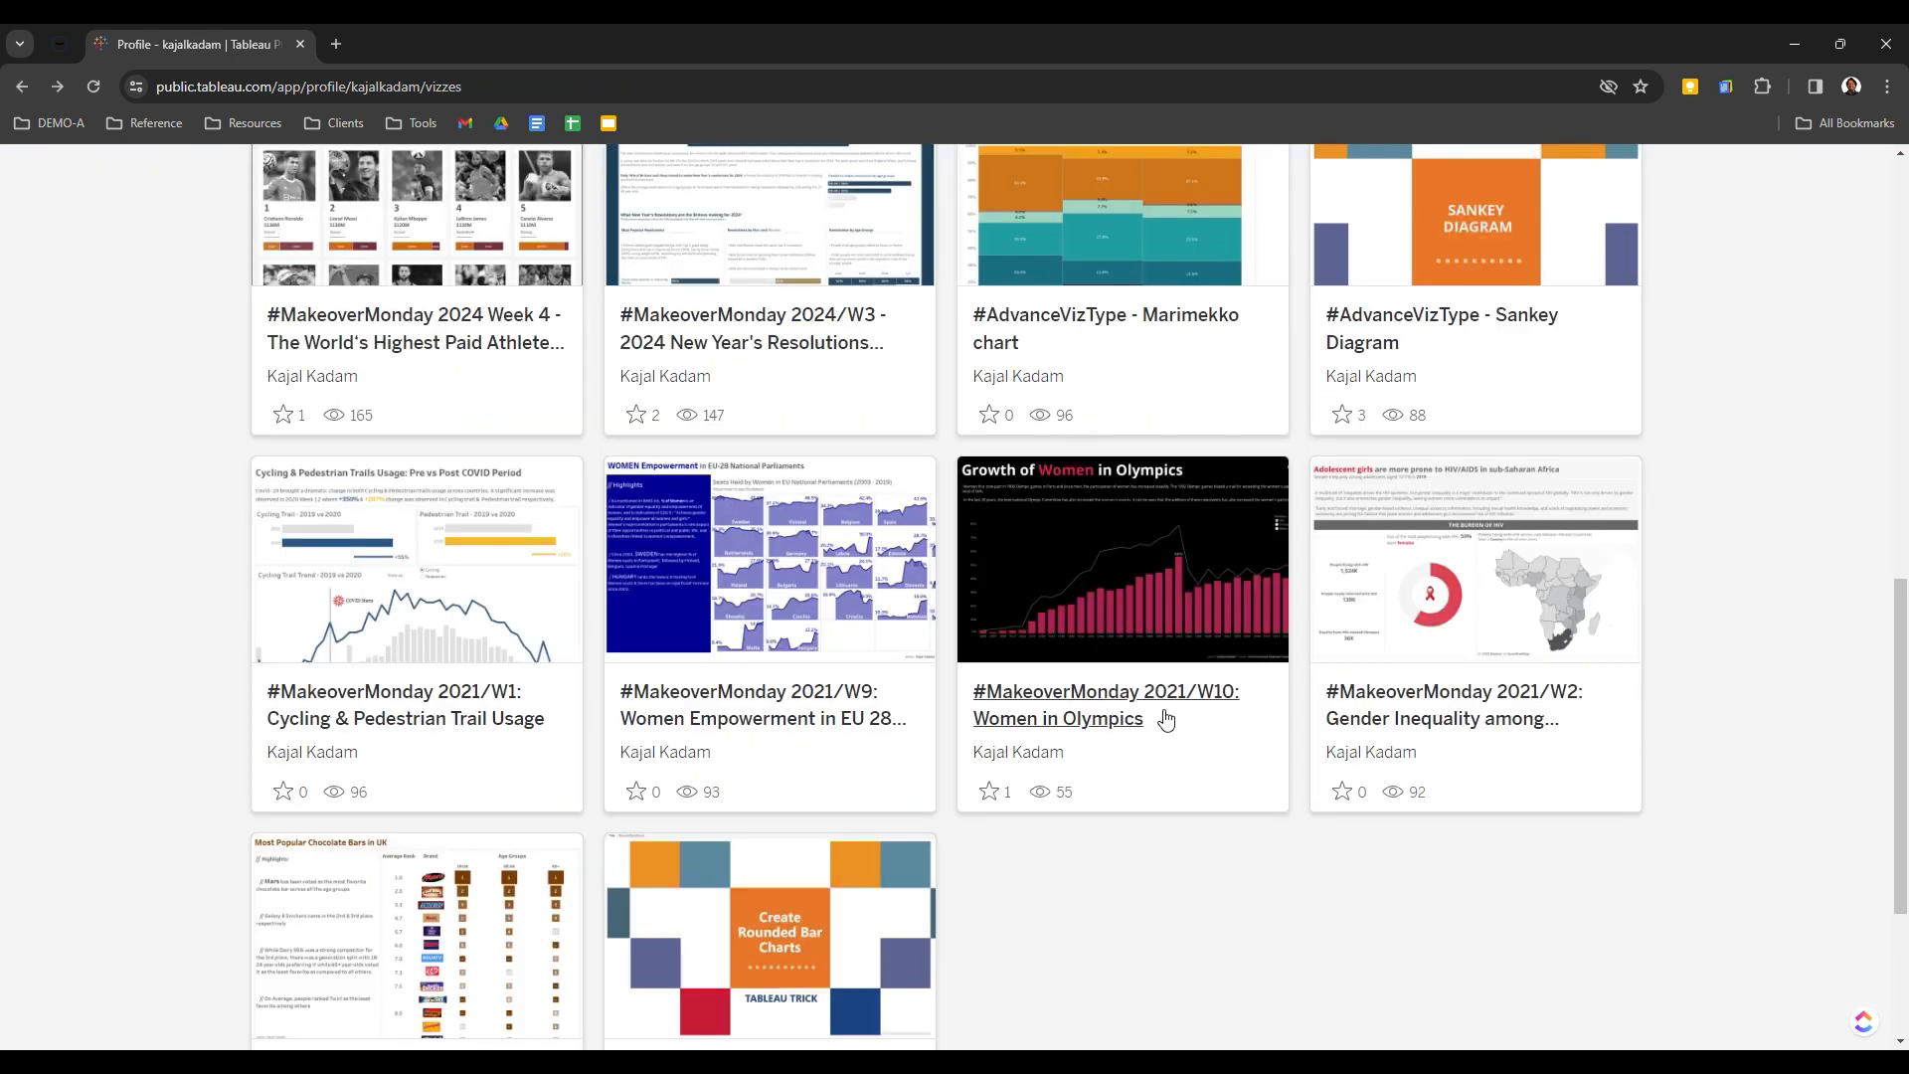
{"action": "scroll", "coordinate": [1460, 466], "scroll_direction": "up", "scroll_amount": 4}
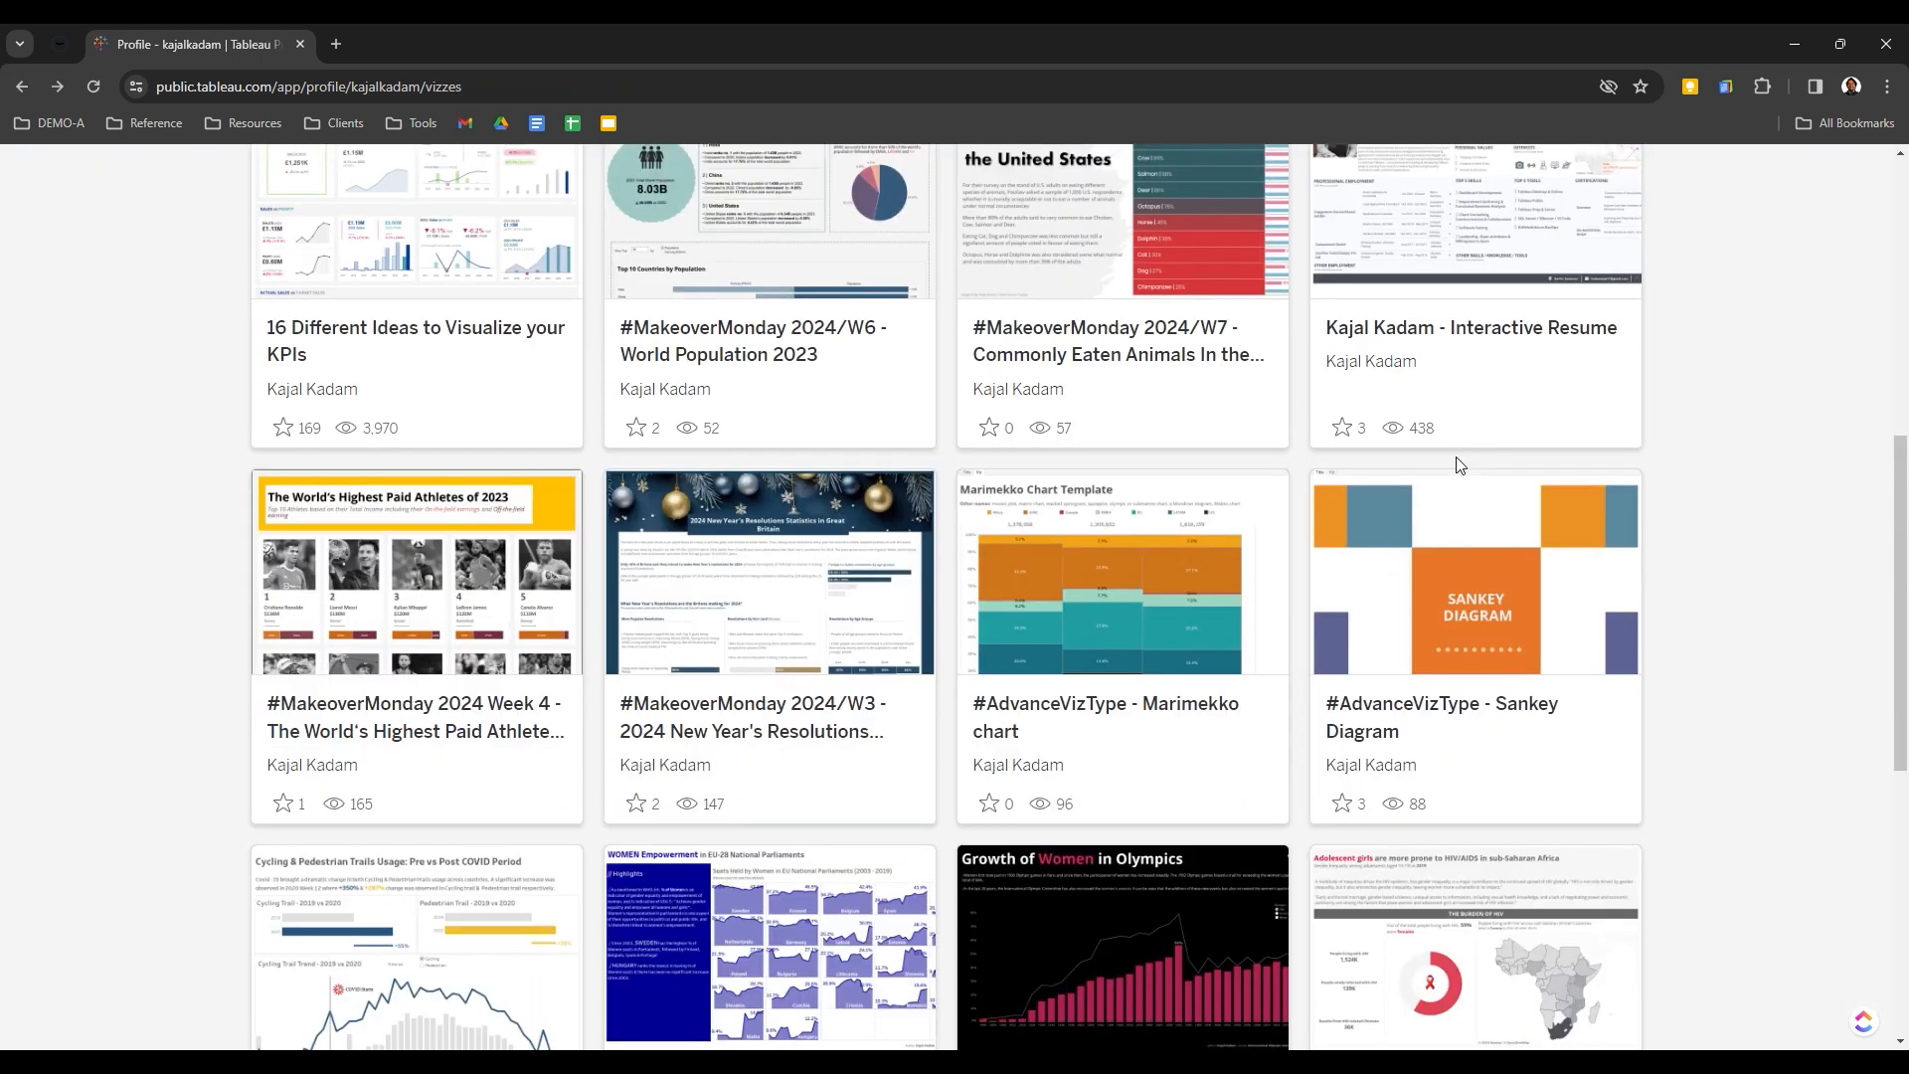
{"action": "scroll", "coordinate": [1456, 464], "scroll_direction": "up", "scroll_amount": 5}
{"action": "scroll", "coordinate": [1454, 464], "scroll_direction": "down", "scroll_amount": 4}
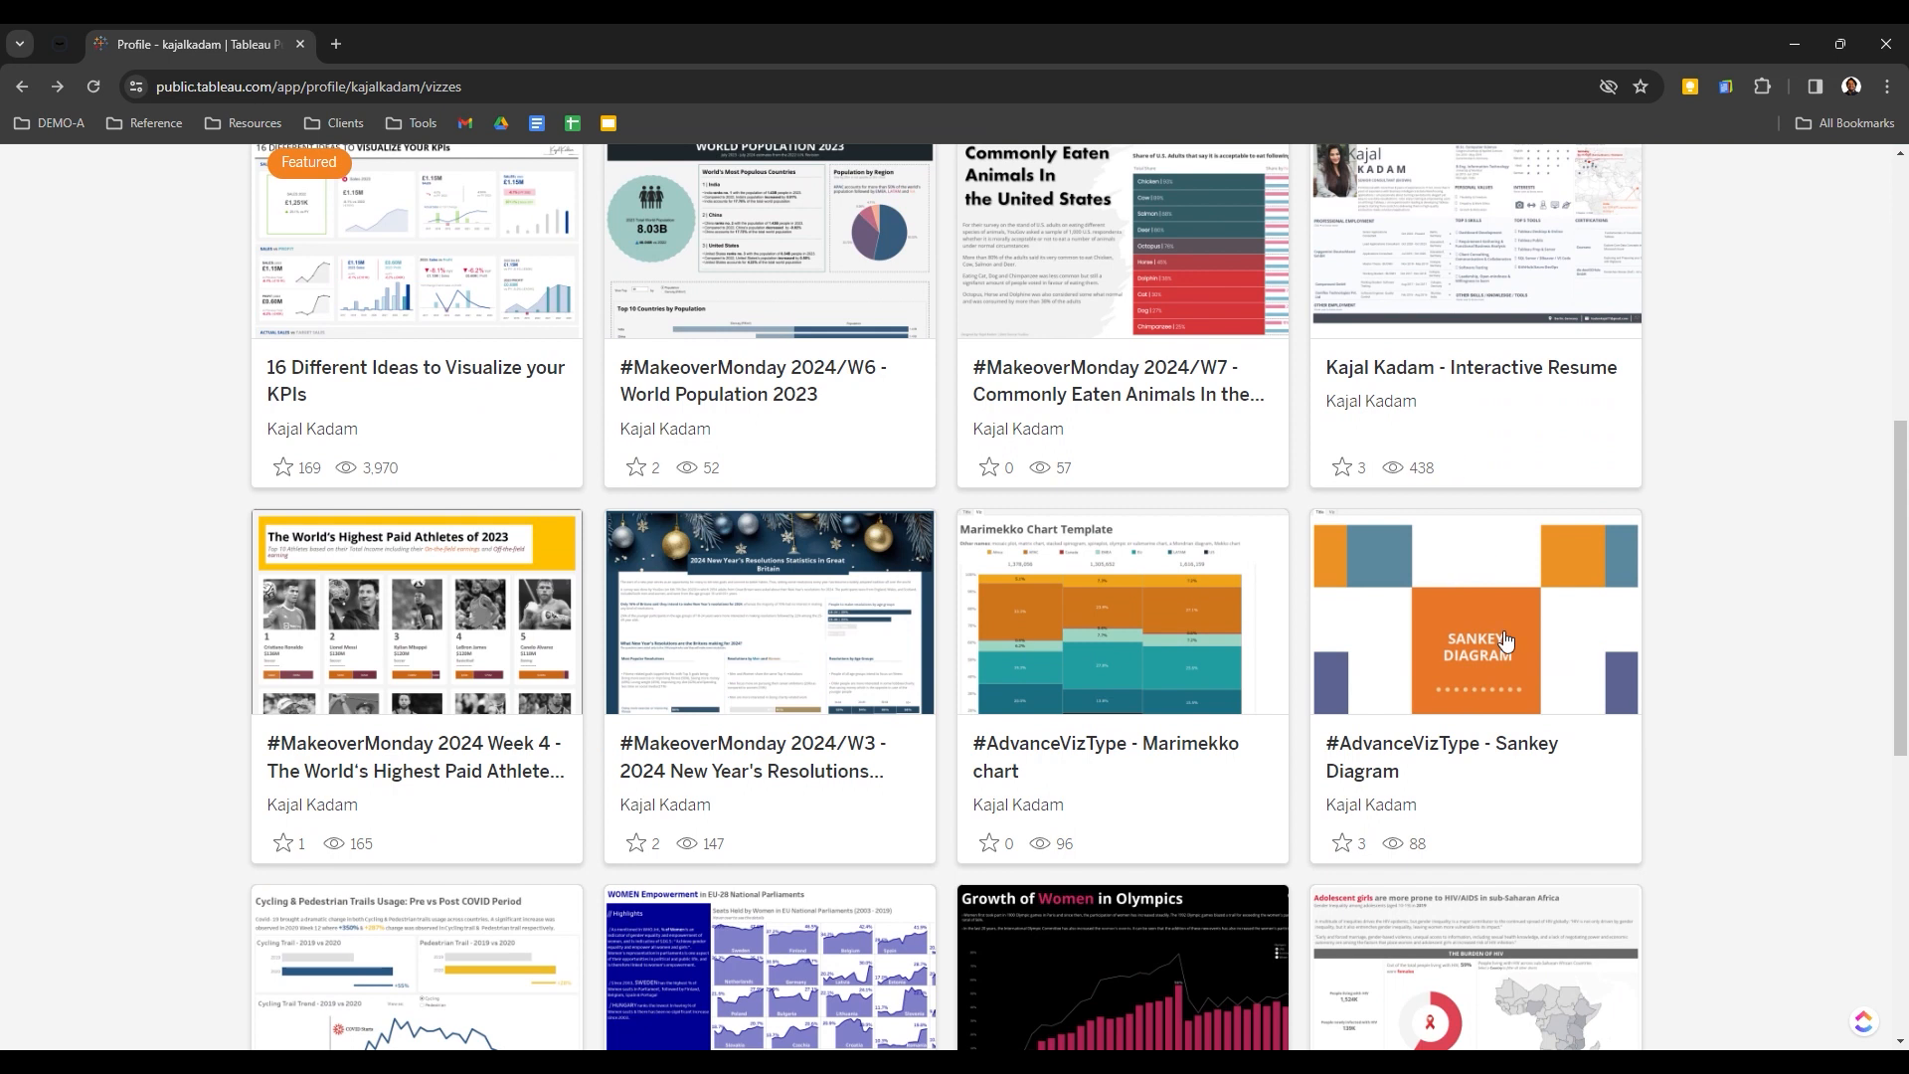
{"action": "left_click", "coordinate": [1511, 664]}
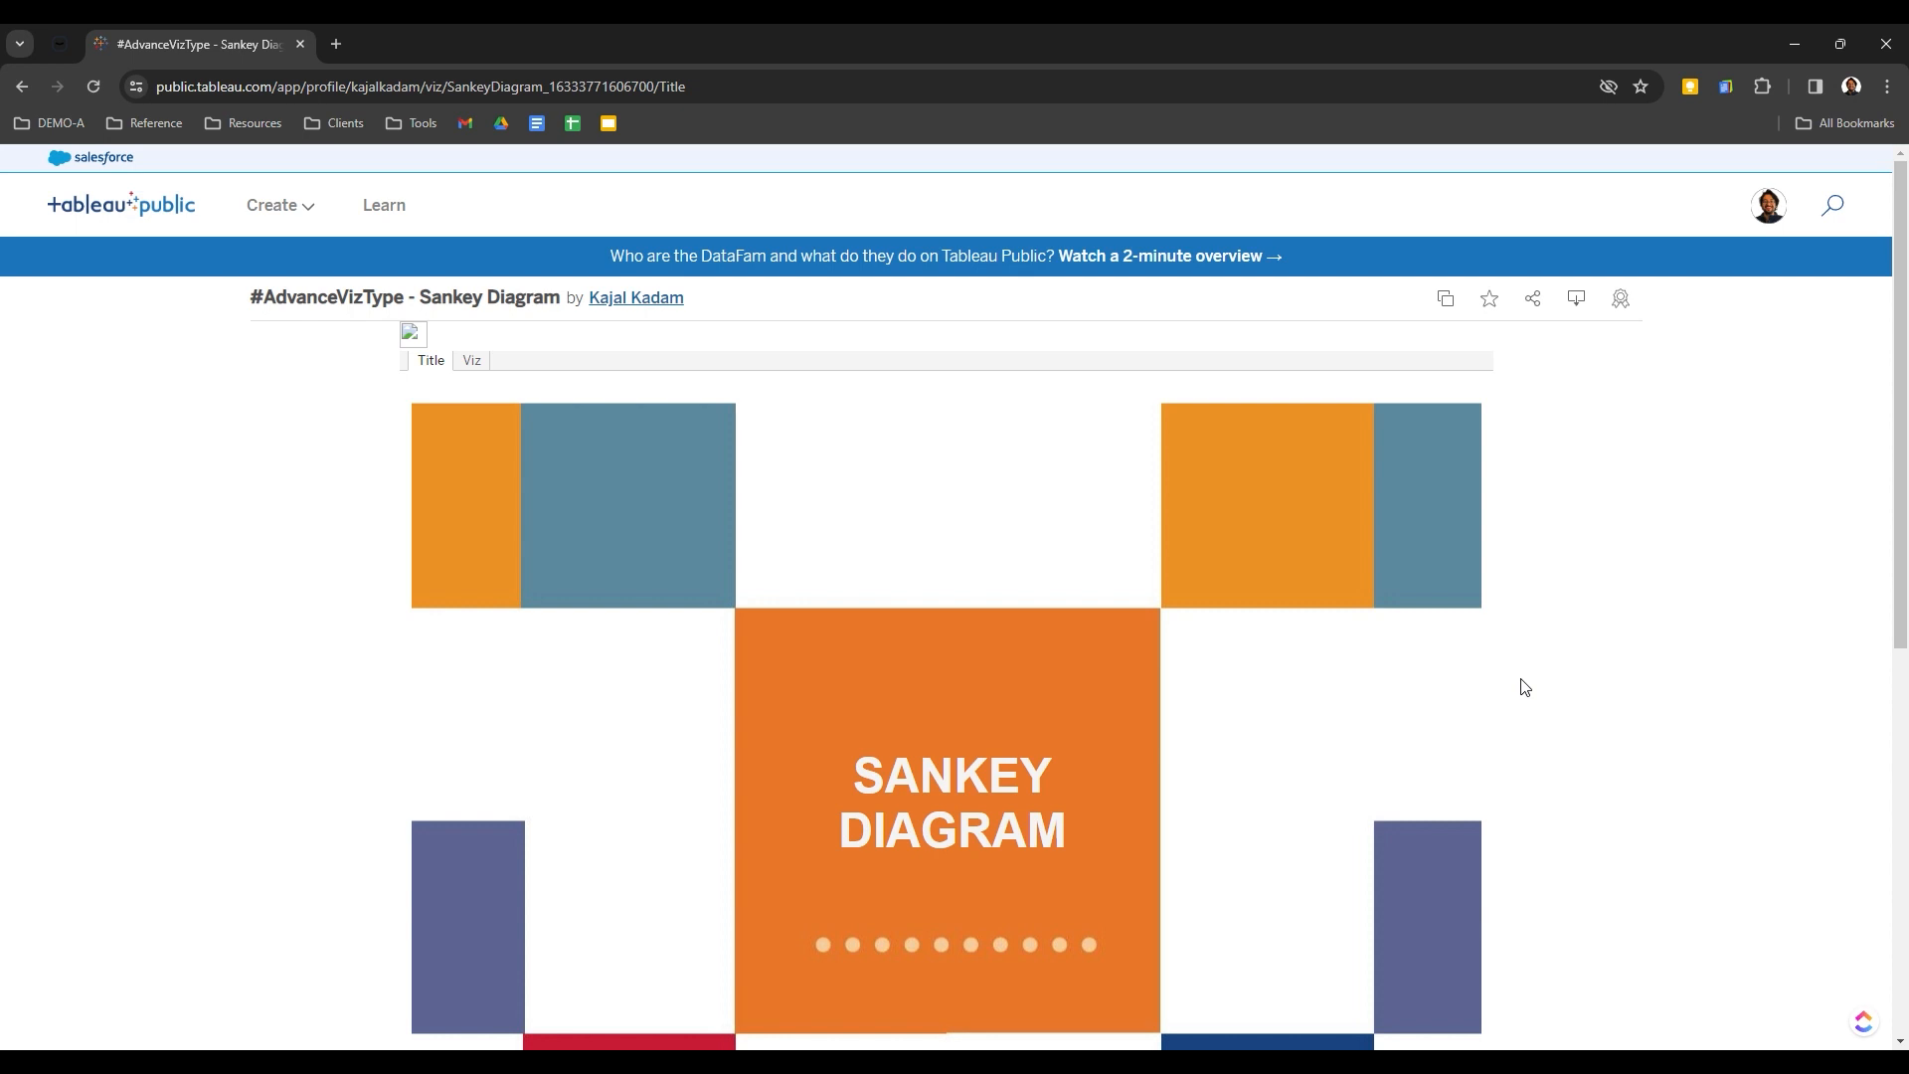
Look over the Sankey workbook's Title page, then open its Viz sheet and view the whole diagram
{"action": "scroll", "coordinate": [1249, 762], "scroll_direction": "down", "scroll_amount": 7}
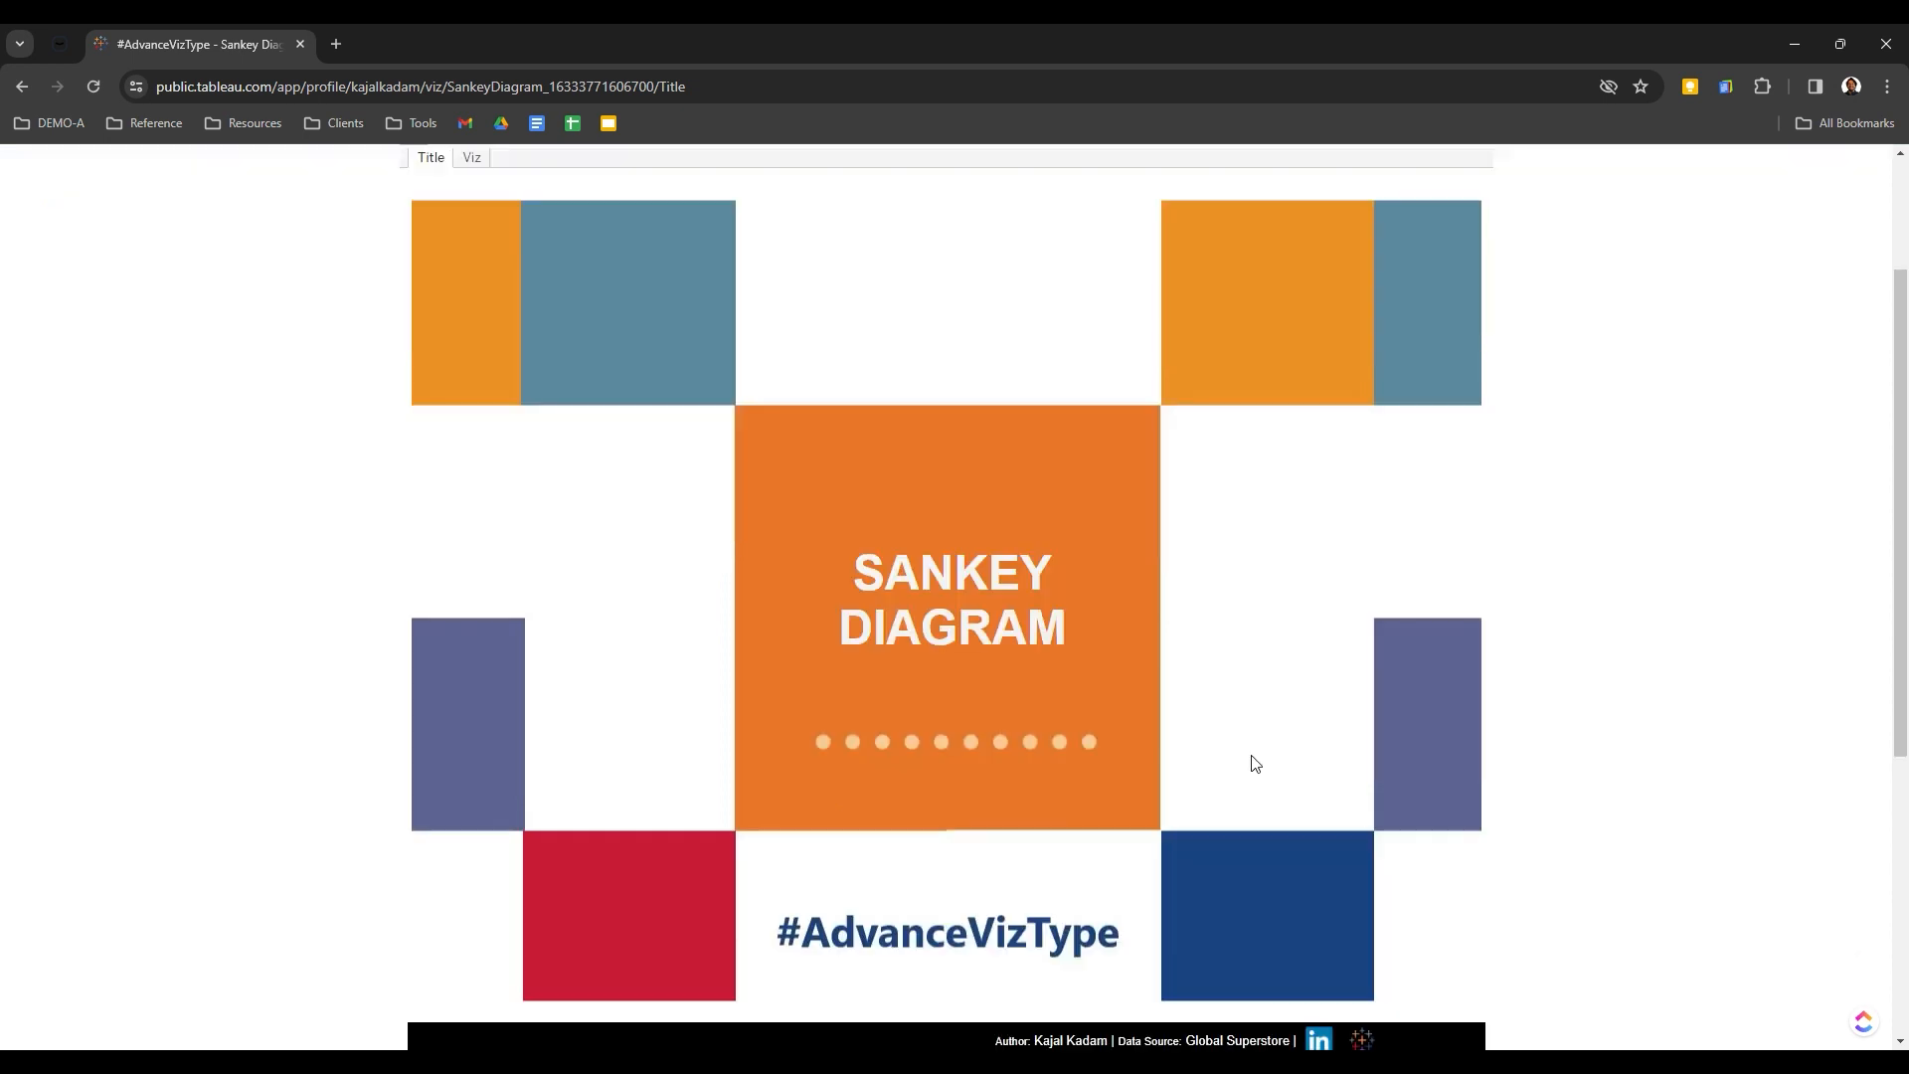
{"action": "scroll", "coordinate": [1248, 762], "scroll_direction": "up", "scroll_amount": 5}
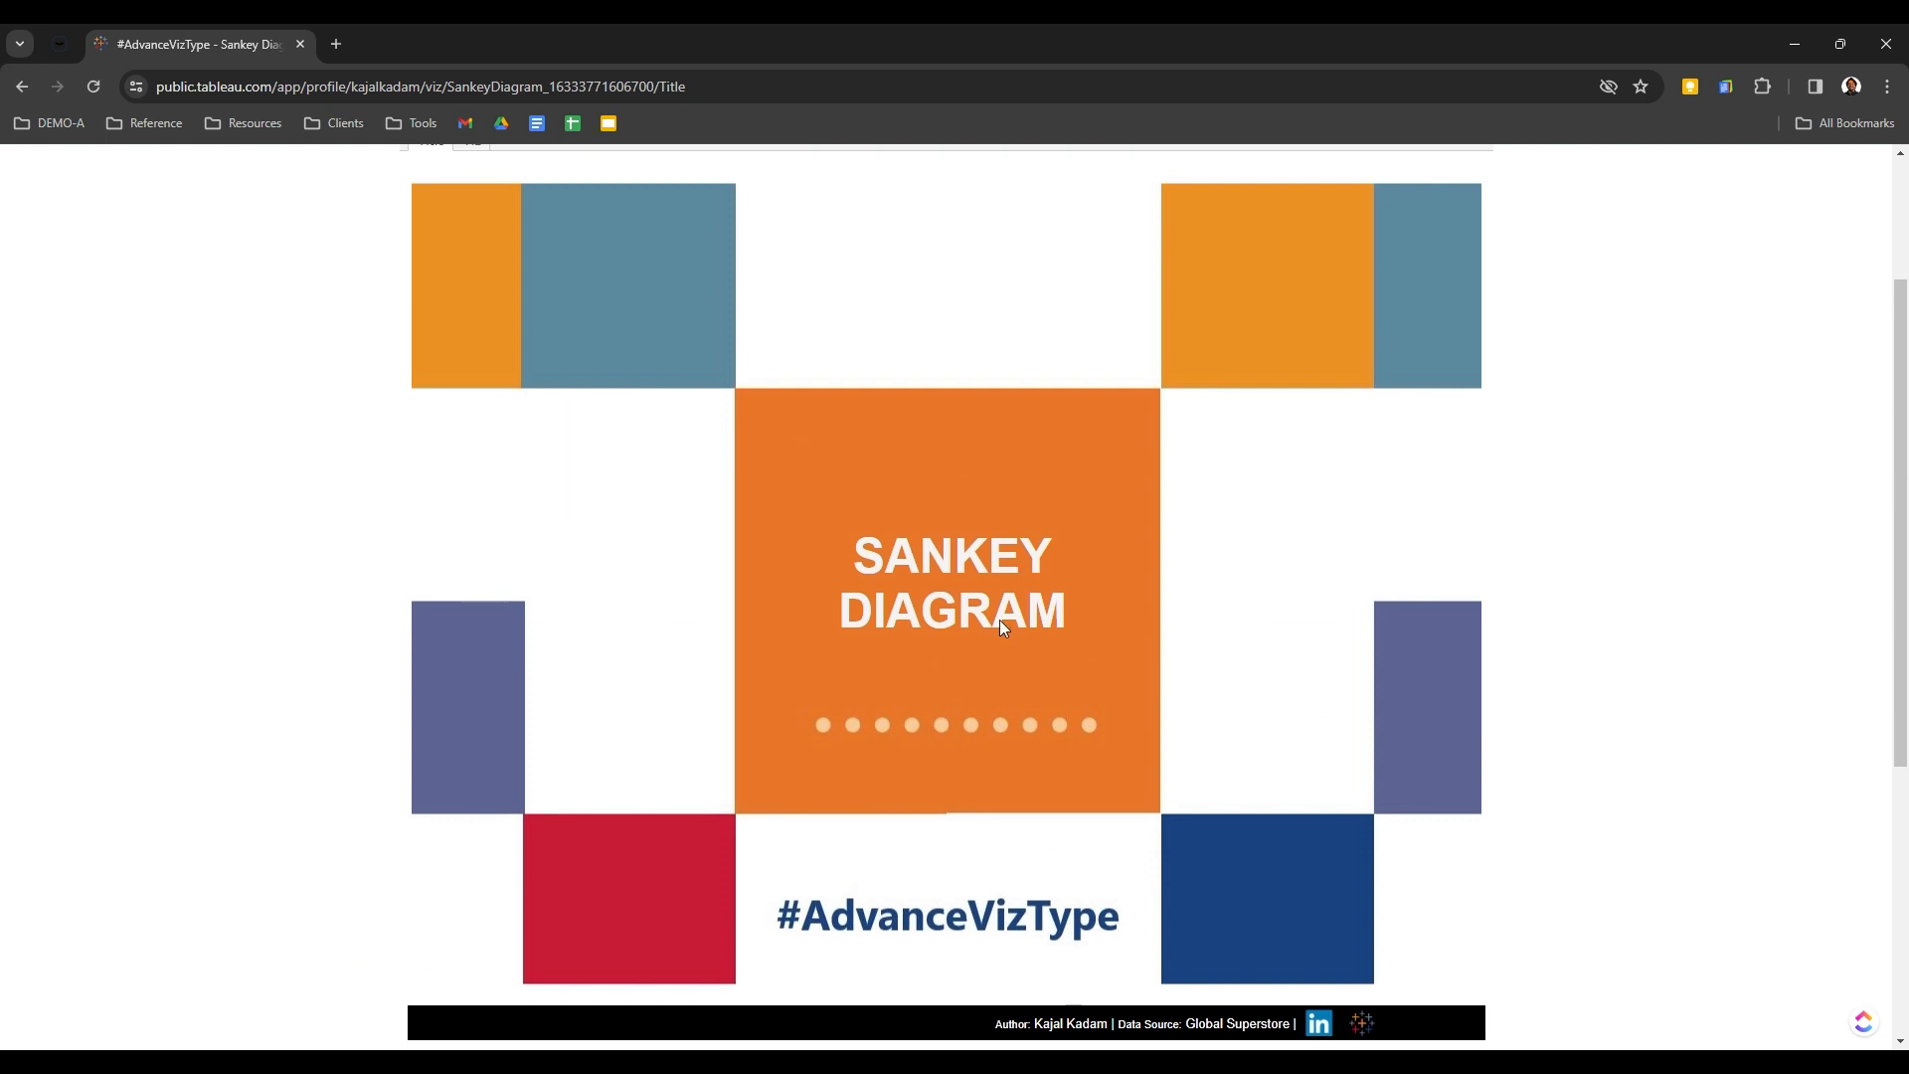
{"action": "scroll", "coordinate": [998, 721], "scroll_direction": "up", "scroll_amount": 3}
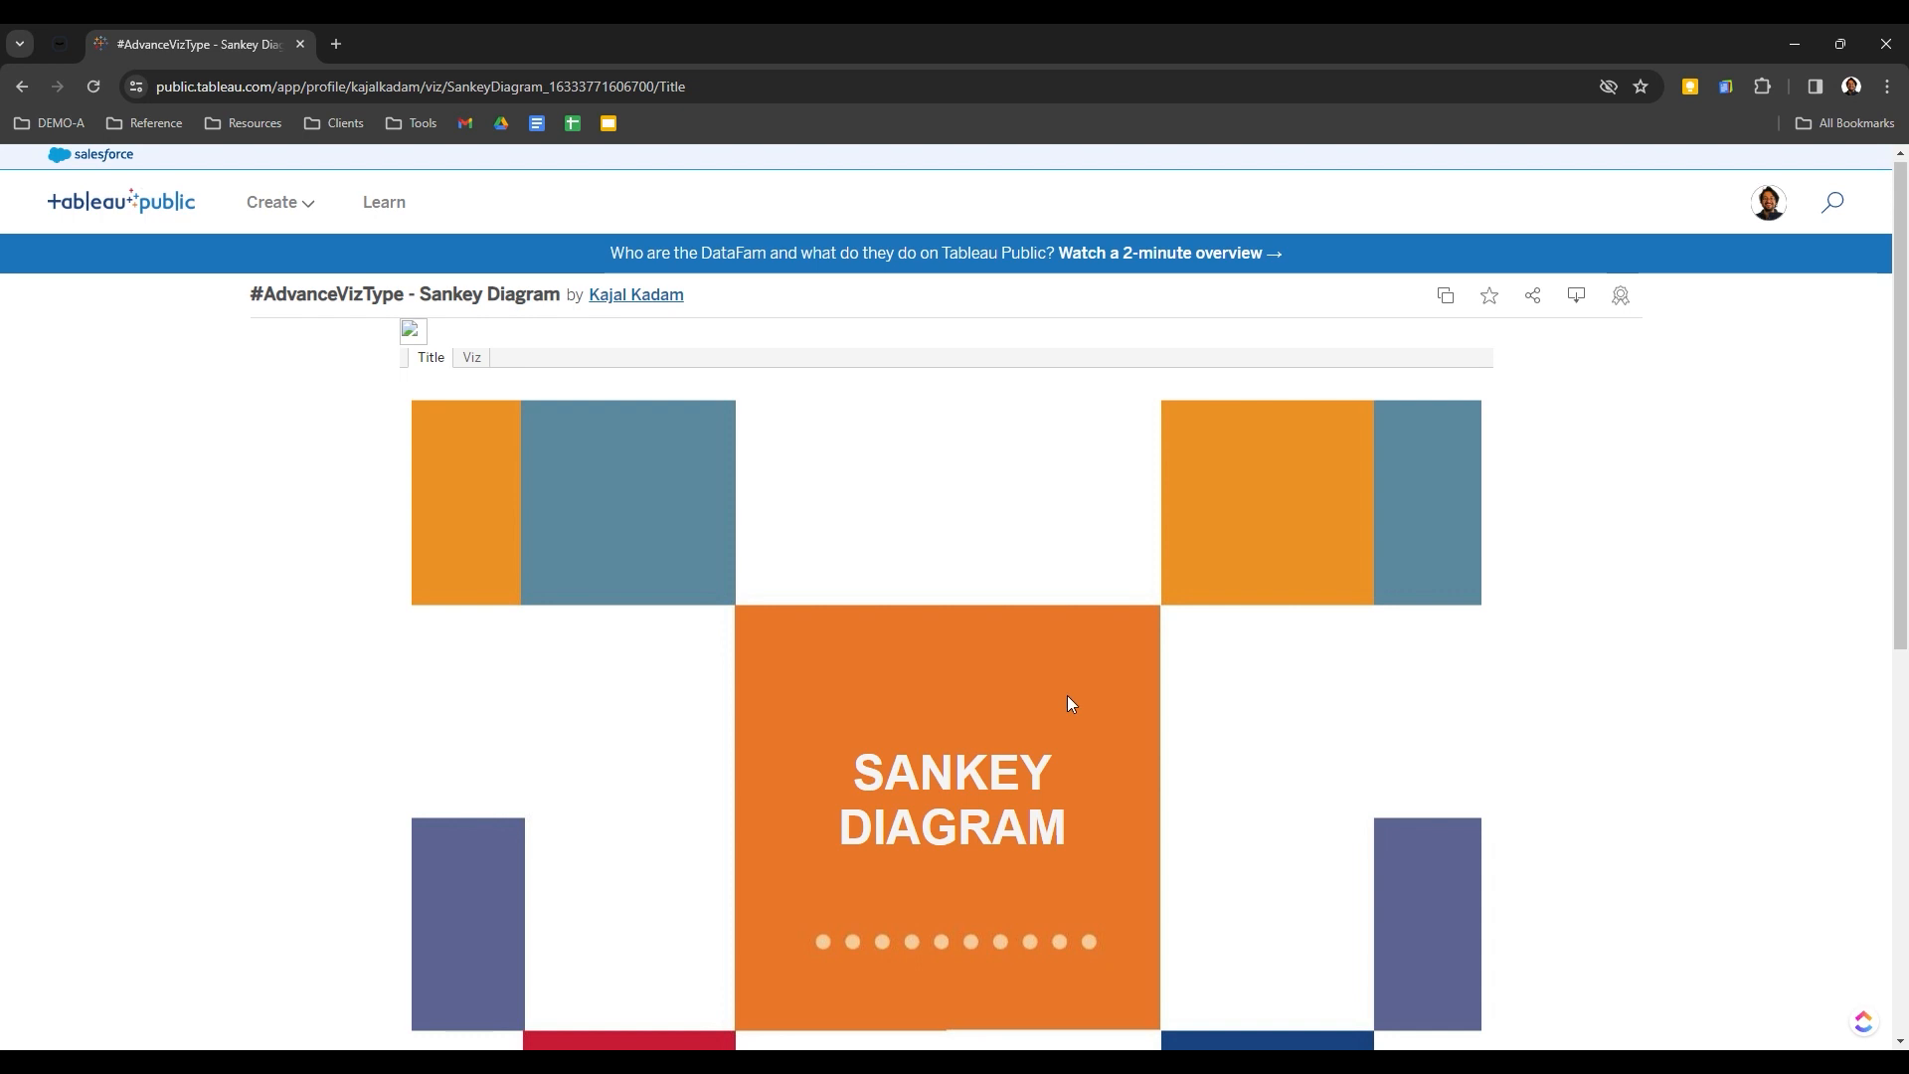
{"action": "left_click", "coordinate": [479, 362]}
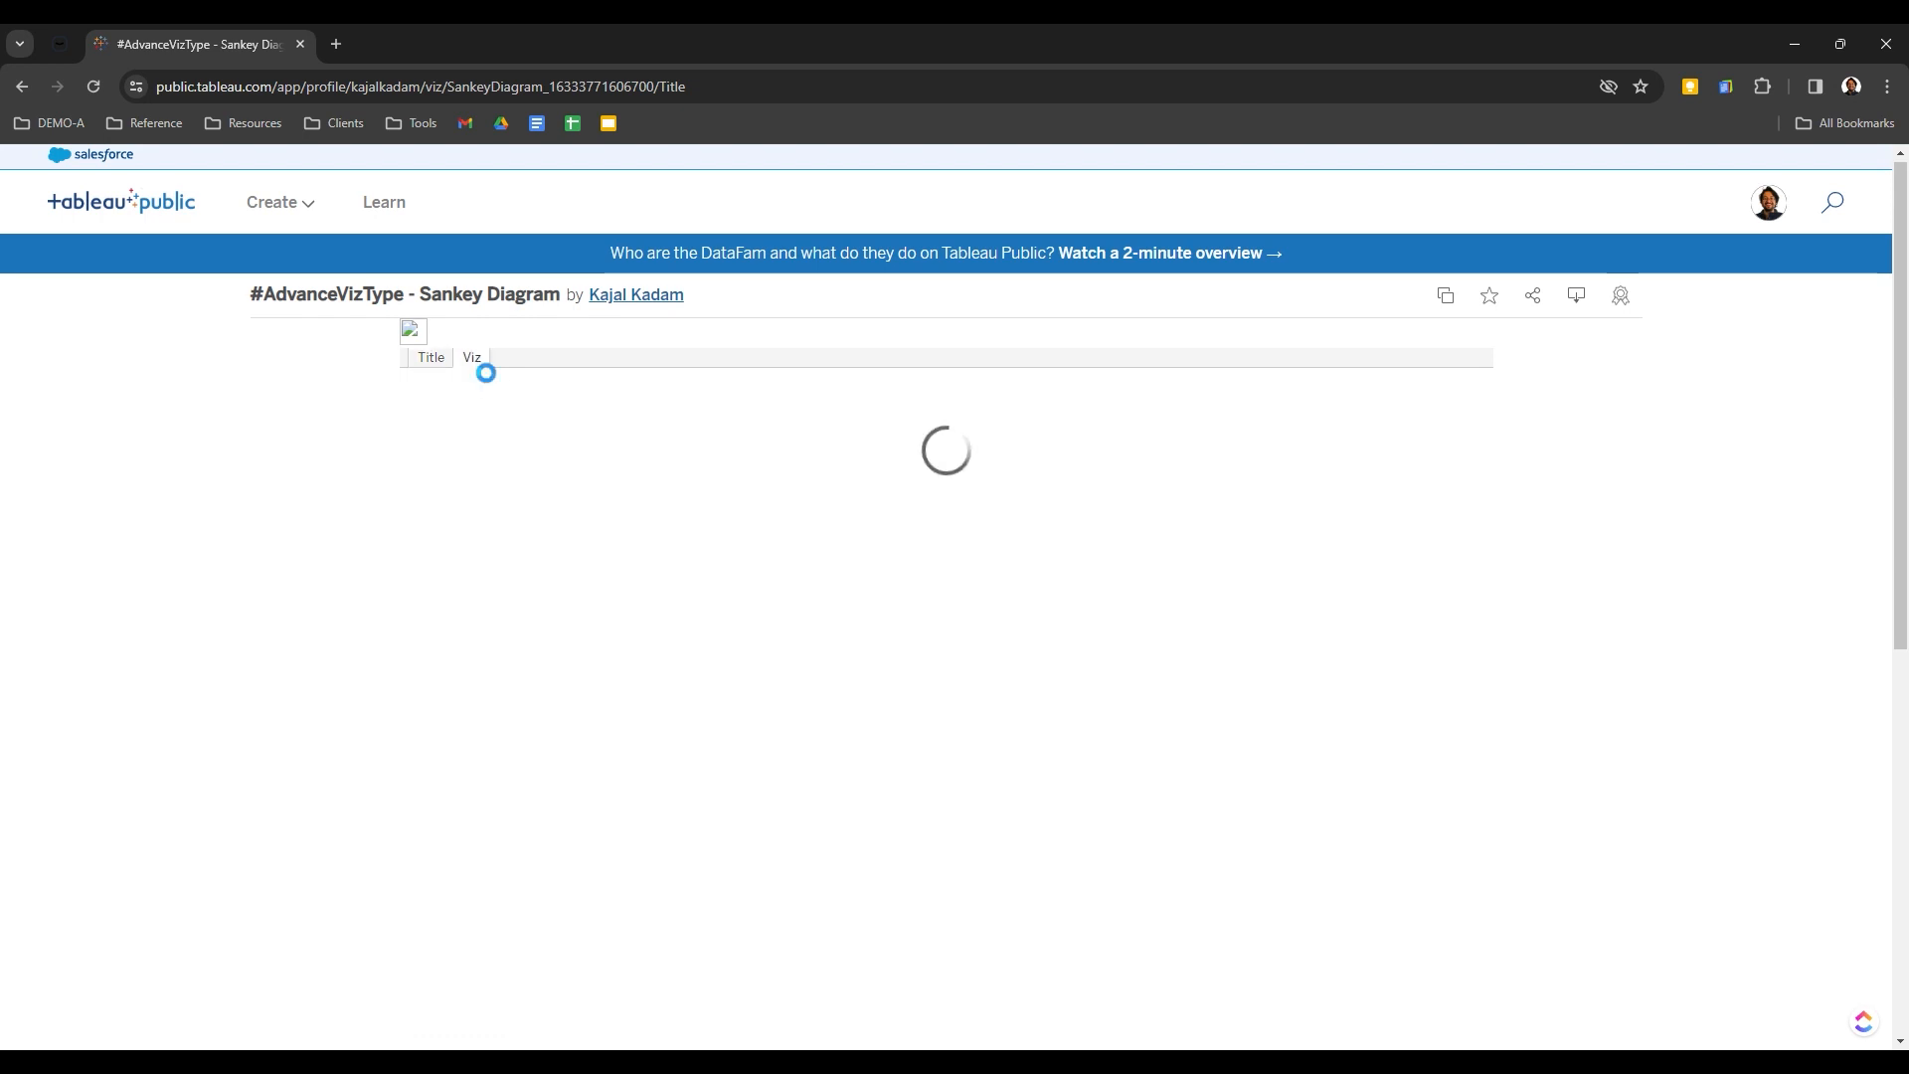
{"action": "scroll", "coordinate": [349, 682], "scroll_direction": "down", "scroll_amount": 2}
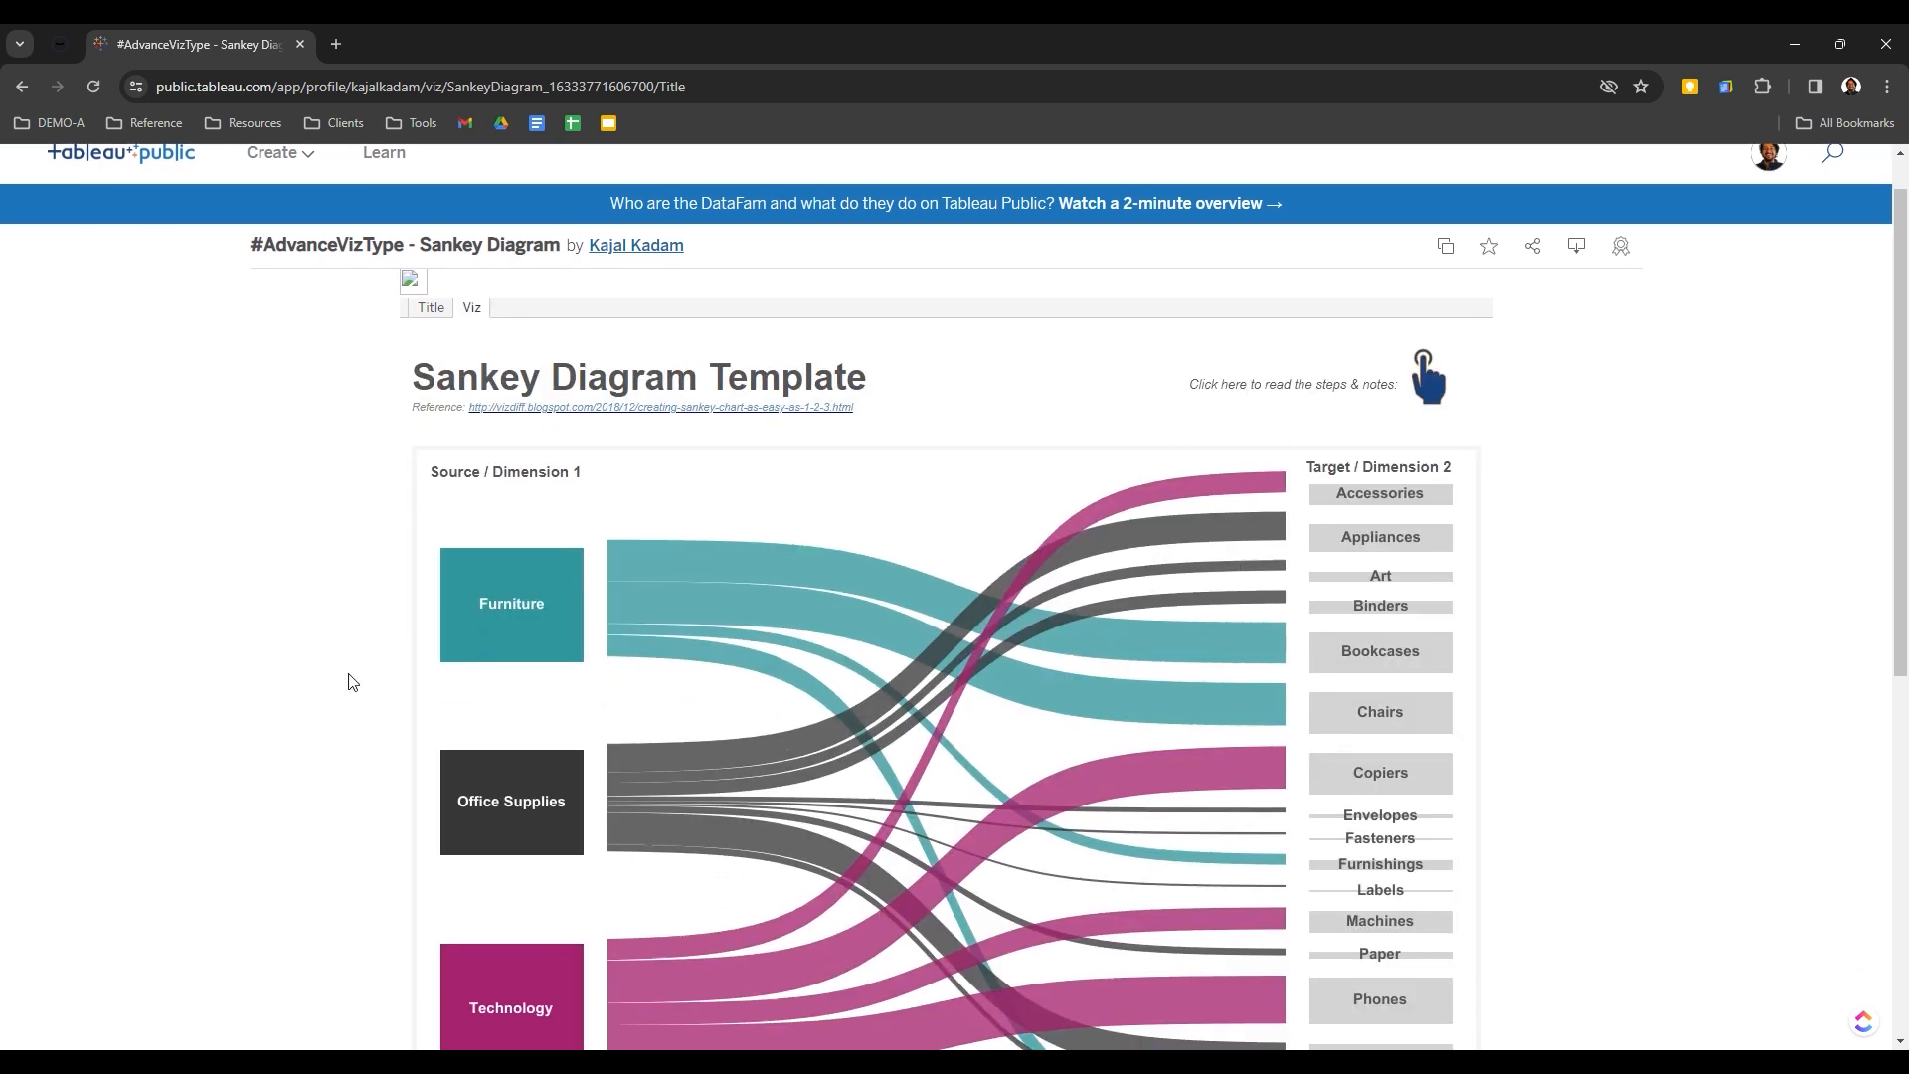
{"action": "scroll", "coordinate": [349, 682], "scroll_direction": "down", "scroll_amount": 2}
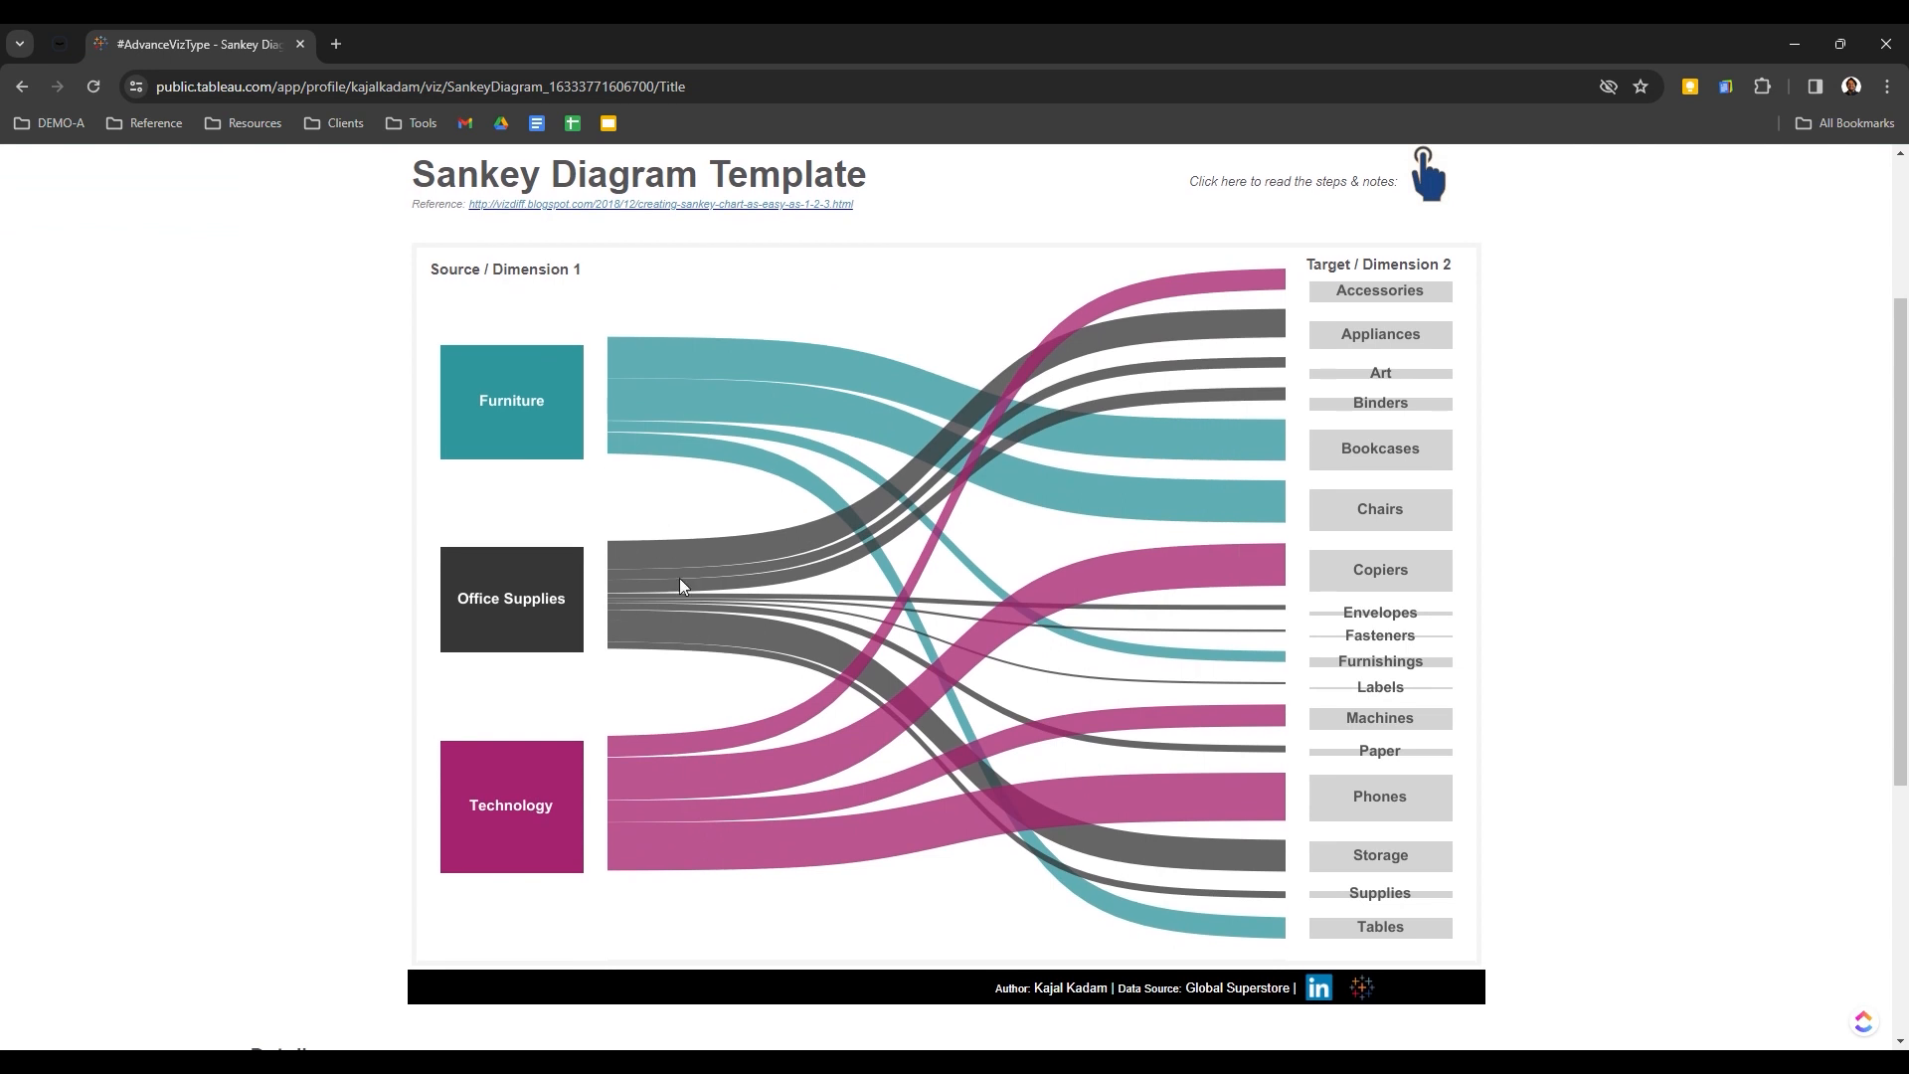
Inspect the Office Supplies to Appliances flow and the Tables target, then select the Storage, Phones and finally Chairs targets
{"action": "mouse_move", "coordinate": [828, 537]}
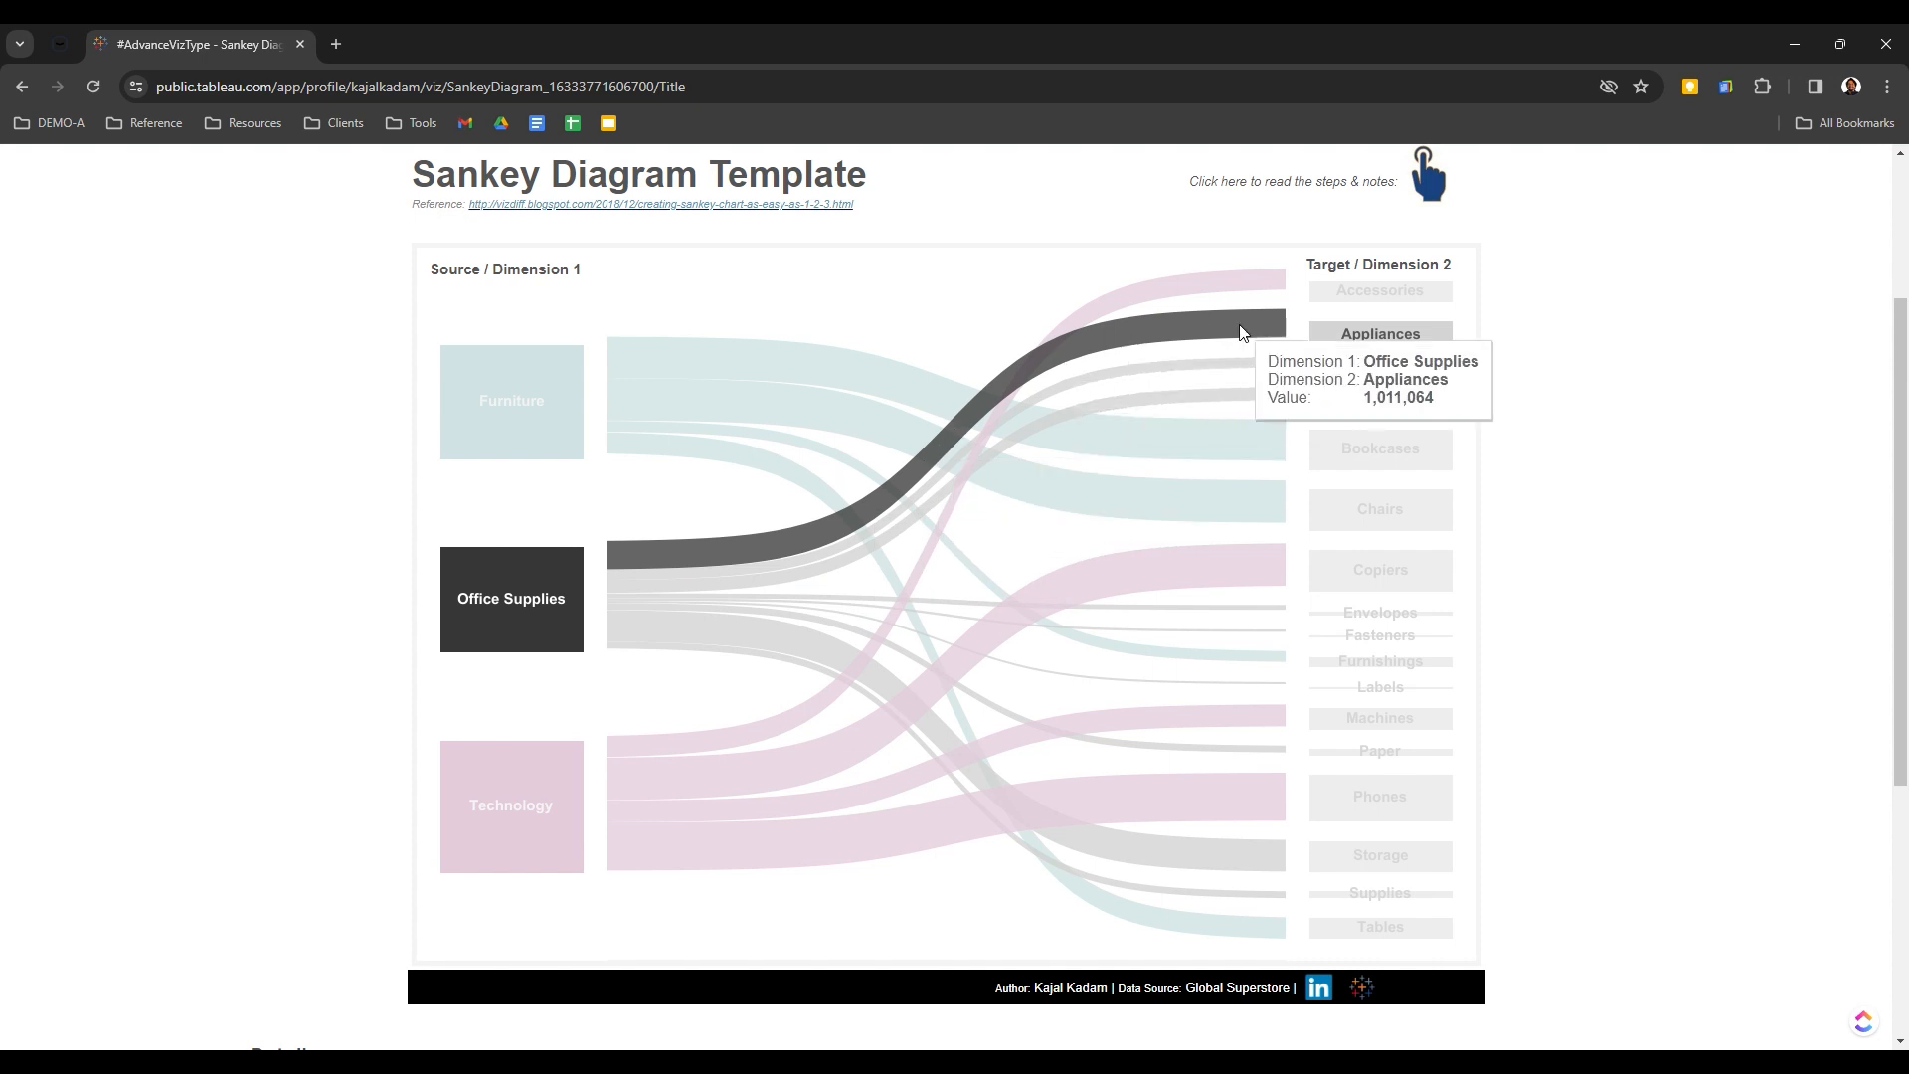
{"action": "mouse_move", "coordinate": [1231, 353]}
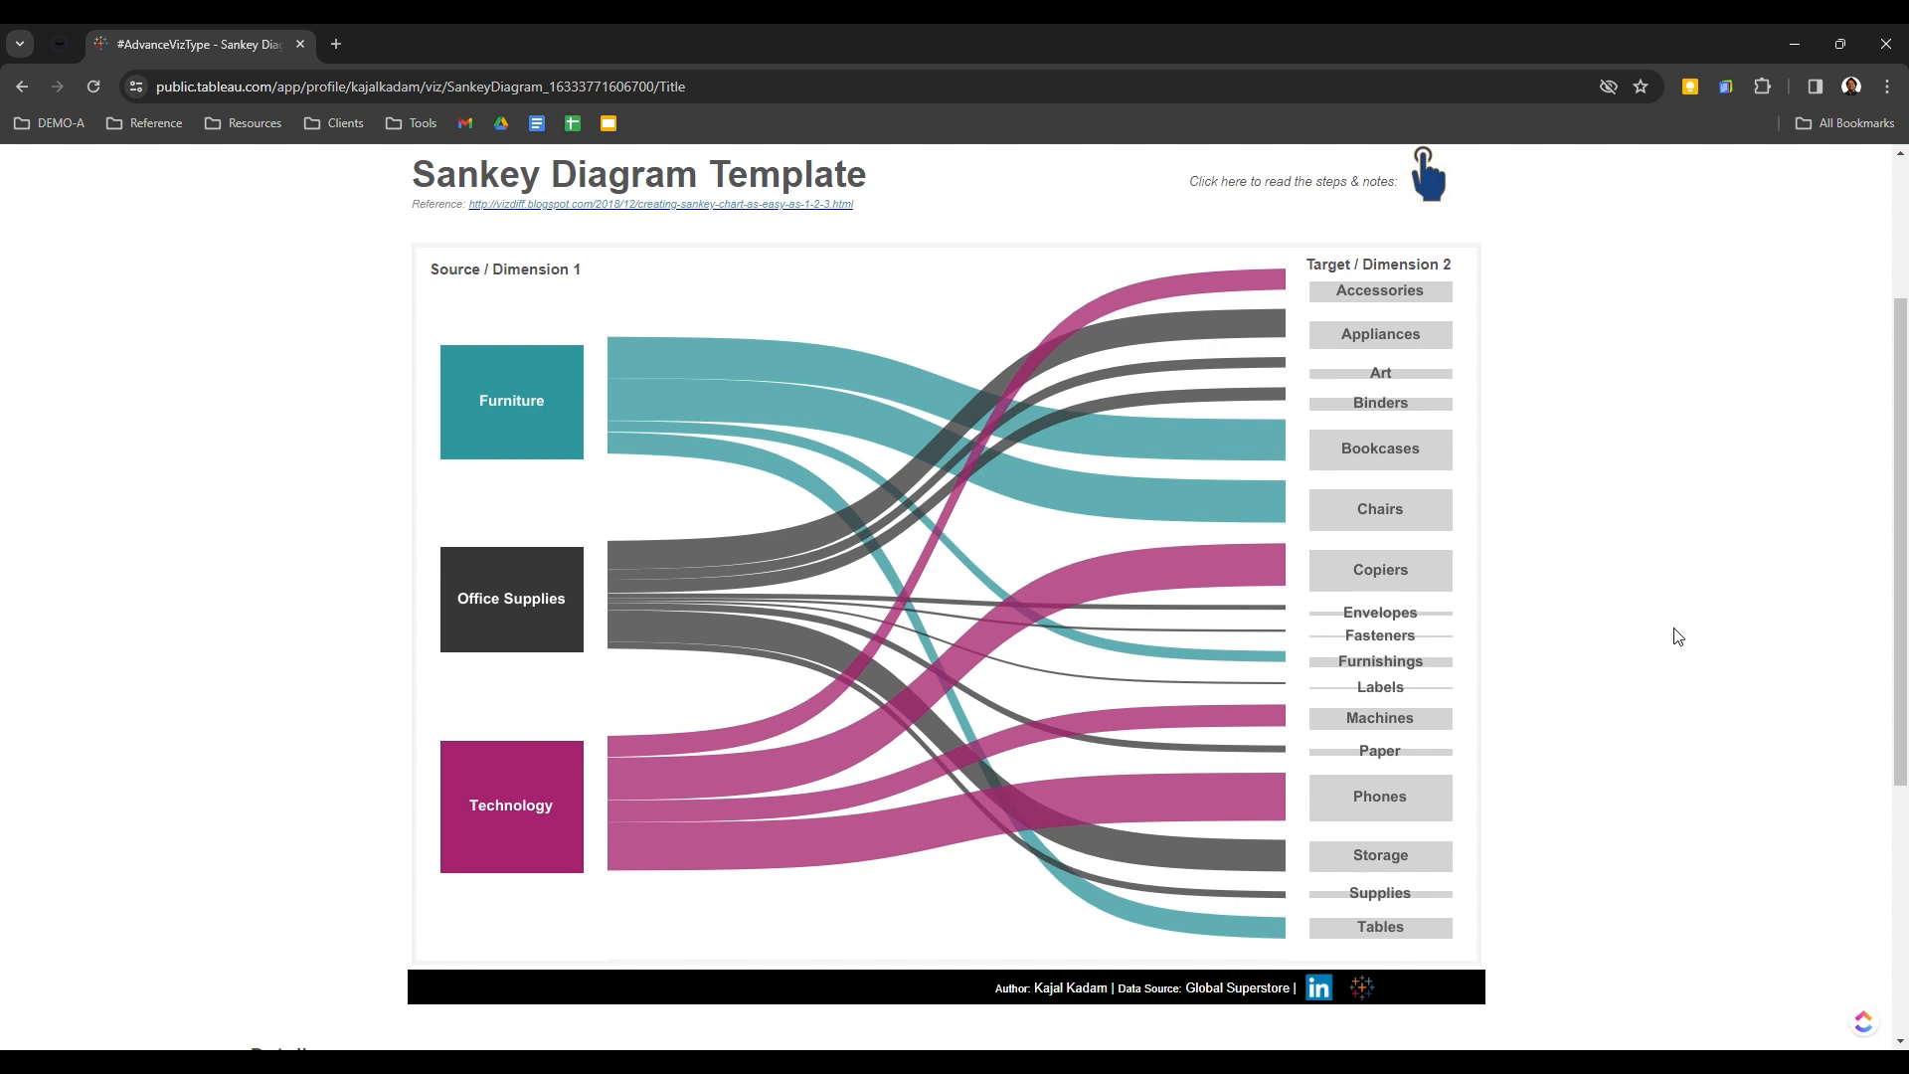
{"action": "mouse_move", "coordinate": [1384, 937]}
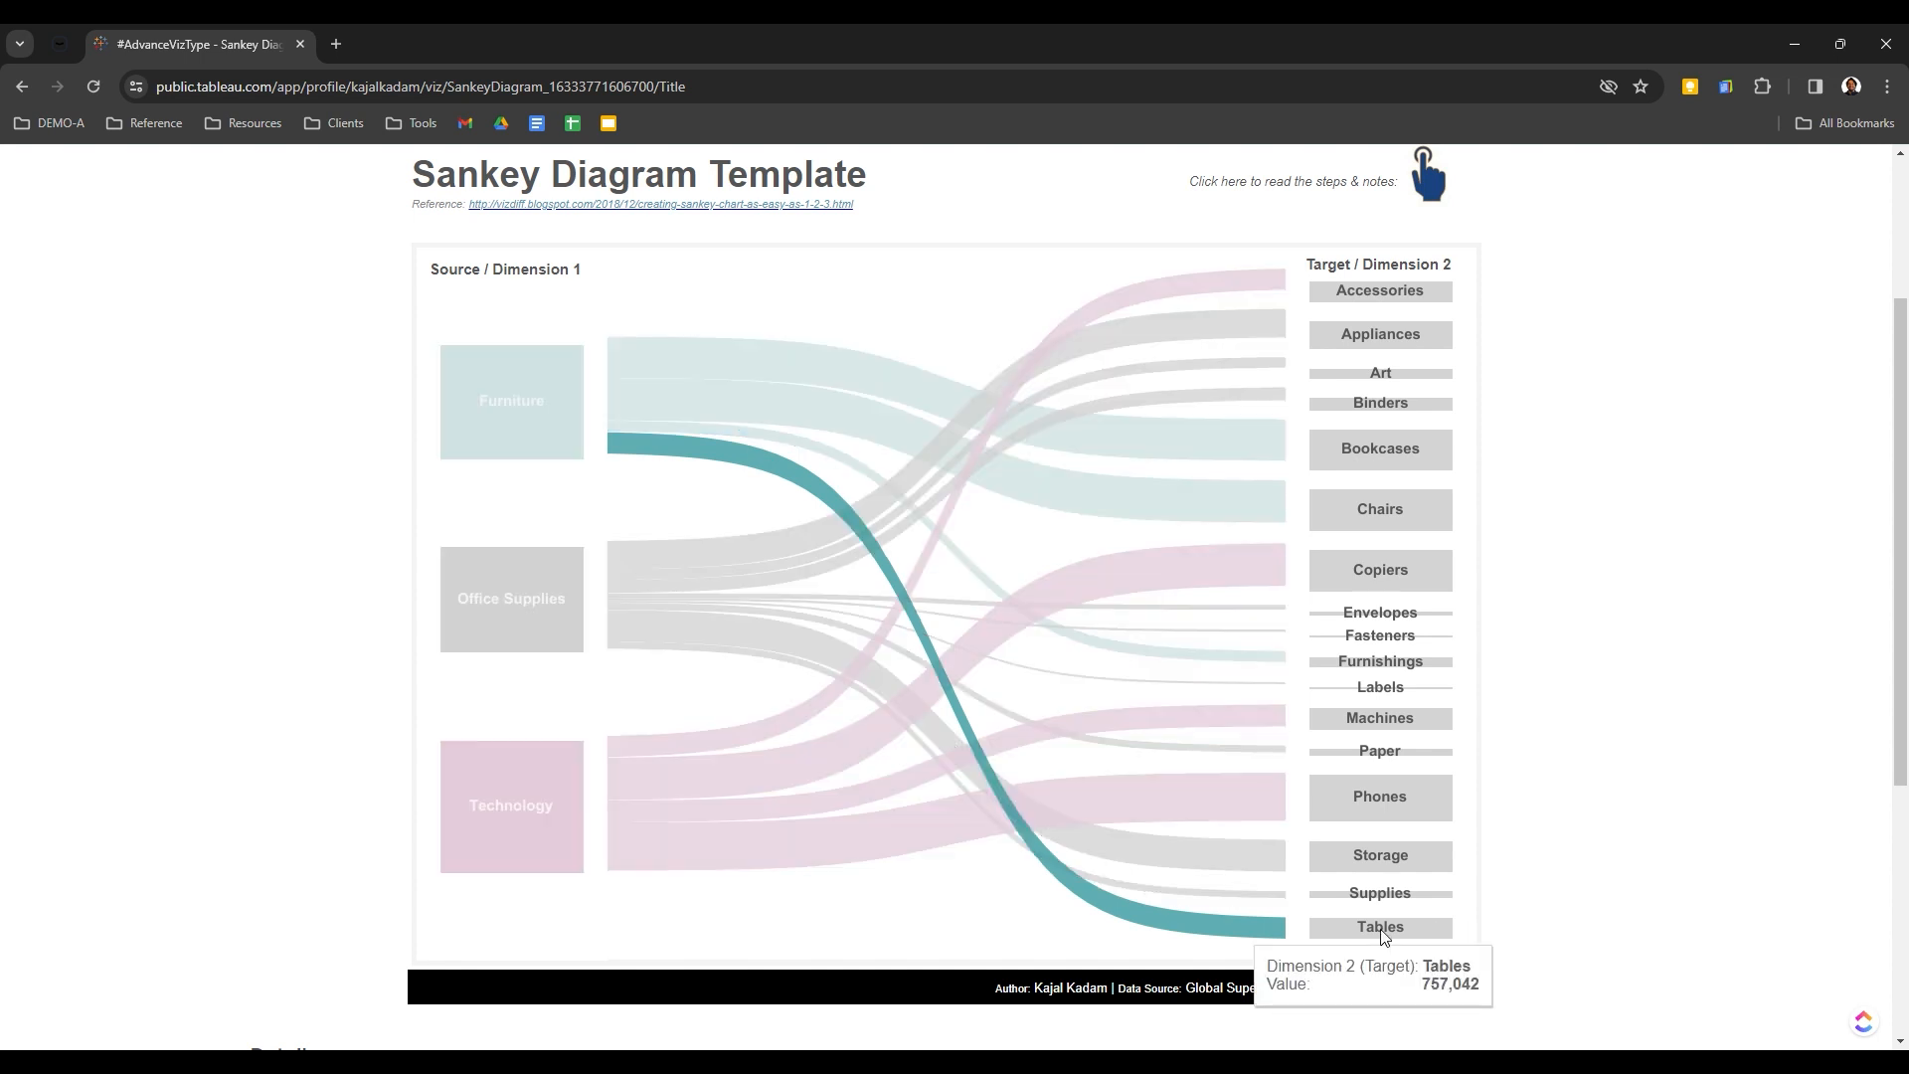
{"action": "left_click", "coordinate": [1395, 863]}
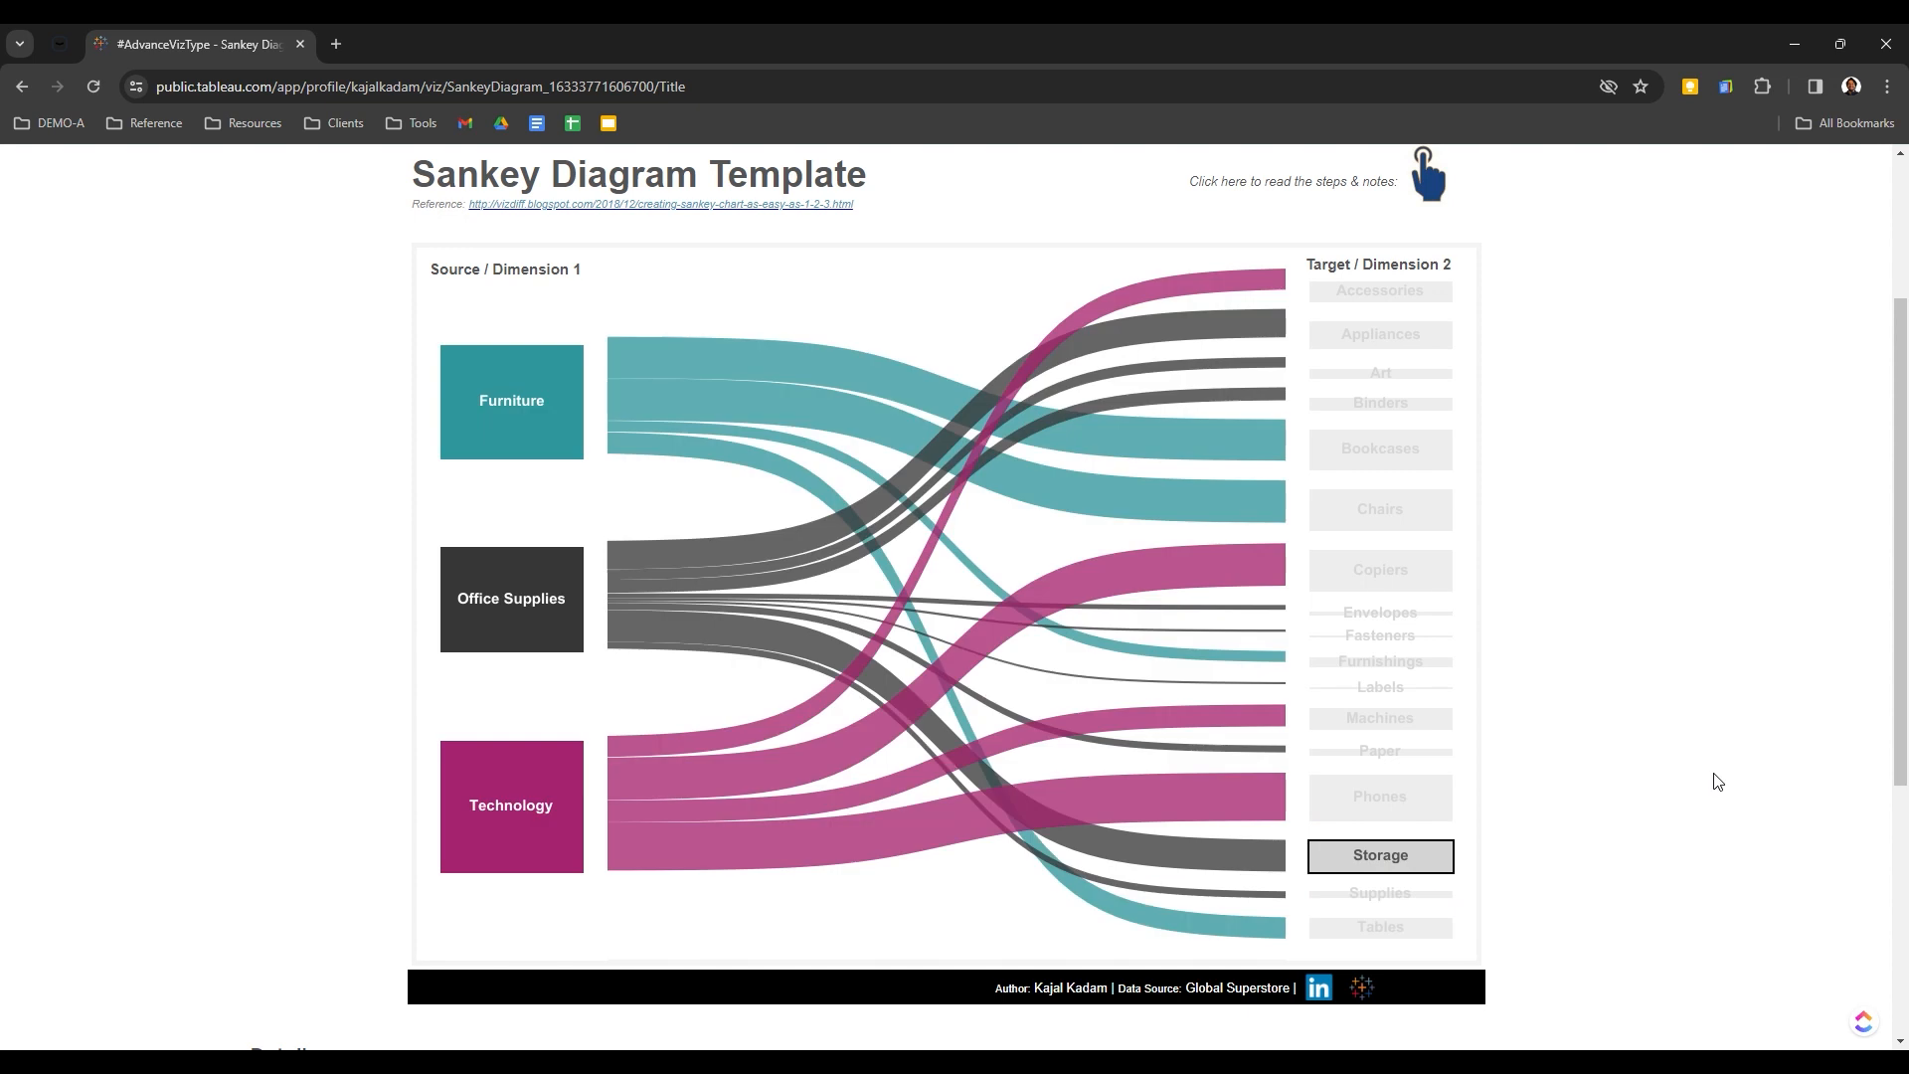
{"action": "left_click", "coordinate": [1406, 786]}
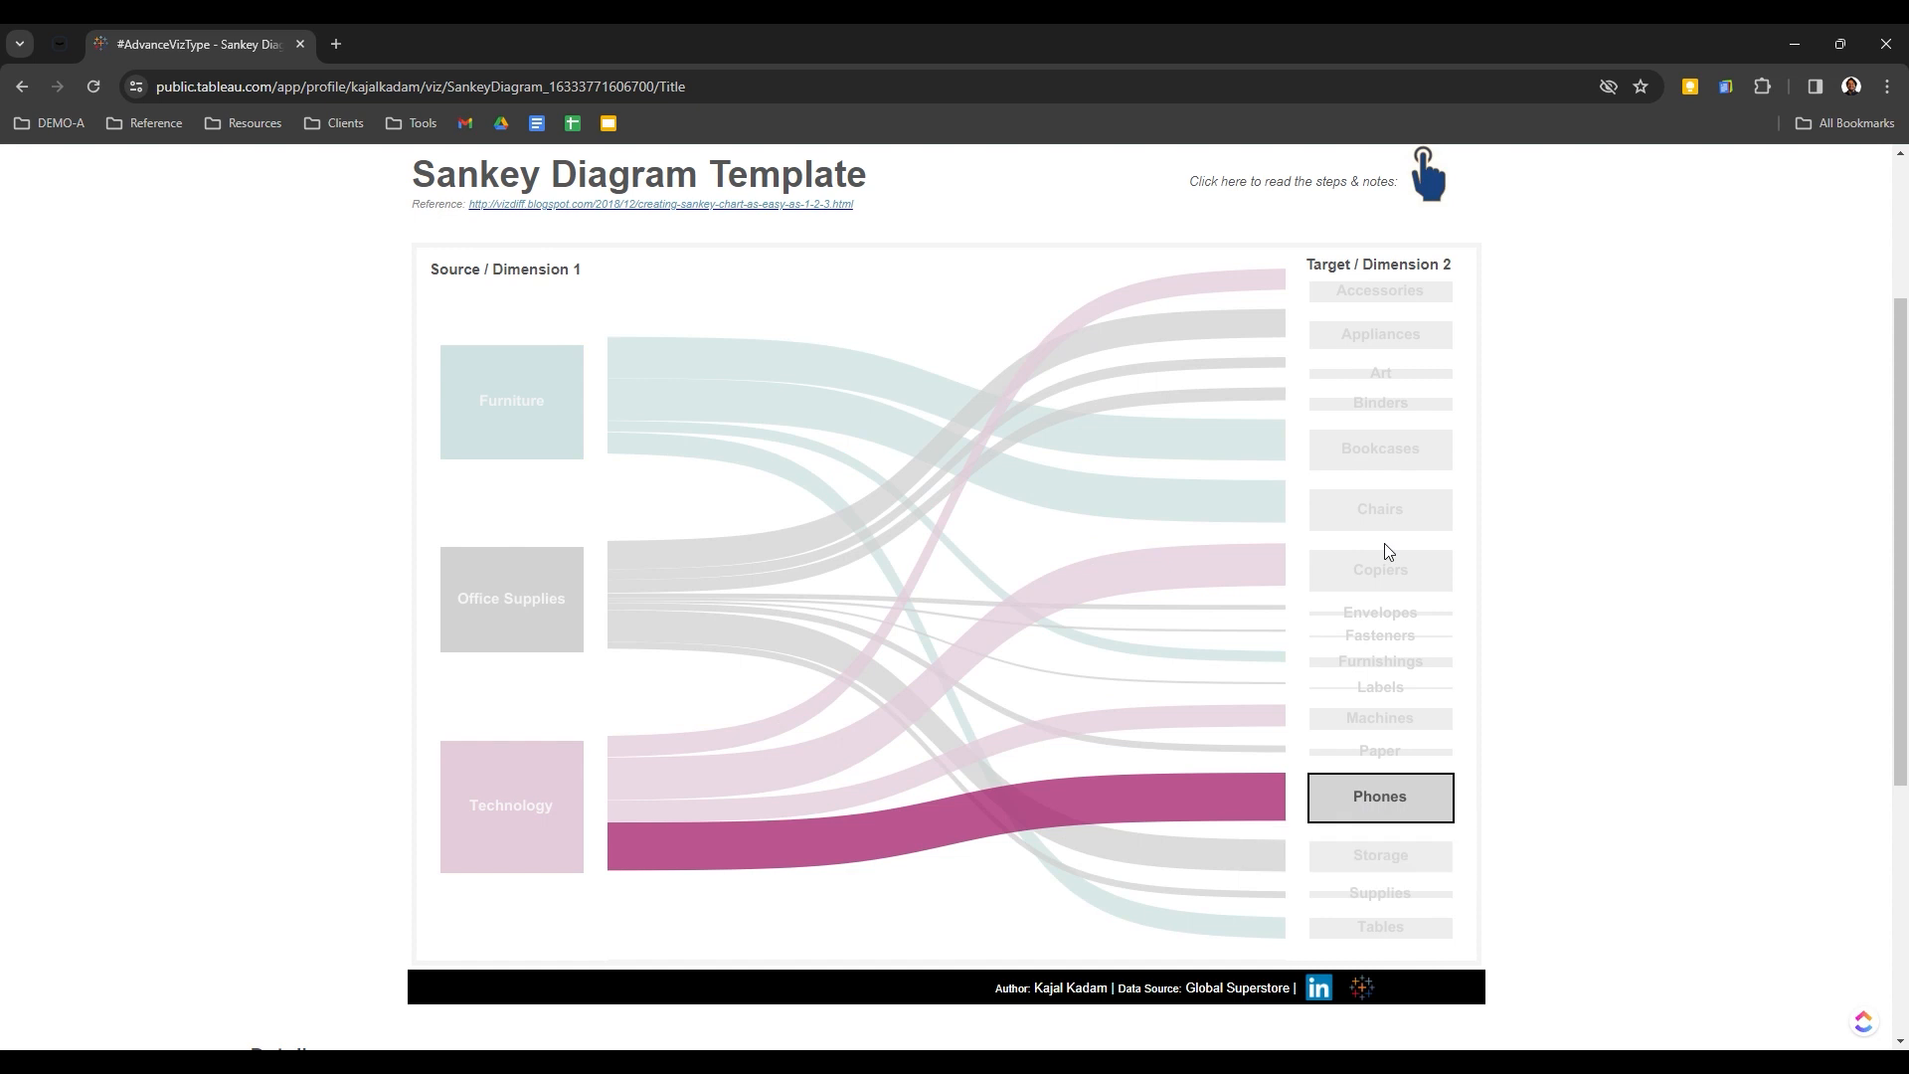
{"action": "scroll", "coordinate": [1377, 527], "scroll_direction": "up", "scroll_amount": 2}
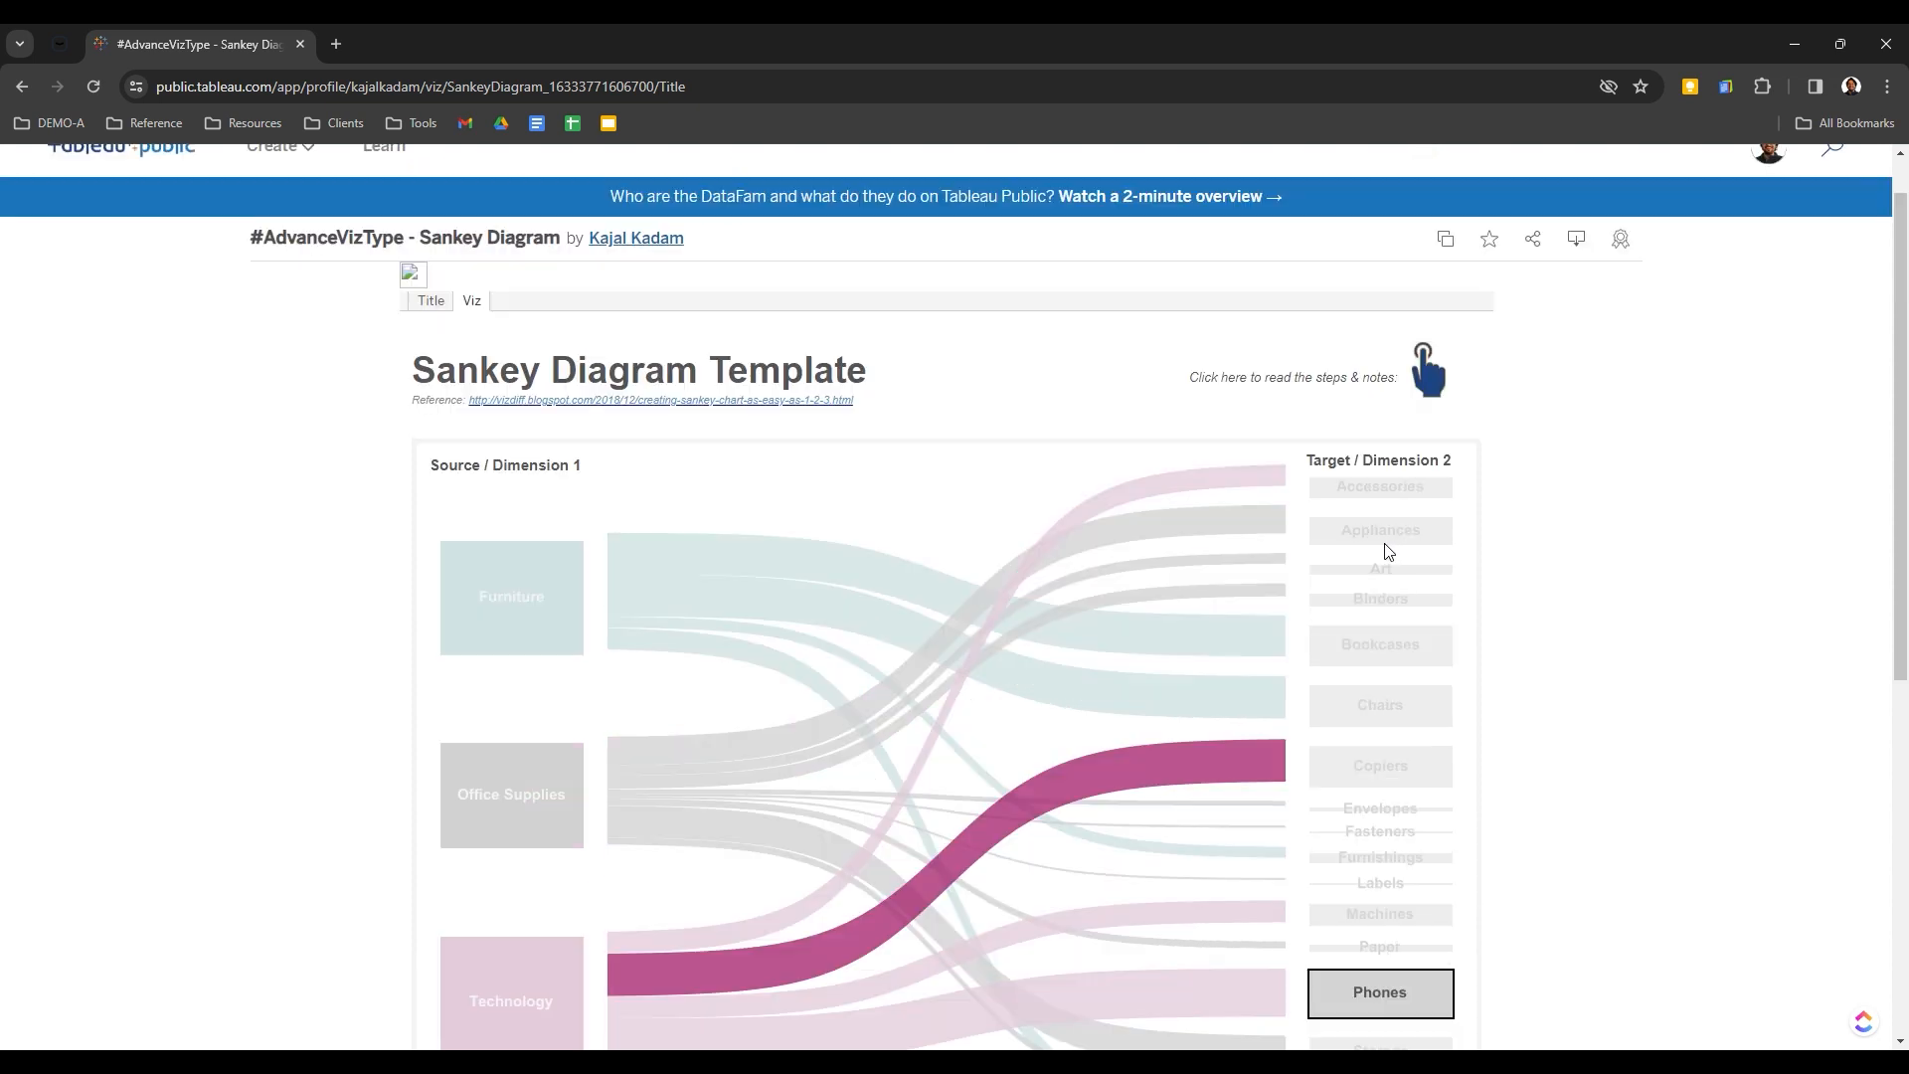
{"action": "left_click", "coordinate": [1382, 707]}
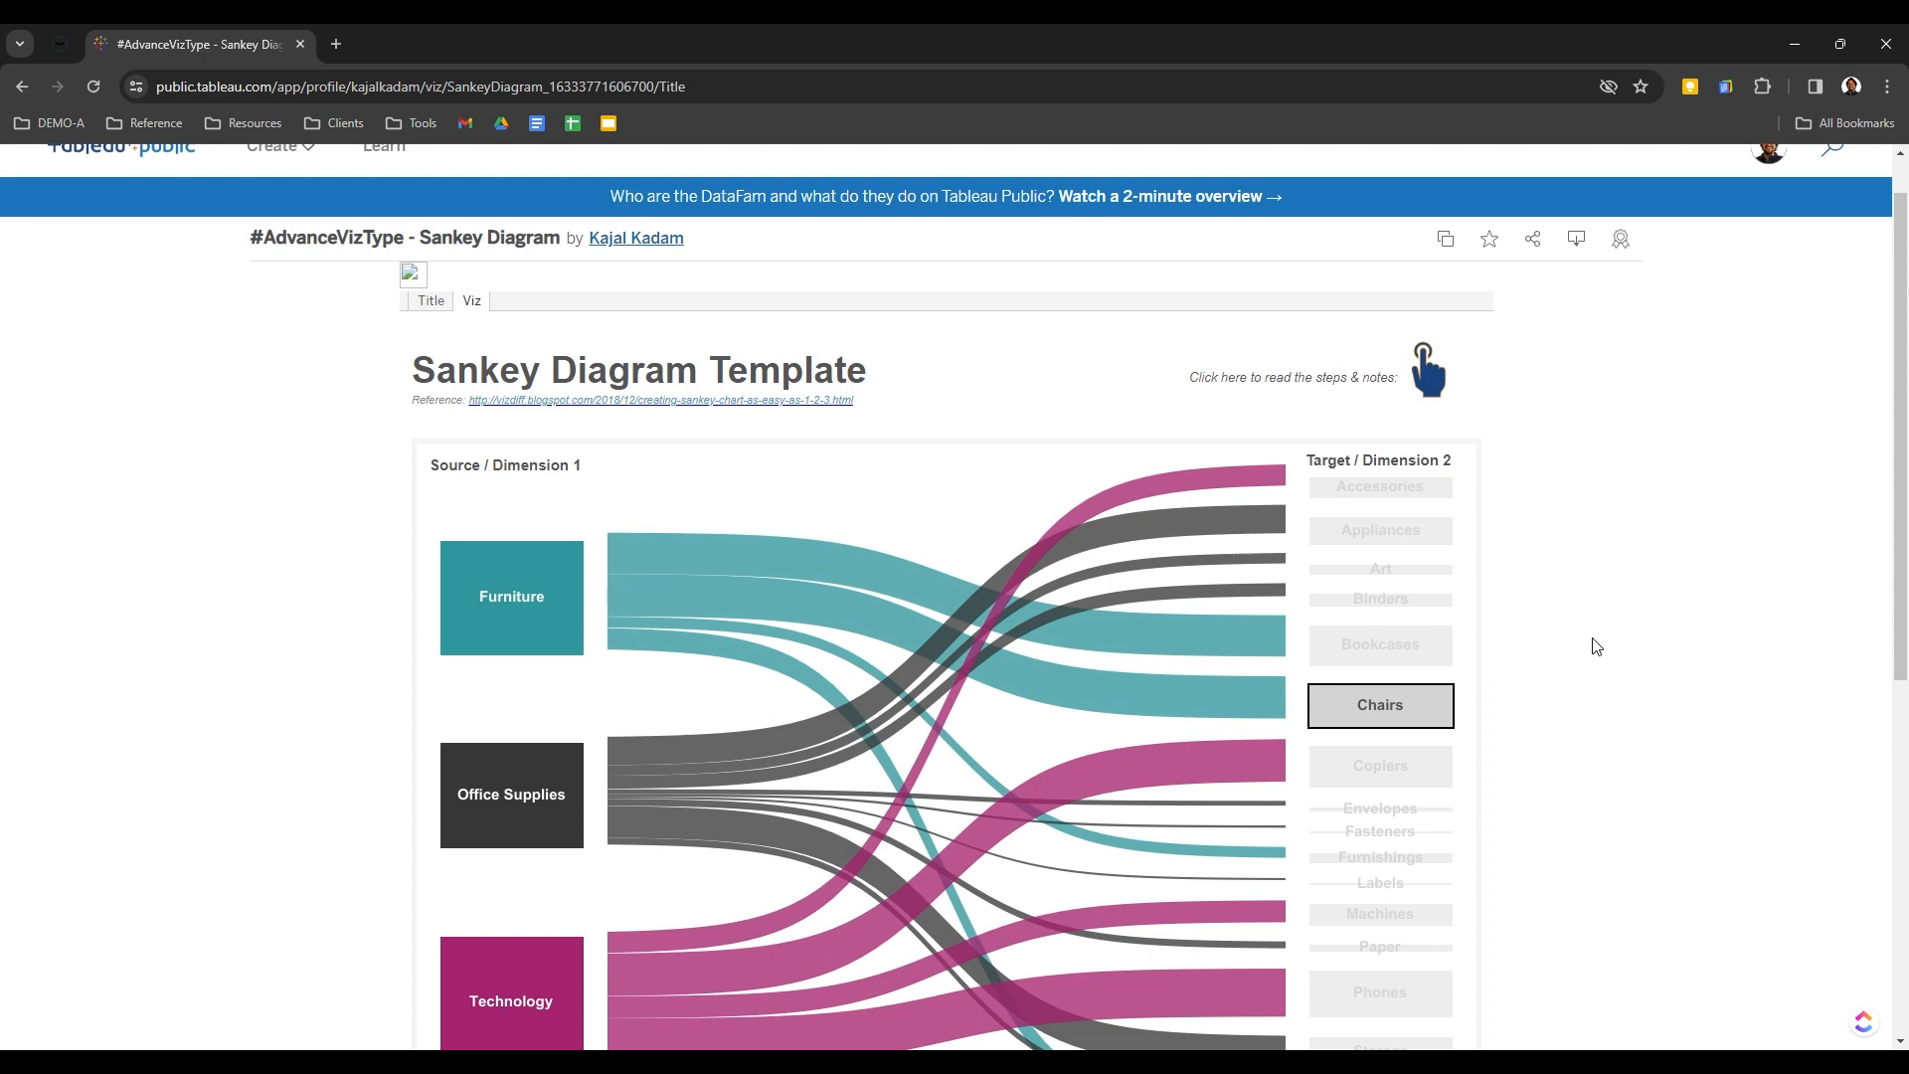
Review the Sankey viz's Details section and select the Chairs target in the diagram again
{"action": "scroll", "coordinate": [801, 643], "scroll_direction": "down", "scroll_amount": 2}
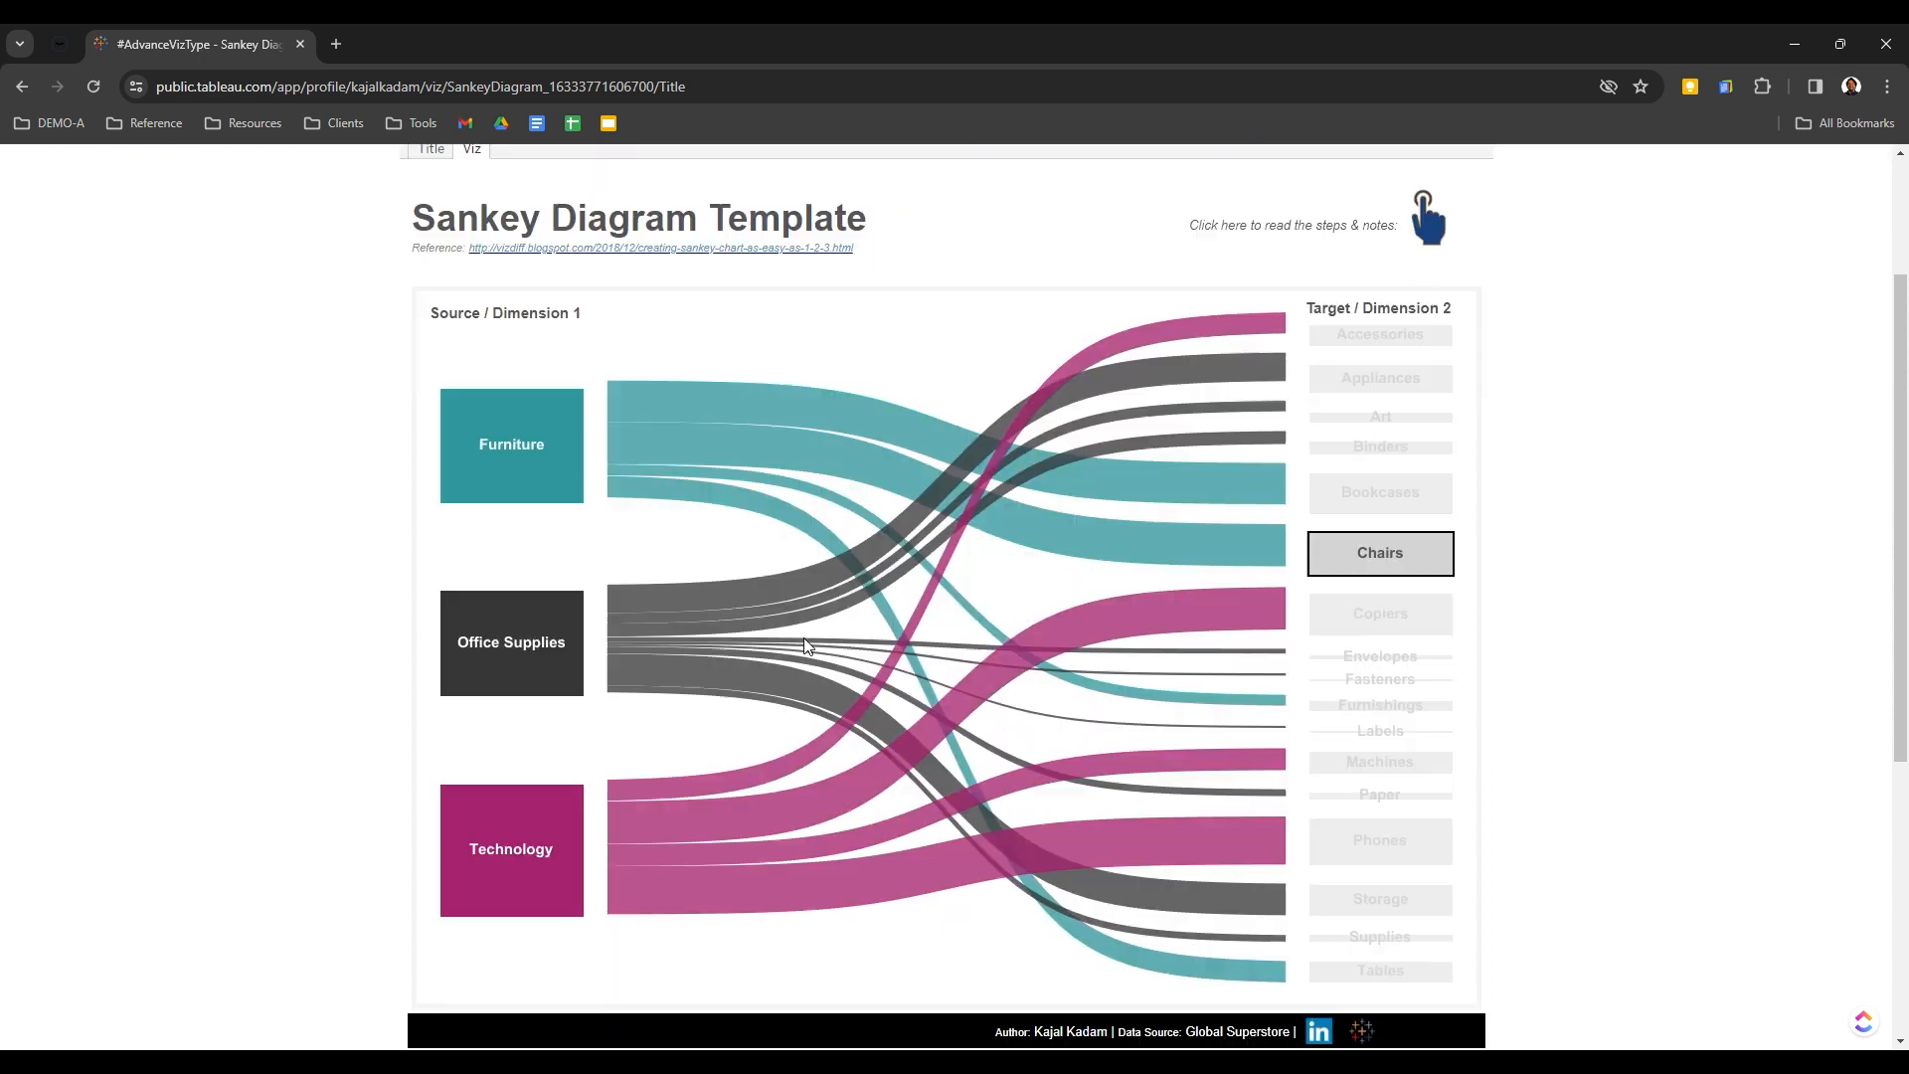
{"action": "scroll", "coordinate": [804, 646], "scroll_direction": "down", "scroll_amount": 1}
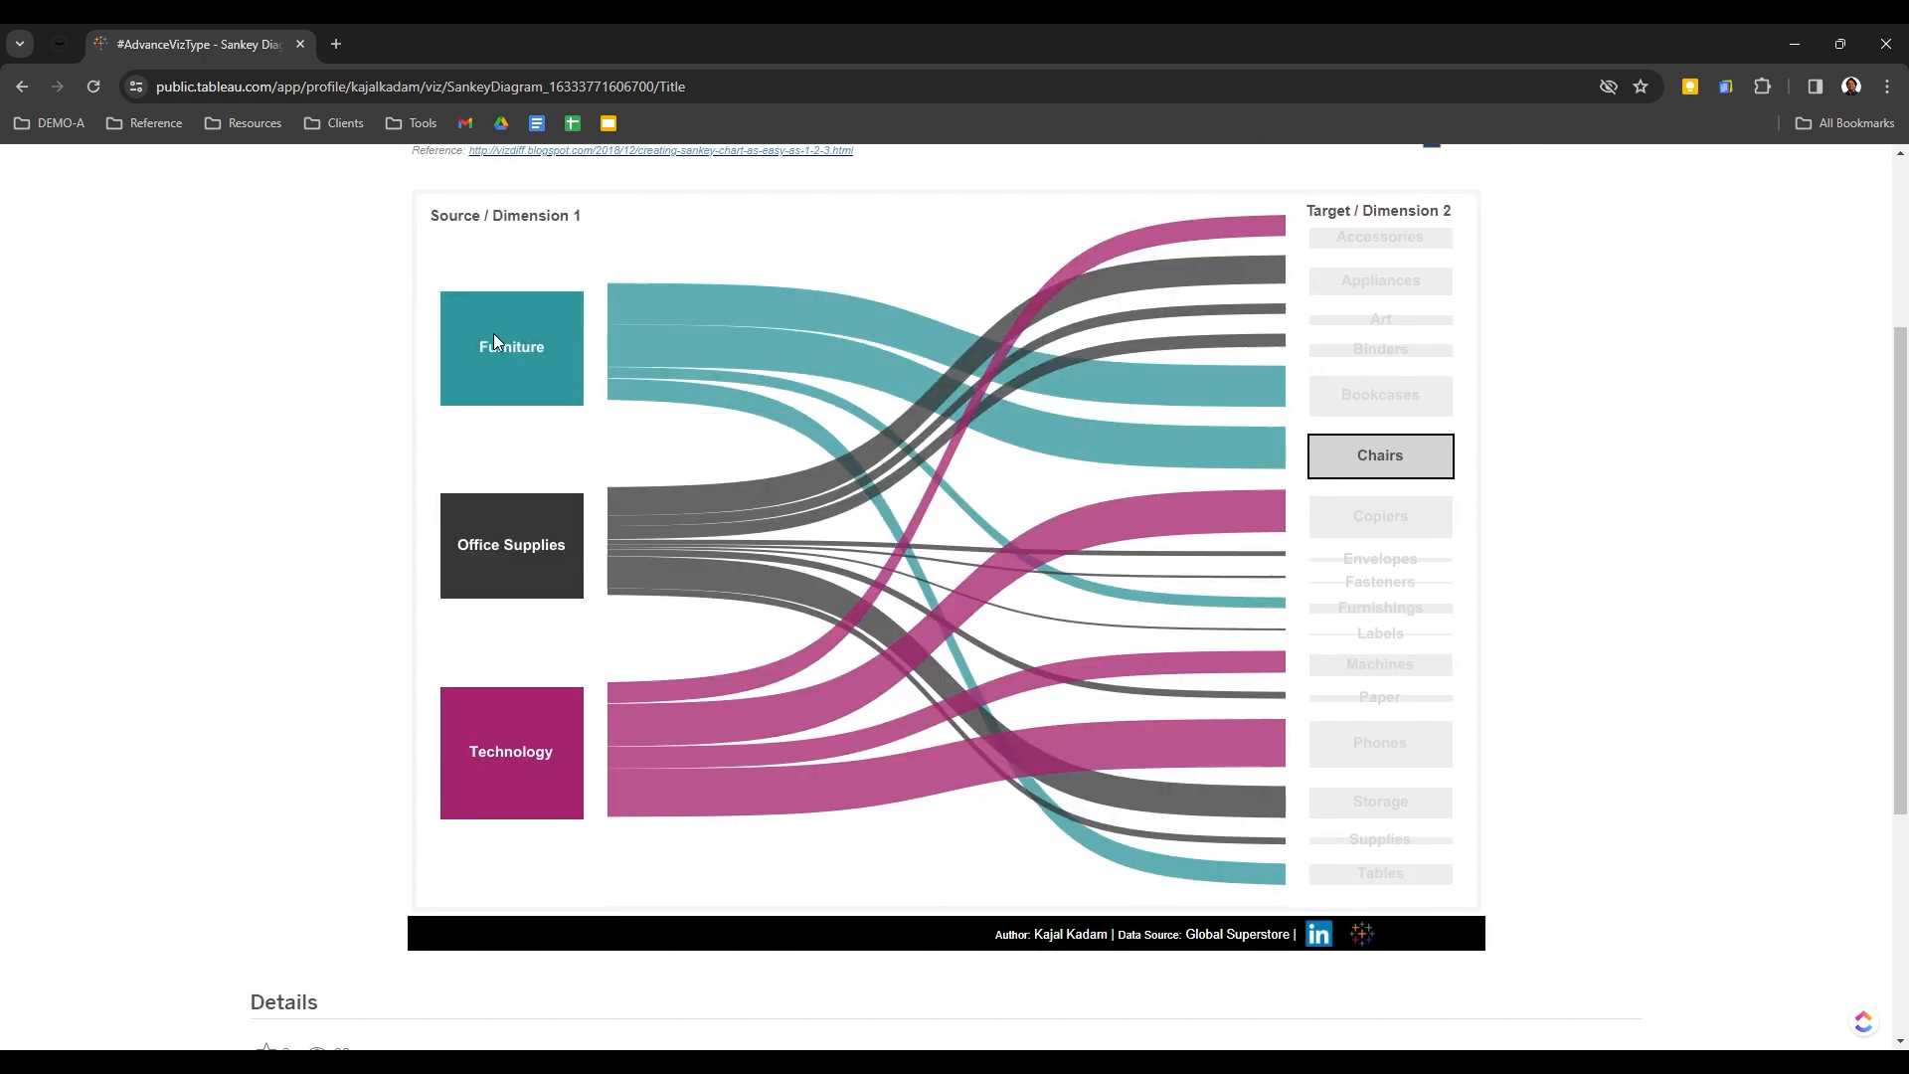
{"action": "scroll", "coordinate": [648, 912], "scroll_direction": "down", "scroll_amount": 3}
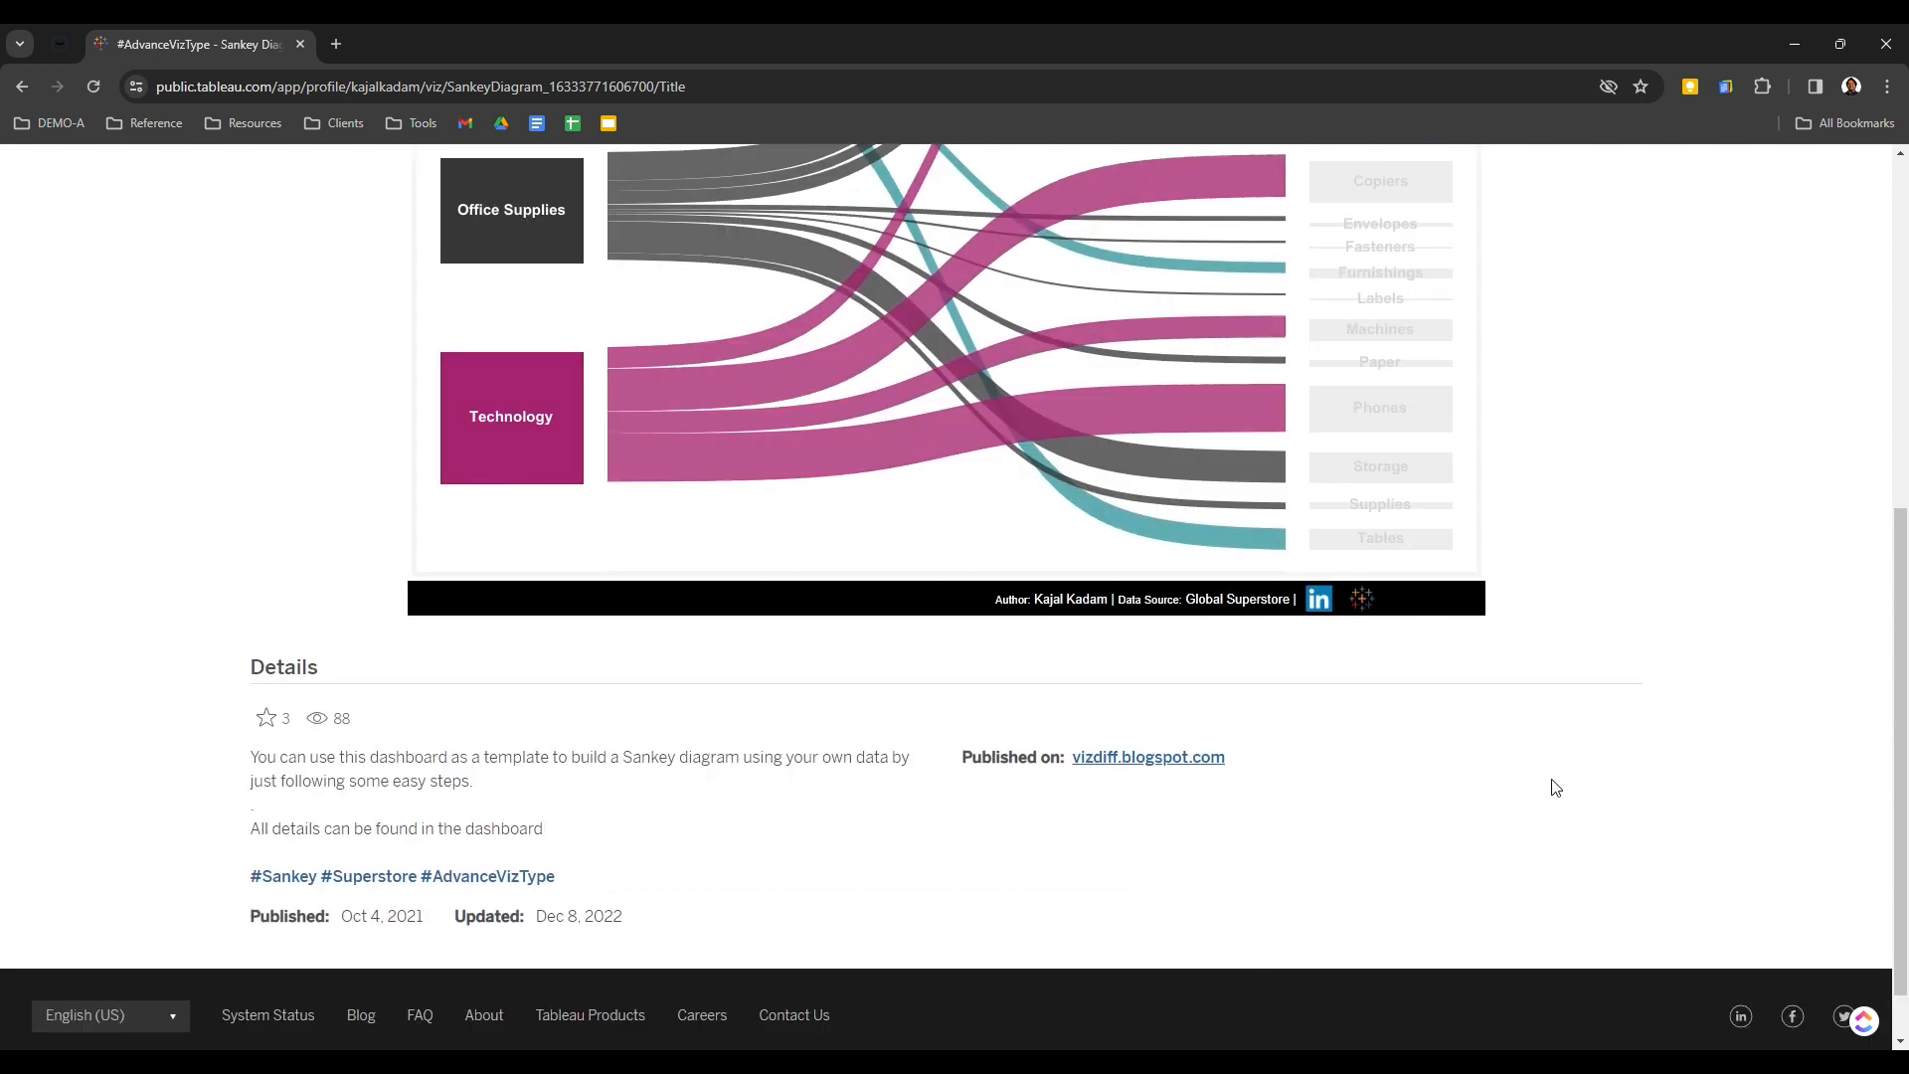
{"action": "scroll", "coordinate": [1556, 788], "scroll_direction": "up", "scroll_amount": 3}
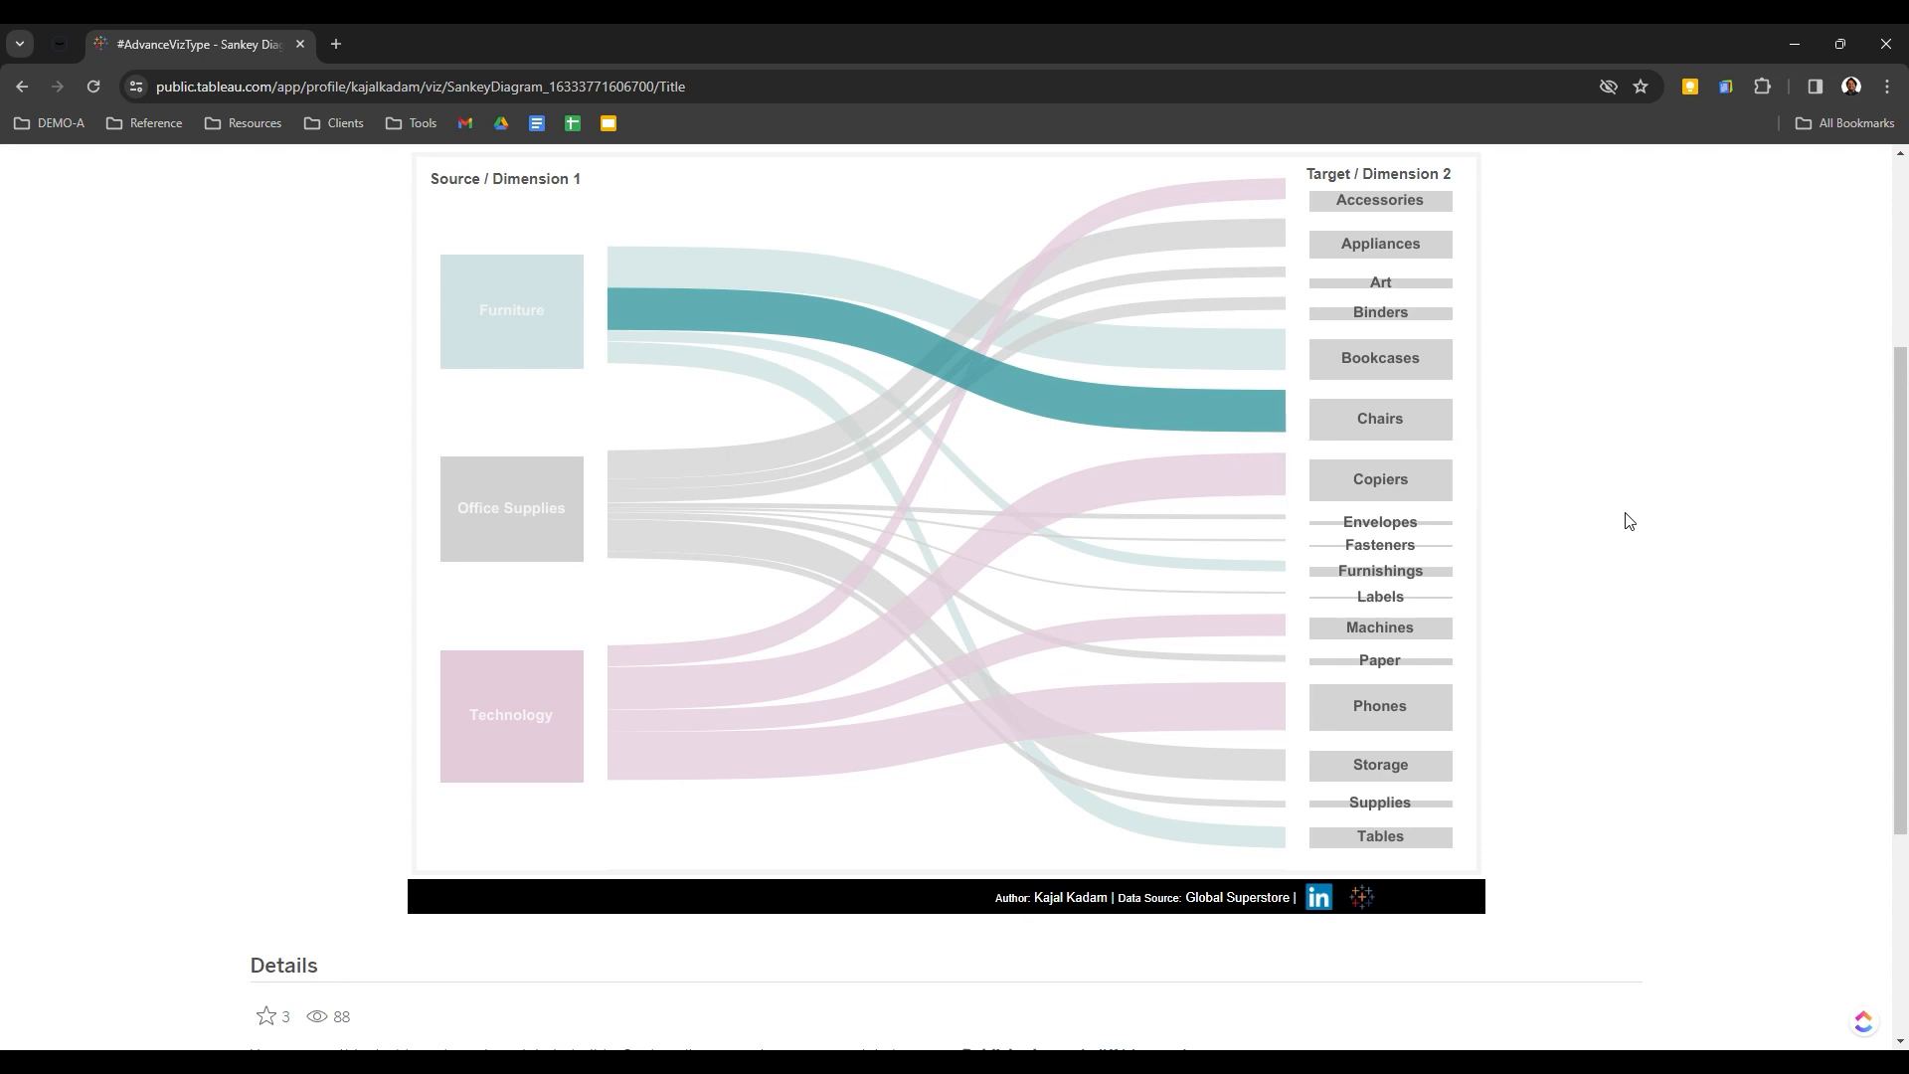
{"action": "left_click", "coordinate": [1454, 428]}
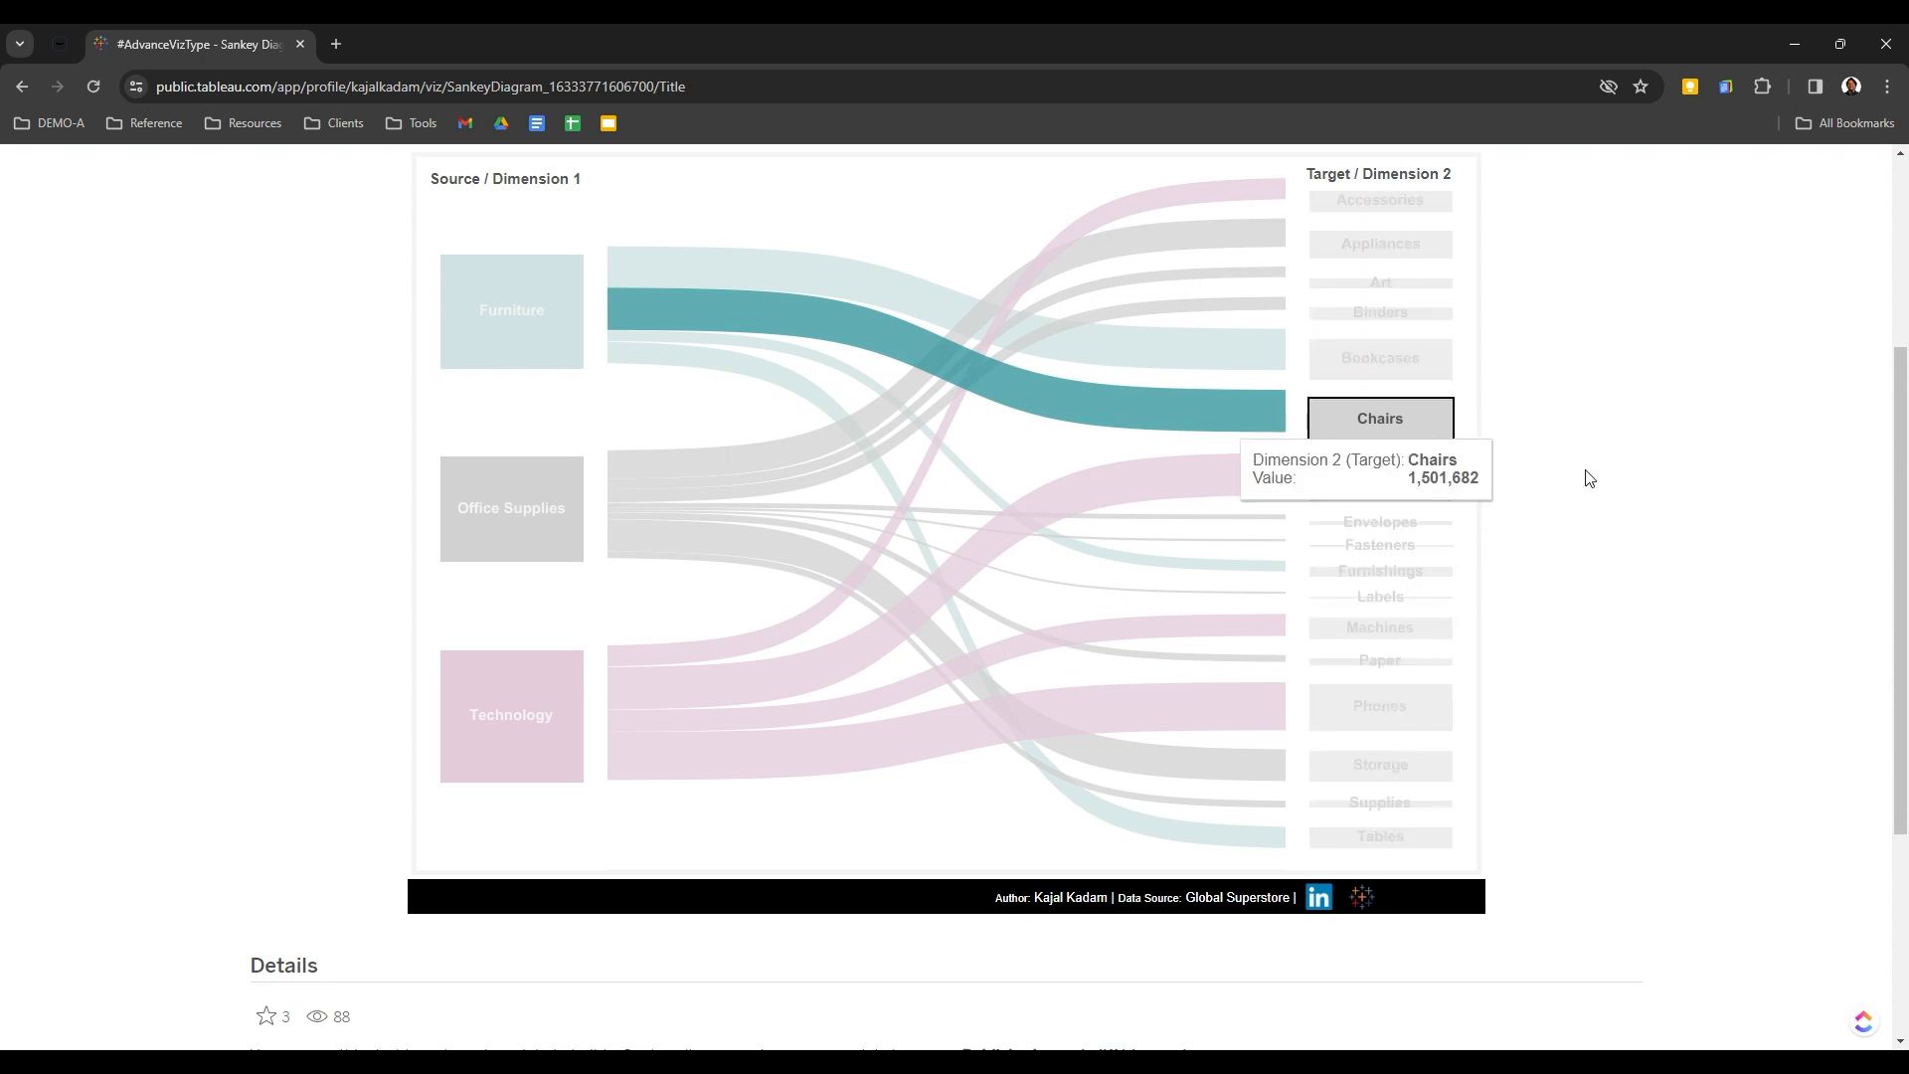
Revisit the workbook's Title page, reopen the Viz sheet, and try to clear the Chairs selection in the Sankey diagram
{"action": "scroll", "coordinate": [1588, 478], "scroll_direction": "up", "scroll_amount": 3}
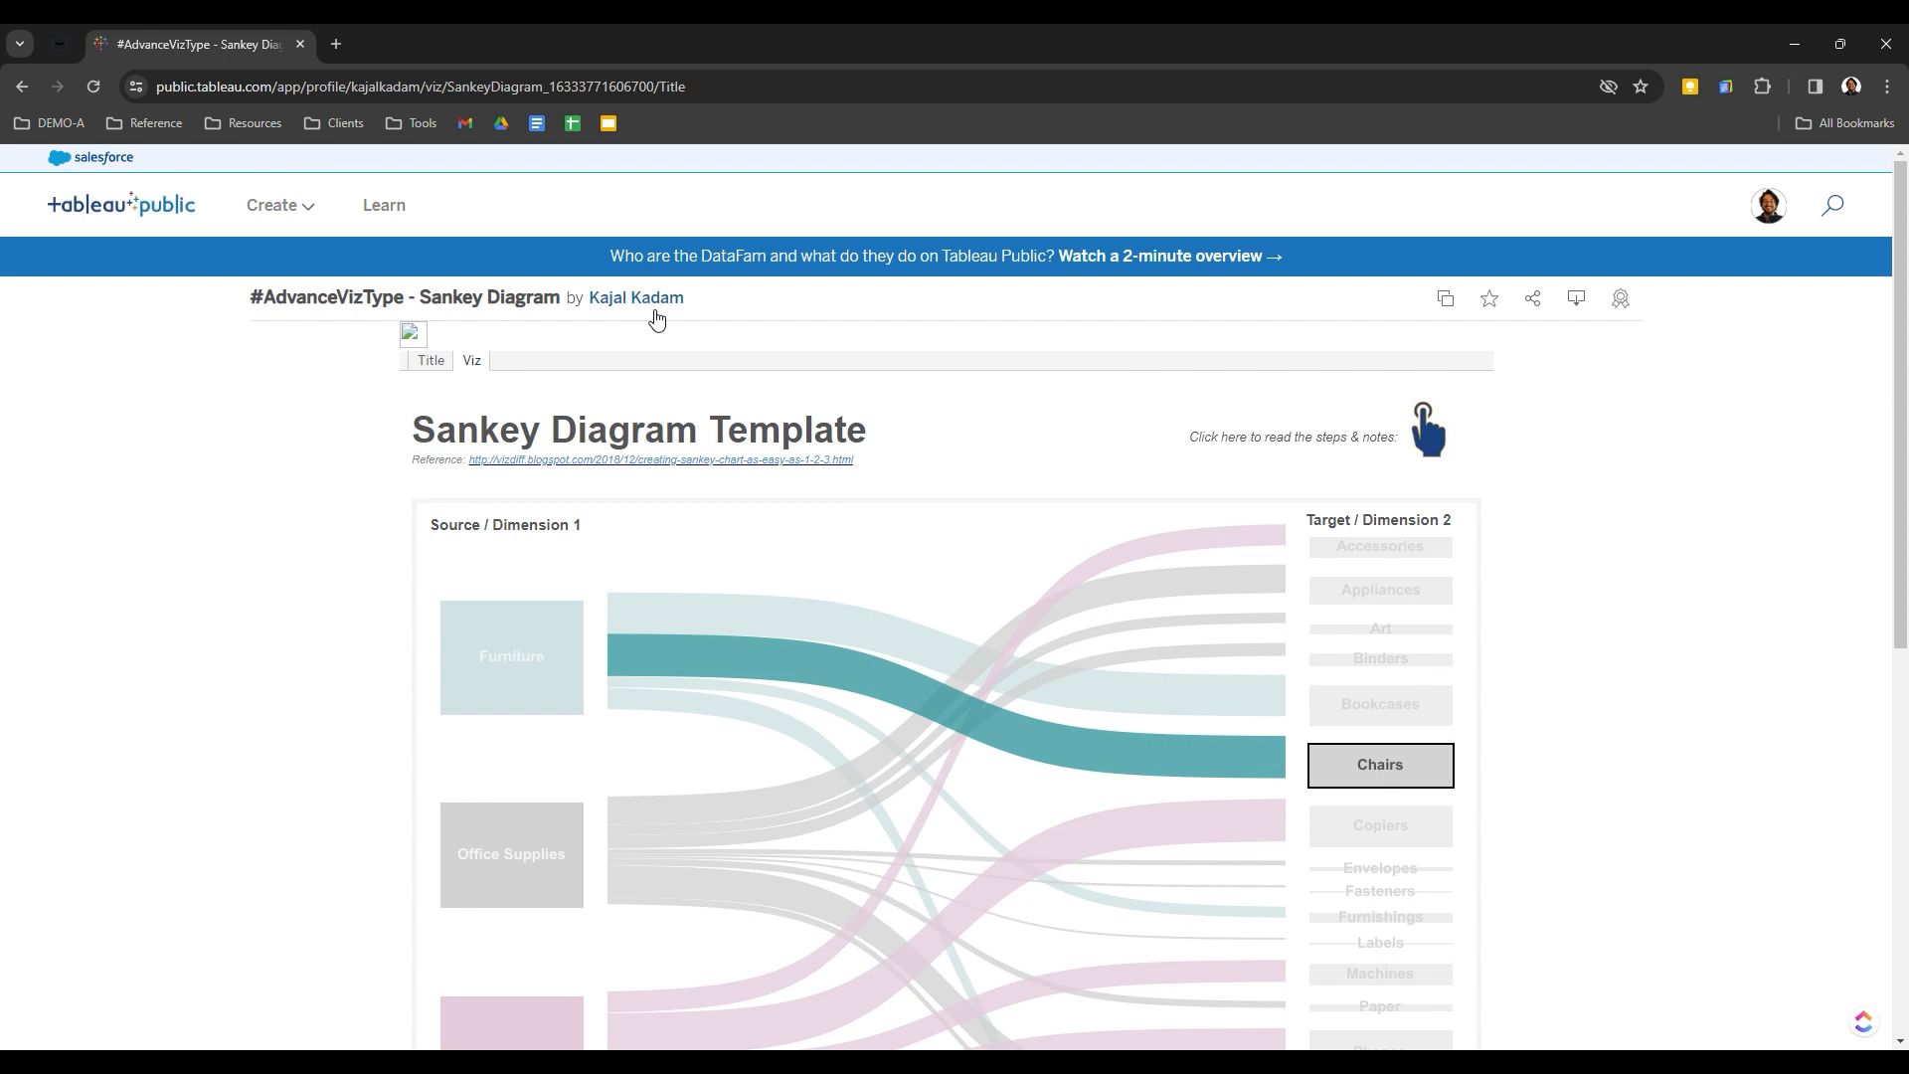
{"action": "left_click", "coordinate": [432, 361]}
{"action": "left_click", "coordinate": [275, 209]}
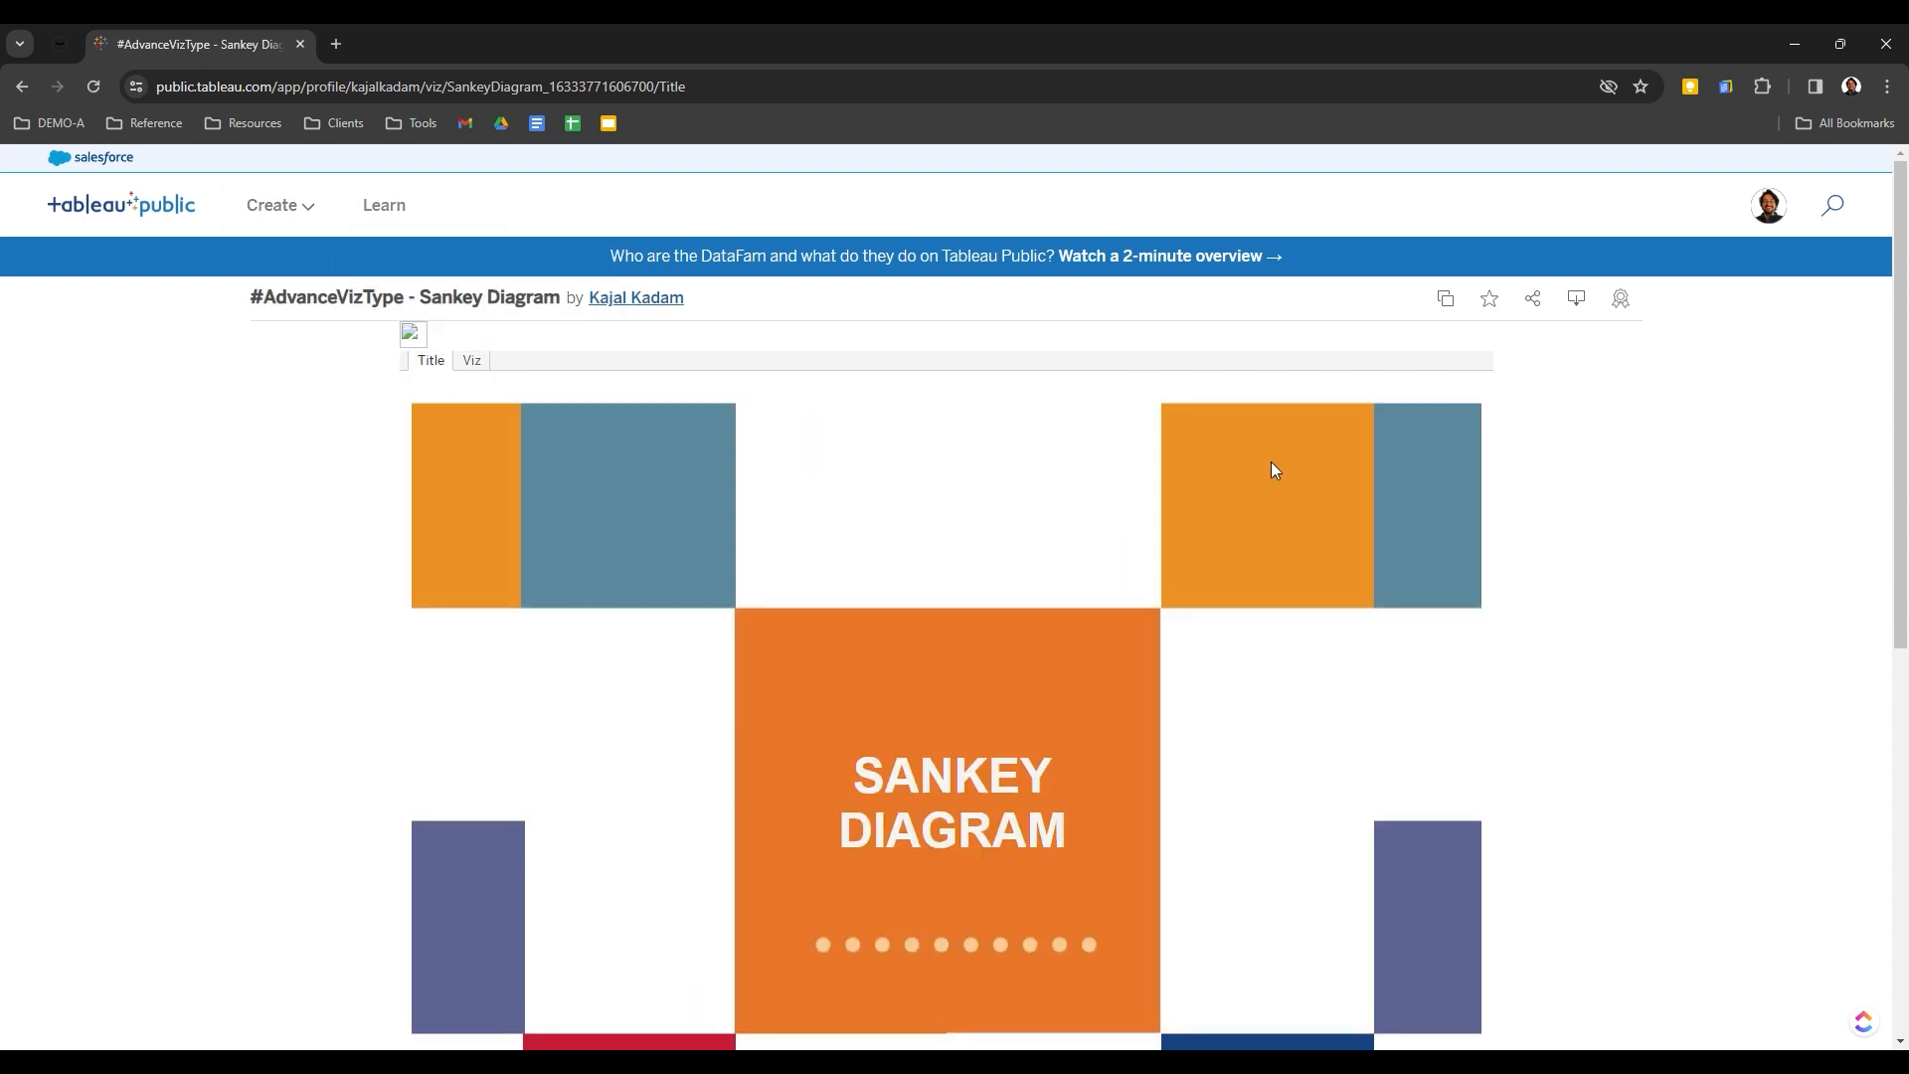
{"action": "left_click", "coordinate": [481, 362]}
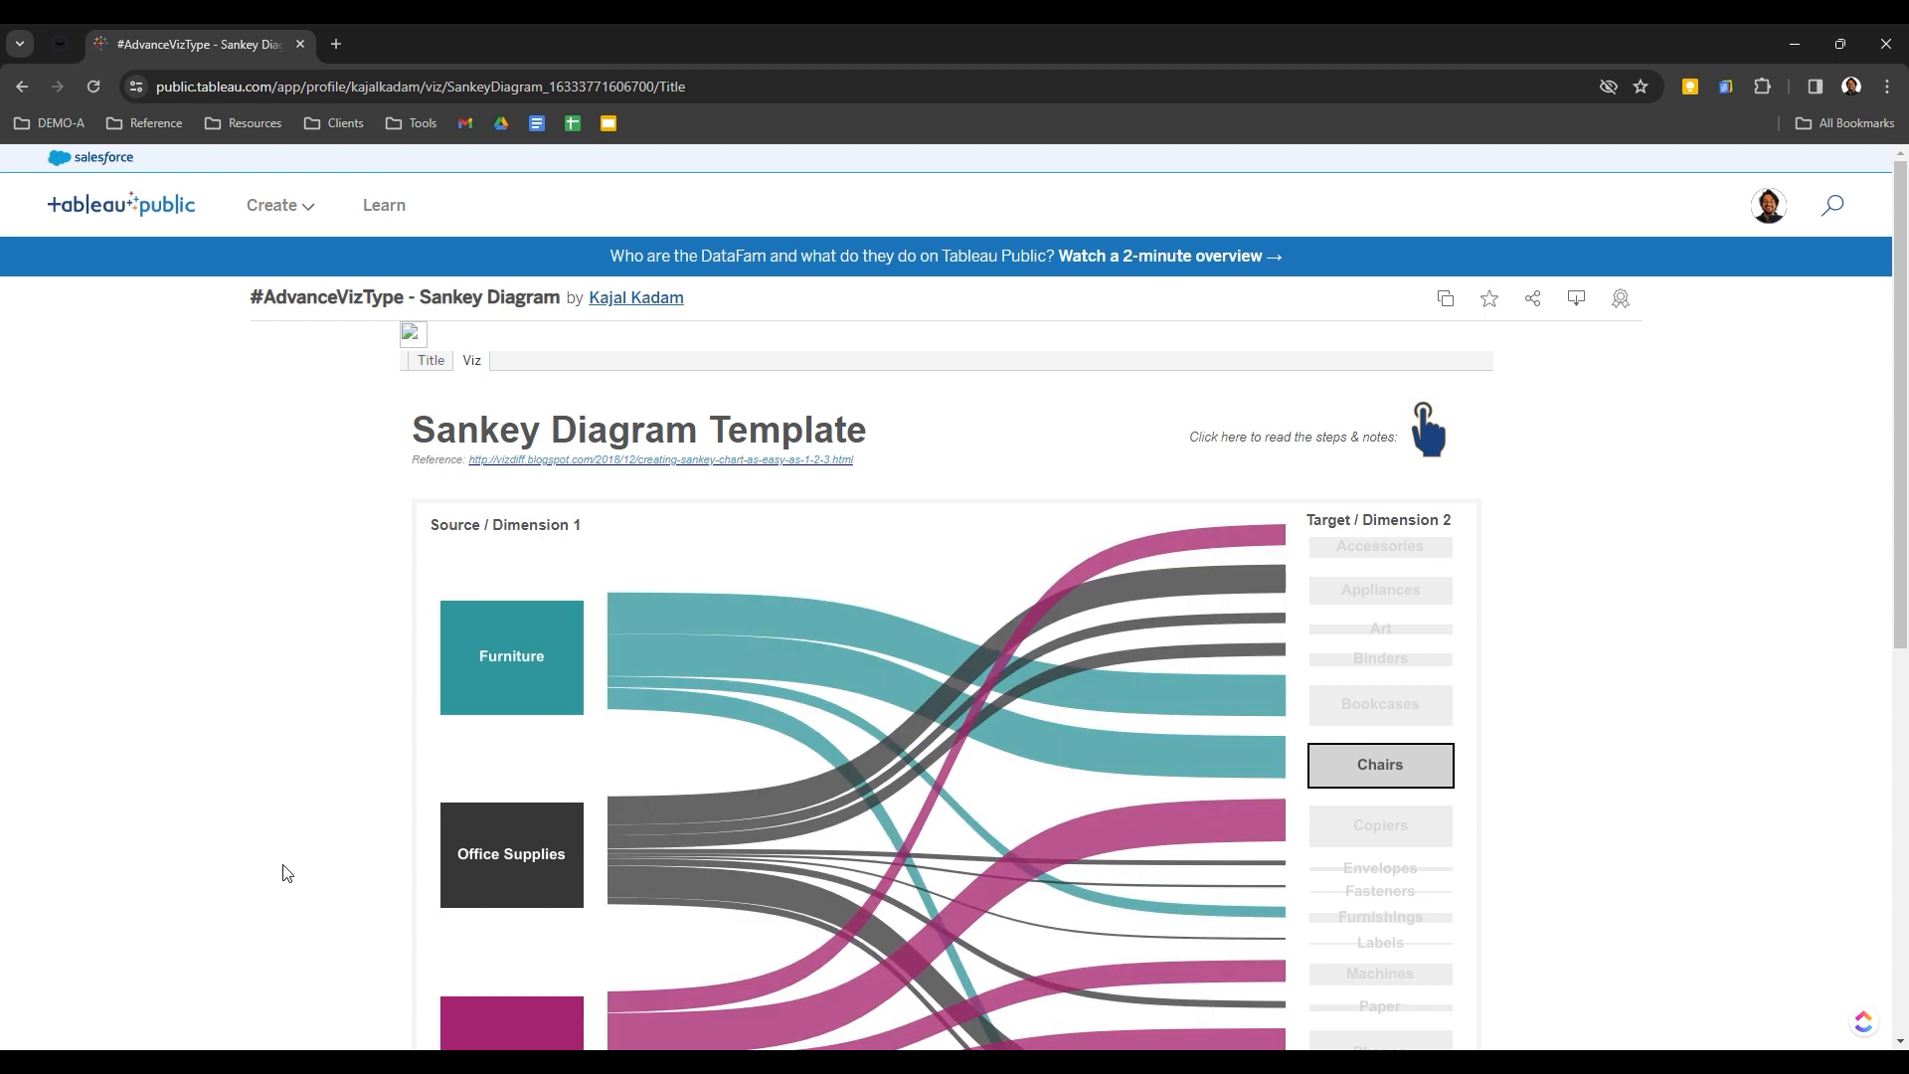
{"action": "scroll", "coordinate": [285, 872], "scroll_direction": "down", "scroll_amount": 2}
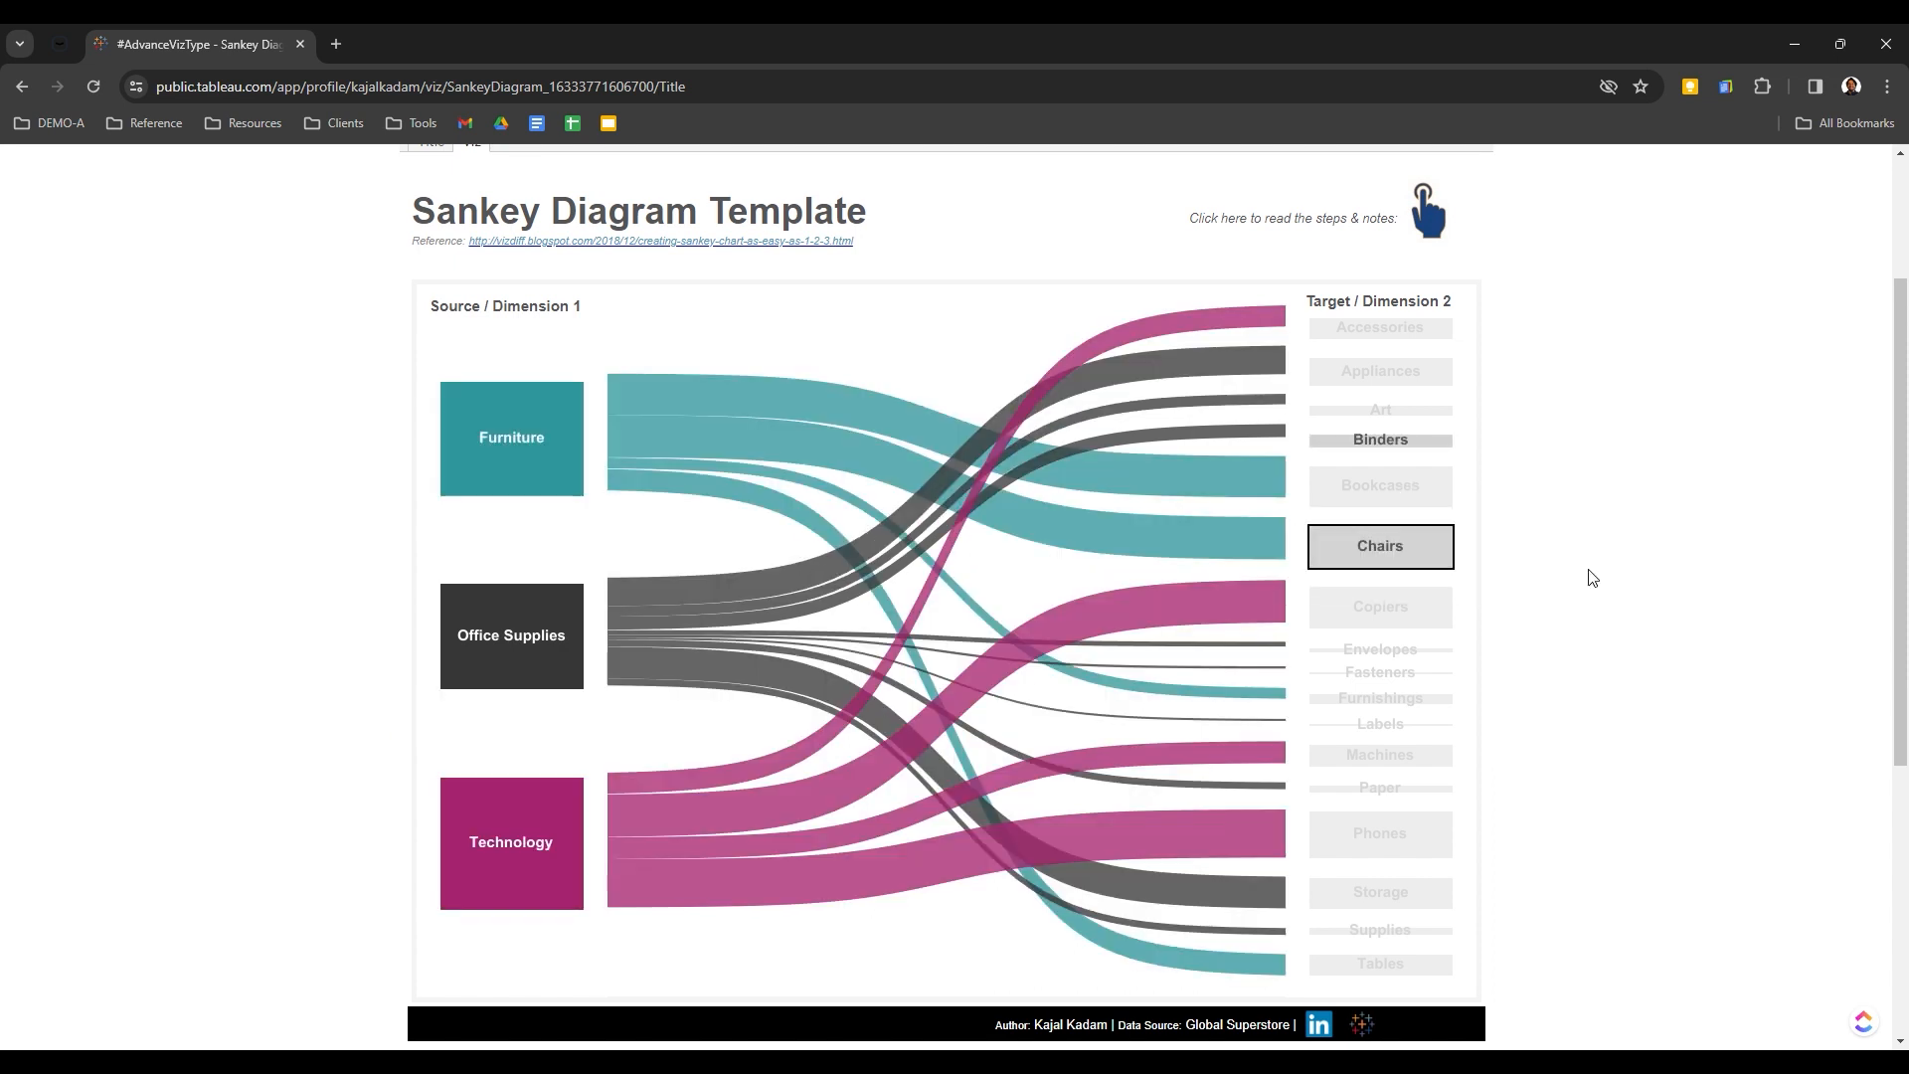
{"action": "double_click", "coordinate": [1589, 570]}
{"action": "left_click", "coordinate": [1148, 468]}
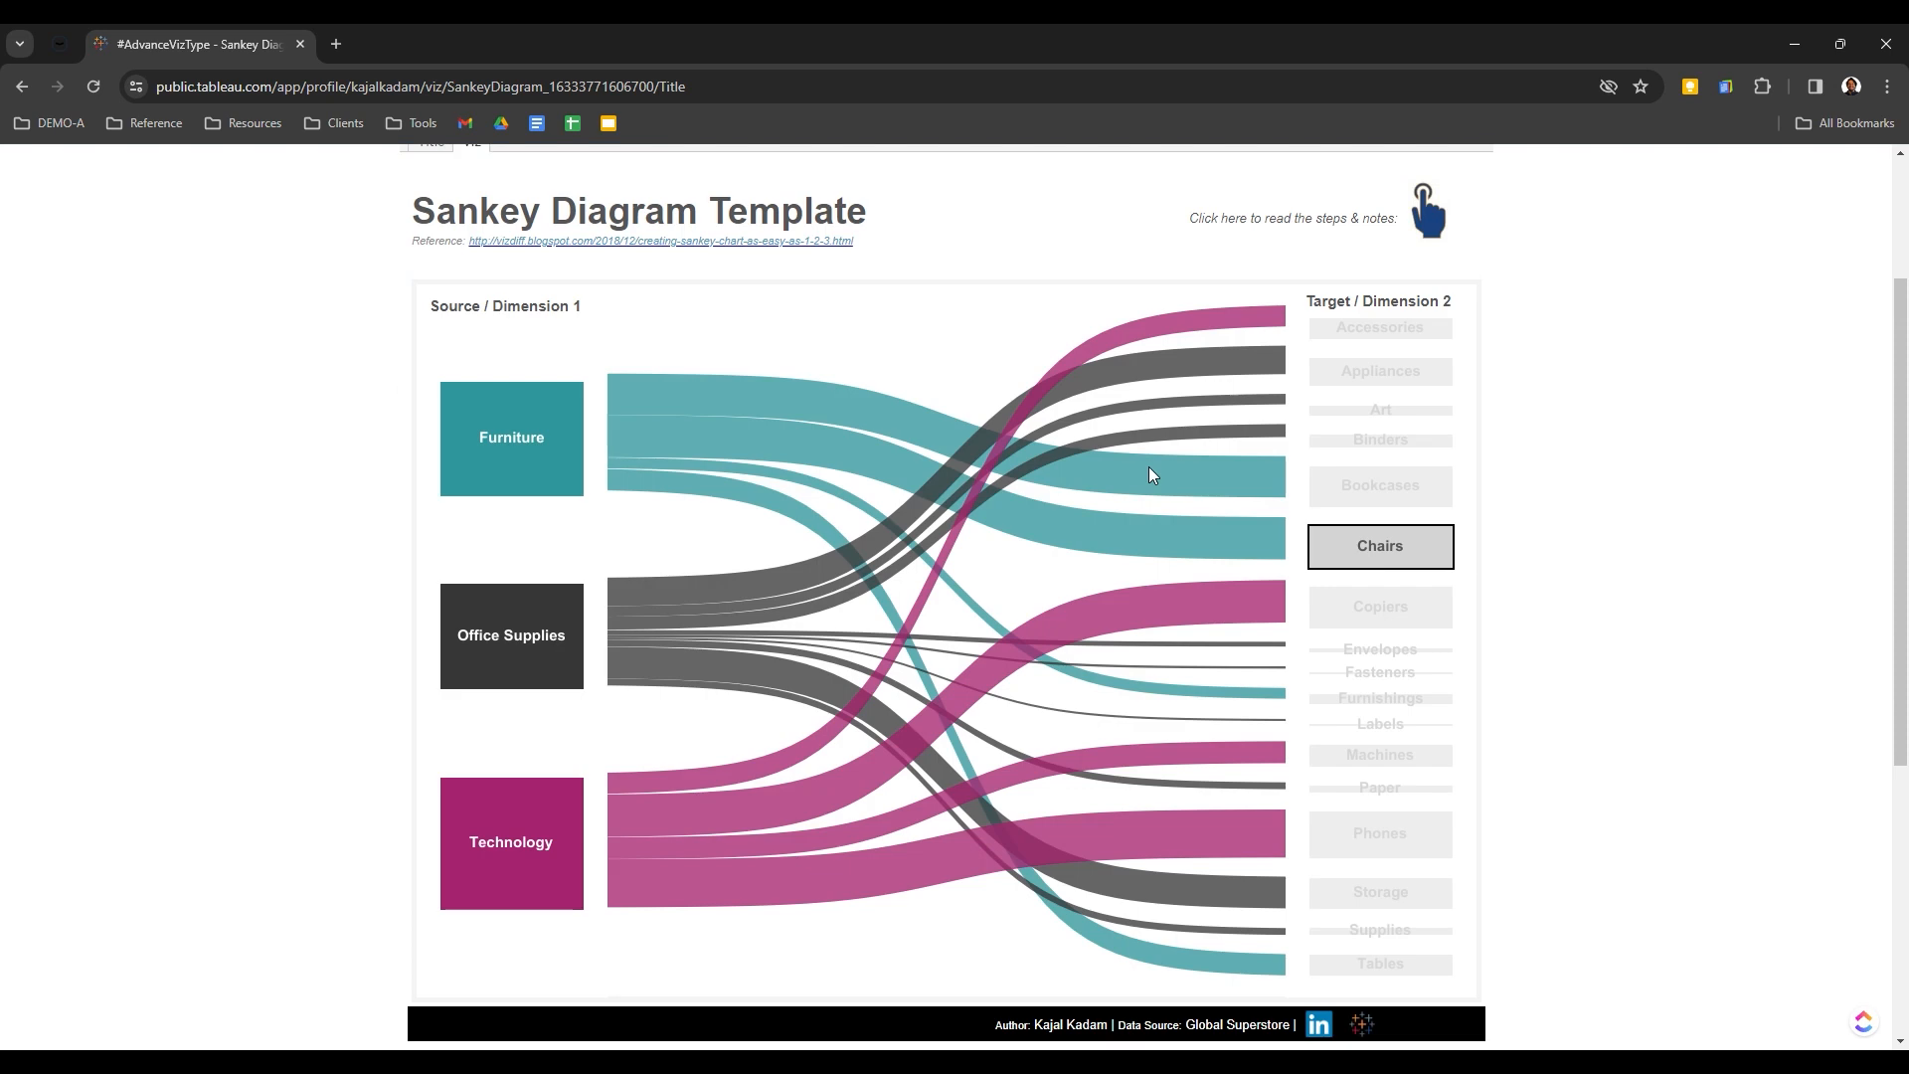
Return to the Discover page and open the signed-in account's own profile
{"action": "scroll", "coordinate": [1148, 468], "scroll_direction": "up", "scroll_amount": 2}
{"action": "left_click", "coordinate": [97, 205]}
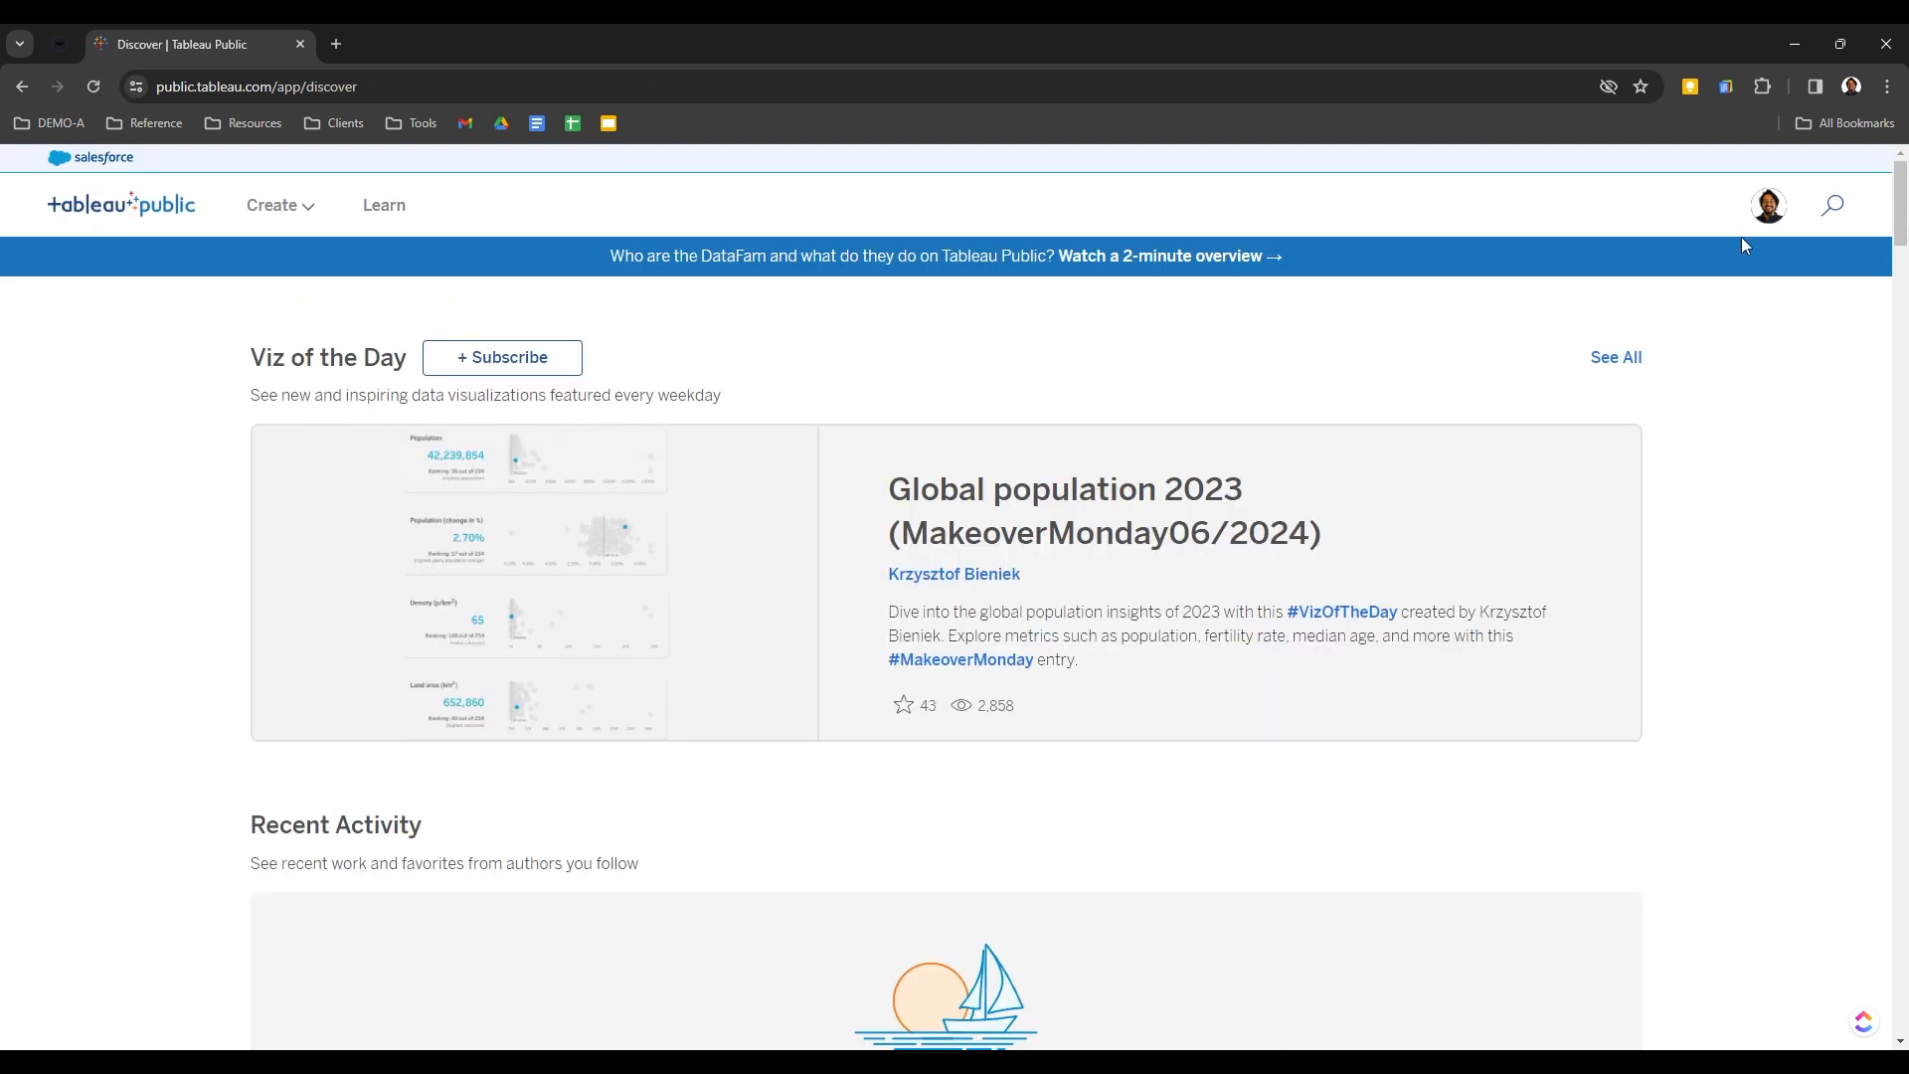
{"action": "left_click", "coordinate": [1767, 206]}
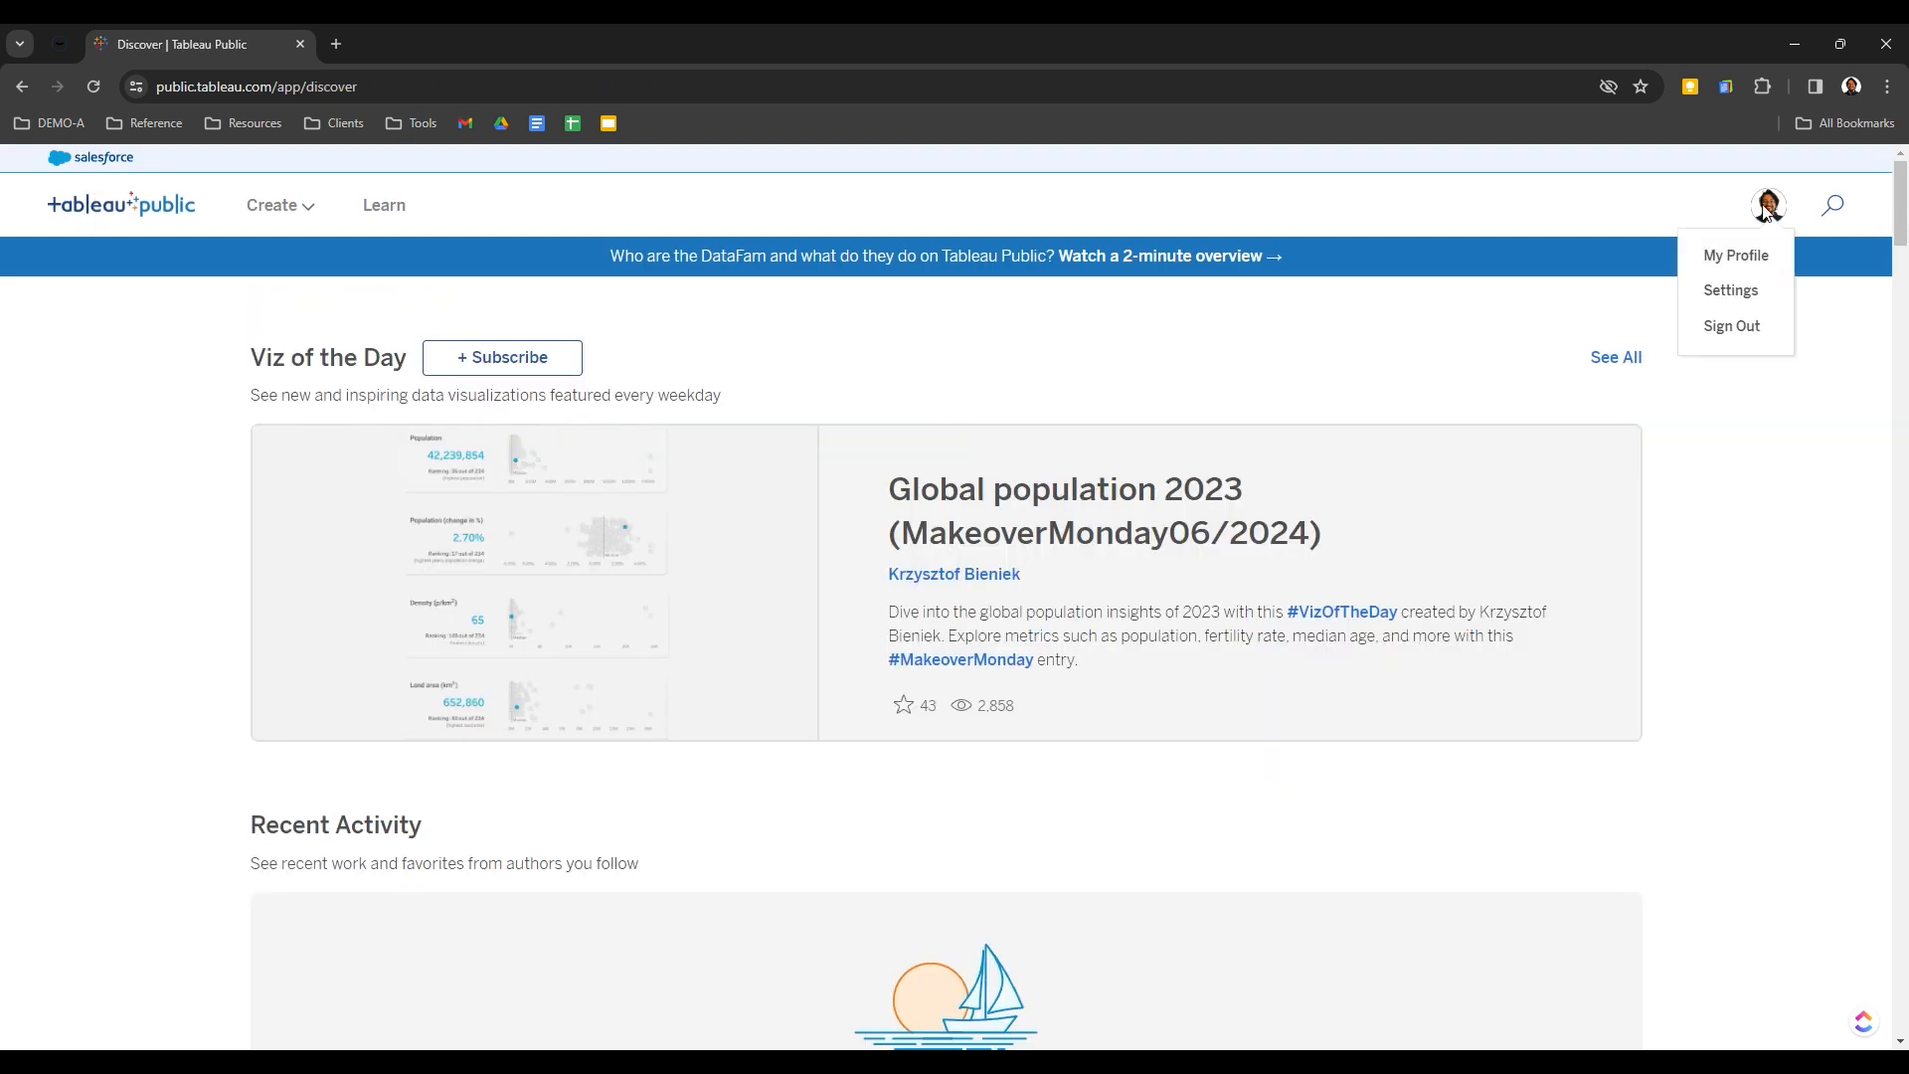
{"action": "left_click", "coordinate": [1753, 261]}
Browse the published vizzes on the profile and show the list of hidden vizzes
{"action": "scroll", "coordinate": [984, 575], "scroll_direction": "down", "scroll_amount": 1}
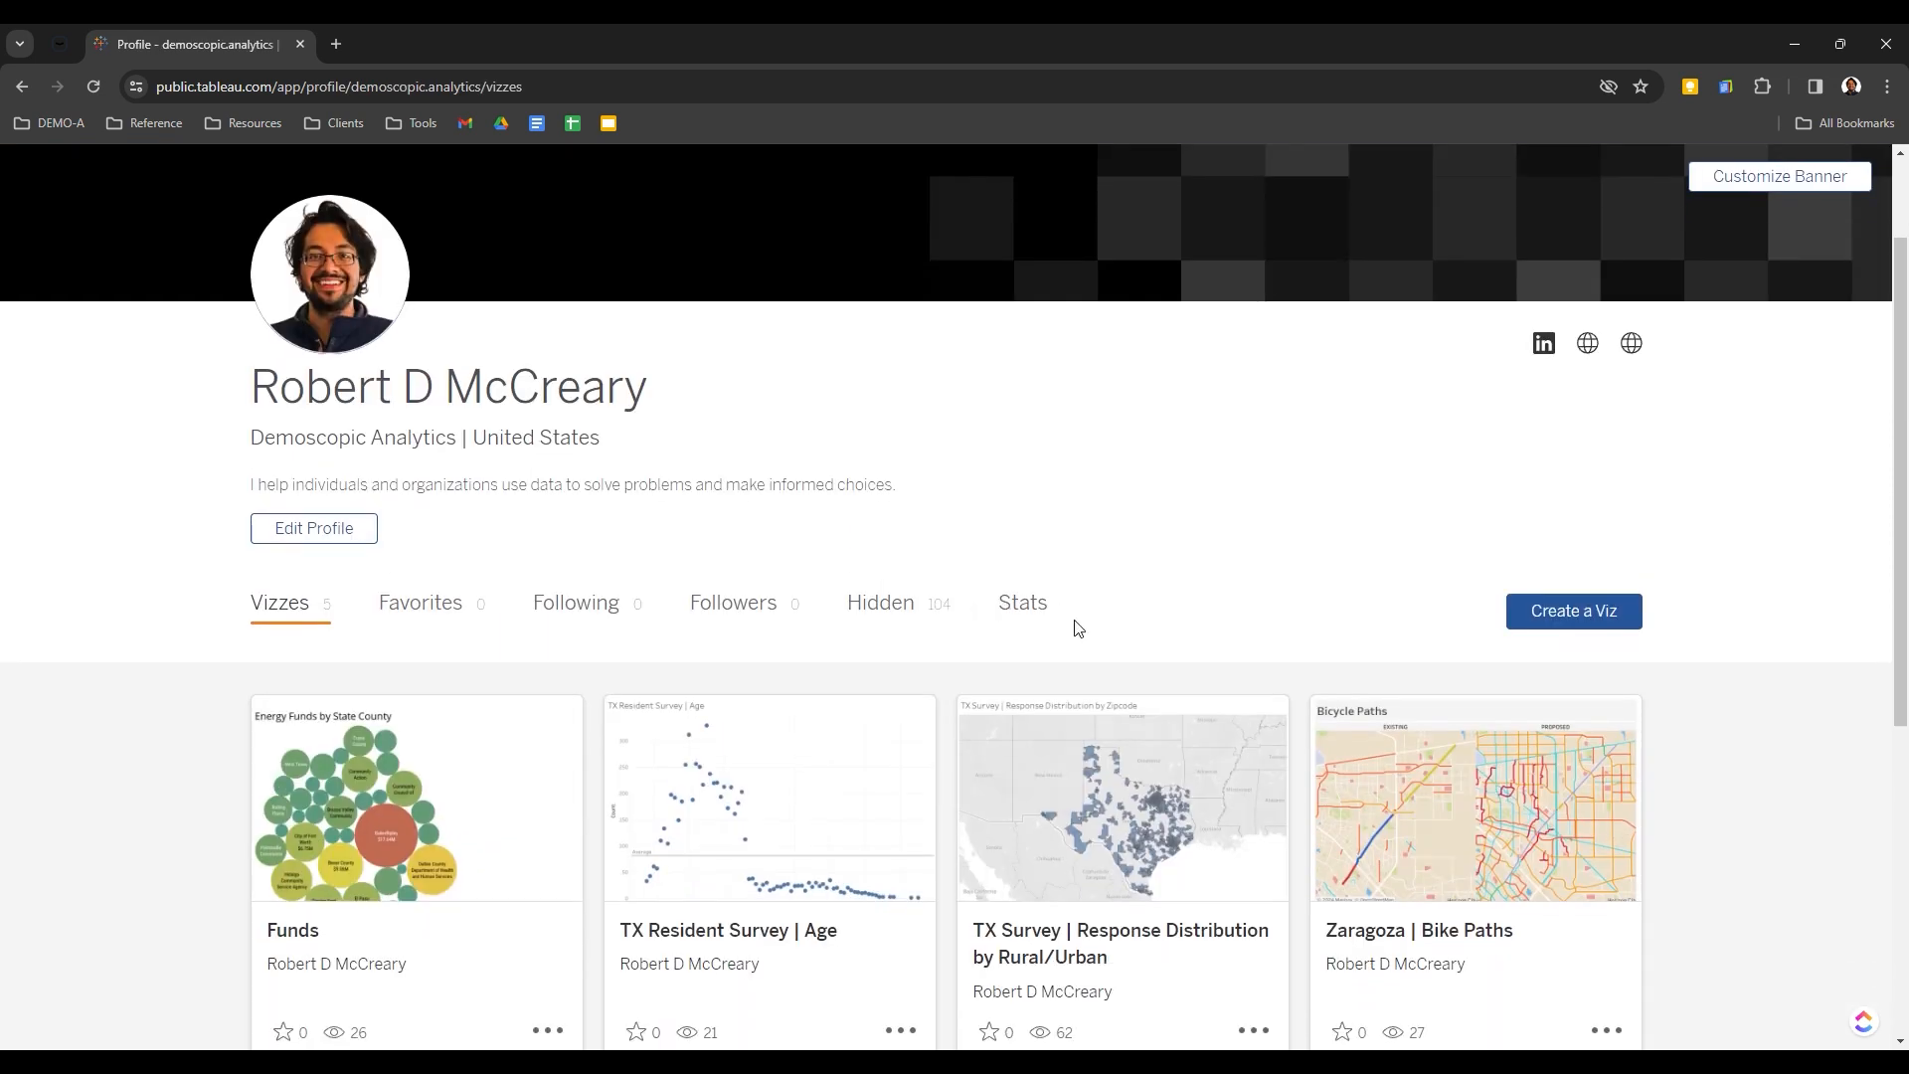
{"action": "scroll", "coordinate": [1077, 628], "scroll_direction": "down", "scroll_amount": 5}
{"action": "scroll", "coordinate": [1077, 627], "scroll_direction": "up", "scroll_amount": 4}
{"action": "left_click", "coordinate": [901, 509]}
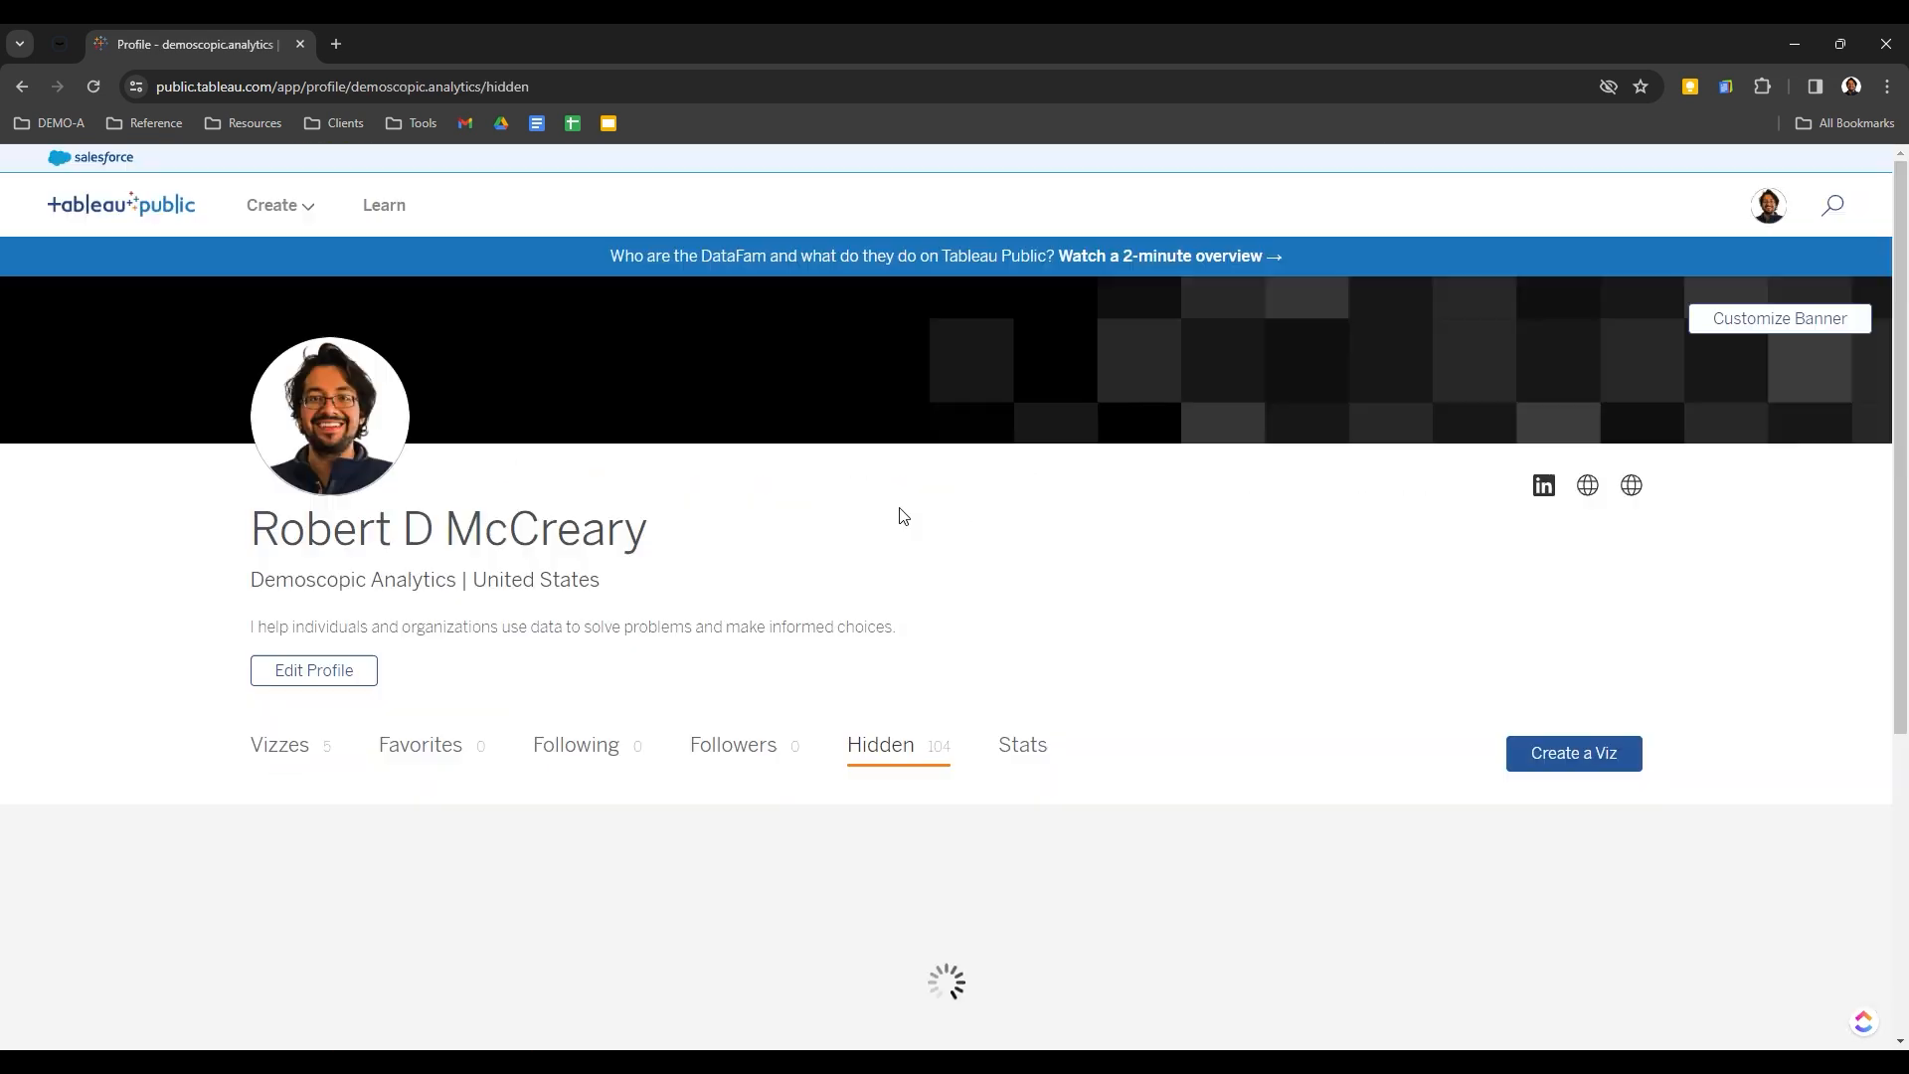
Browse the hidden vizzes on the profile, then look over the published vizzes again
{"action": "scroll", "coordinate": [1087, 733], "scroll_direction": "down", "scroll_amount": 15}
{"action": "scroll", "coordinate": [1090, 735], "scroll_direction": "up", "scroll_amount": 12}
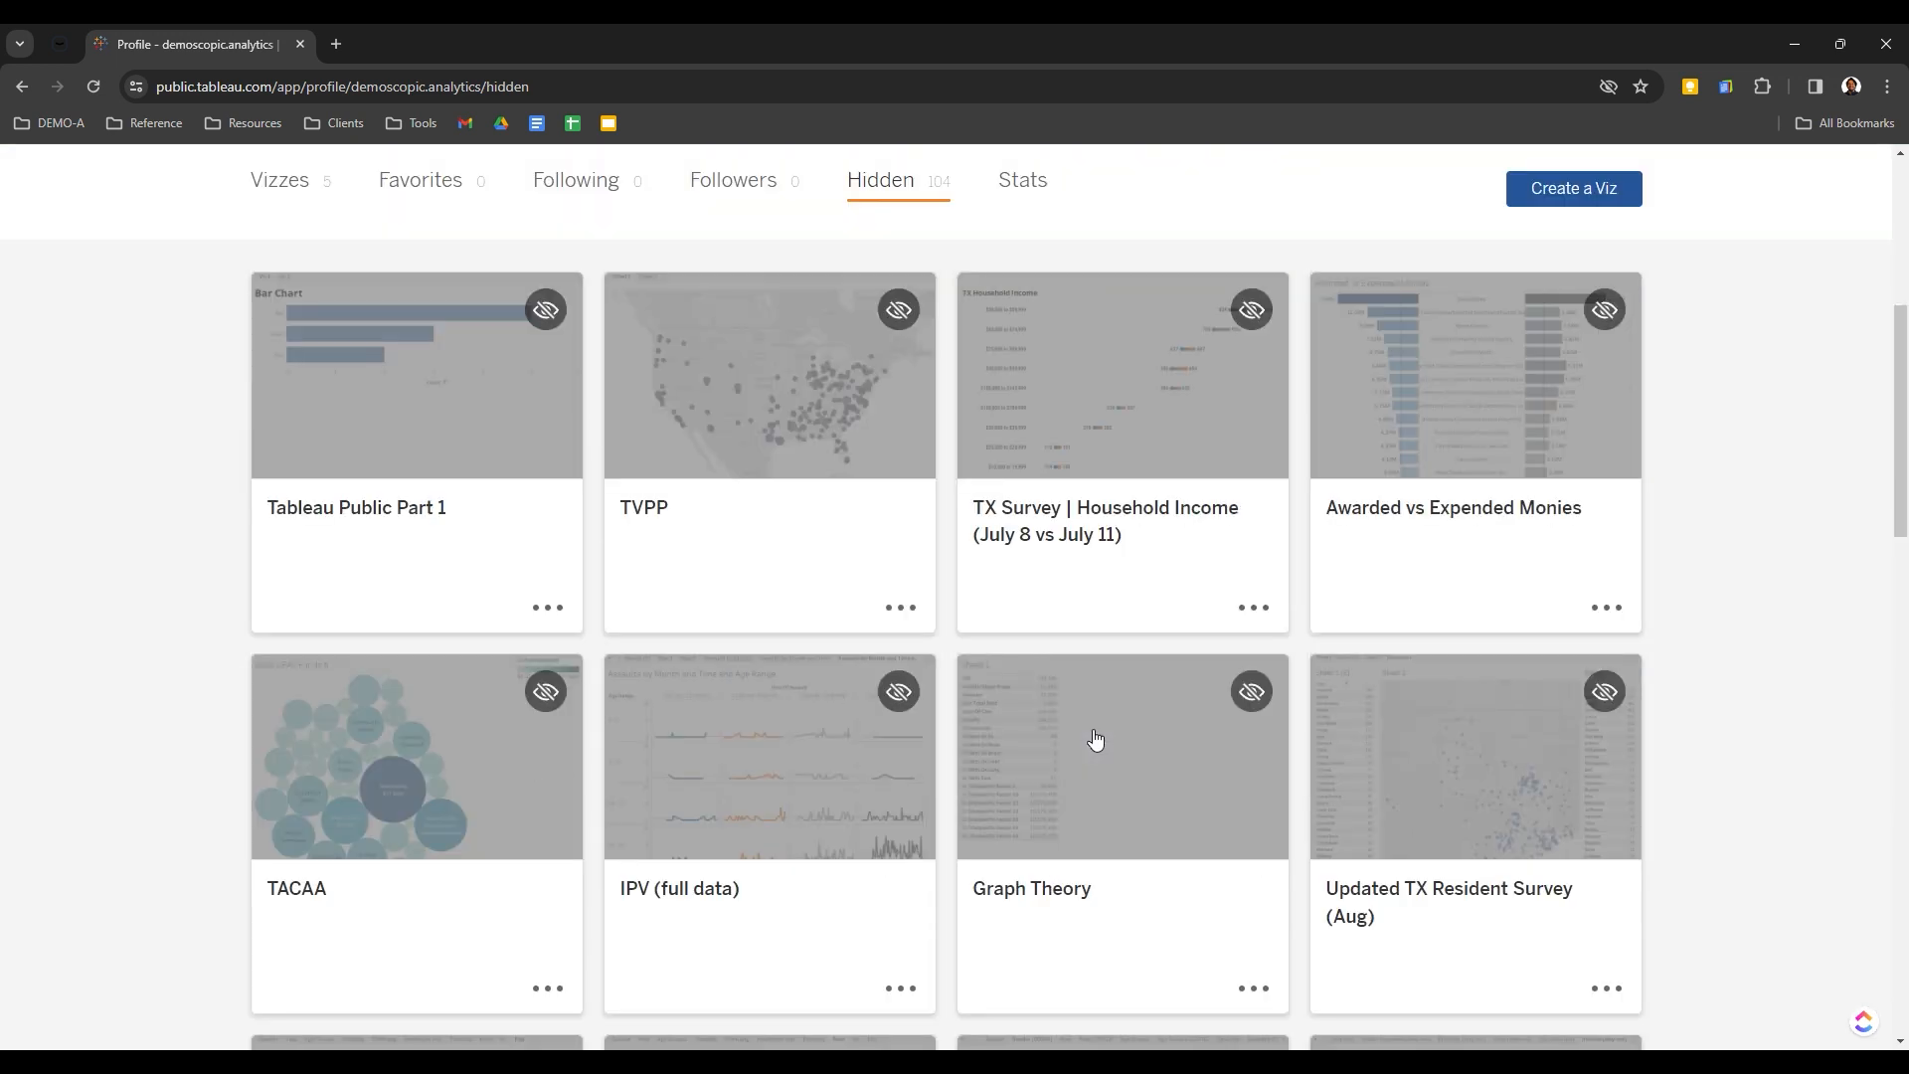
{"action": "scroll", "coordinate": [1095, 740], "scroll_direction": "up", "scroll_amount": 6}
{"action": "left_click", "coordinate": [305, 766]}
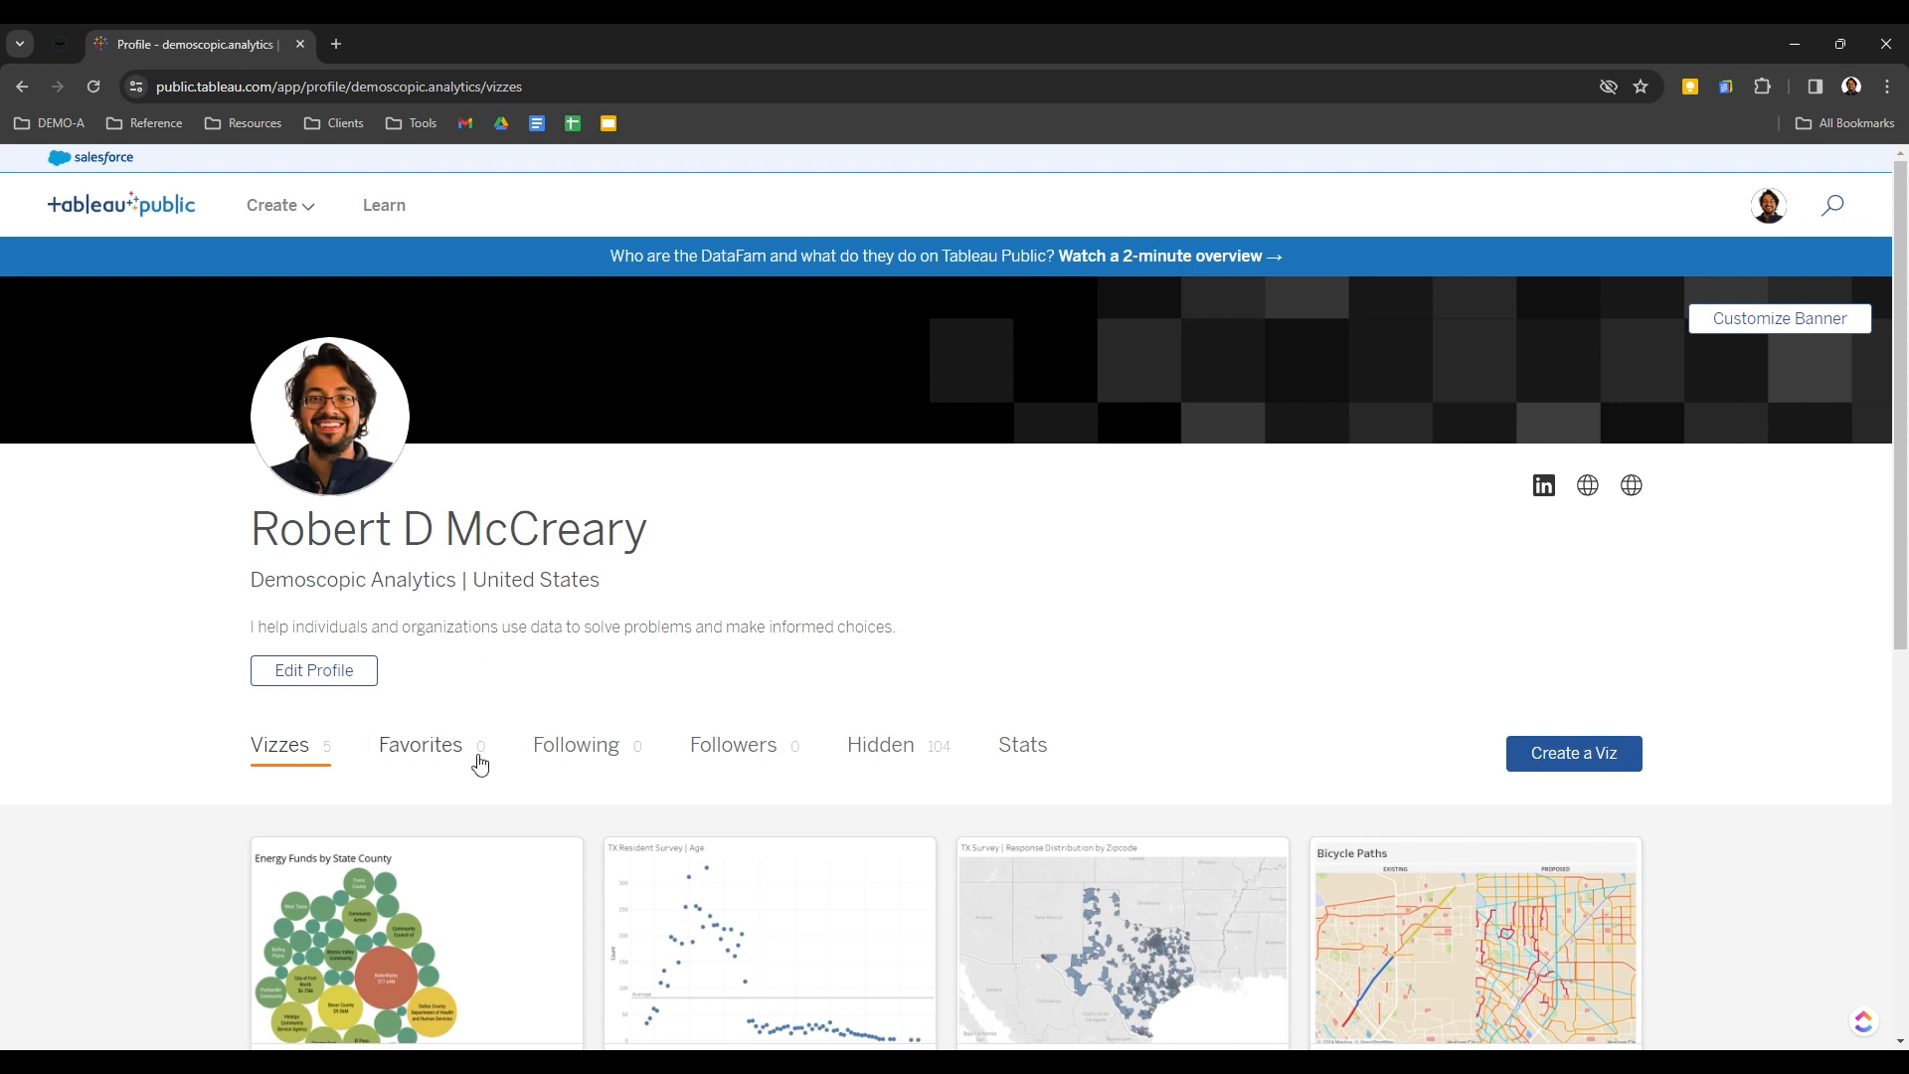
{"action": "scroll", "coordinate": [682, 796], "scroll_direction": "down", "scroll_amount": 5}
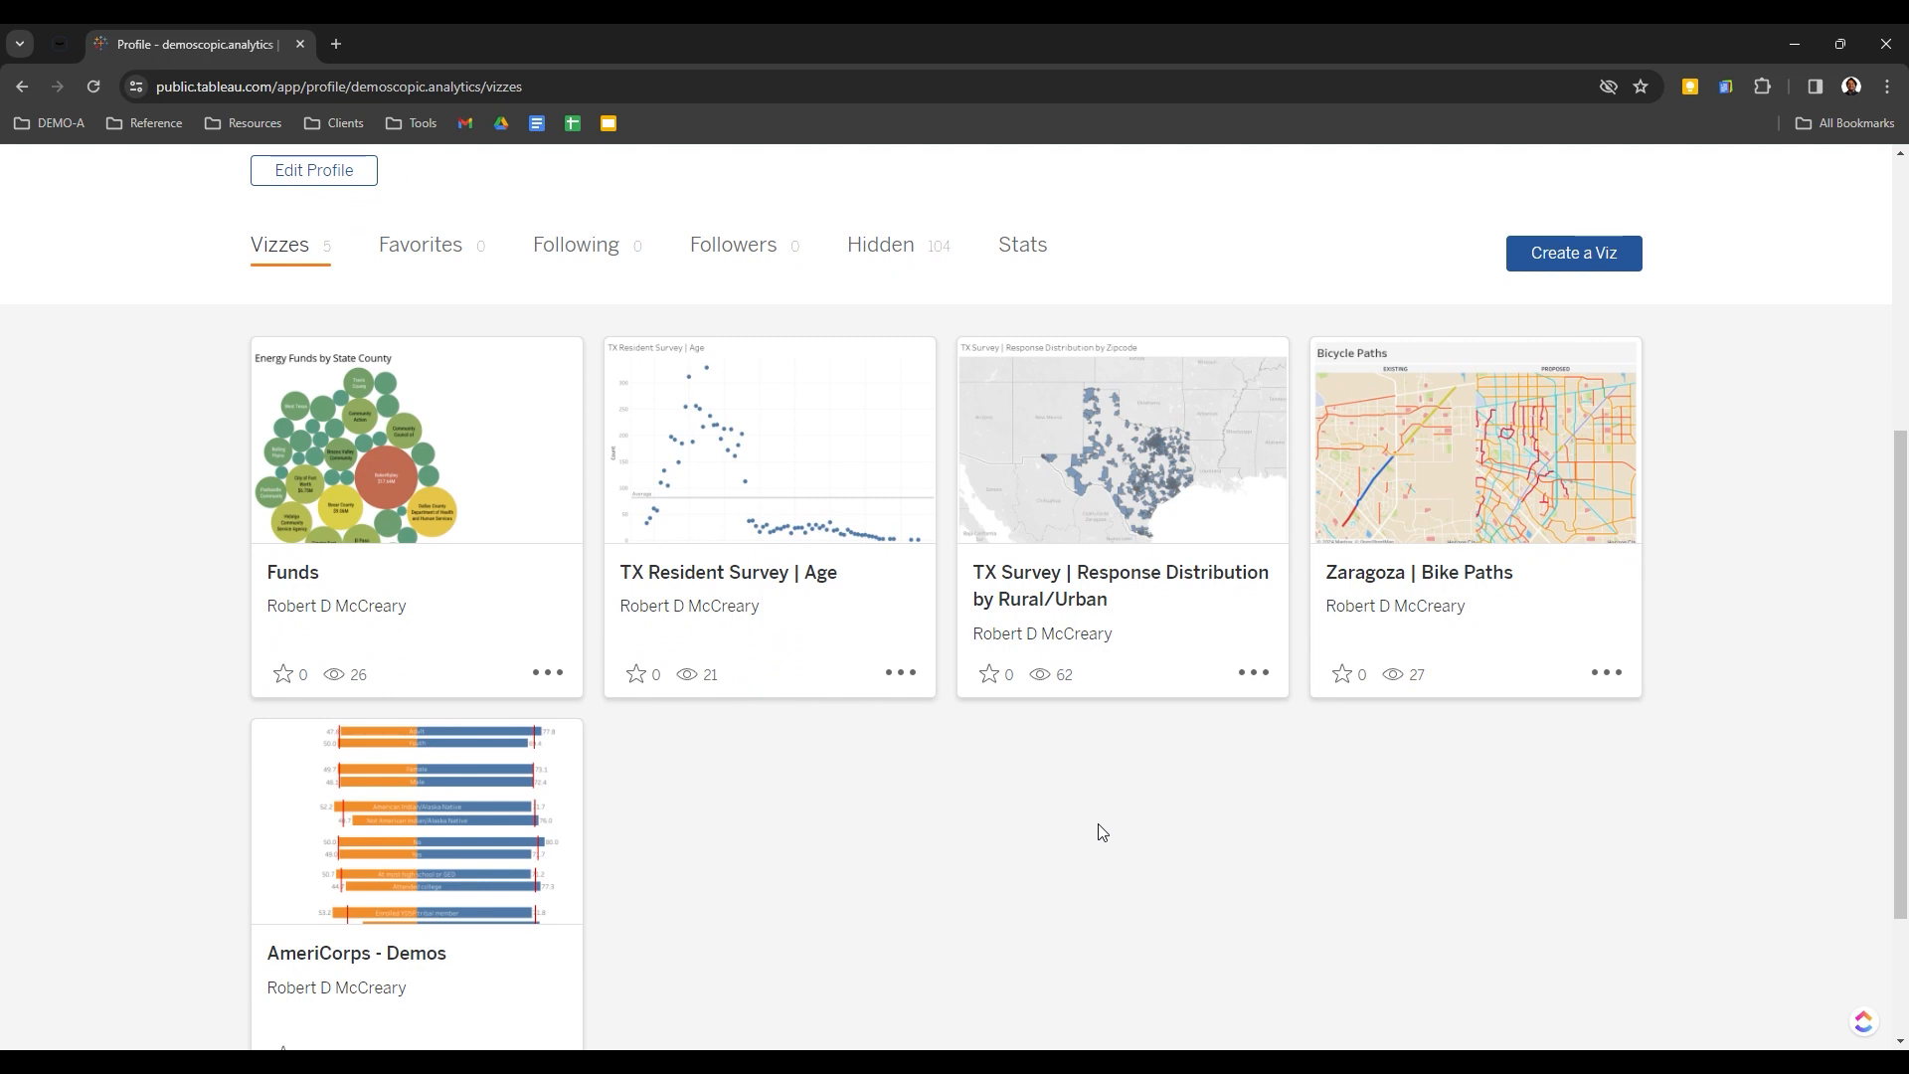
{"action": "scroll", "coordinate": [1102, 833], "scroll_direction": "up", "scroll_amount": 5}
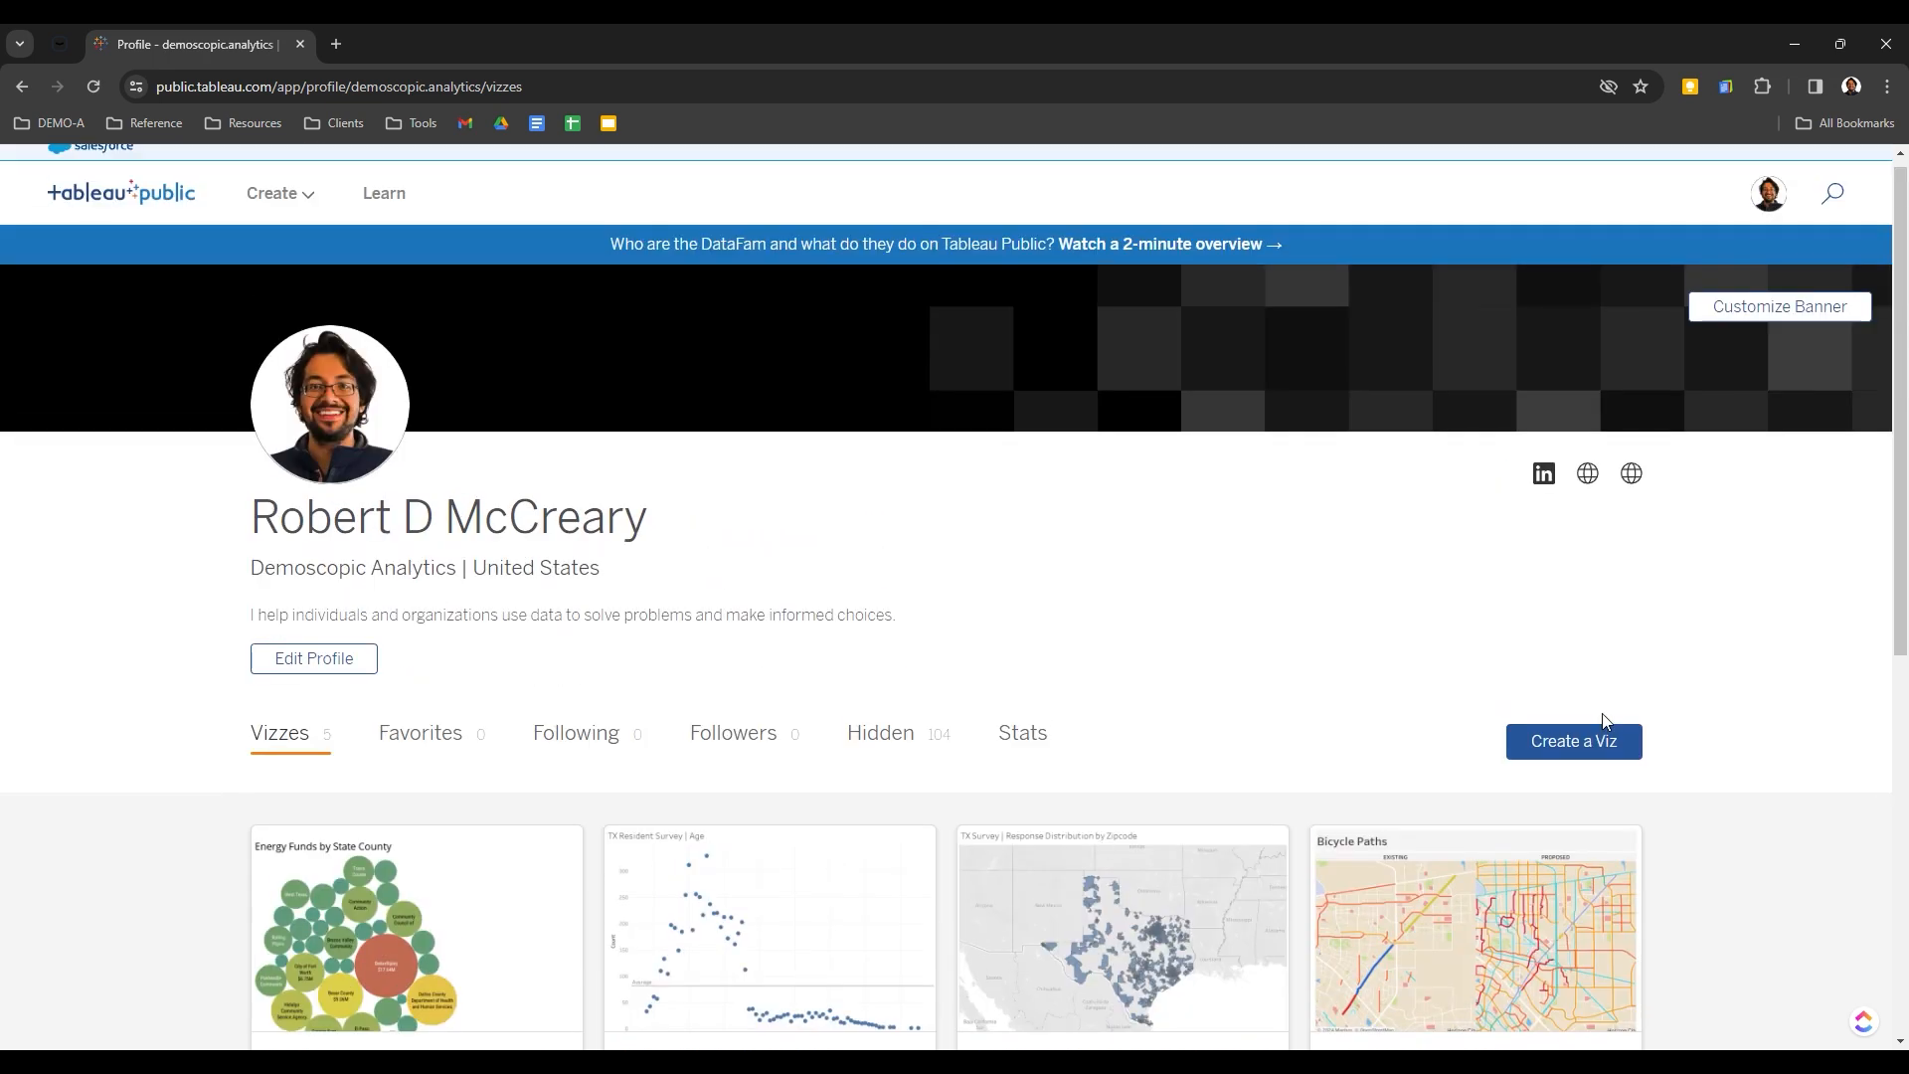
Create a new viz from the uploaded test_data.csv file and create an extract of its data
{"action": "left_click", "coordinate": [1618, 746]}
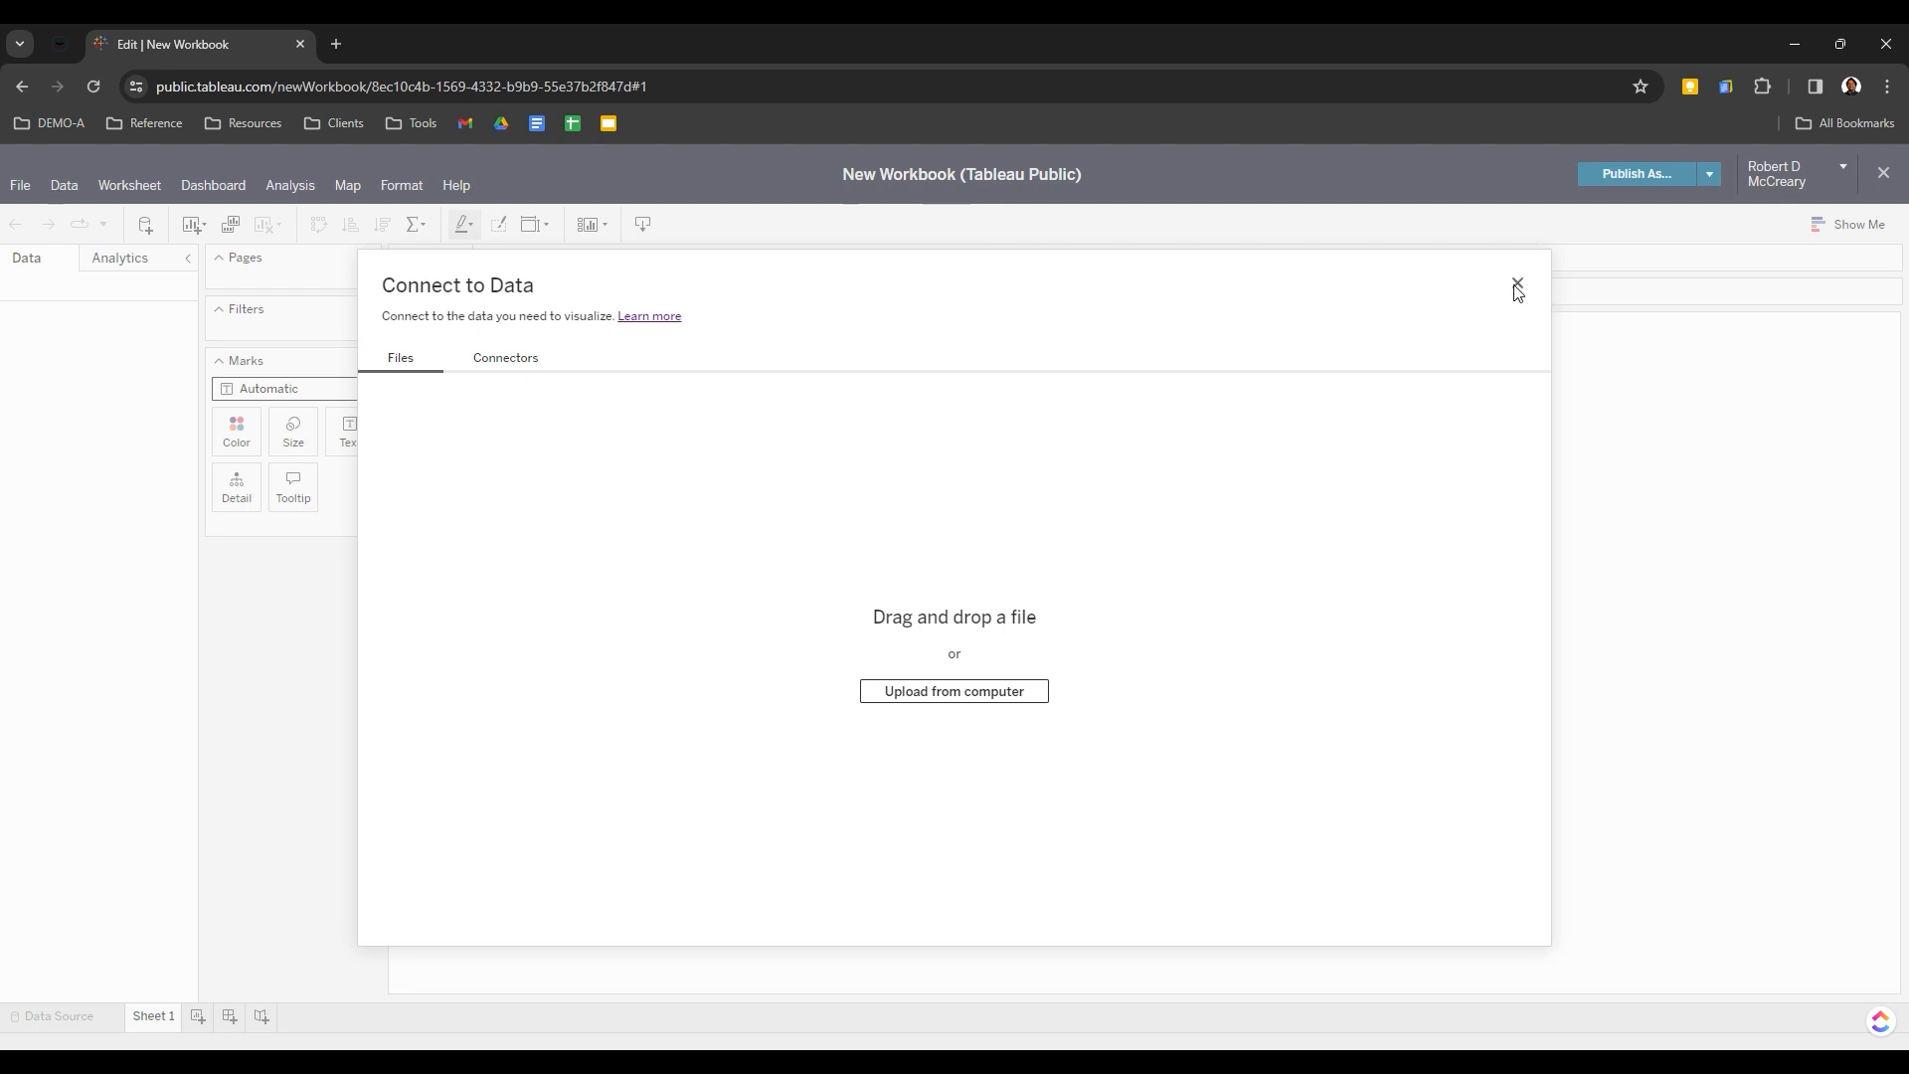
{"action": "left_click", "coordinate": [975, 702]}
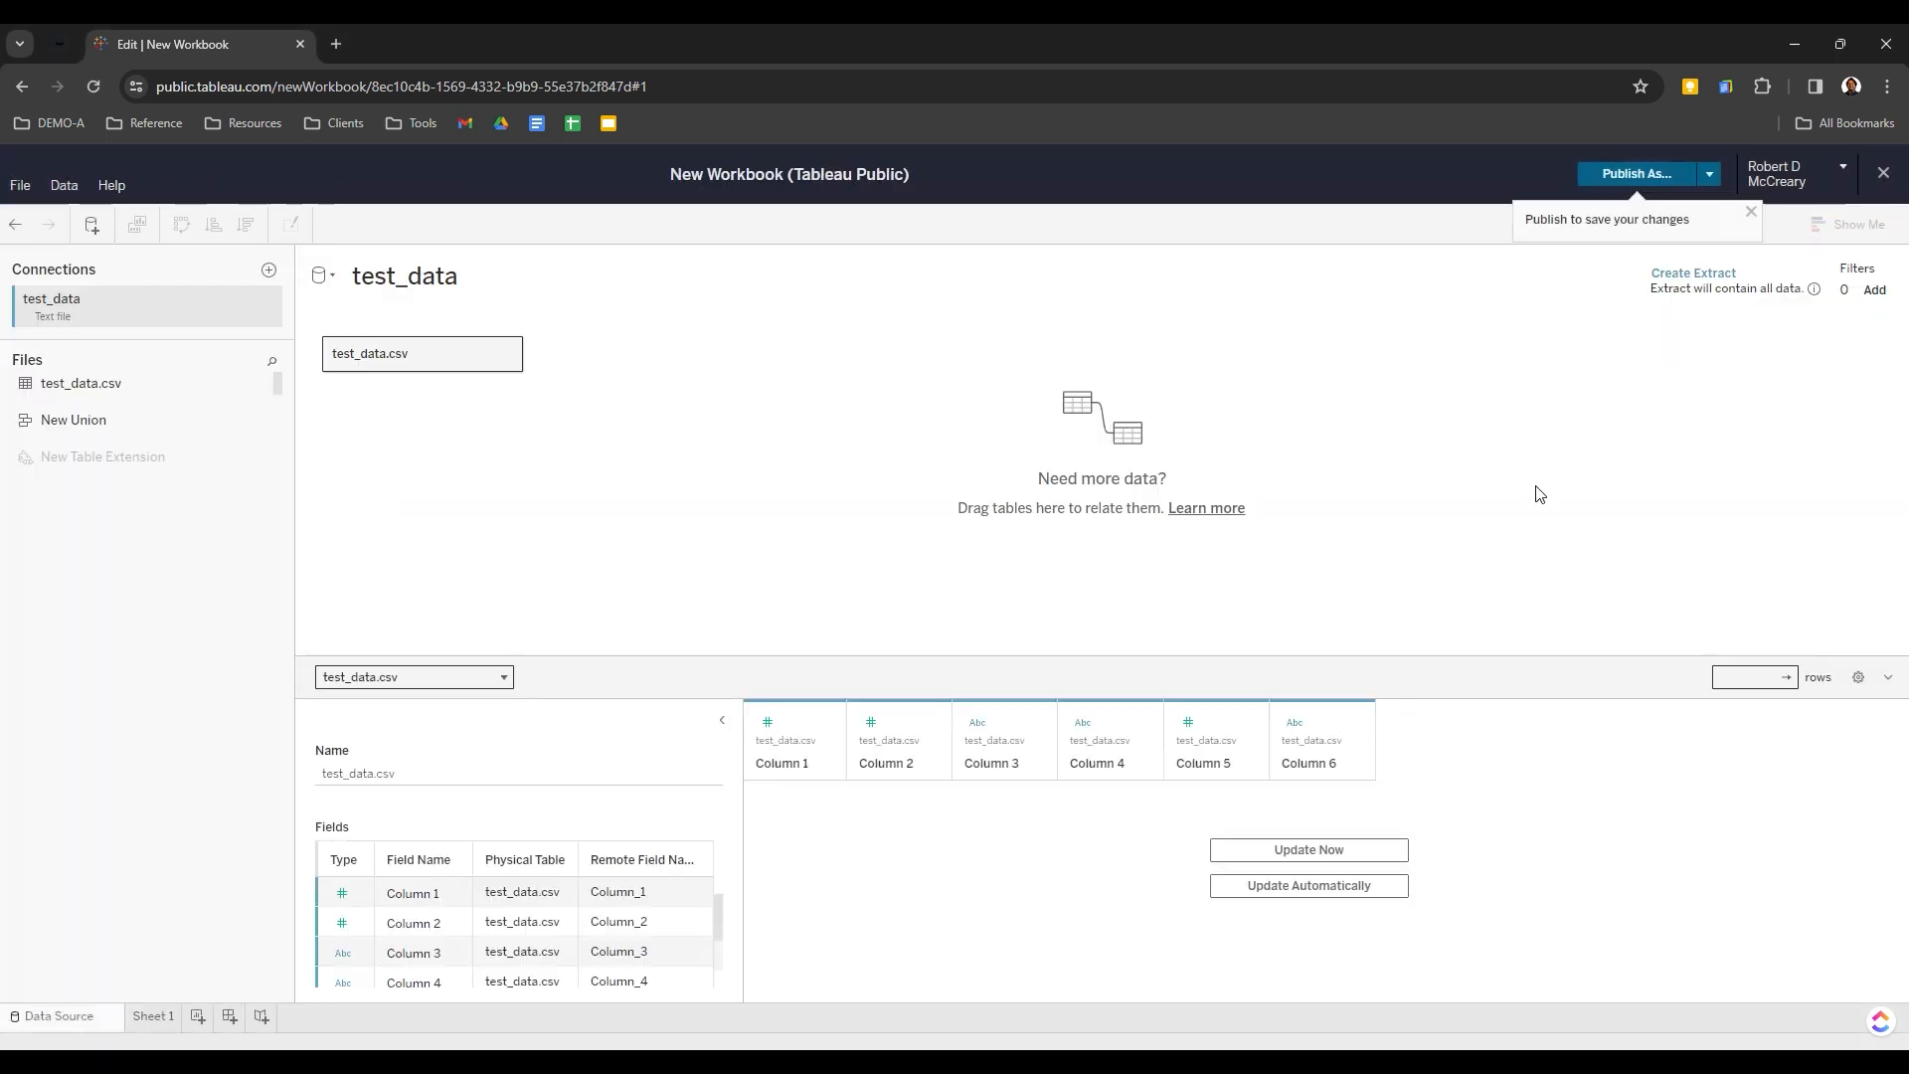
{"action": "left_click", "coordinate": [1712, 275]}
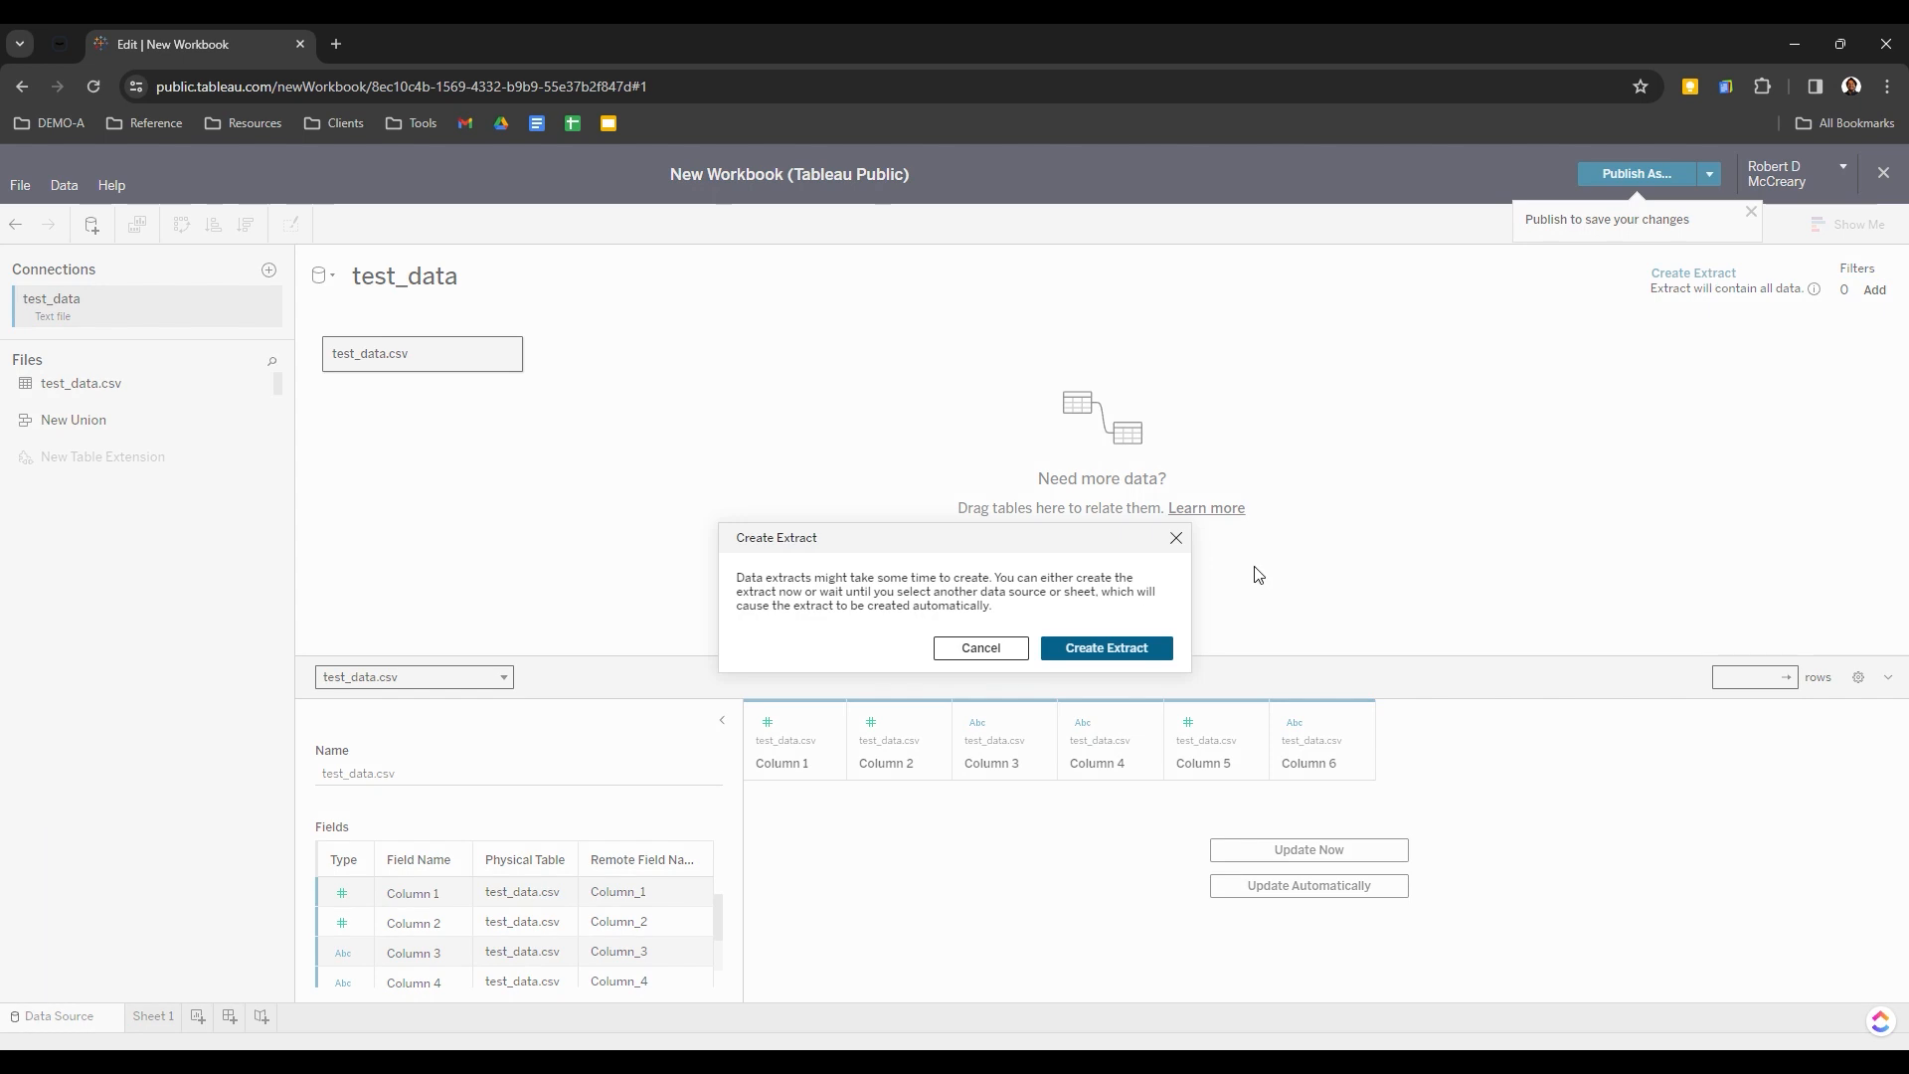
{"action": "left_click", "coordinate": [1103, 648]}
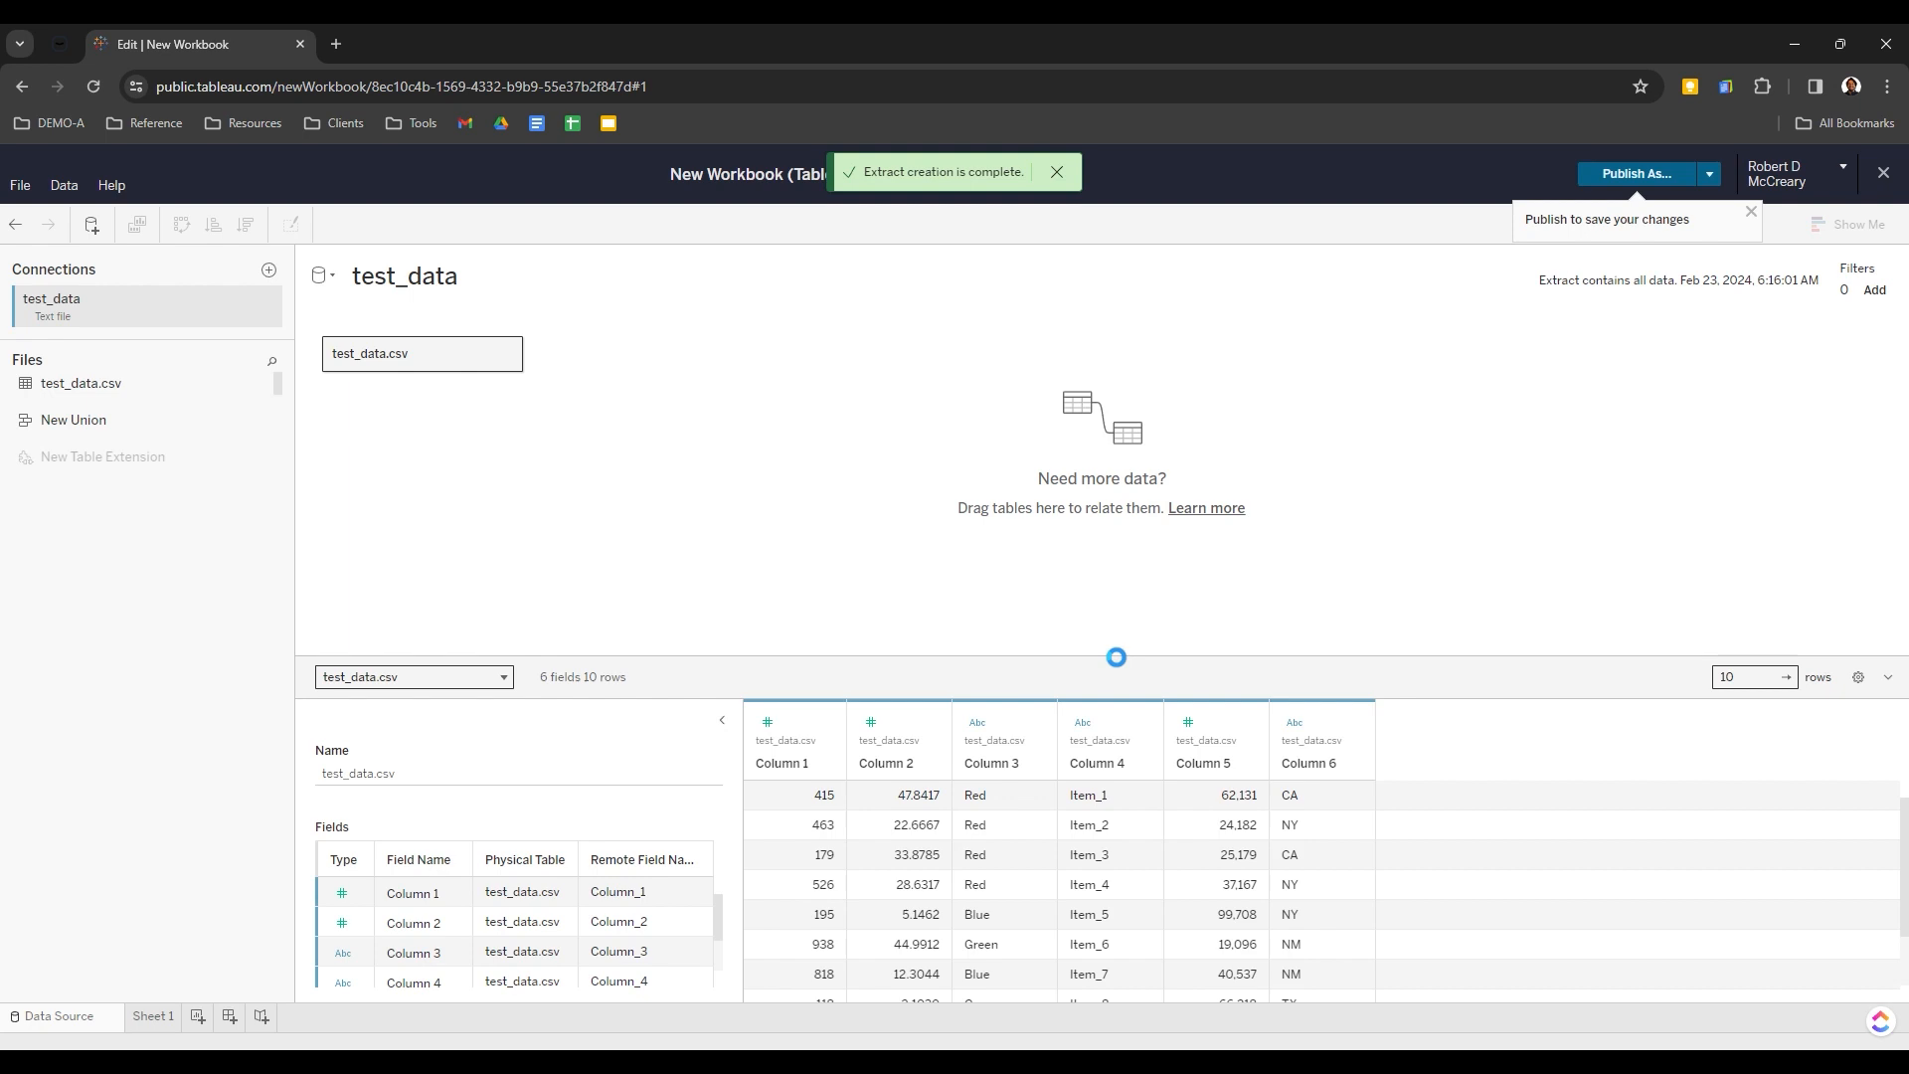
Assign the ZIP Code/Postcode geographic role to Column 5 and the State/Province role to Column 6
{"action": "left_click", "coordinate": [1188, 721]}
{"action": "mouse_move", "coordinate": [1364, 927]}
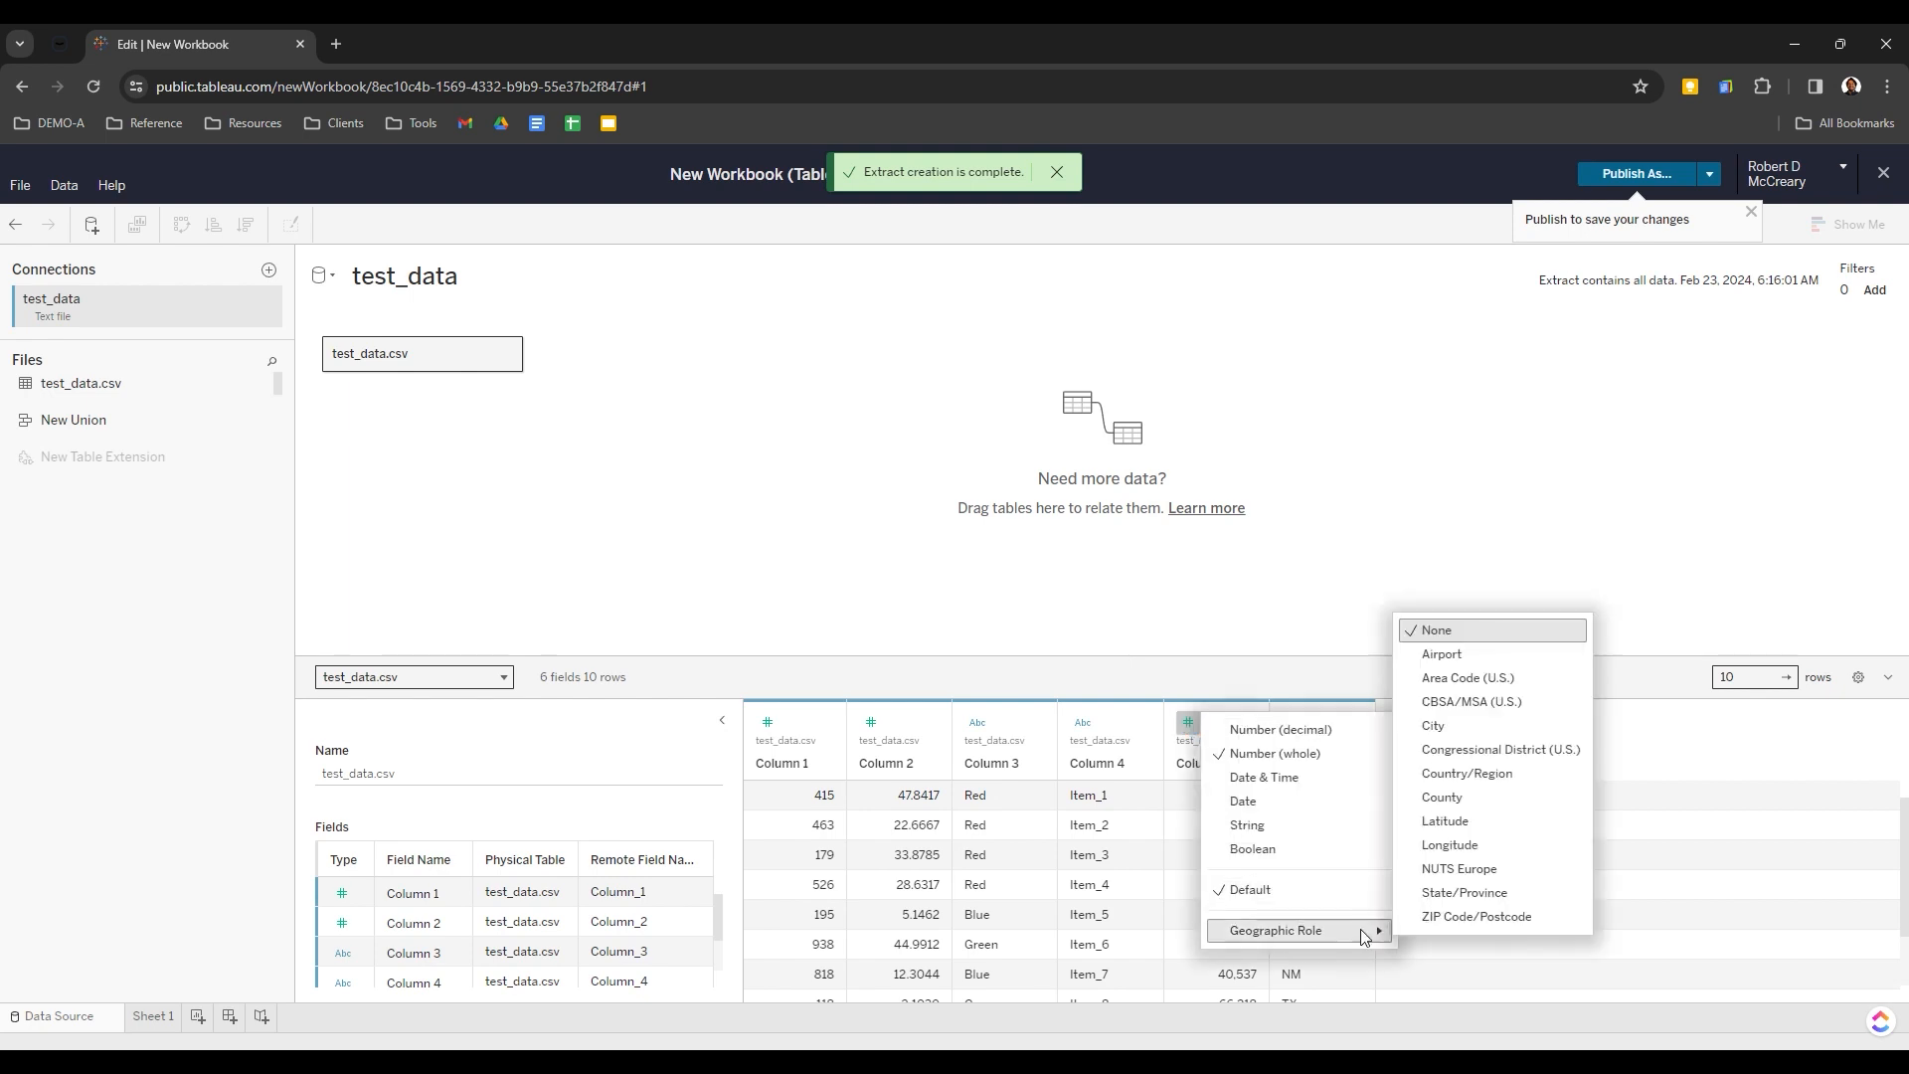
{"action": "left_click", "coordinate": [1447, 916]}
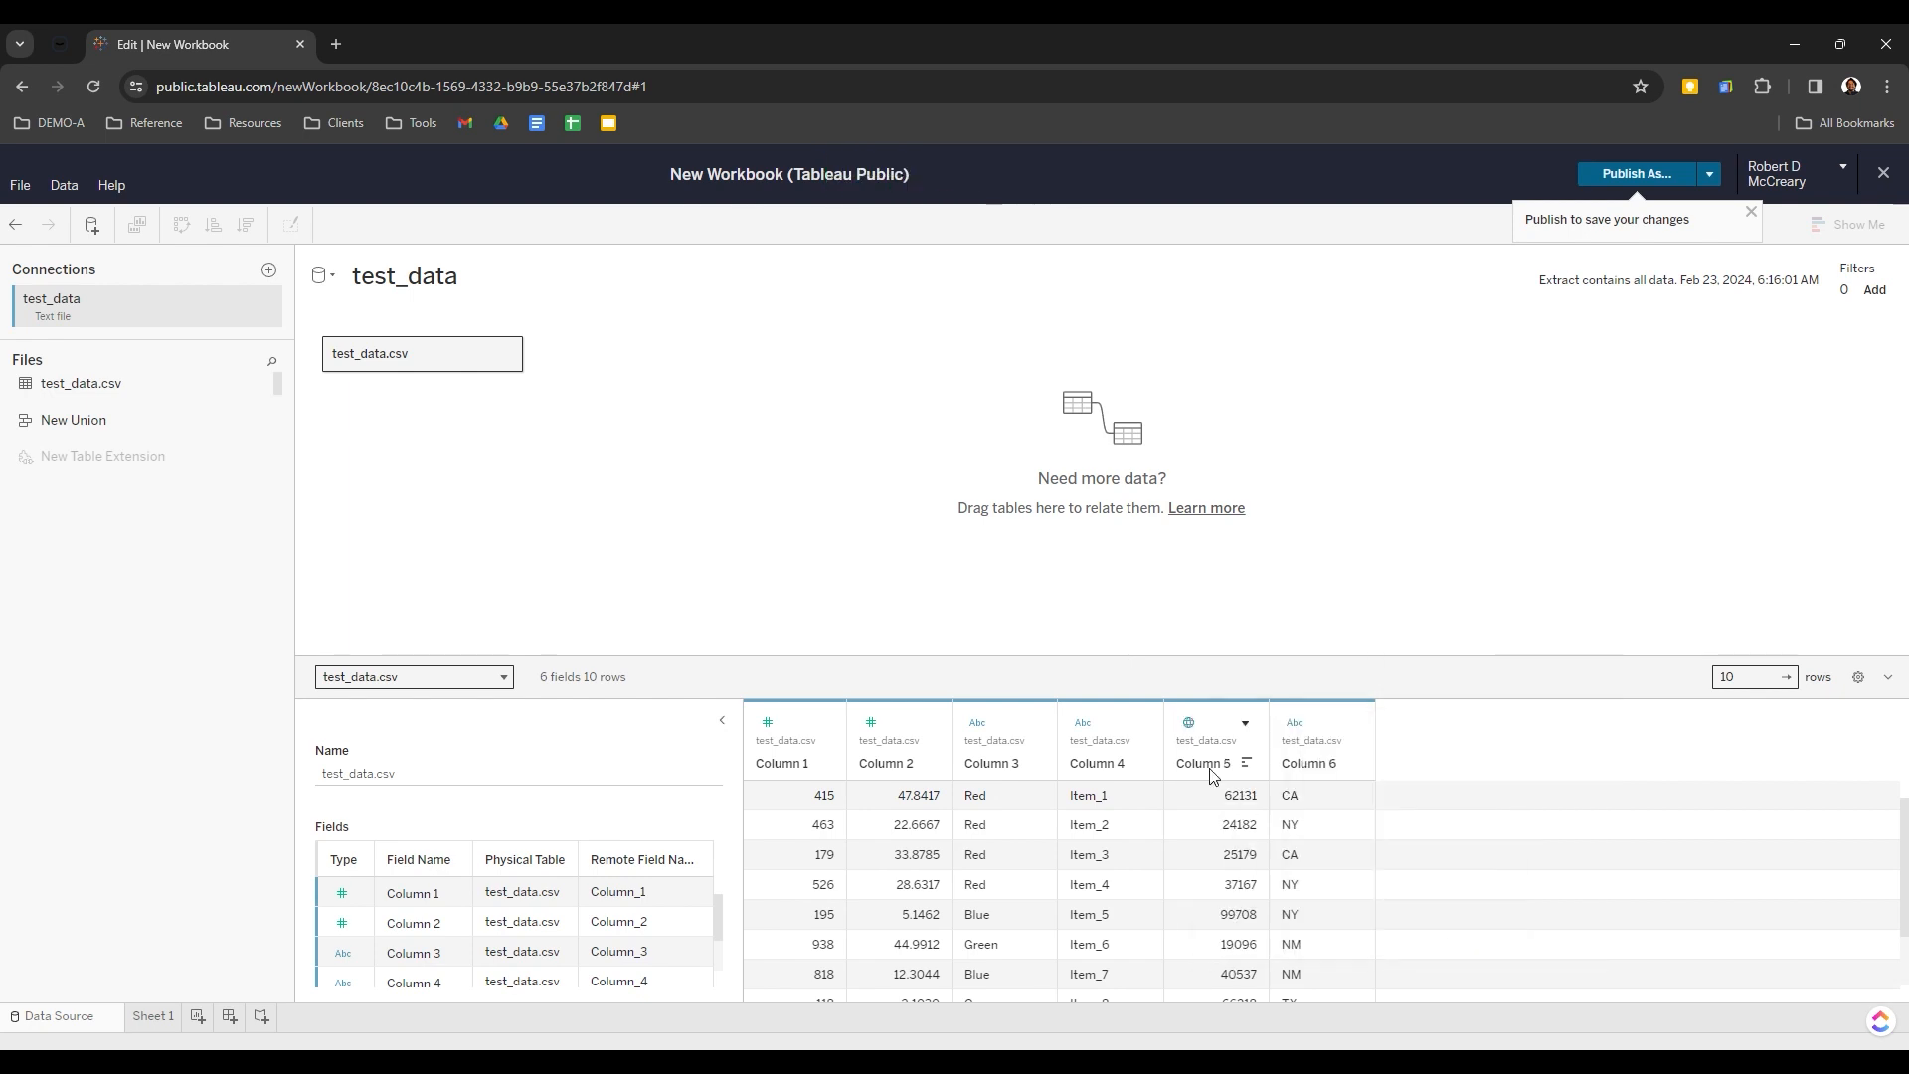
{"action": "left_click", "coordinate": [1303, 729]}
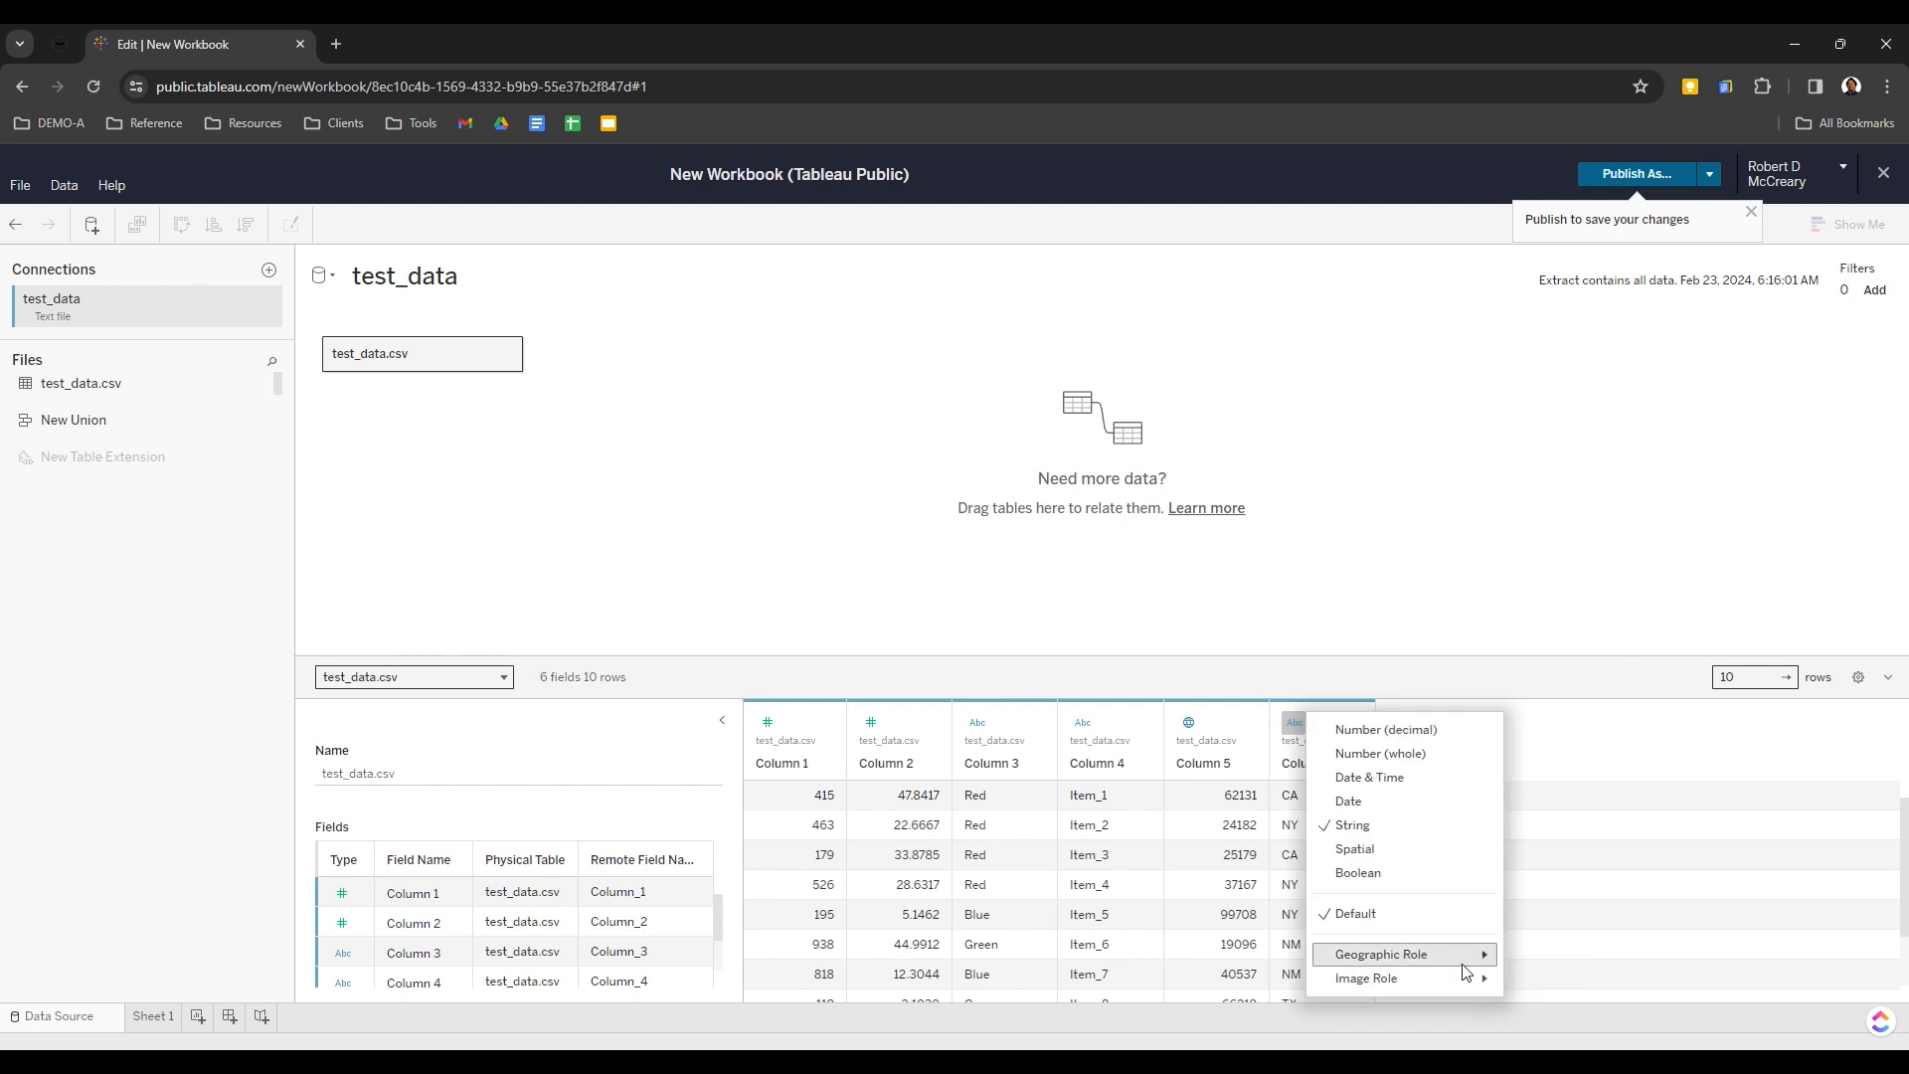
{"action": "mouse_move", "coordinate": [1457, 955]}
{"action": "mouse_move", "coordinate": [1558, 935]}
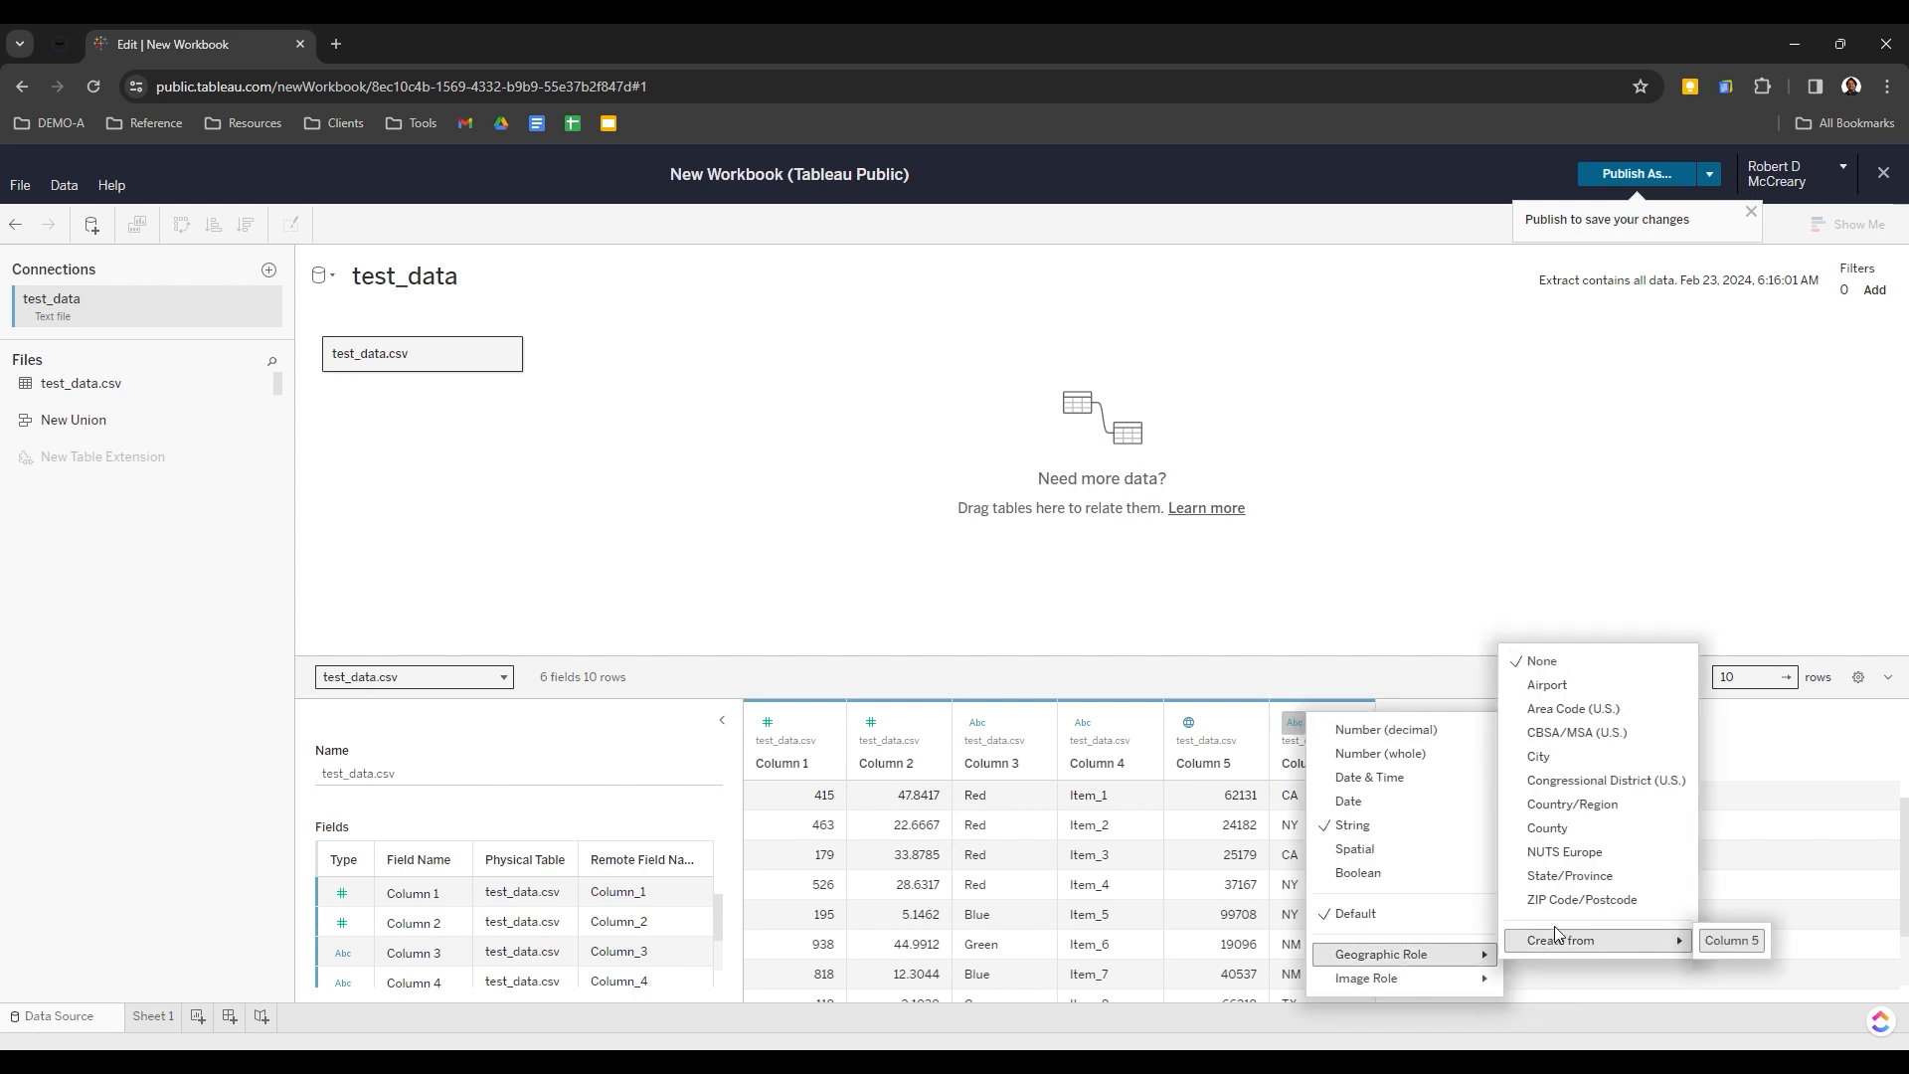
{"action": "left_click", "coordinate": [1590, 875]}
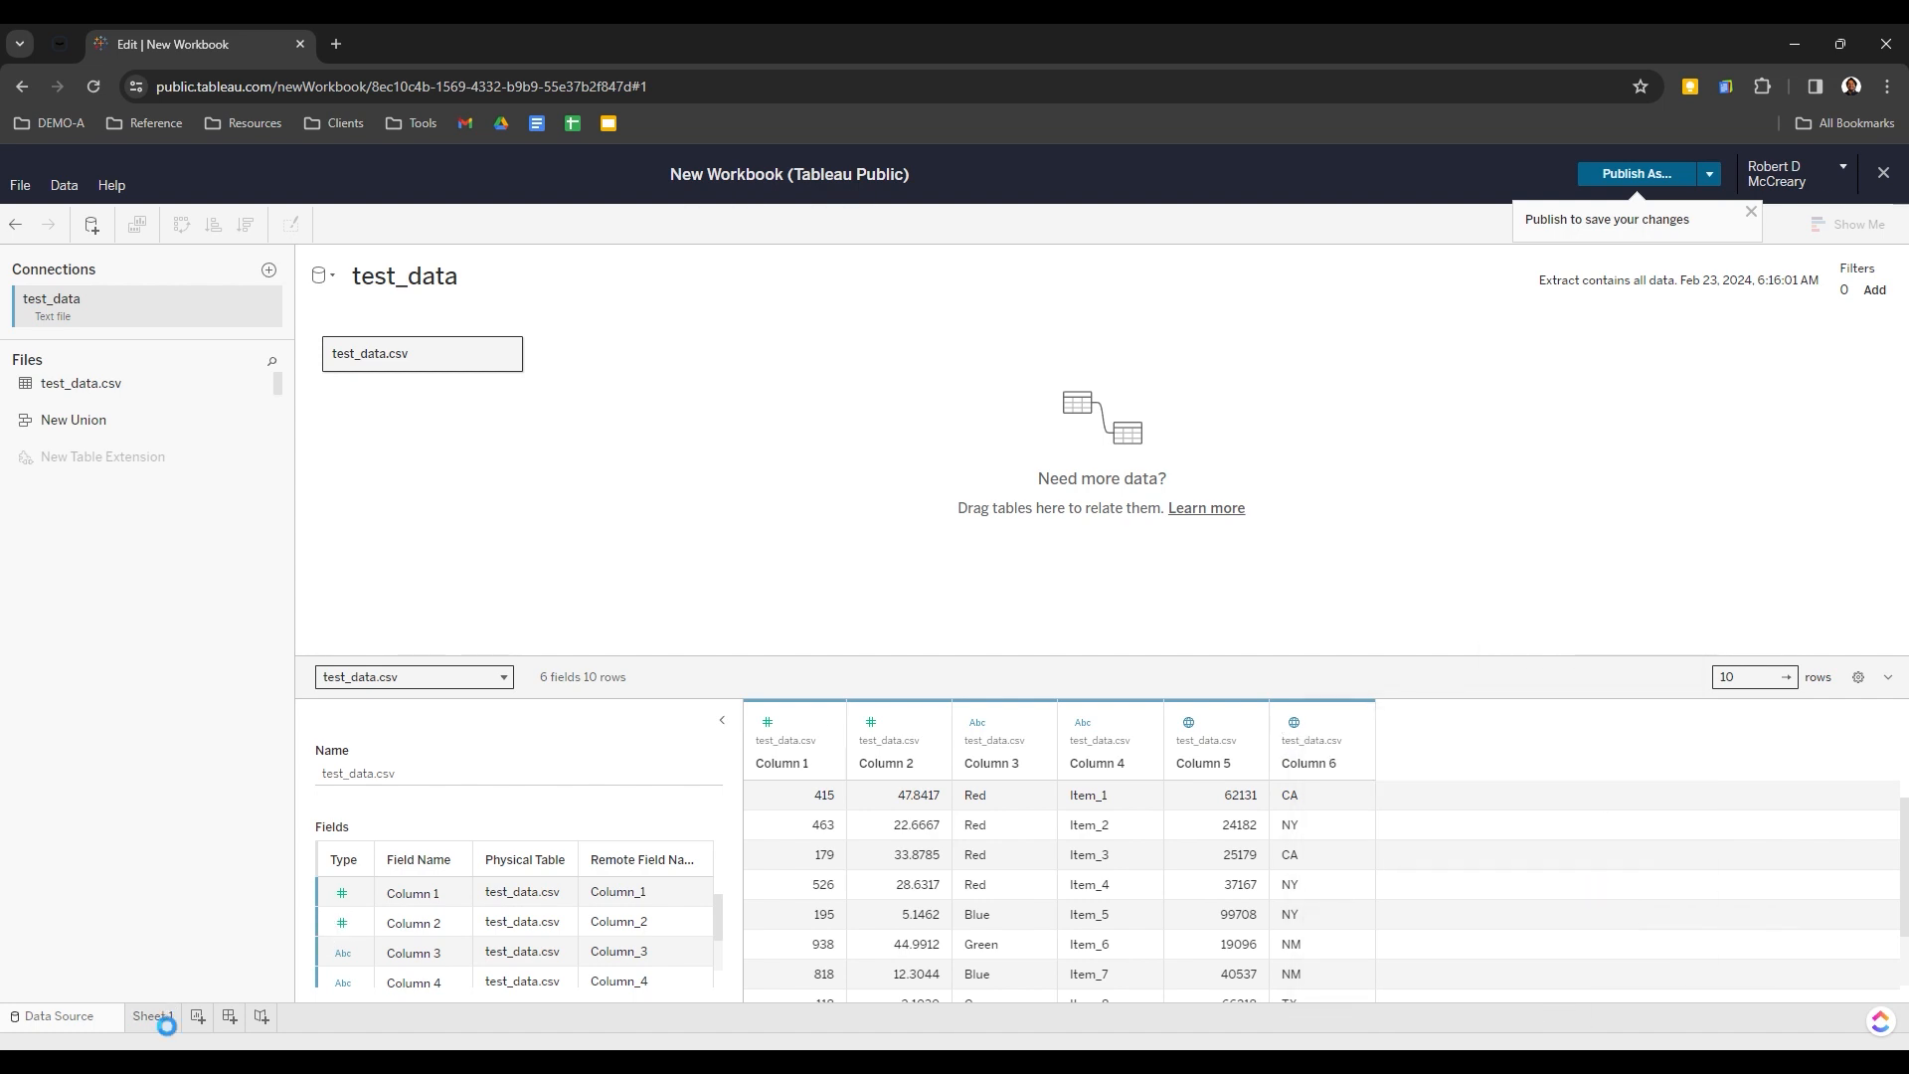
Plot Column 5 as a map on Sheet 1
{"action": "left_click", "coordinate": [159, 1016]}
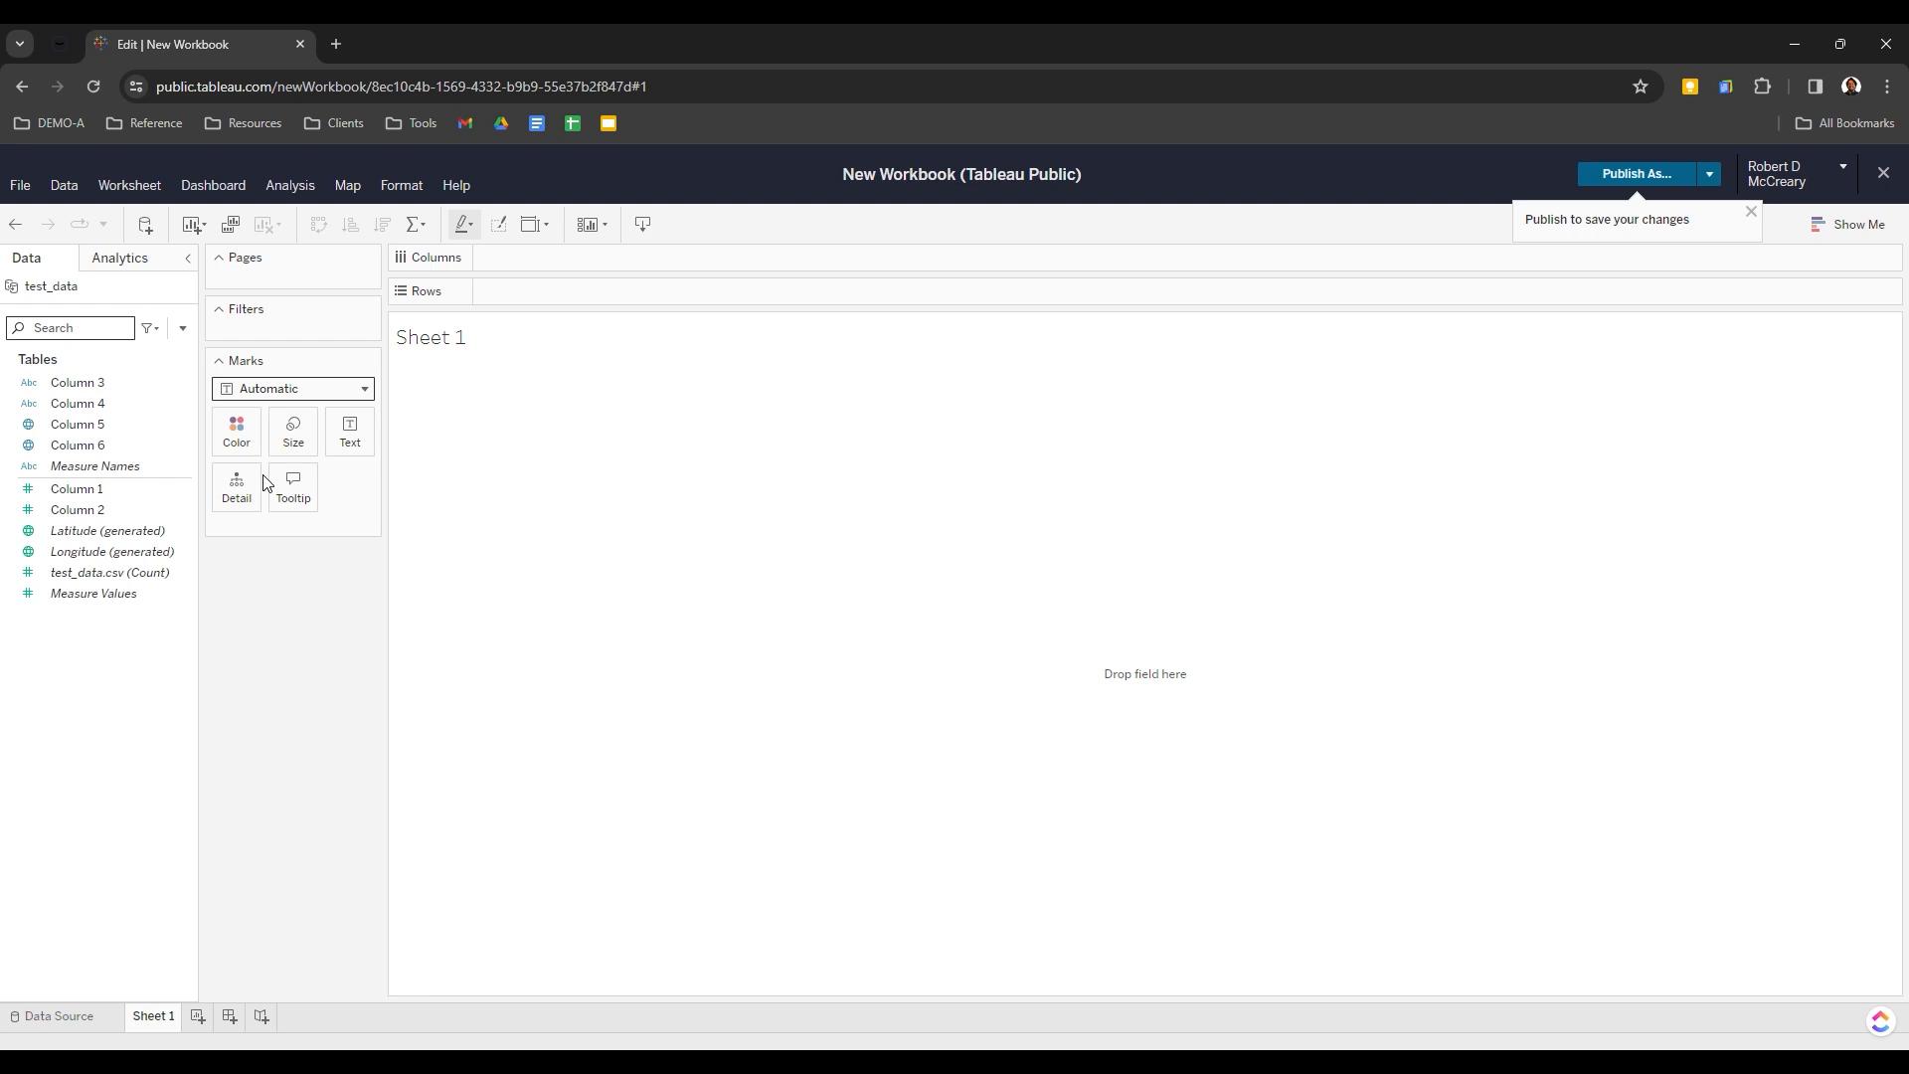
{"action": "left_click", "coordinate": [164, 430]}
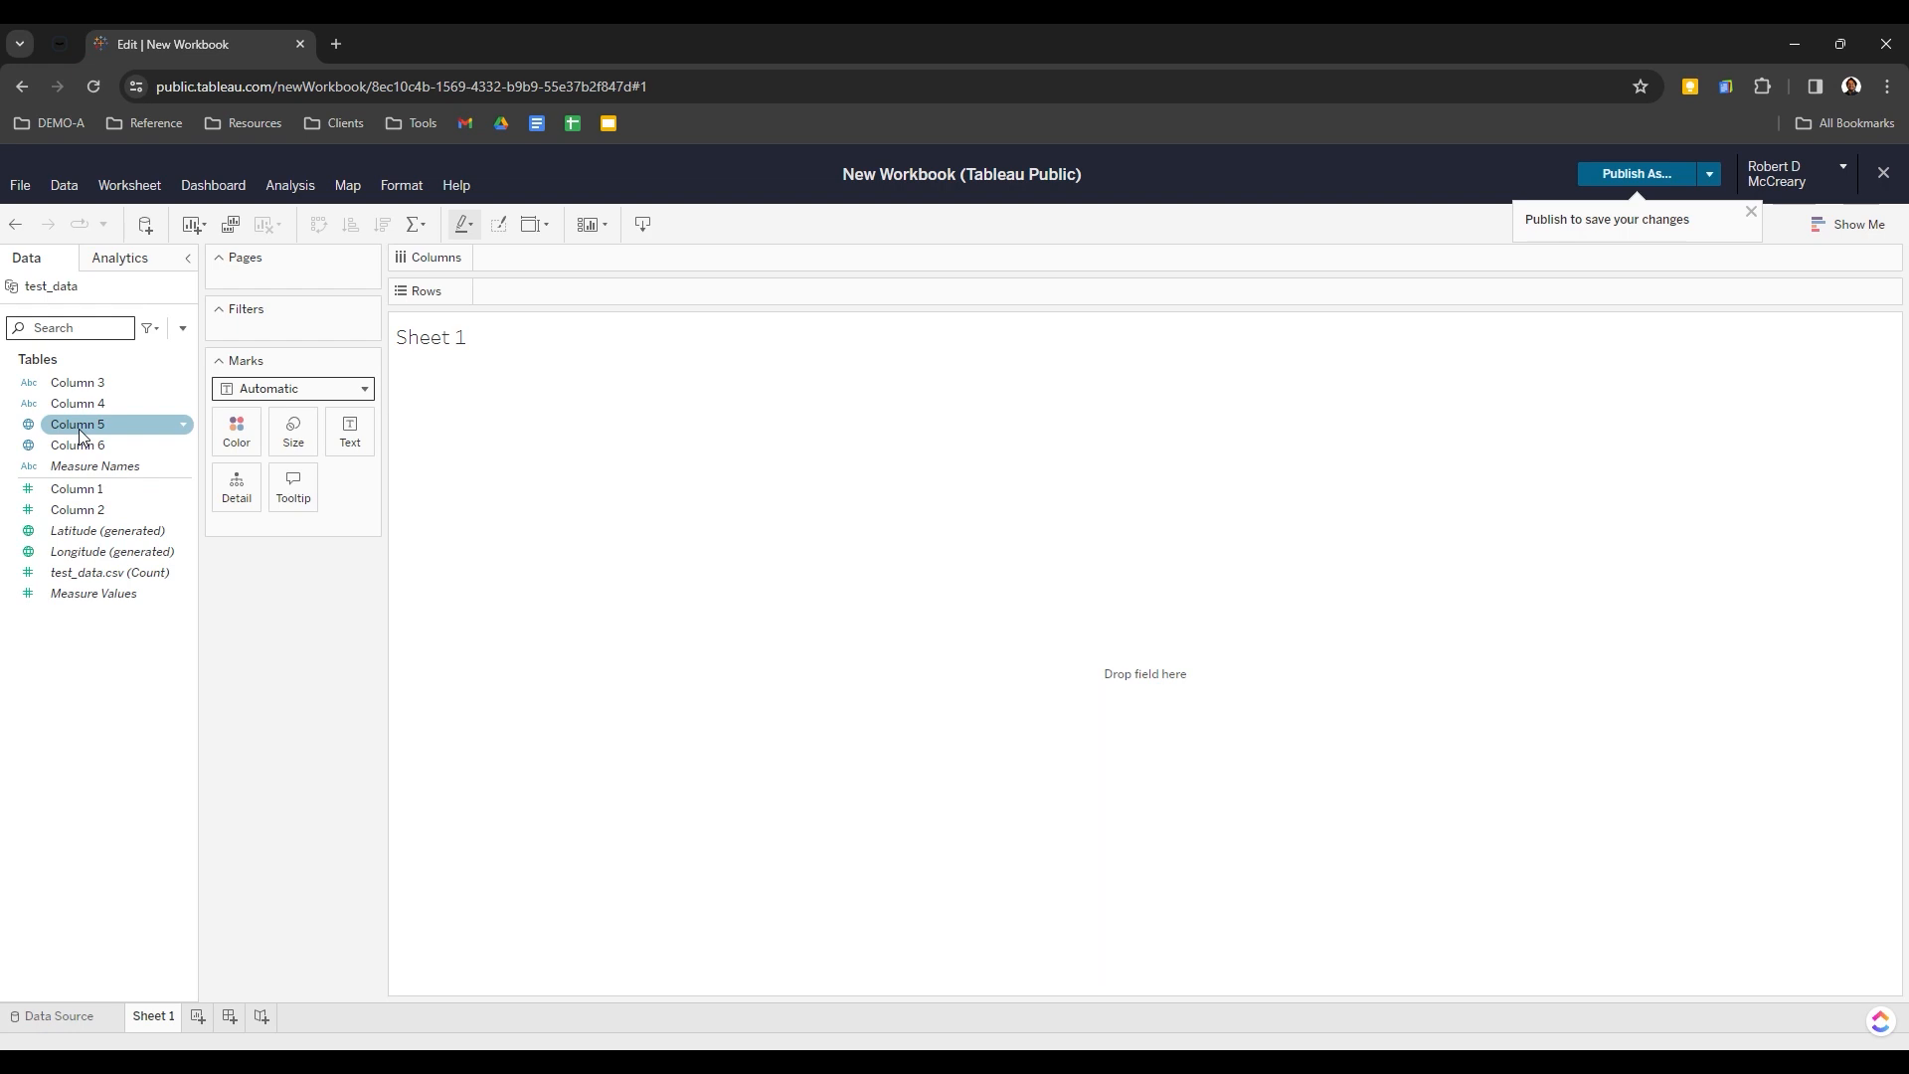
{"action": "mouse_move", "coordinate": [80, 428]}
{"action": "left_mouse_down"}
{"action": "mouse_move", "coordinate": [111, 416]}
{"action": "mouse_move", "coordinate": [577, 573]}
{"action": "left_mouse_up"}
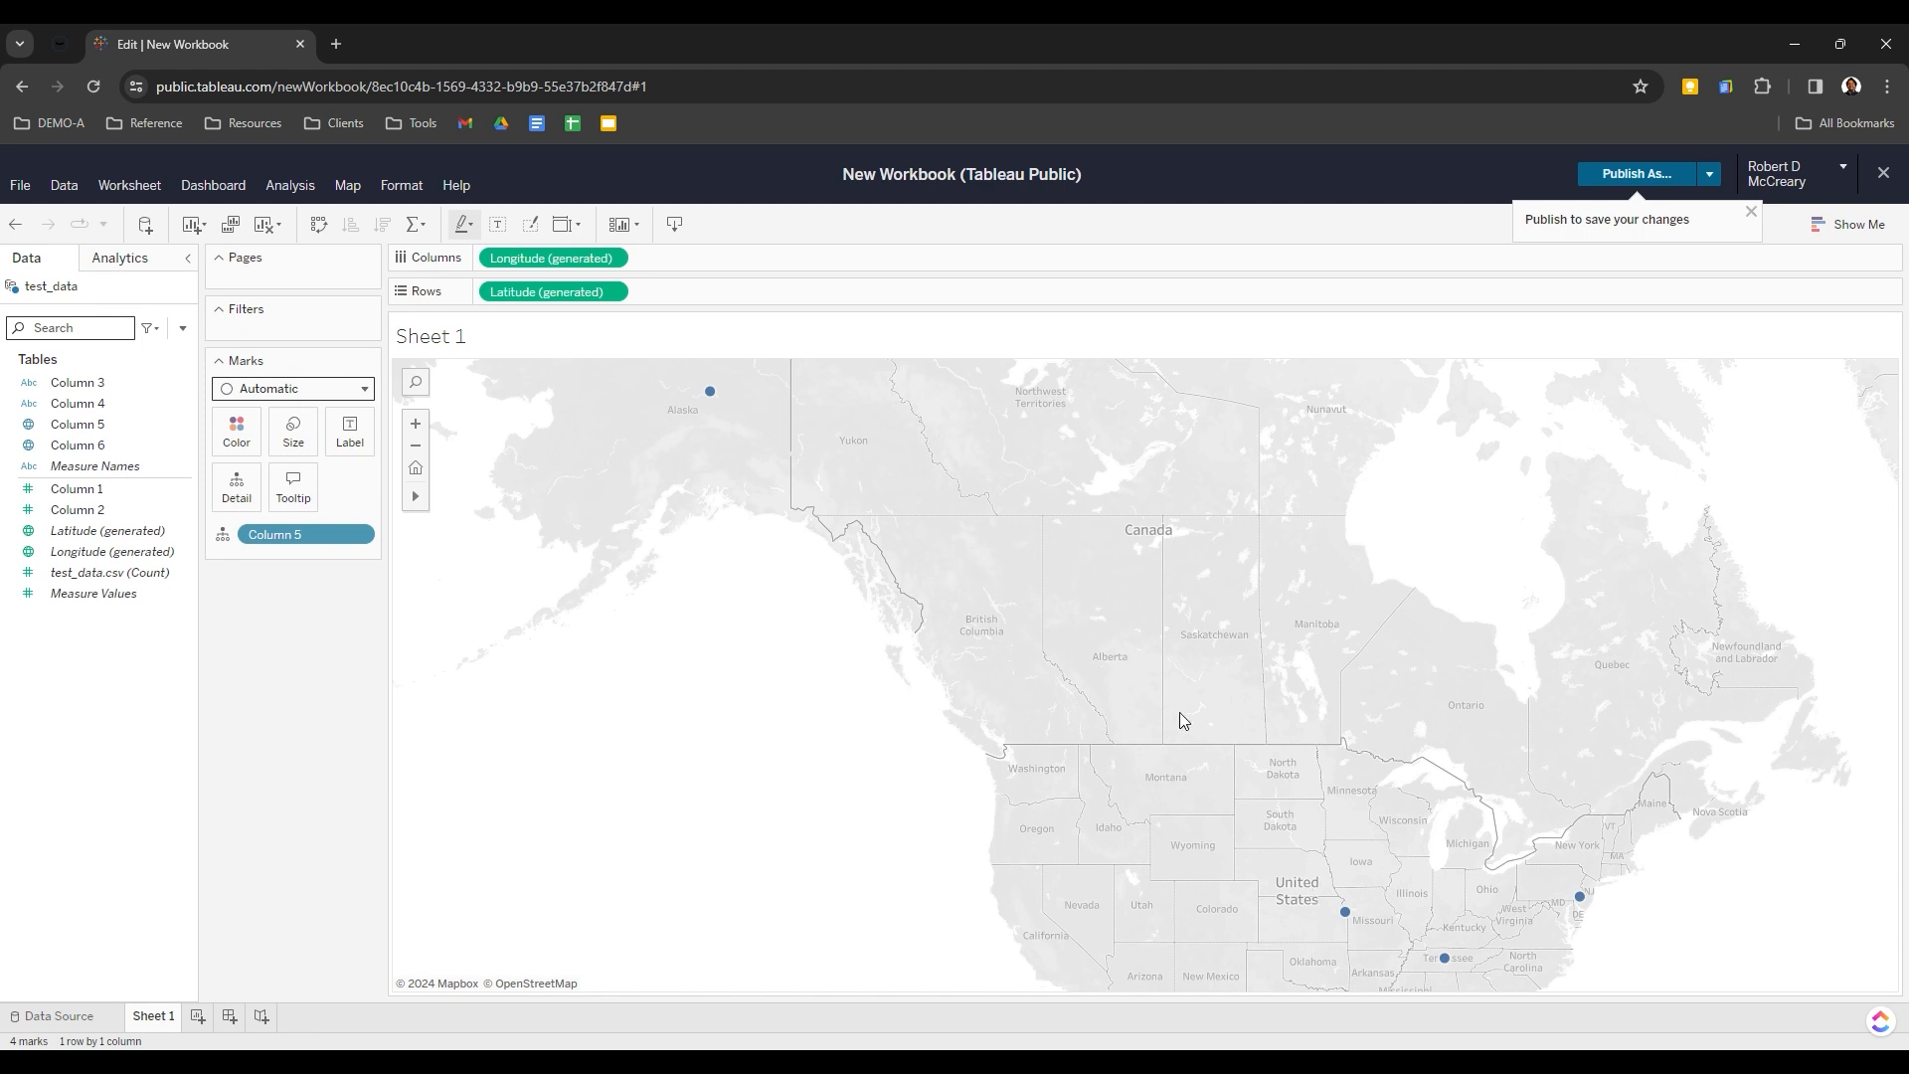
{"action": "scroll", "coordinate": [1182, 720], "scroll_direction": "down", "scroll_amount": 1}
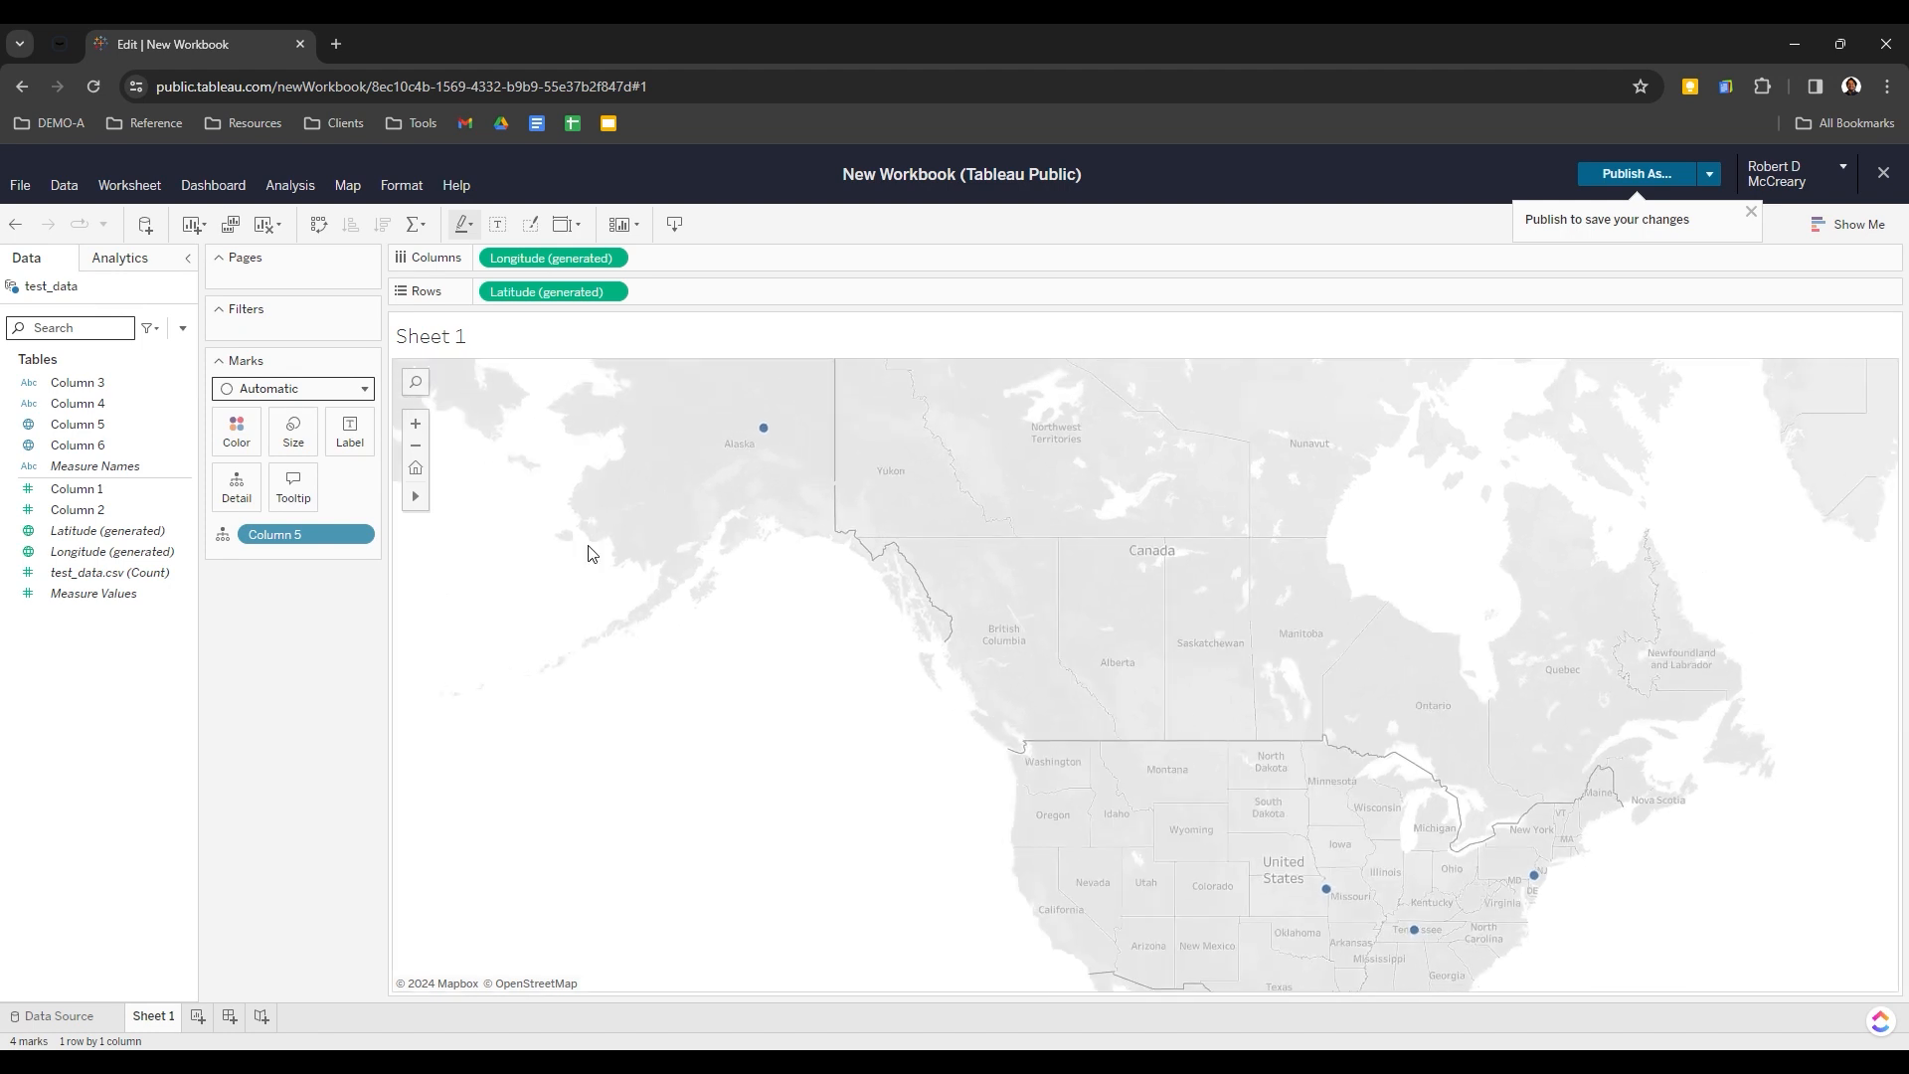
Try the Map and Area mark types on the Column 5 map, then restore the Automatic mark type
{"action": "left_click", "coordinate": [366, 390]}
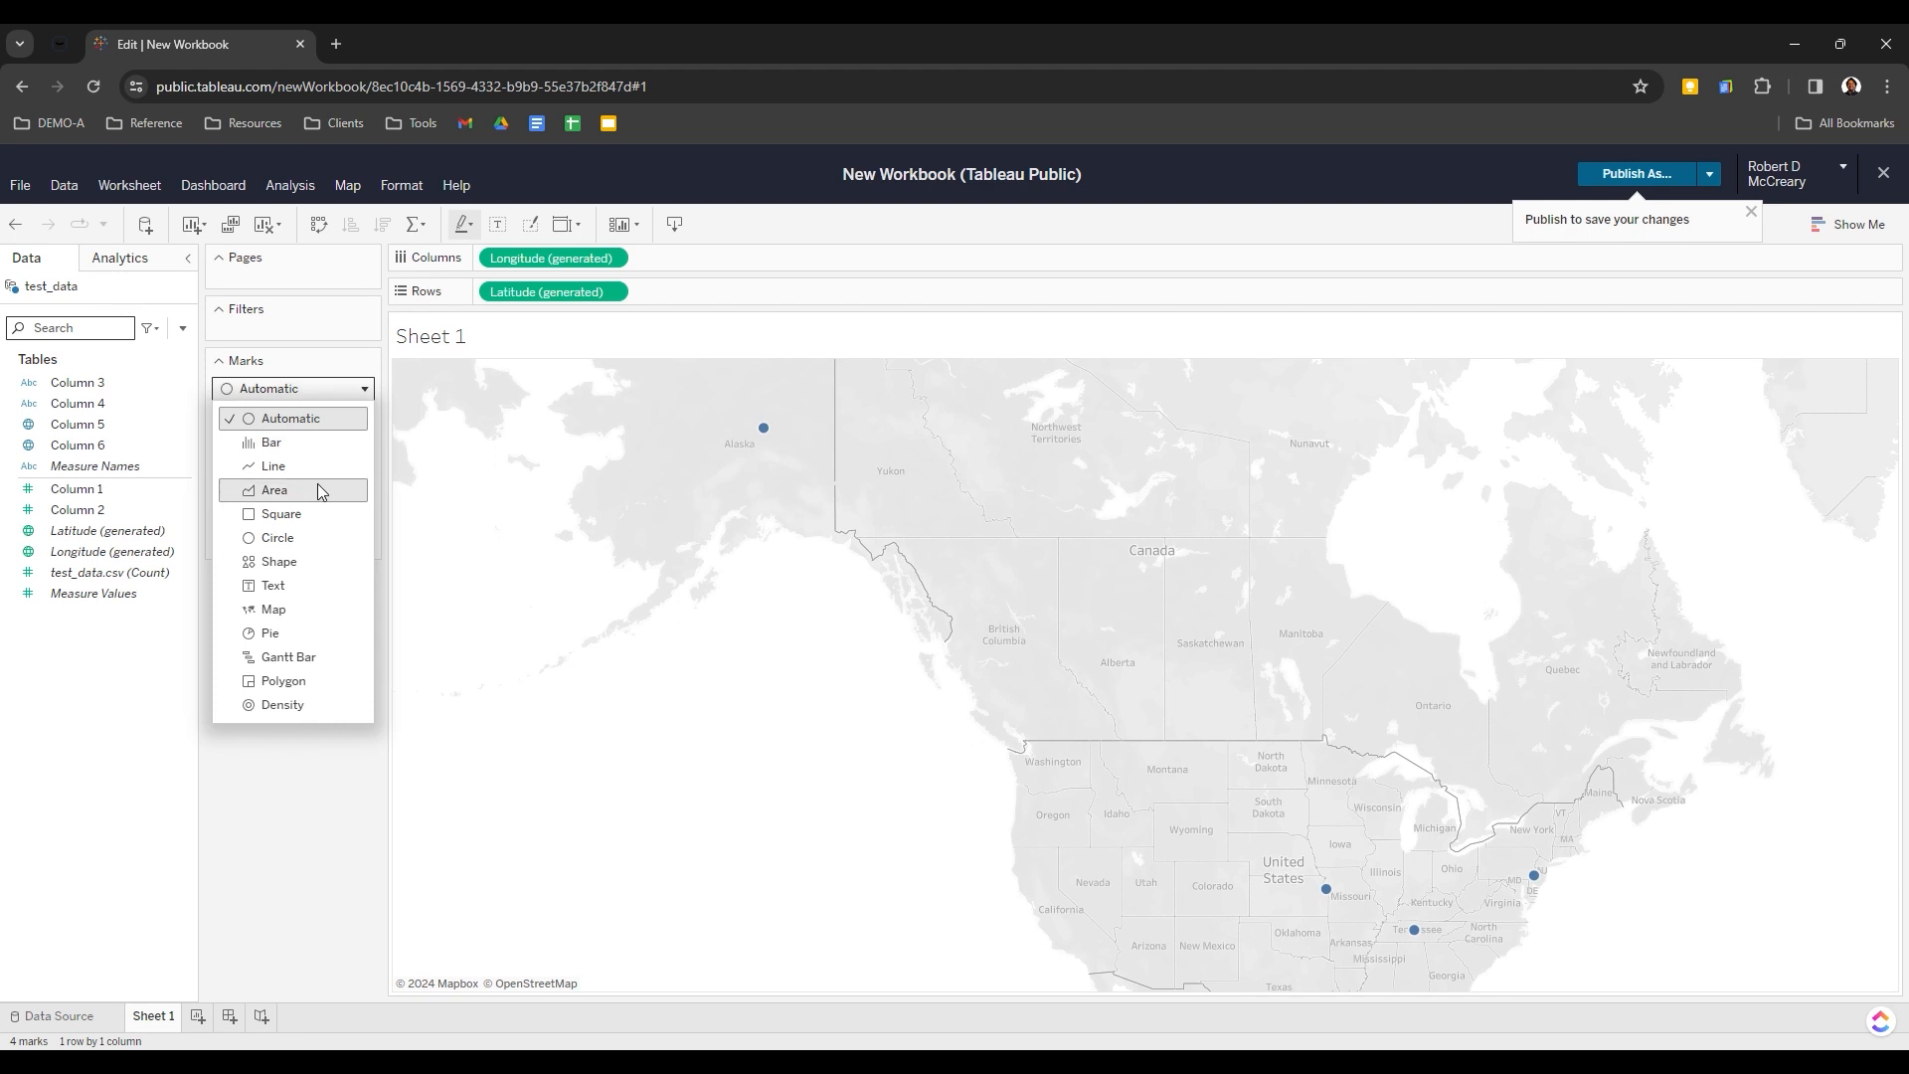
{"action": "left_click", "coordinate": [288, 610]}
{"action": "left_click", "coordinate": [364, 389]}
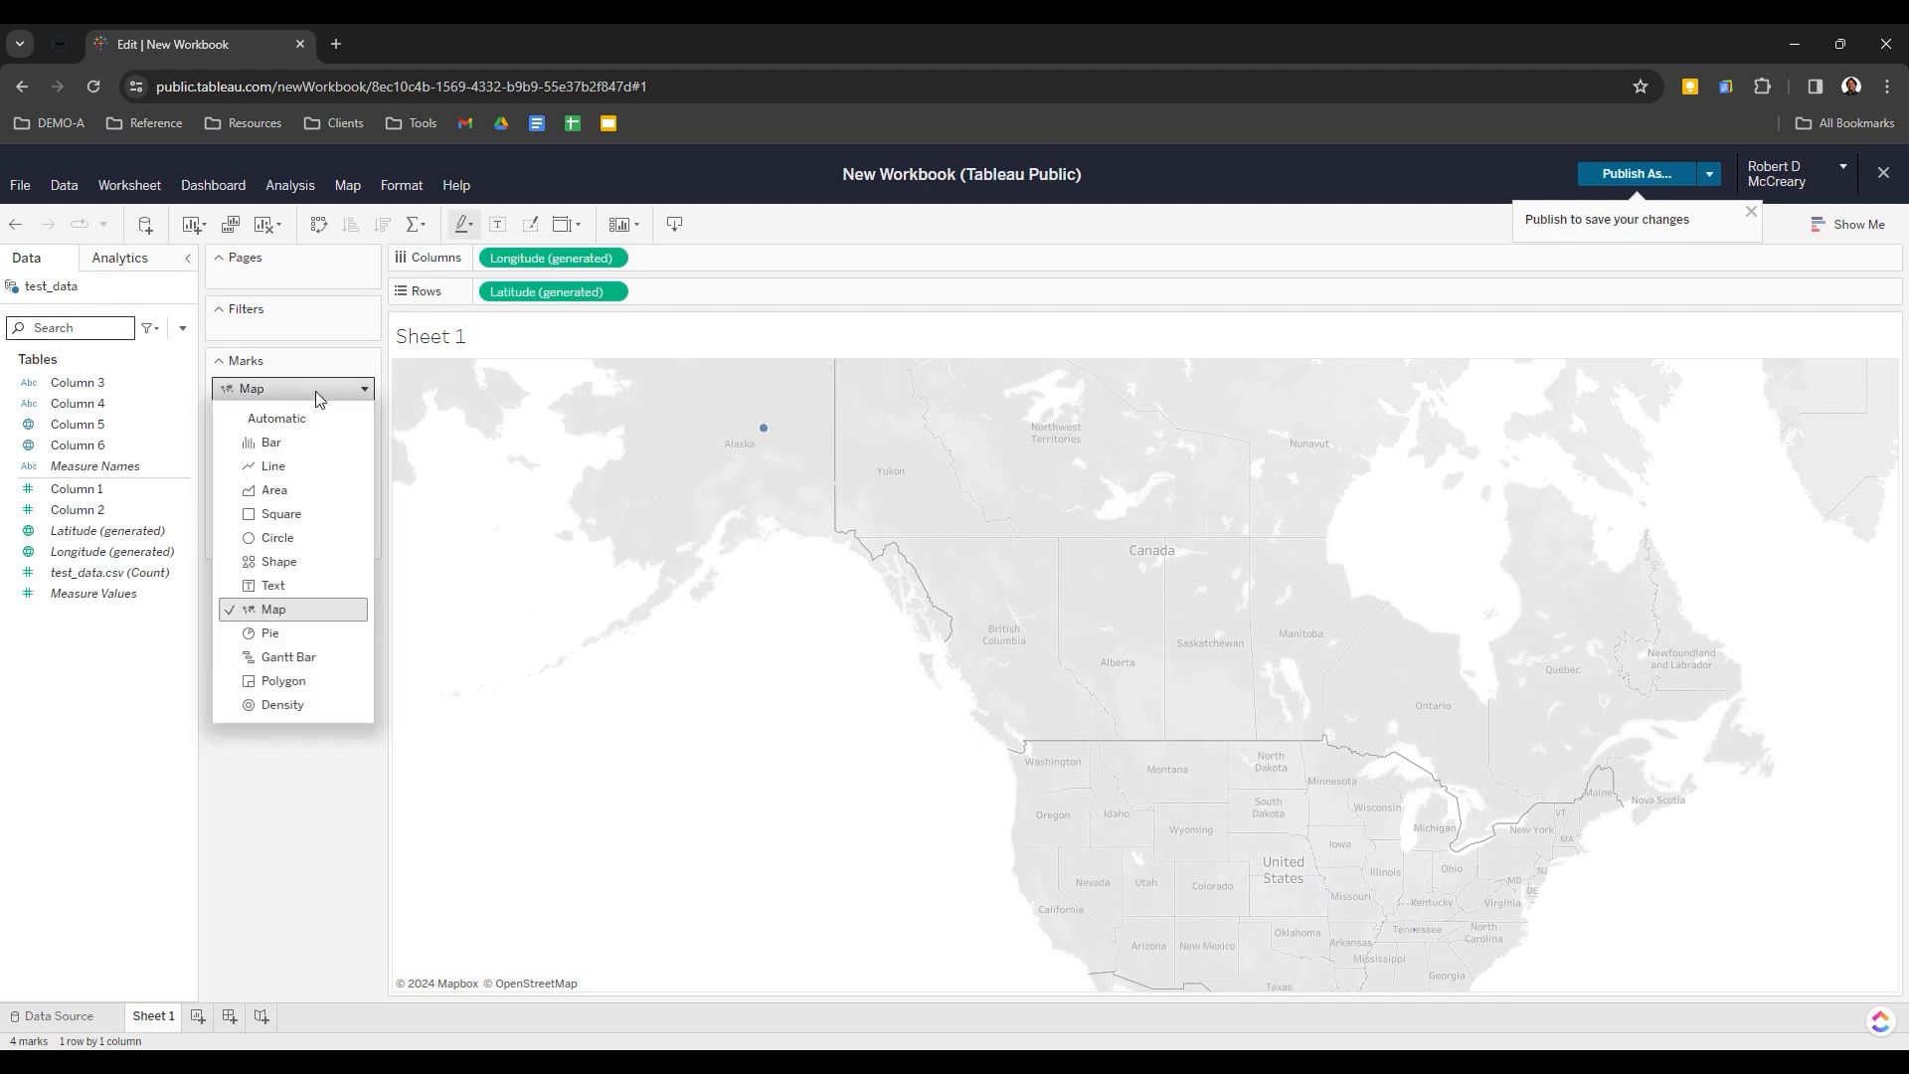
{"action": "left_click", "coordinate": [266, 490]}
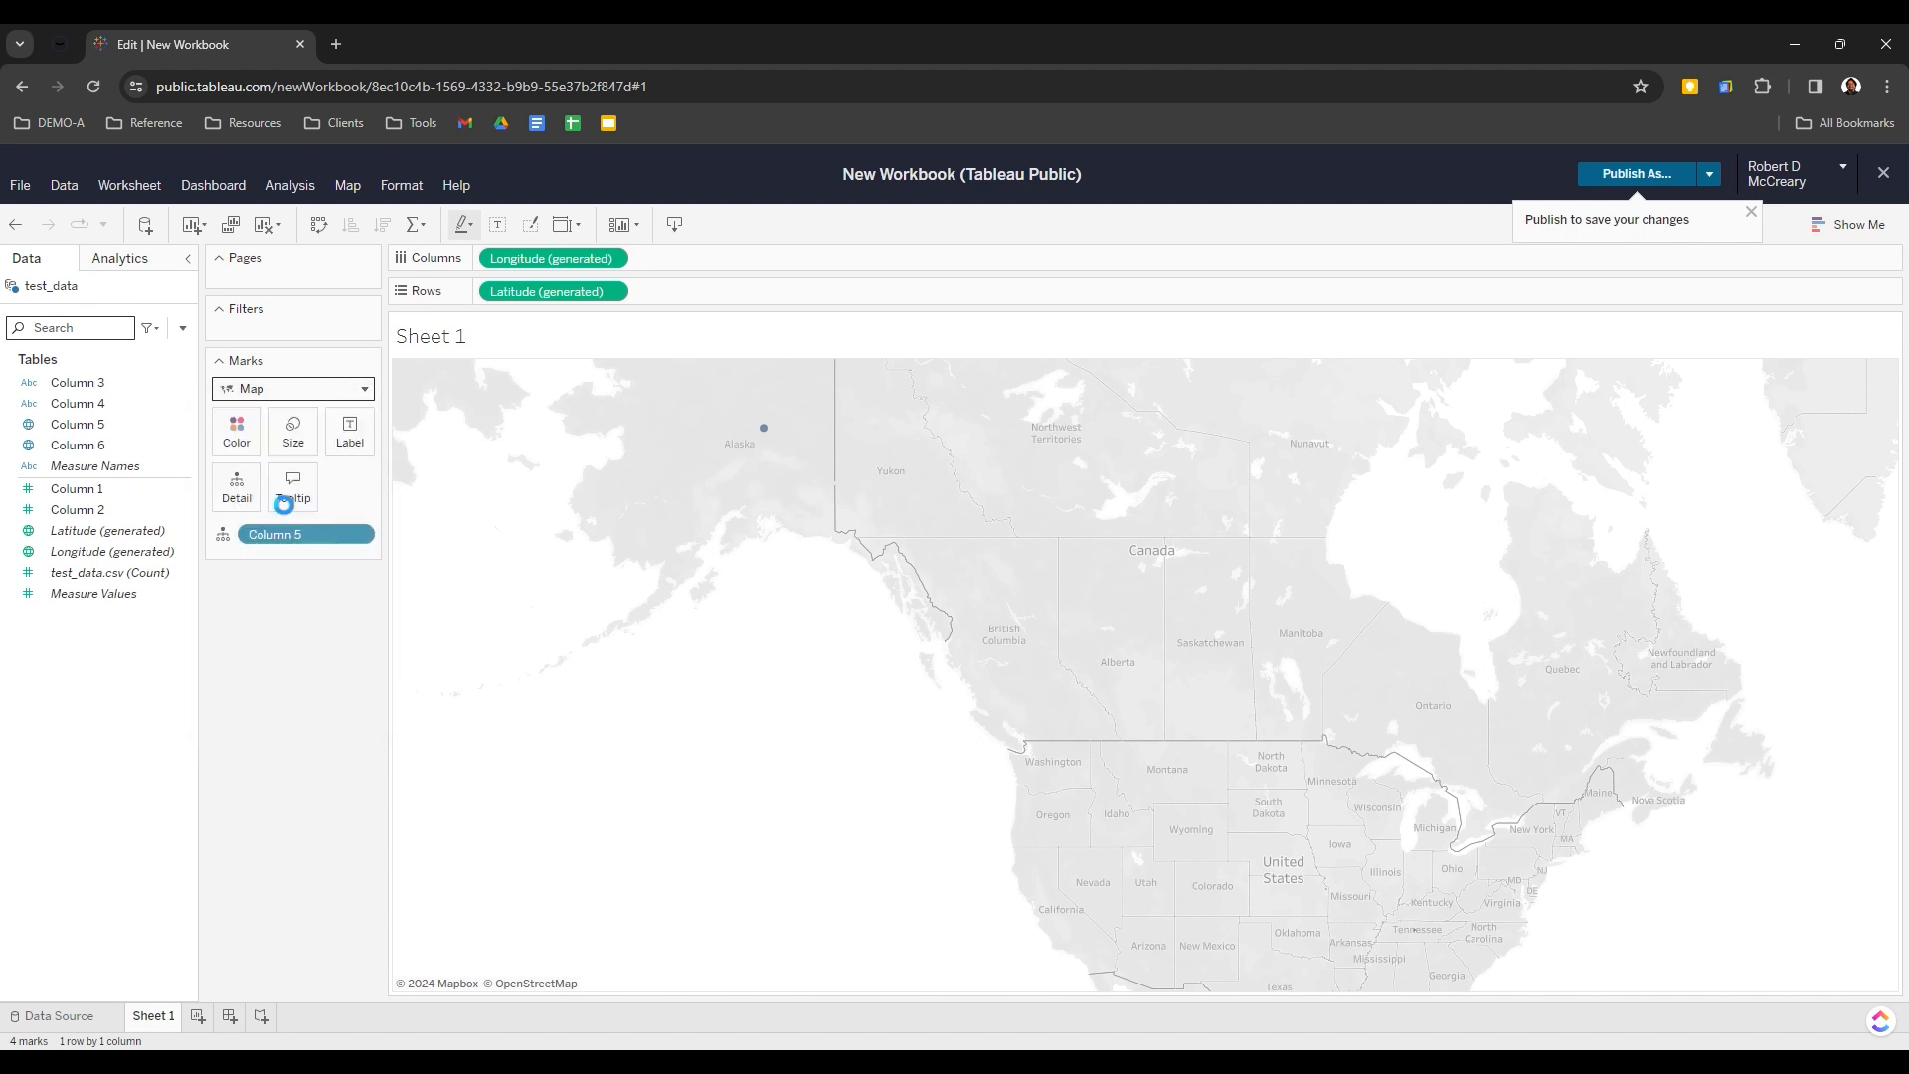
{"action": "left_click", "coordinate": [341, 391]}
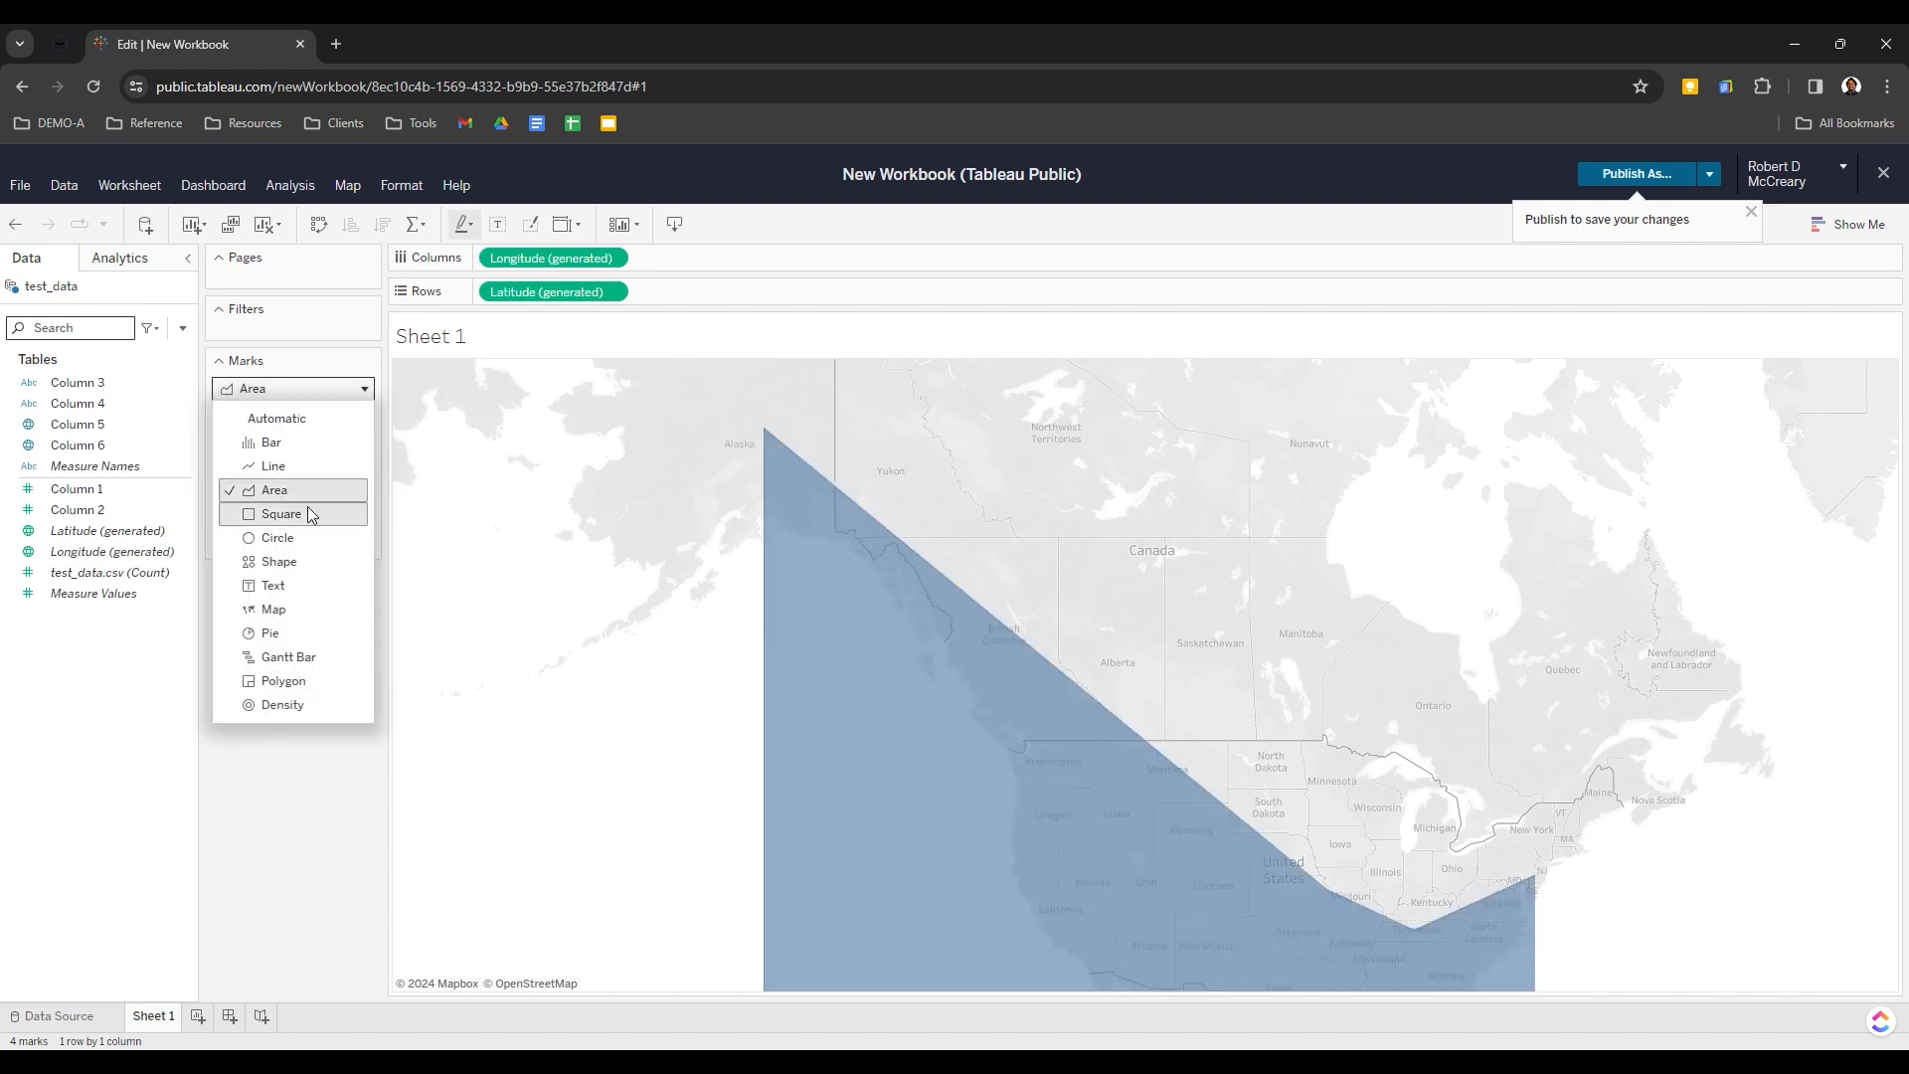
{"action": "left_click", "coordinate": [284, 614]}
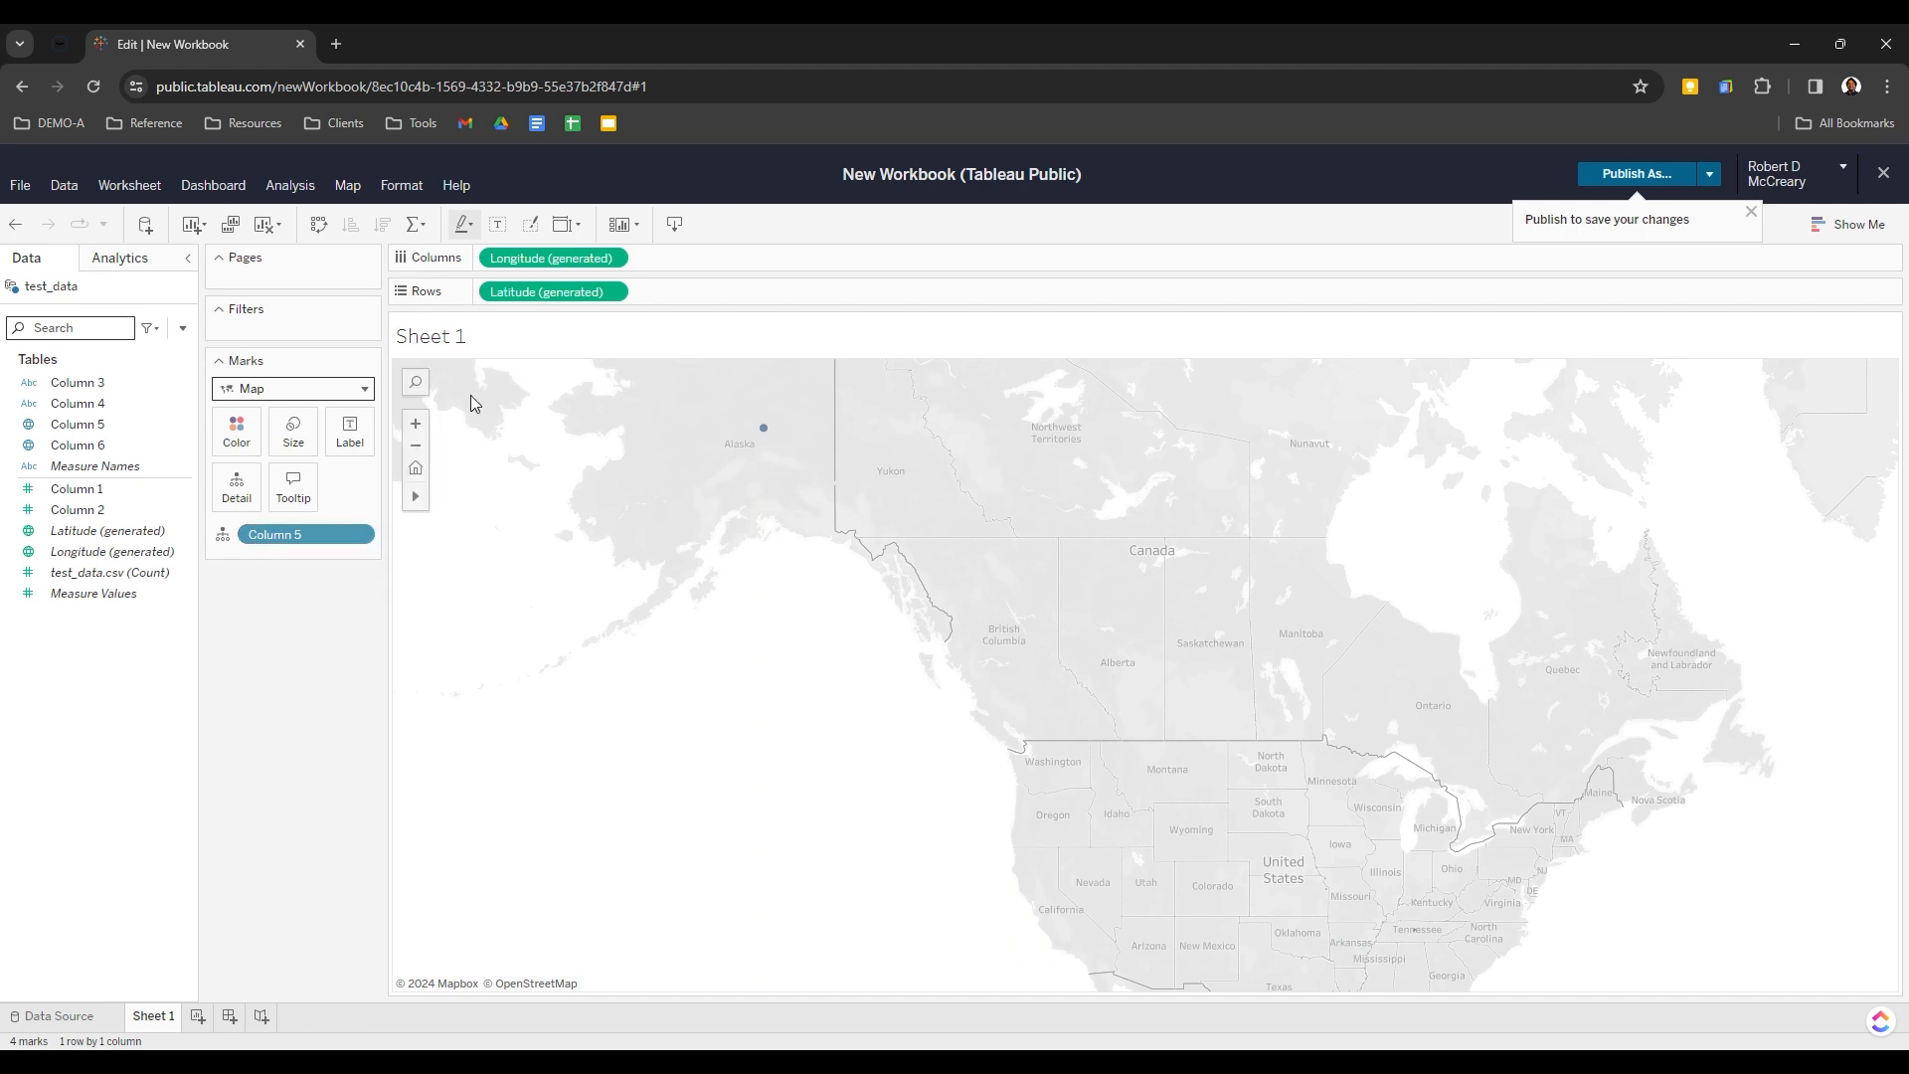
{"action": "left_click", "coordinate": [265, 392]}
{"action": "left_click", "coordinate": [275, 419]}
{"action": "mouse_move", "coordinate": [1482, 867]}
Try the Dark and Streets background maps on Sheet 1 and inspect the Streets style up close
{"action": "left_click", "coordinate": [347, 189]}
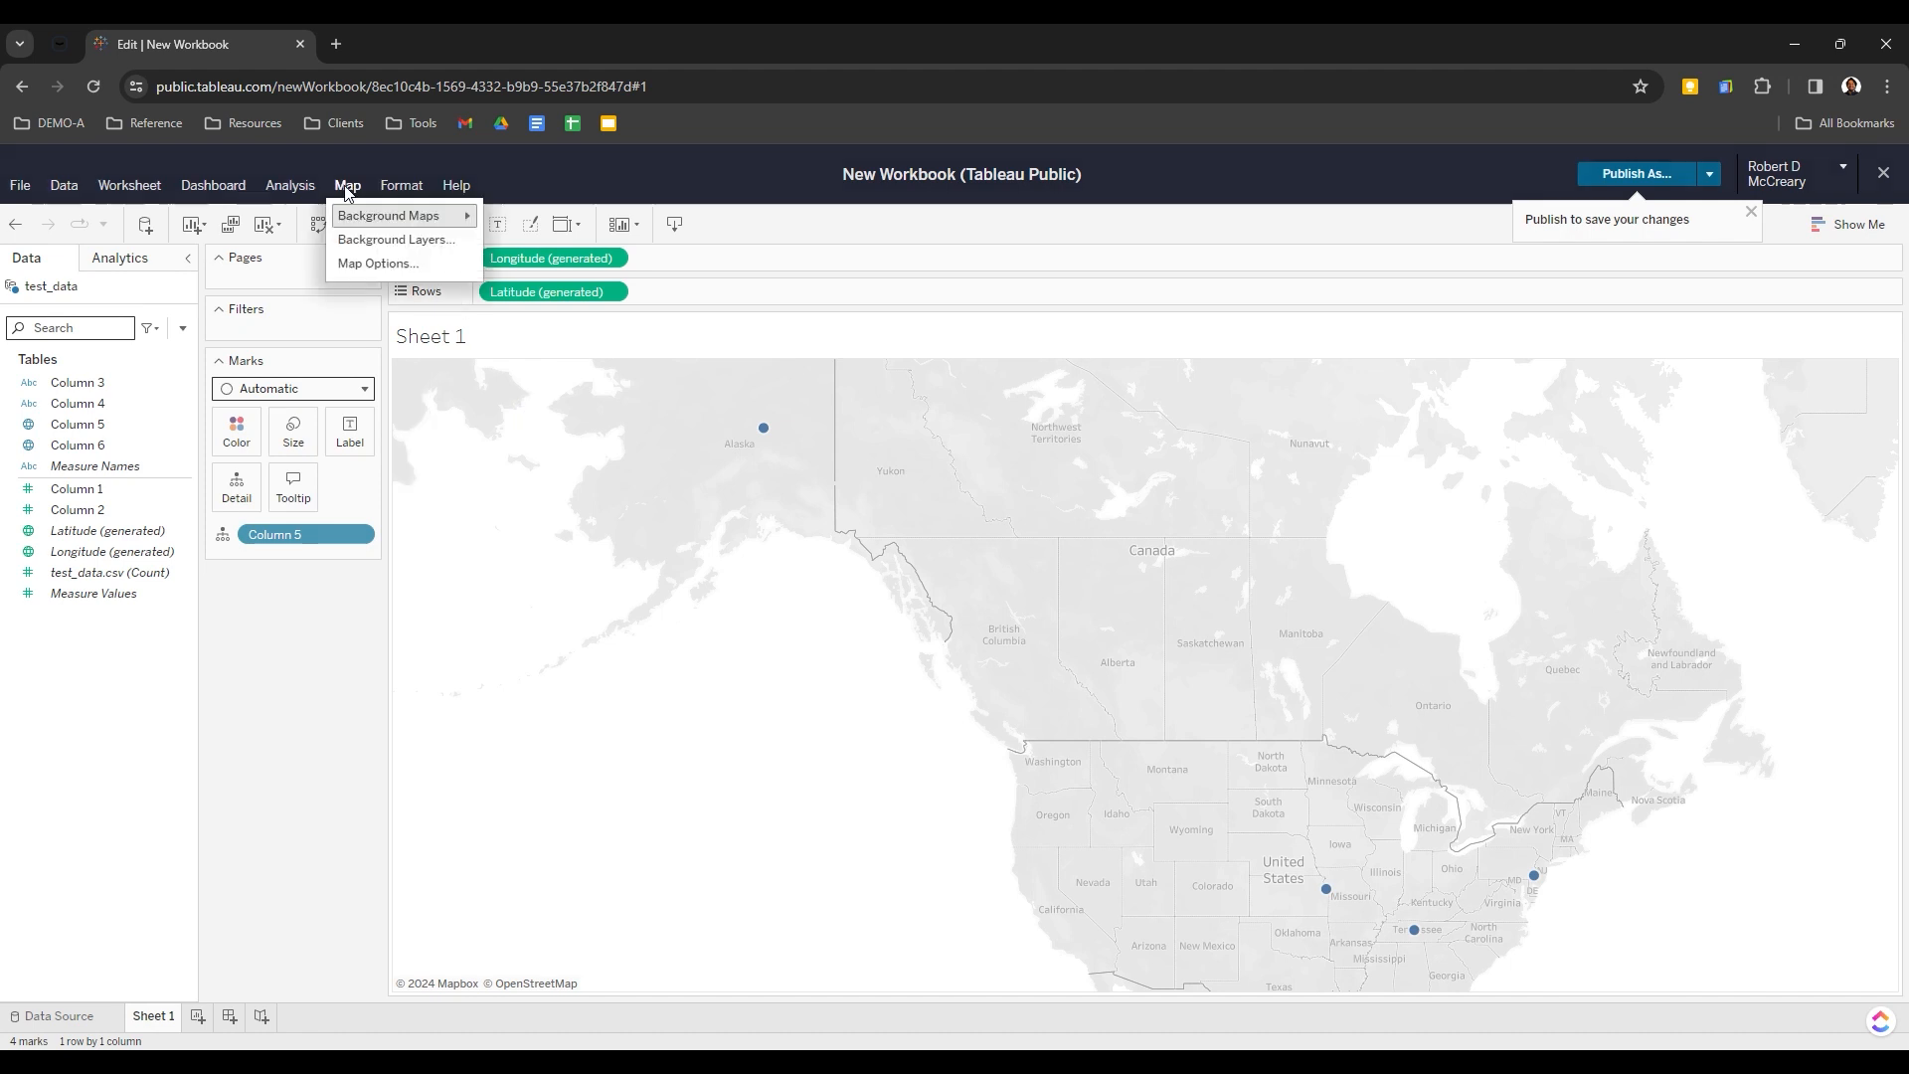
{"action": "mouse_move", "coordinate": [377, 220]}
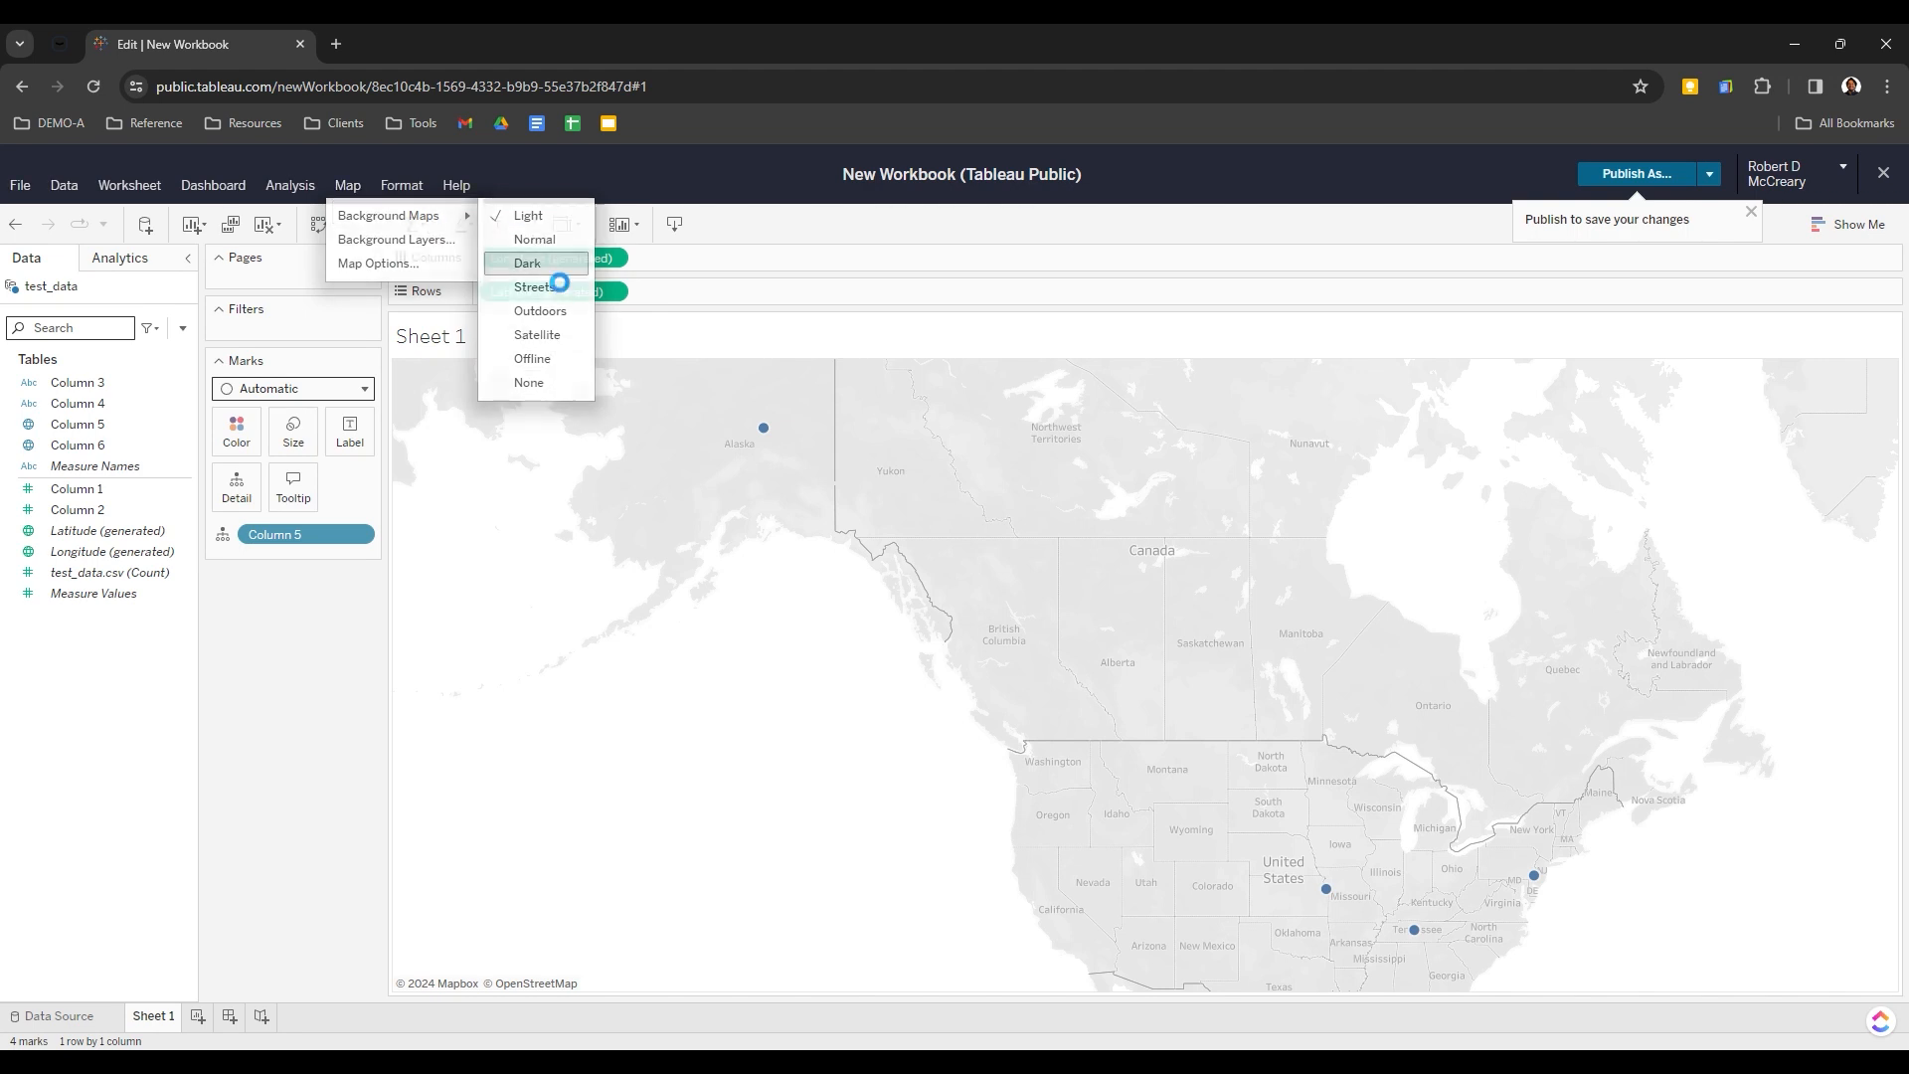
{"action": "left_click", "coordinate": [554, 264]}
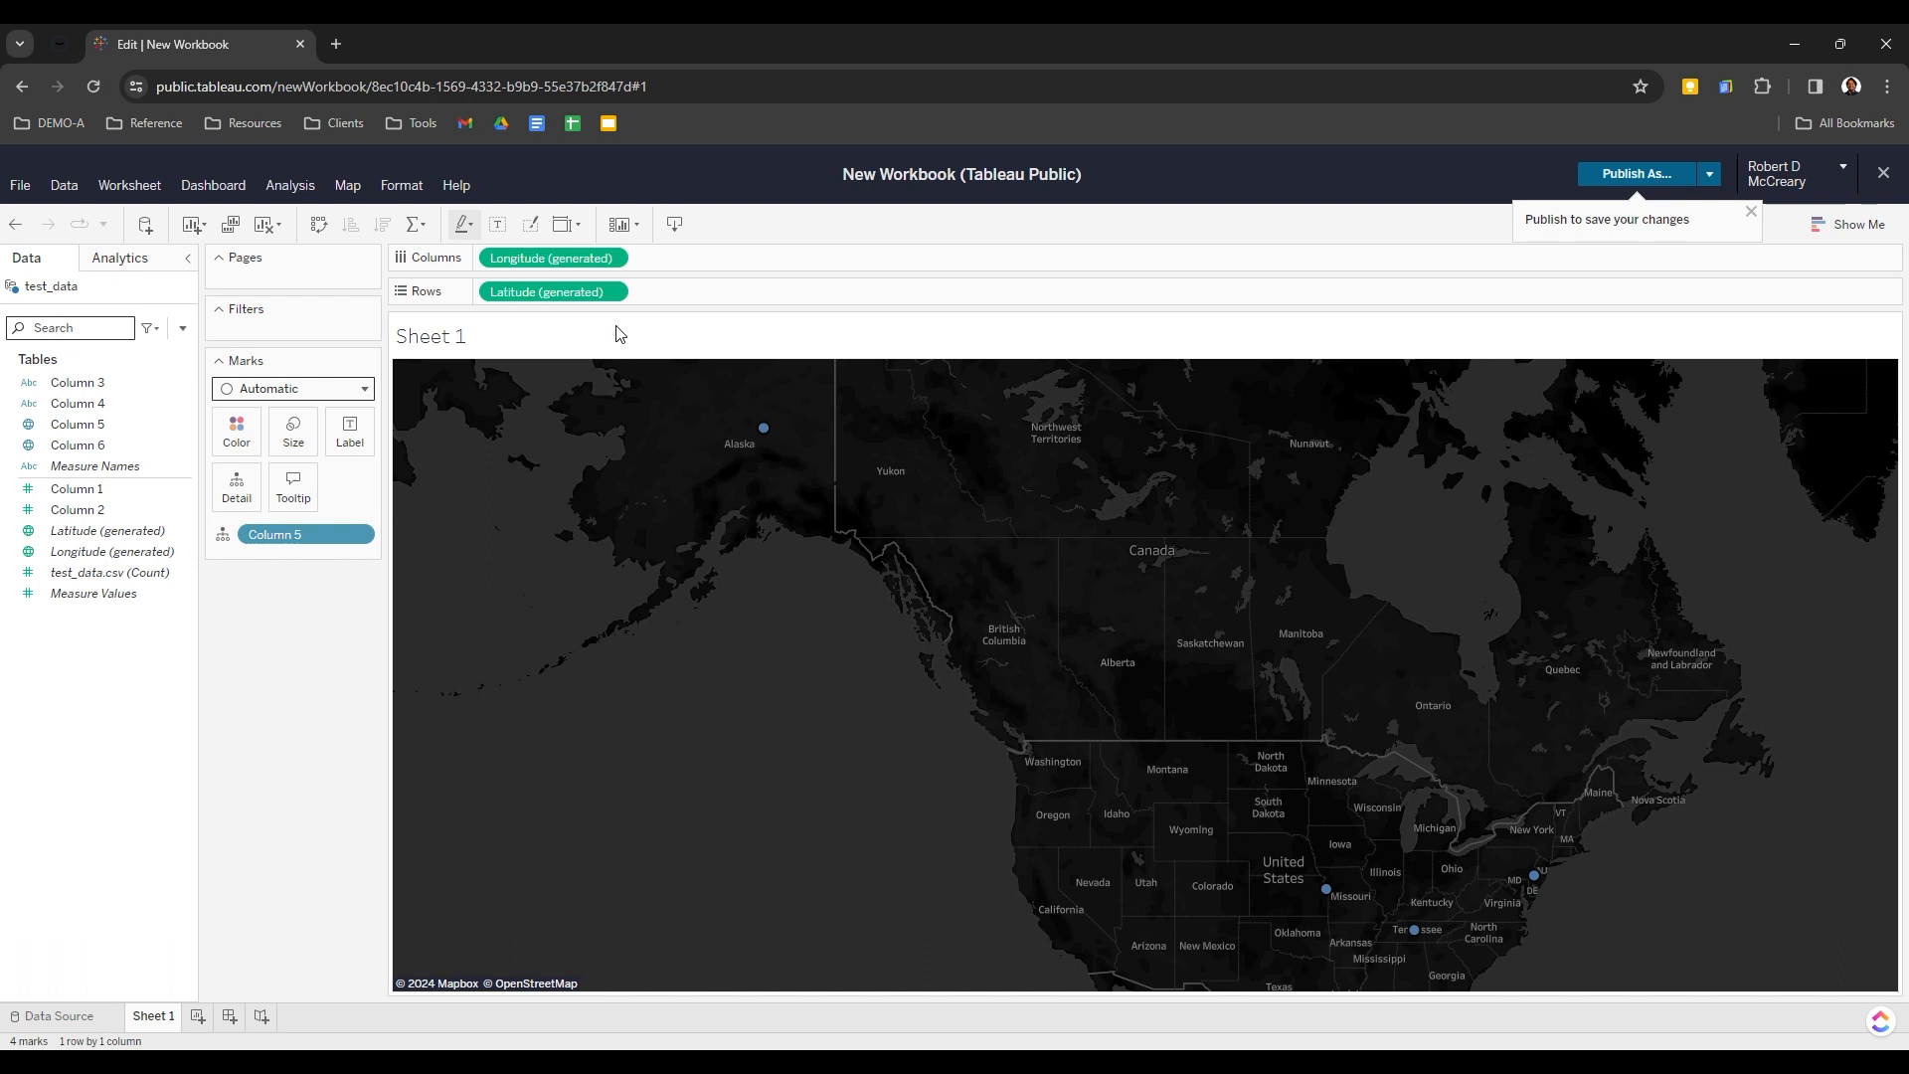
{"action": "left_click", "coordinate": [348, 185]}
{"action": "mouse_move", "coordinate": [403, 217]}
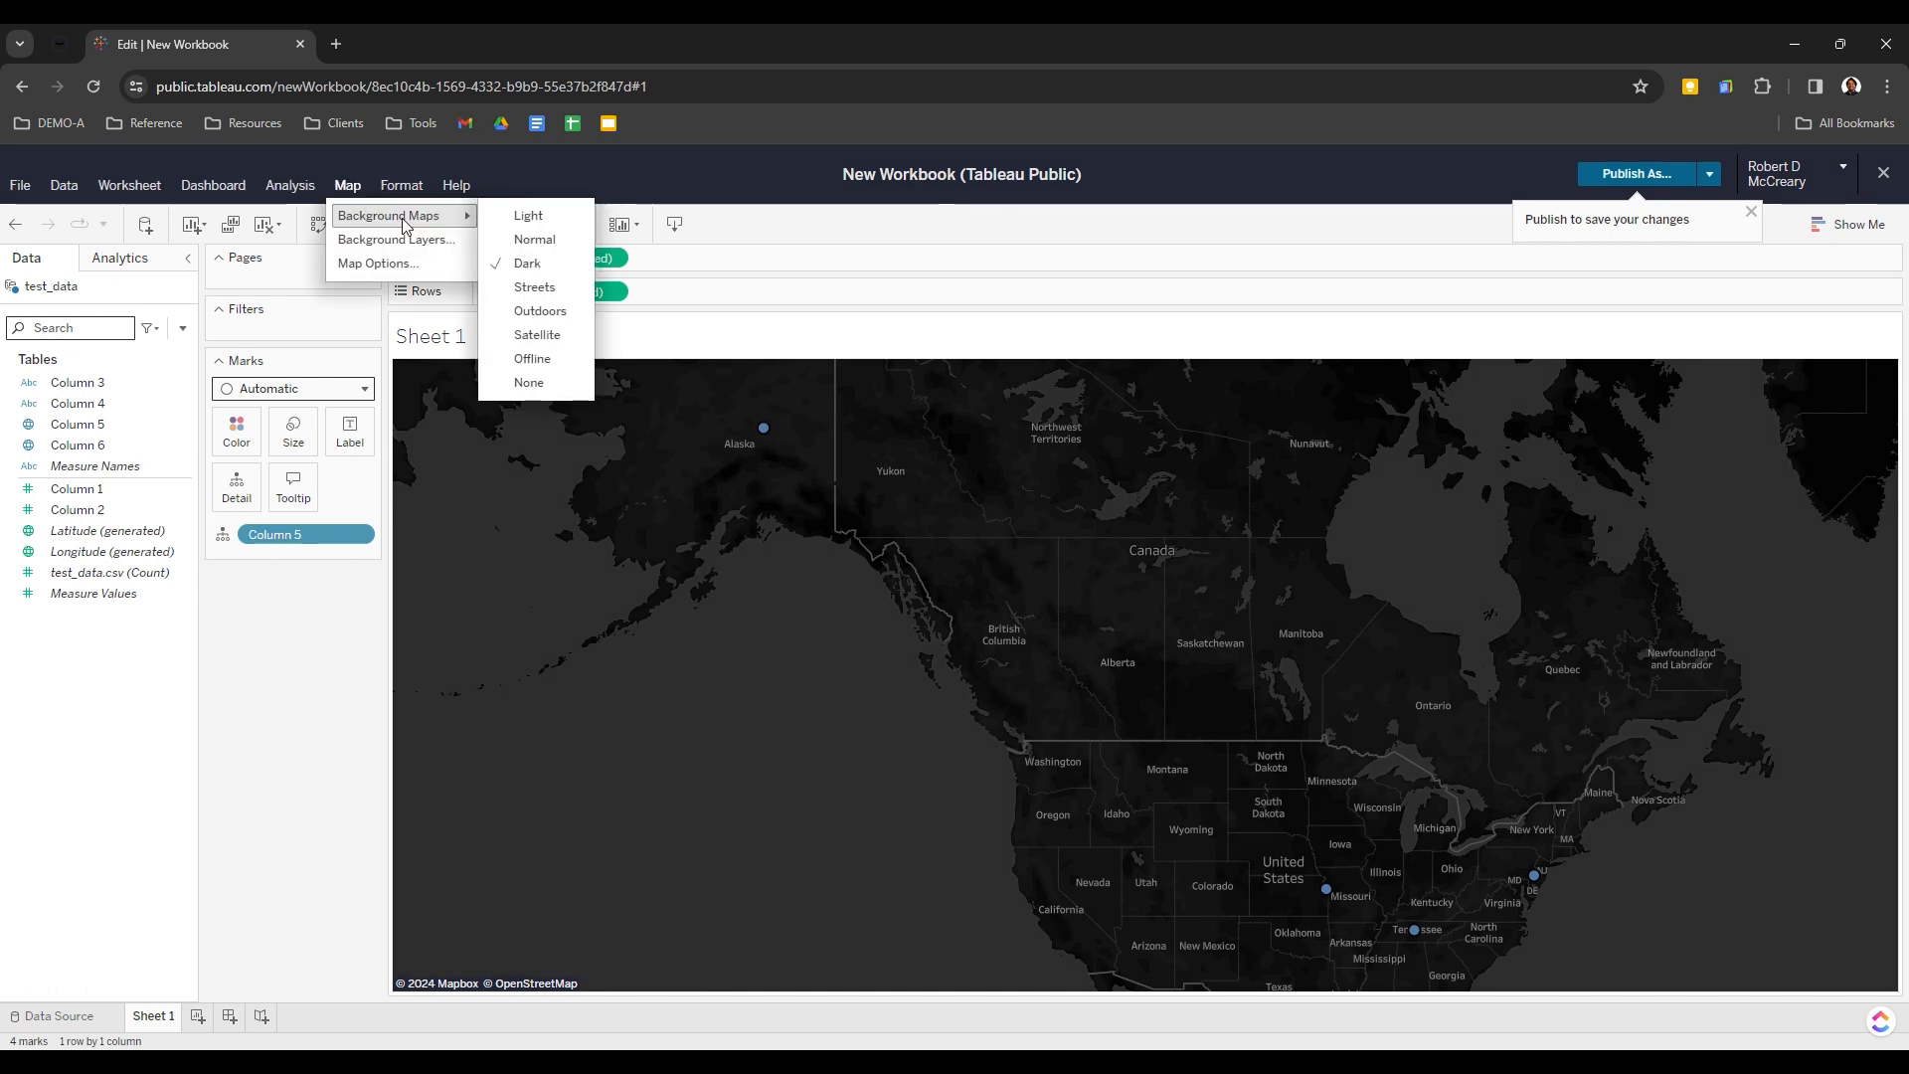
{"action": "left_click", "coordinate": [537, 287]}
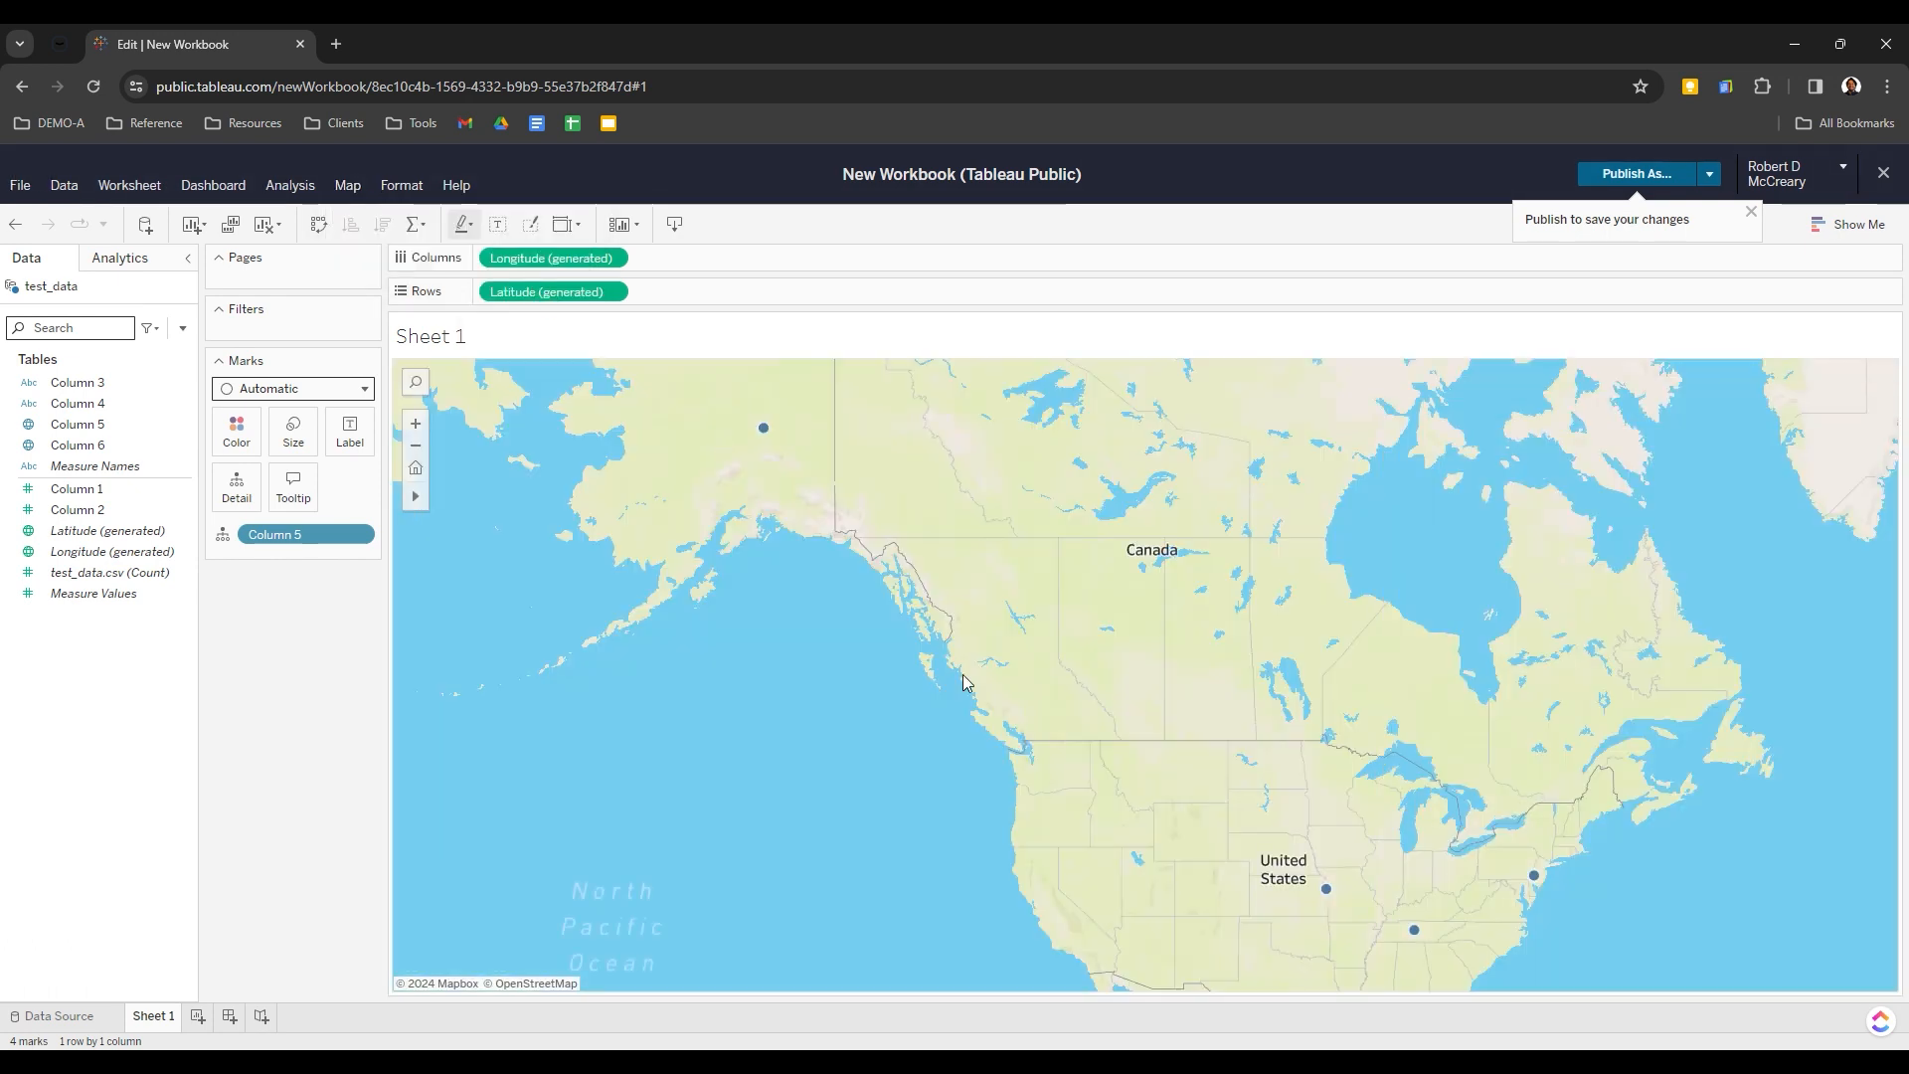
{"action": "scroll", "coordinate": [1251, 779], "scroll_direction": "up", "scroll_amount": 3}
{"action": "scroll", "coordinate": [1251, 778], "scroll_direction": "up", "scroll_amount": 2}
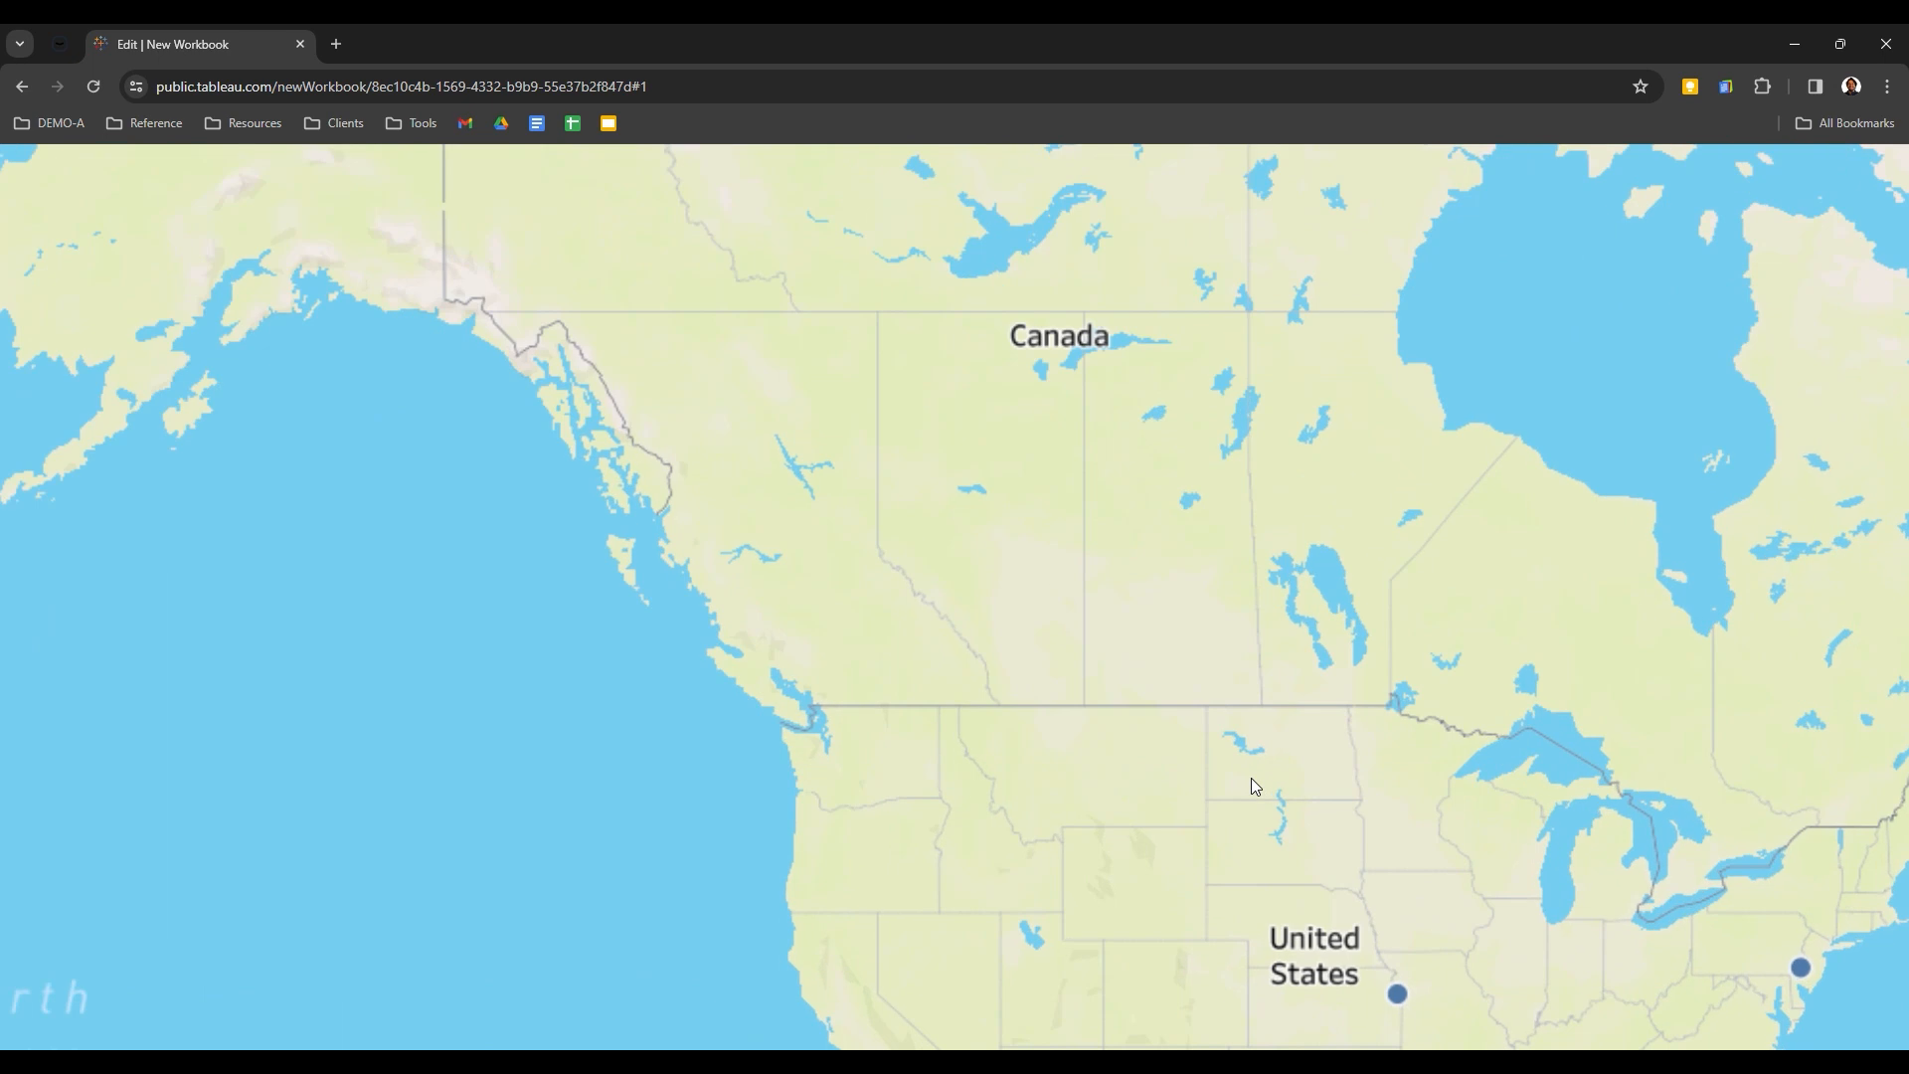
{"action": "scroll", "coordinate": [1250, 777], "scroll_direction": "up", "scroll_amount": 2}
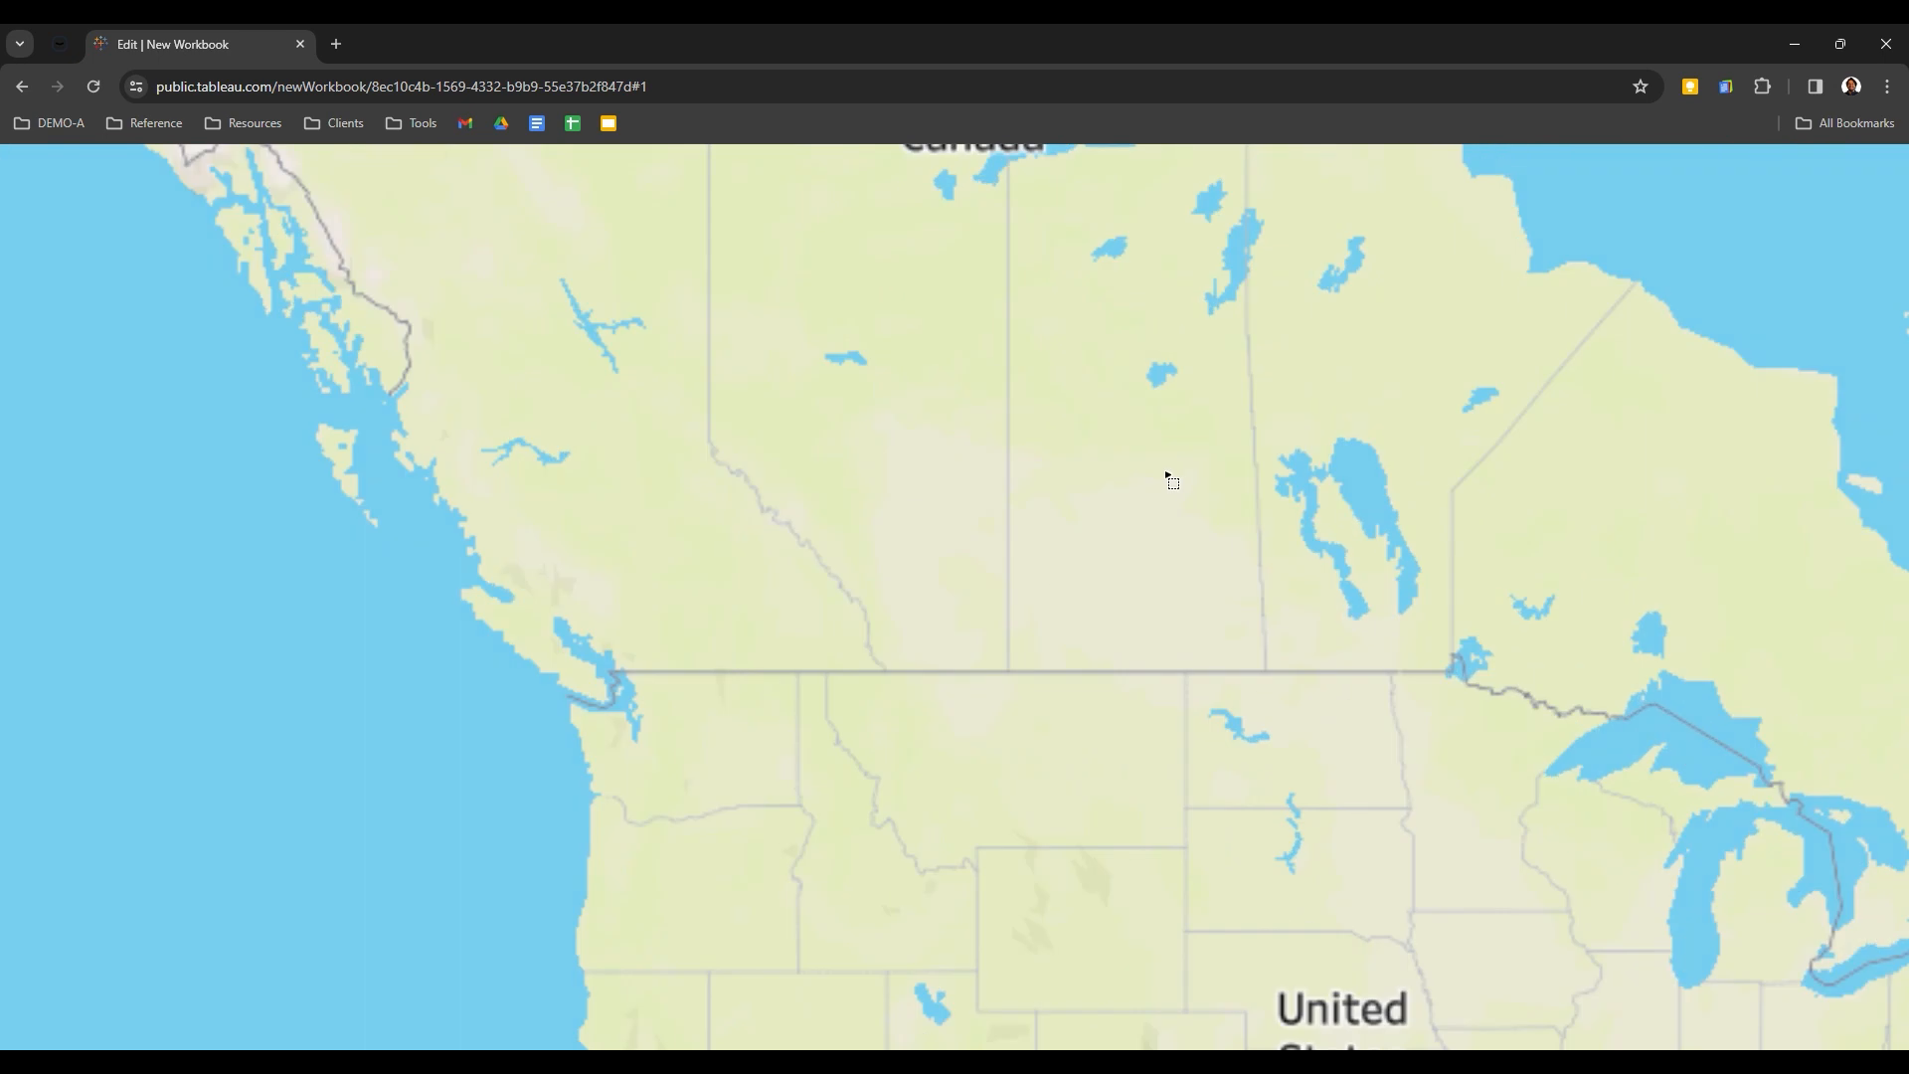
{"action": "scroll", "coordinate": [1160, 474], "scroll_direction": "down", "scroll_amount": 5}
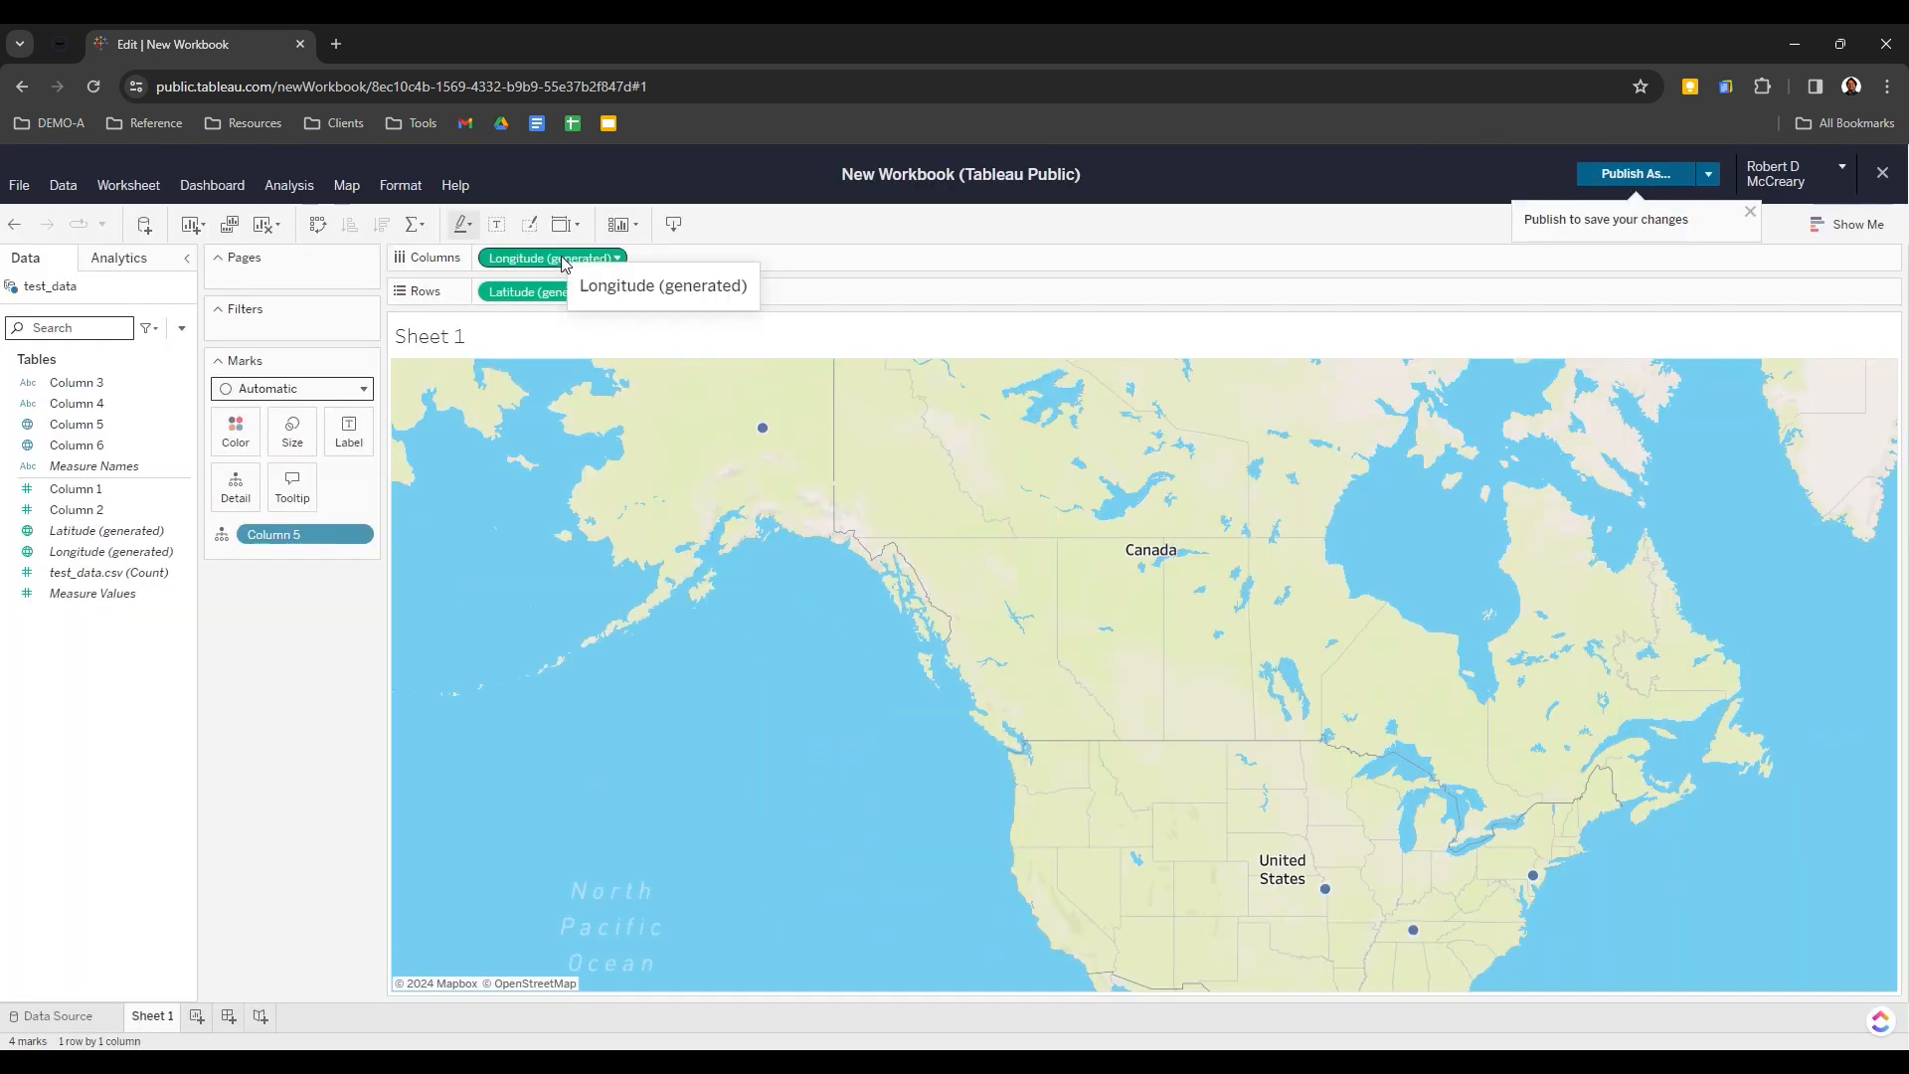
Try the Outdoors background map on Sheet 1
{"action": "left_click", "coordinate": [346, 185]}
{"action": "mouse_move", "coordinate": [353, 214]}
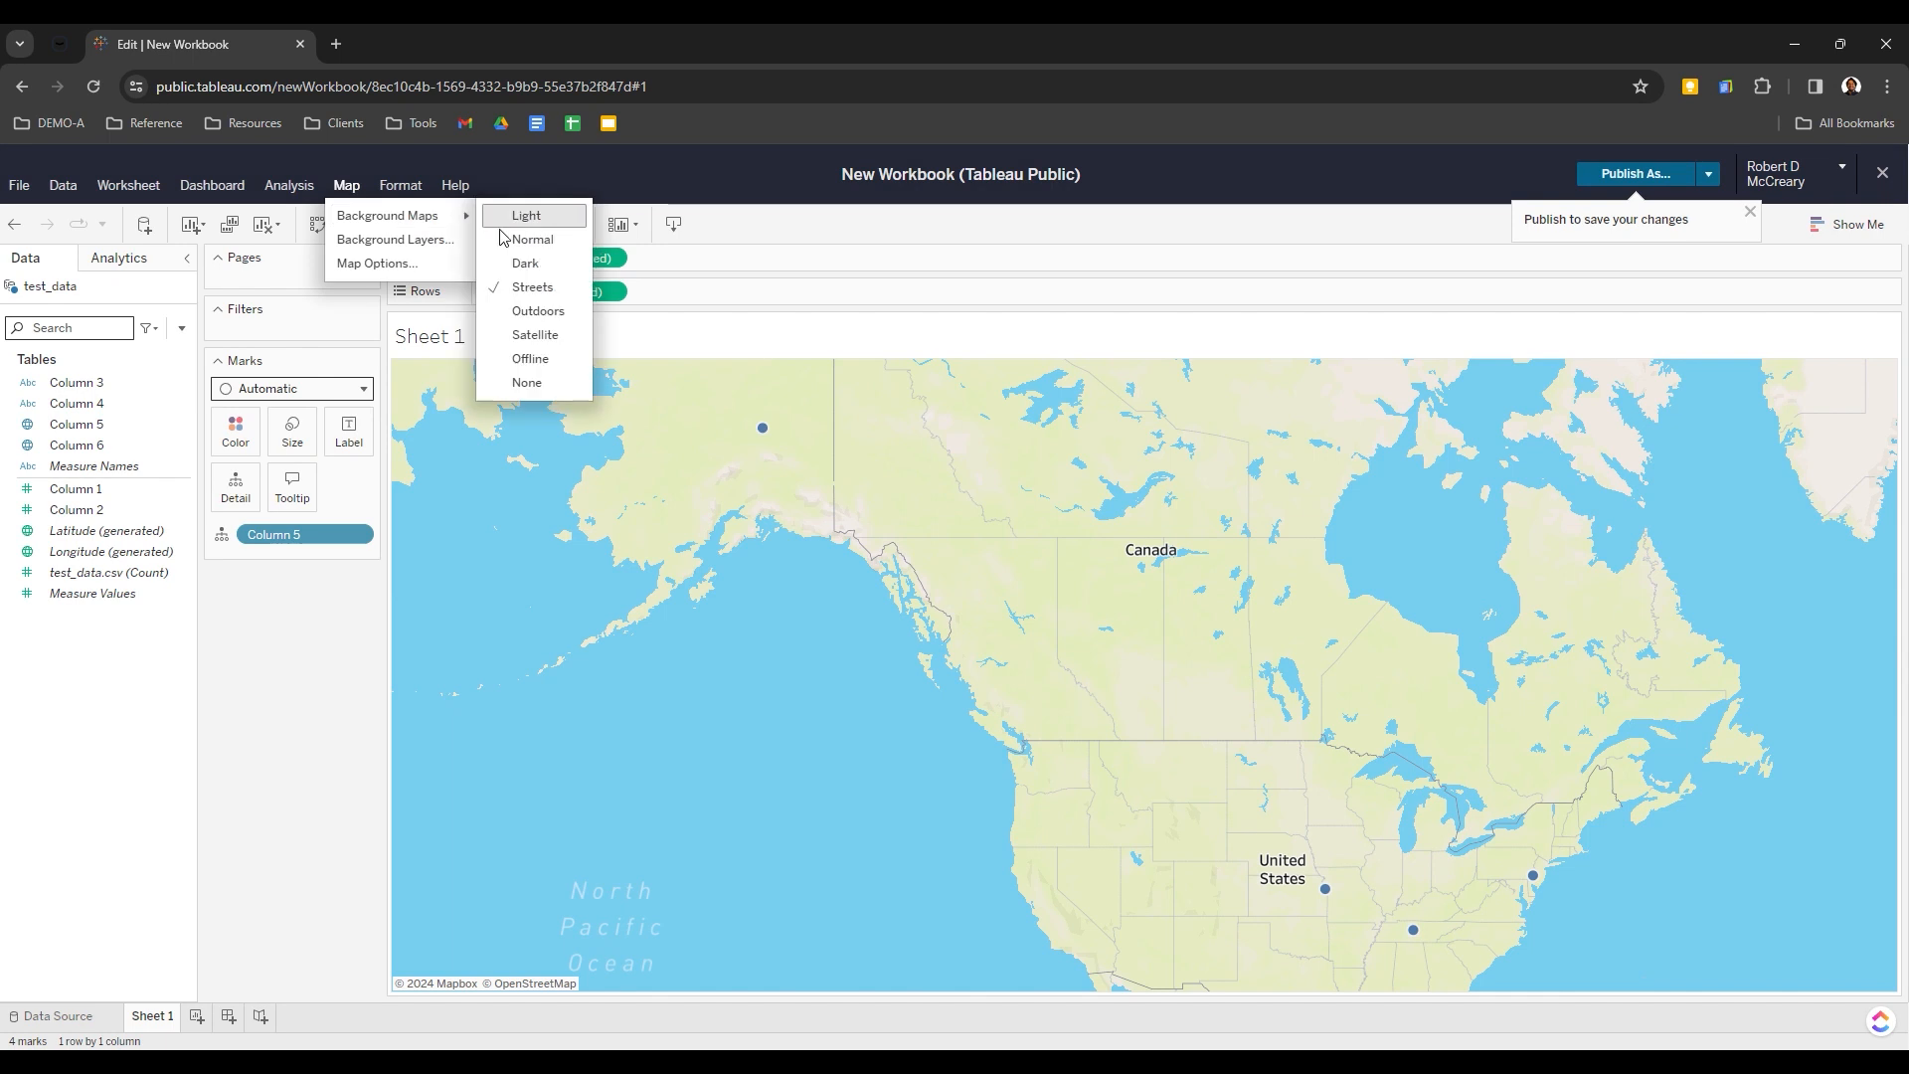
{"action": "left_click", "coordinate": [535, 314]}
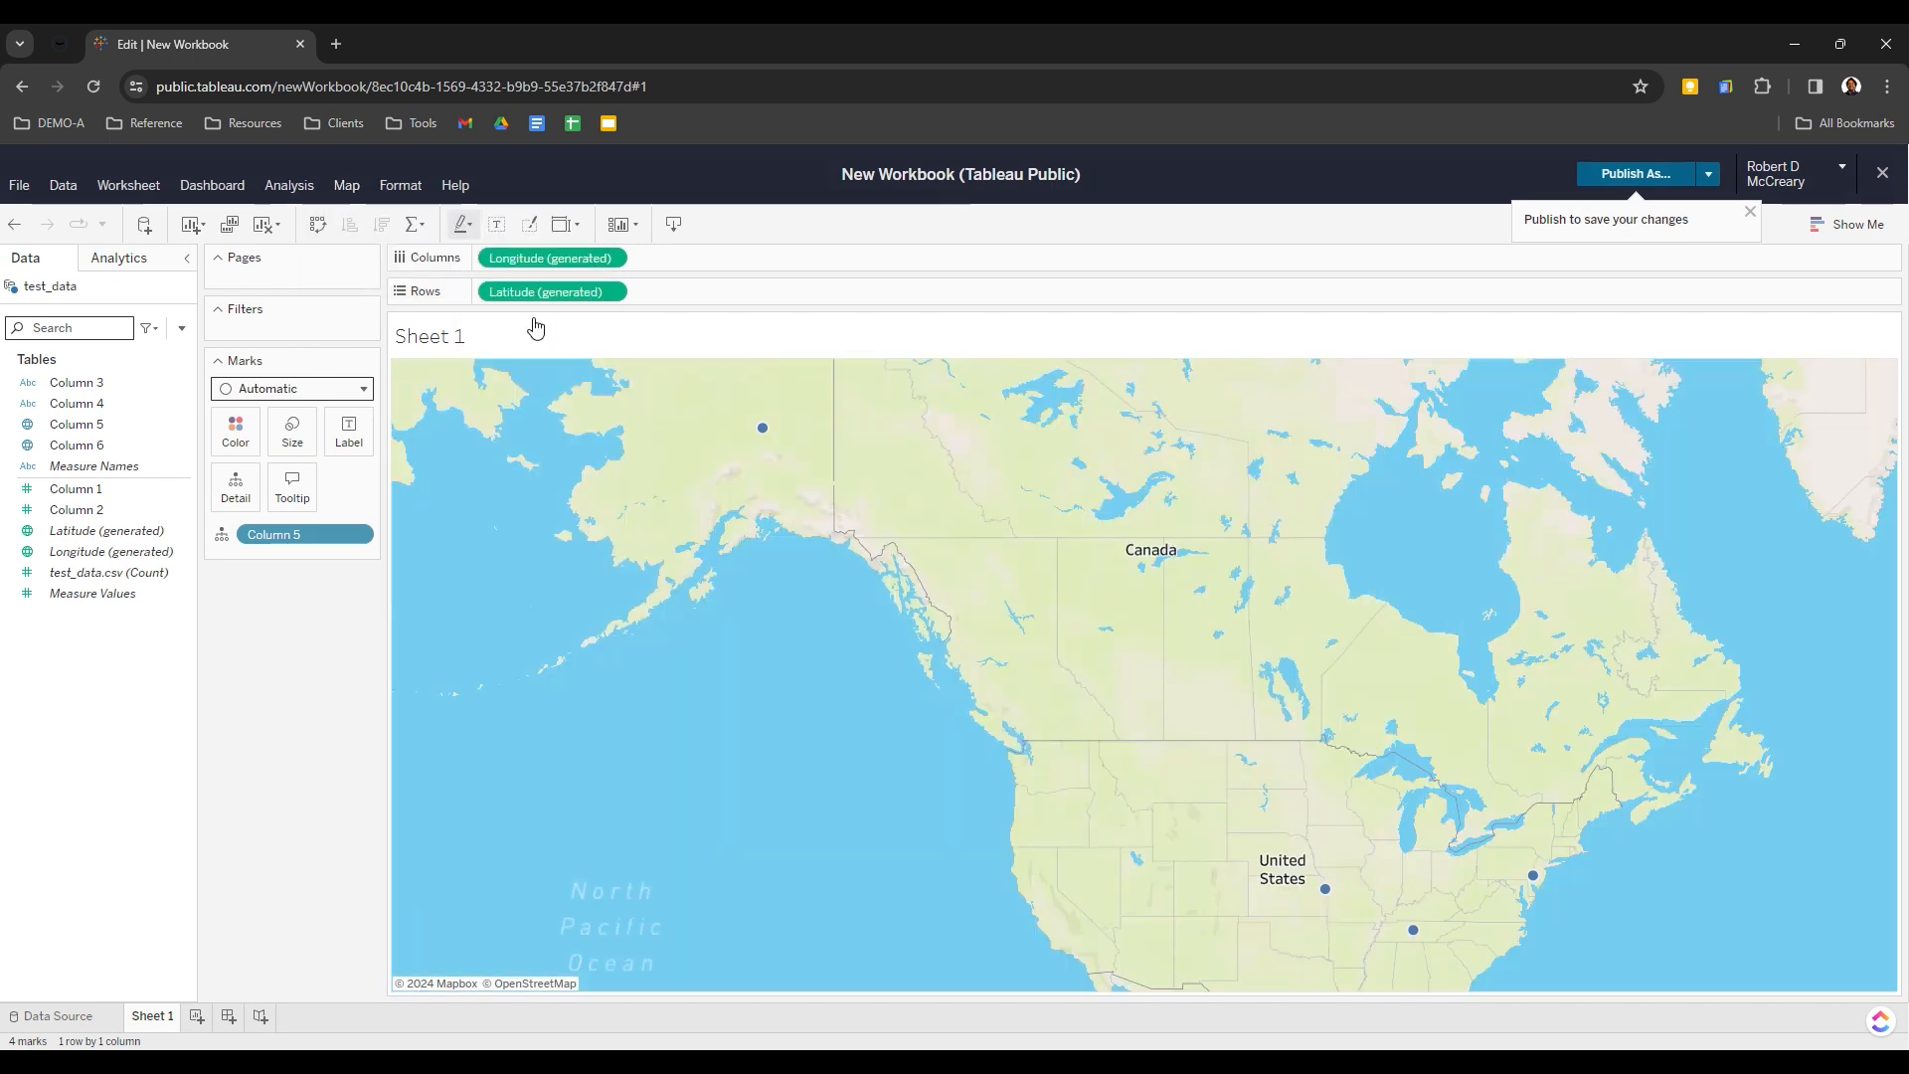
Set the background map of Sheet 1 to Satellite and dismiss the publish reminder
{"action": "left_click", "coordinate": [358, 193]}
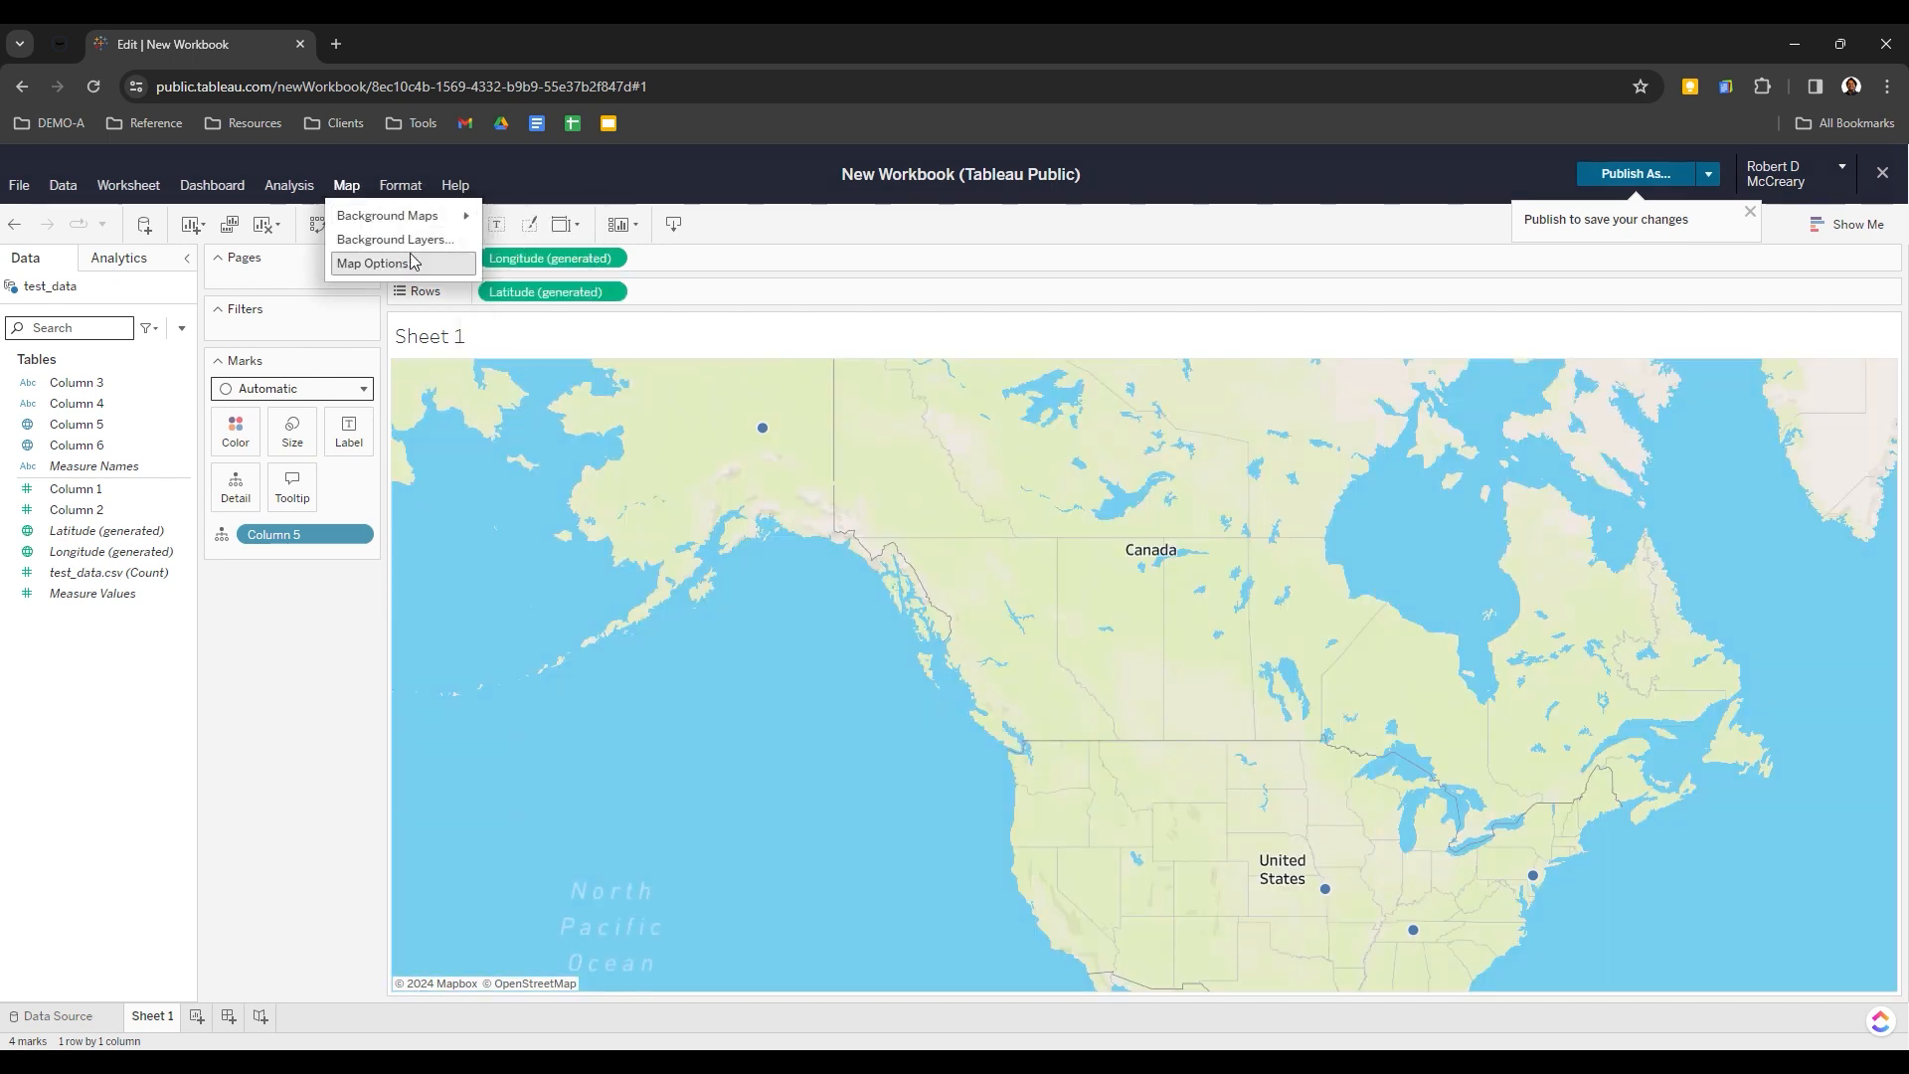
{"action": "mouse_move", "coordinate": [458, 216]}
{"action": "left_click", "coordinate": [528, 338]}
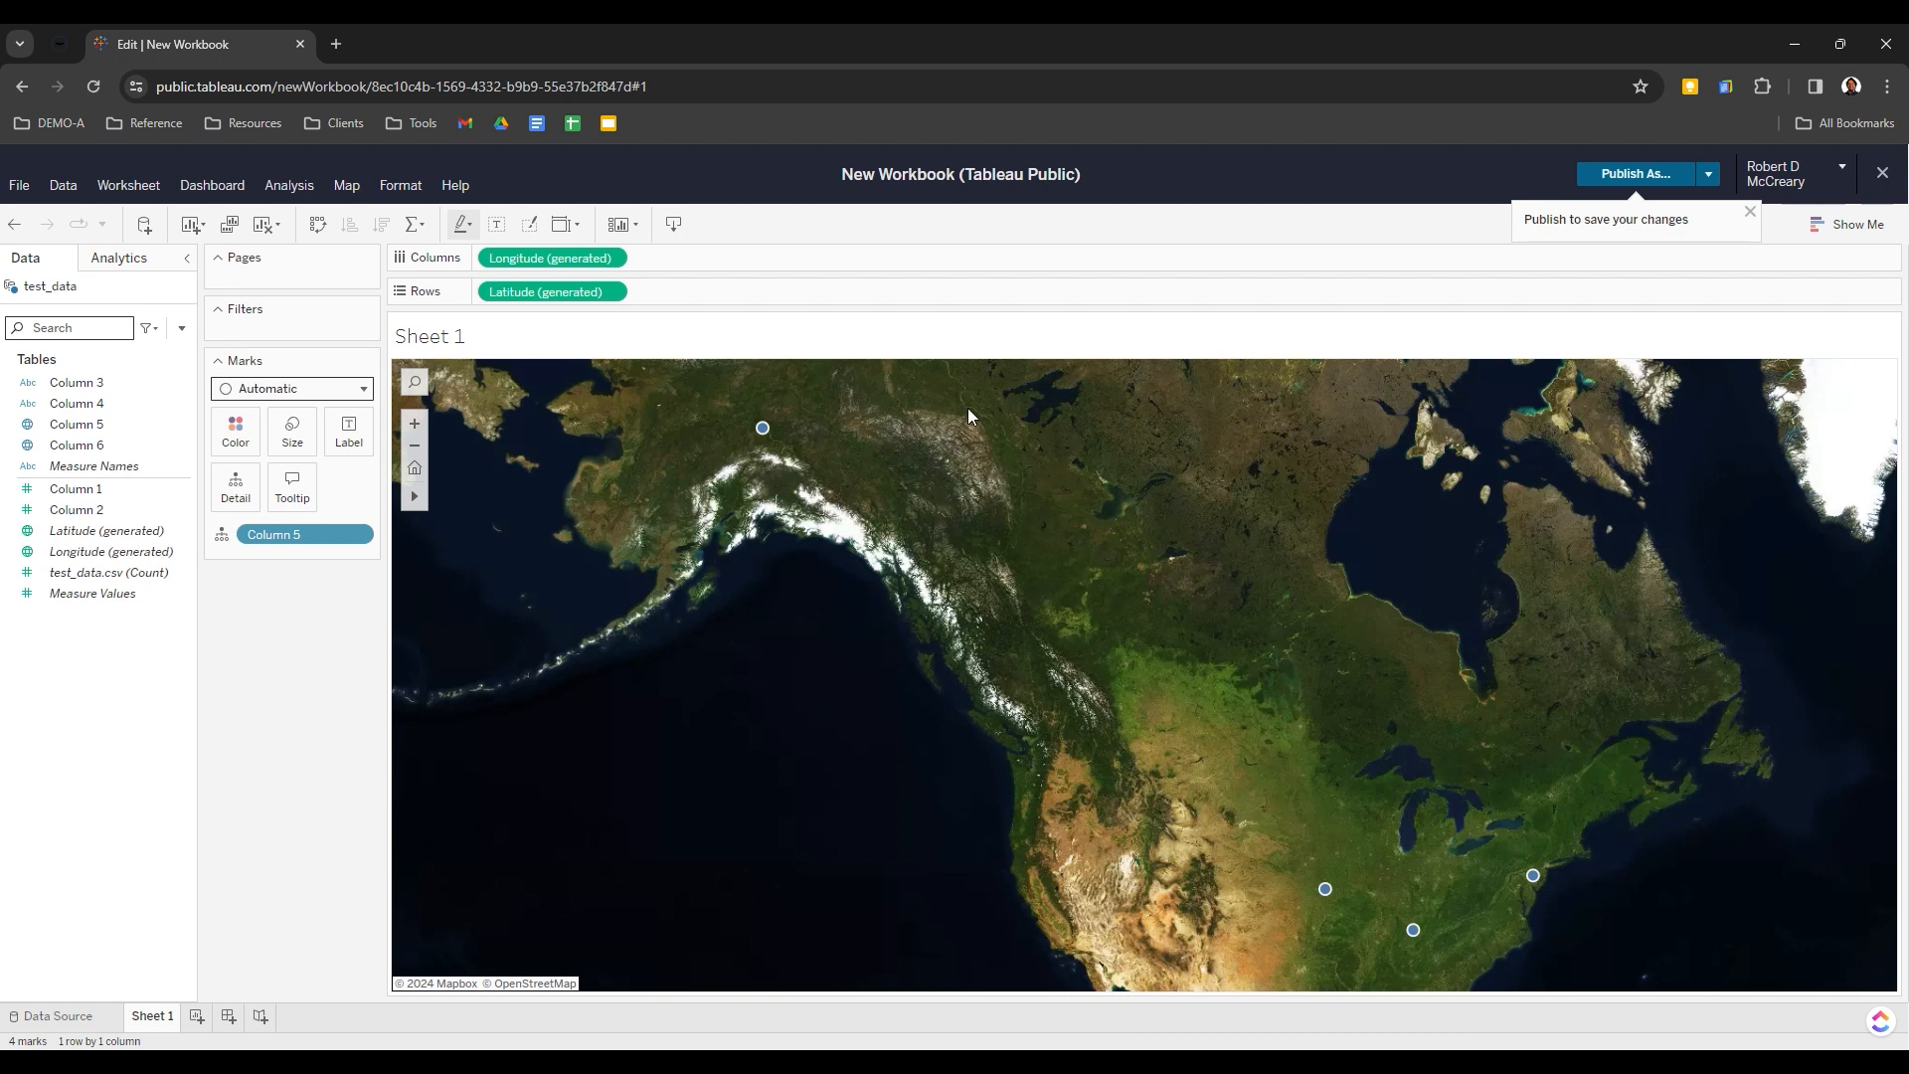
{"action": "left_click", "coordinate": [1751, 213]}
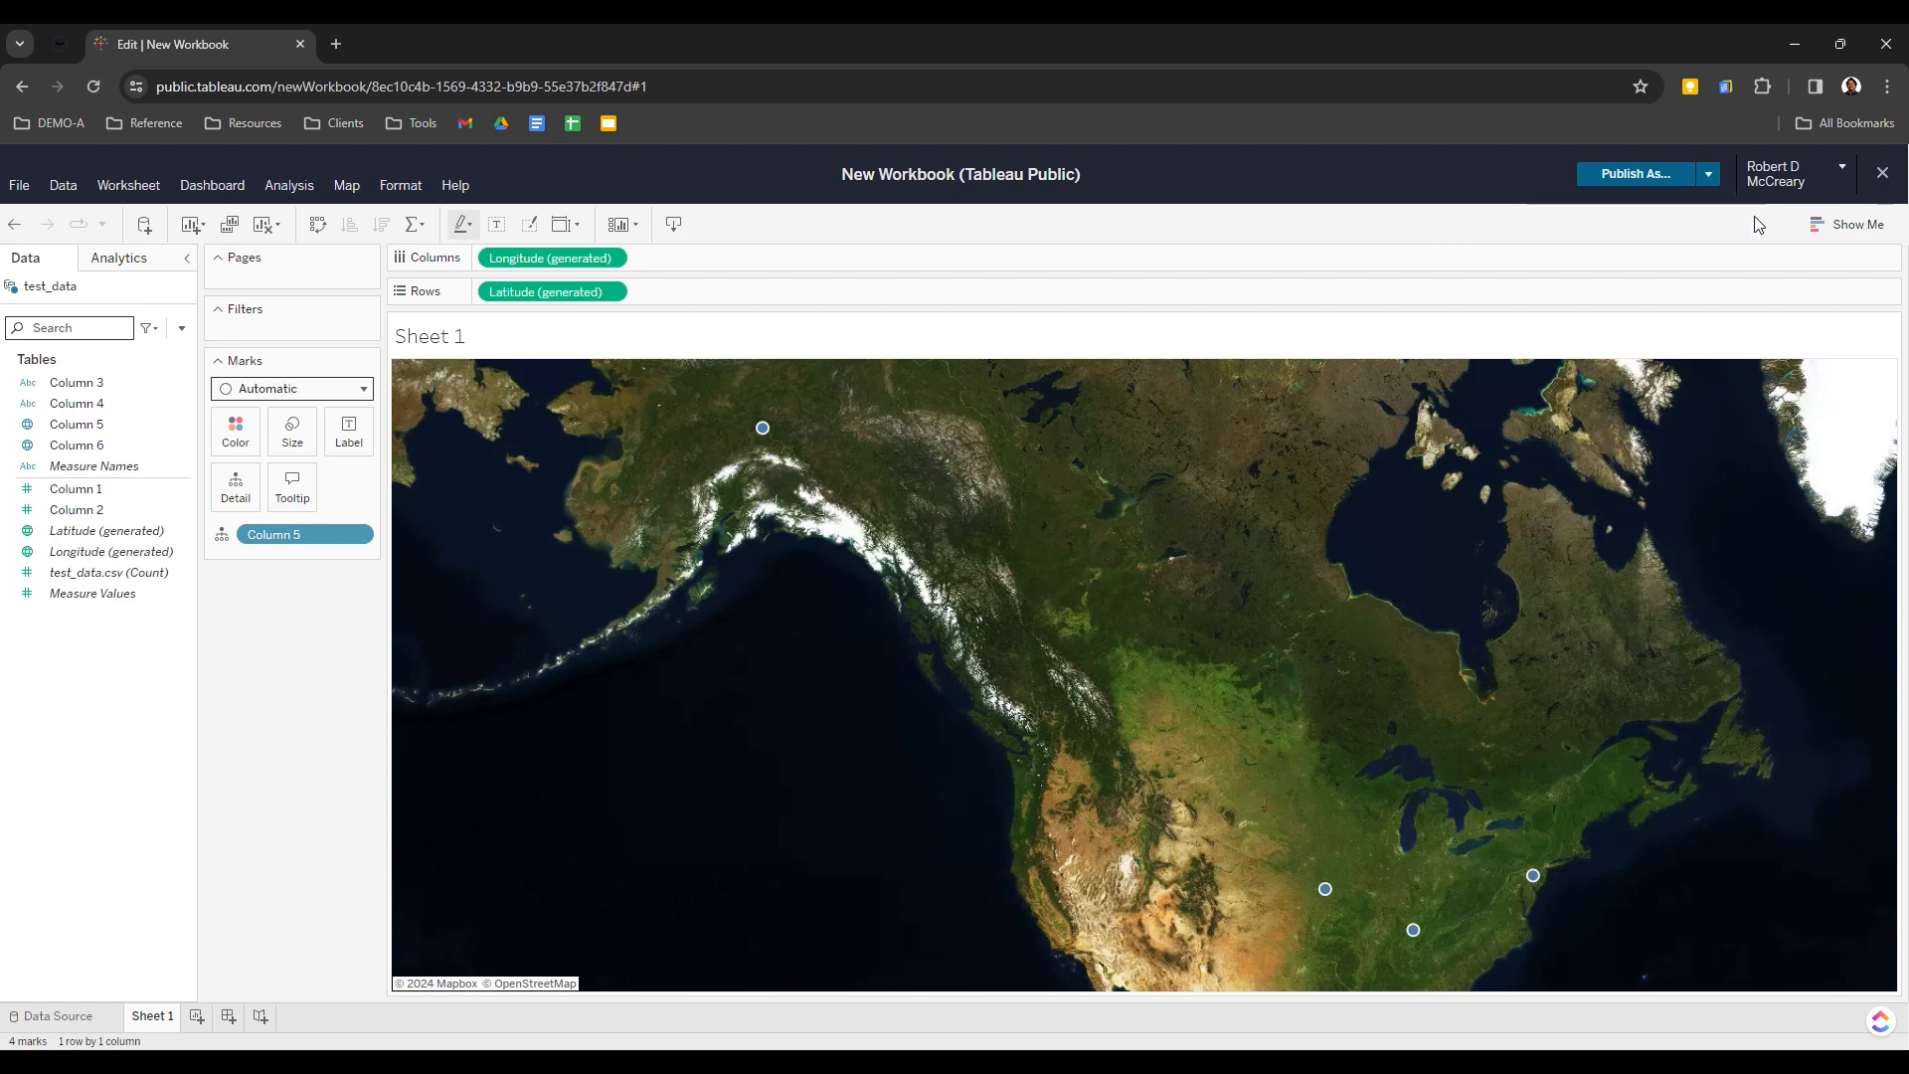